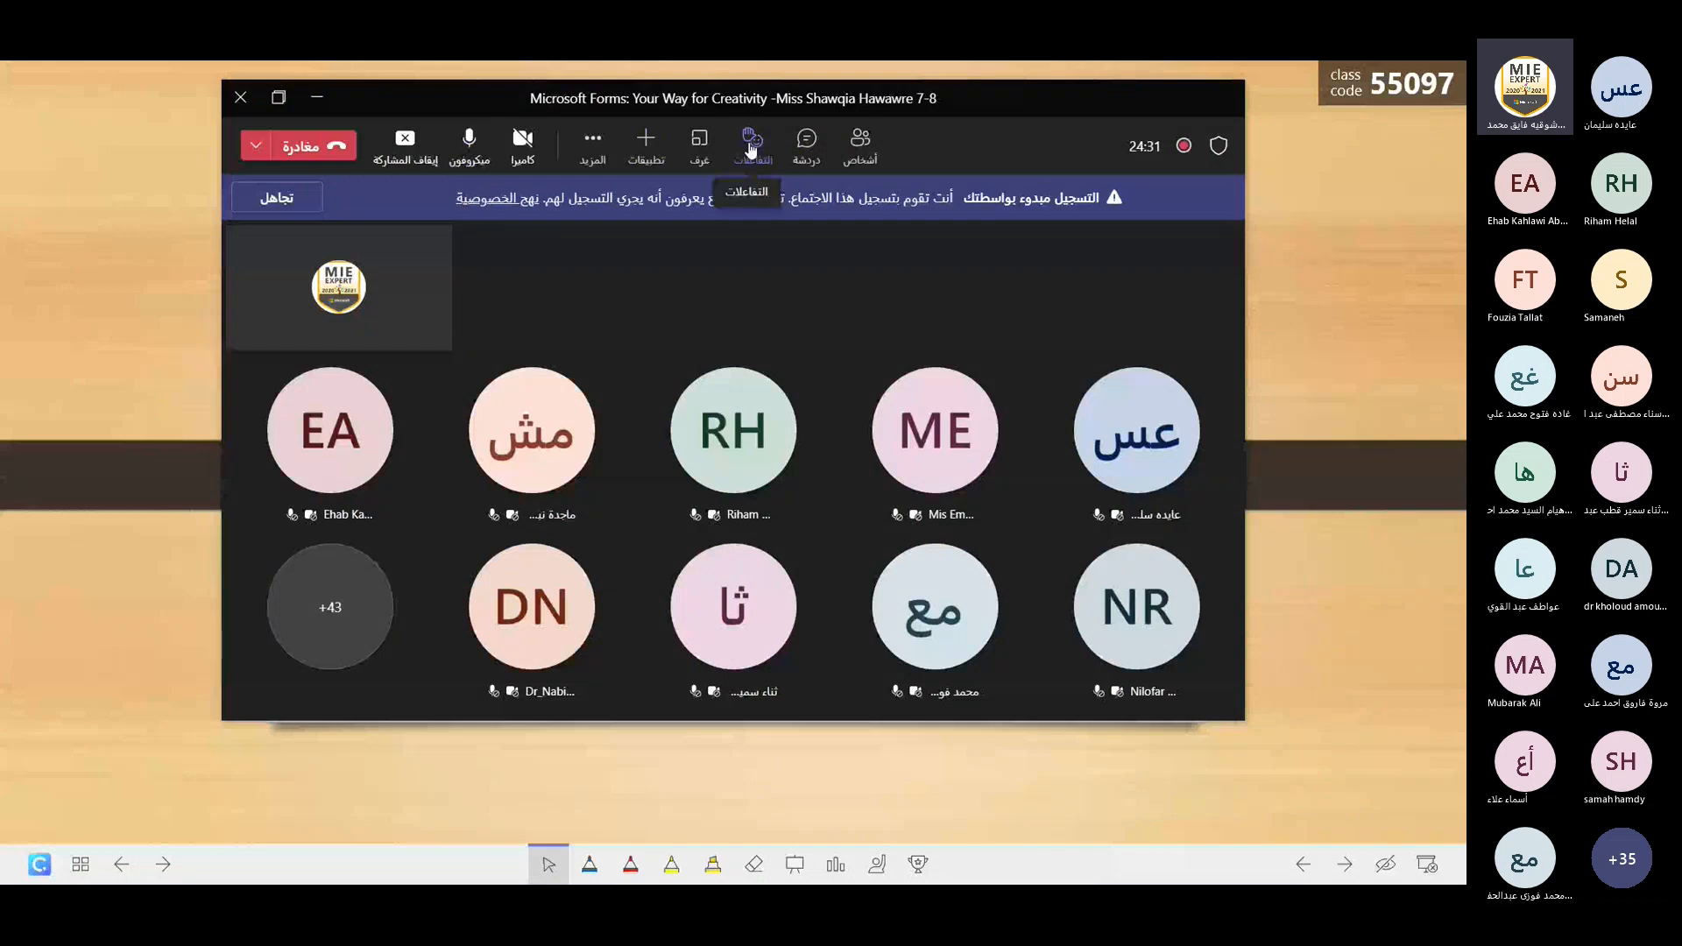
Open the meeting chat and send the participants the message "classpoint".
click(790, 145)
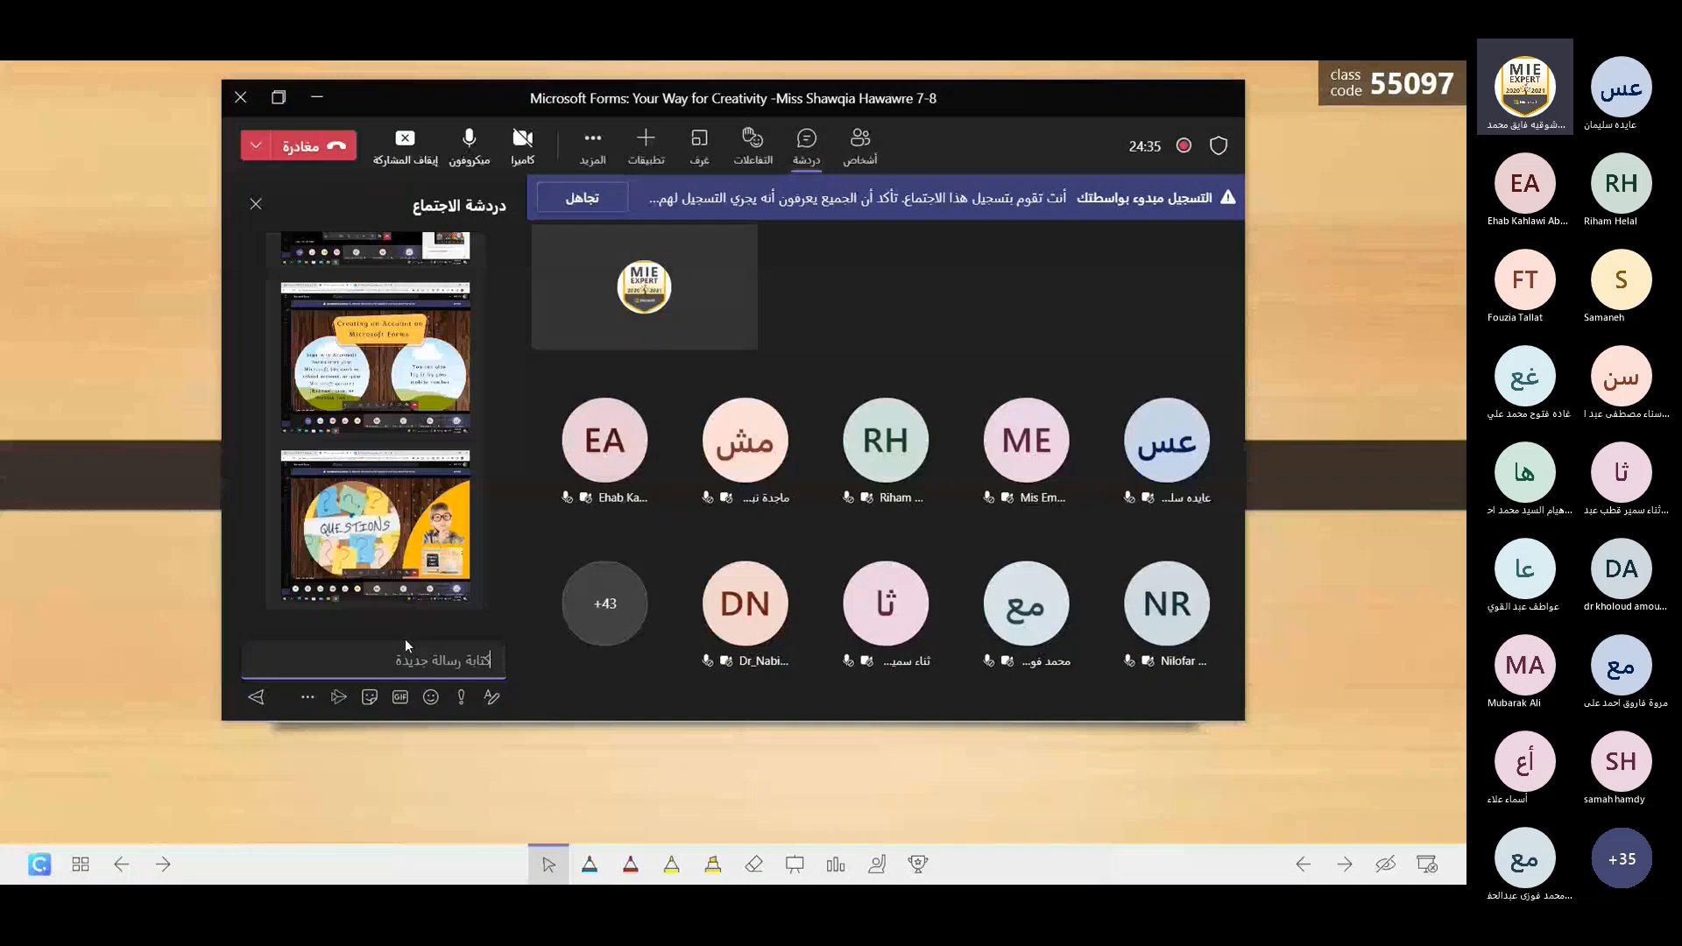
text(c)
key(BackSpace)
text(d)
text(asspoin)
text(t)
key(Return)
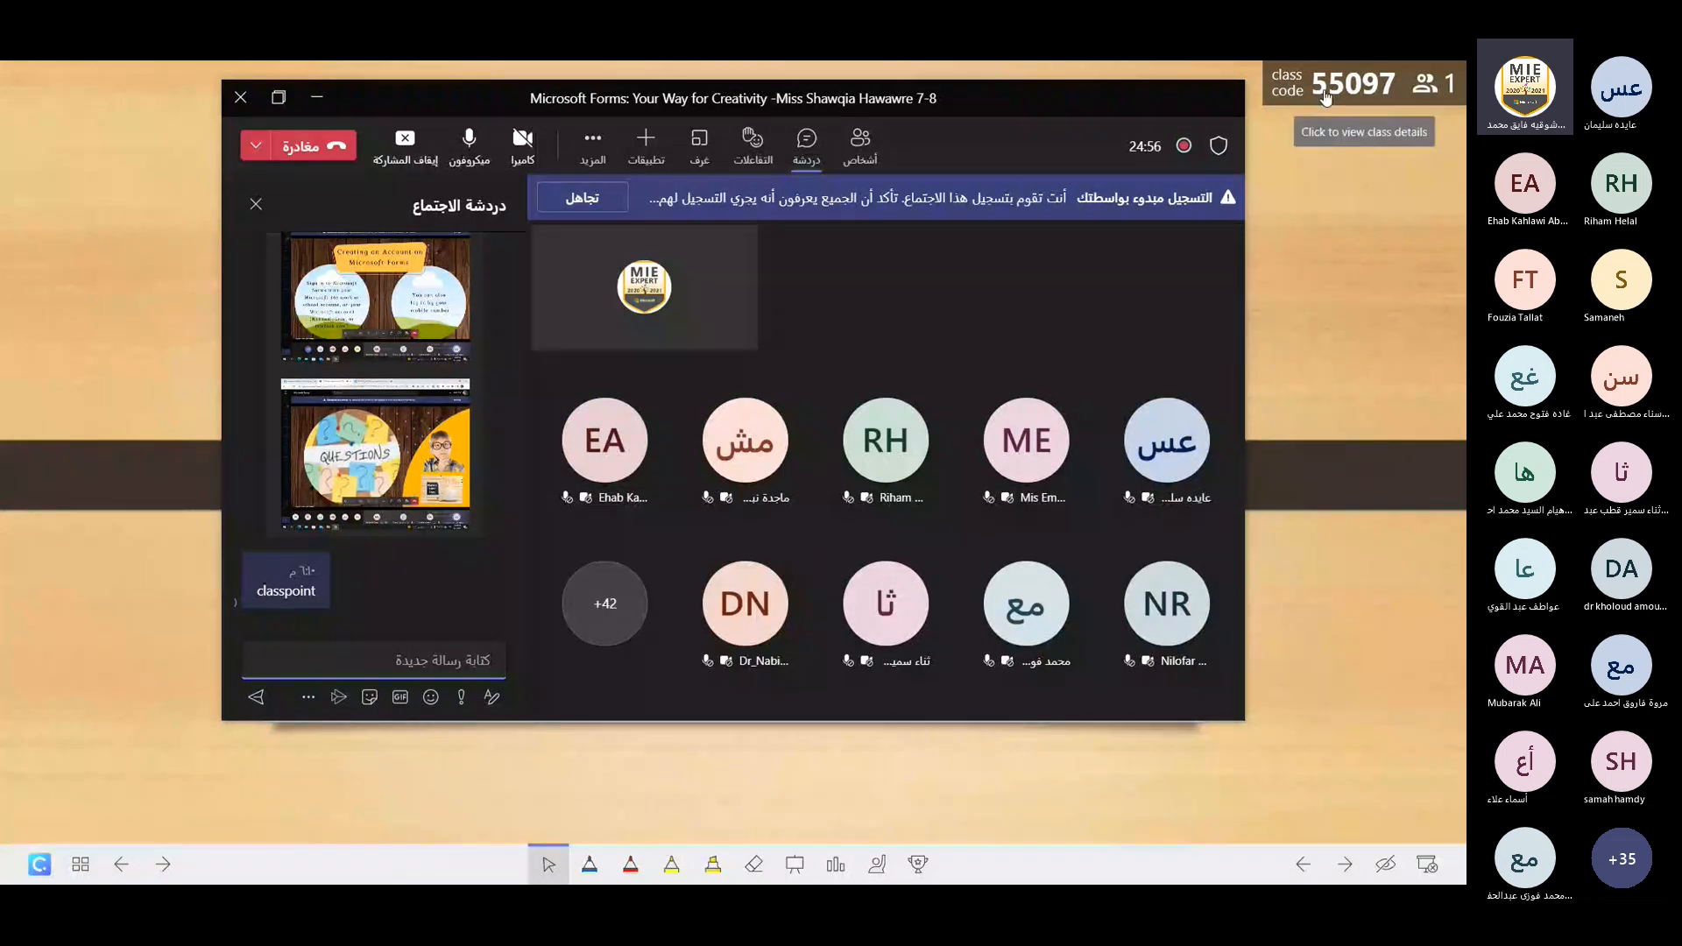
Show the class joining details, minimize them, and start the Short Answer activity on the "Write your name and country" slide.
click(1328, 98)
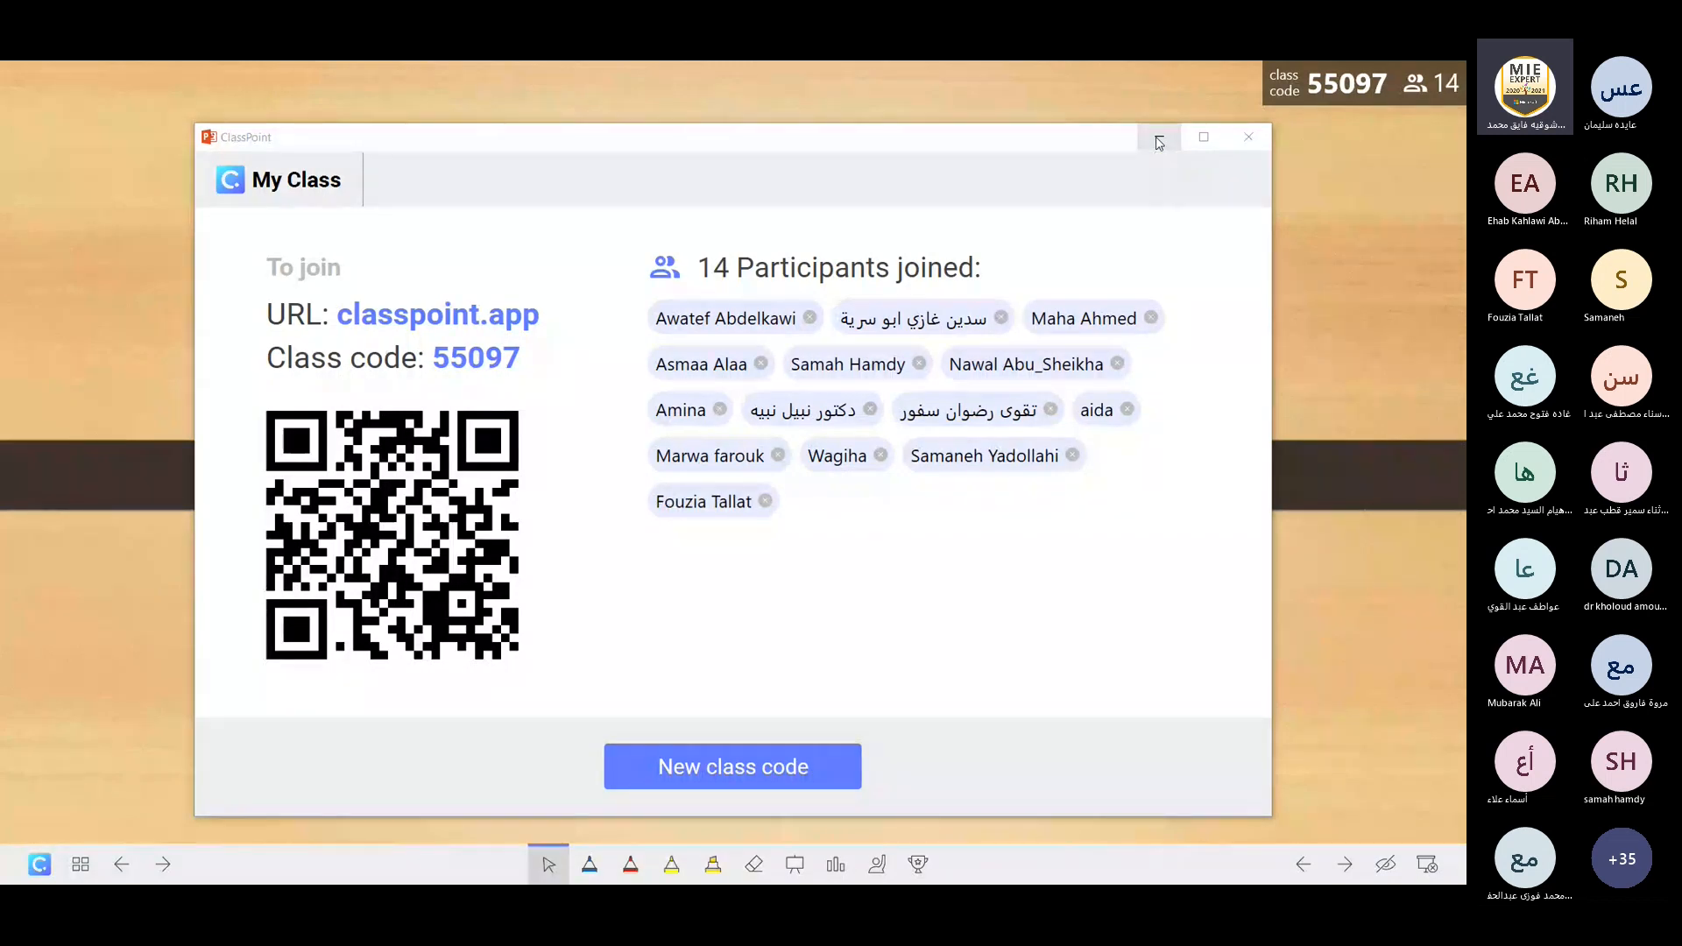
click(1159, 142)
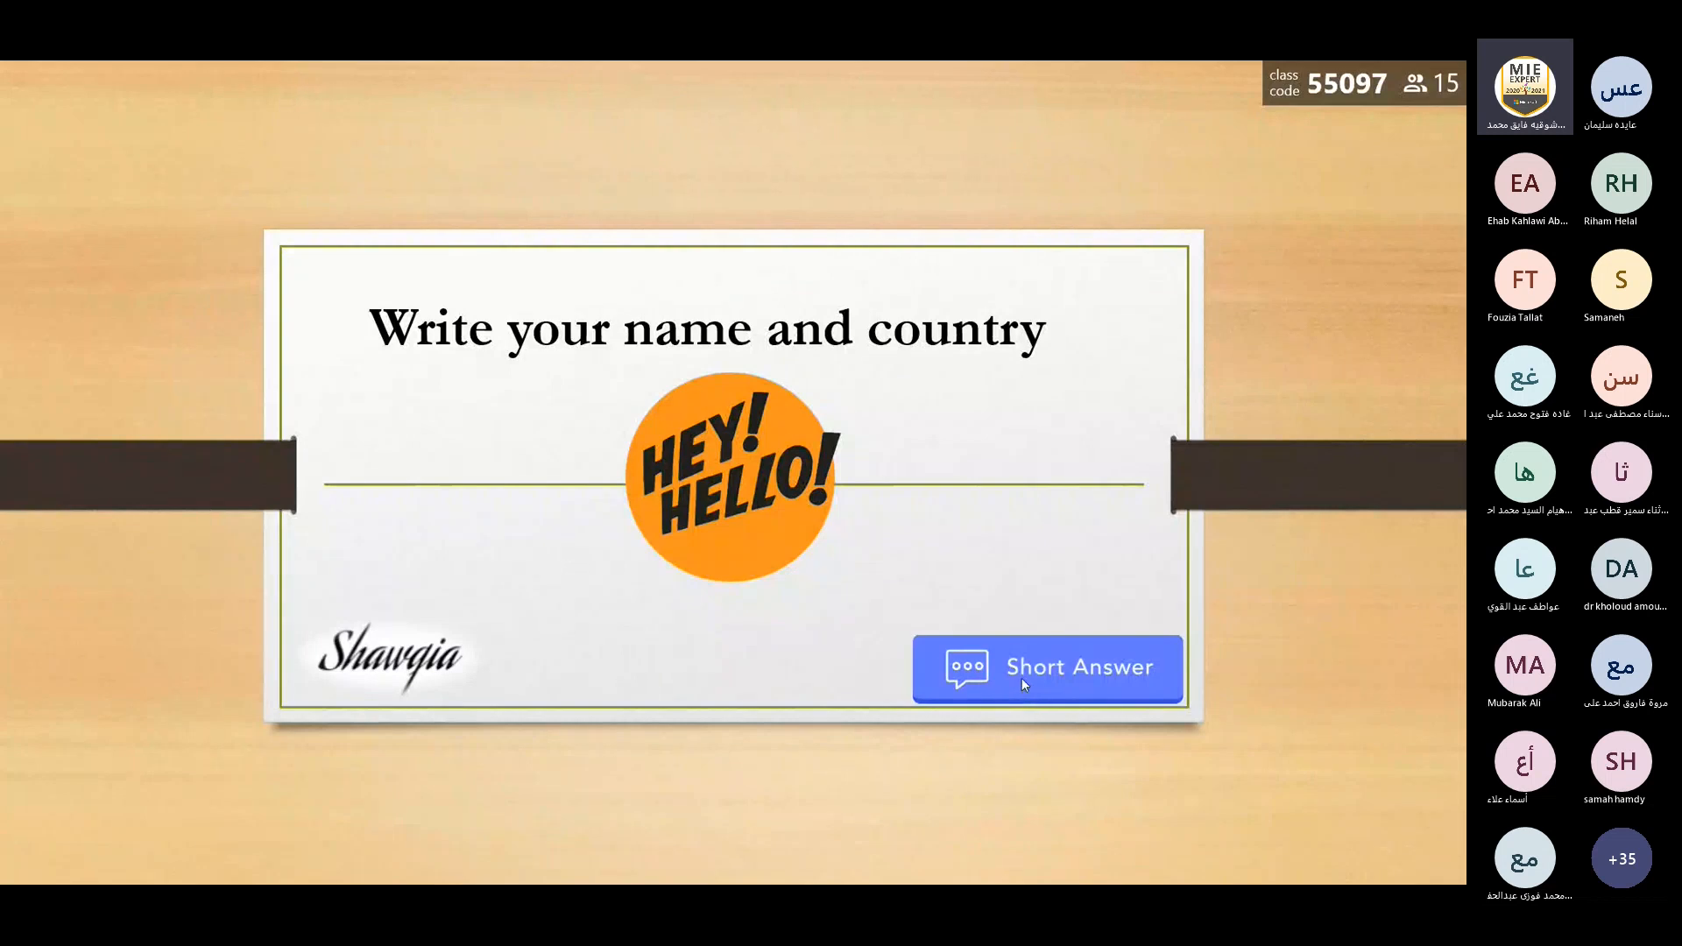
click(1022, 679)
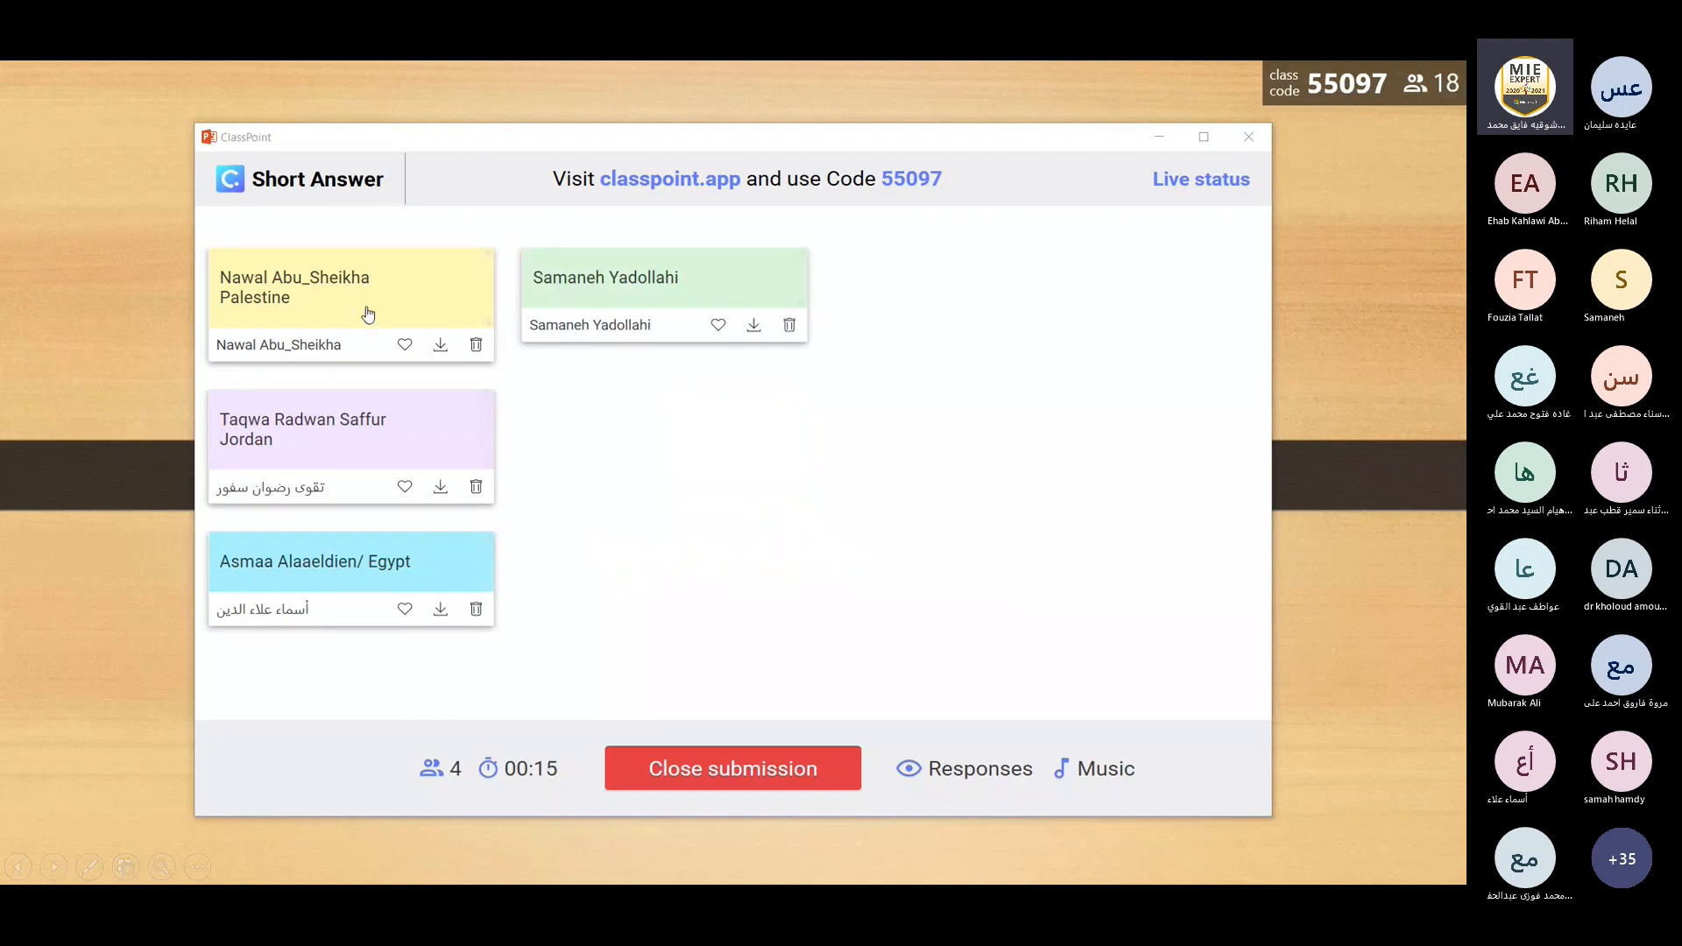
Like the first six submitted answers, filling the first two columns of the response board.
click(408, 346)
click(407, 491)
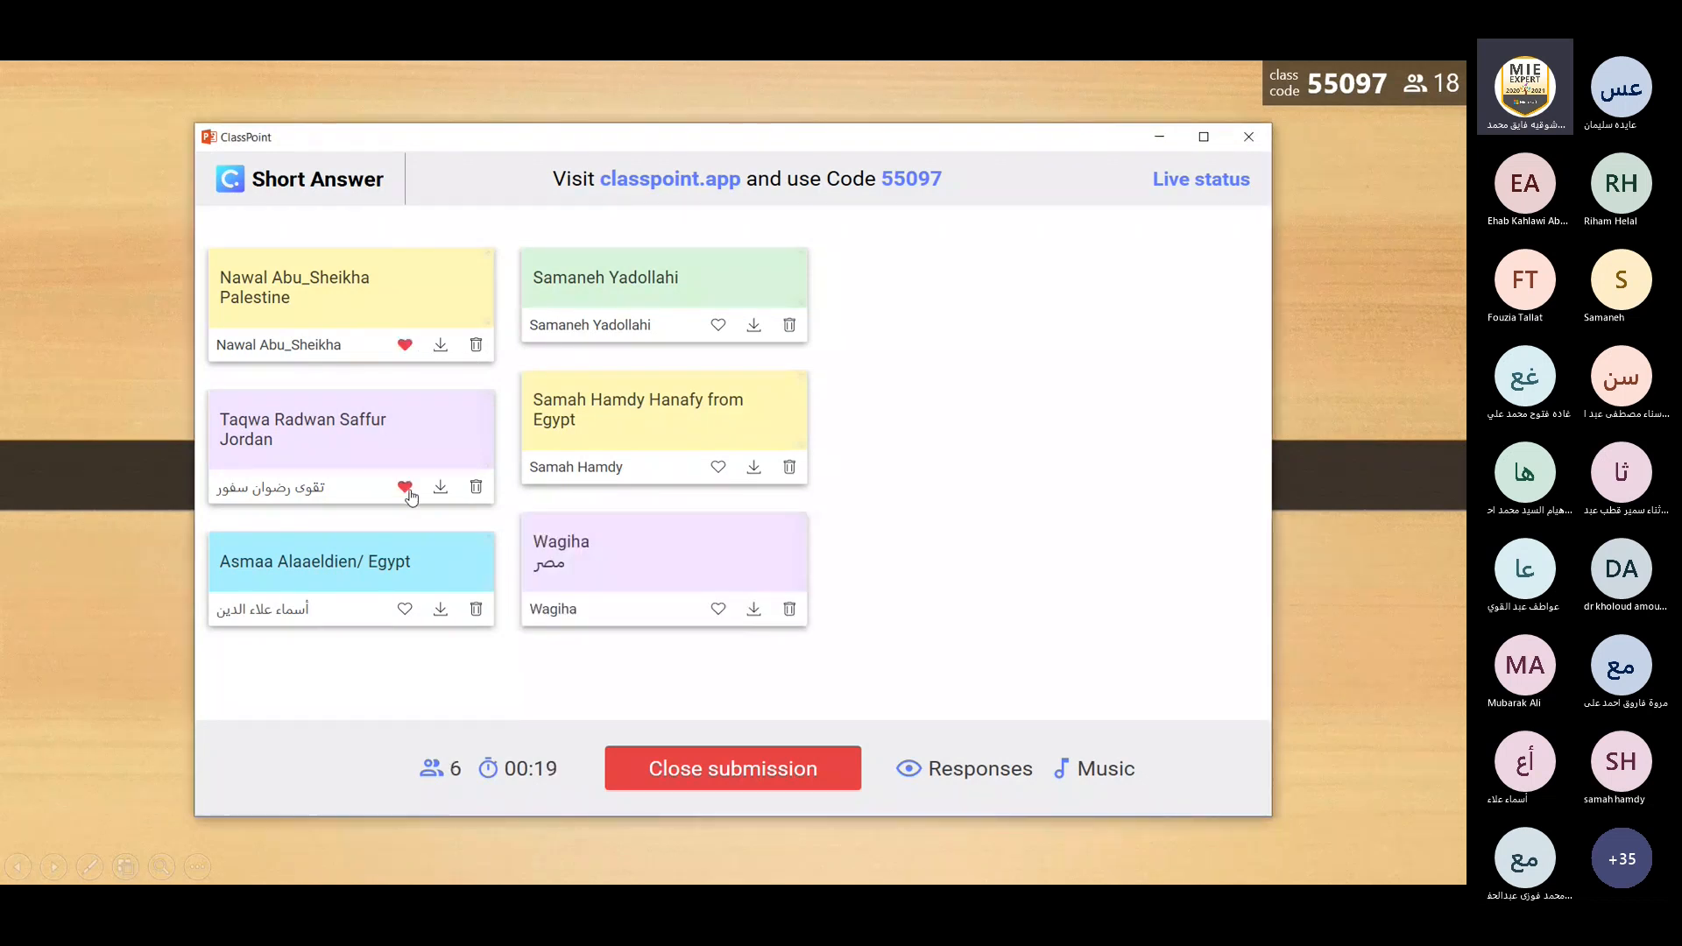
click(404, 609)
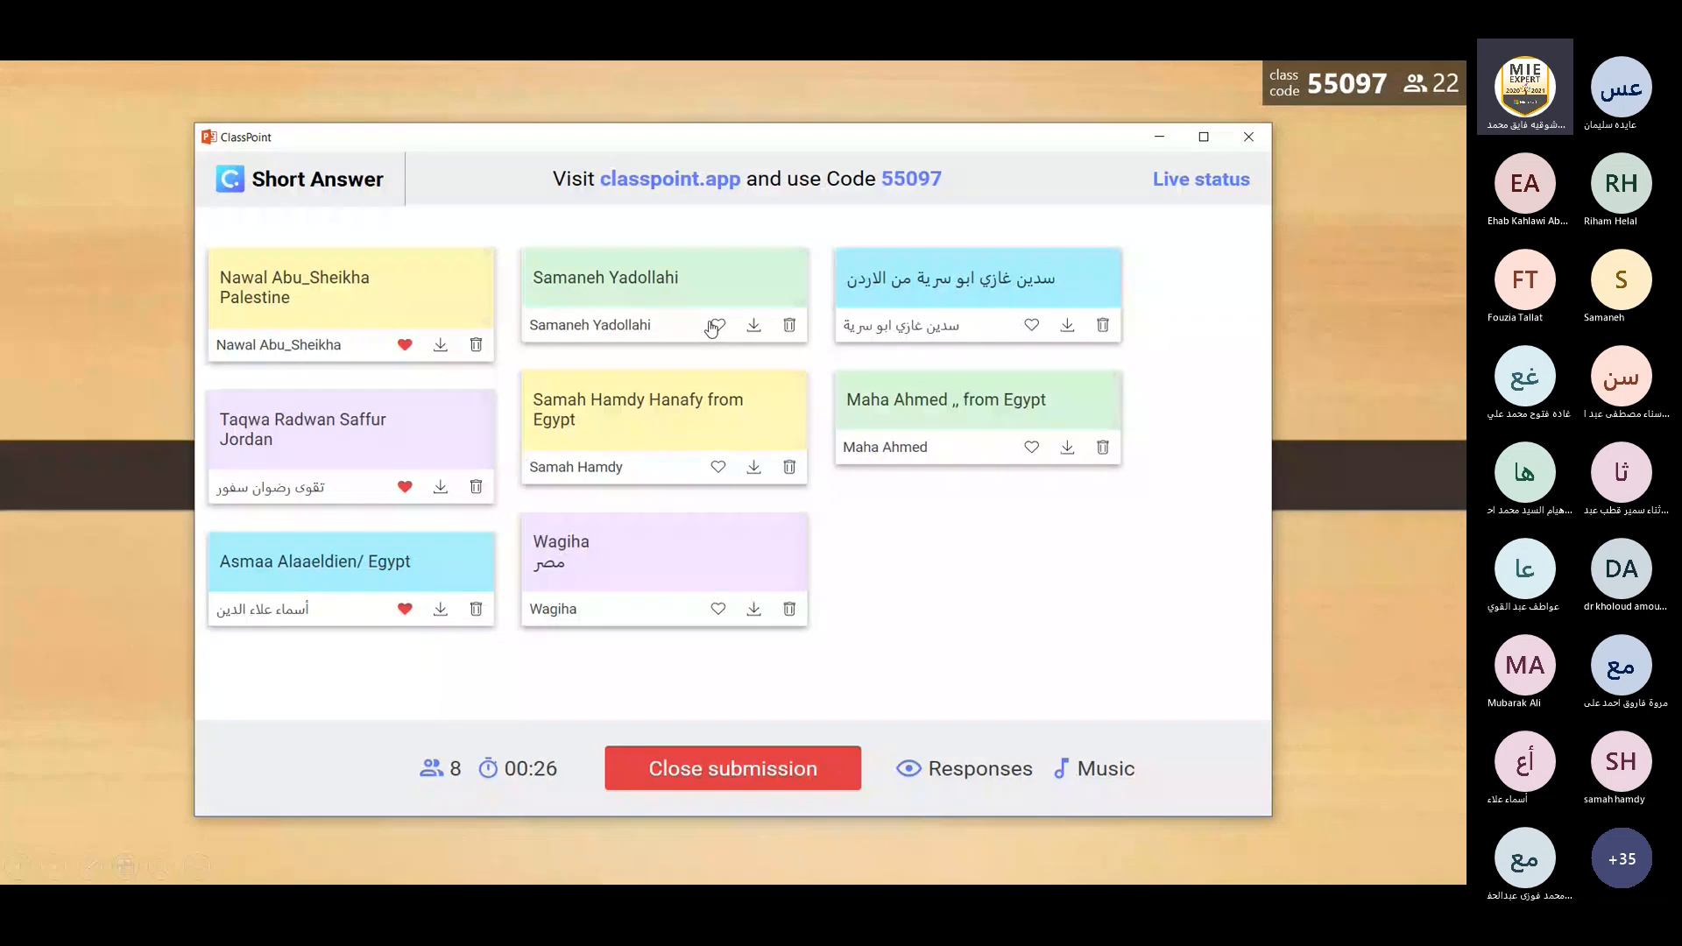
click(715, 326)
click(717, 469)
click(718, 609)
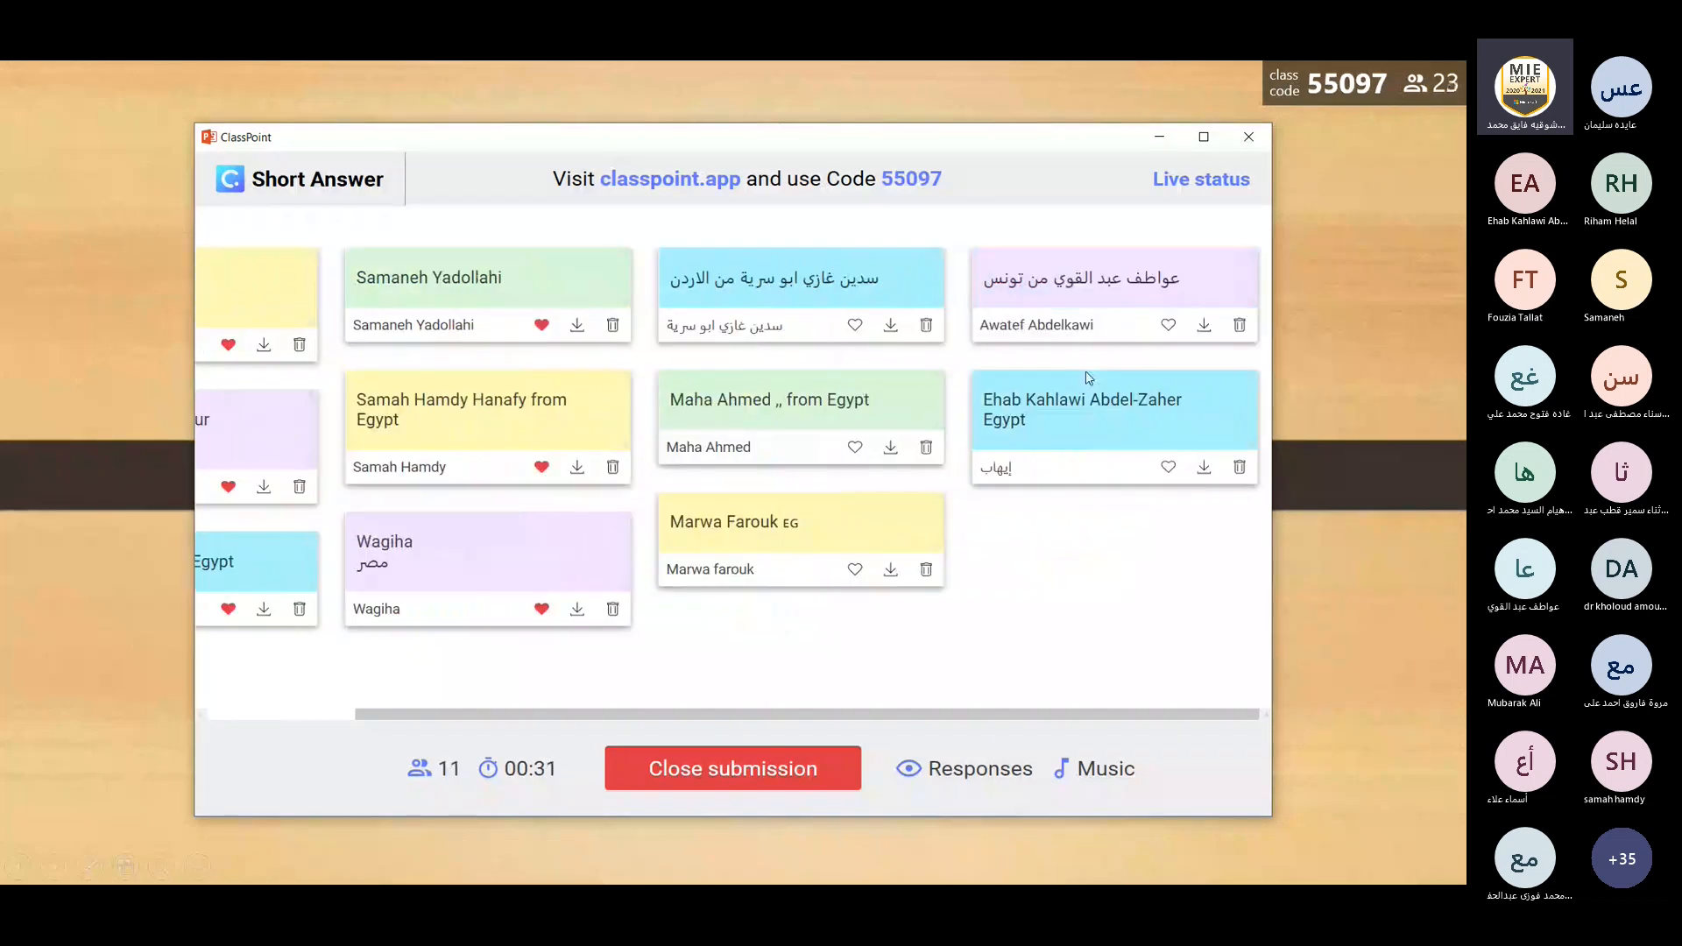
Like the first two answers in the third column and all answers in the fourth column.
click(1171, 326)
click(855, 325)
click(853, 448)
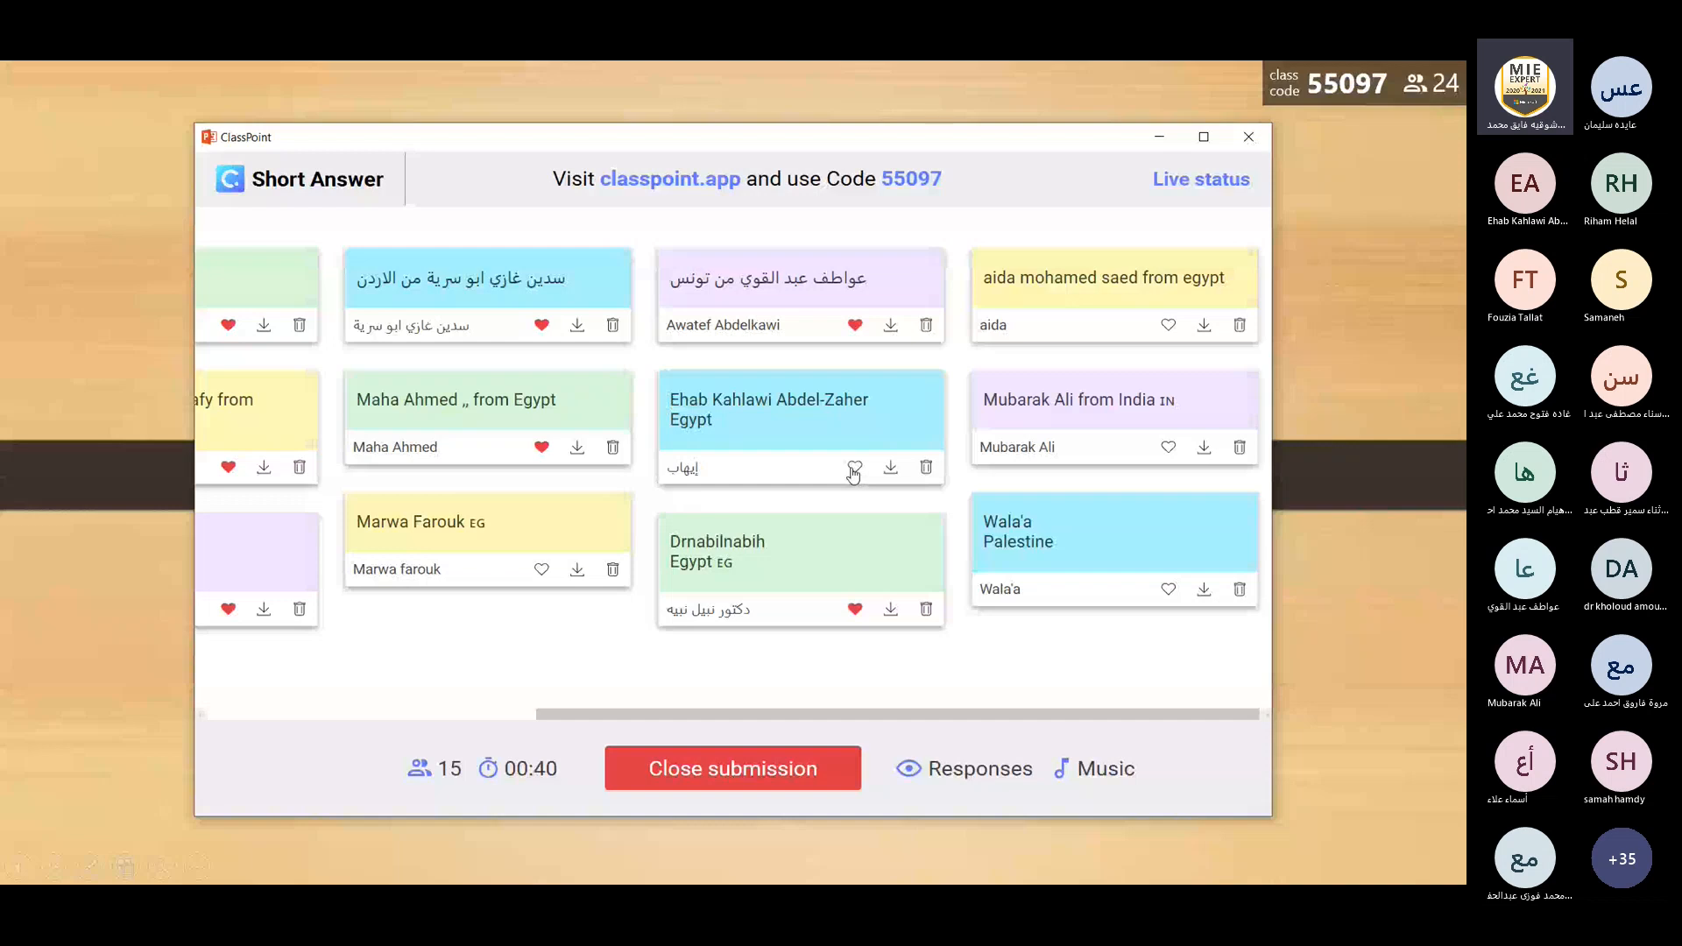
click(853, 471)
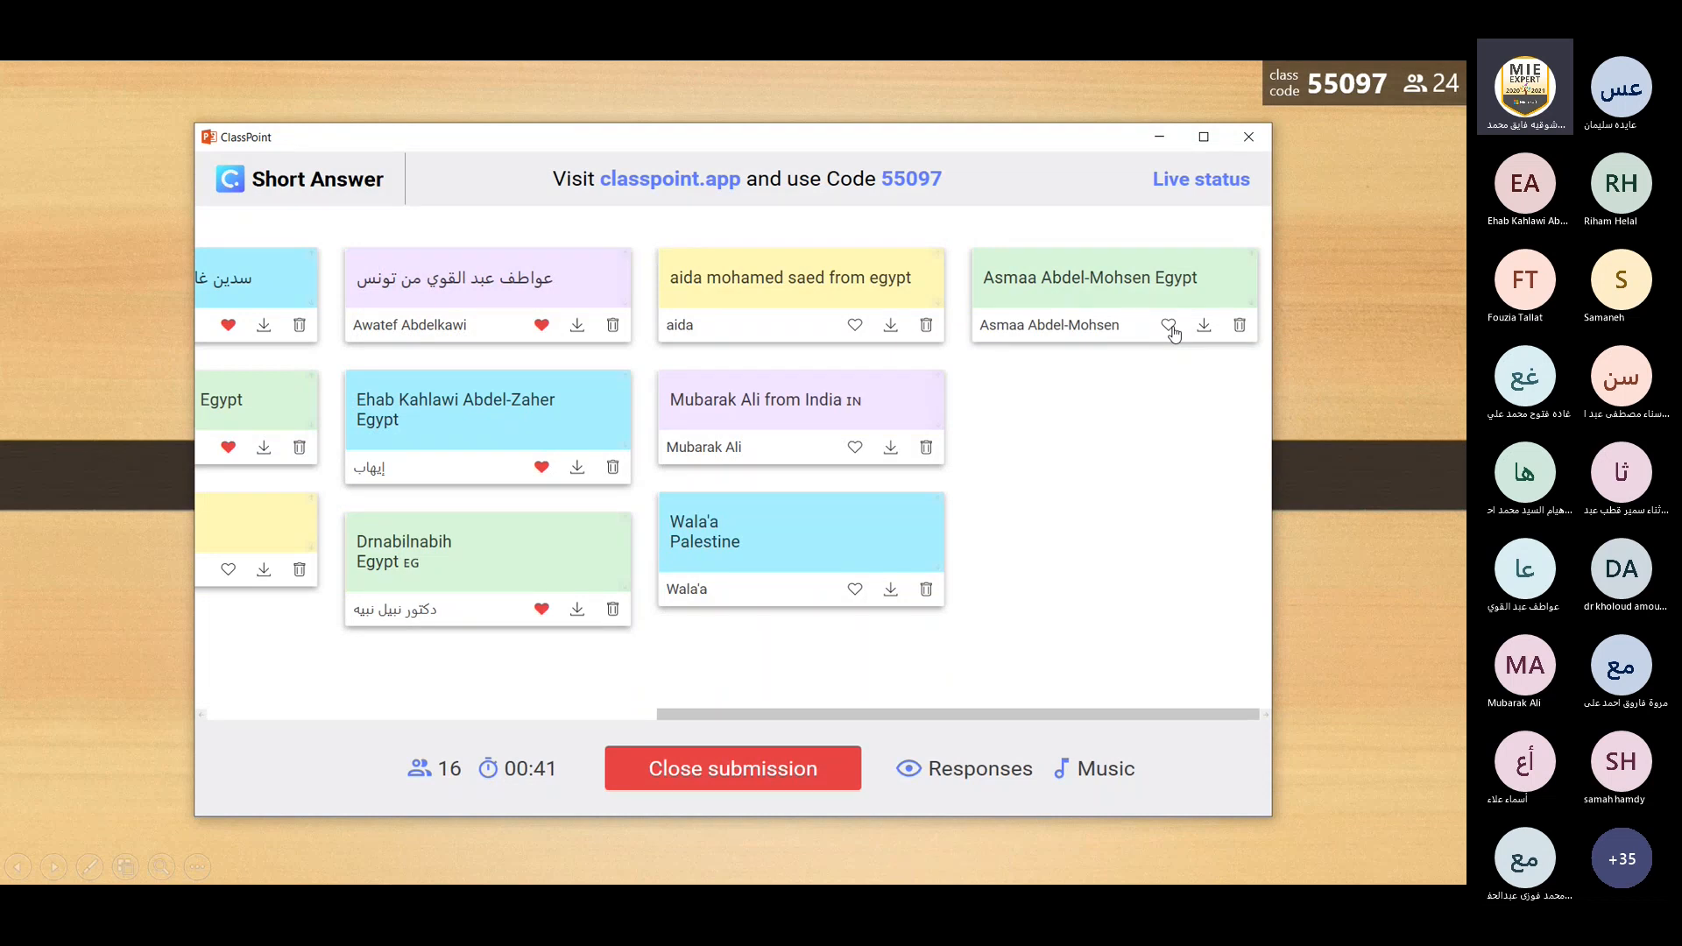
Like all answers in the fifth and sixth columns and the Syria answer heading the seventh column.
click(1170, 326)
click(1168, 450)
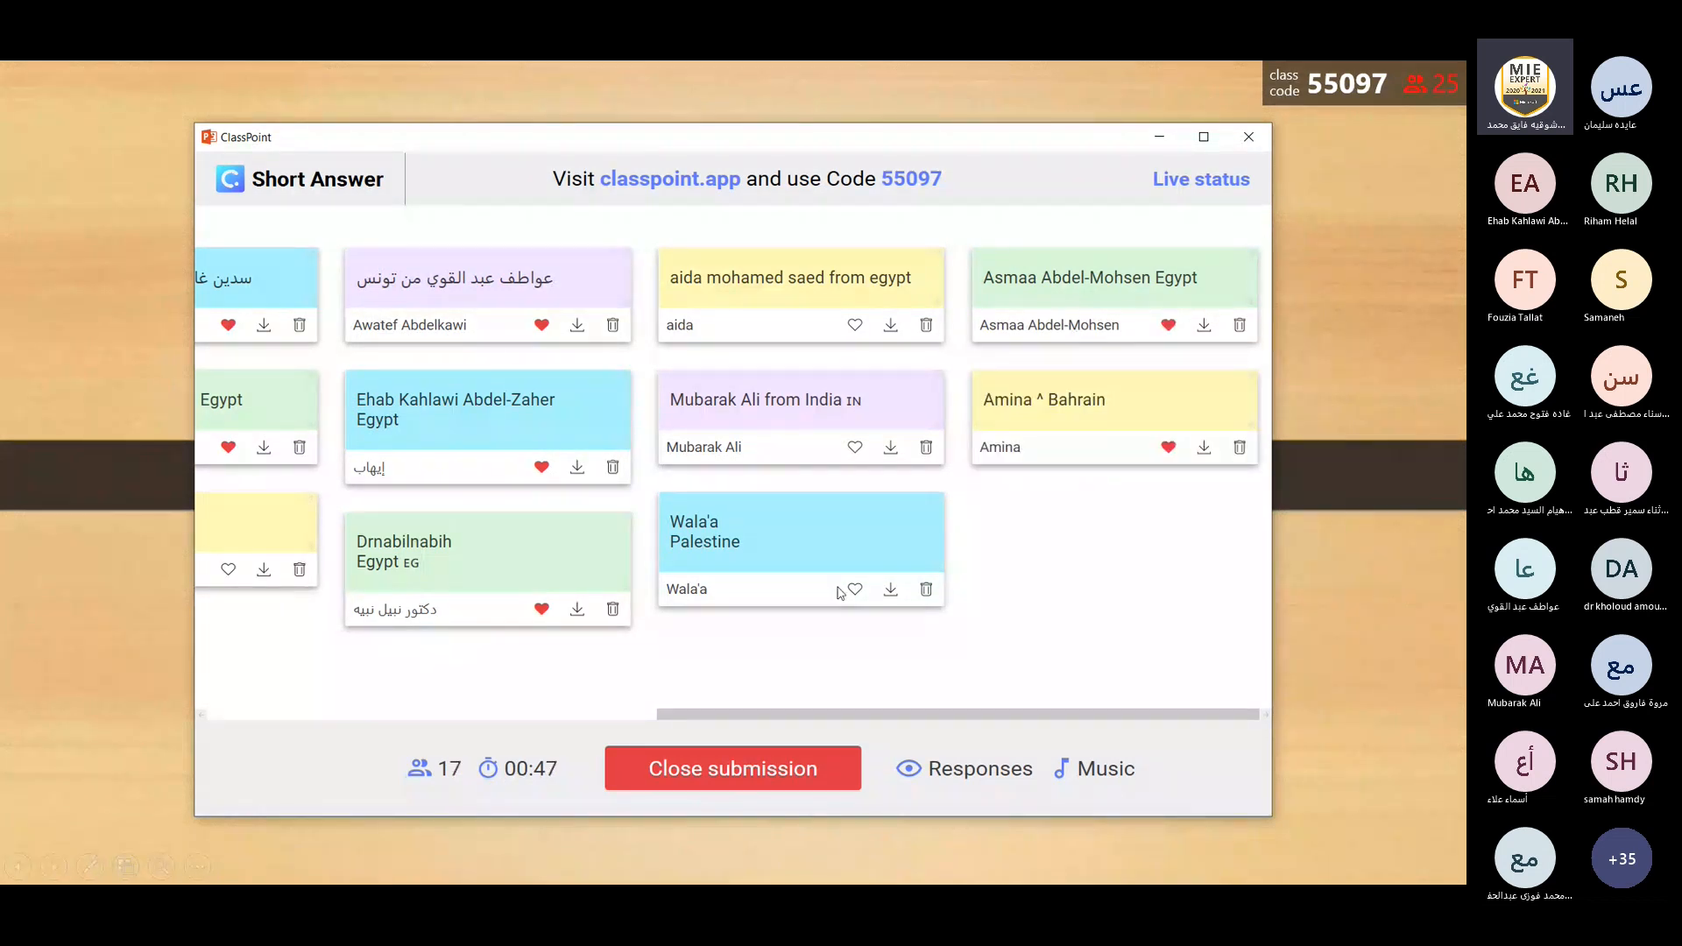
click(854, 589)
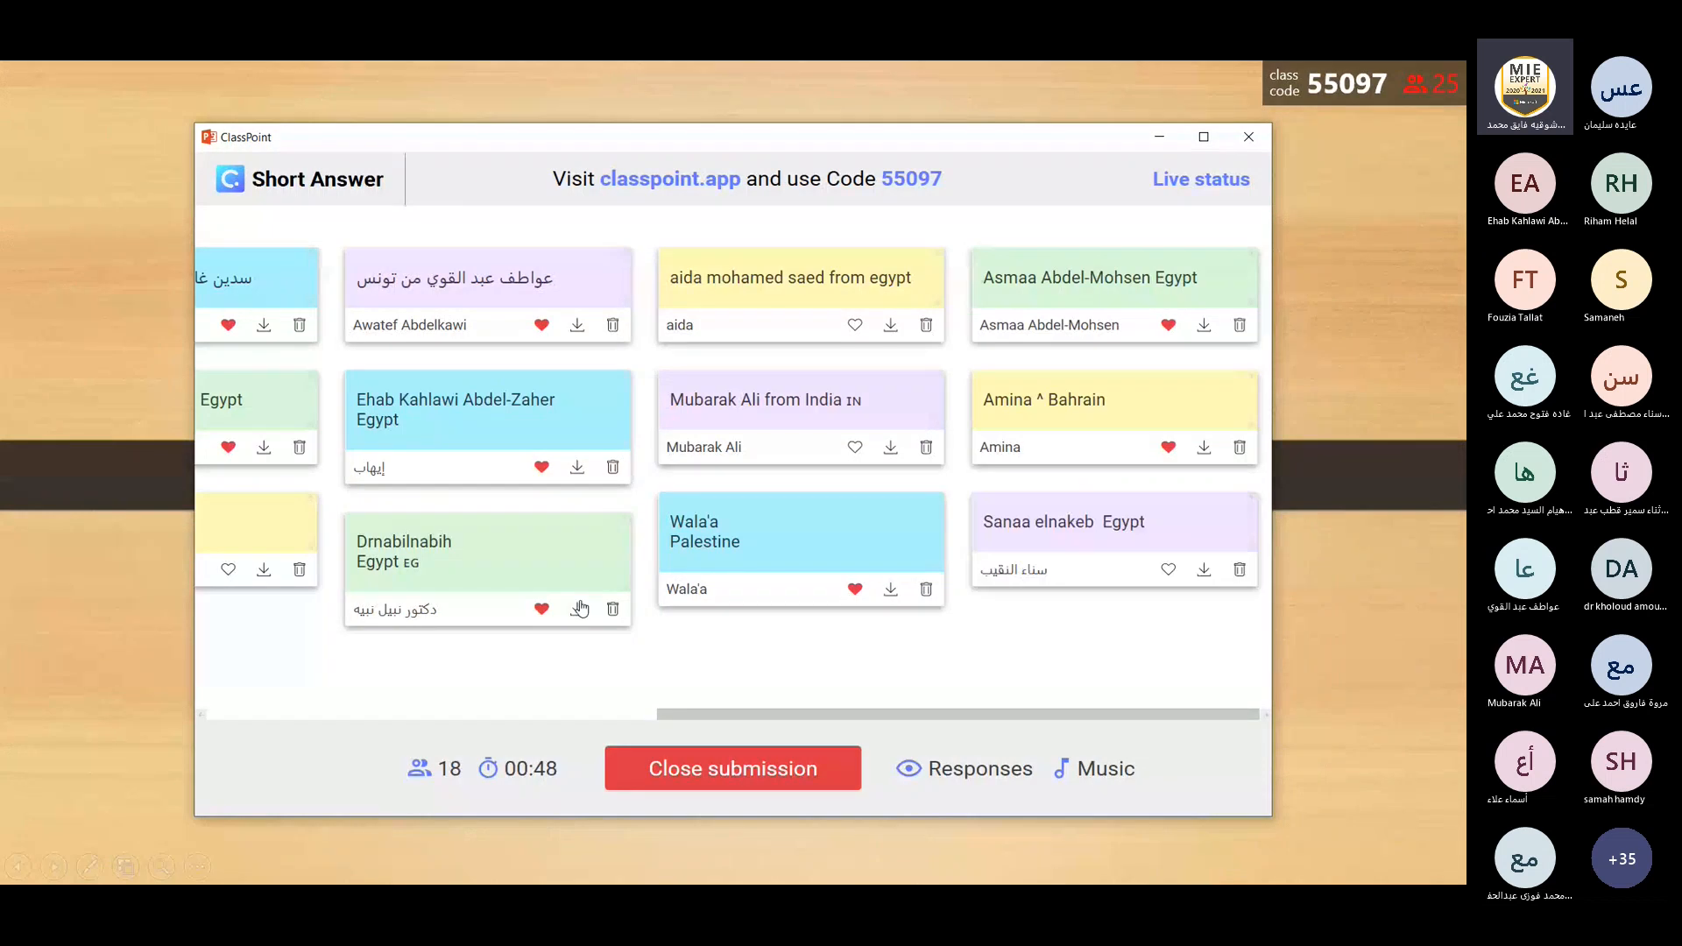
click(541, 609)
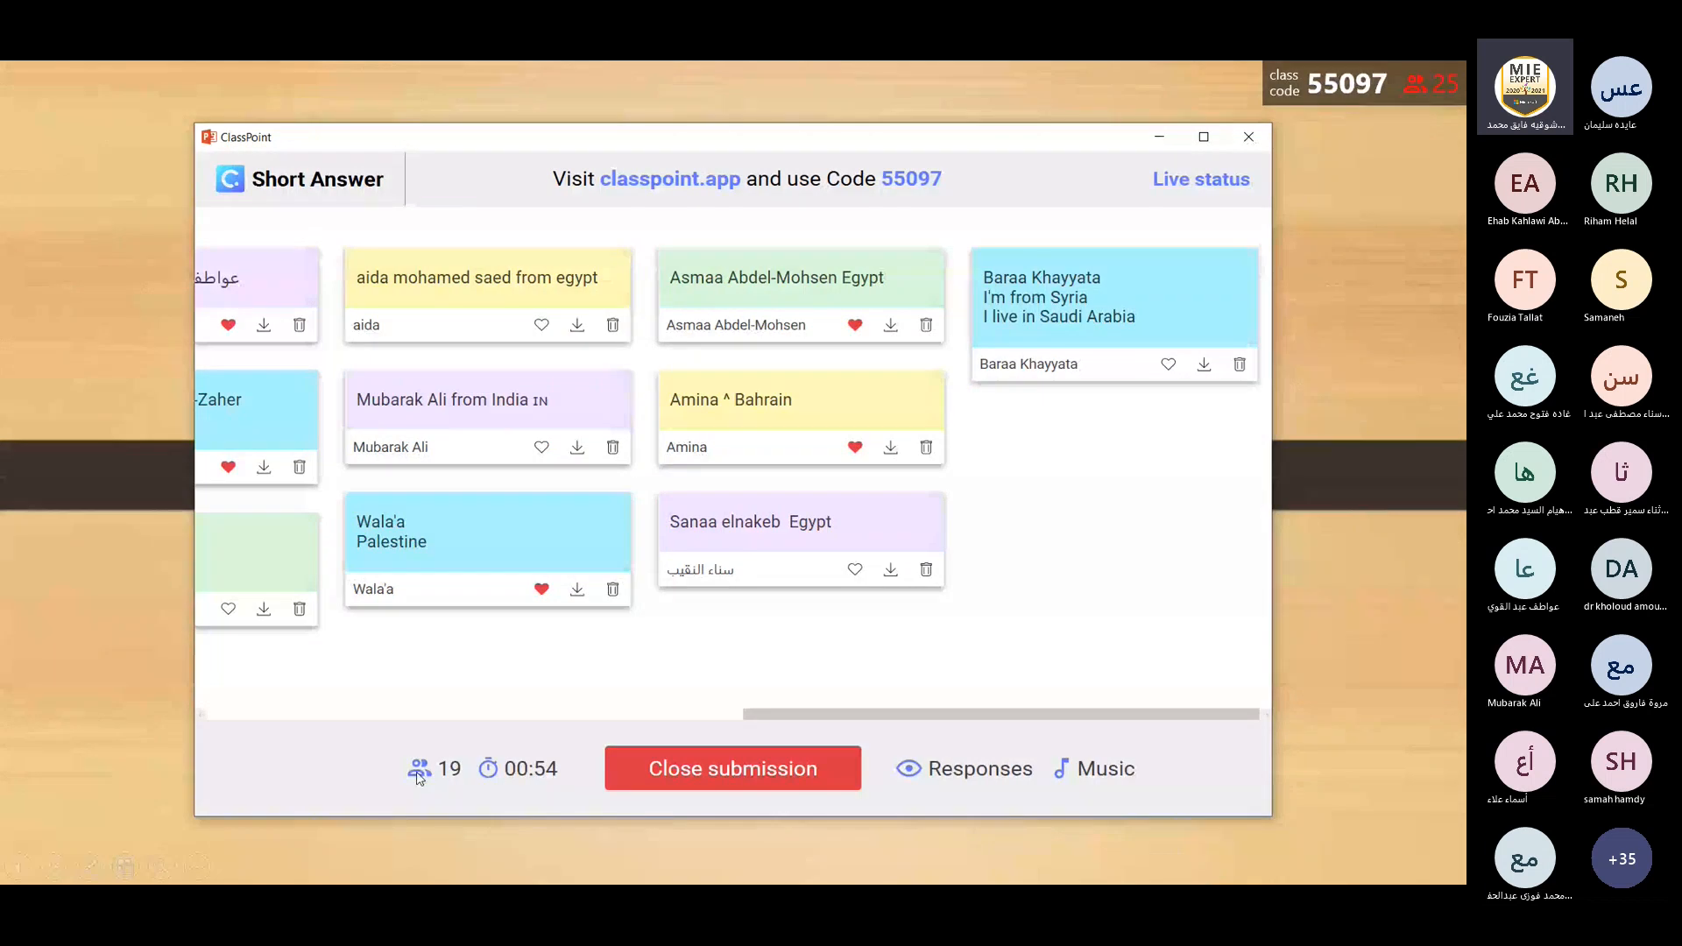
click(854, 569)
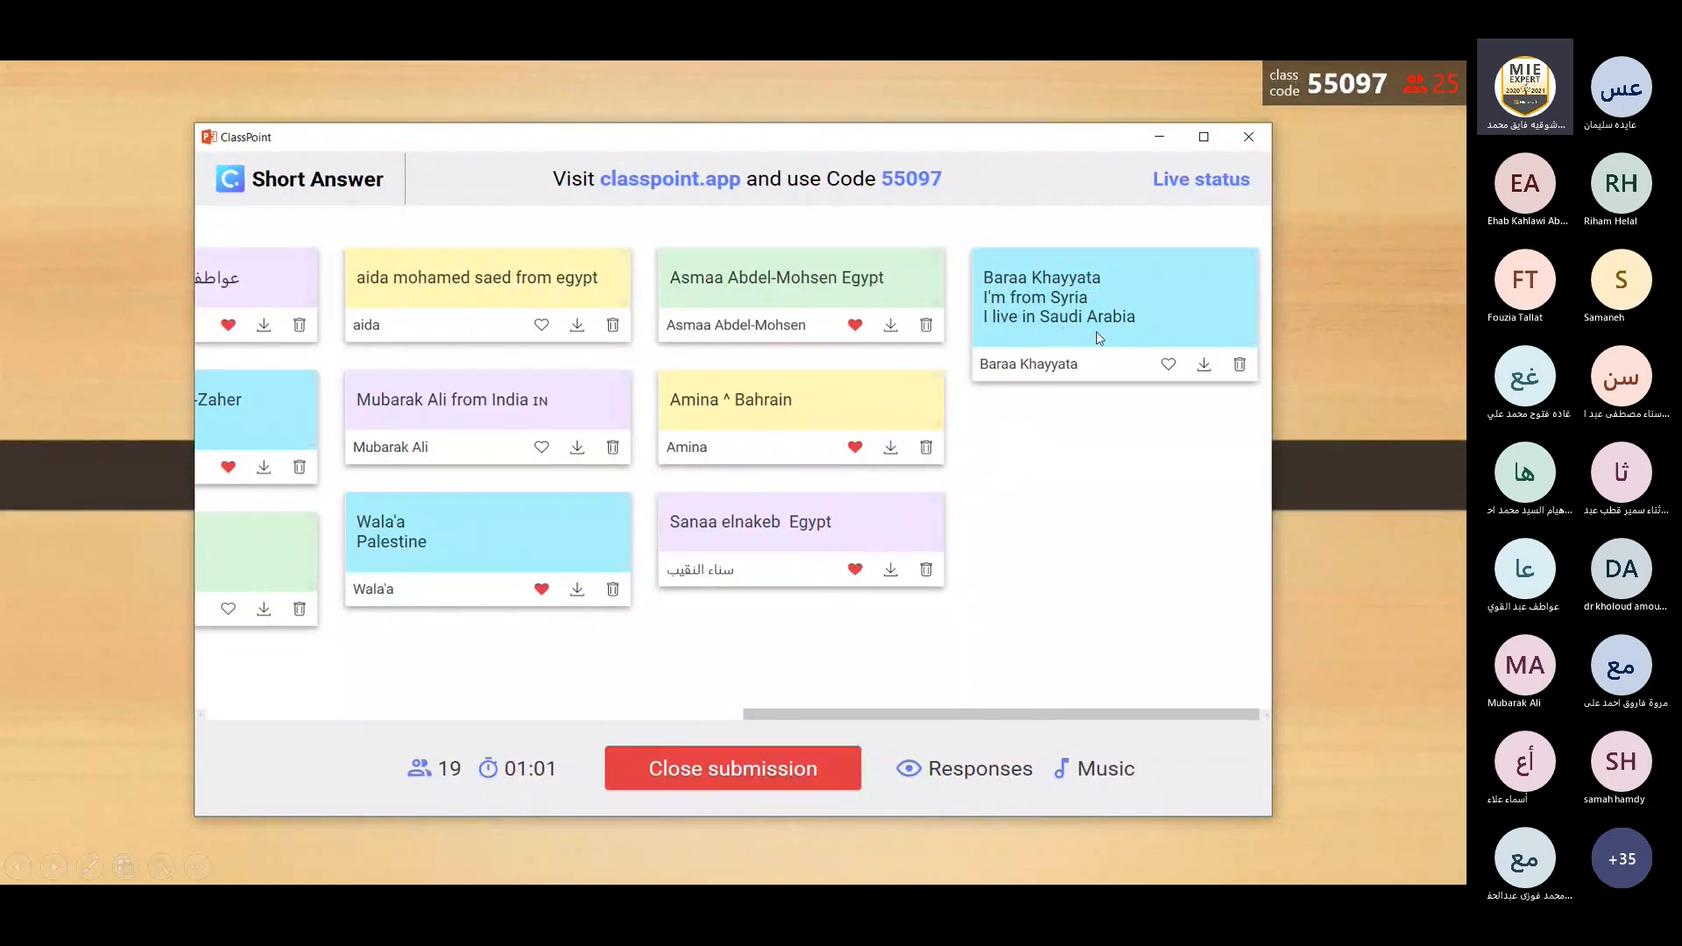
click(1168, 365)
click(541, 447)
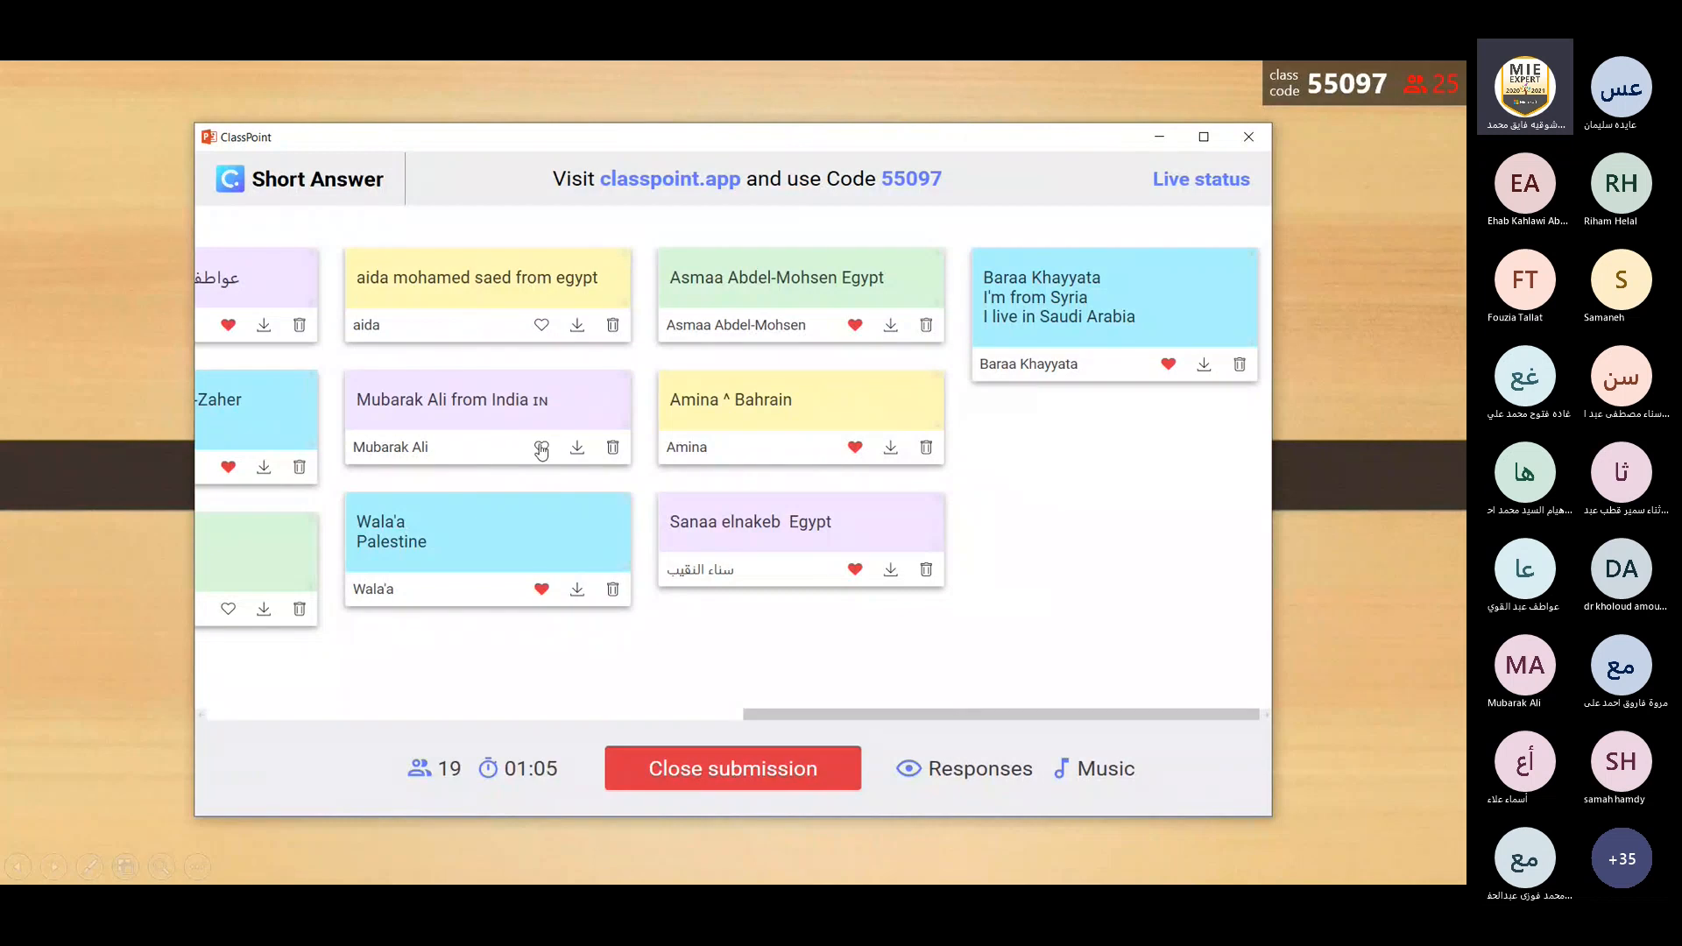
click(542, 326)
click(228, 609)
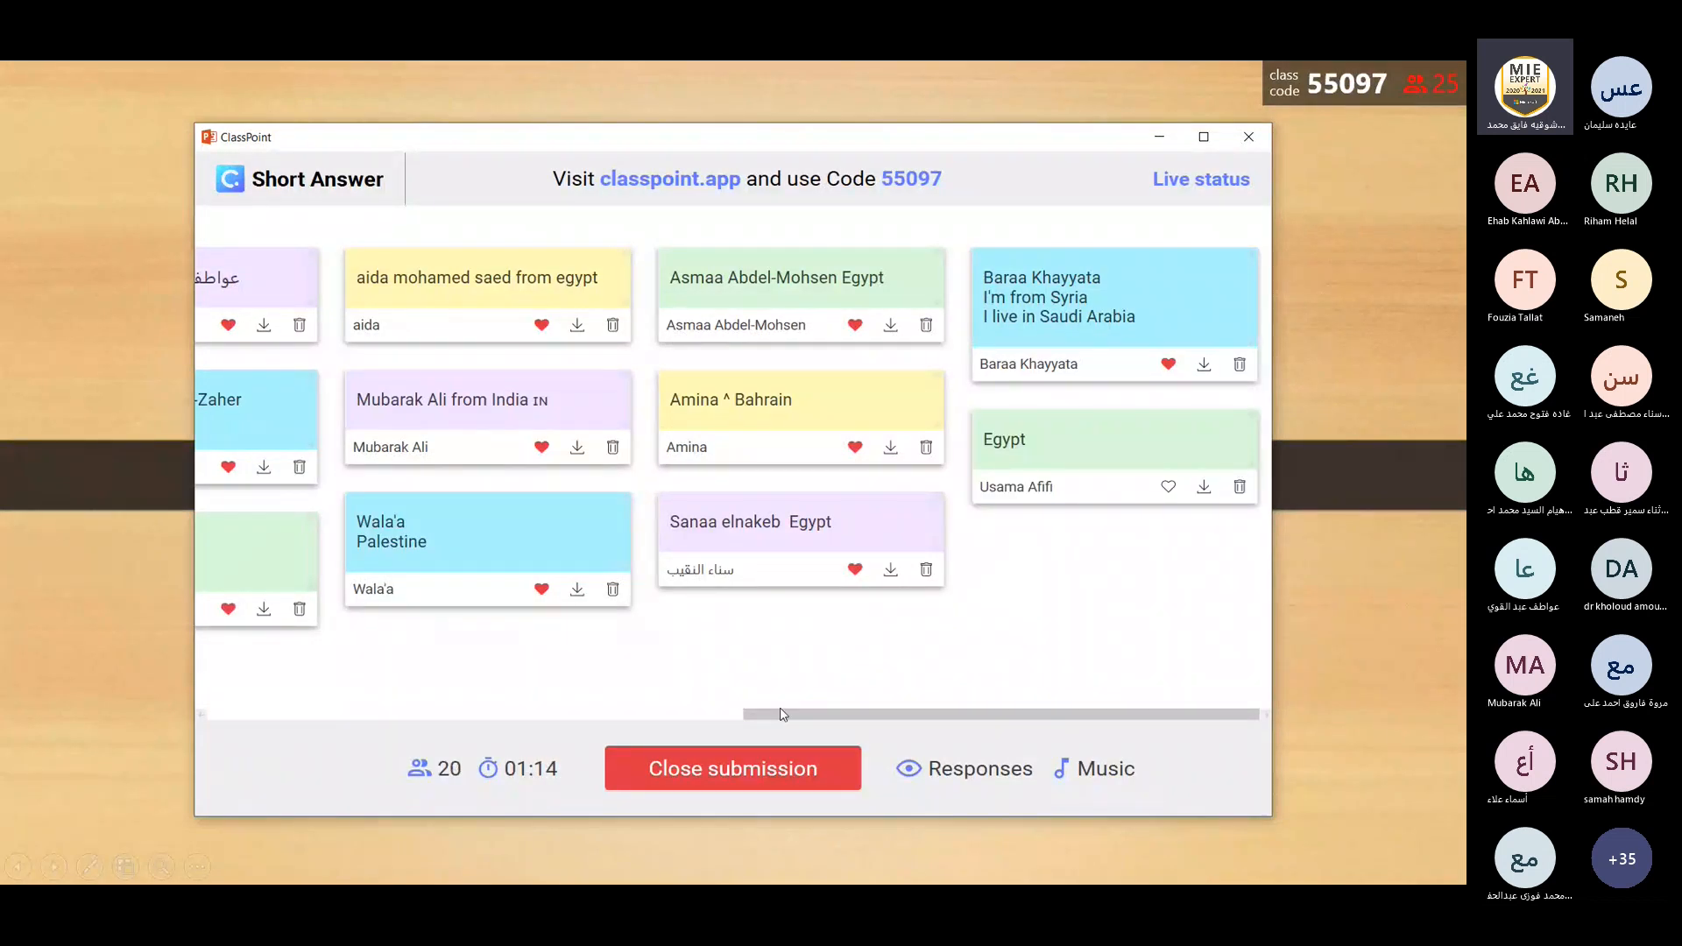
Go back to the third column and like its last, skipped answer.
drag(783, 714, 768, 721)
drag(767, 723, 407, 632)
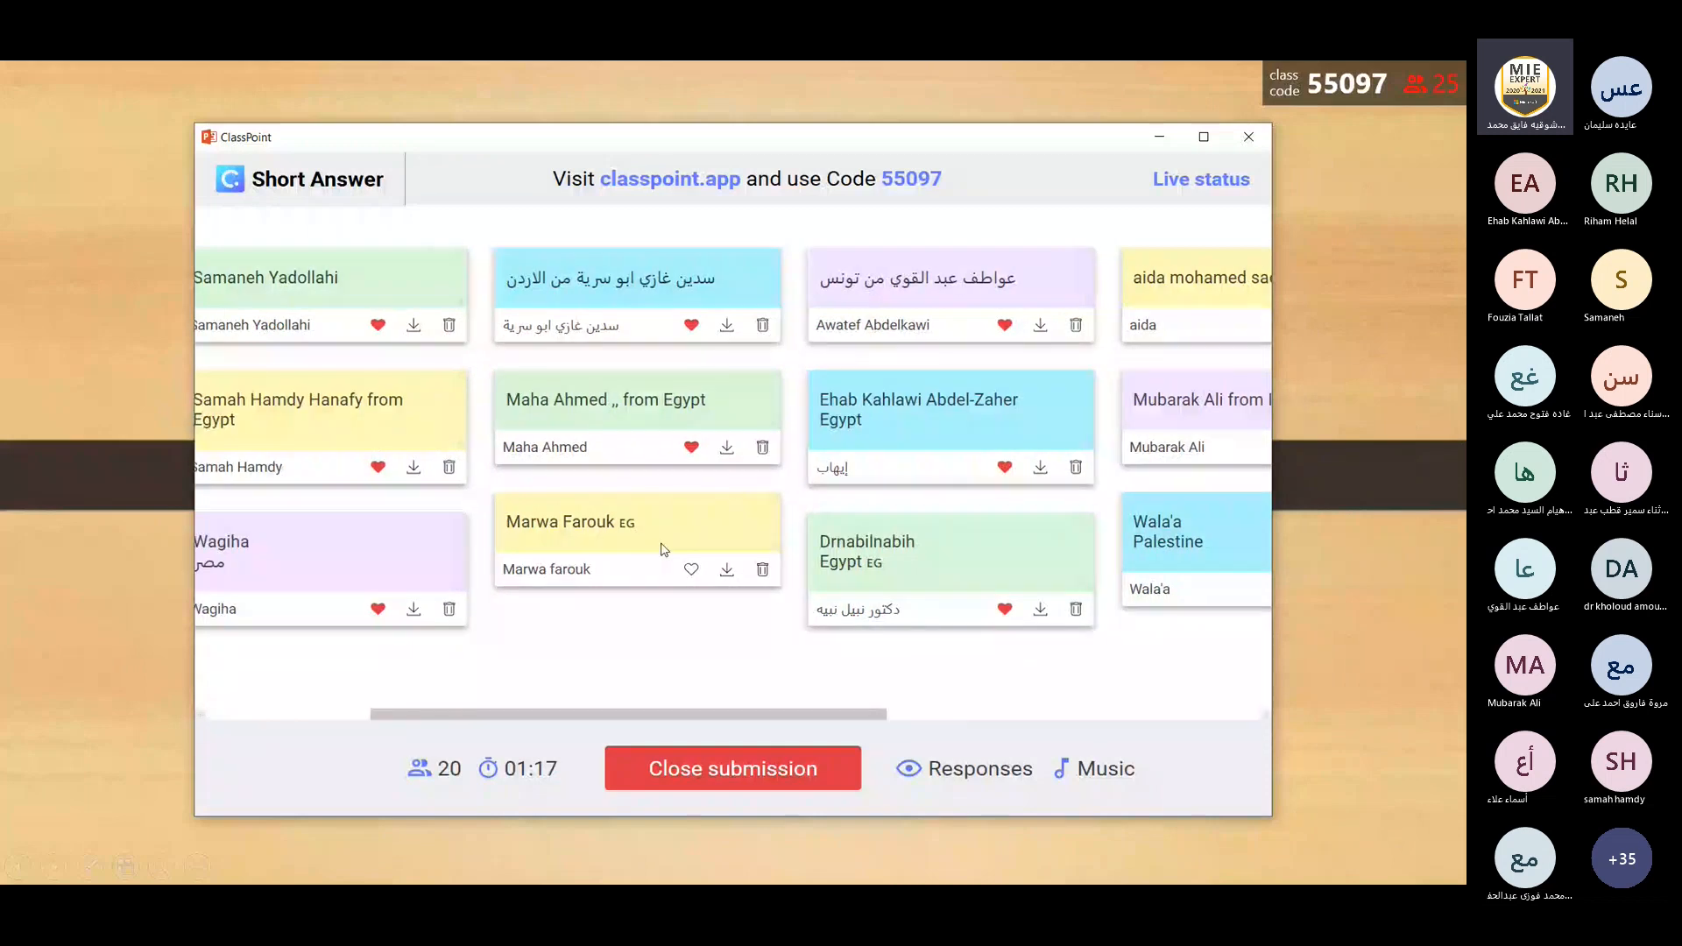
click(690, 571)
Like the remaining newest answers in the last two columns, including those from Pakistan and Morocco.
drag(682, 714, 1108, 718)
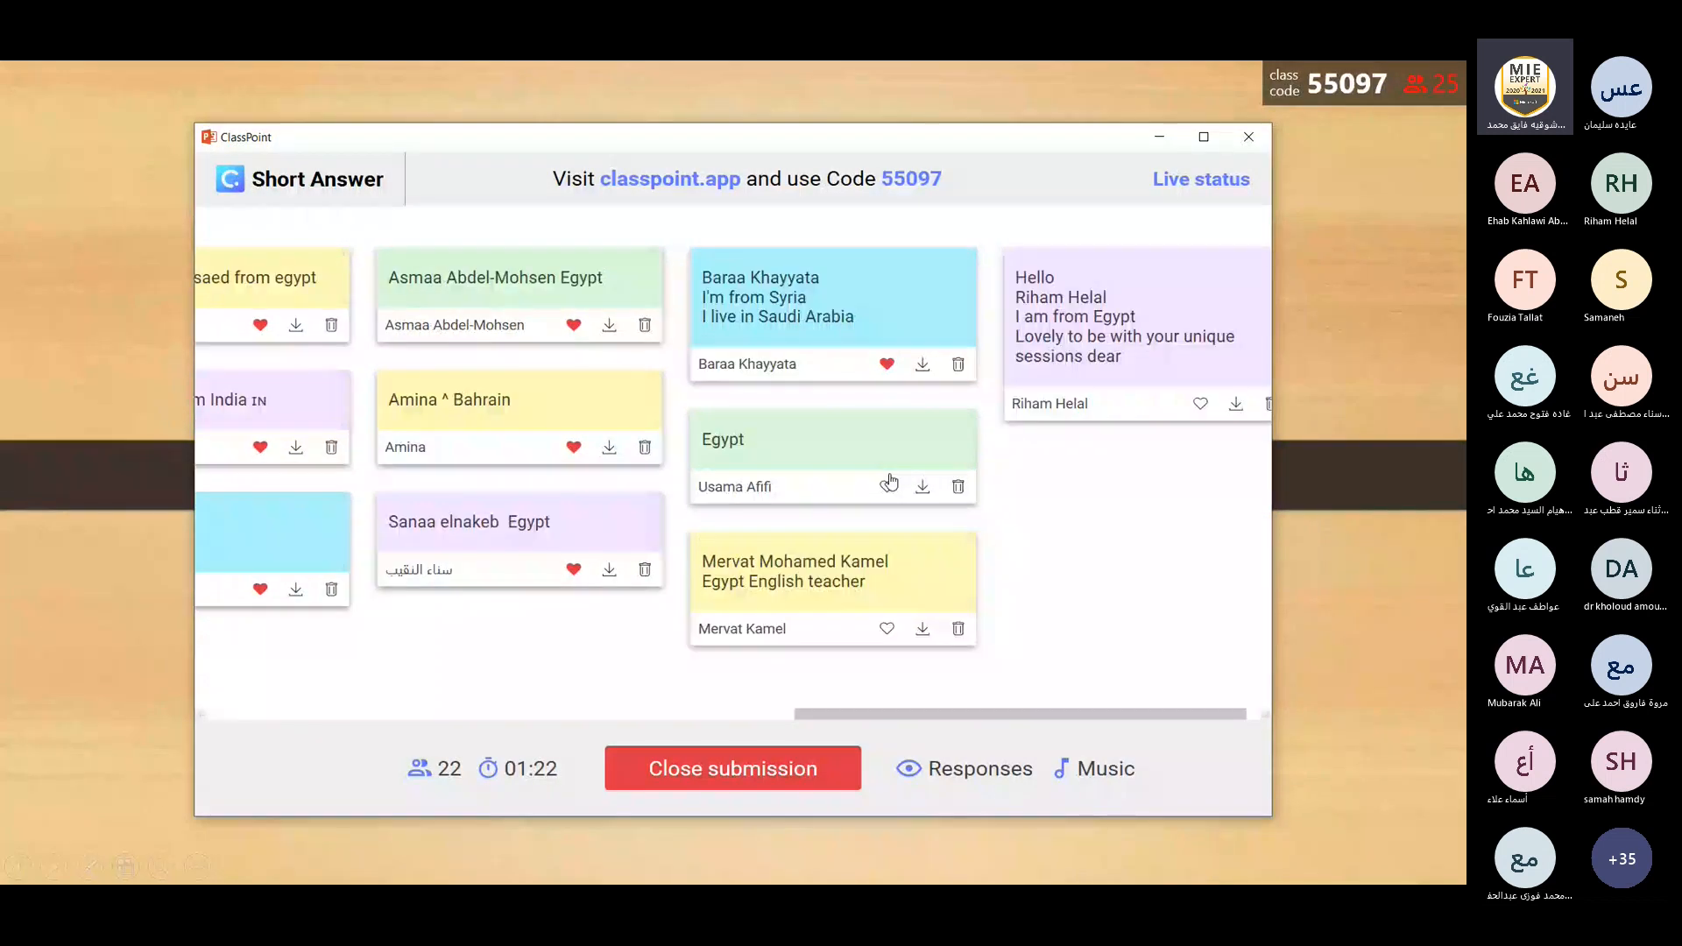
click(888, 484)
click(885, 628)
click(1199, 407)
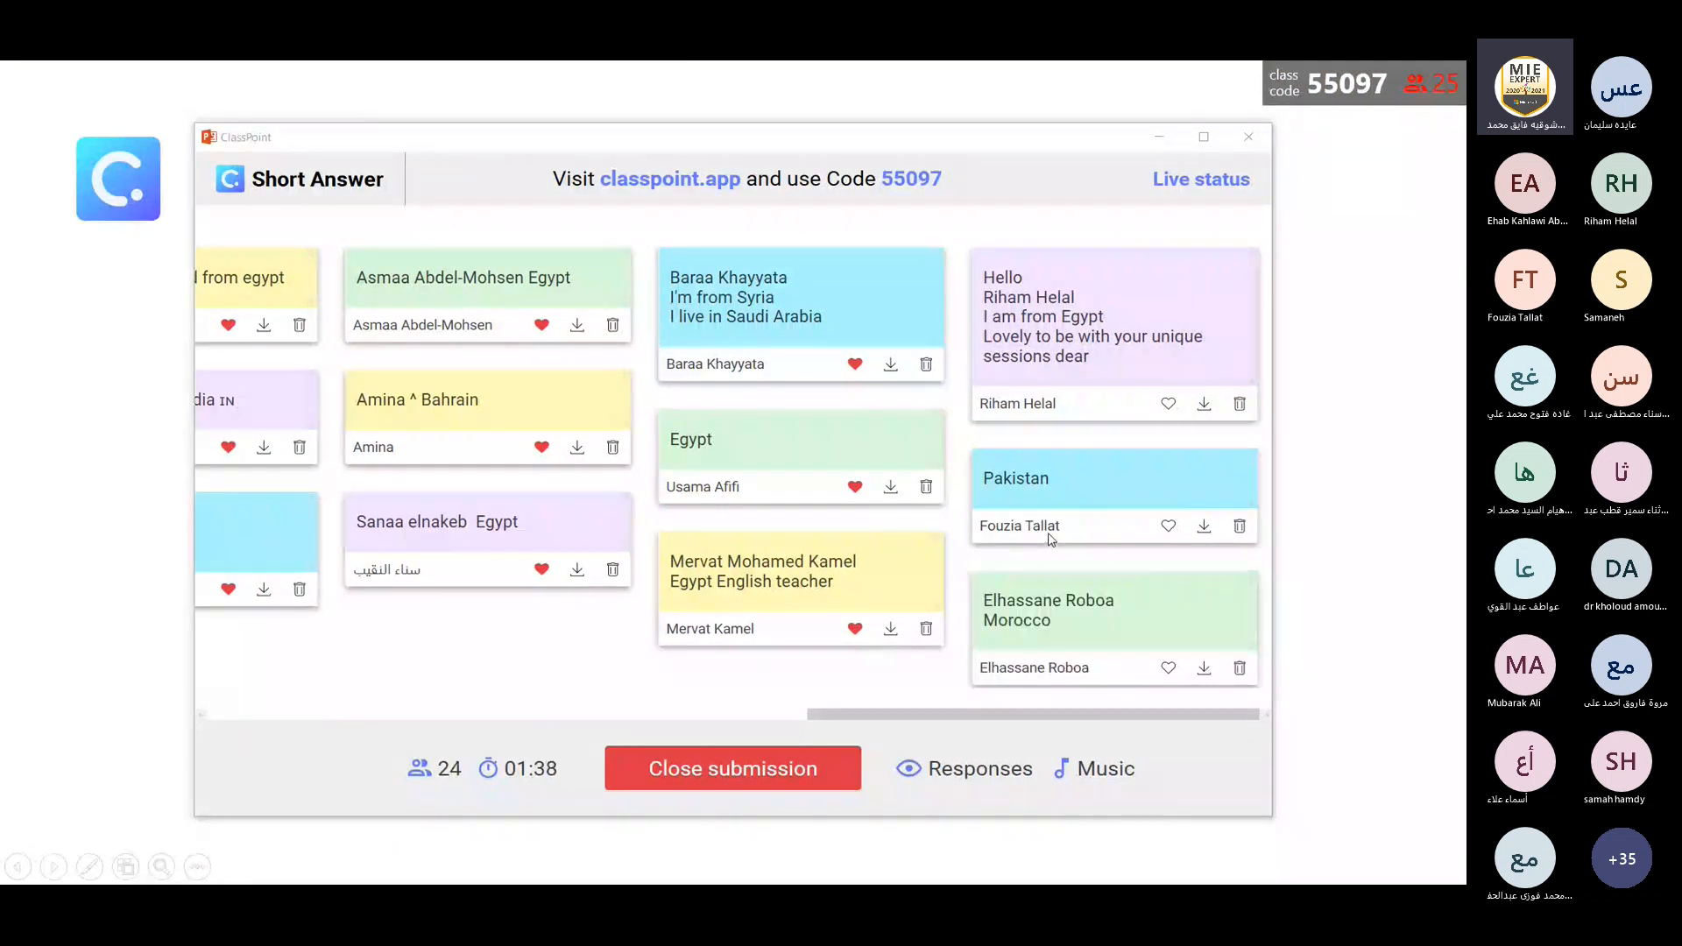
click(1168, 525)
click(1169, 403)
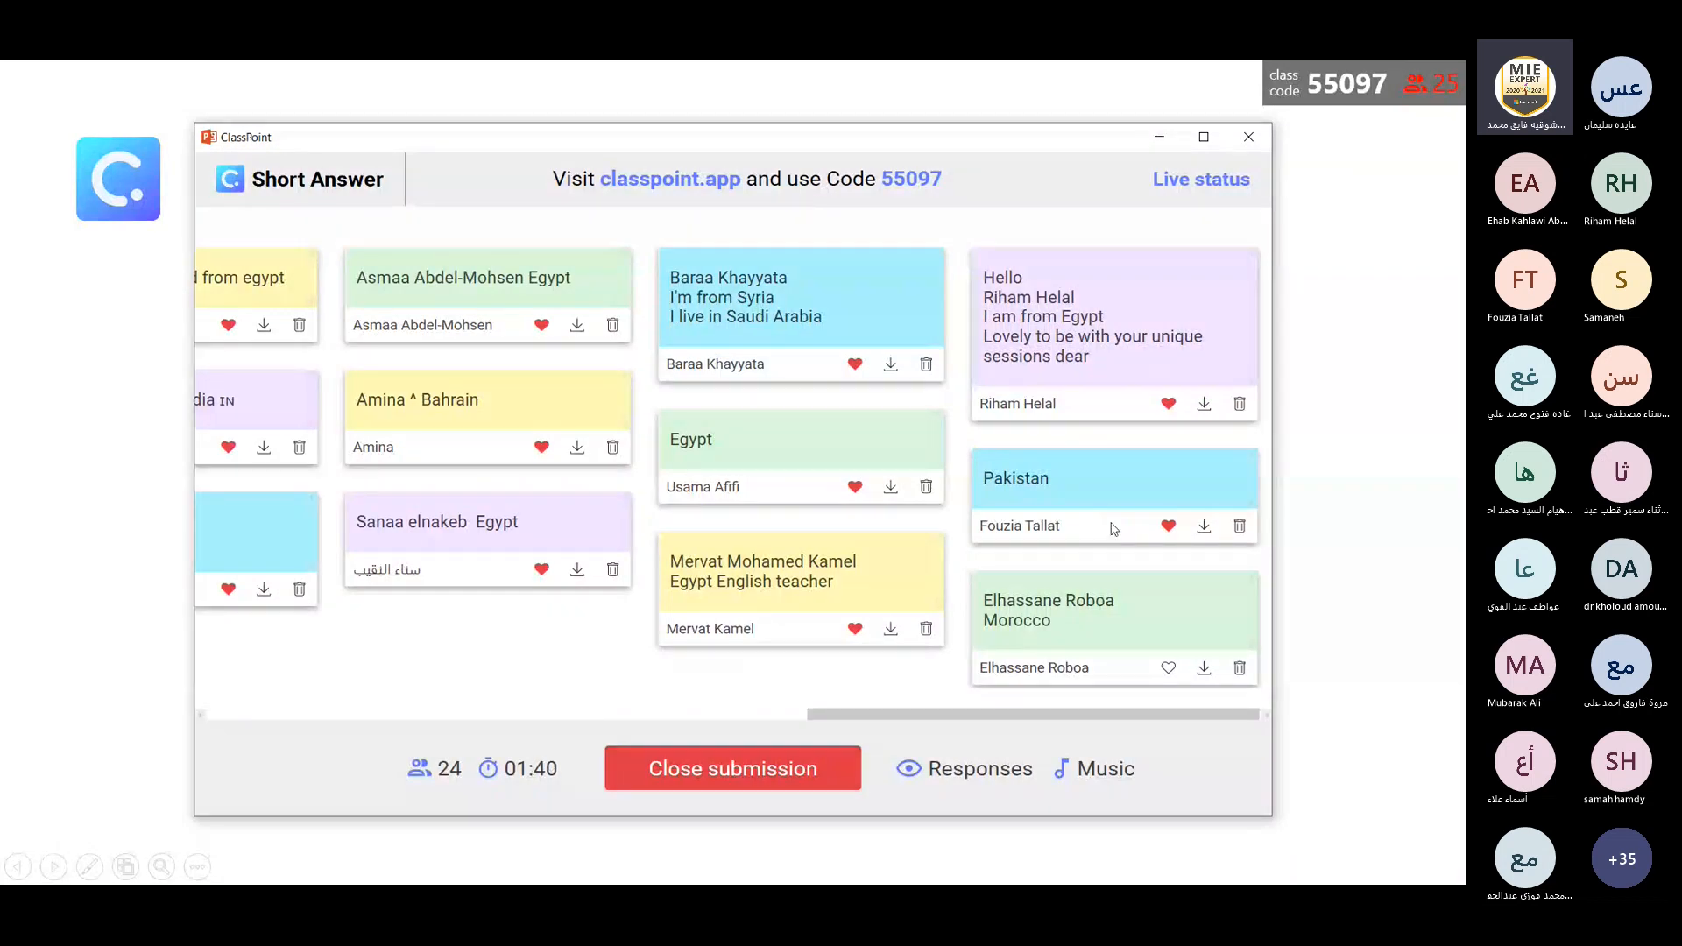
click(1168, 667)
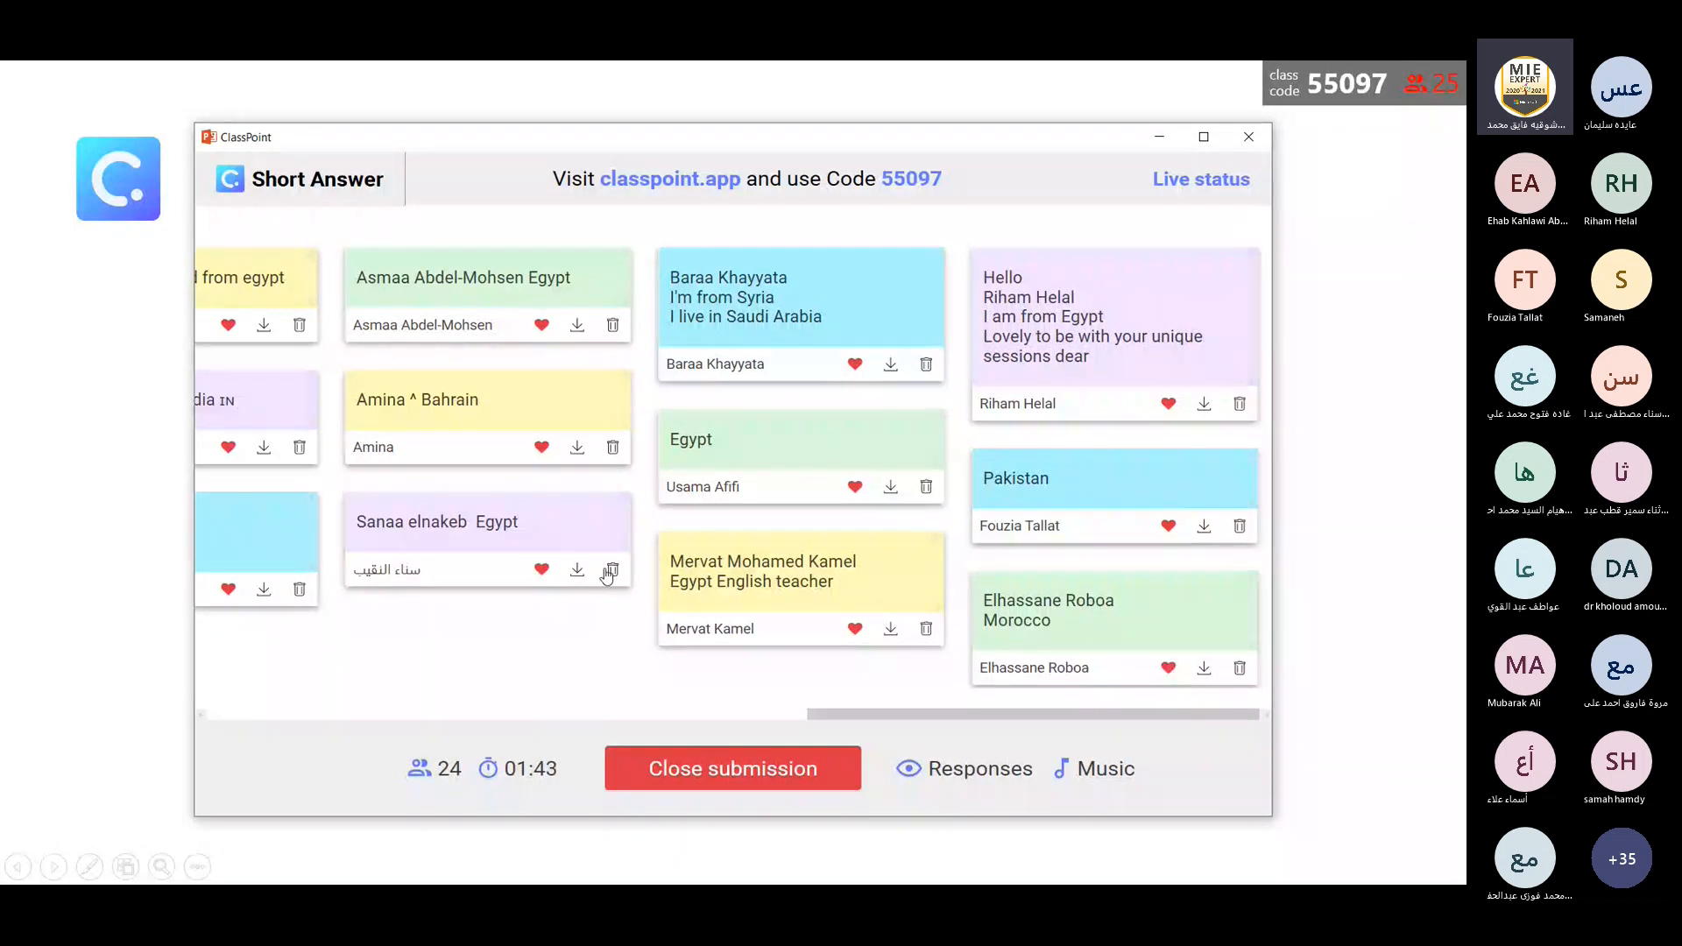
Close the Short Answer submission, minimize the results window, and advance to the "Mention some assessment tools" slide.
click(698, 766)
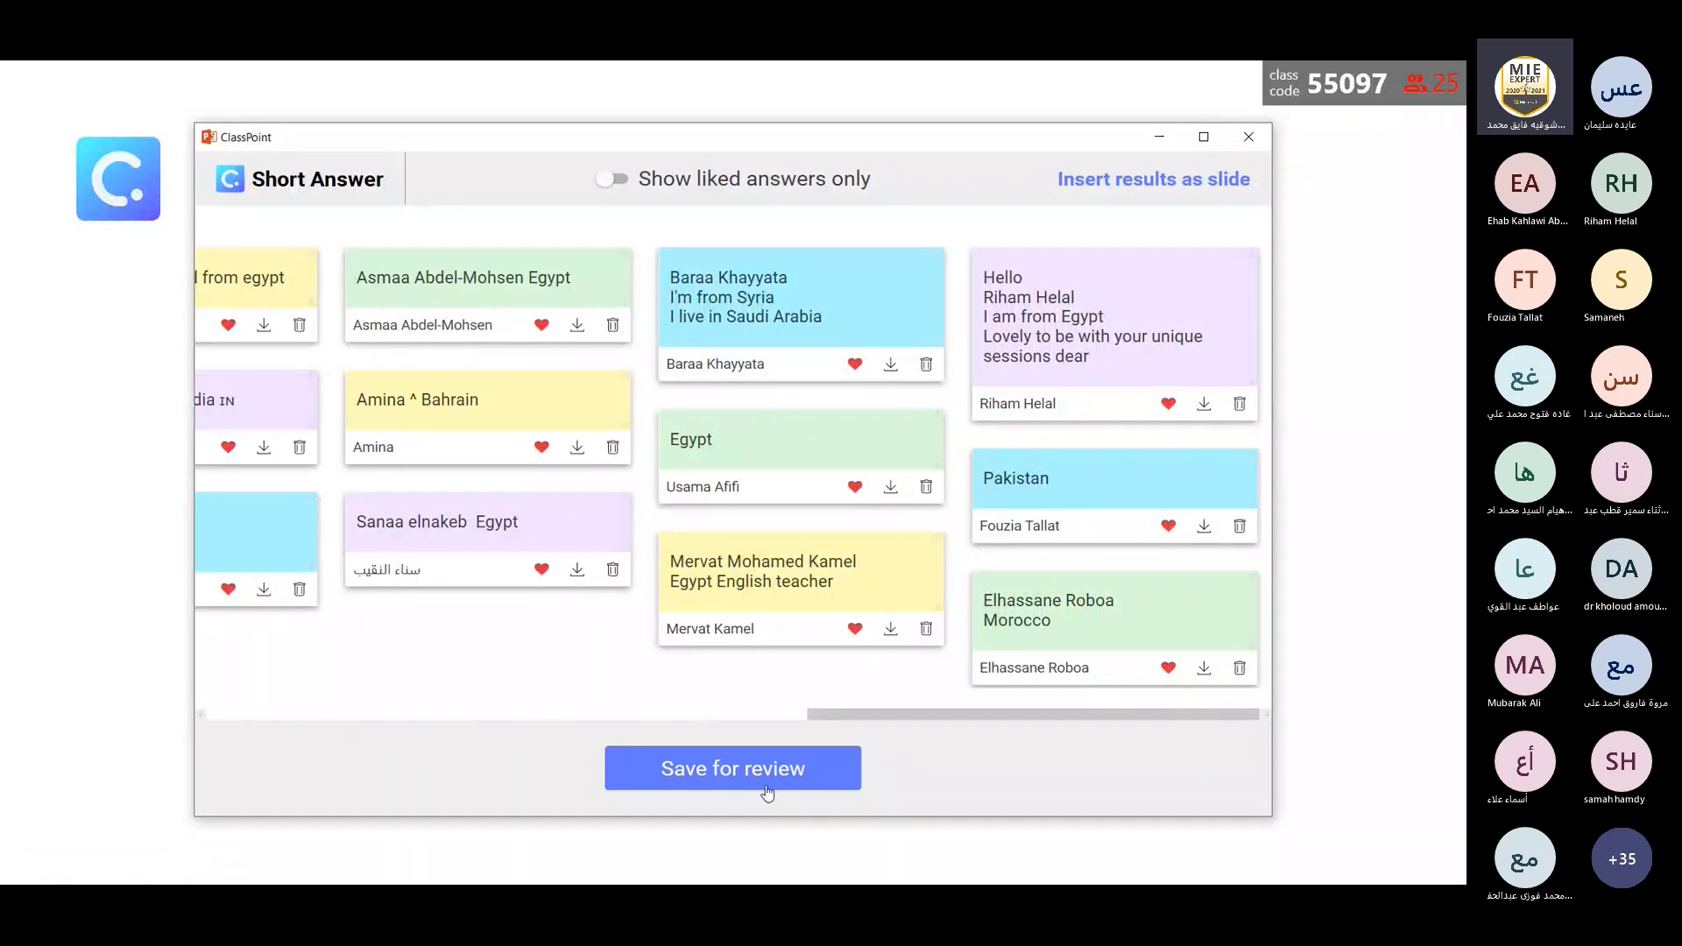
click(1160, 140)
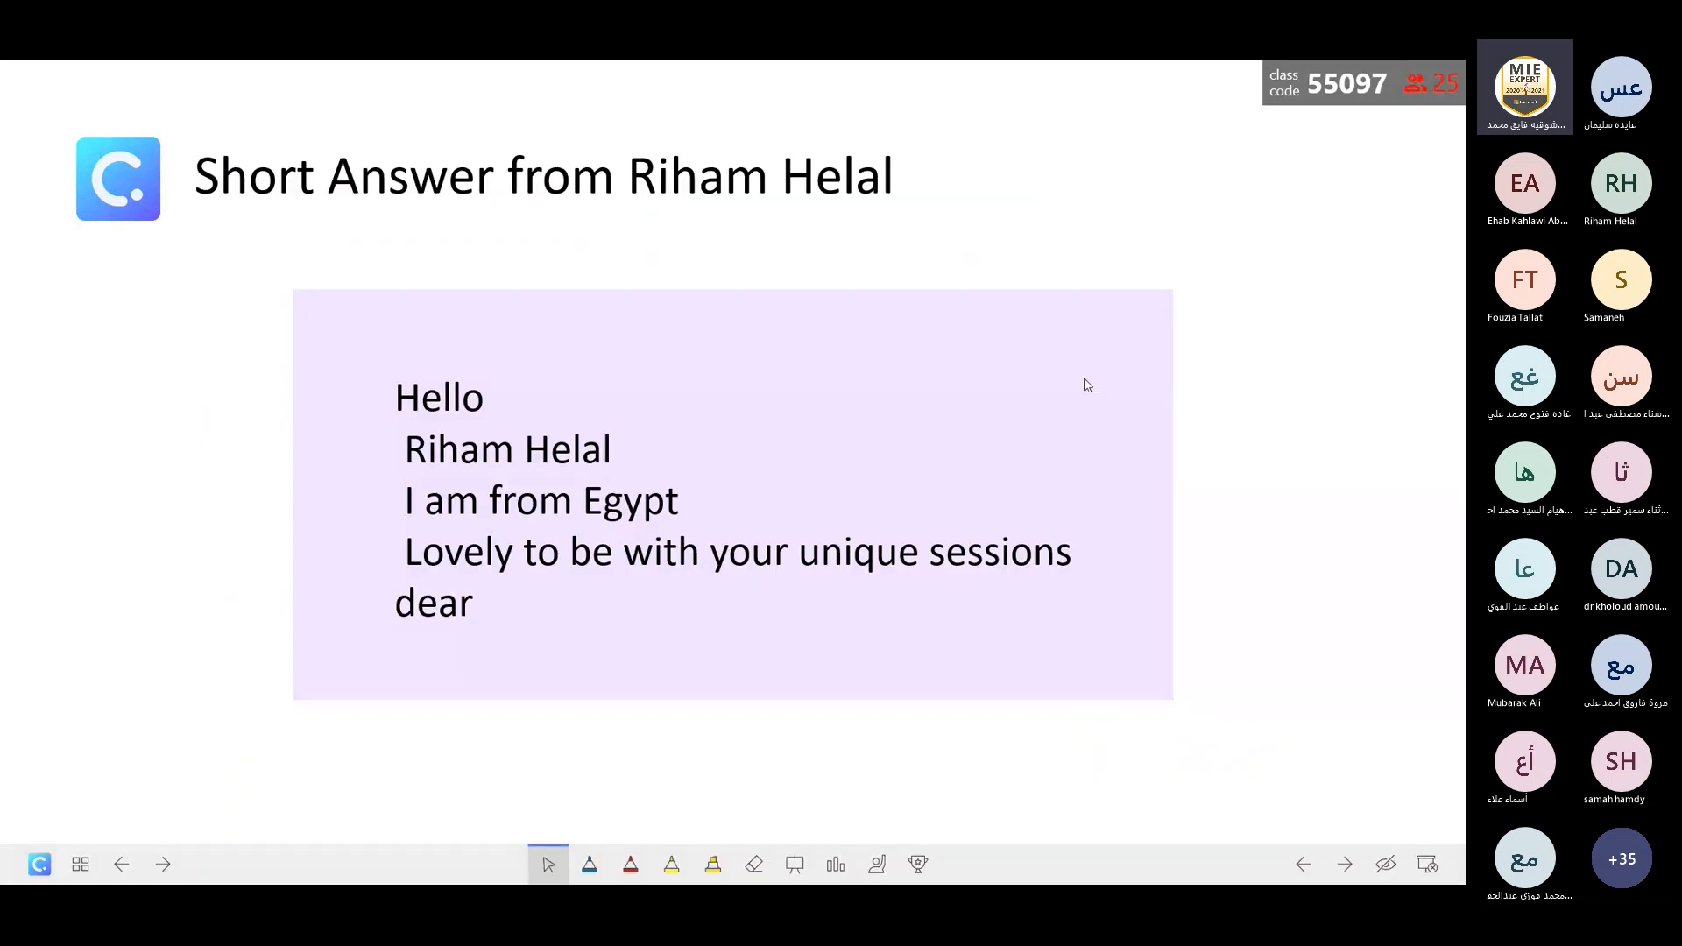
click(1126, 614)
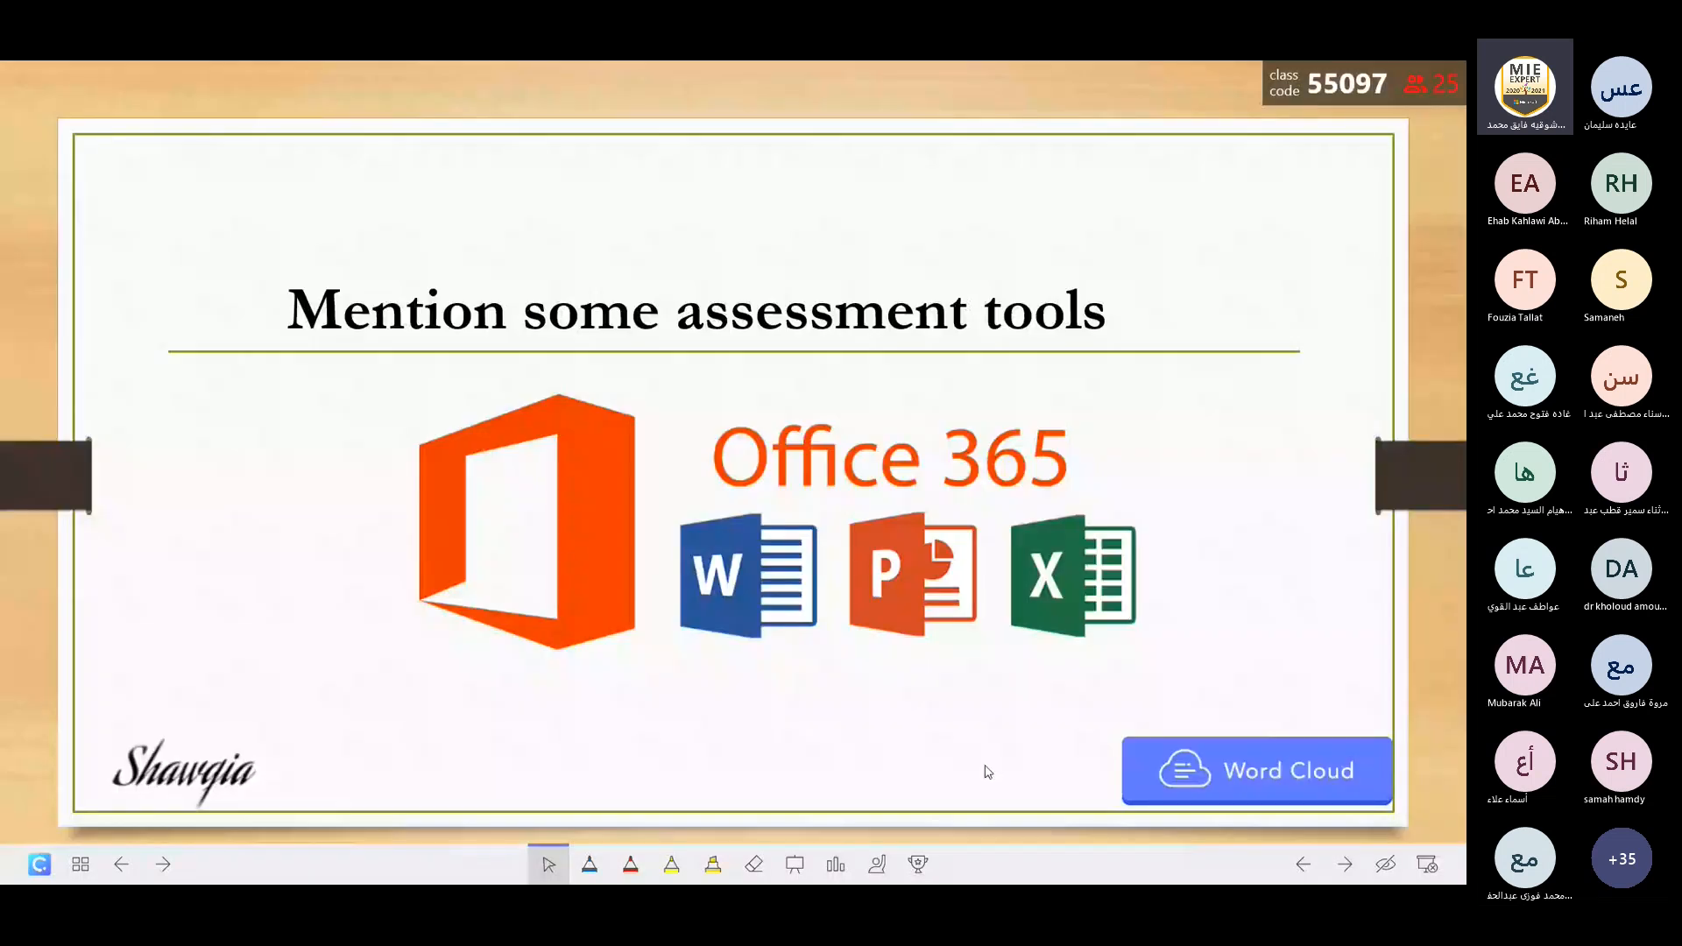
Exit the slide show and switch to the copied Canva design in the browser, presenting its "Creating an Account on Microsoft Forms" page full screen.
key(Escape)
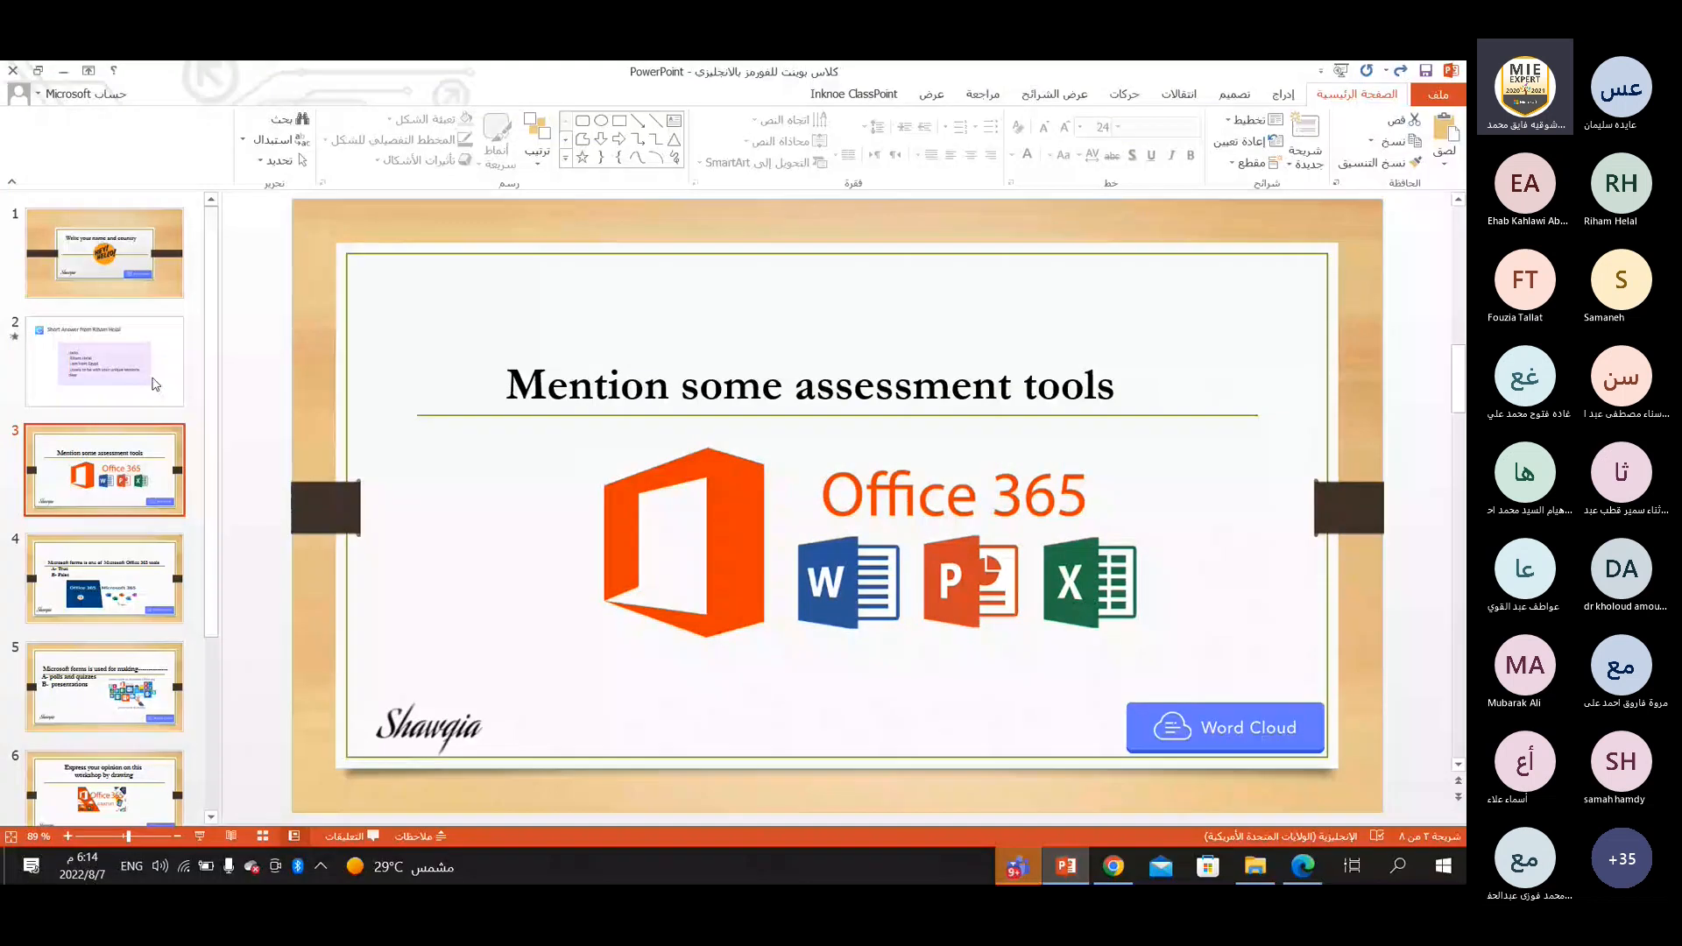
click(154, 382)
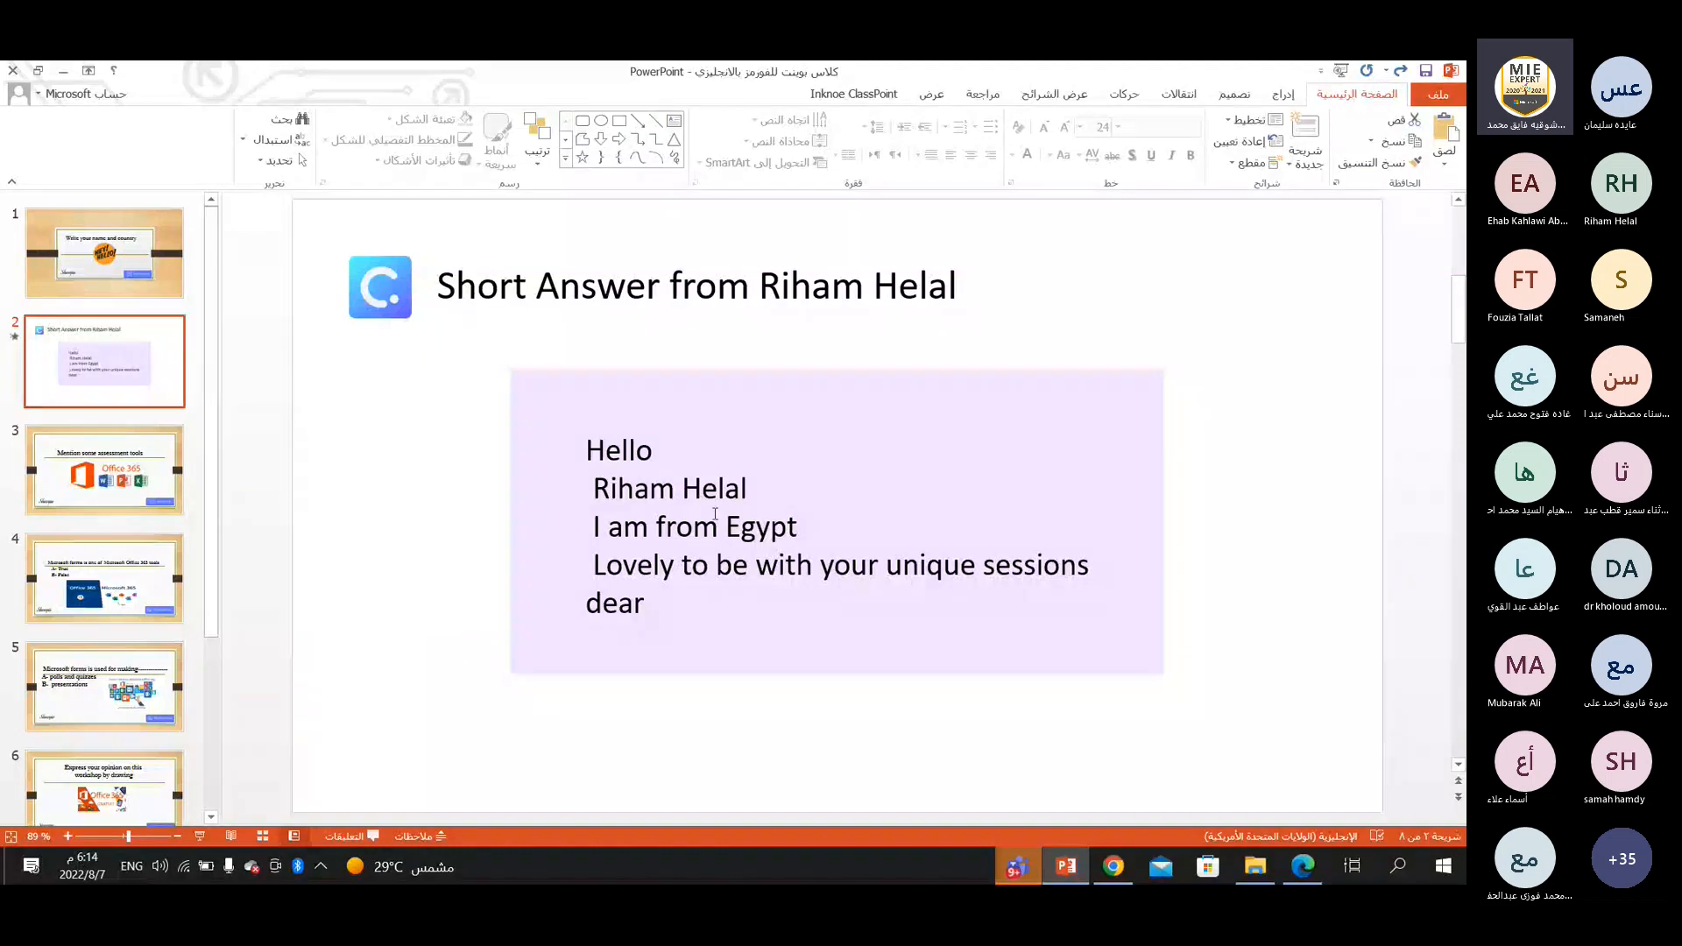
click(1304, 868)
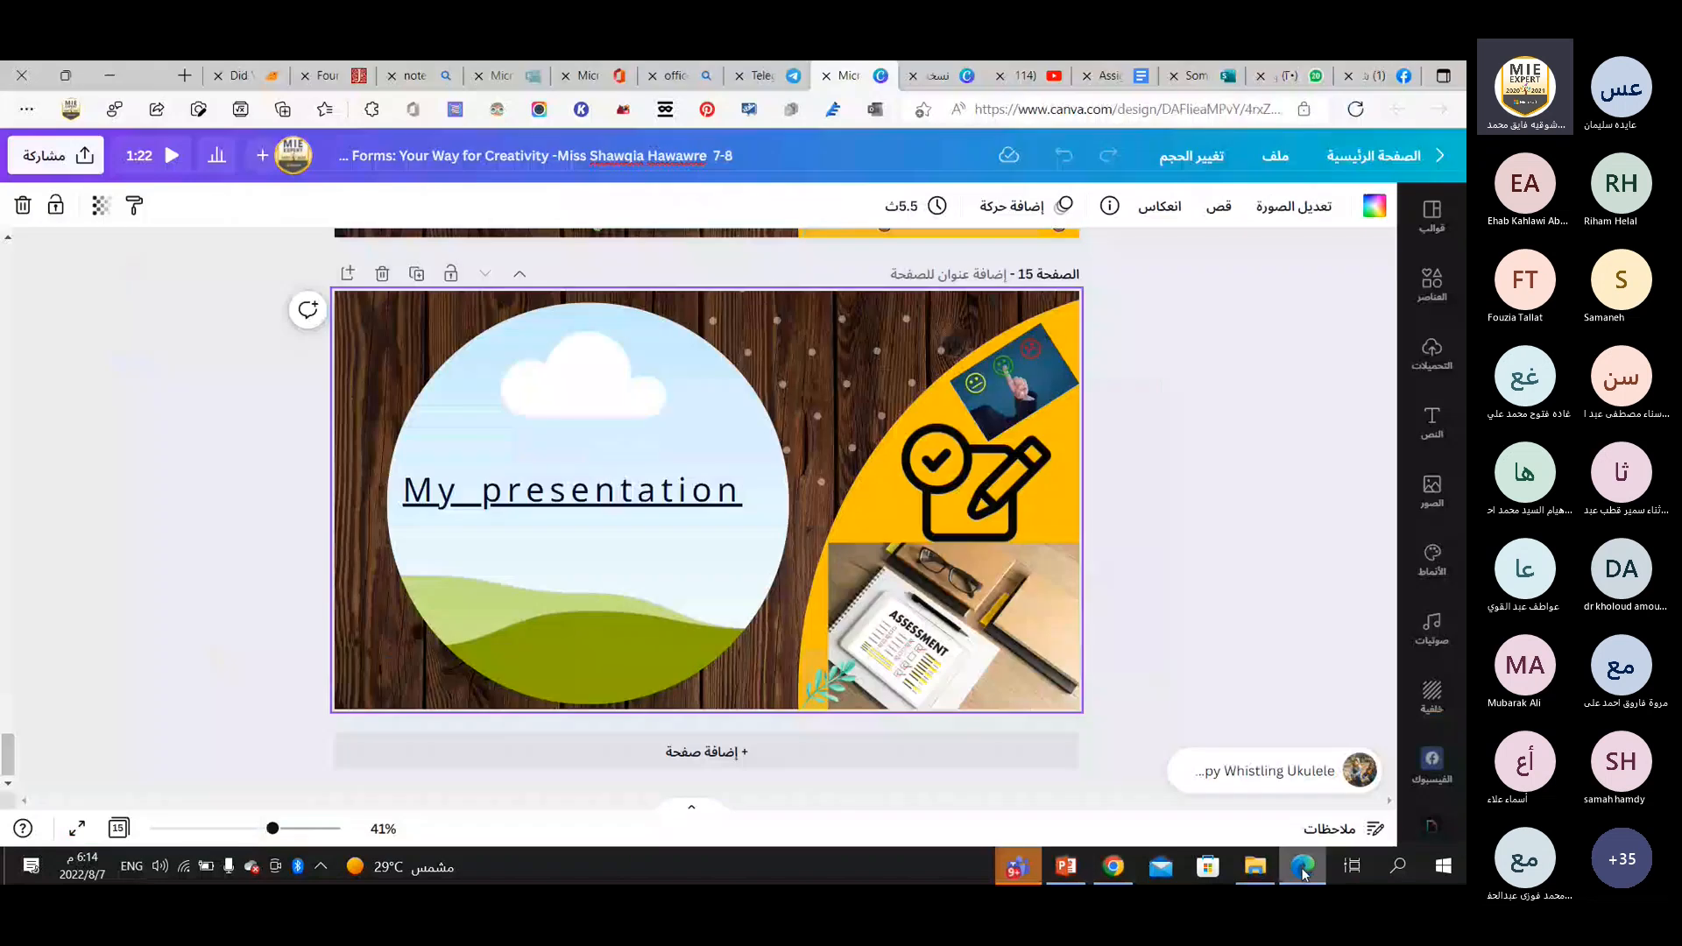
click(961, 83)
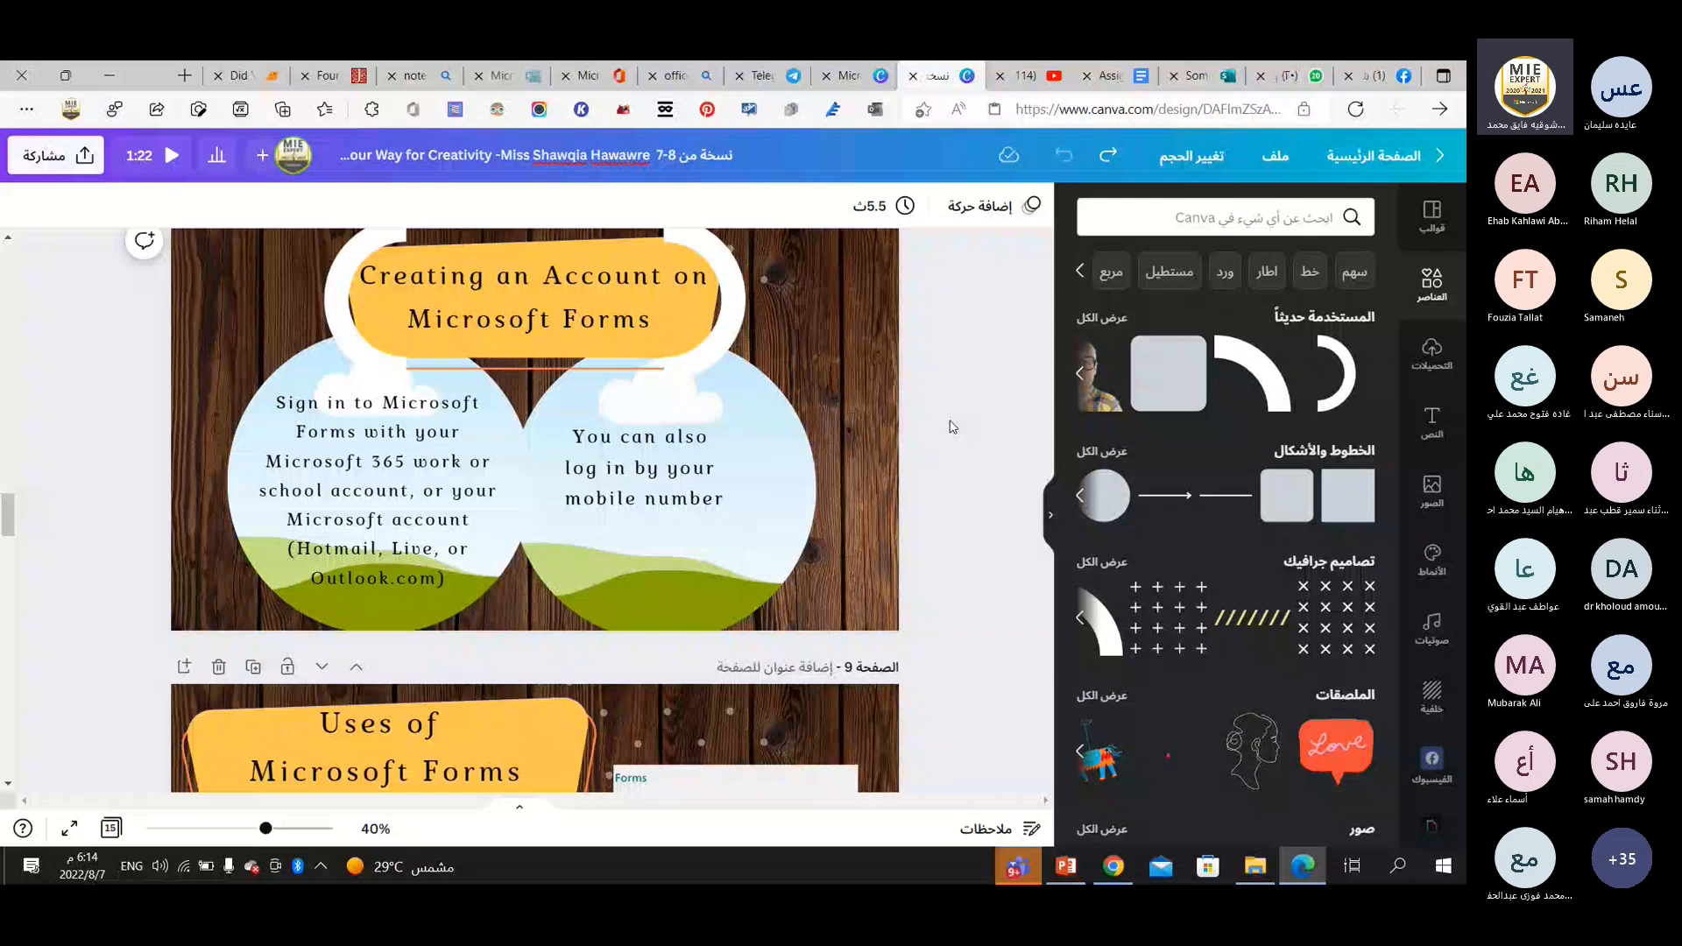
key(ctrl+alt+p)
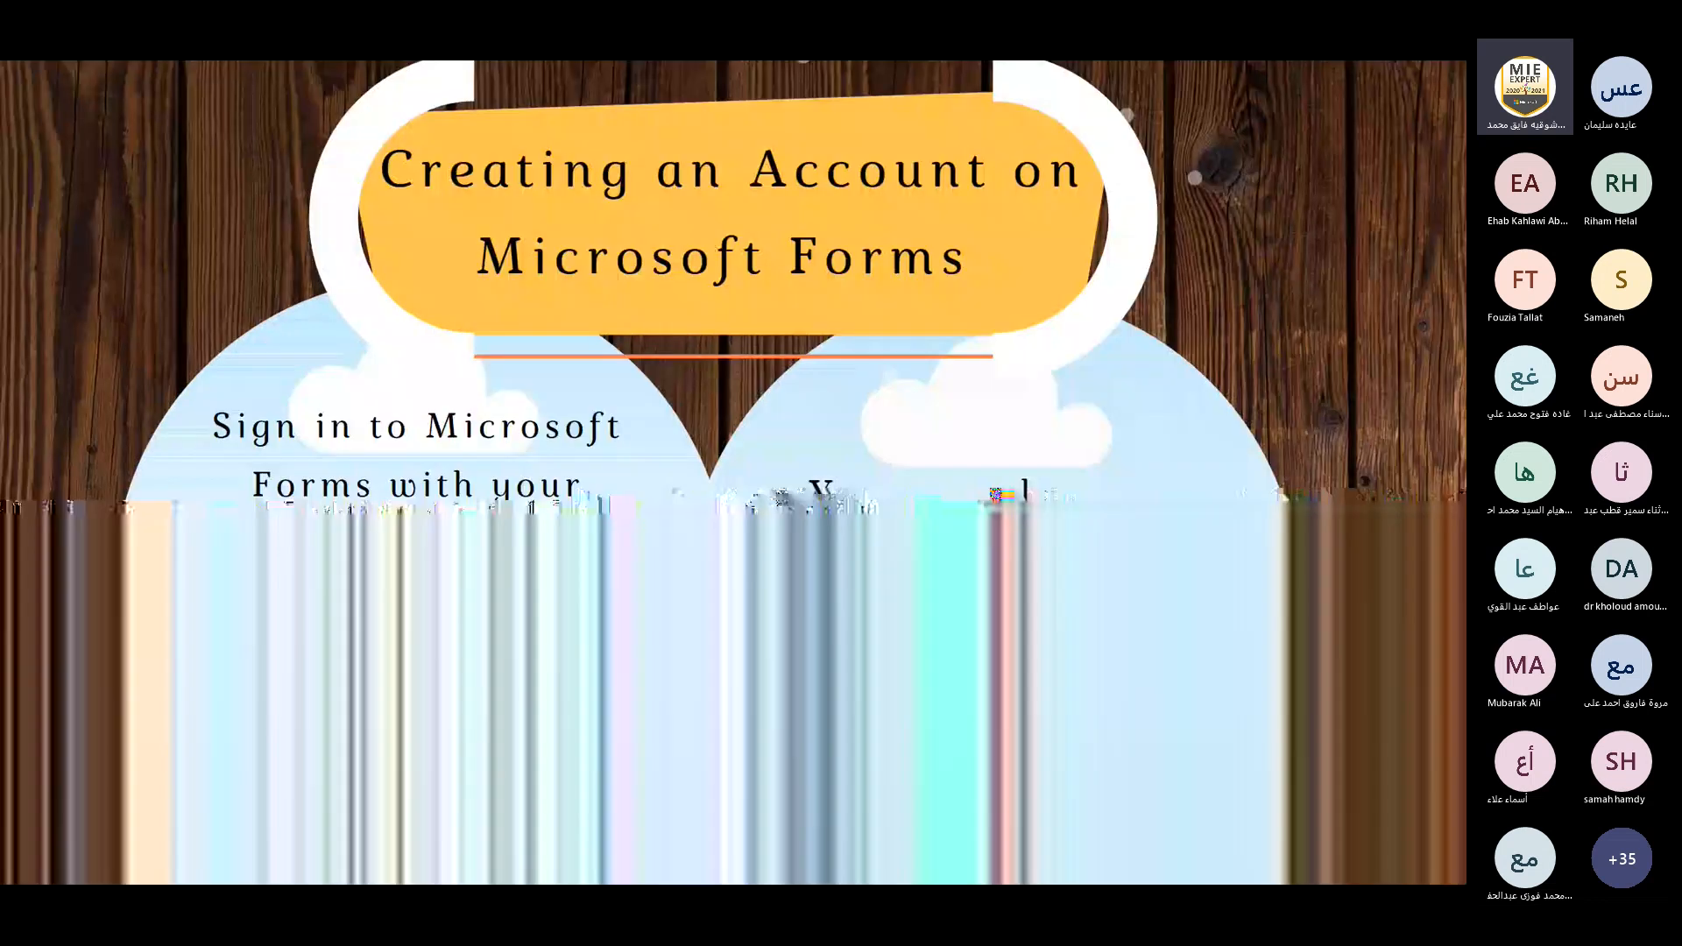
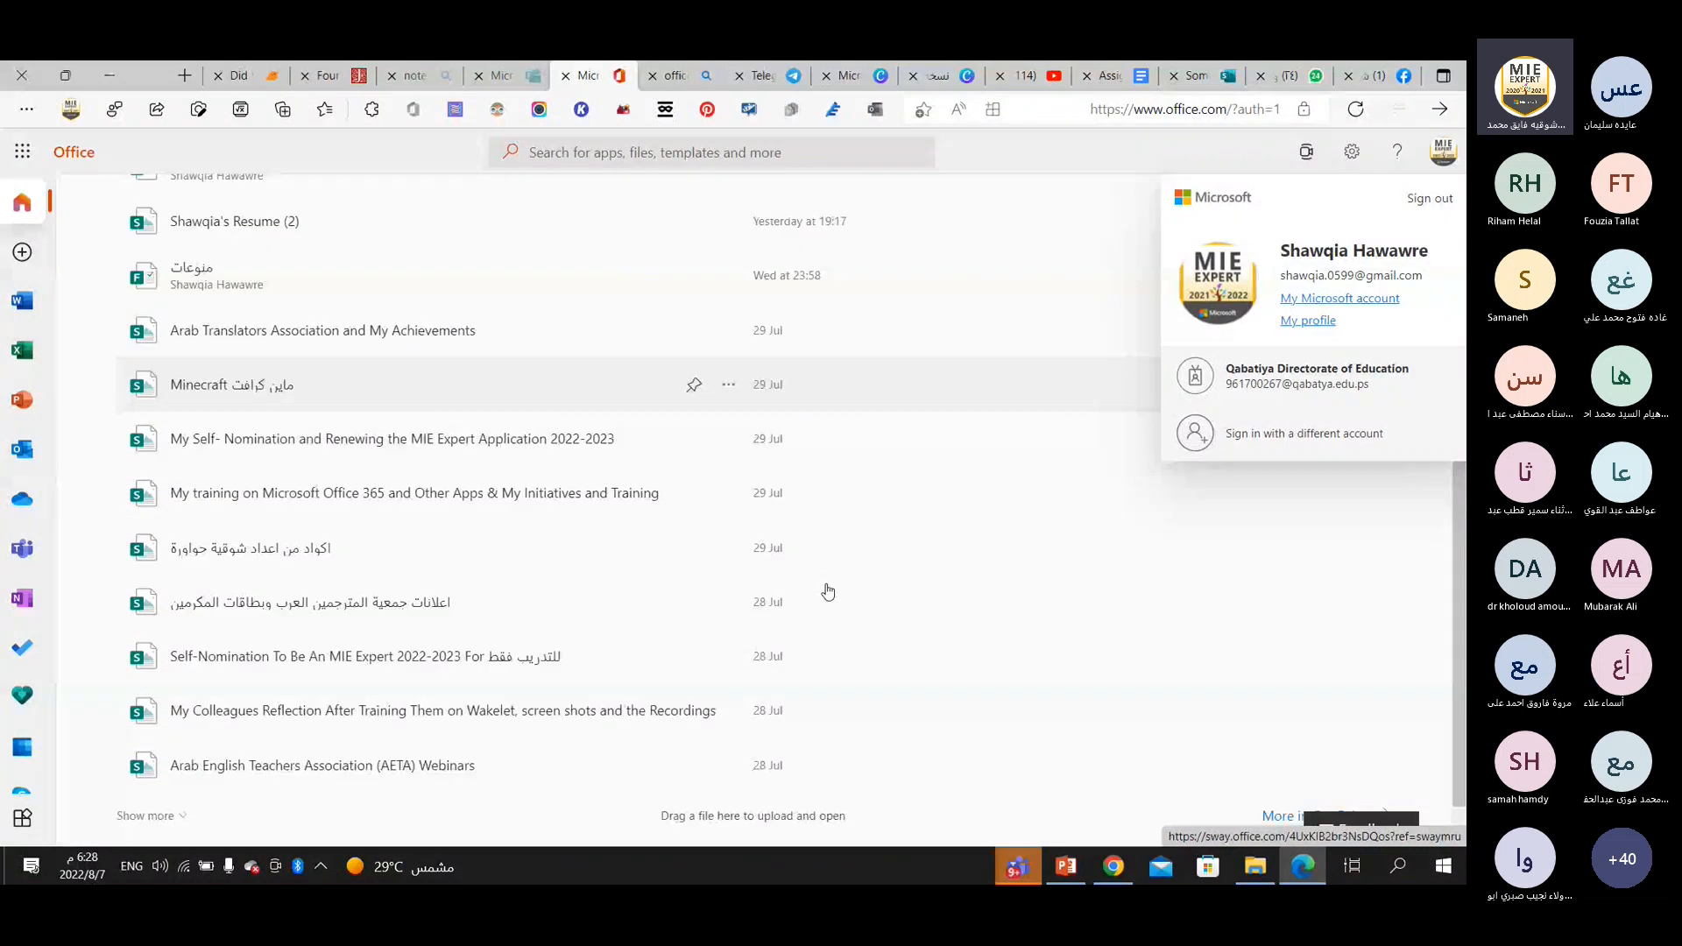
Switch to the Microsoft Forms home page, look through the recent forms, and open the "Vocabulary U.1+2" quiz.
scroll(345, 499, up, 3)
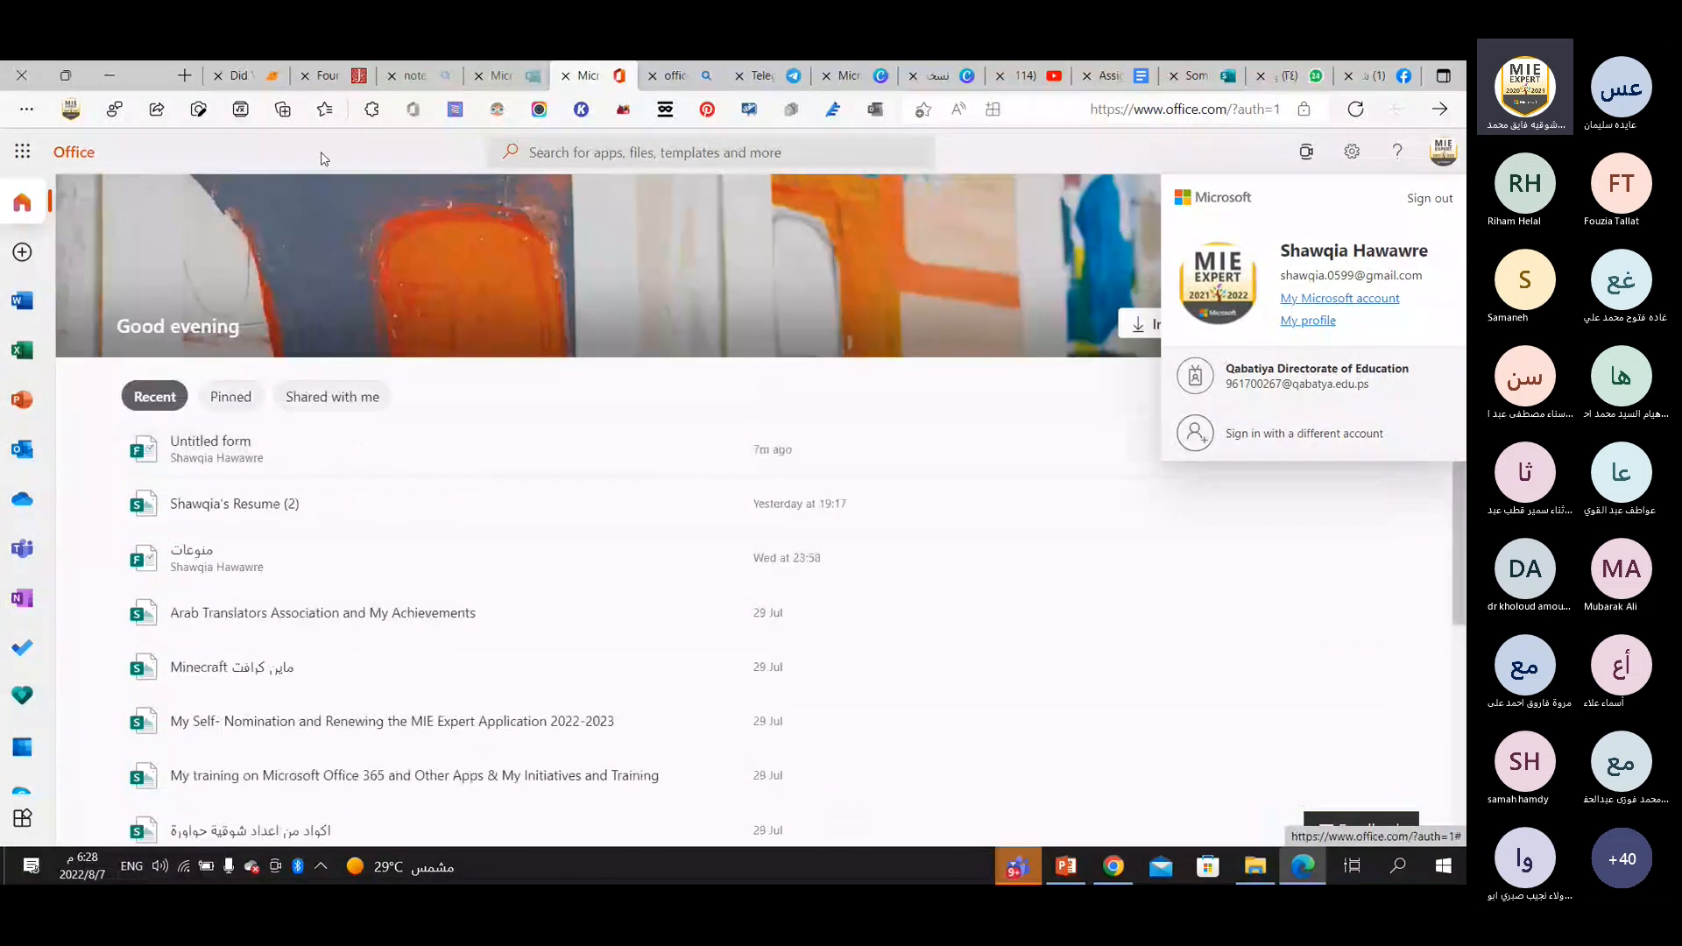
click(501, 77)
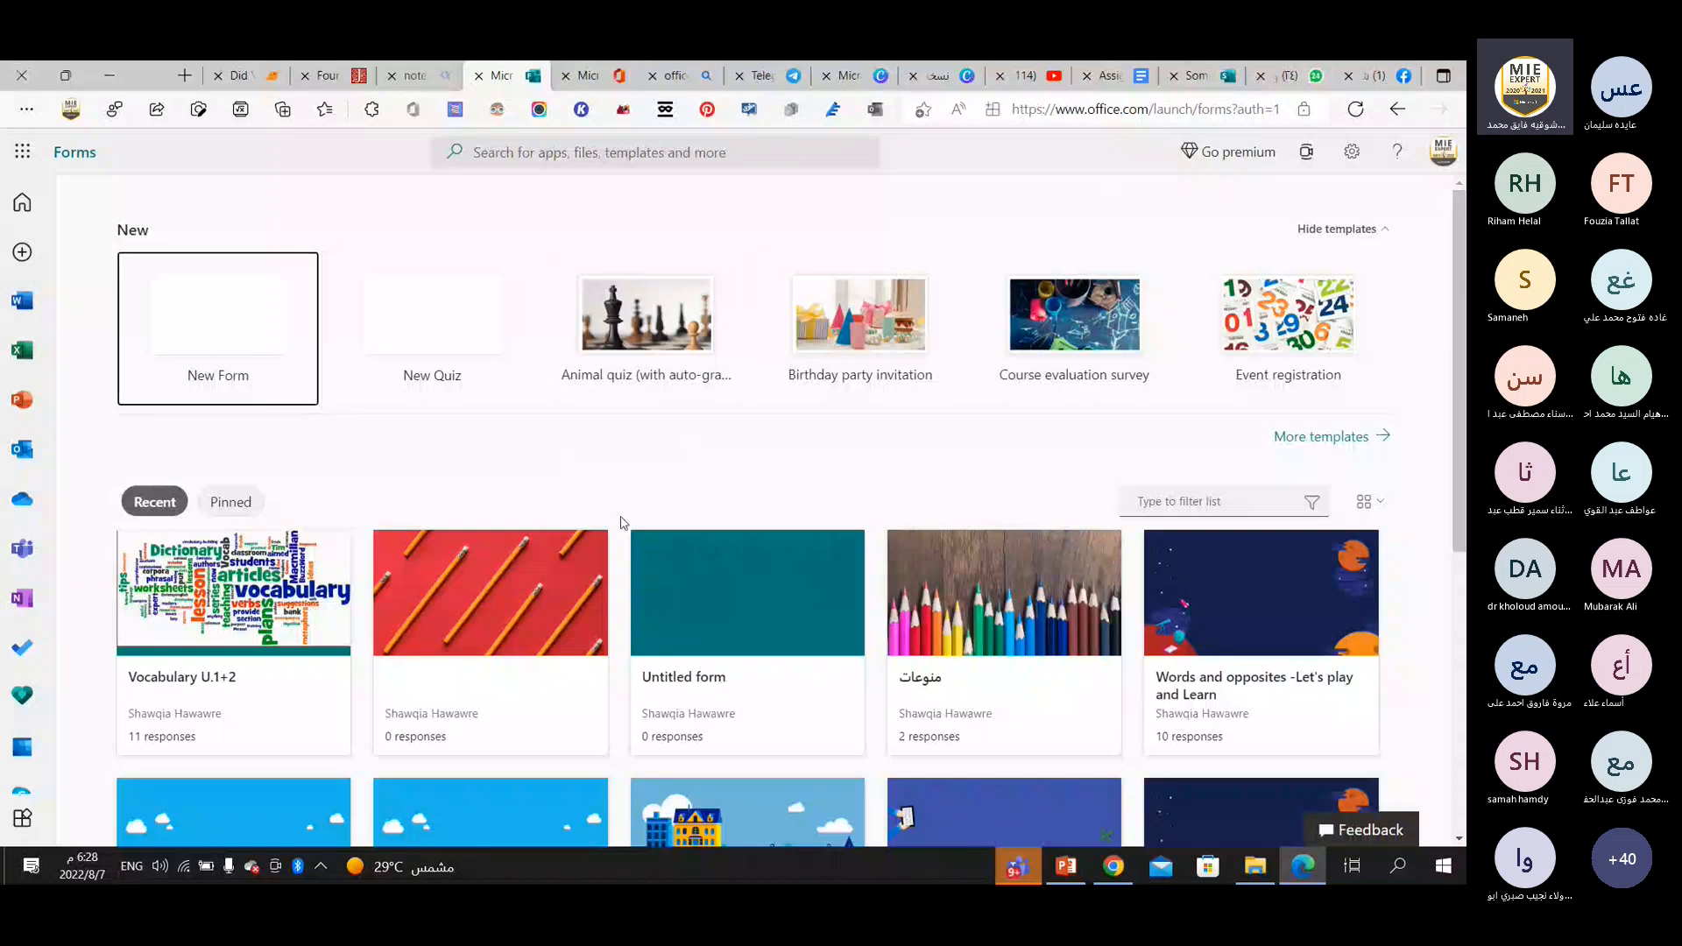
scroll(621, 523, down, 6)
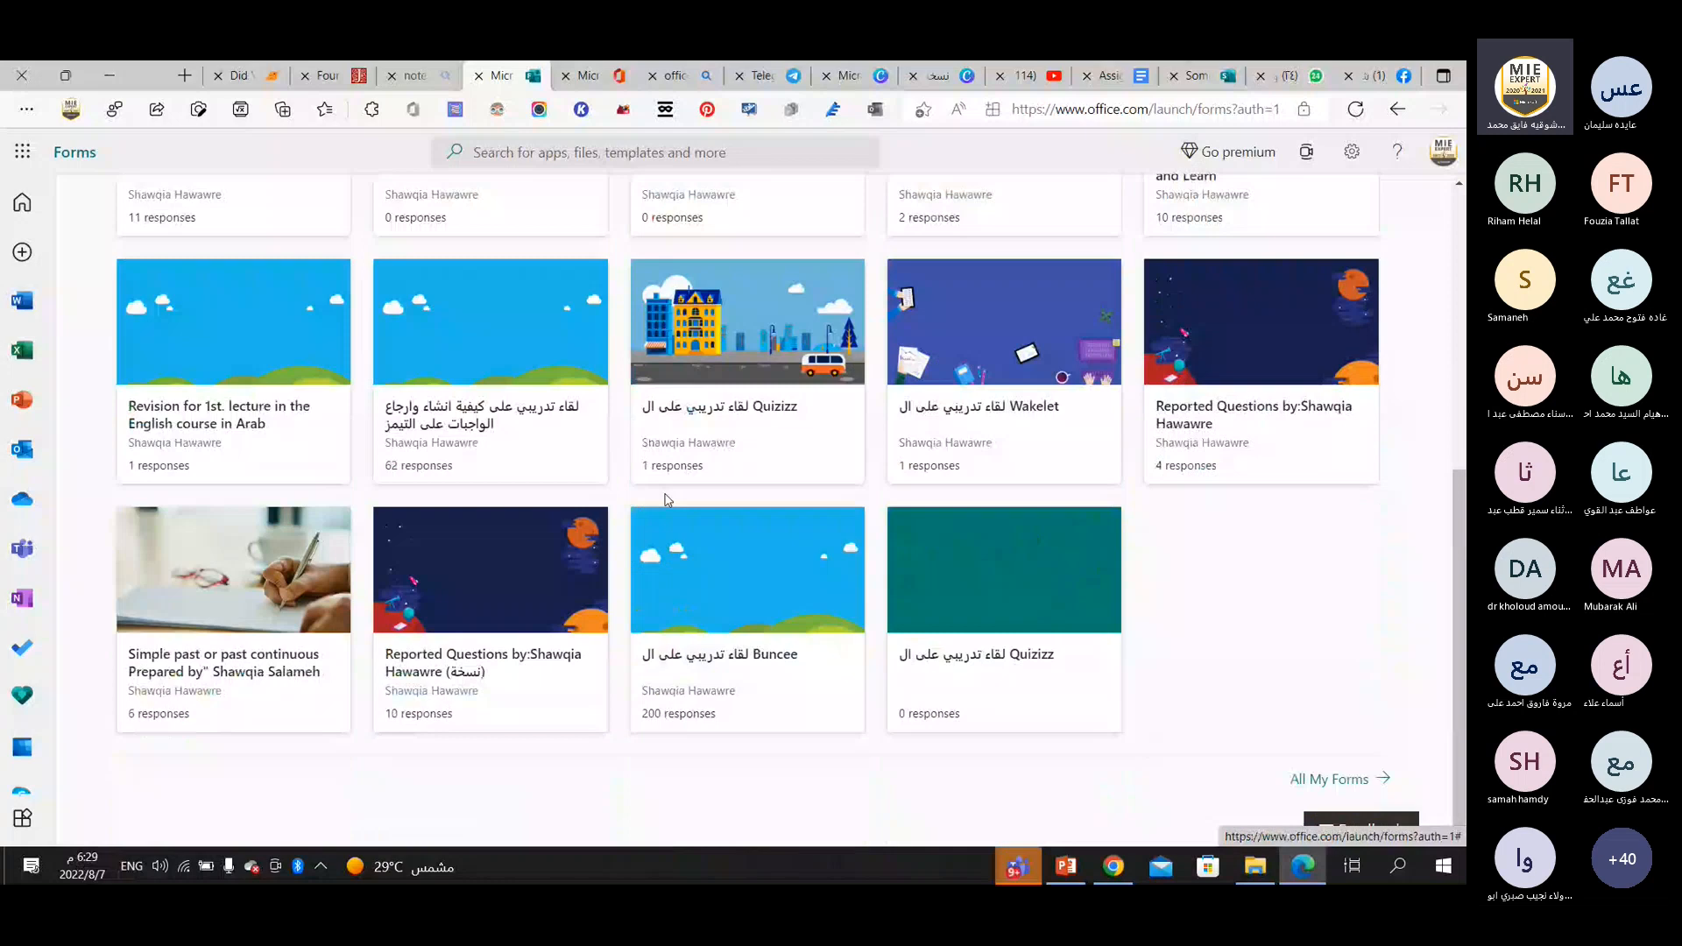
scroll(667, 500, up, 6)
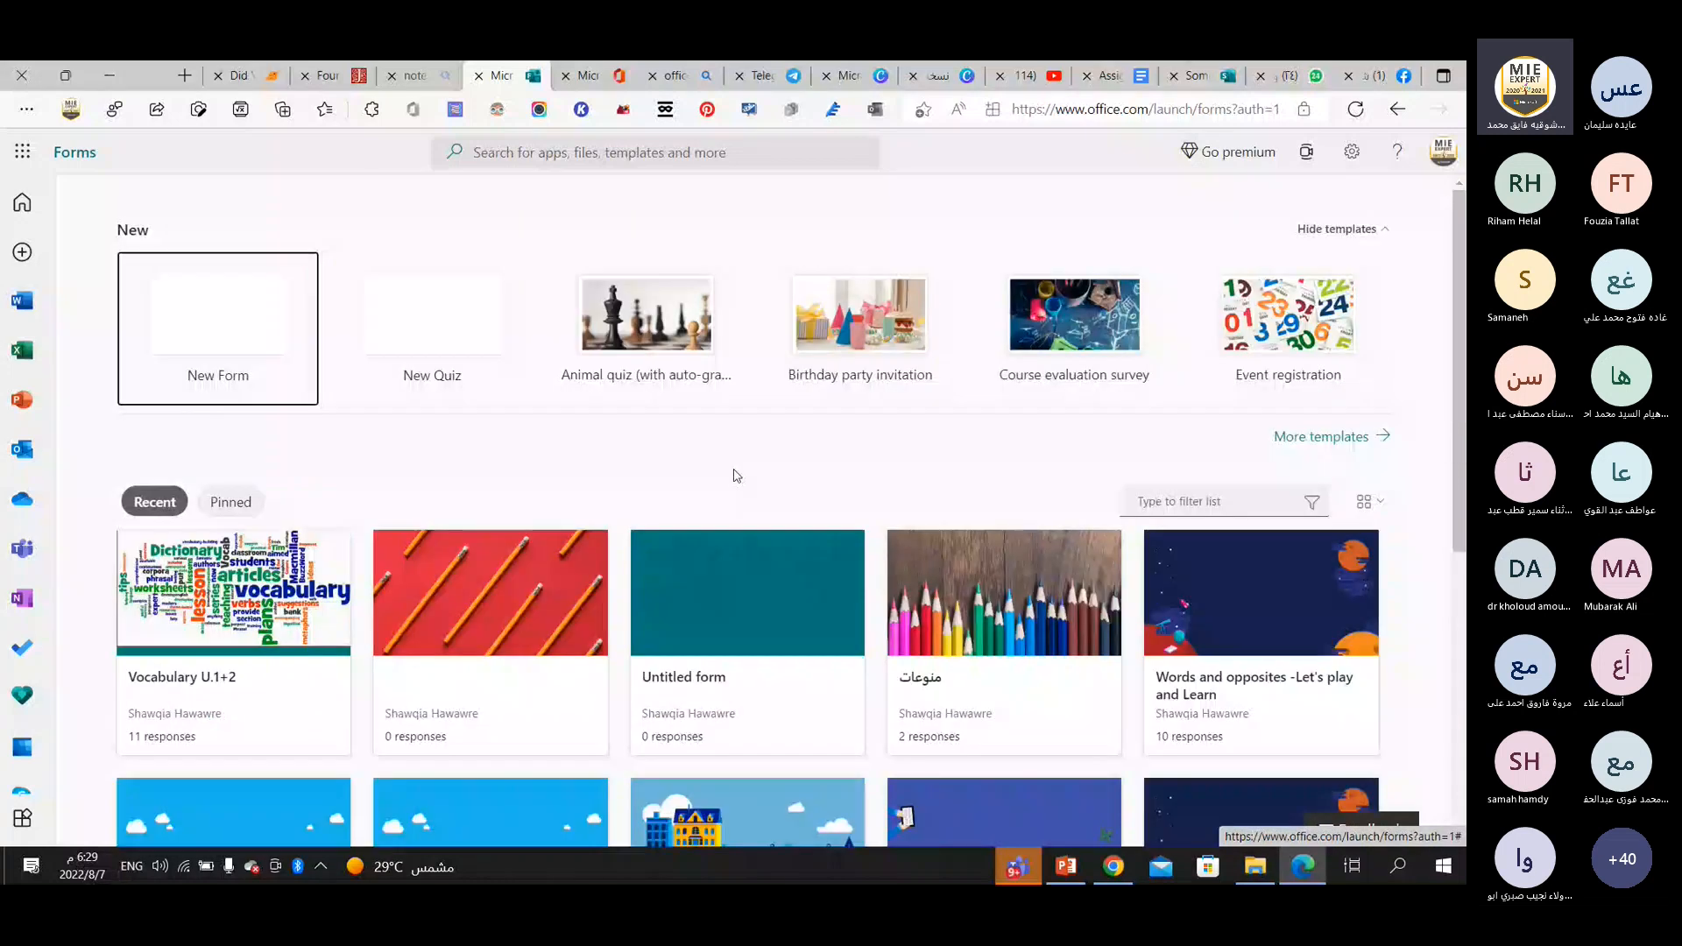
scroll(731, 474, down, 1)
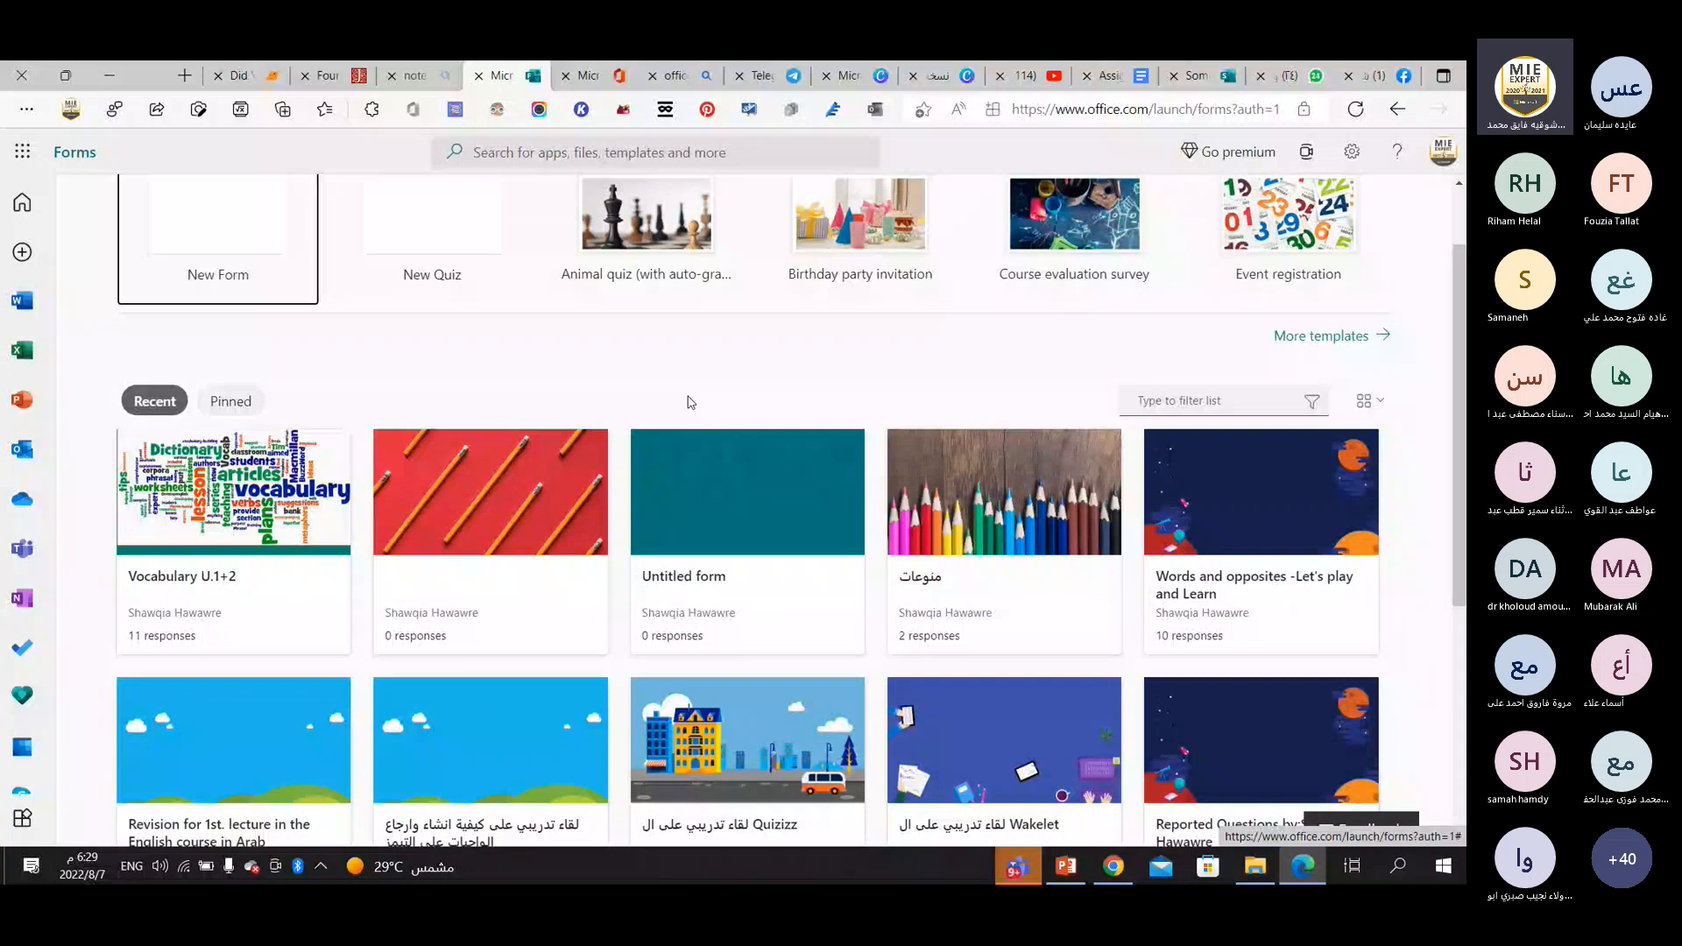
scroll(691, 402, down, 1)
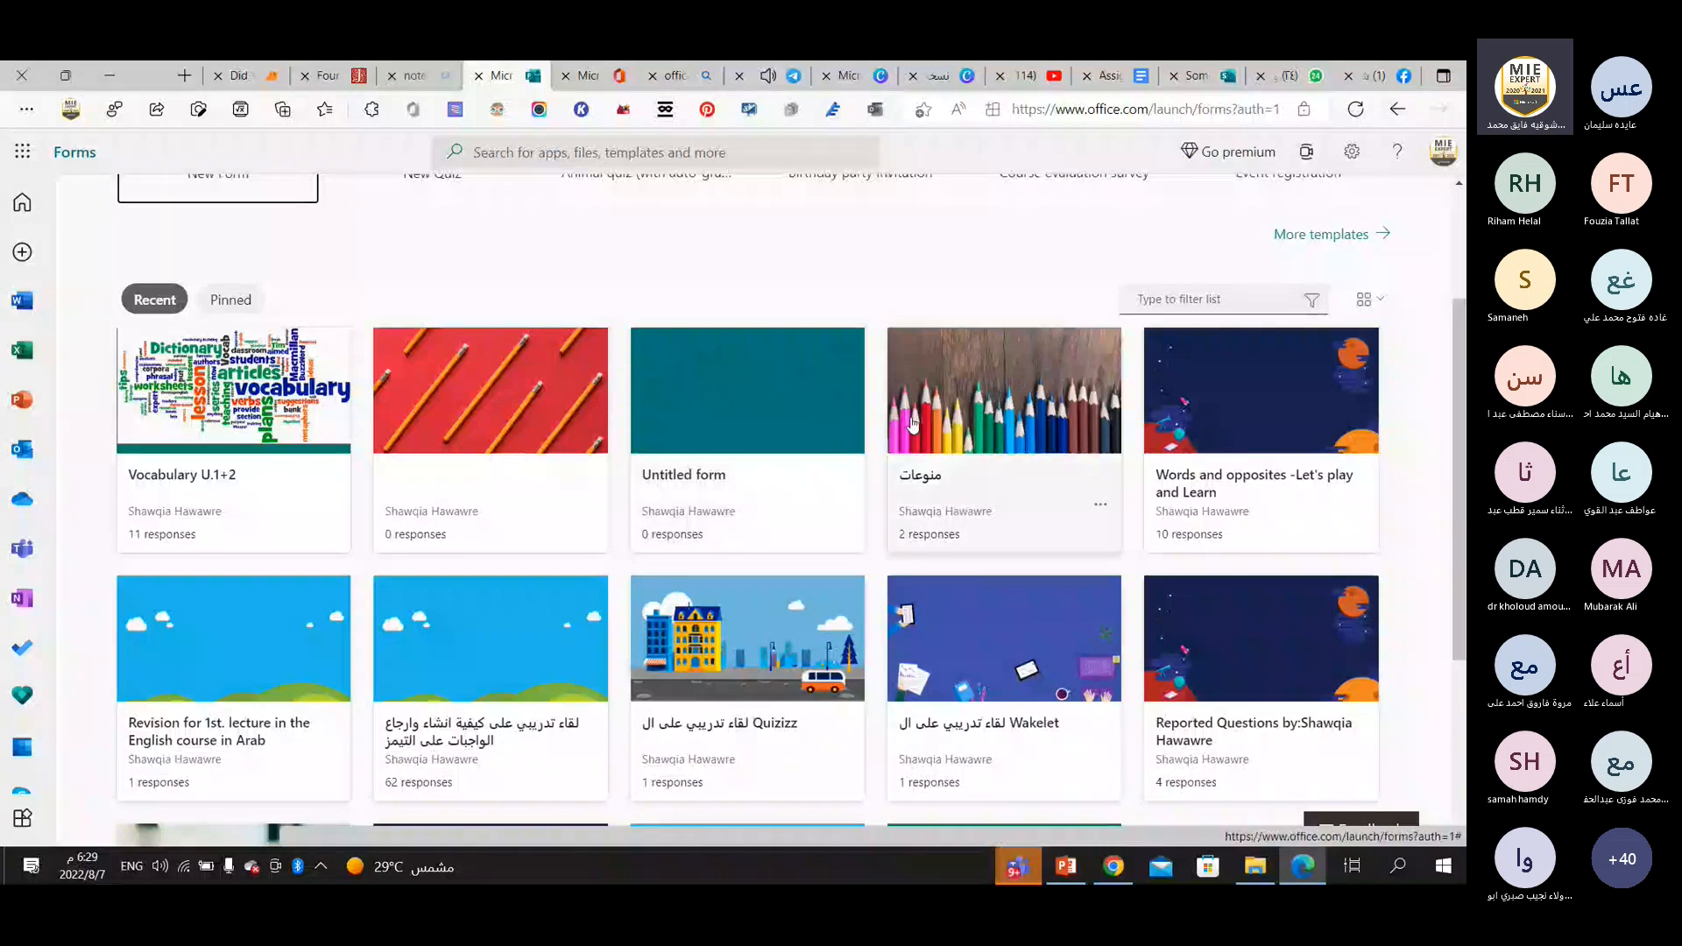
click(237, 408)
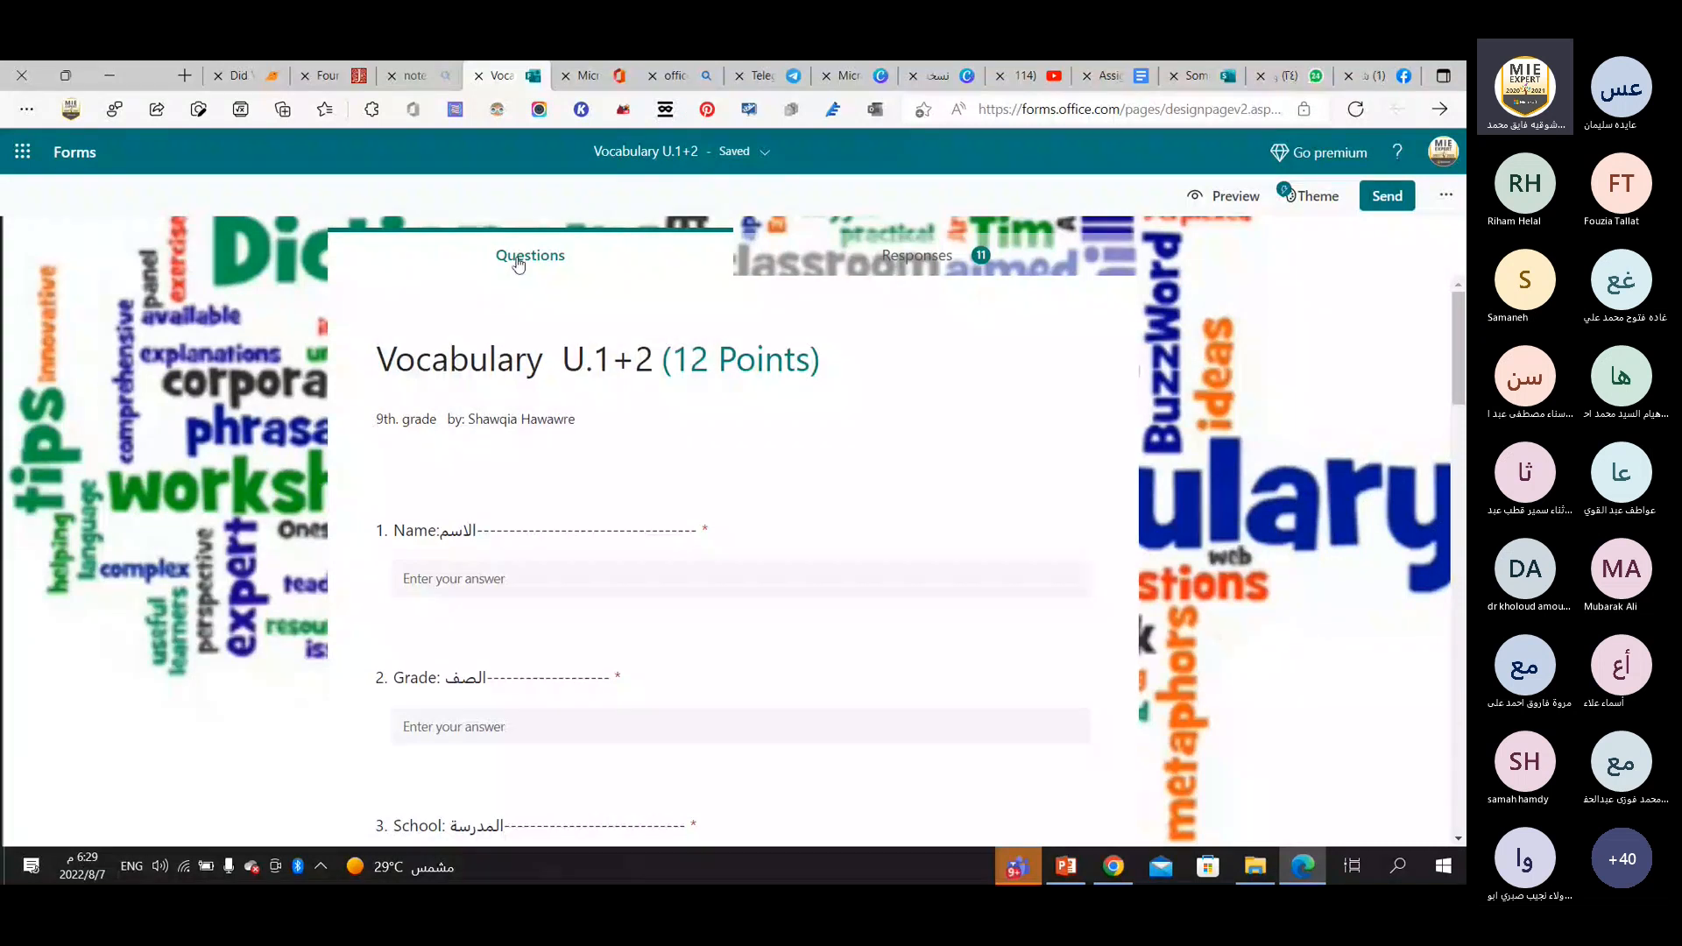
Show the quiz's responses and review the first respondent's answers and scores through question 12.
click(908, 261)
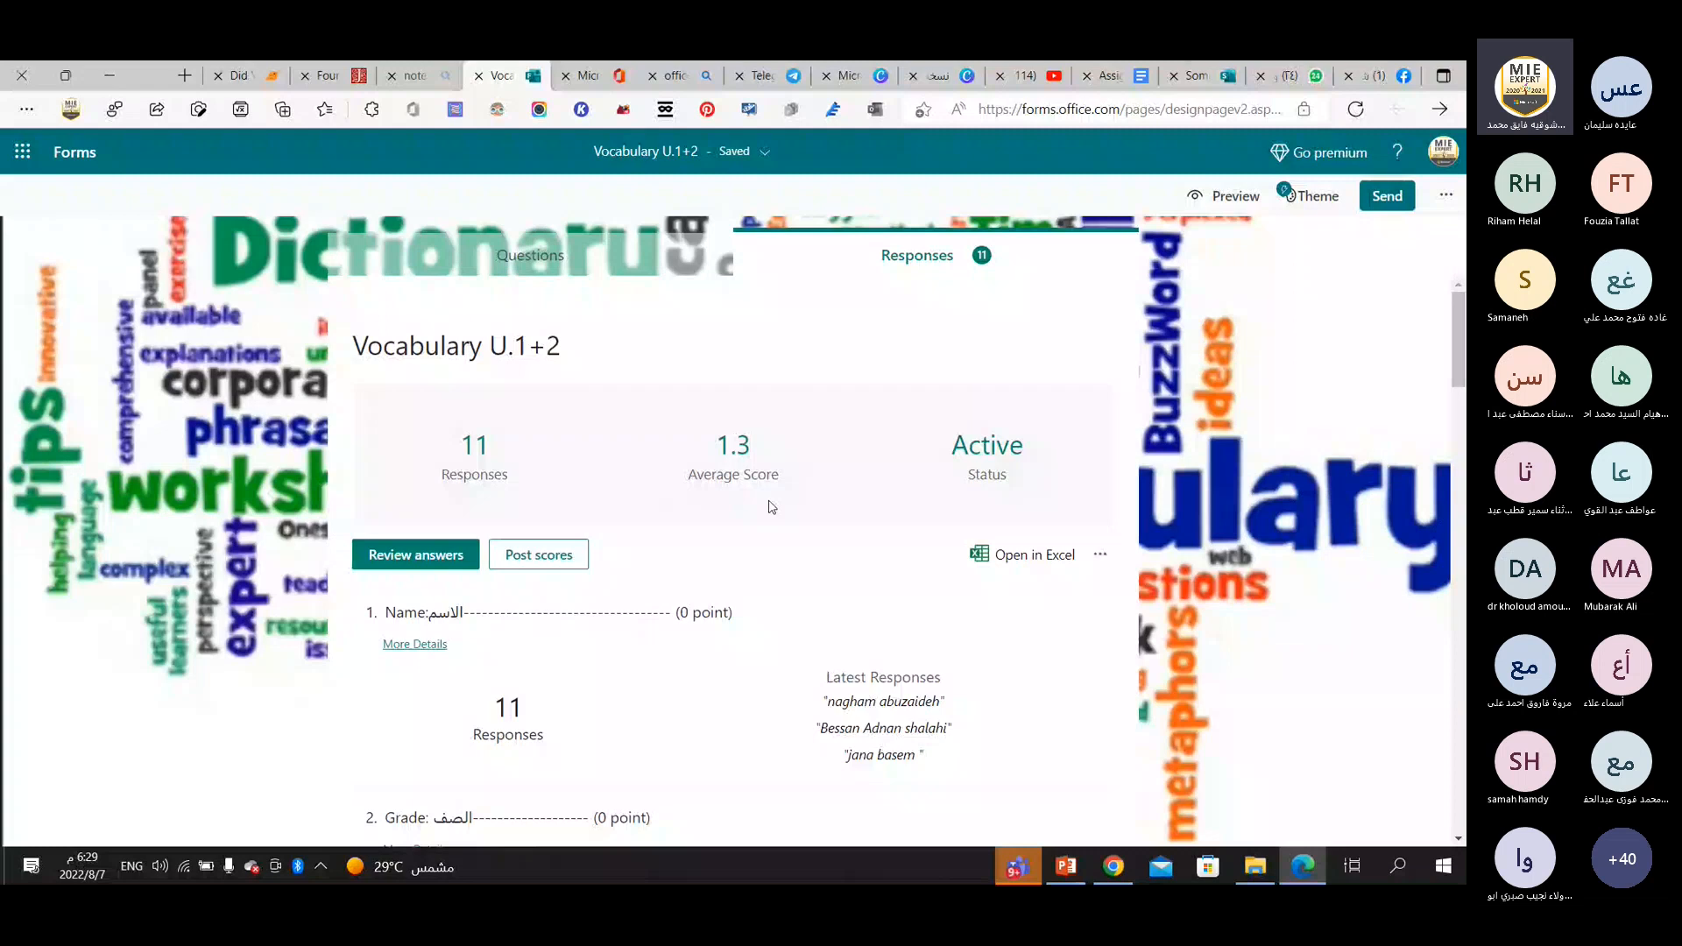
click(411, 561)
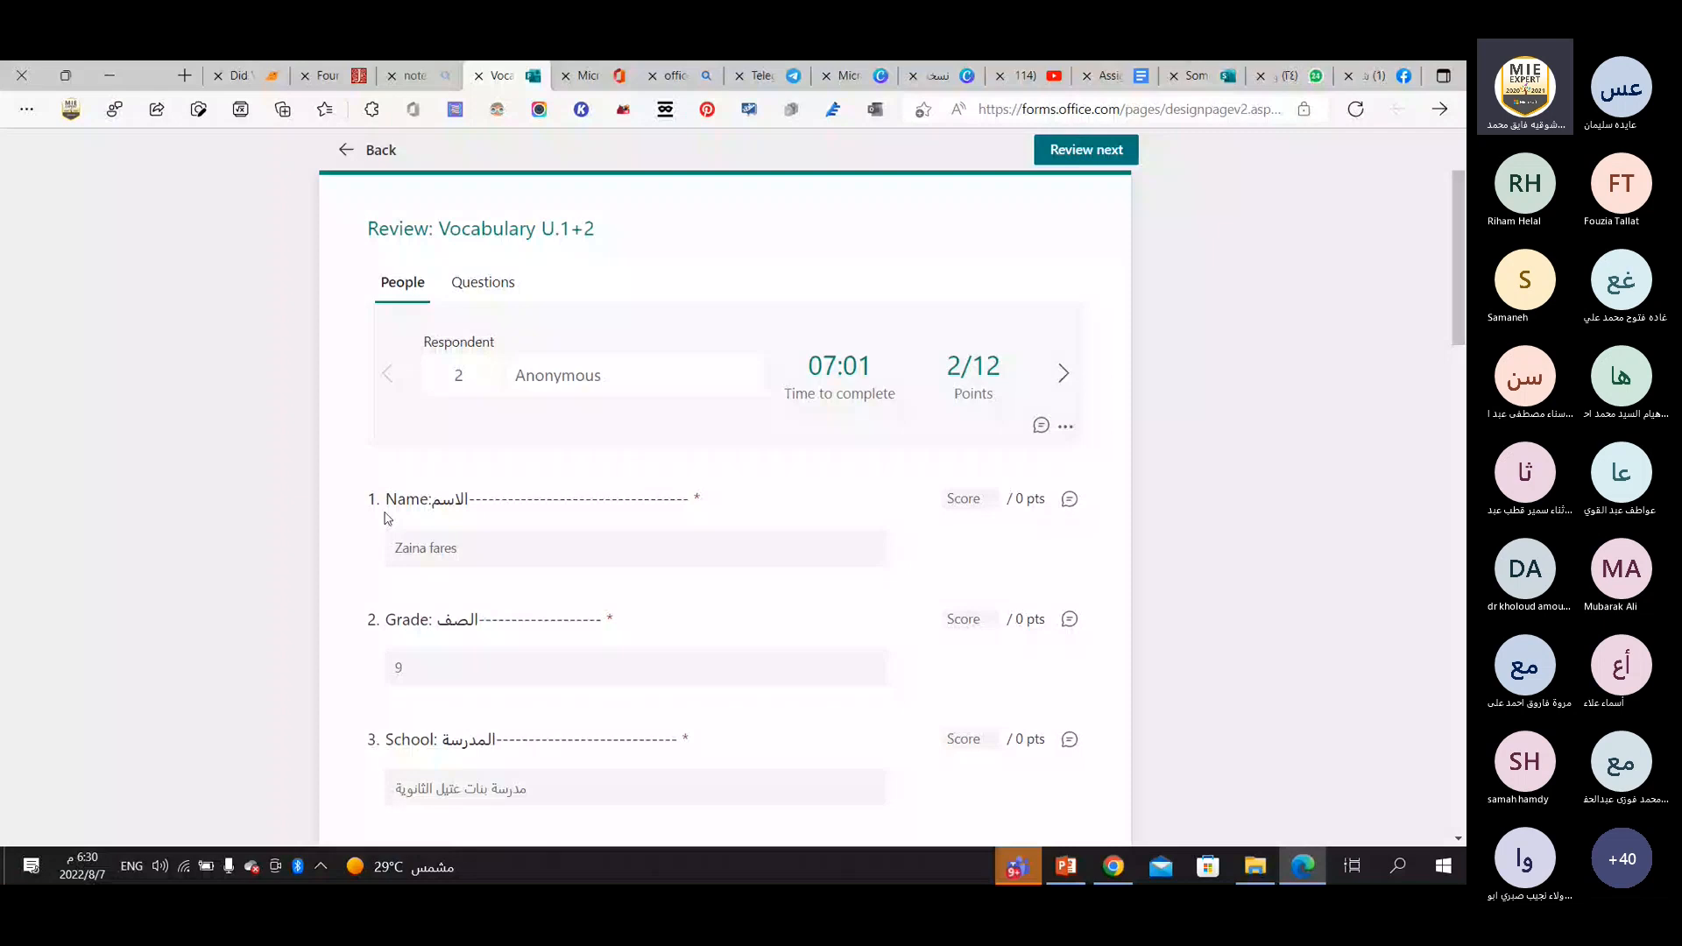
scroll(502, 469, down, 5)
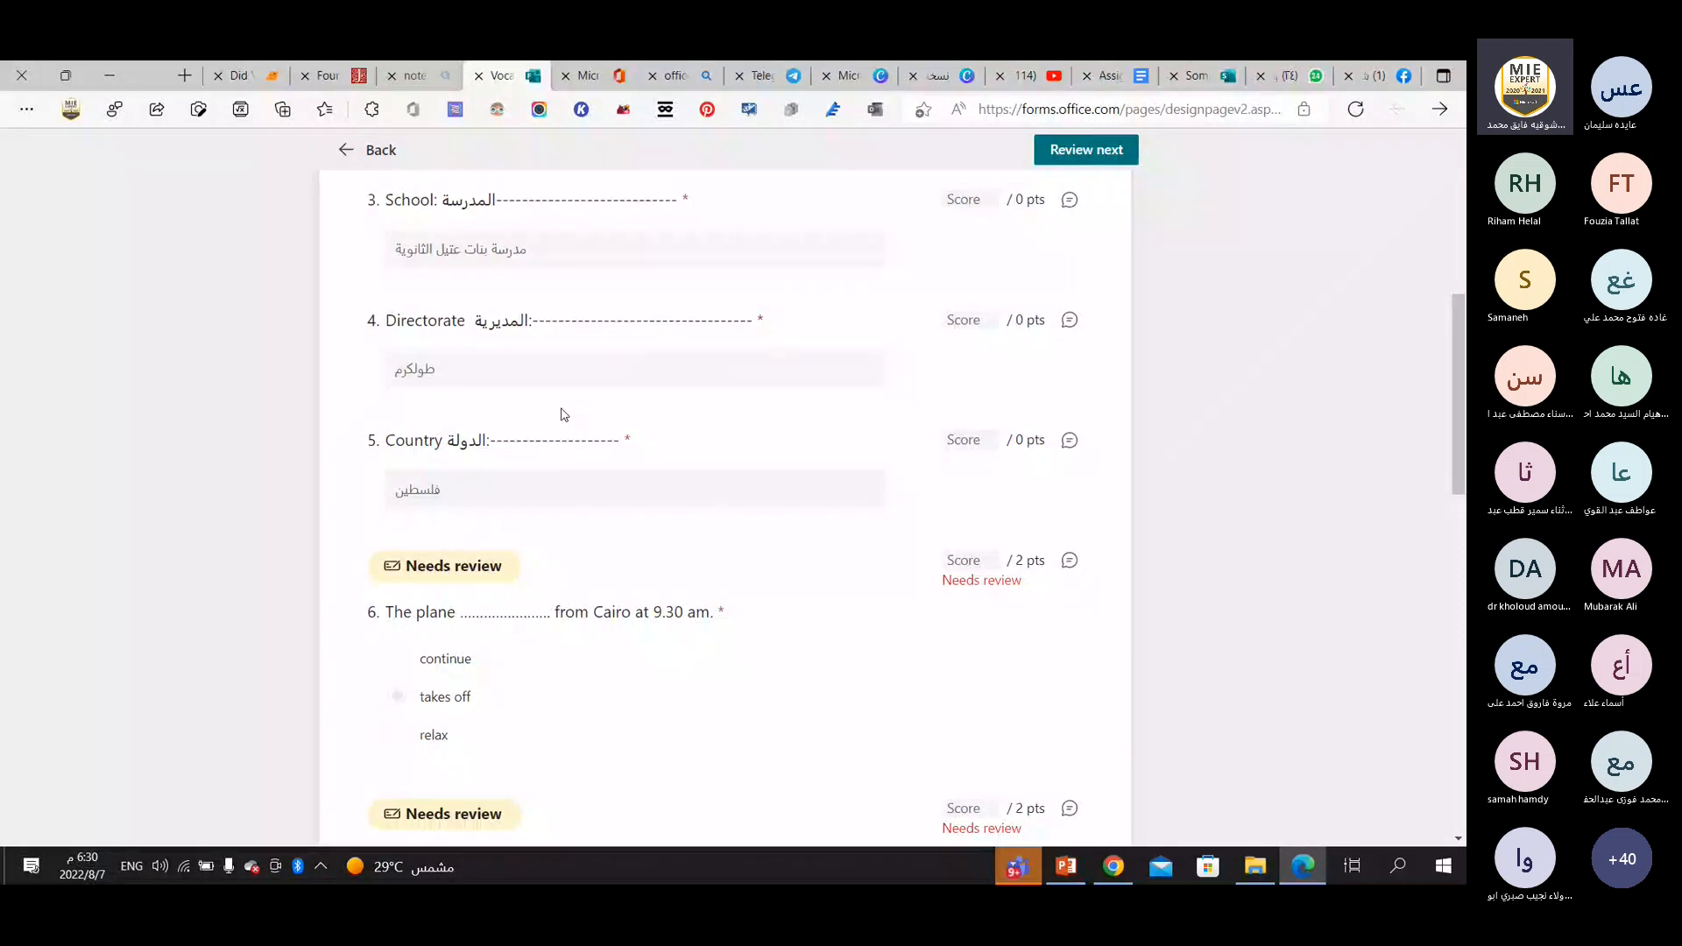
scroll(502, 340, up, 5)
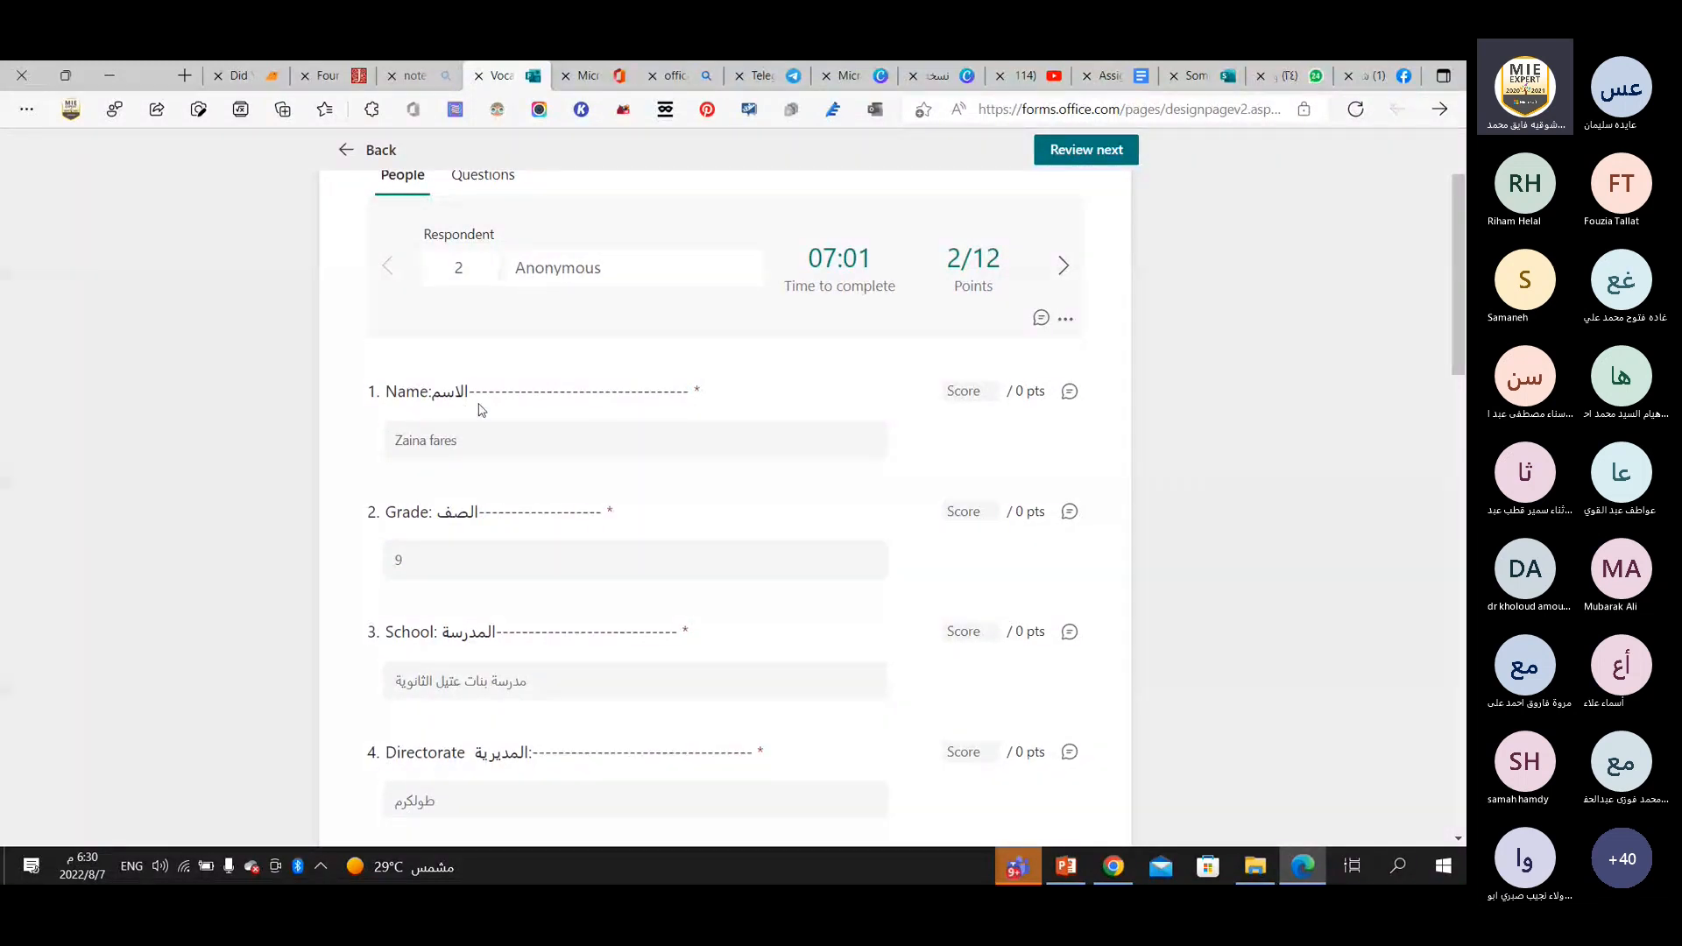
scroll(481, 410, down, 6)
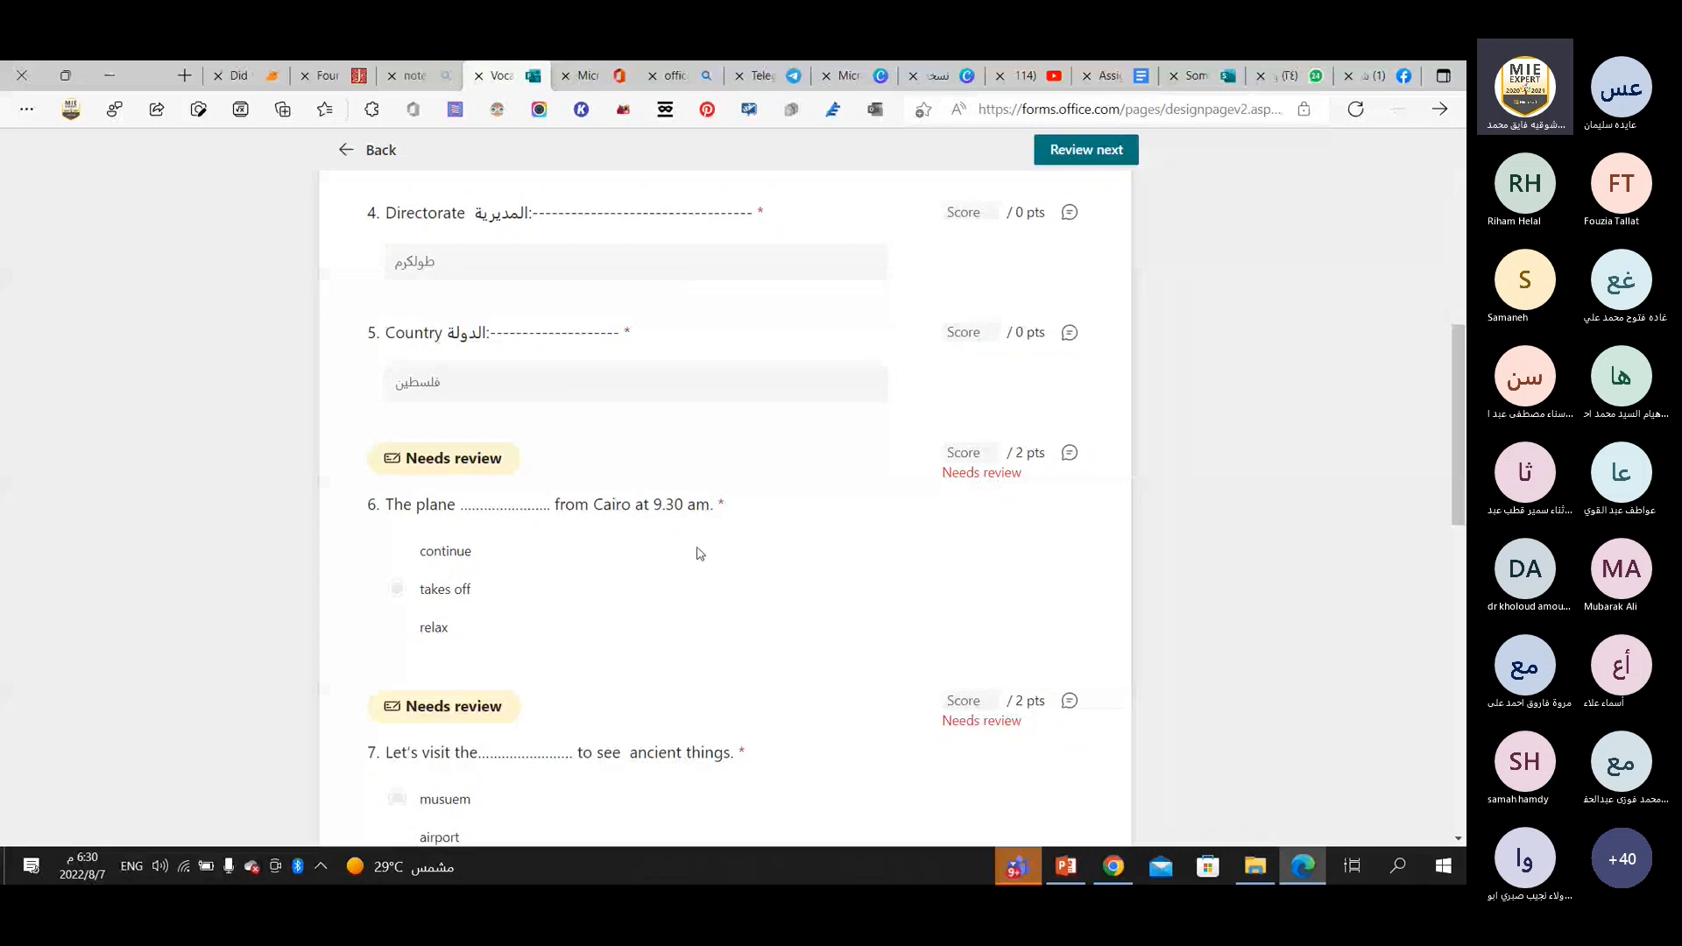
scroll(614, 526, down, 1)
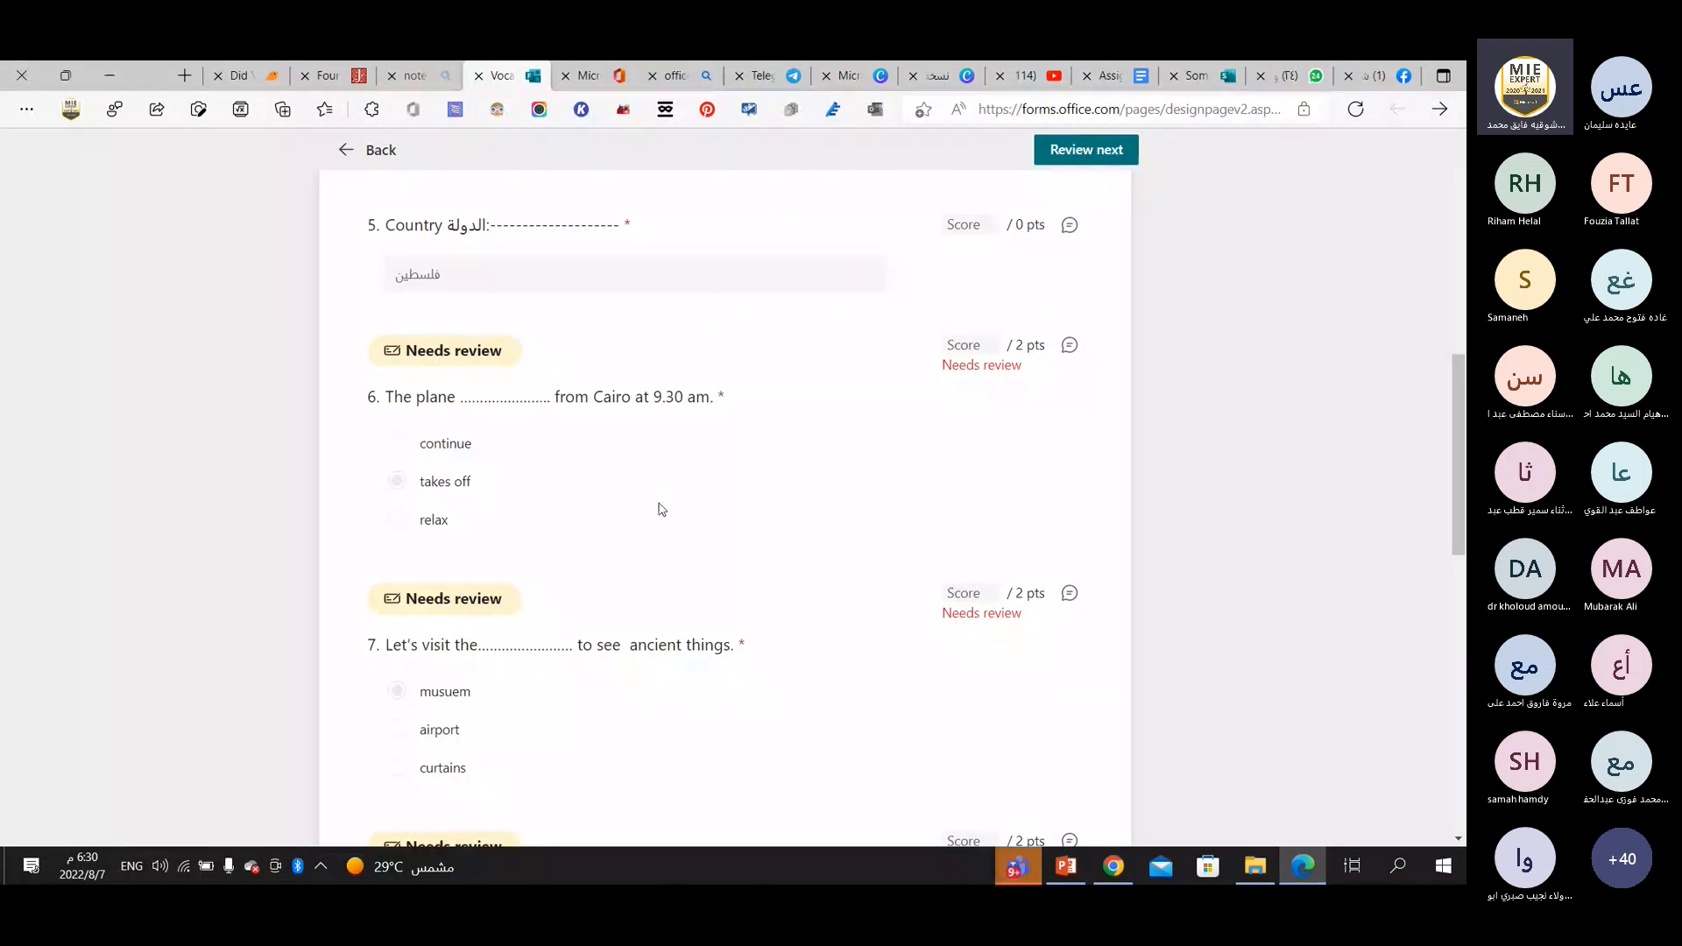
scroll(473, 469, down, 4)
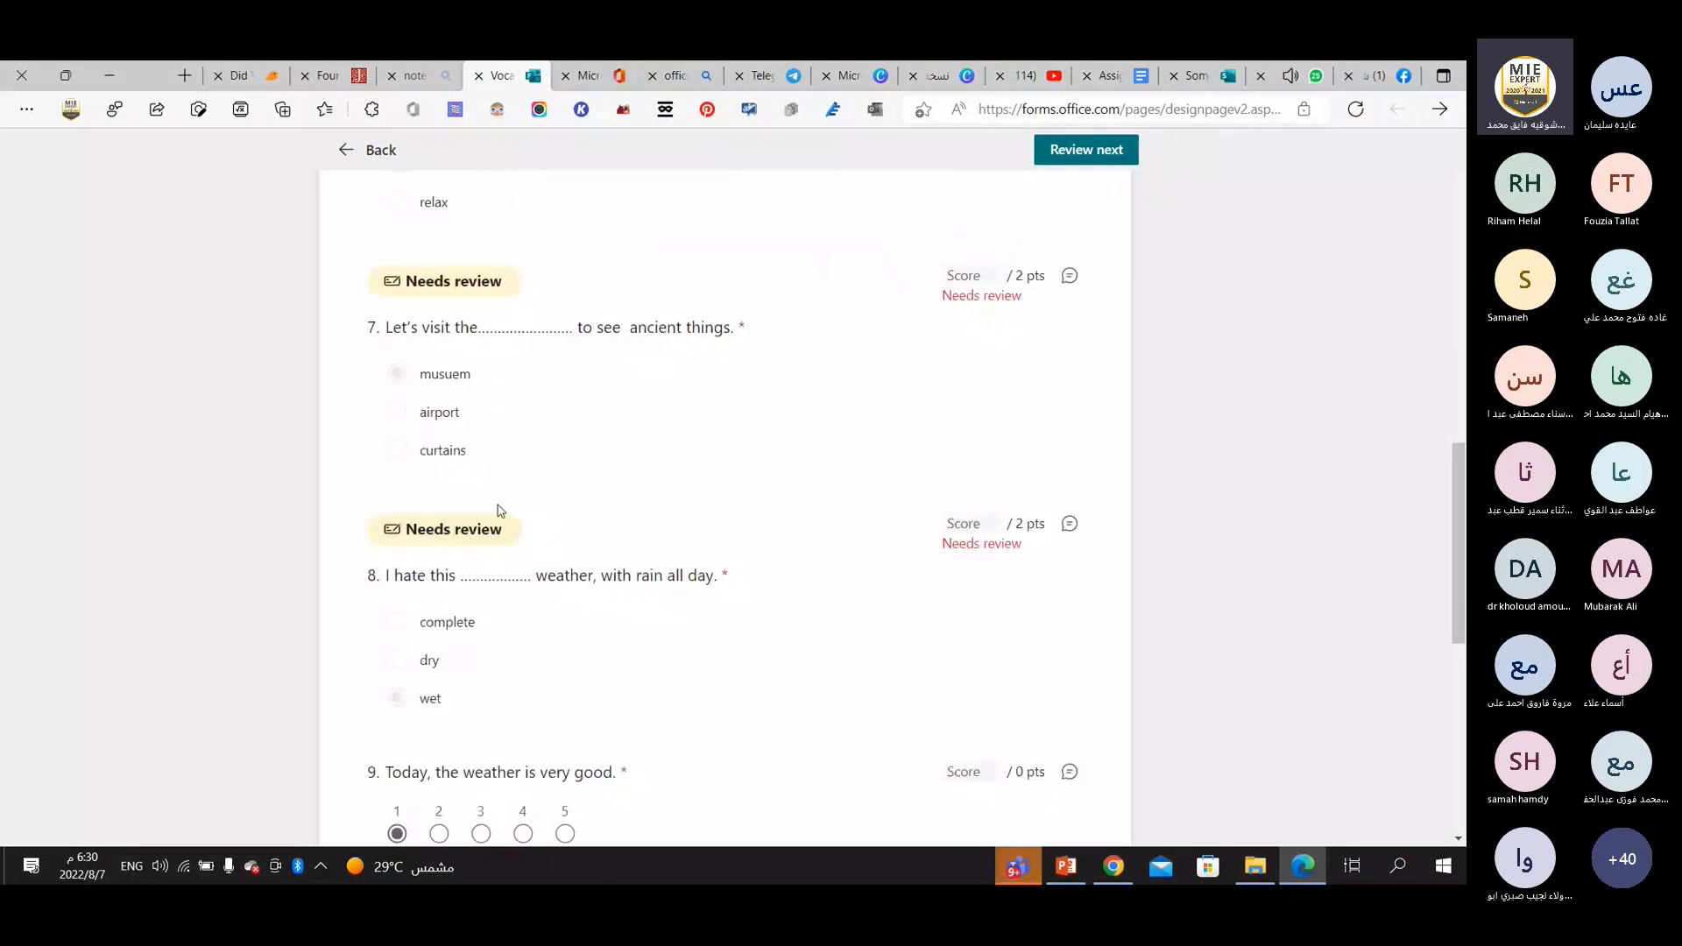
scroll(504, 526, down, 8)
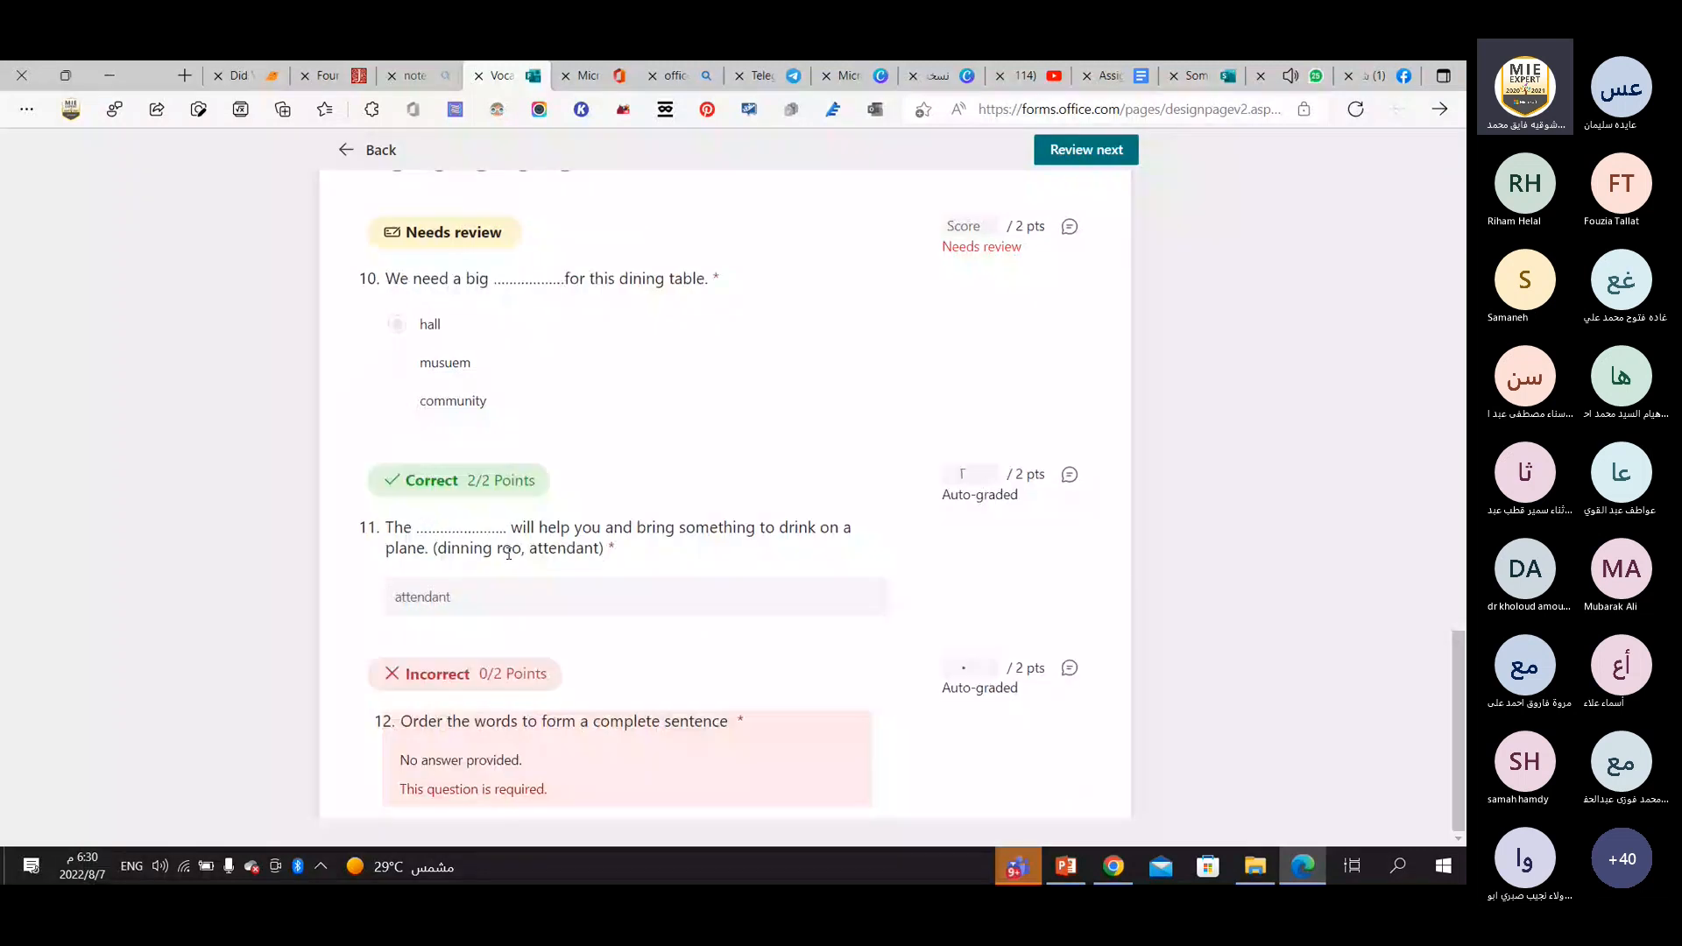
scroll(509, 553, up, 20)
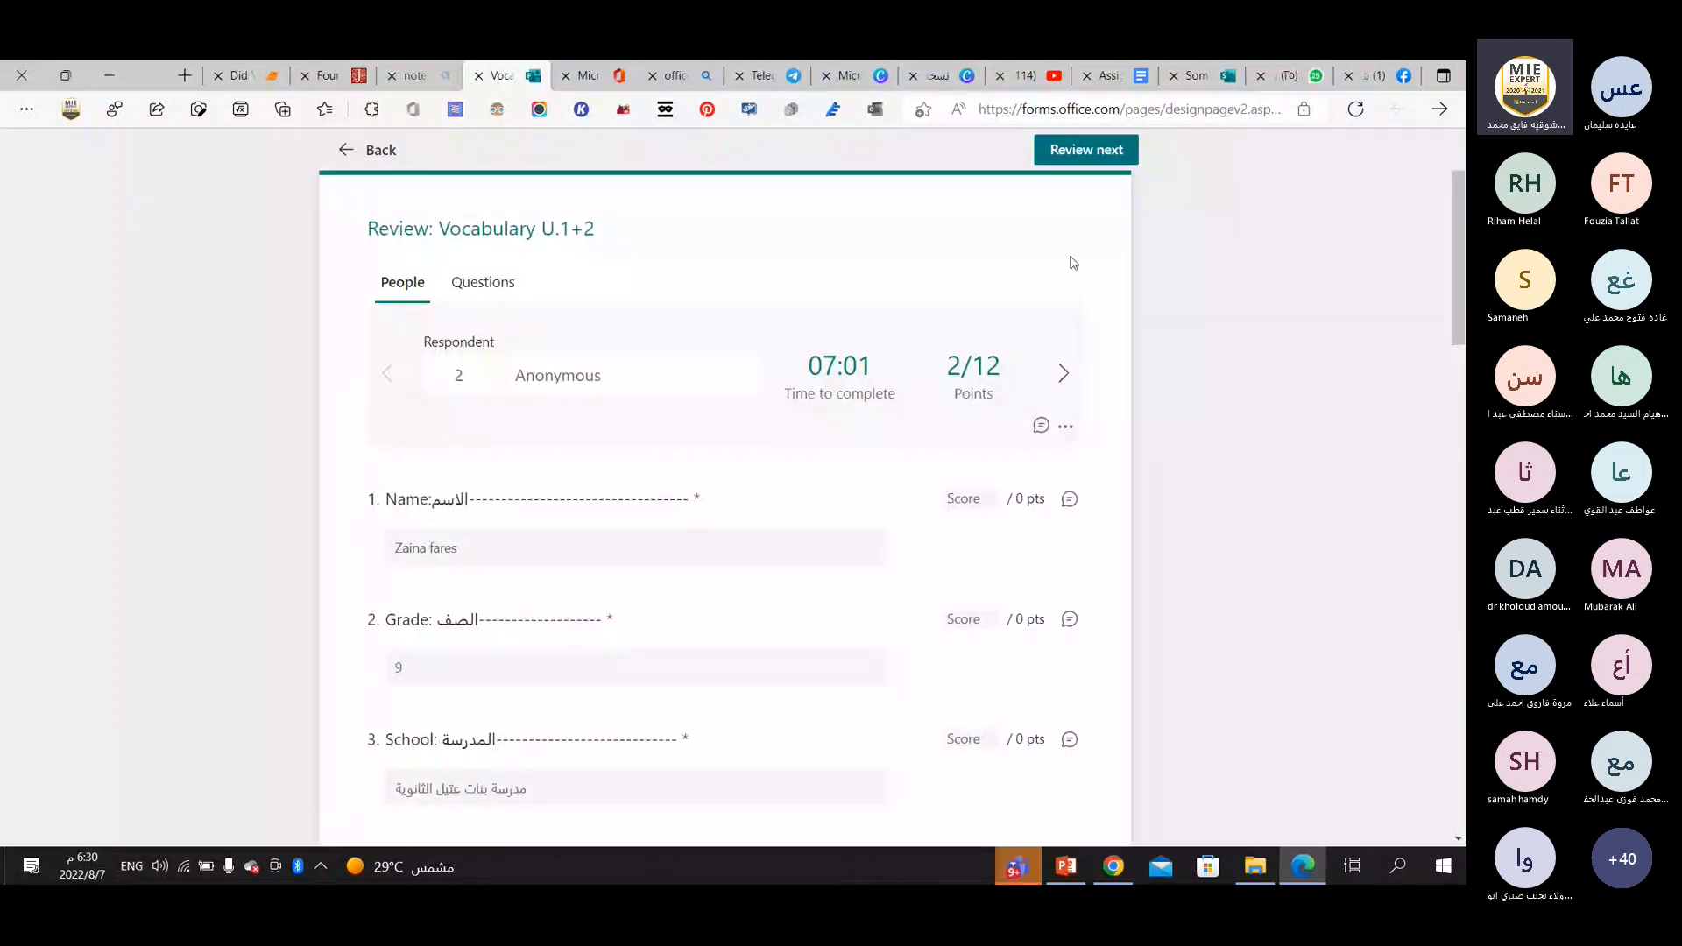
Return from the answer review to the quiz editor and read through its questions to question 12.
click(1439, 110)
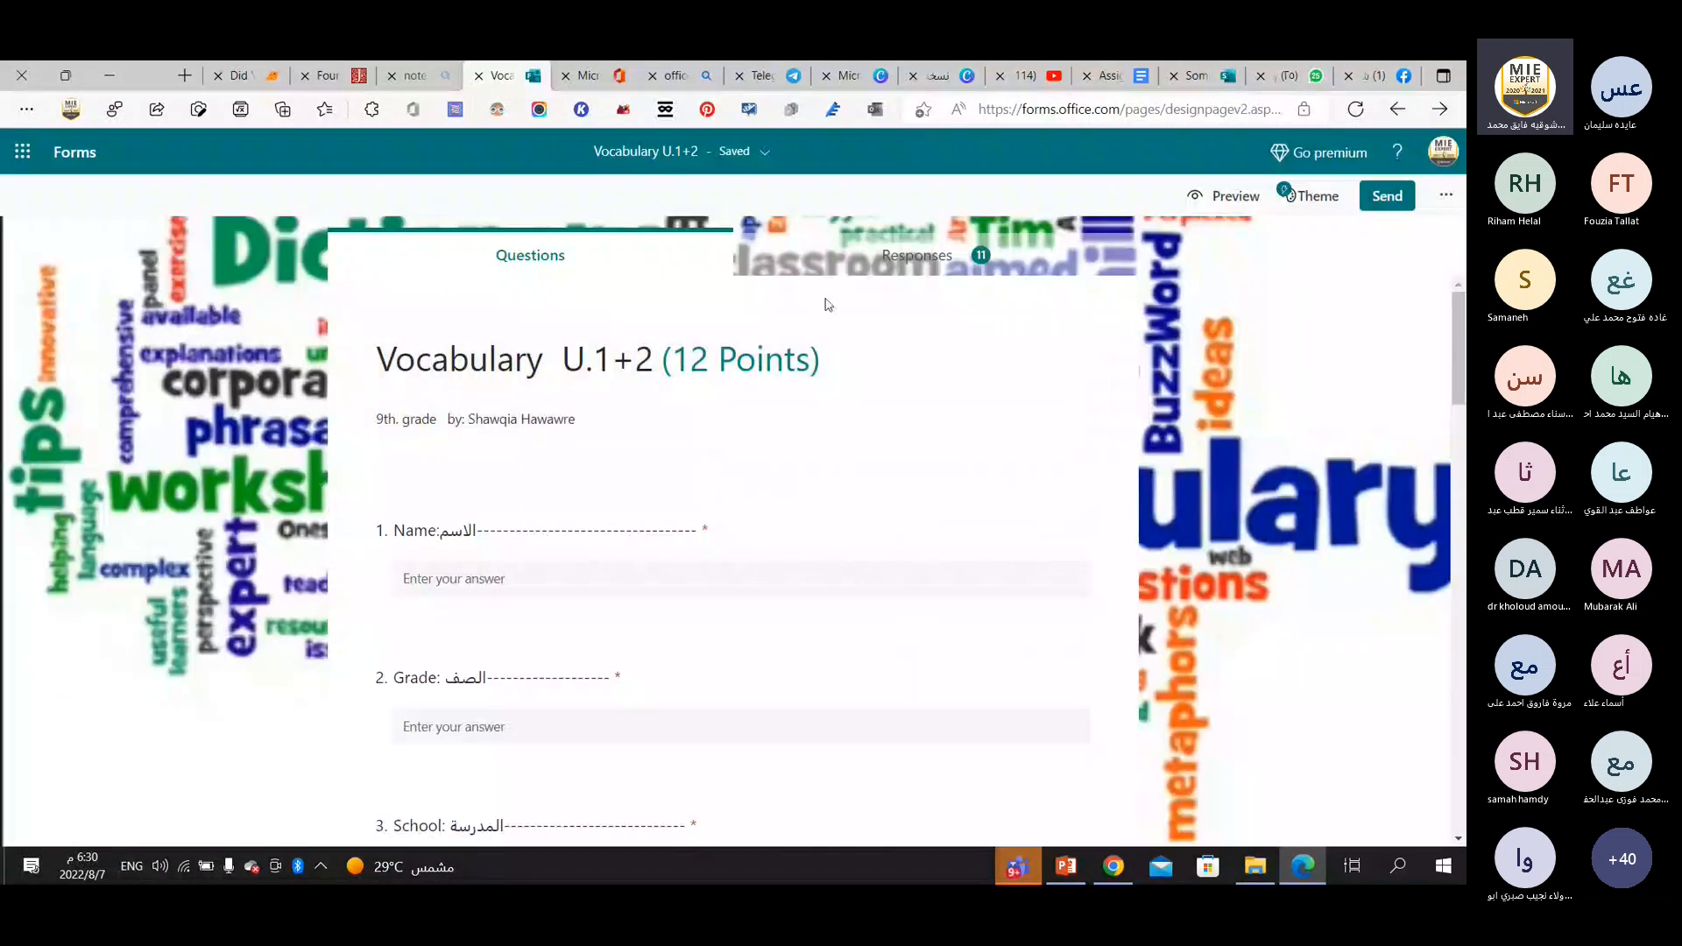
scroll(579, 491, down, 12)
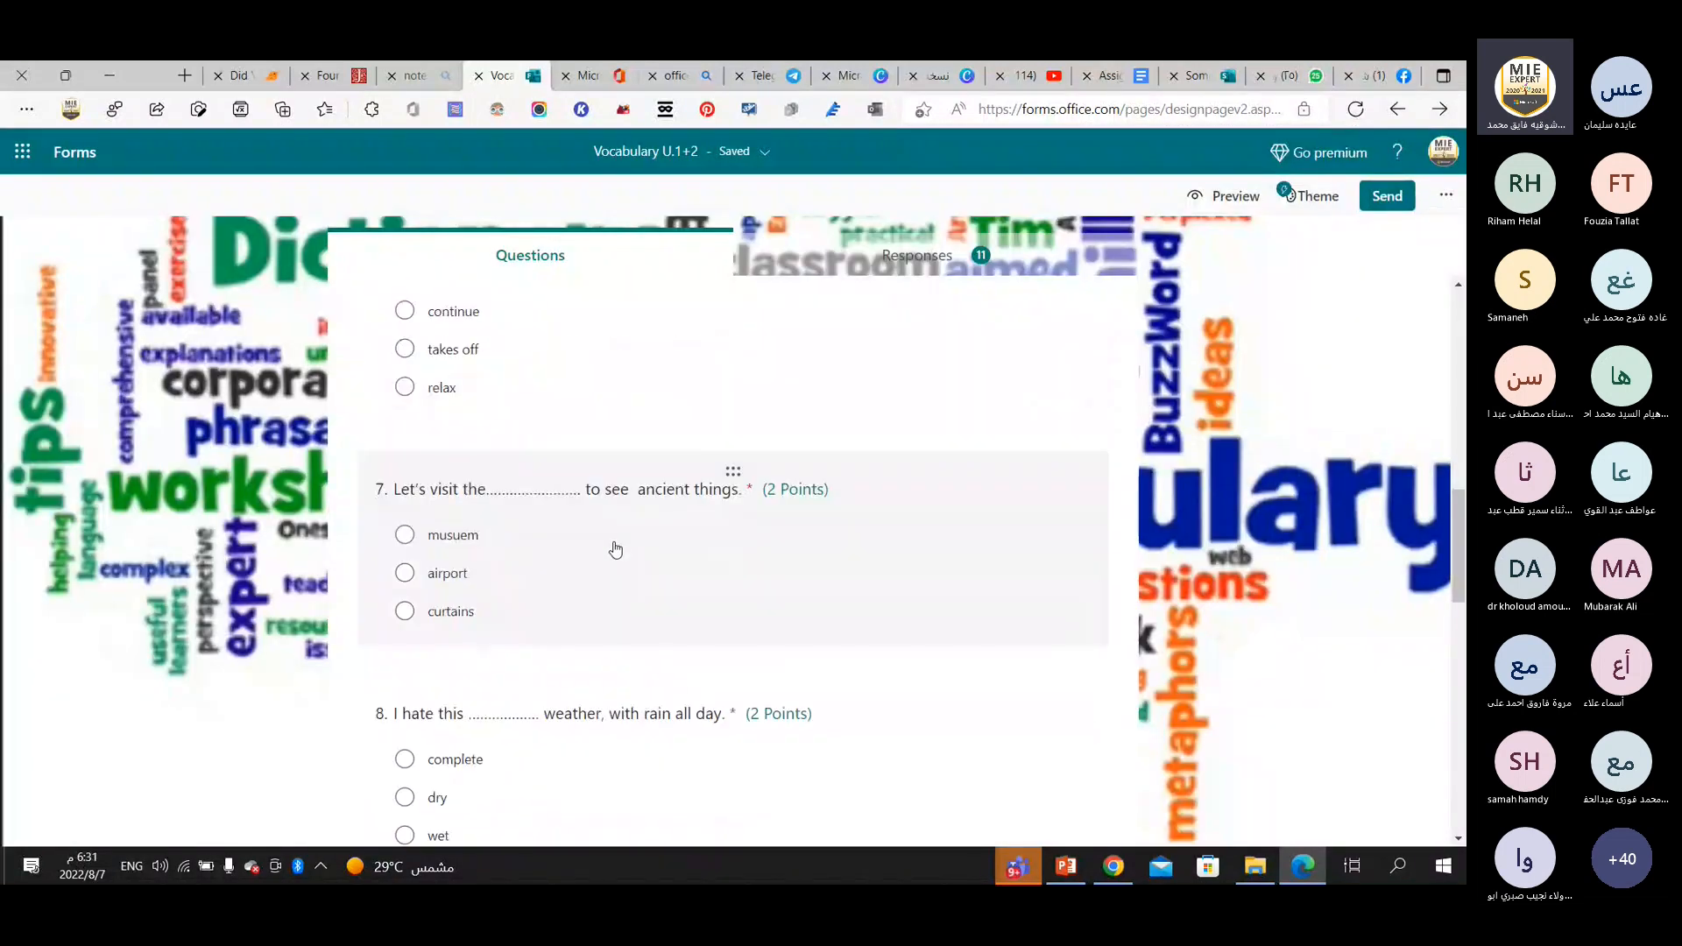
scroll(613, 549, down, 10)
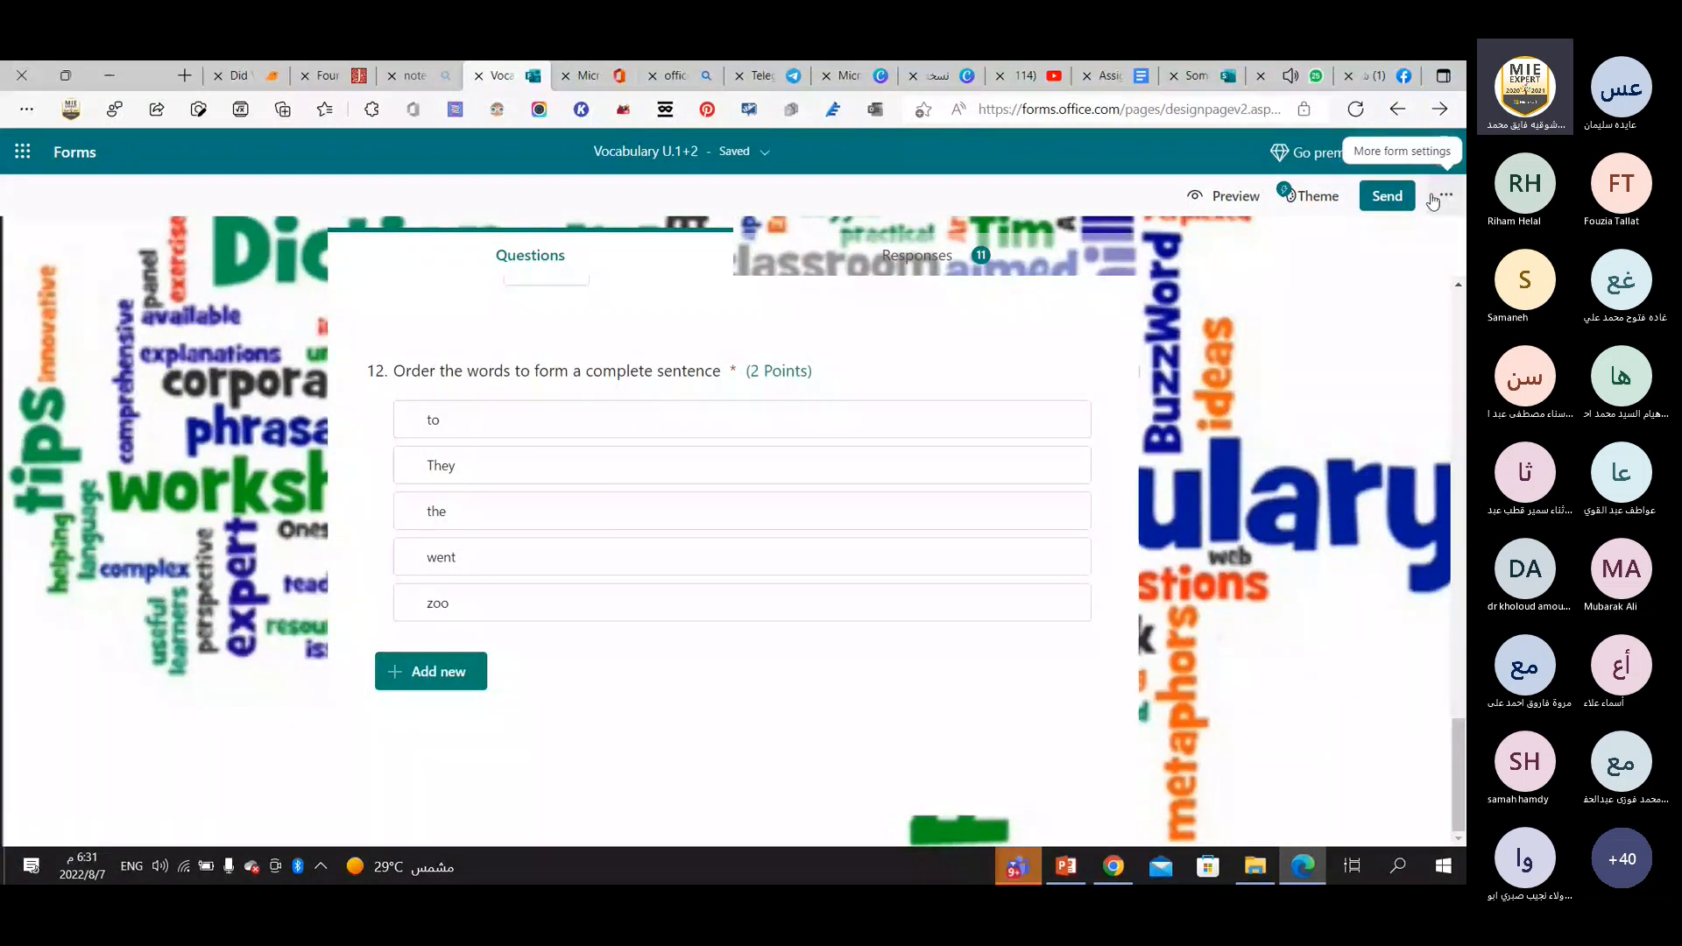
Try several suggested theme ideas on the quiz, including the rainbow-coloured hands, purple gift boxes and drinks photo backgrounds.
click(1324, 199)
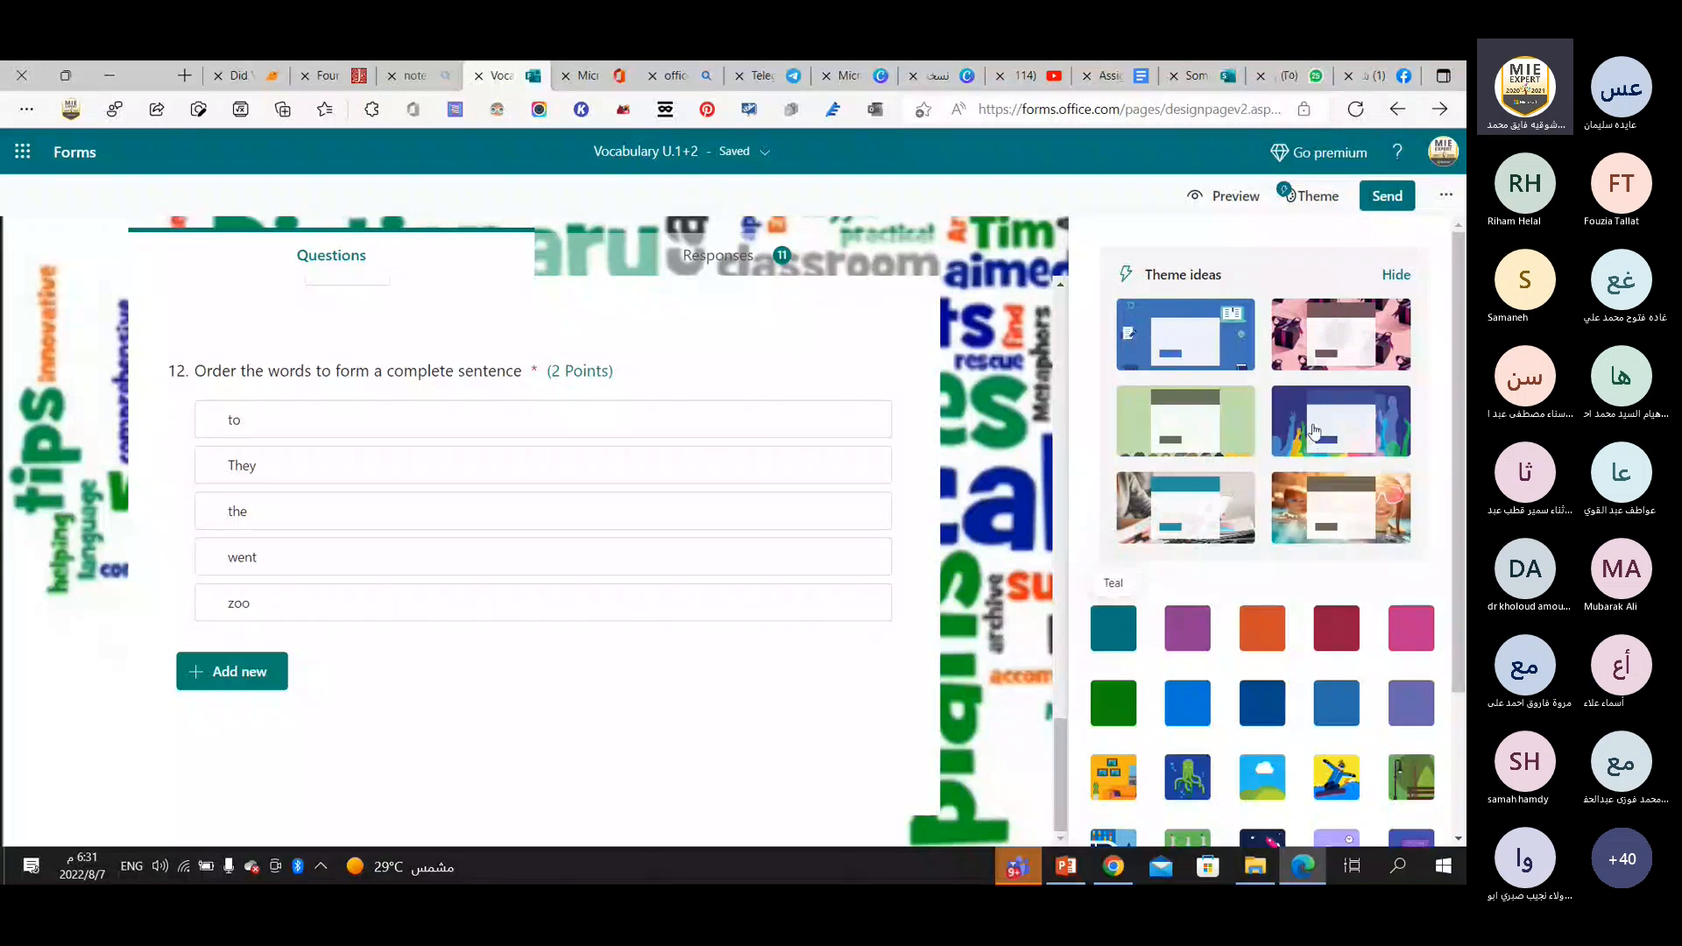
click(1297, 420)
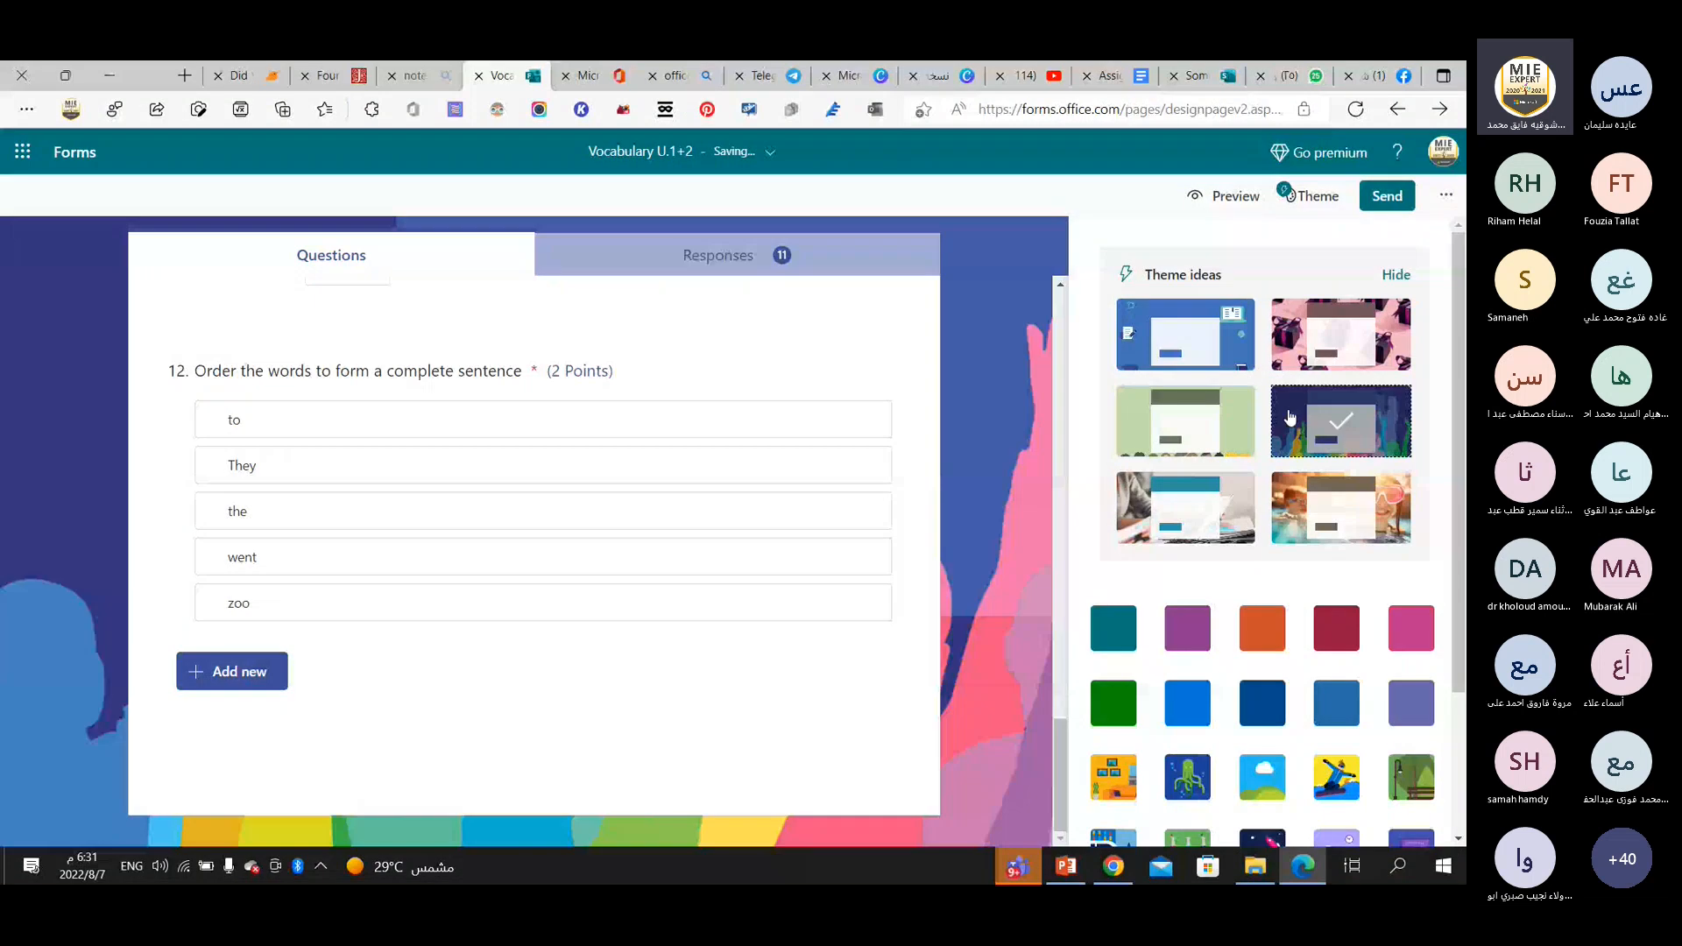
click(1291, 327)
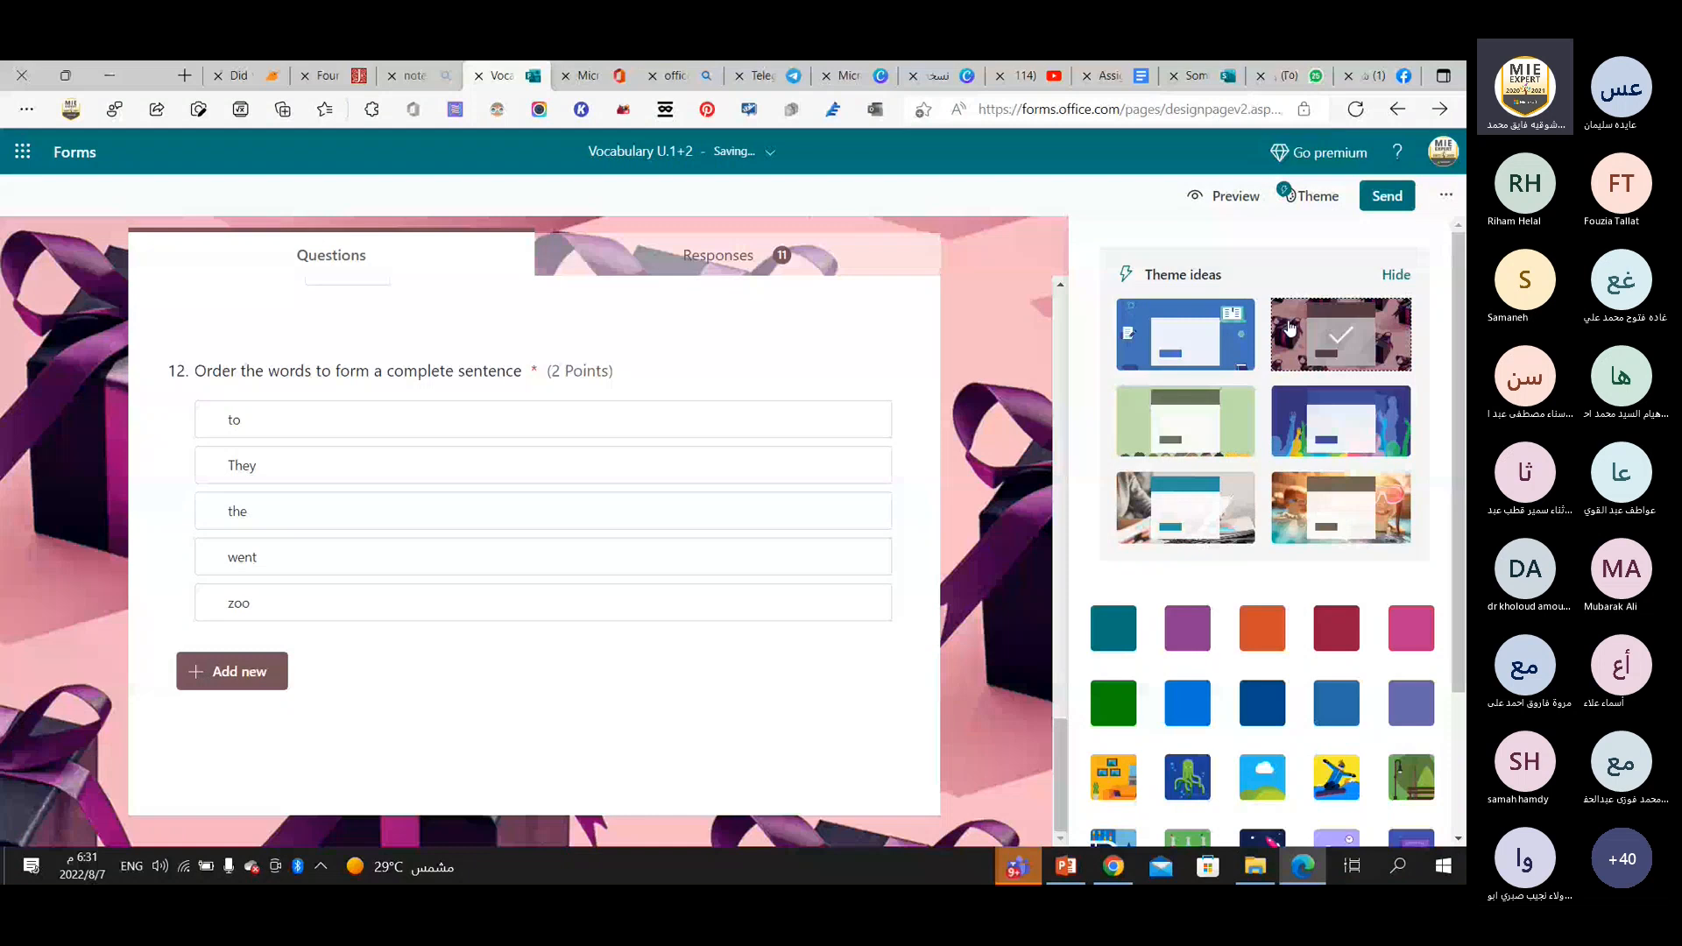
click(1239, 420)
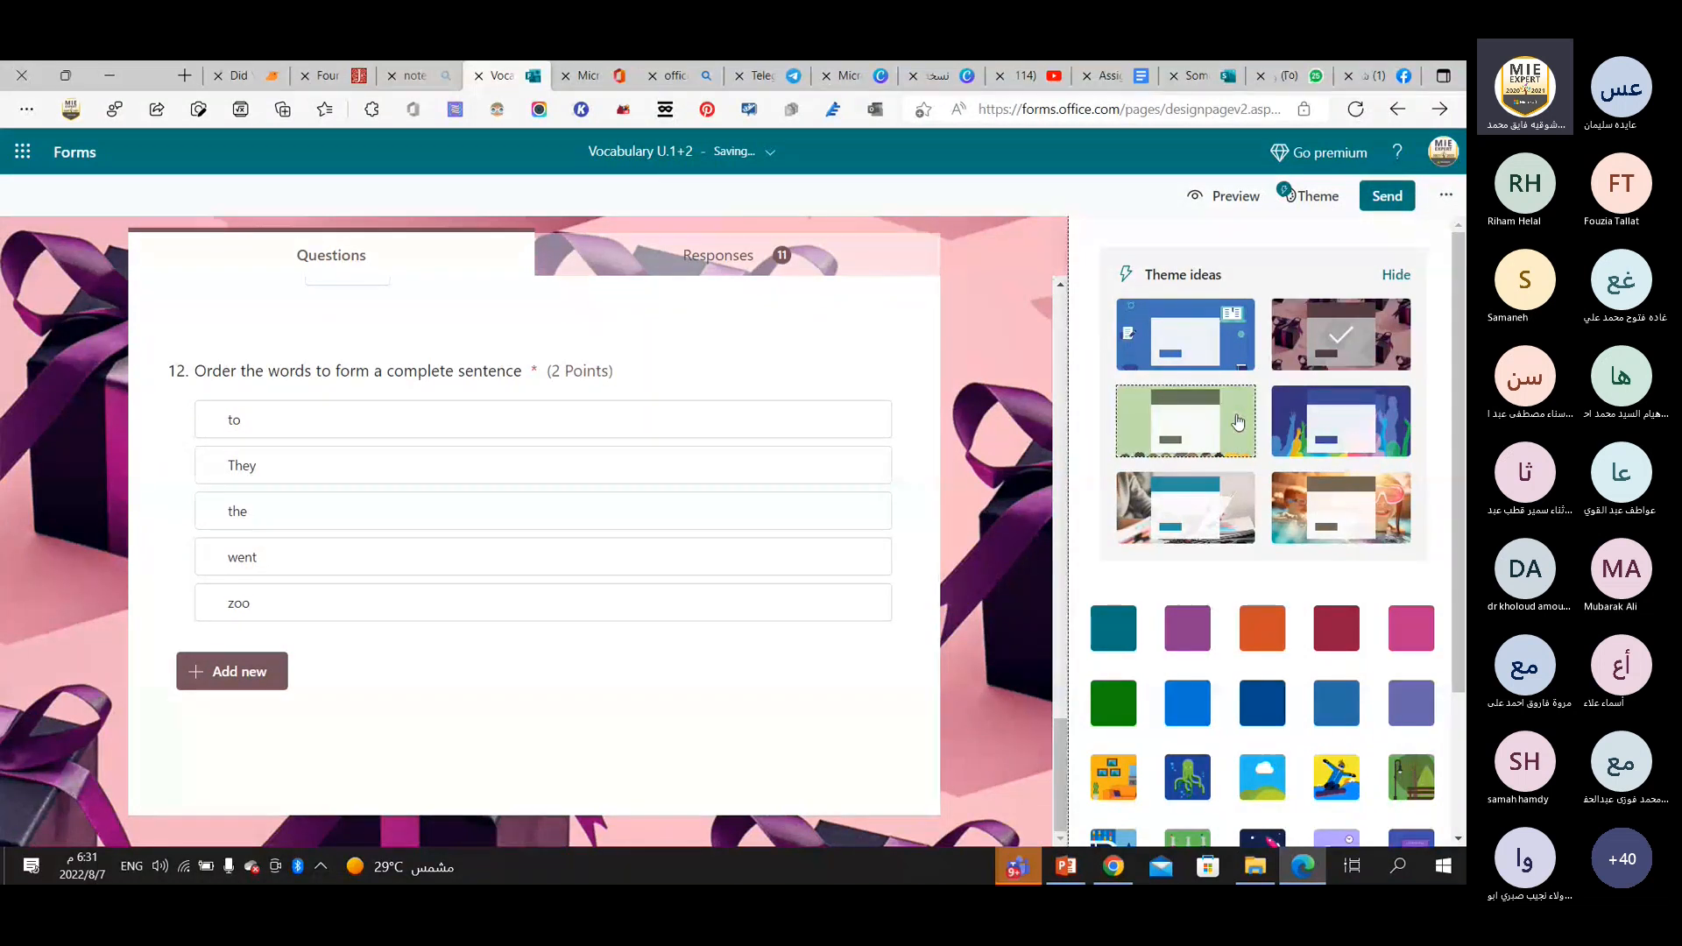
click(1291, 515)
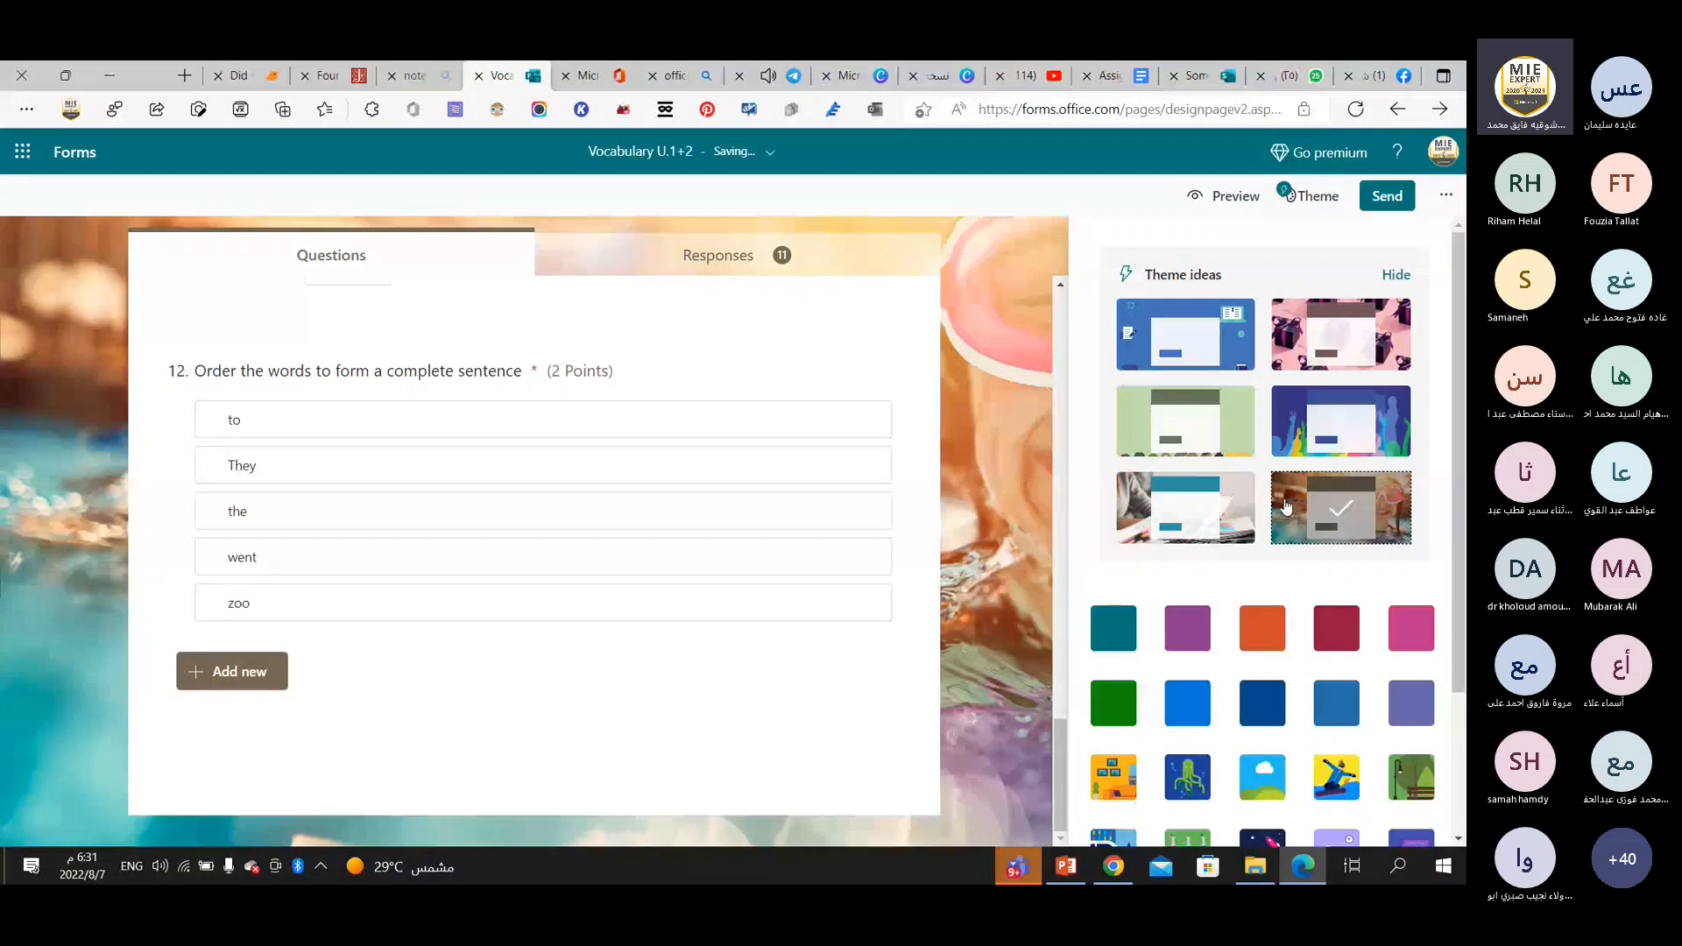
Try the Dark orange theme colour, apply the illustrated orange living-room theme instead, and close the theme choices.
scroll(1262, 445, down, 2)
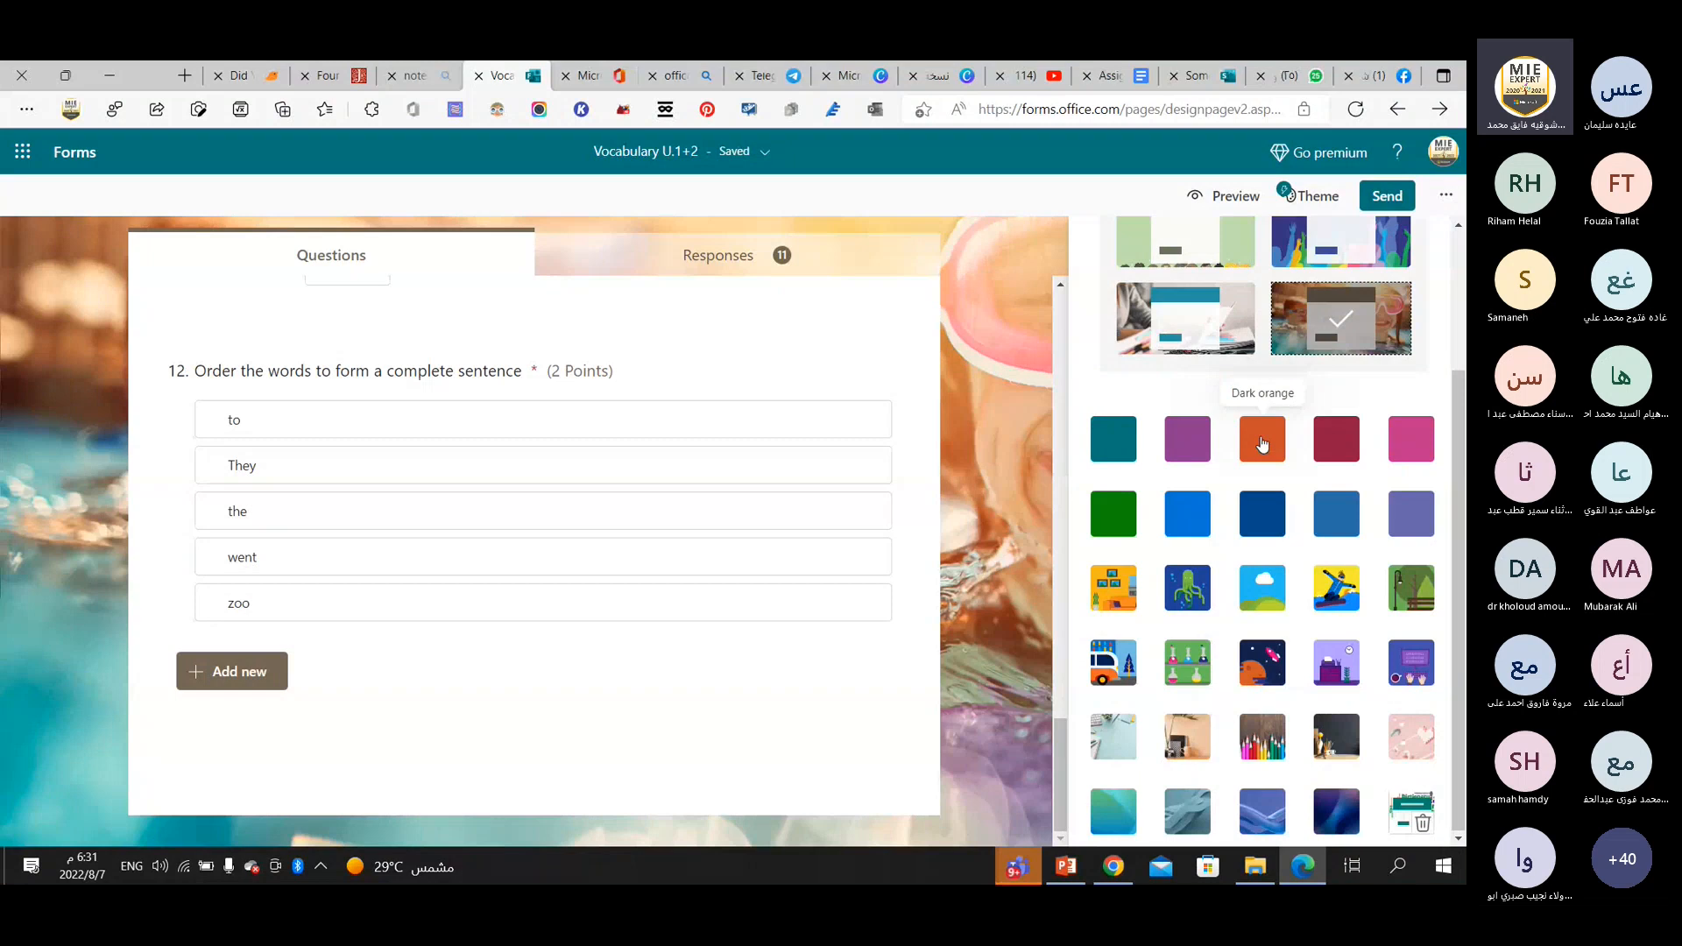
click(1262, 445)
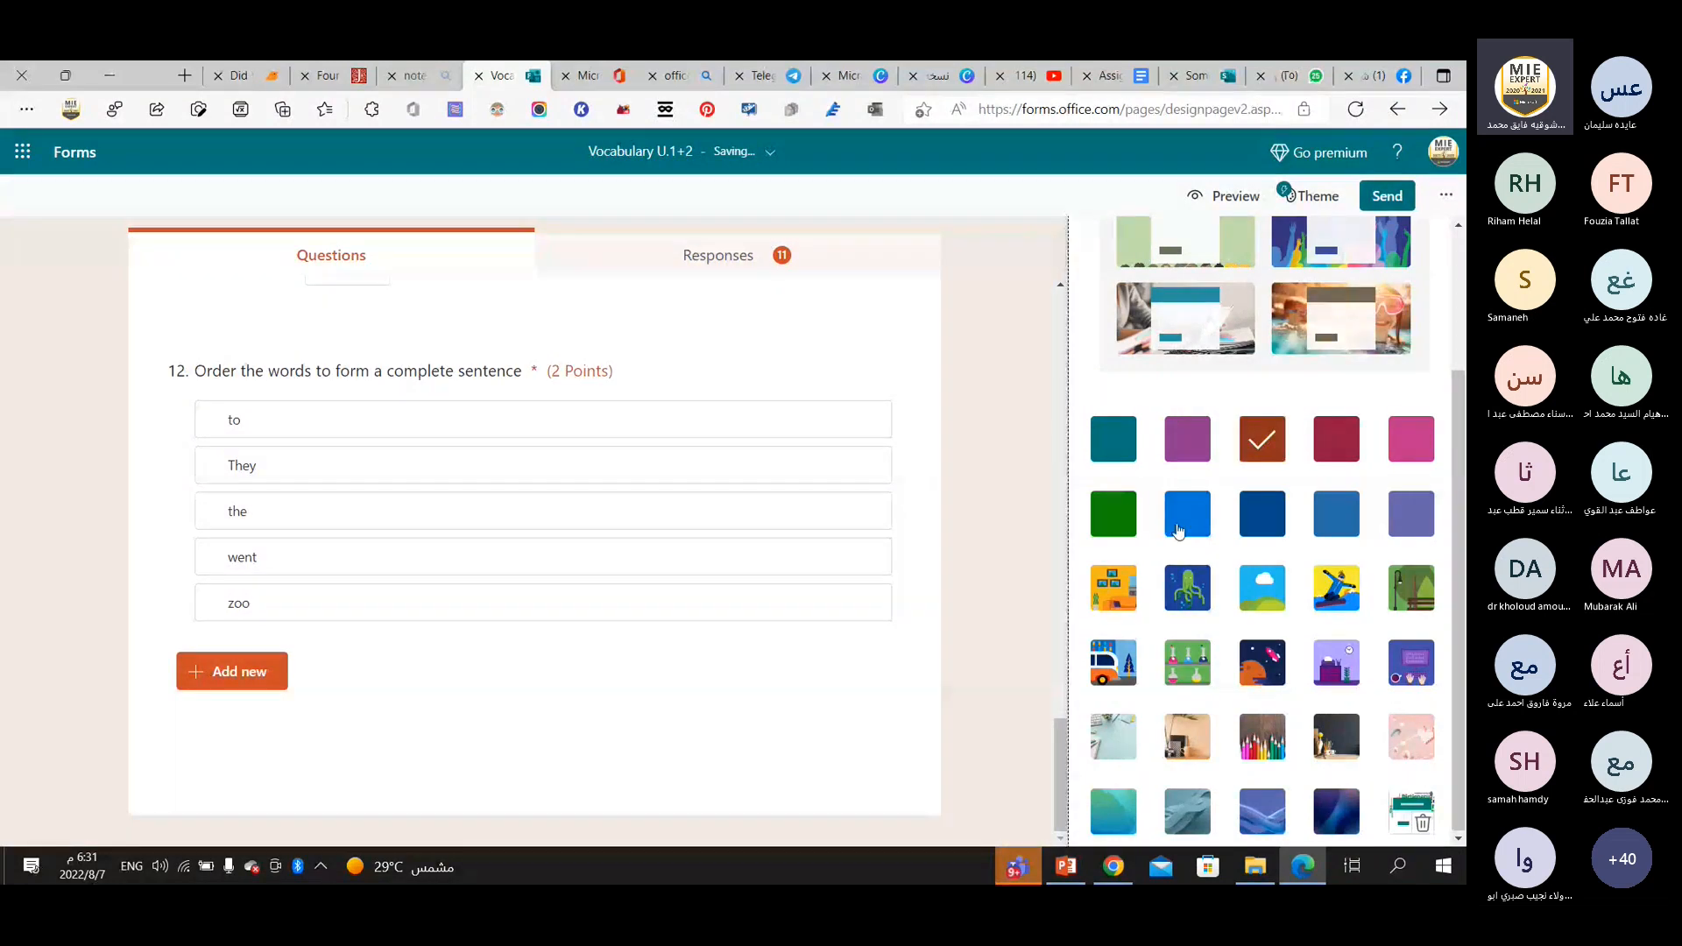
click(1114, 587)
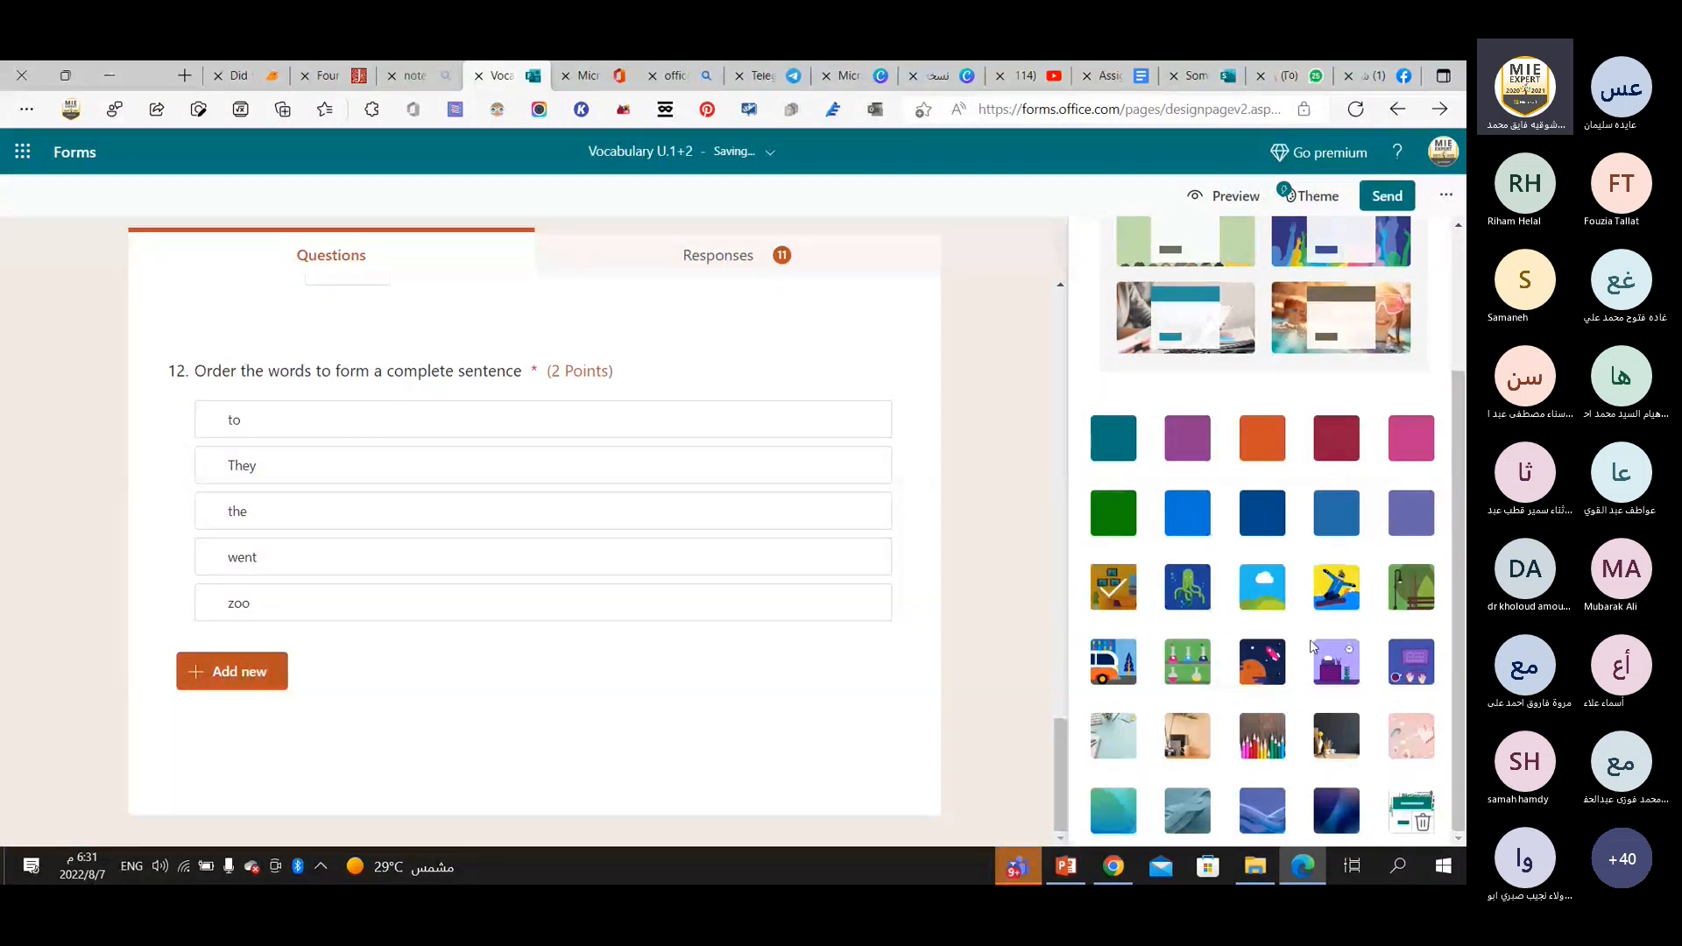
click(1058, 786)
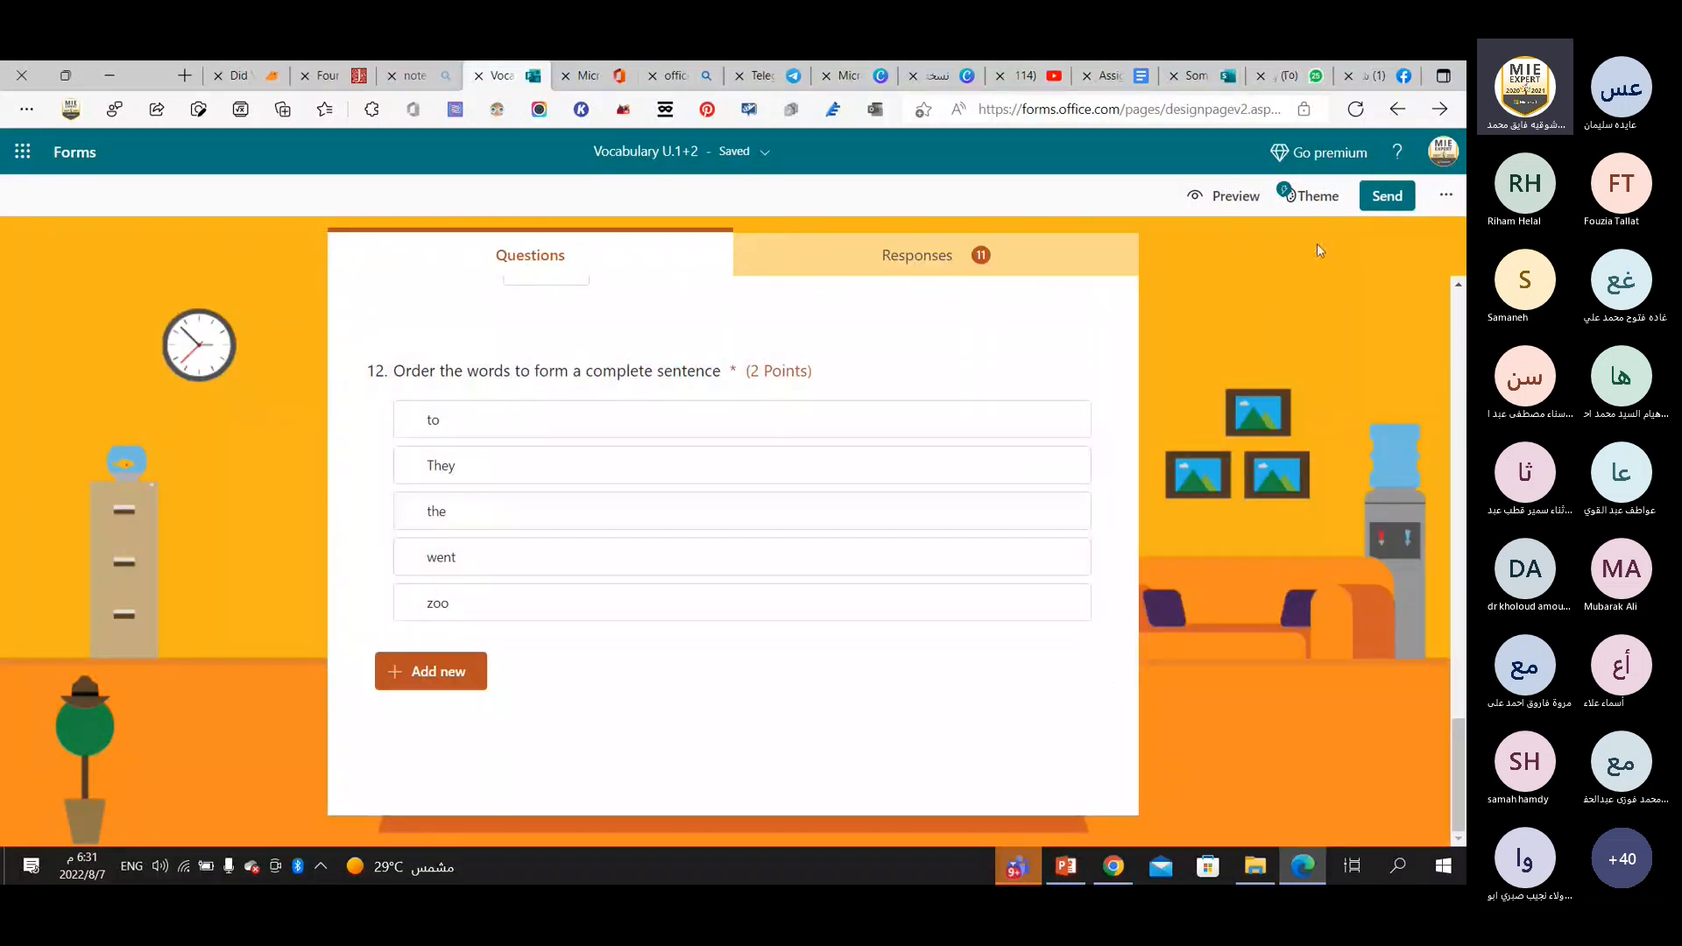
Look through the theme gallery again and show the question types available for a new question after question 12.
click(1311, 195)
scroll(1355, 771, down, 2)
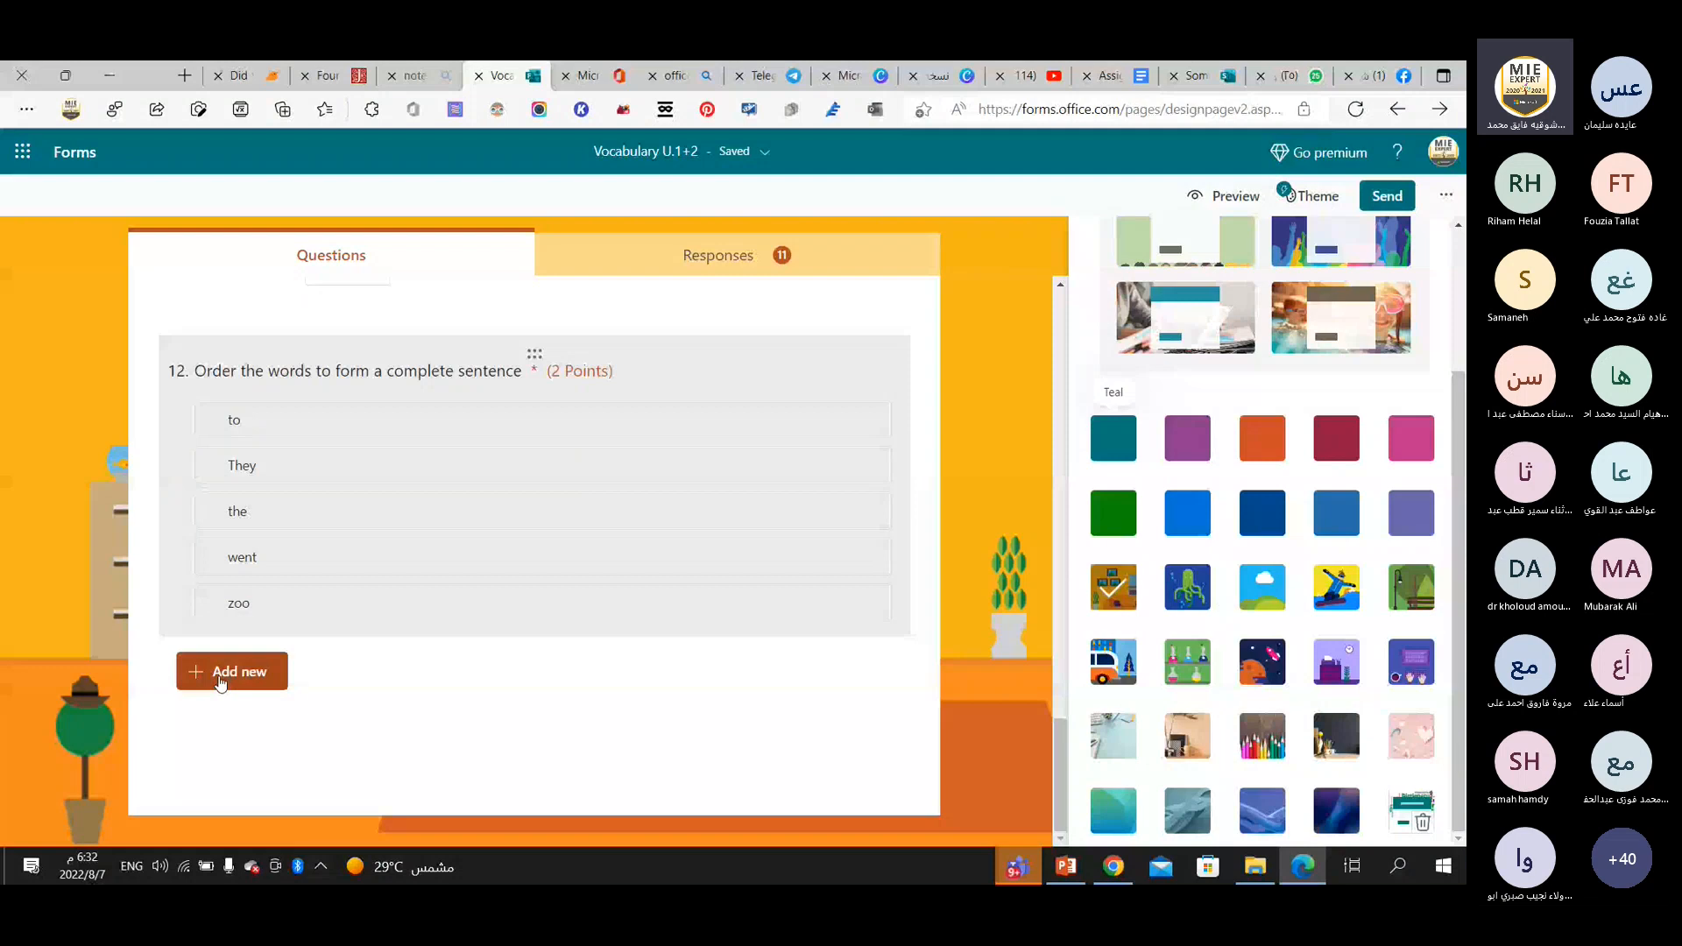
click(221, 680)
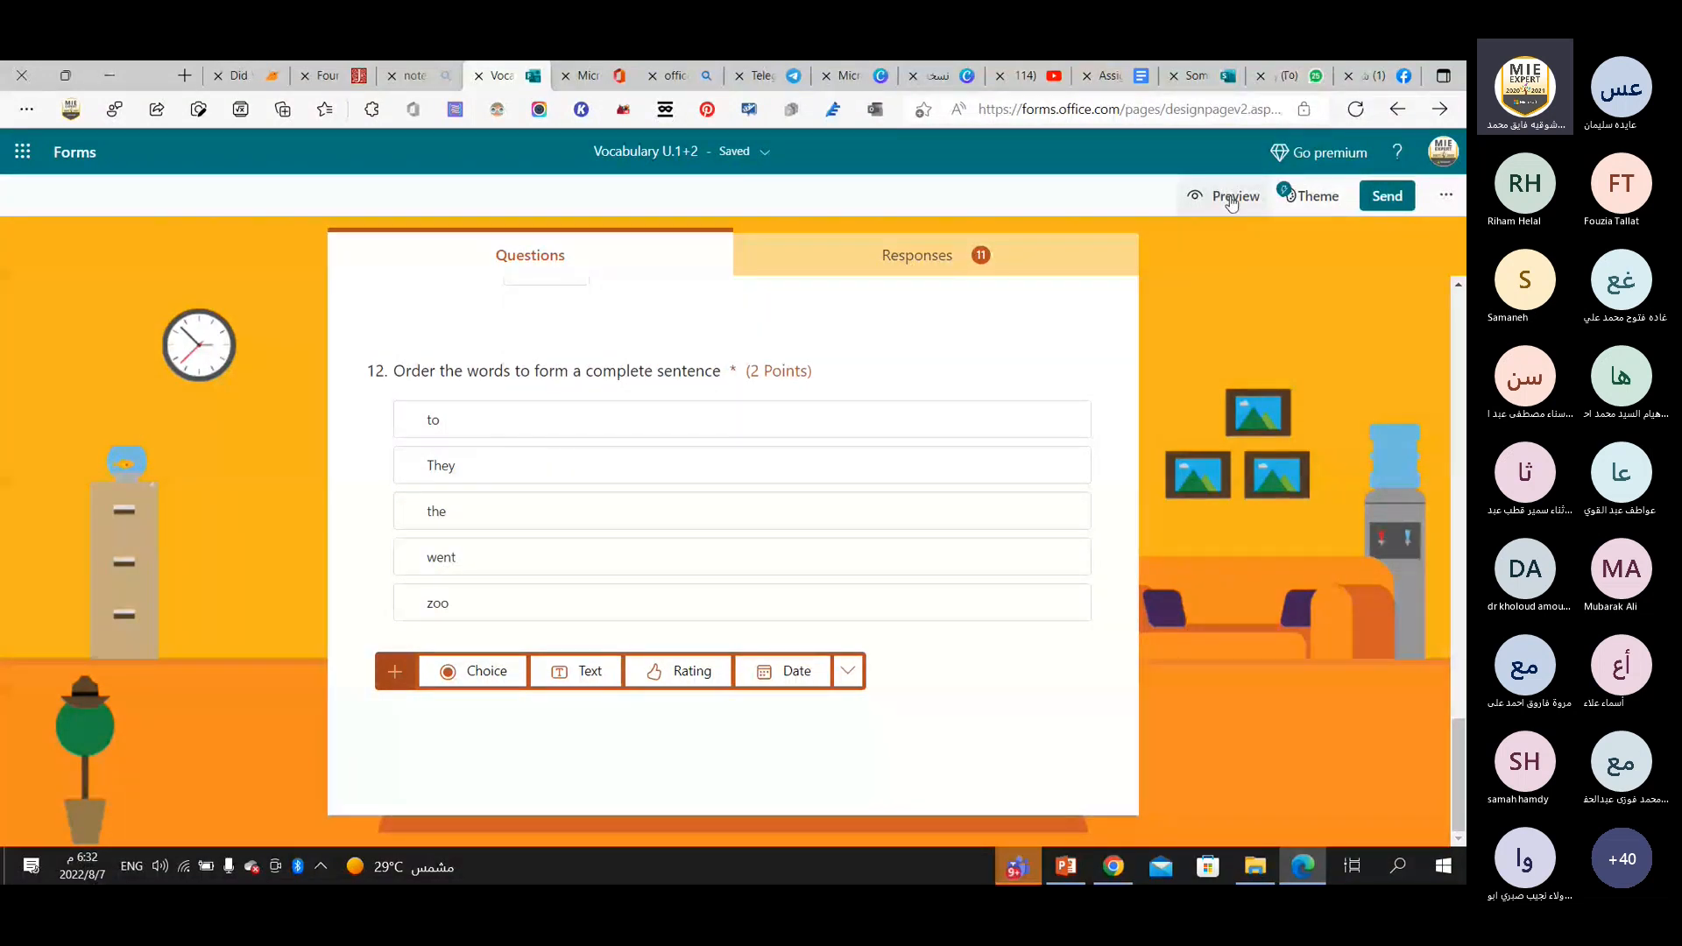
In the quiz settings, turn automatic results off and back on, and enable a start date for responses.
click(1445, 198)
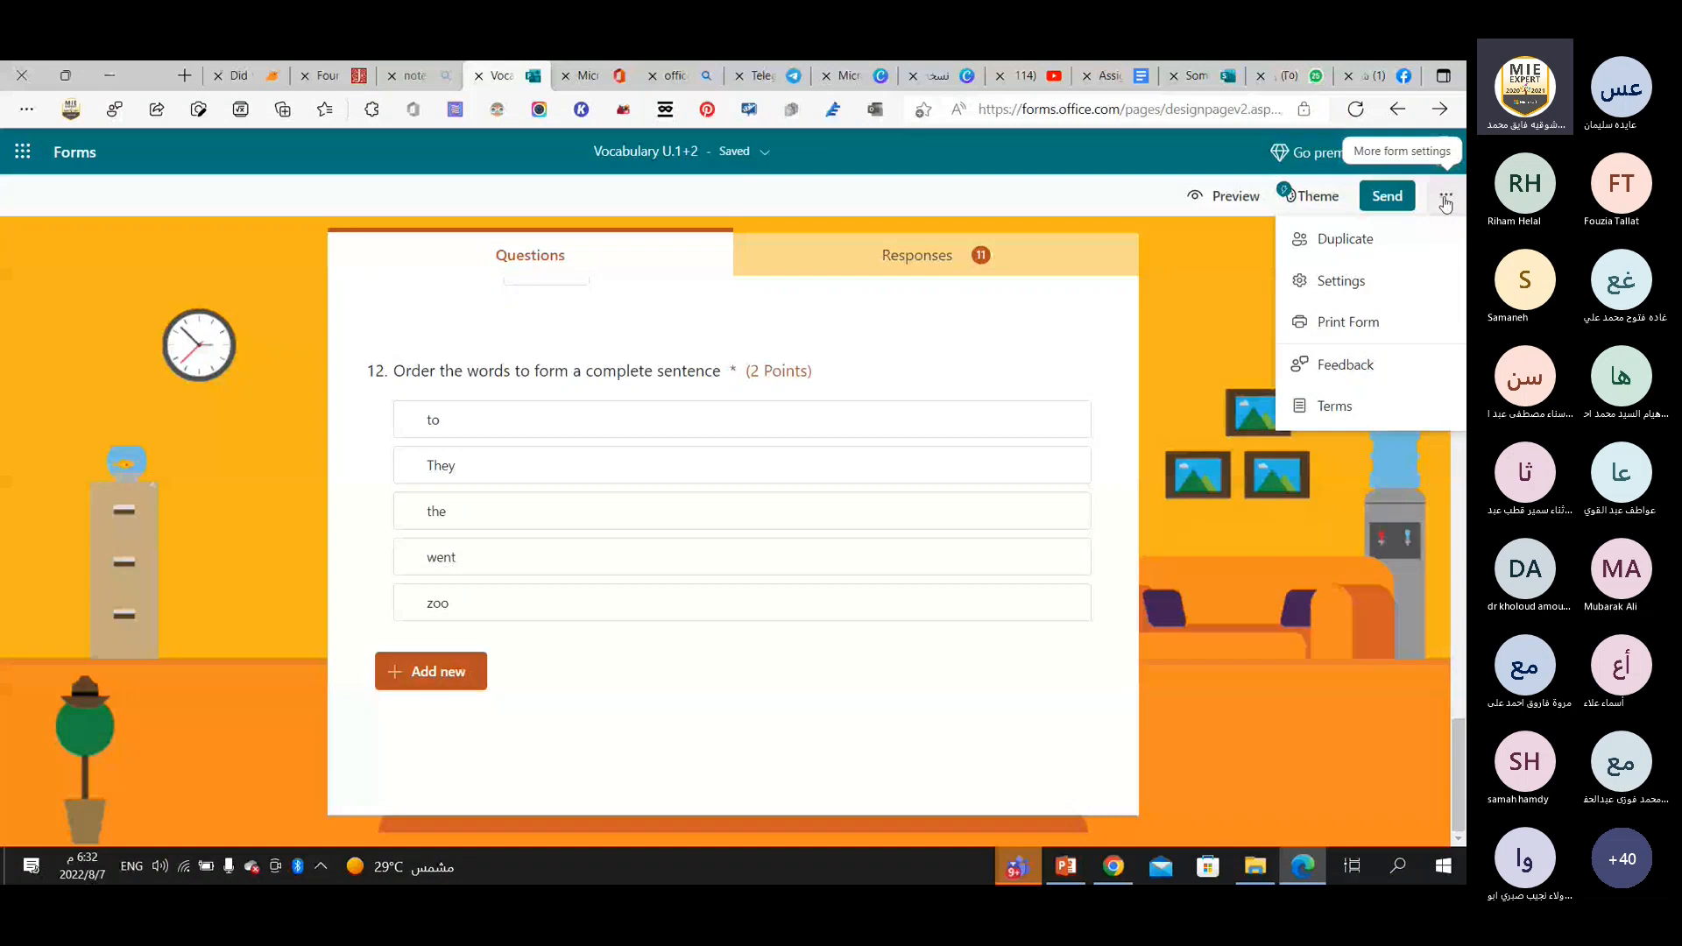
click(1341, 280)
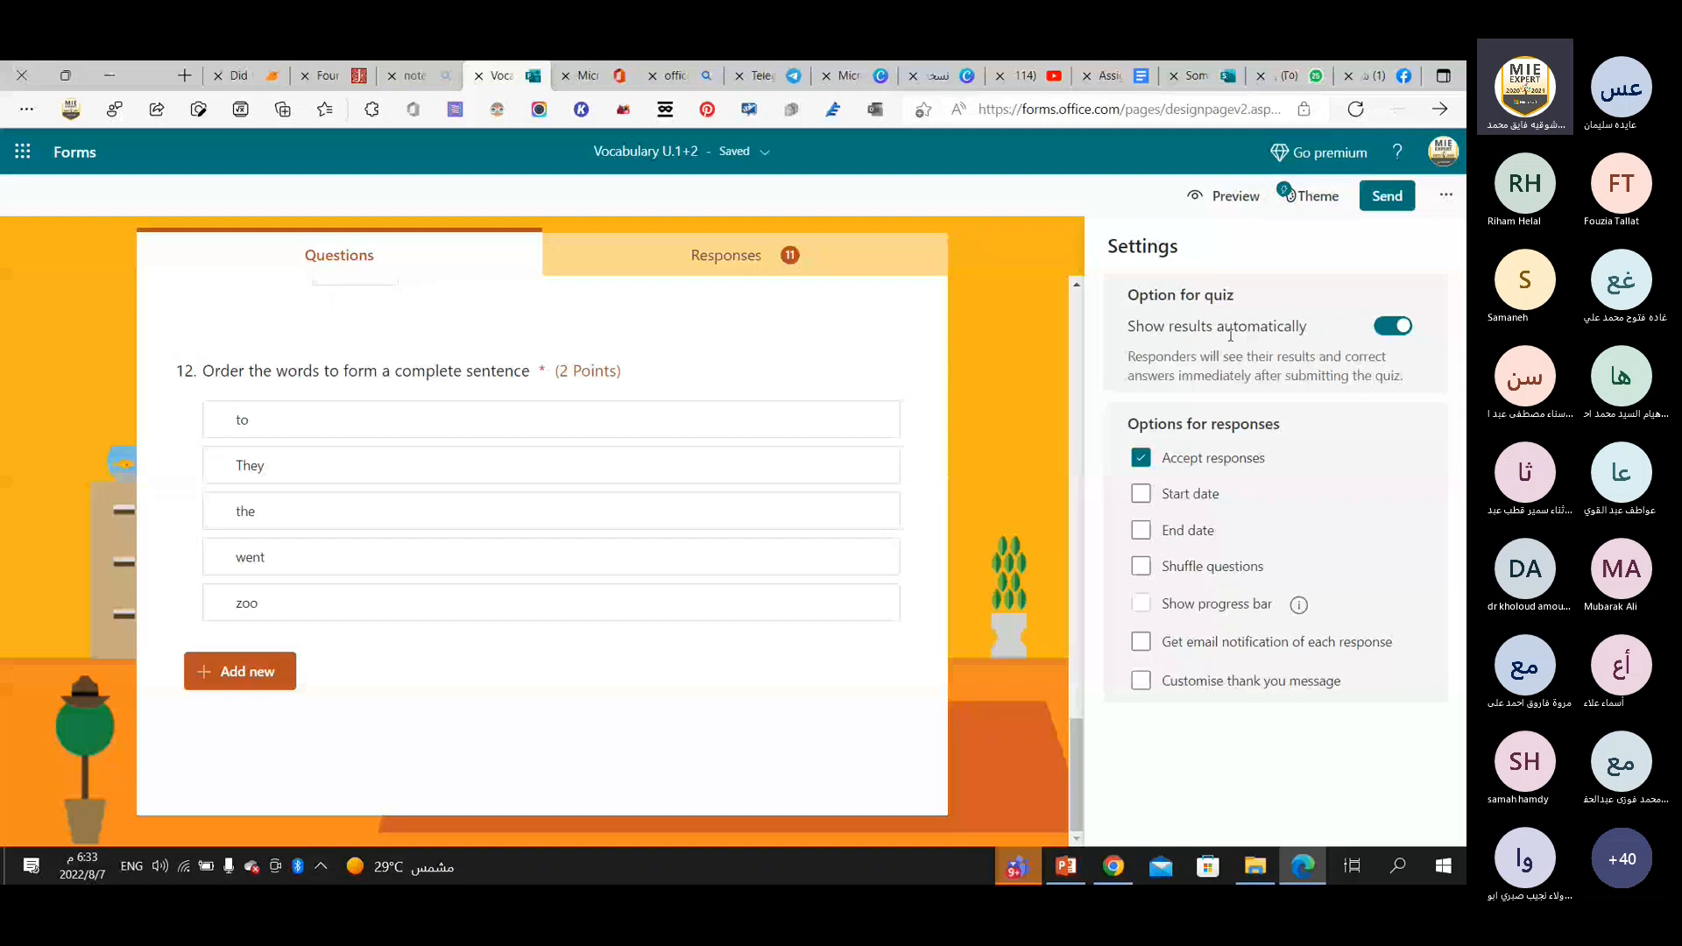
click(1384, 328)
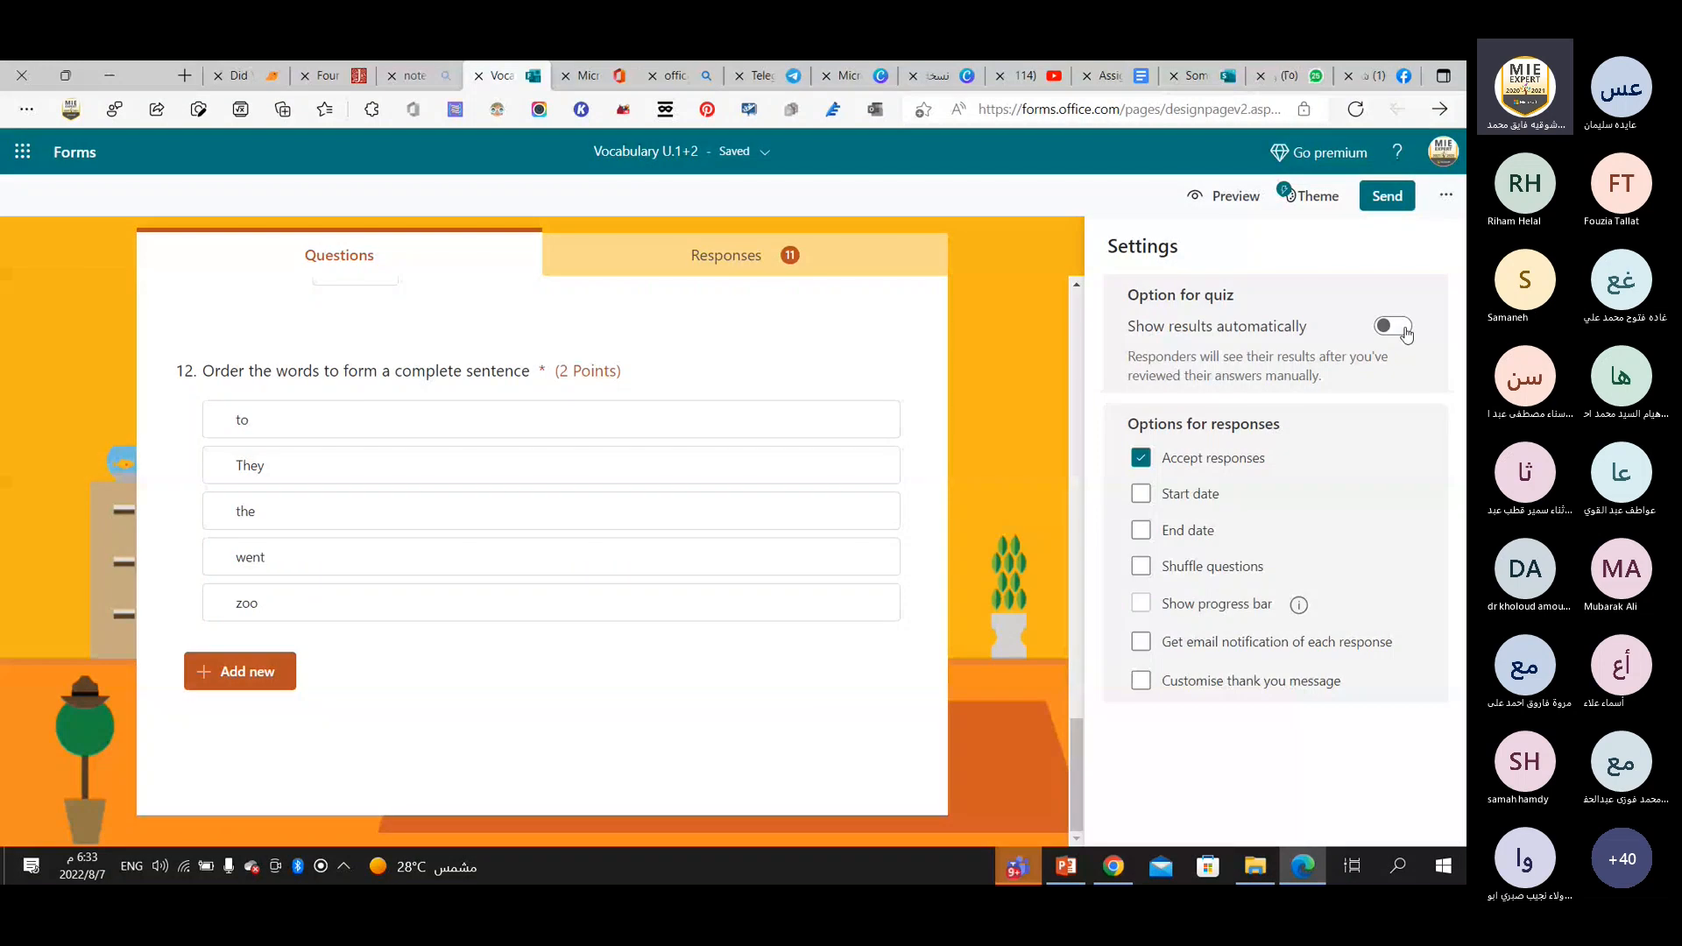
click(1397, 328)
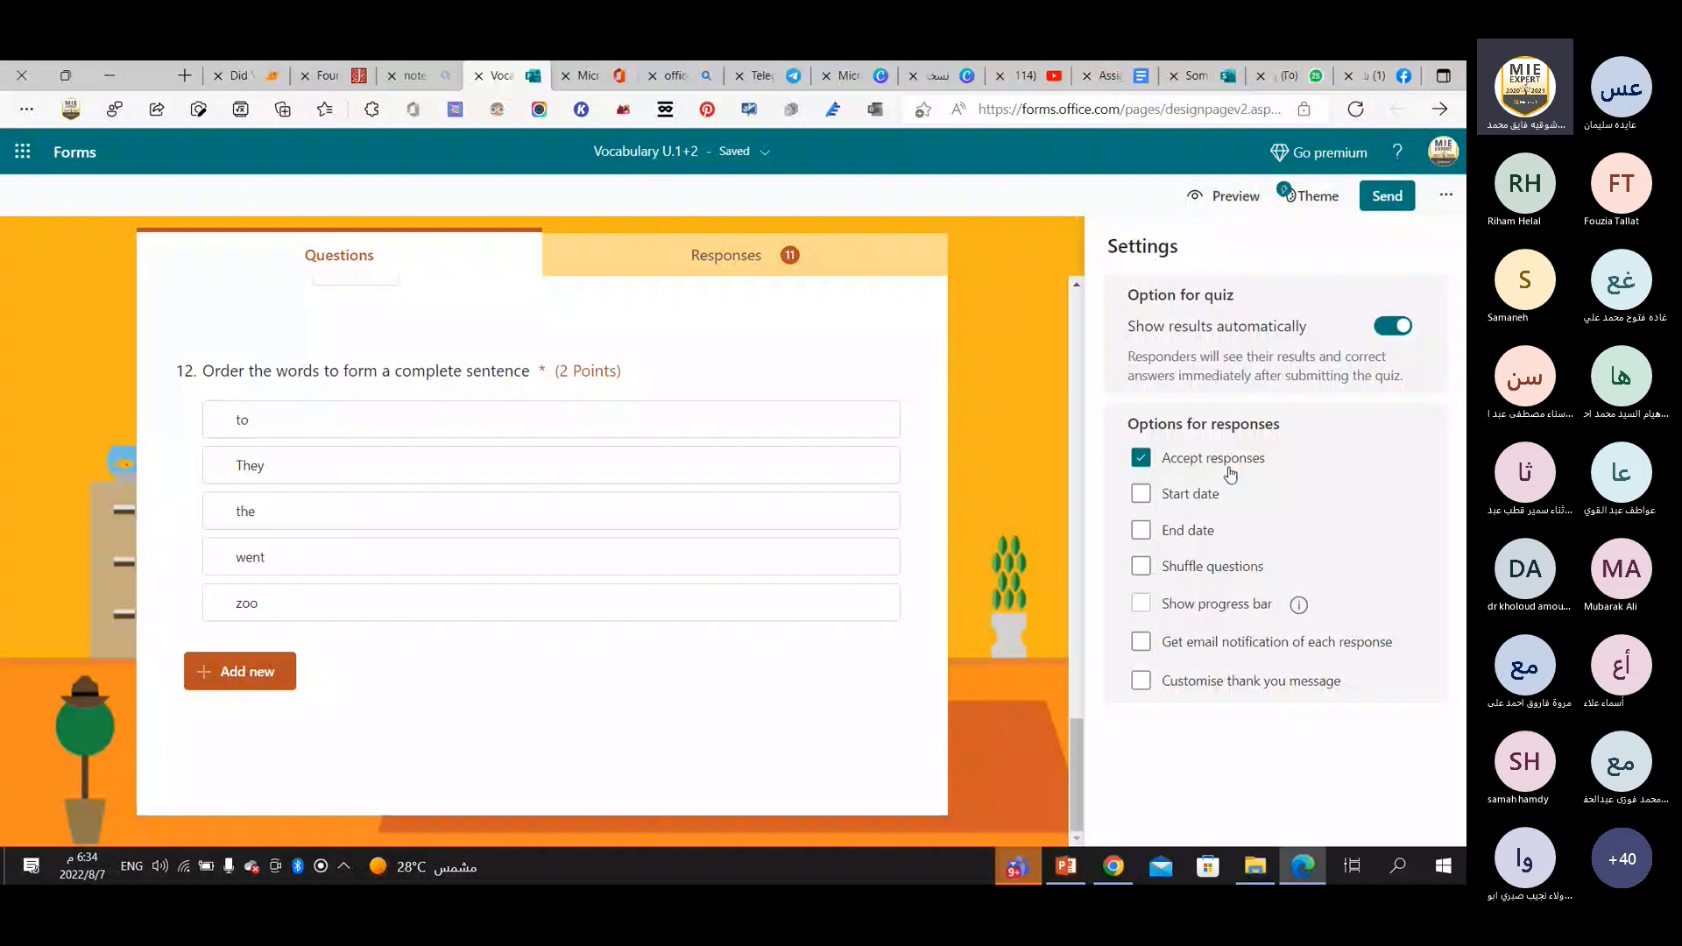
click(1142, 496)
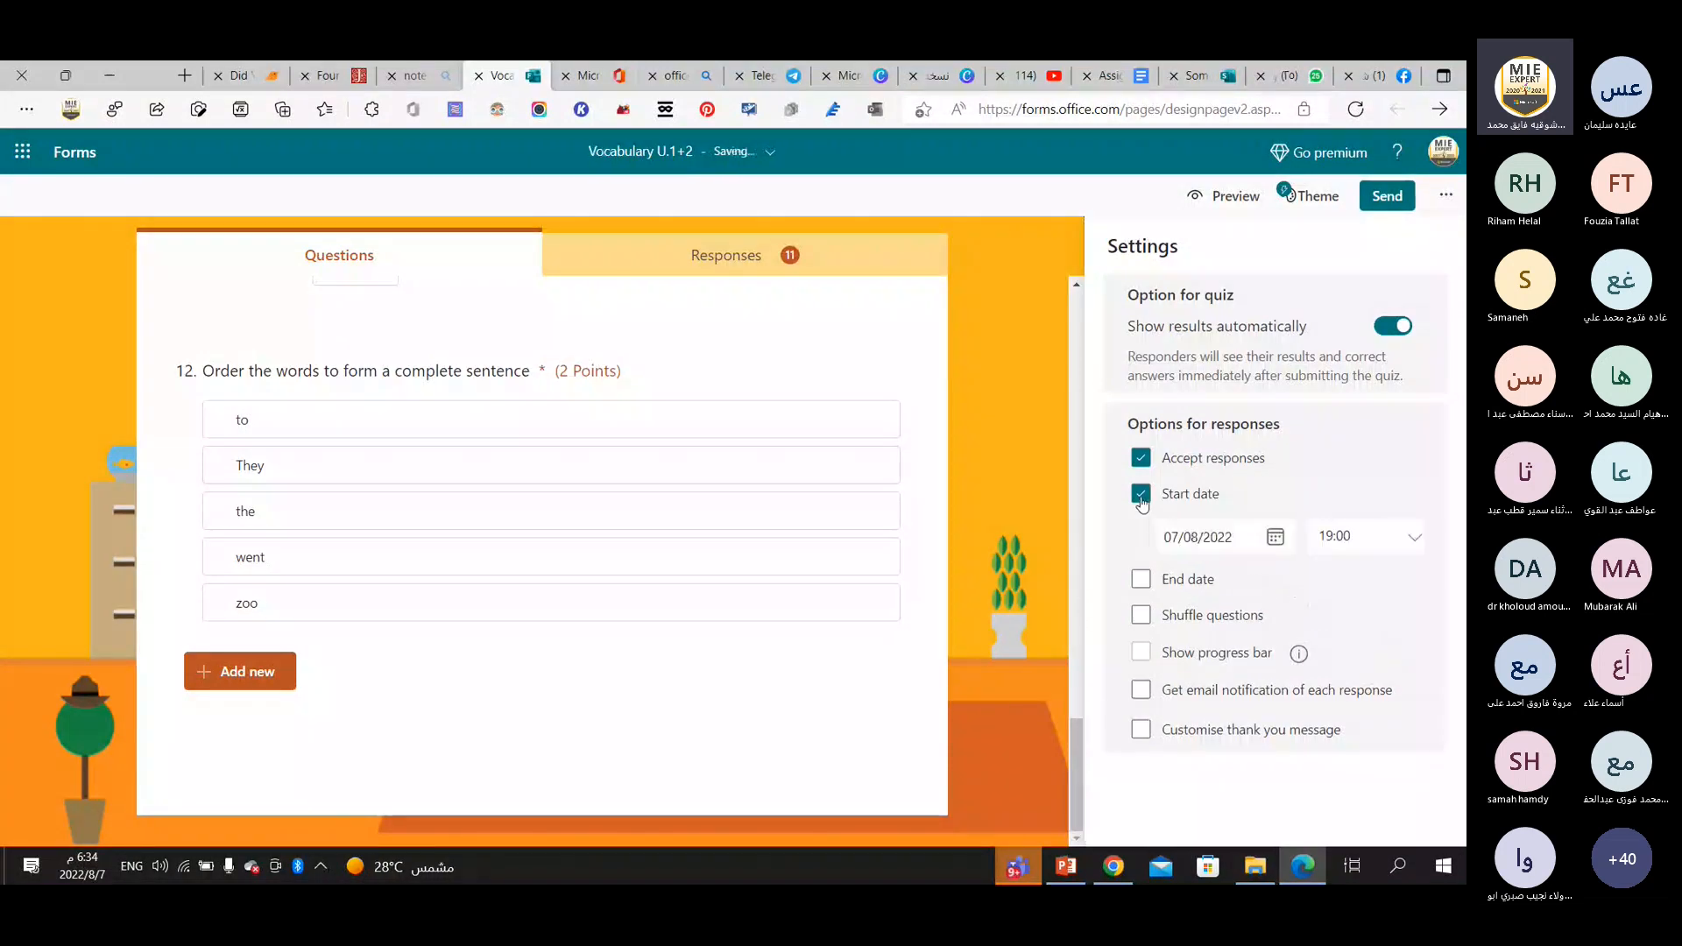
Set the start time for accepting quiz responses to 19:15, keeping the start date at 07/08/2022.
click(1192, 537)
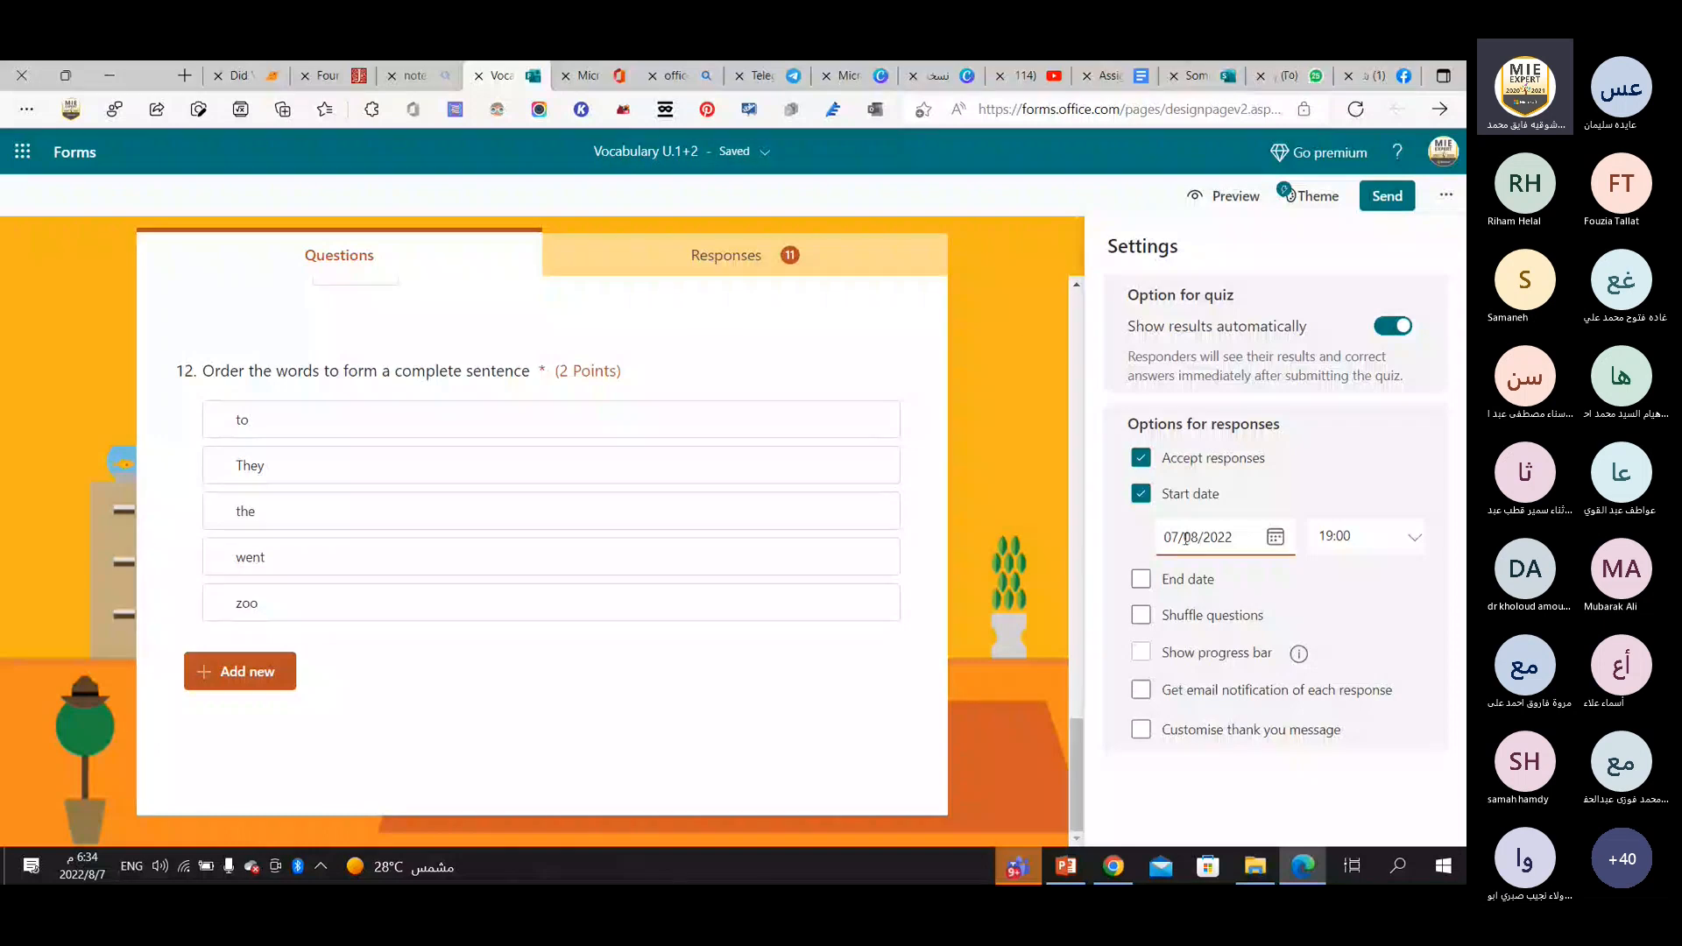
click(1320, 530)
click(1413, 542)
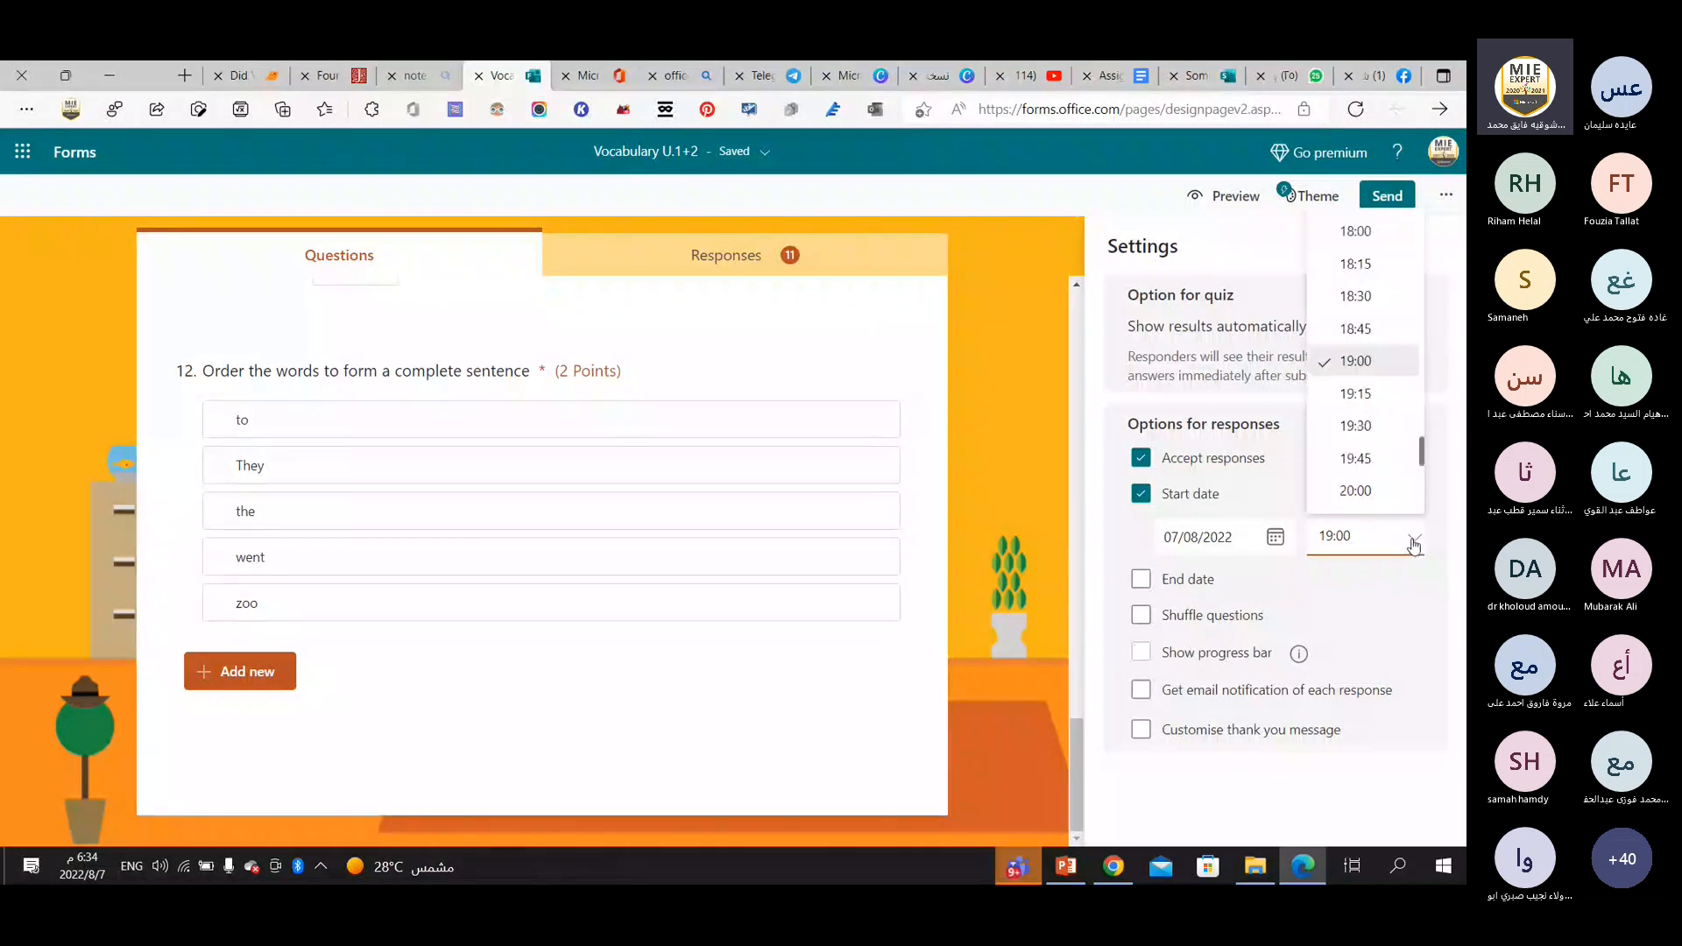
click(1371, 407)
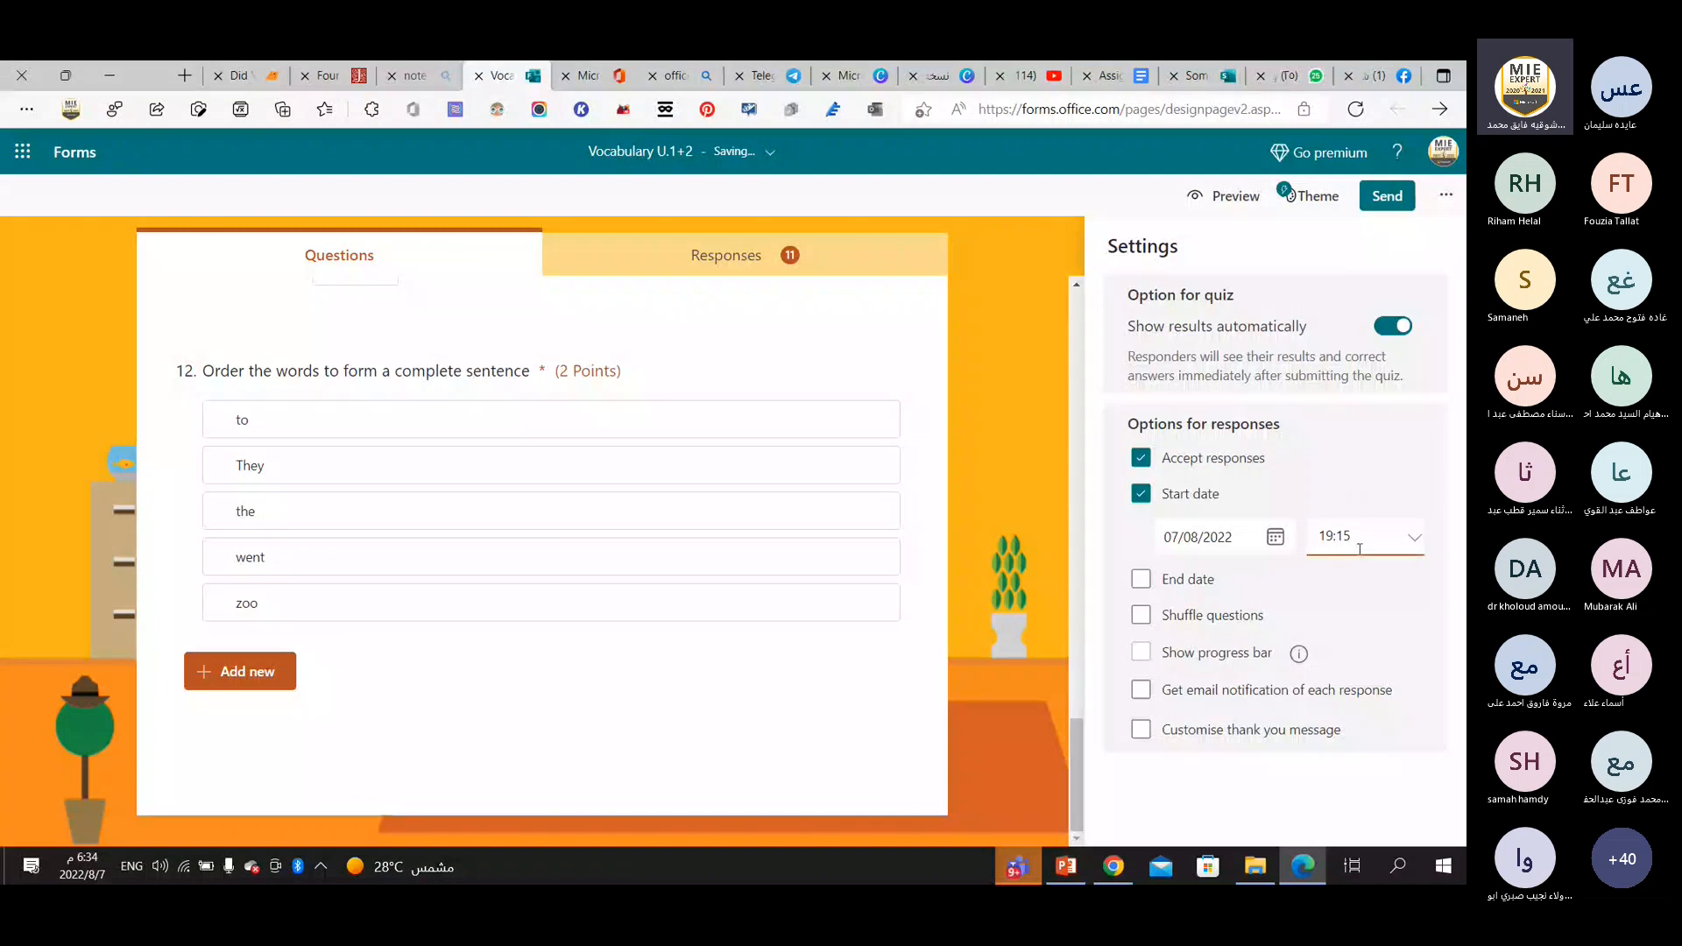
Enable an end date for responses, try an end time of 19:45, and set it to 19:30 on 07/08/2022.
click(1143, 581)
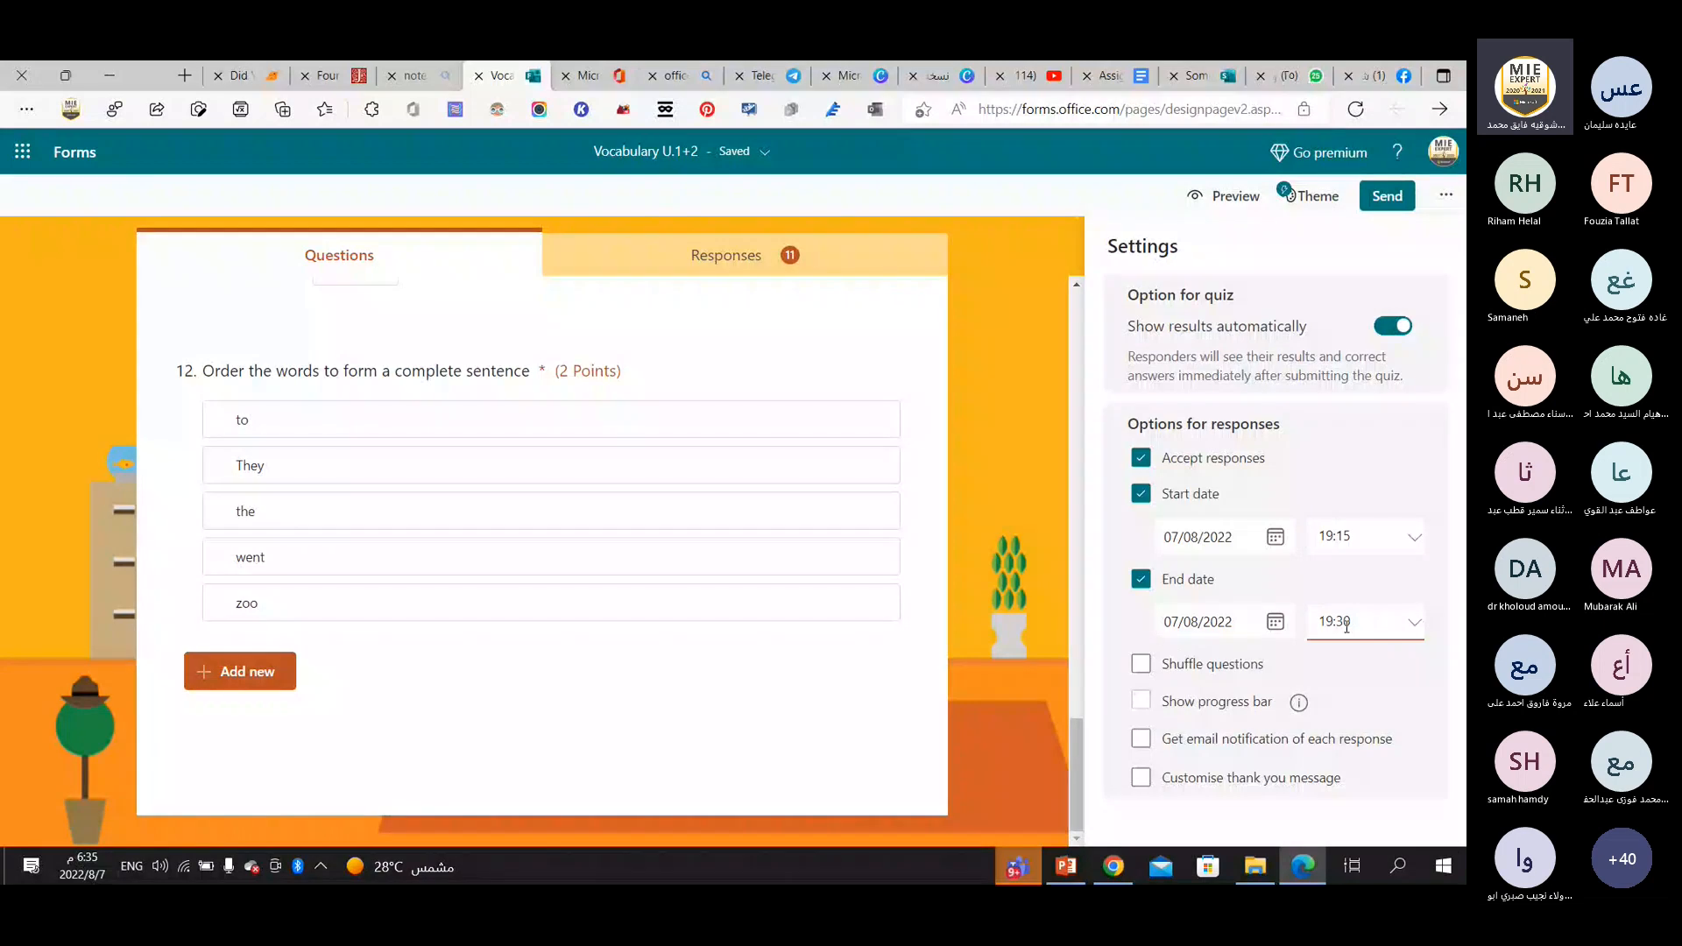
click(1414, 623)
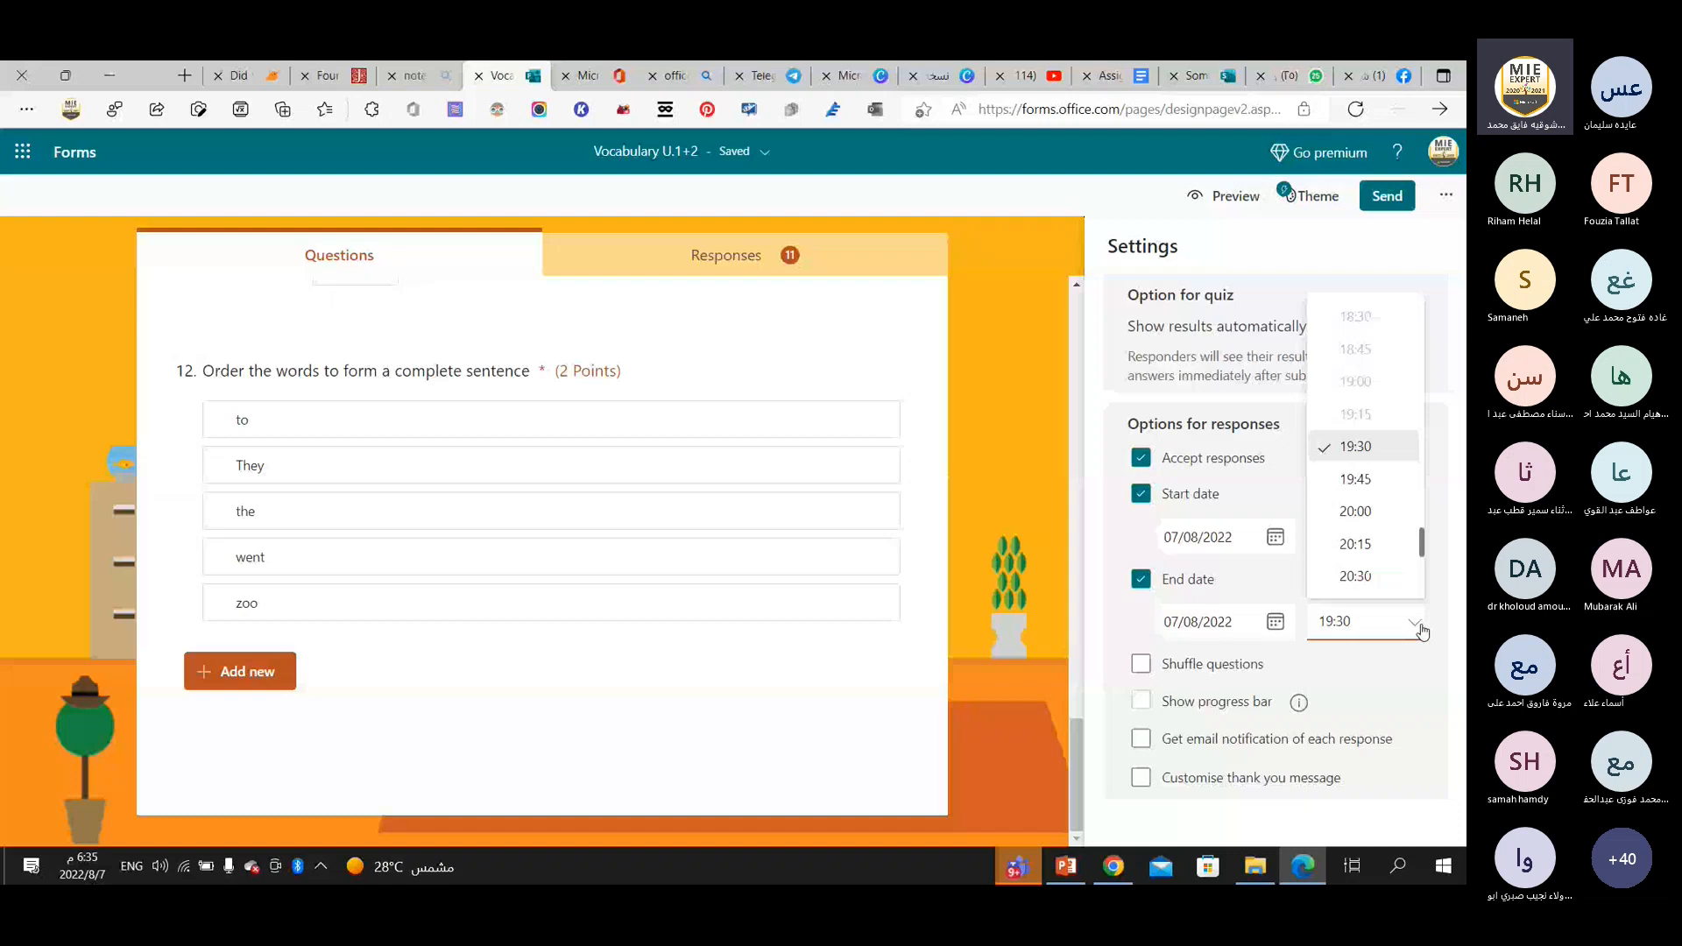
click(1369, 481)
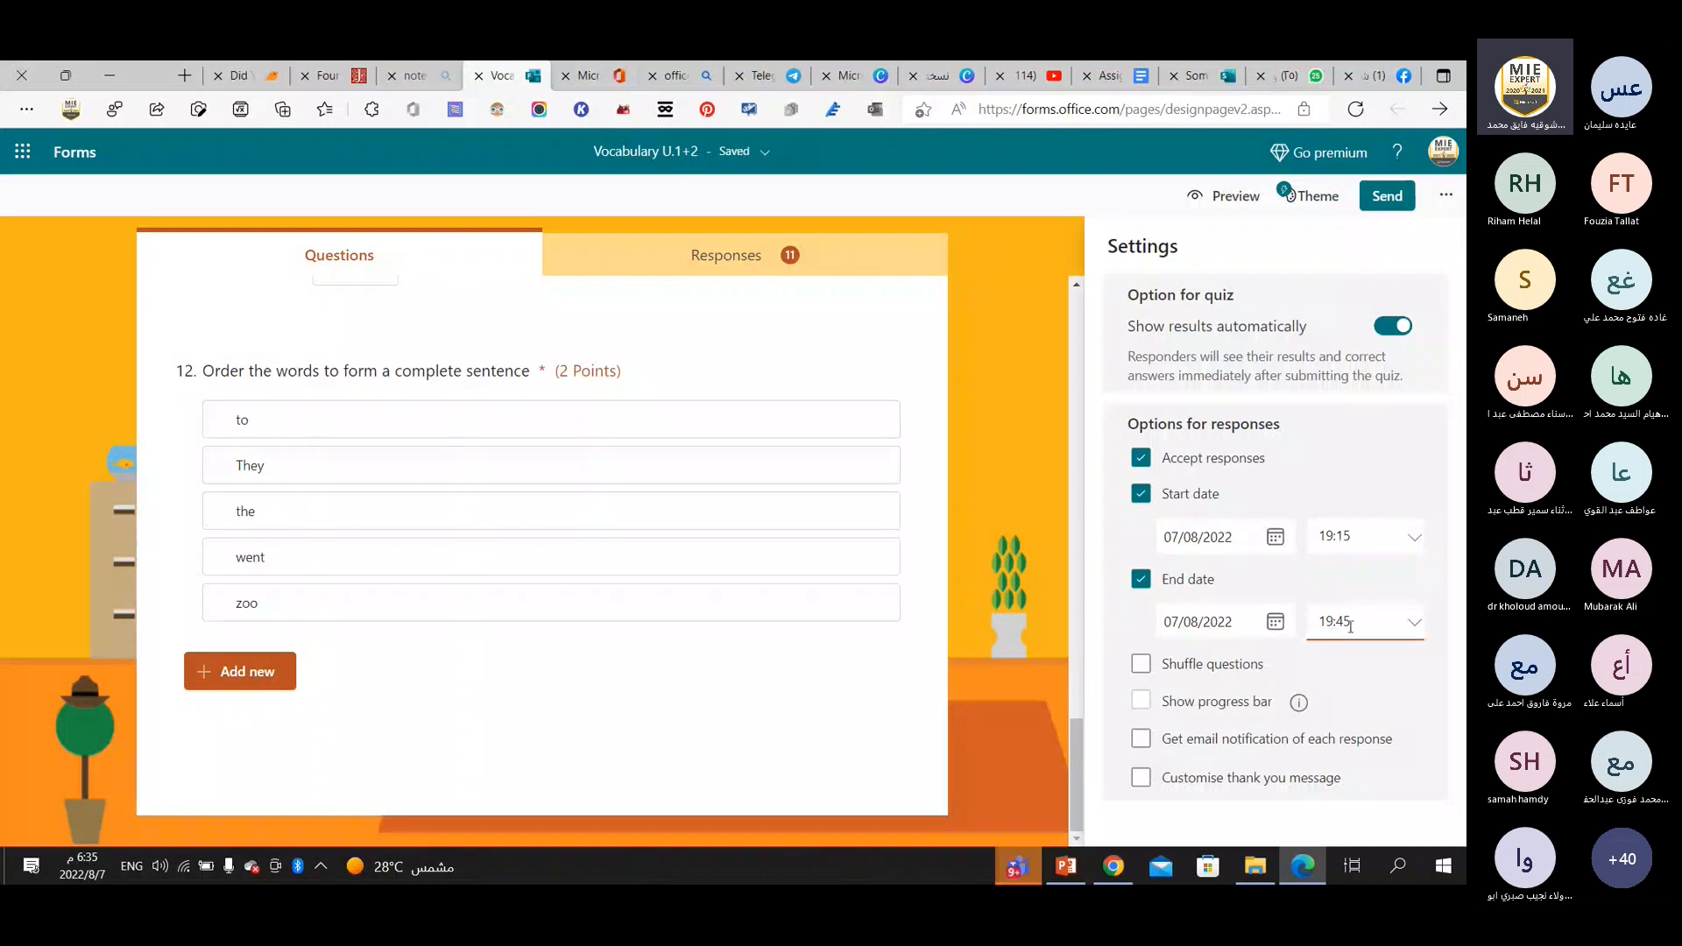
click(1417, 629)
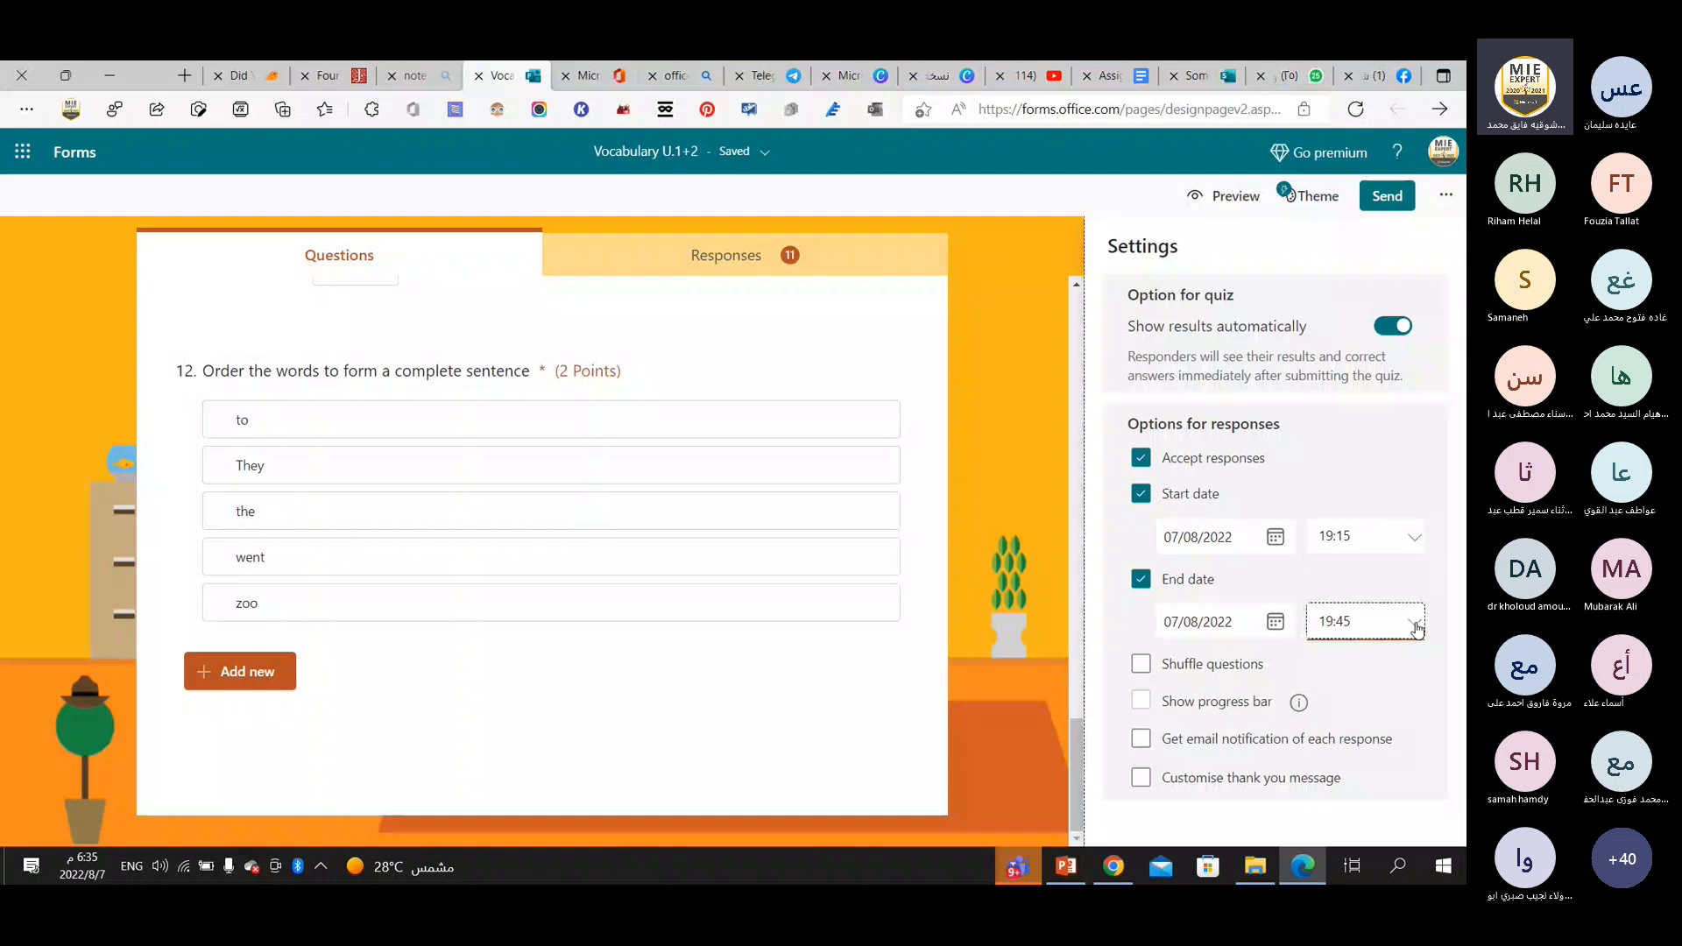
click(1338, 626)
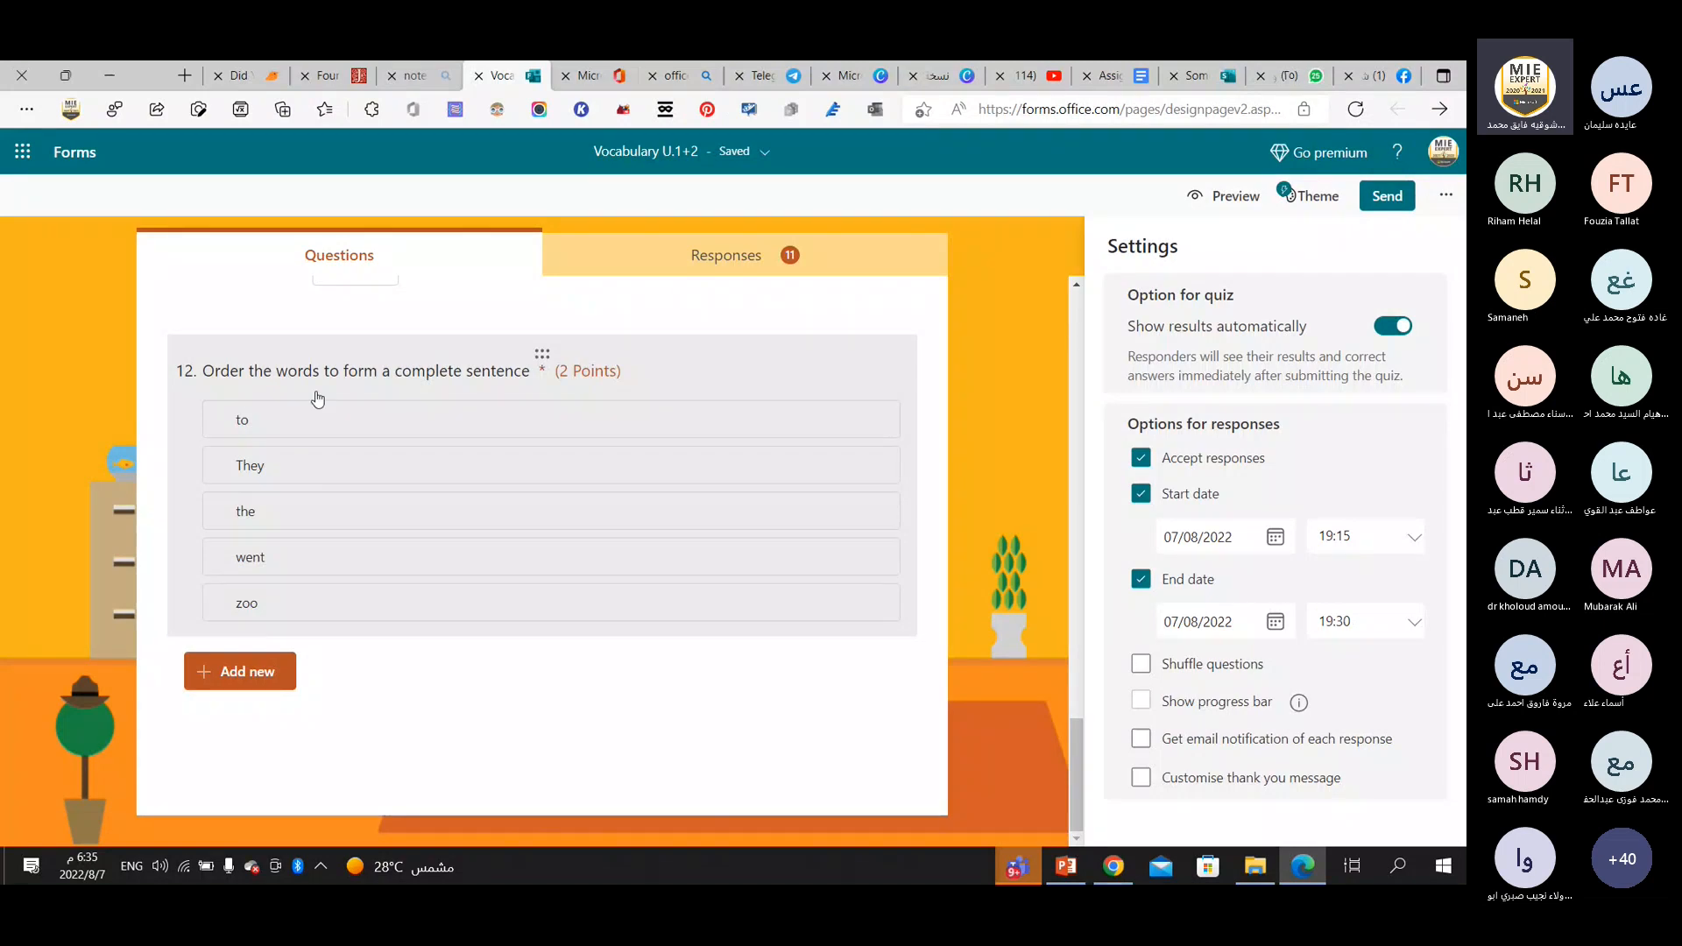
Look back through the quiz questions and switch to the Teams meeting to read the participants' chat replies.
scroll(317, 399, up, 6)
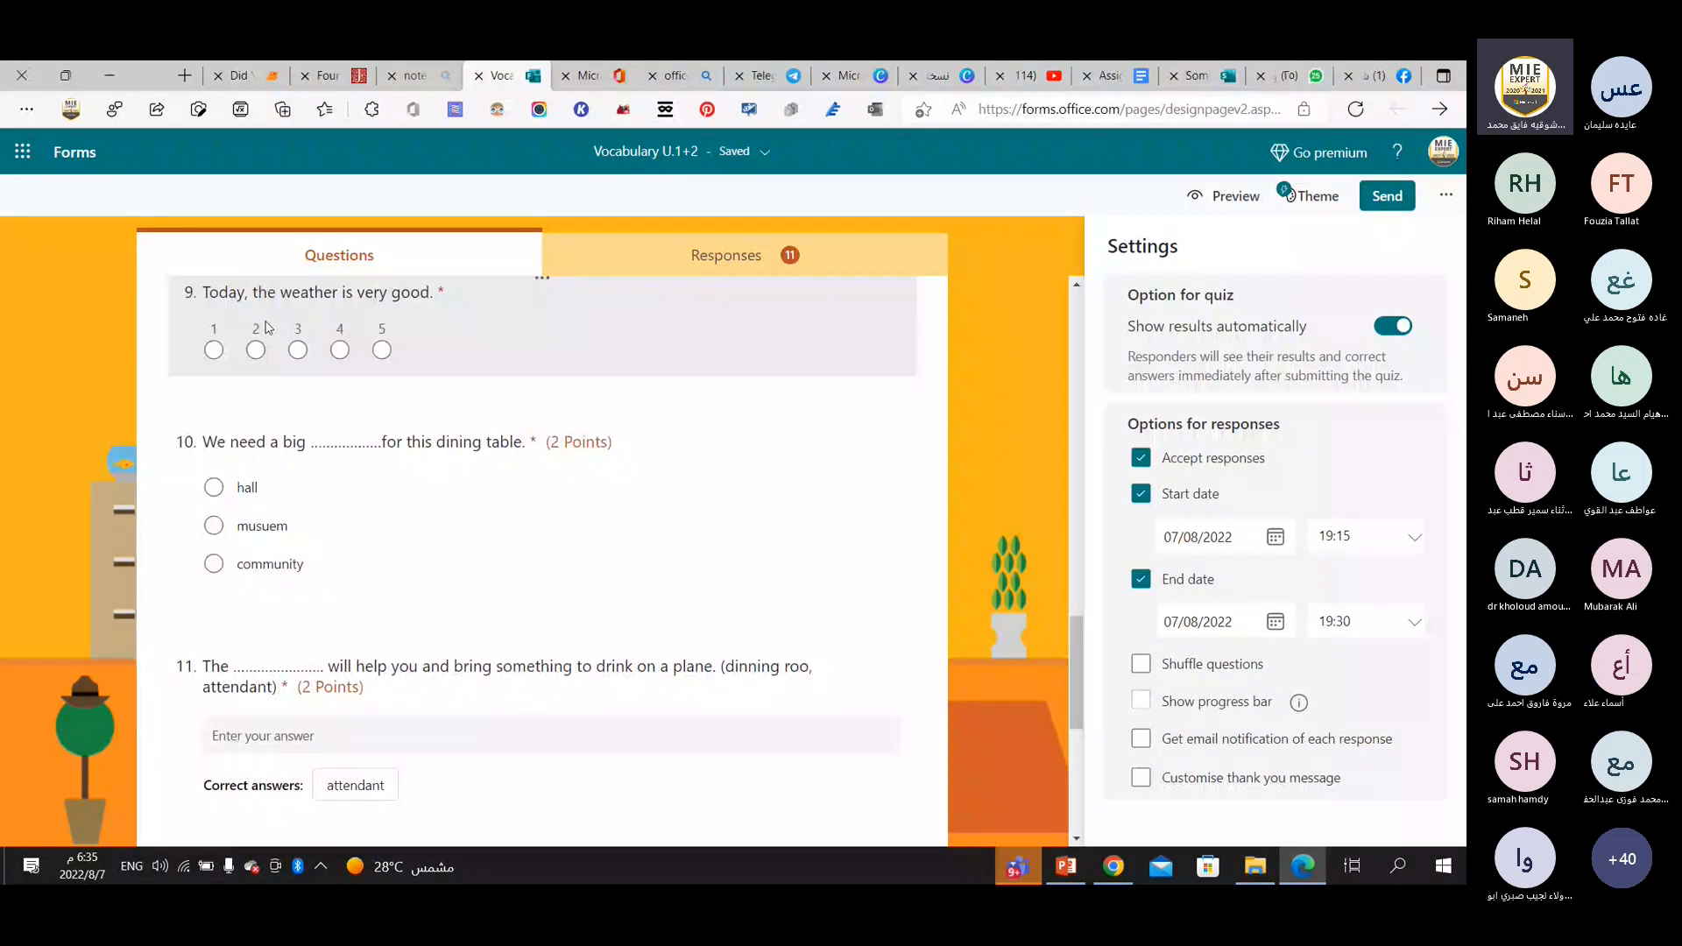
scroll(383, 456, up, 10)
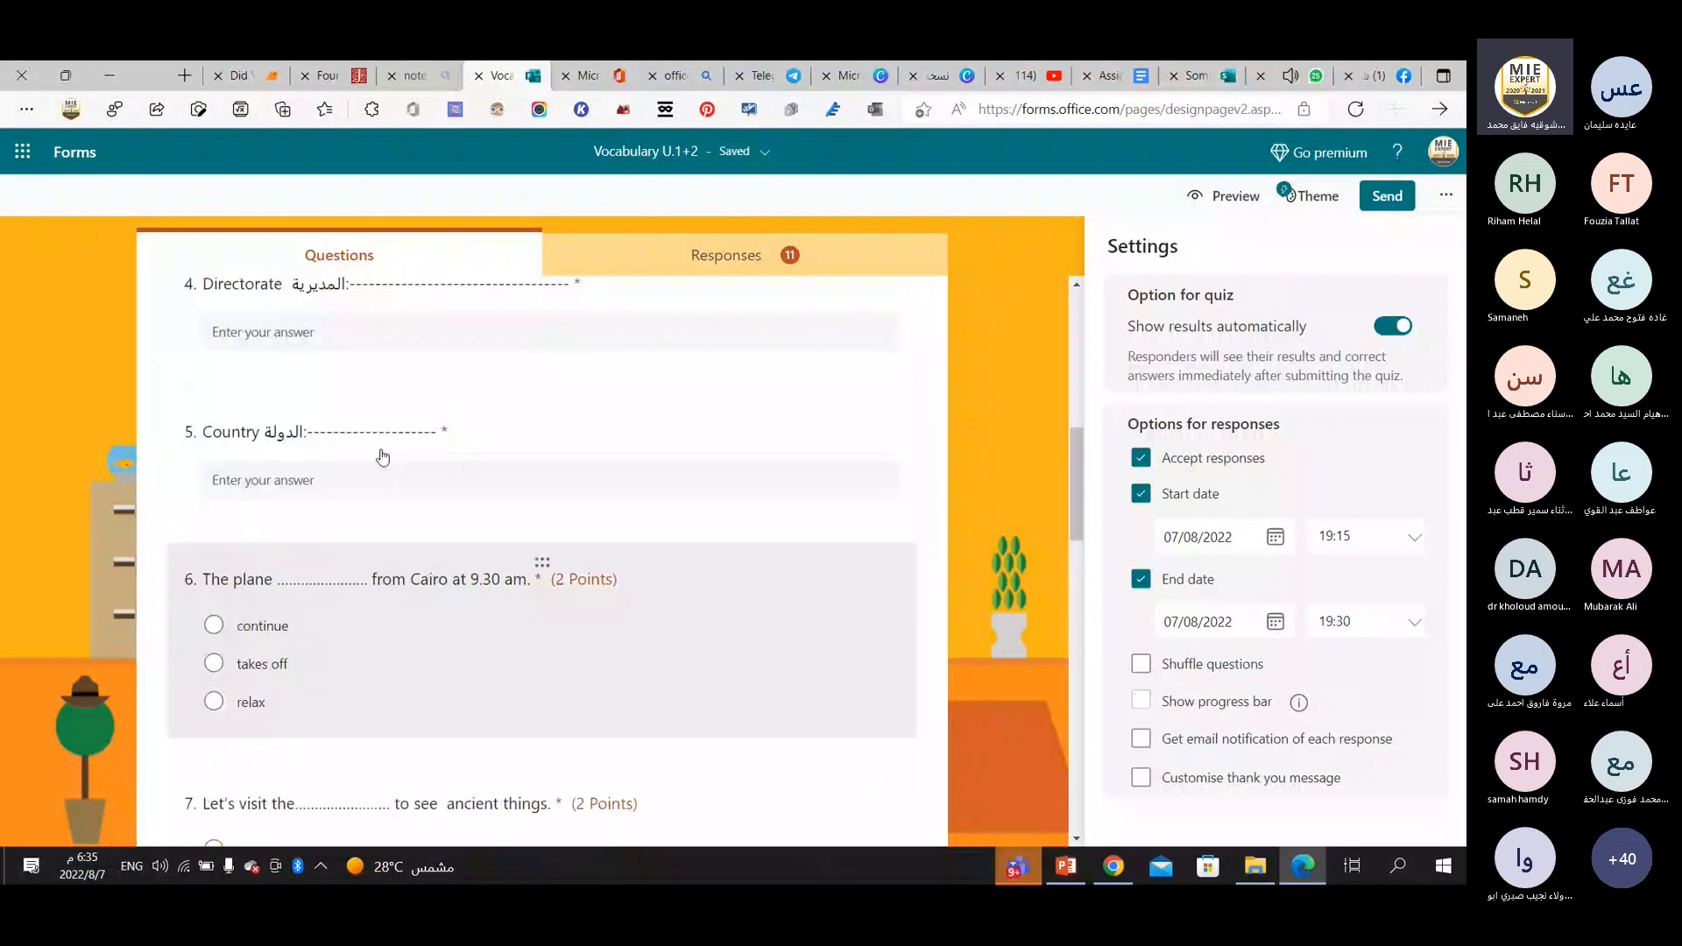
scroll(678, 564, down, 2)
scroll(677, 564, down, 3)
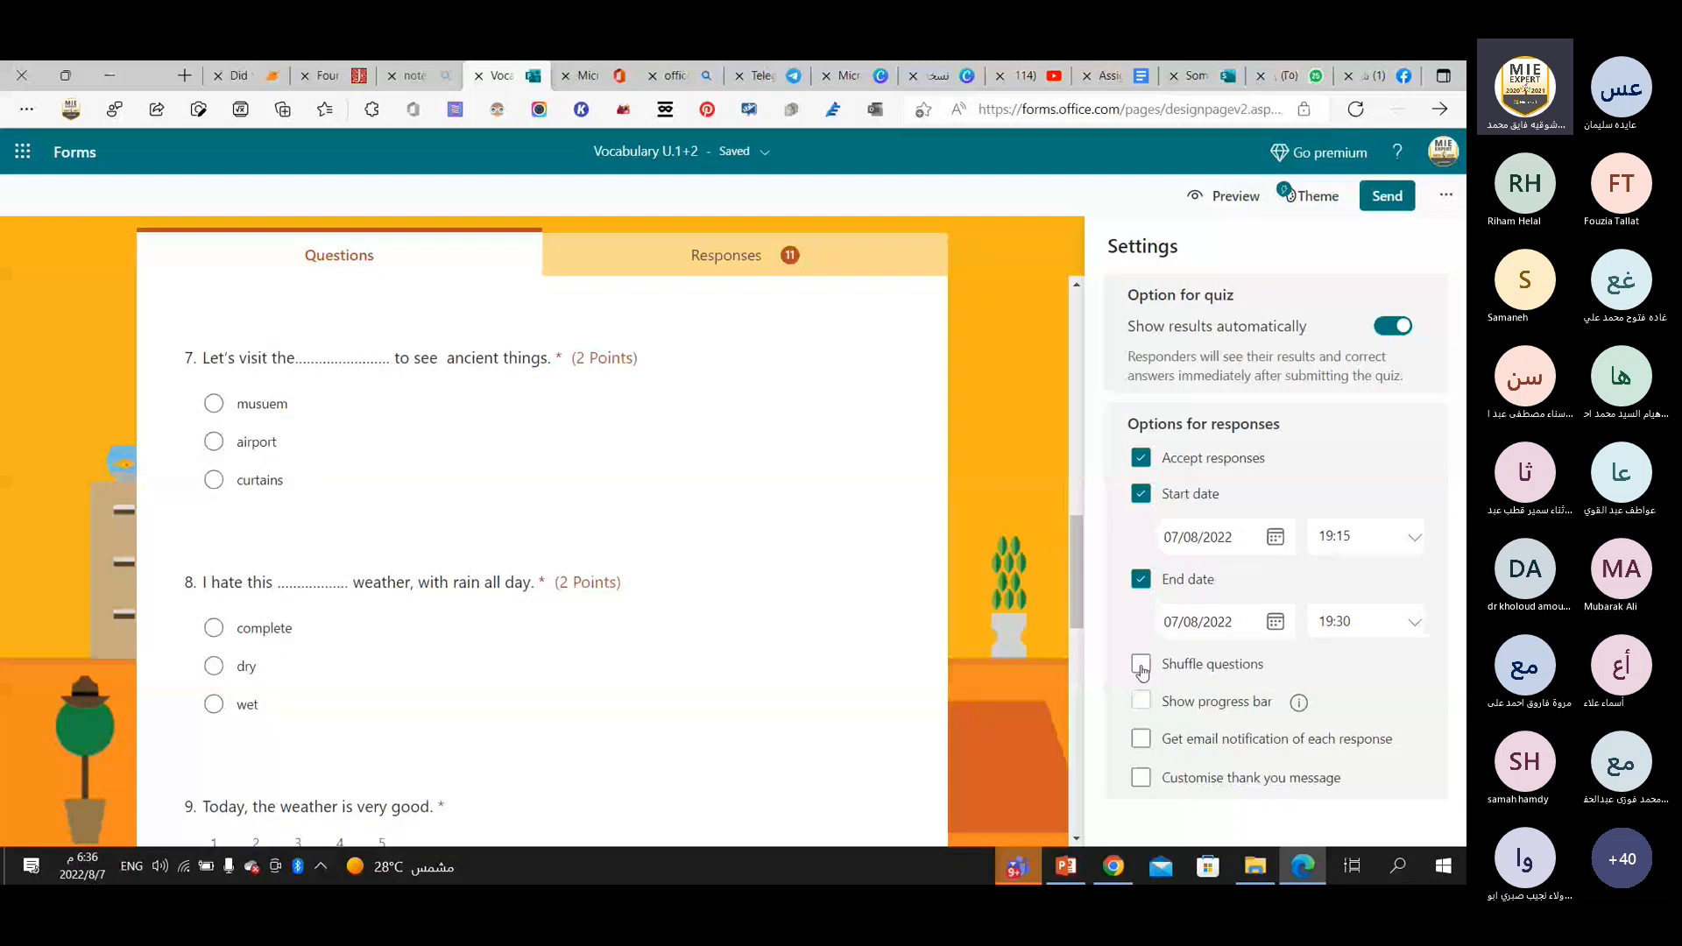
click(1016, 867)
click(926, 778)
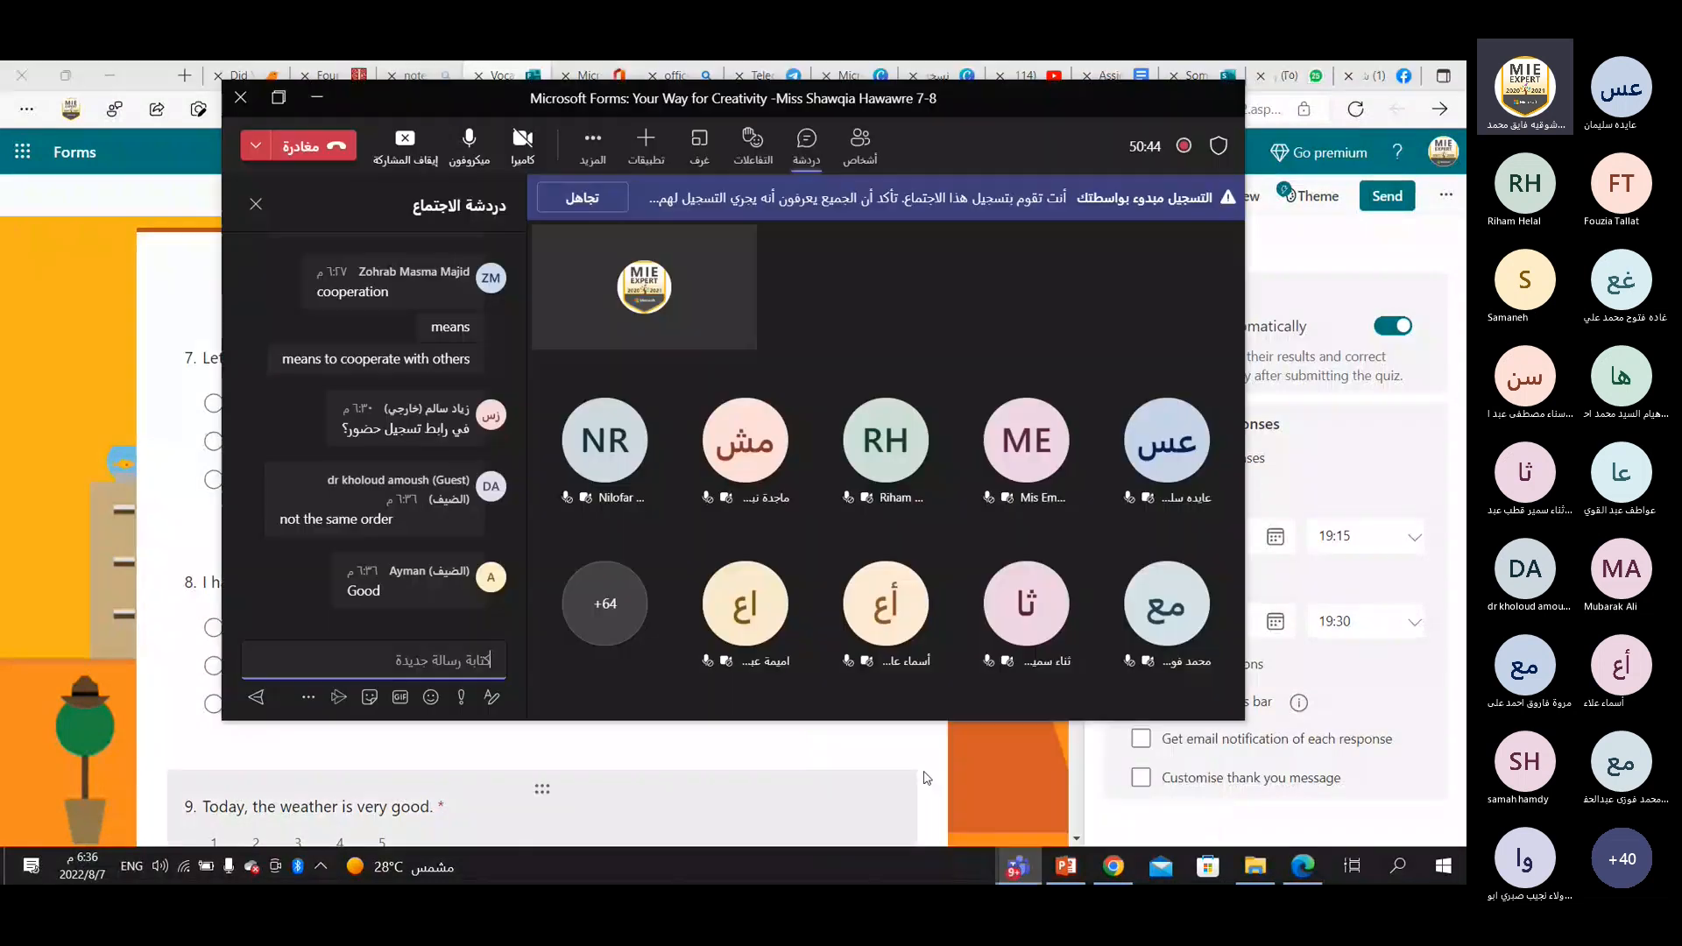
click(279, 98)
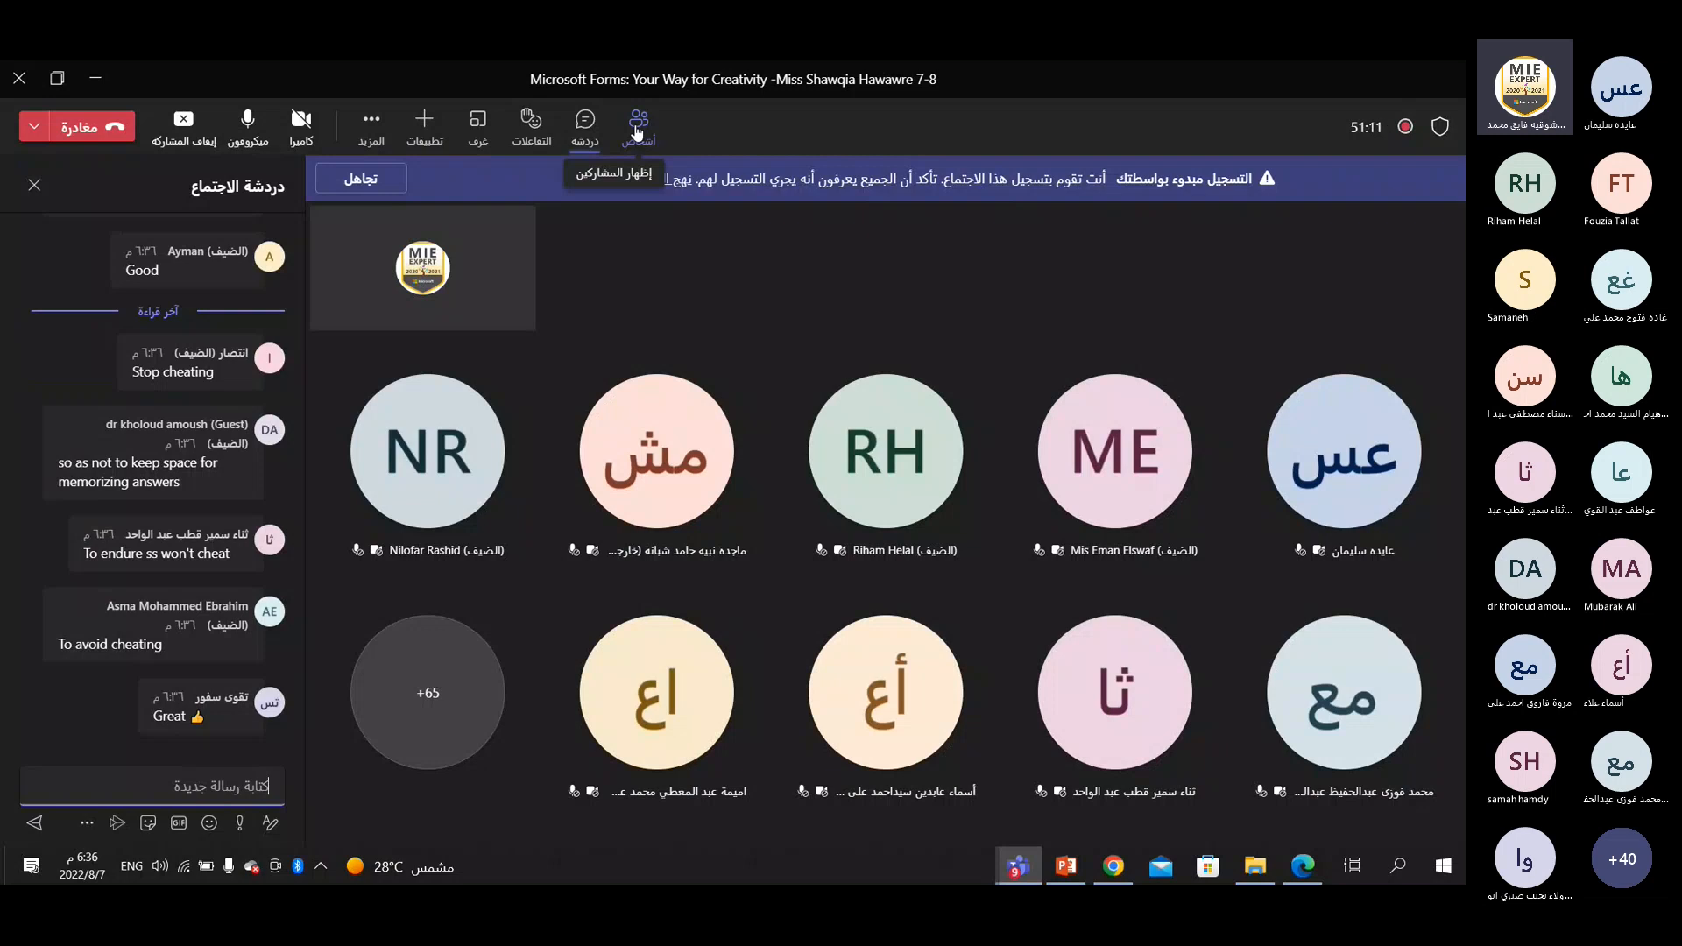
click(637, 131)
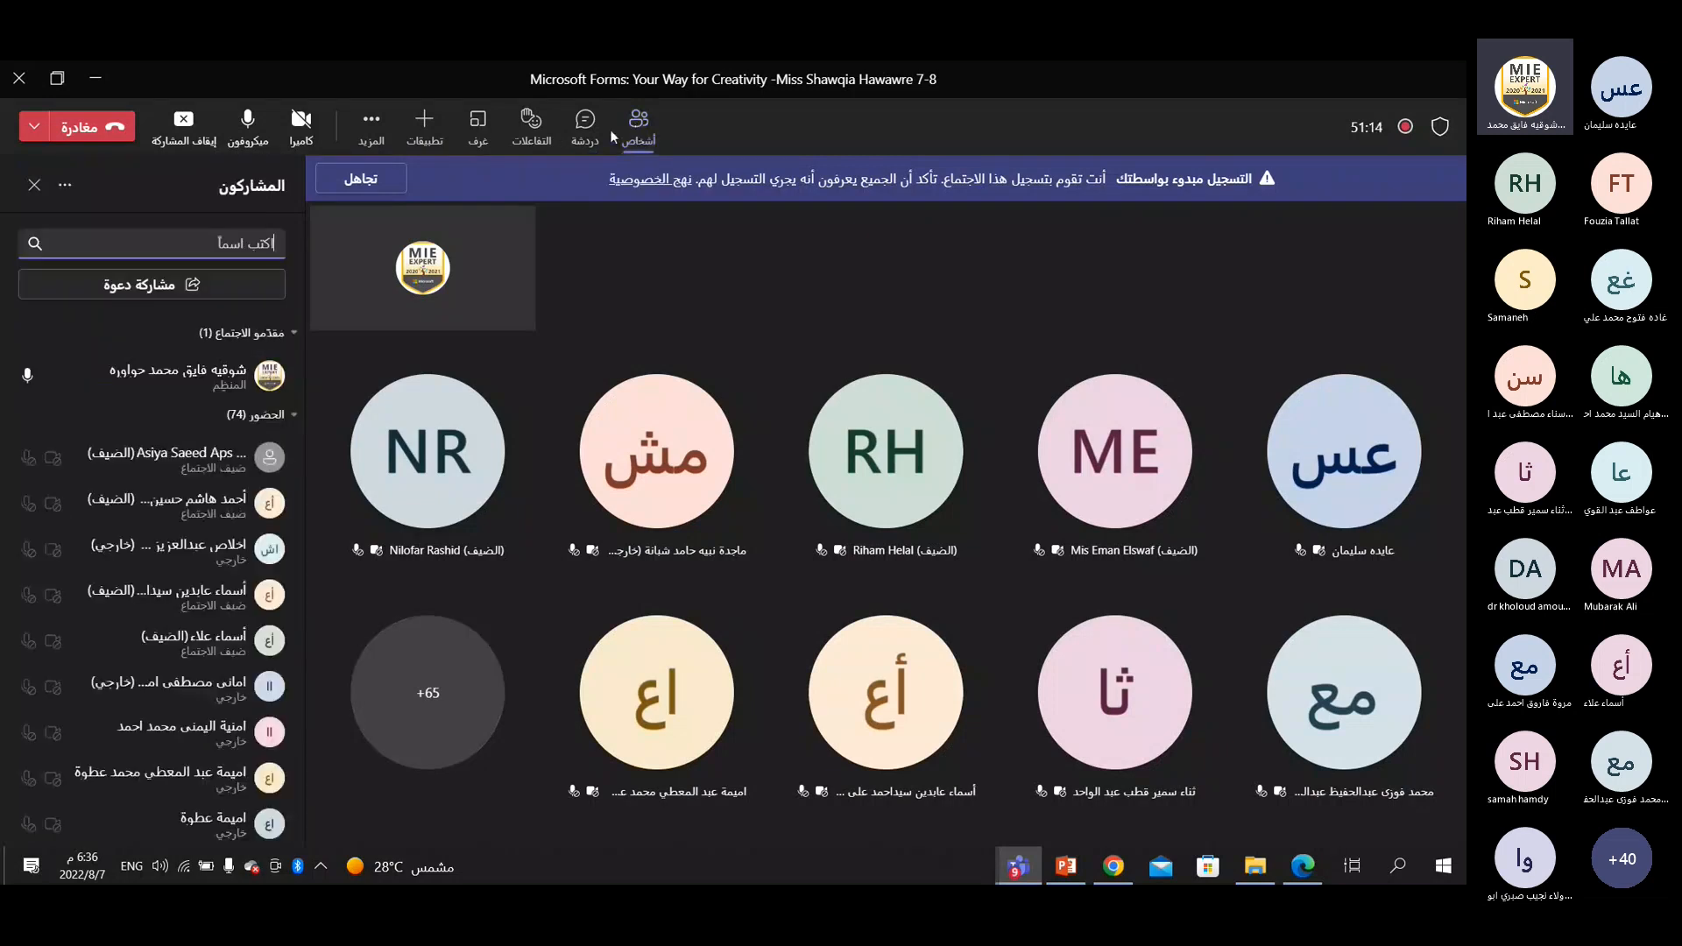
click(585, 122)
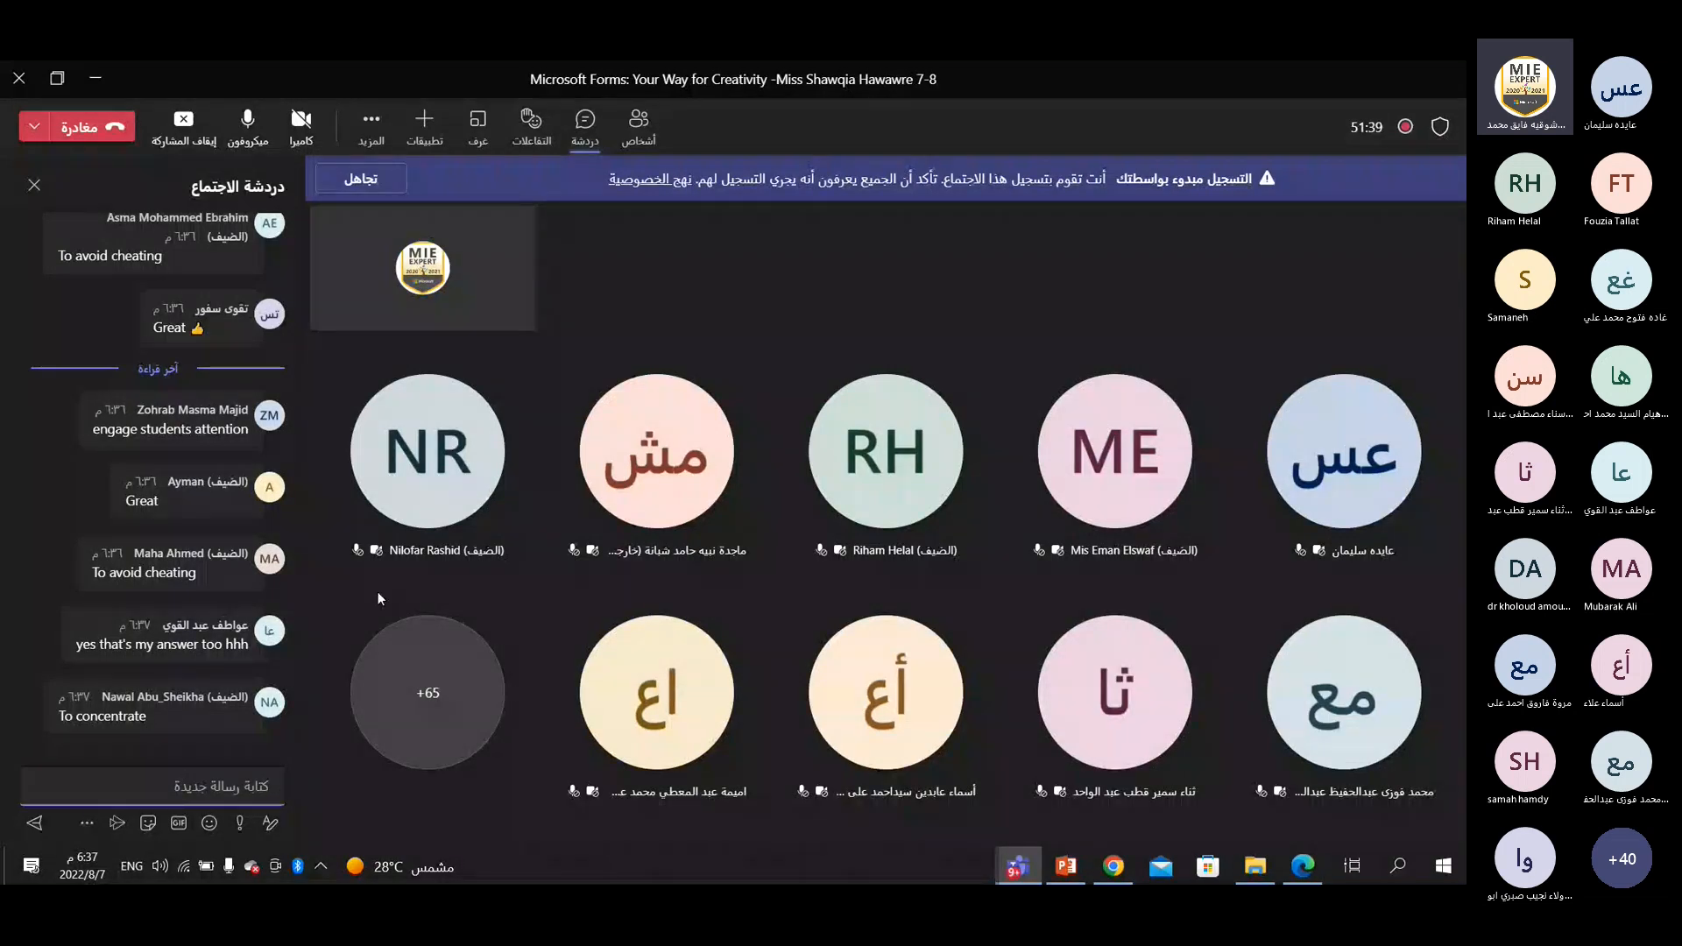
Return to the quiz in Edge and turn on question shuffling for all questions.
click(1312, 867)
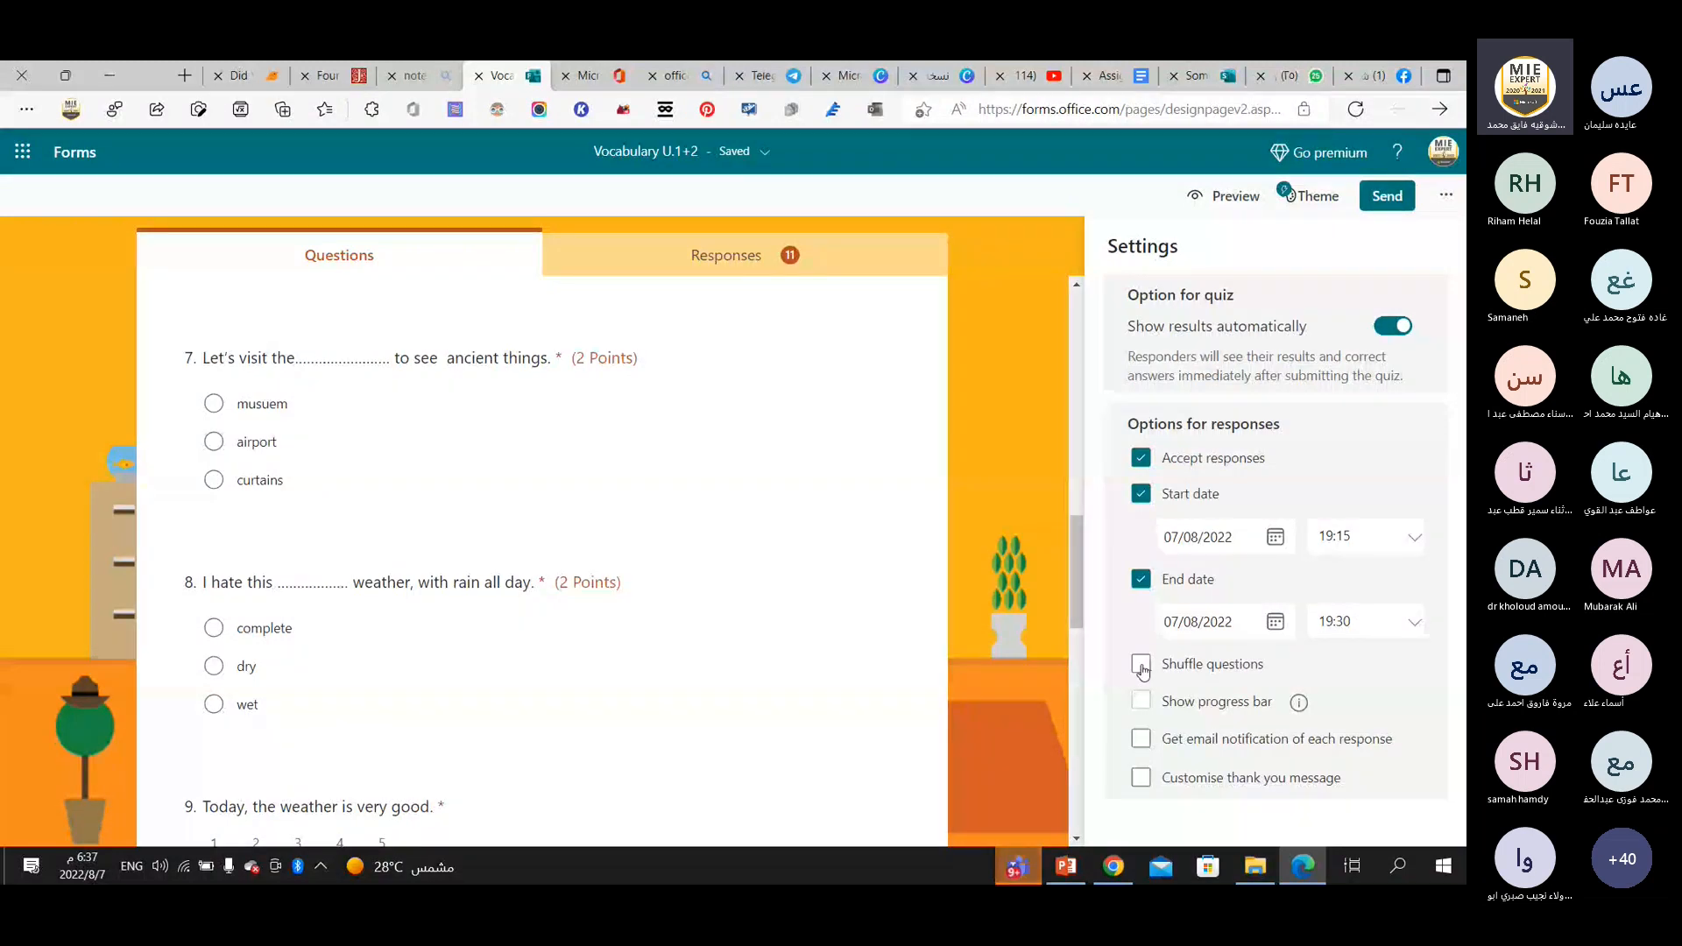
click(1142, 671)
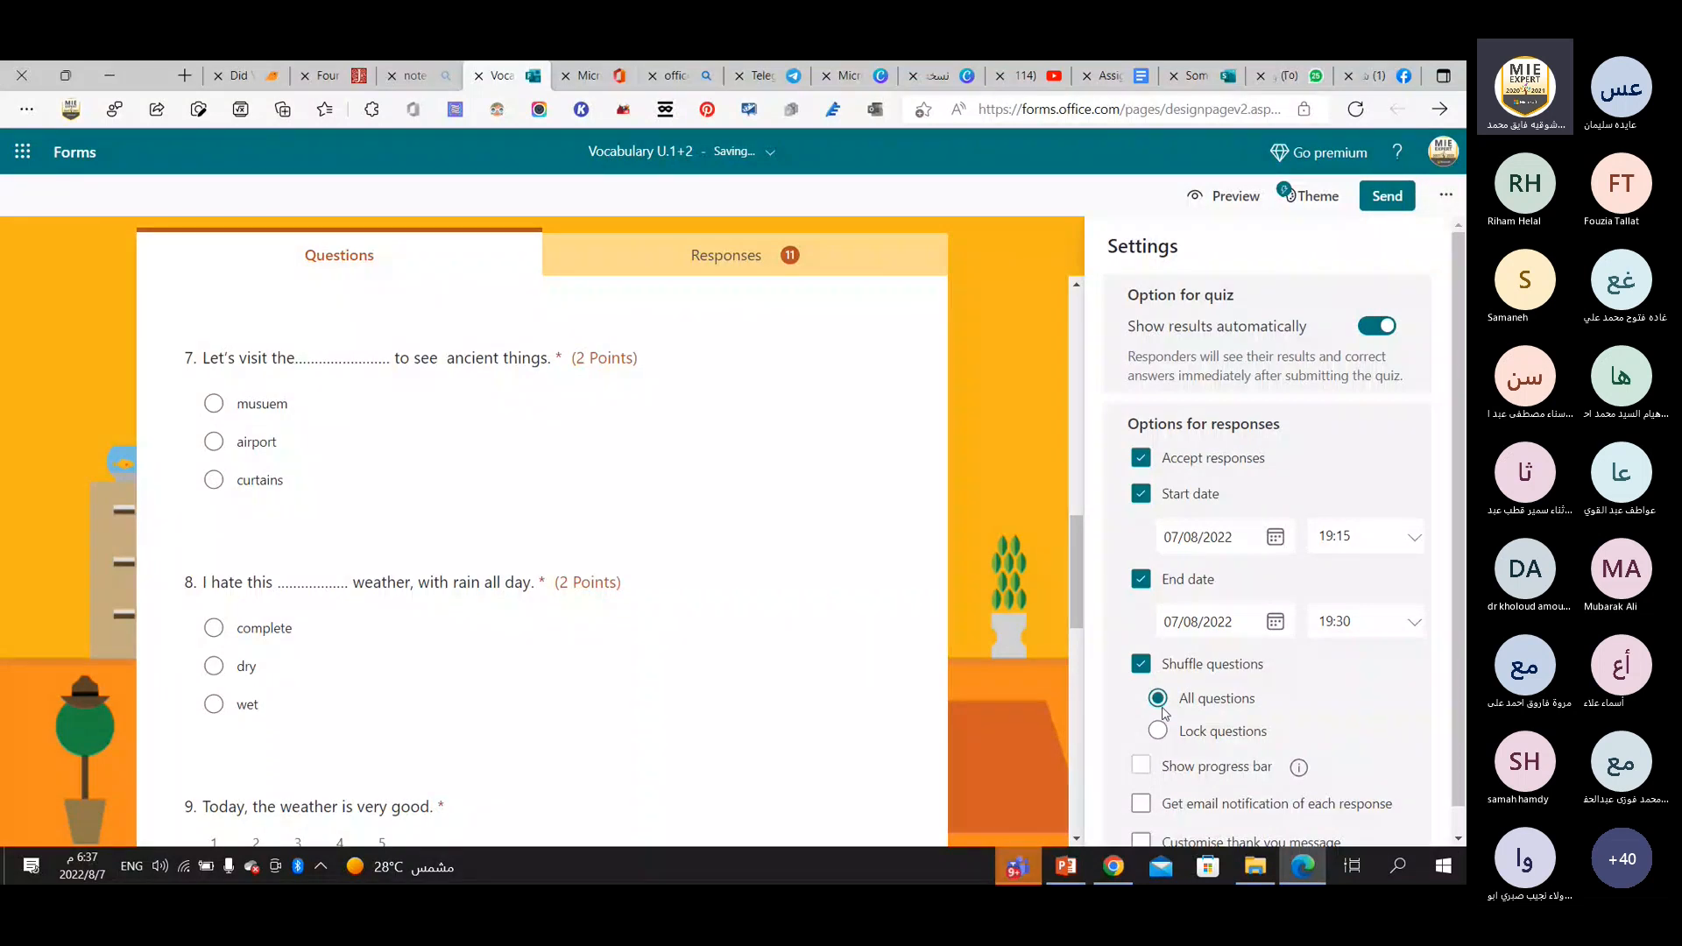
click(1142, 671)
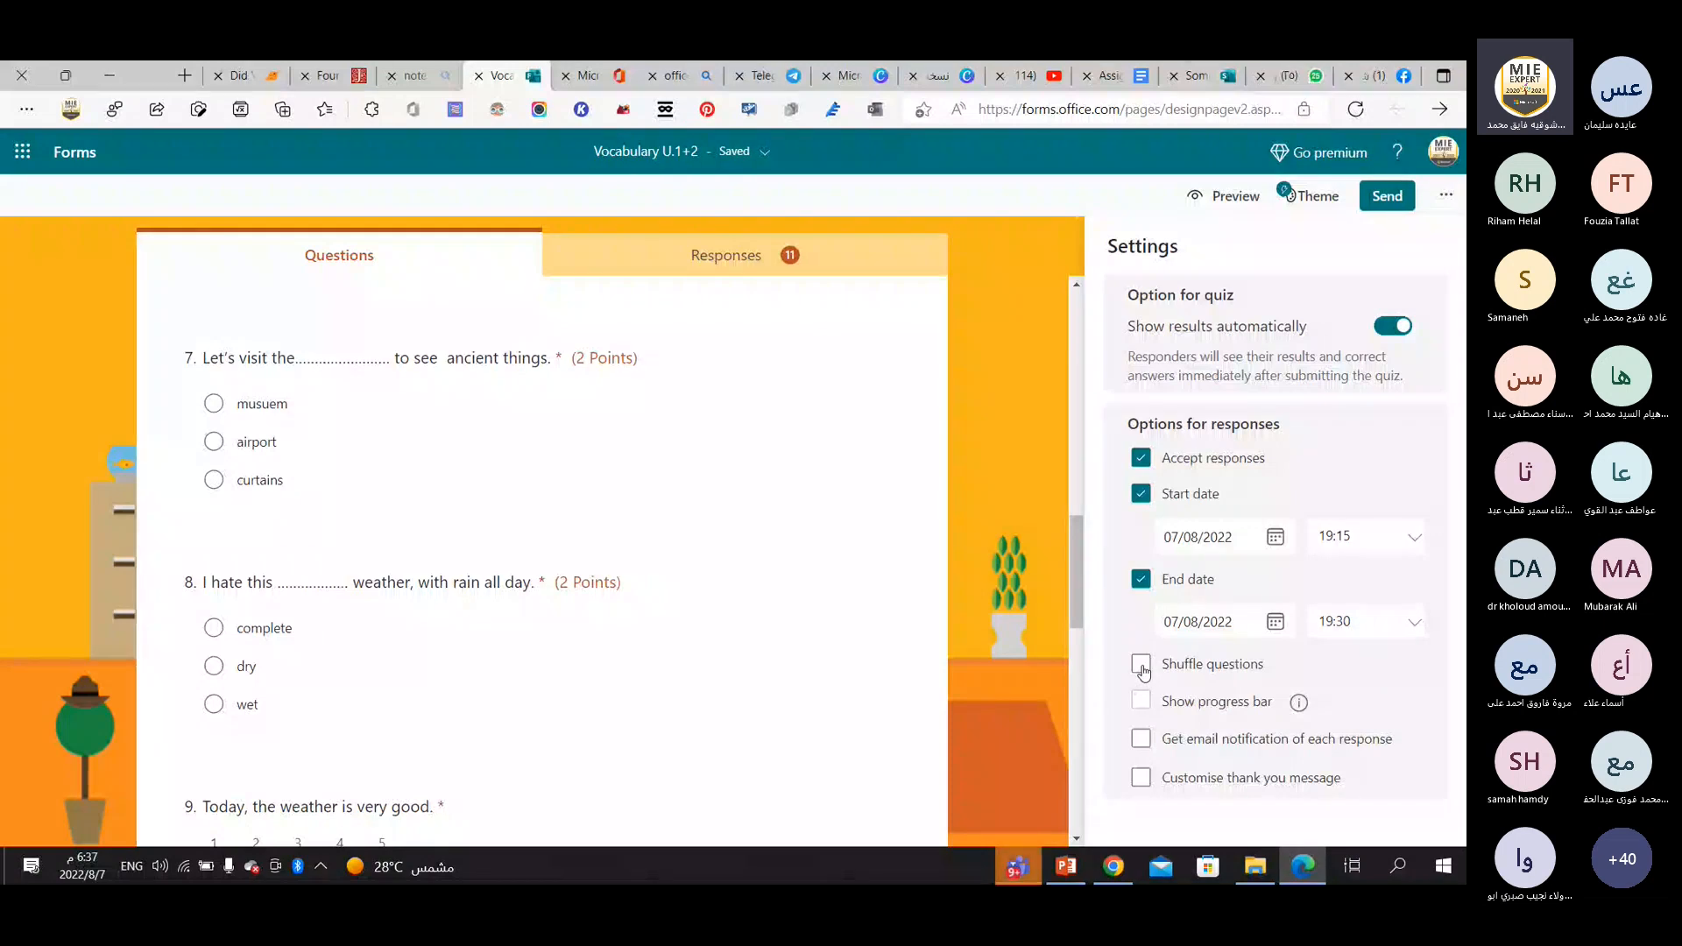
click(1142, 671)
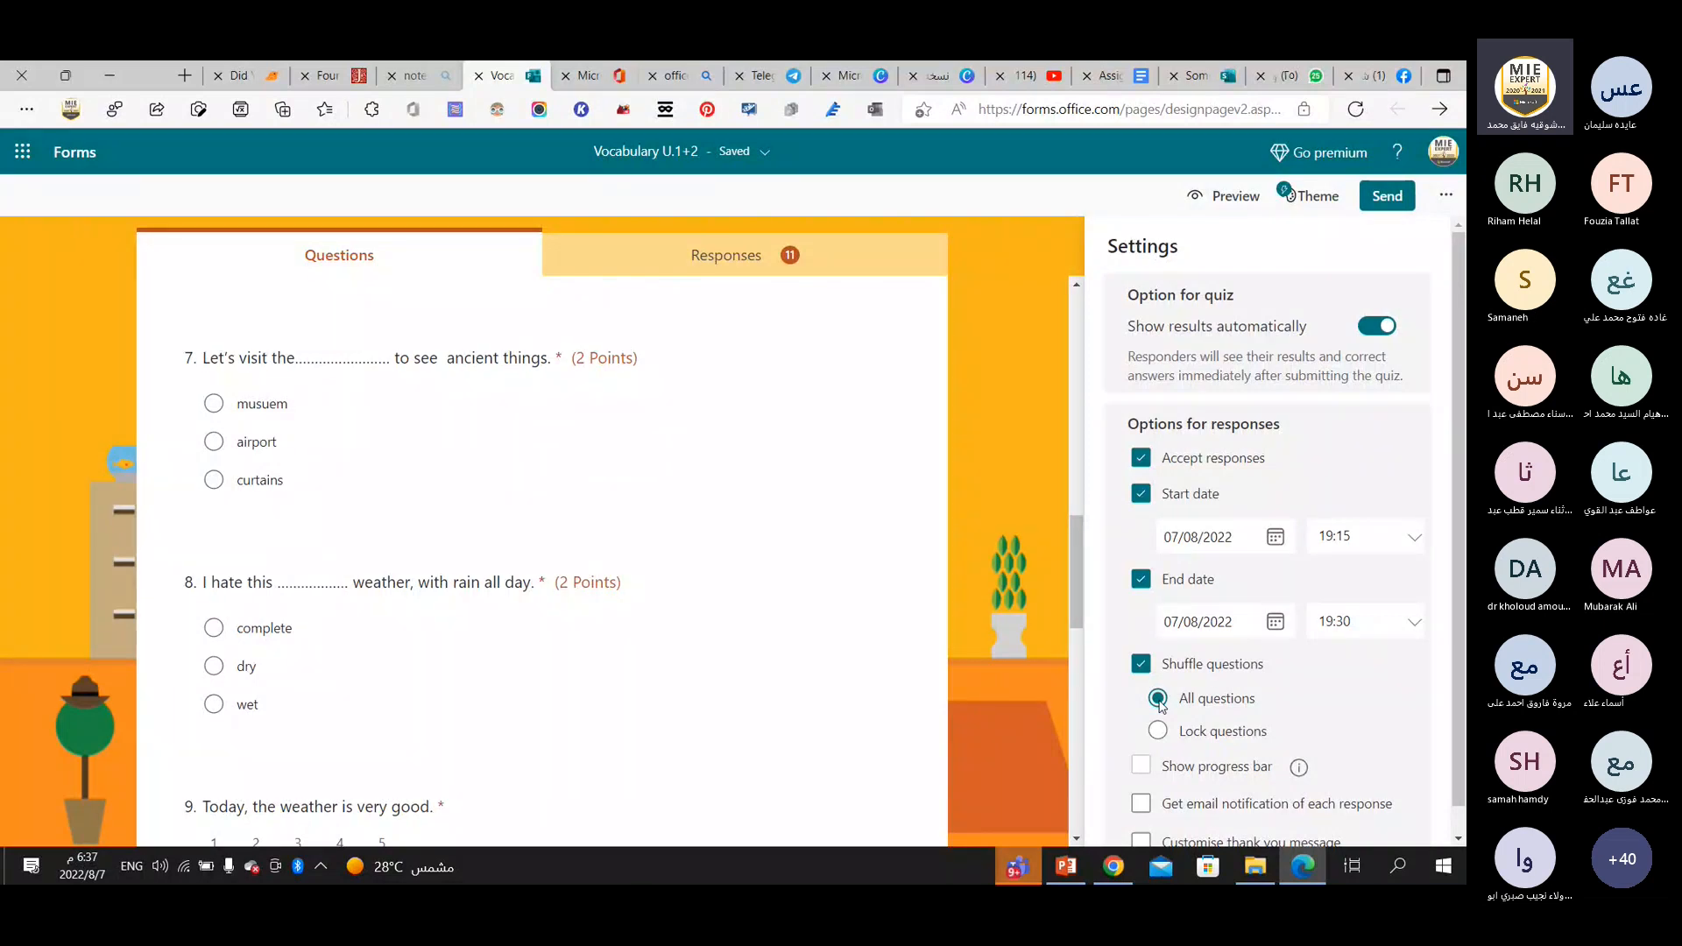
Enable the customised thank-you message for the quiz and reopen the form settings.
scroll(1161, 706, down, 1)
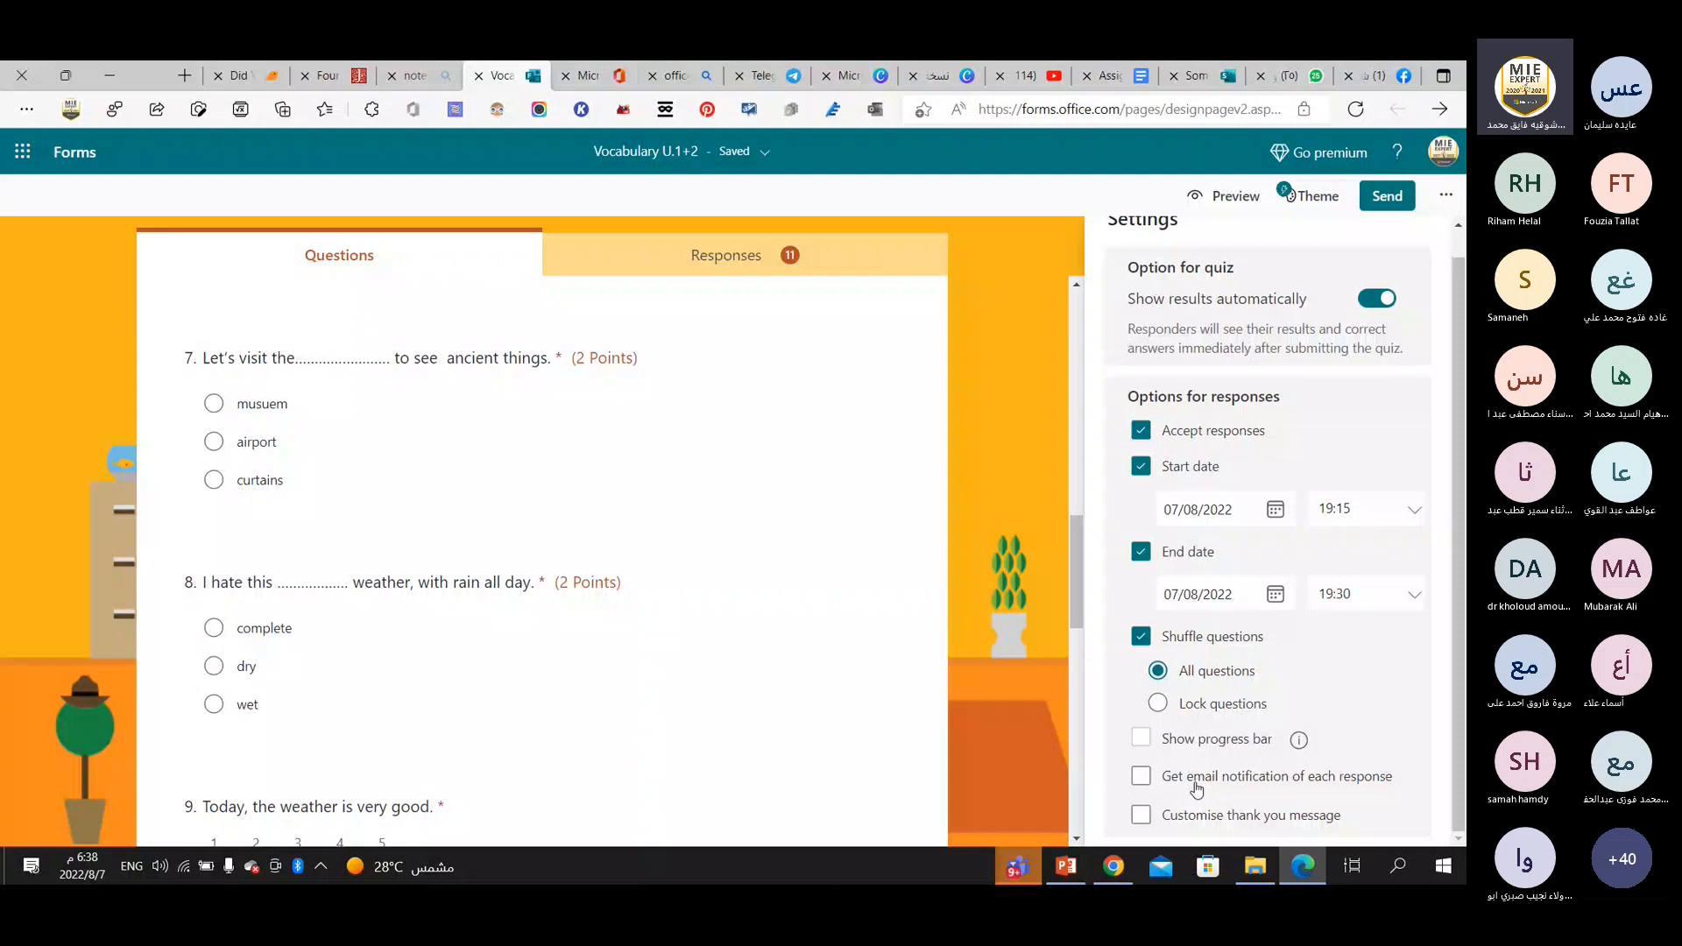
click(1191, 817)
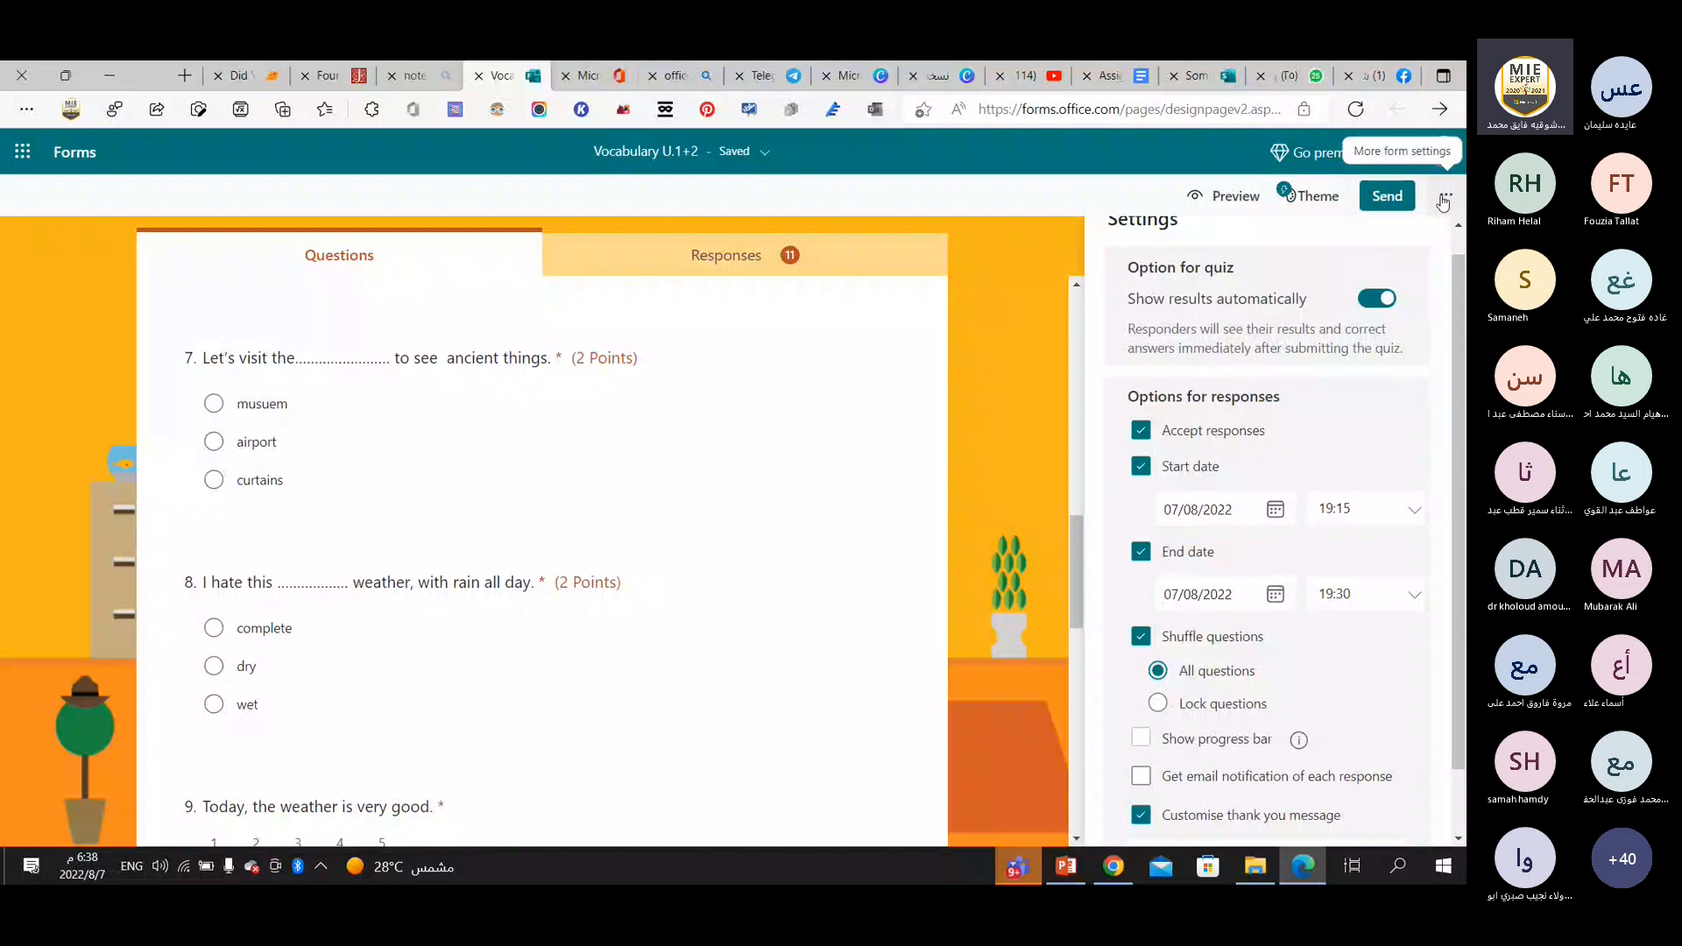
click(1443, 200)
click(1342, 281)
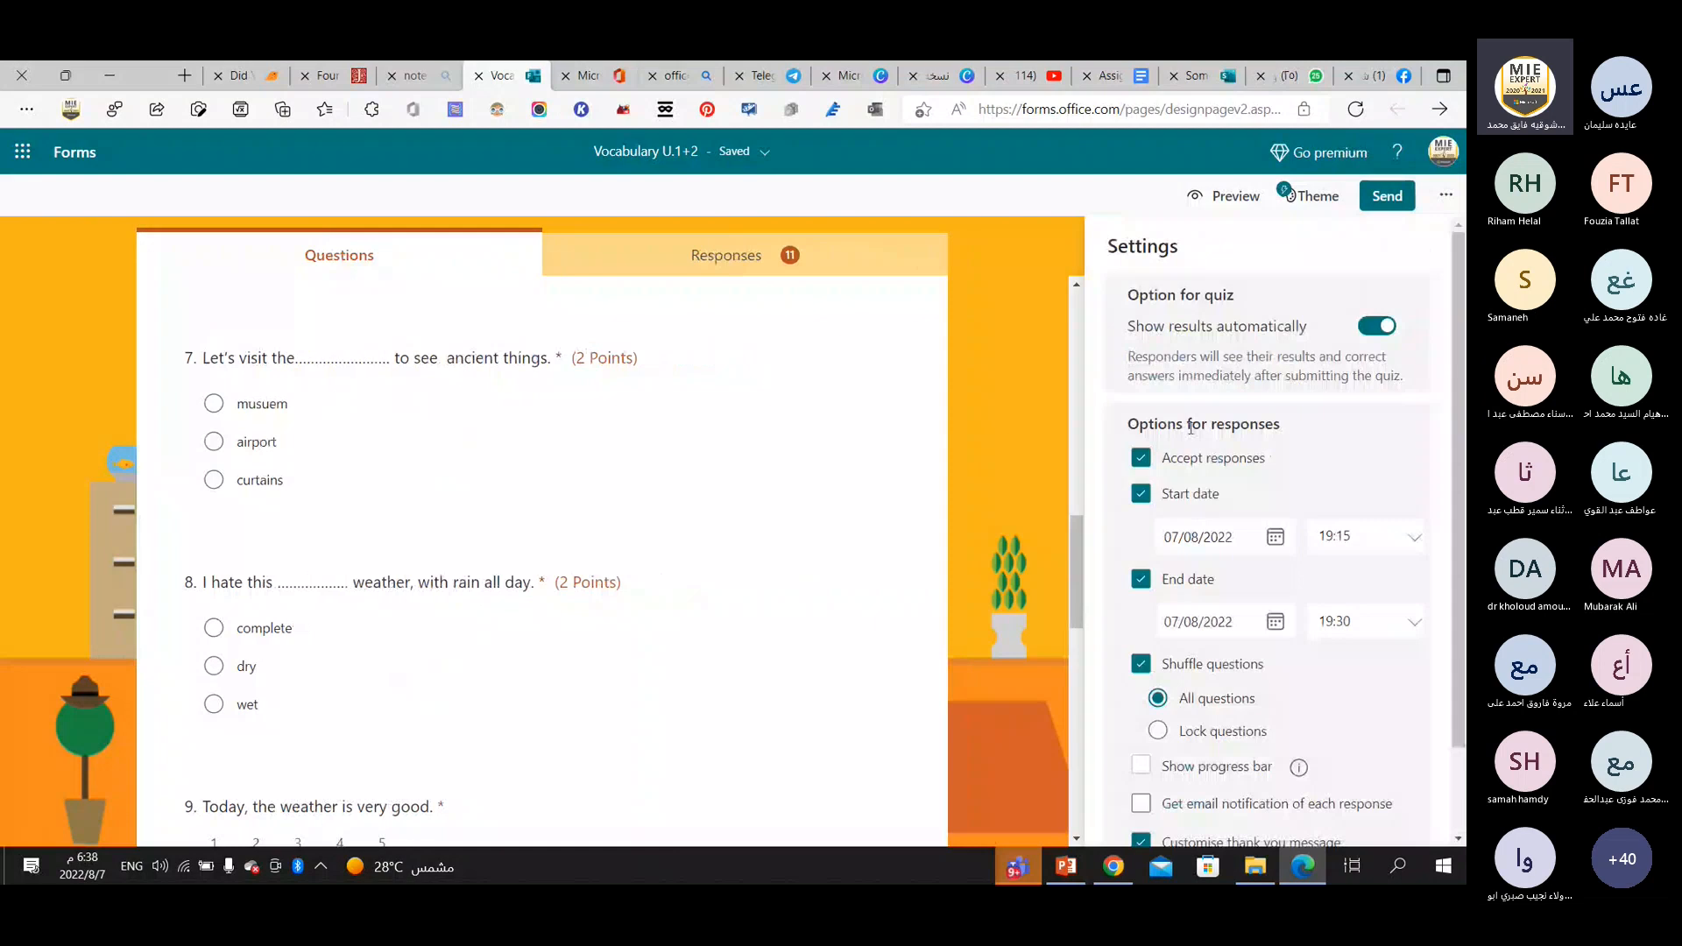
Create a link that lets others duplicate the quiz as a template, and copy it.
click(1446, 193)
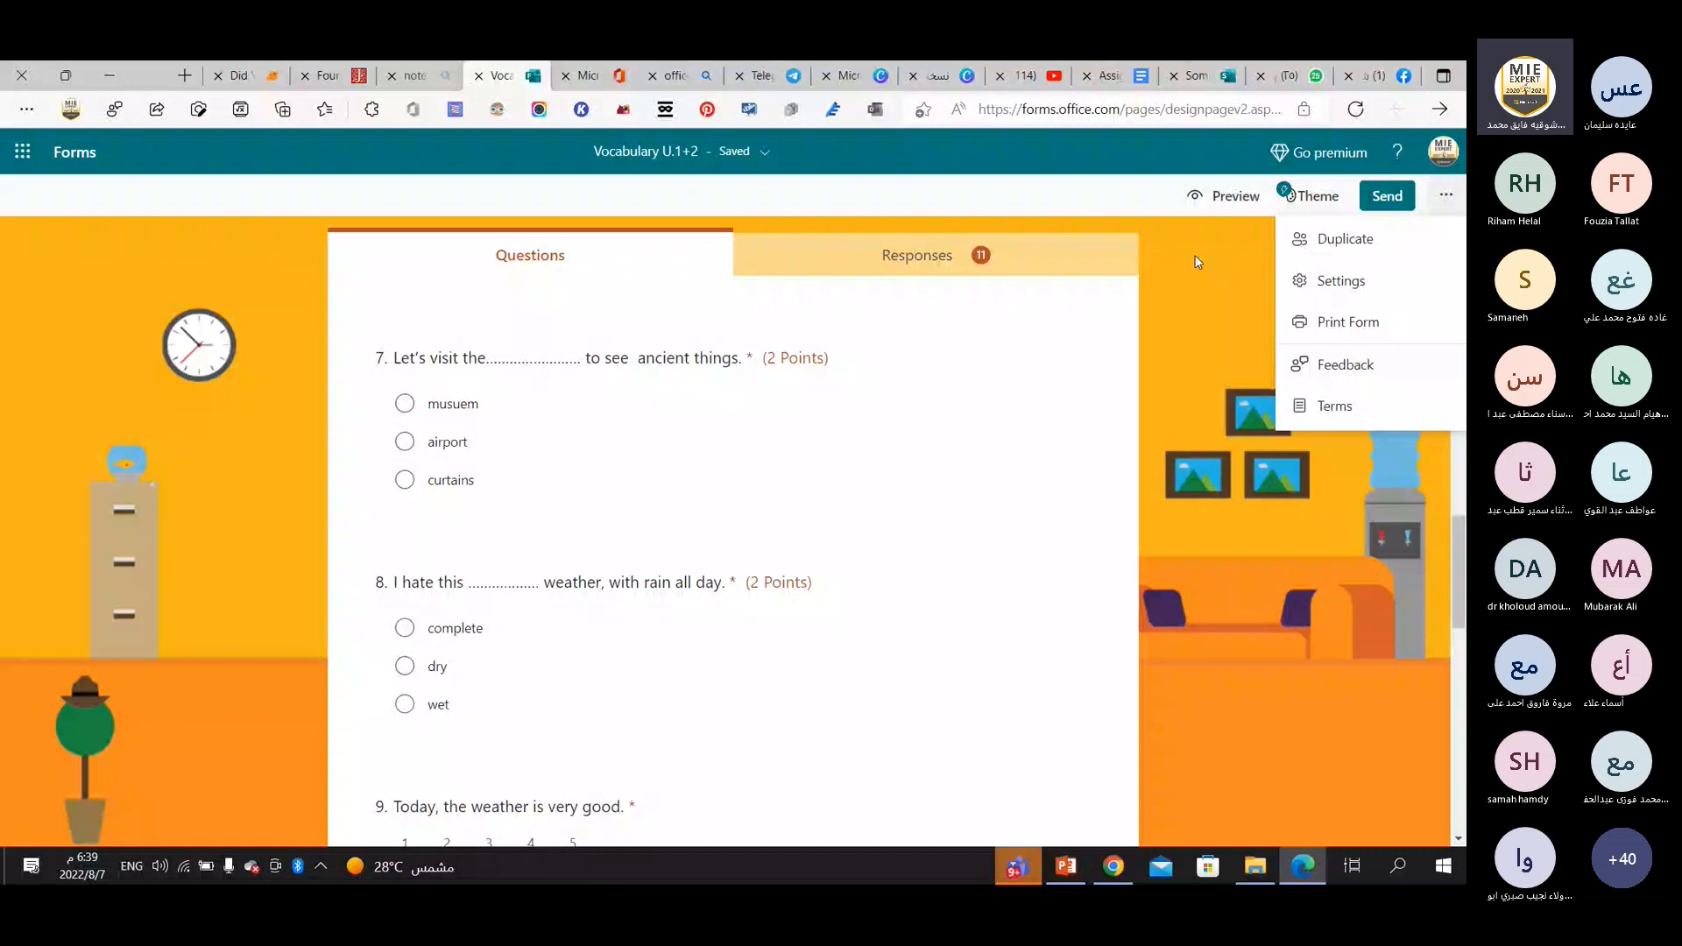
click(1339, 245)
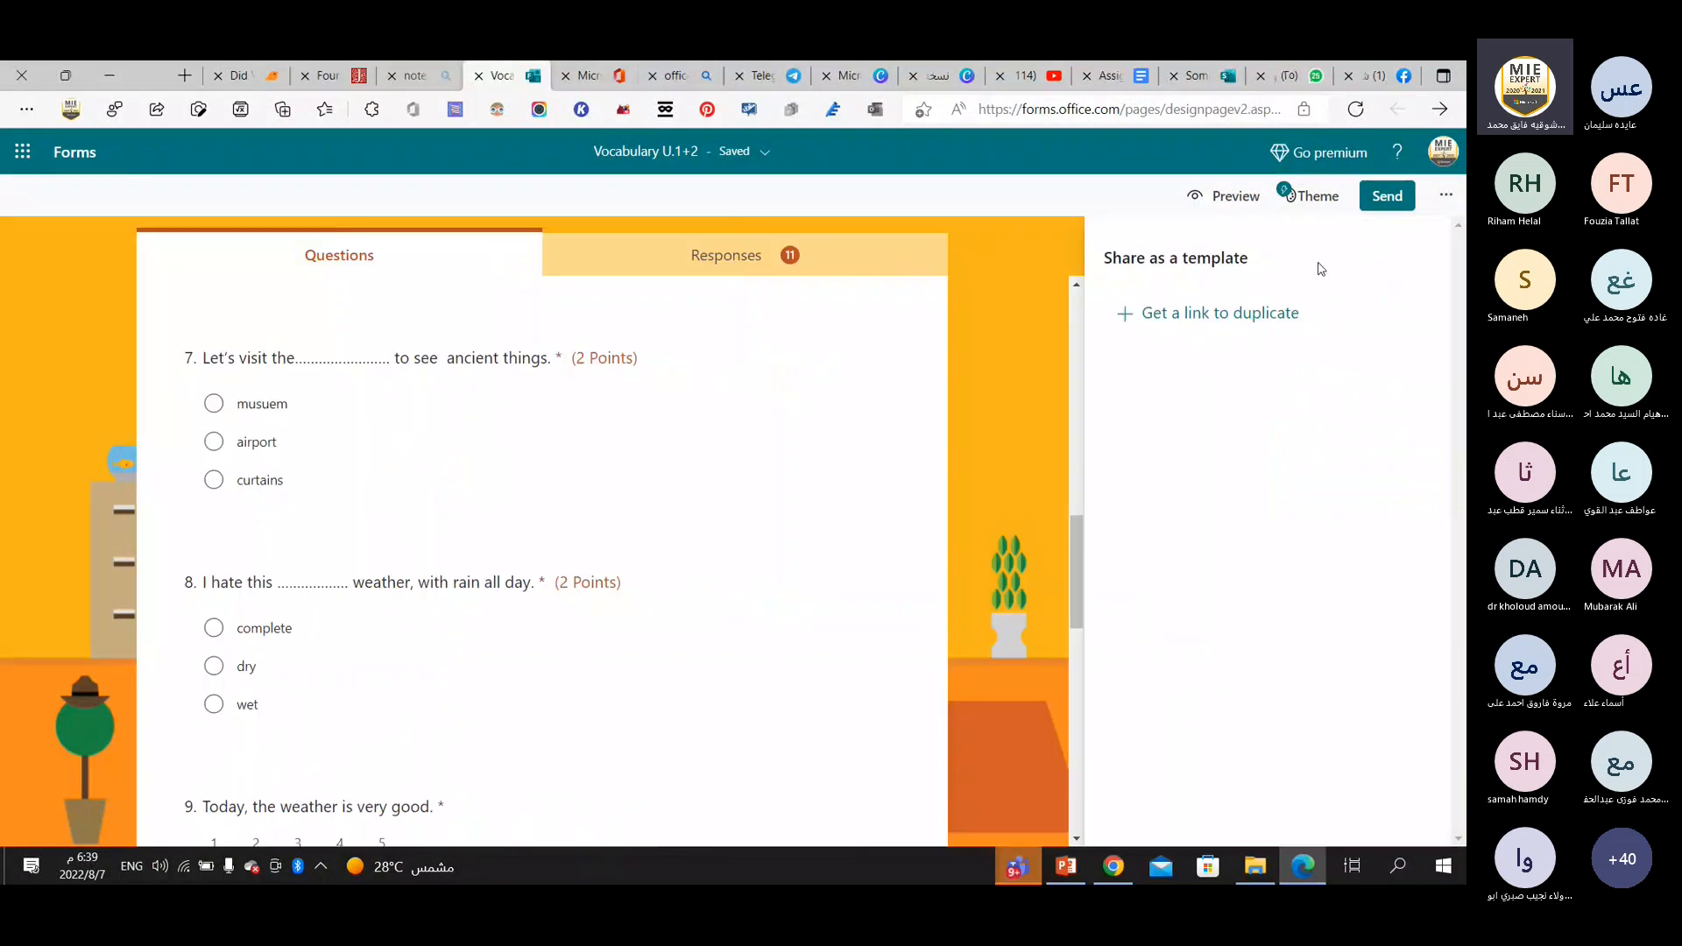
click(1212, 324)
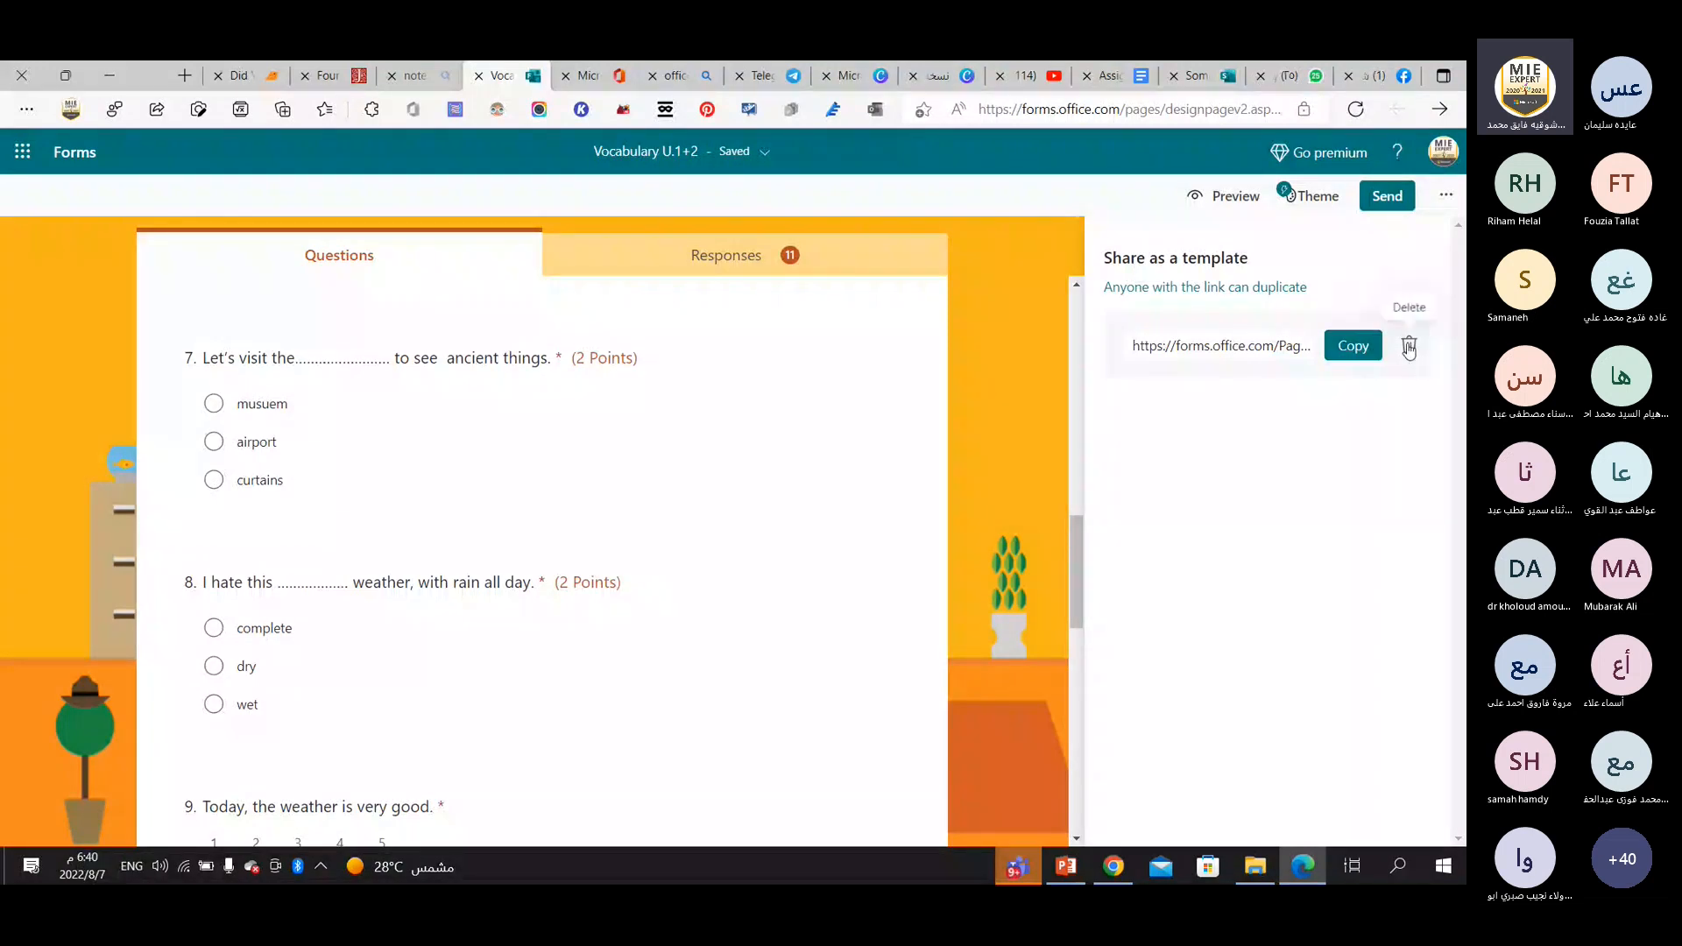
click(1353, 346)
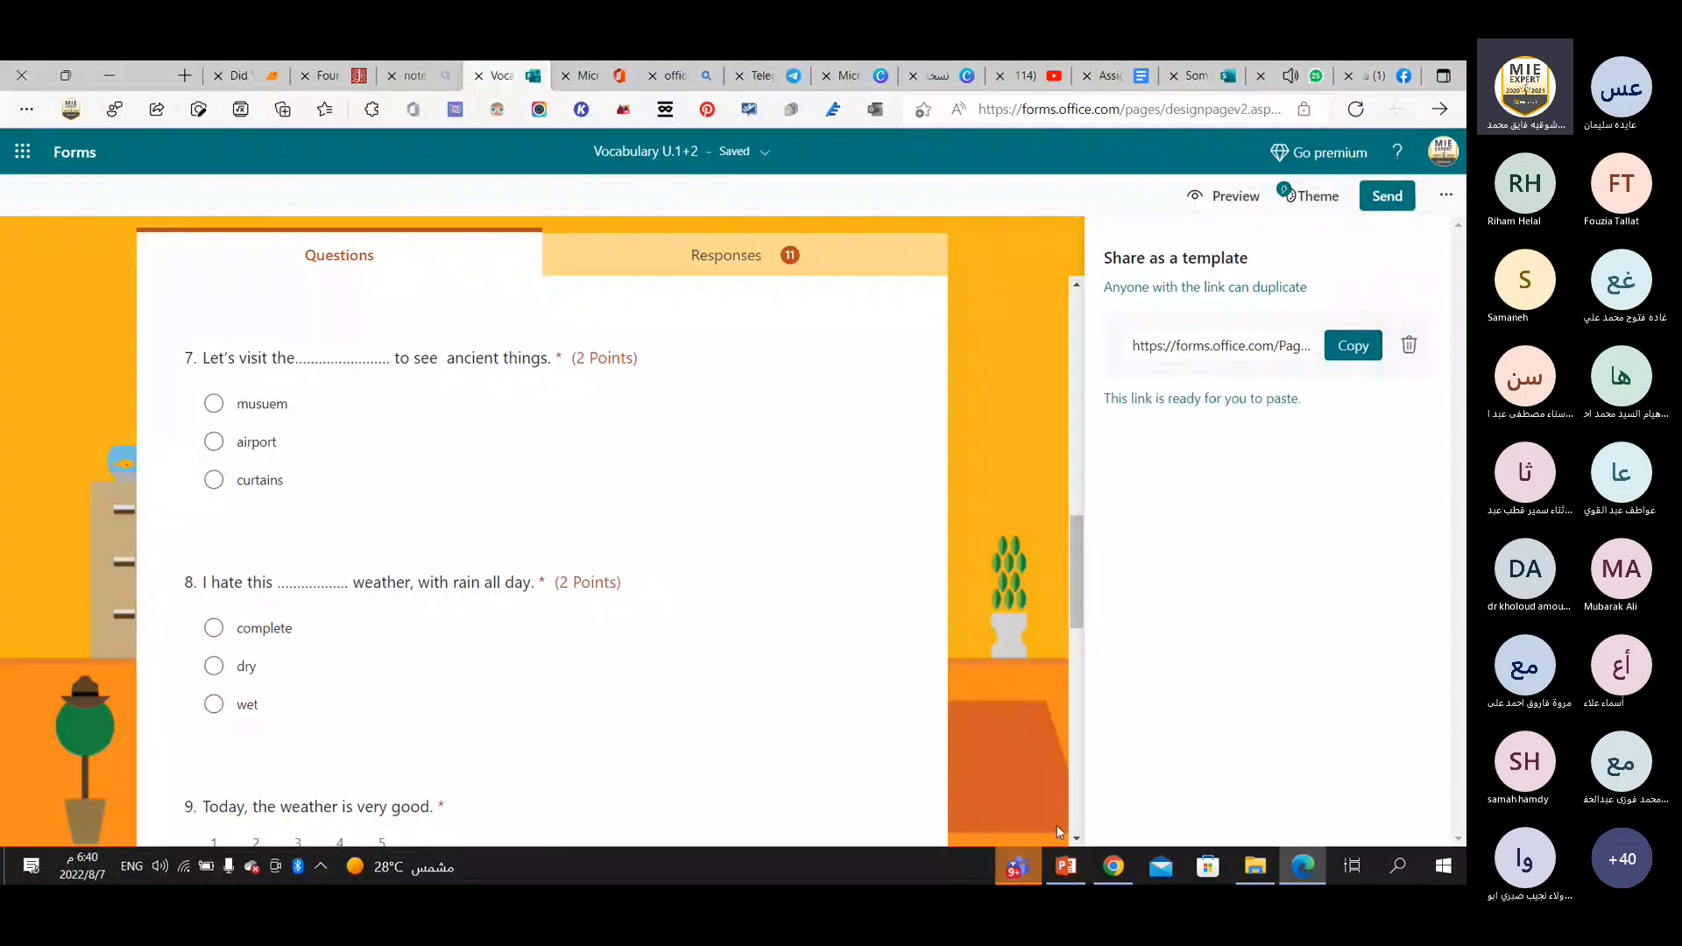
Switch to the Teams meeting, post the copied template link in the meeting chat, and look through the recent messages.
click(1019, 870)
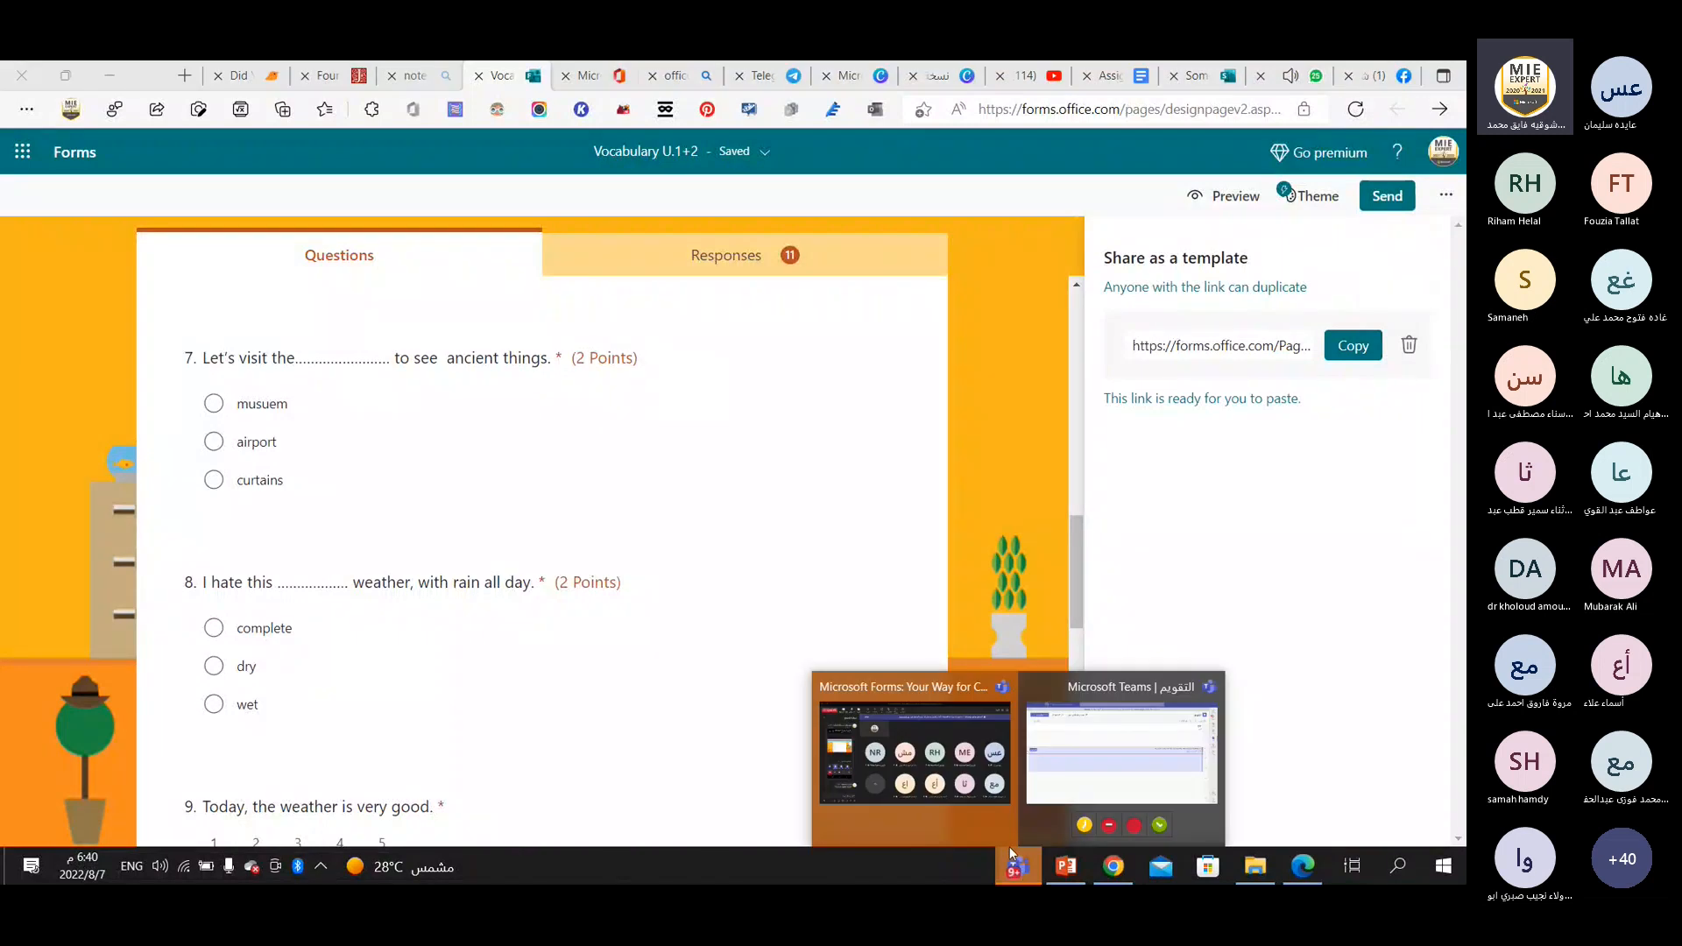
click(915, 752)
right_click(226, 793)
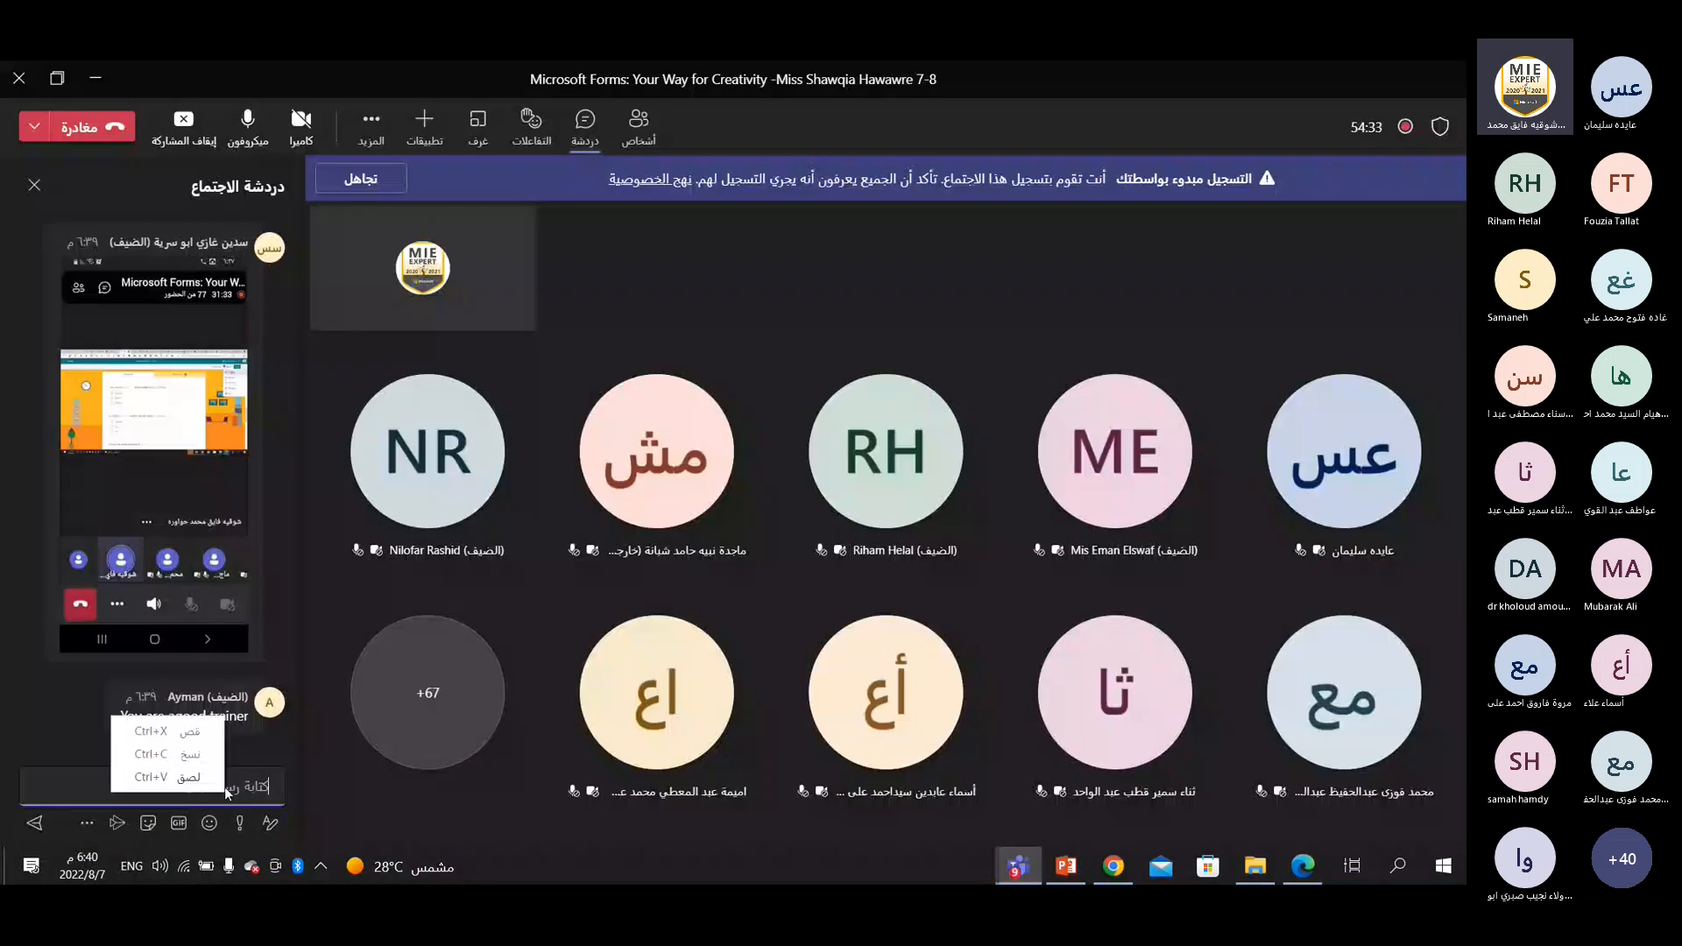
click(188, 778)
key(Return)
scroll(192, 717, up, 1)
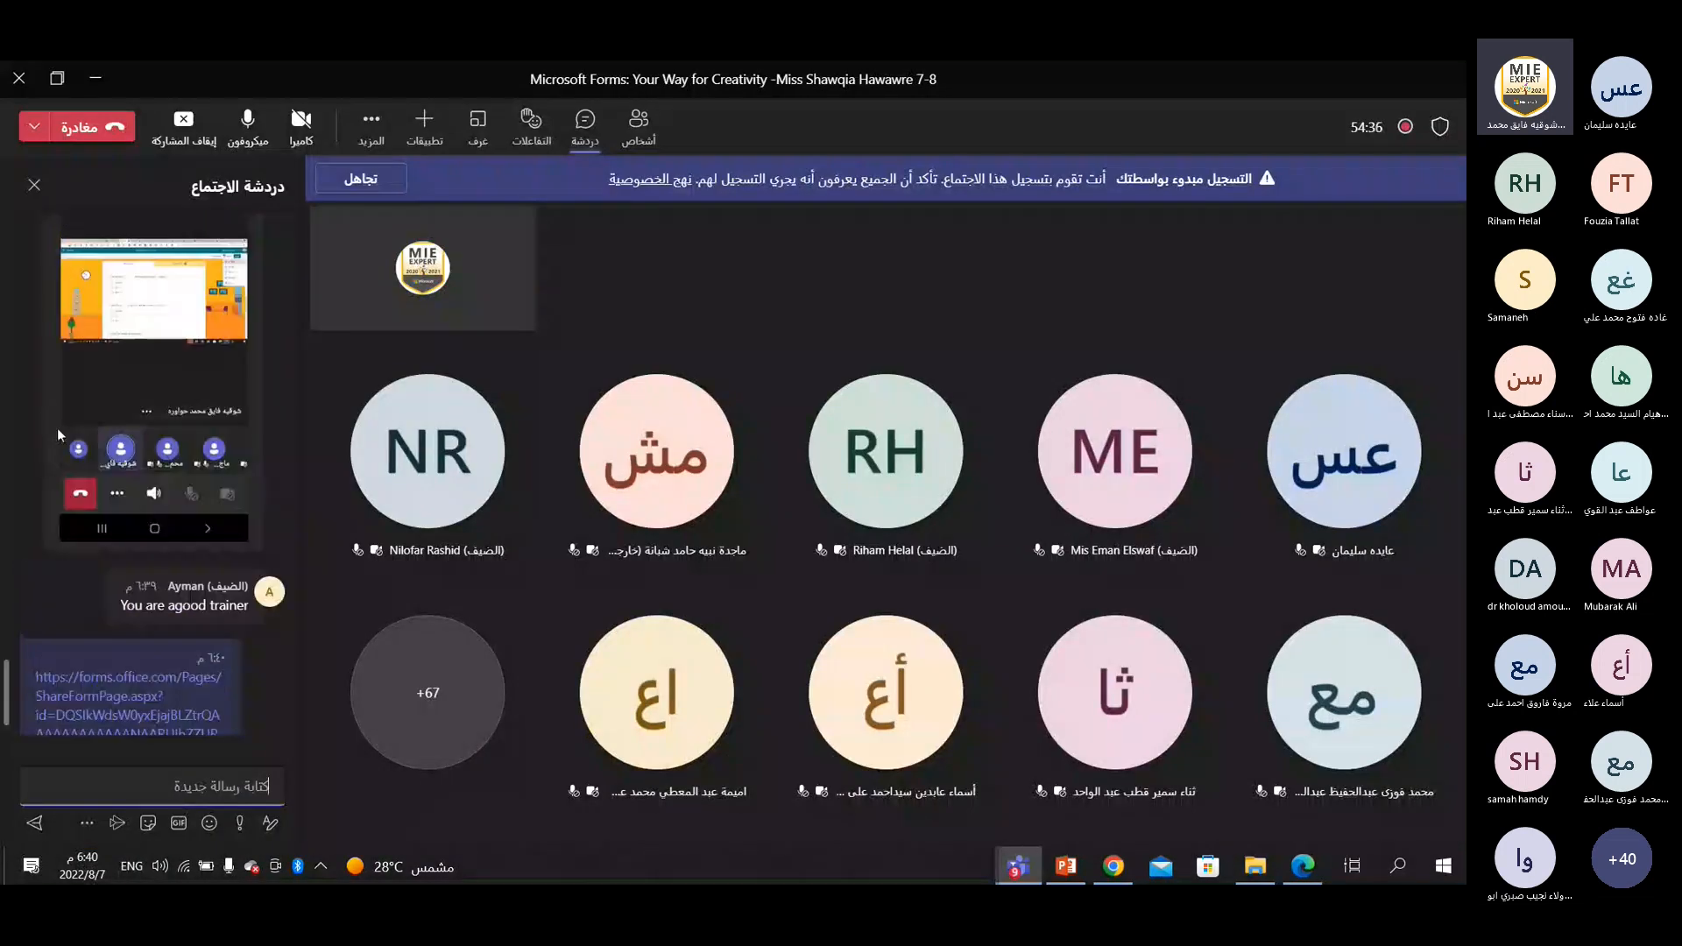
scroll(56, 427, up, 3)
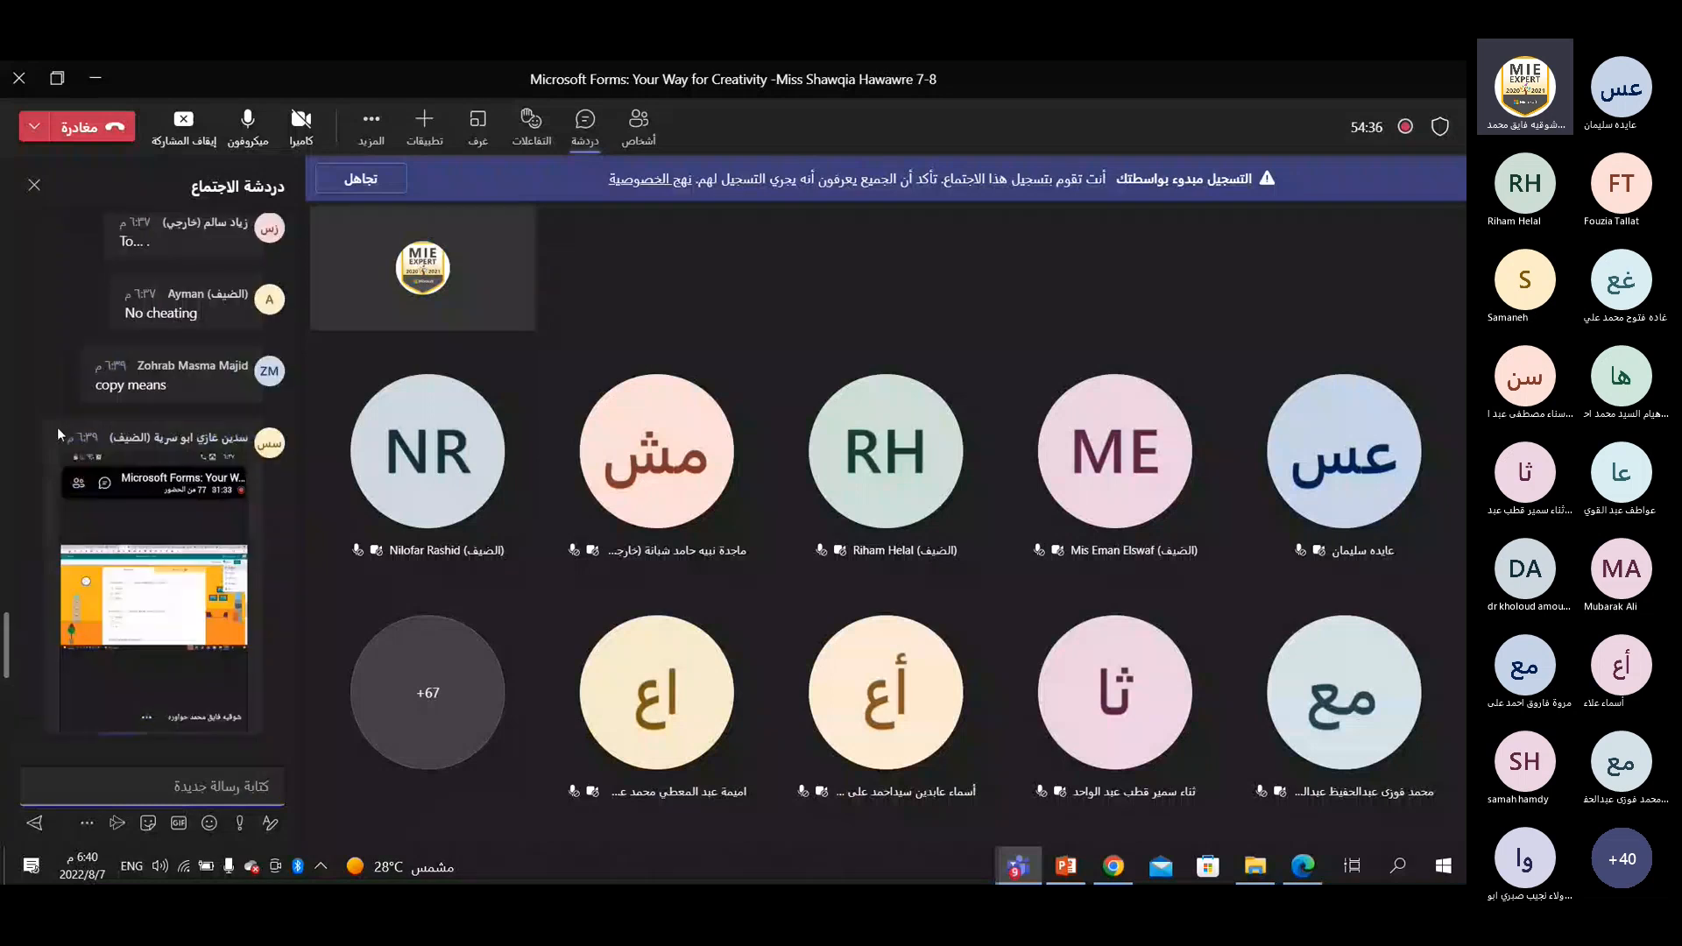
scroll(56, 427, down, 5)
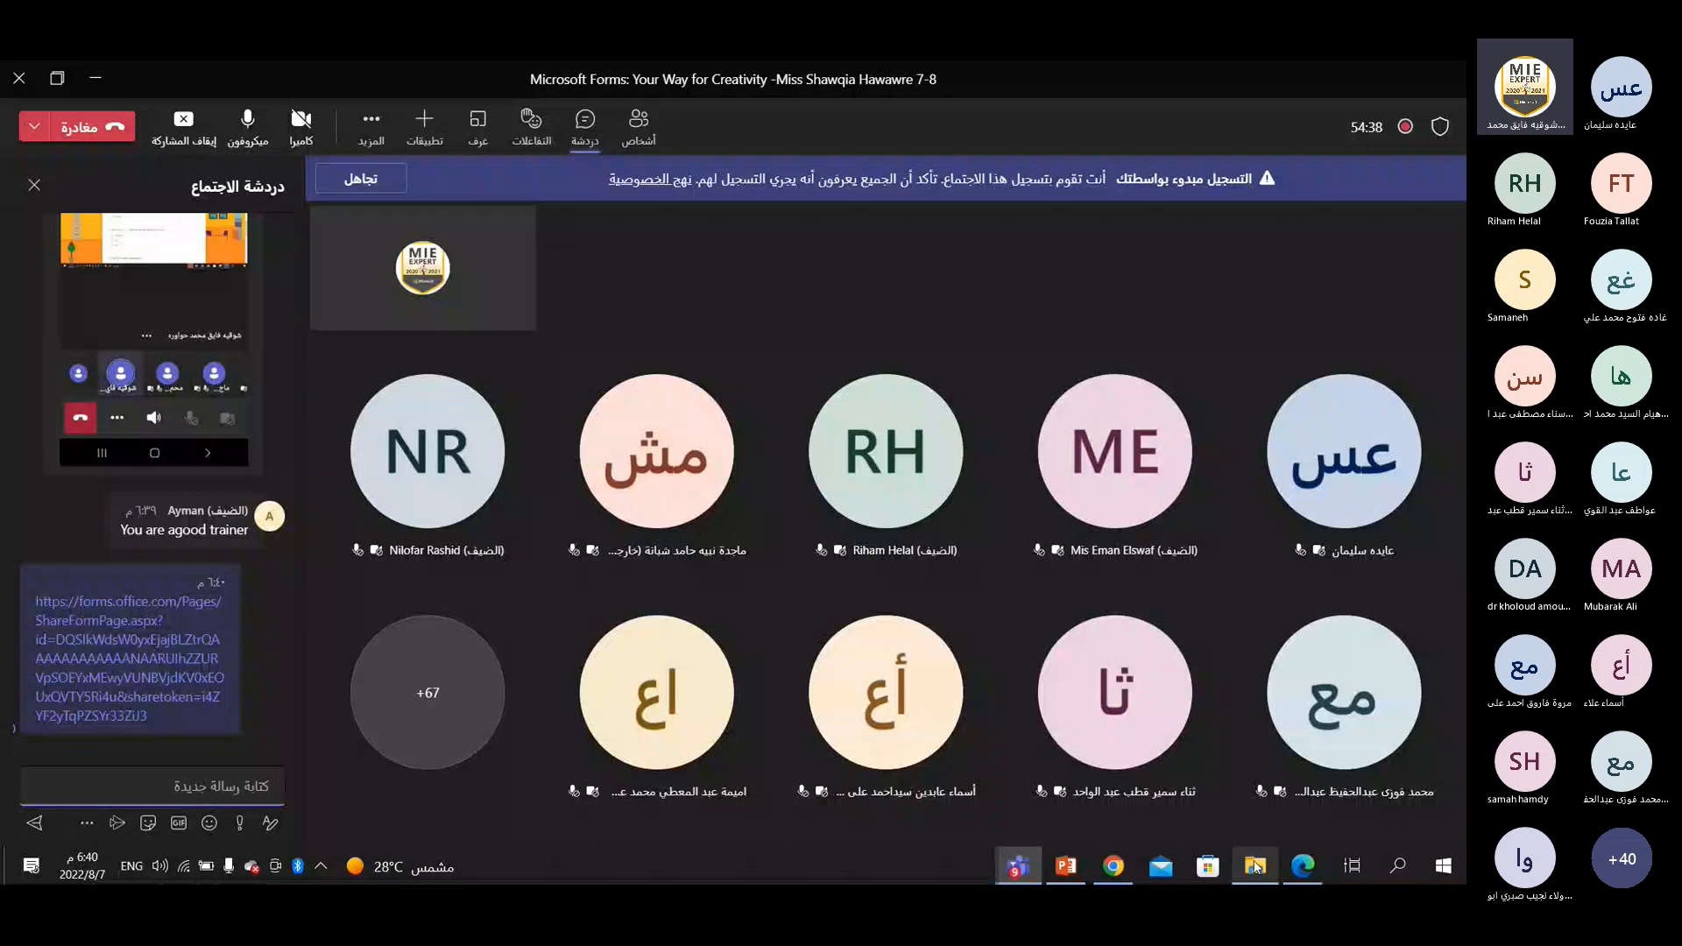
Return to the quiz in Edge and open its print preview, showing the available printers.
click(1302, 865)
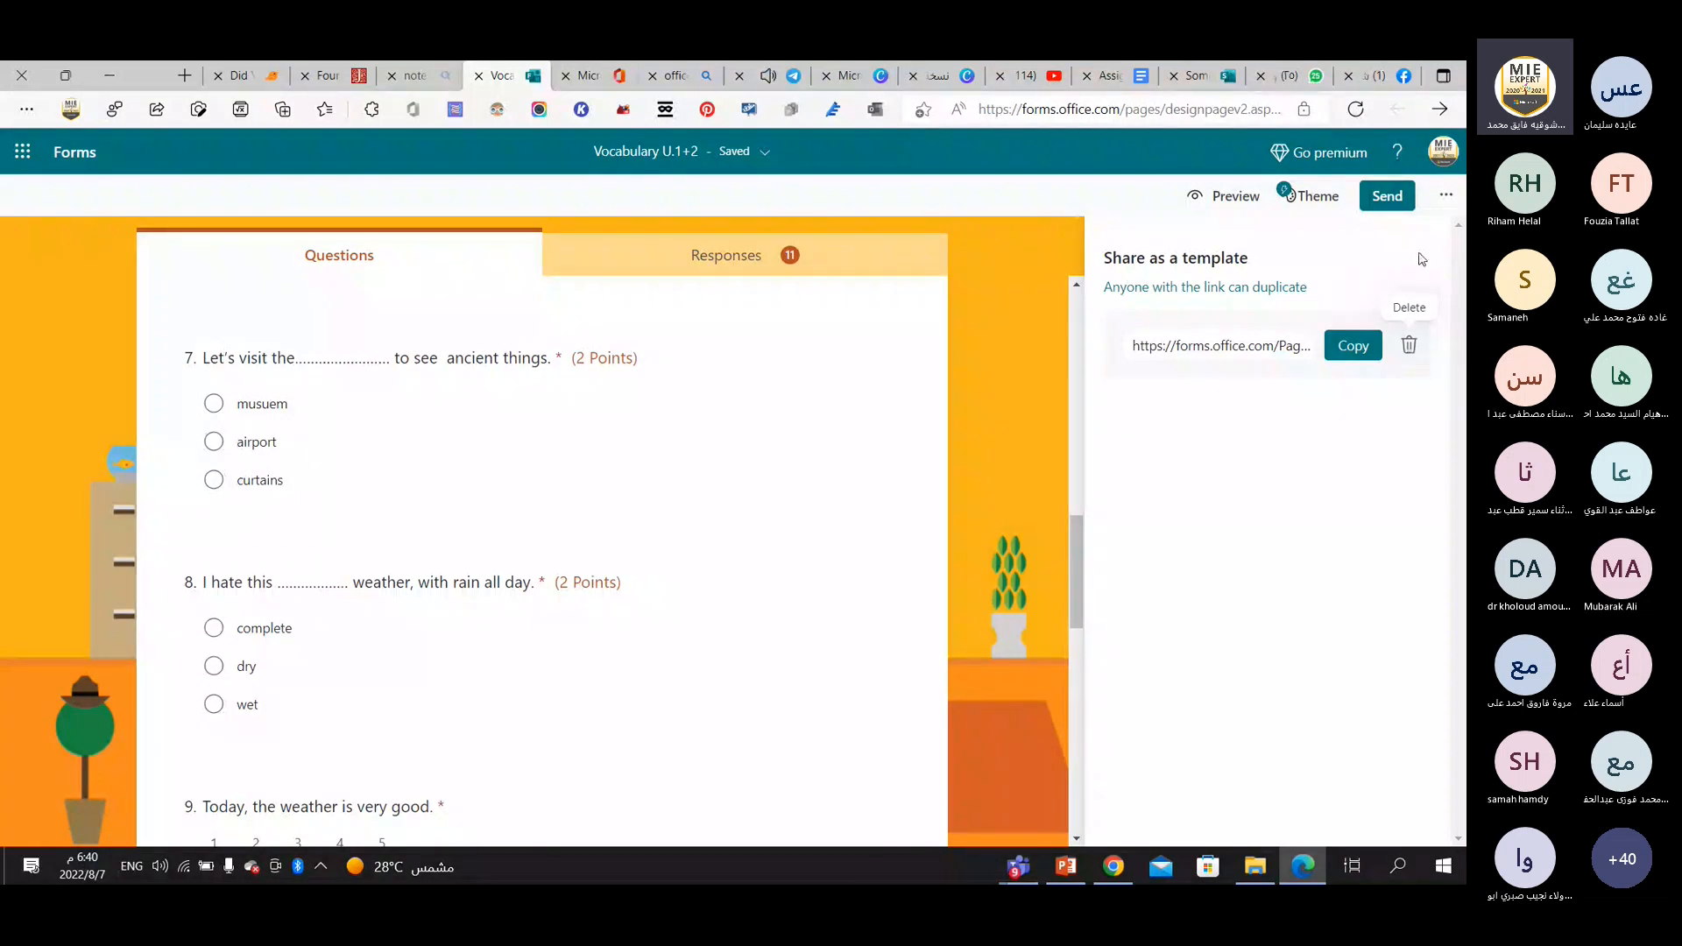
click(1443, 198)
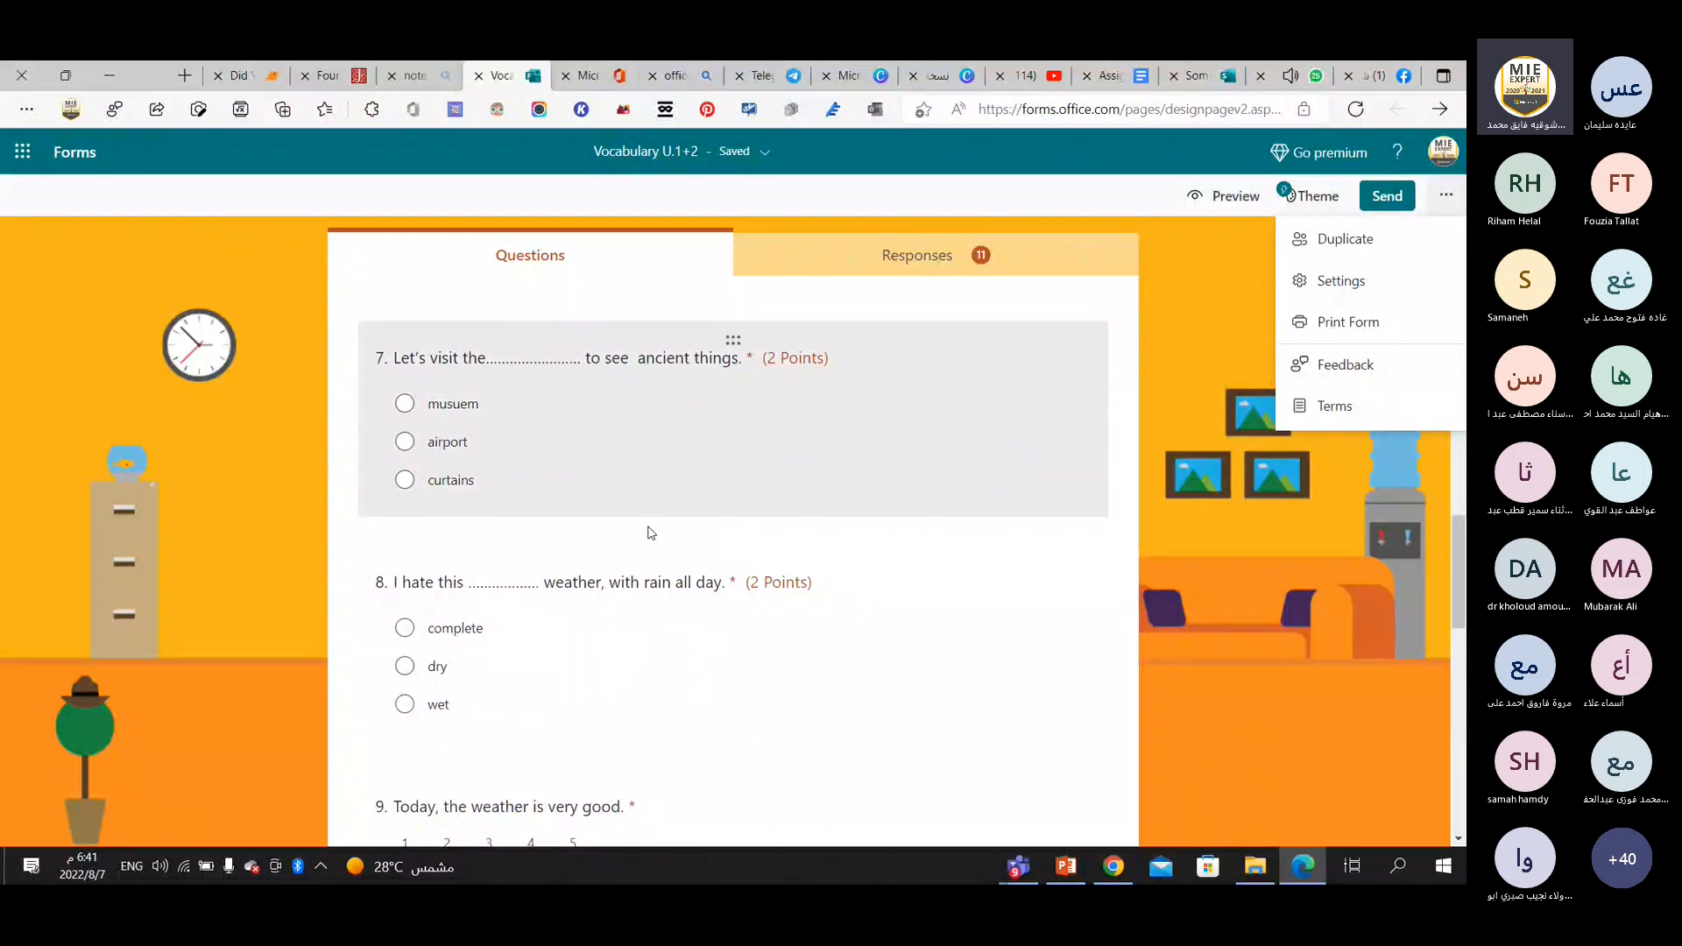
scroll(649, 530, down, 3)
scroll(649, 533, down, 3)
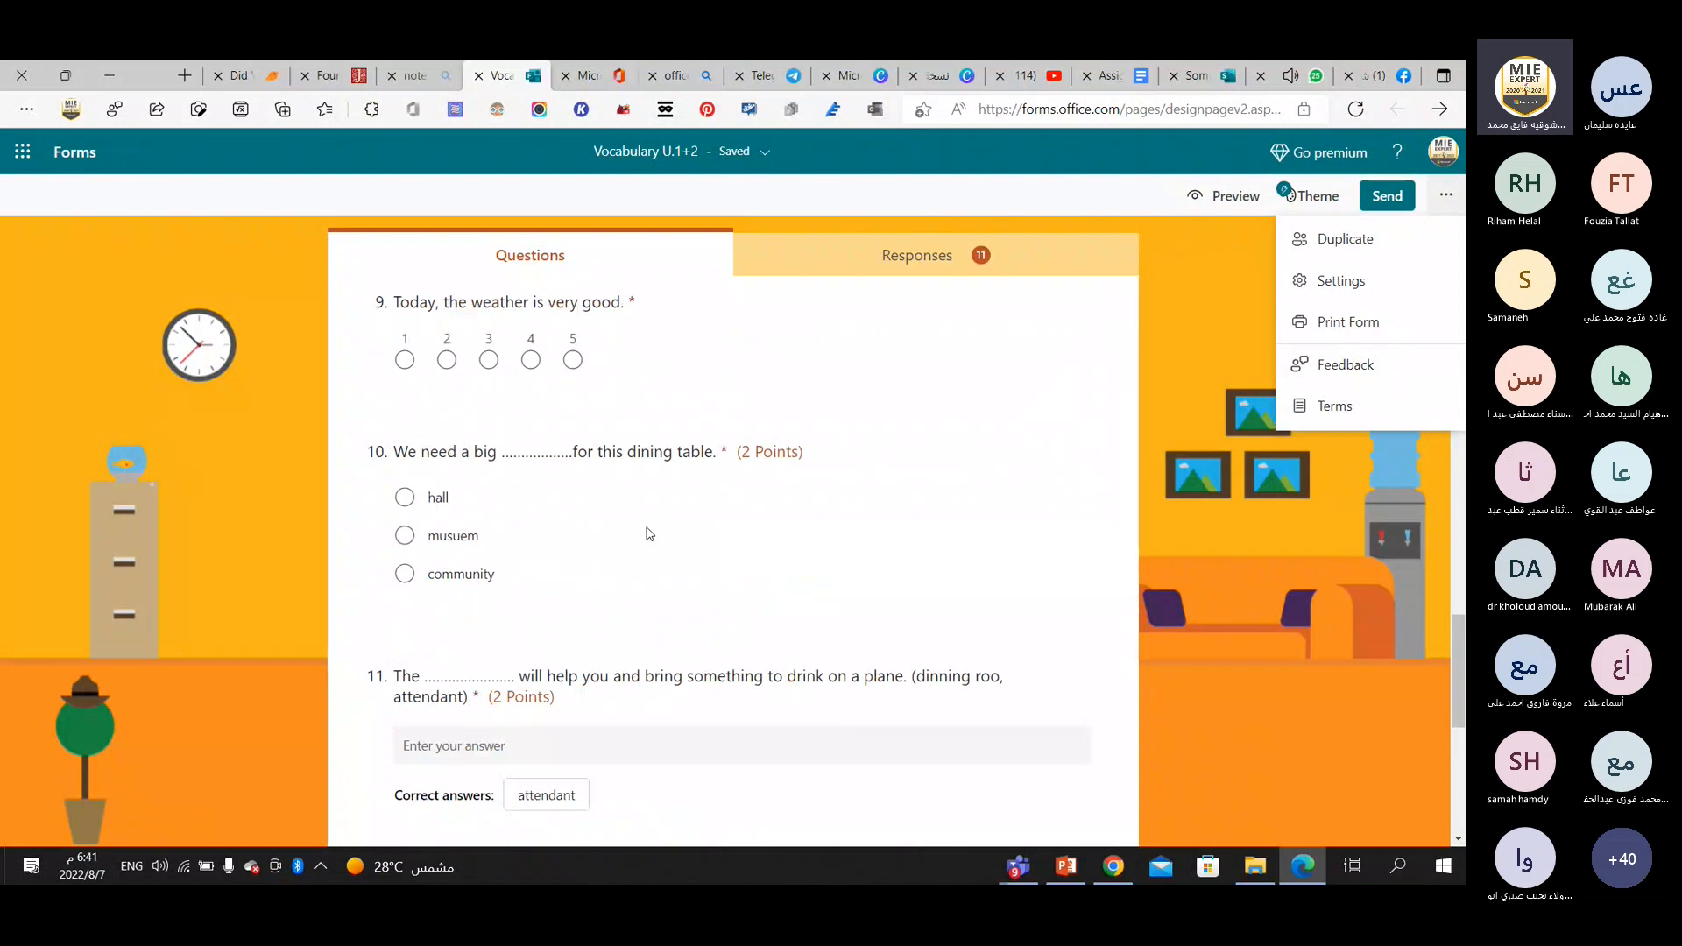
scroll(649, 534, down, 5)
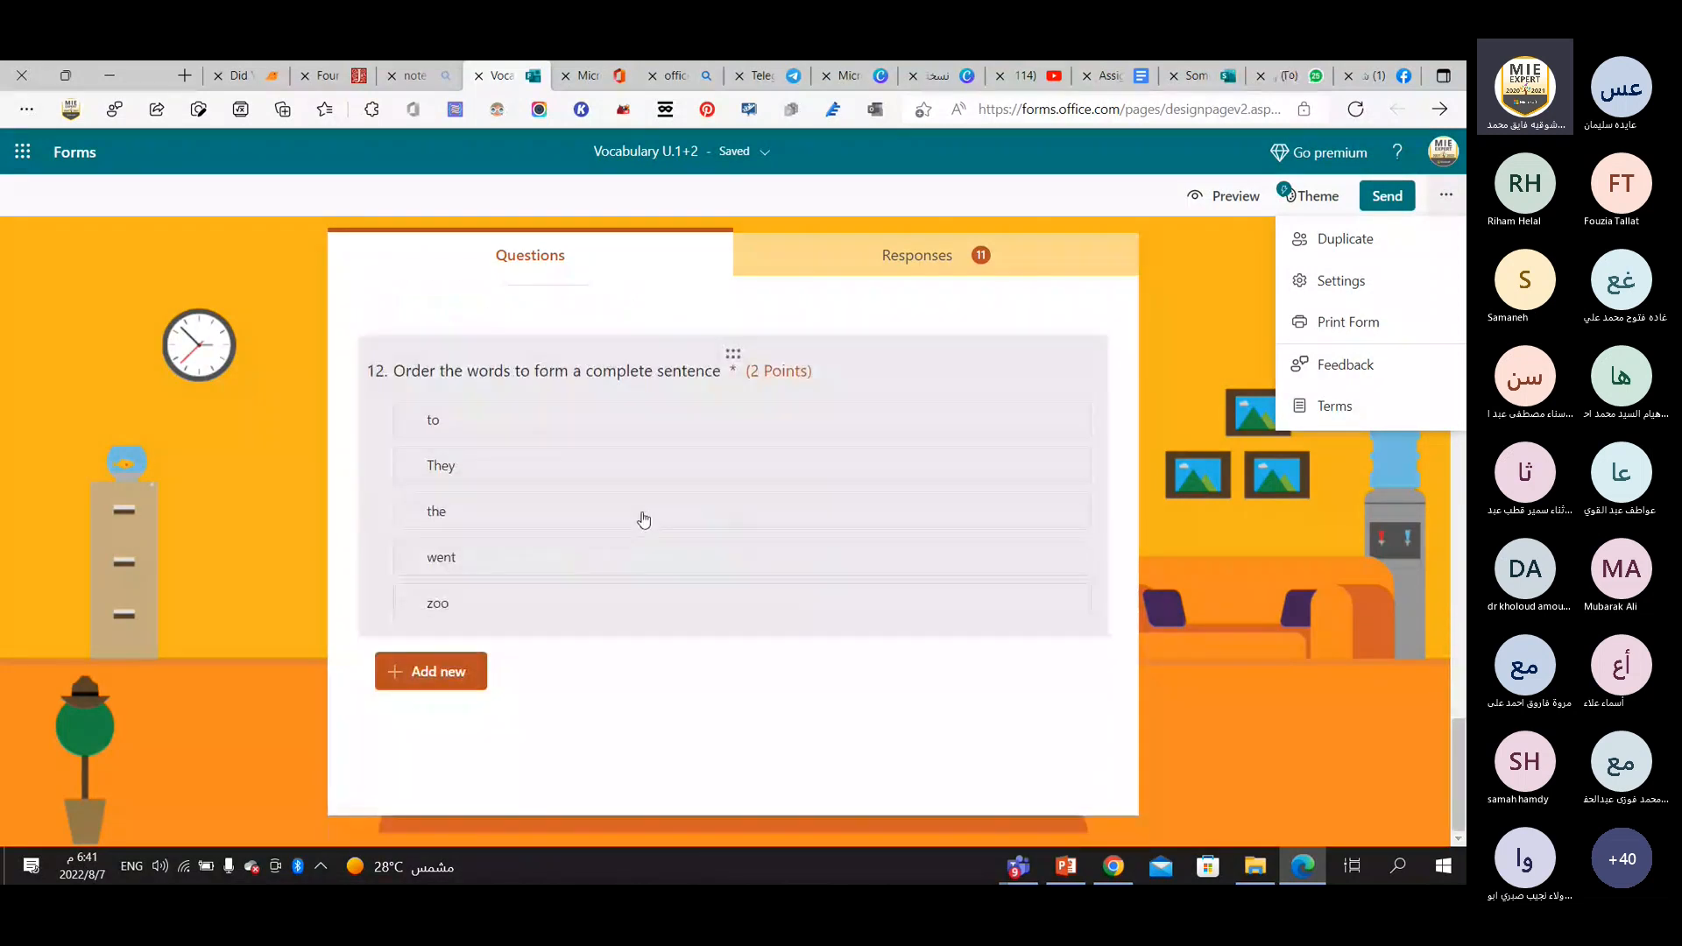
scroll(644, 520, up, 15)
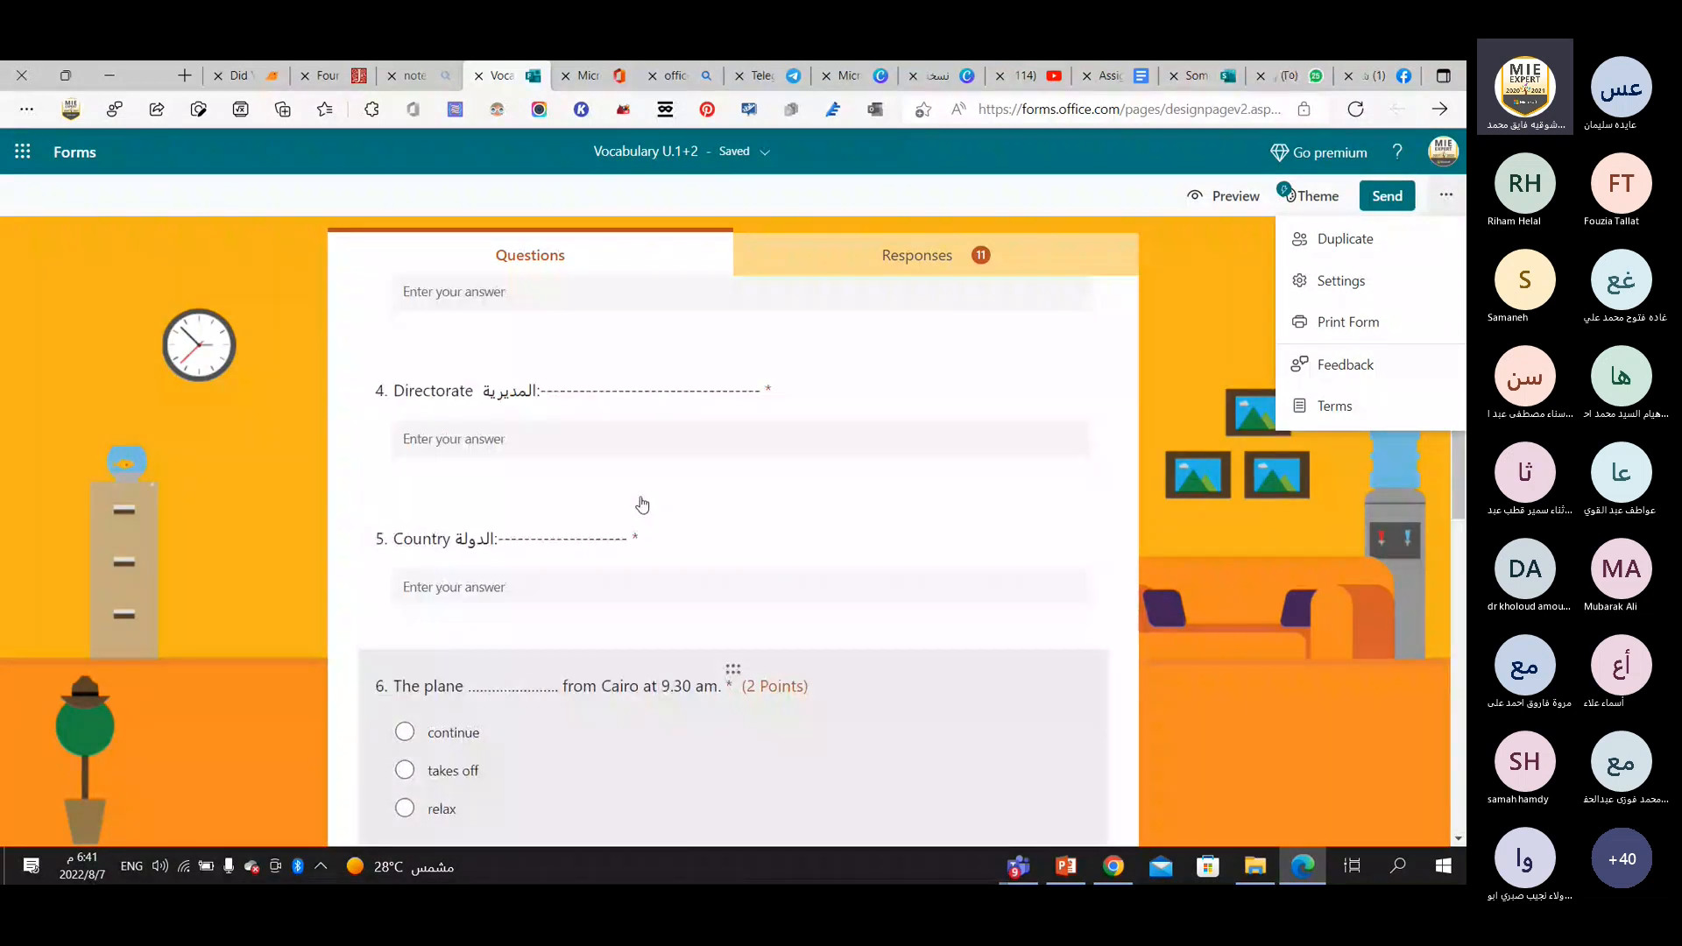
scroll(642, 505, up, 5)
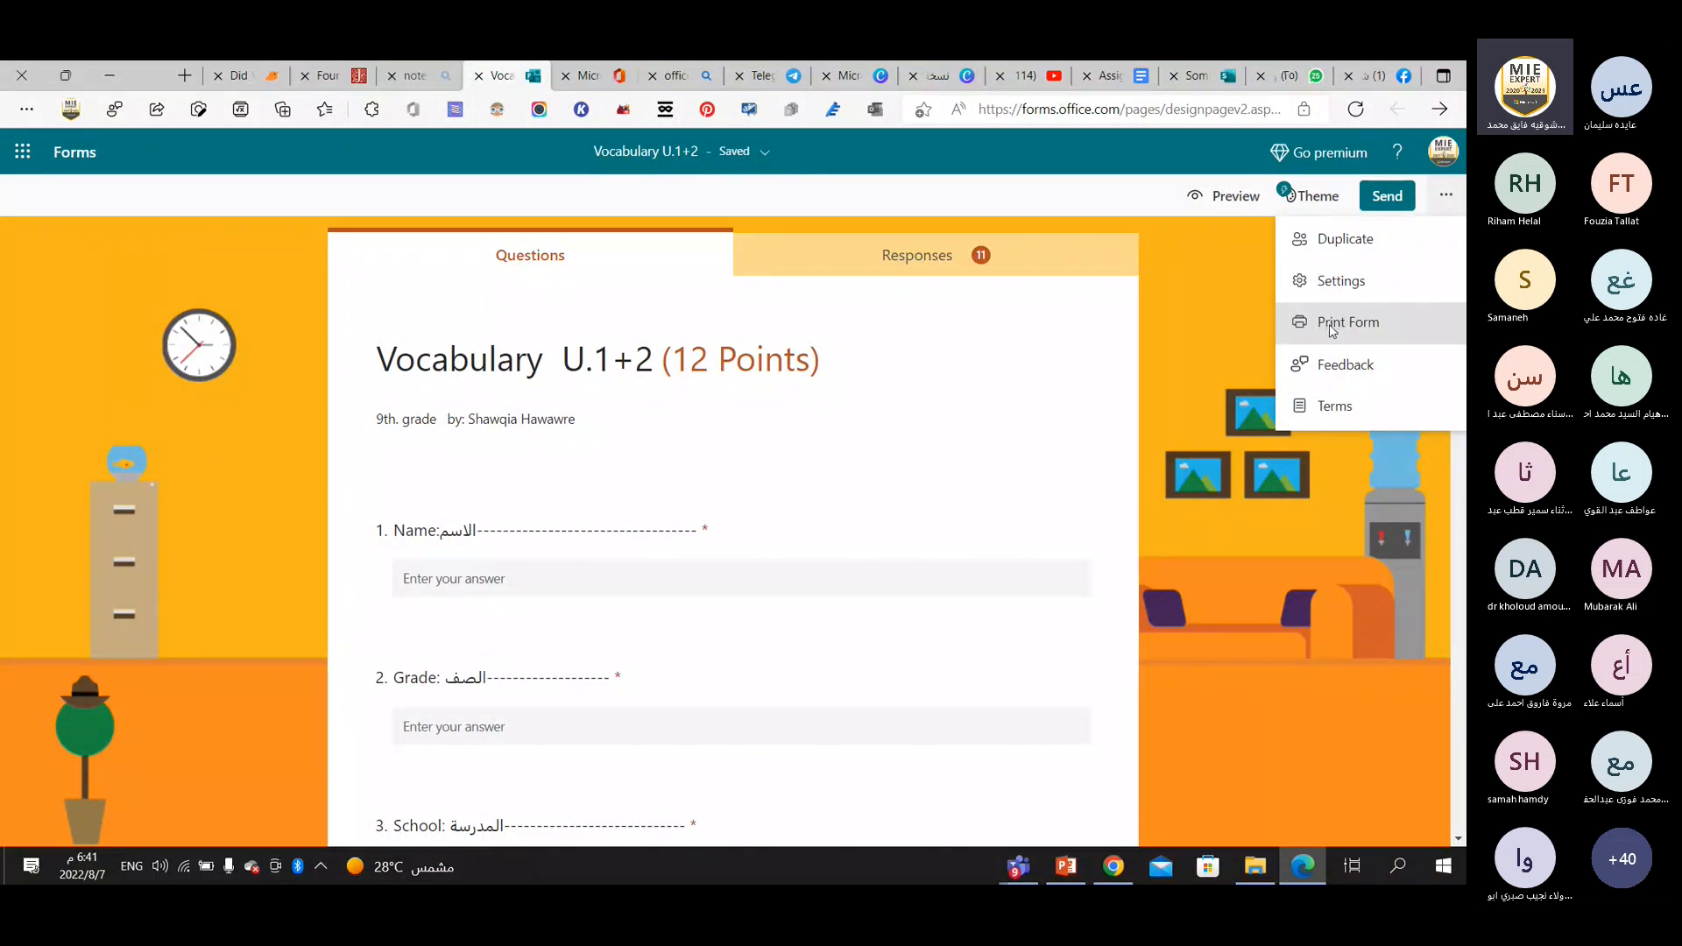
click(1116, 355)
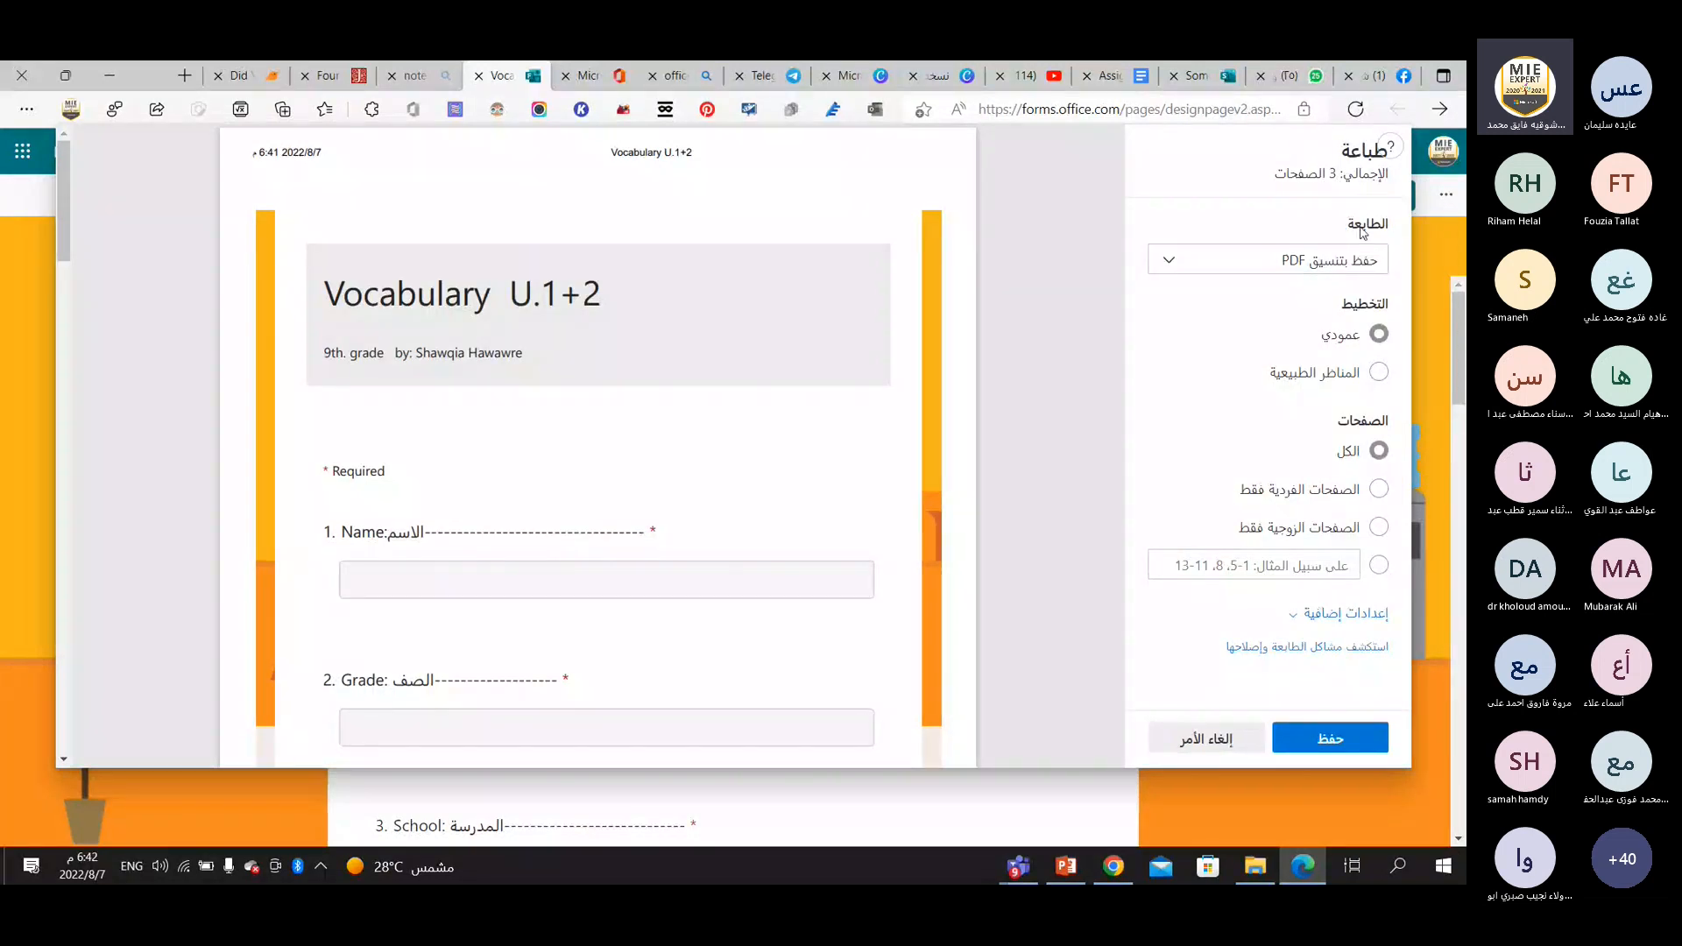
click(1171, 264)
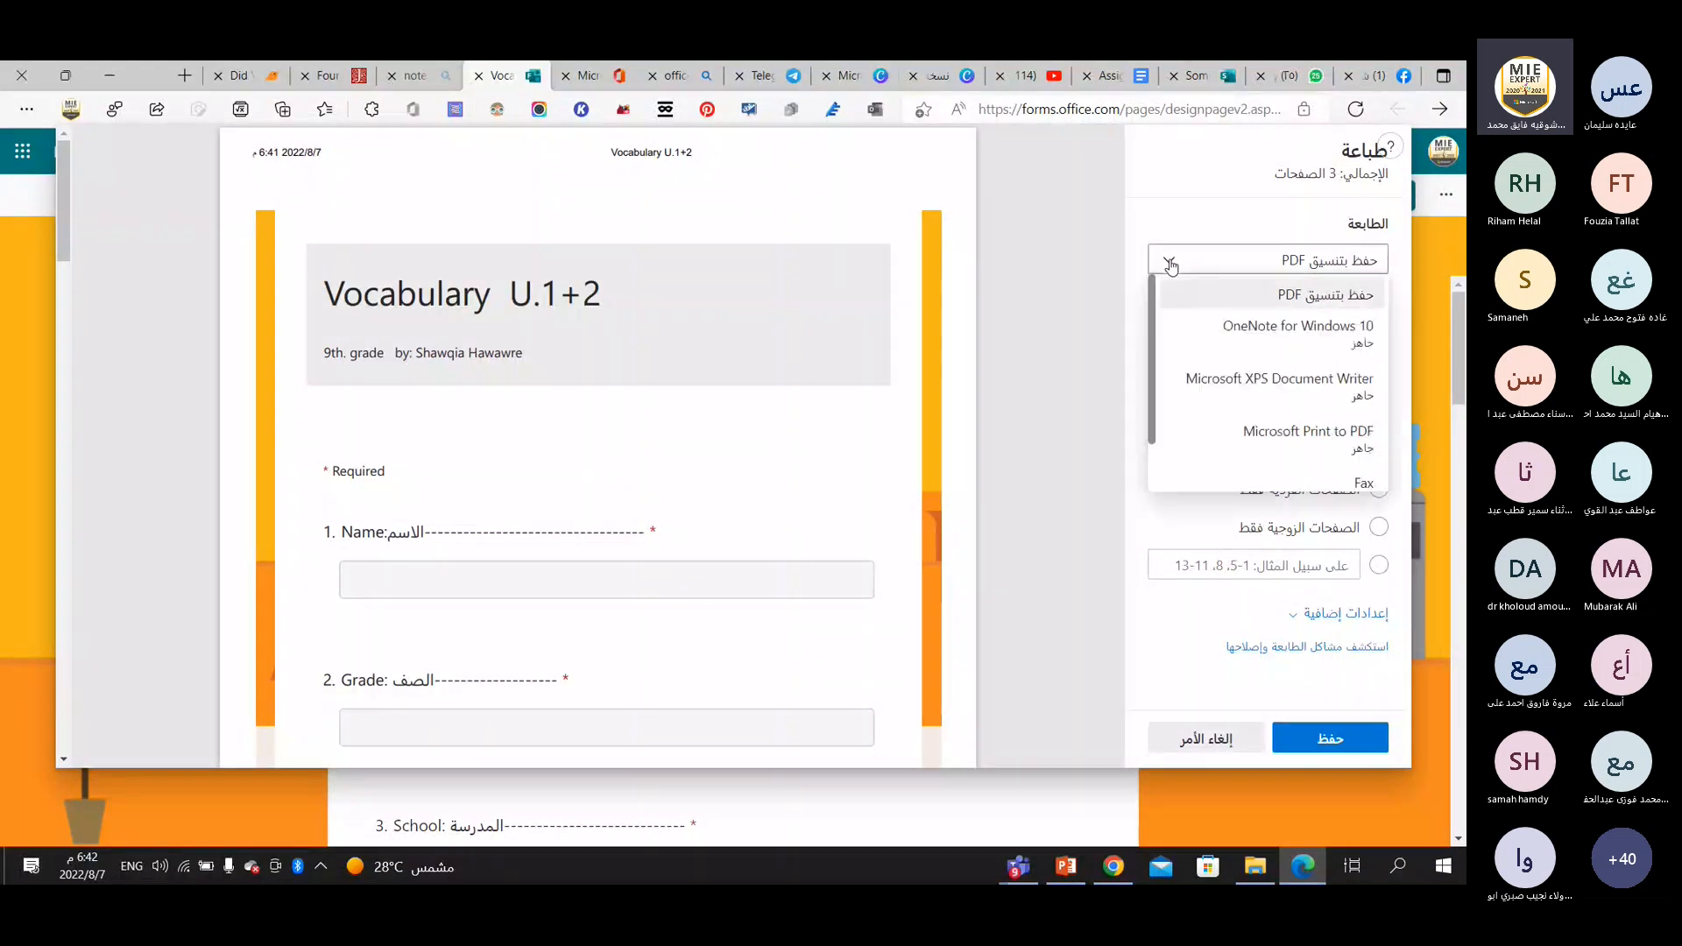
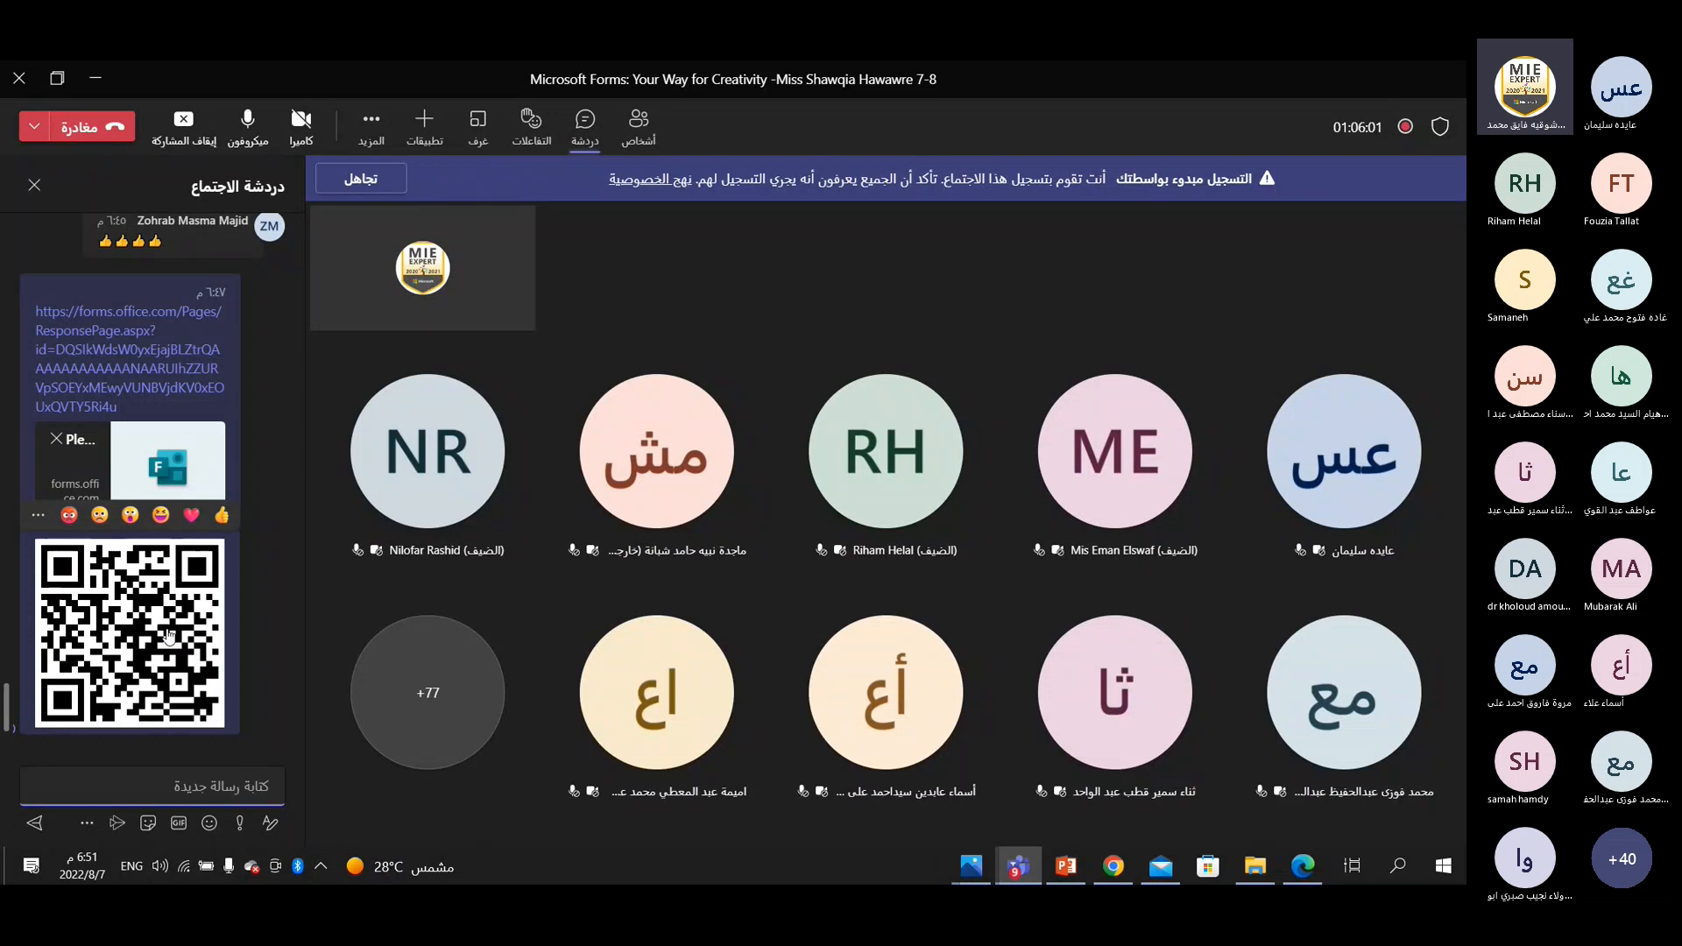
Return to the Vocabulary U.1+2 quiz in Edge, generate its embed code for a webpage or Sway, and copy the code.
mouse_move(1307, 870)
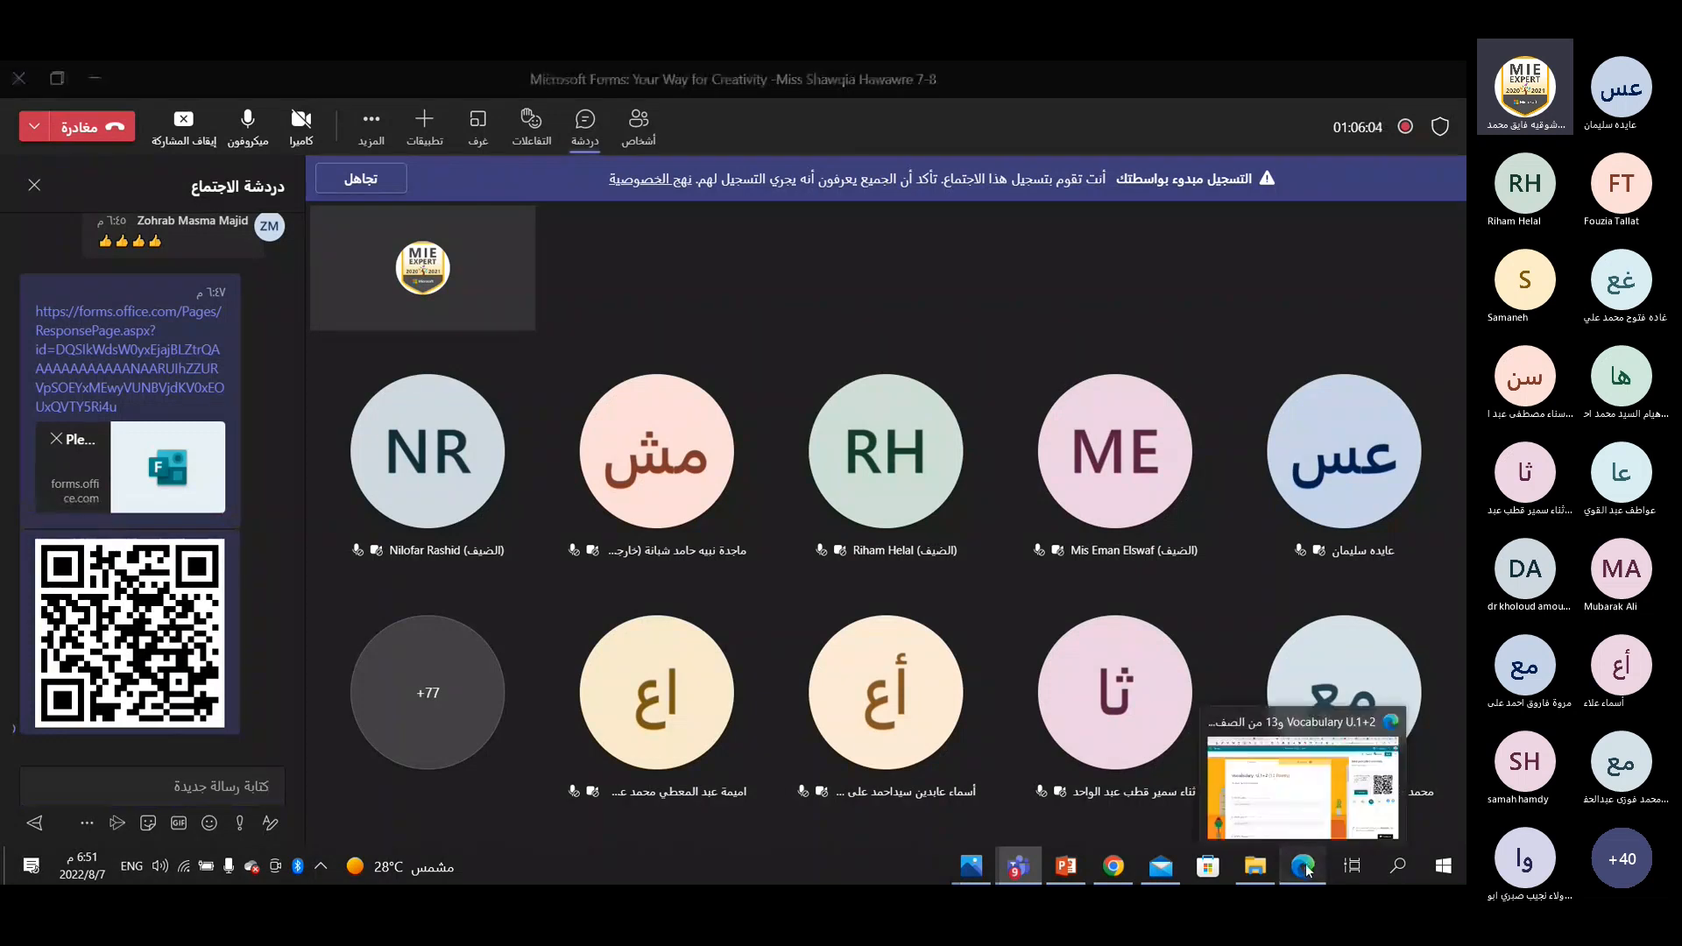
click(1307, 870)
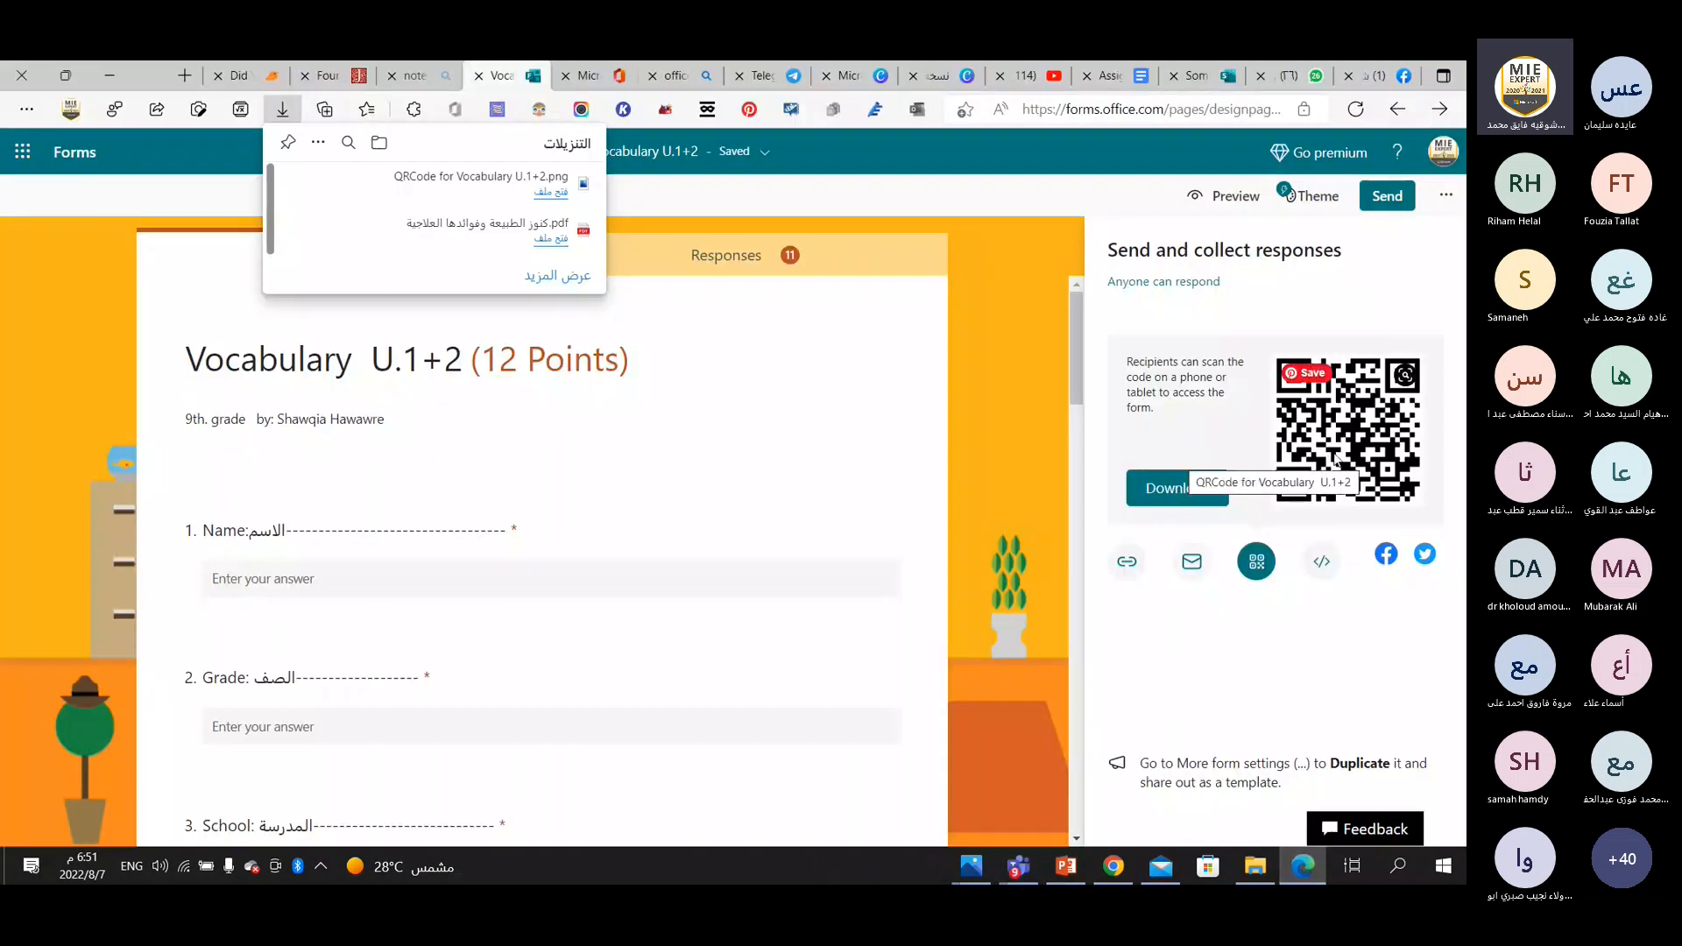
click(1323, 566)
click(1400, 399)
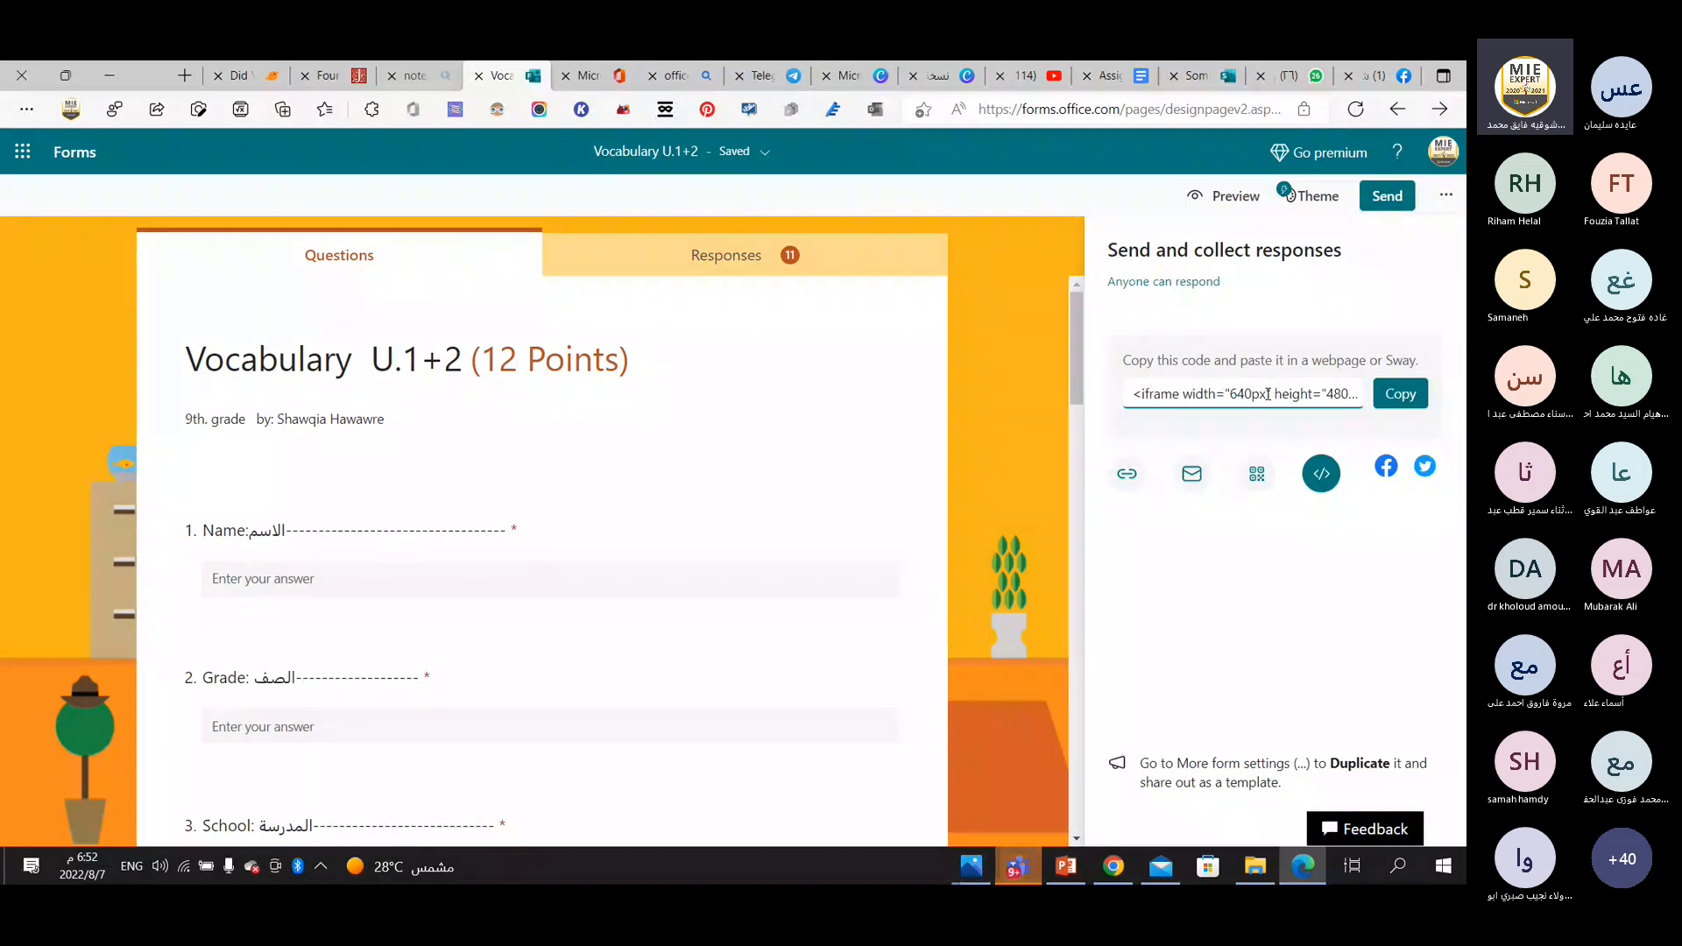
click(1400, 394)
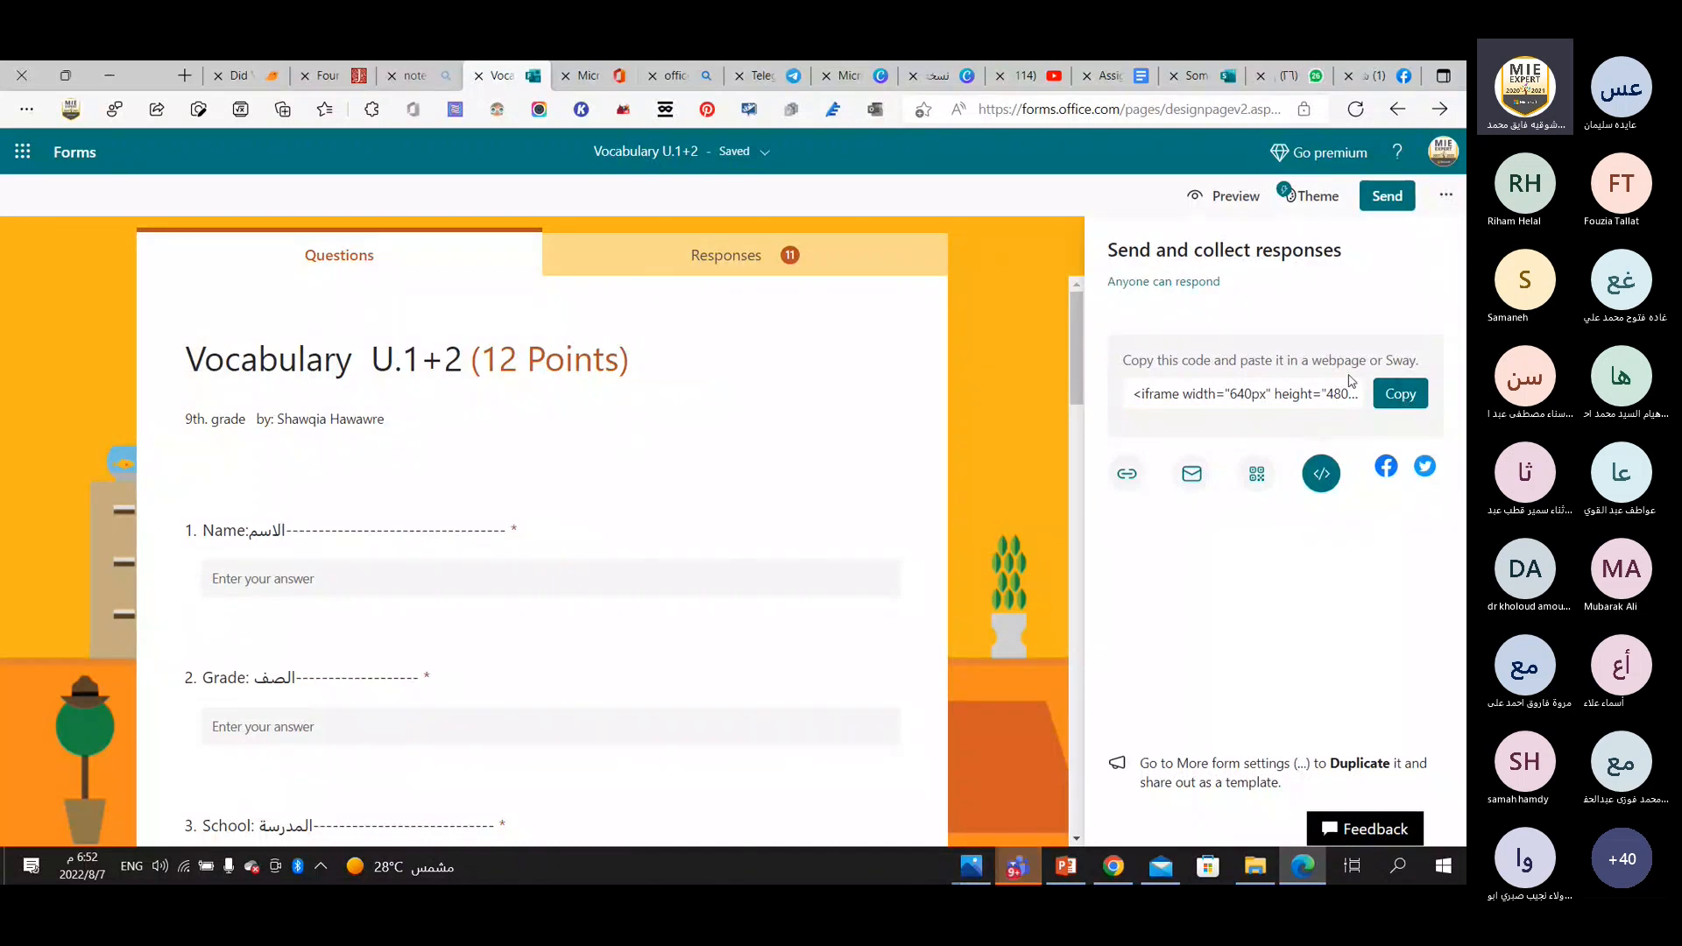
click(1400, 394)
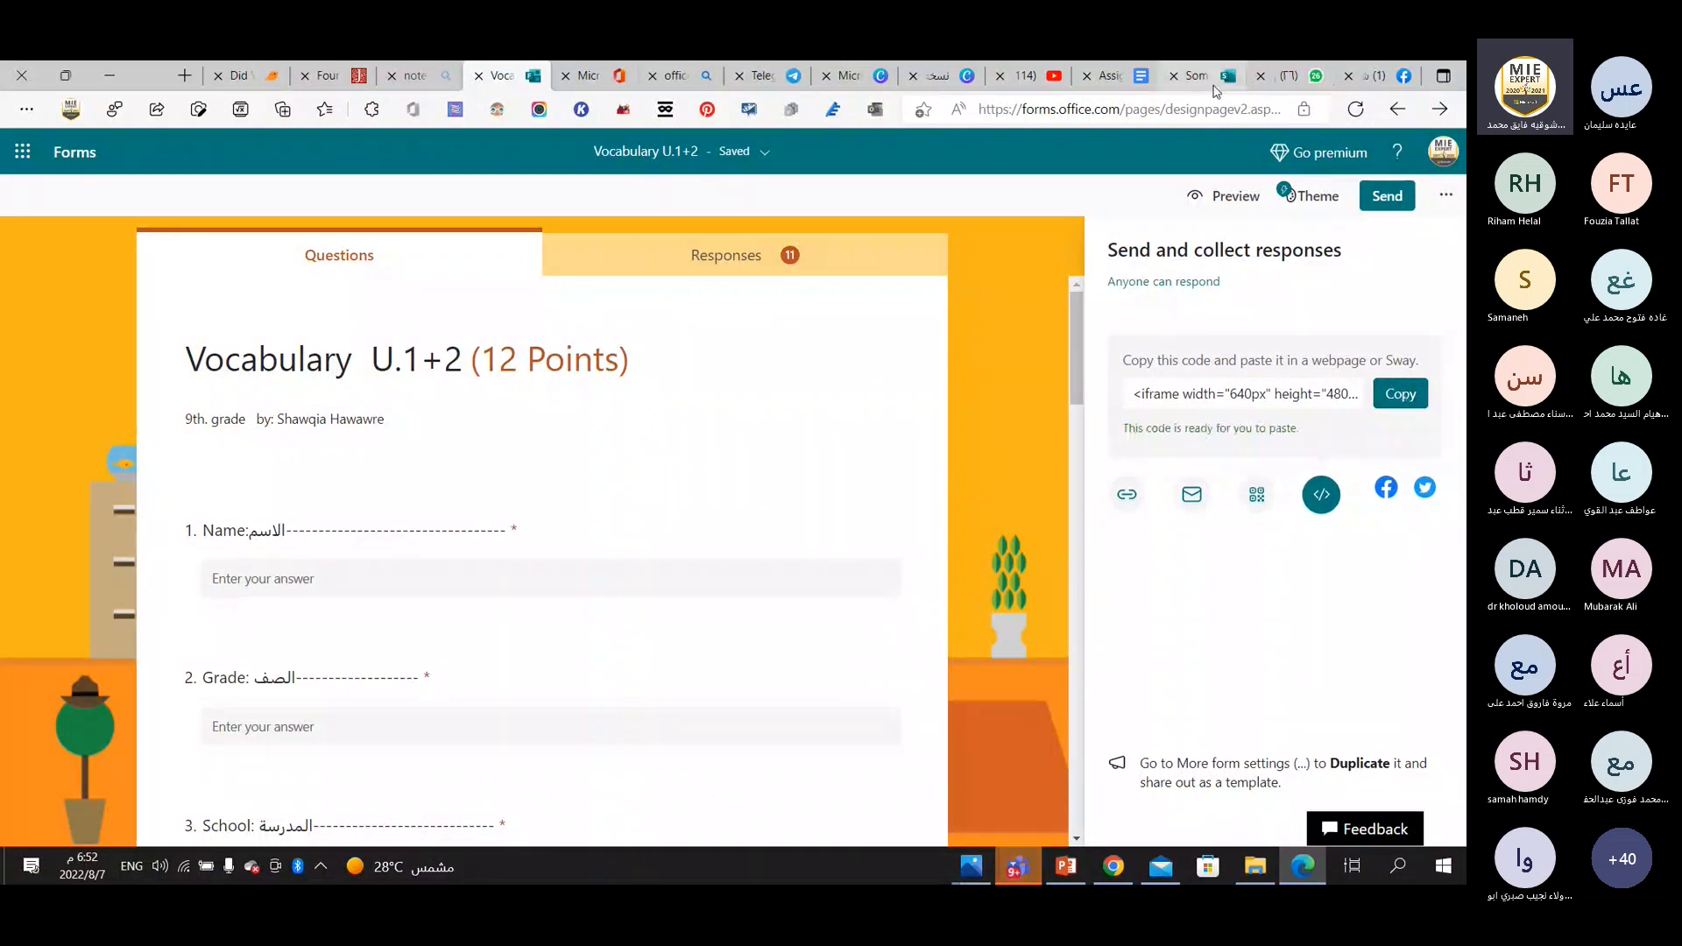
Open the Microsoft Sway website and sign in with the account's saved e-mail address.
click(1195, 76)
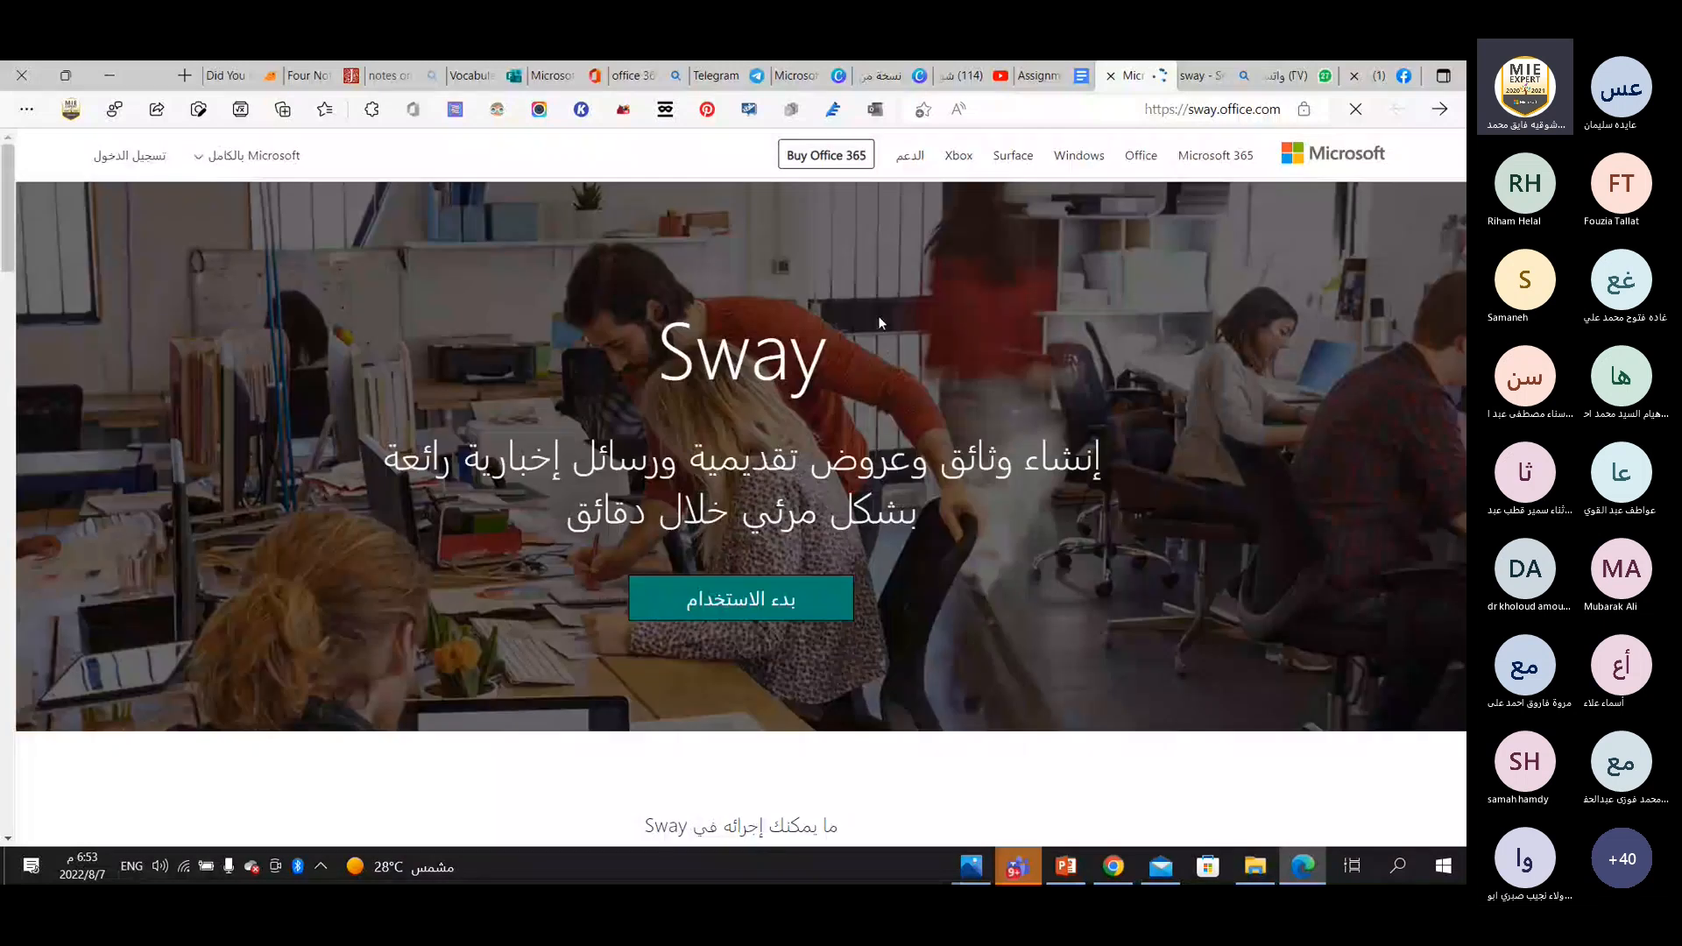
click(113, 155)
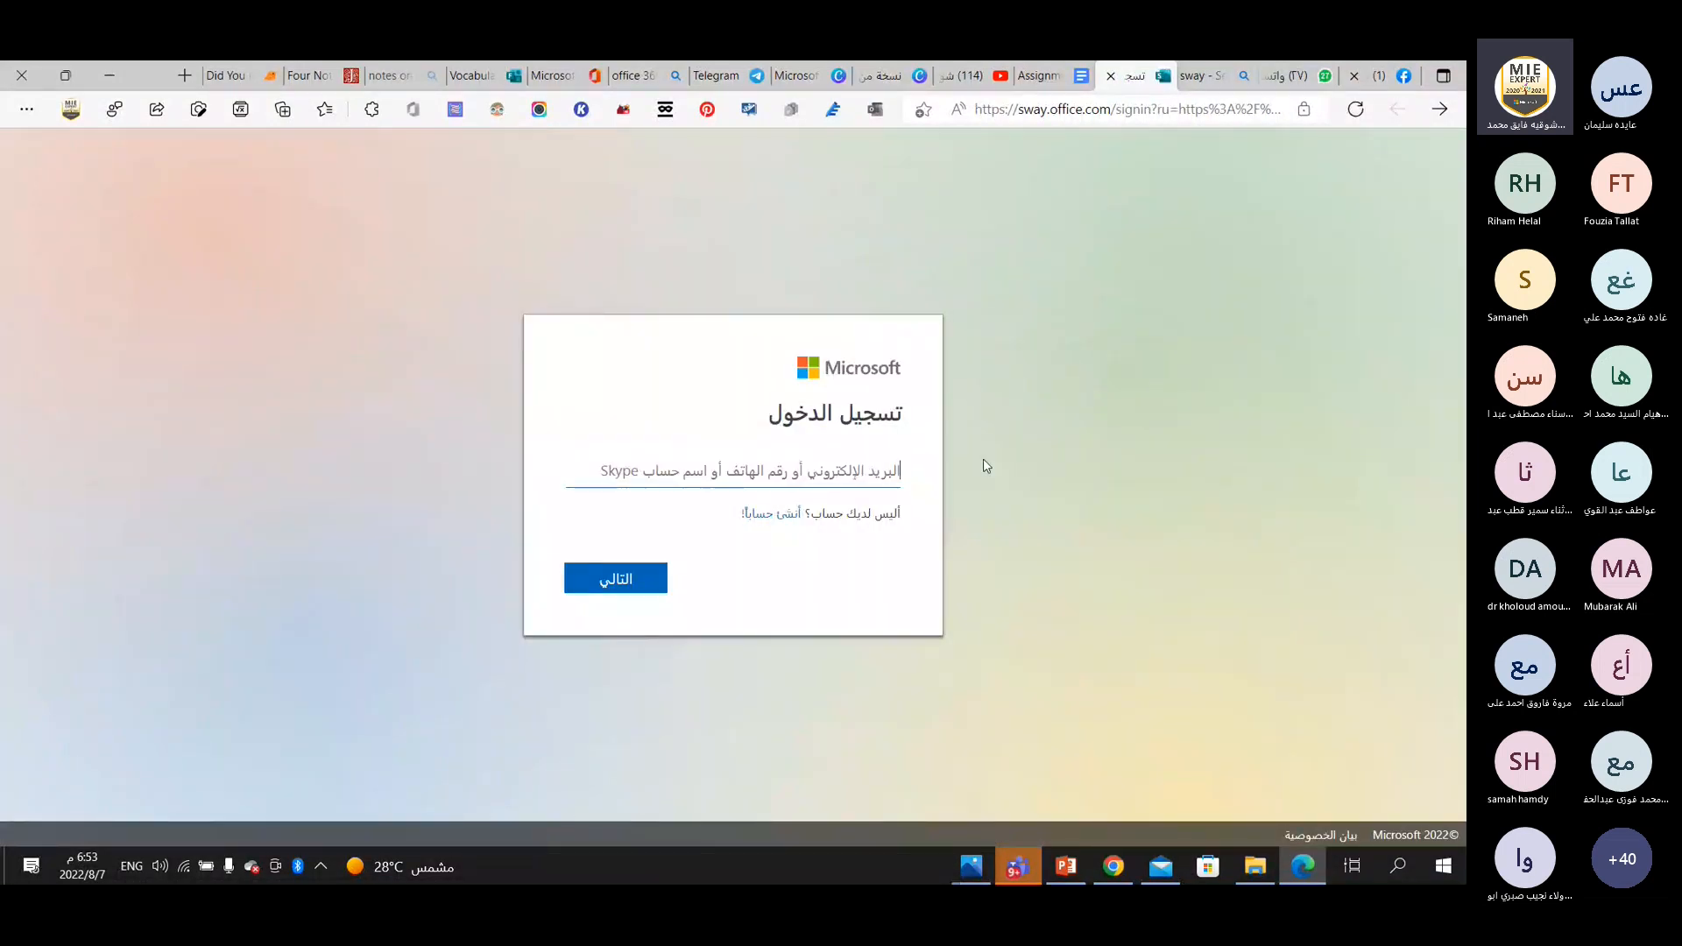
click(837, 471)
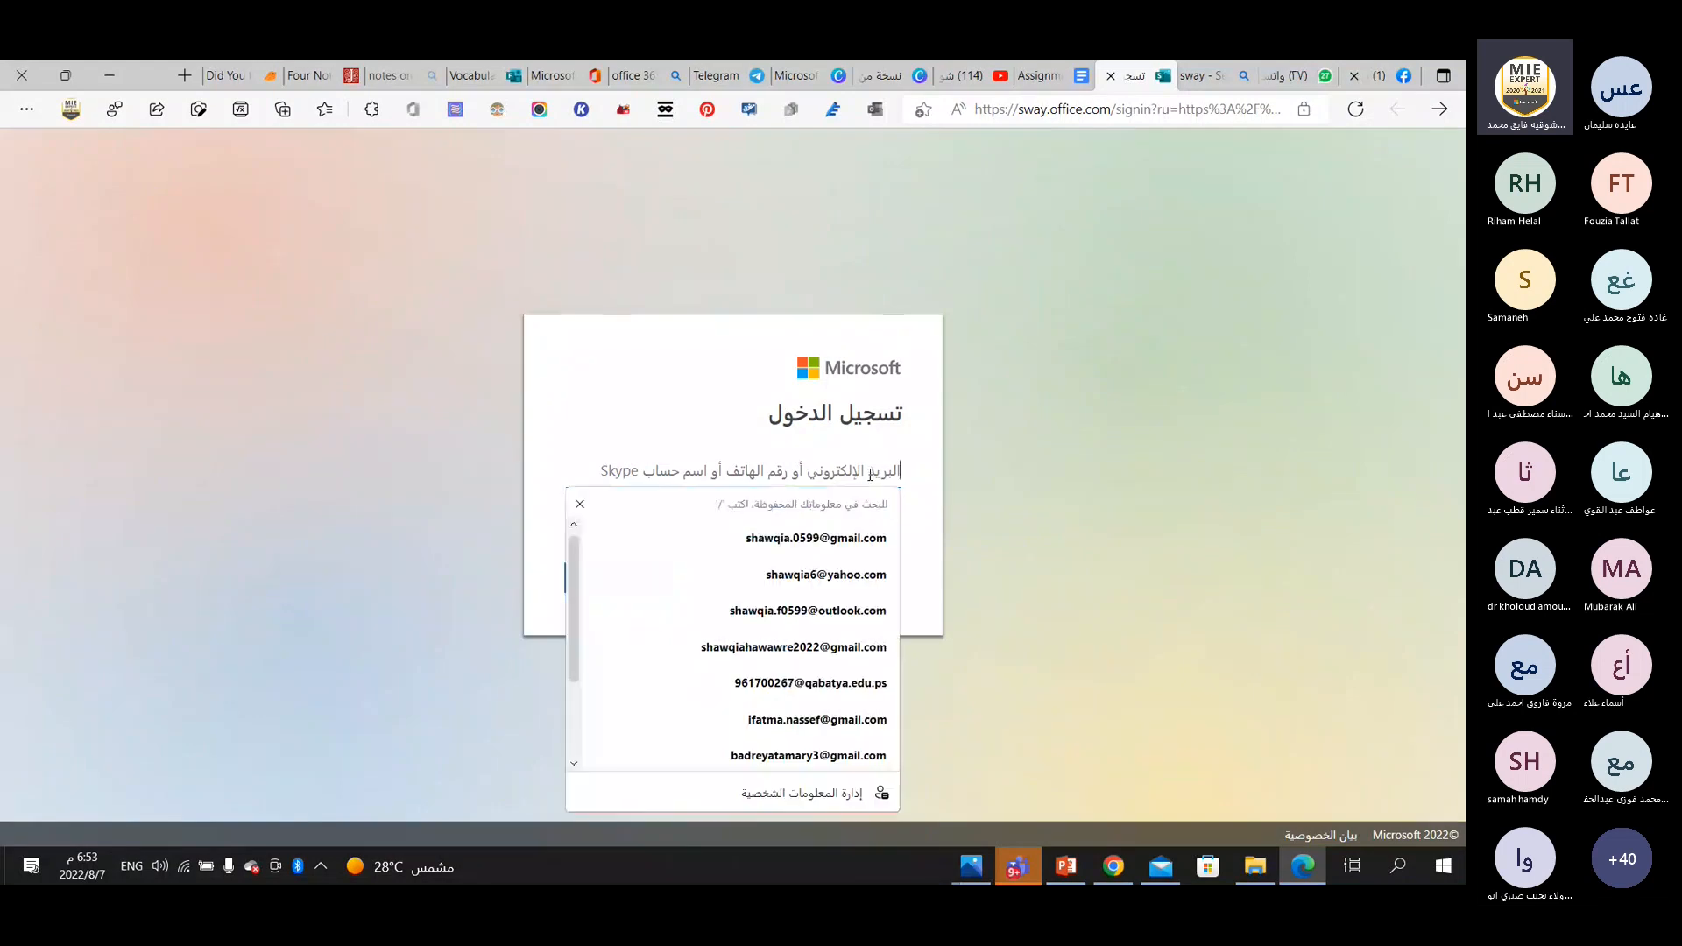
click(840, 537)
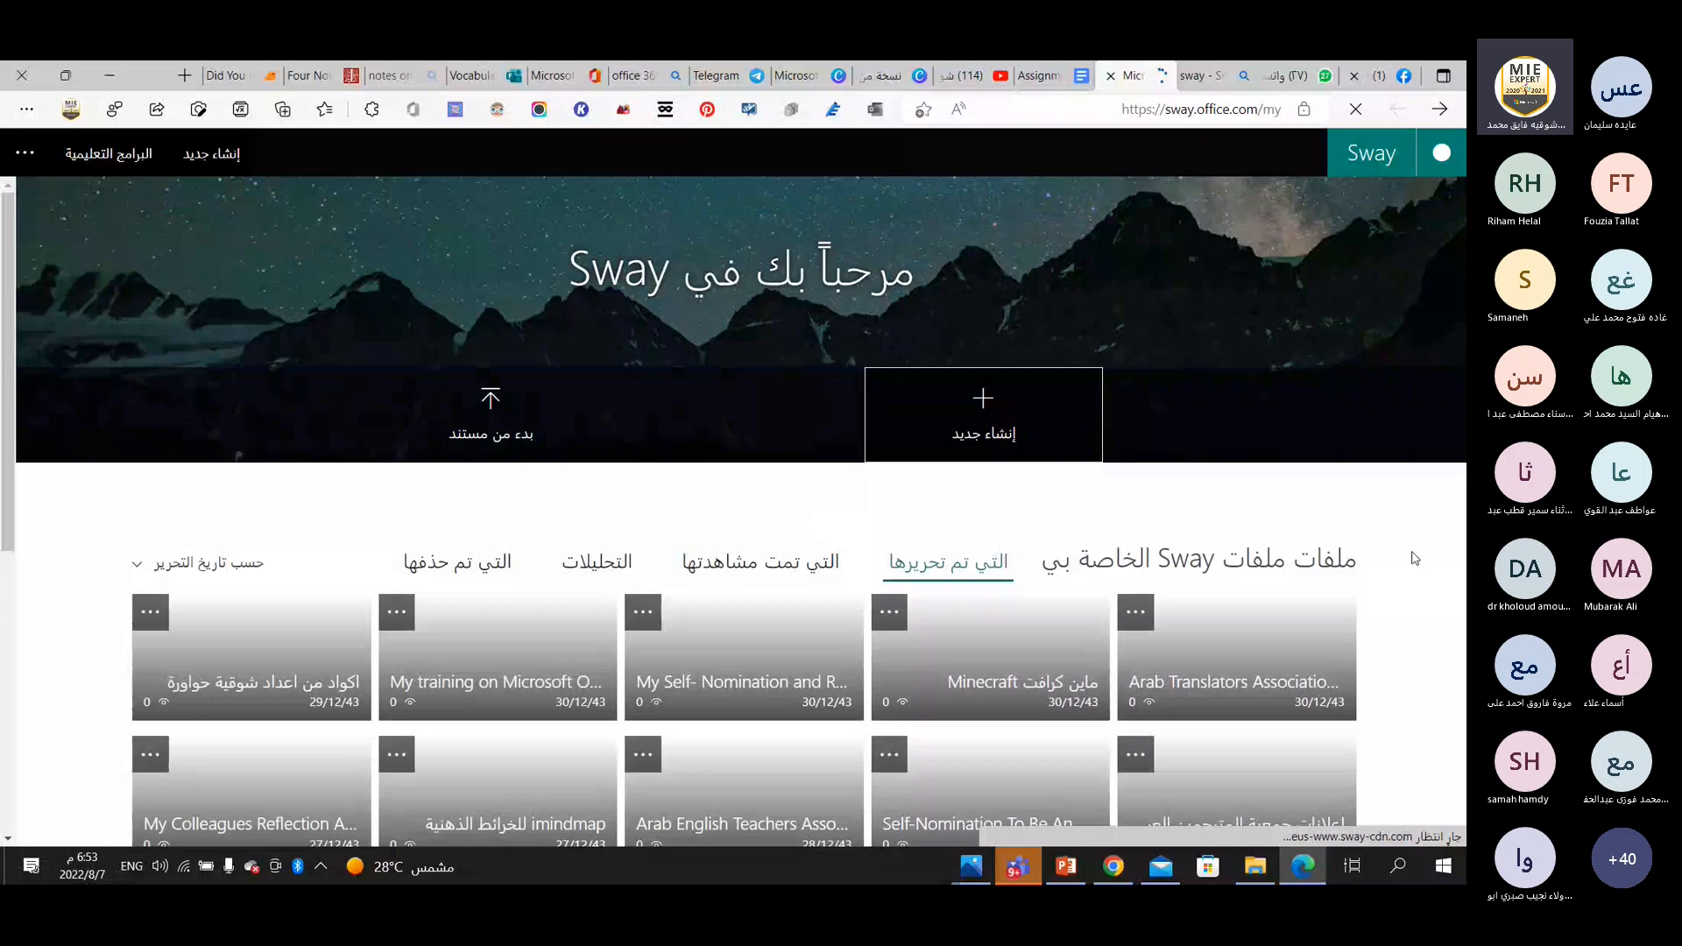
Browse the edited Sways and open the existing one that collects achievement codes.
scroll(1362, 589, down, 2)
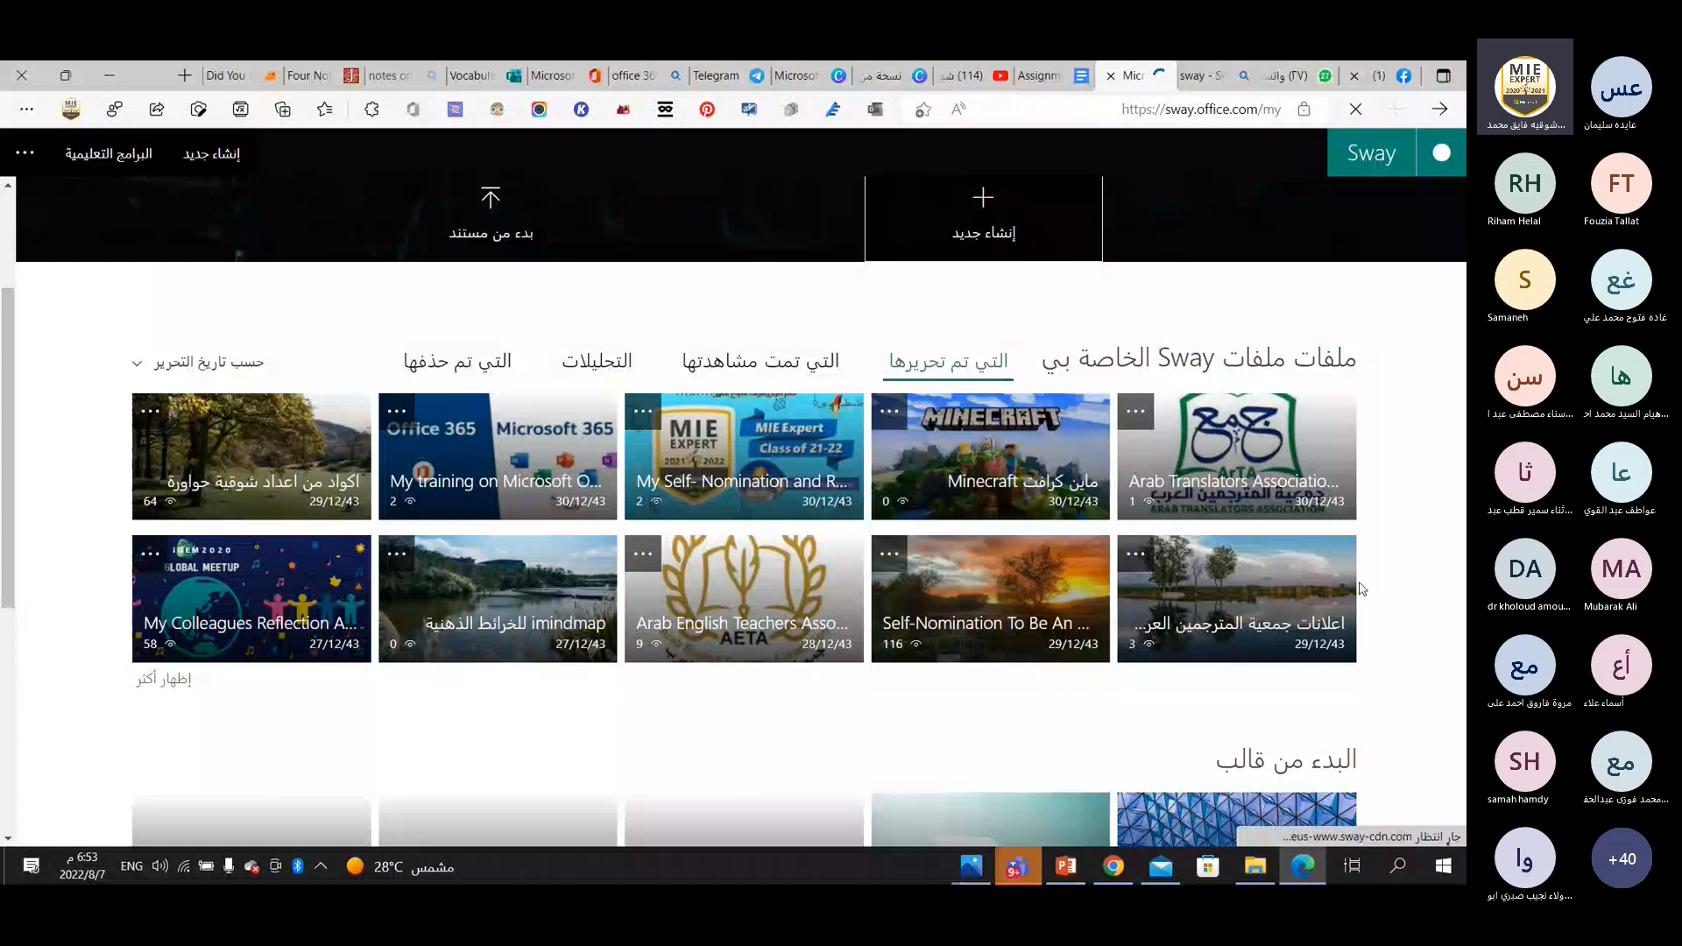
scroll(1362, 589, down, 2)
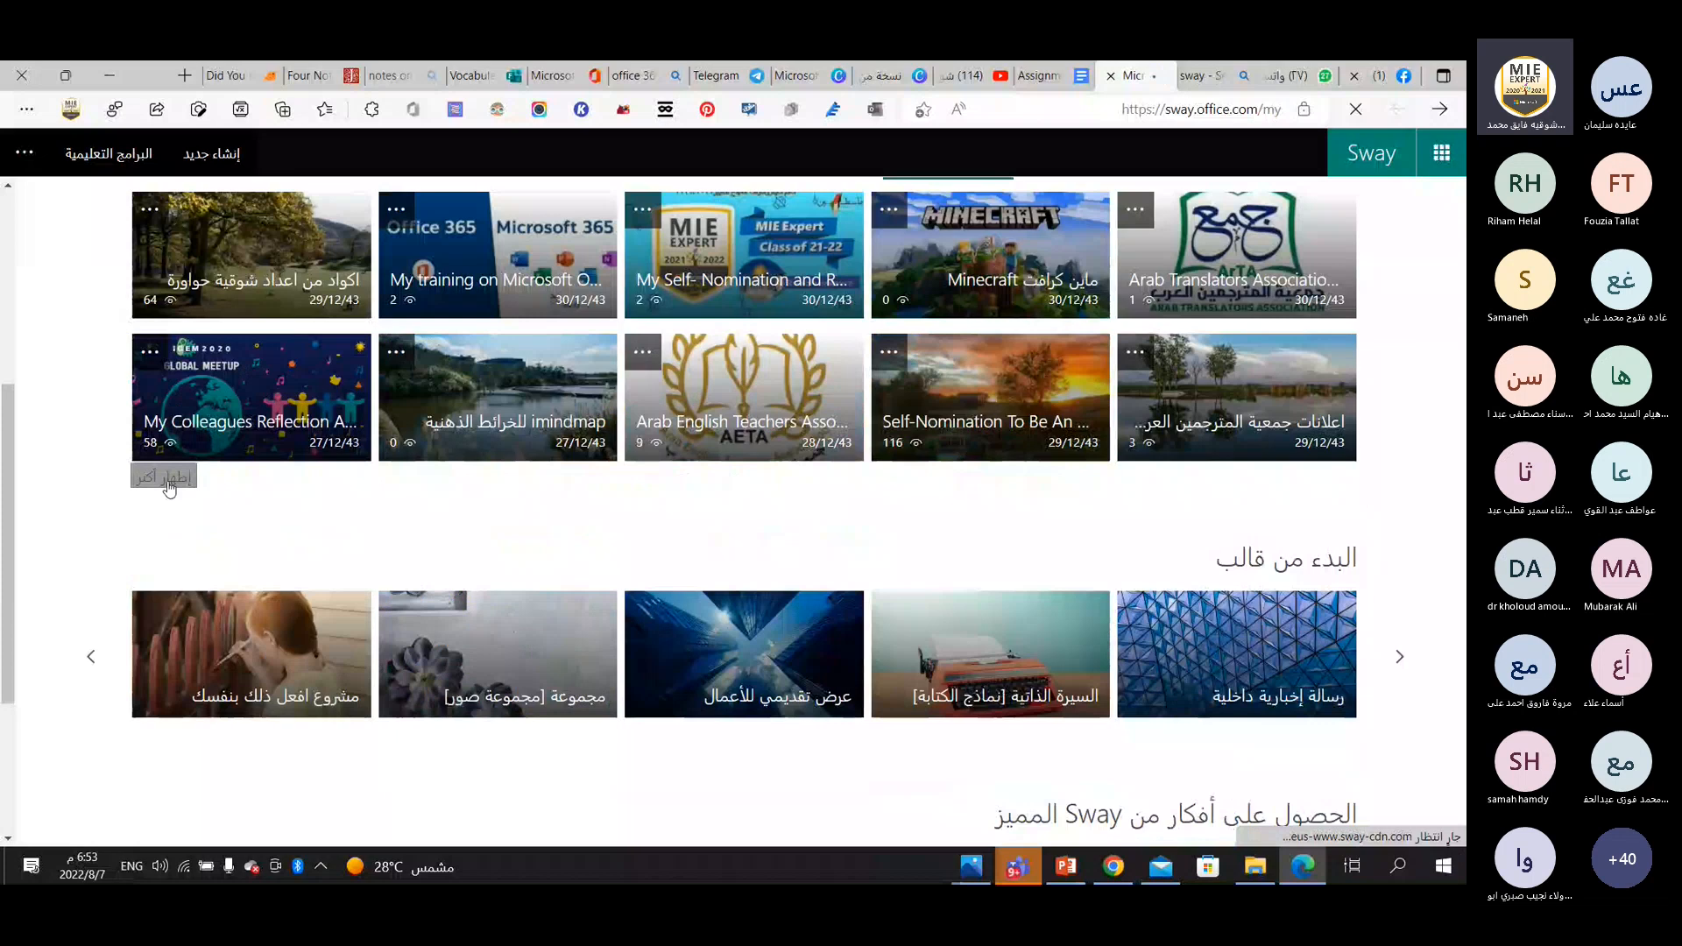
click(293, 382)
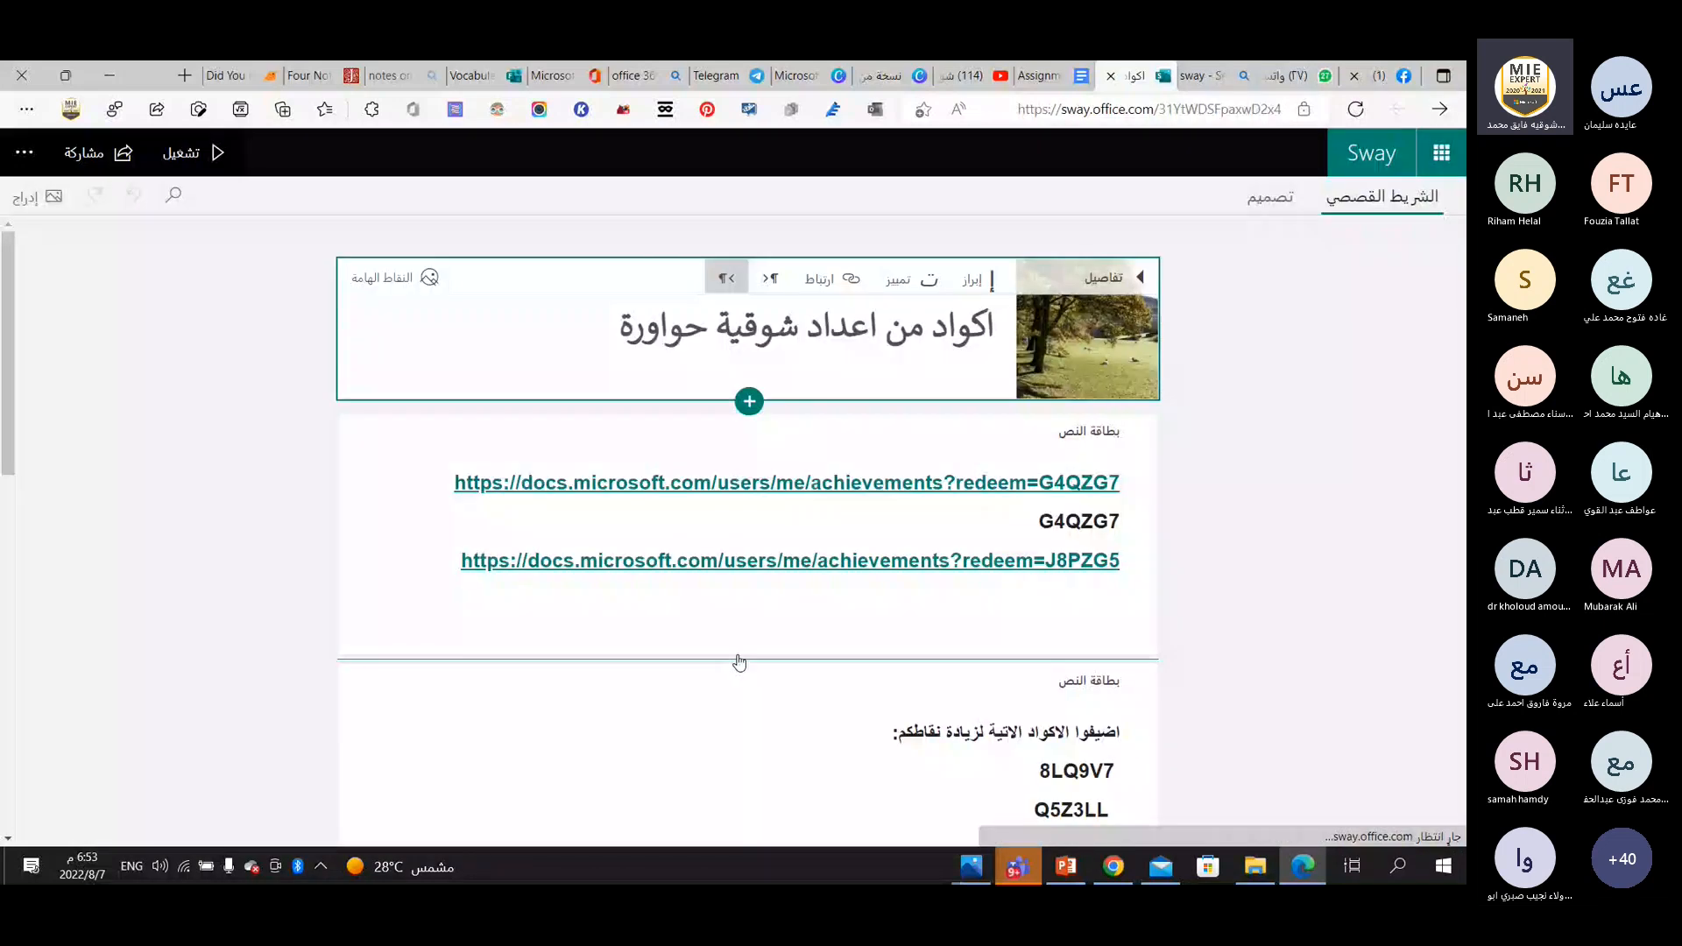
Insert a text card below the first text card in the Sway, paste the quiz's embed code, and add two blank lines after it.
click(739, 663)
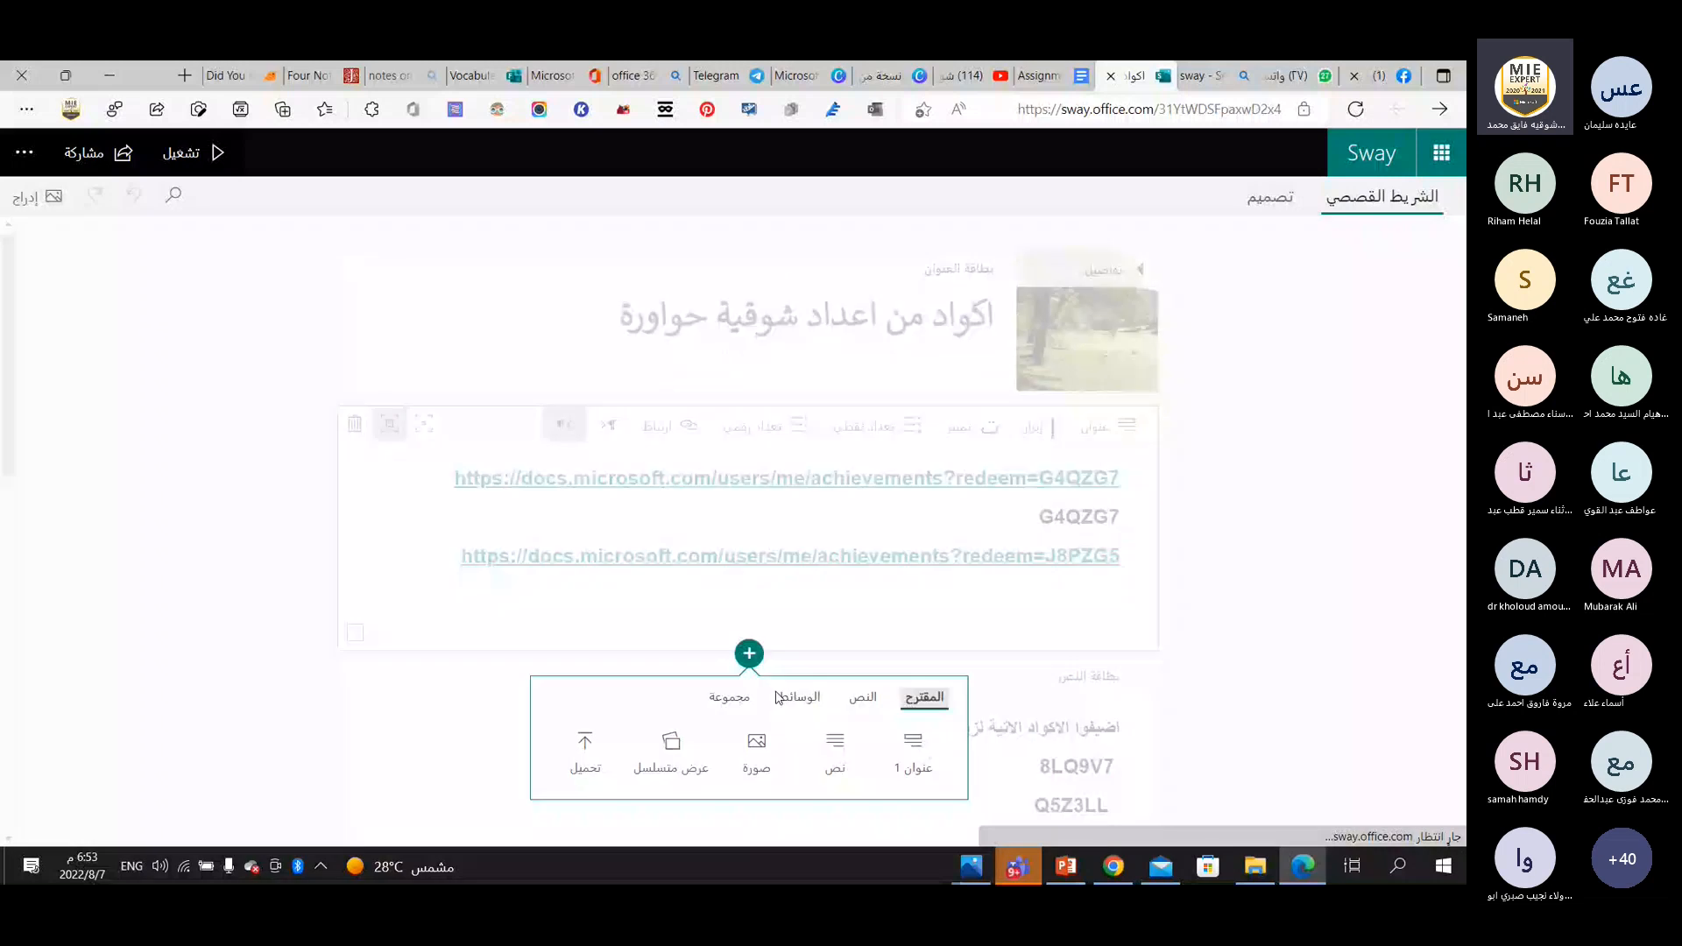
click(835, 751)
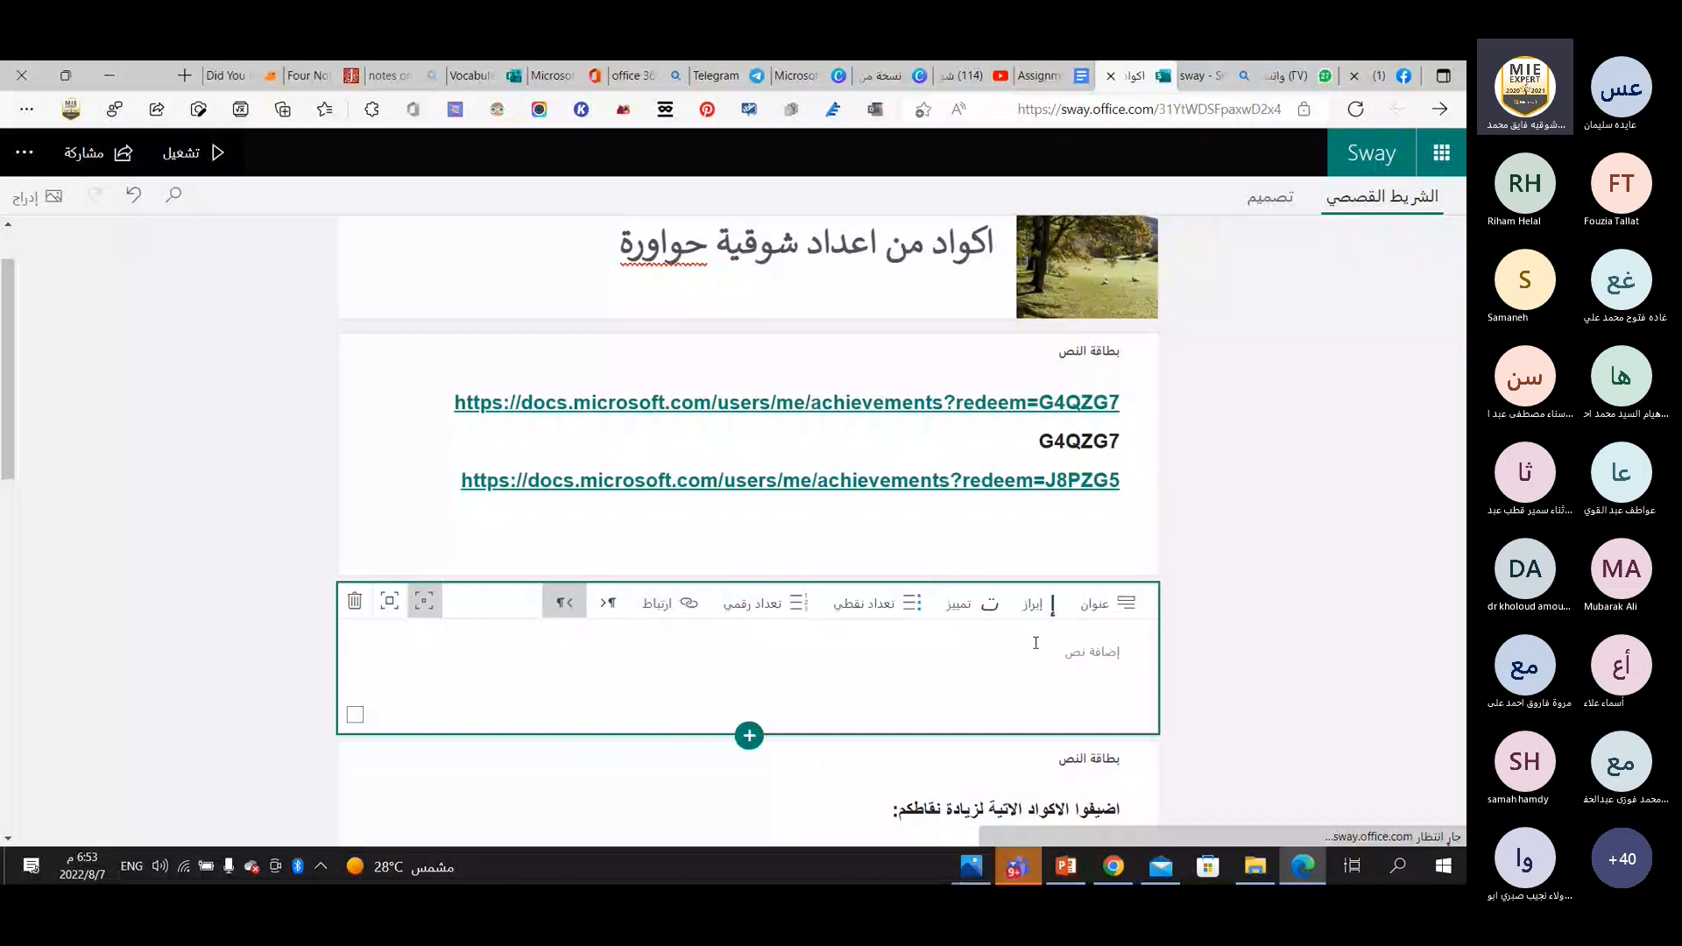
click(1058, 646)
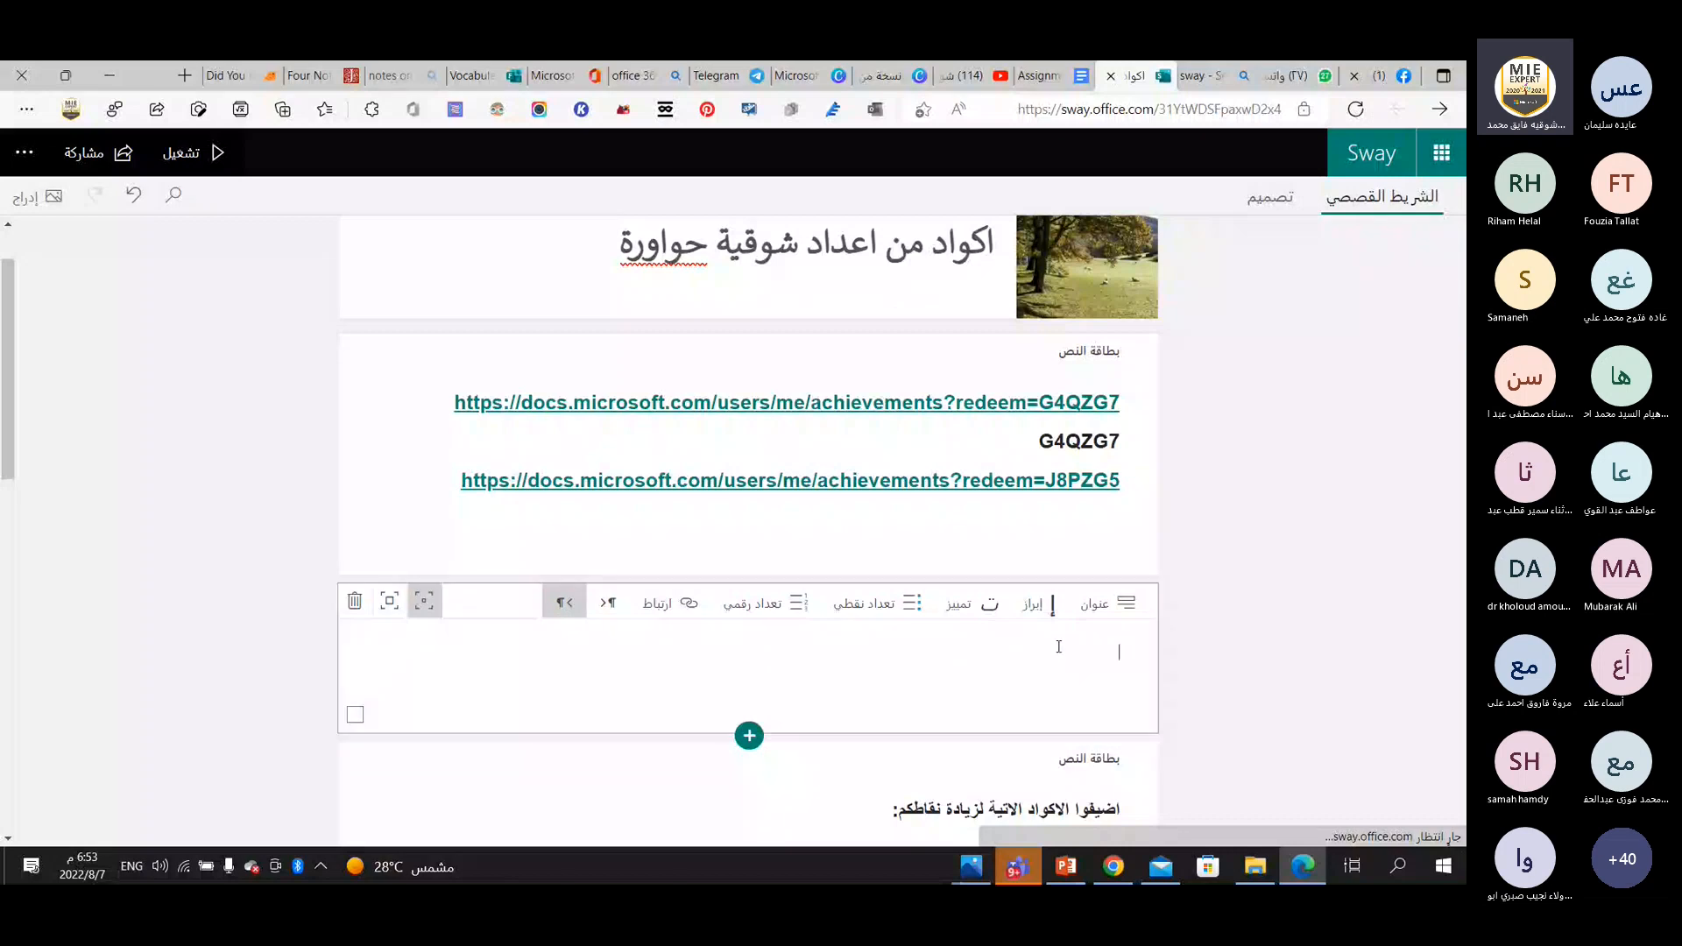
key(ctrl+v)
click(670, 603)
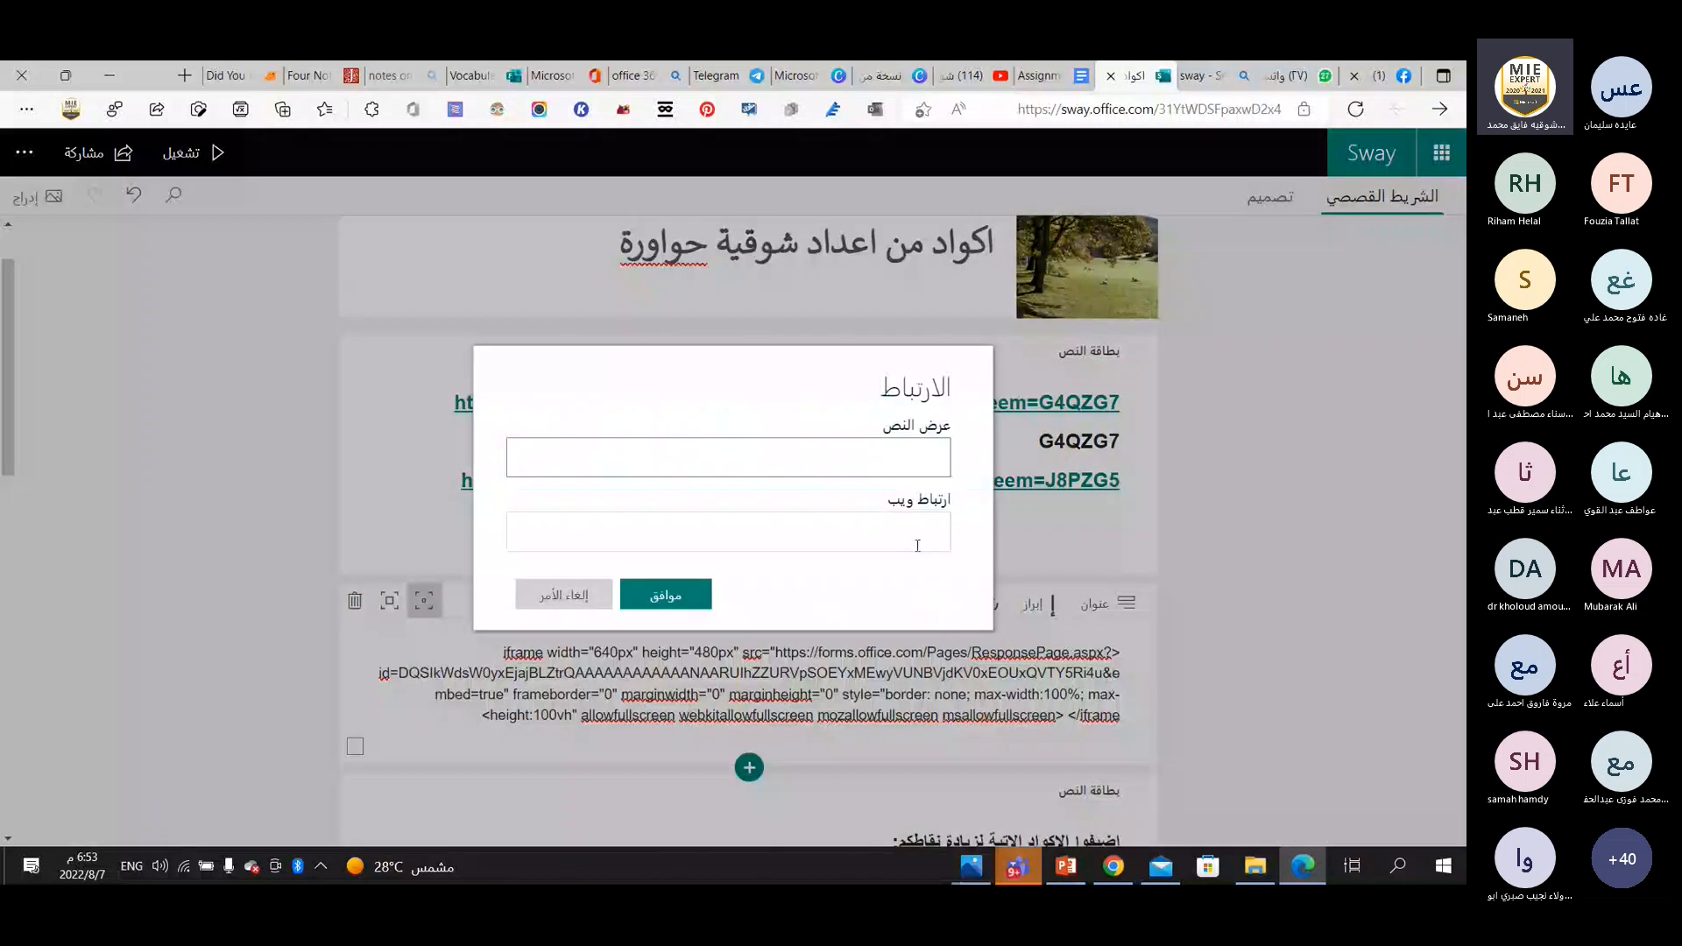
click(565, 597)
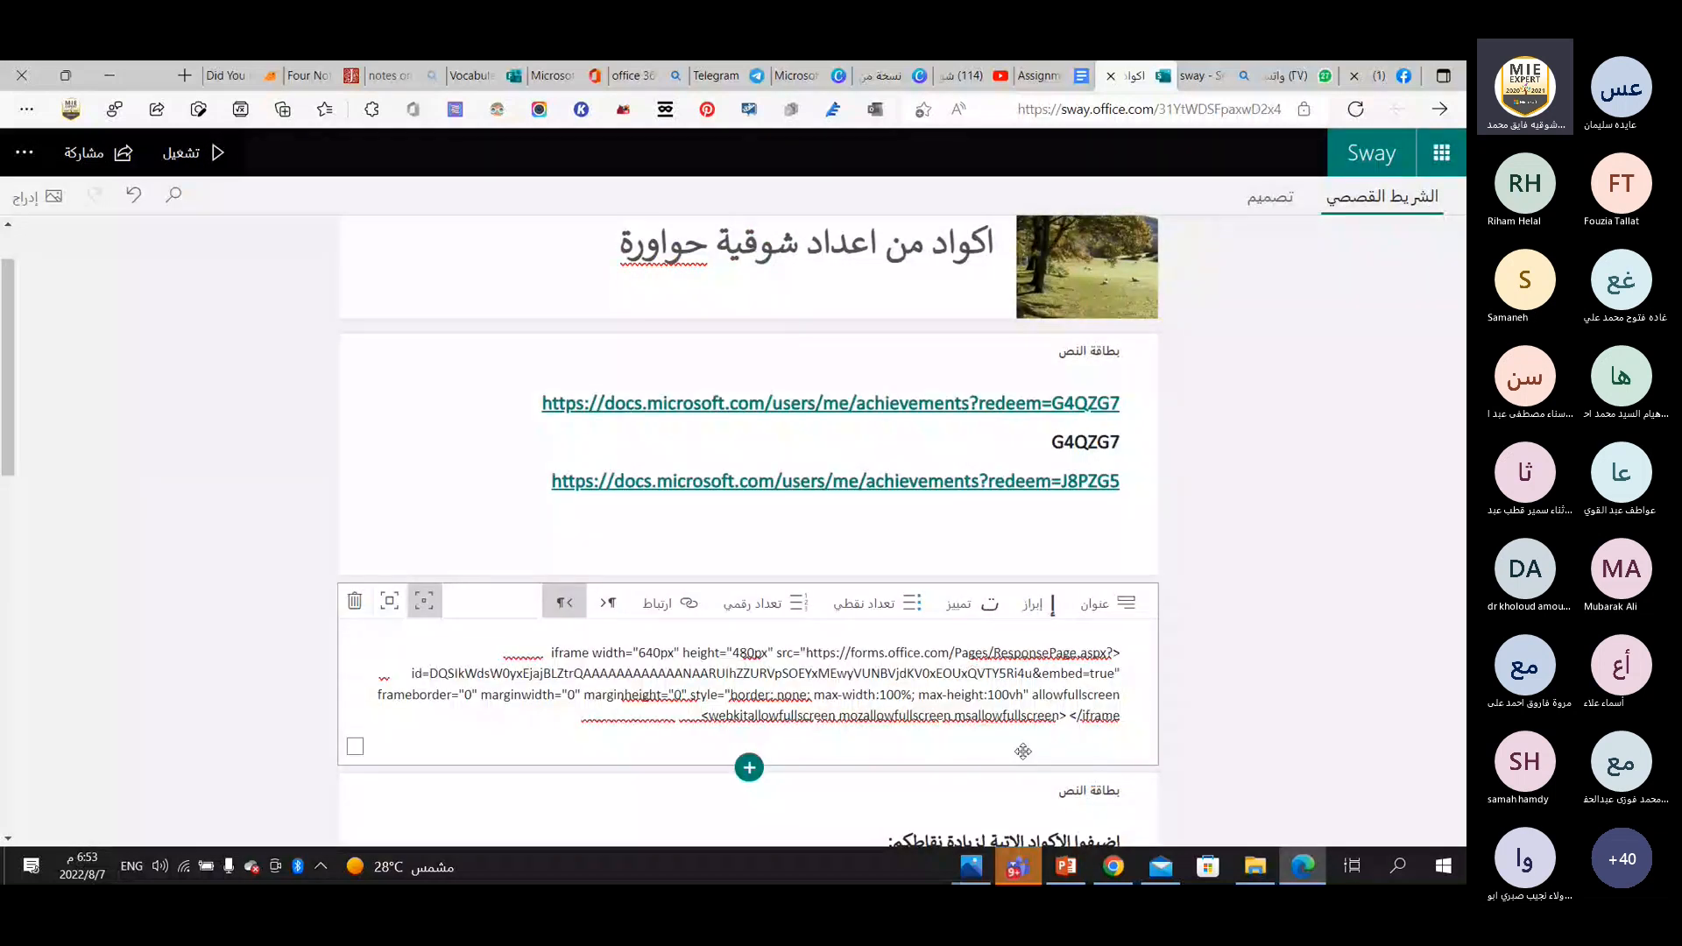
key(Return)
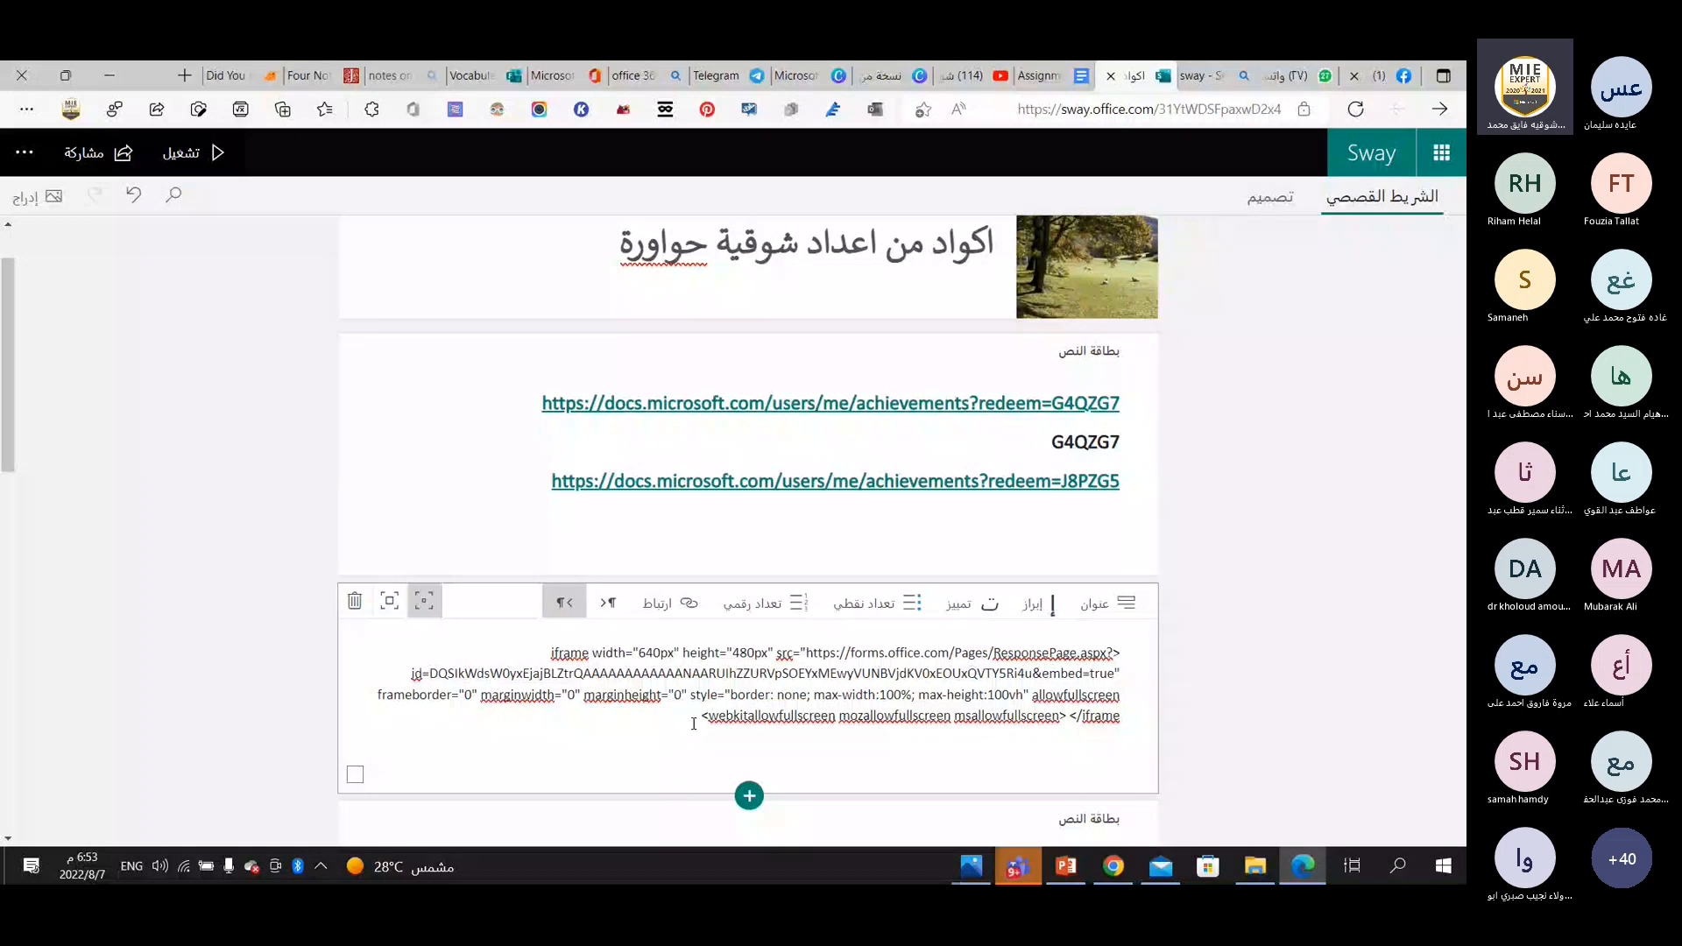
key(Return)
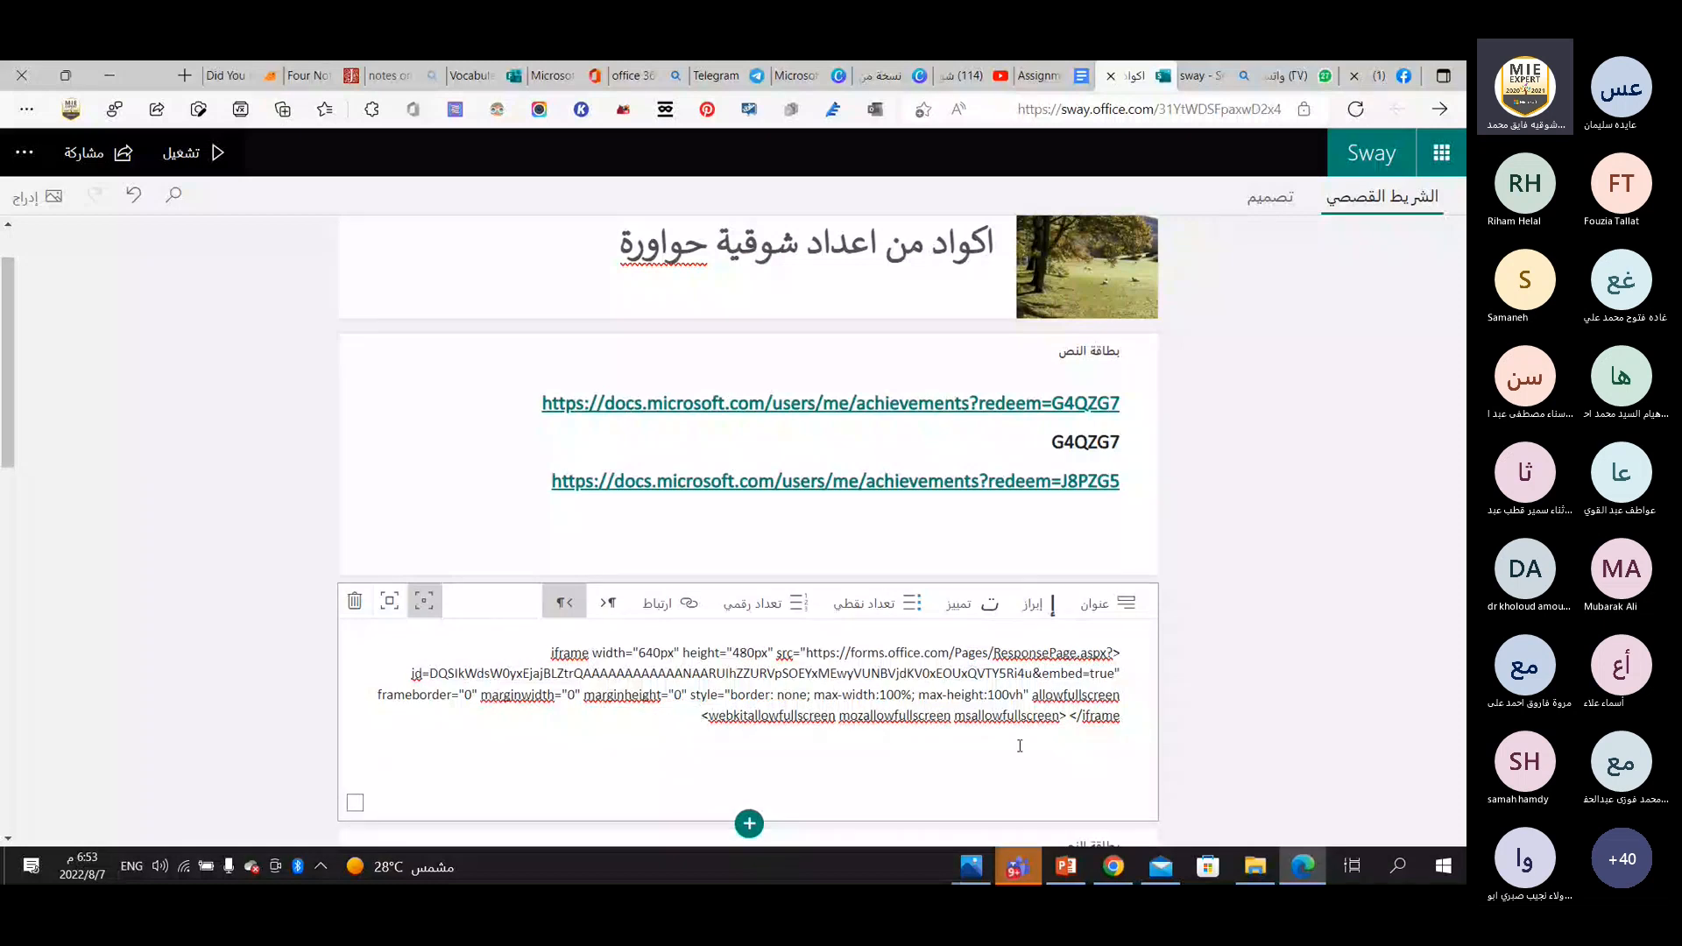
scroll(960, 695, down, 1)
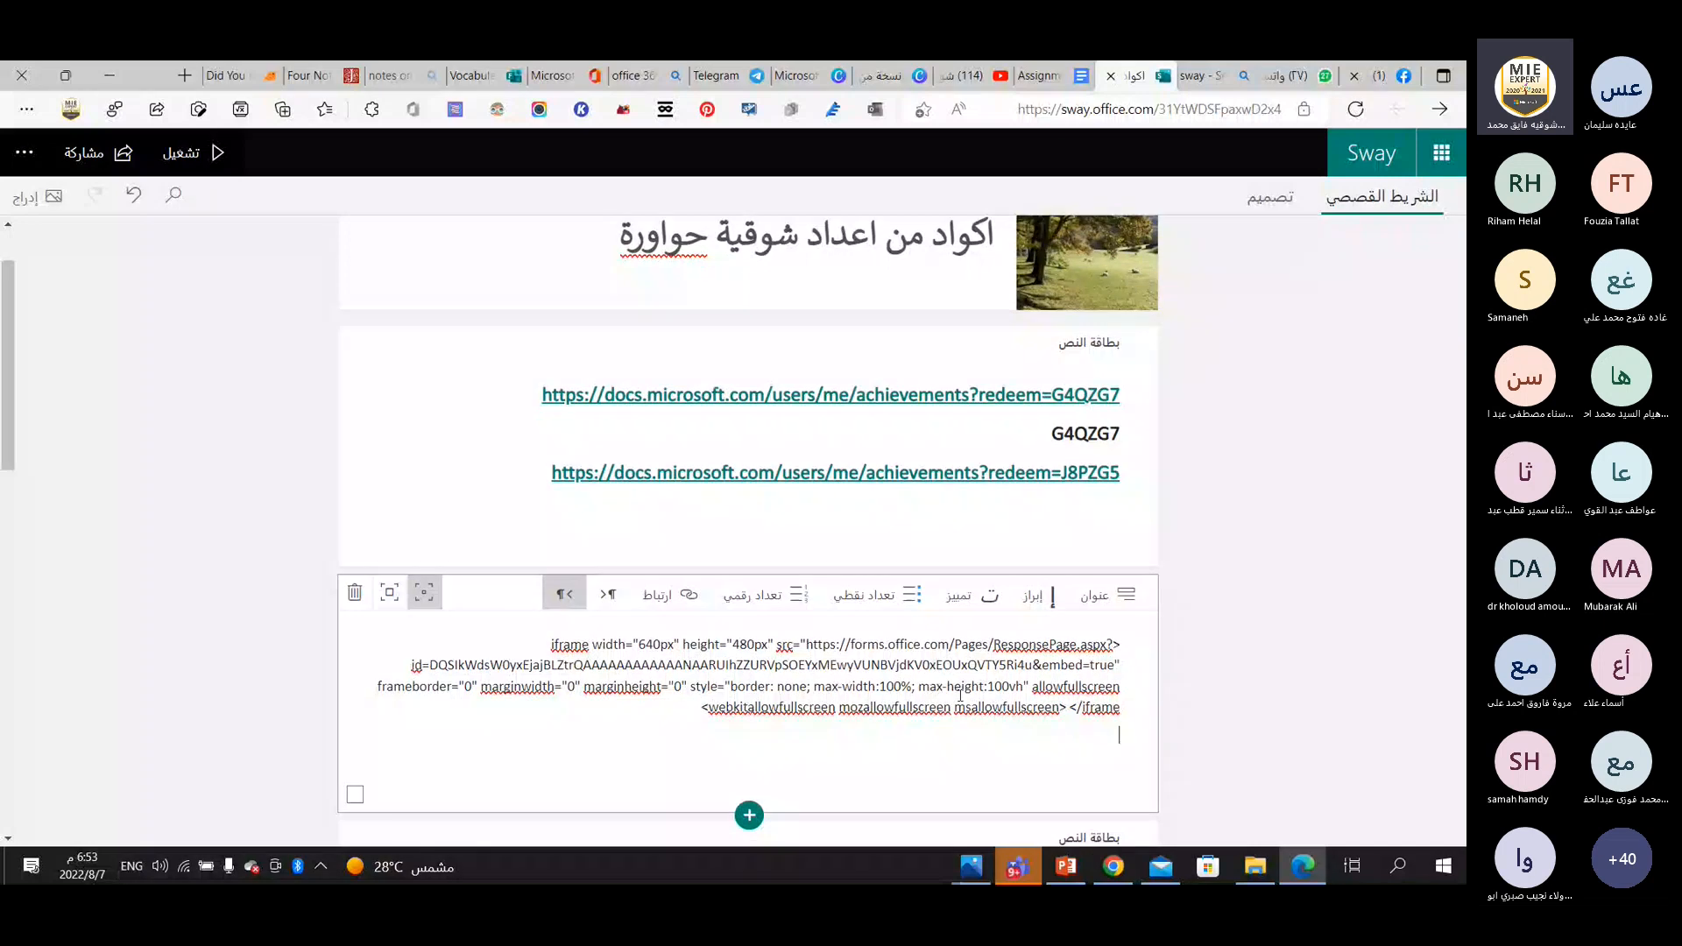
scroll(960, 695, up, 1)
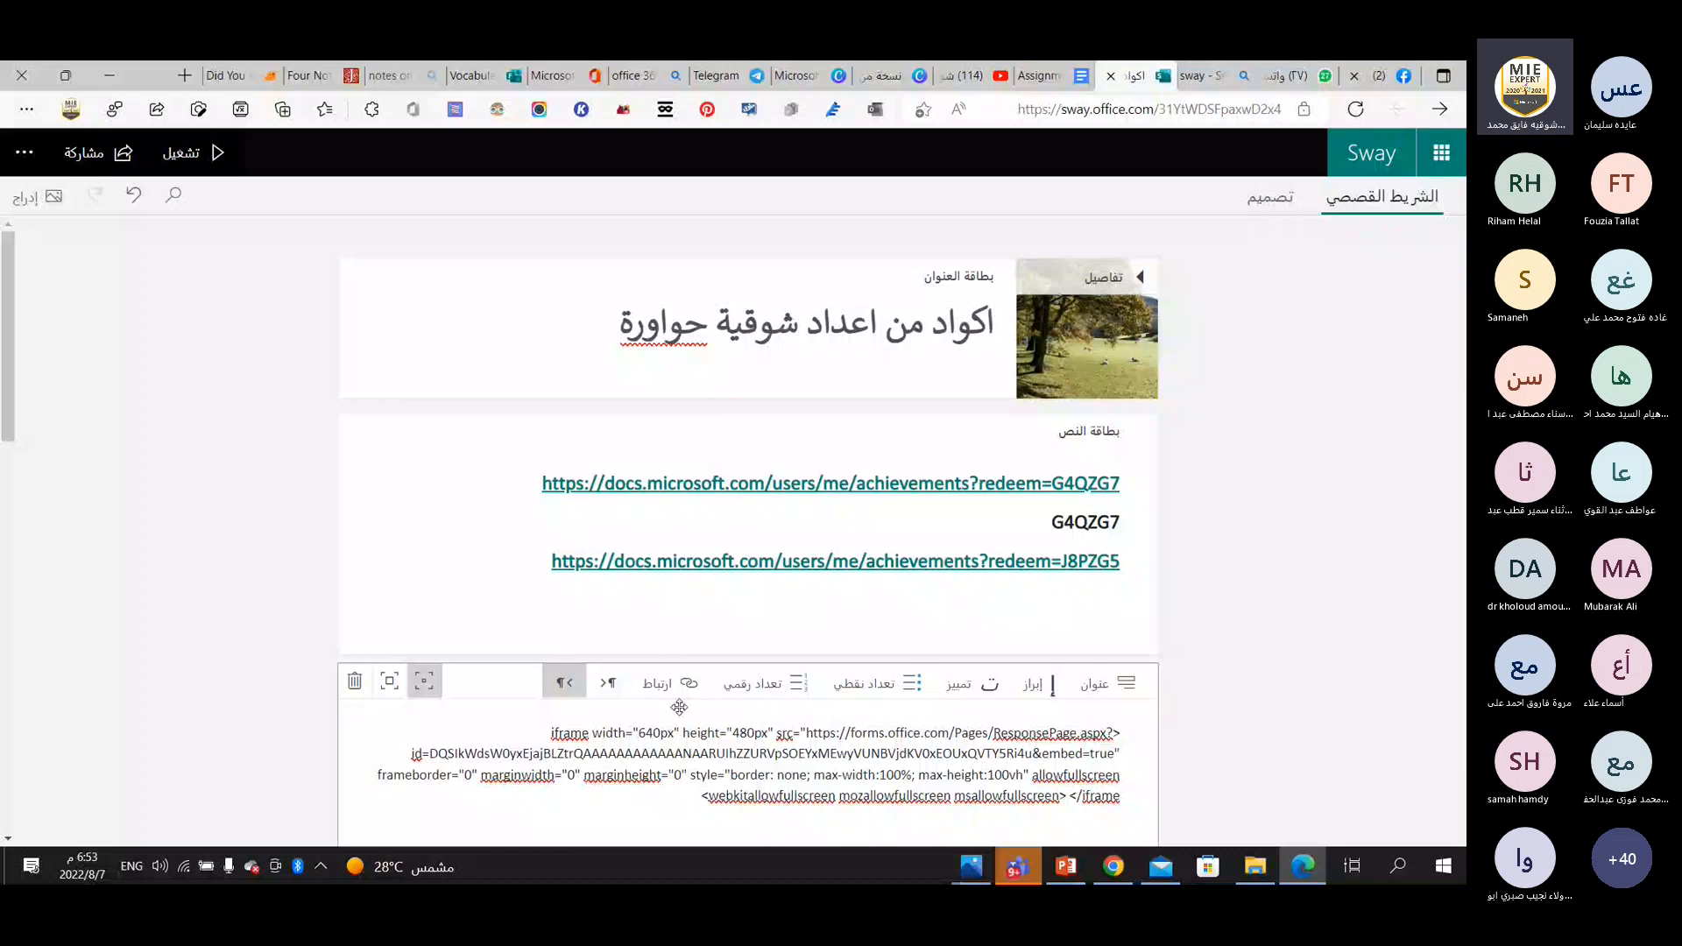
Check the Teams meeting briefly and return to the Vocabulary U.1+2 quiz's sharing options in Edge.
click(1205, 76)
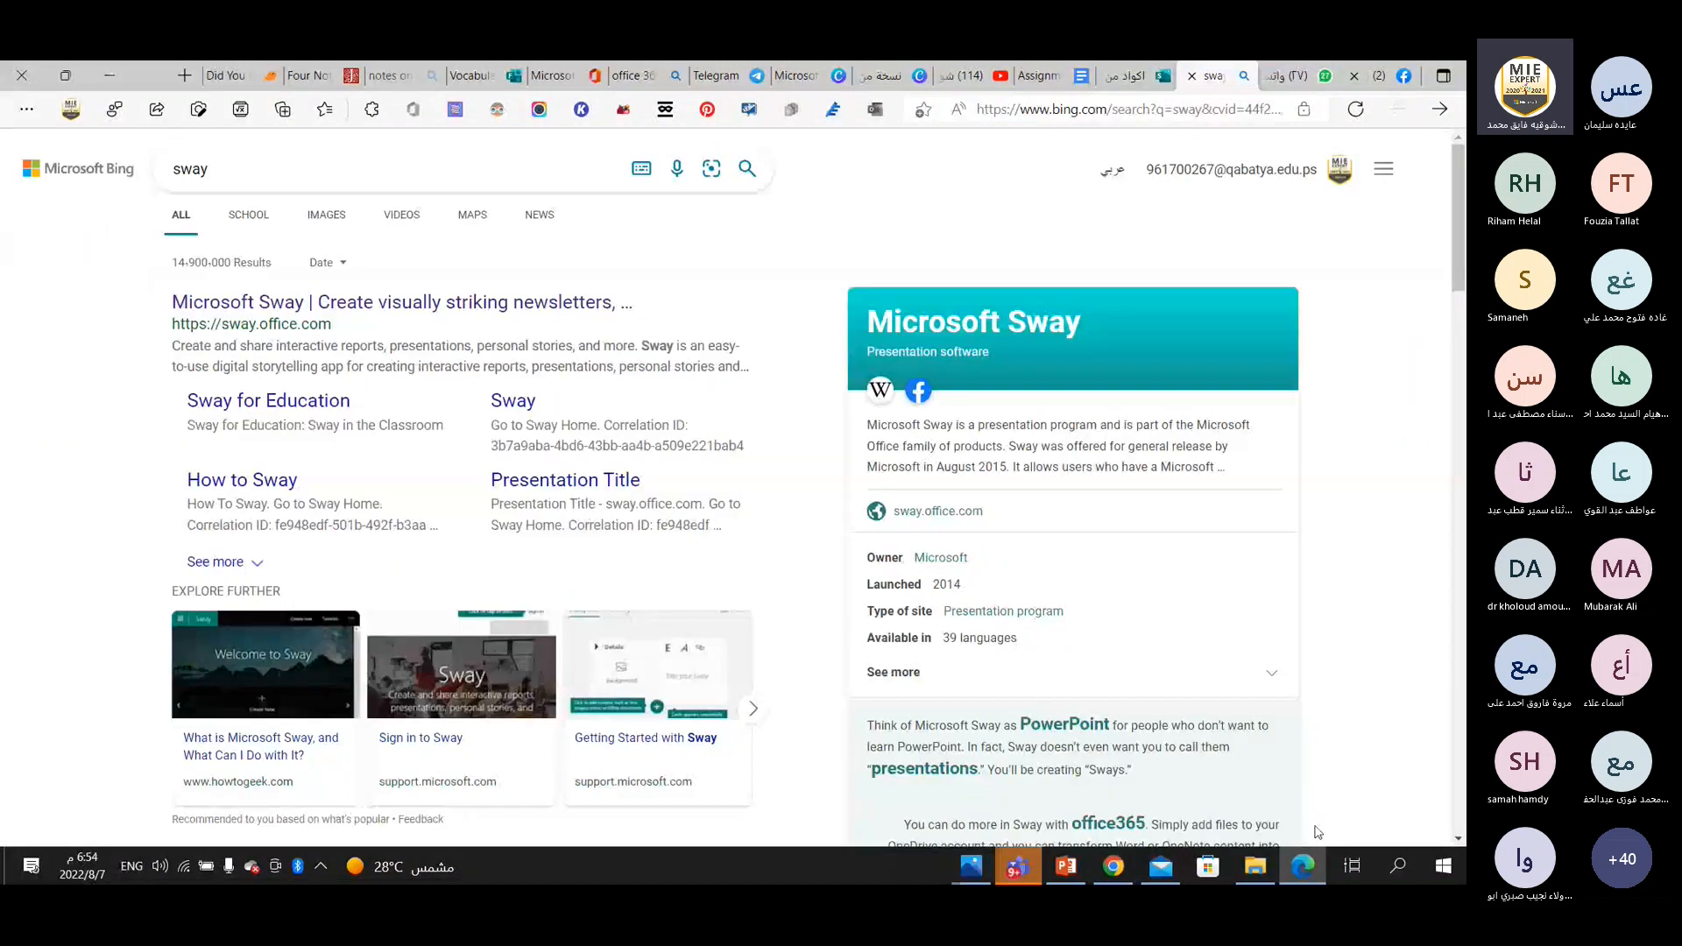
click(1305, 867)
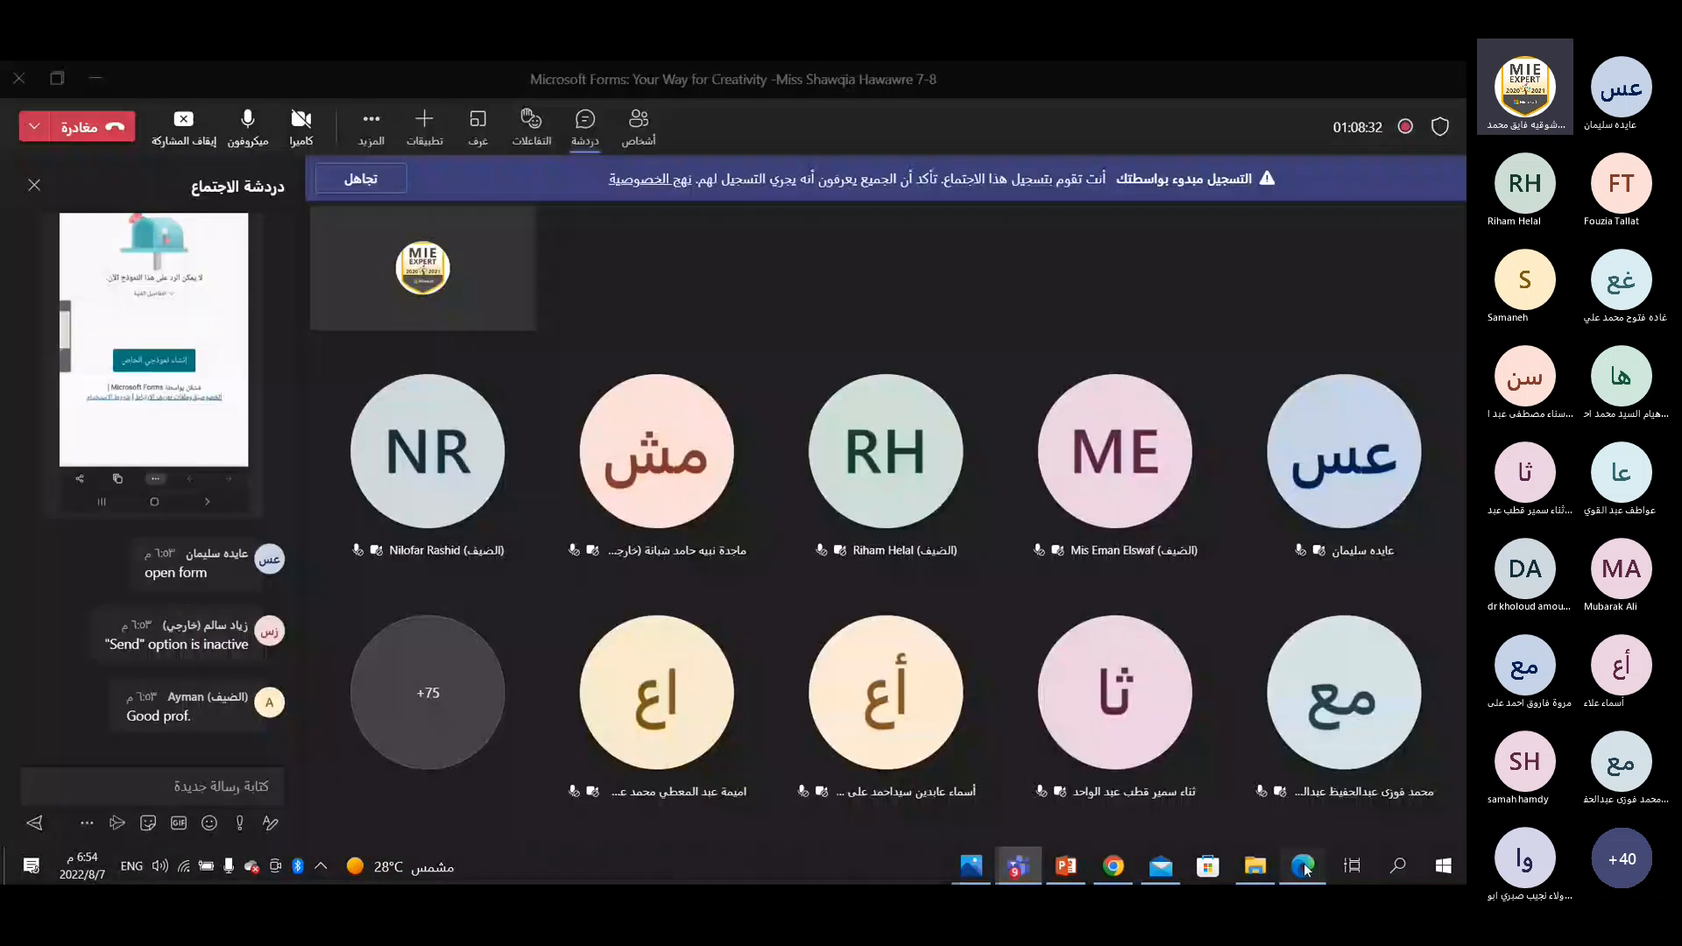
click(1305, 868)
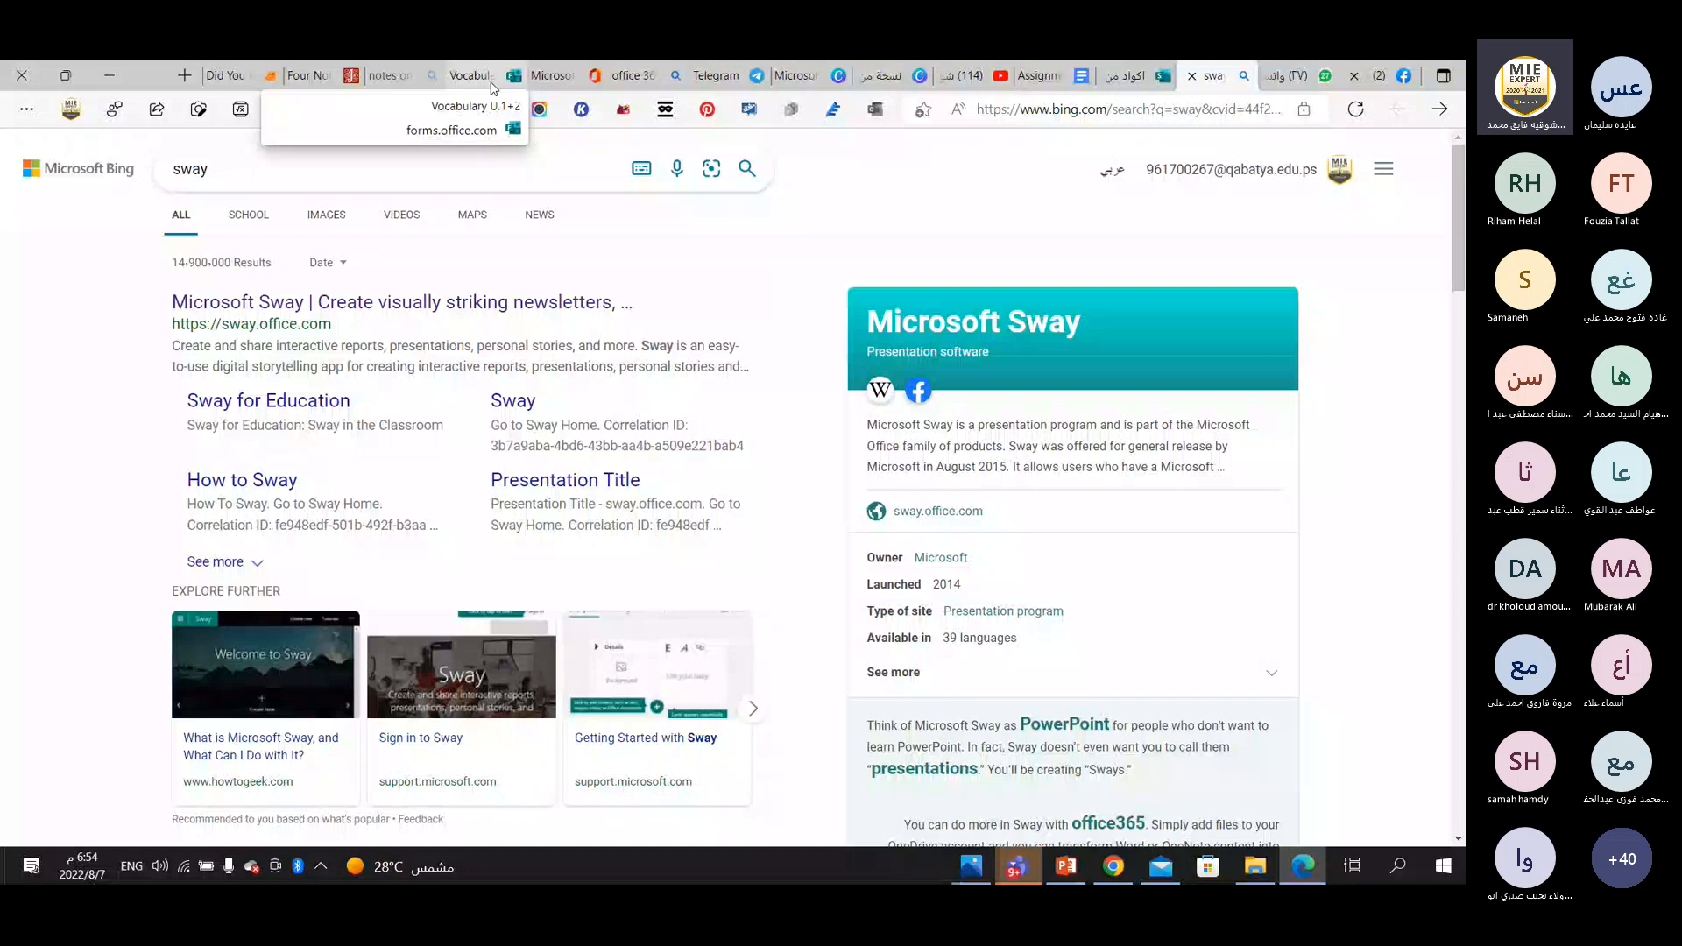
click(471, 76)
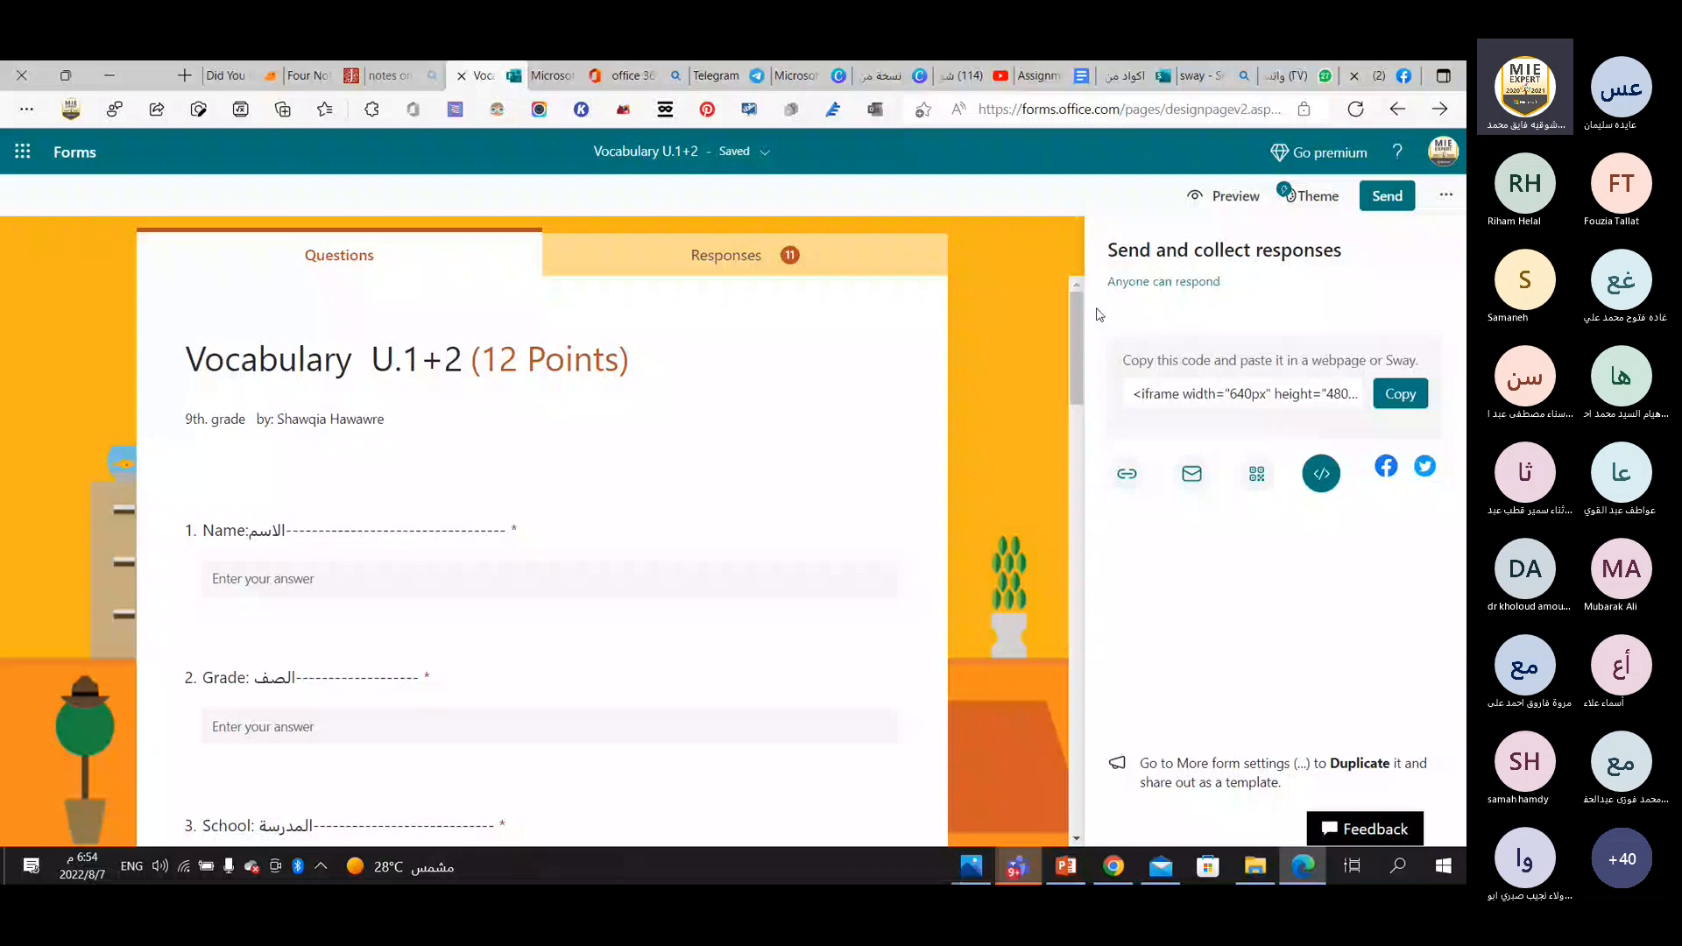
Share the quiz to Facebook in an enlarged share window, drafting the post message "Dearhhggfghjjjgfgf".
click(1386, 471)
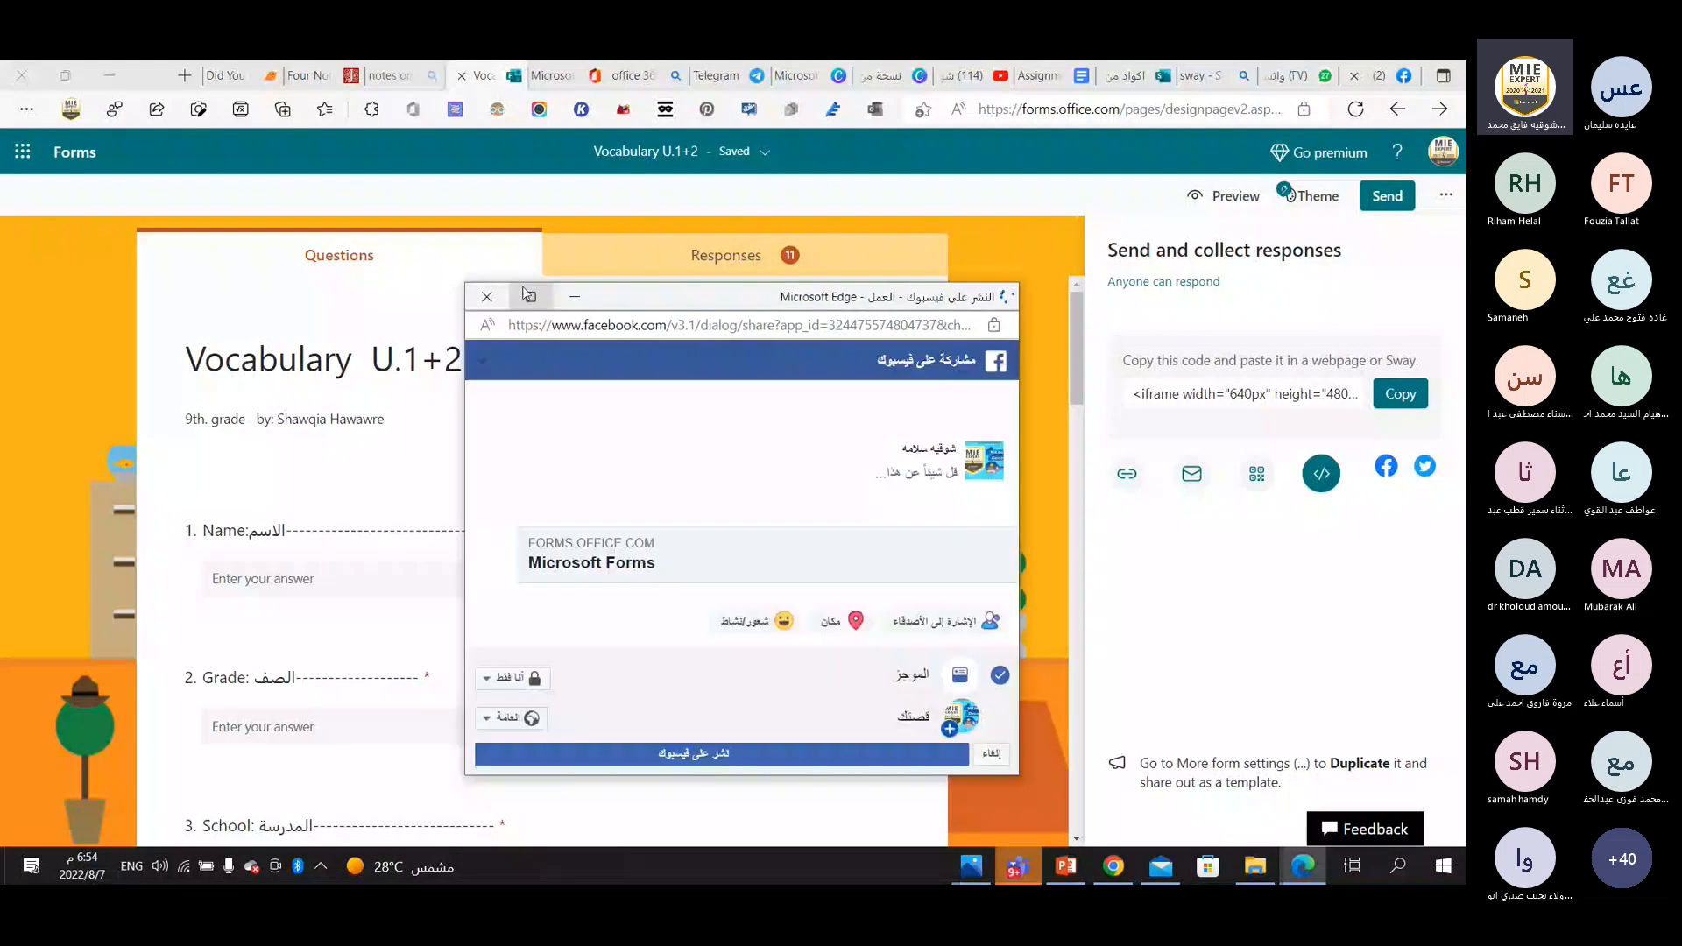
click(531, 297)
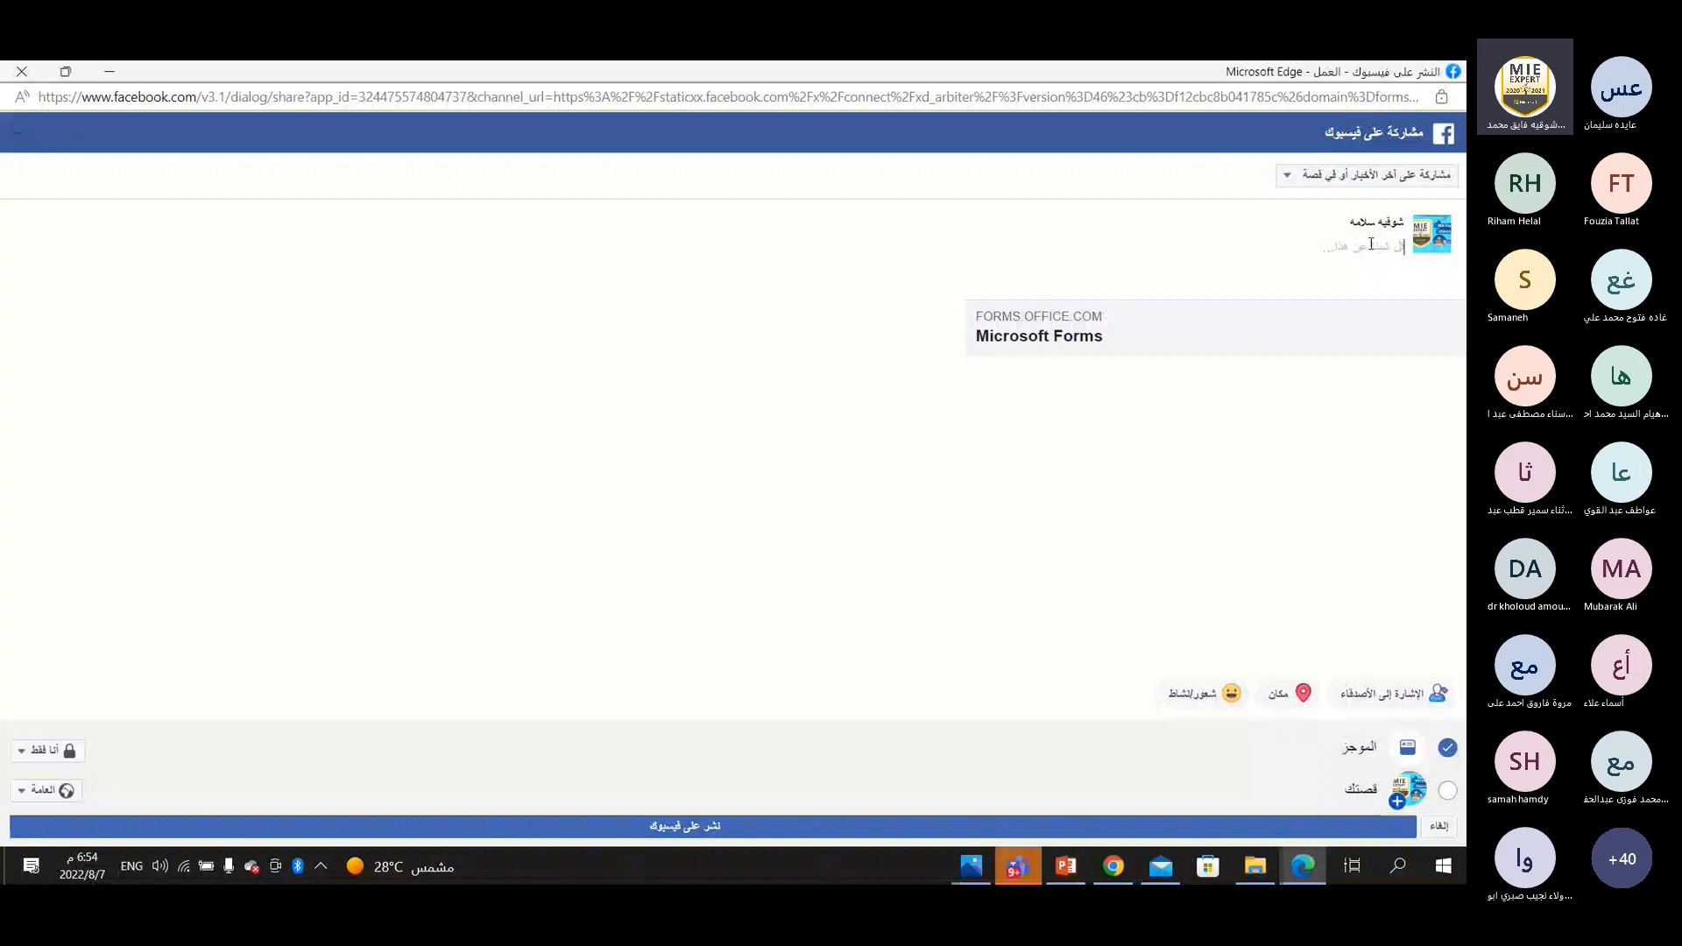
text(De)
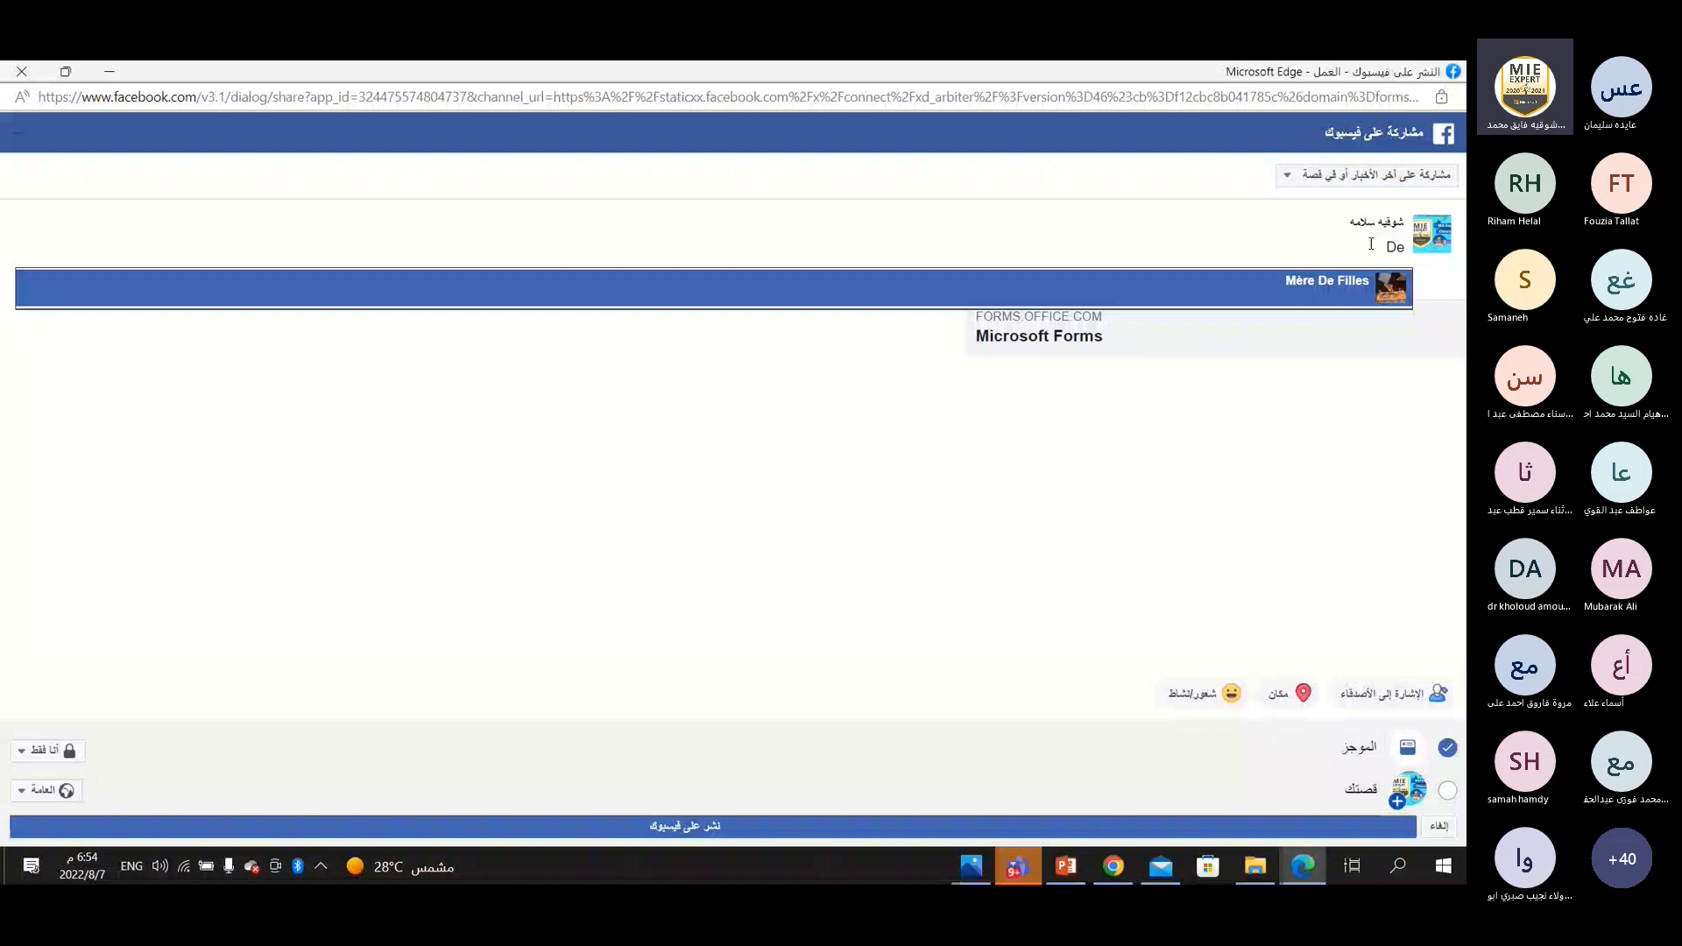
text(arhhggfghjjjgfgf)
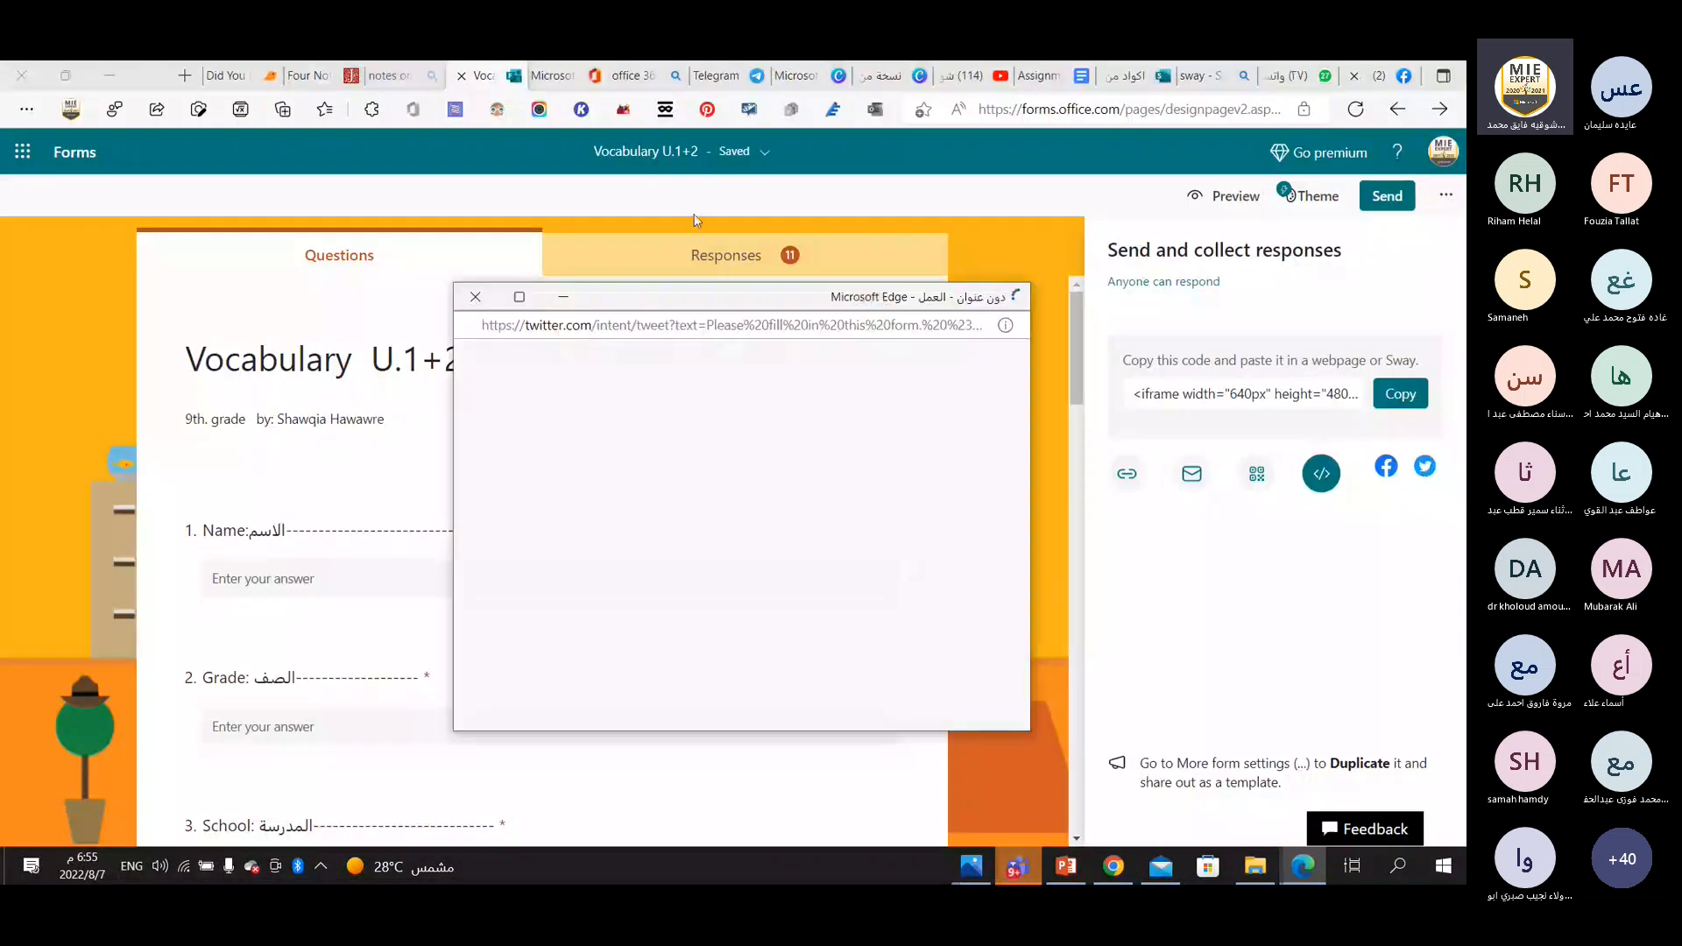
Draft a tweet sharing the quiz link with the hashtag #Microsoft365 on a new line, and discard the draft.
click(519, 294)
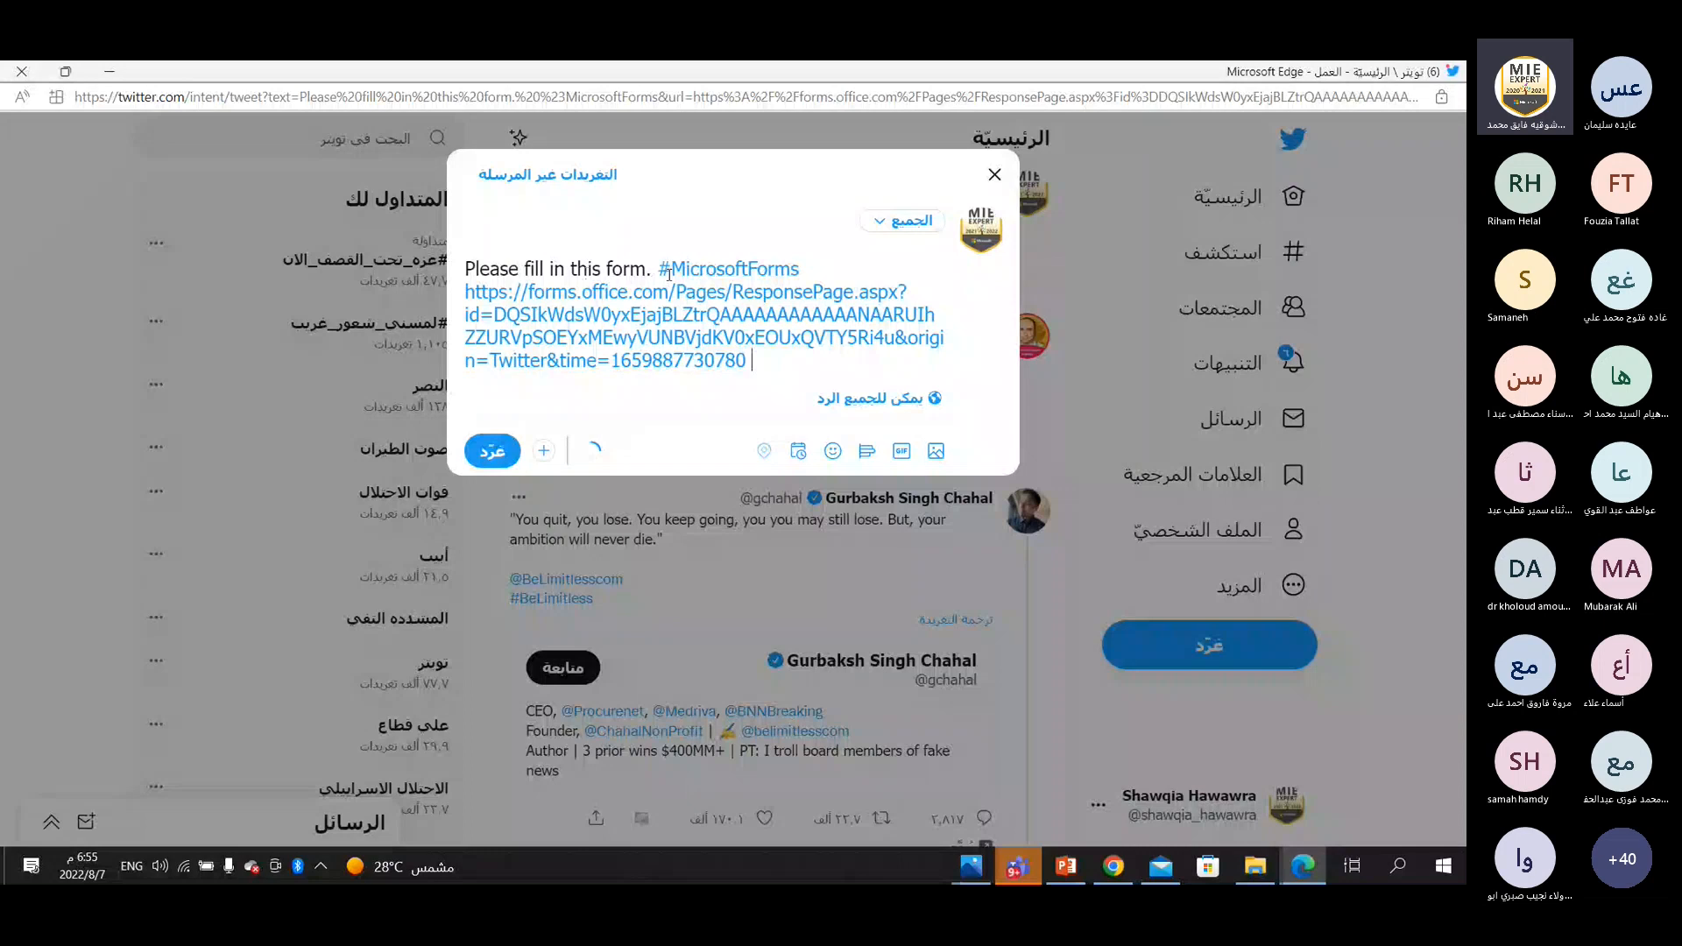
key(Return)
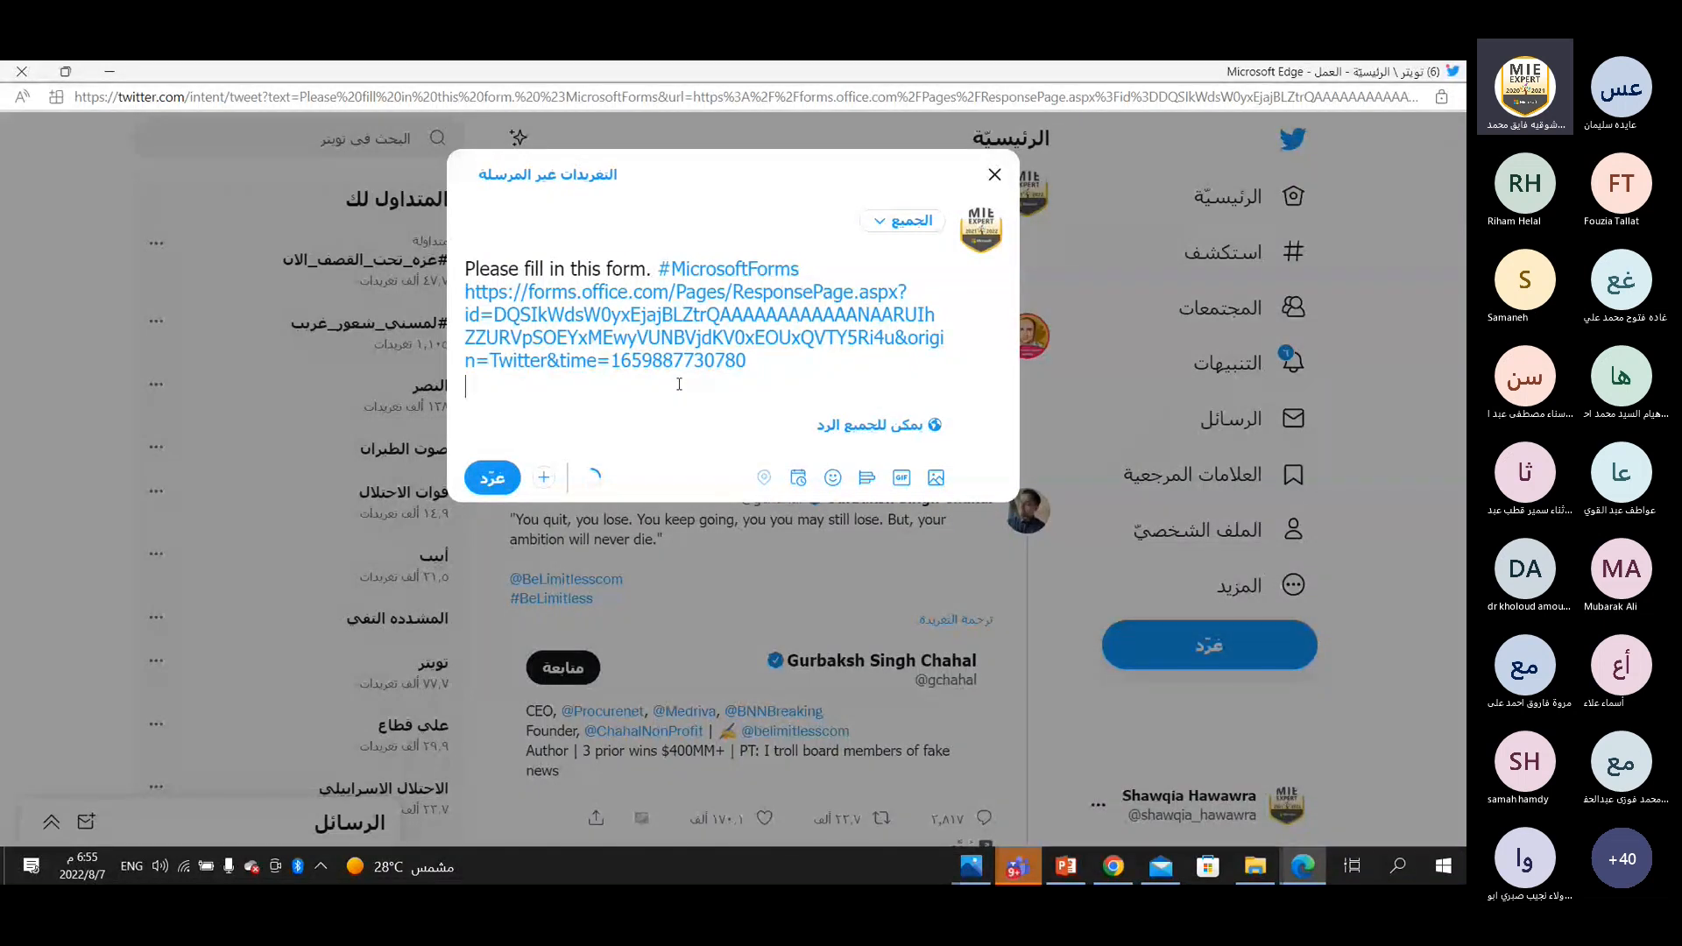
text(#Mi)
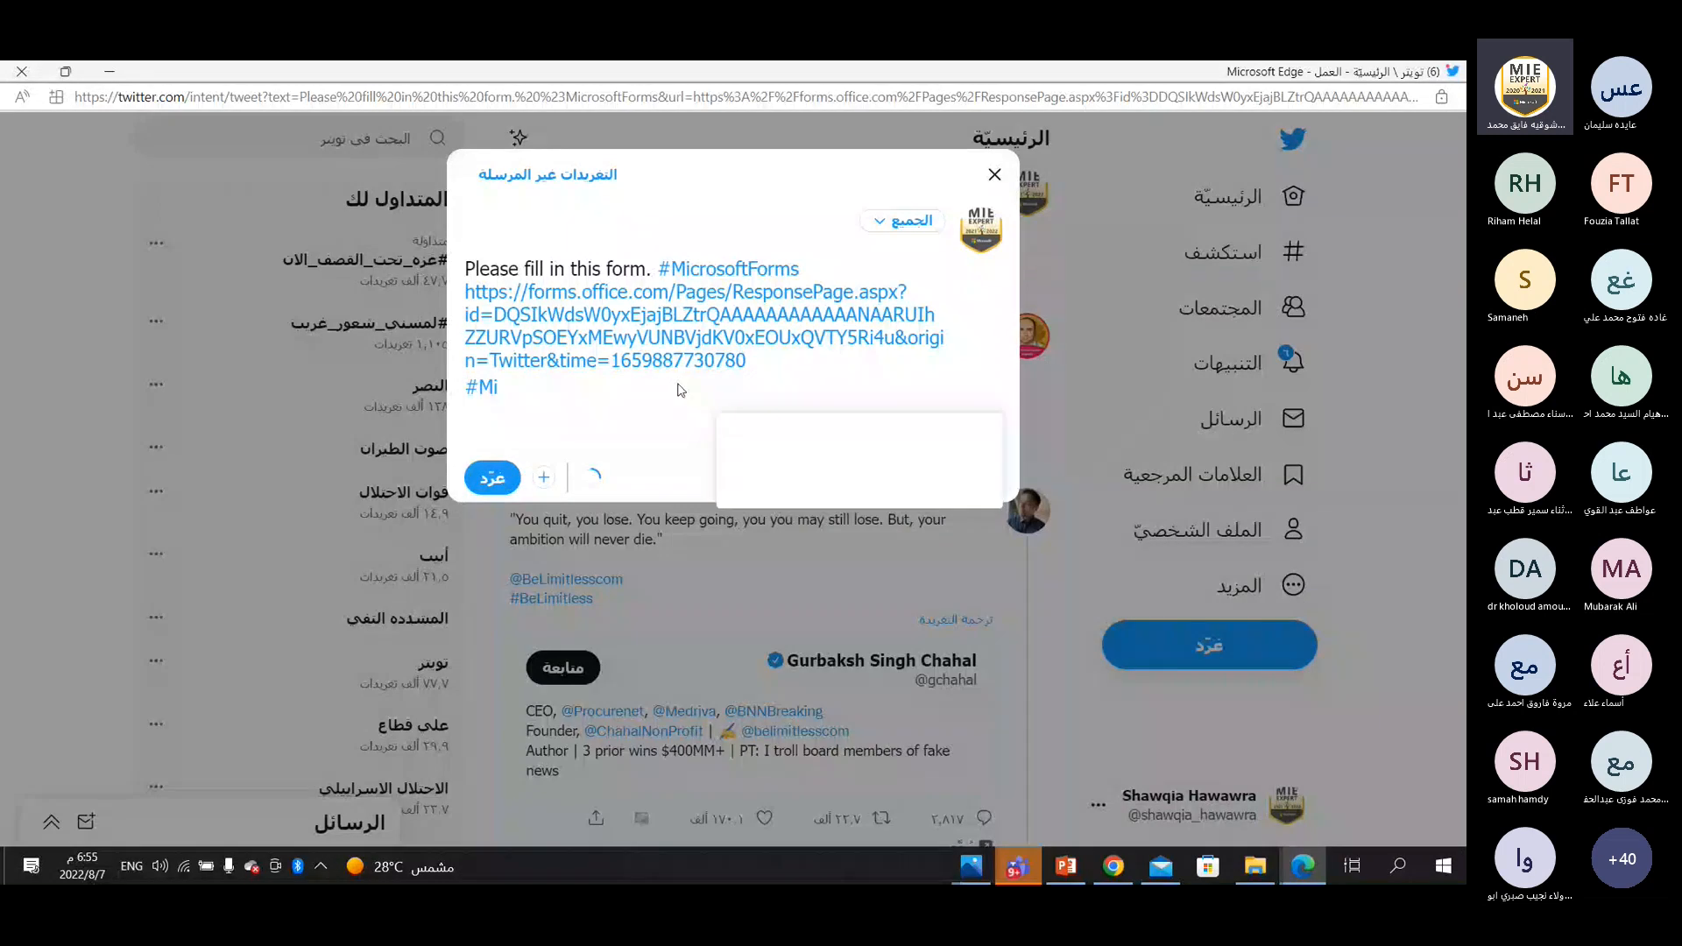
text(crosoft)
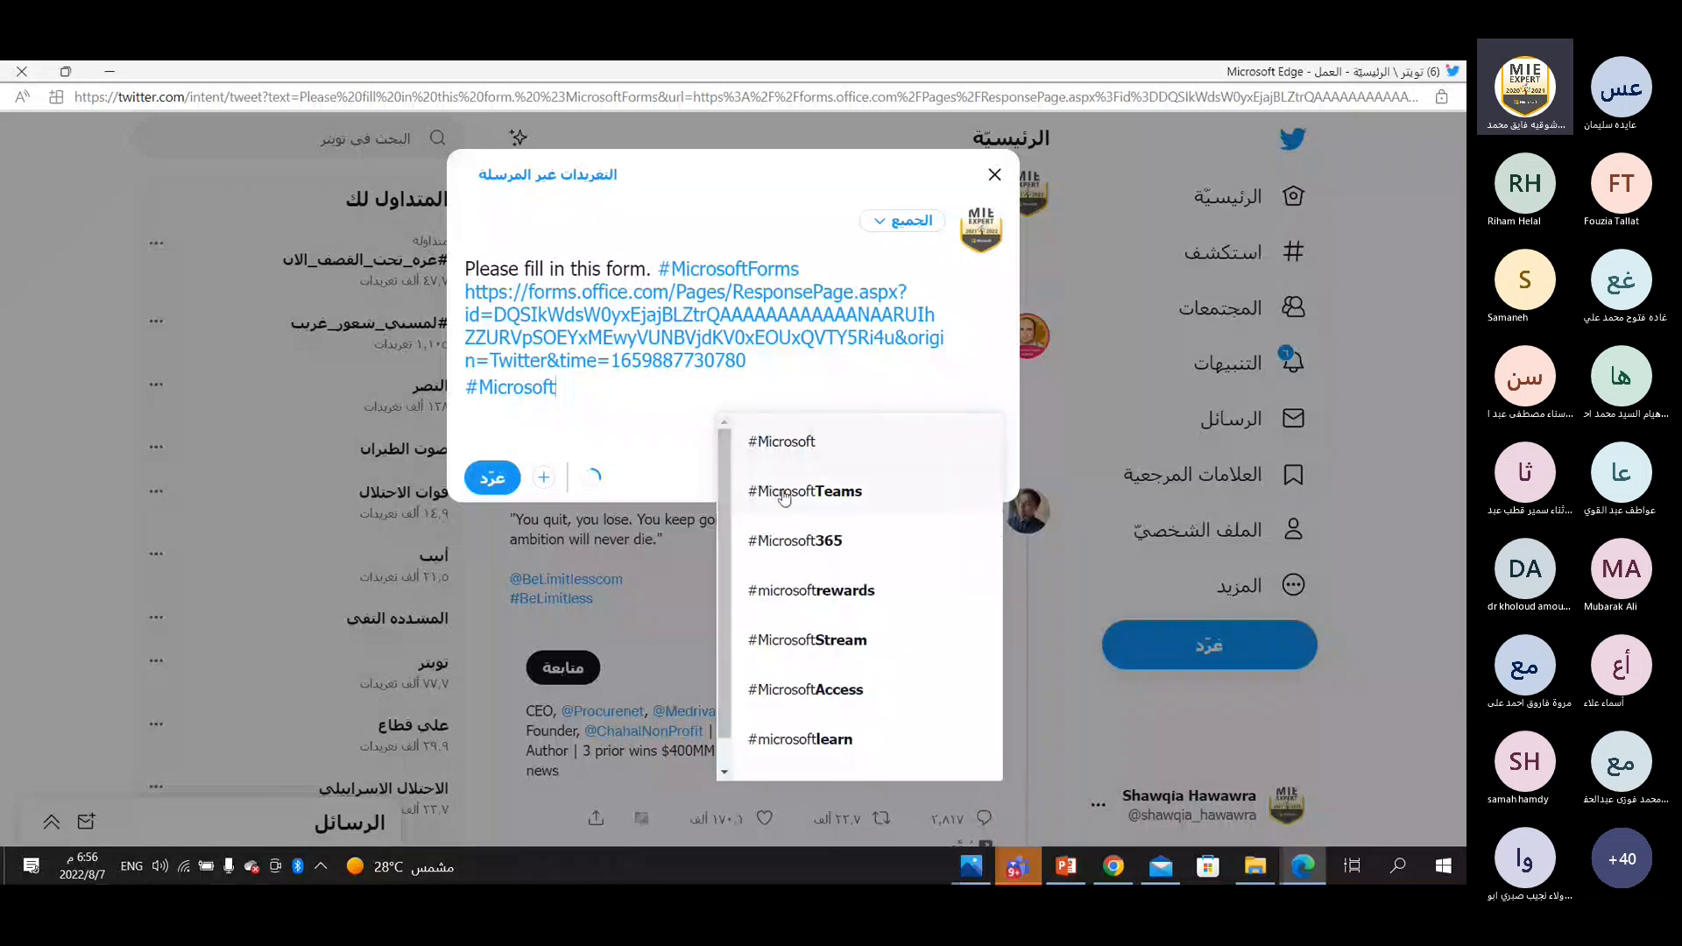
click(803, 539)
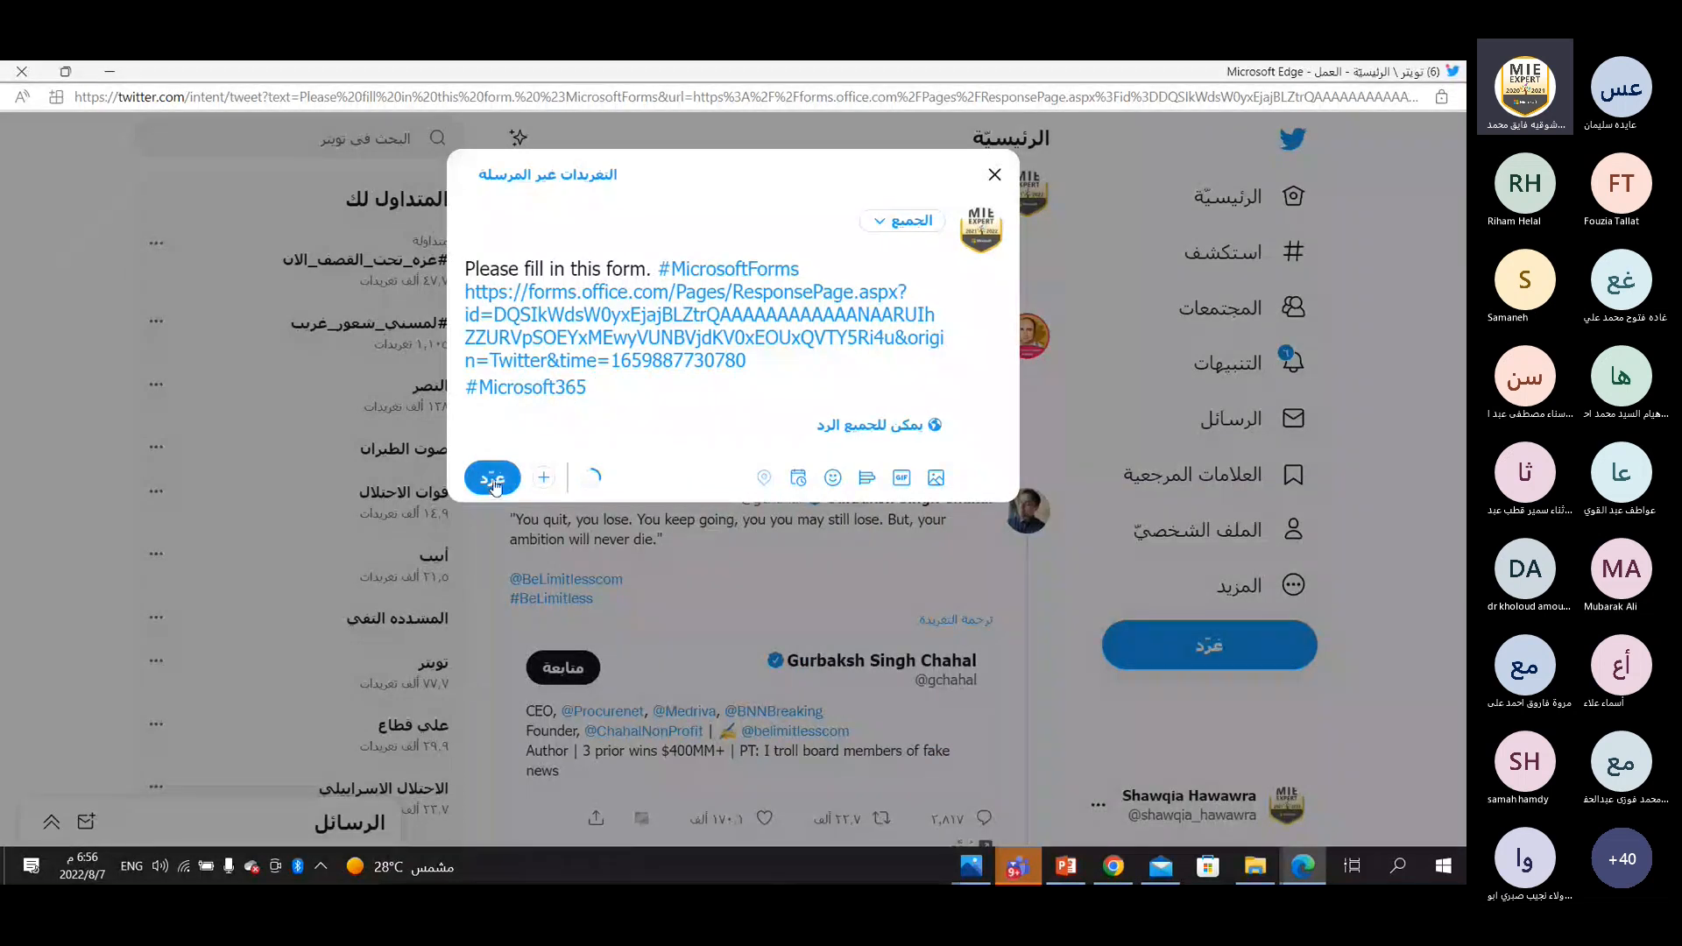
click(993, 178)
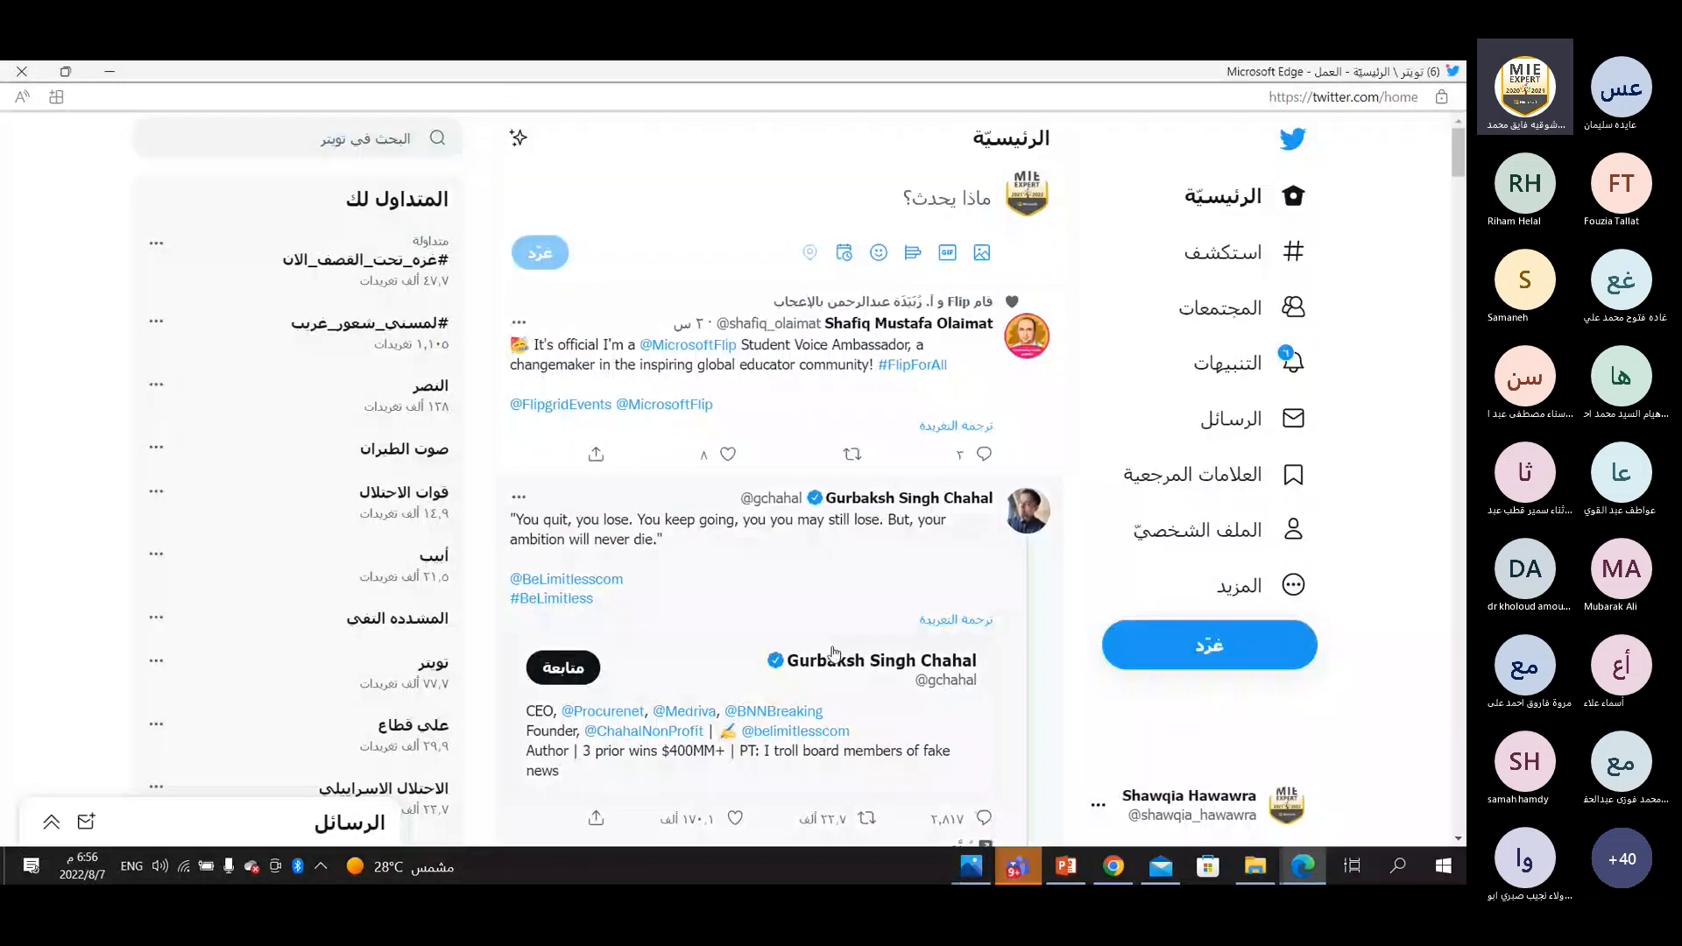
Close the Twitter window and sign out of the personal Microsoft account in Forms and on the Office home page.
click(1325, 694)
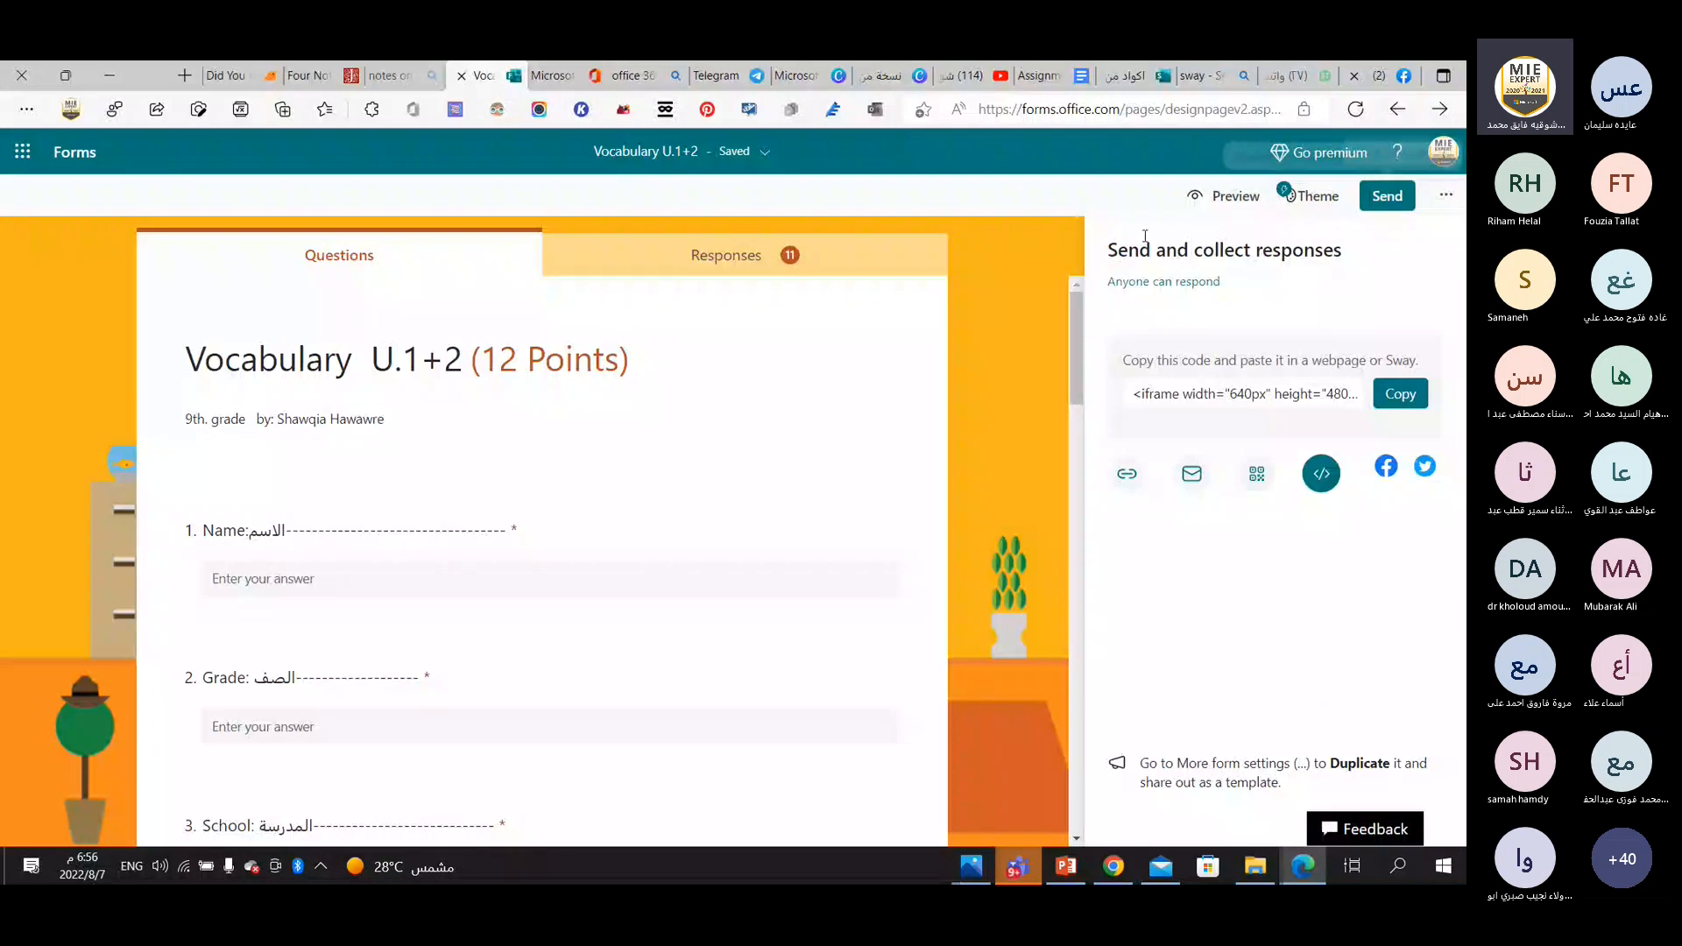
click(1443, 153)
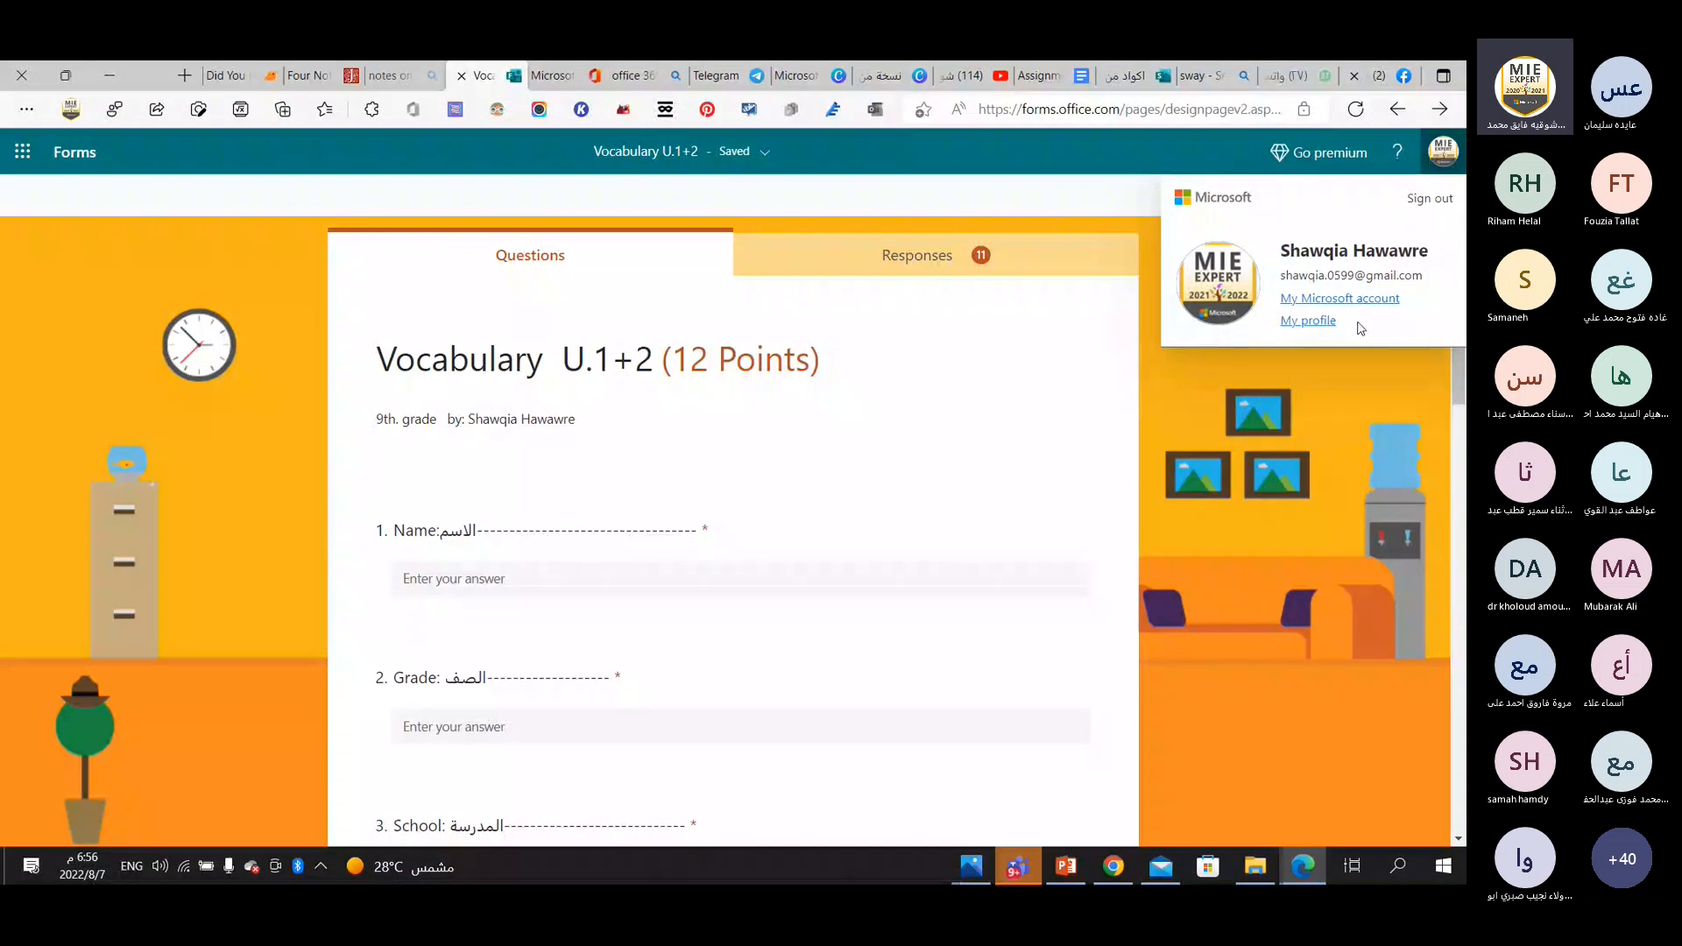
click(975, 361)
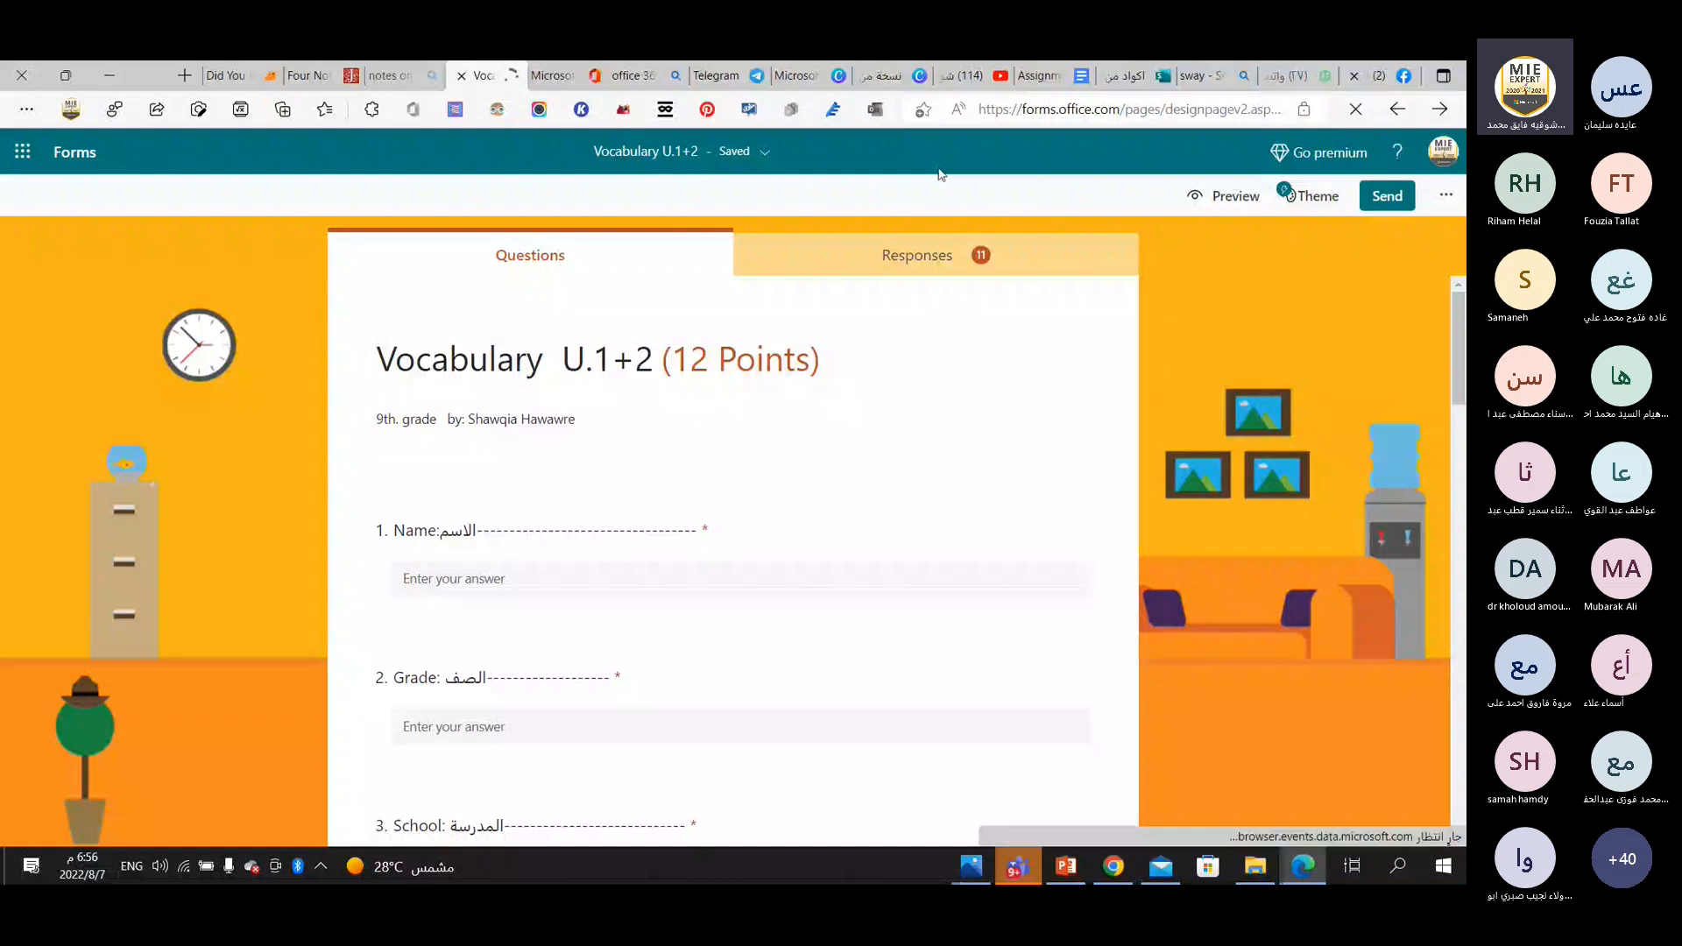
click(574, 78)
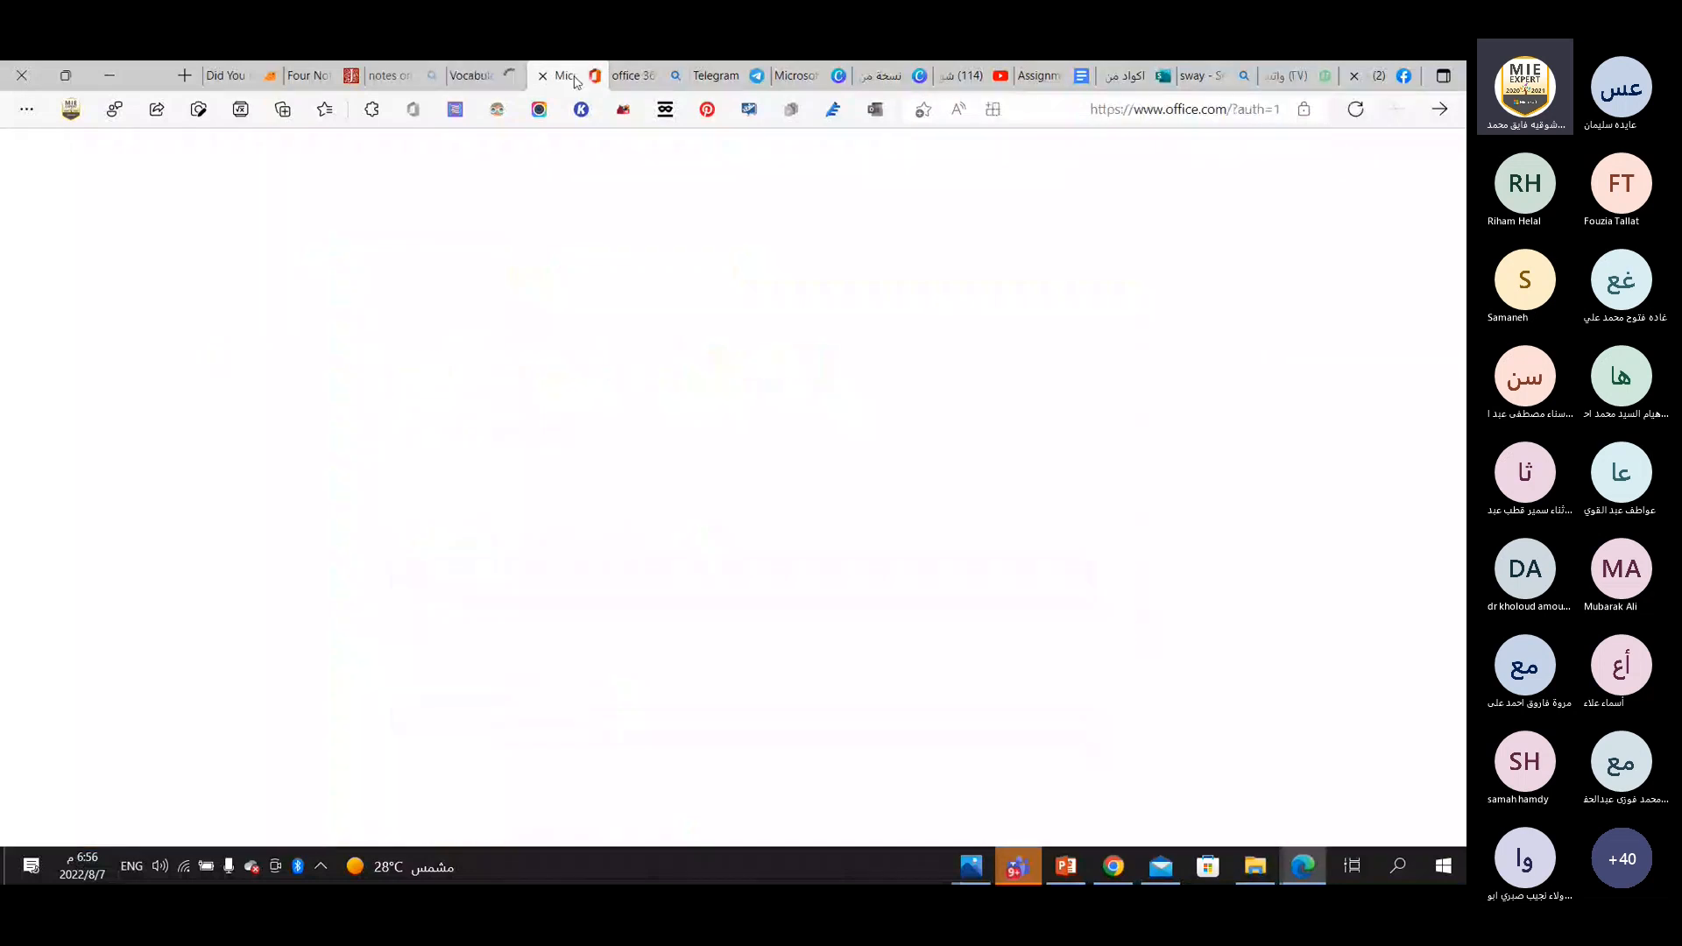
click(1116, 108)
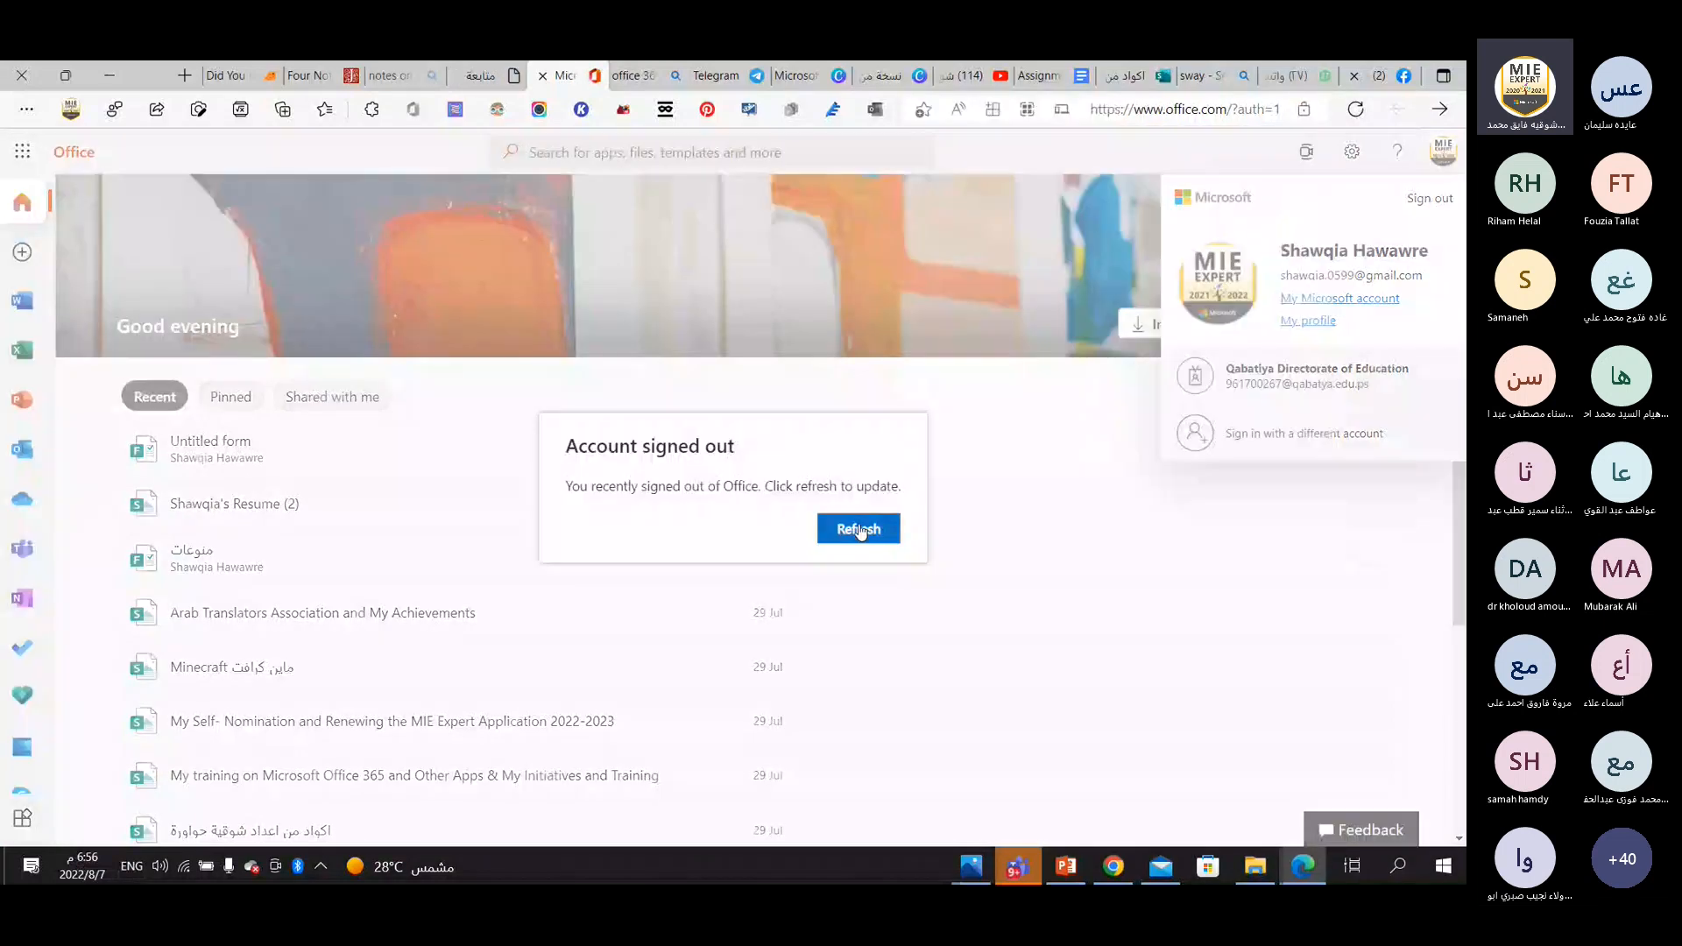
click(860, 531)
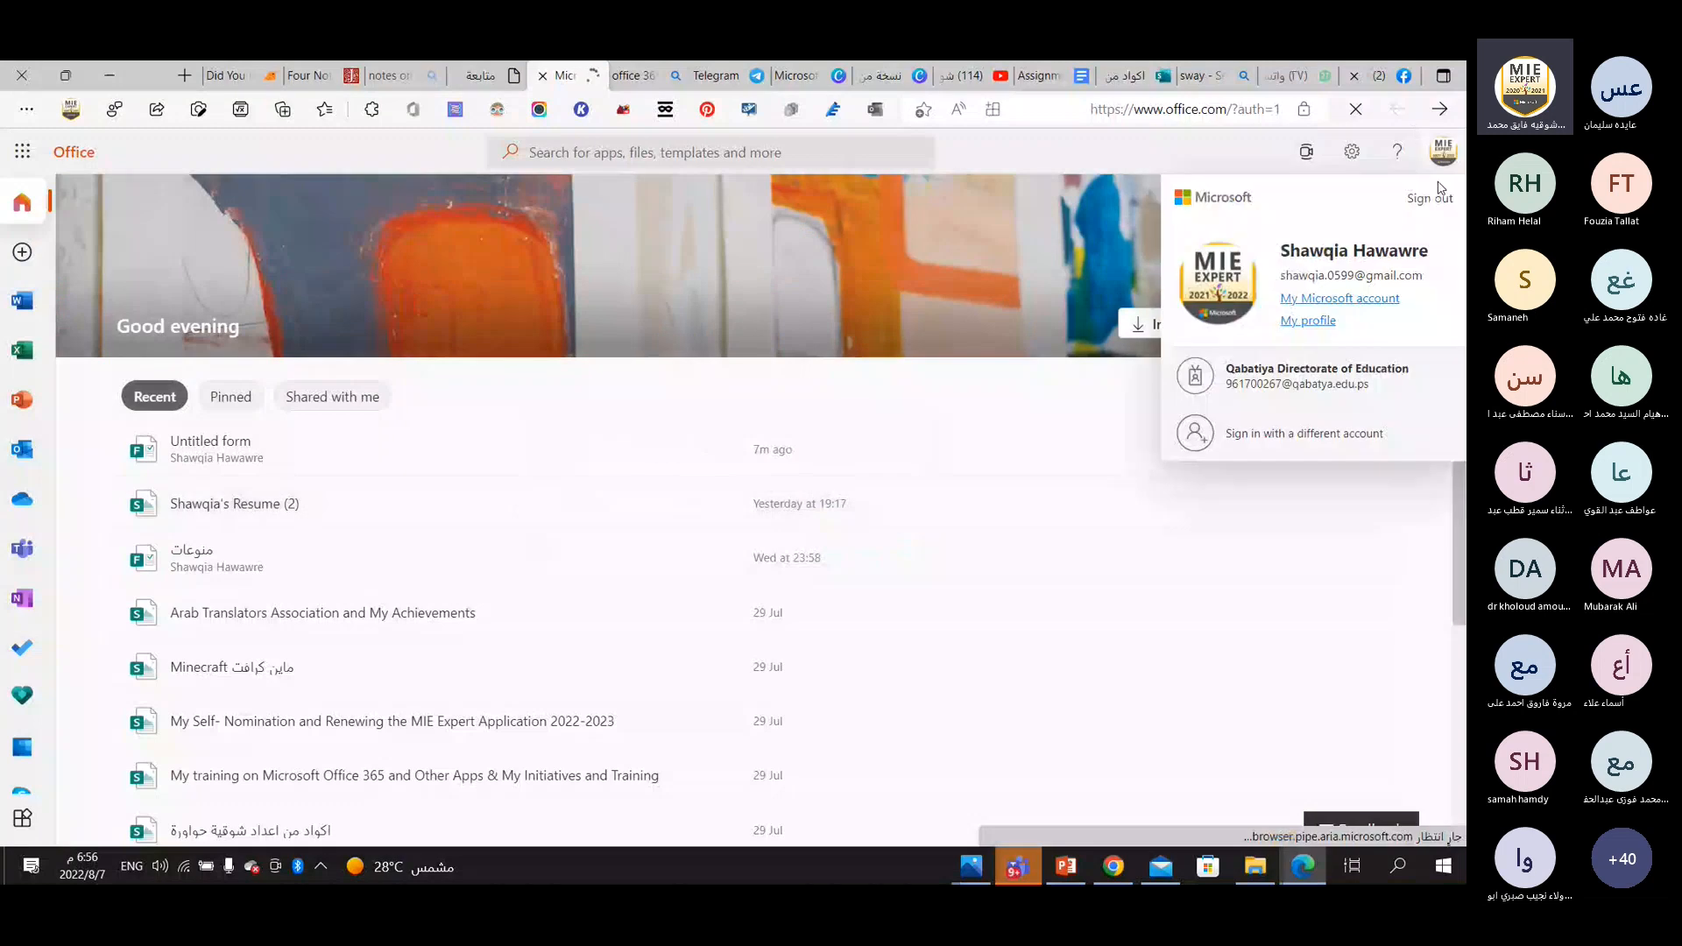
click(1436, 192)
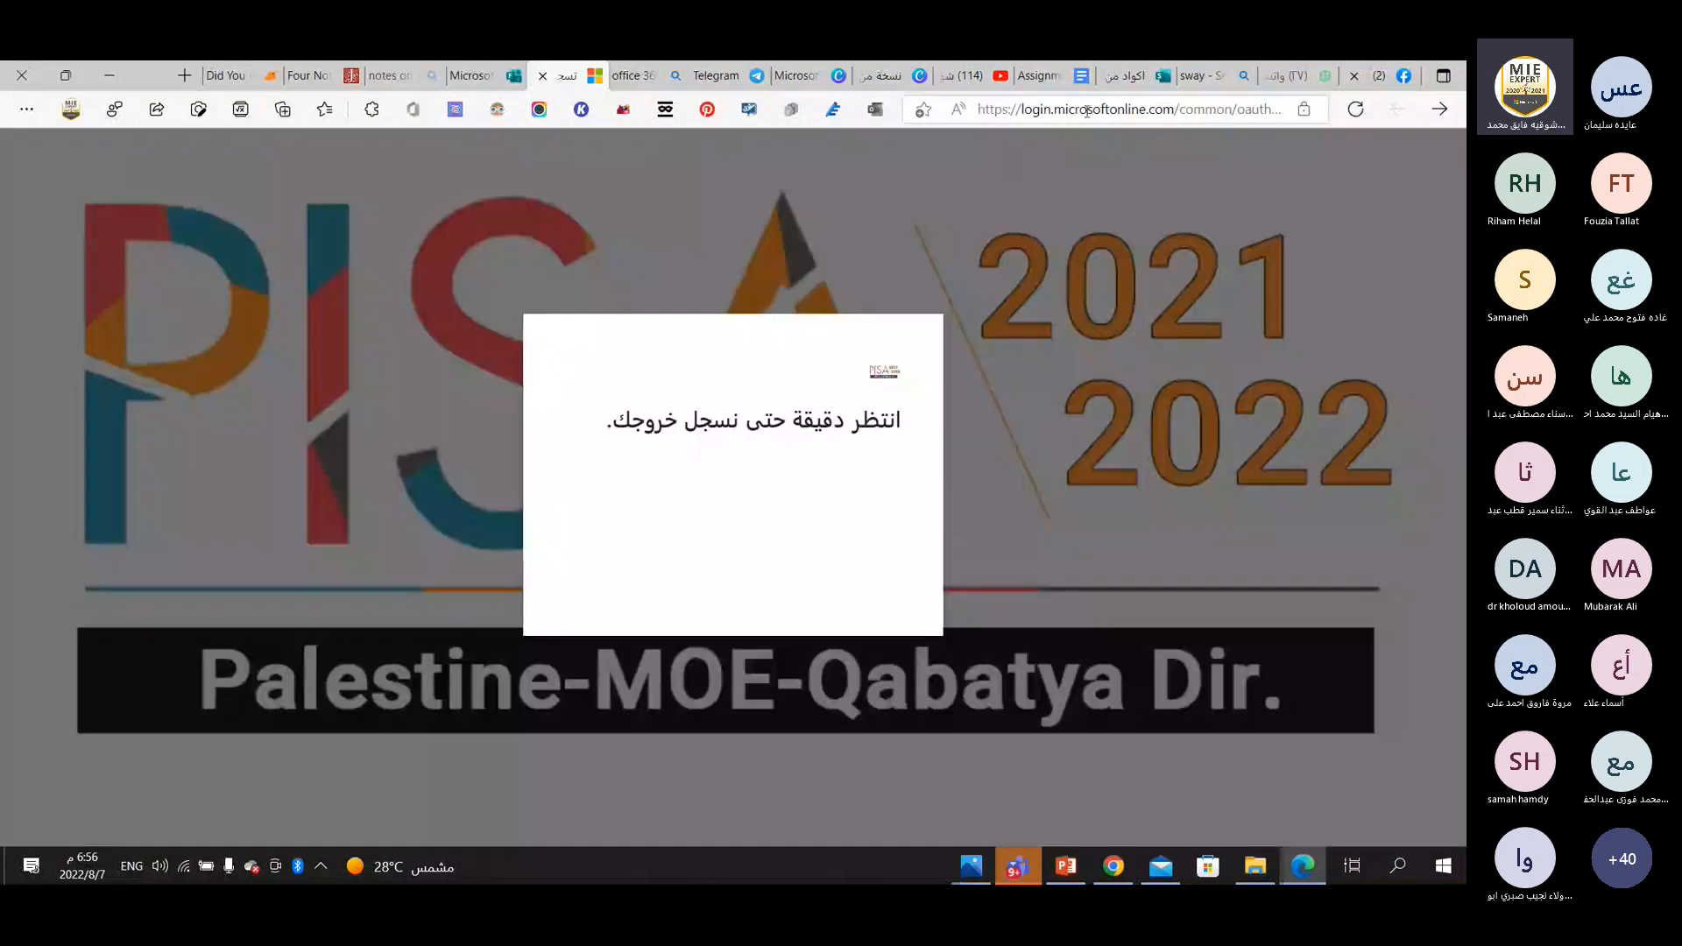
Search the web for office 365, open the Office 365 login result, and sign in with the education account to open Forms.
double_click(1117, 113)
click(1120, 115)
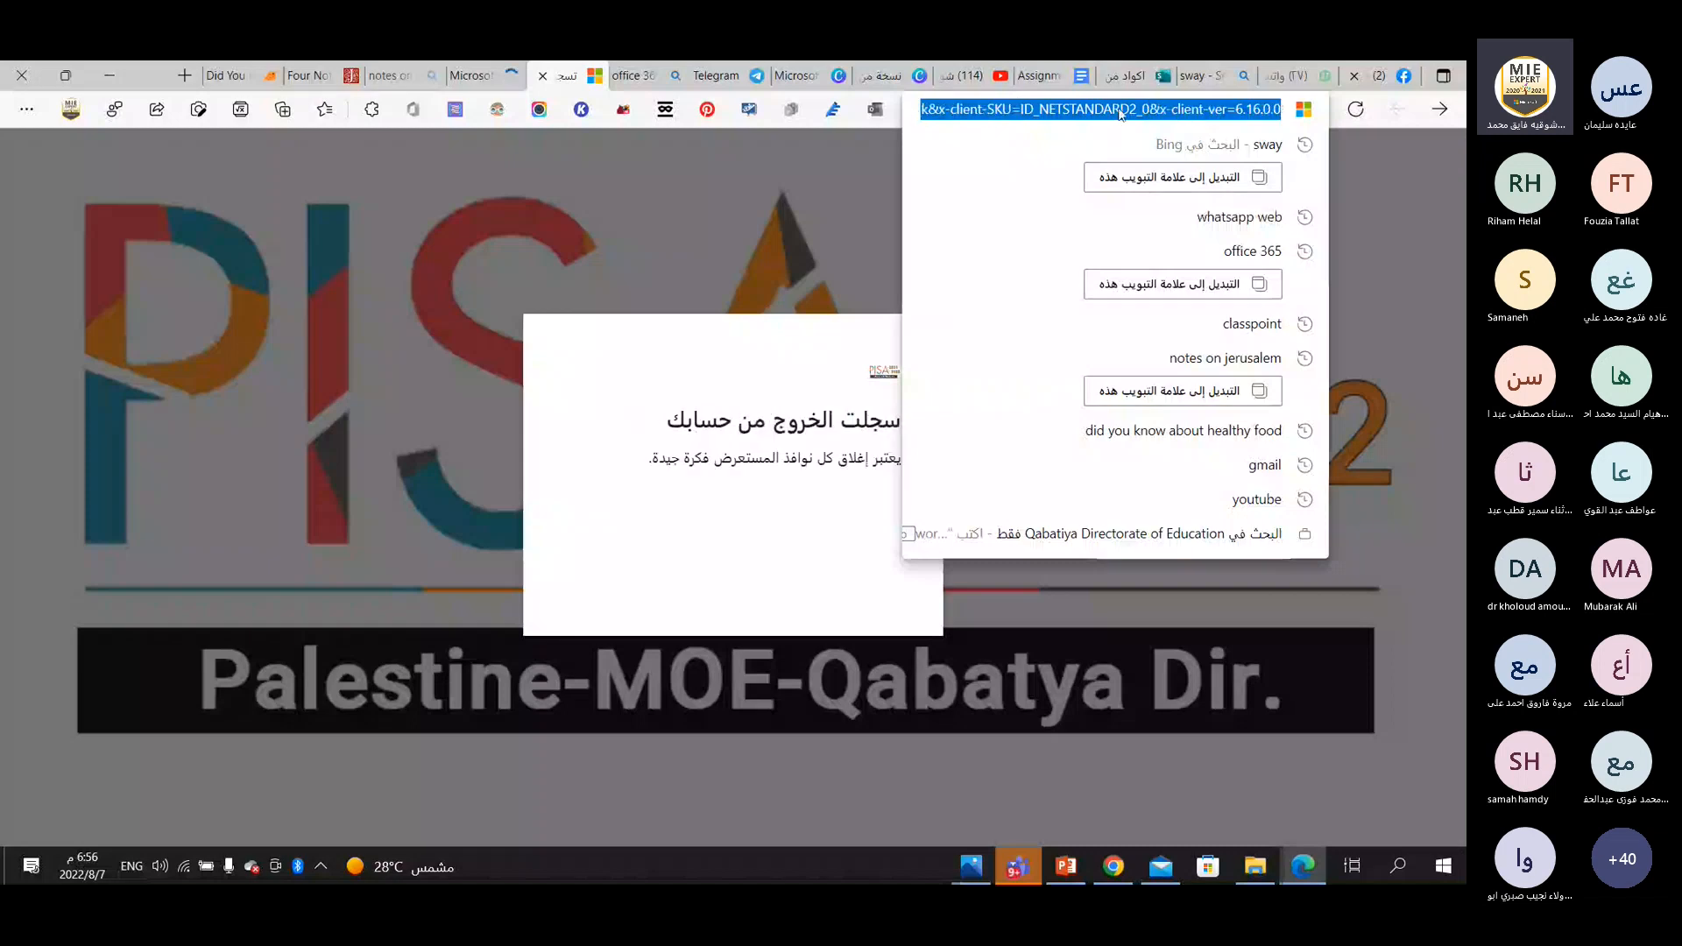
text(office 365)
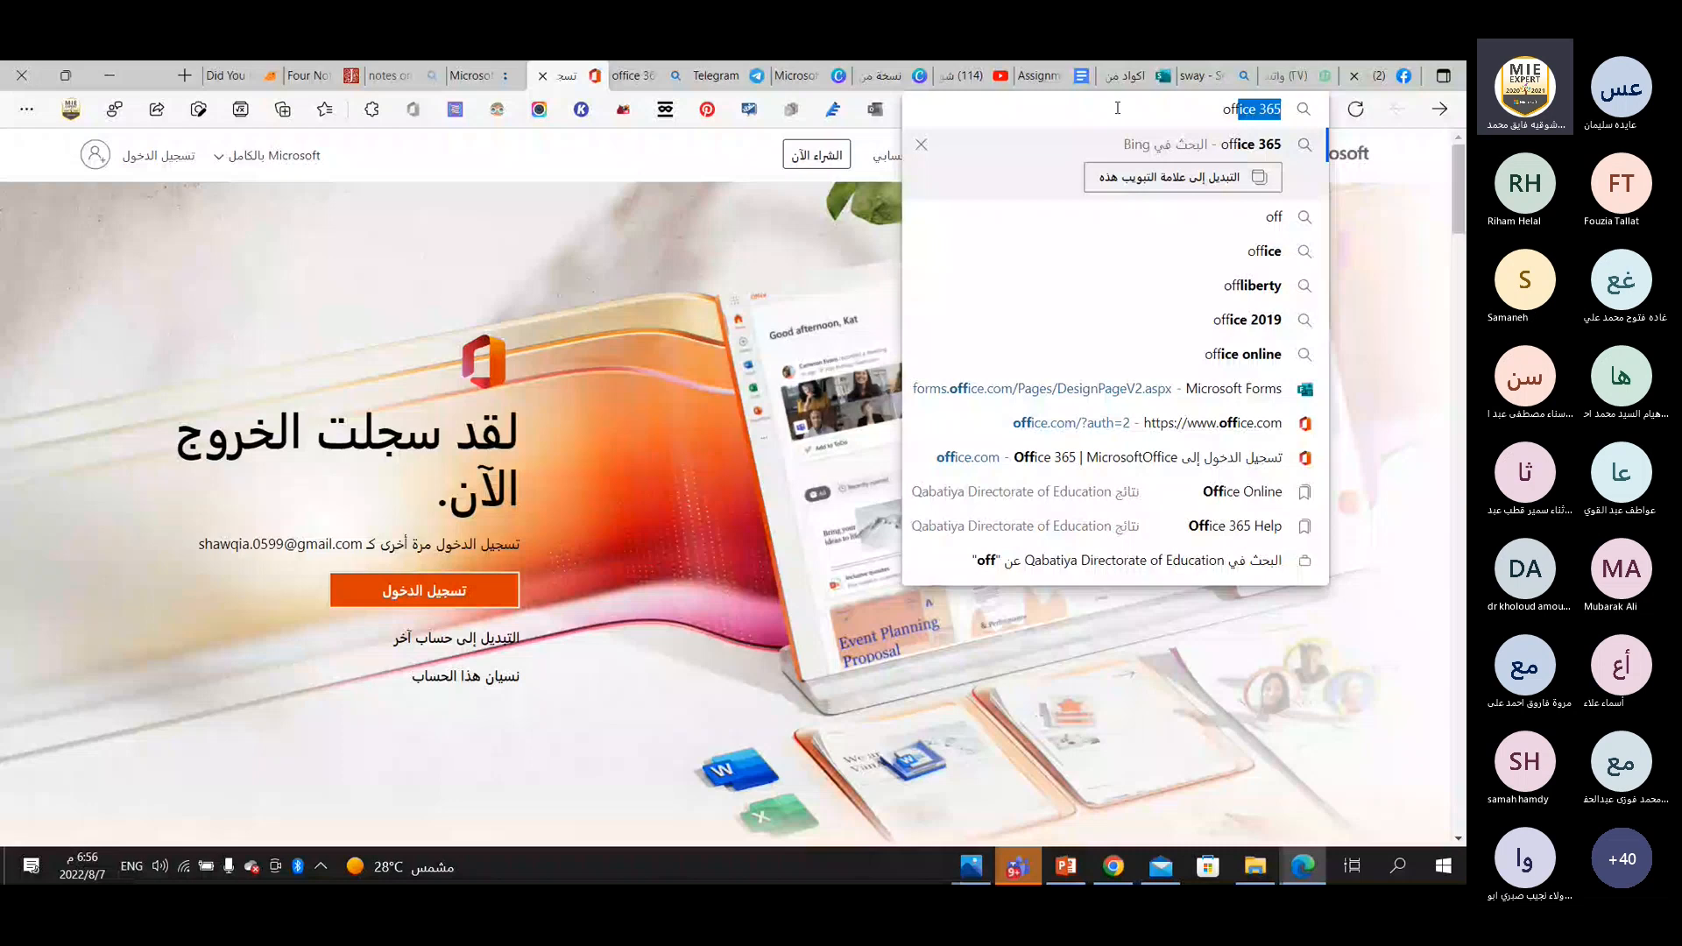
key(Return)
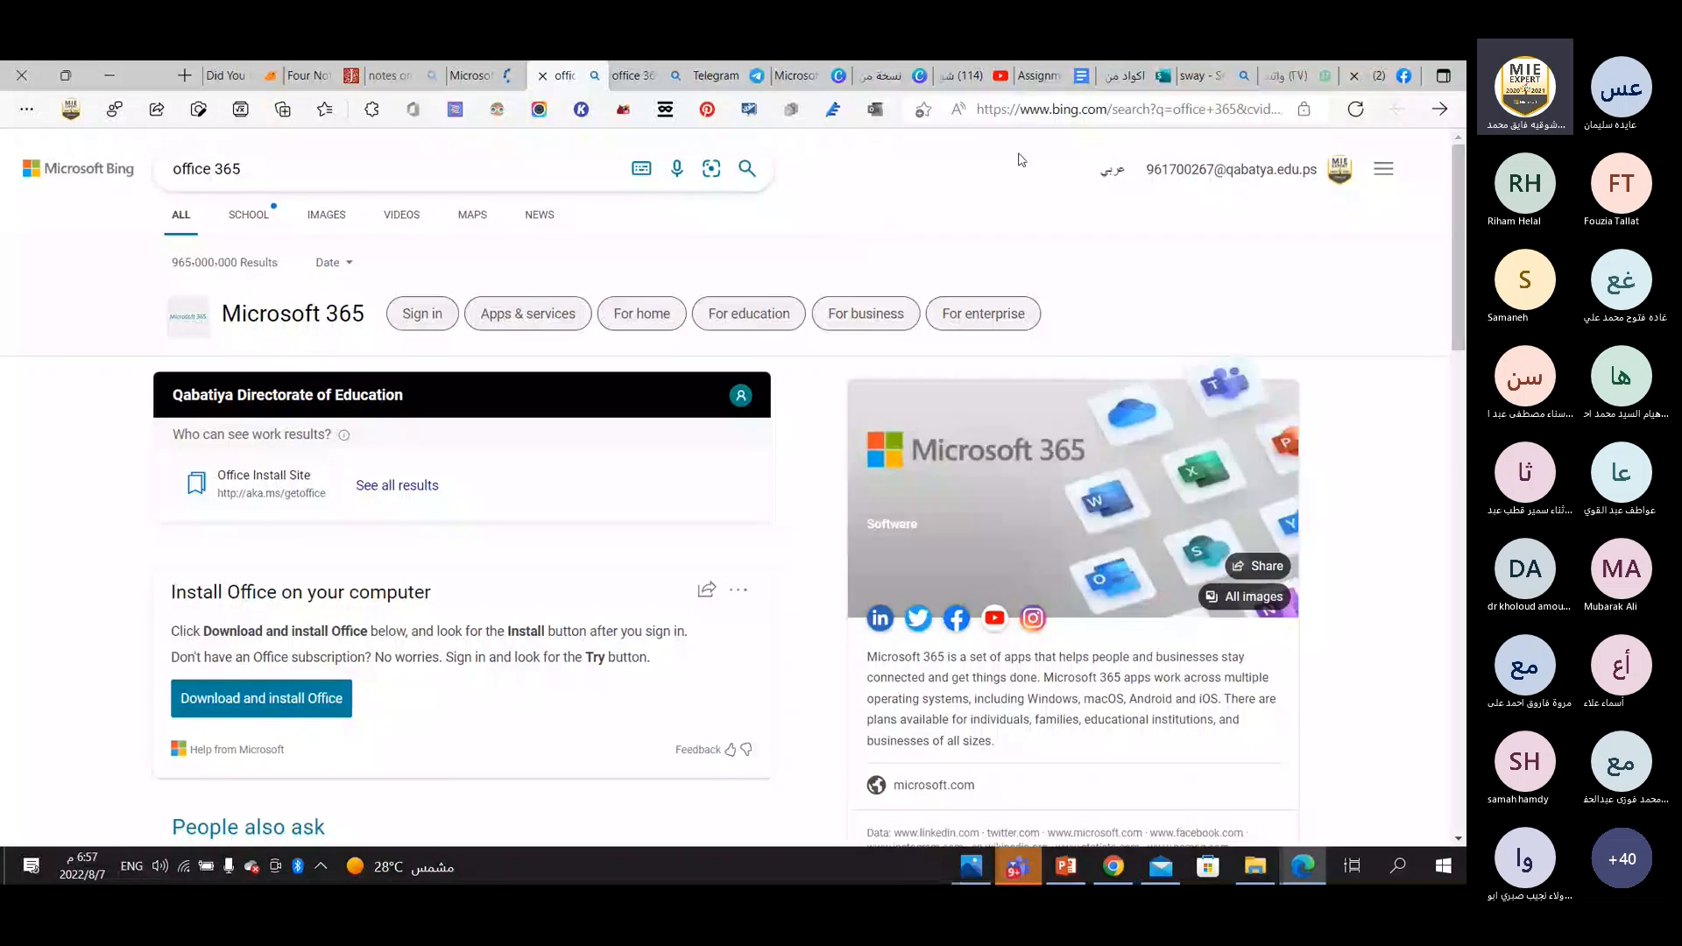
scroll(498, 430, down, 7)
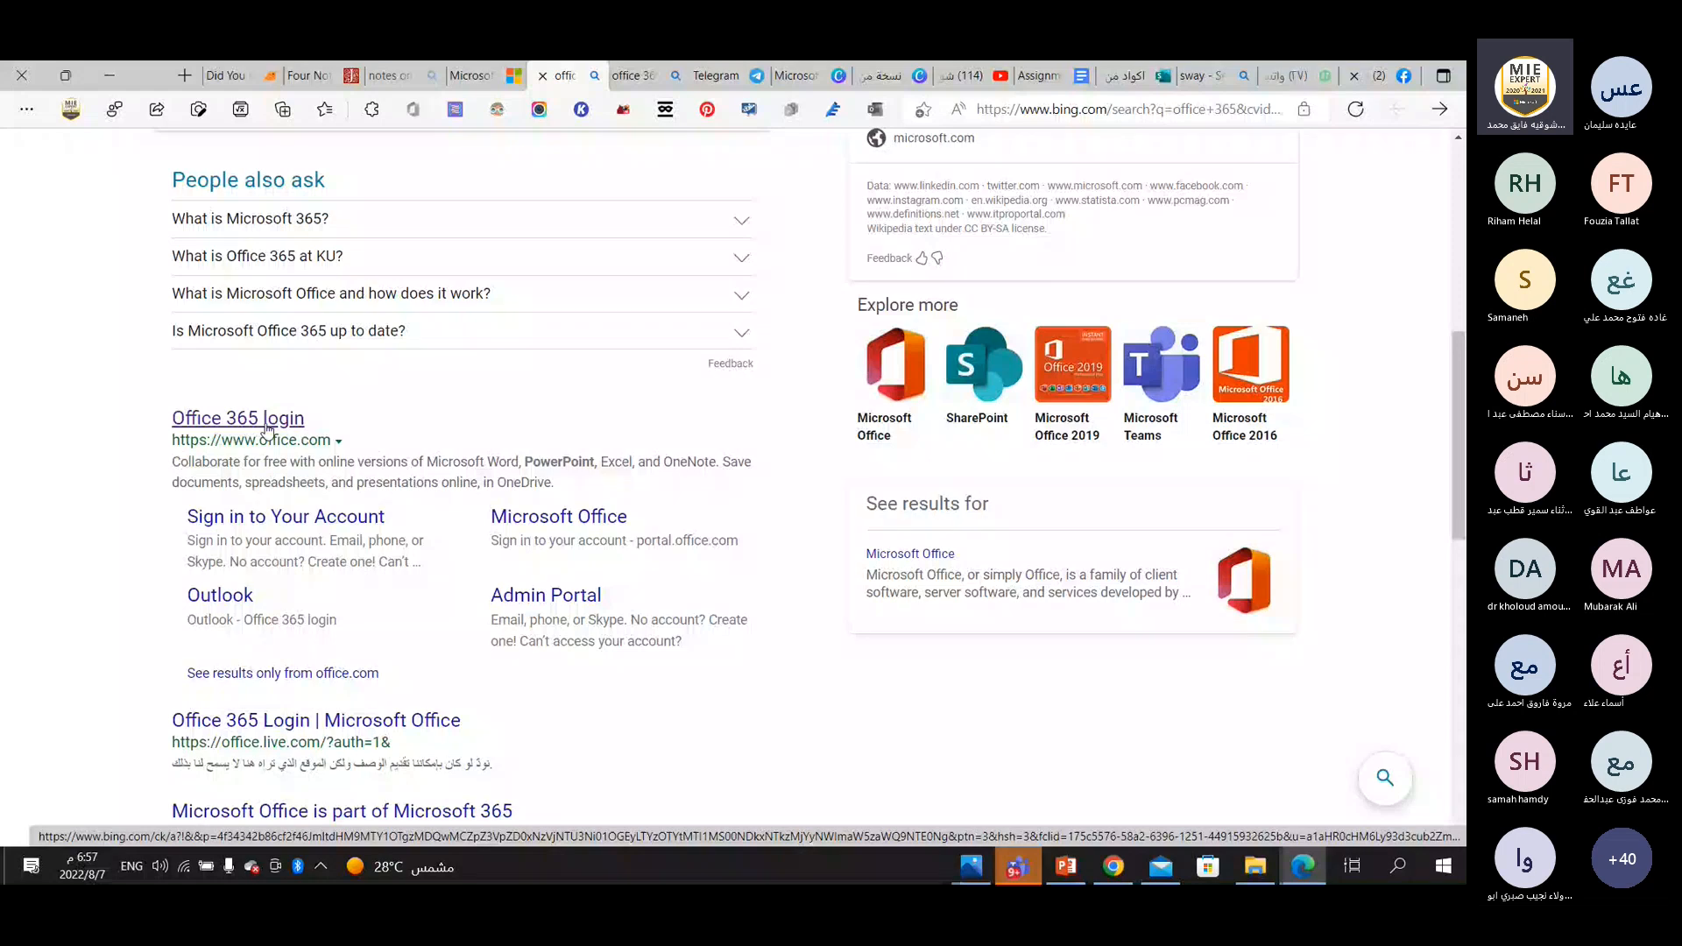
click(268, 428)
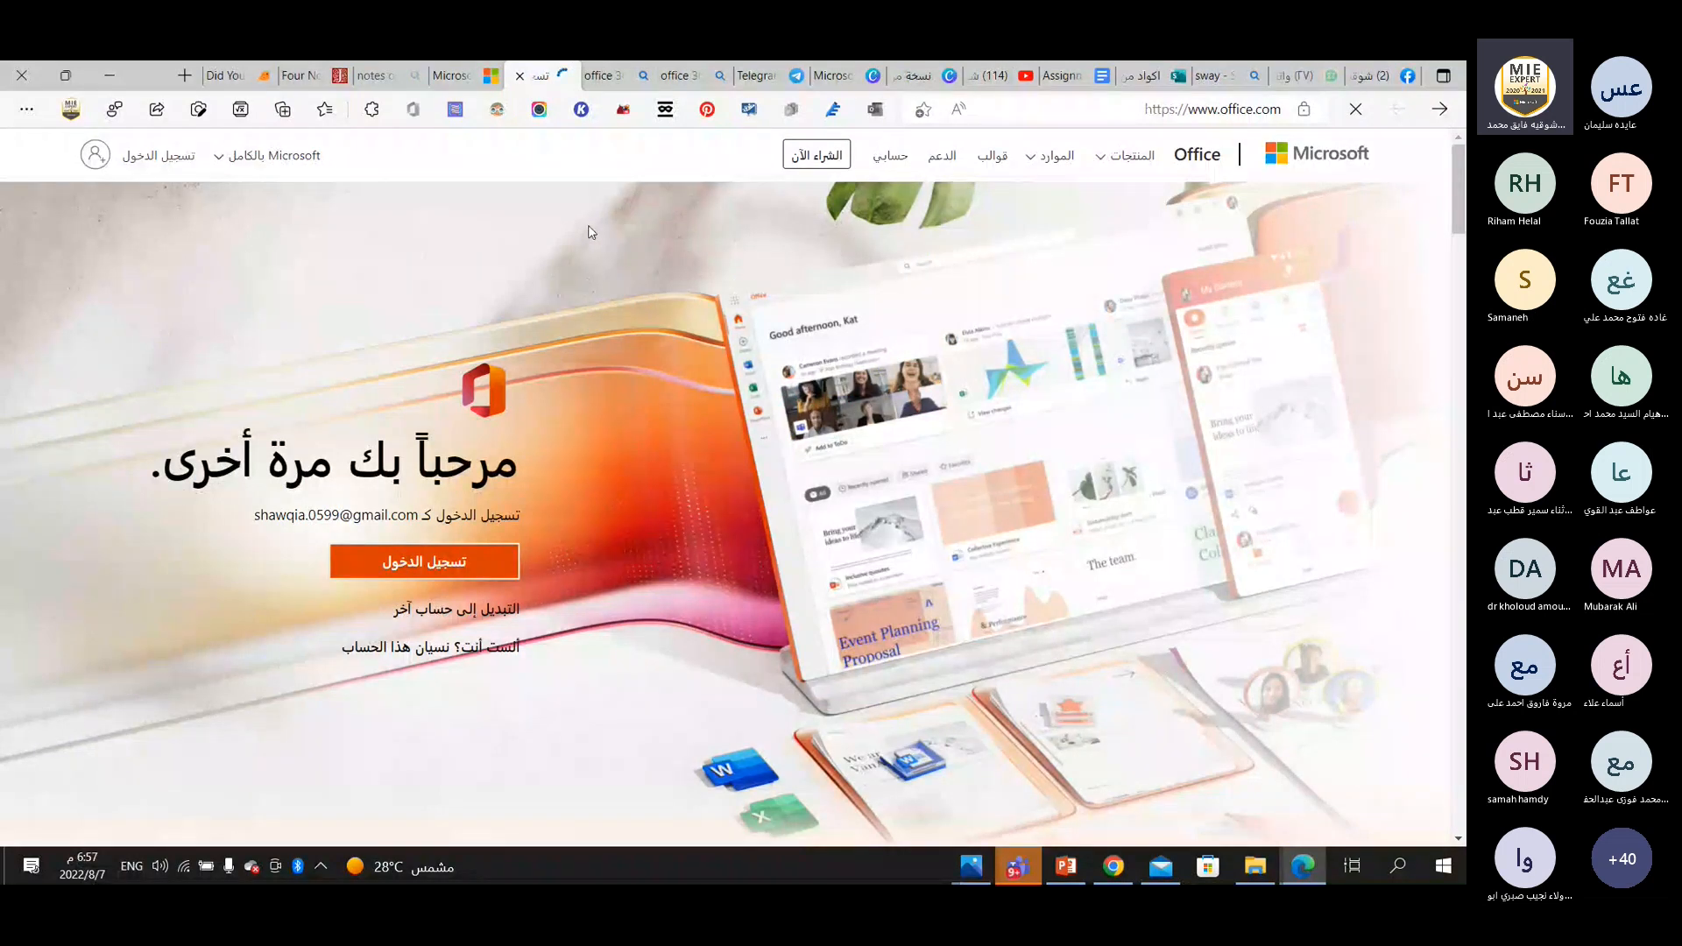
click(167, 157)
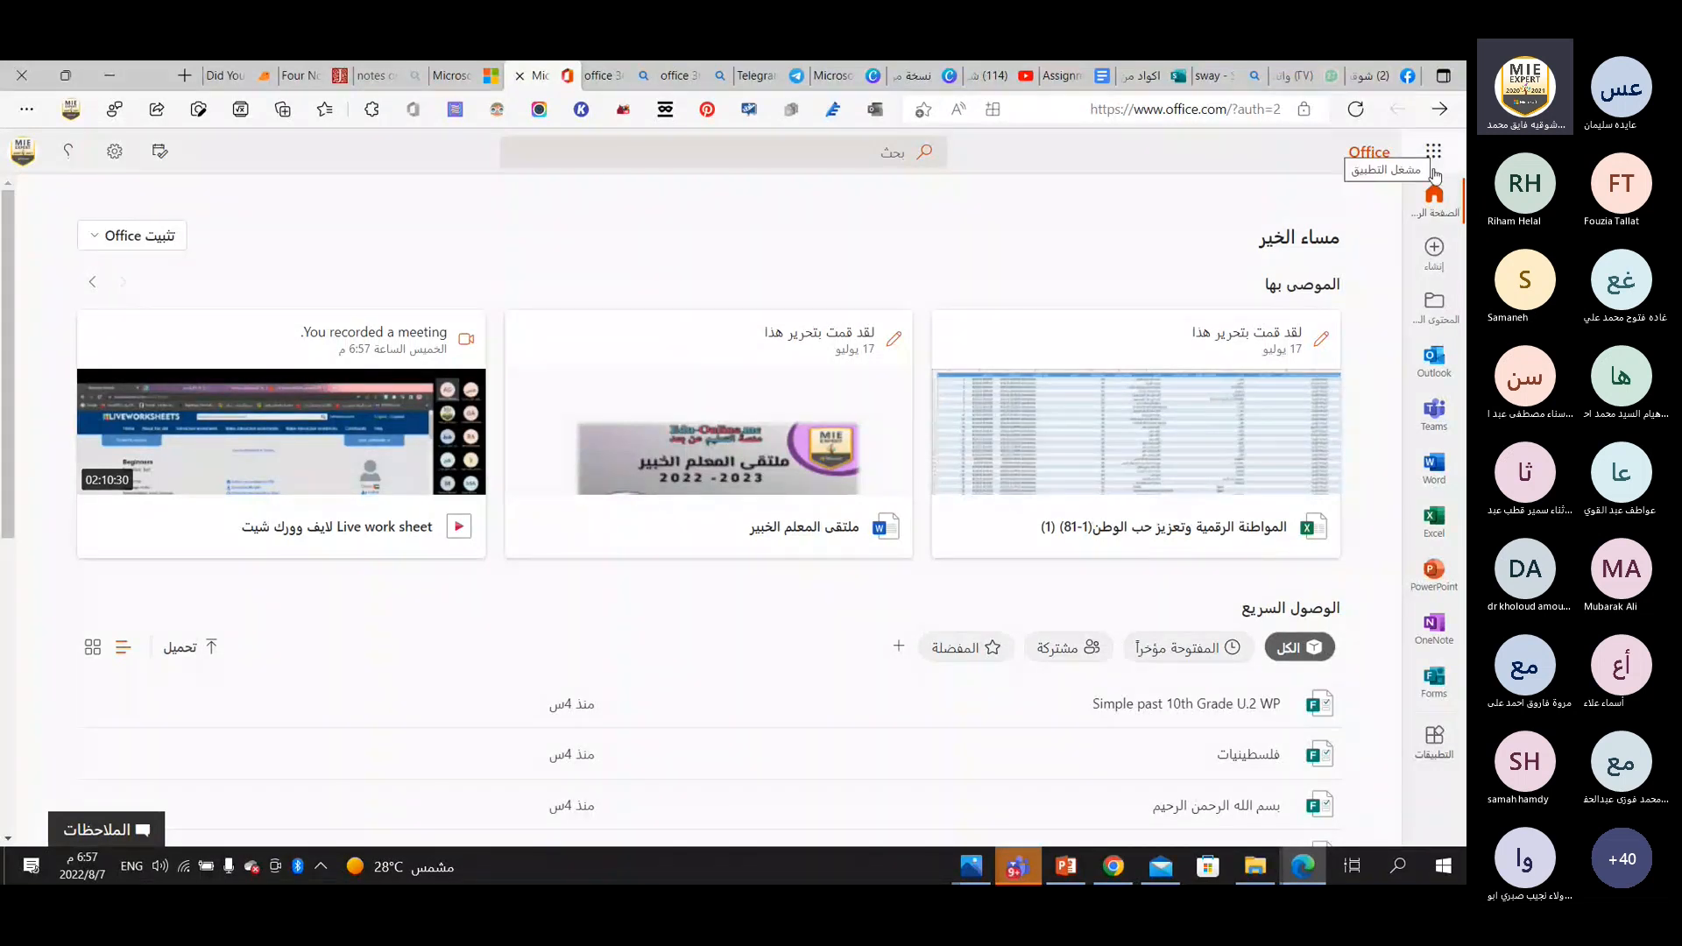
click(1433, 681)
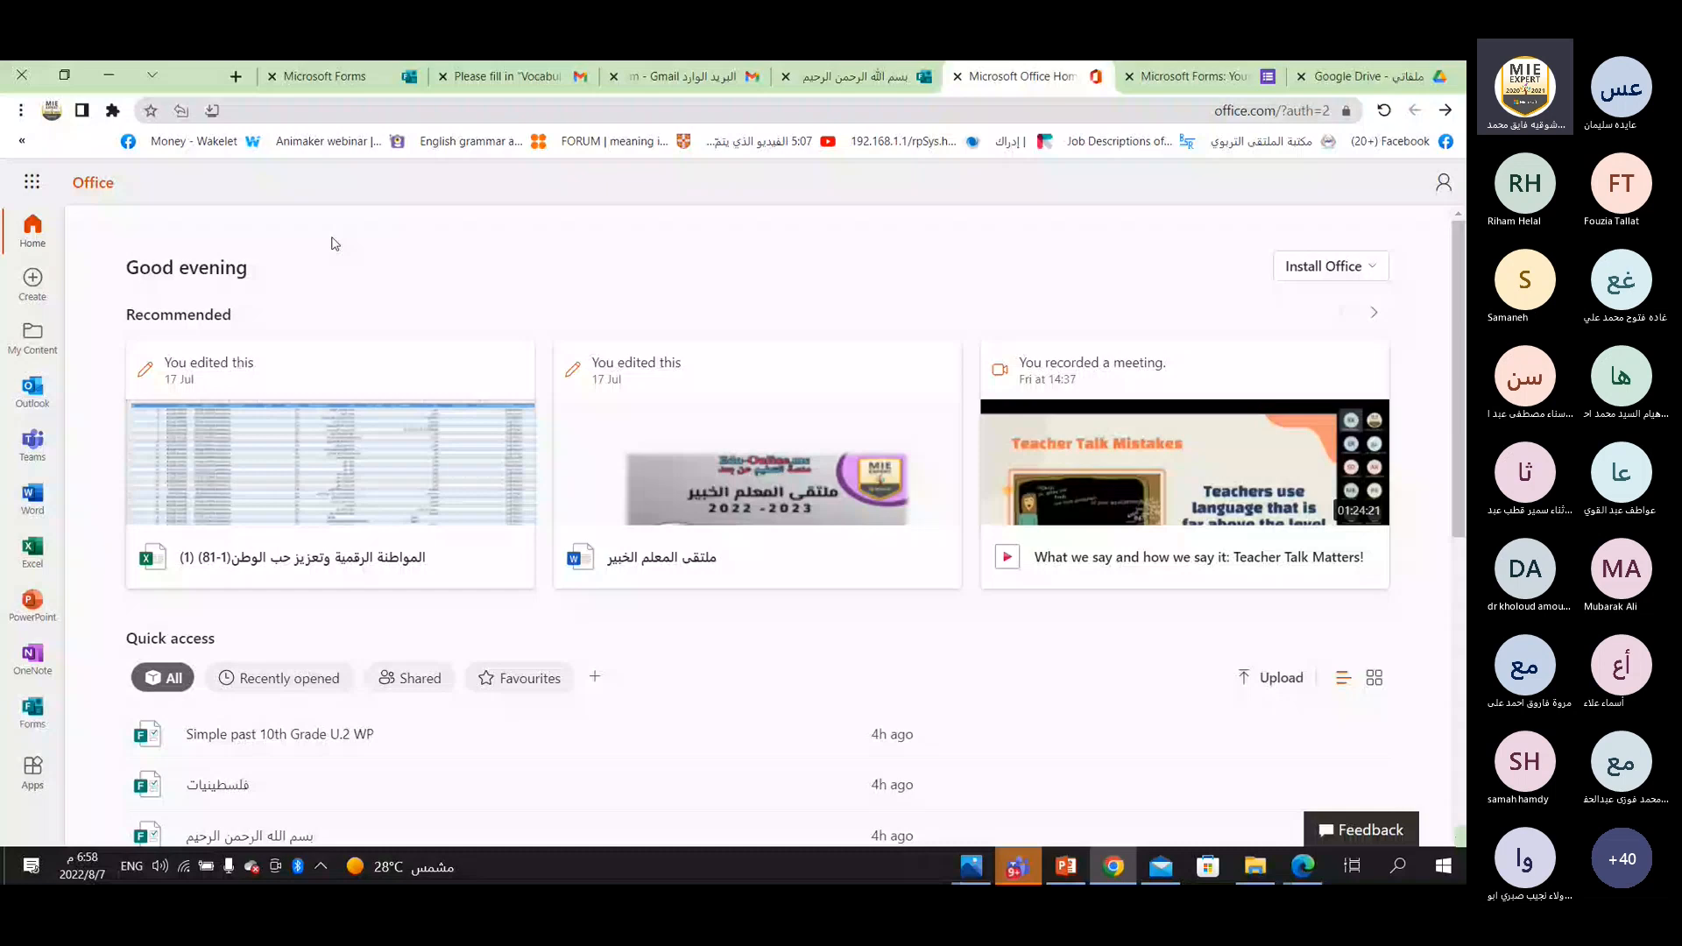
In Chrome, open Forms from the Office apps list and show the options for creating a new quiz or form.
click(34, 182)
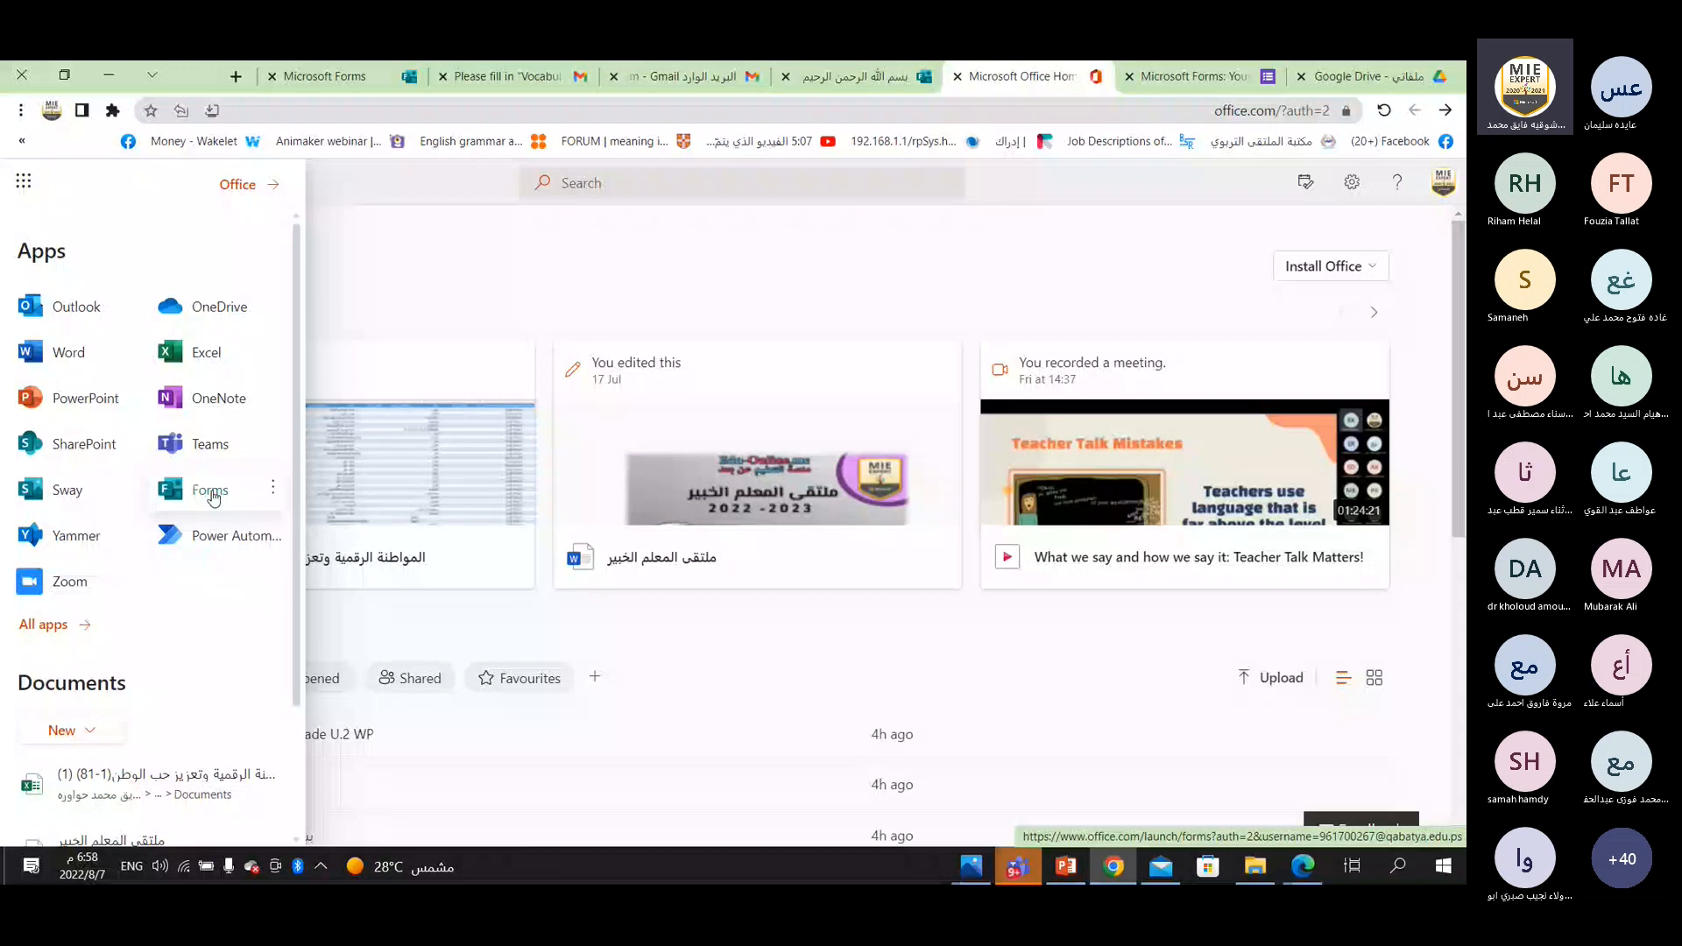
click(211, 492)
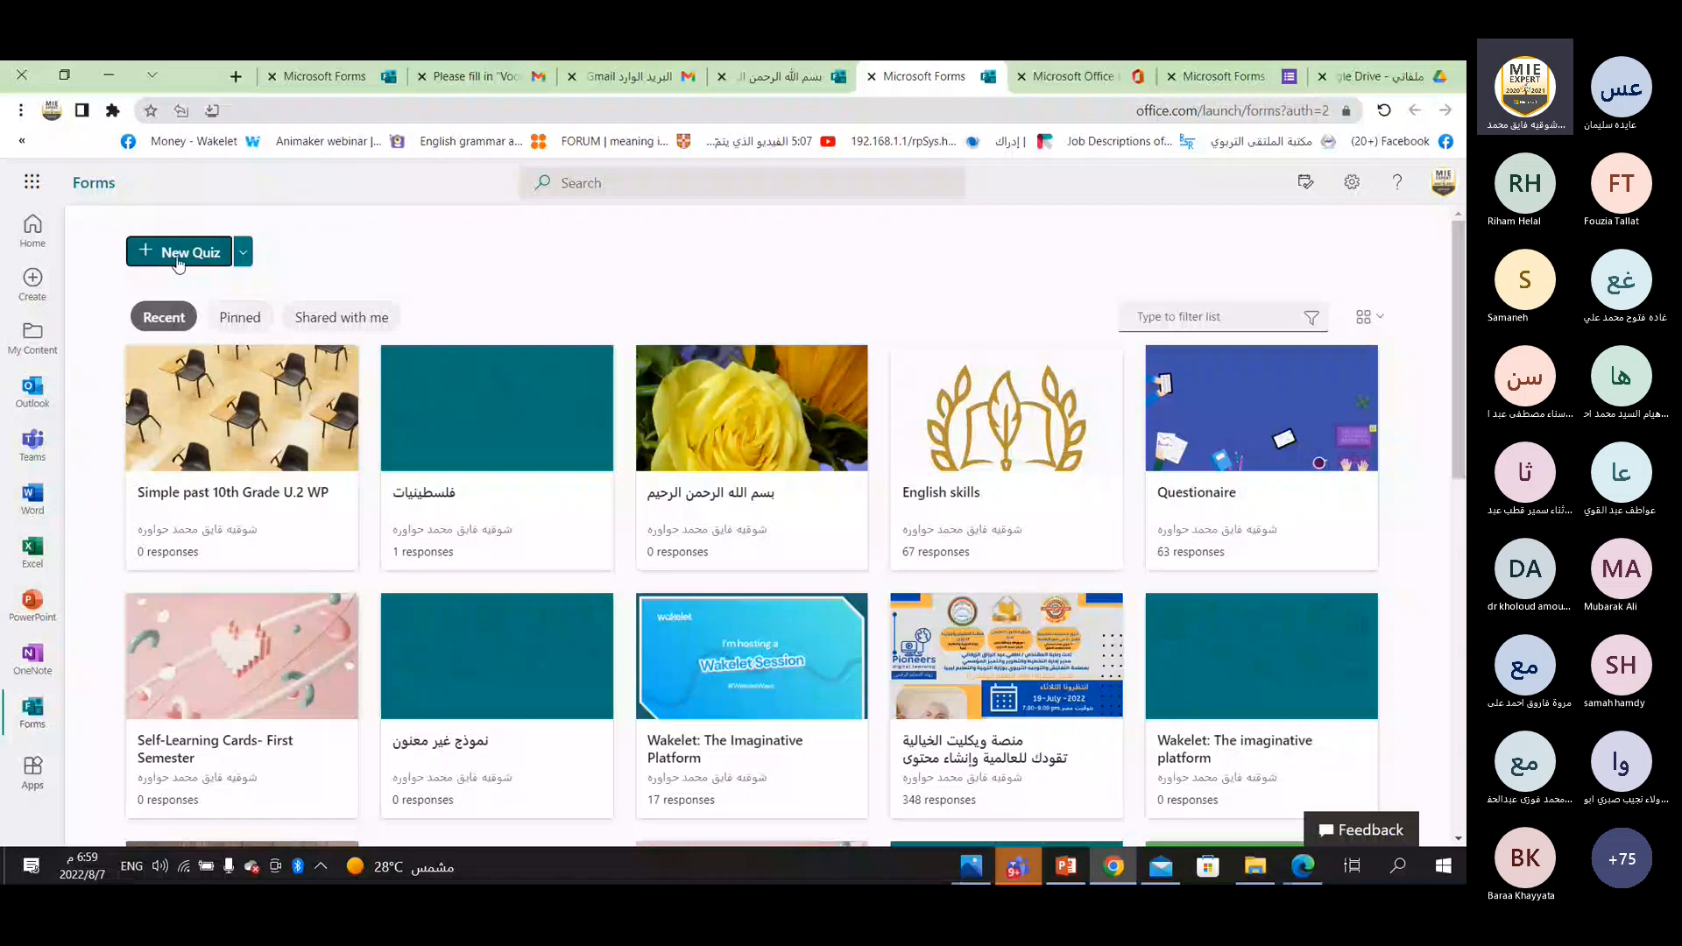
click(244, 254)
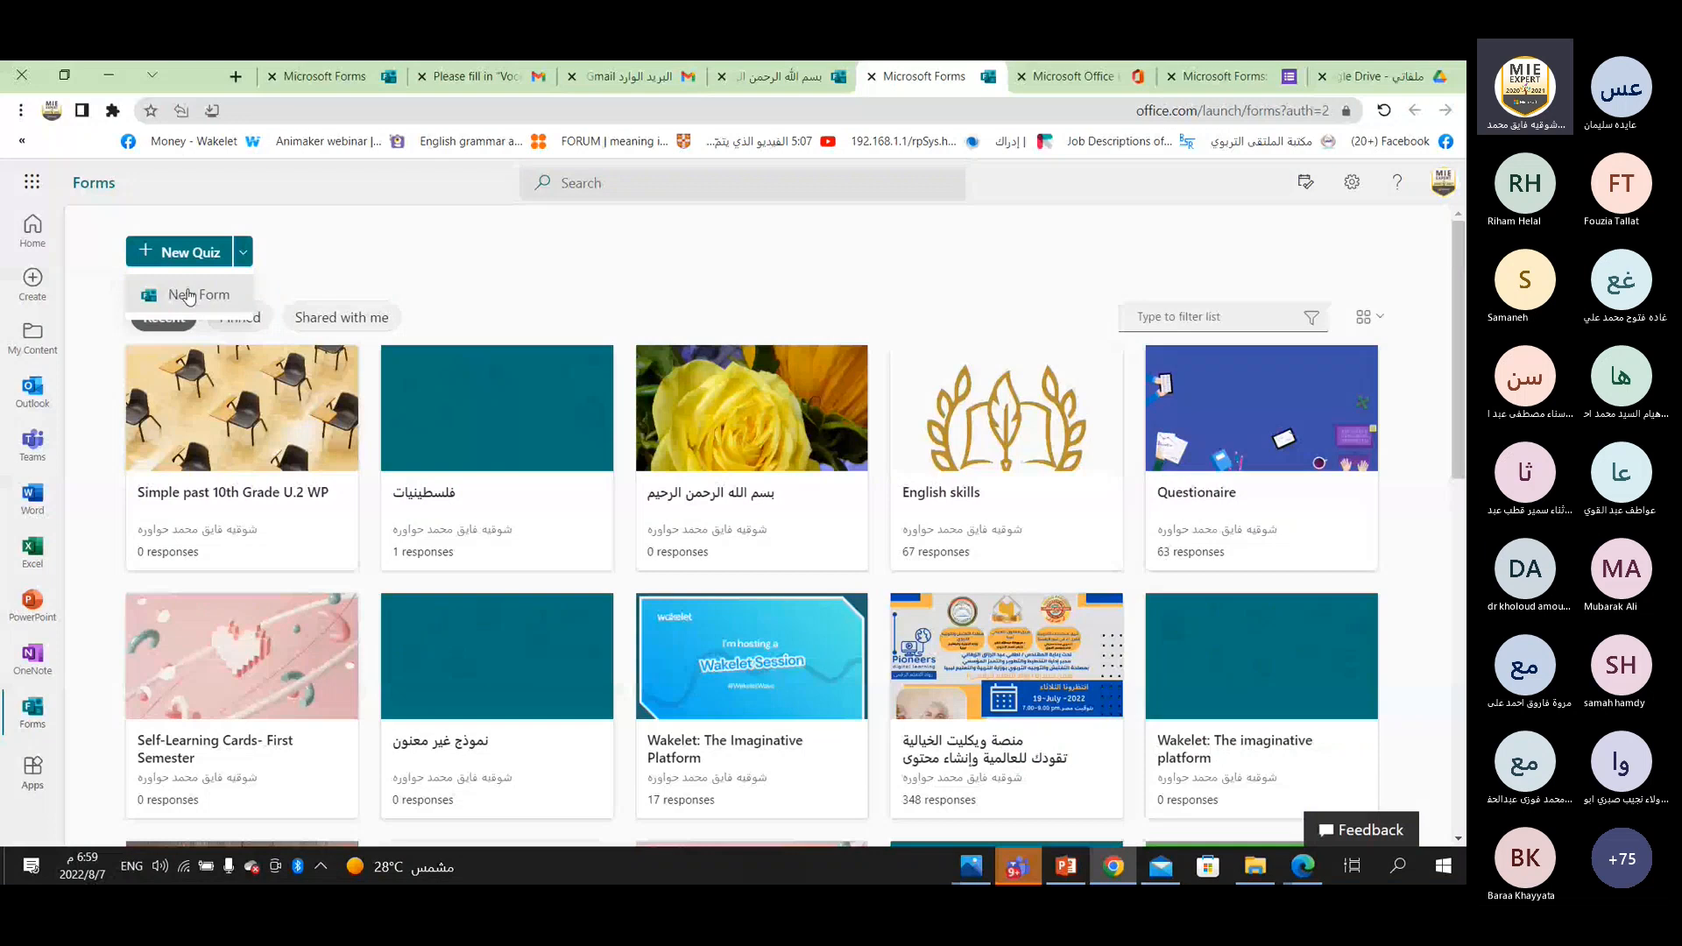
Open the form "منصة ويكليت الخيالية تقودك للعالمية وإنشاء محتوى تفاعلي" and review the response summary of its questions.
scroll(1011, 624, down, 2)
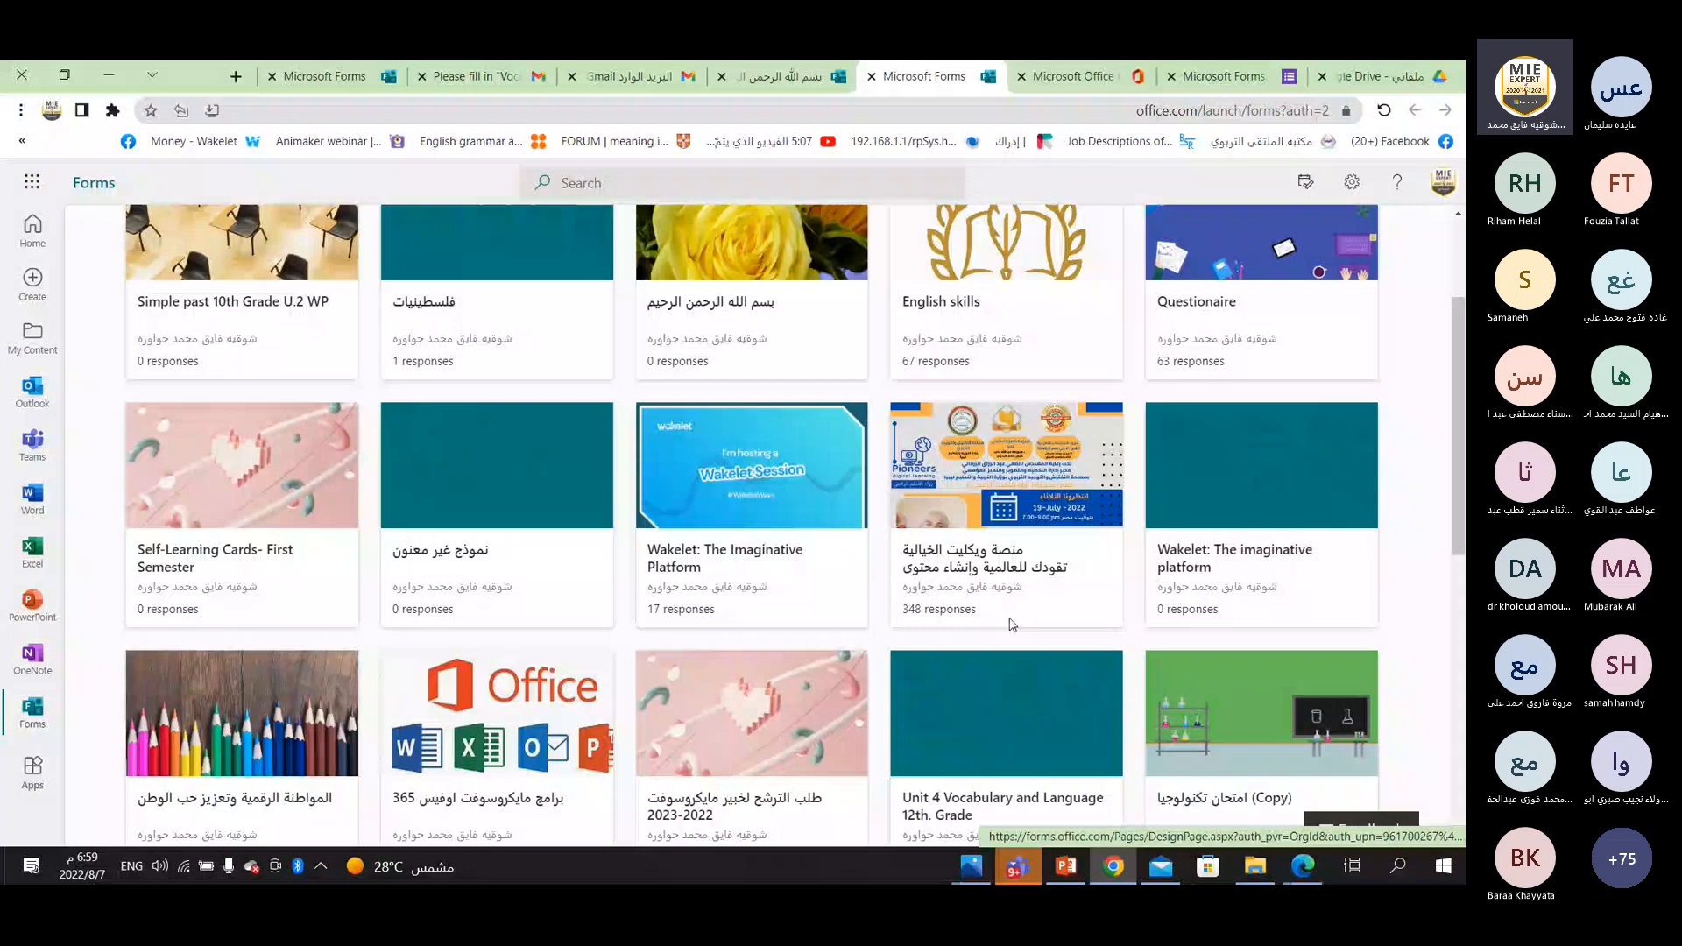
click(1012, 623)
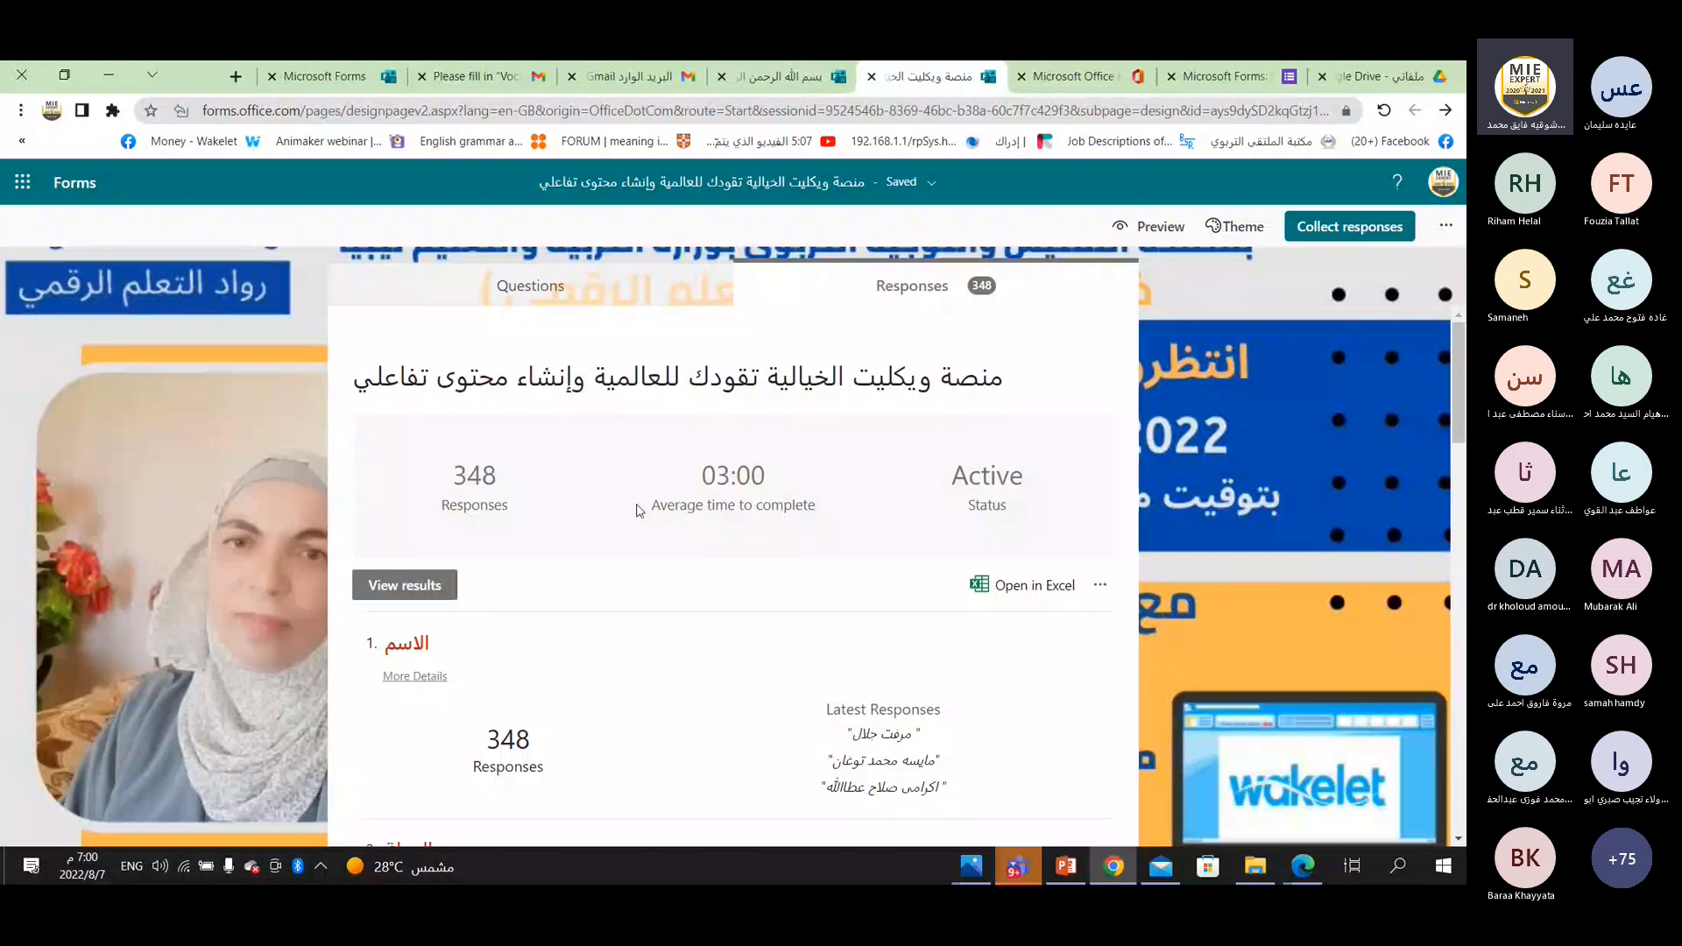
scroll(575, 590, down, 2)
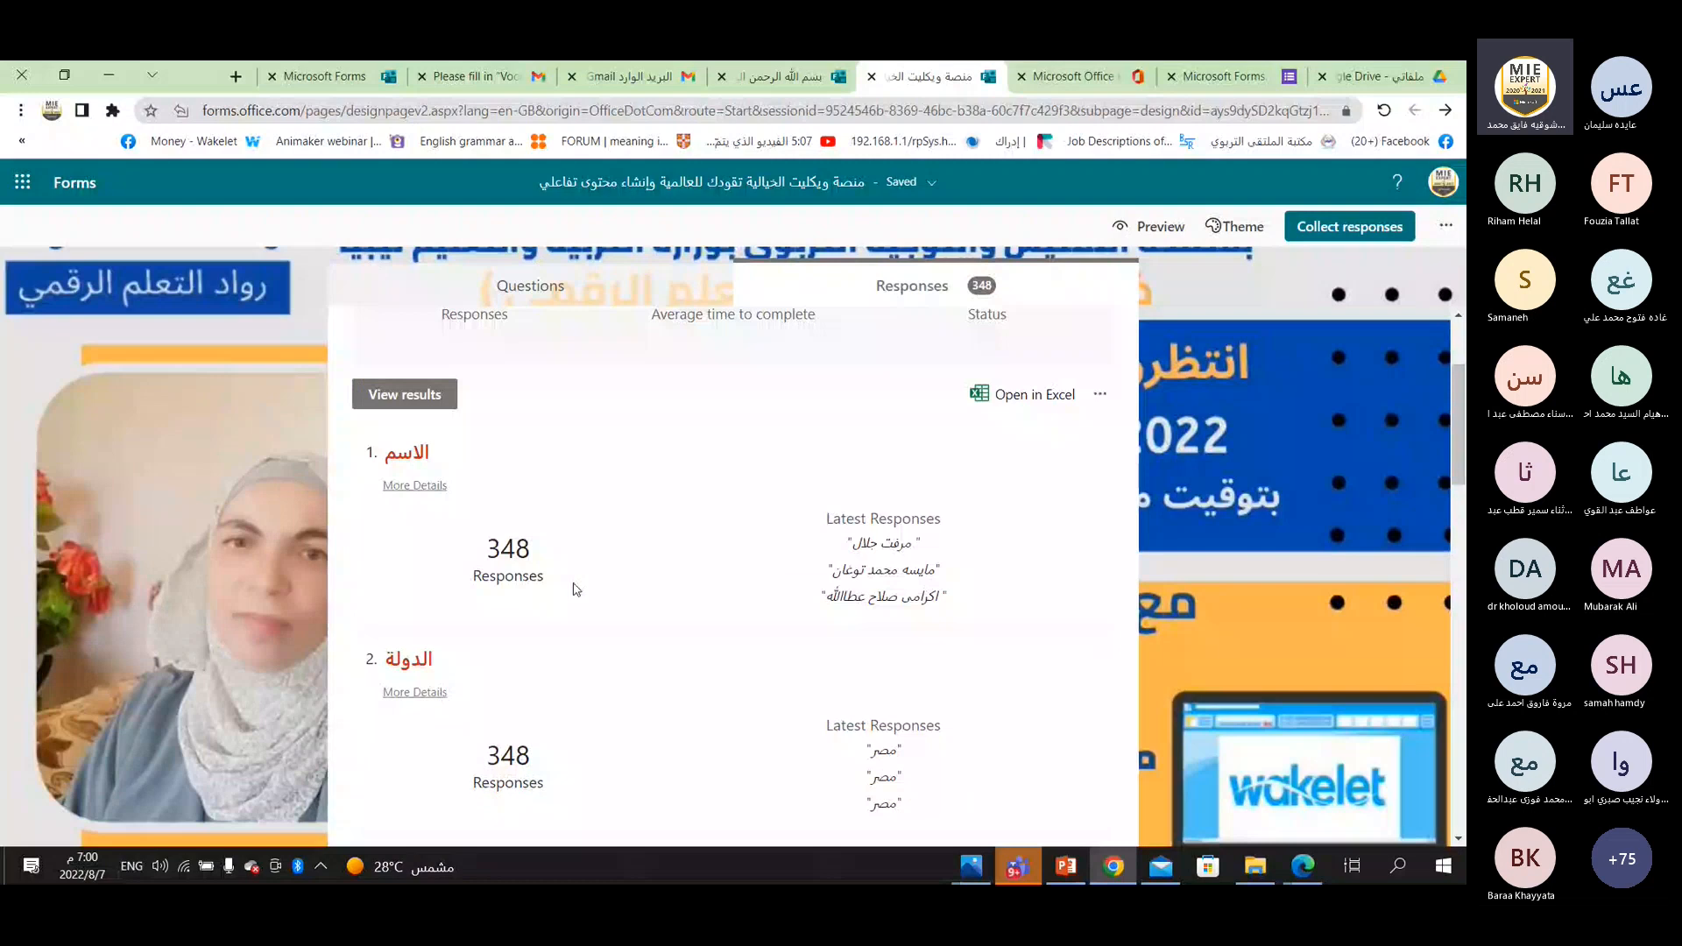
scroll(535, 579, down, 1)
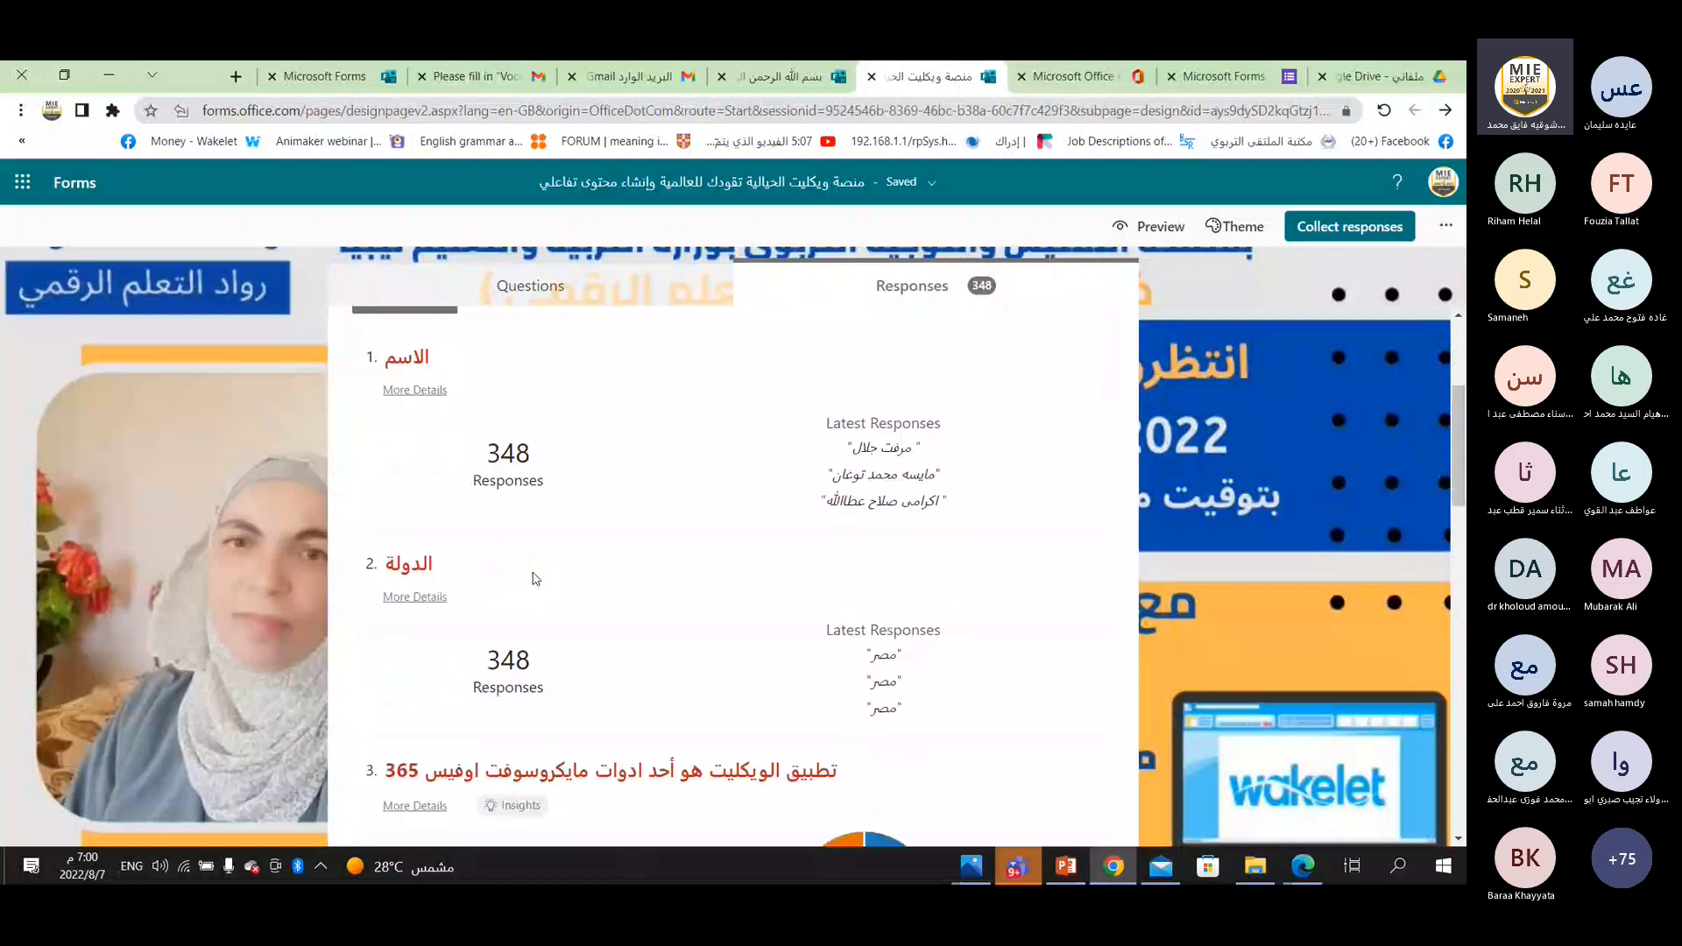
scroll(535, 579, down, 4)
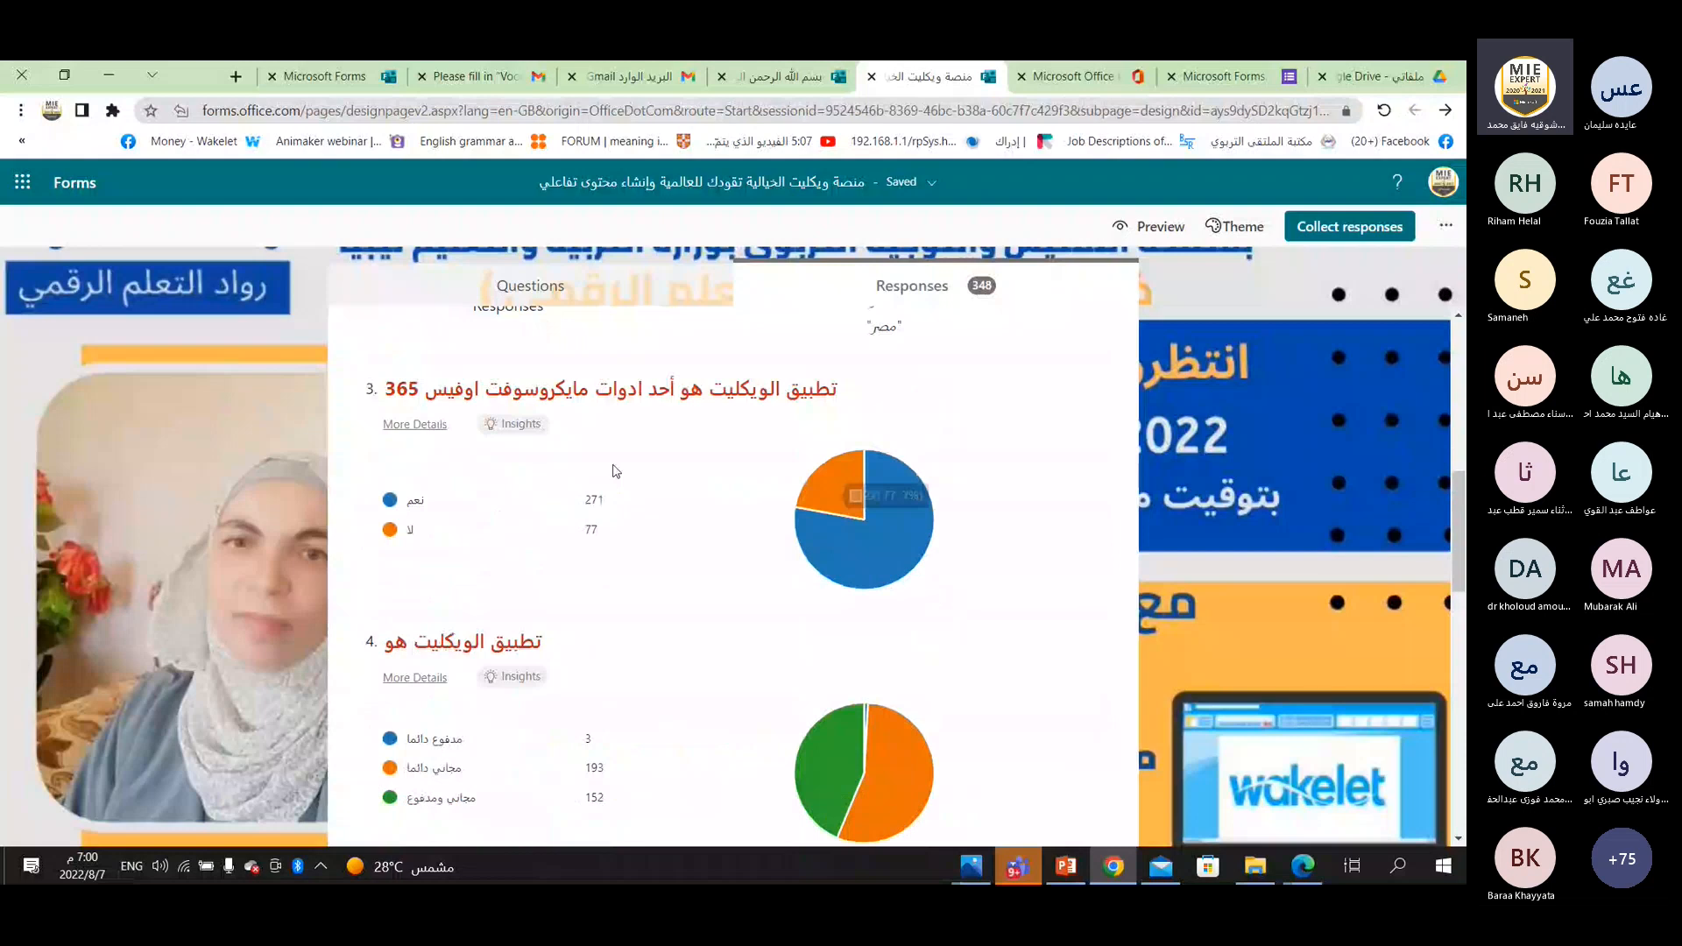
scroll(616, 471, down, 5)
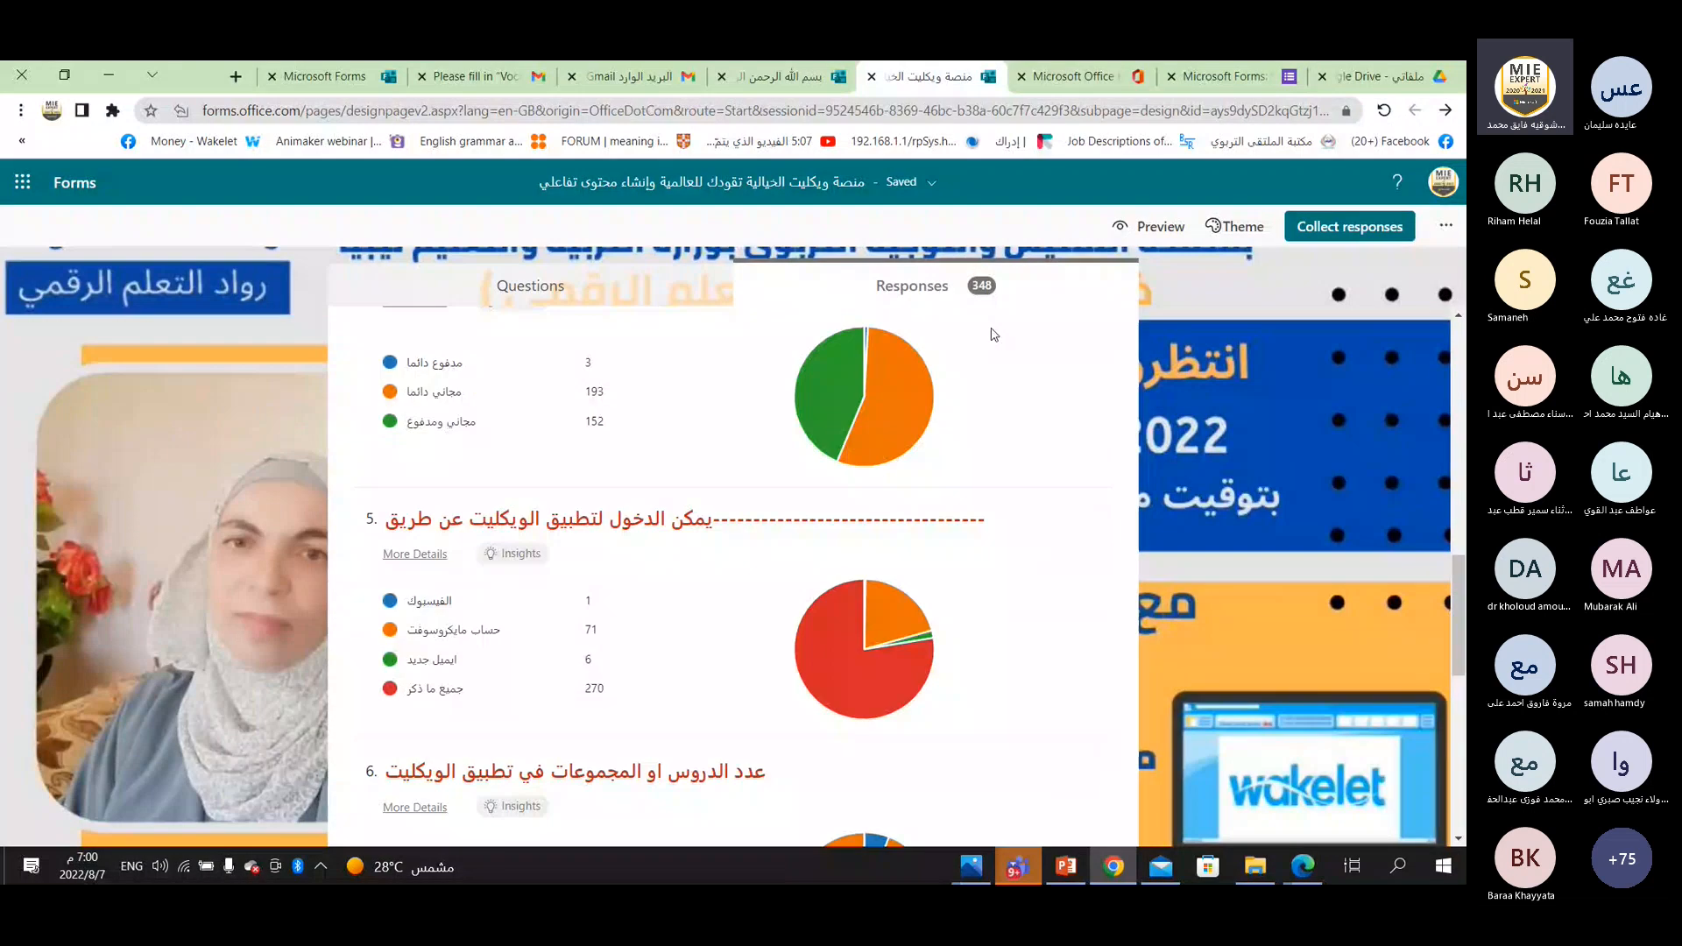
scroll(1025, 342, up, 12)
scroll(1051, 394, up, 1)
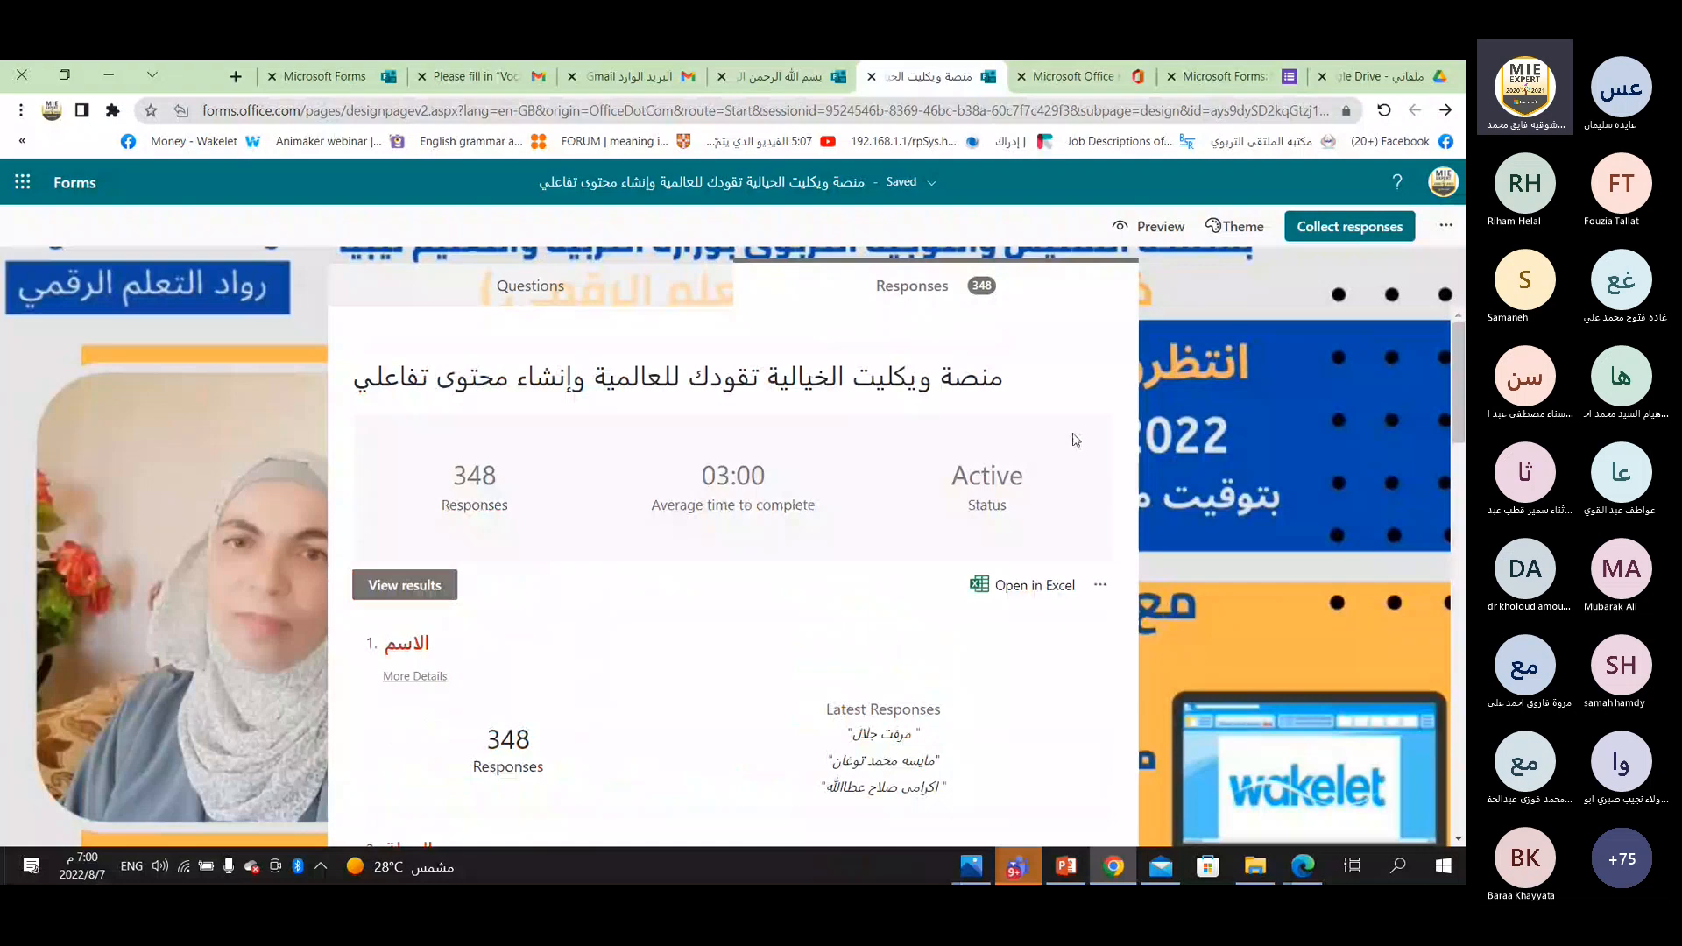
Open the Wakelet form's responses in Excel and examine the respondent rows and answer columns.
click(1029, 586)
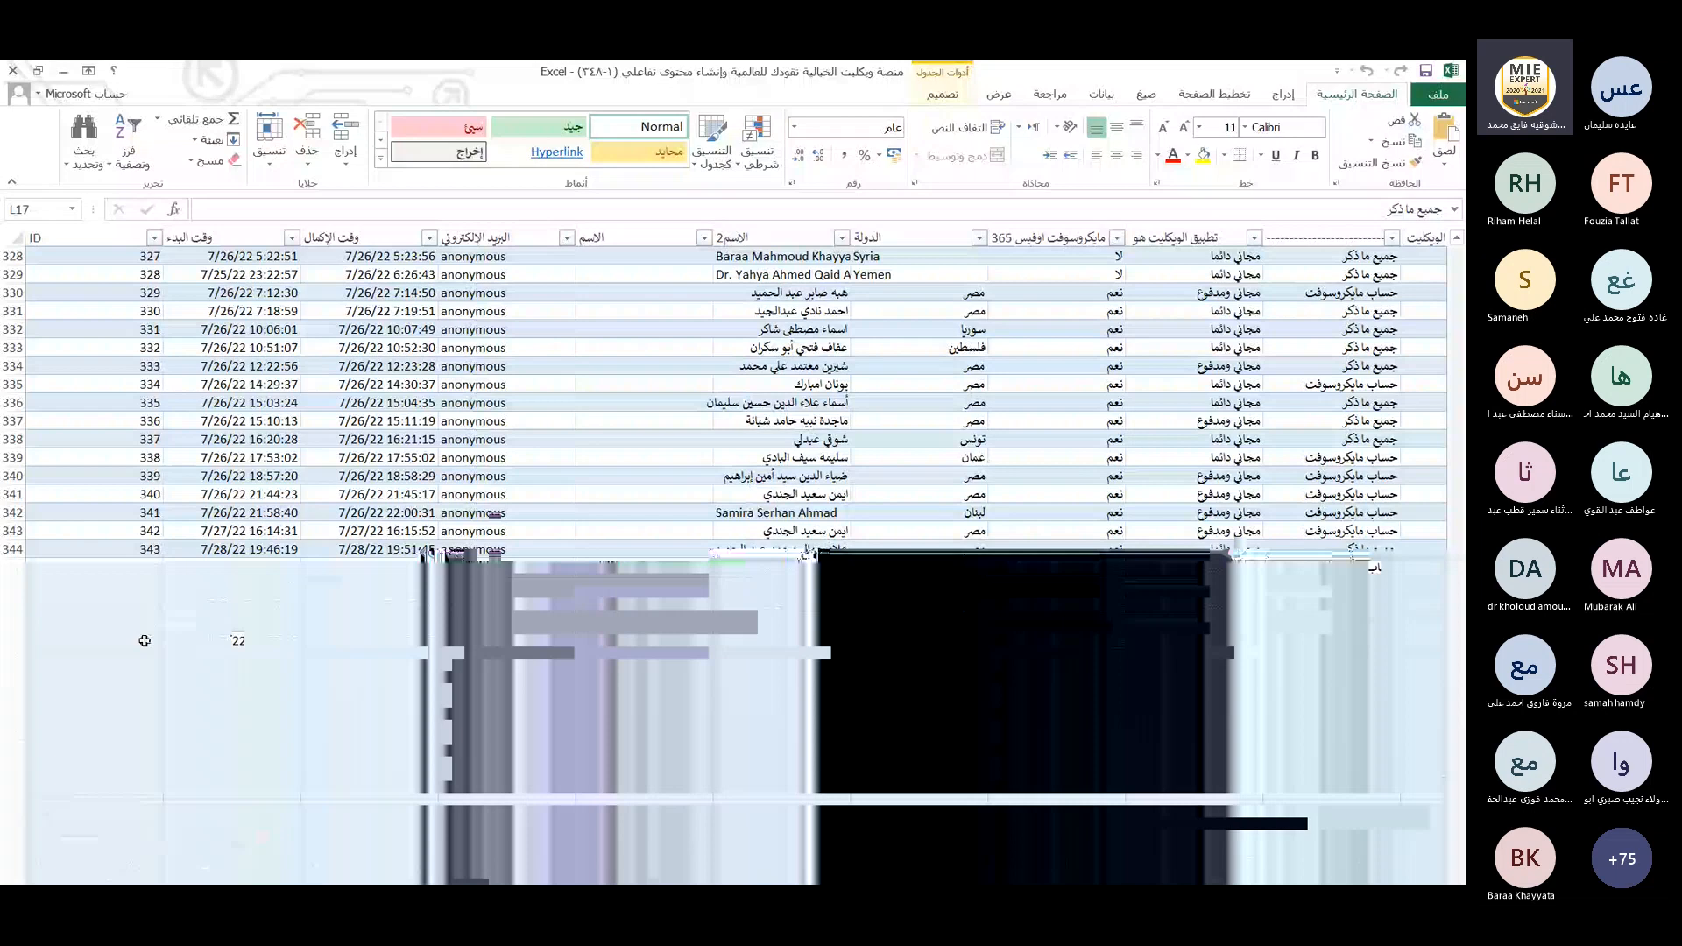
scroll(1024, 371, up, 20)
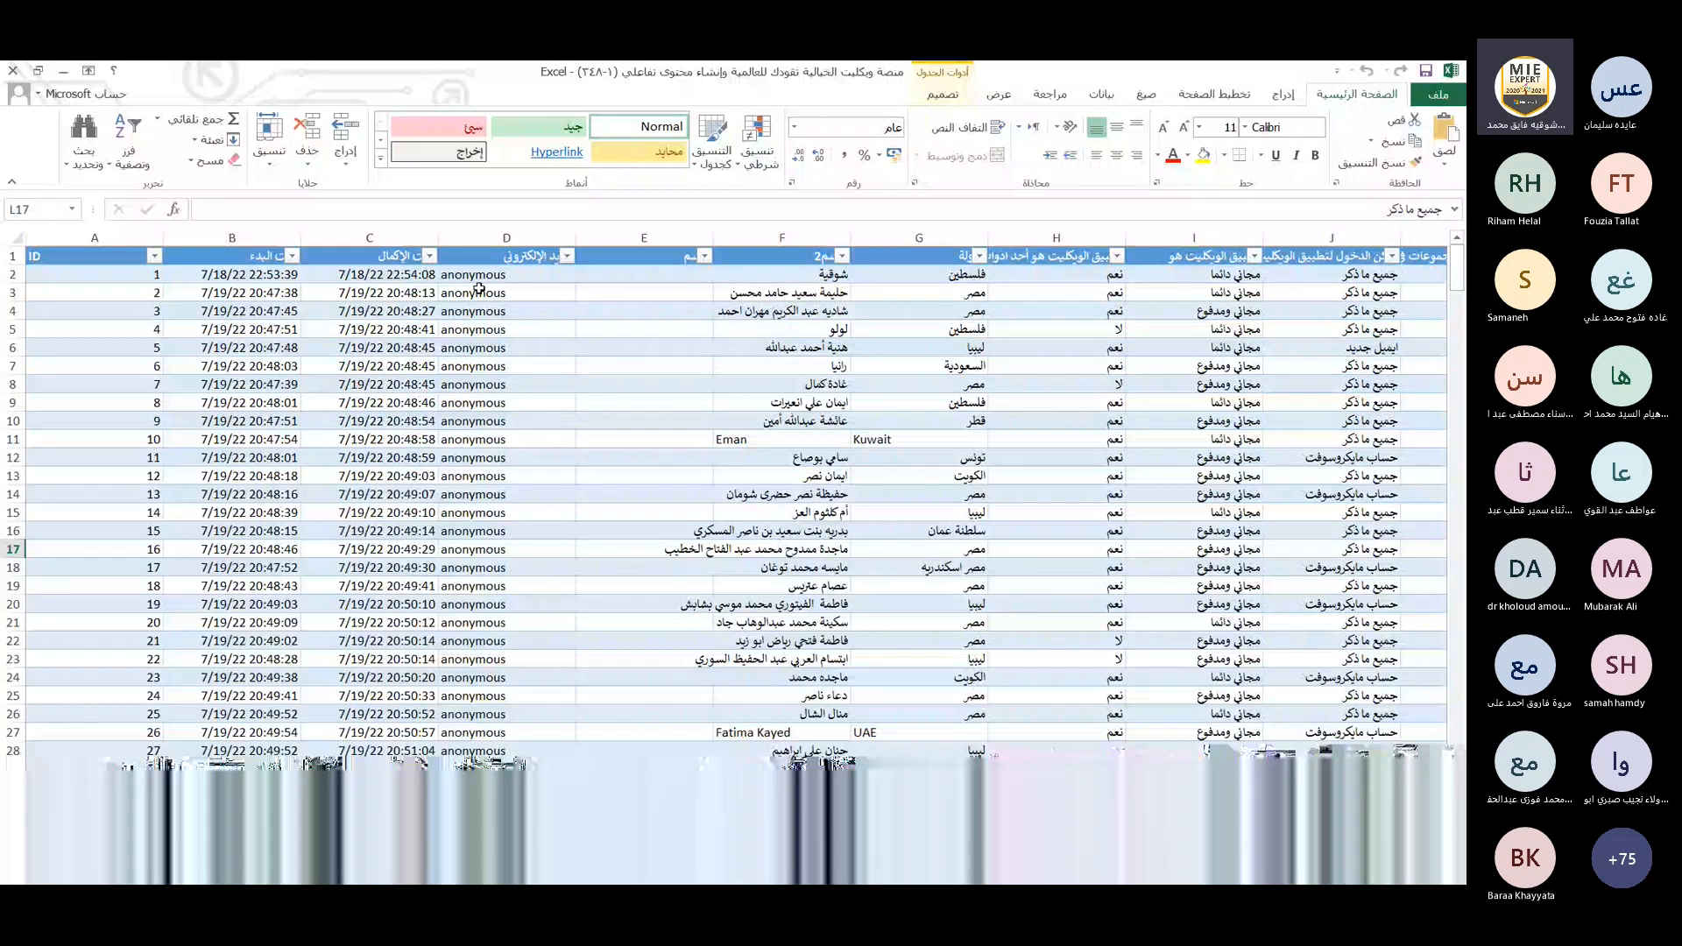
drag(1079, 815, 1095, 814)
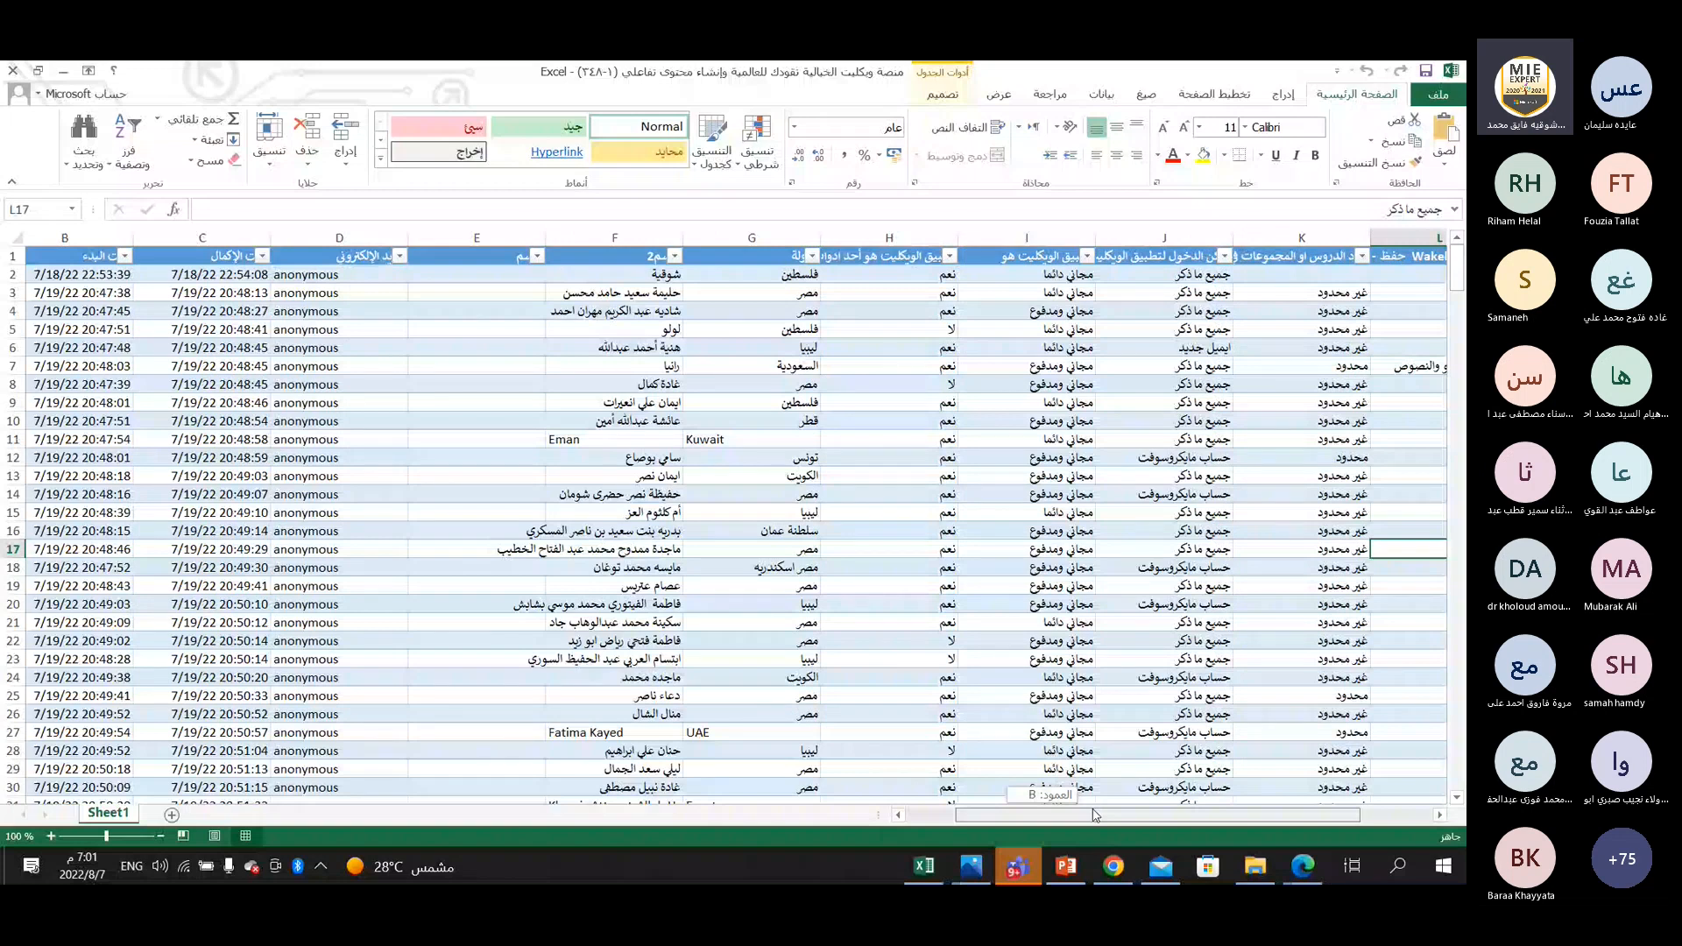
drag(1093, 815, 1175, 816)
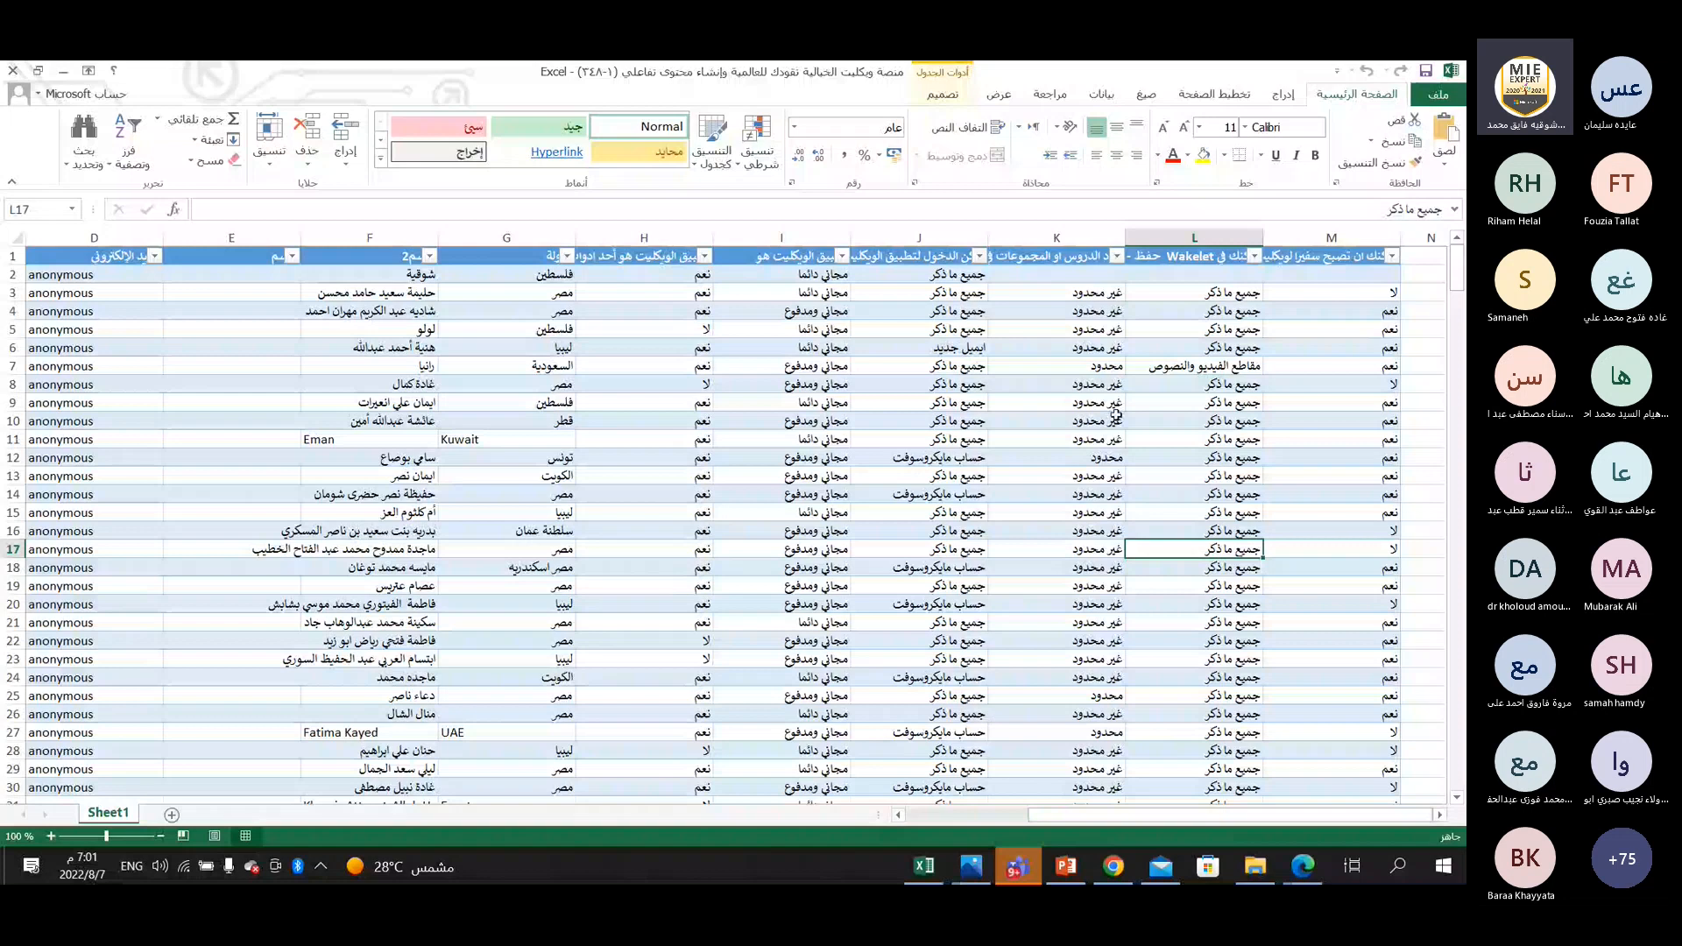
scroll(1115, 414, down, 6)
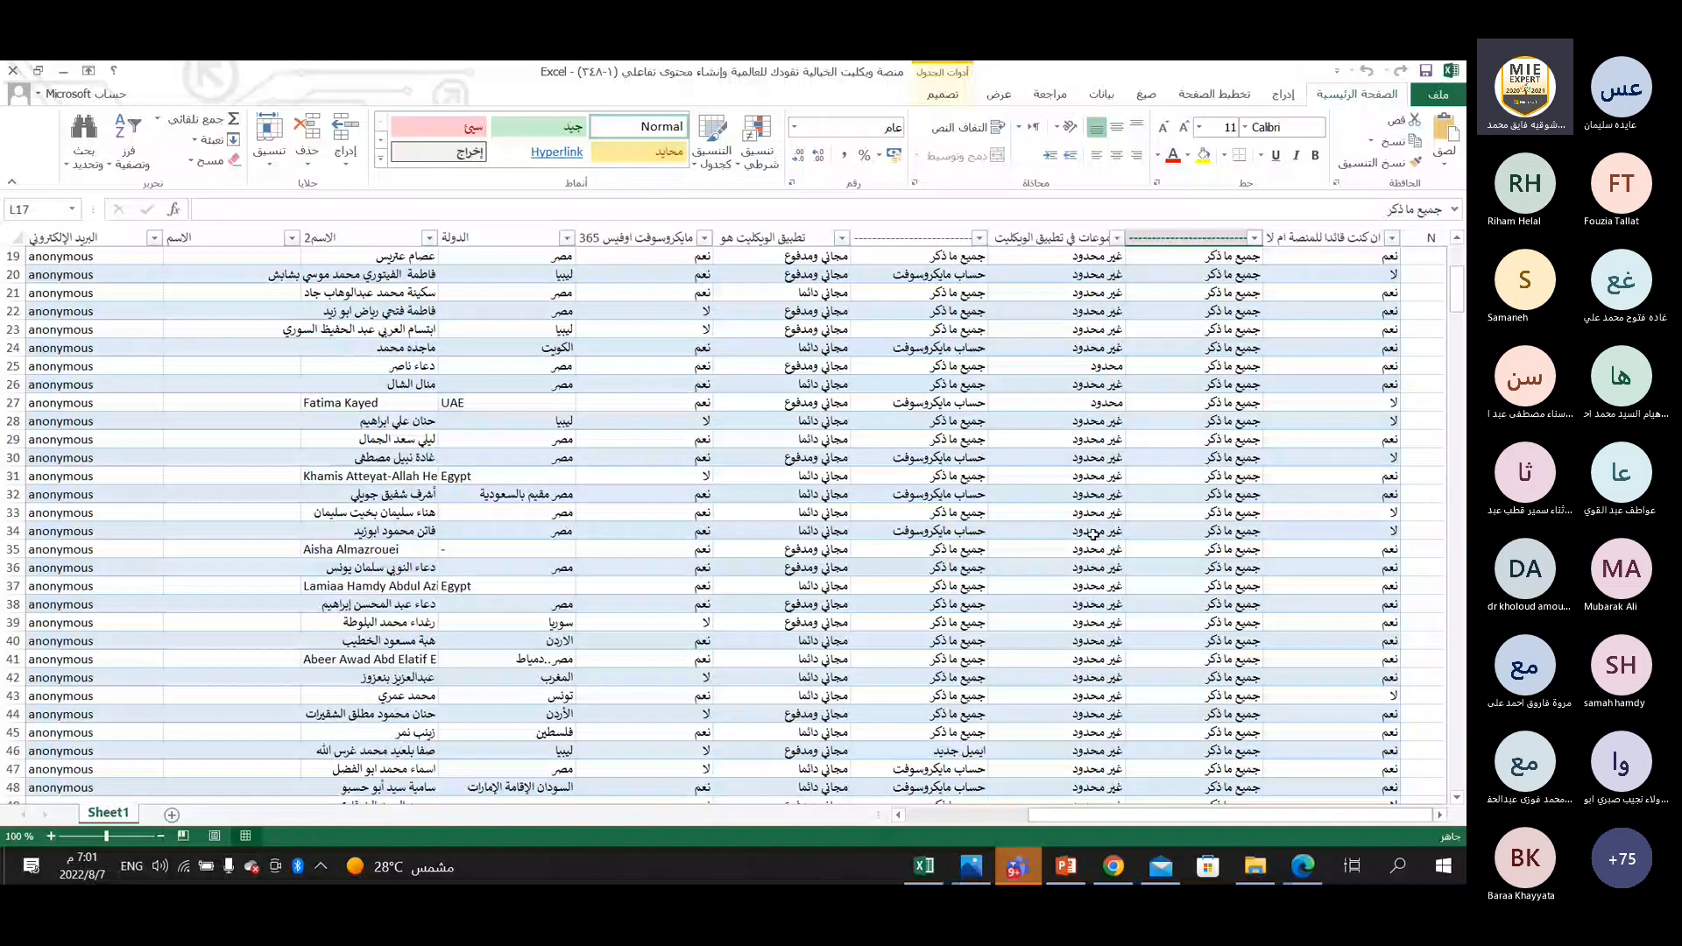
scroll(1093, 531, down, 2)
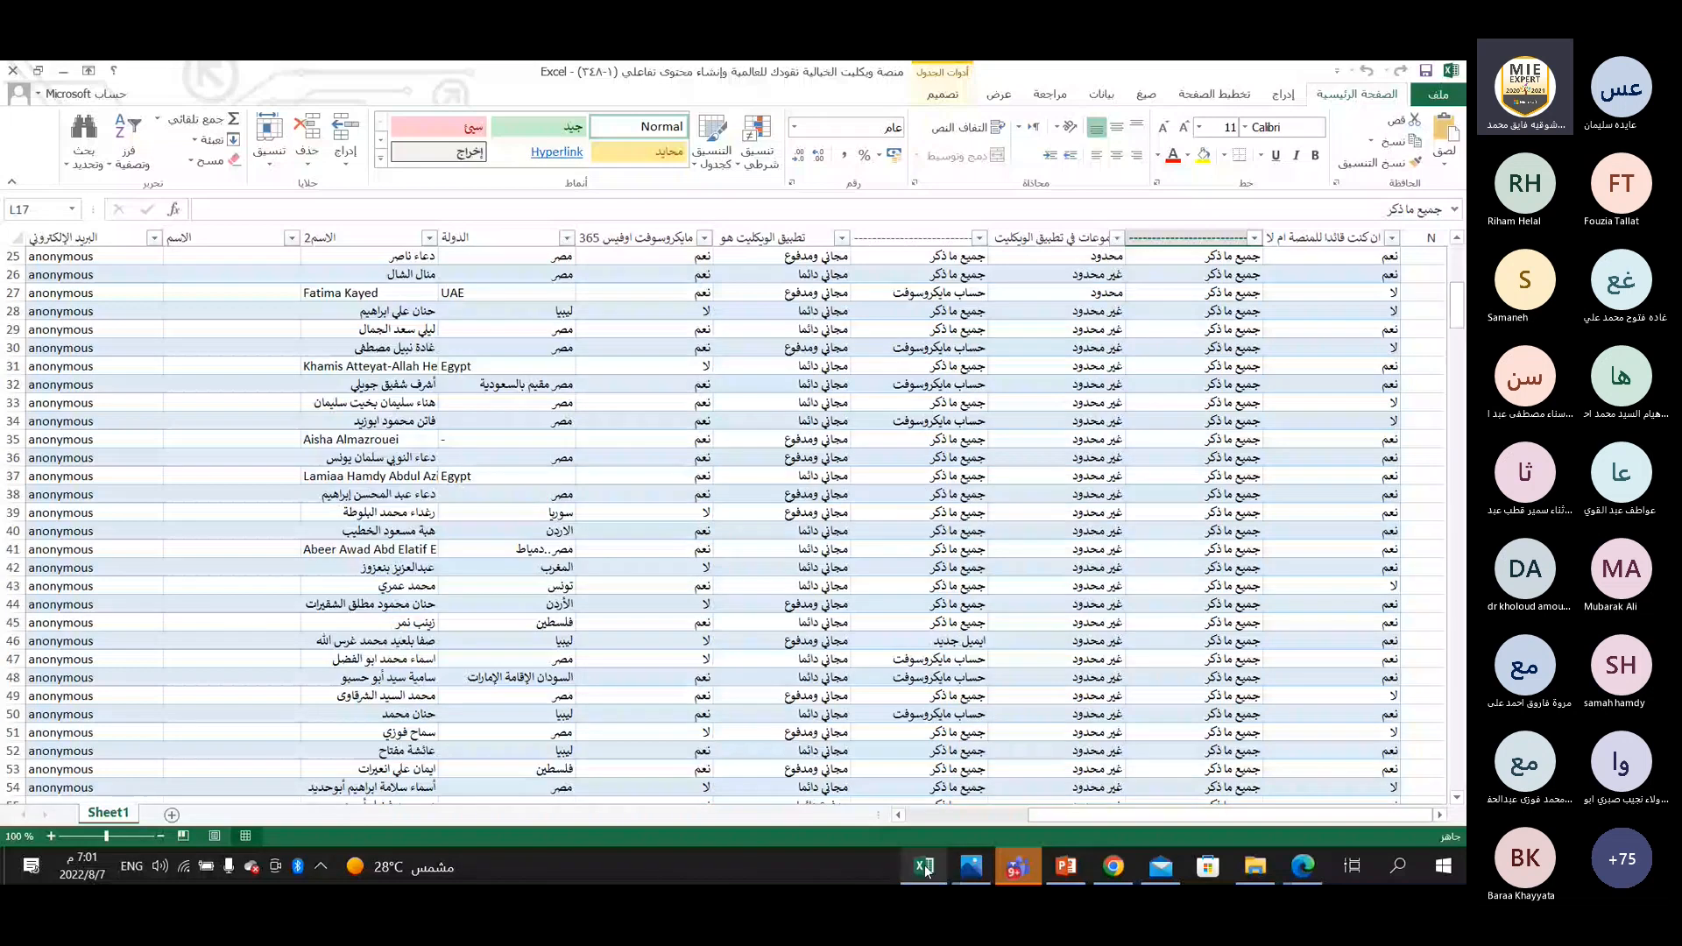
mouse_move(926, 868)
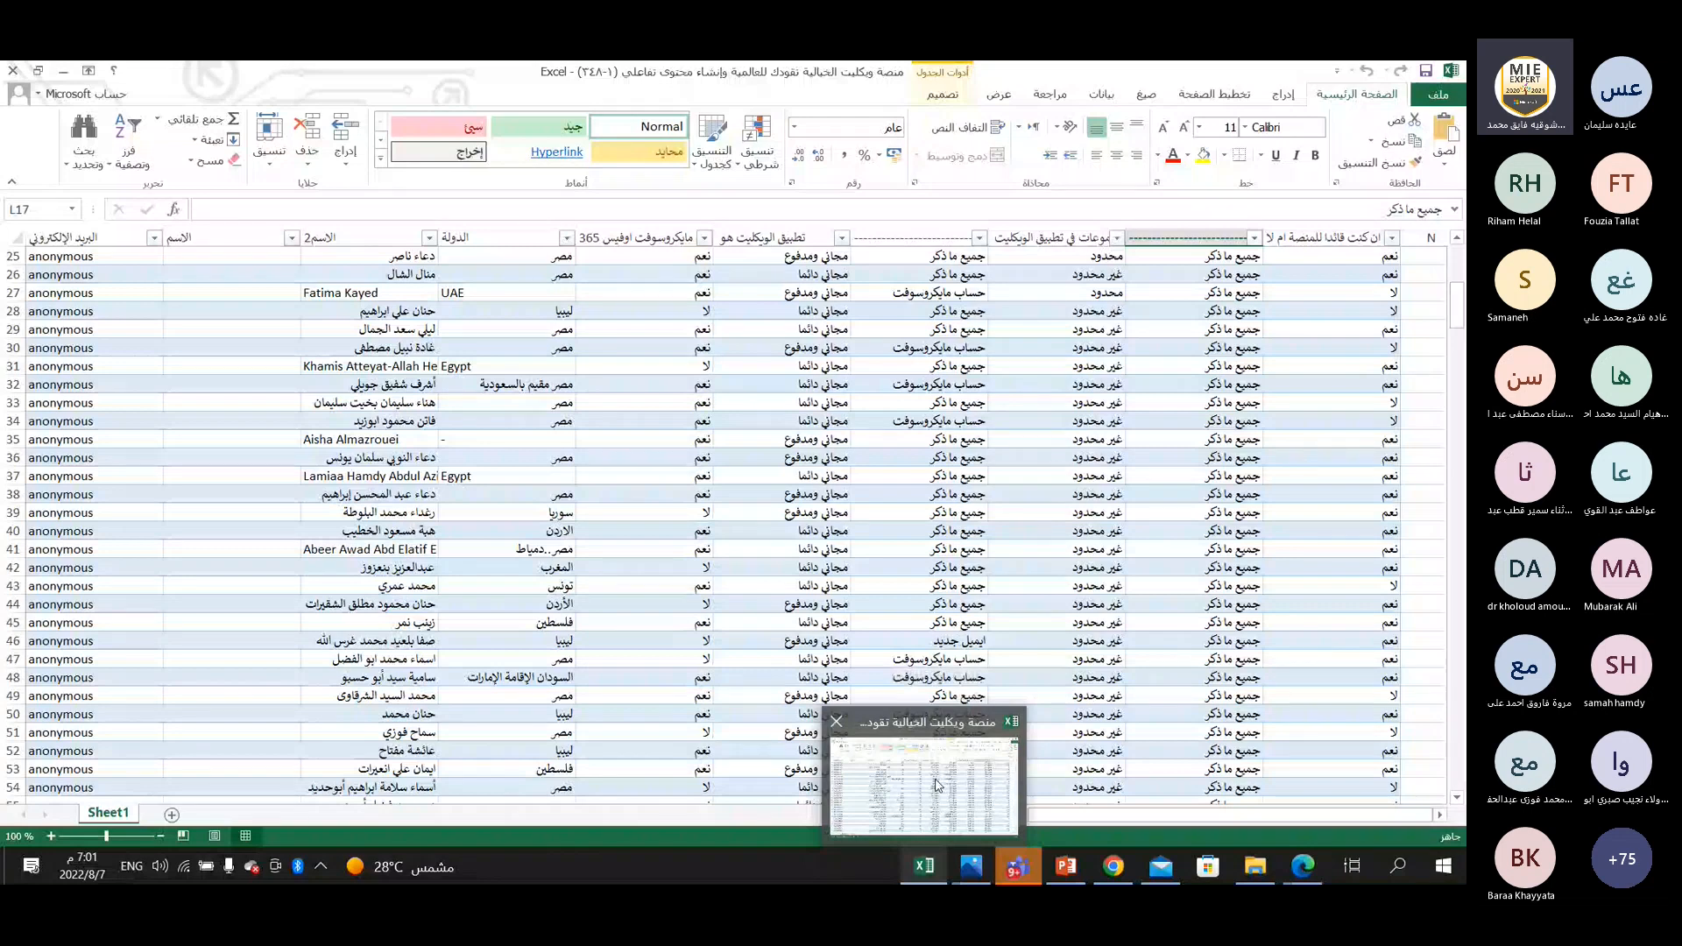
Check the Forms list in Edge and the quiz invitation e-mail in Chrome, and start a new blank quiz in Forms.
click(1304, 867)
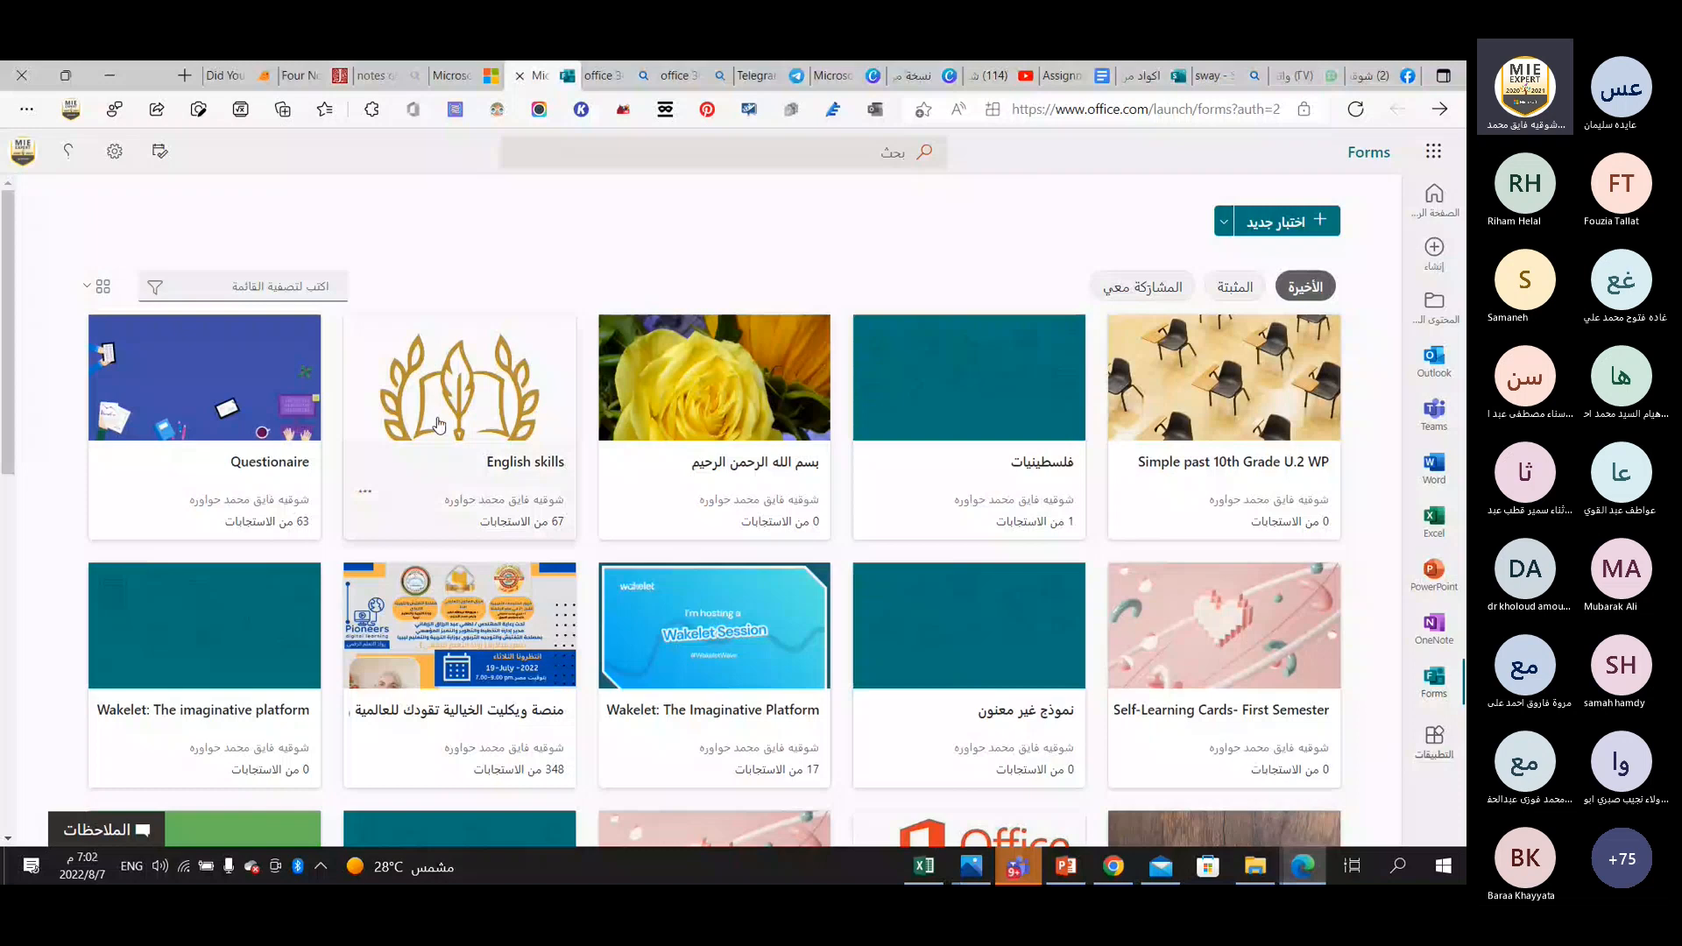
key(alt+Tab)
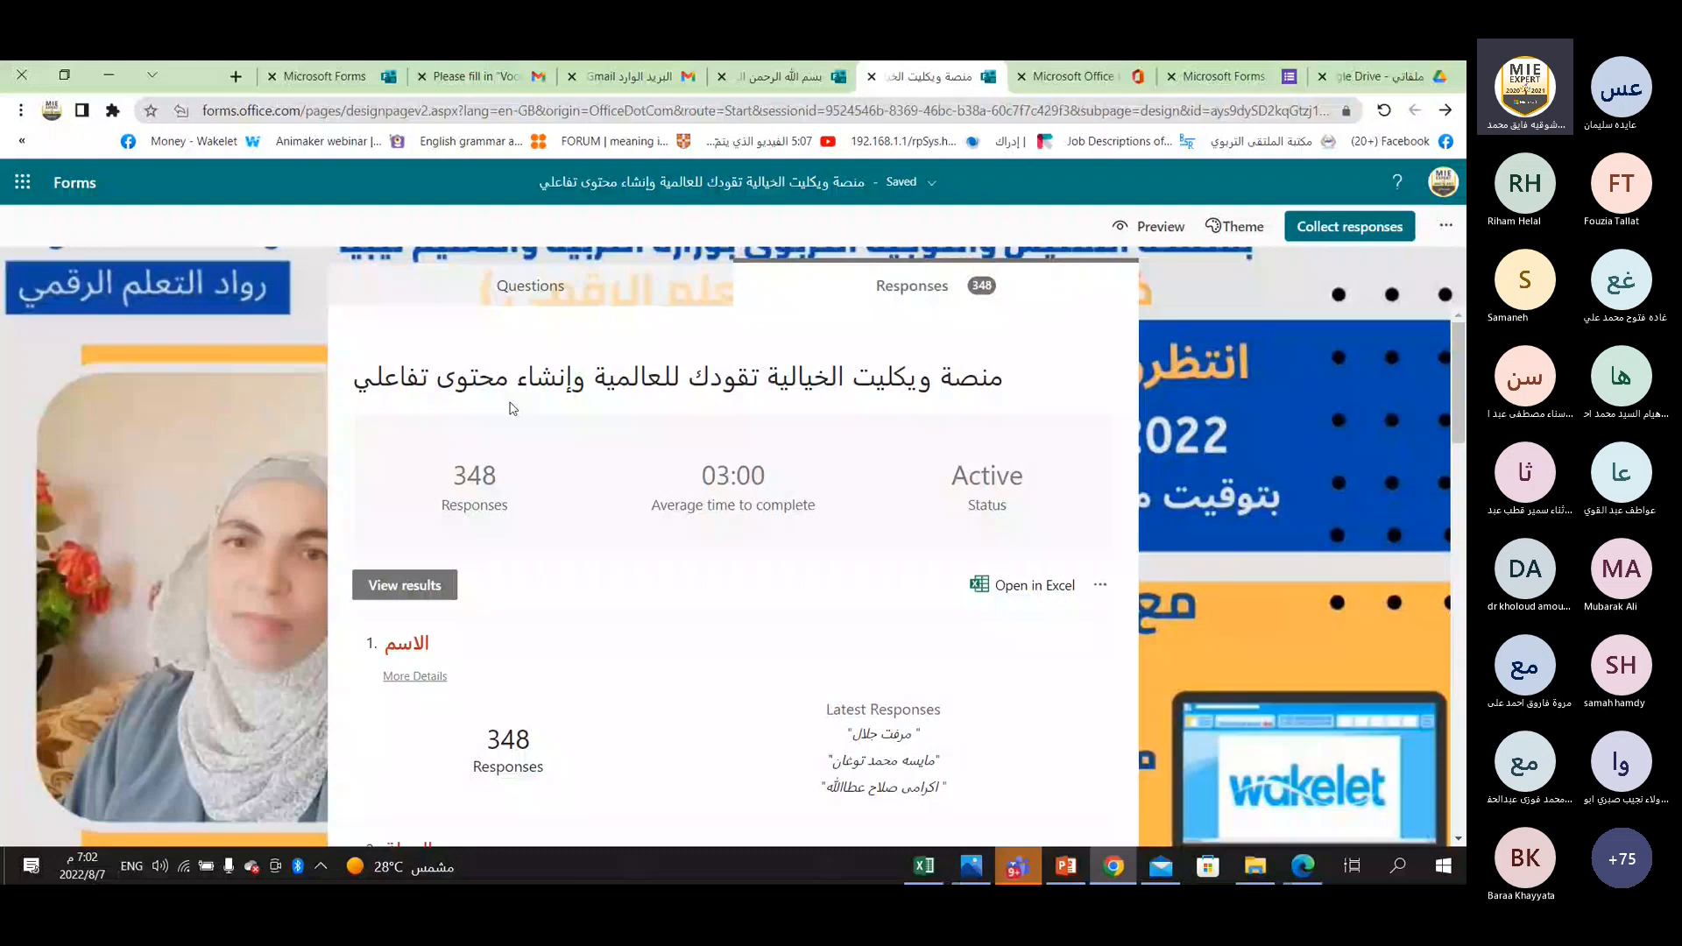
click(480, 76)
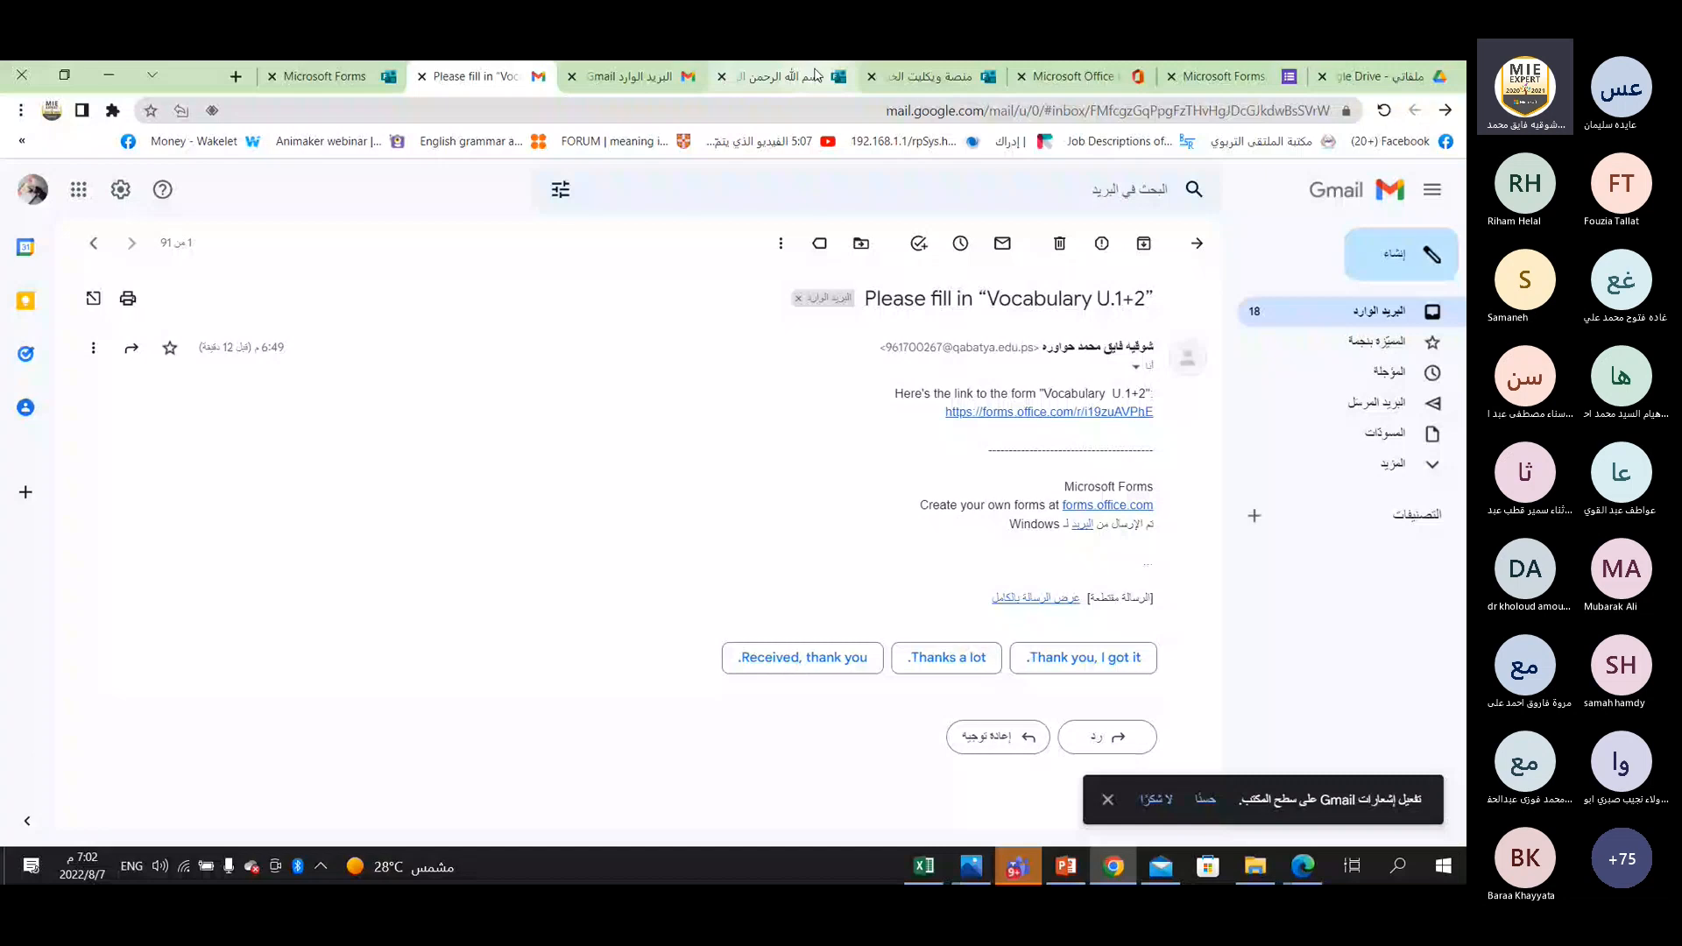
click(818, 76)
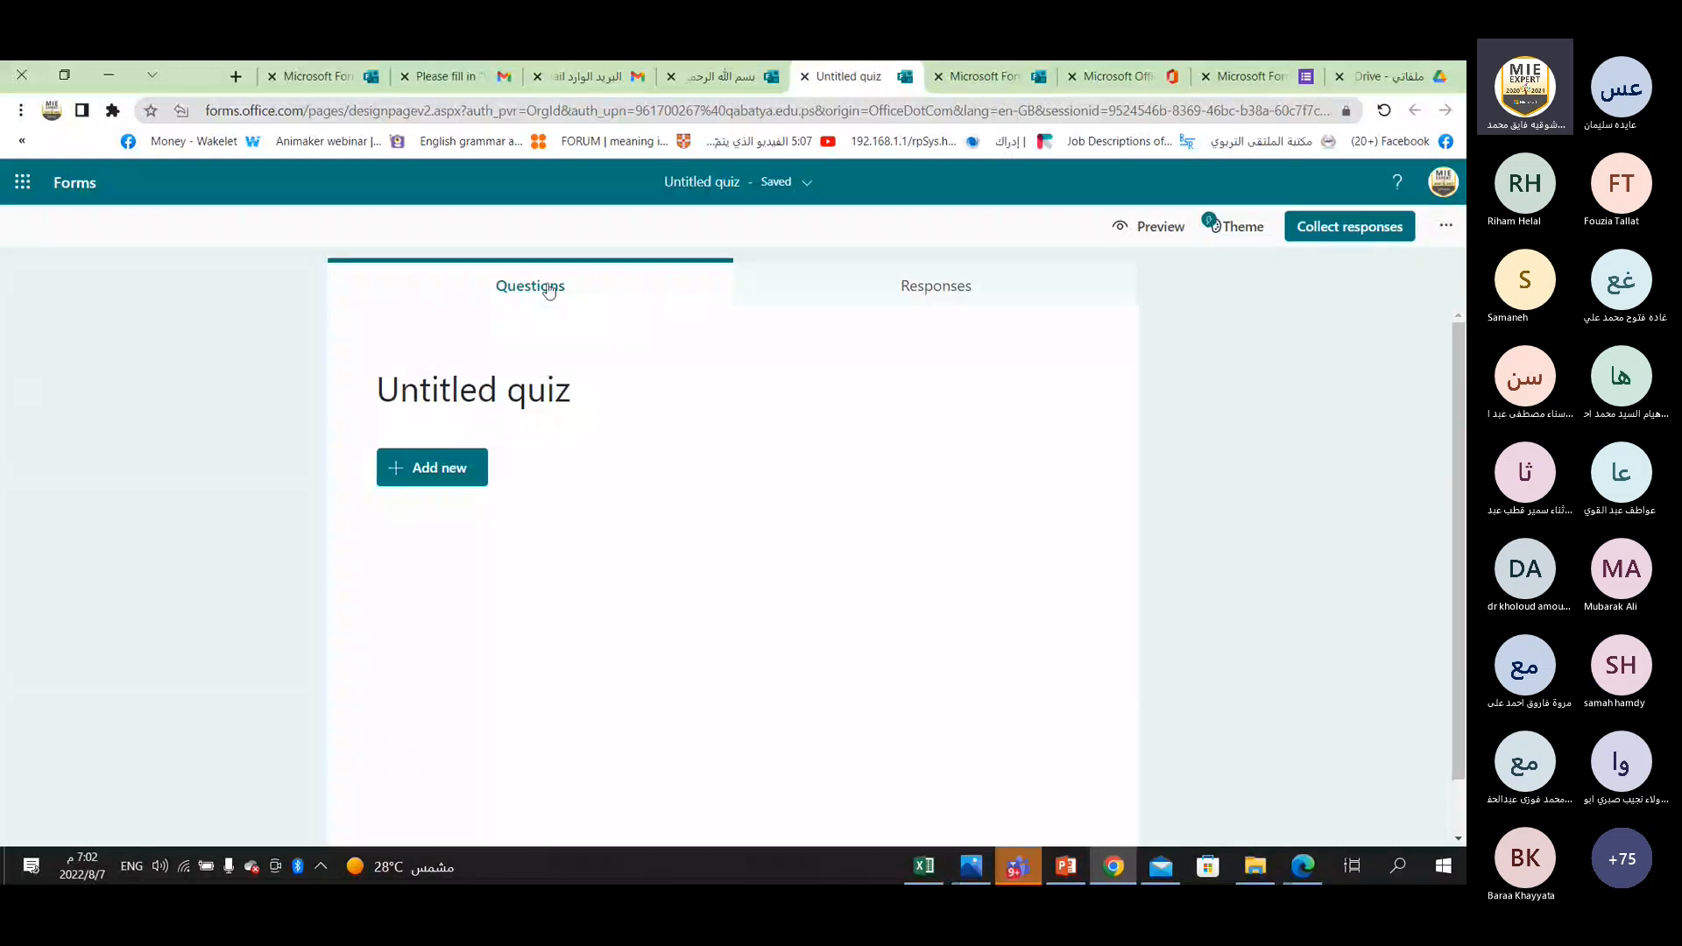
Title the quiz "U. 5 7th grade Did you know?".
click(476, 384)
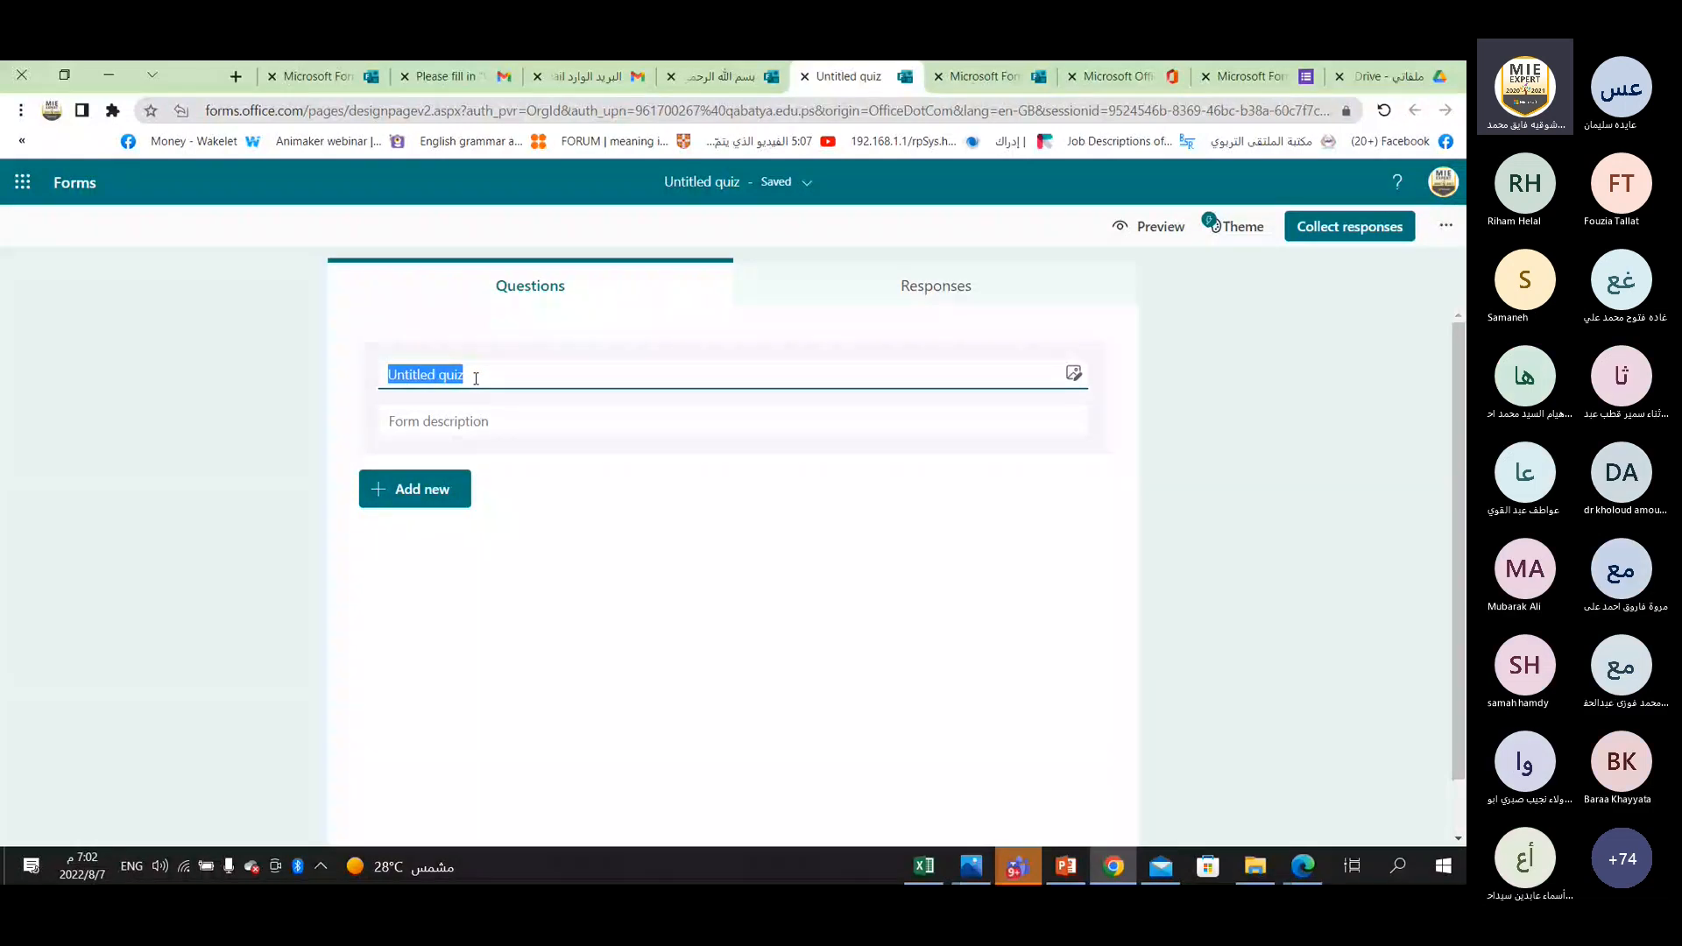
text(Did)
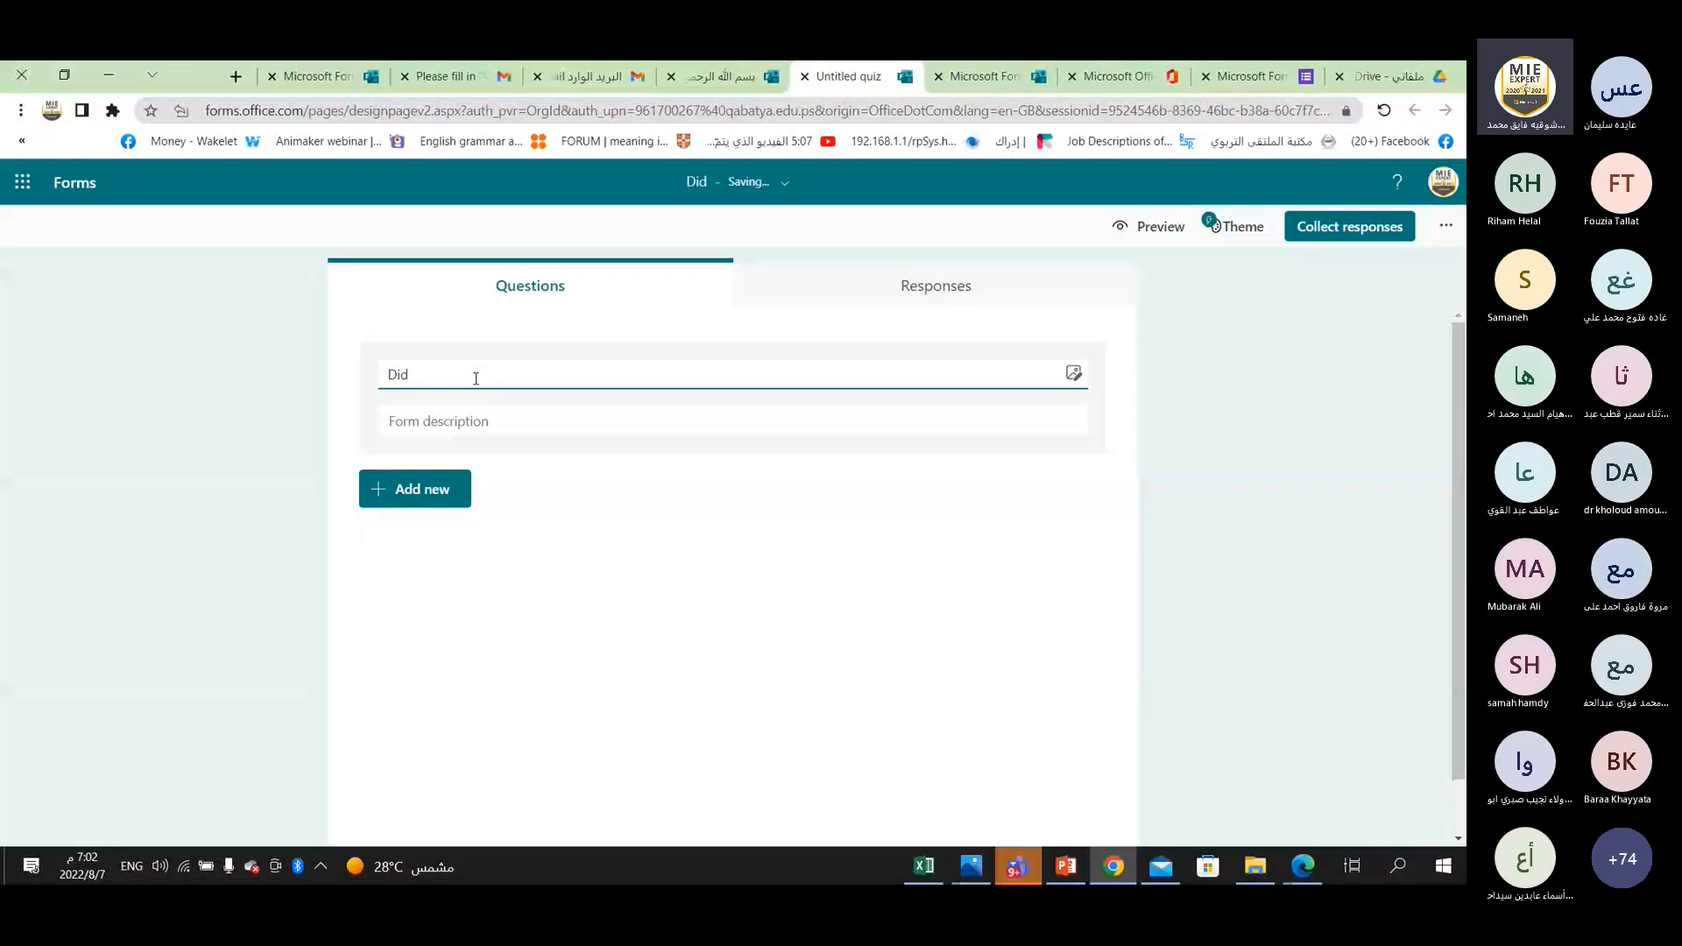
key(BackSpace)
key(BackSpace)
key(BackSpace)
key(BackSpace)
text(U. 5 &th g)
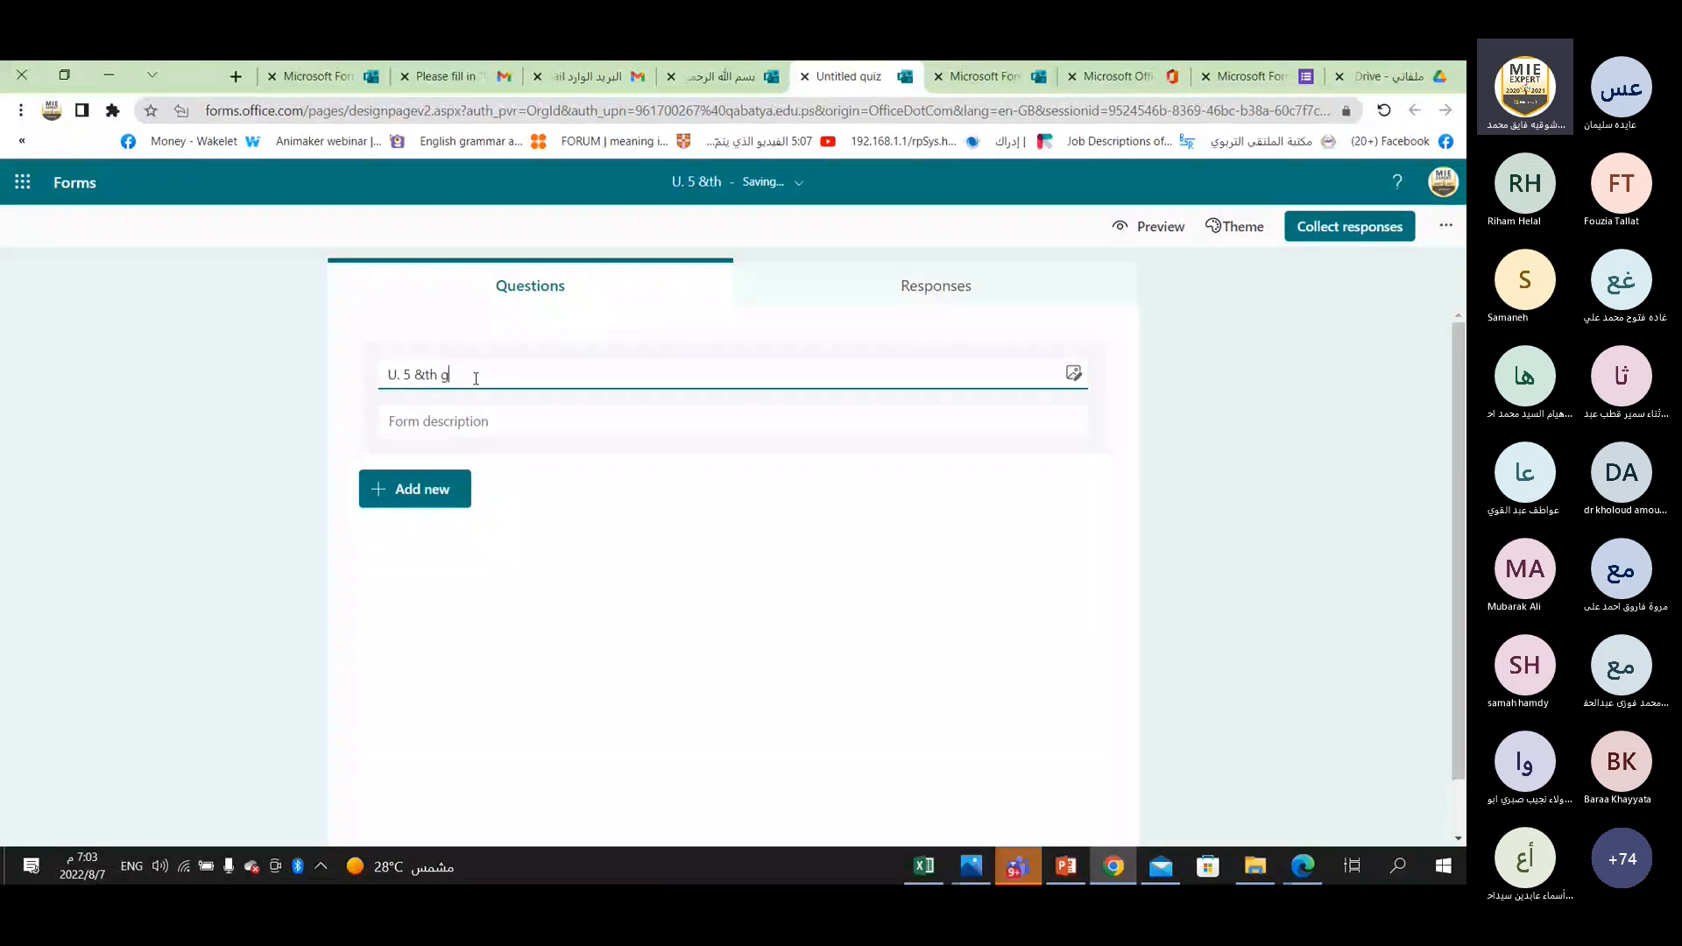
text(rader Did yo)
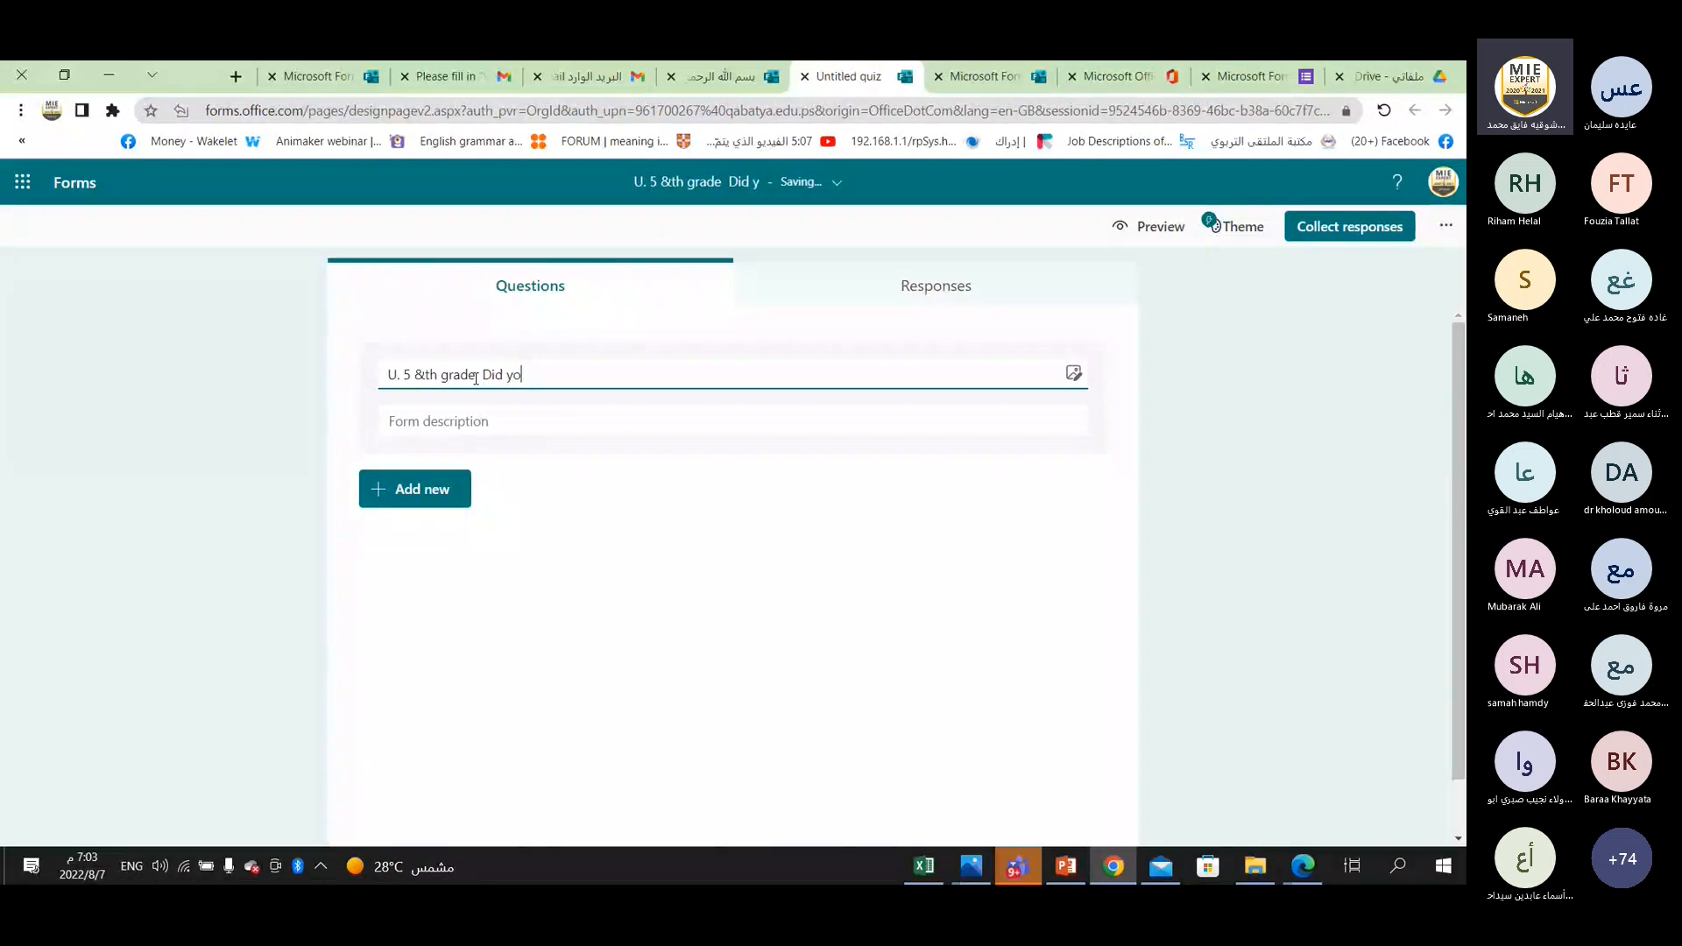
text(u kno)
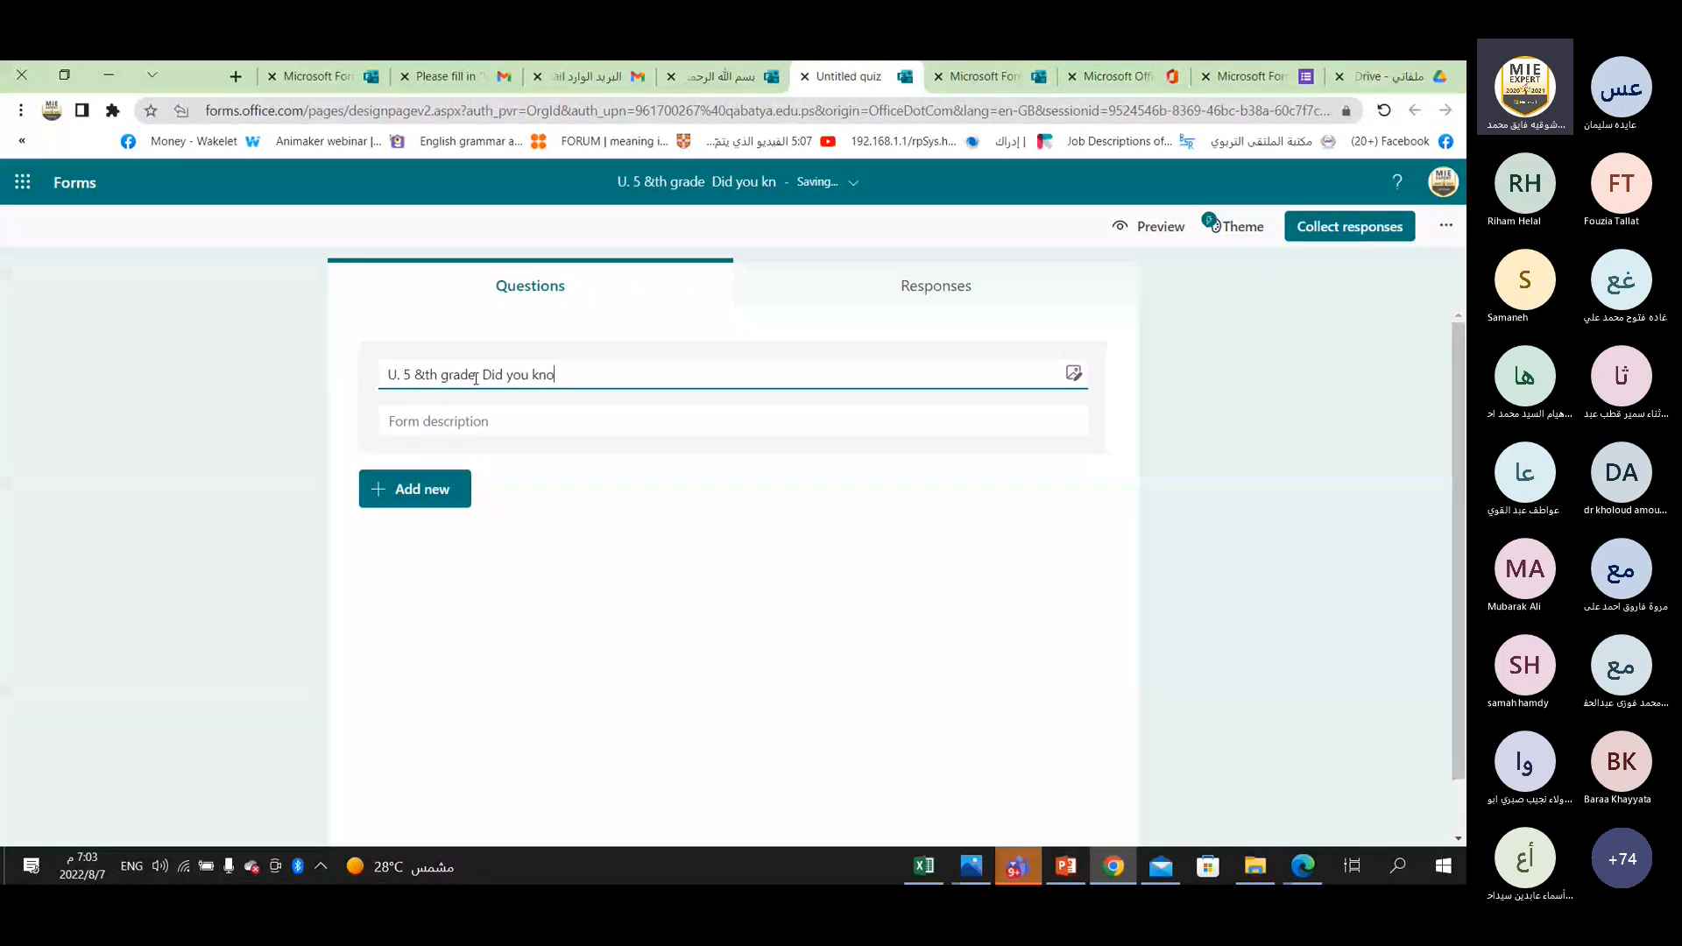
text(w?)
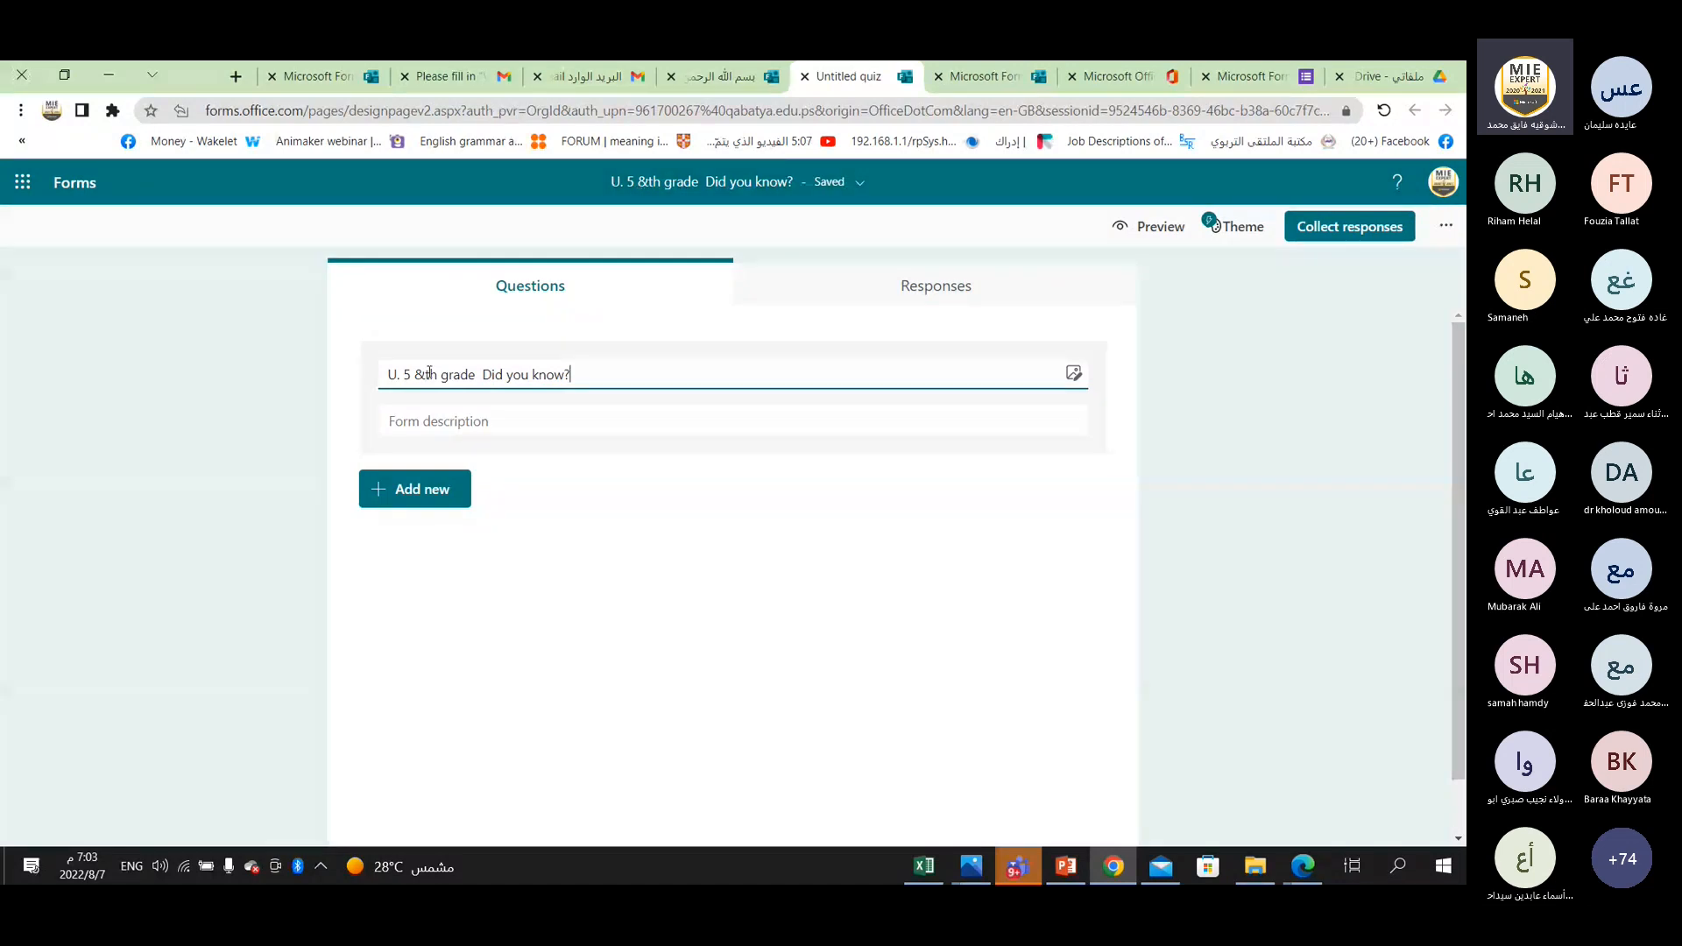
drag(425, 374, 415, 374)
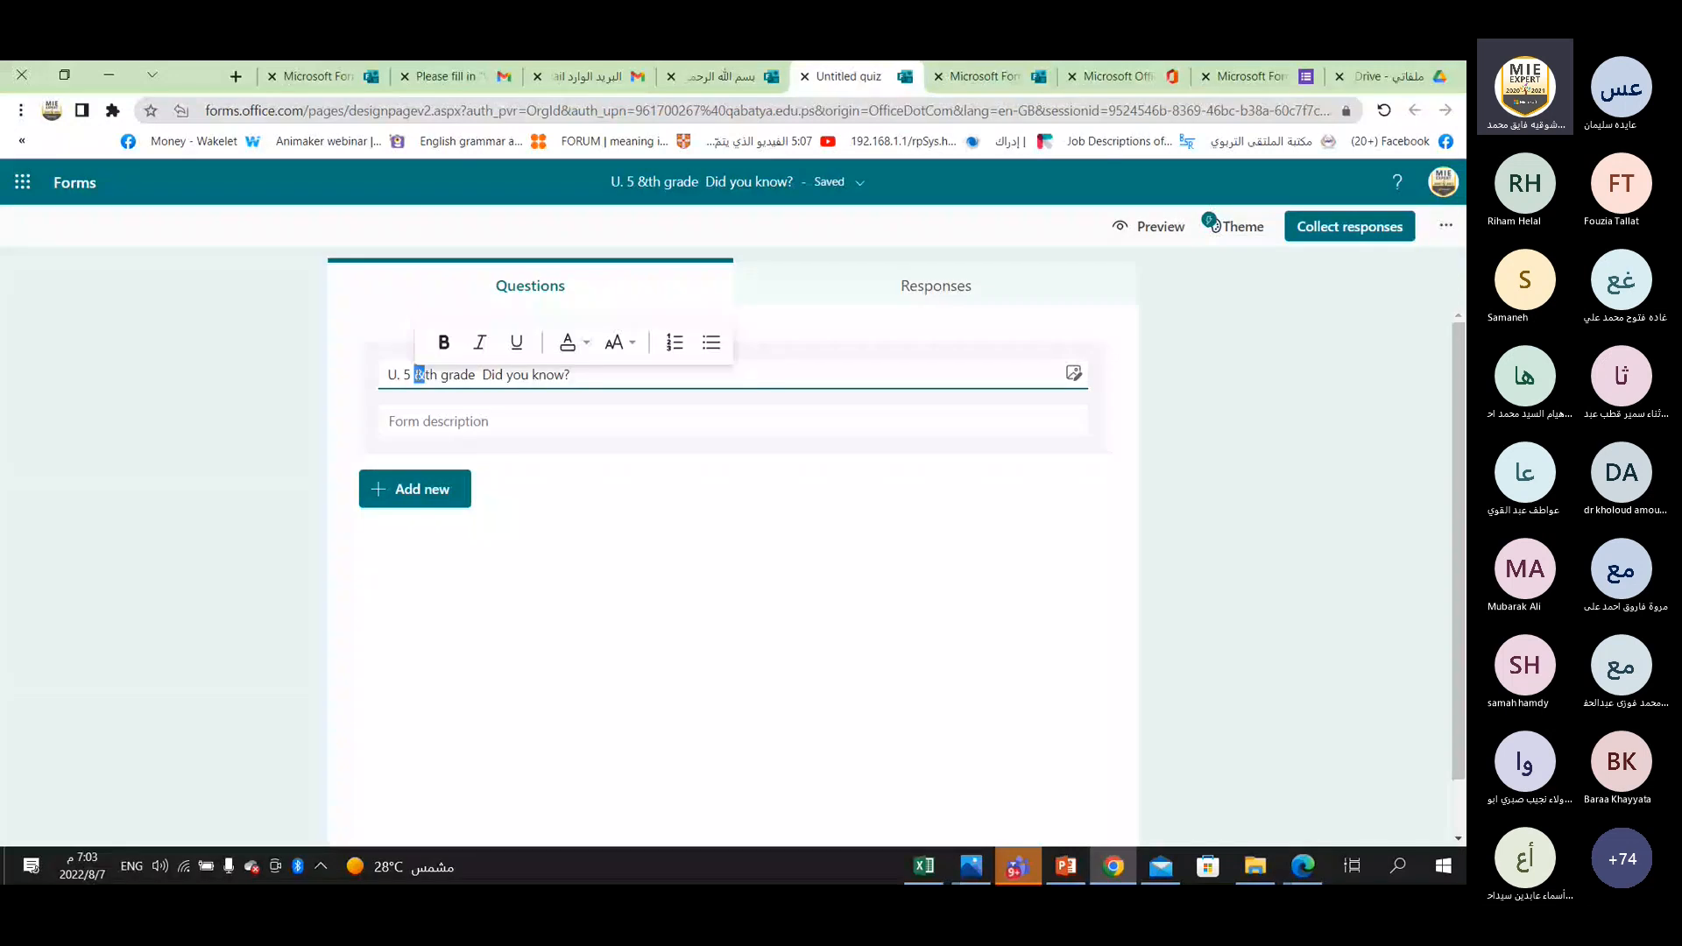
text(7)
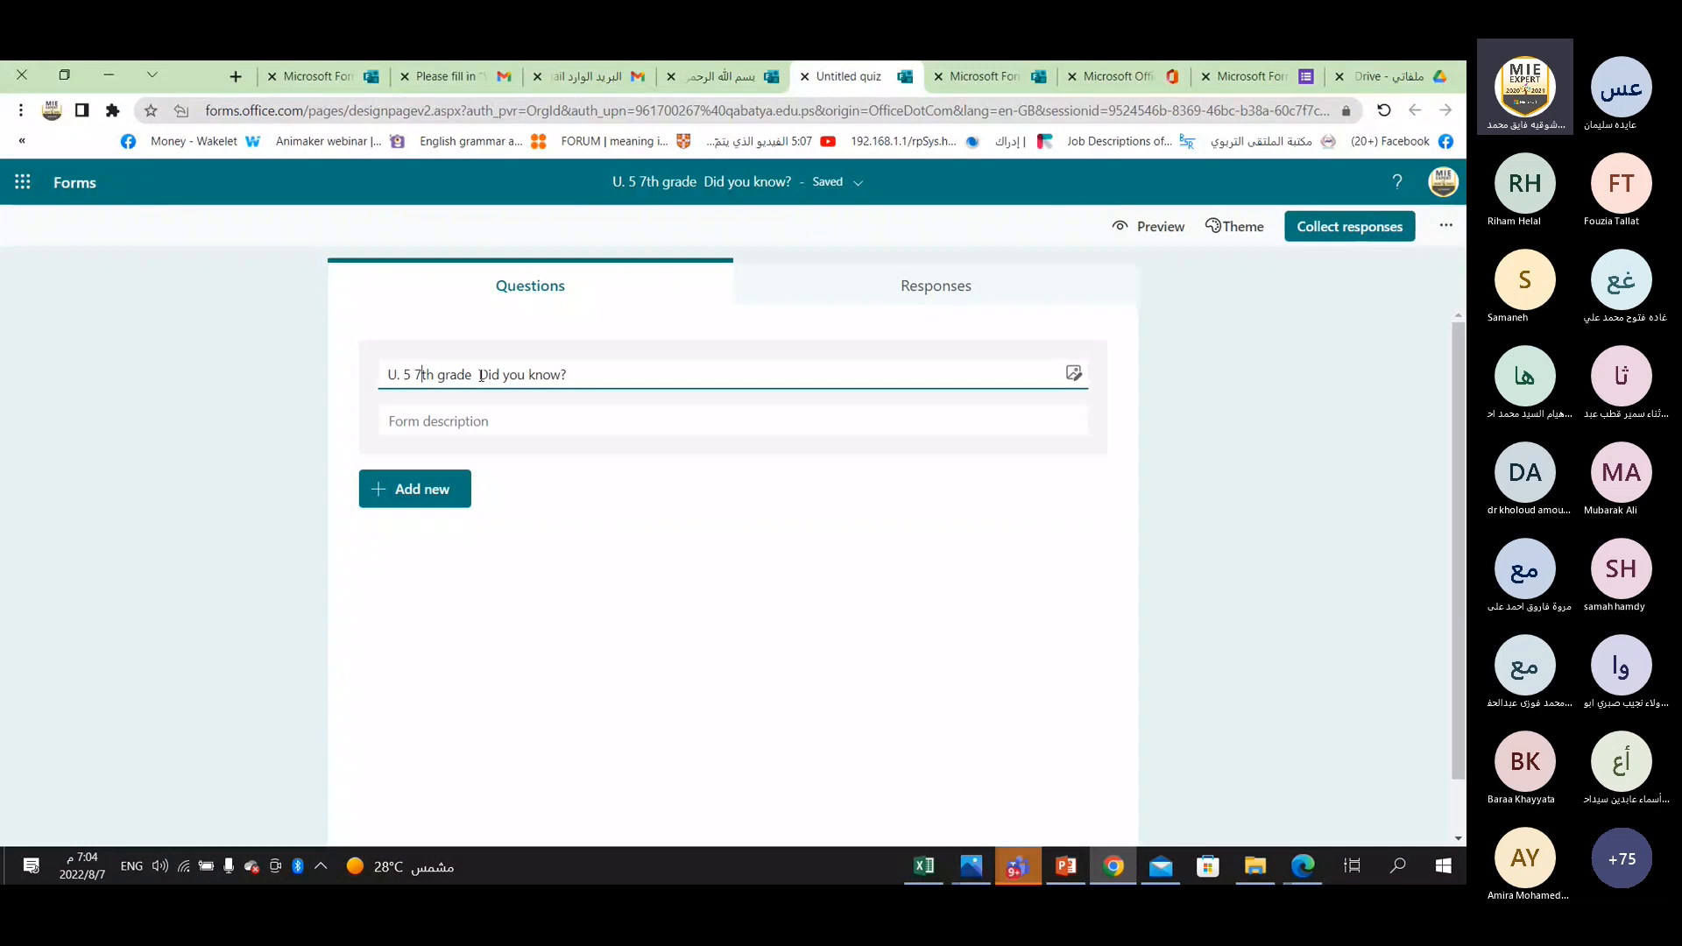
Add the quiz description "Please read the questions correctly and submit the quiz on time".
click(442, 421)
text(Pl)
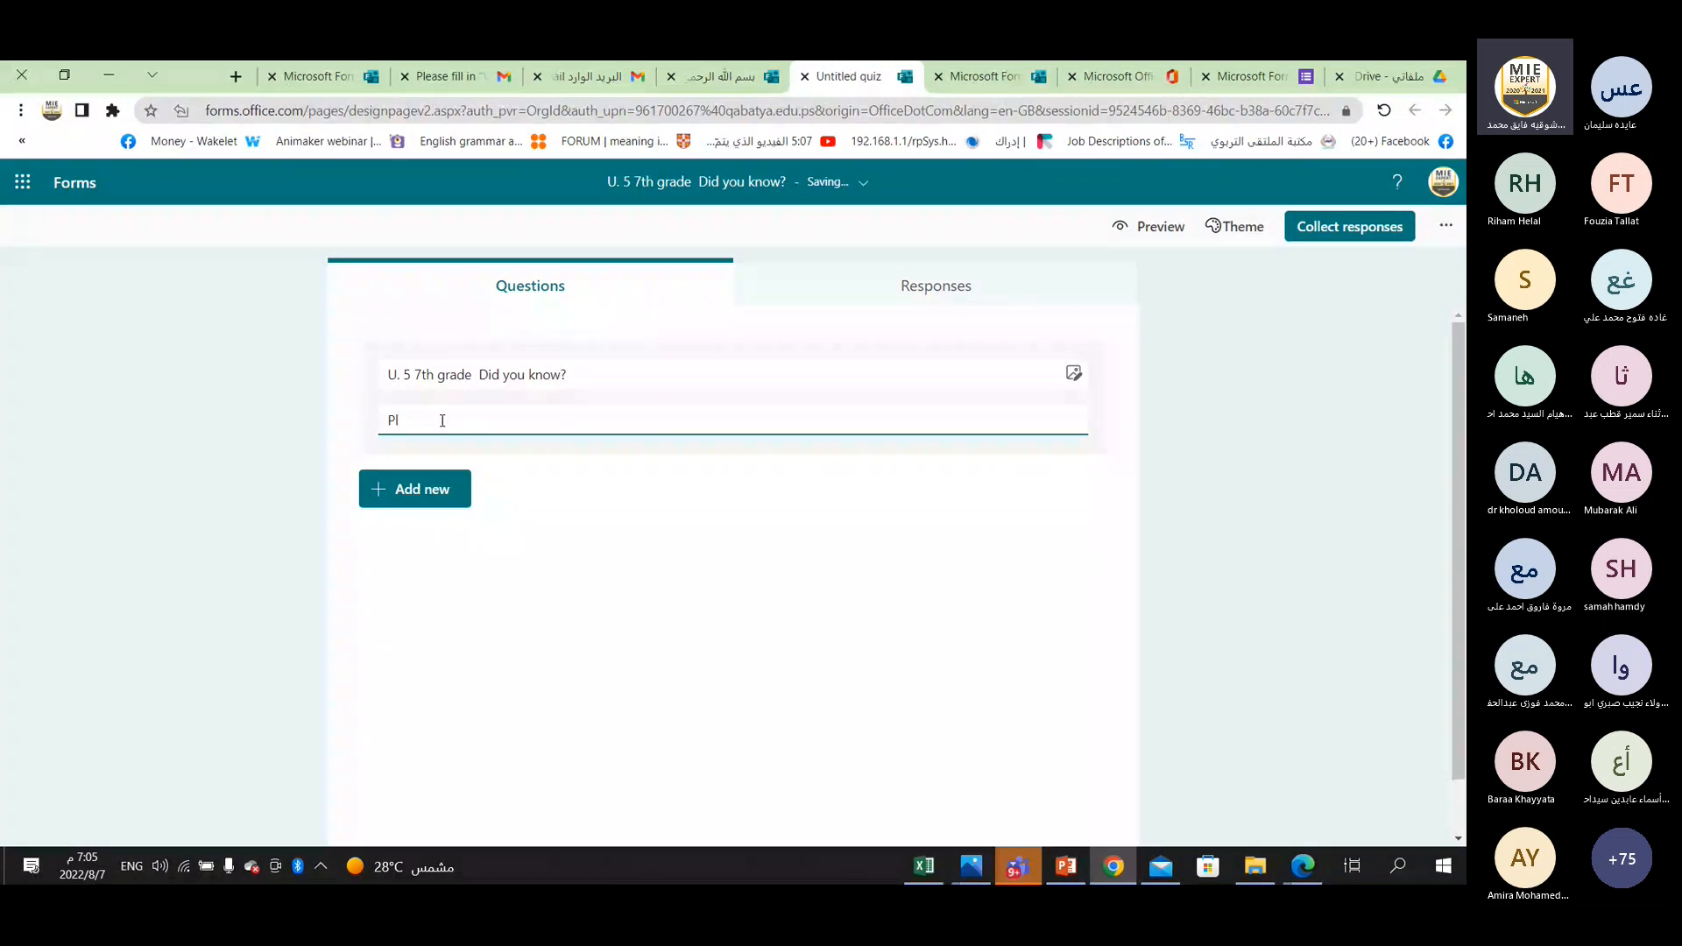
text(ease read the questions correctly and submit)
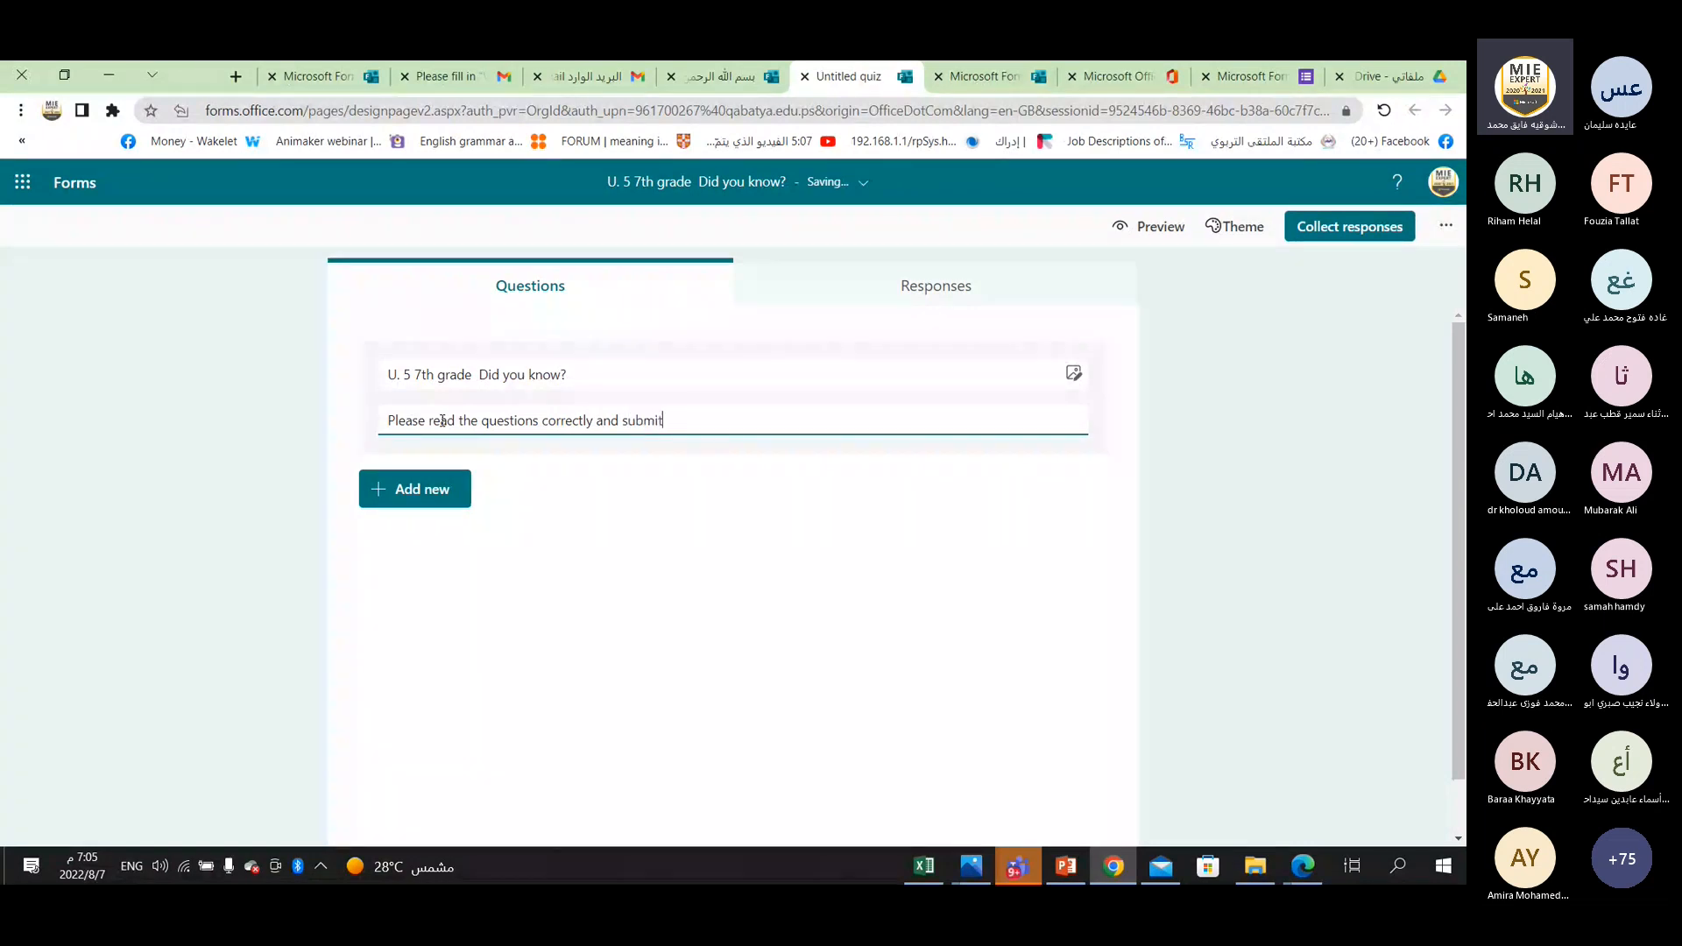
text( the quiz on time)
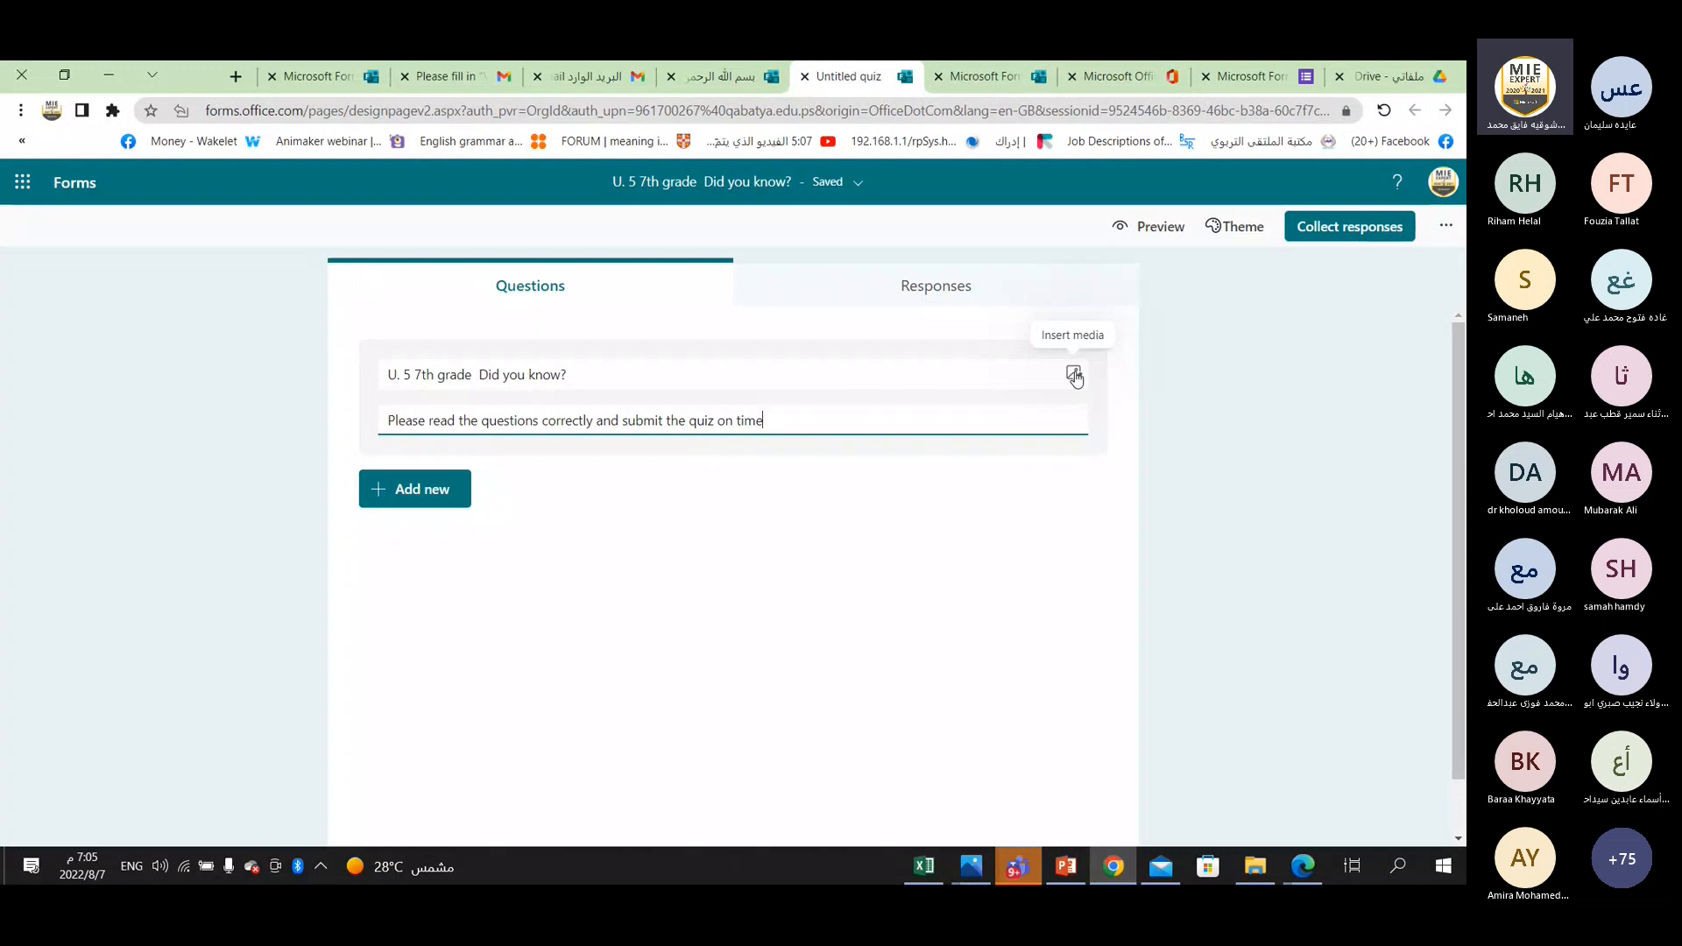
Start inserting an image in the quiz header and search Bing images for "school".
click(1074, 376)
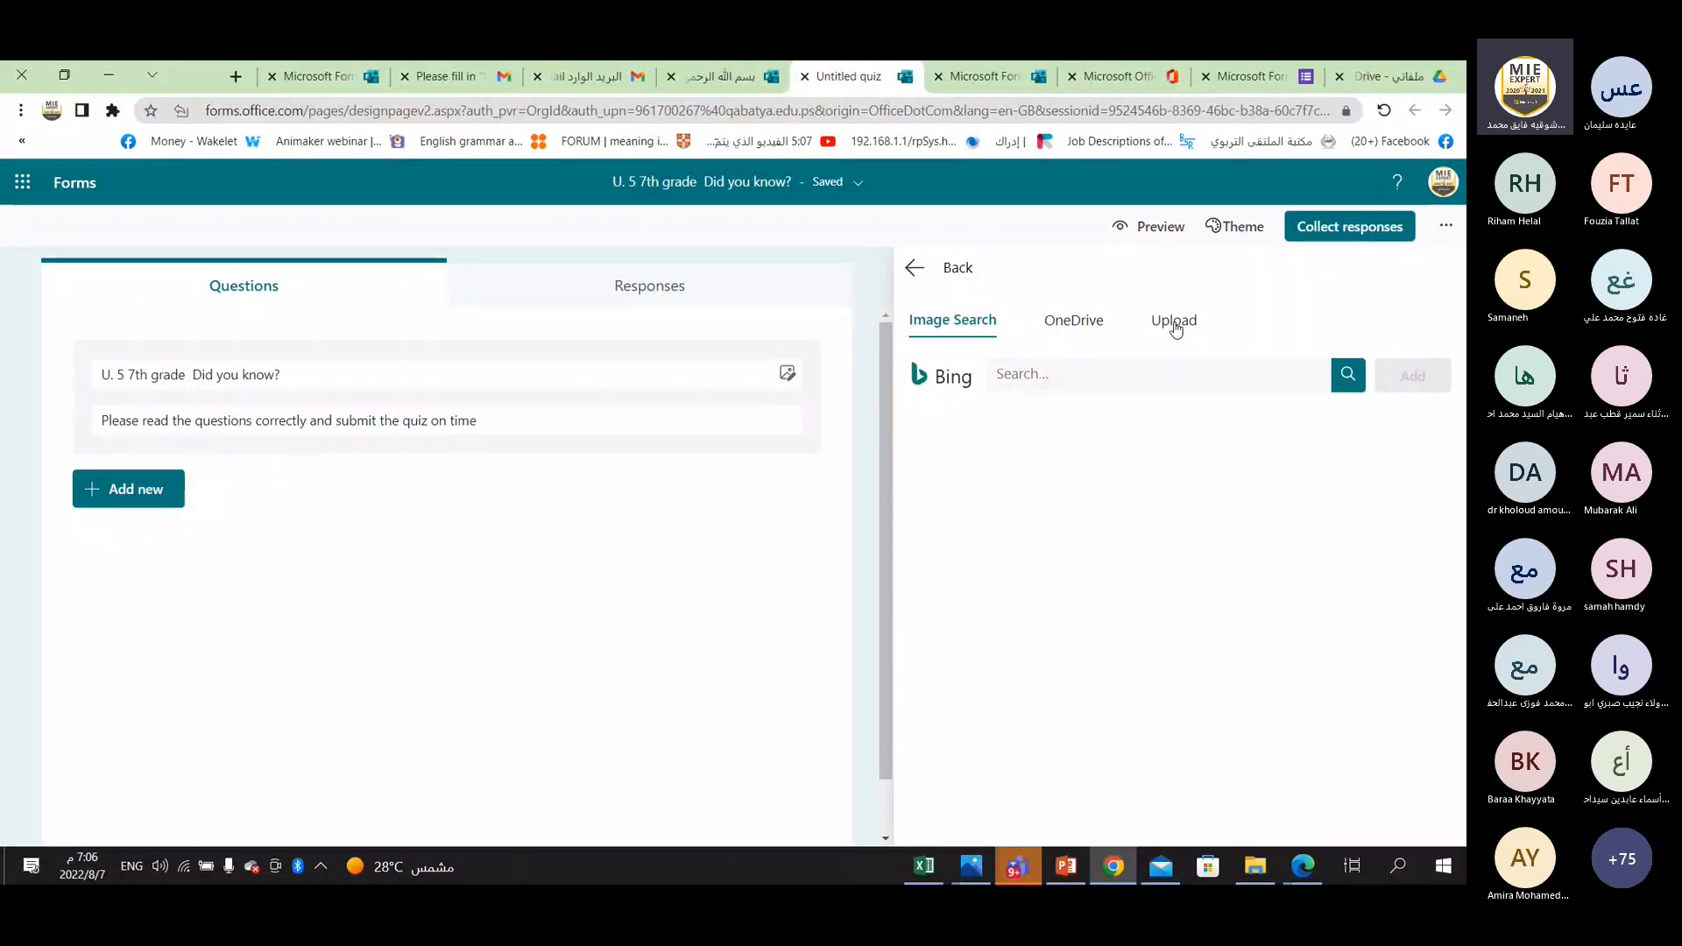
click(1023, 374)
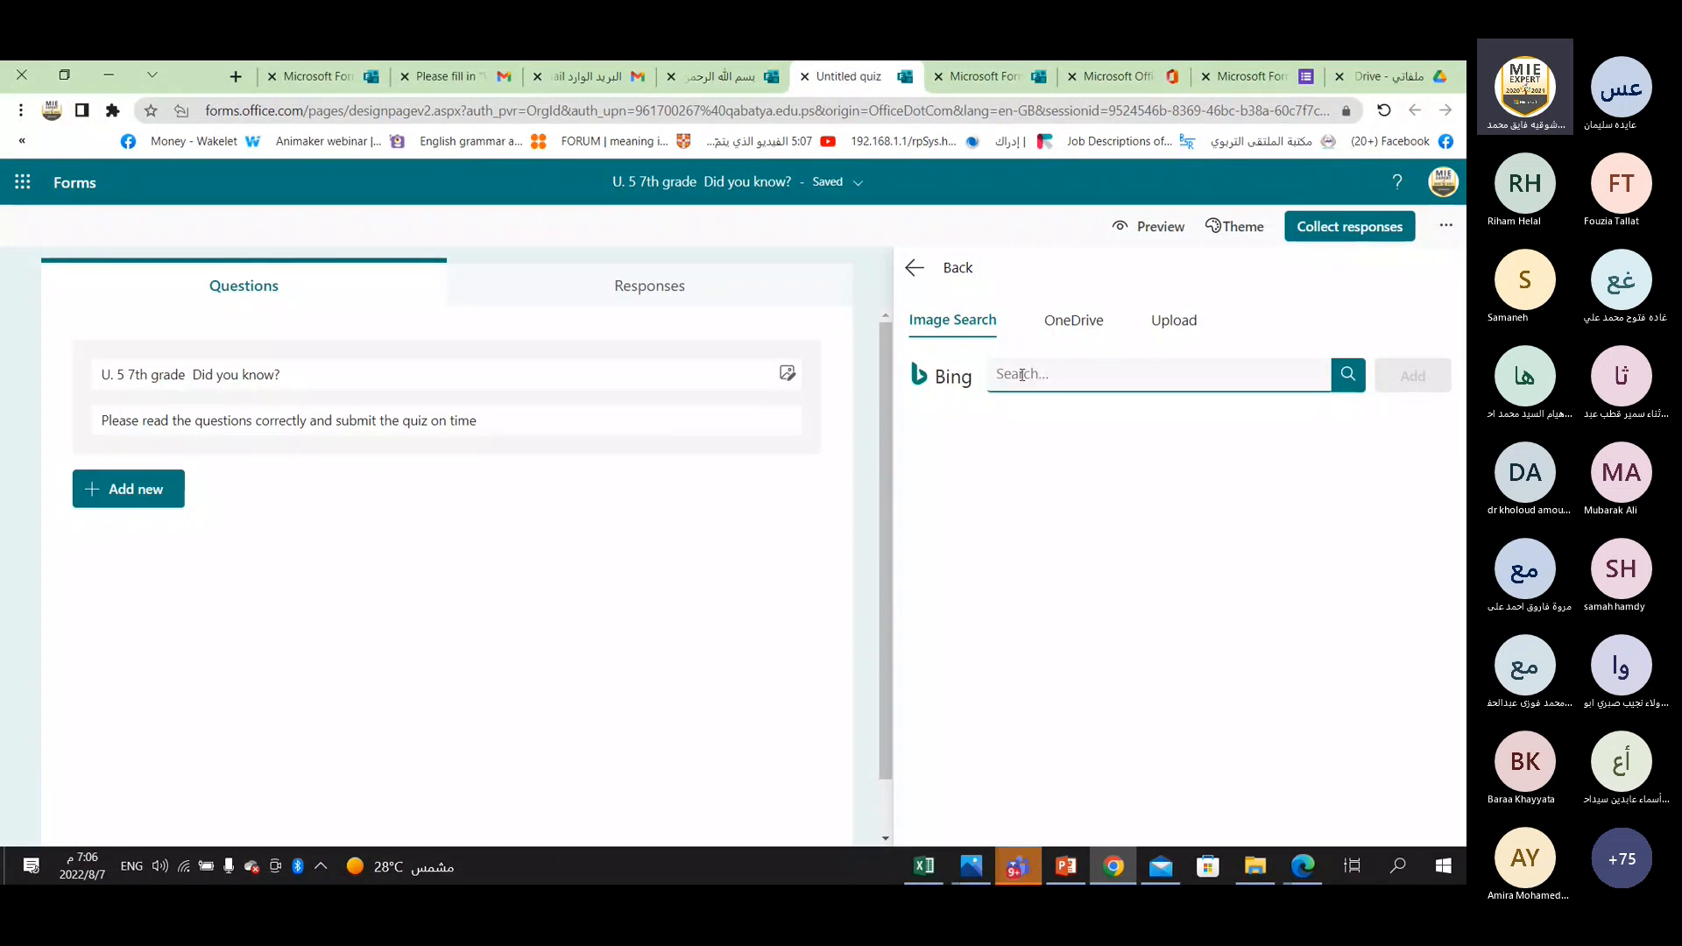
text(k)
key(BackSpace)
text(school)
click(1347, 377)
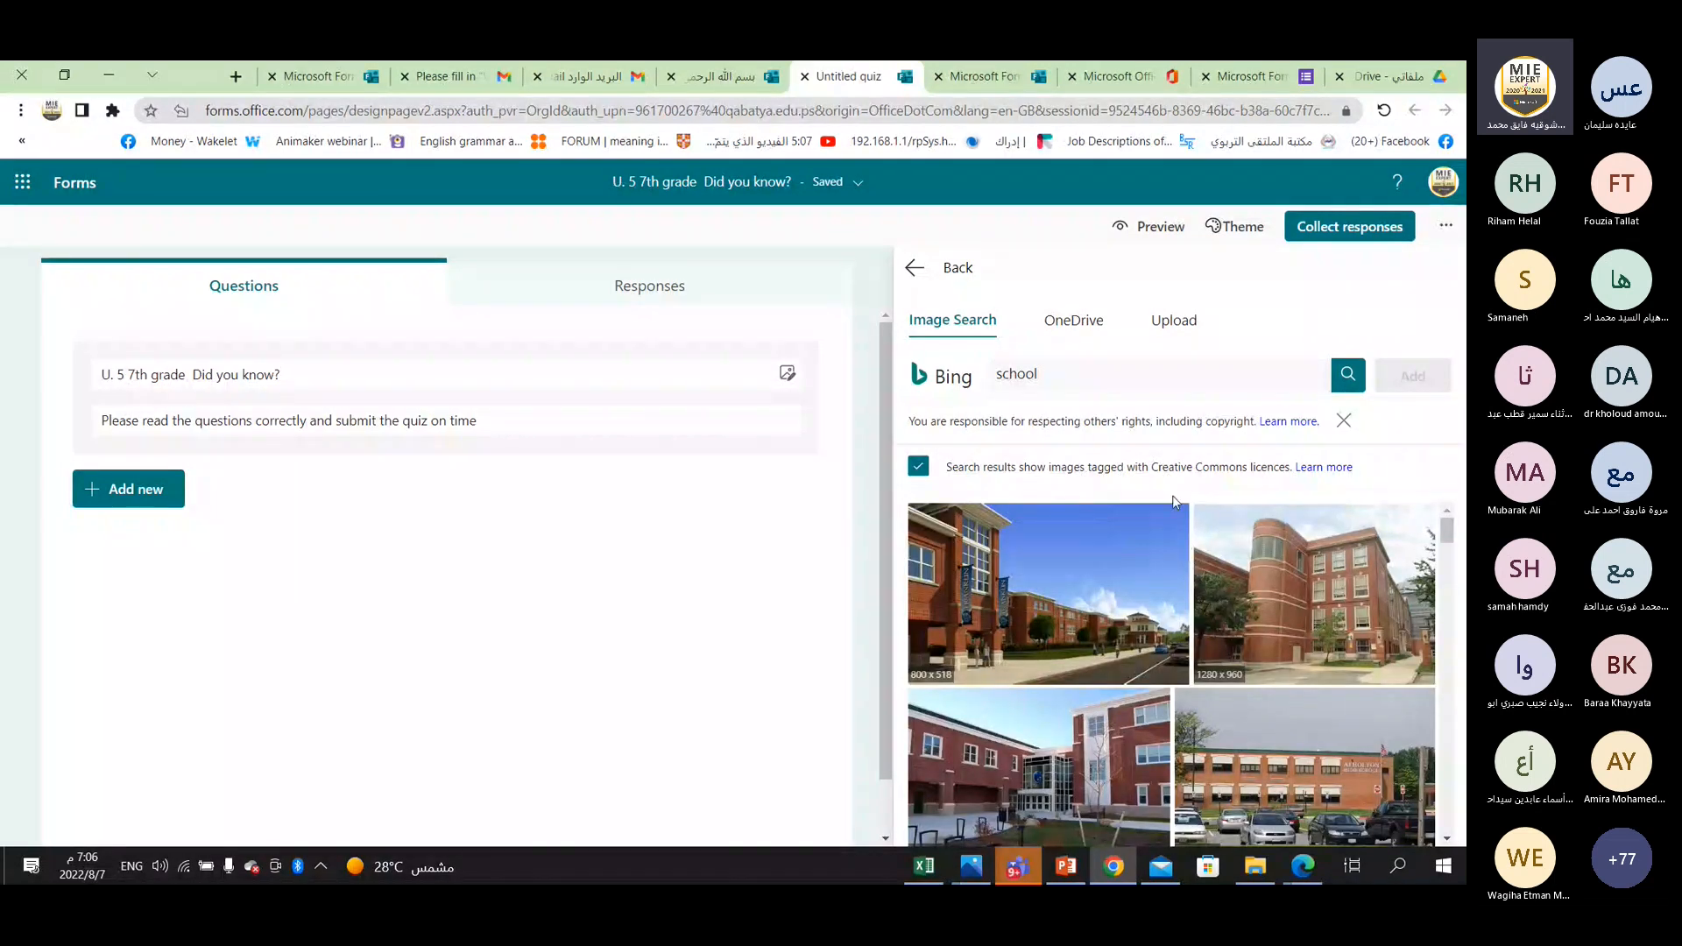
Try to add the picture of students walking outside a school building to the quiz header.
scroll(1177, 538, down, 1)
scroll(1177, 538, up, 1)
scroll(1125, 634, down, 3)
scroll(1125, 634, down, 2)
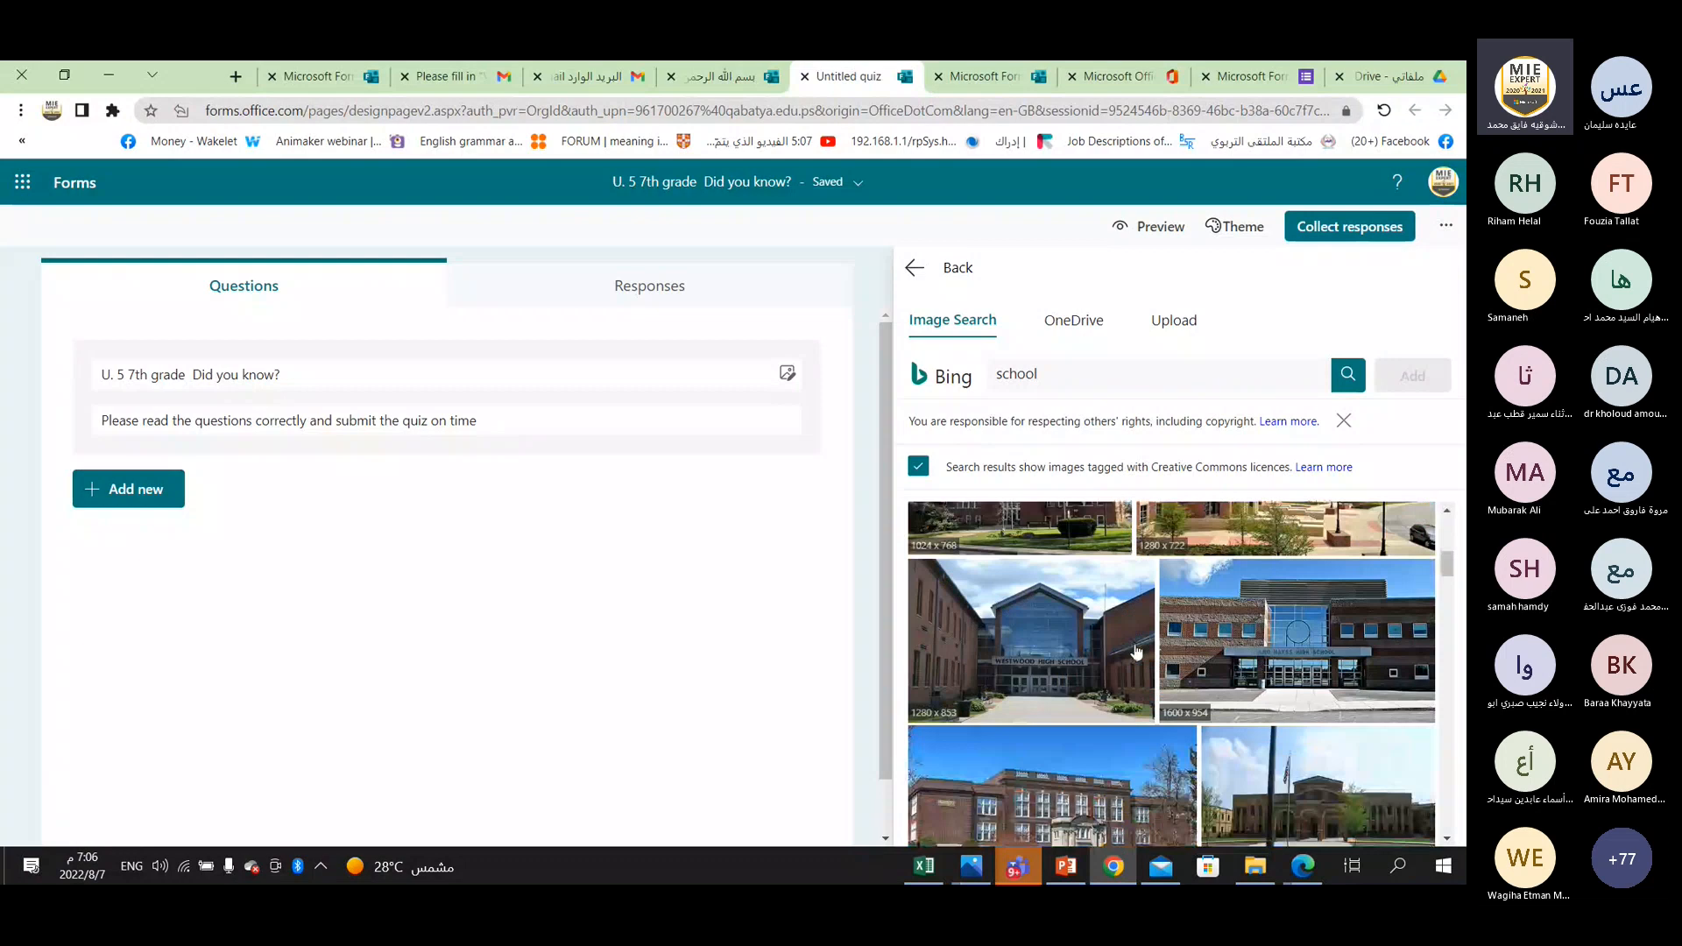
scroll(1136, 653, down, 4)
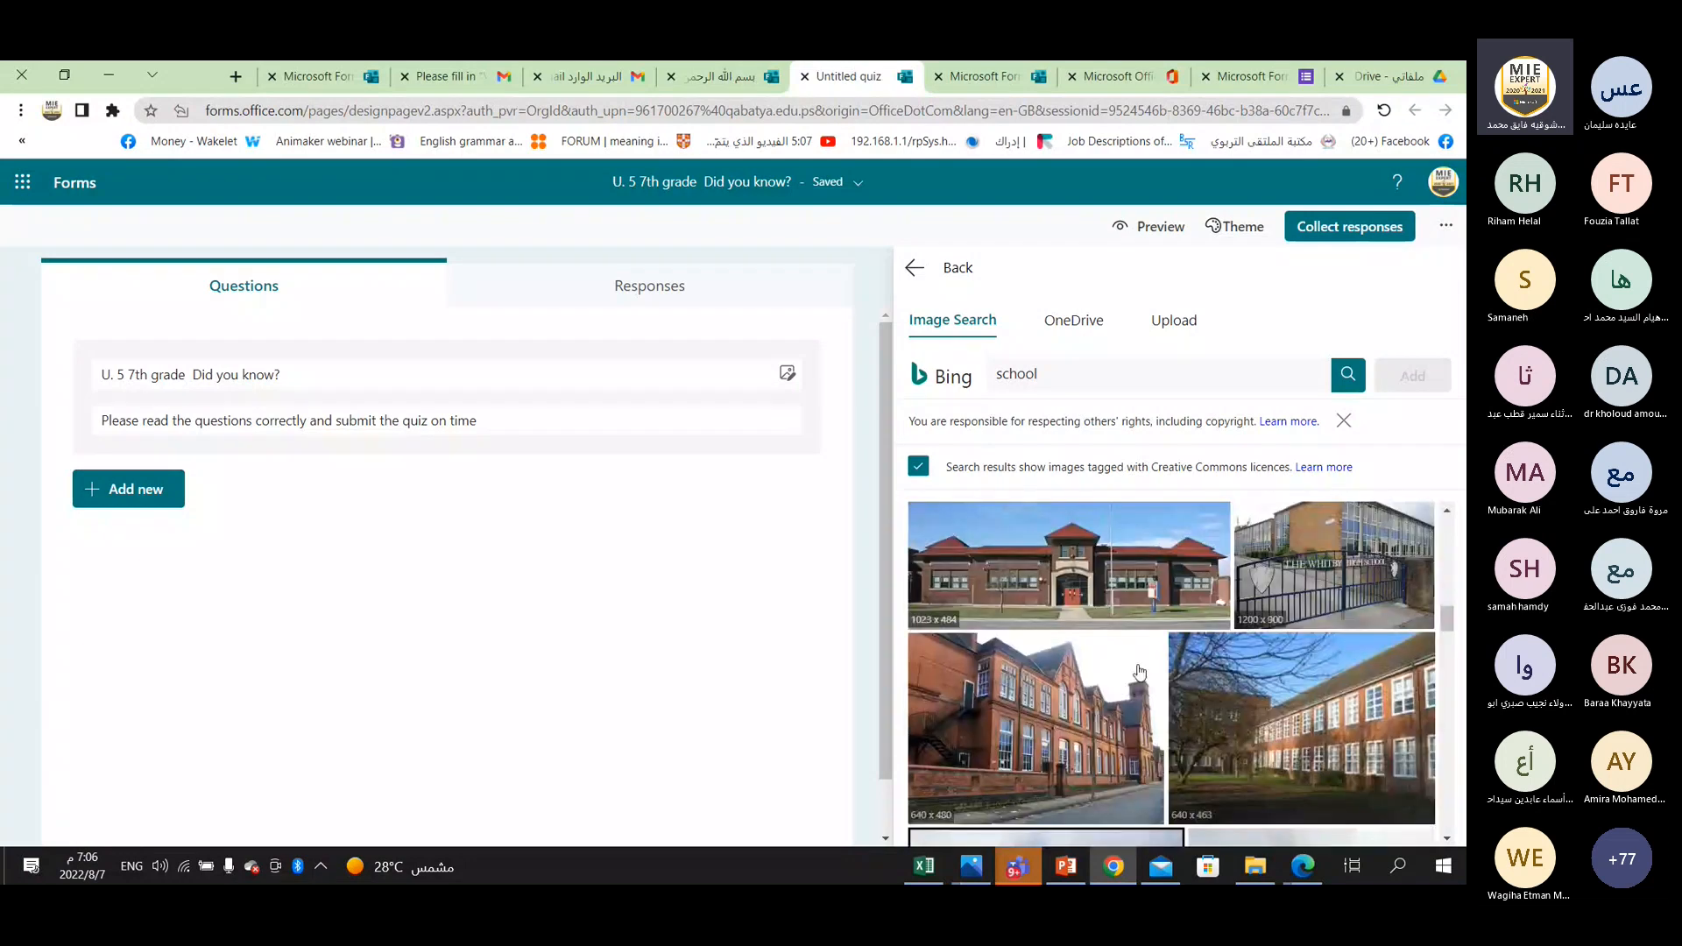
scroll(1139, 672, down, 3)
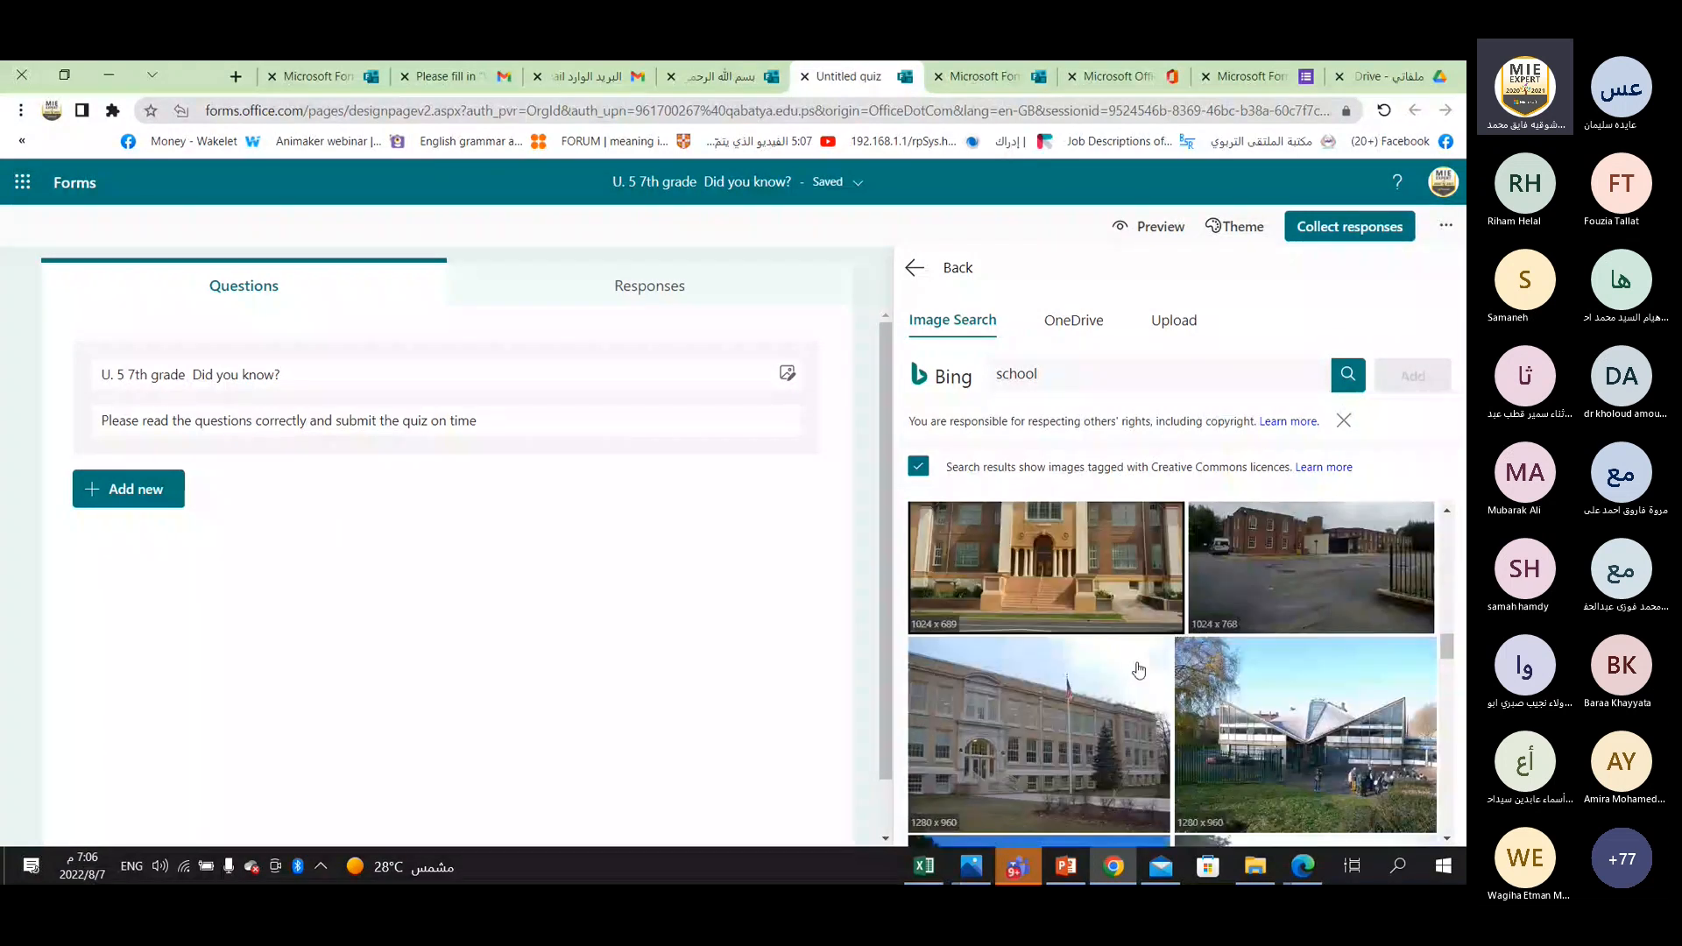
scroll(1139, 670, down, 4)
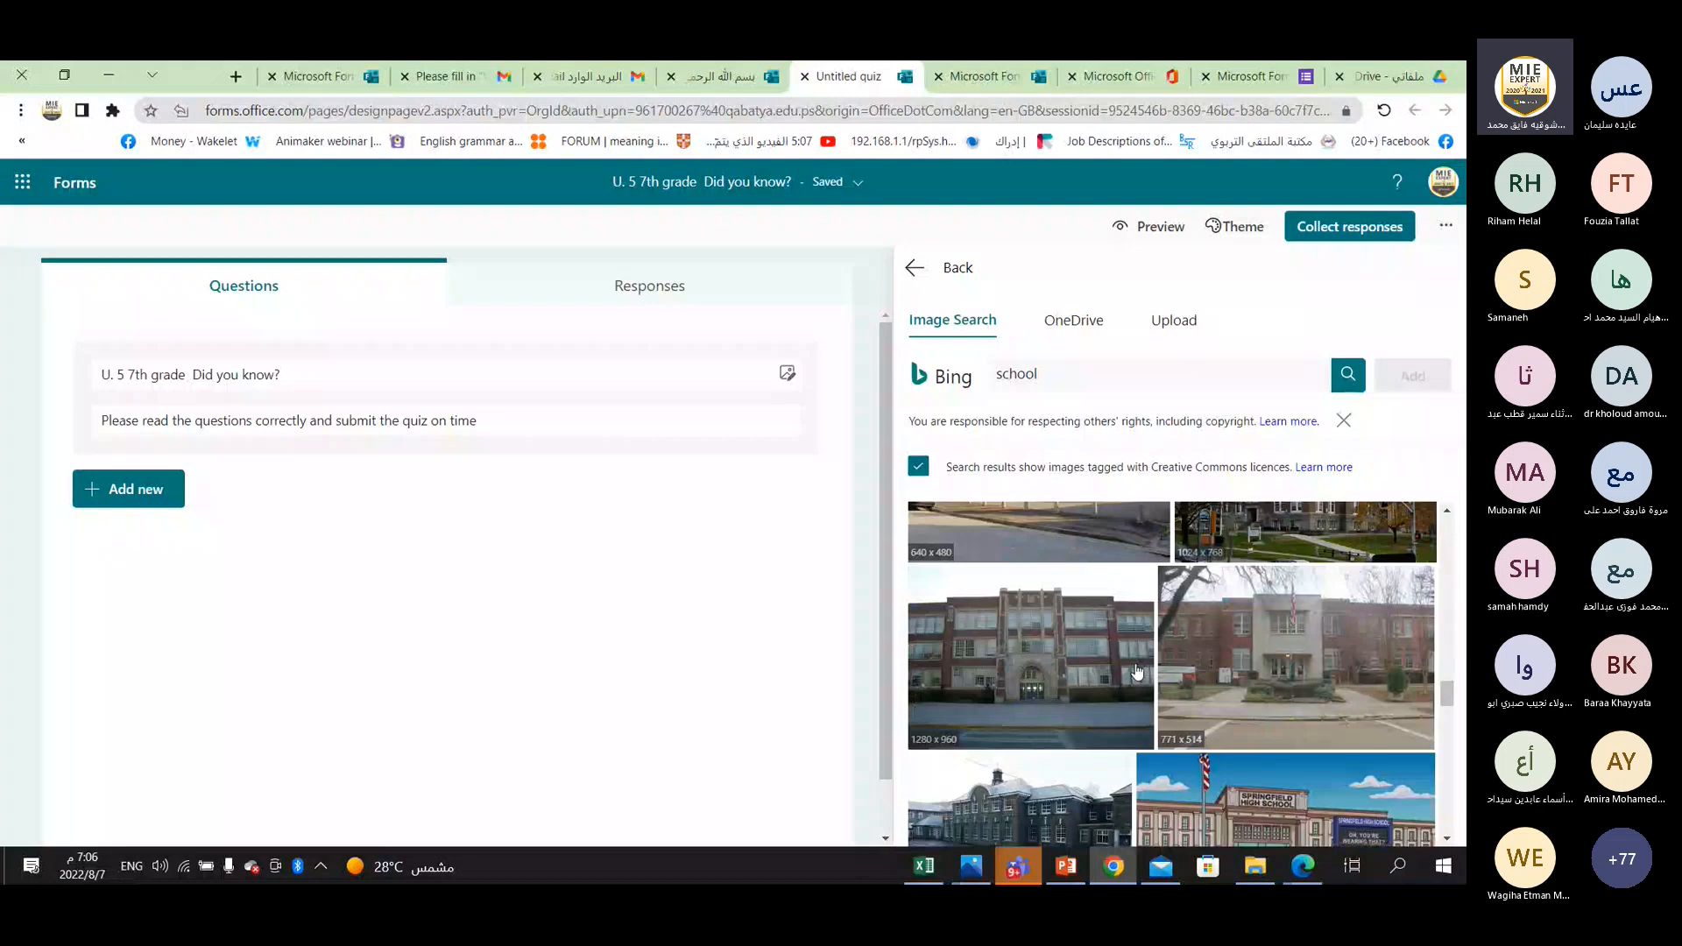
scroll(1136, 671, down, 8)
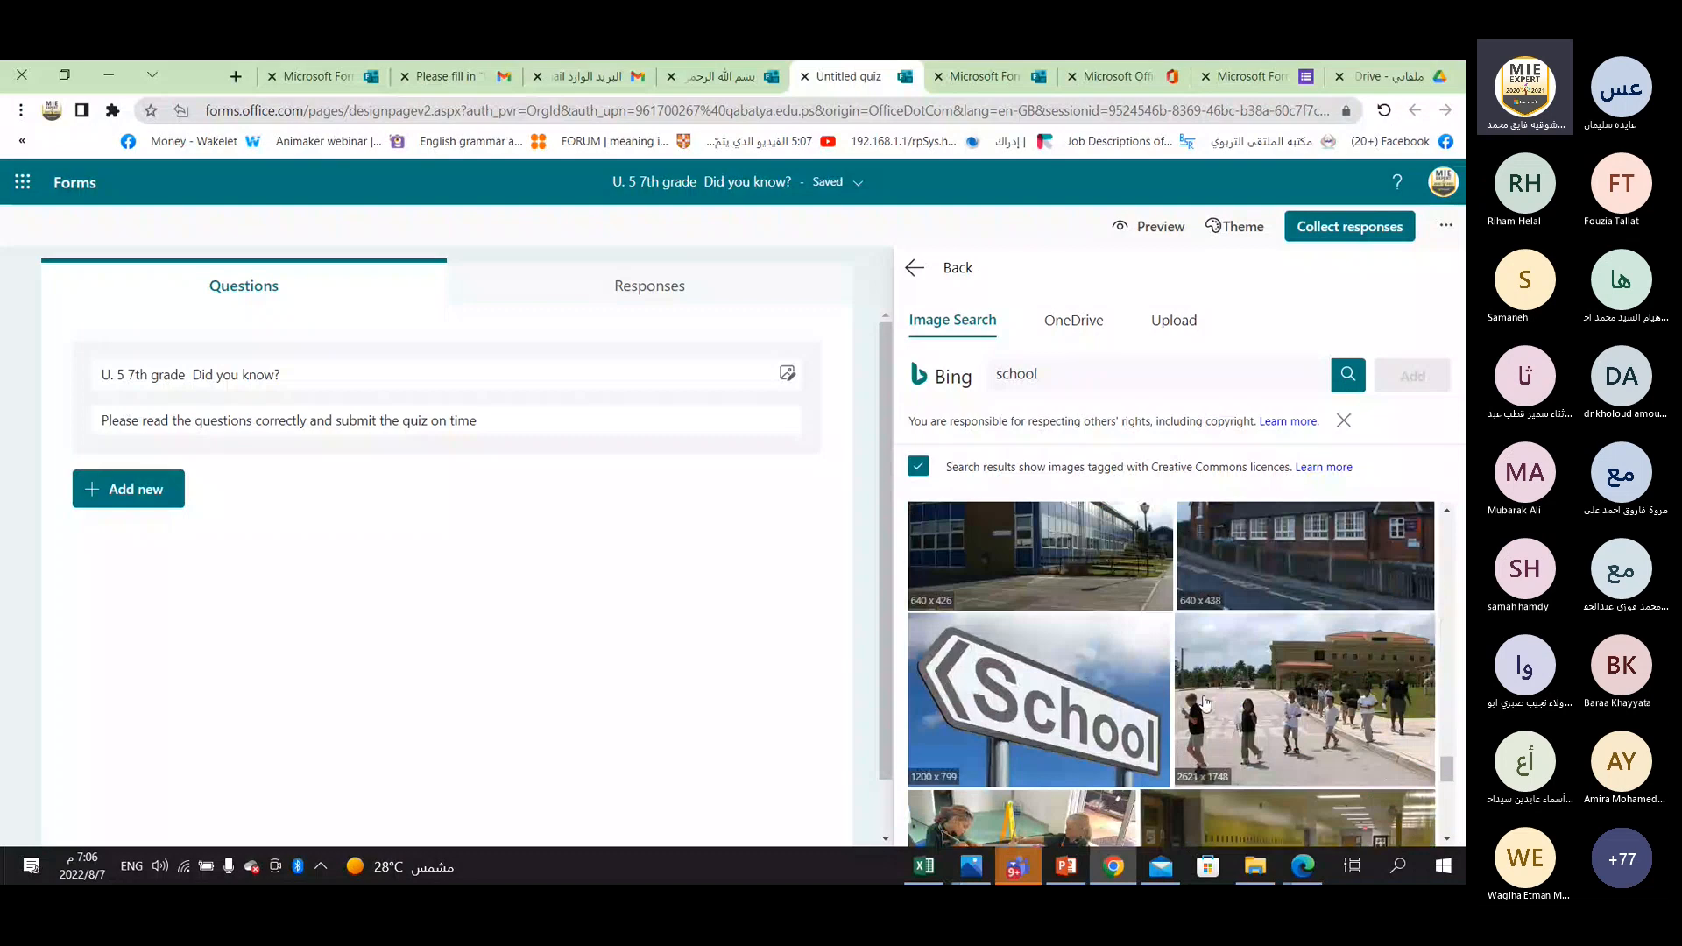
click(1204, 701)
click(1413, 375)
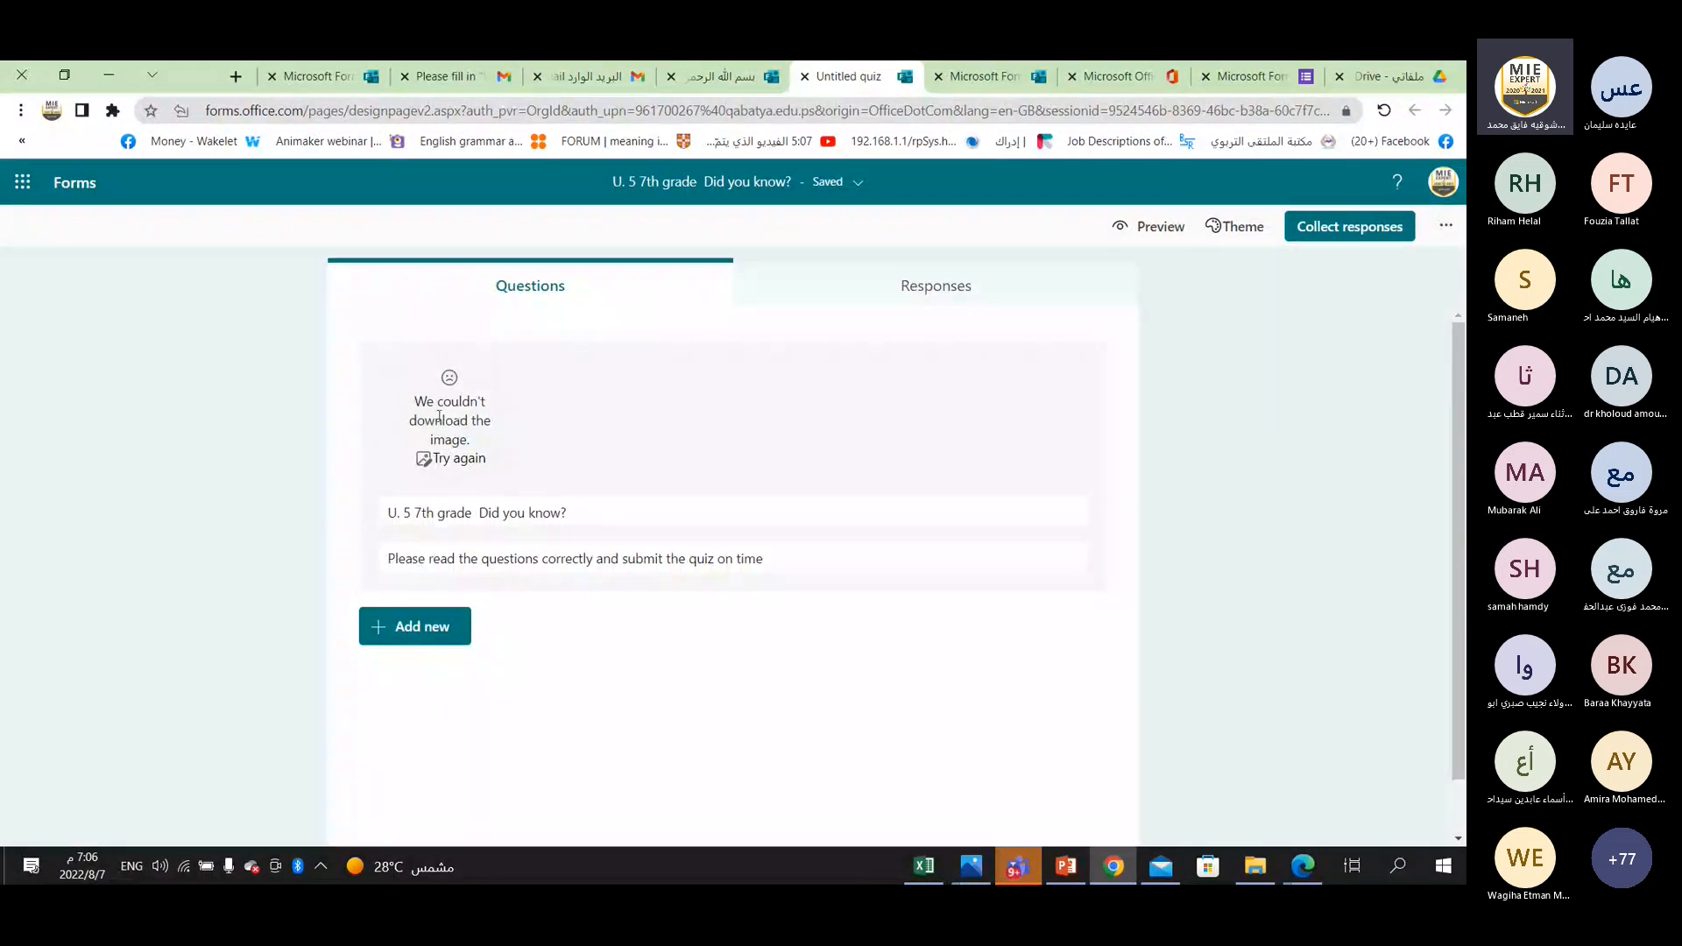
Replace the header image with the first school search result, and delete that image from the header.
click(430, 461)
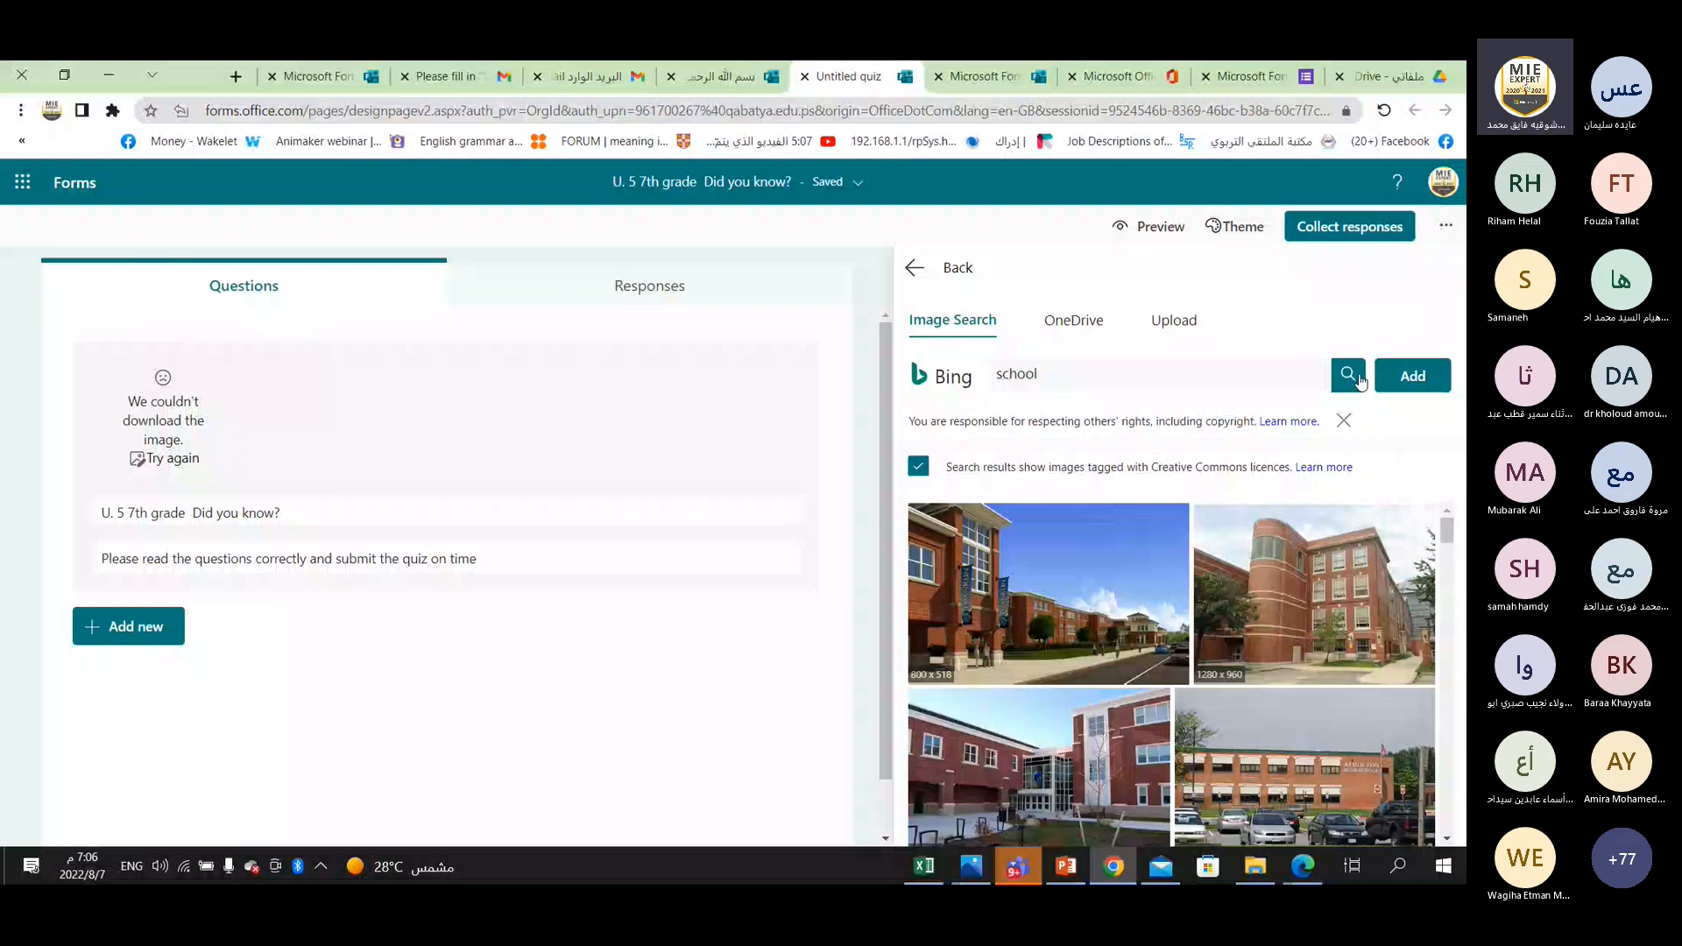
click(1412, 376)
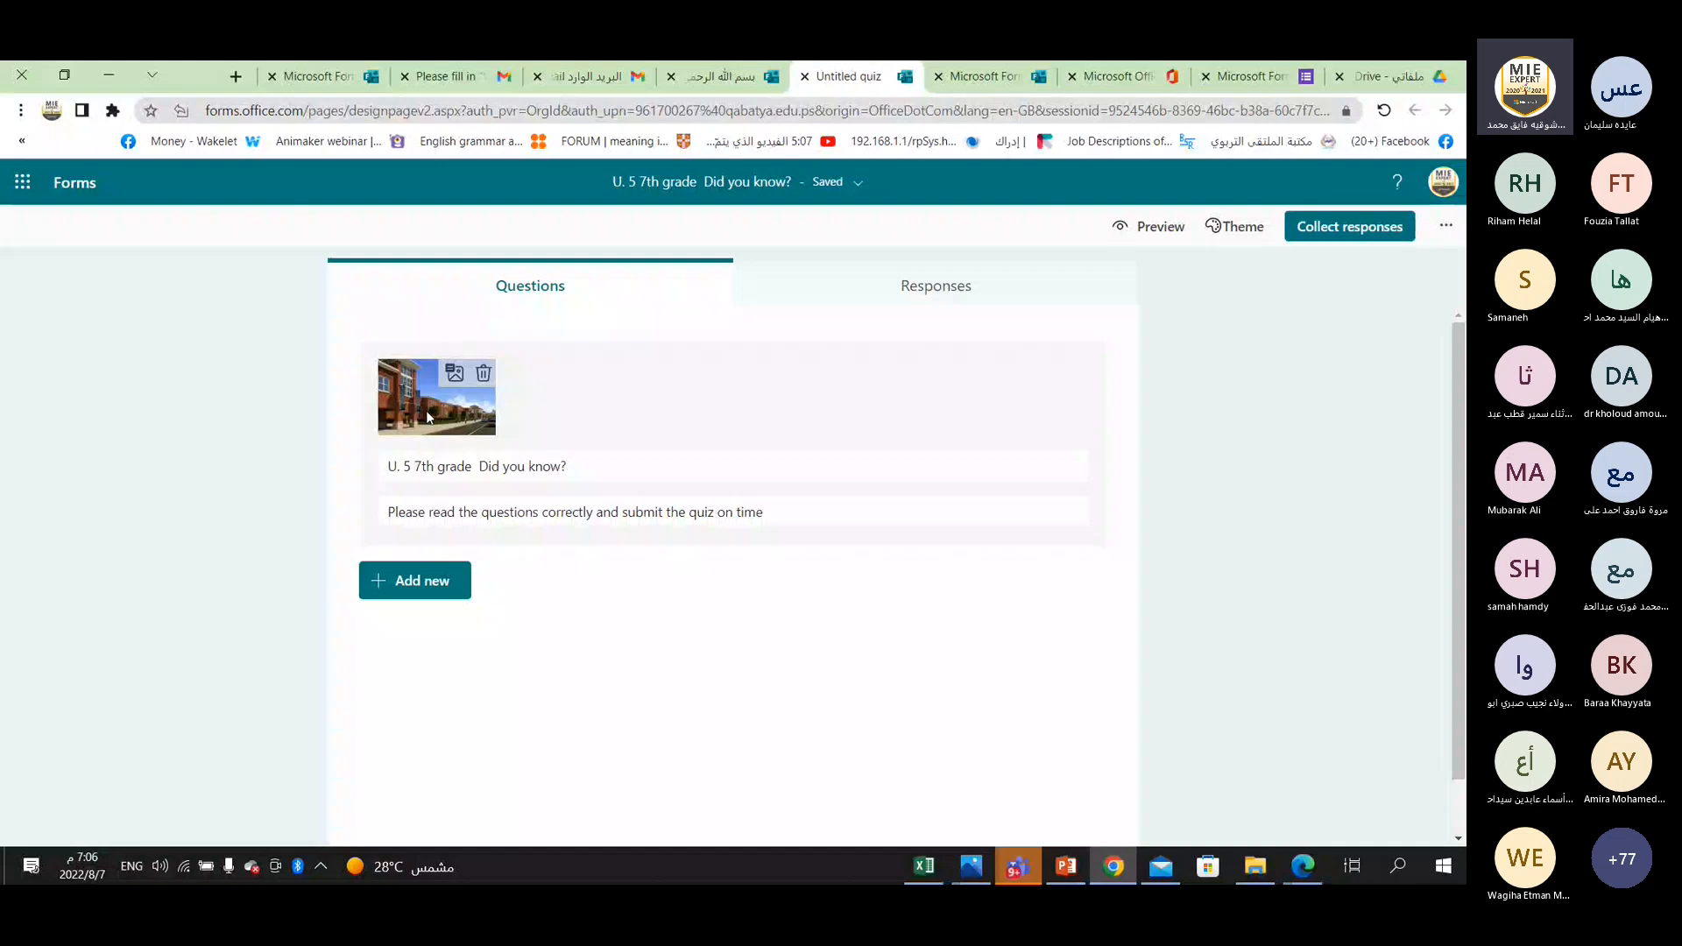
click(483, 376)
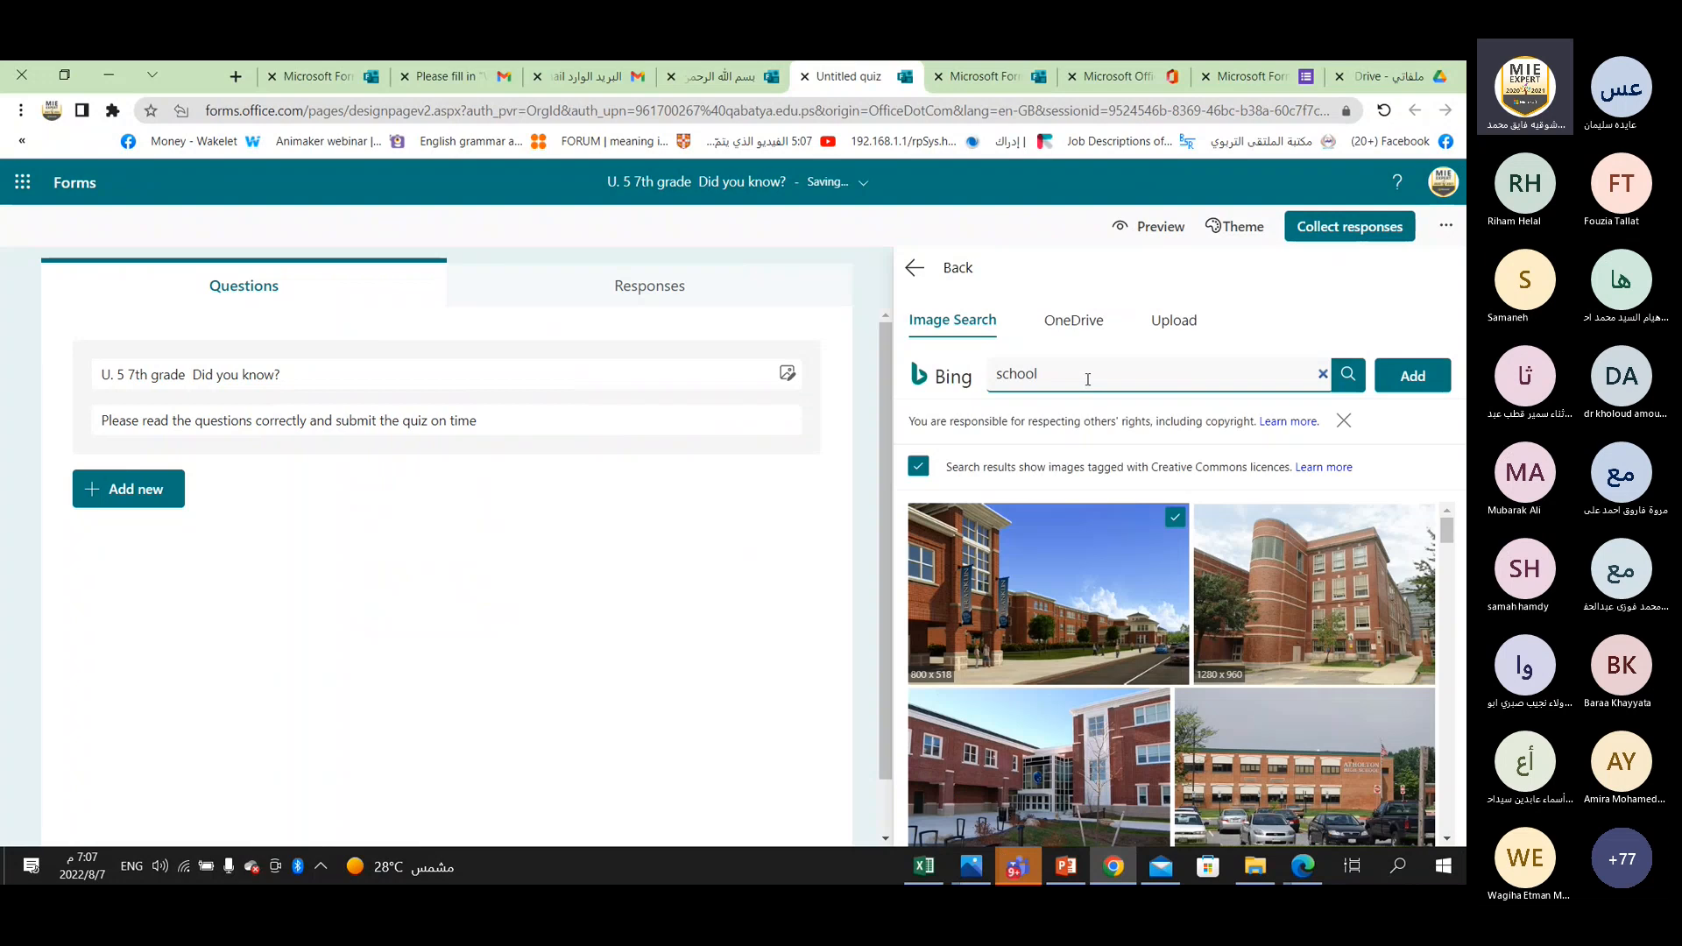
Insert the picture of a red-brick school with bare trees and a parked car in the quiz header.
scroll(1343, 760, down, 3)
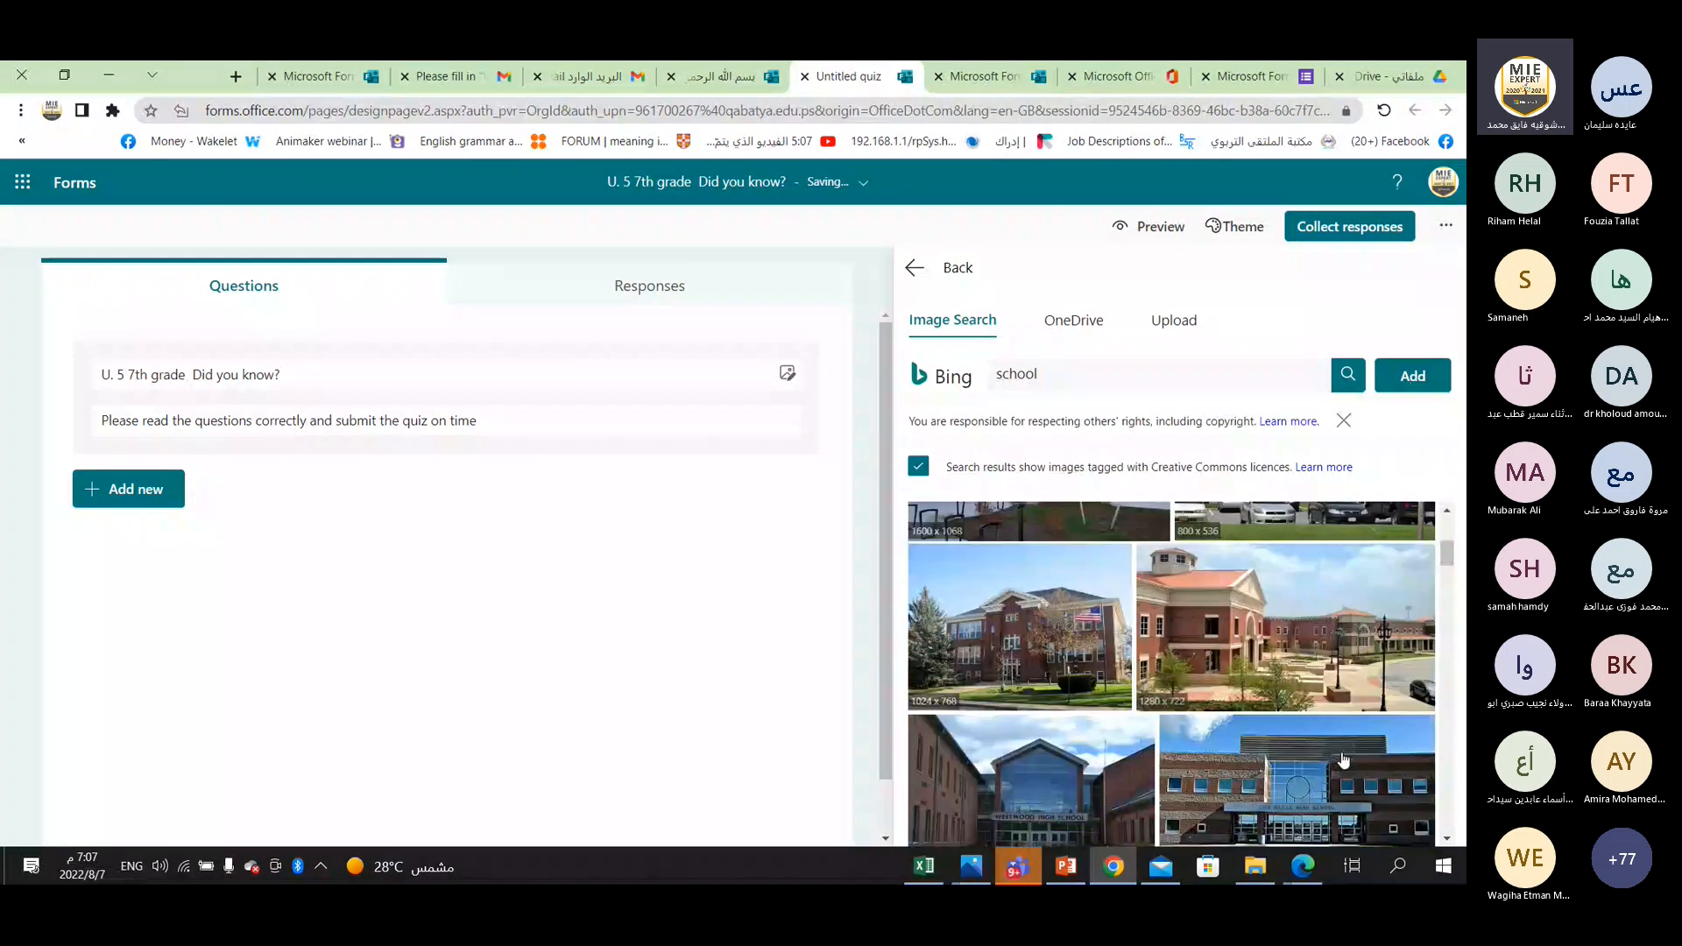
scroll(1343, 761, down, 3)
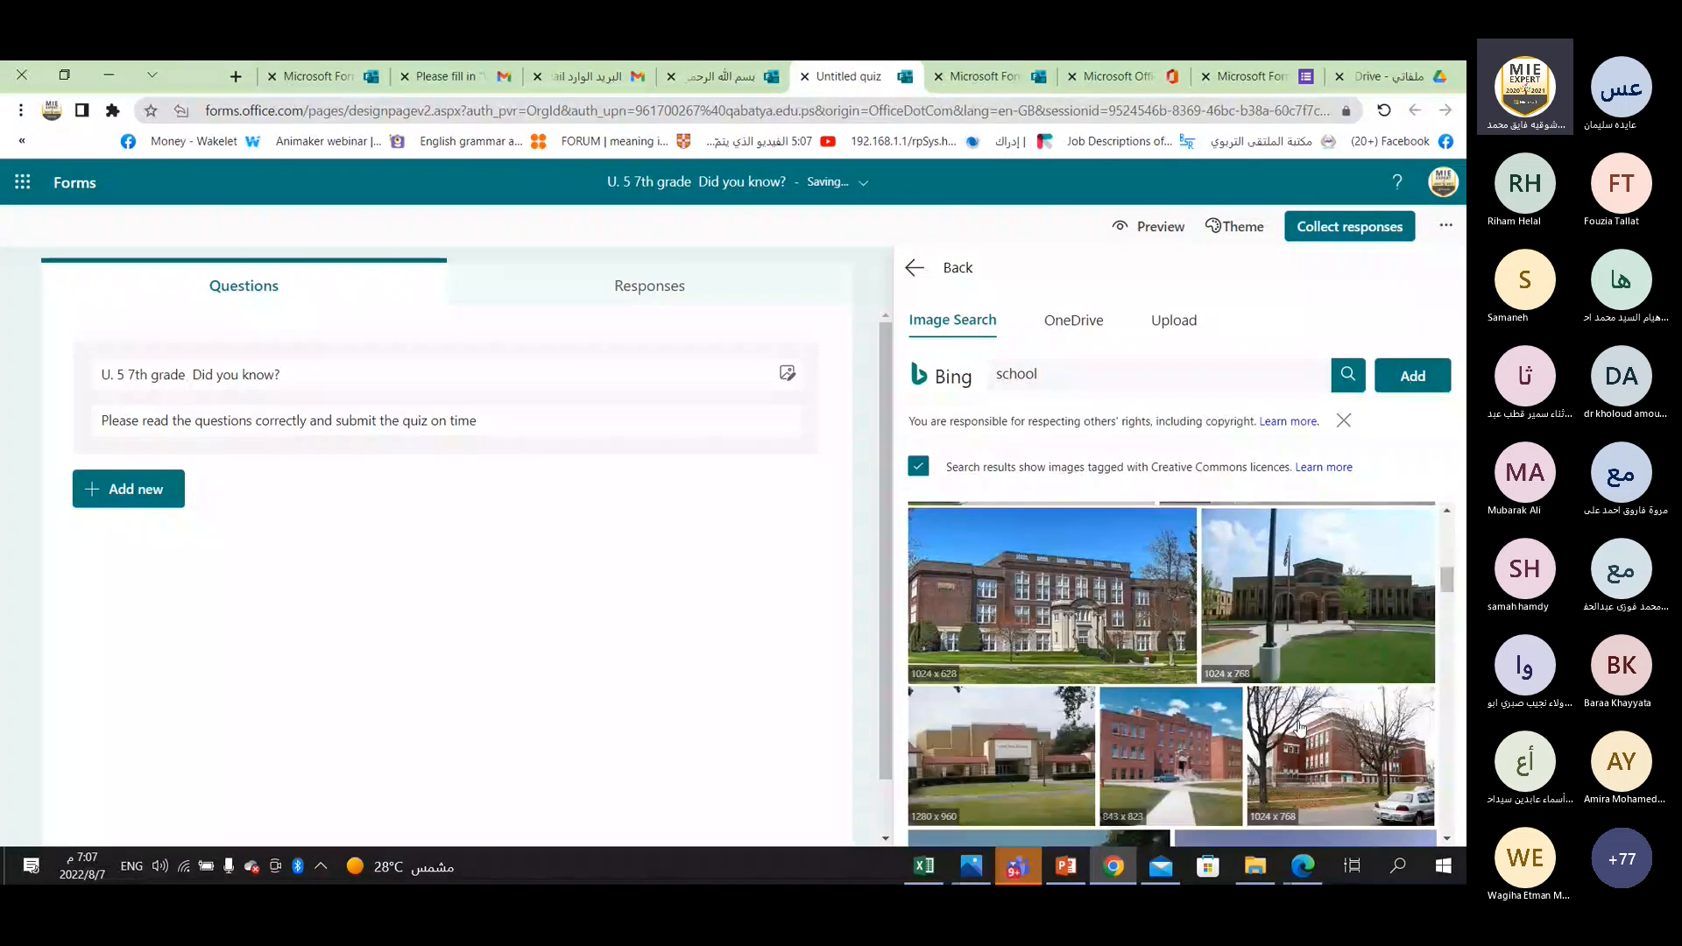
click(1299, 726)
click(1413, 375)
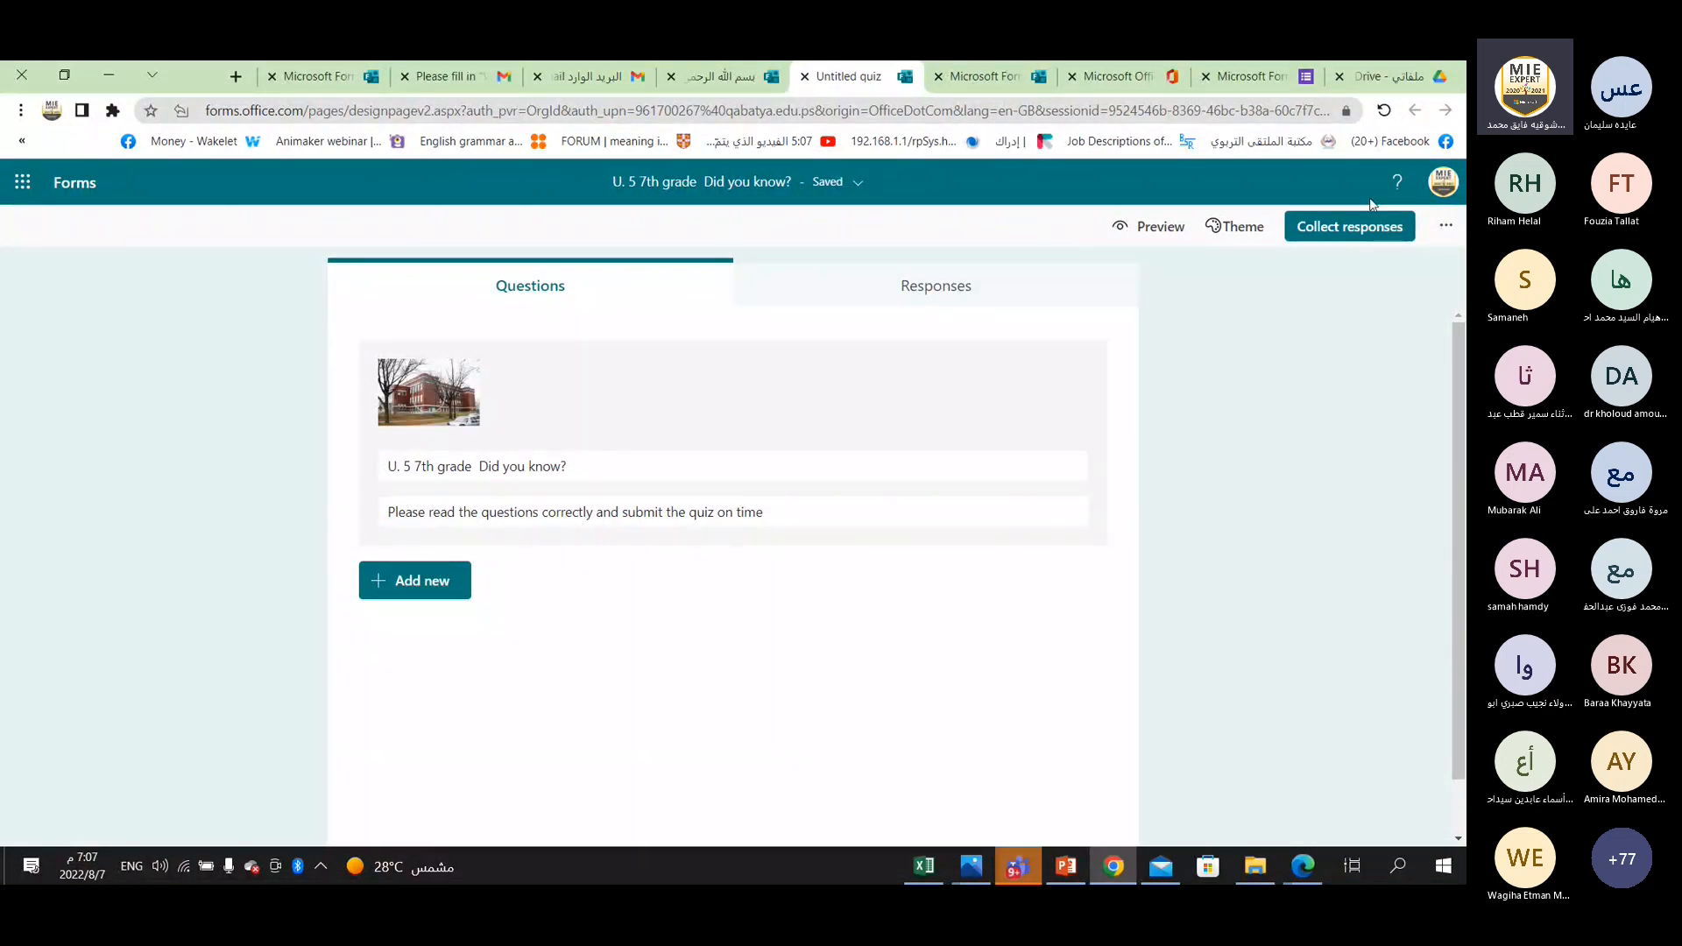
Open the quiz settings and turn the automatic display of results off and back on.
click(1446, 227)
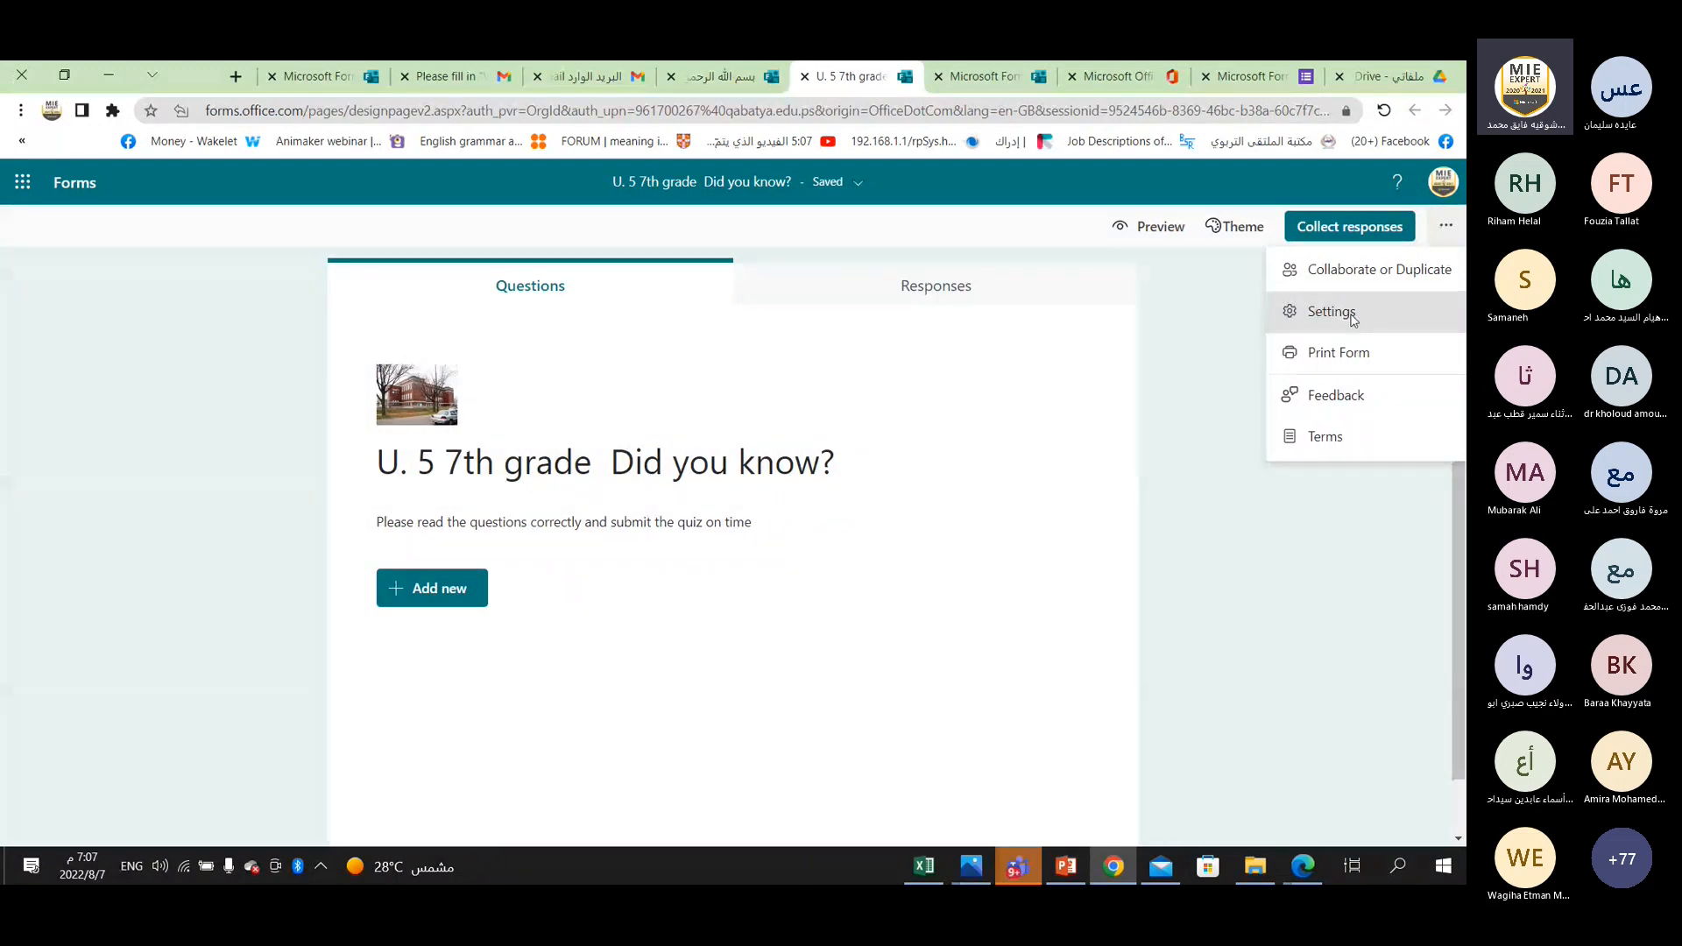
click(1354, 321)
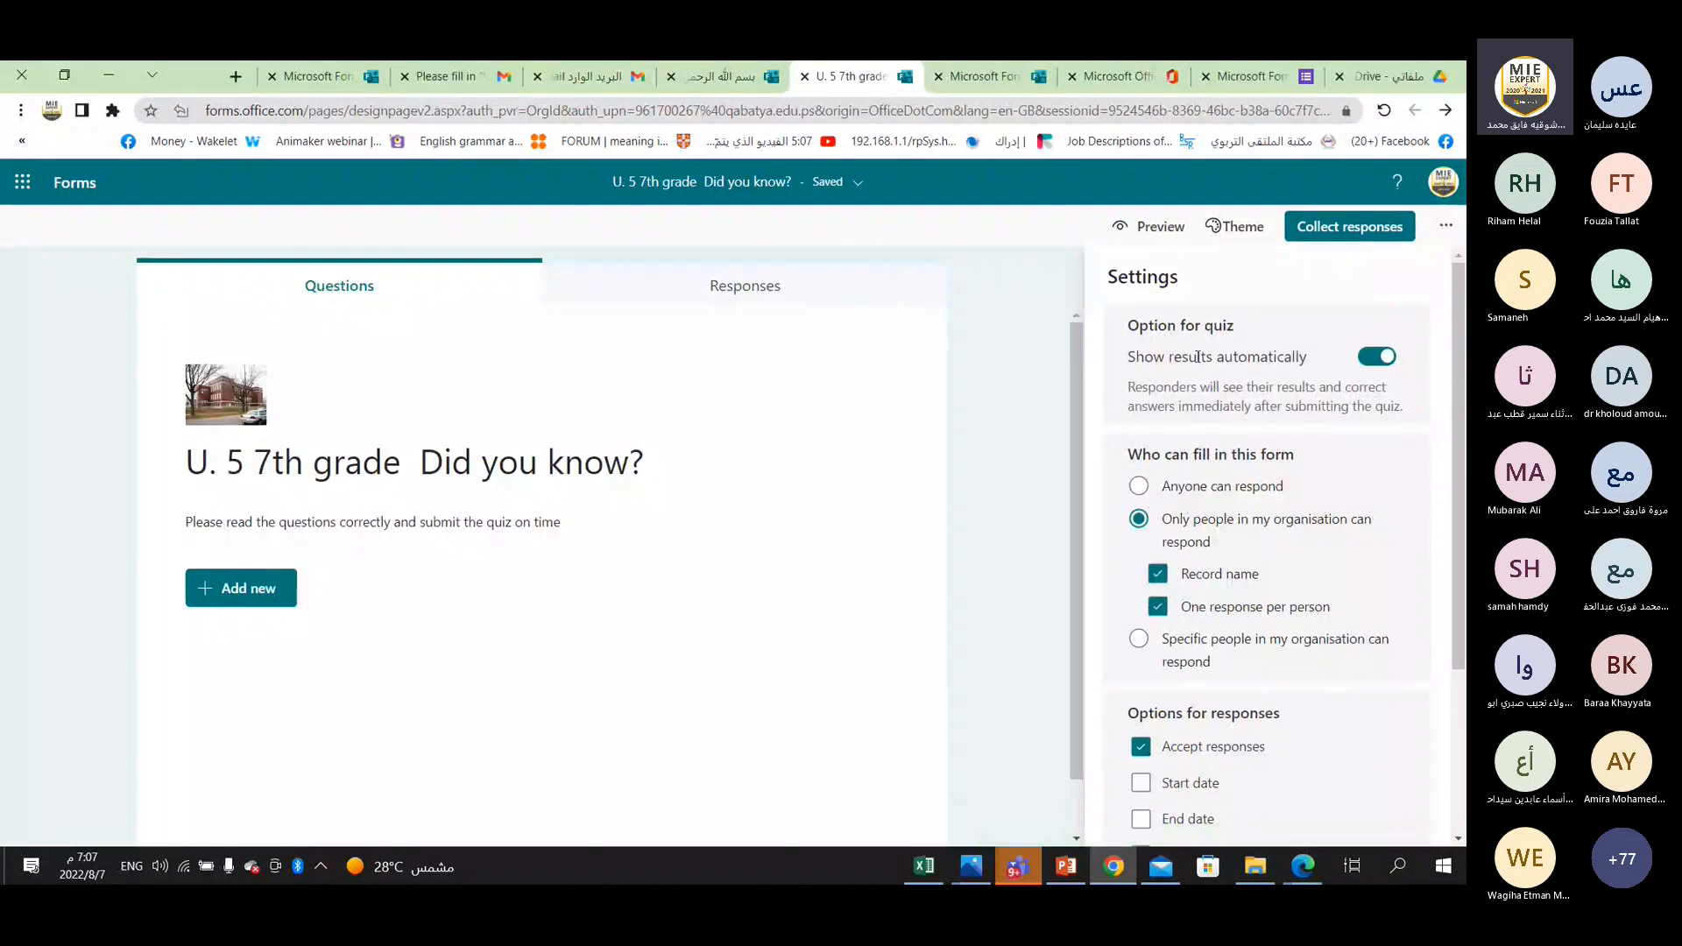
click(1371, 362)
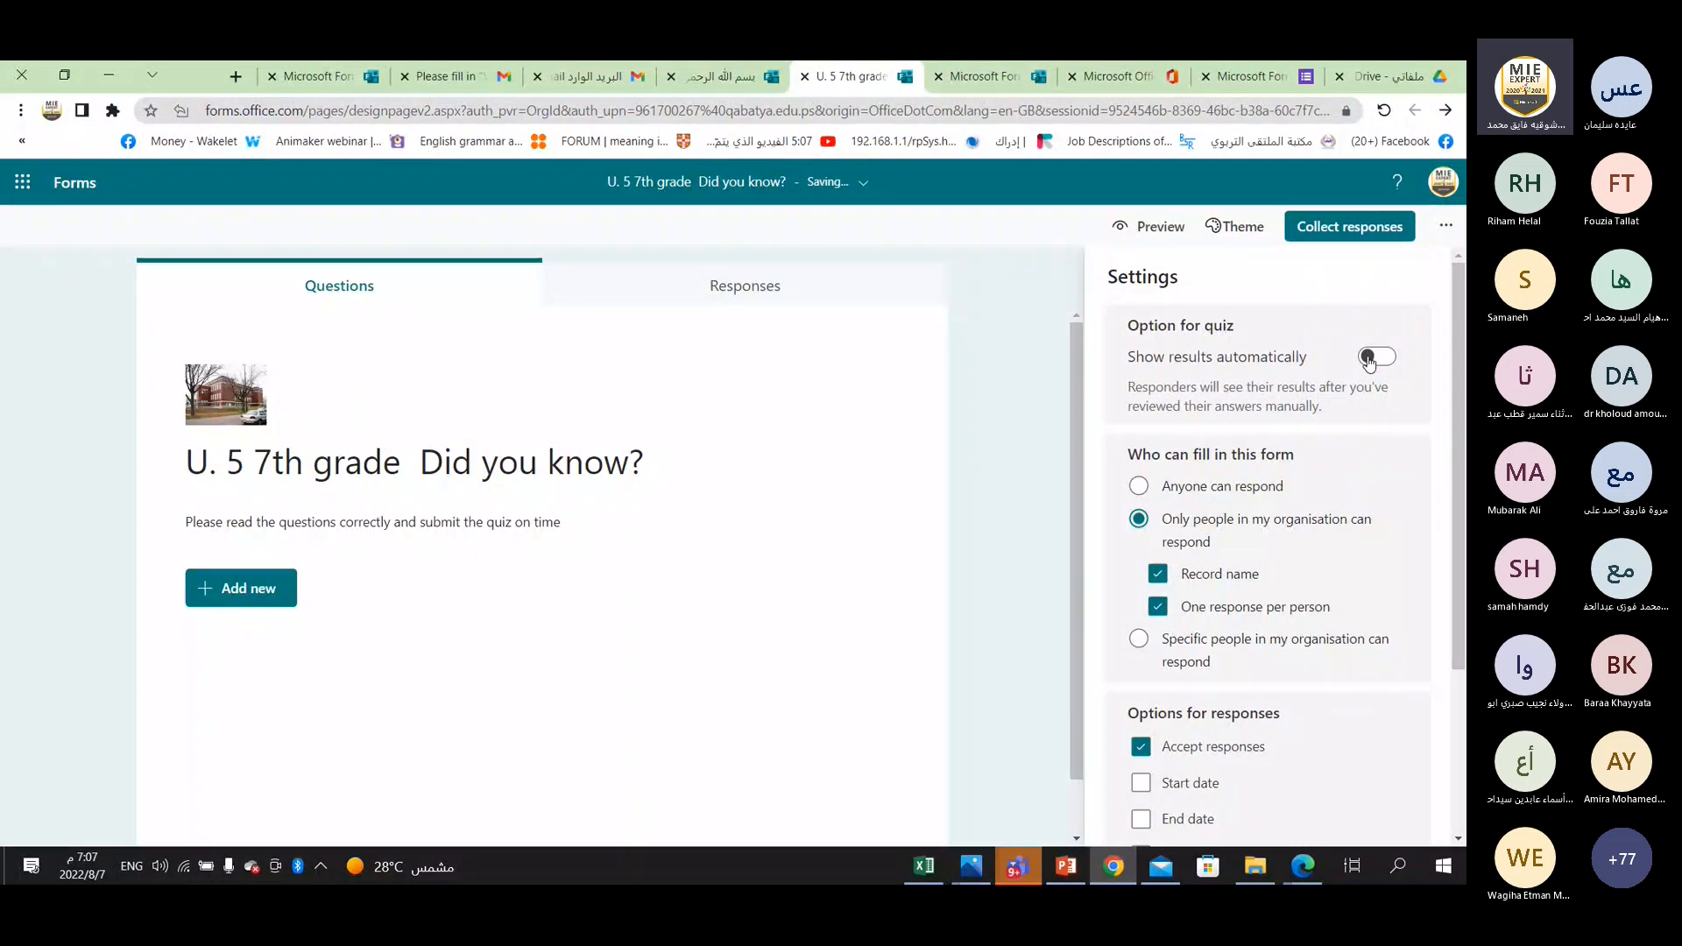
click(1371, 359)
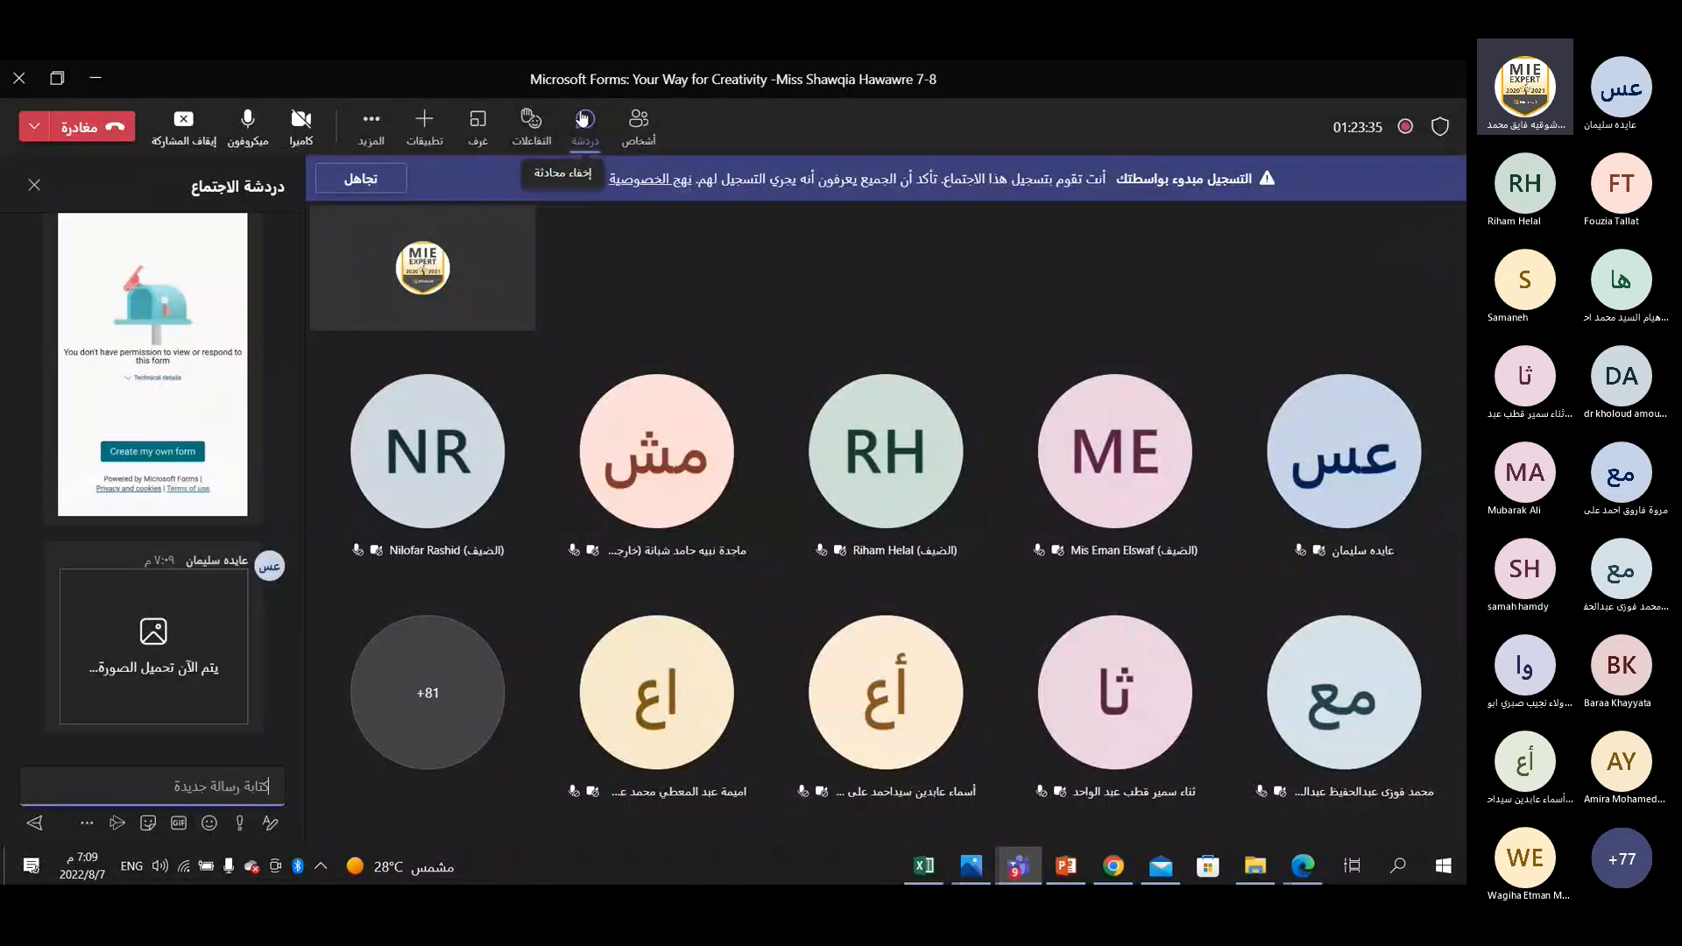
Switch to Teams and read through the participants' messages in the meeting chat.
scroll(84, 531, up, 3)
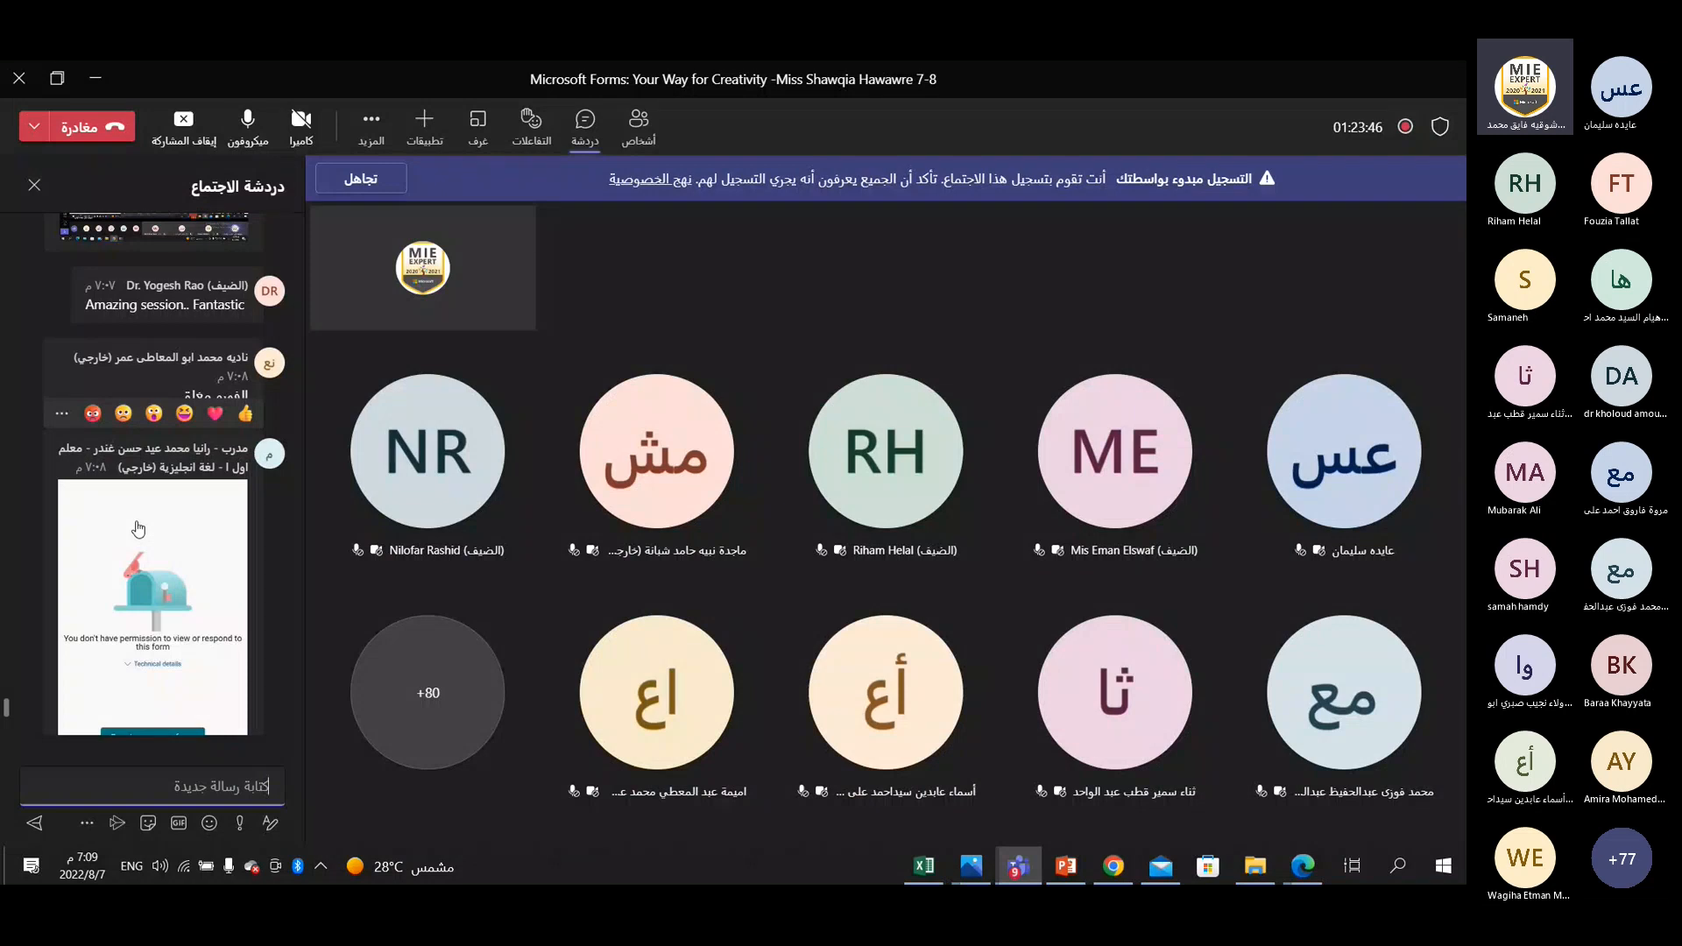
scroll(24, 396, up, 10)
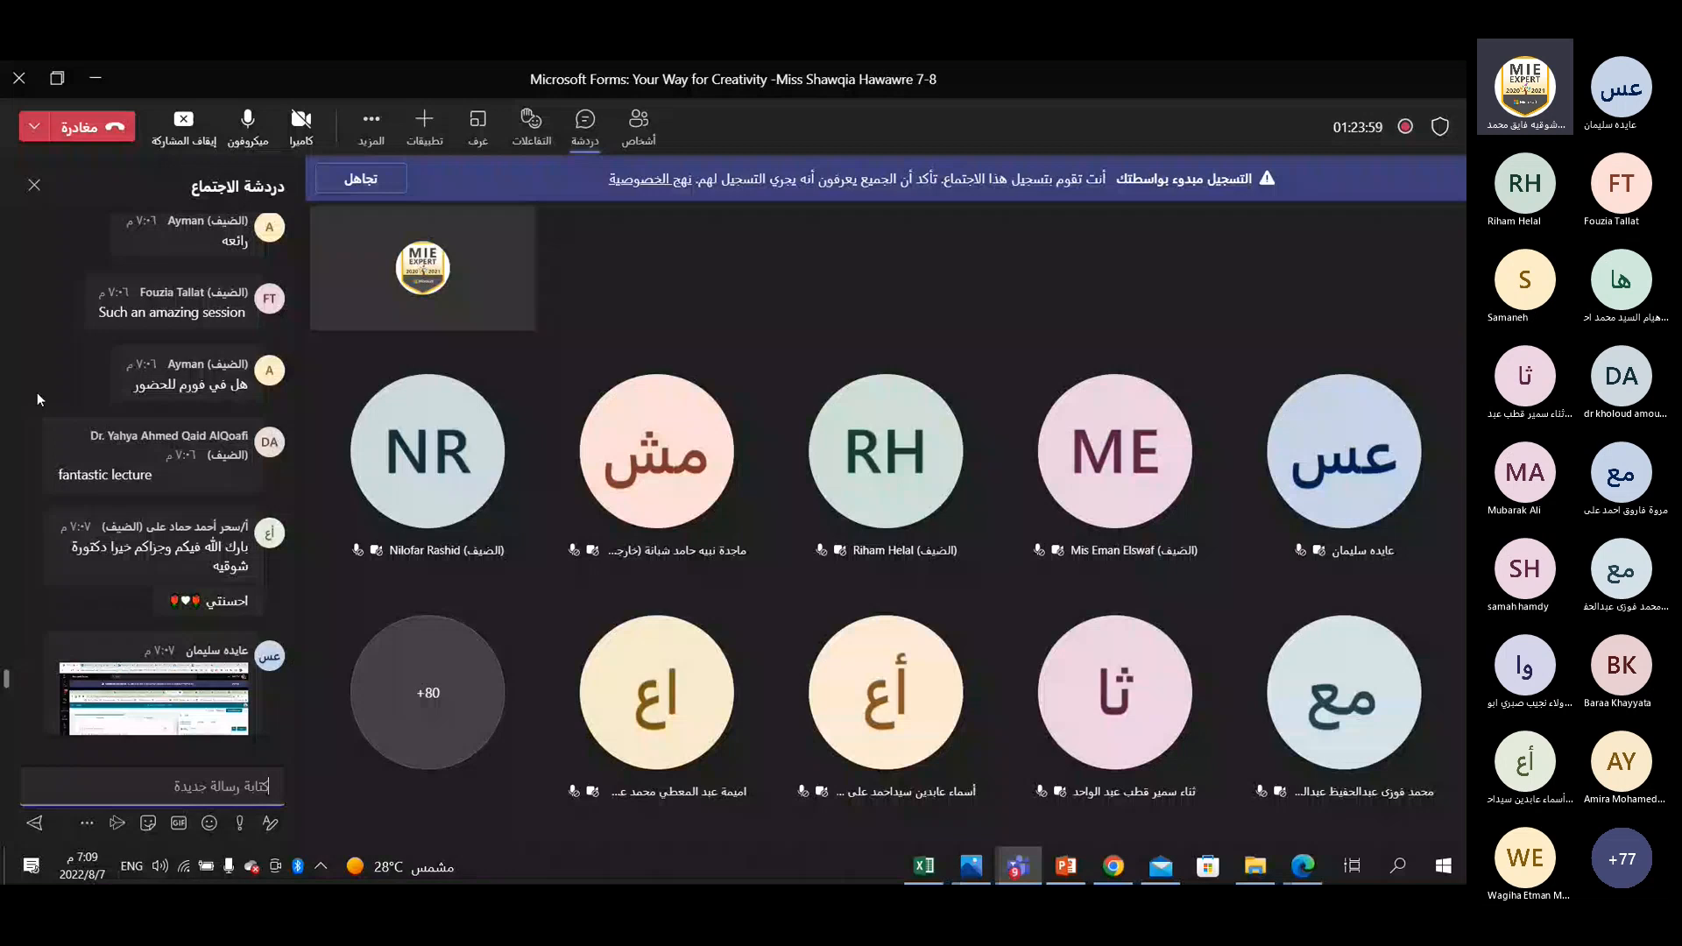
scroll(37, 393, up, 2)
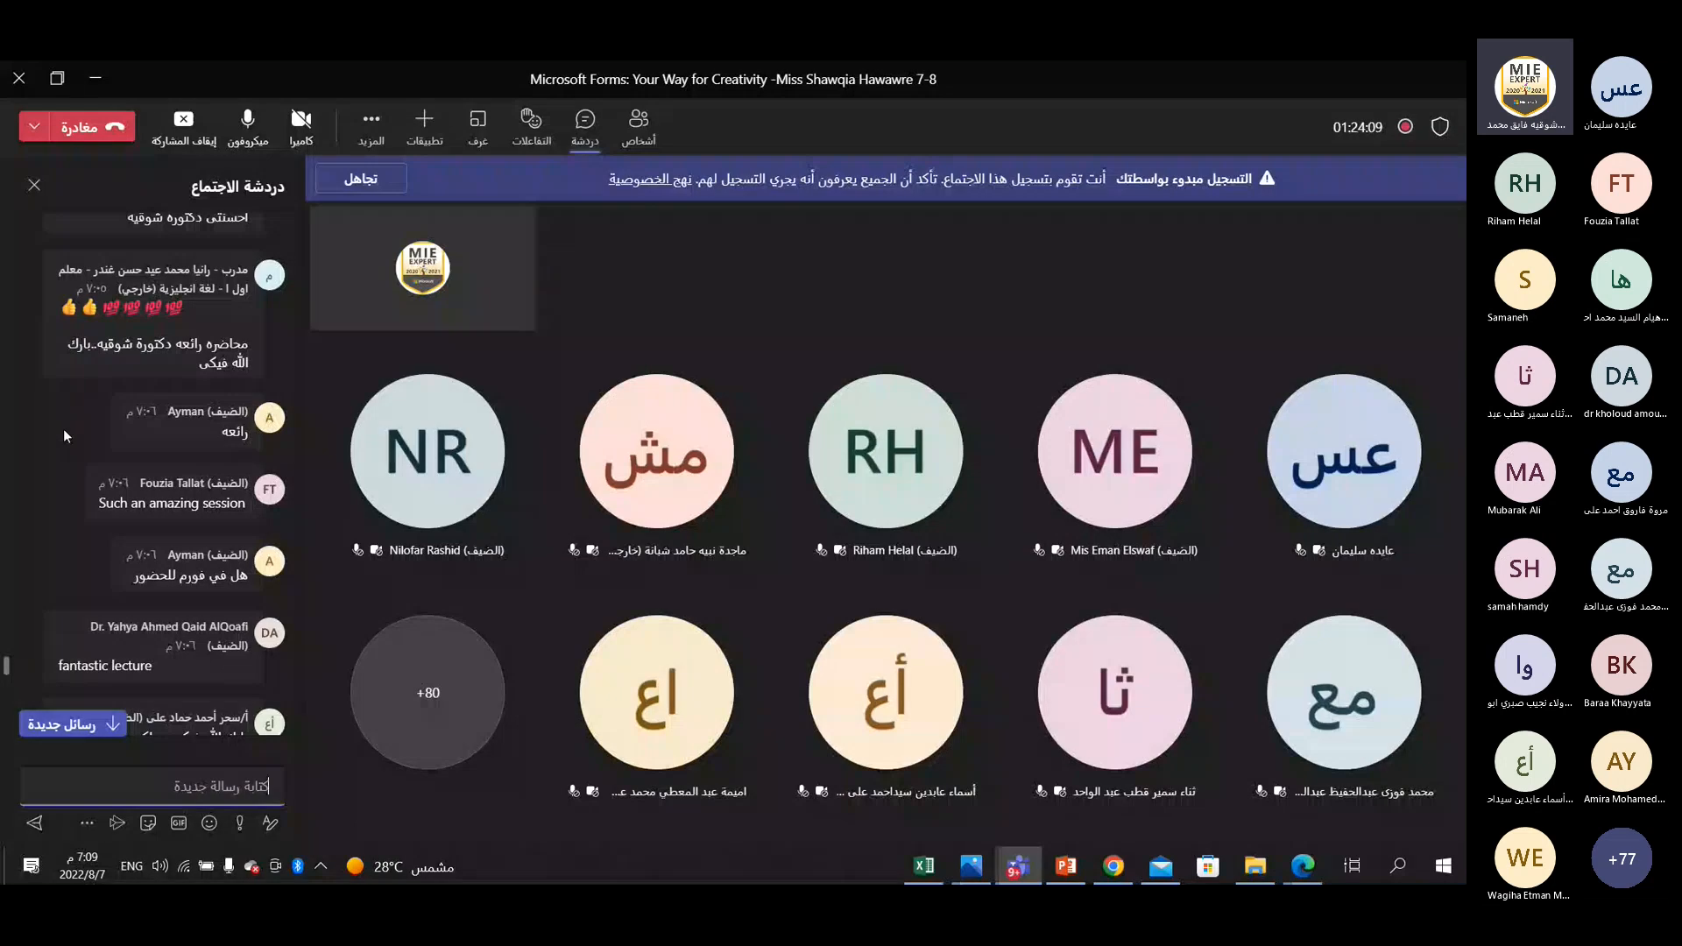
scroll(64, 430, down, 10)
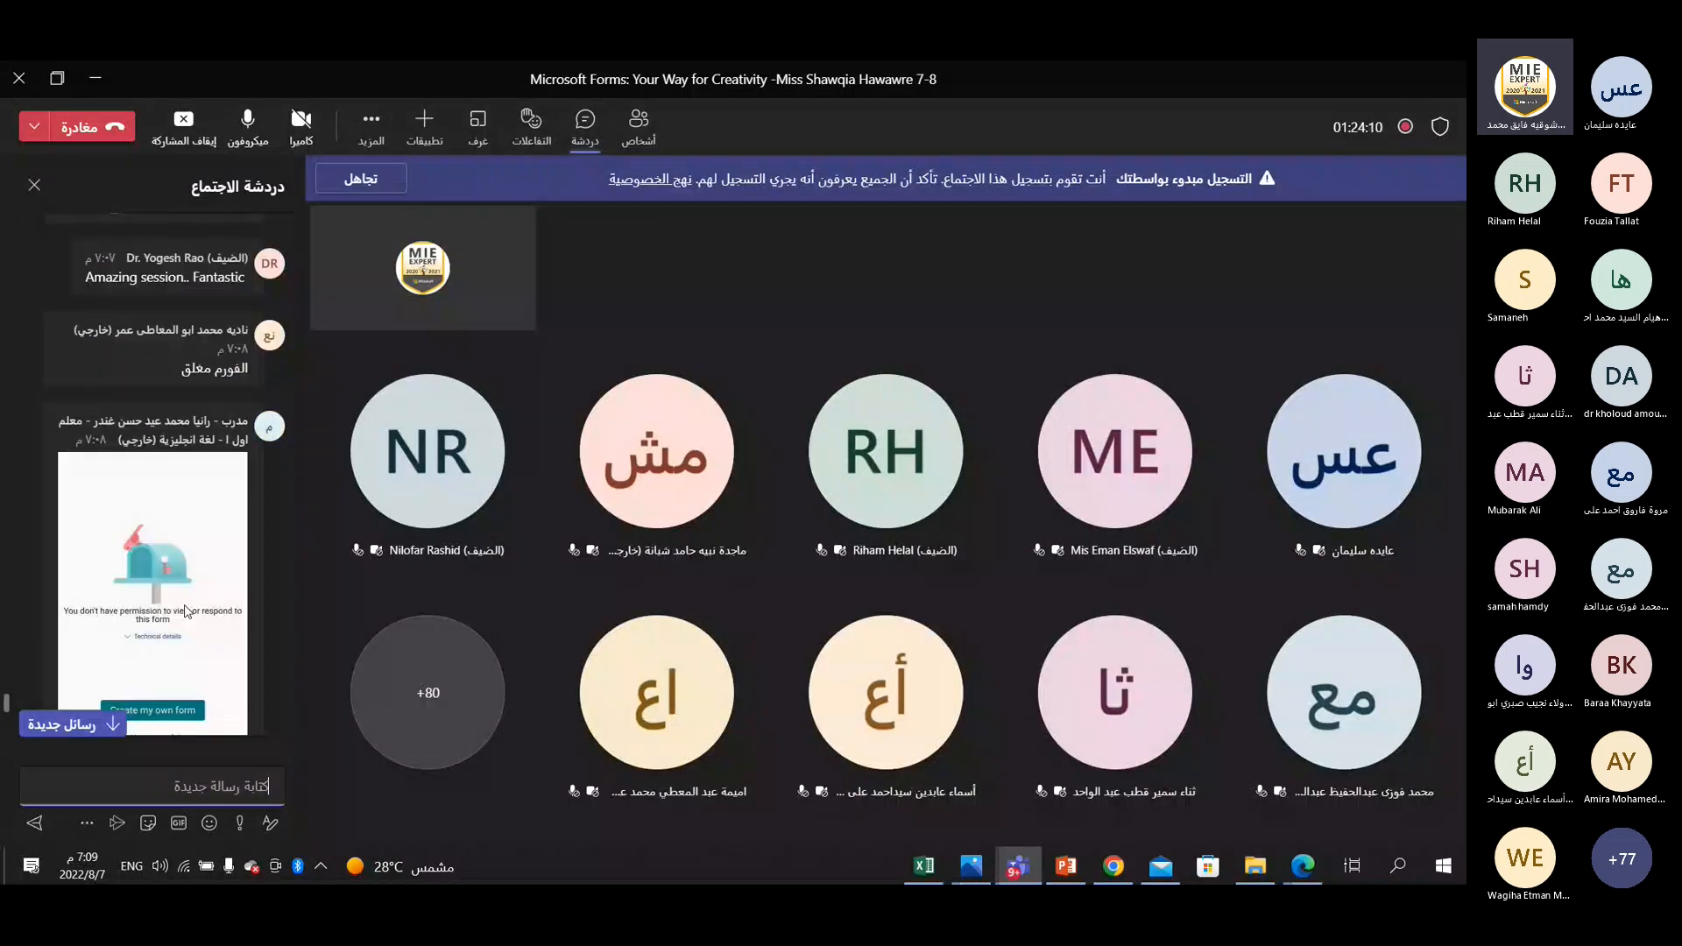
scroll(193, 701, down, 10)
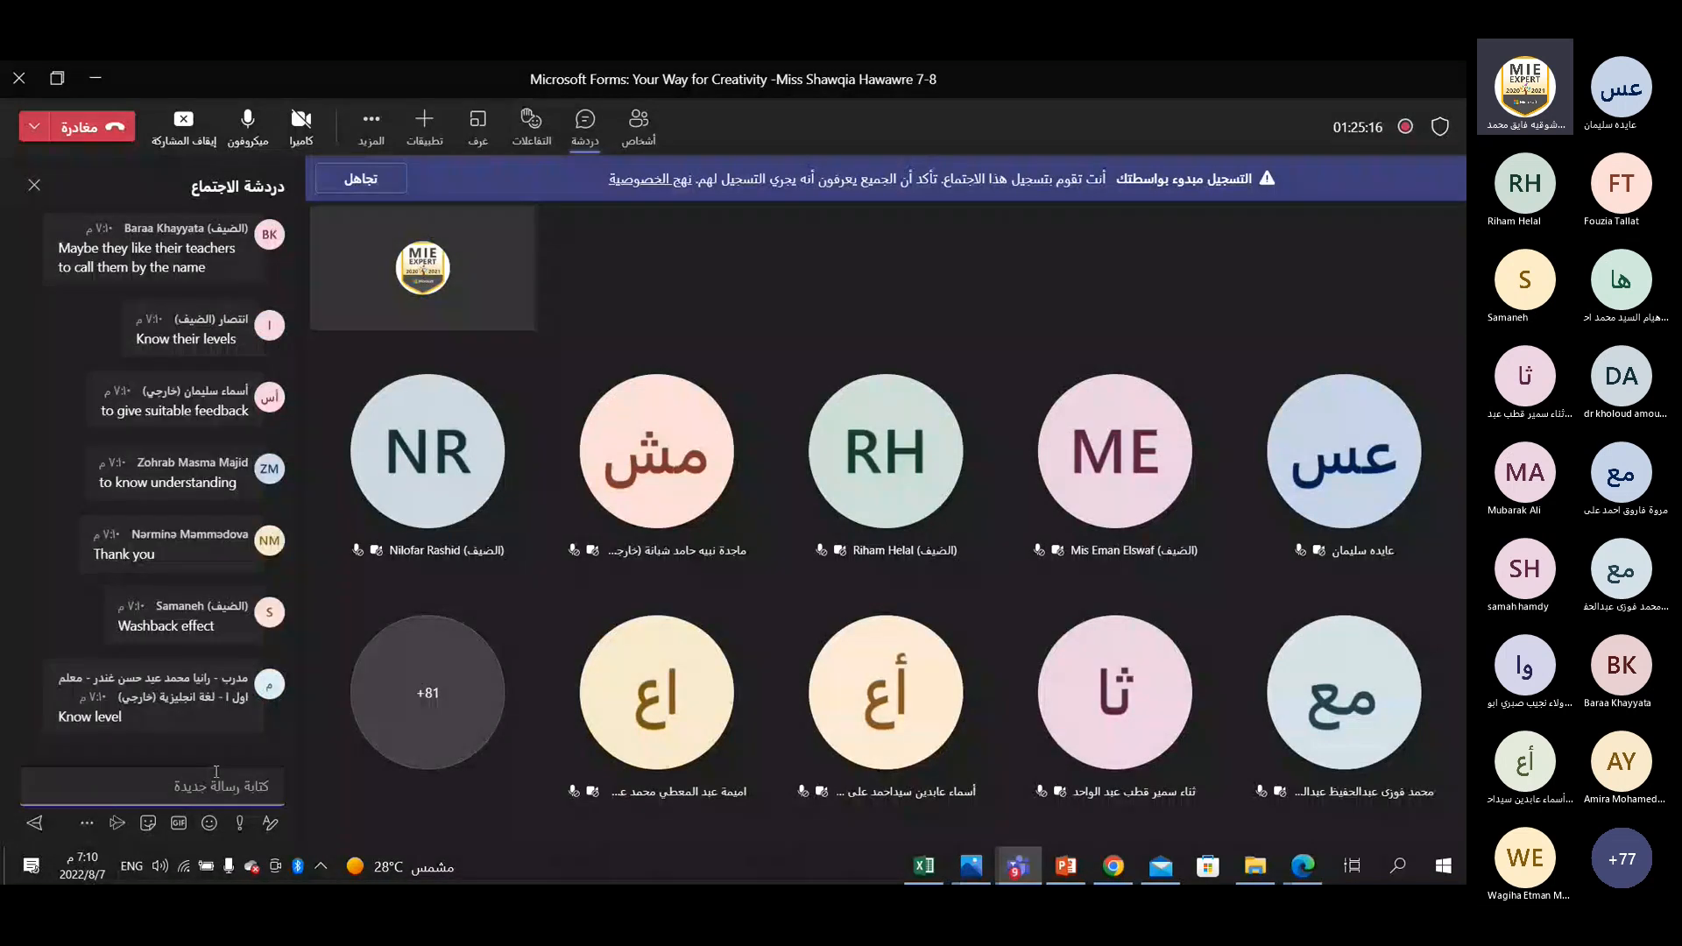
Return to the quiz settings in Chrome, turn Record name off and on again, and turn off One response per person.
click(1302, 866)
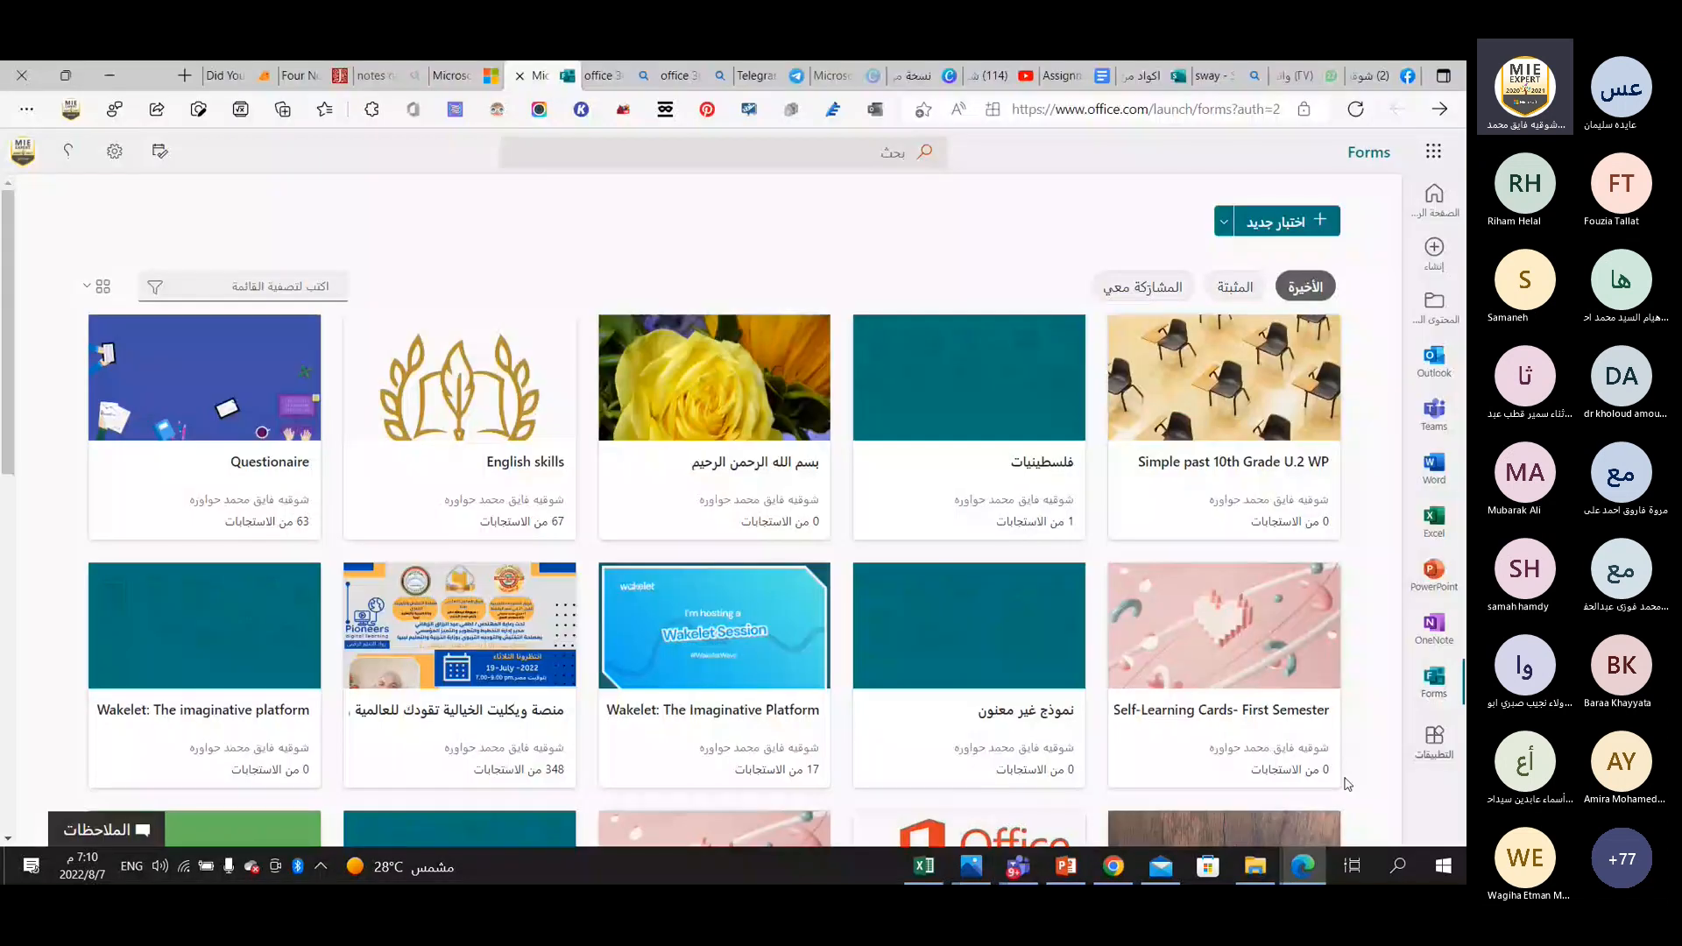
click(1113, 865)
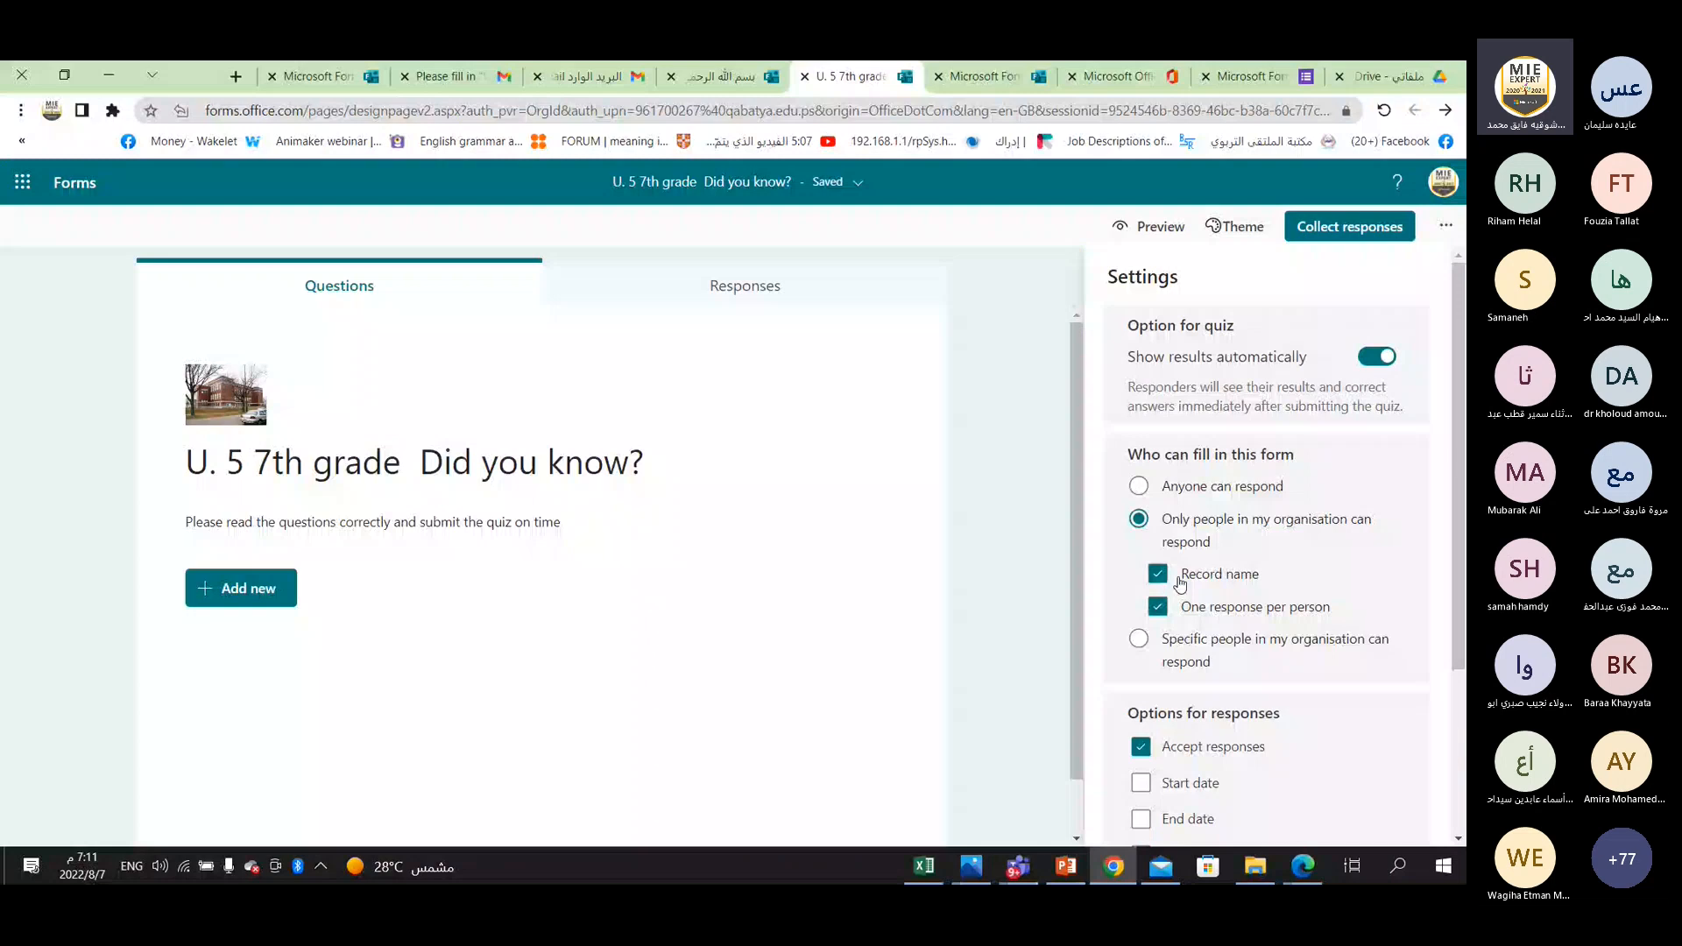
click(1159, 575)
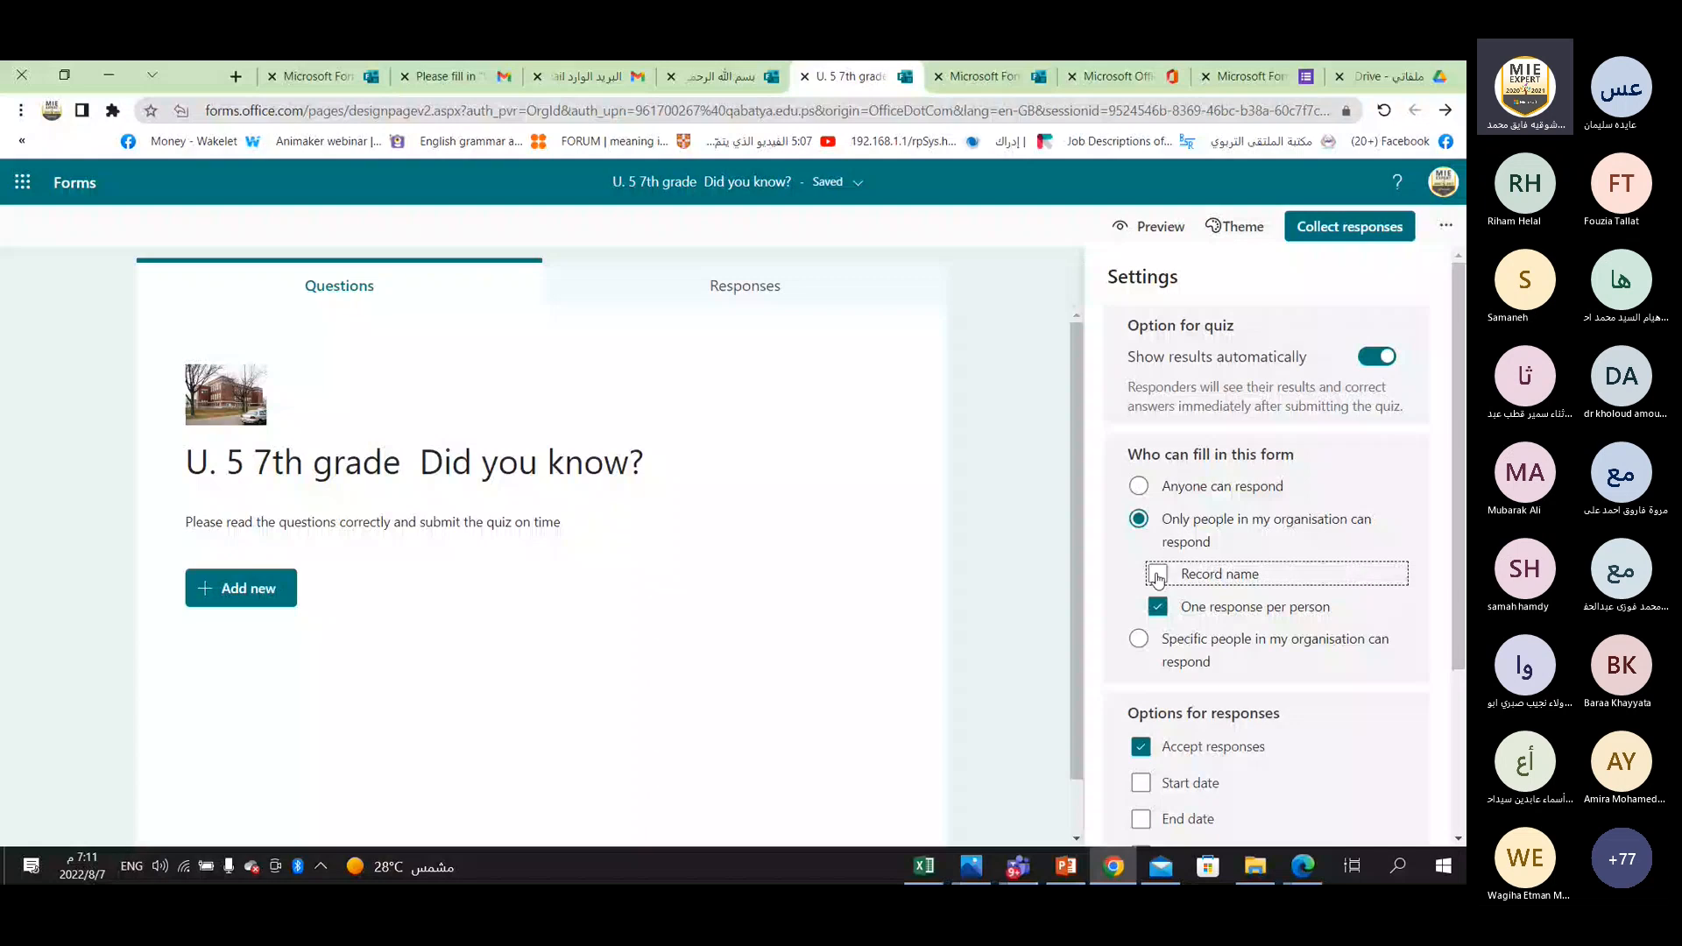
click(1158, 580)
click(1185, 610)
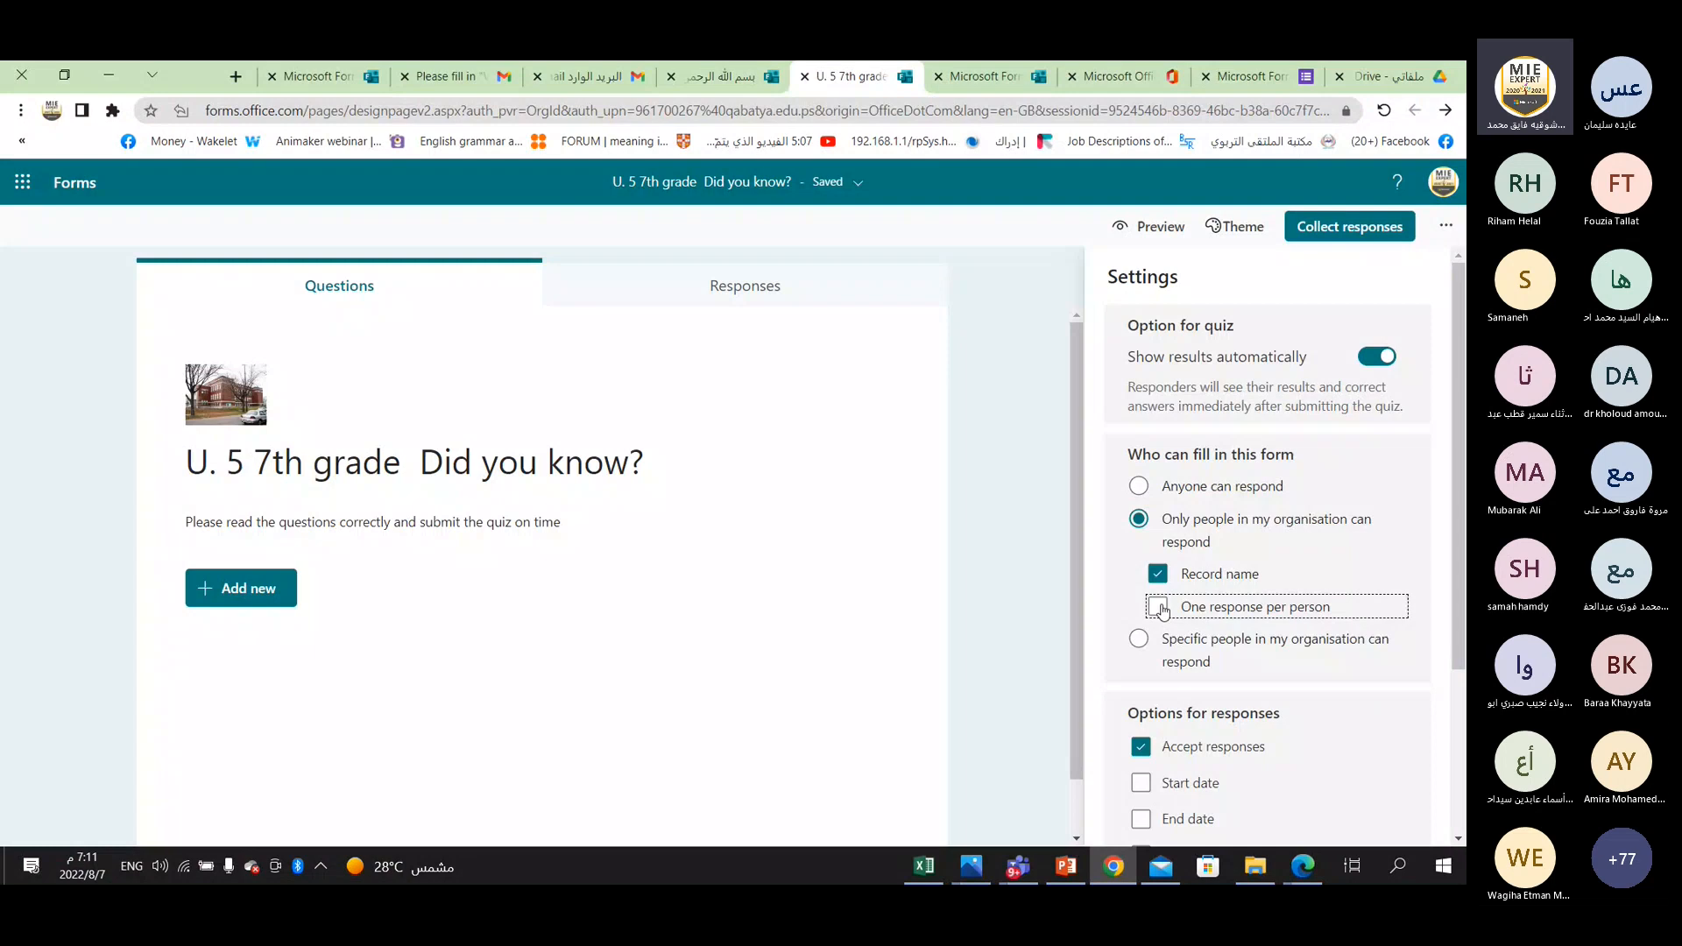
click(1161, 609)
Try the organisation-only and specific-people response options, and set the quiz so that anyone can respond.
click(1226, 486)
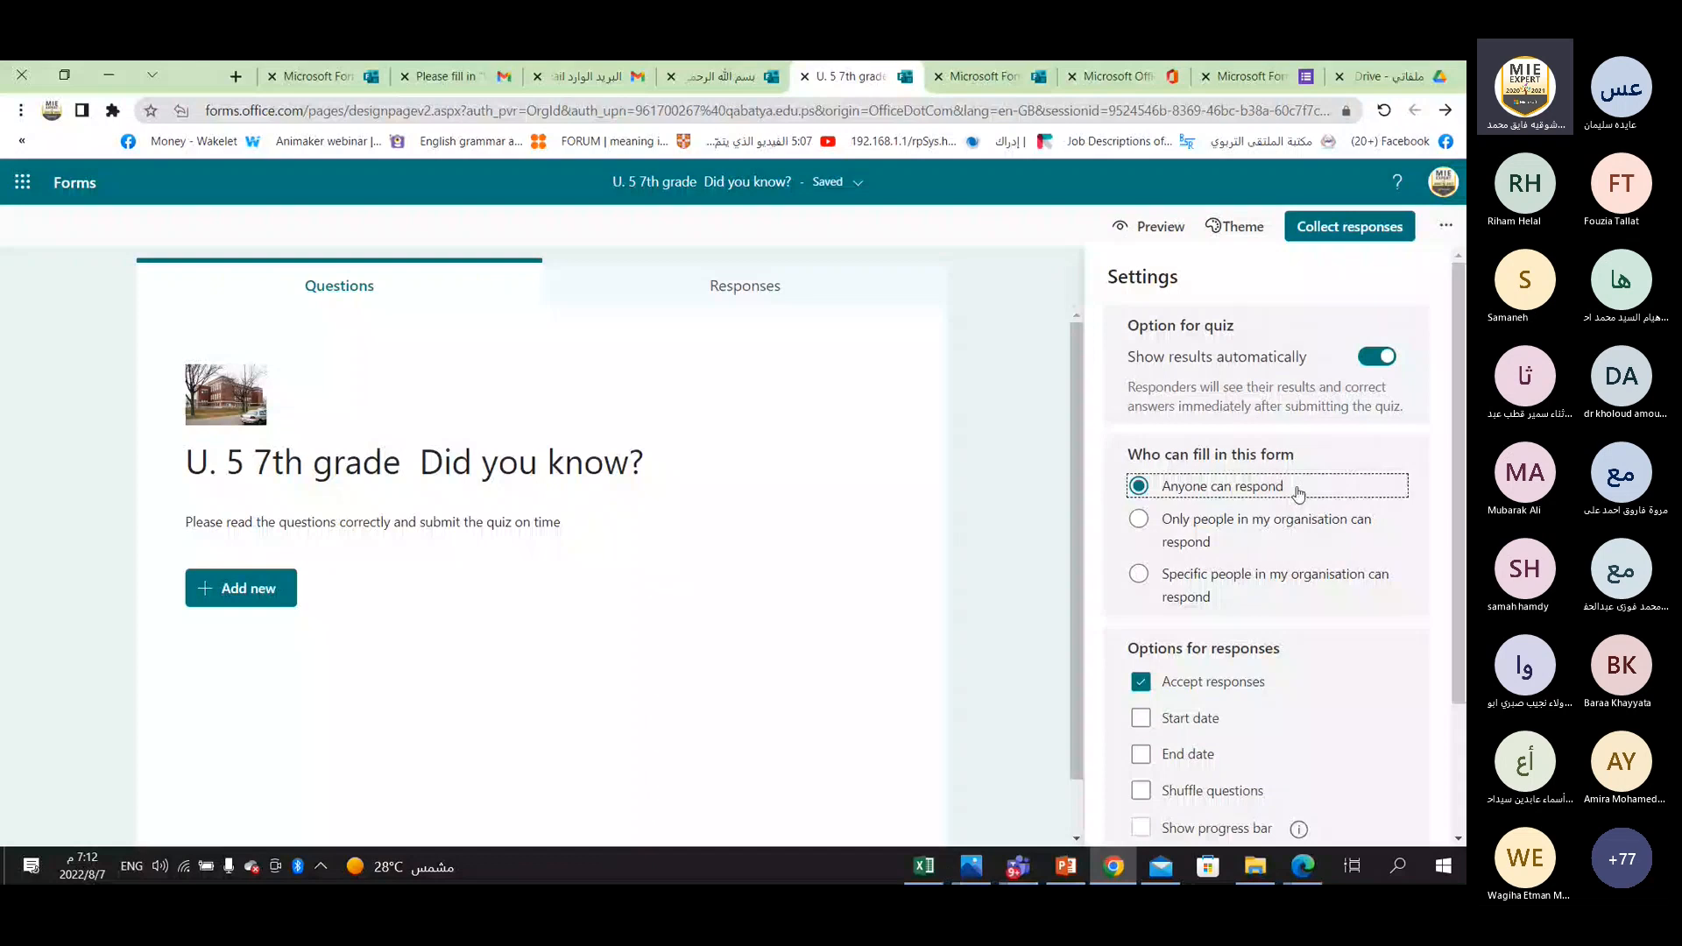
click(1139, 521)
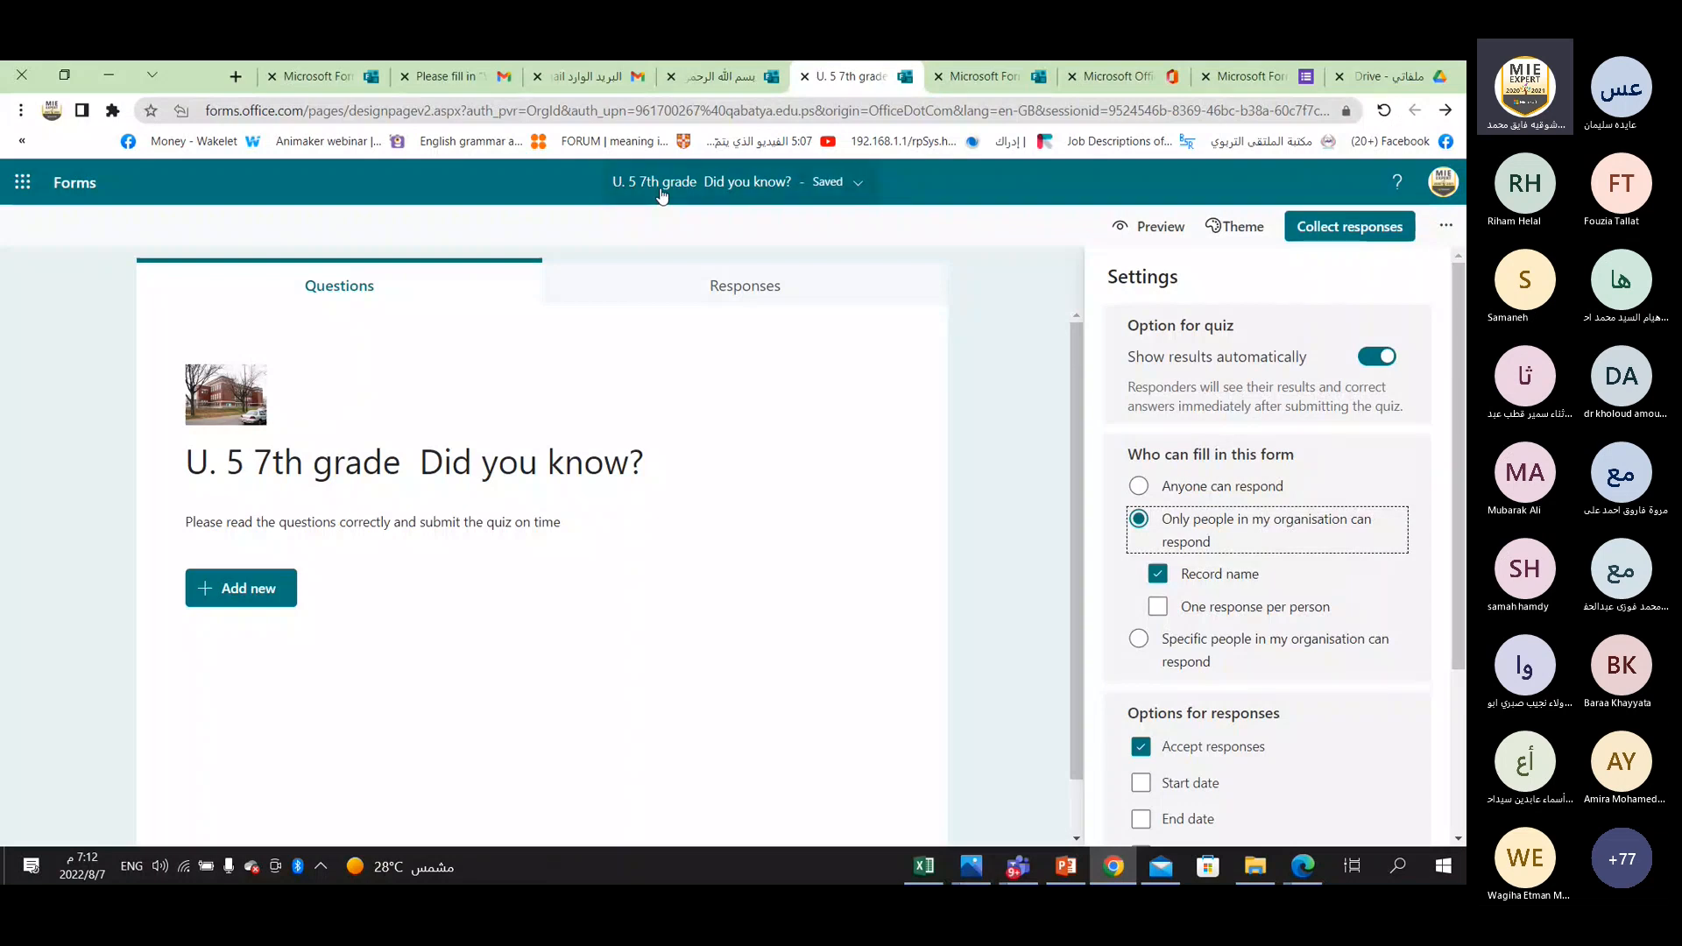
click(1178, 656)
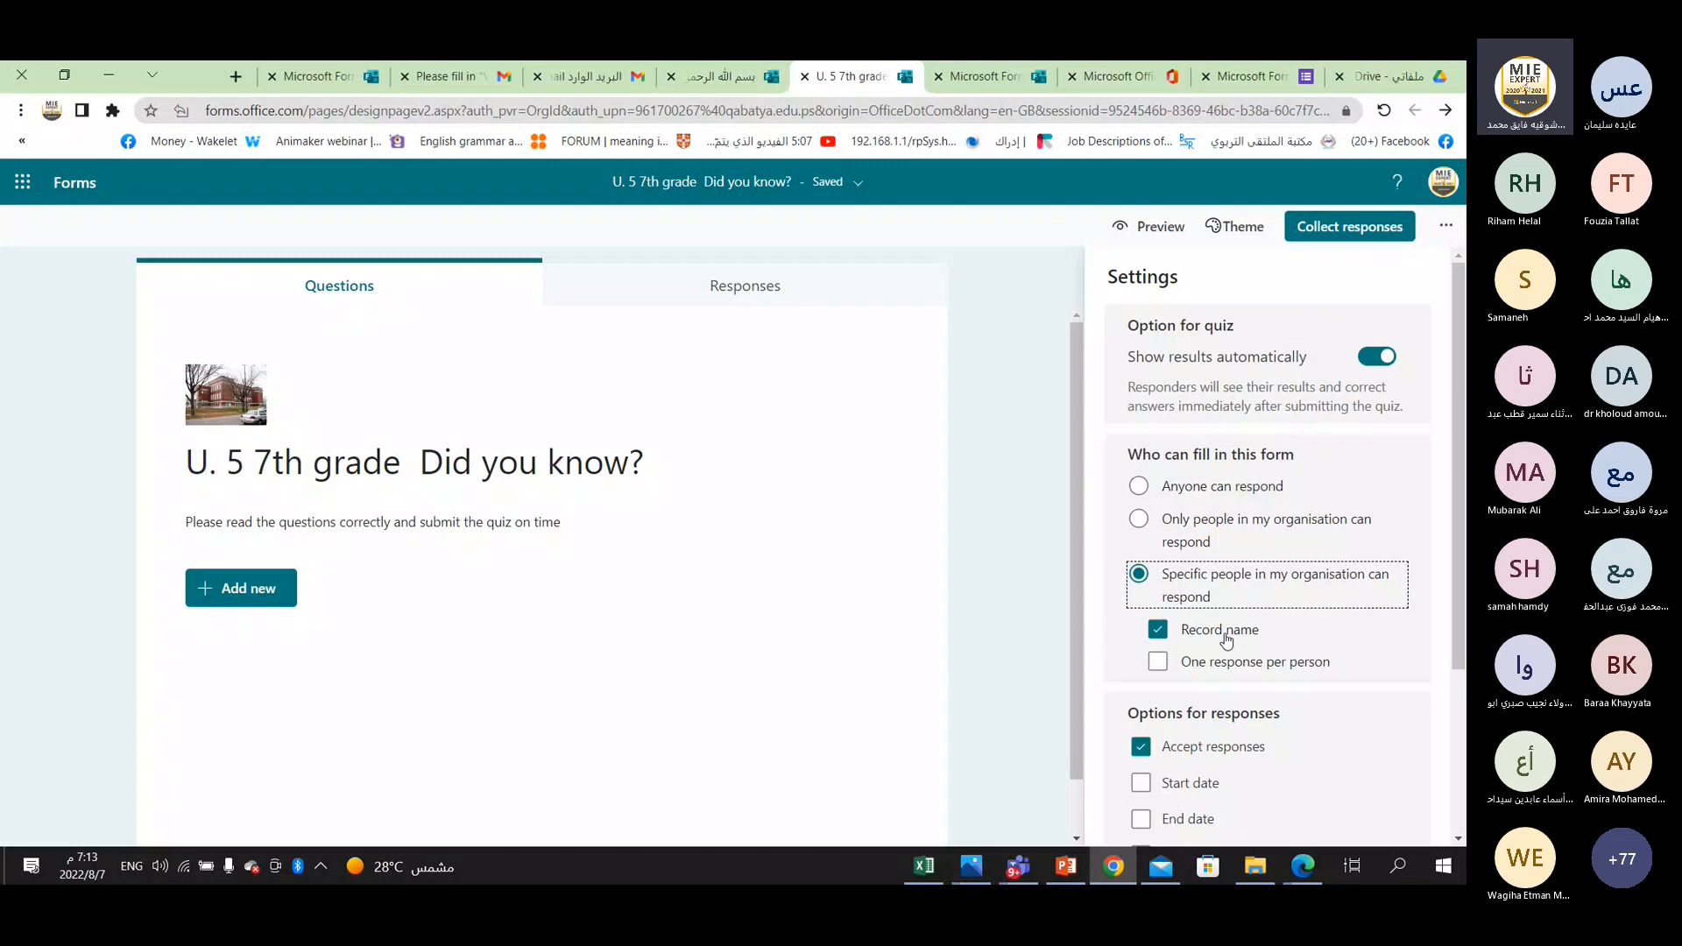
click(1158, 663)
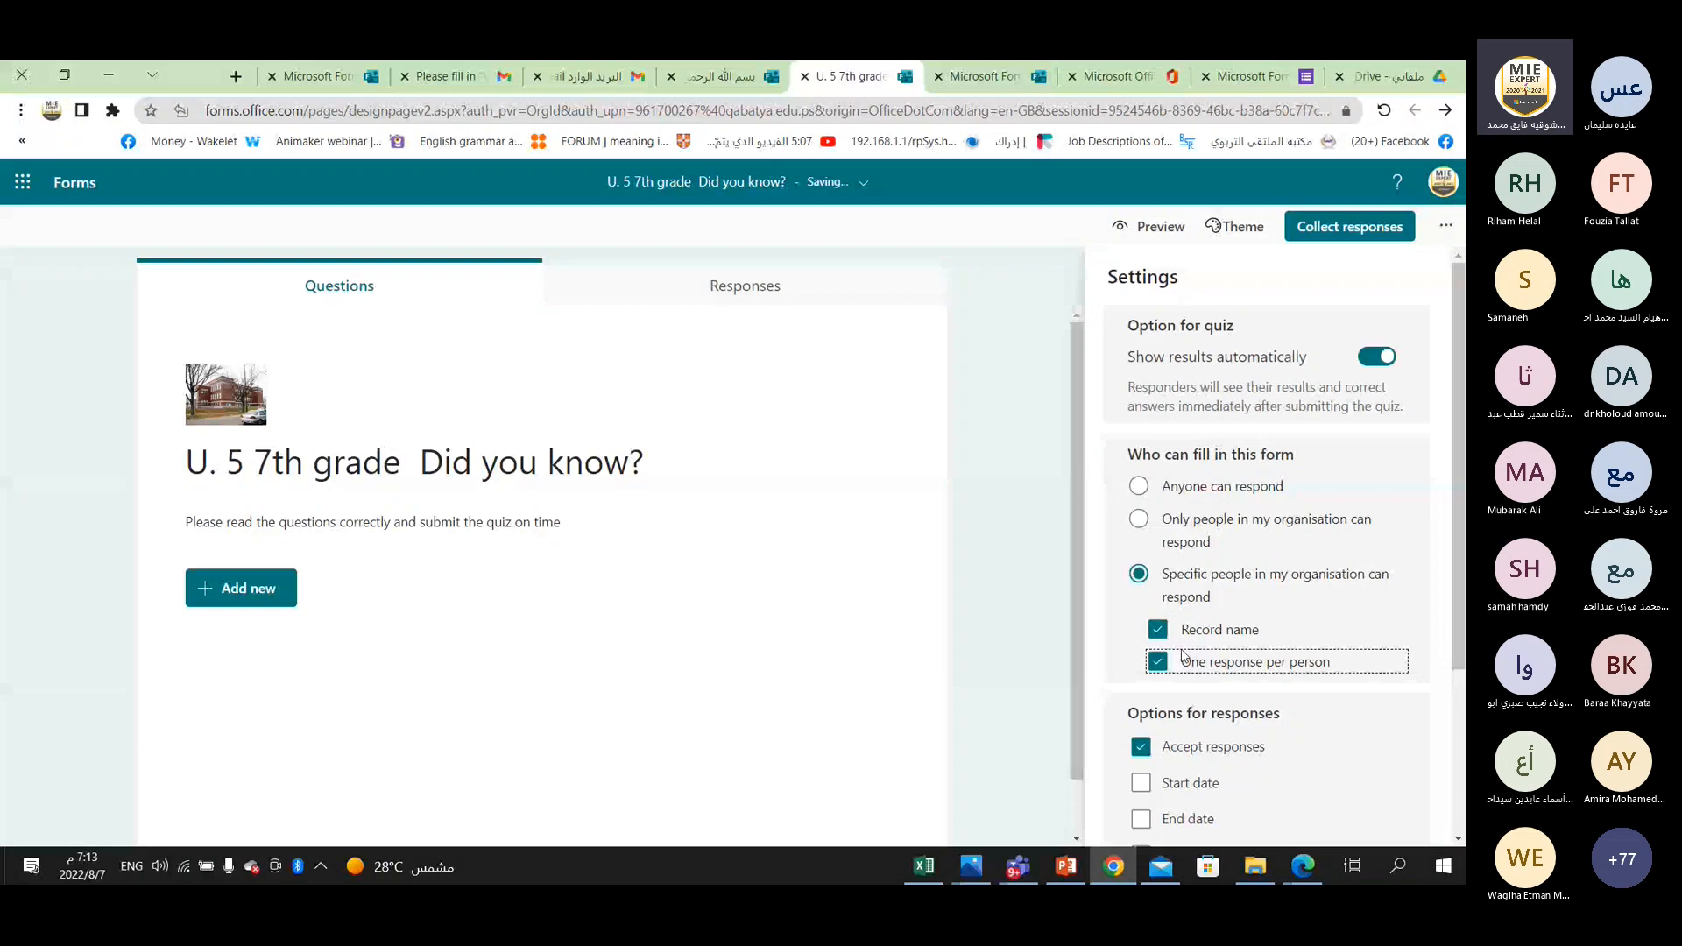
click(1227, 487)
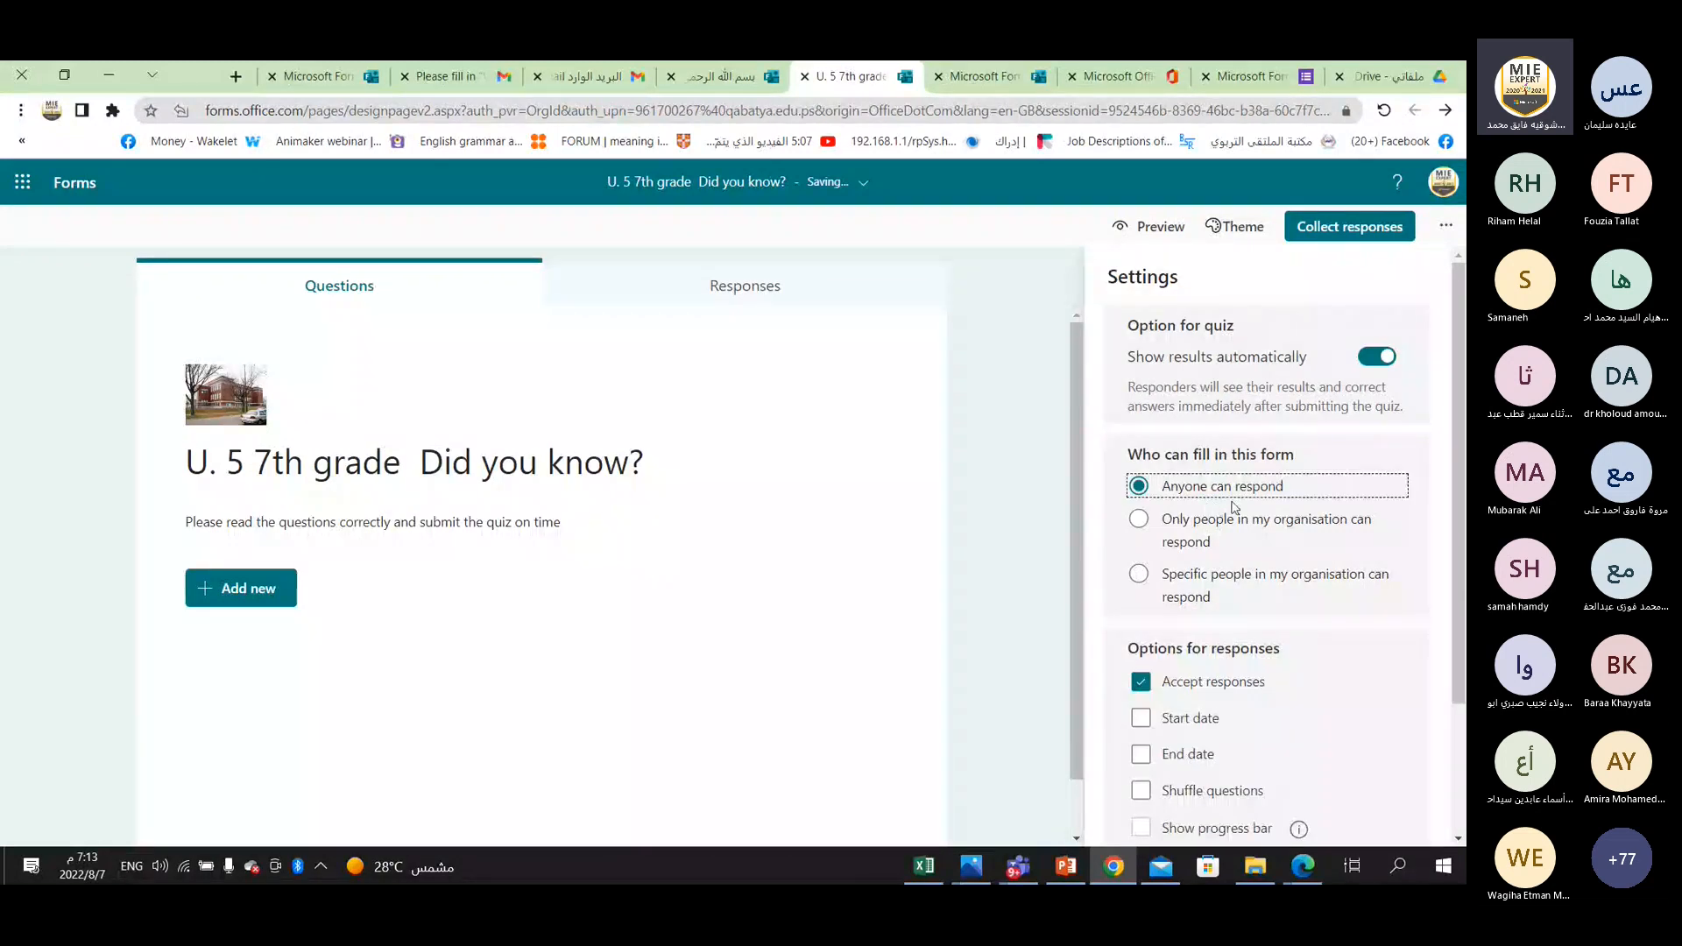
scroll(1233, 507, down, 2)
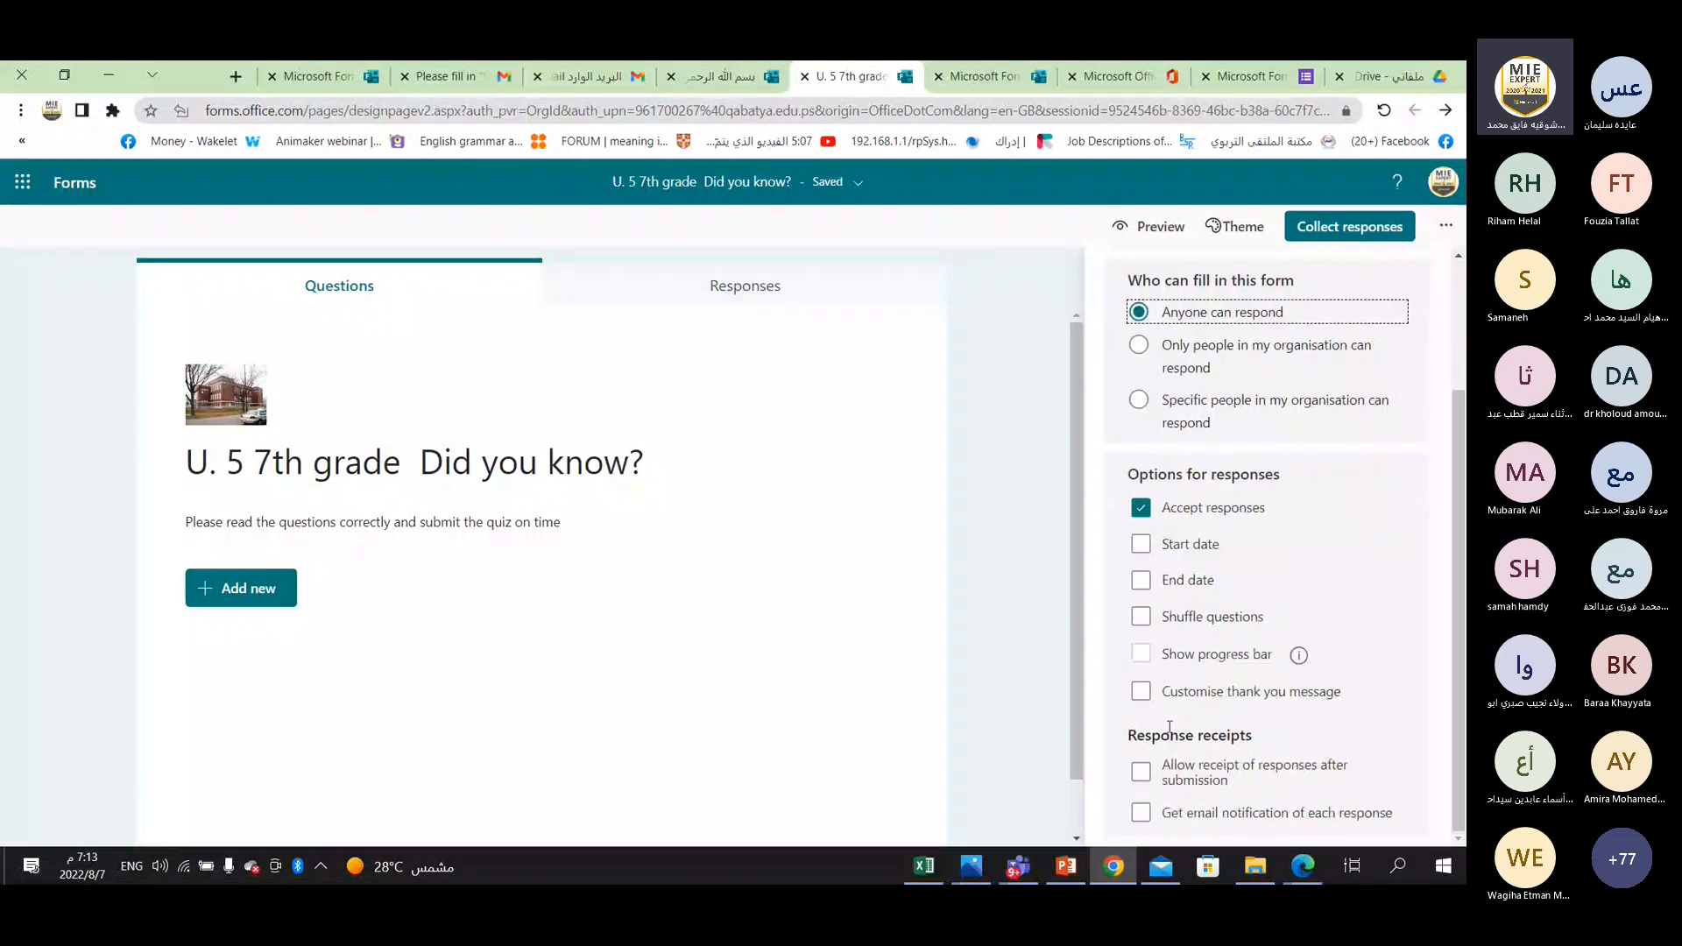
scroll(1181, 663, up, 2)
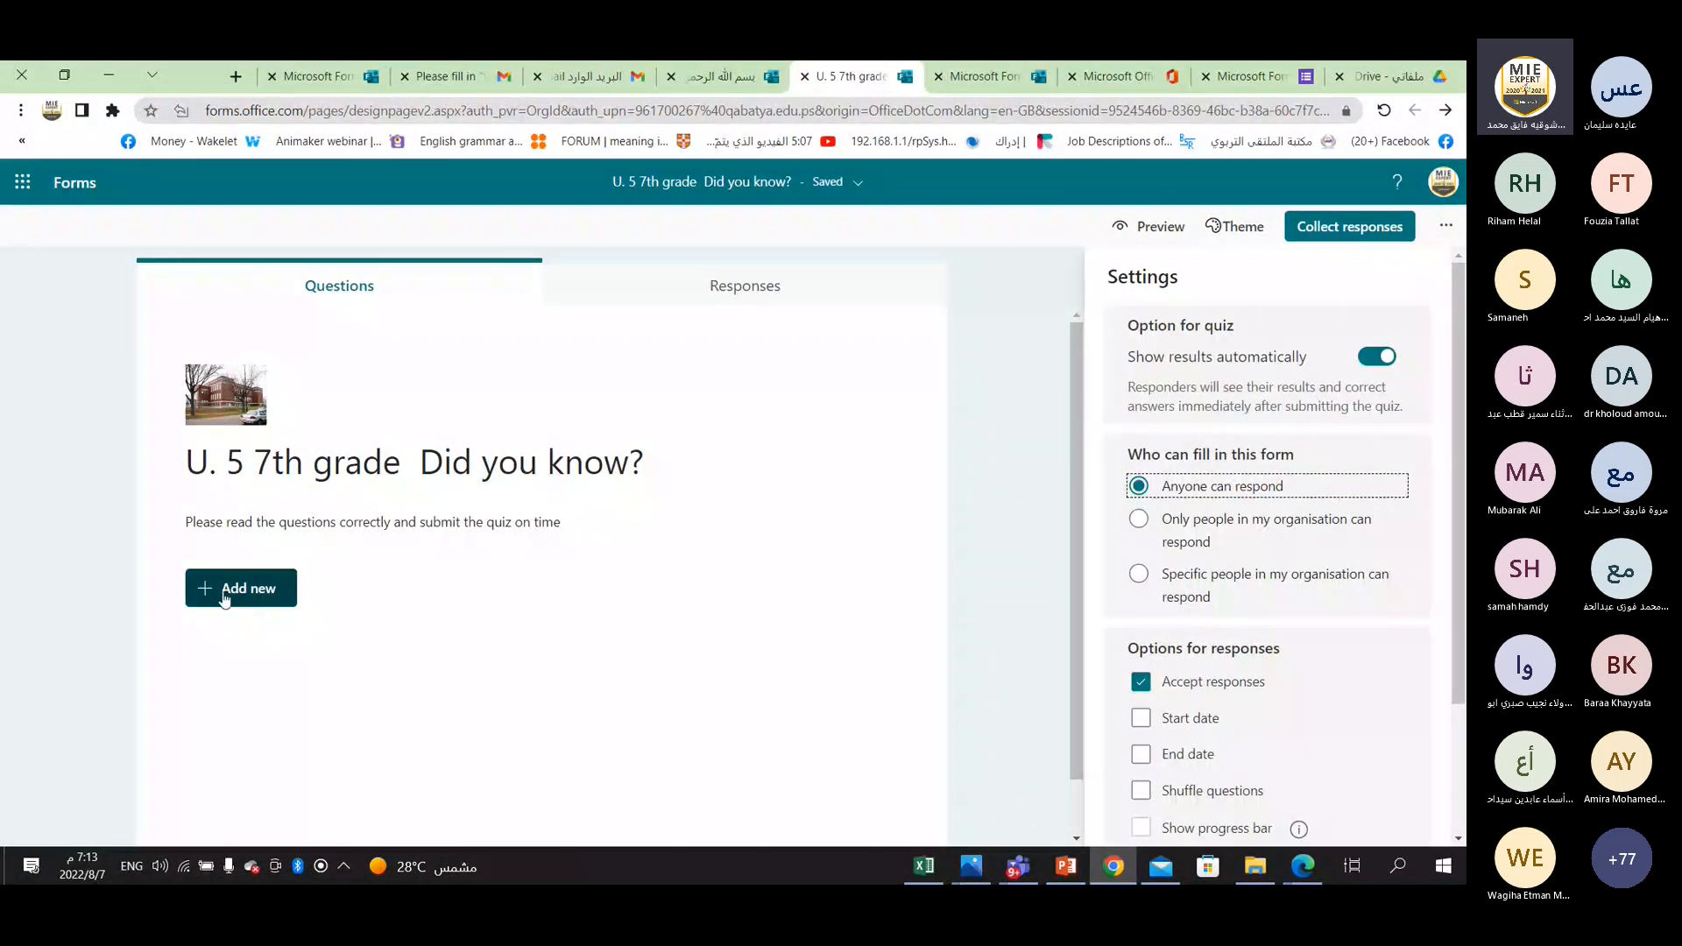
Add a Choice question to the quiz and select its placeholder question text.
click(224, 595)
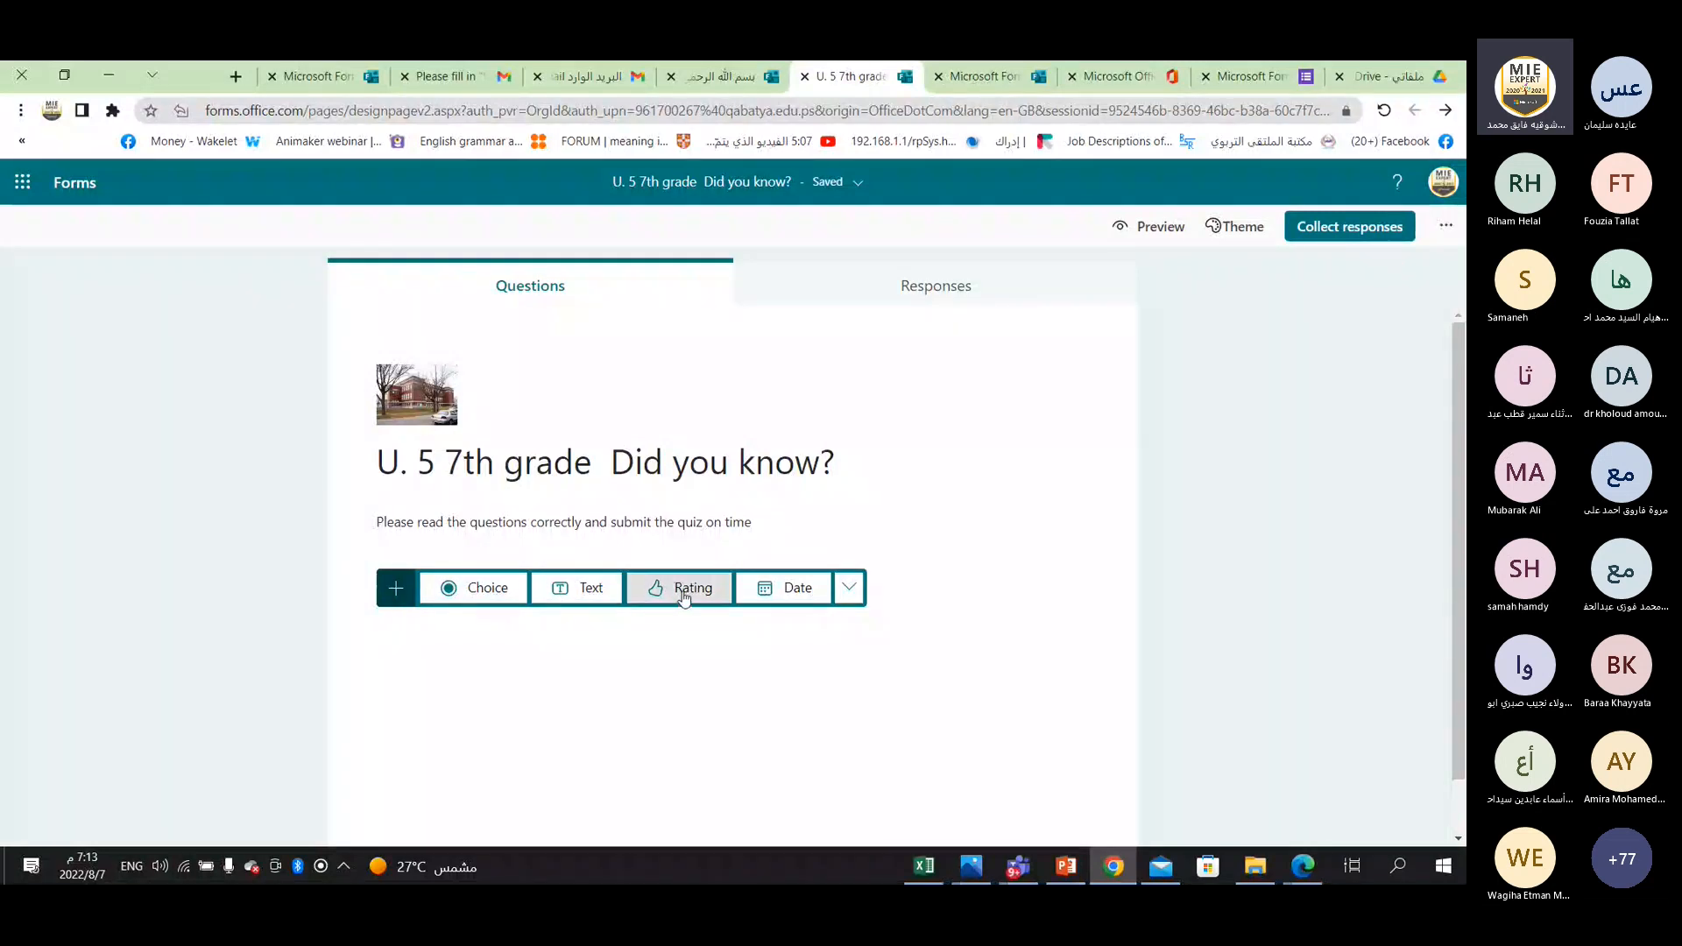
click(849, 586)
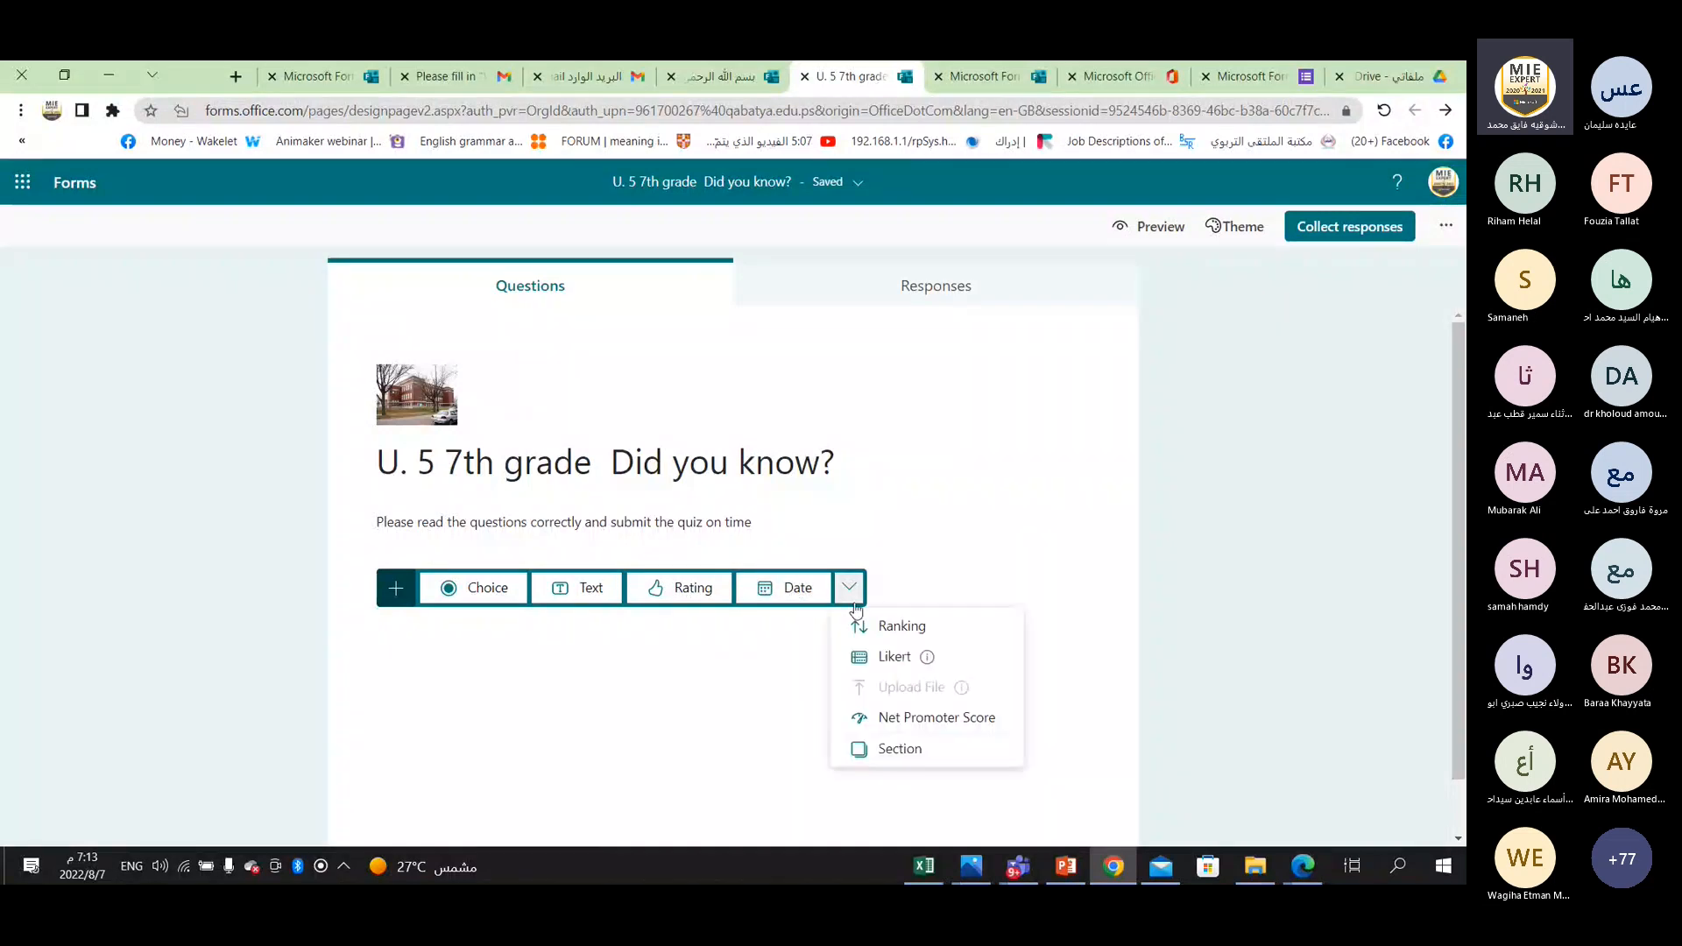
click(478, 591)
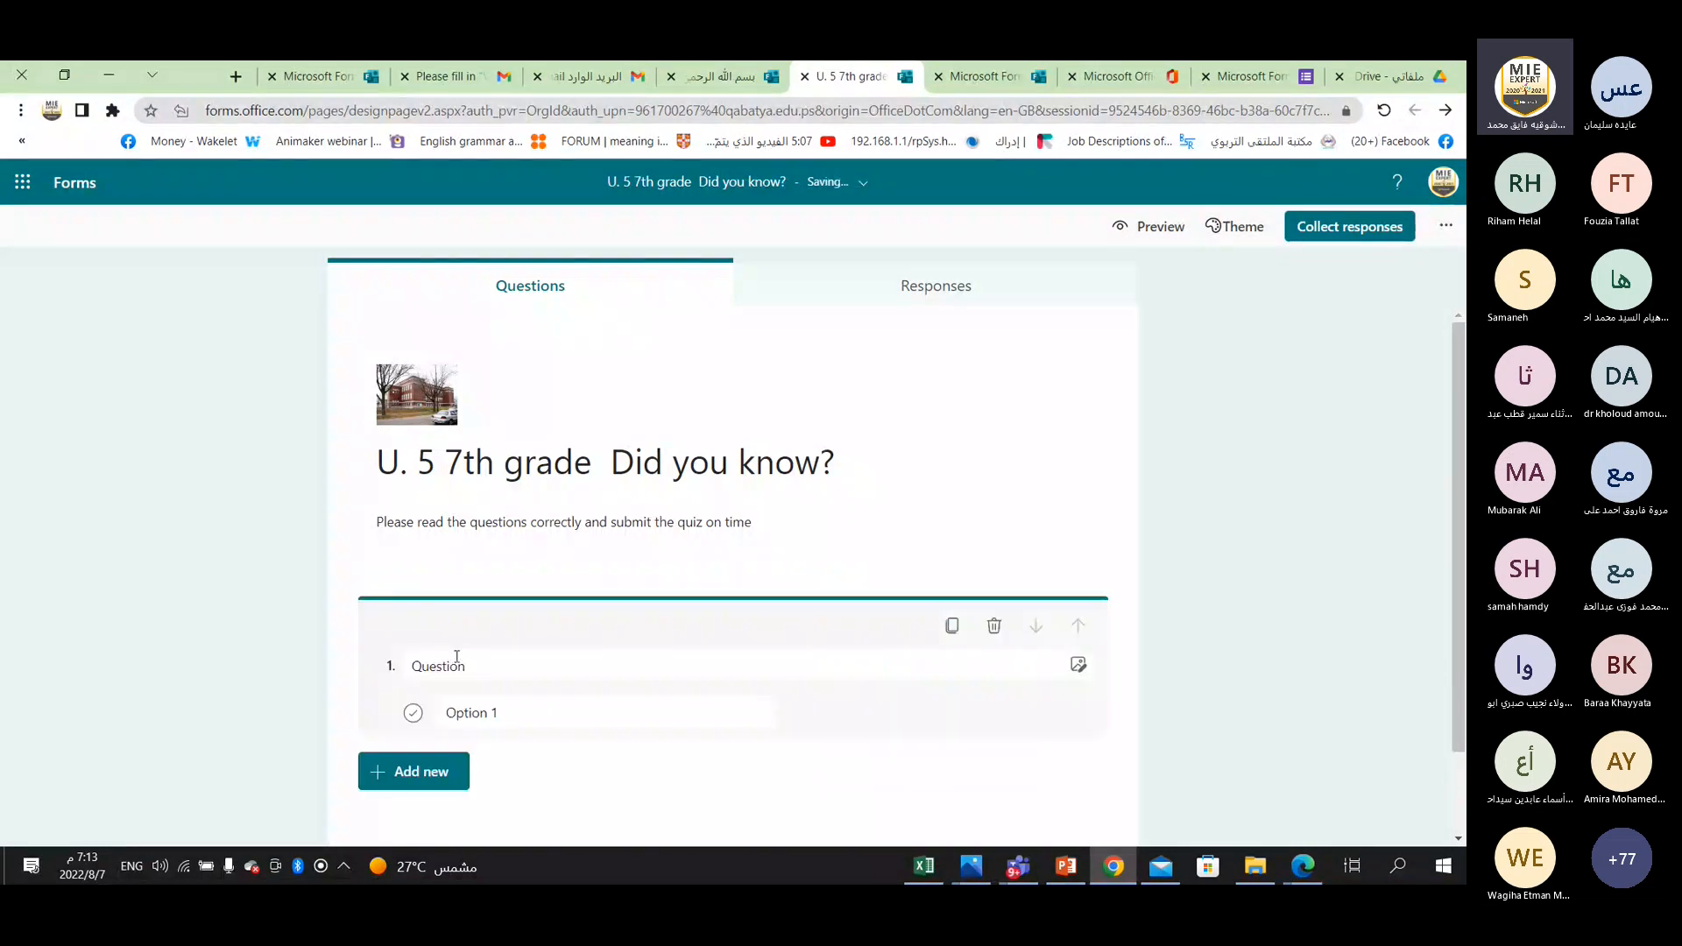
click(492, 664)
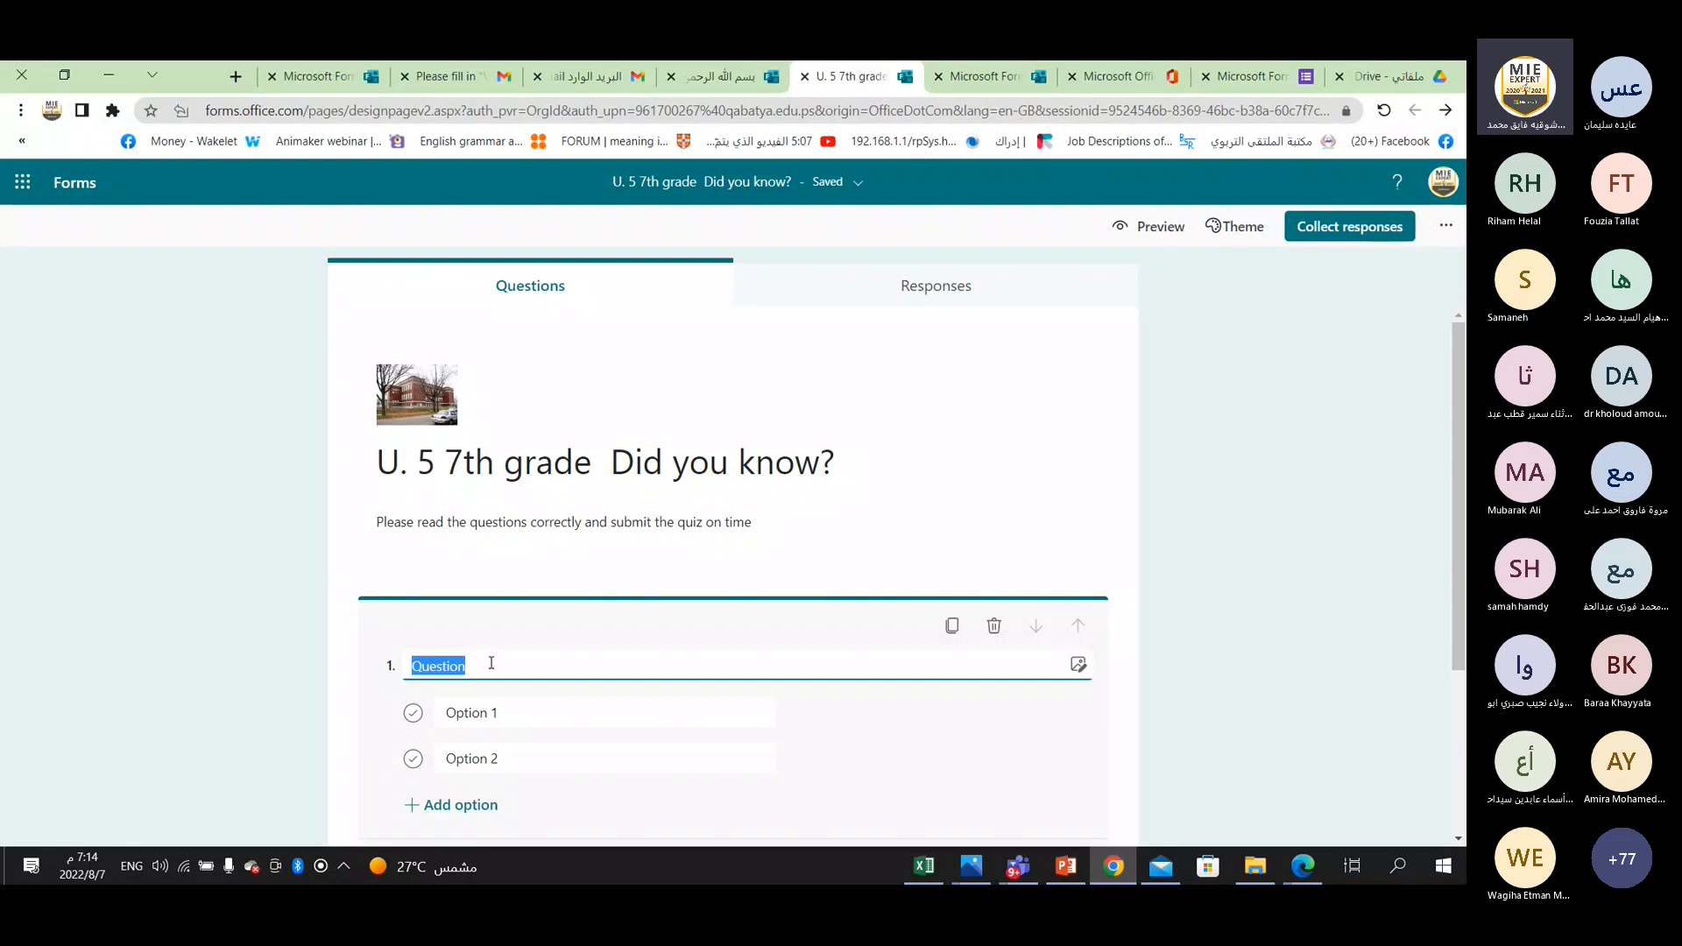
Switch to PowerPoint and copy "In the United States, the first cause of death is smoking" from the "Did you know?" slide.
click(1060, 869)
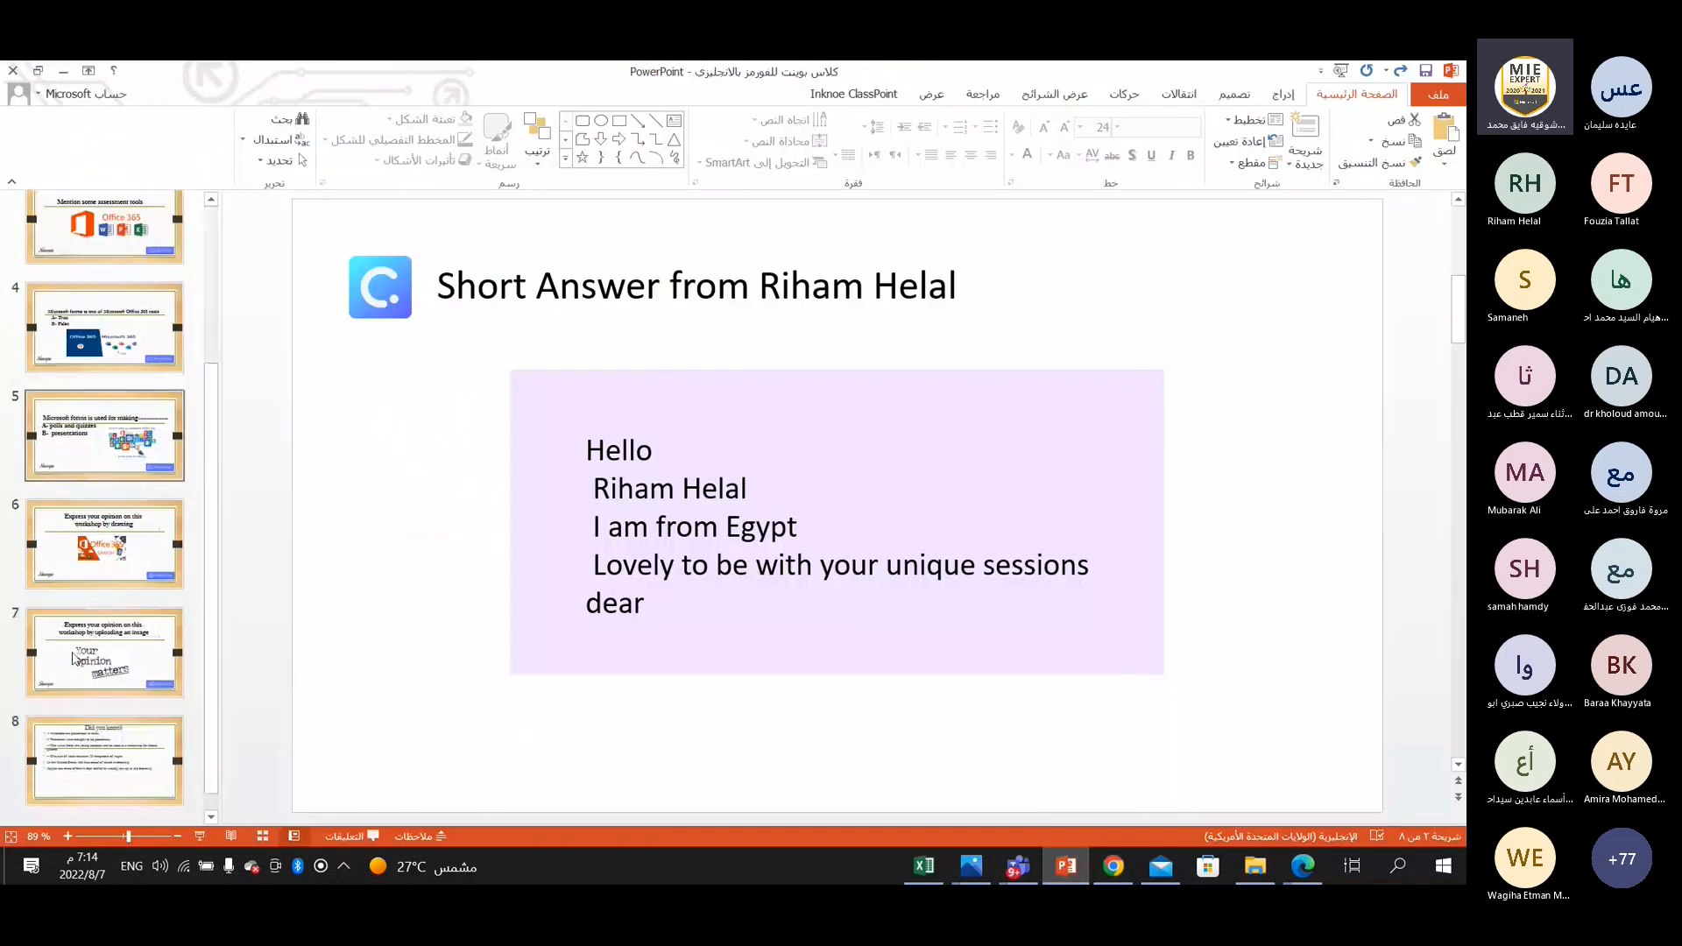
click(114, 765)
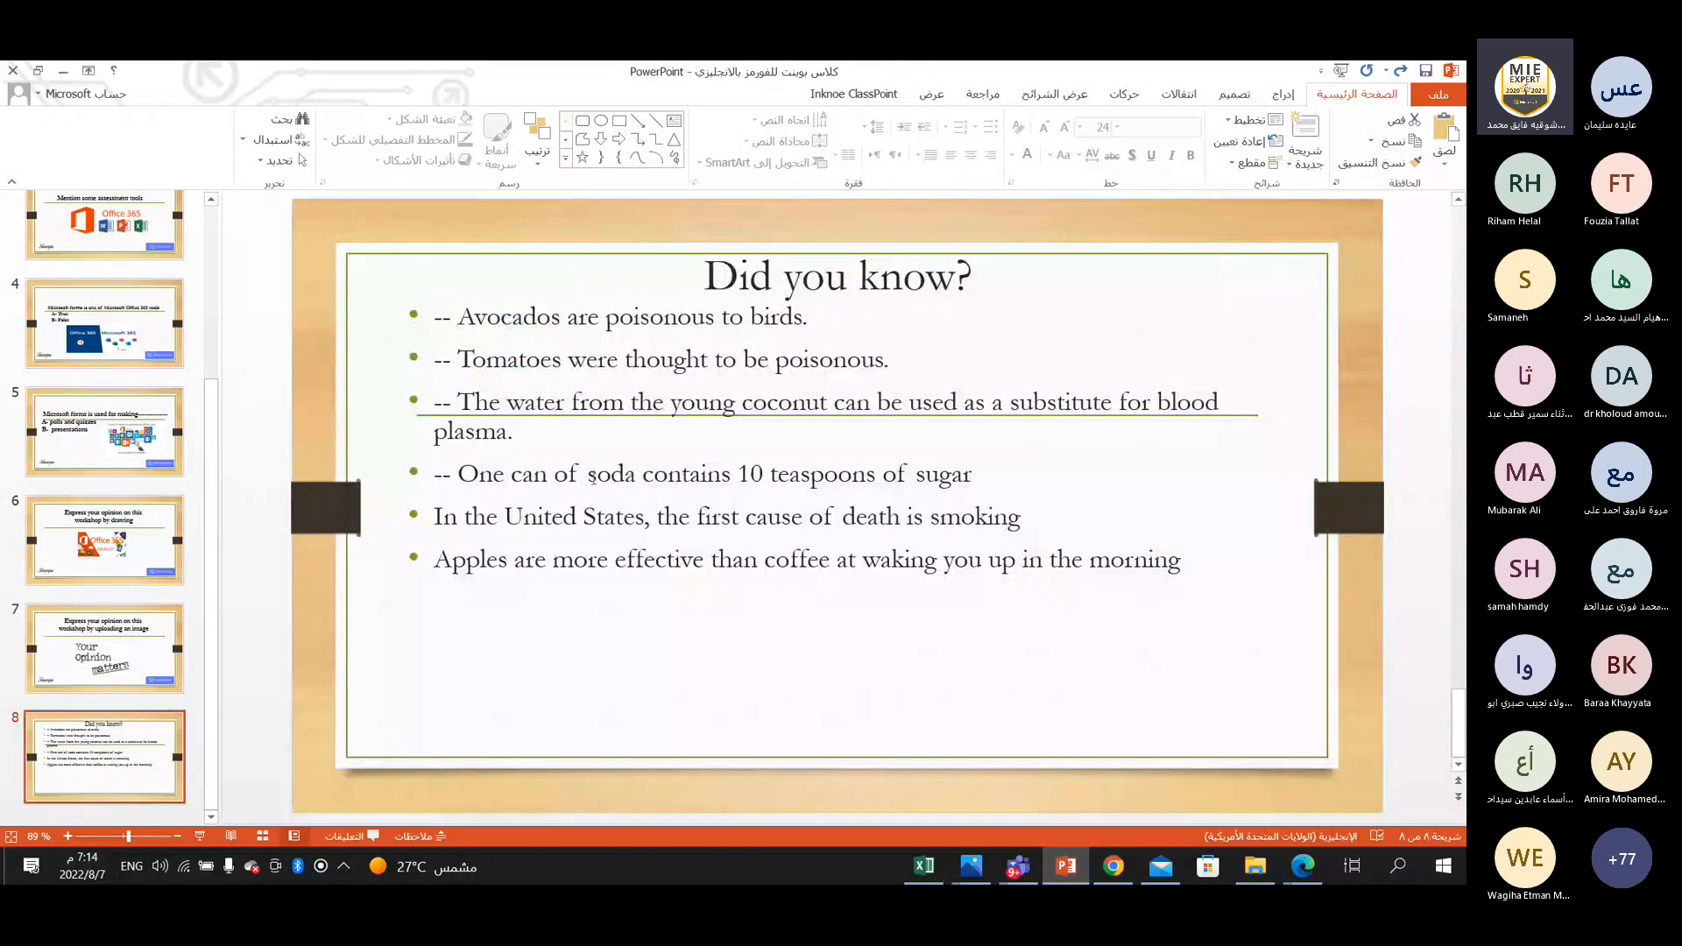
click(439, 515)
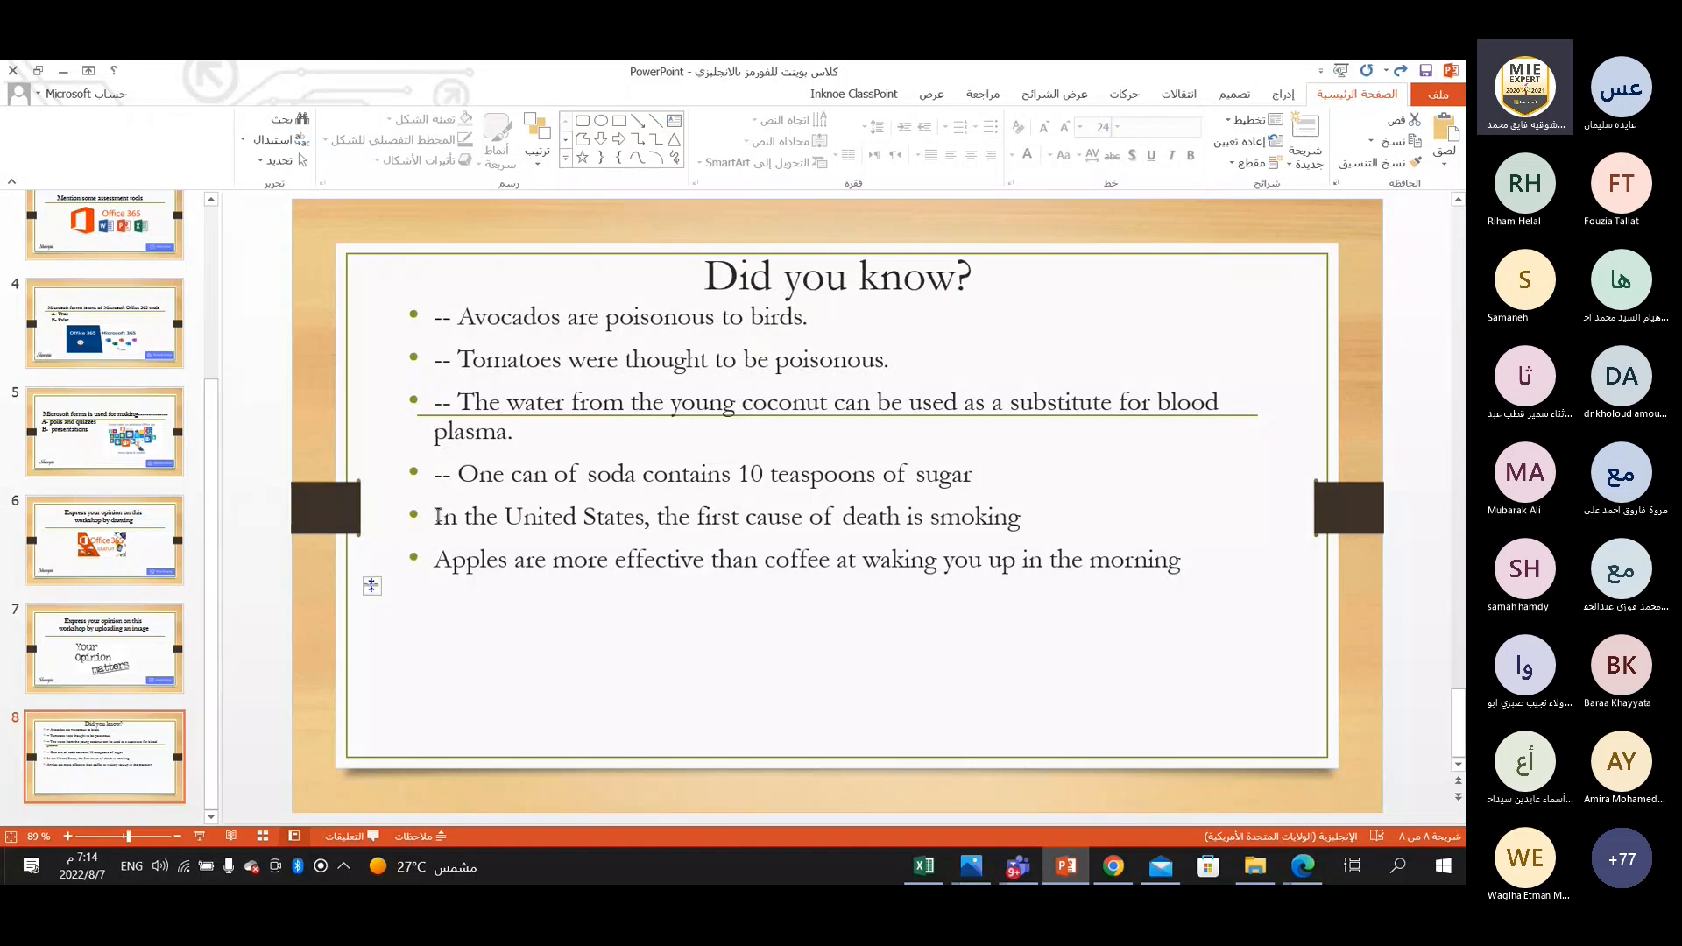
drag(439, 515, 841, 519)
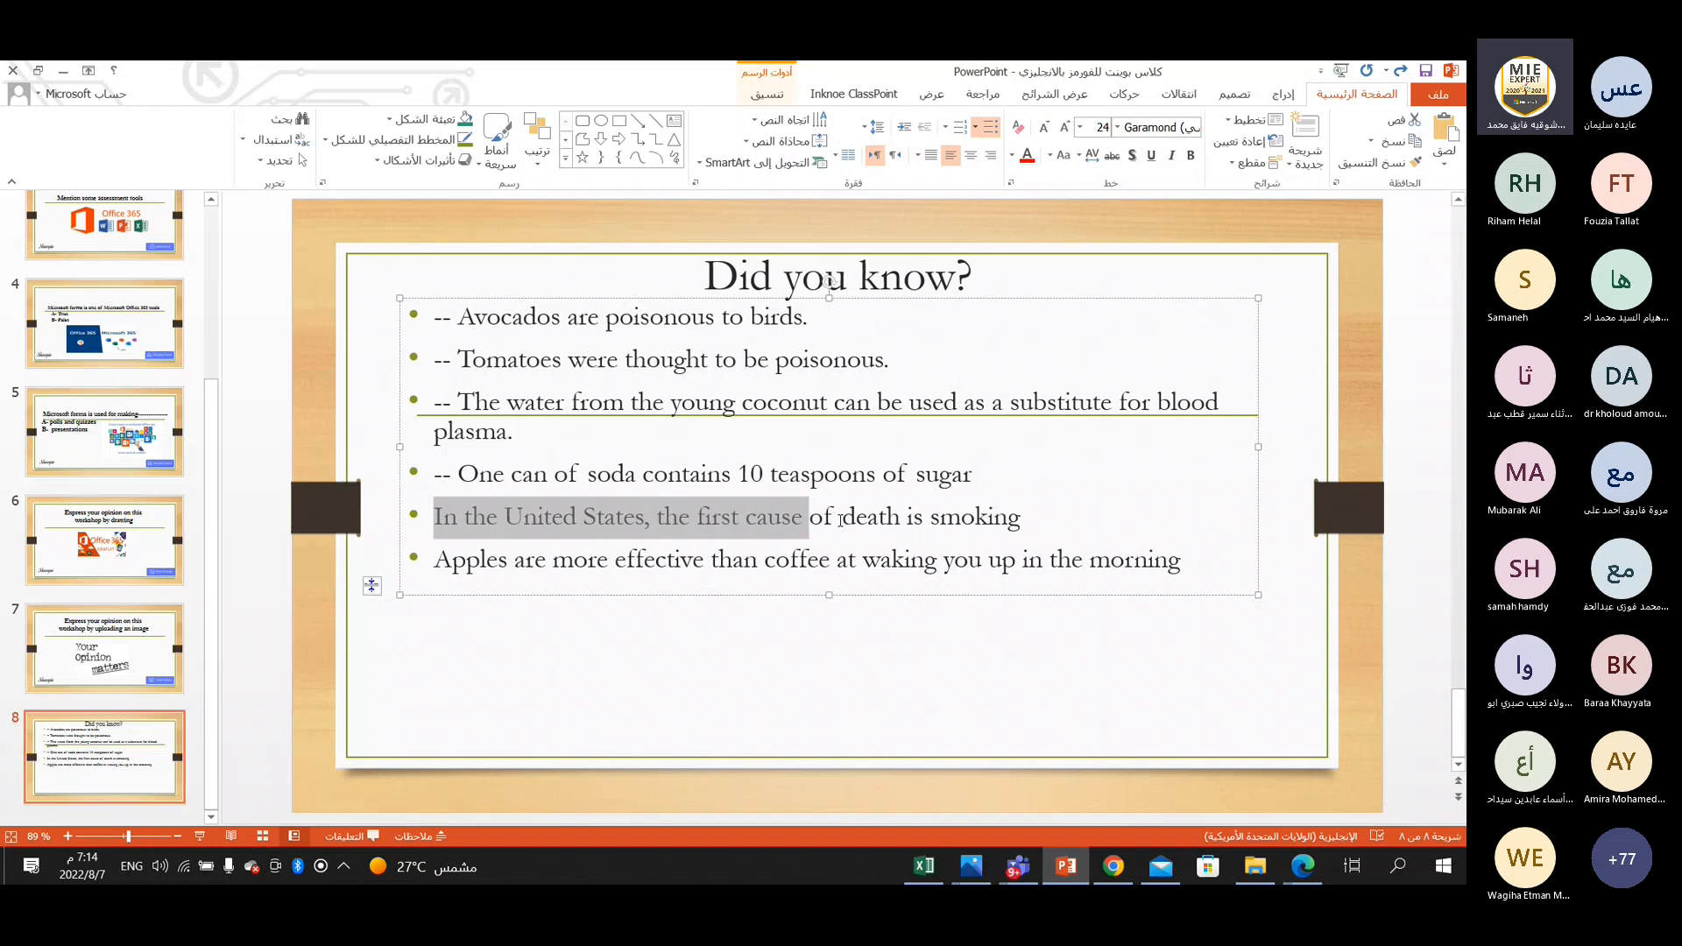
drag(841, 519, 968, 518)
right_click(968, 518)
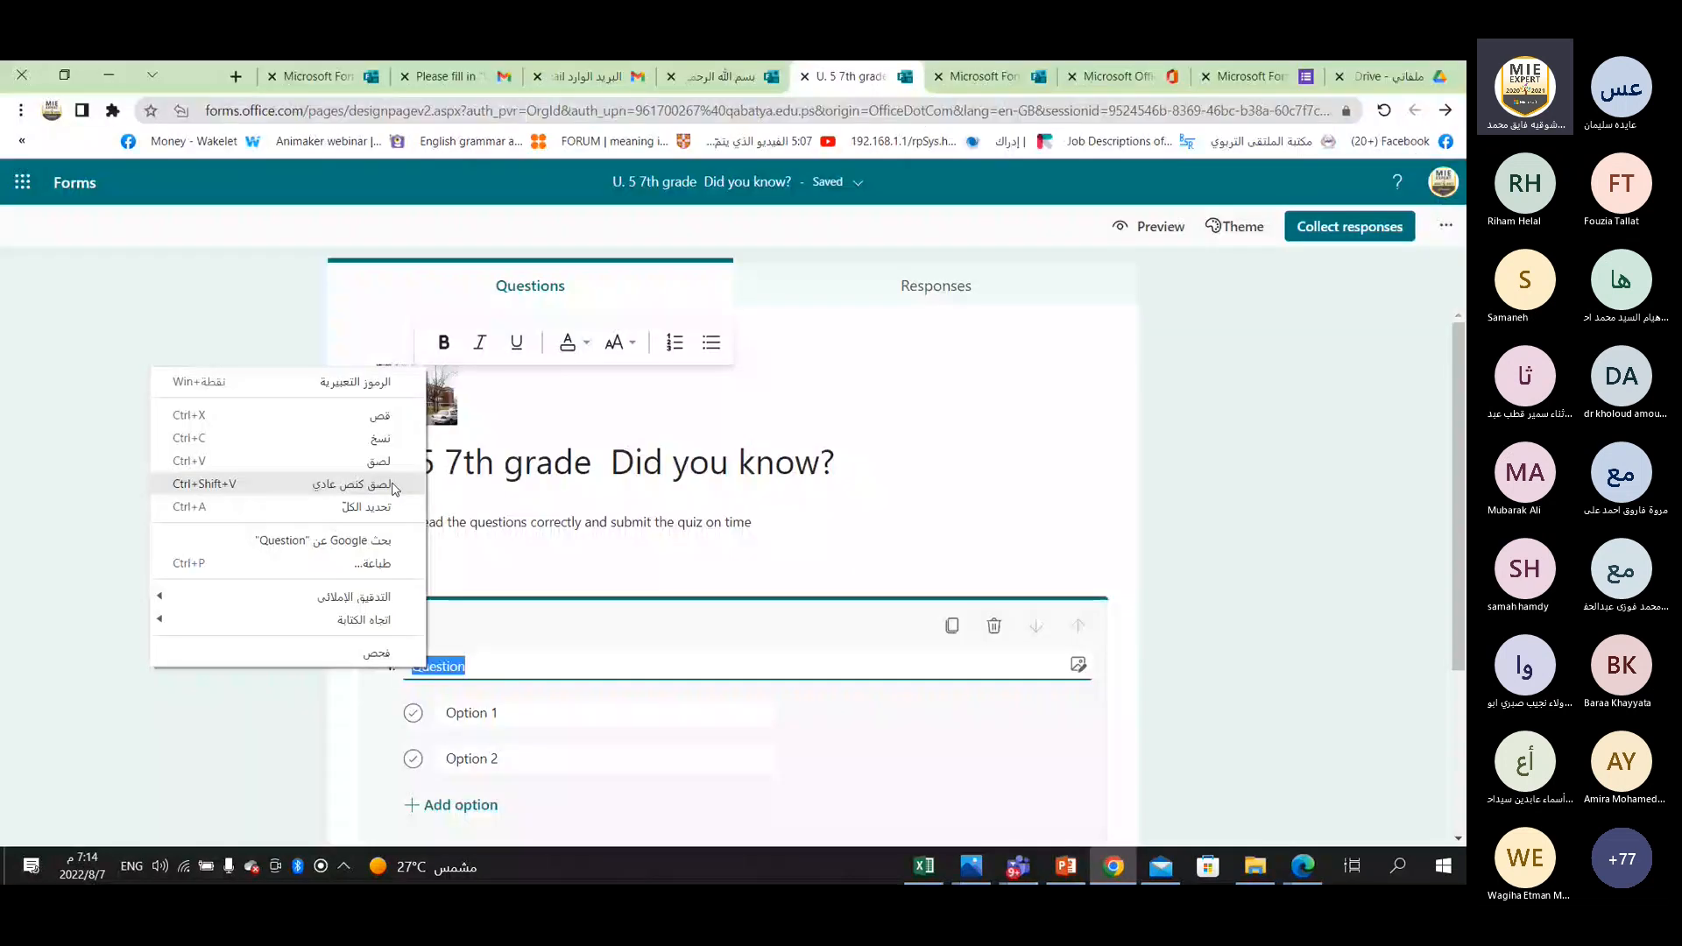
click(388, 474)
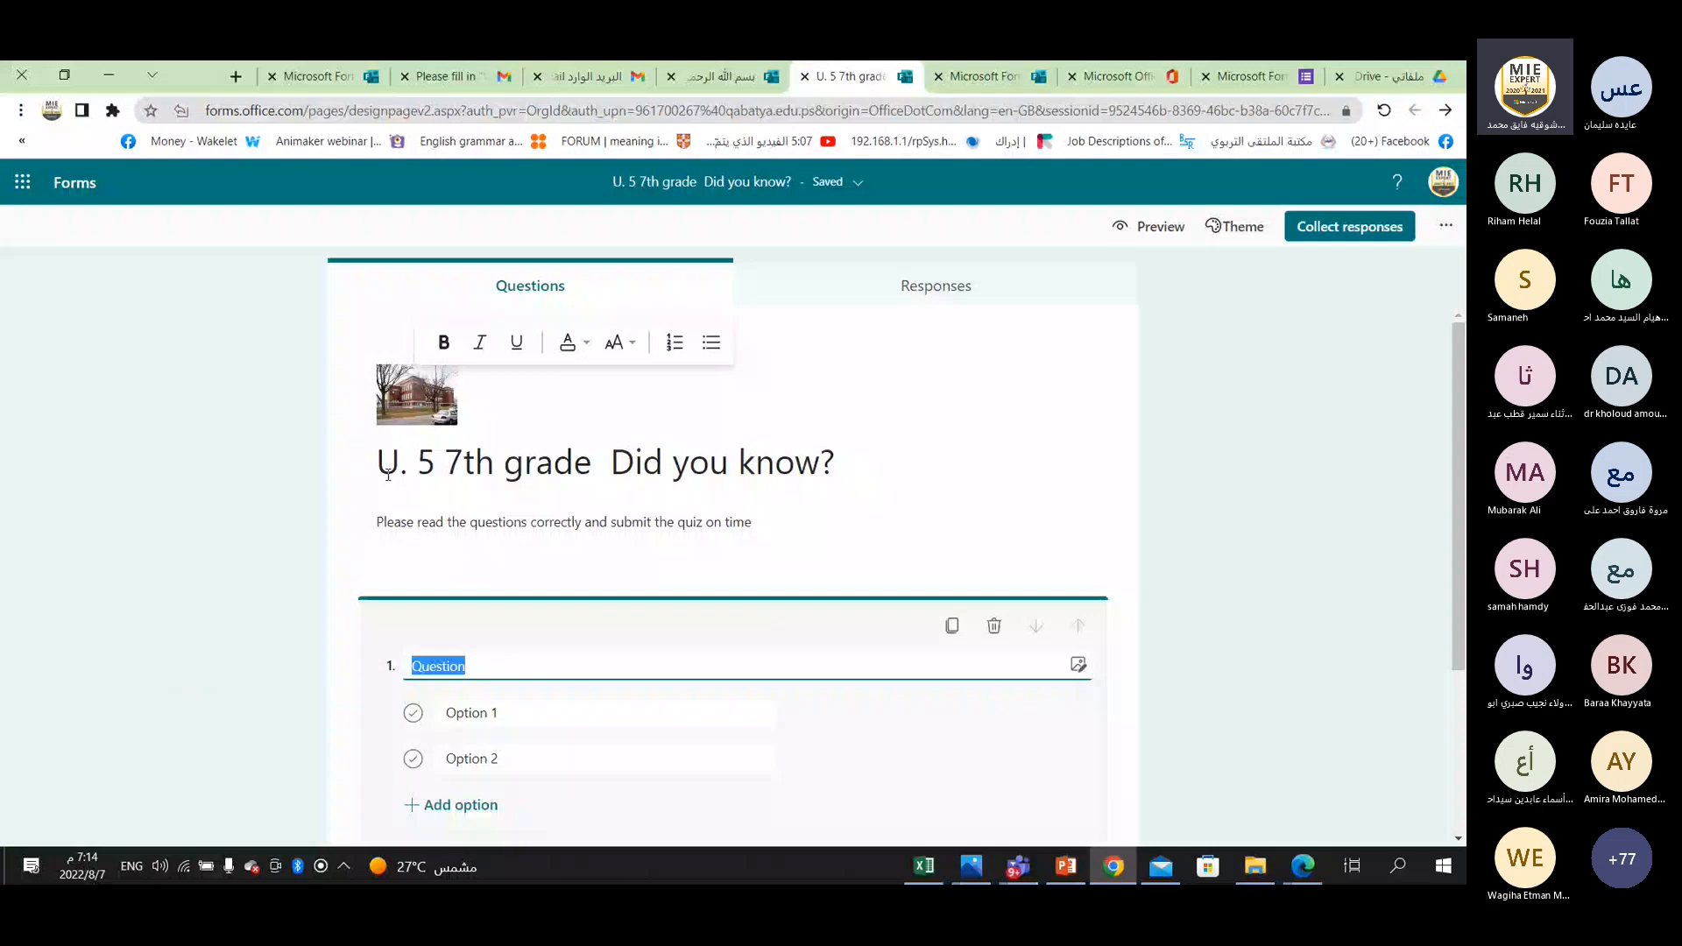
Paste the copied sentence as the text of question 1 in Forms and remove its leading bullet.
click(414, 666)
key(BackSpace)
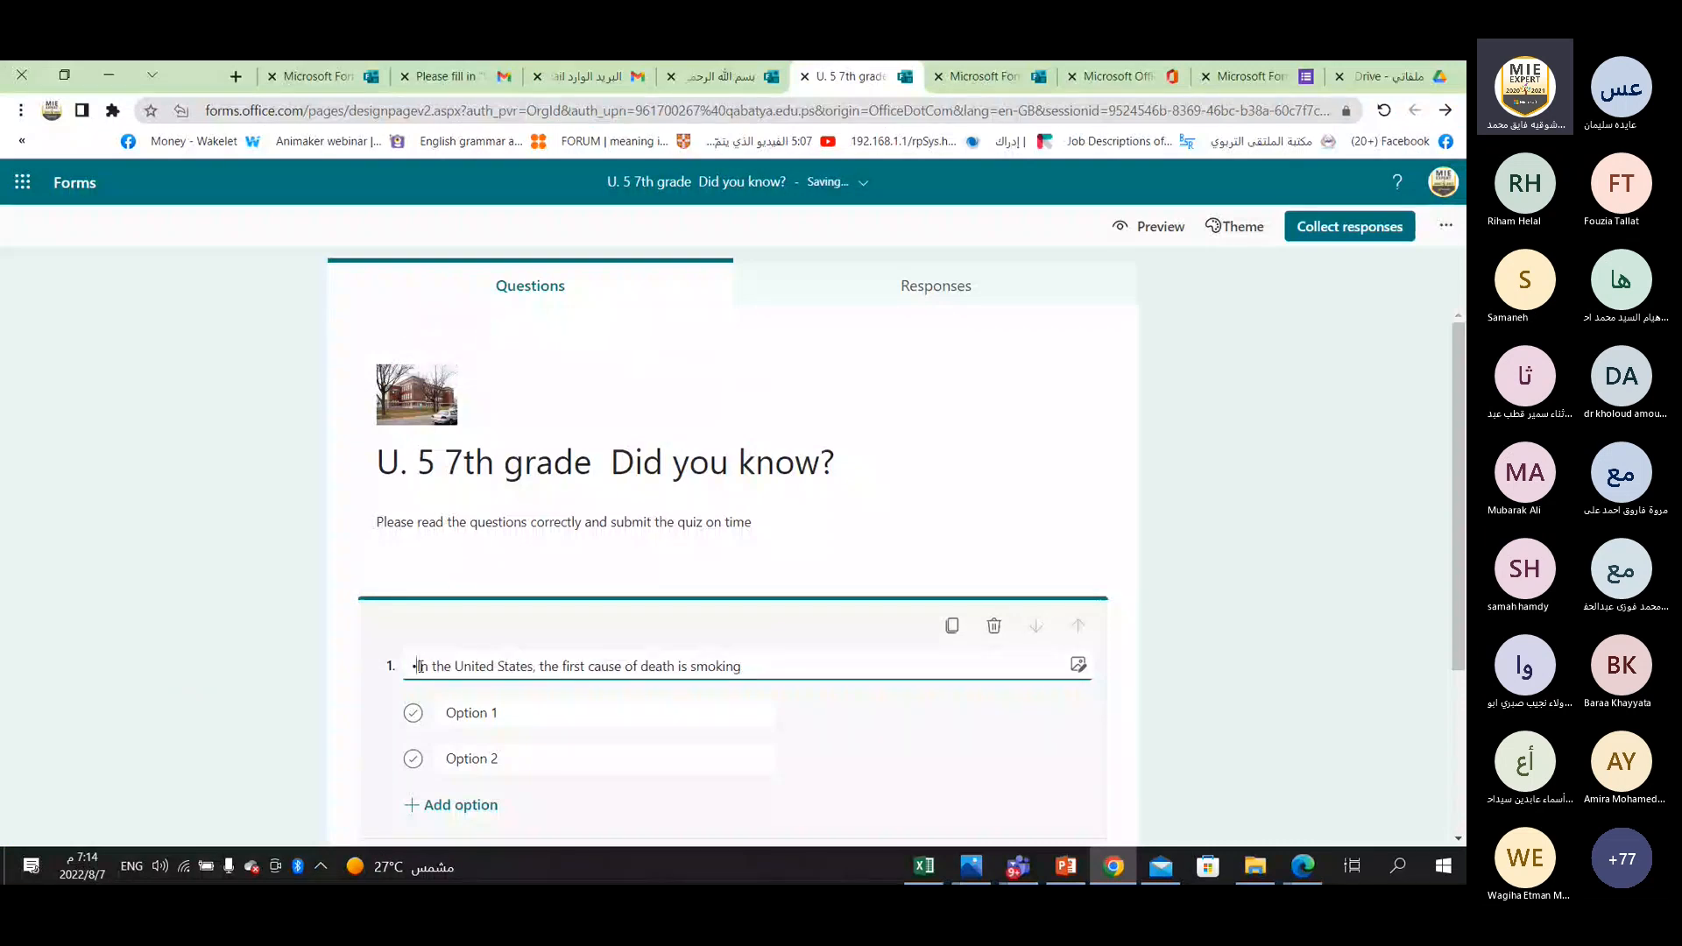
key(BackSpace)
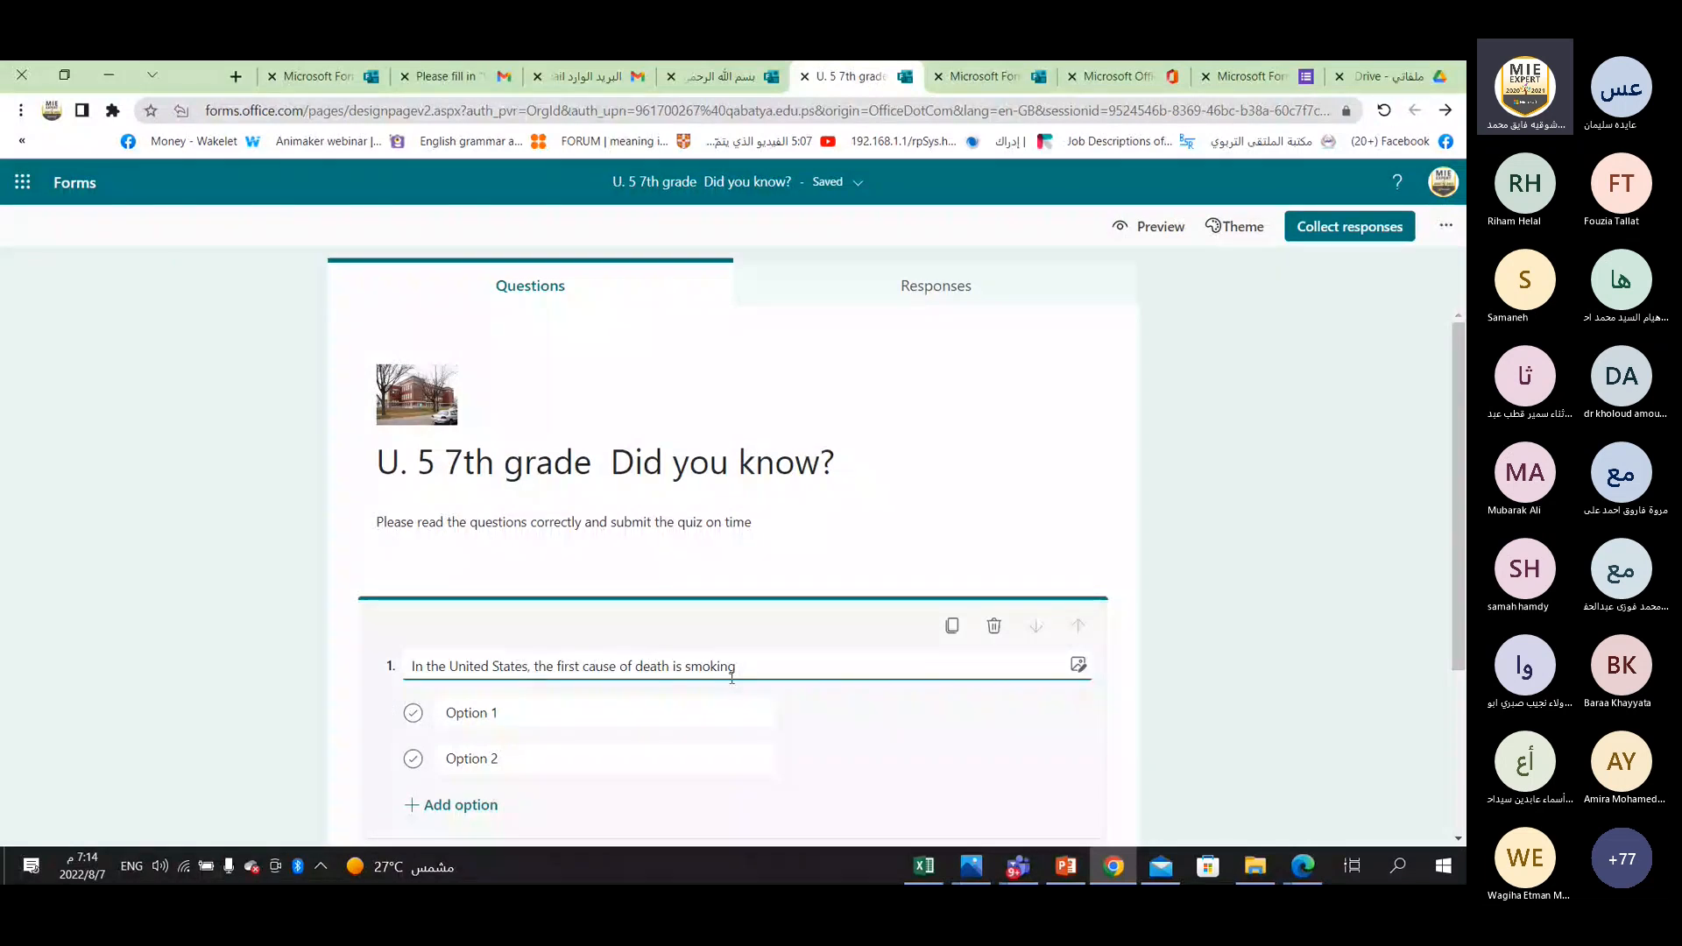
Move the word "smoking" from the end of question 1 into its first answer option.
right_click(696, 667)
key(ctrl+c)
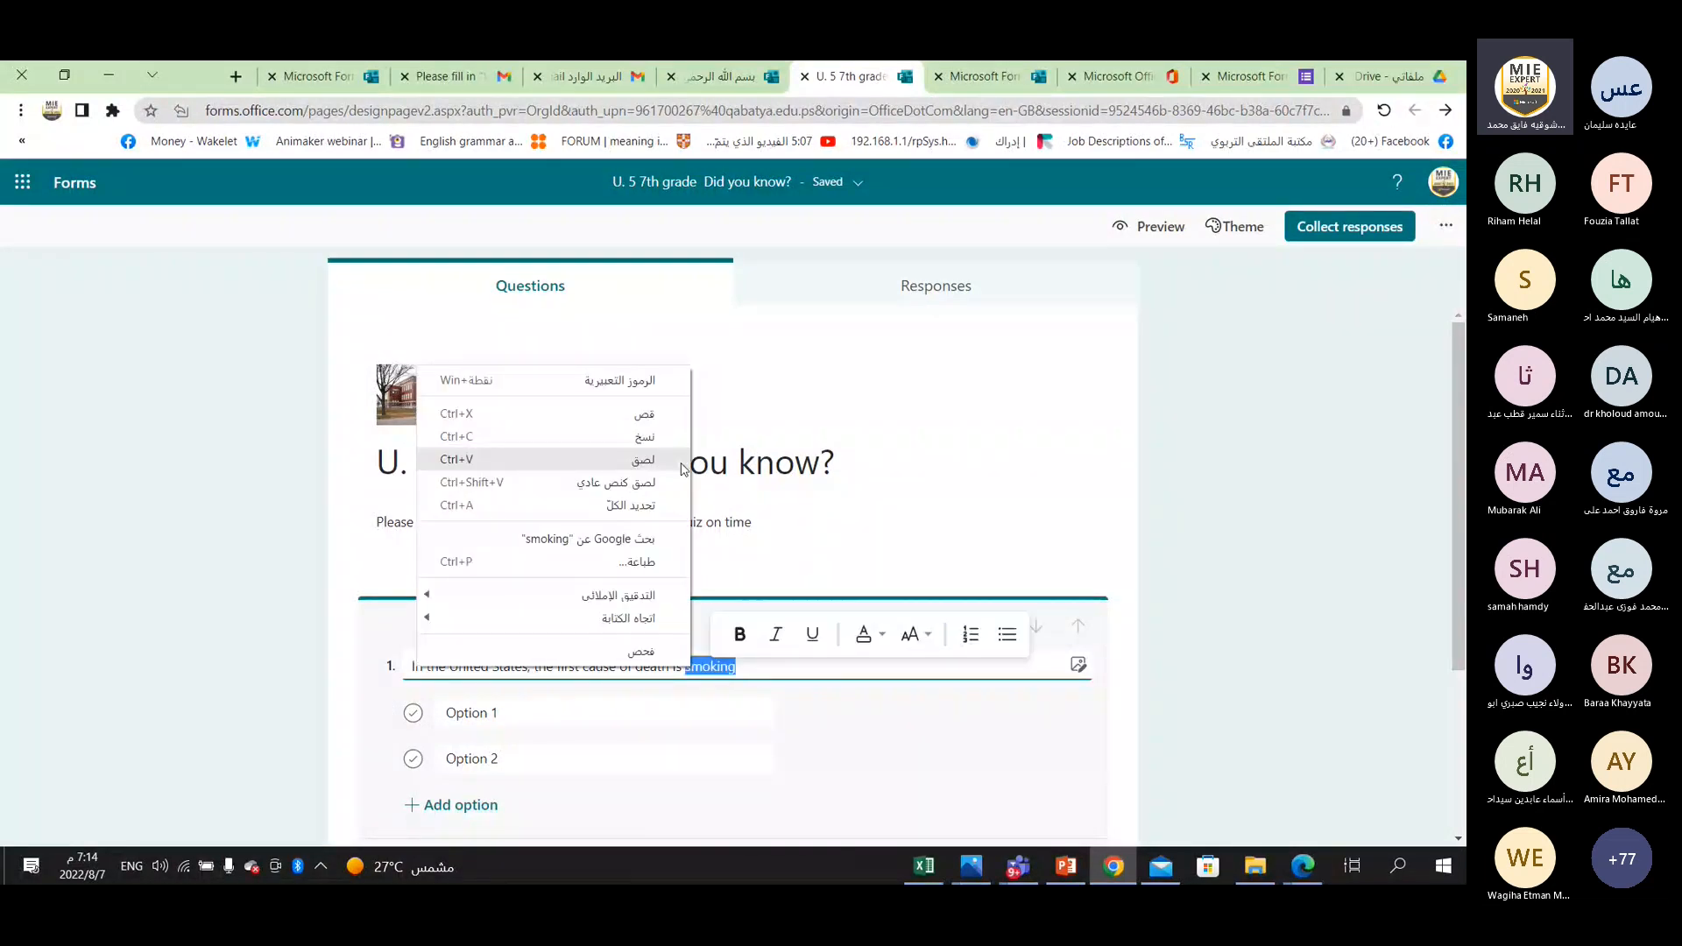
click(644, 413)
right_click(465, 713)
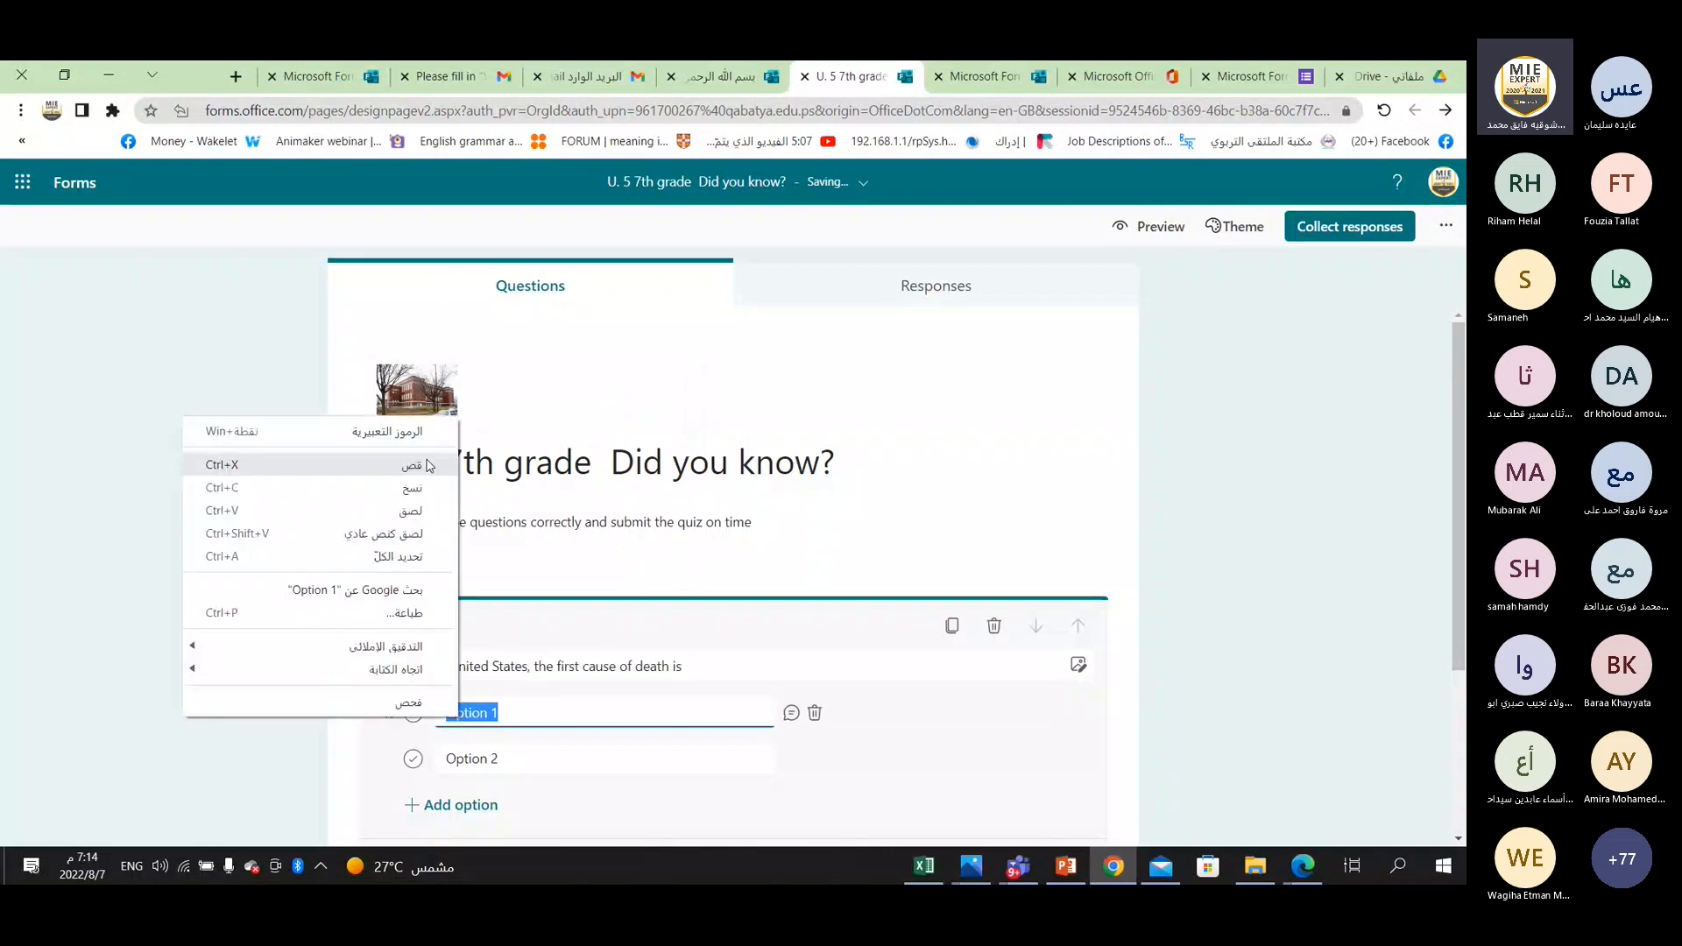
click(411, 510)
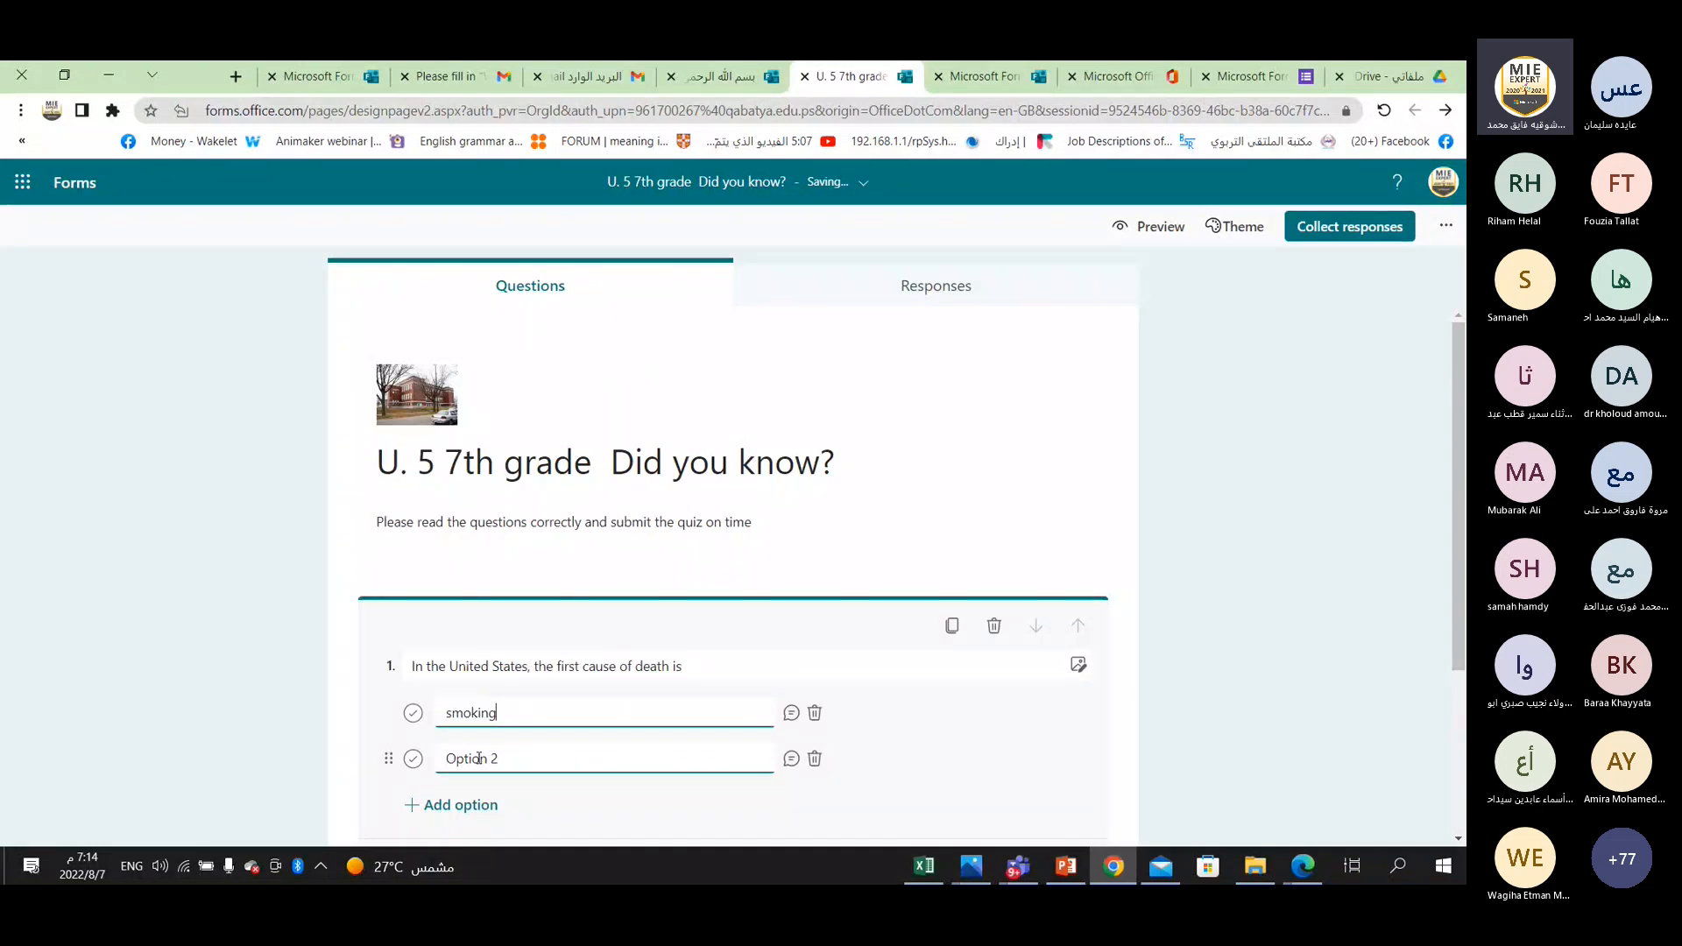
text(cancer)
key(BackSpace)
key(BackSpace)
key(BackSpace)
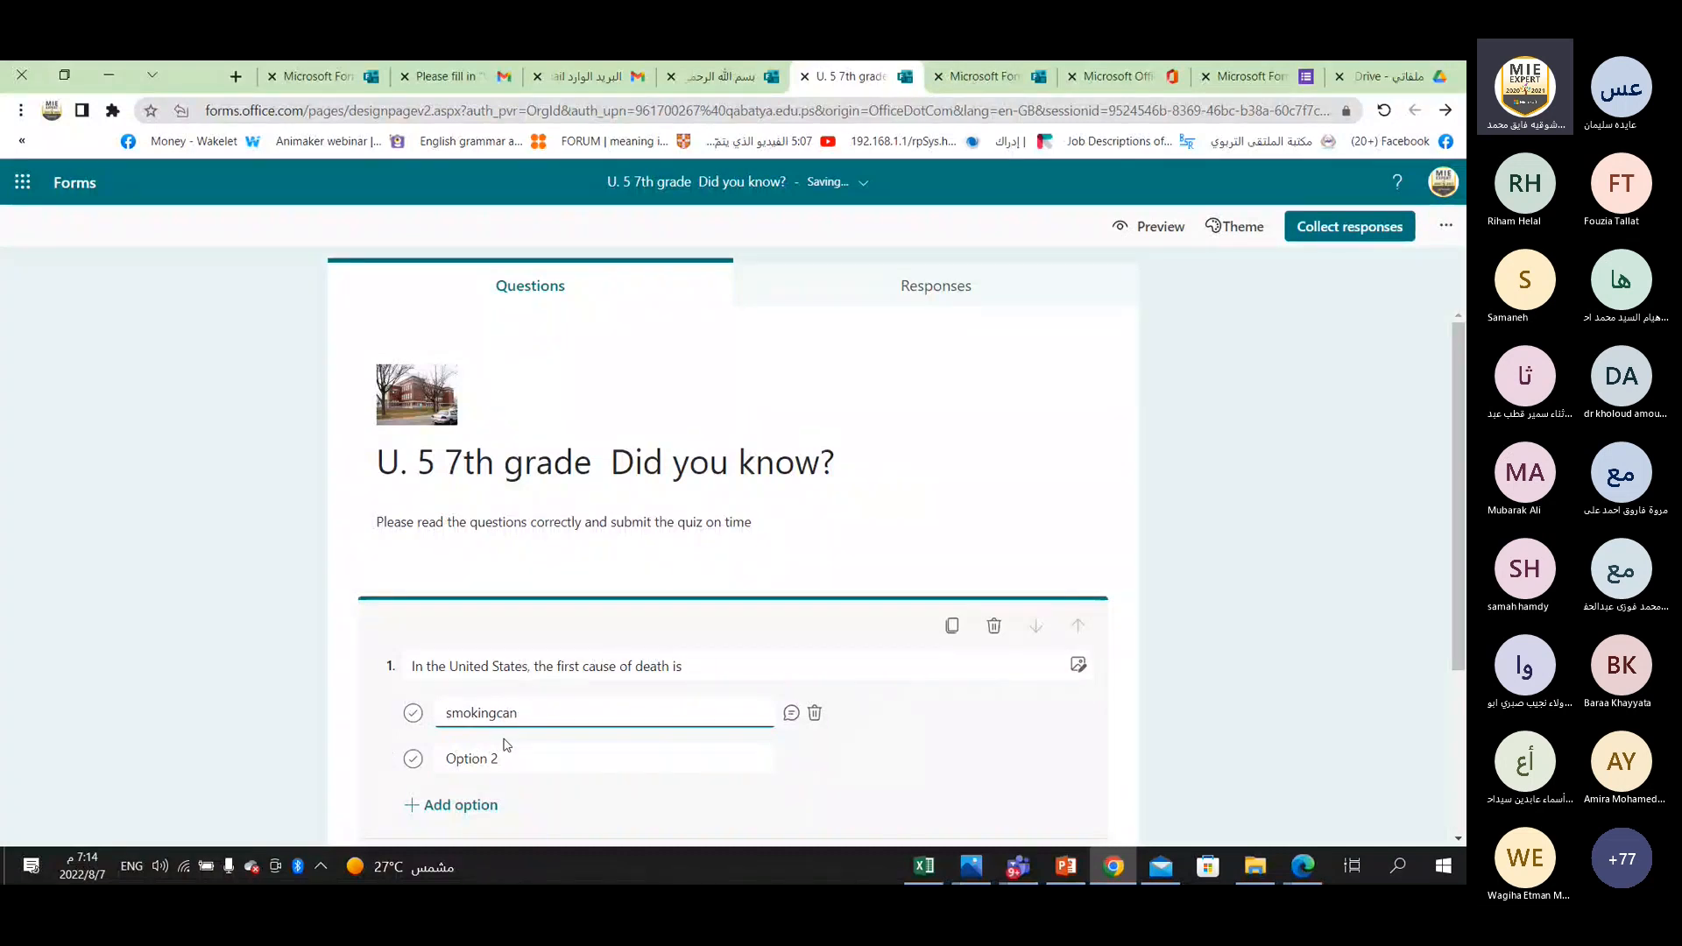
key(BackSpace)
key(BackSpace)
key(BackSpace)
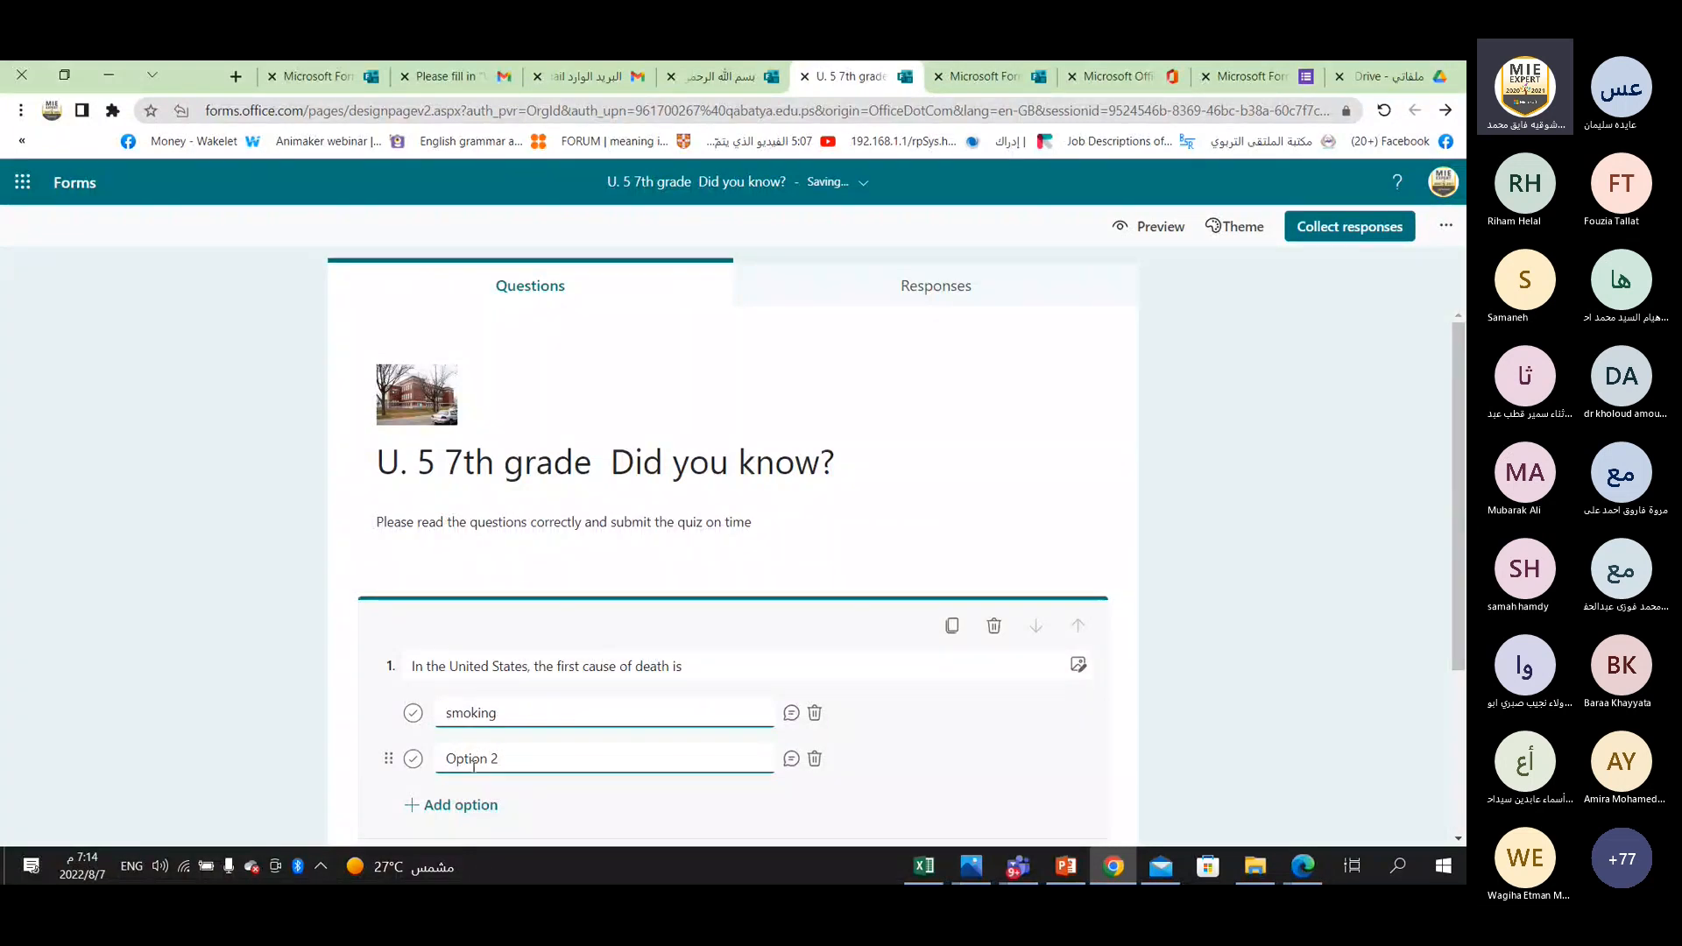
Set the second answer option of question 1 to "cancer".
click(473, 764)
text(cancer)
scroll(537, 695, down, 1)
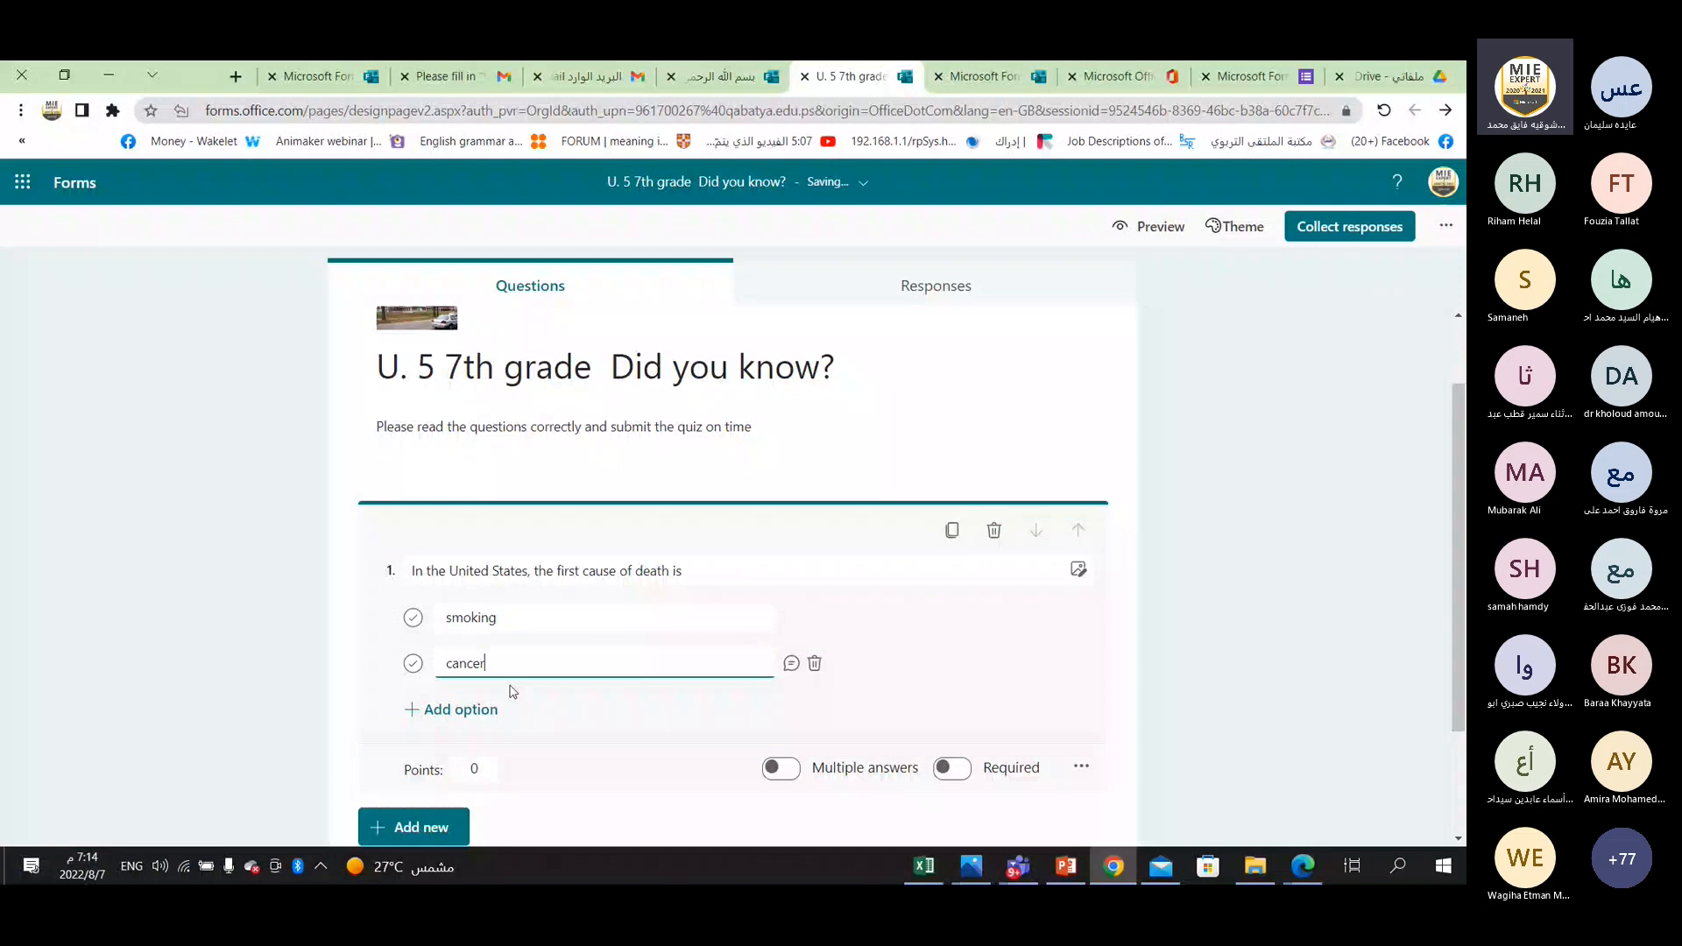
Append a long dashed blank line after "the first cause of death is" in question 1.
triple_click(683, 571)
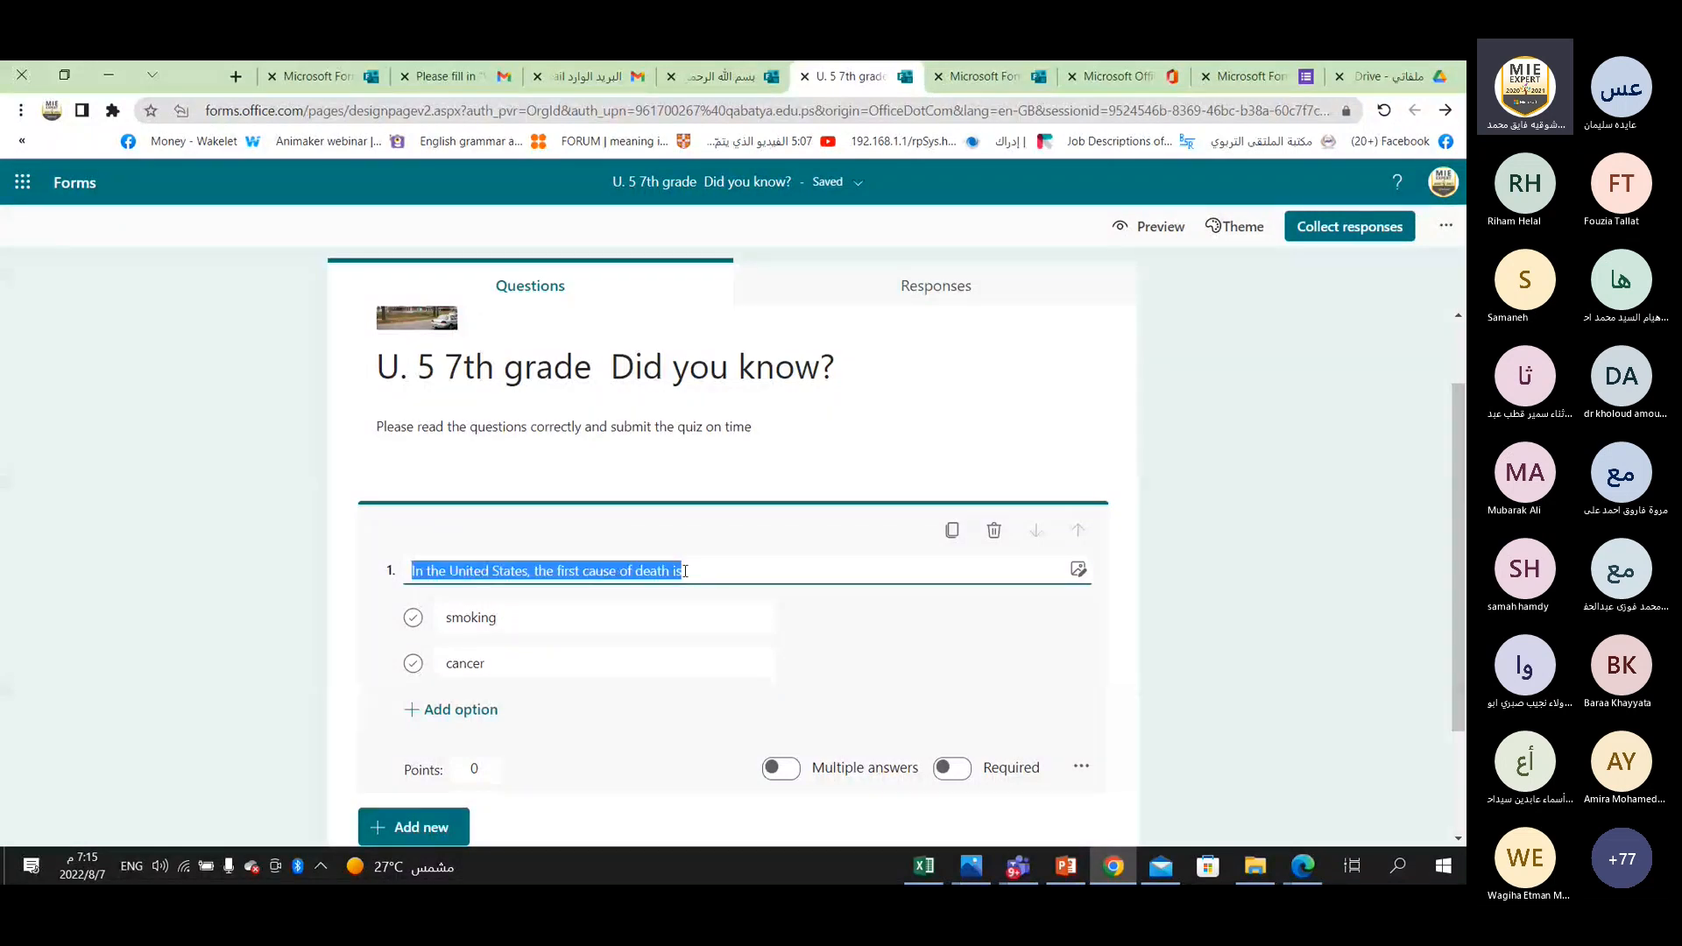
click(684, 571)
text(--)
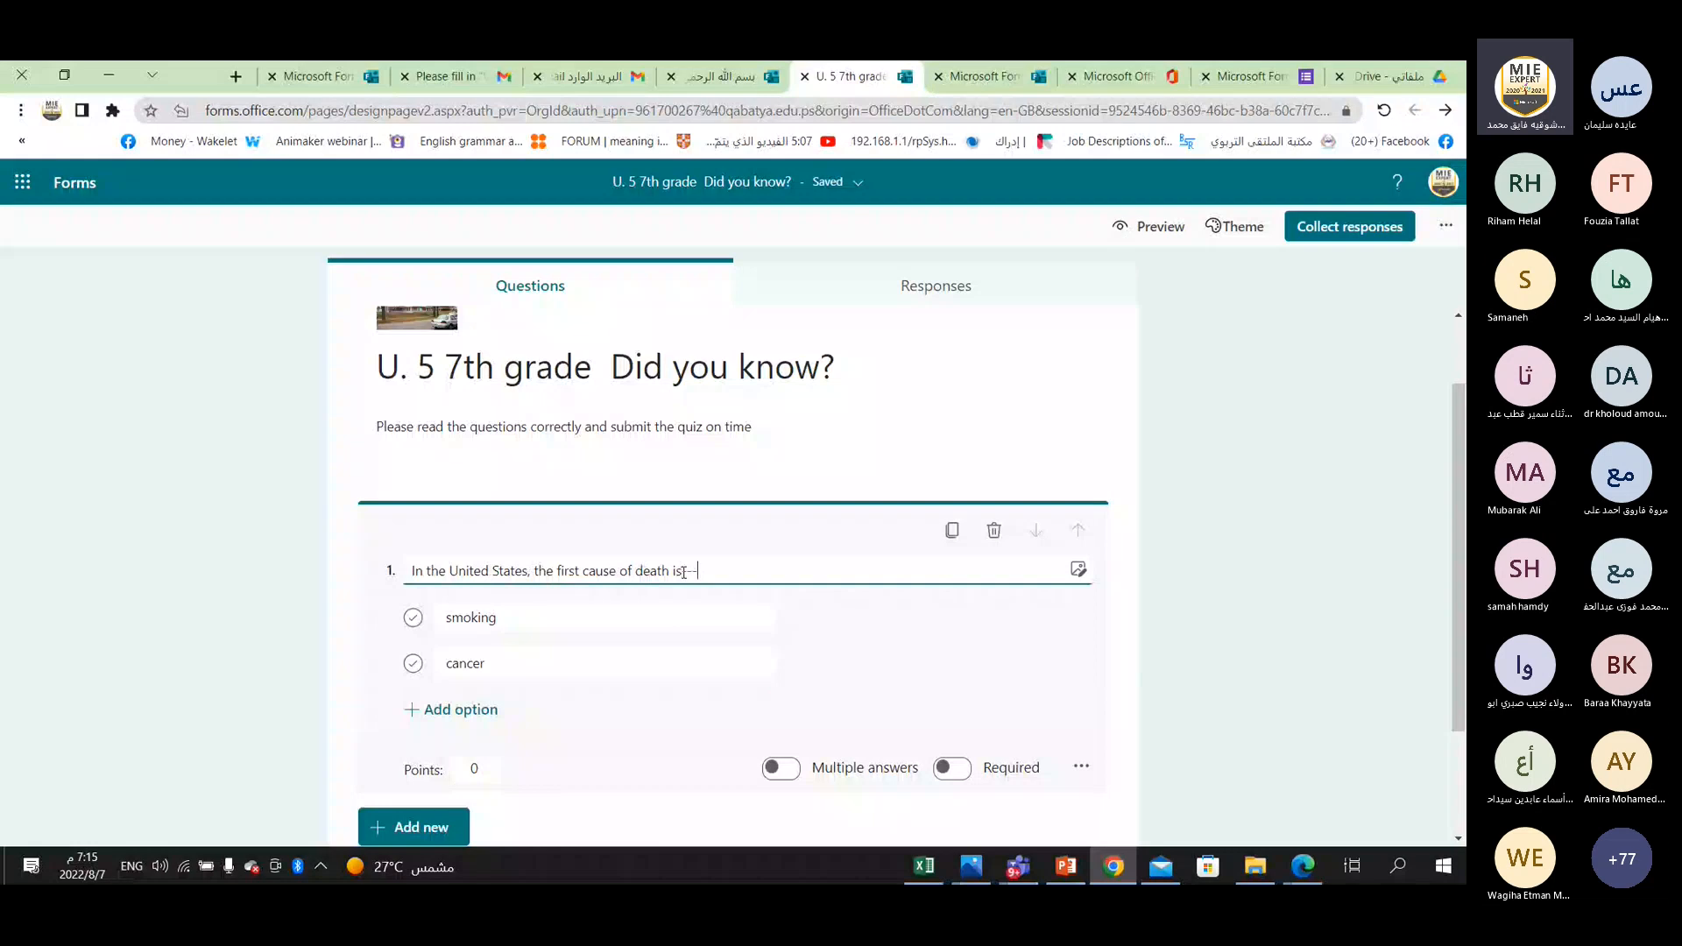
text(----------------------------)
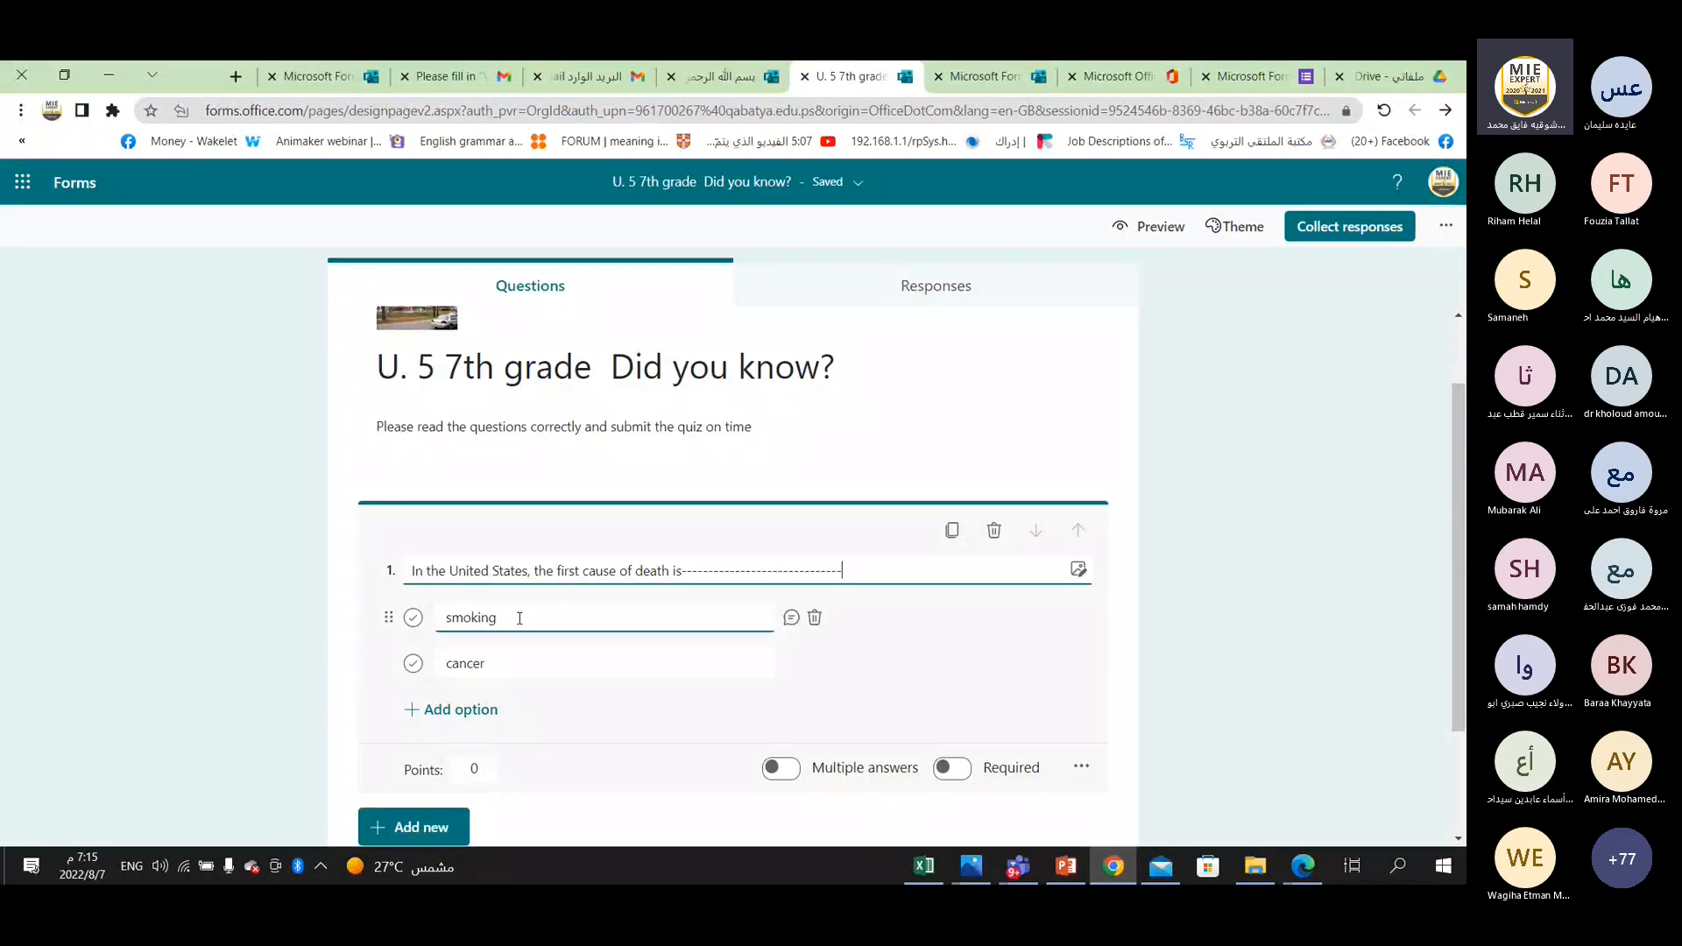
Add "overweight" as a third option to question 1 and mark "smoking" as the correct answer.
click(453, 711)
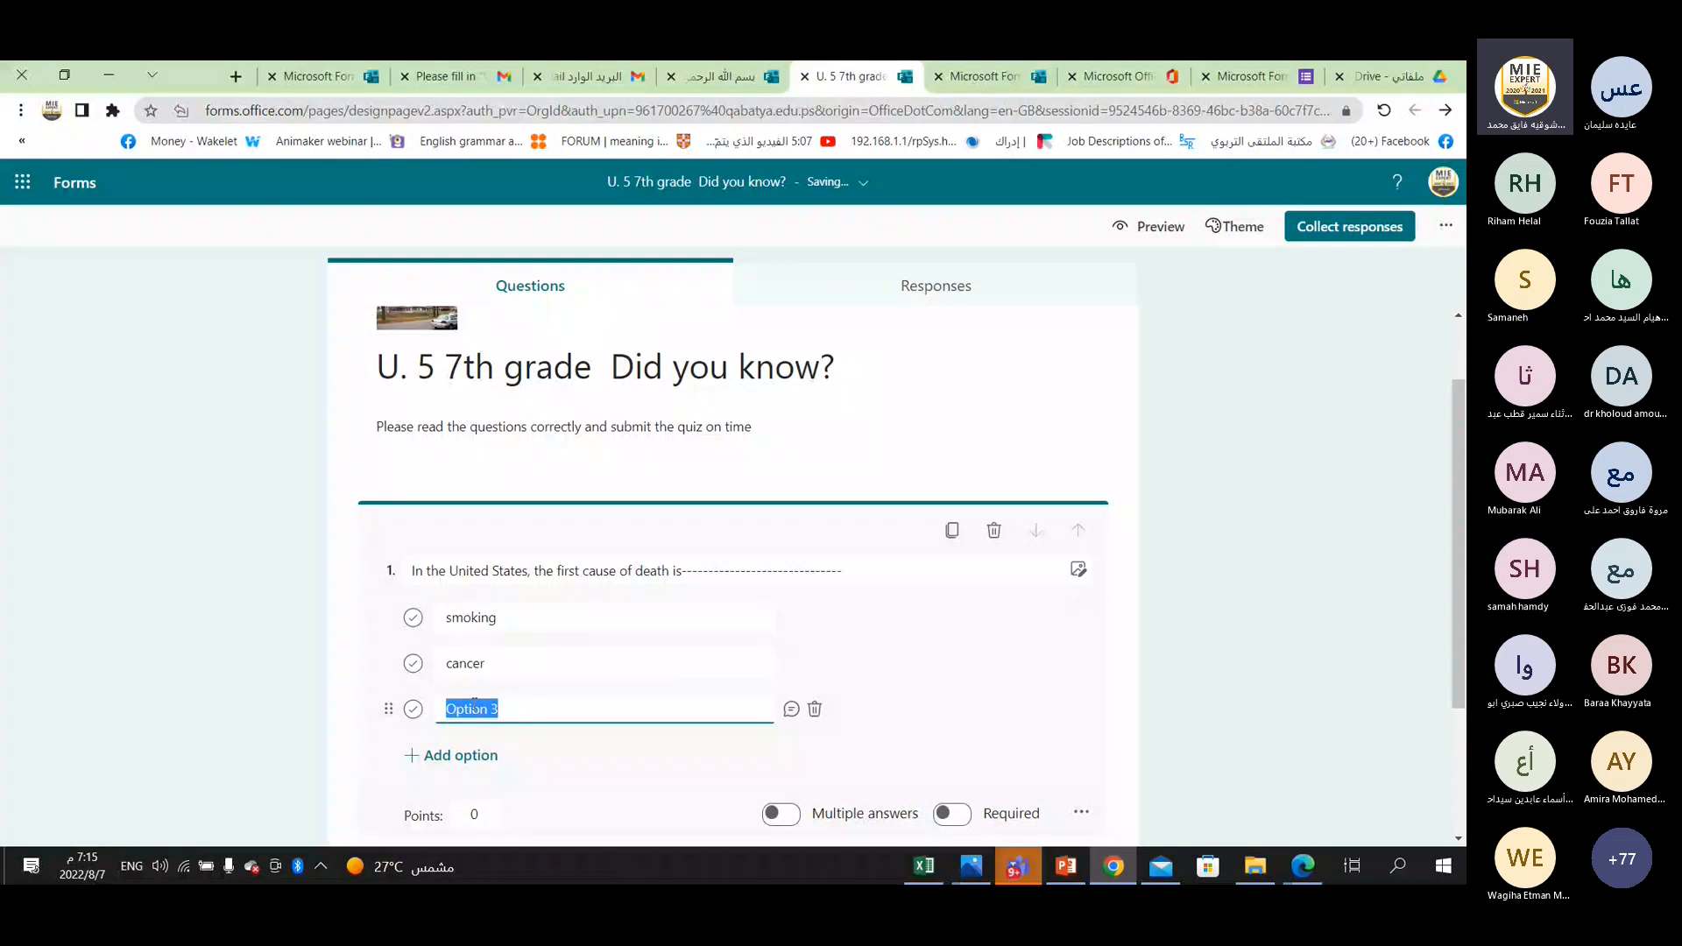
text(overweight)
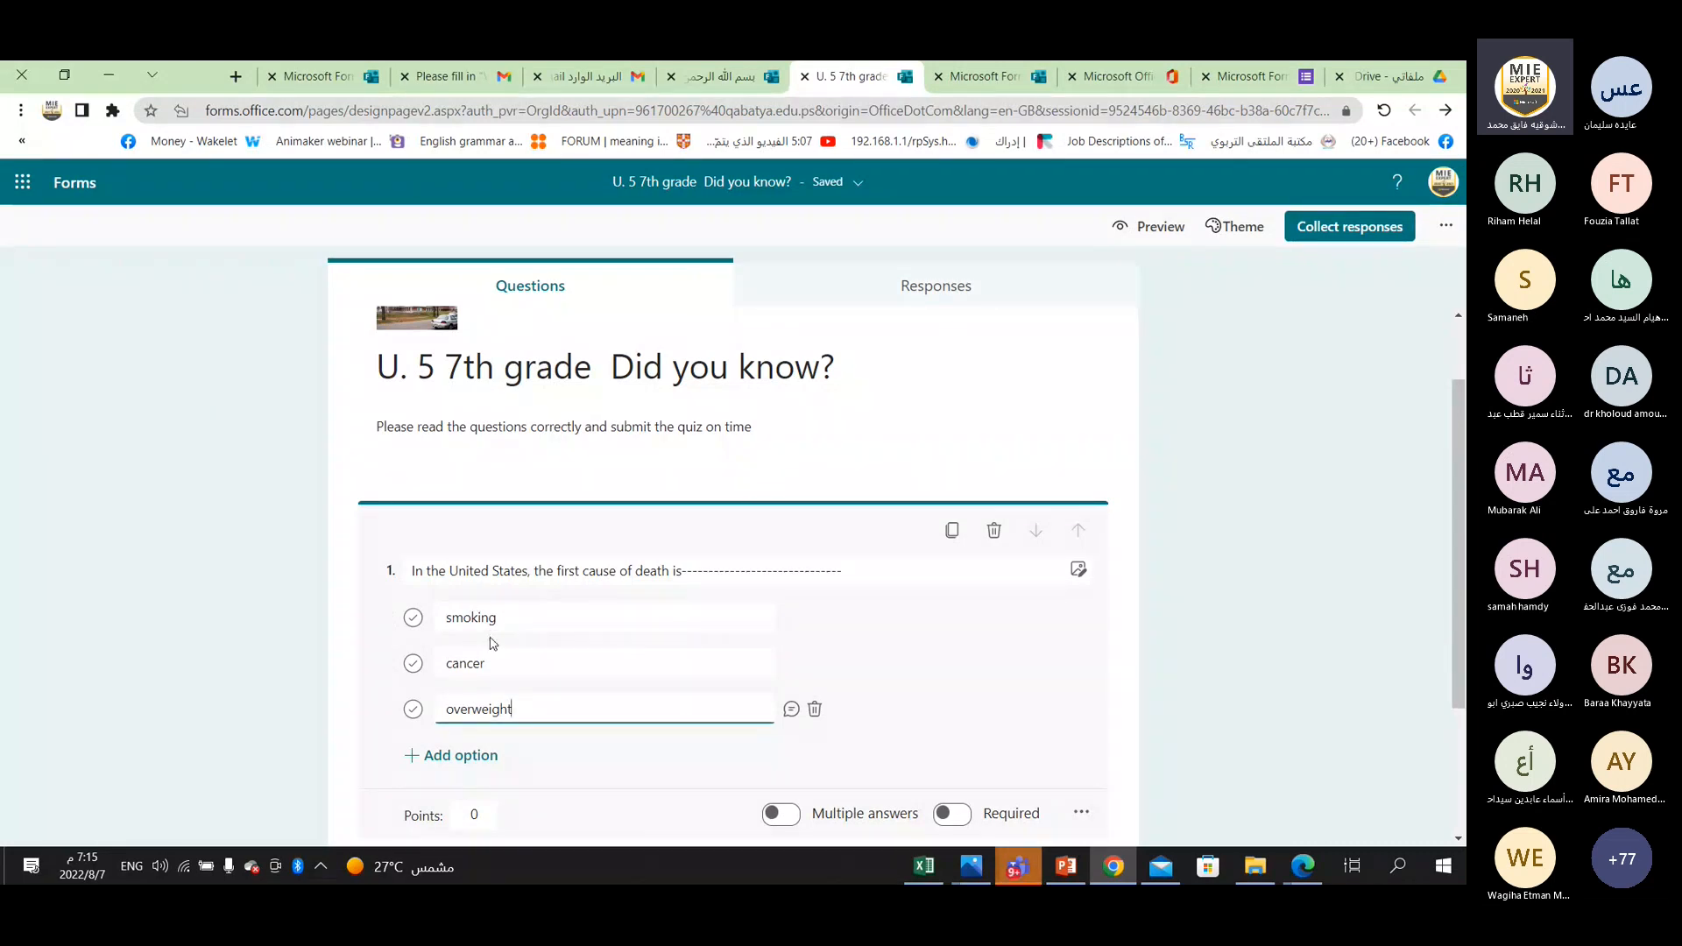
click(413, 618)
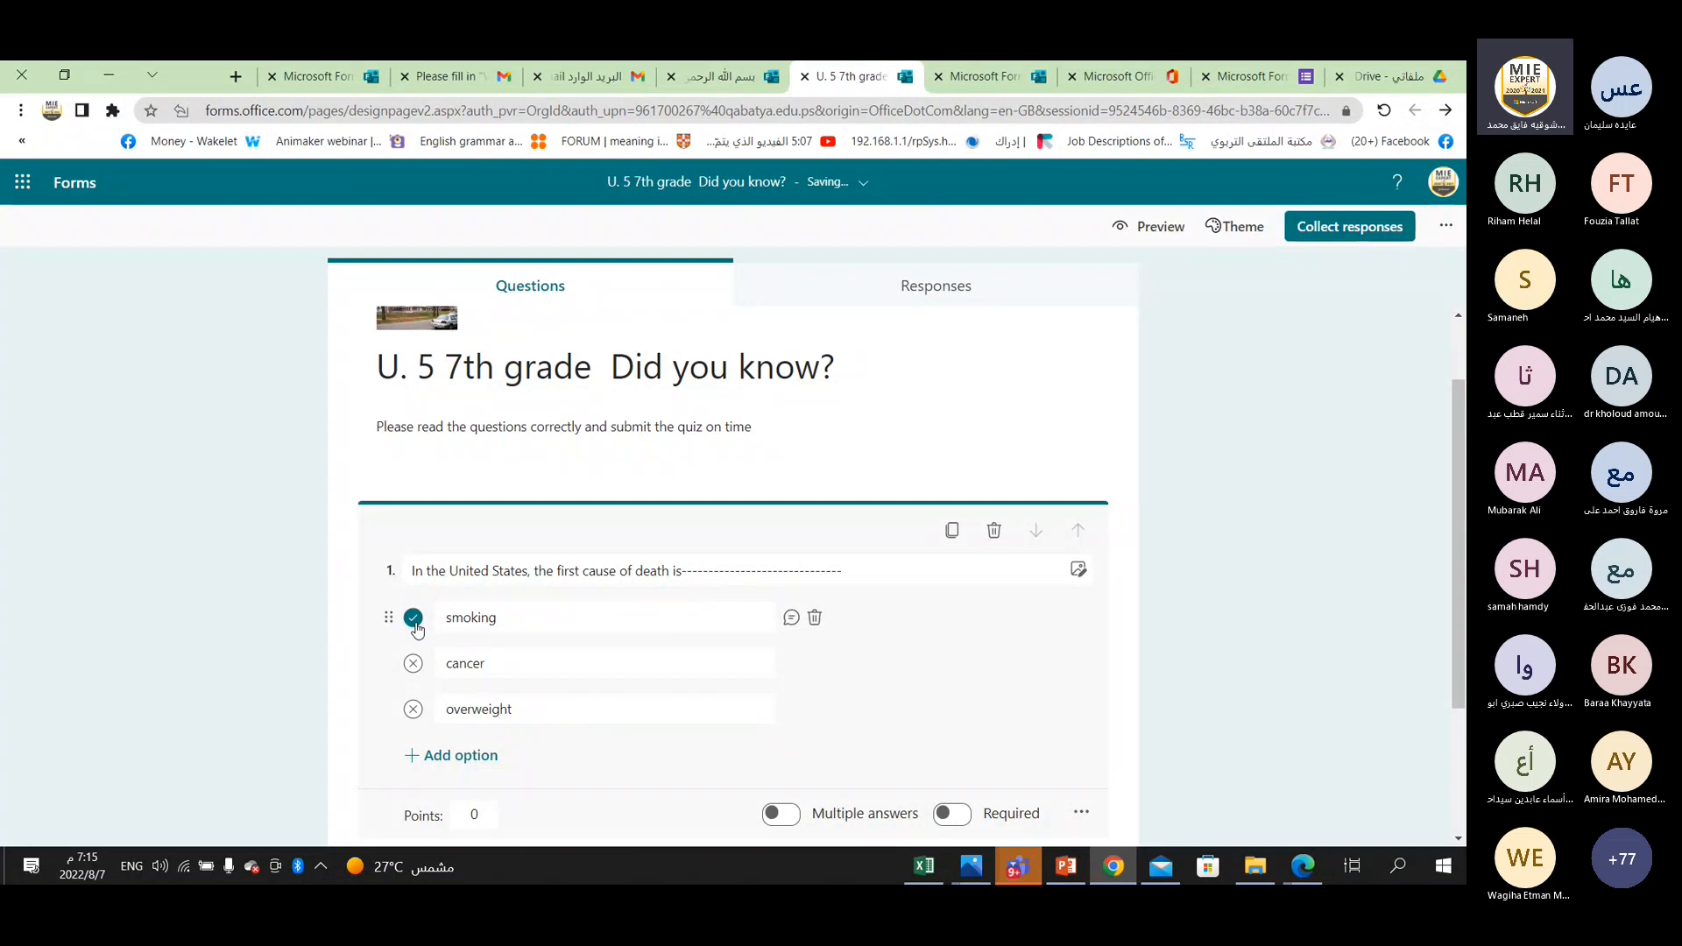
Add the message "True" for respondents who choose the "smoking" option in question 1.
click(414, 623)
click(414, 622)
click(480, 621)
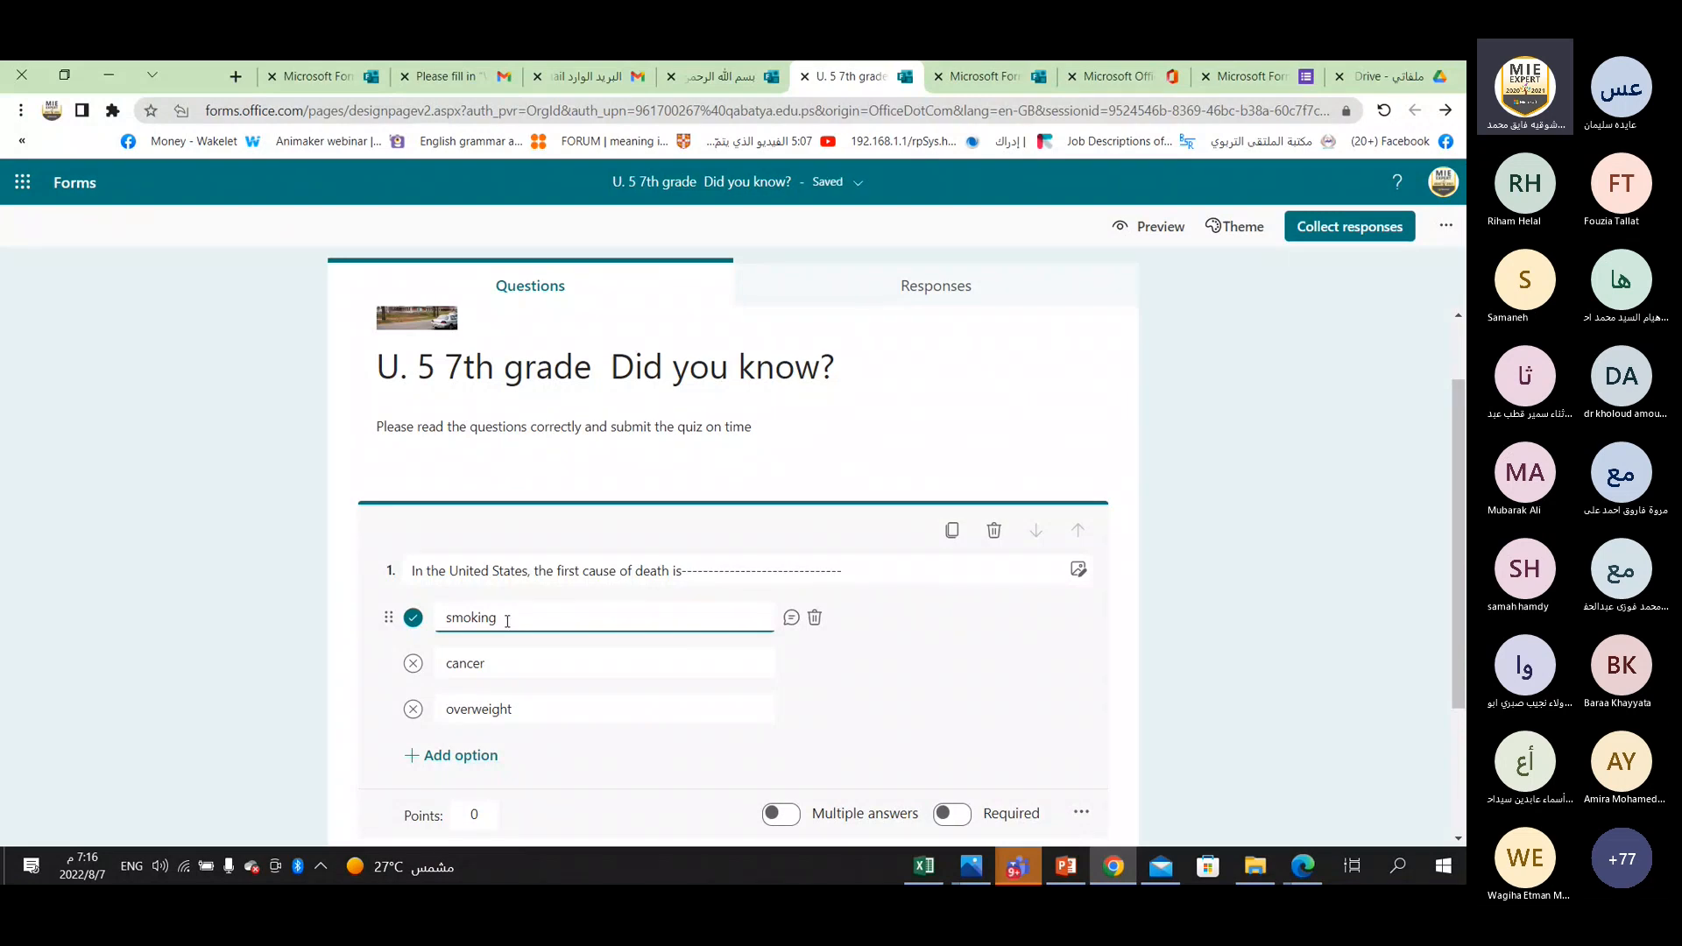
click(791, 619)
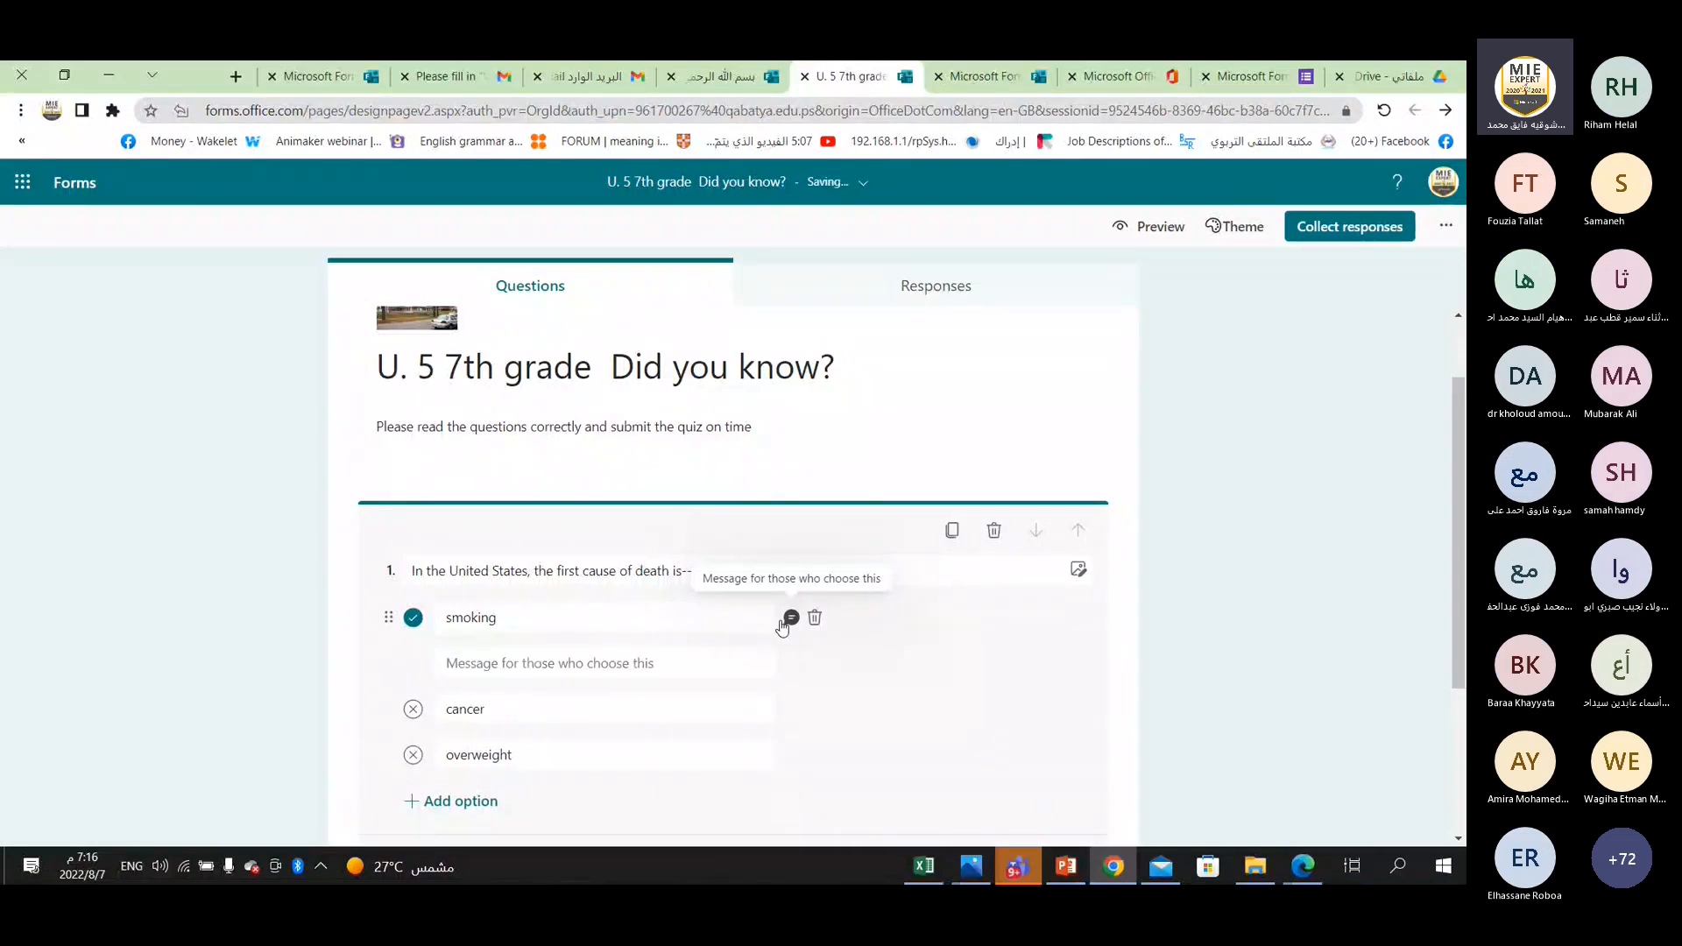
click(532, 664)
text(Tr)
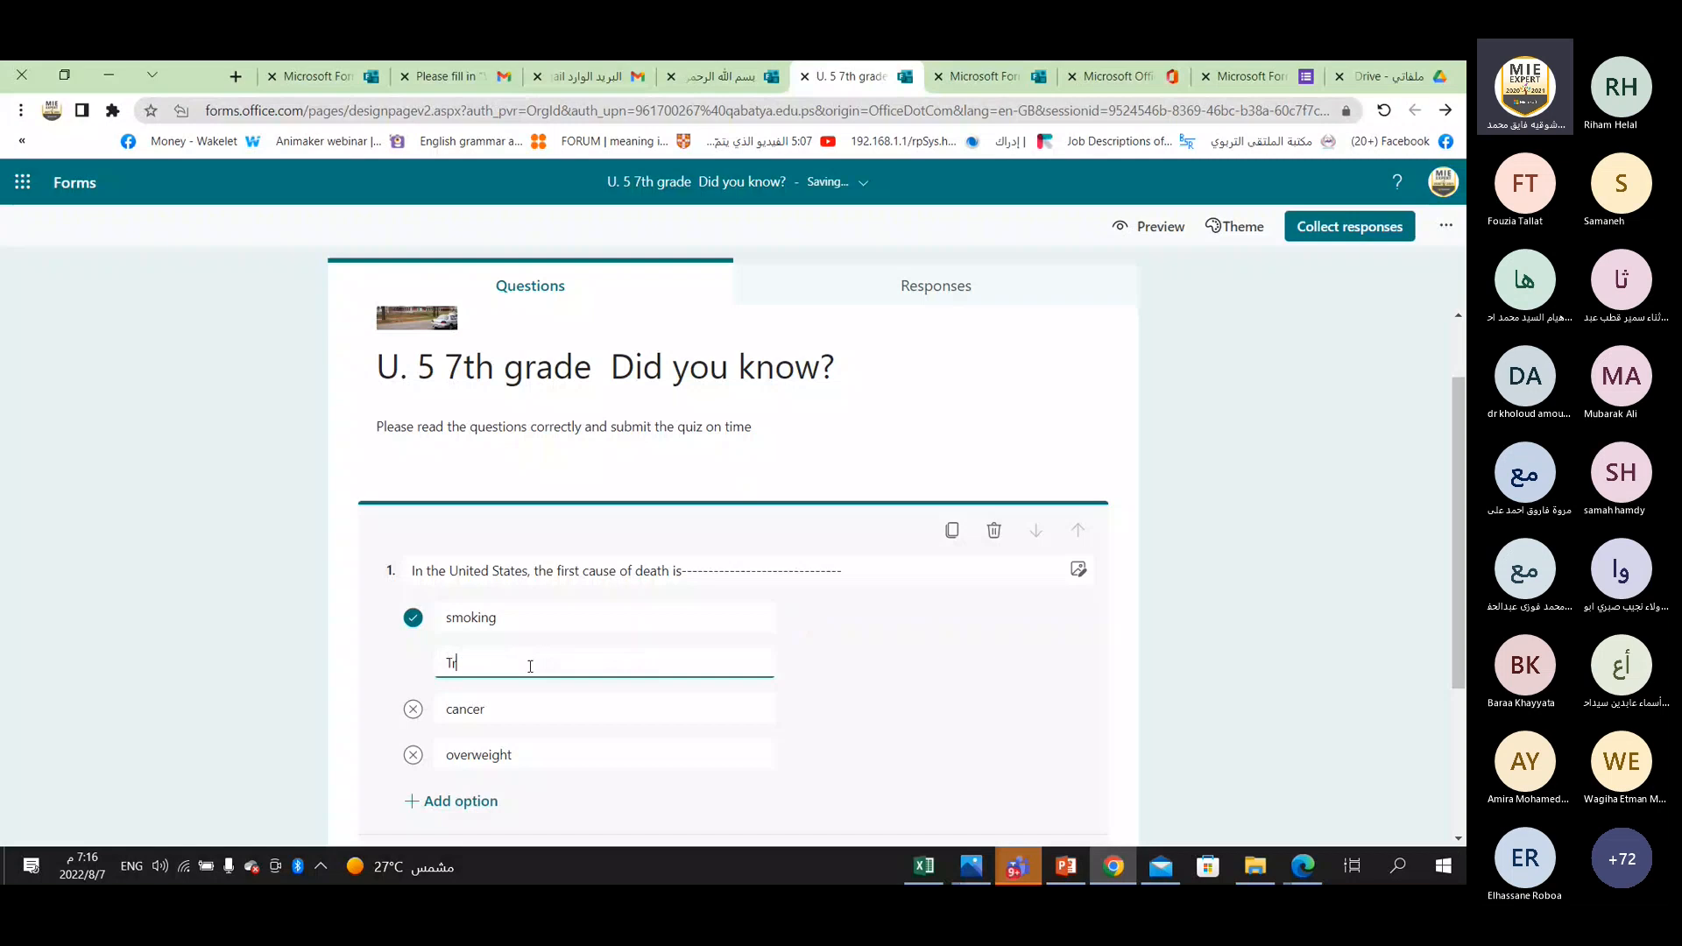
text(ue)
Add the message "False" to both the "cancer" and "overweight" options of question 1.
click(790, 709)
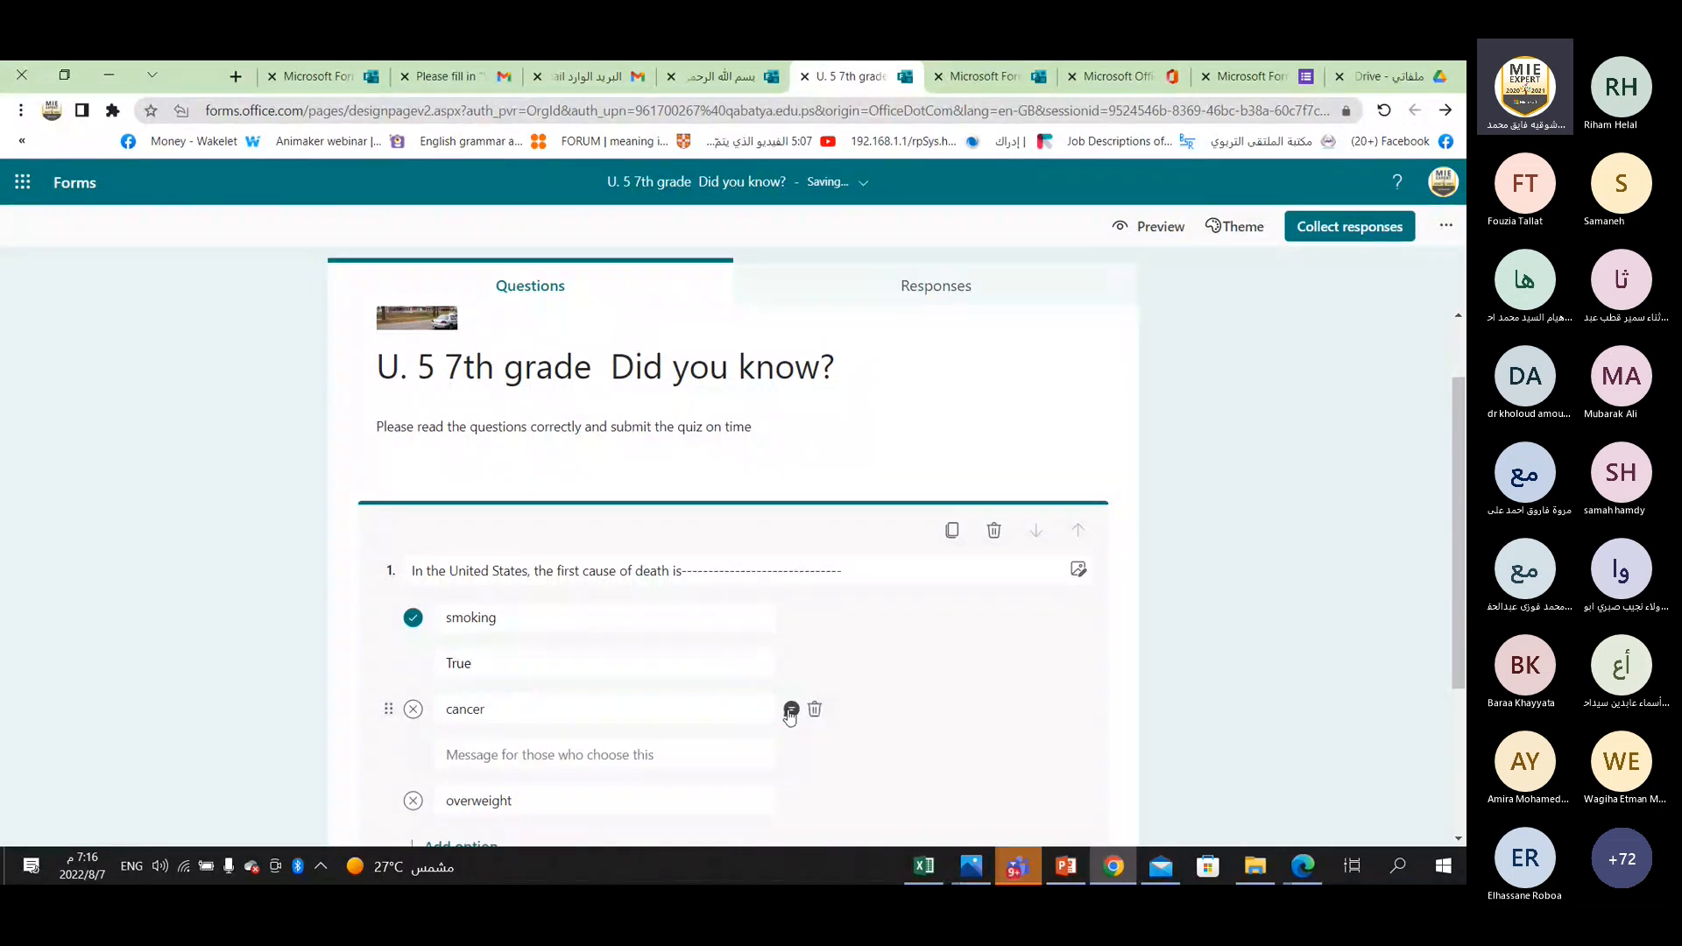
text(Fal)
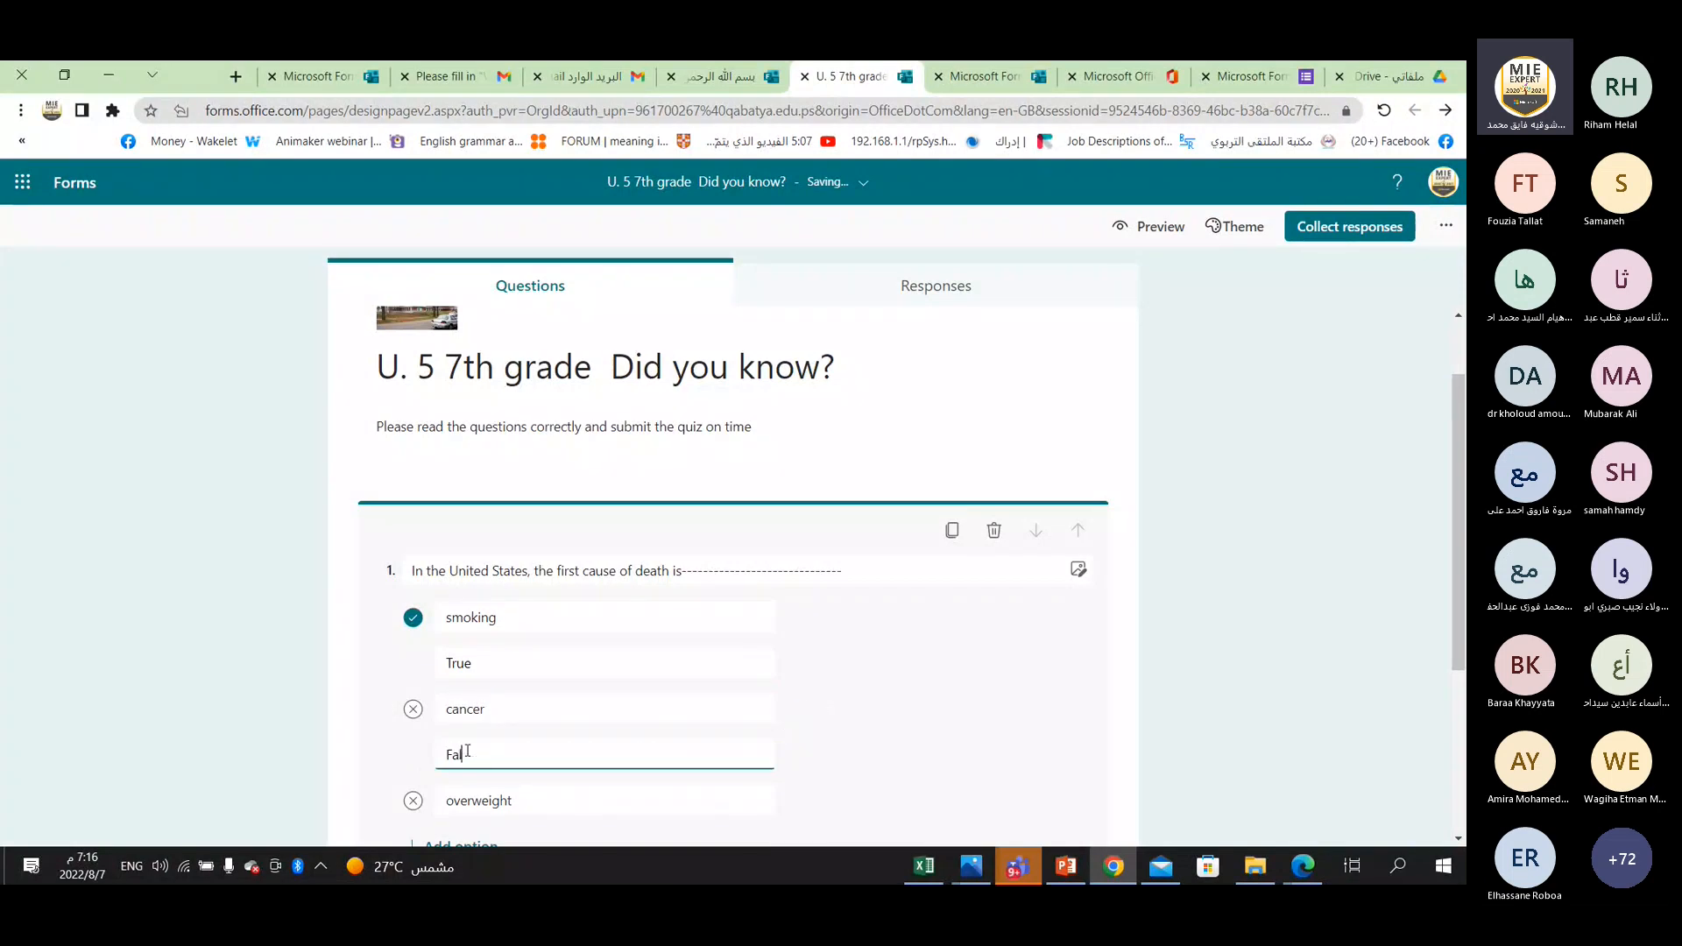
text(se)
scroll(499, 762, down, 2)
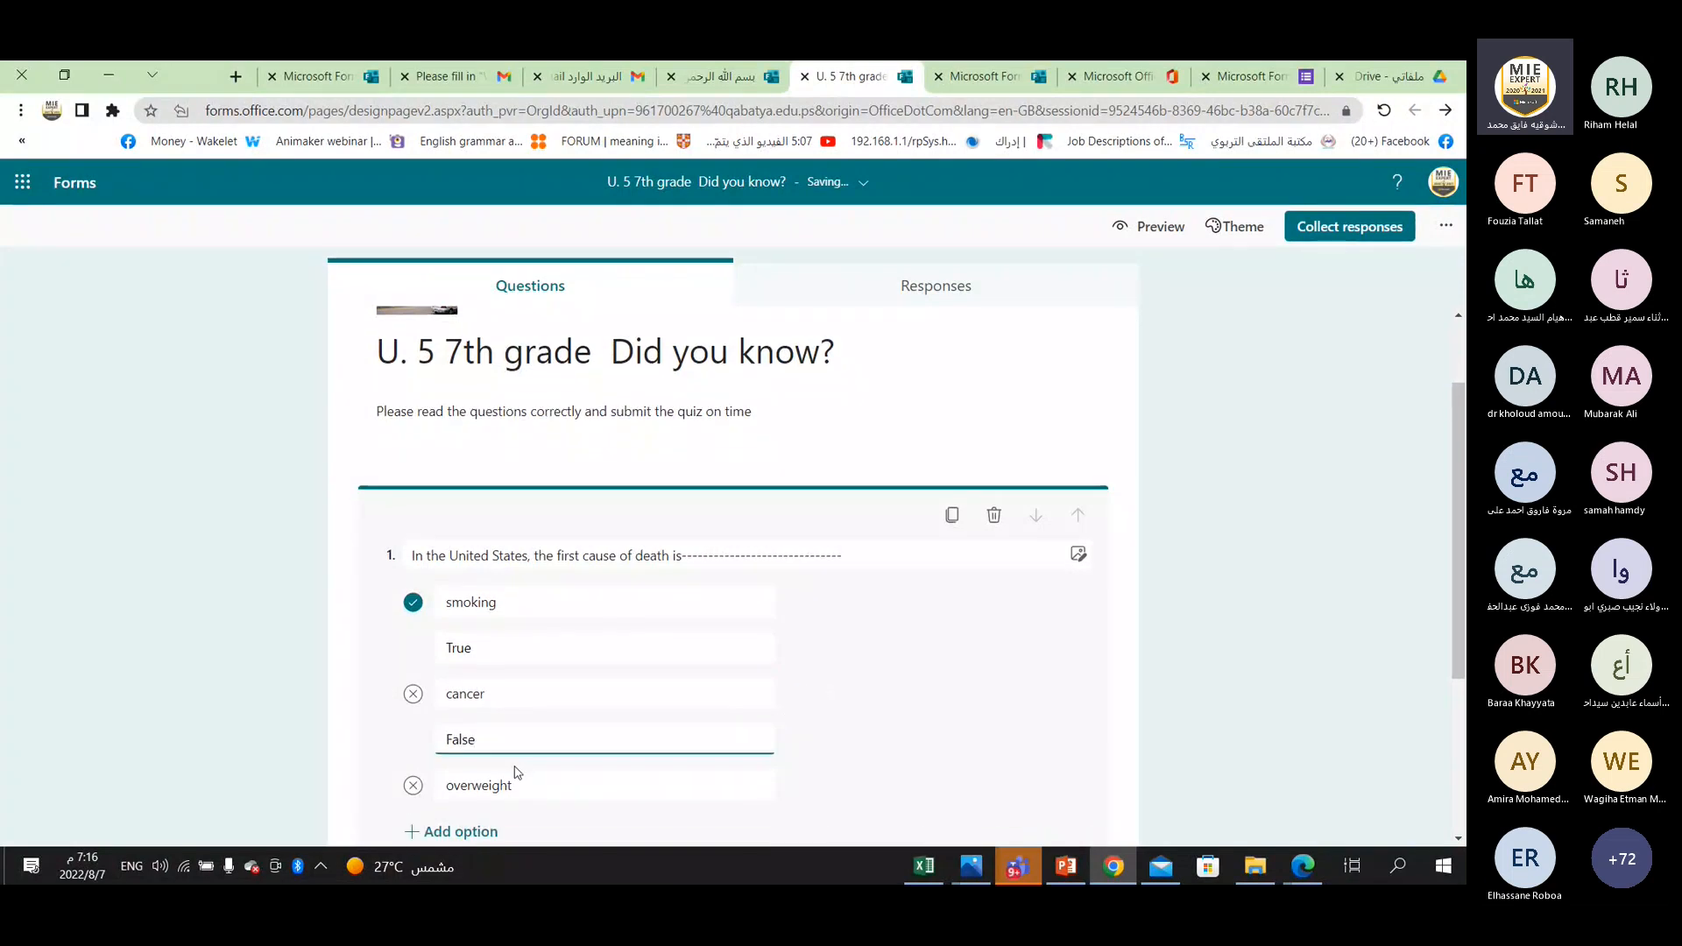
click(467, 613)
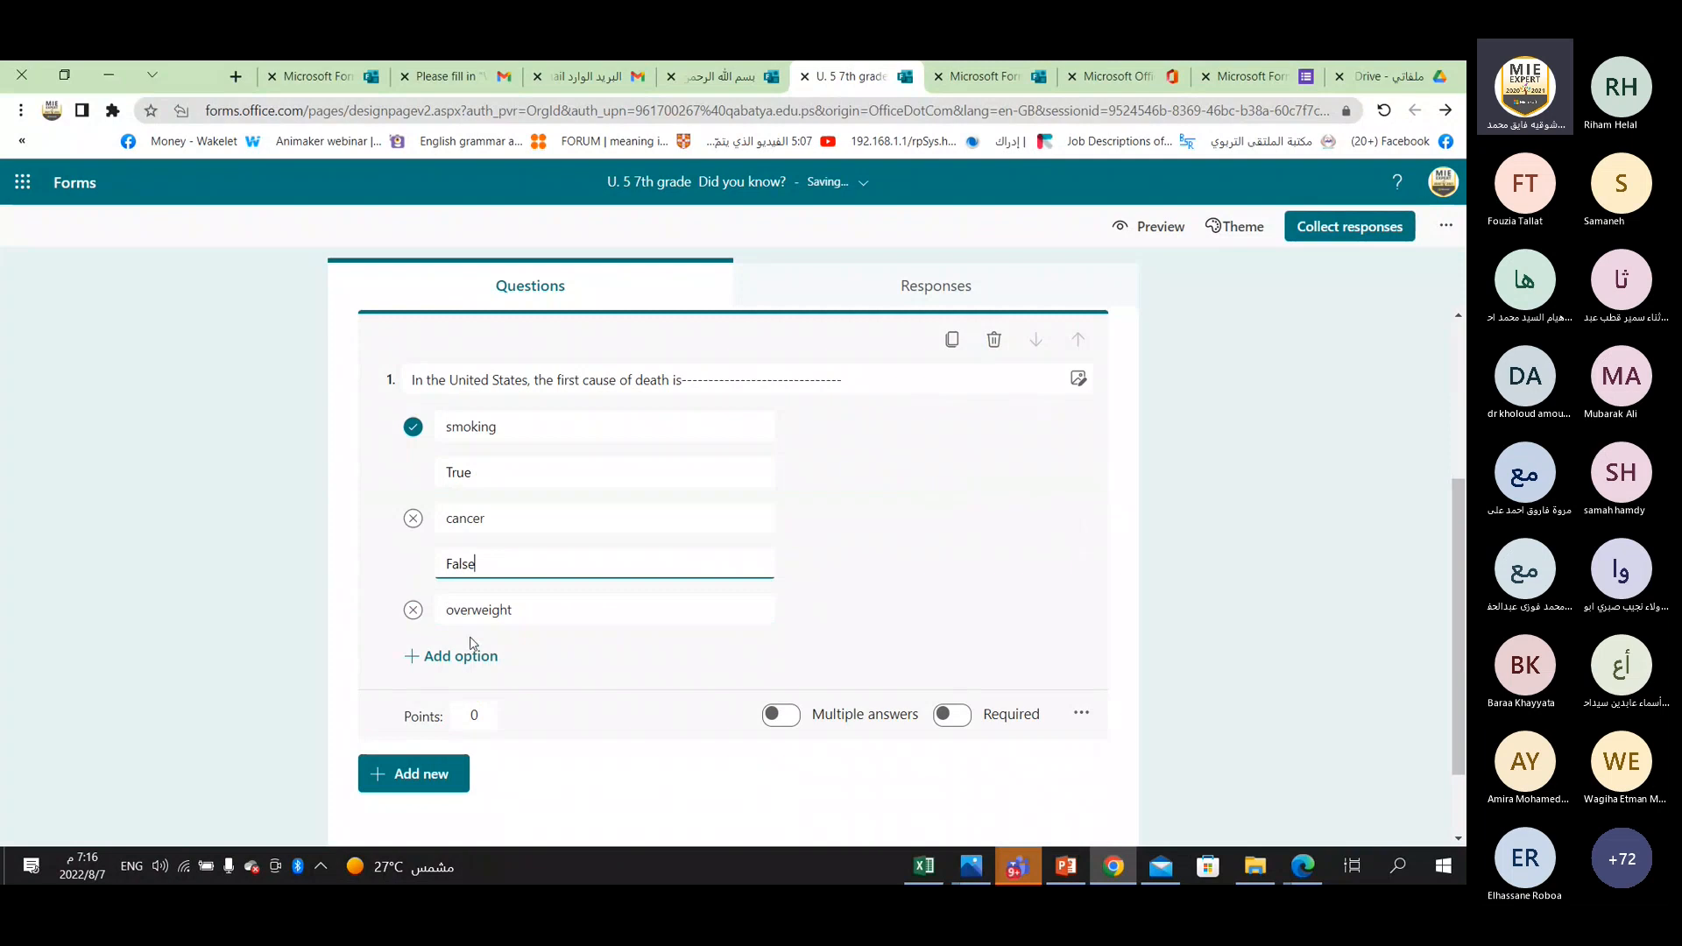
click(791, 612)
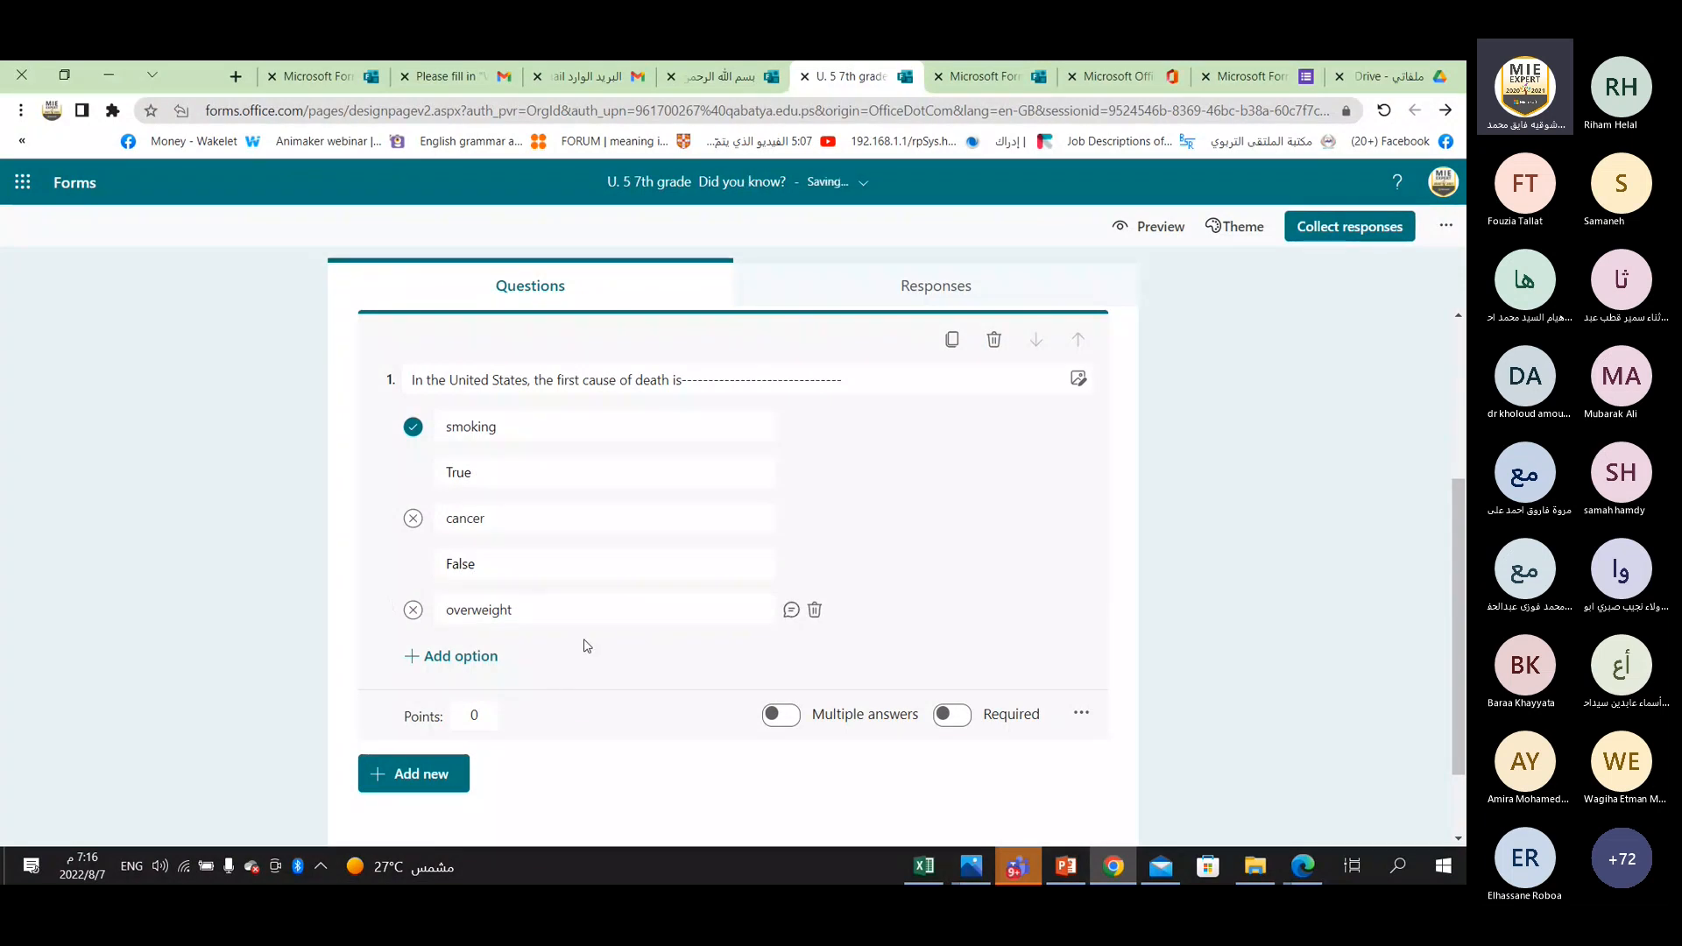
click(790, 613)
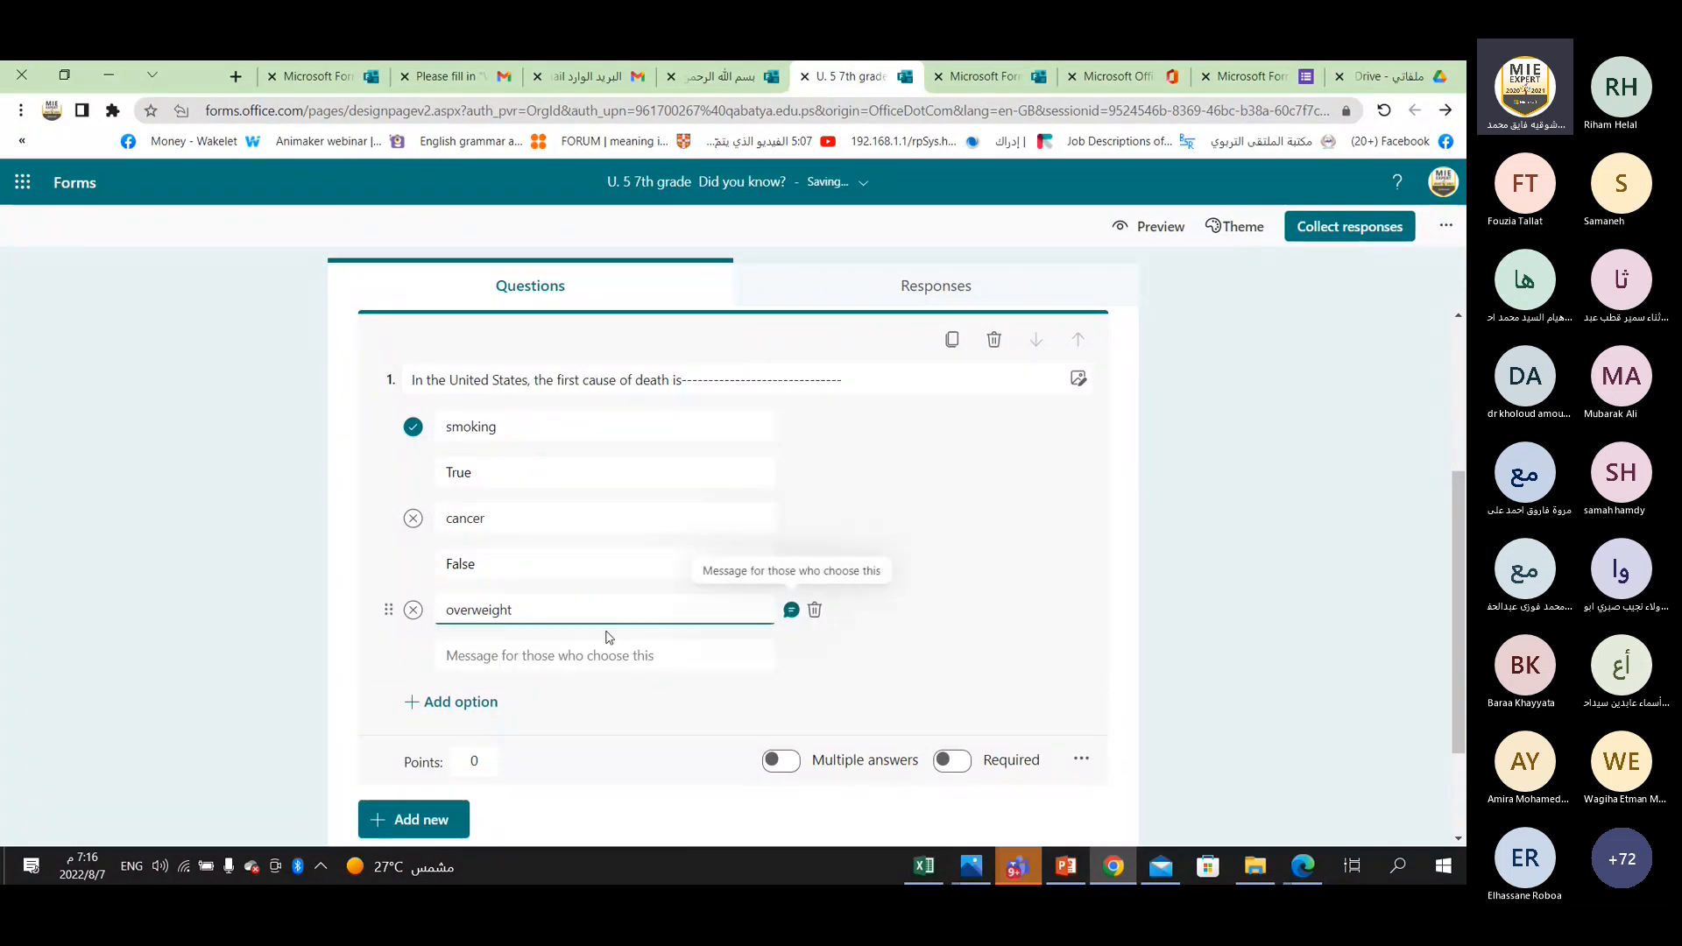
click(523, 655)
text(False)
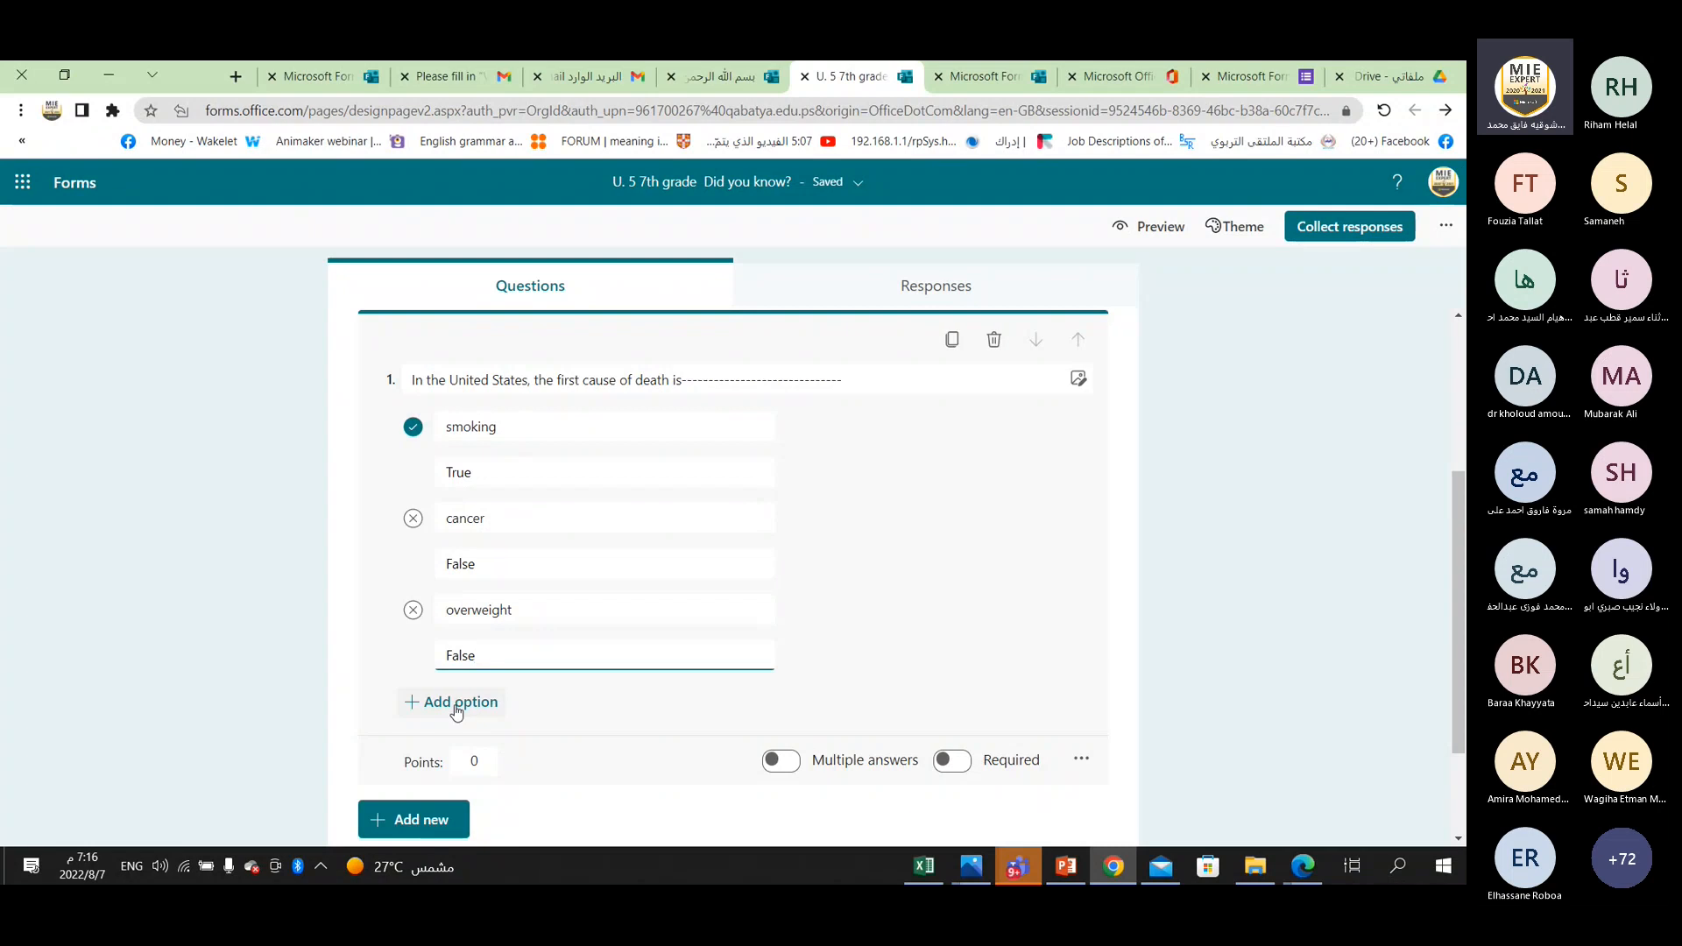
triple_click(593, 372)
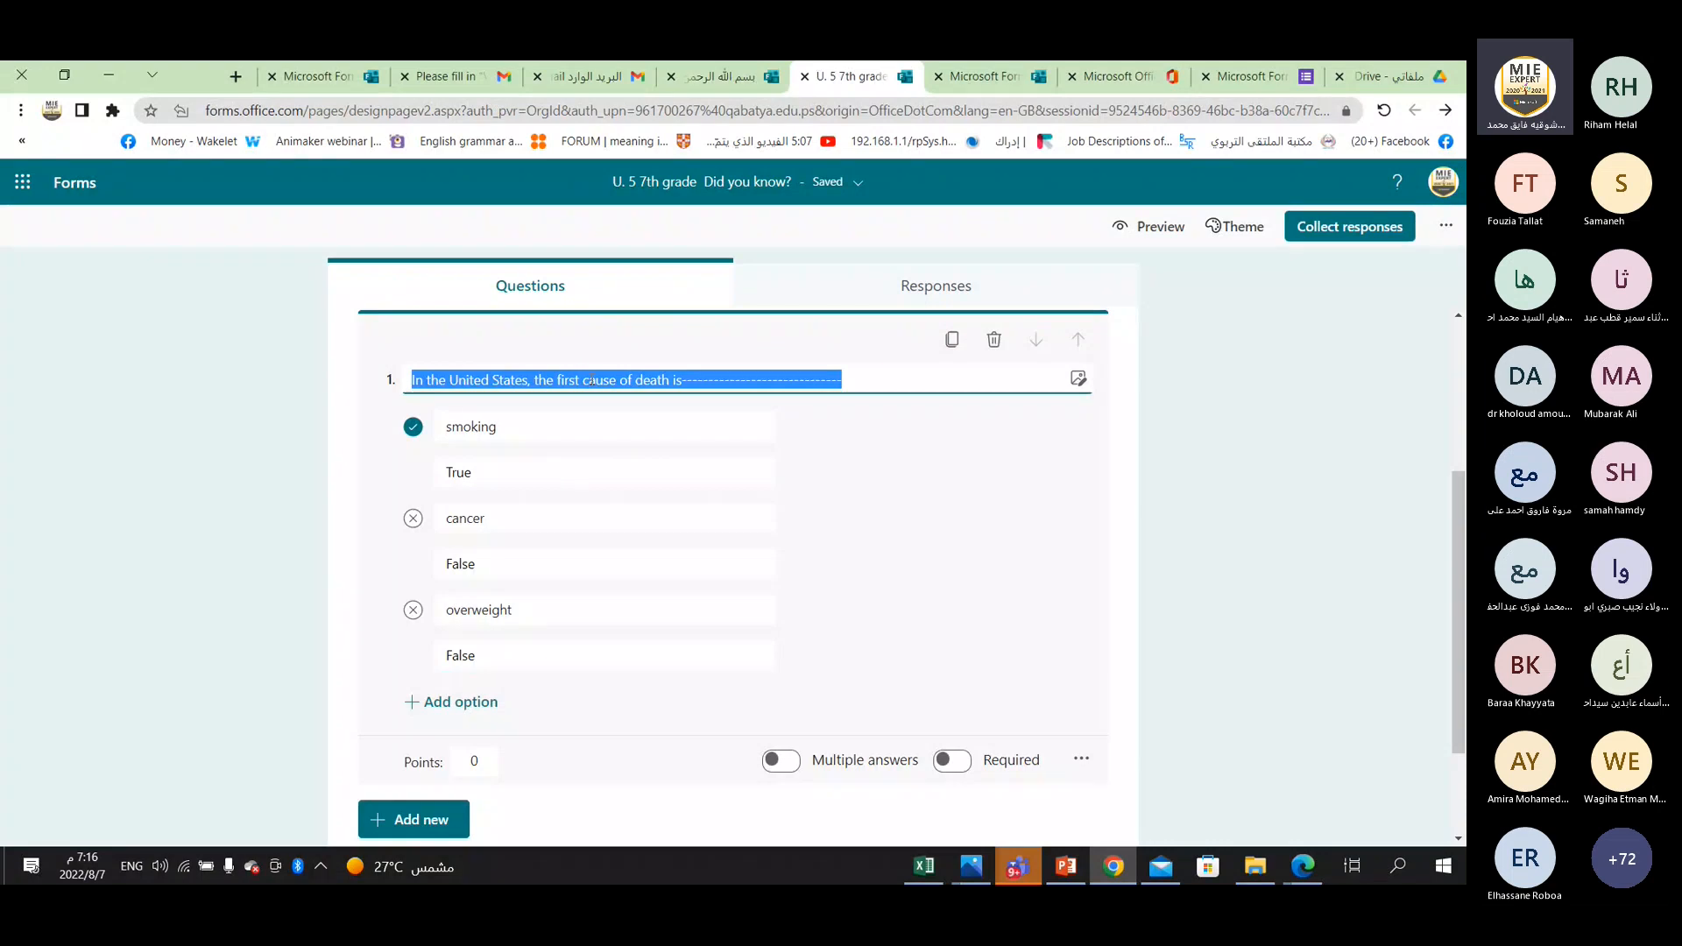
click(912, 488)
click(642, 380)
click(641, 381)
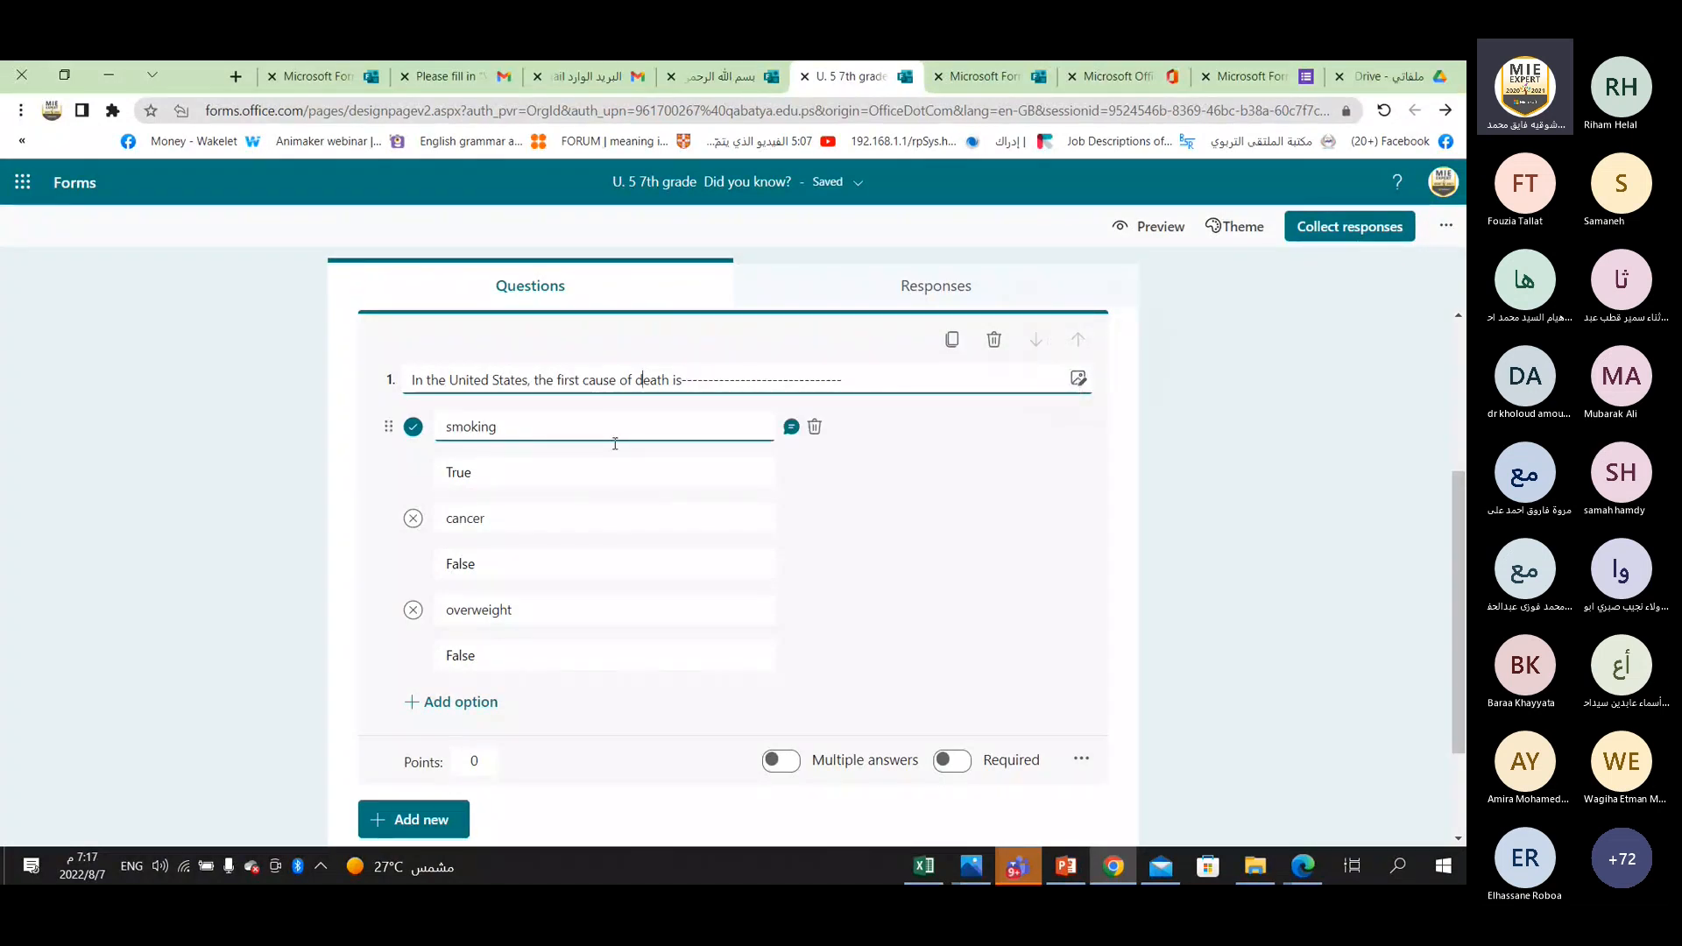
Start inserting an image into question 1 and search Bing images for "smoking".
click(1078, 381)
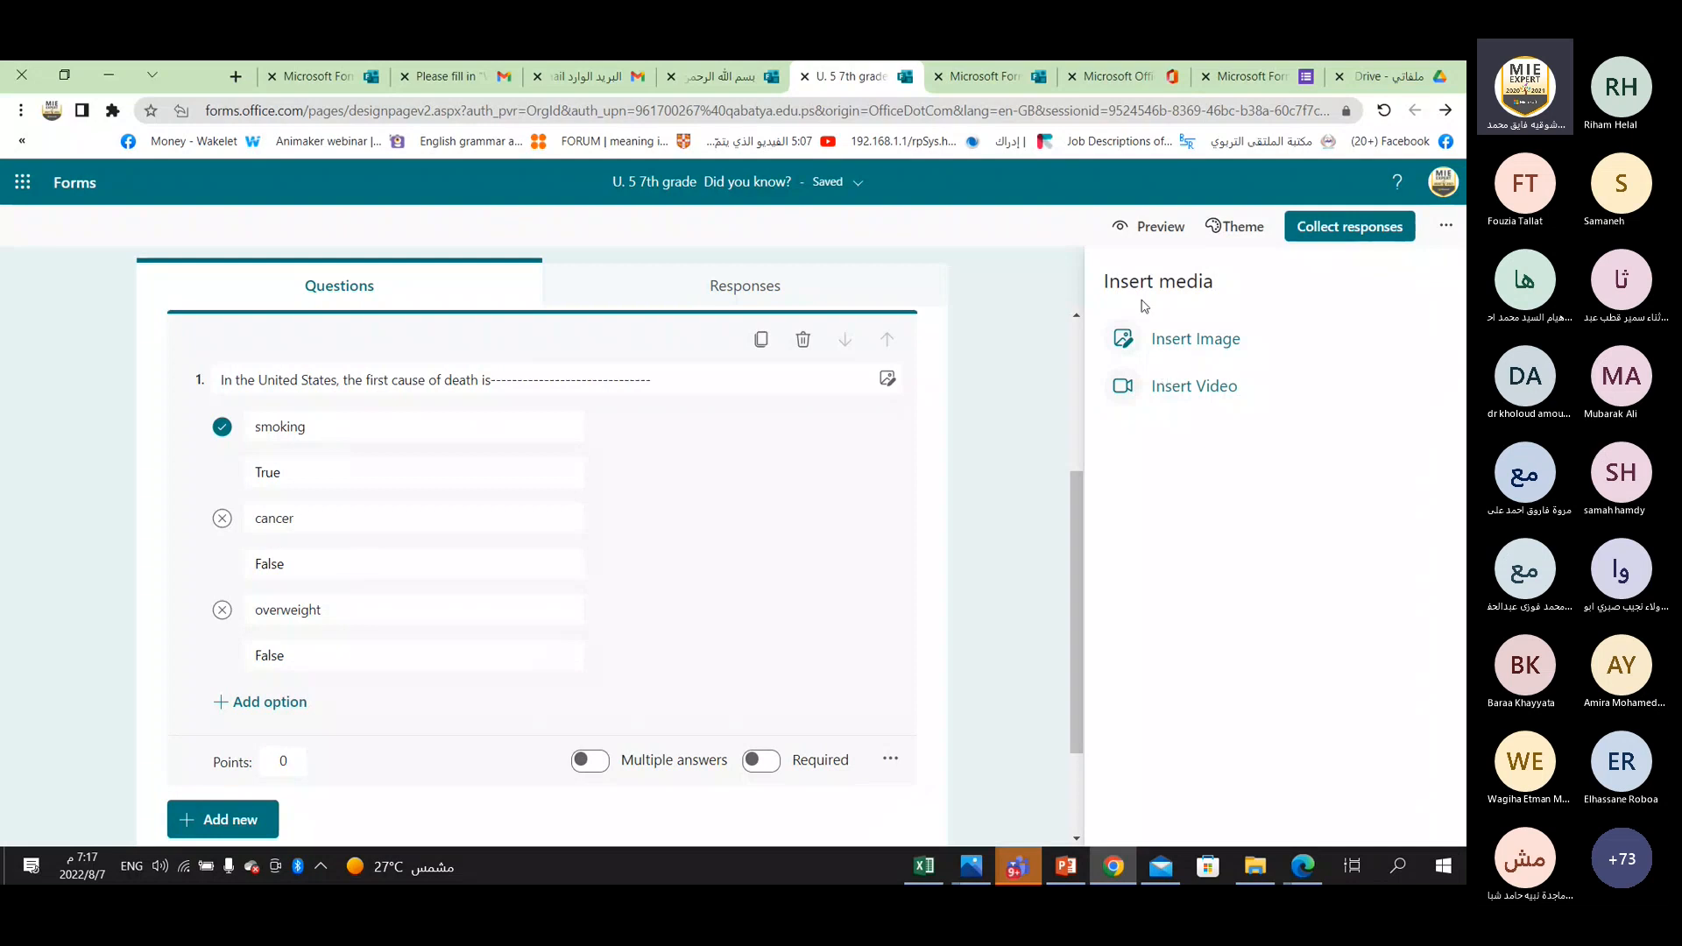
click(1214, 351)
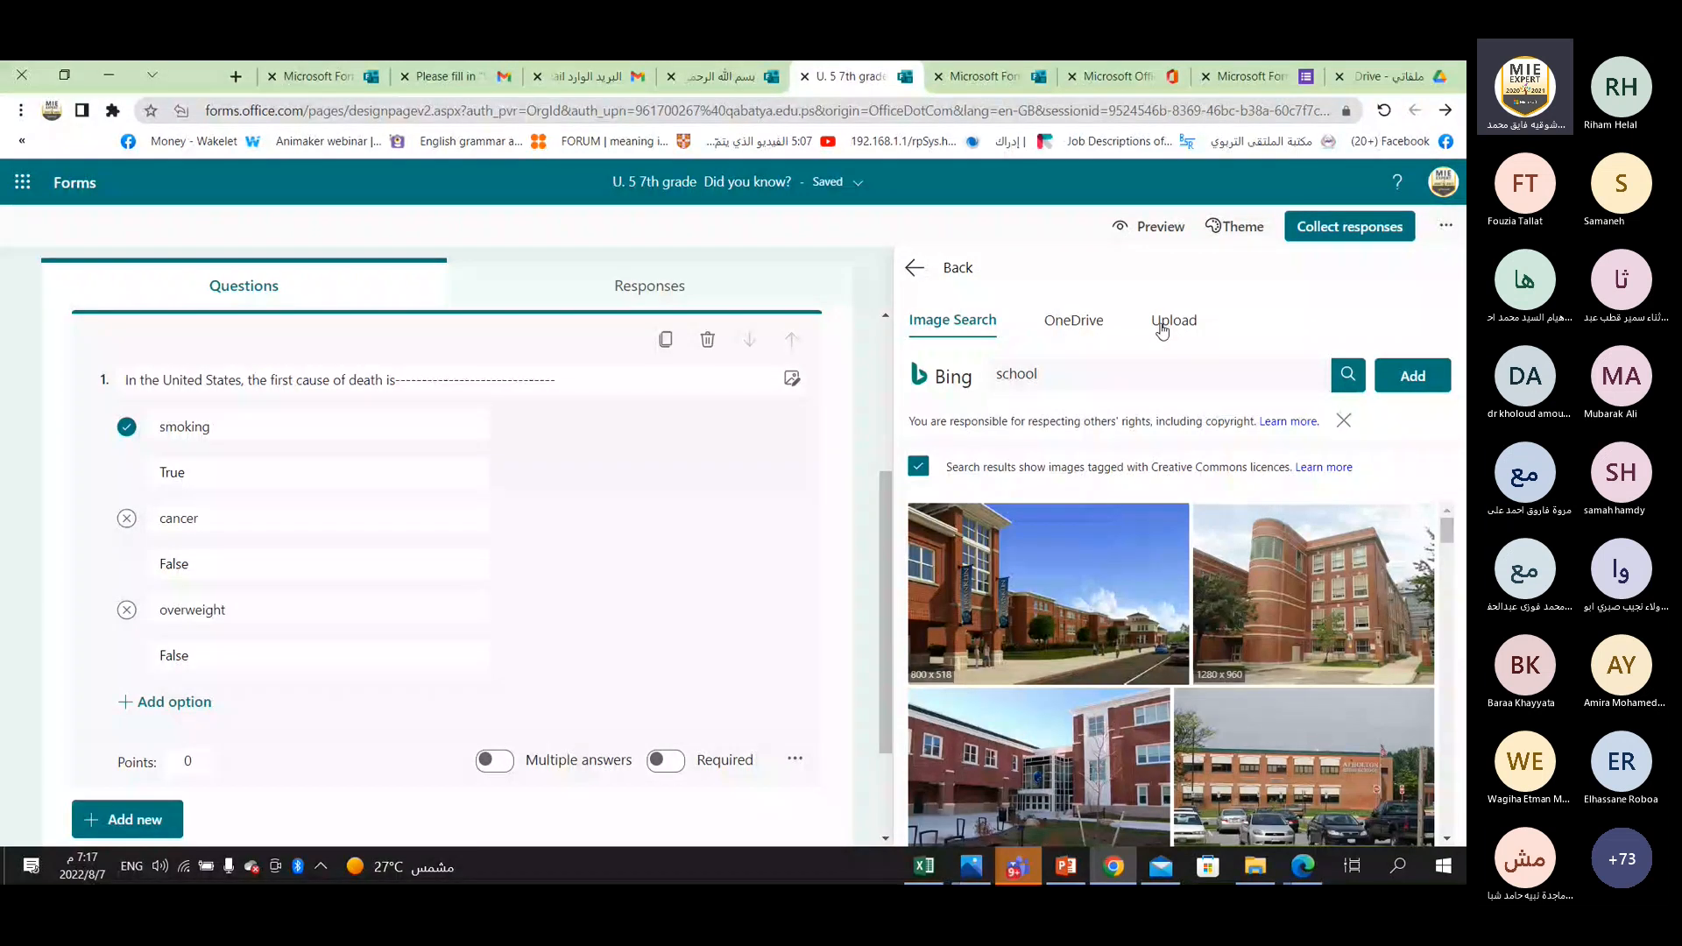
click(1023, 385)
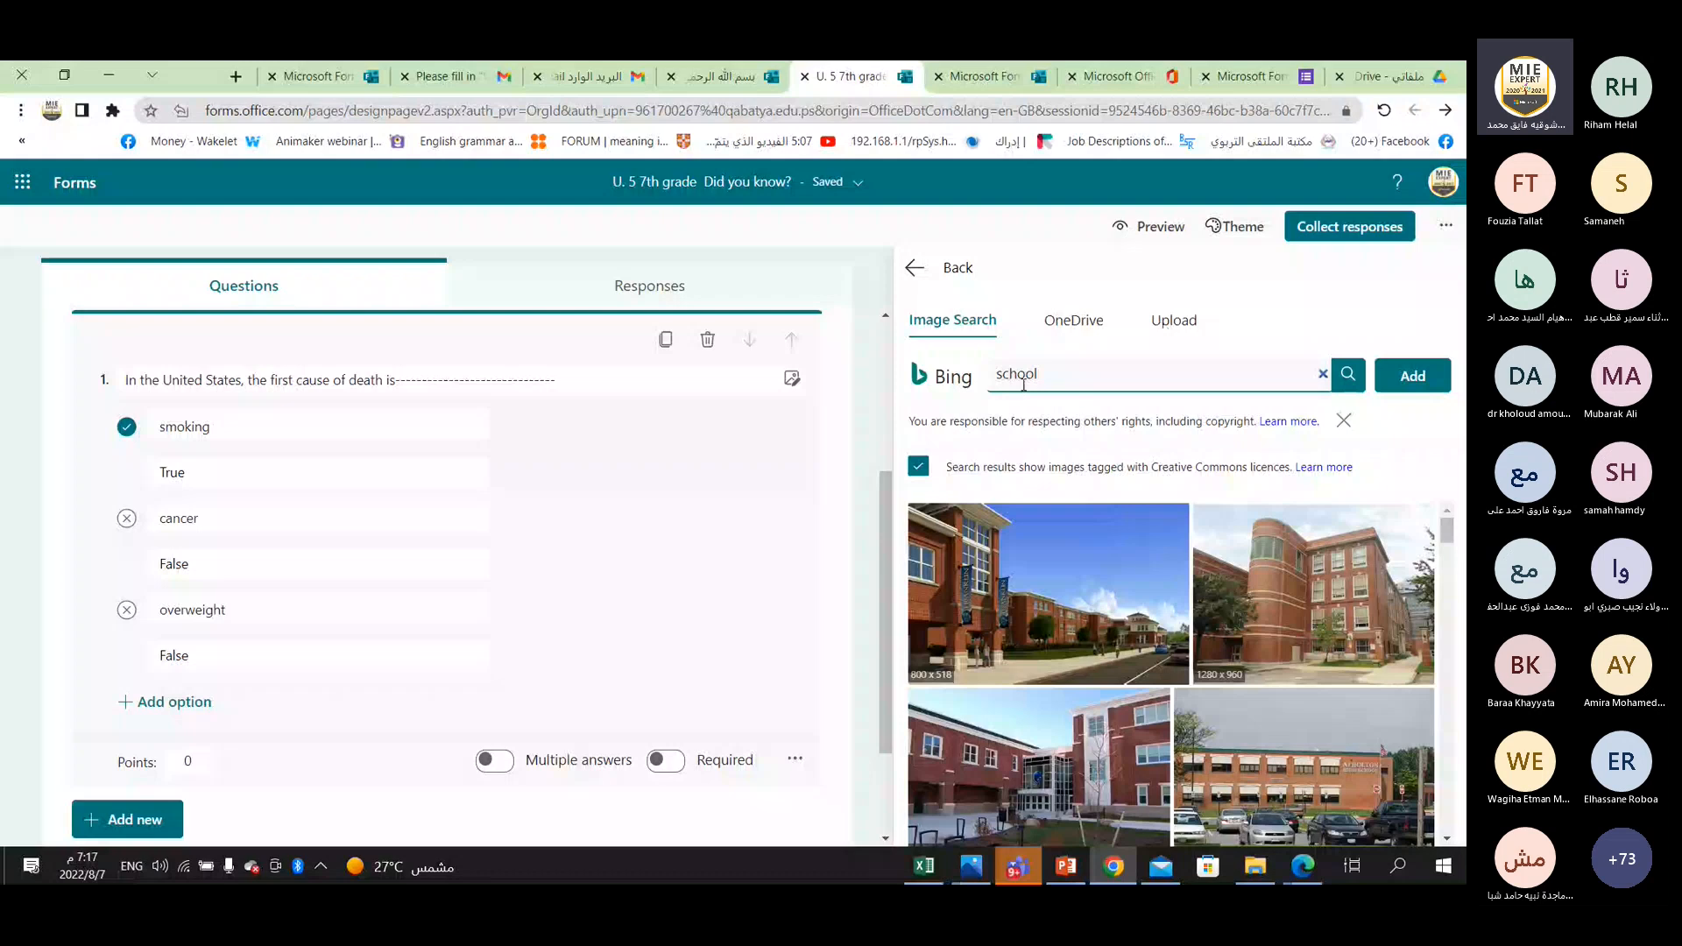
drag(1040, 377, 994, 369)
key(BackSpace)
text(smoking)
key(Return)
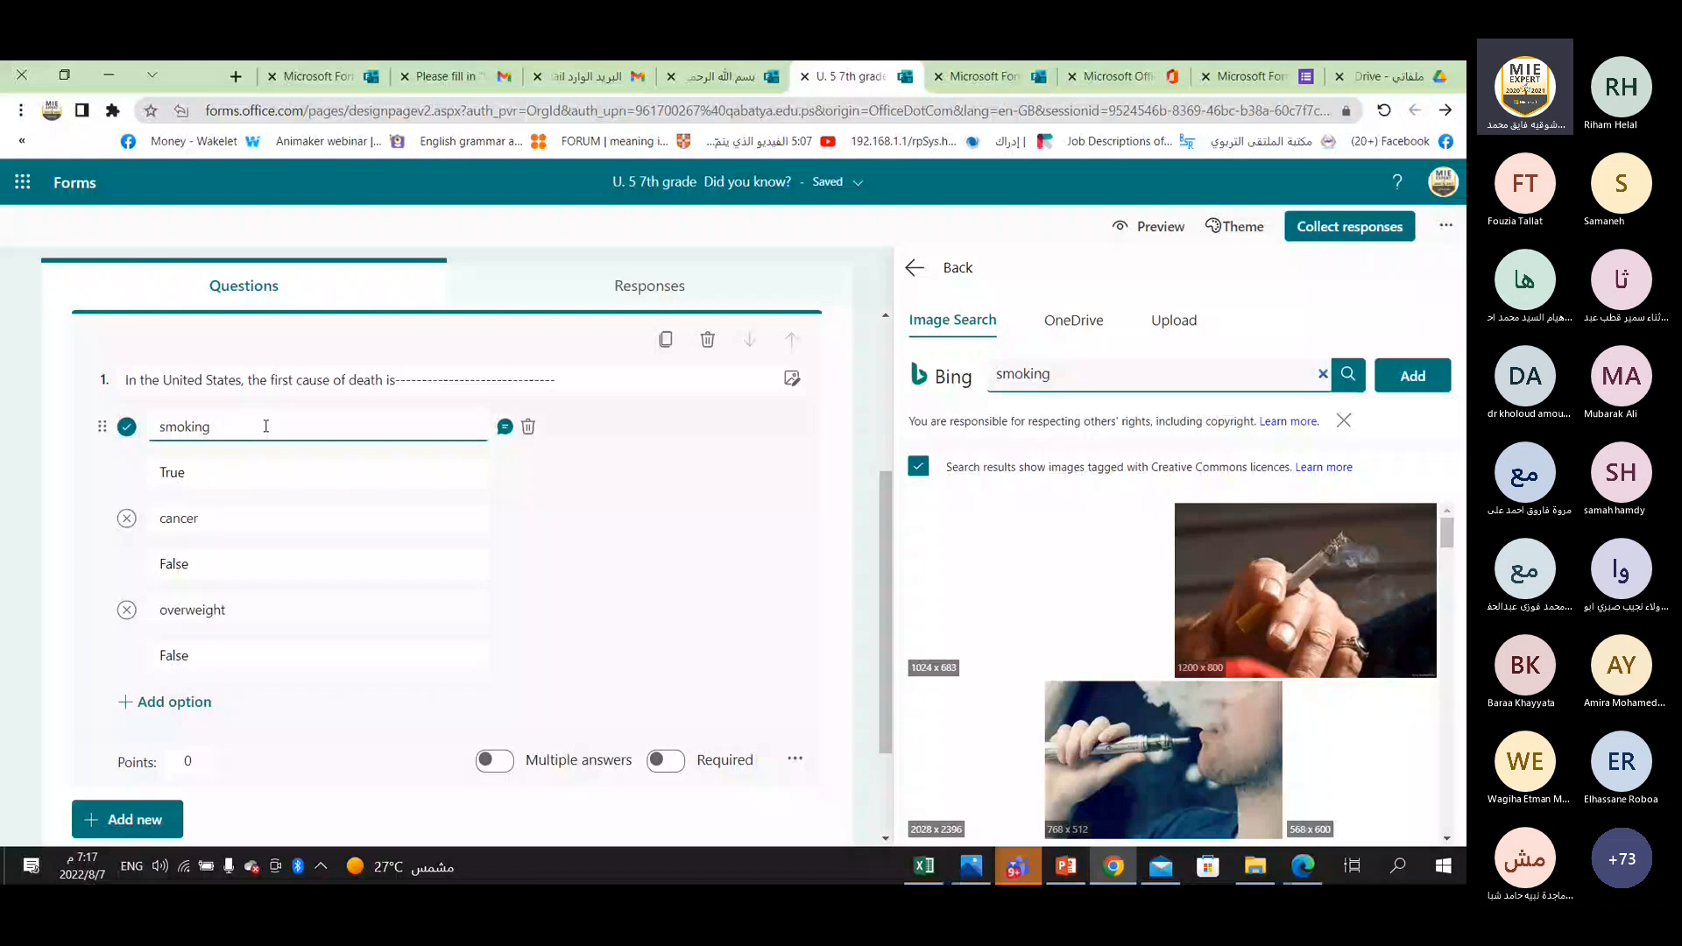
Browse the smoking images and add the dark portrait of a man smoking to question 1.
scroll(1139, 625, down, 5)
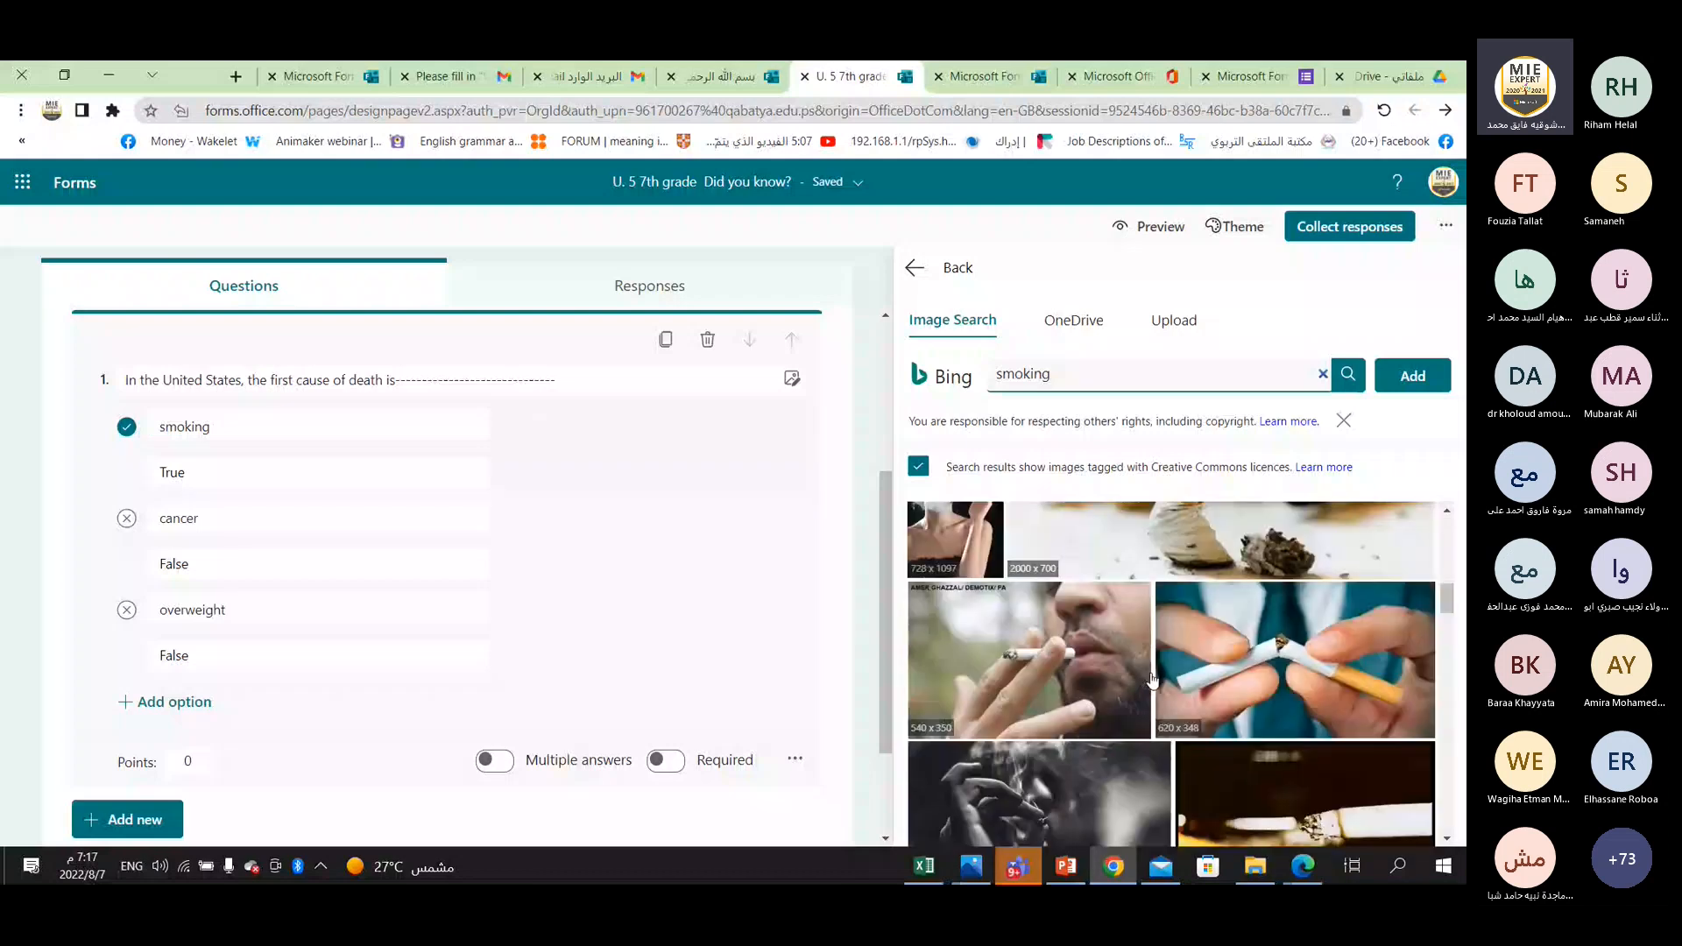
scroll(1152, 679, down, 3)
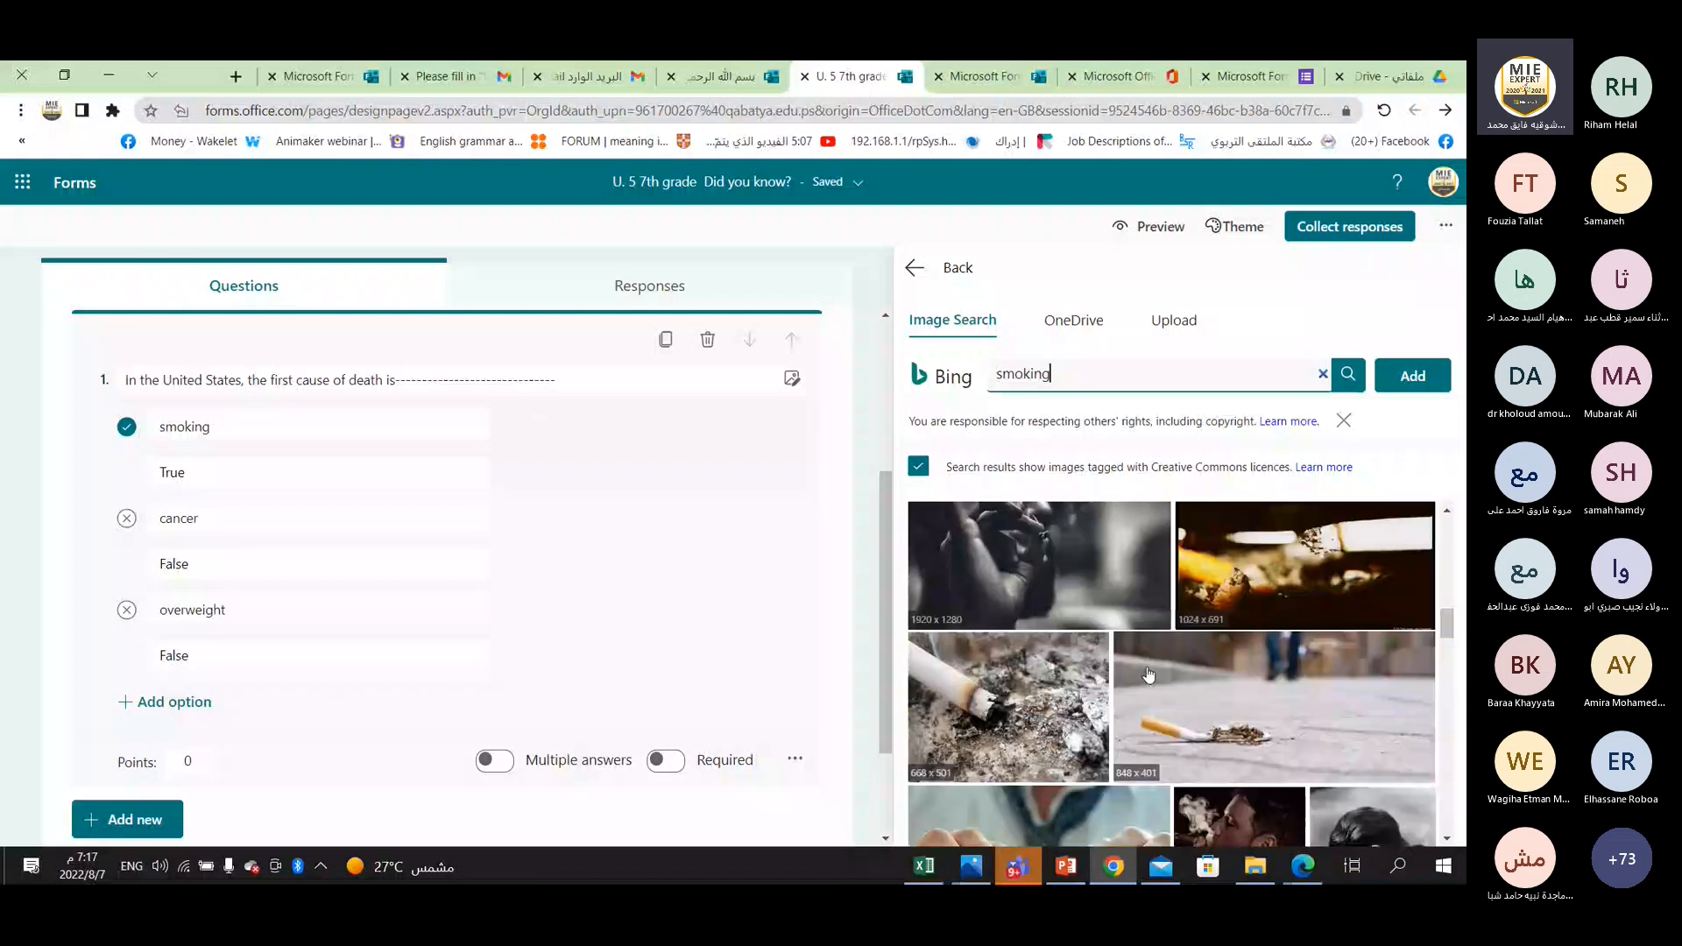
scroll(1139, 665, down, 3)
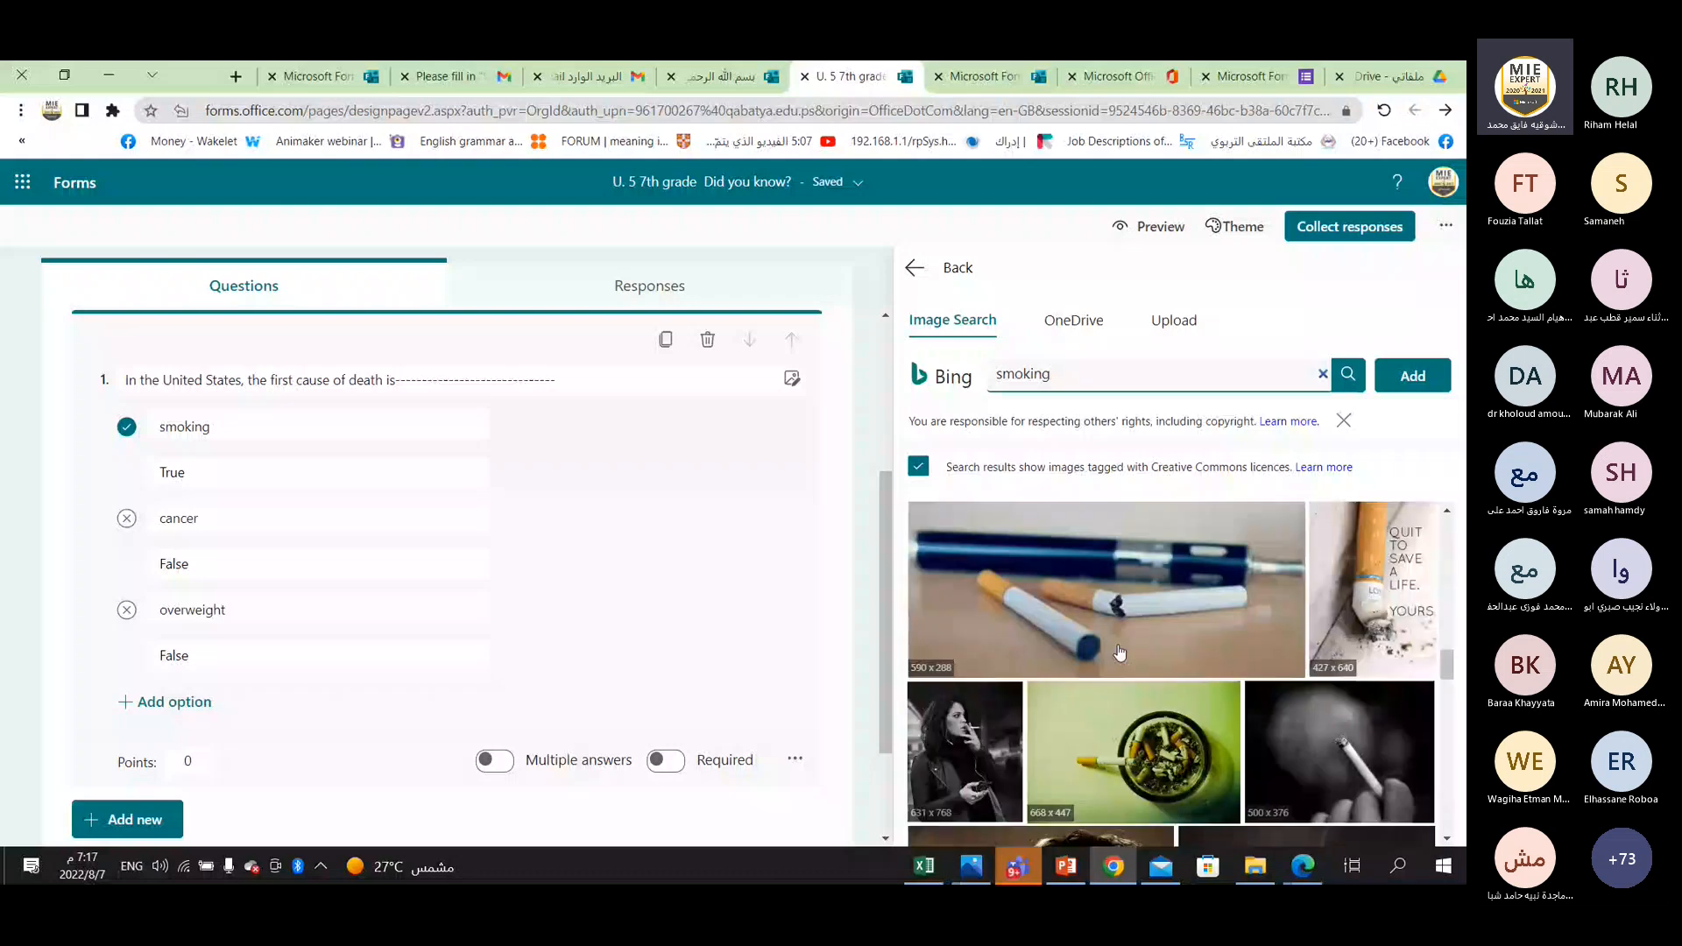
scroll(1120, 653, up, 3)
click(1412, 376)
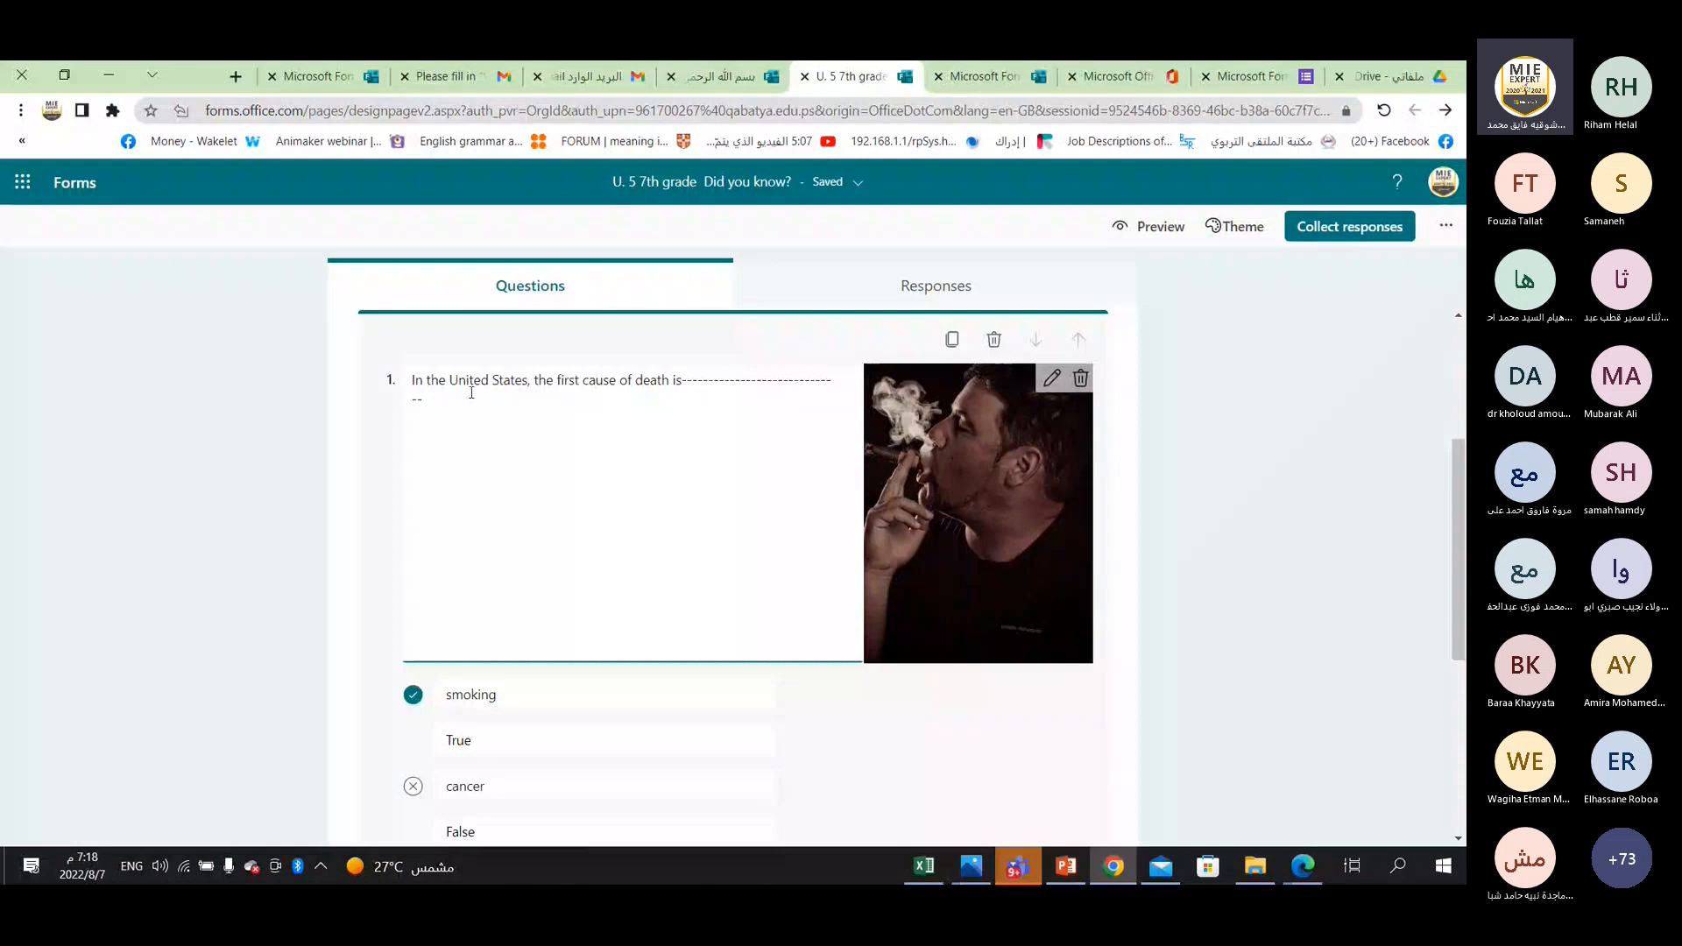
Edit question 1's picture, comparing the small and large display sizes, and set it to the large one.
click(1052, 380)
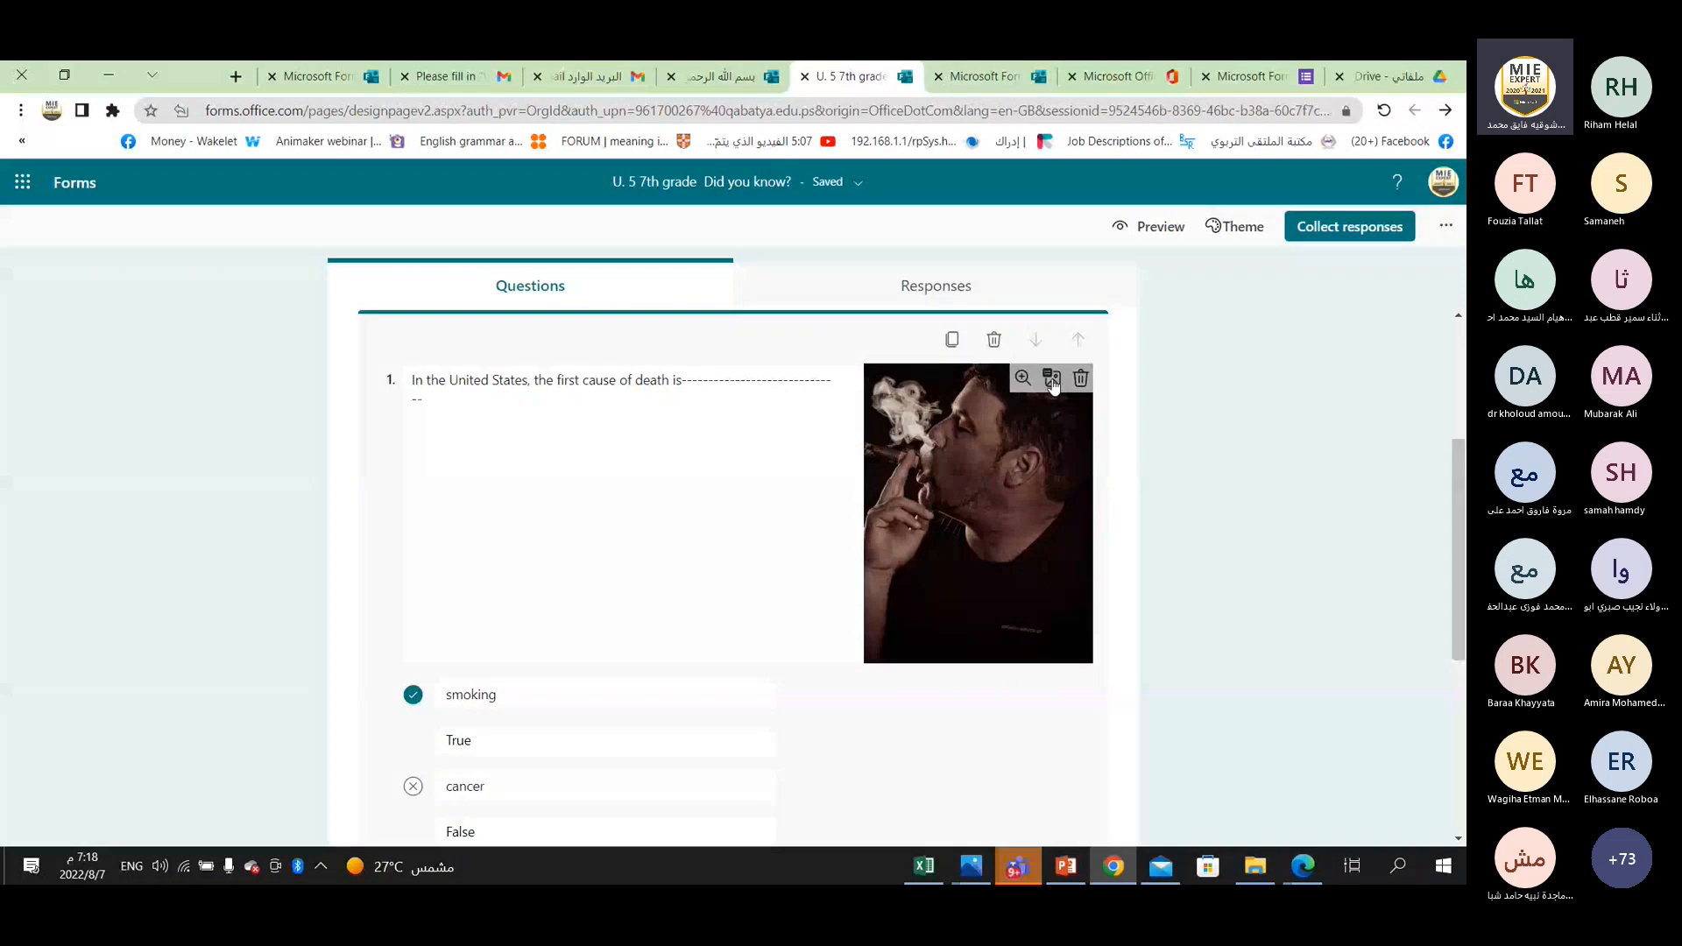
click(1052, 380)
click(966, 380)
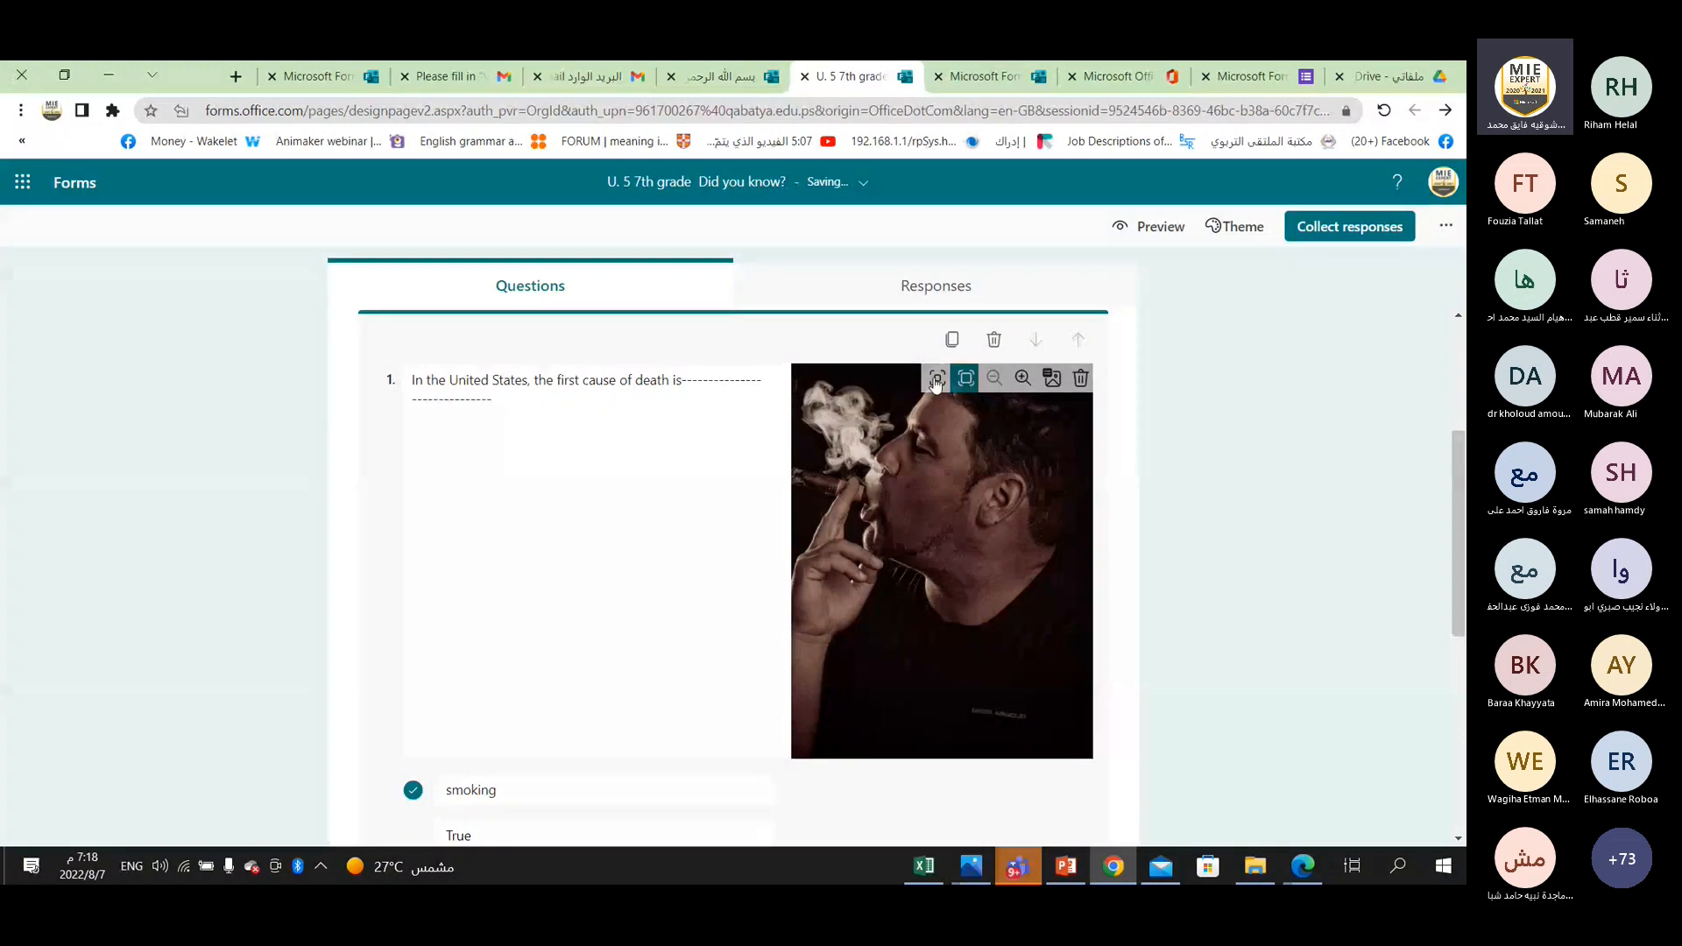
click(935, 382)
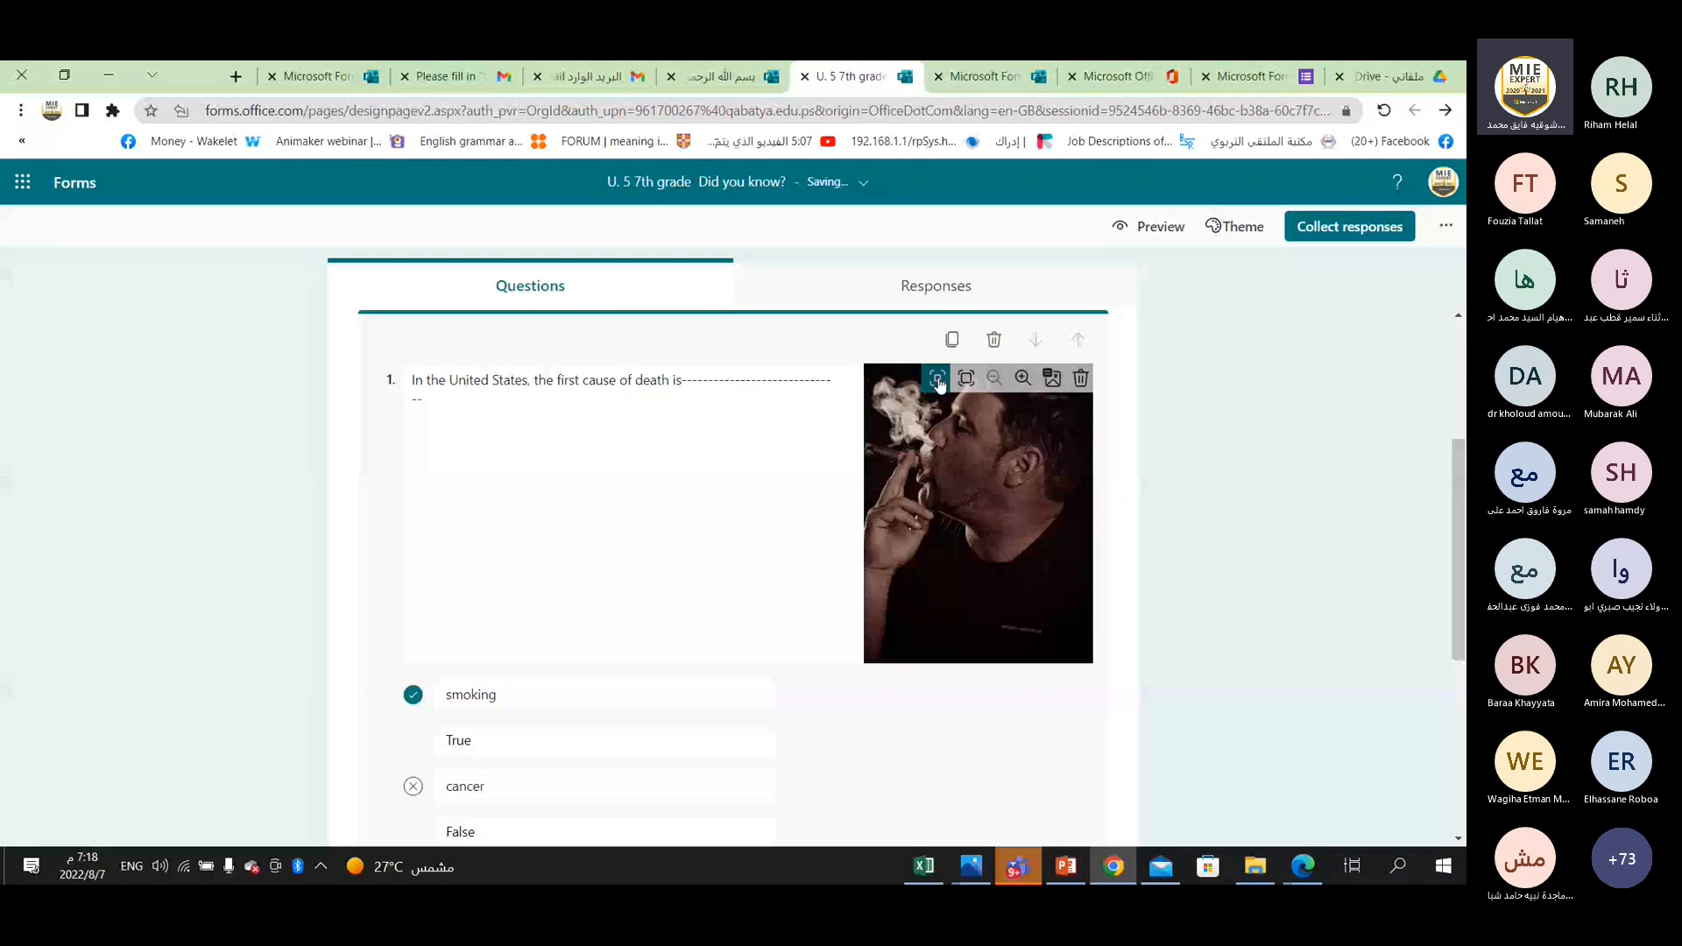
click(966, 382)
Adjust the framing of question 1's picture by zooming and repositioning it, ending one zoom level in on the man's face and smoke.
click(1022, 378)
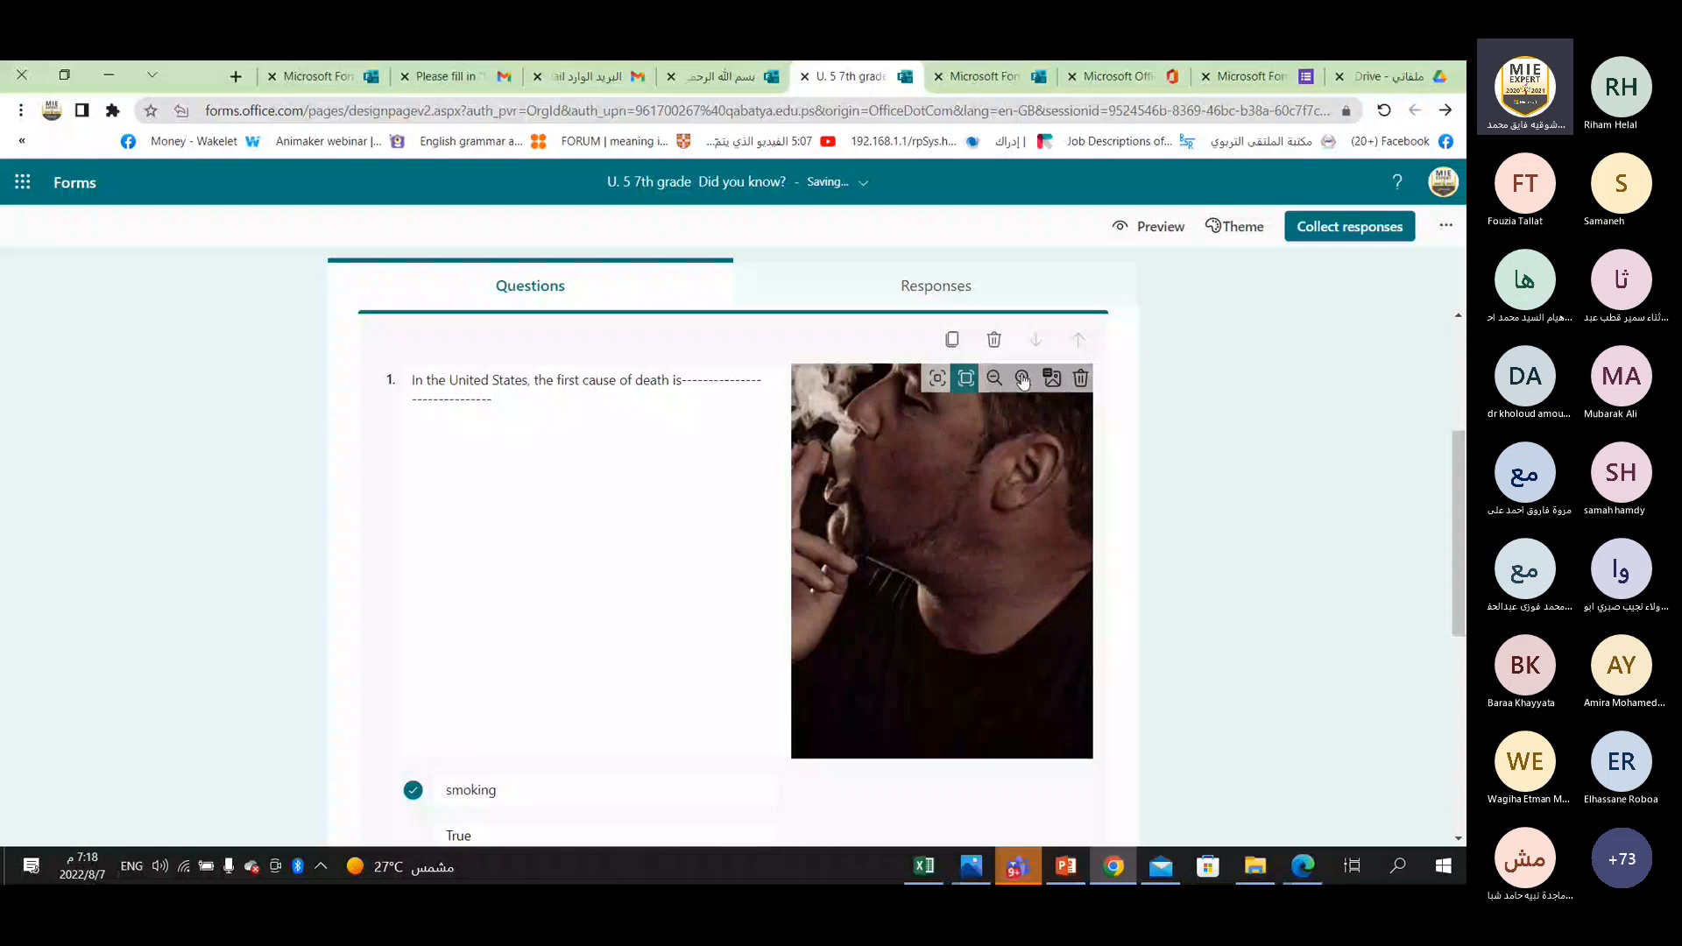
click(1022, 379)
drag(959, 438, 1064, 637)
drag(959, 569, 1012, 562)
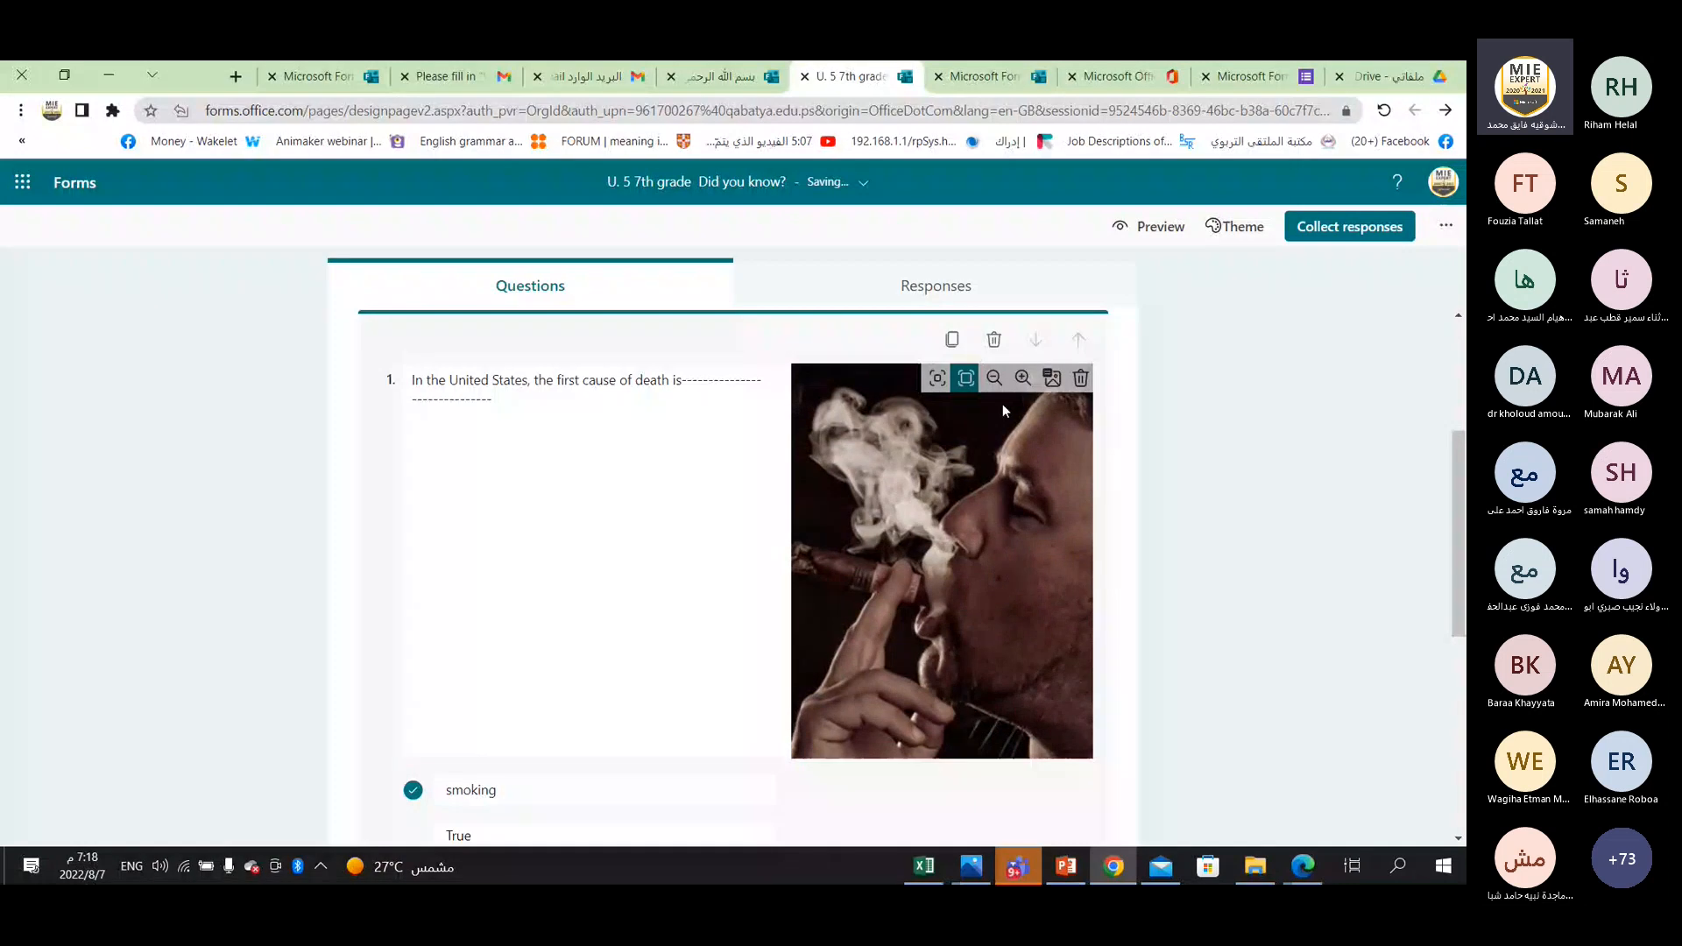
click(995, 382)
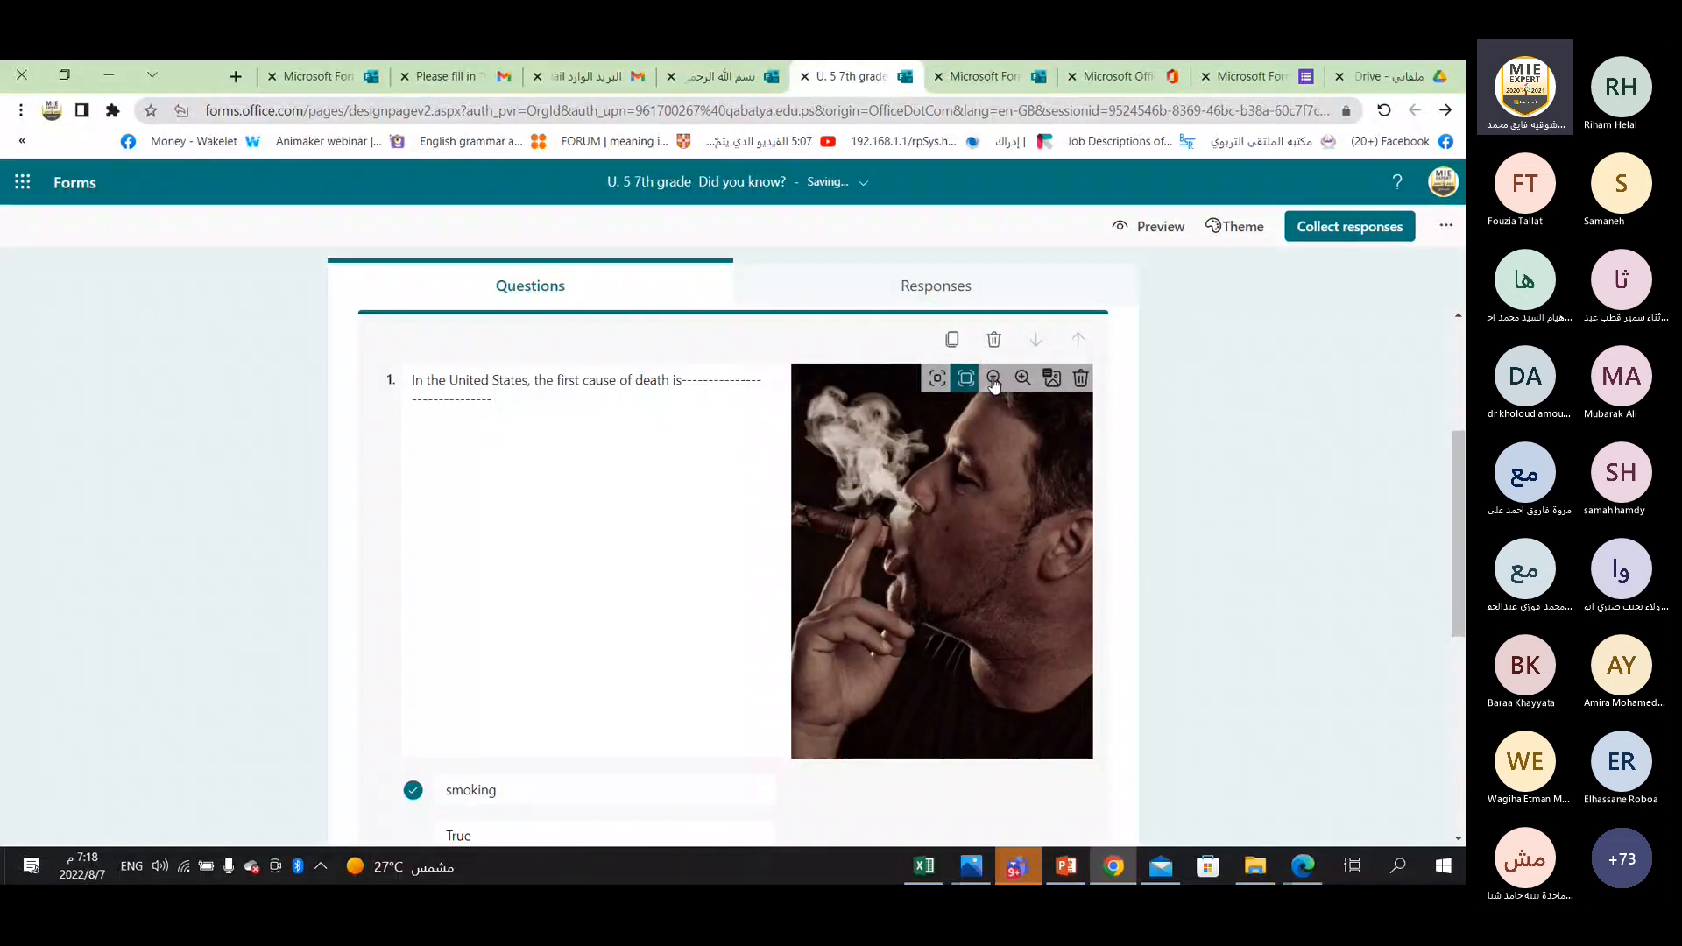
click(994, 382)
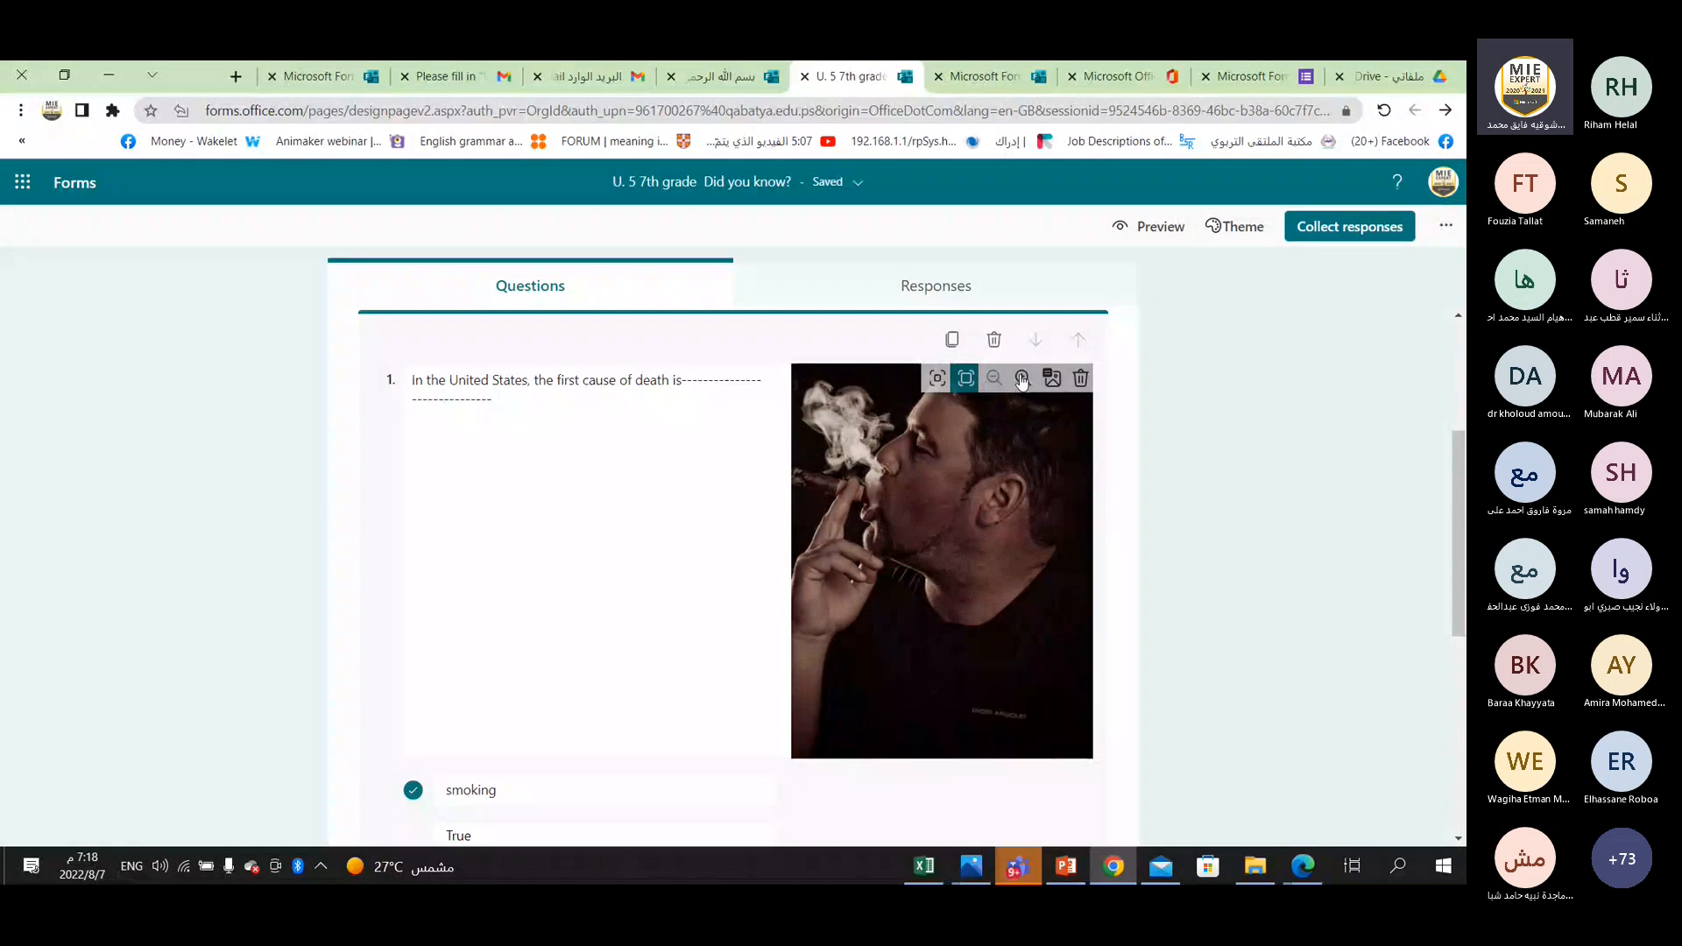
click(1022, 378)
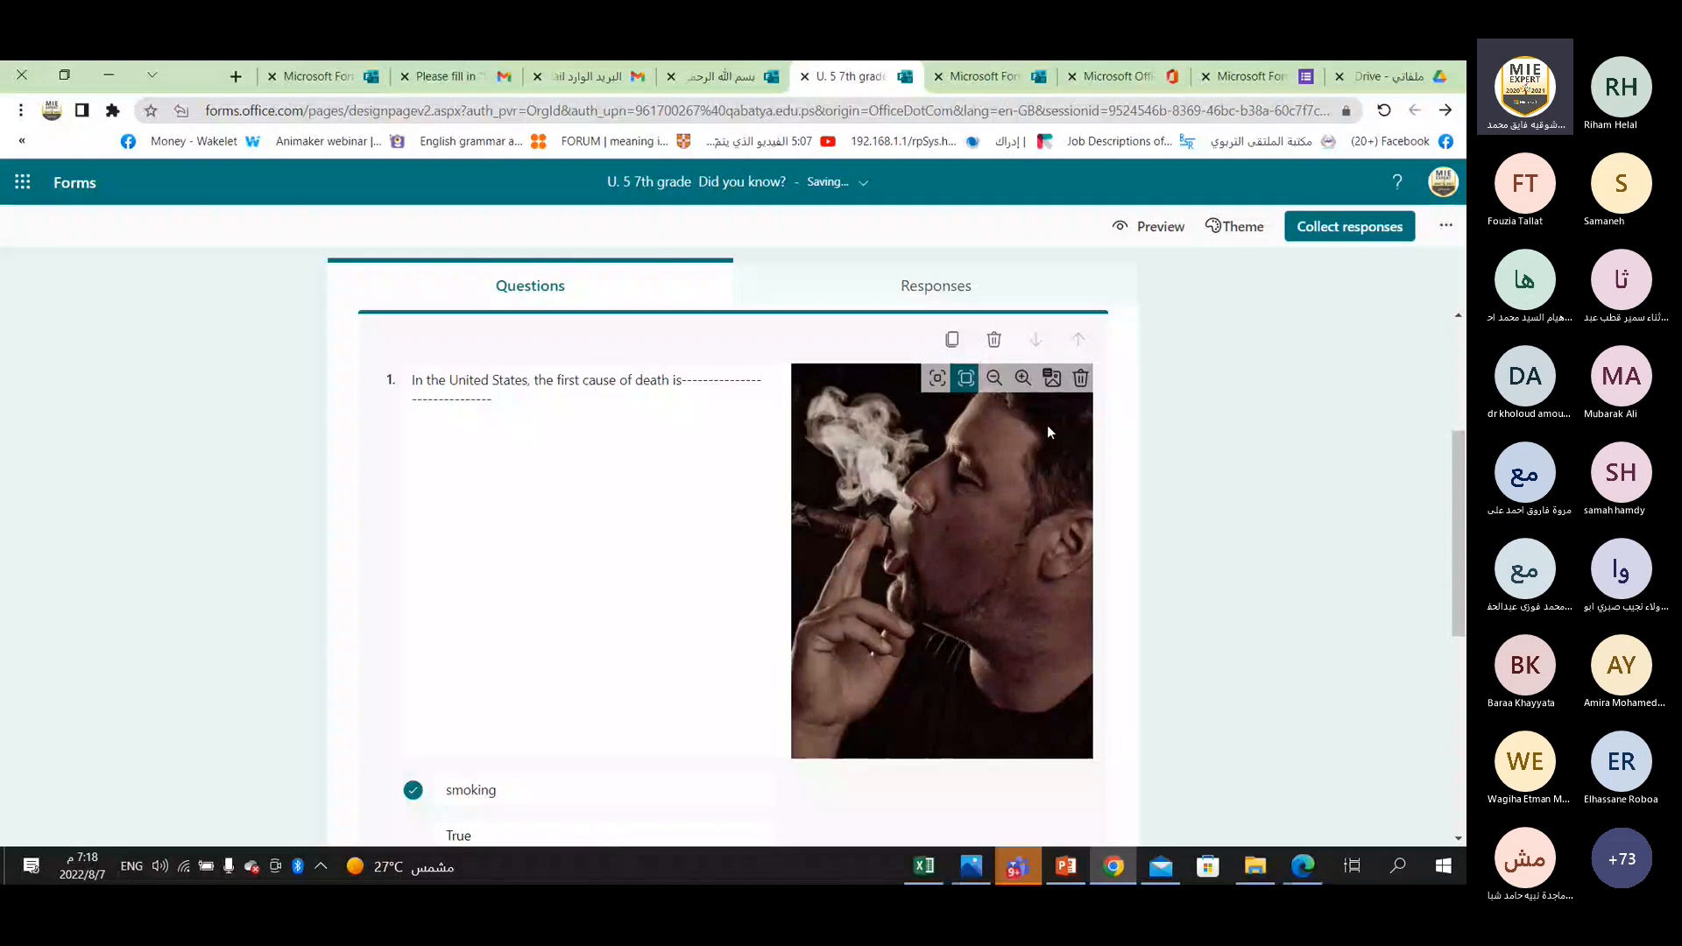
View the alternative text dialog for question 1's picture, close it without adding text, and leave question editing.
click(1051, 380)
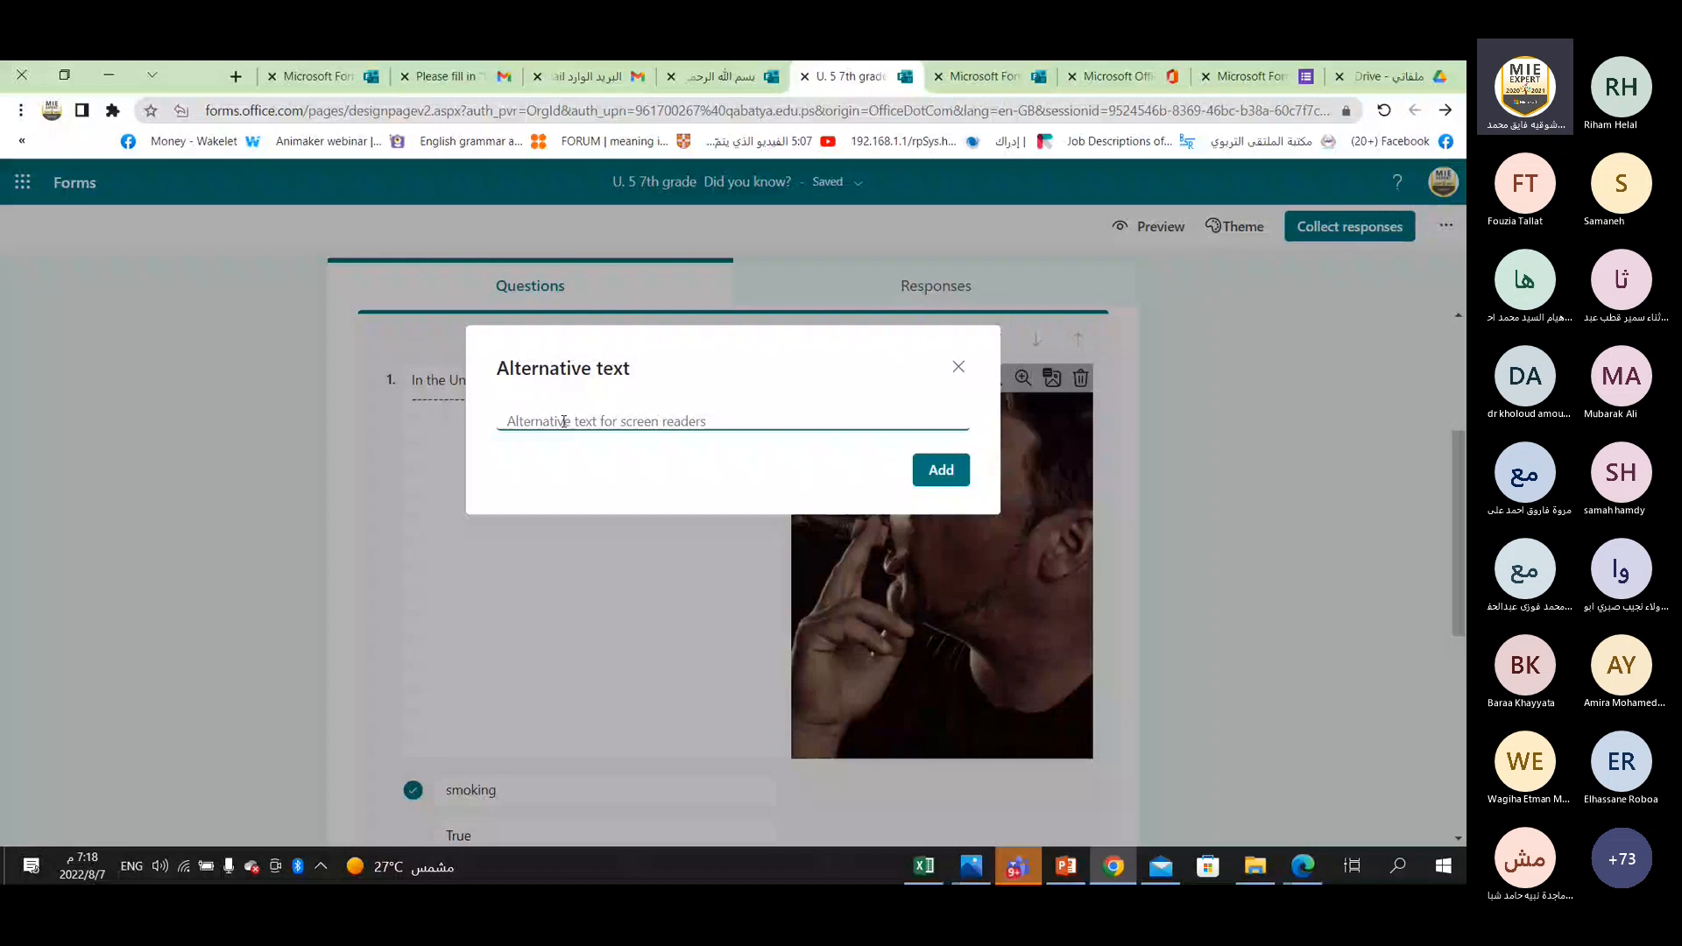
click(957, 368)
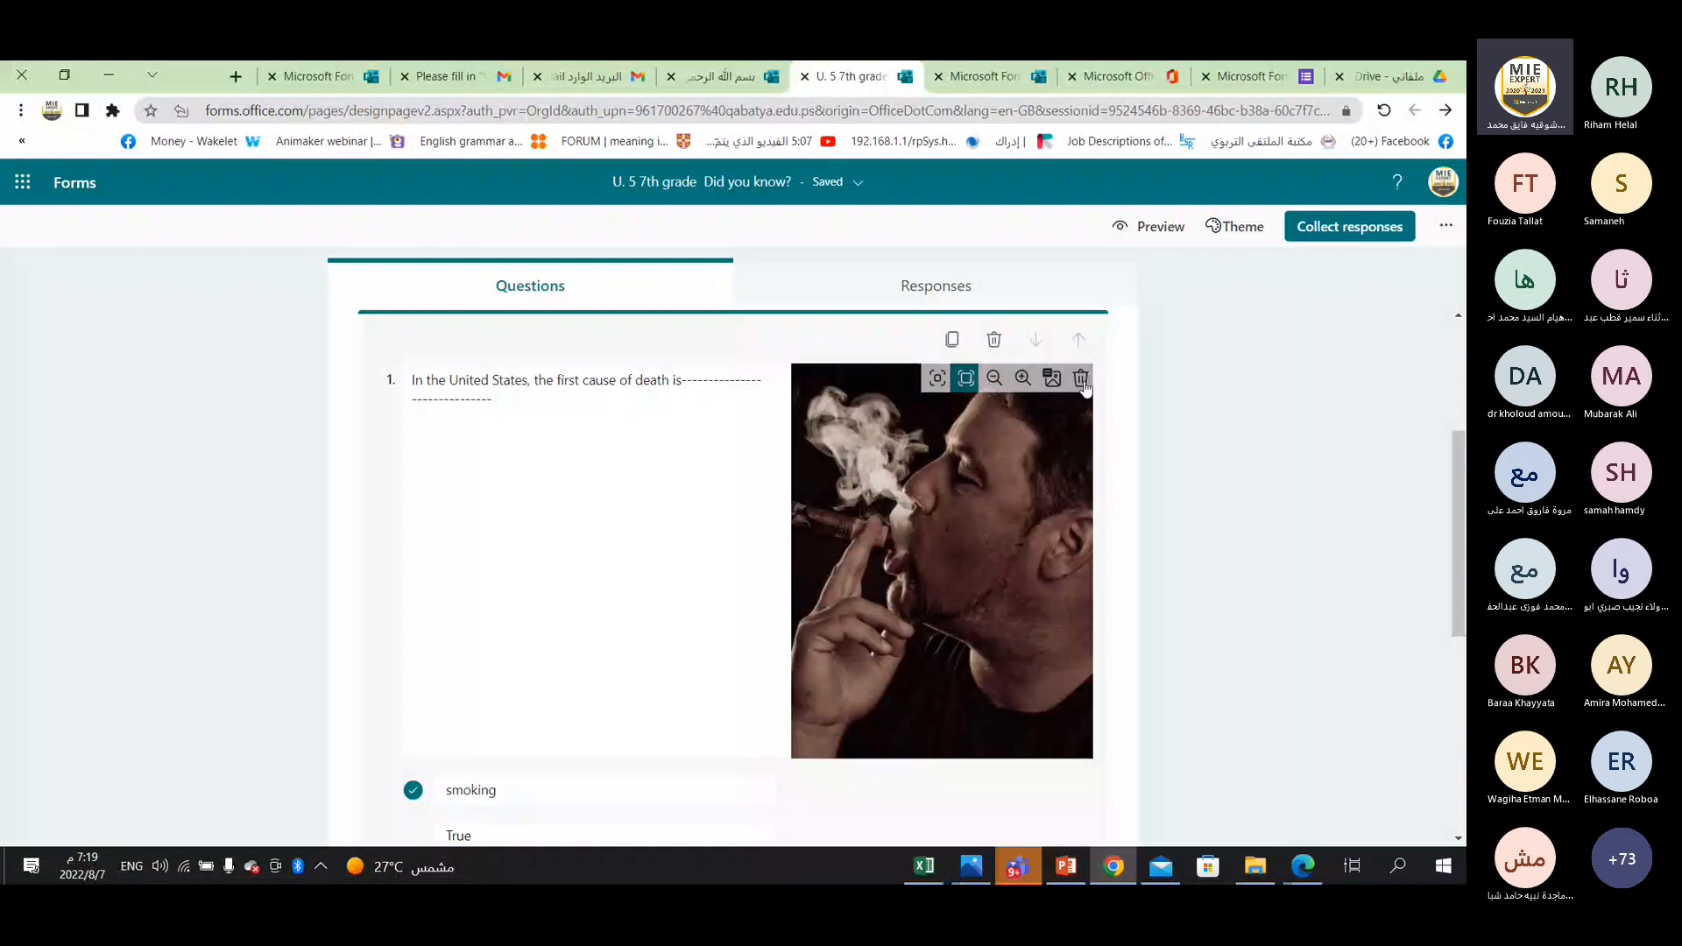
click(1139, 458)
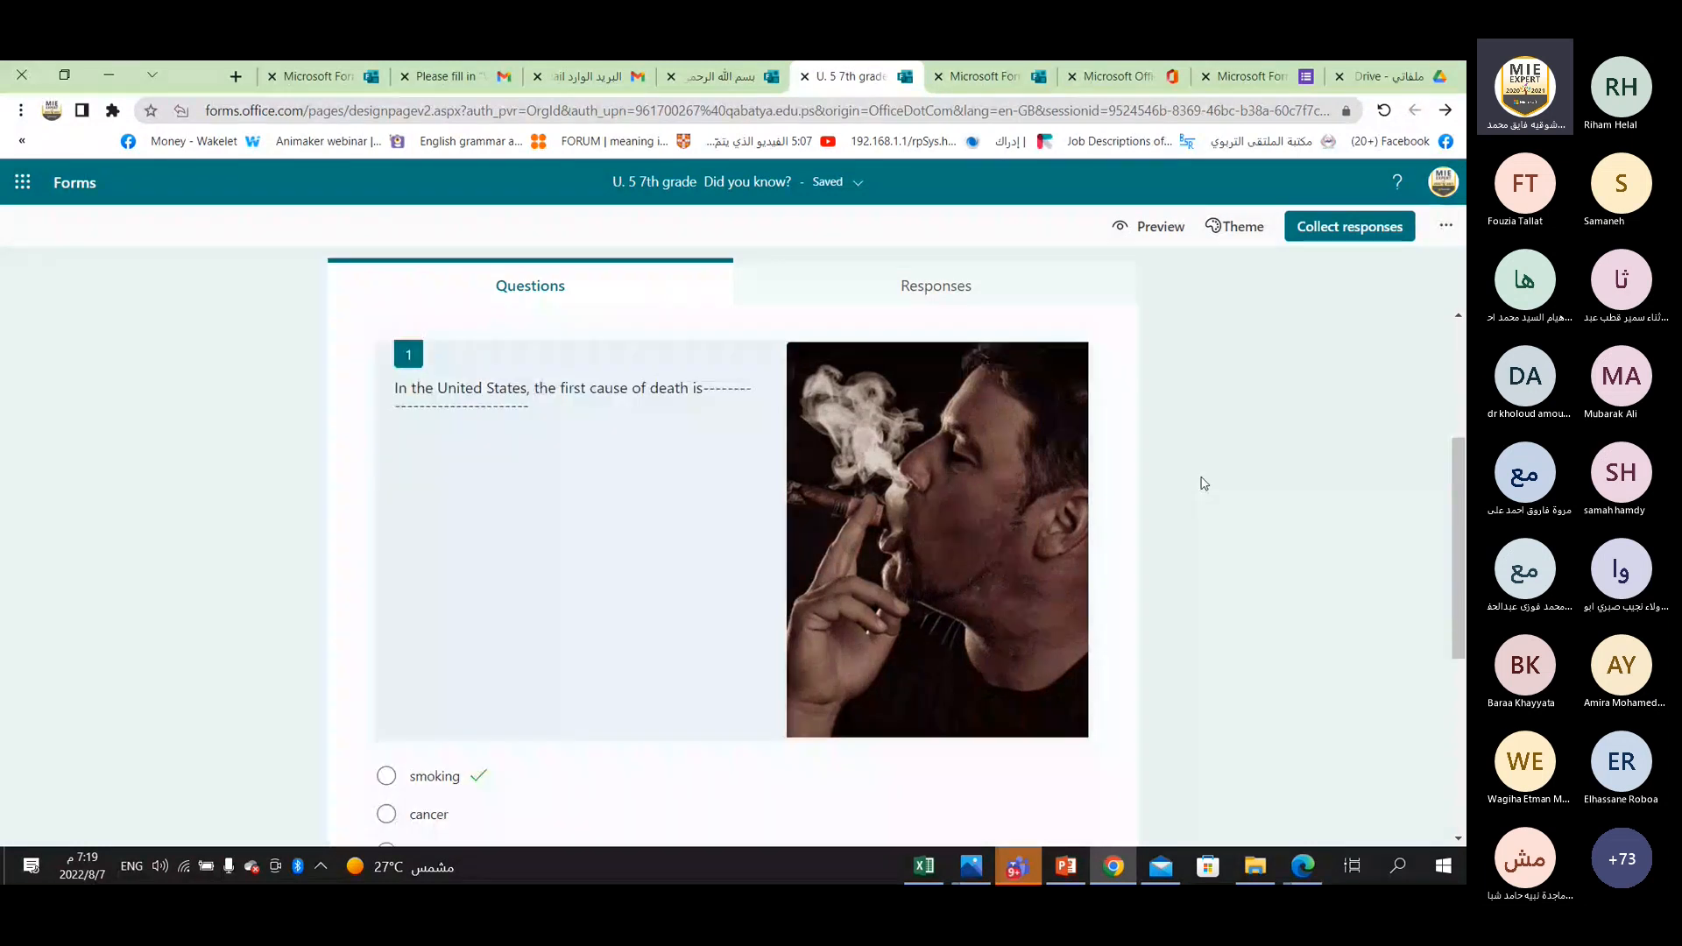
Format the whole text of question 1 as bold, underlined and Large, trying italic and removing it again.
click(492, 381)
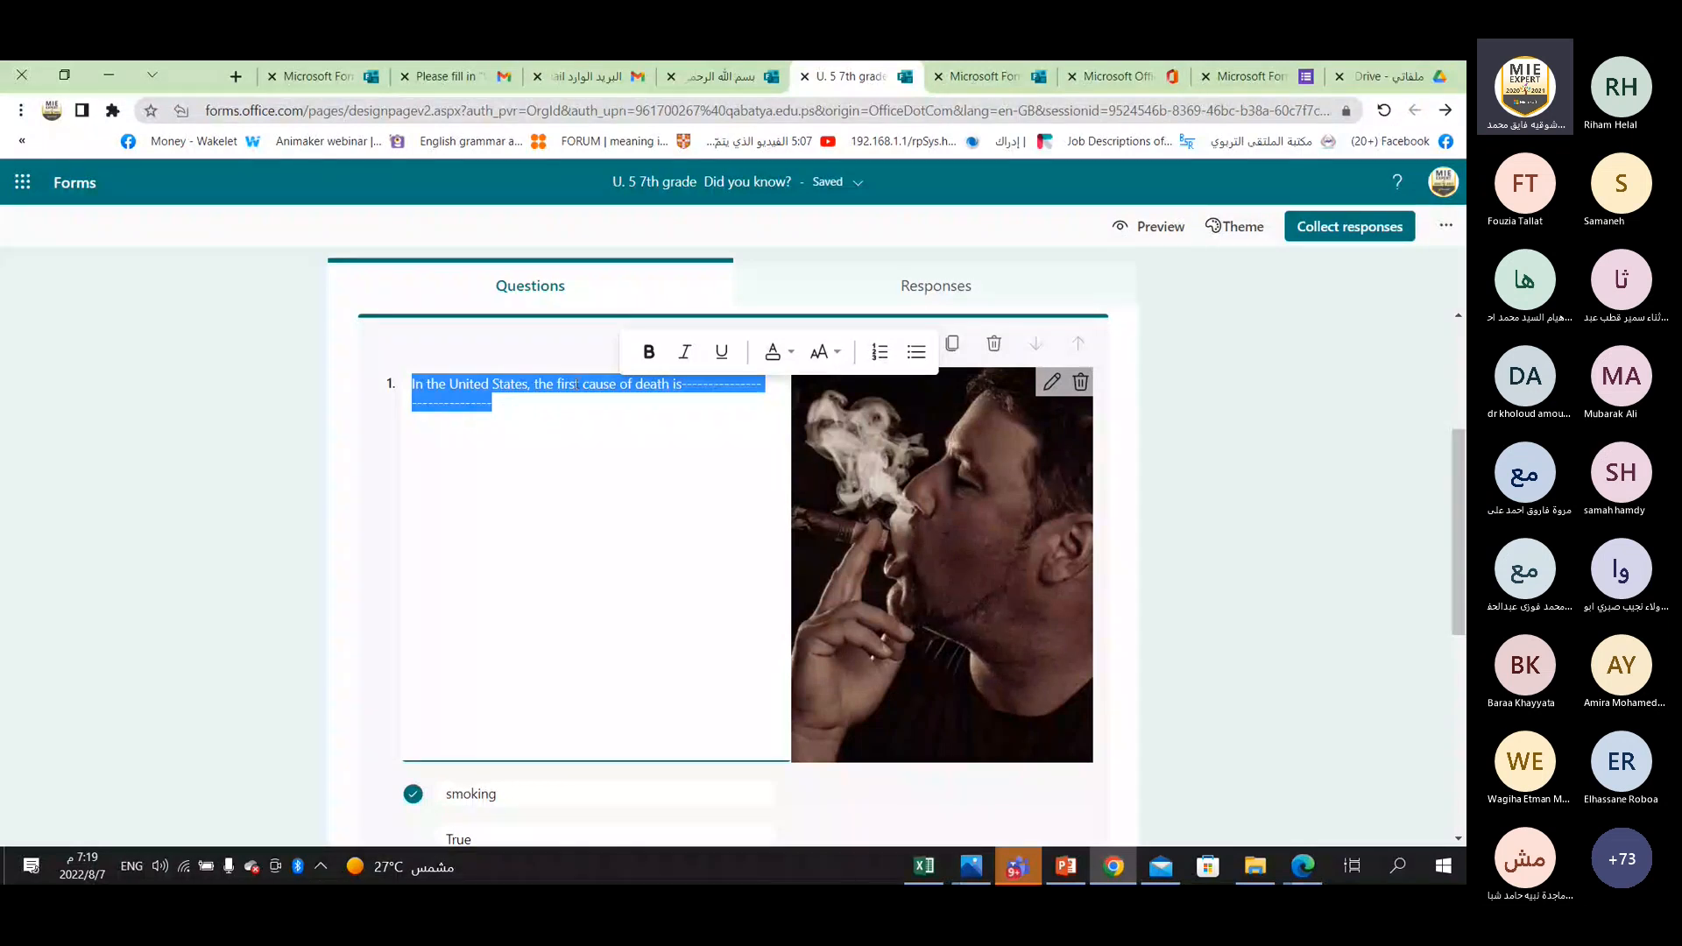
click(649, 354)
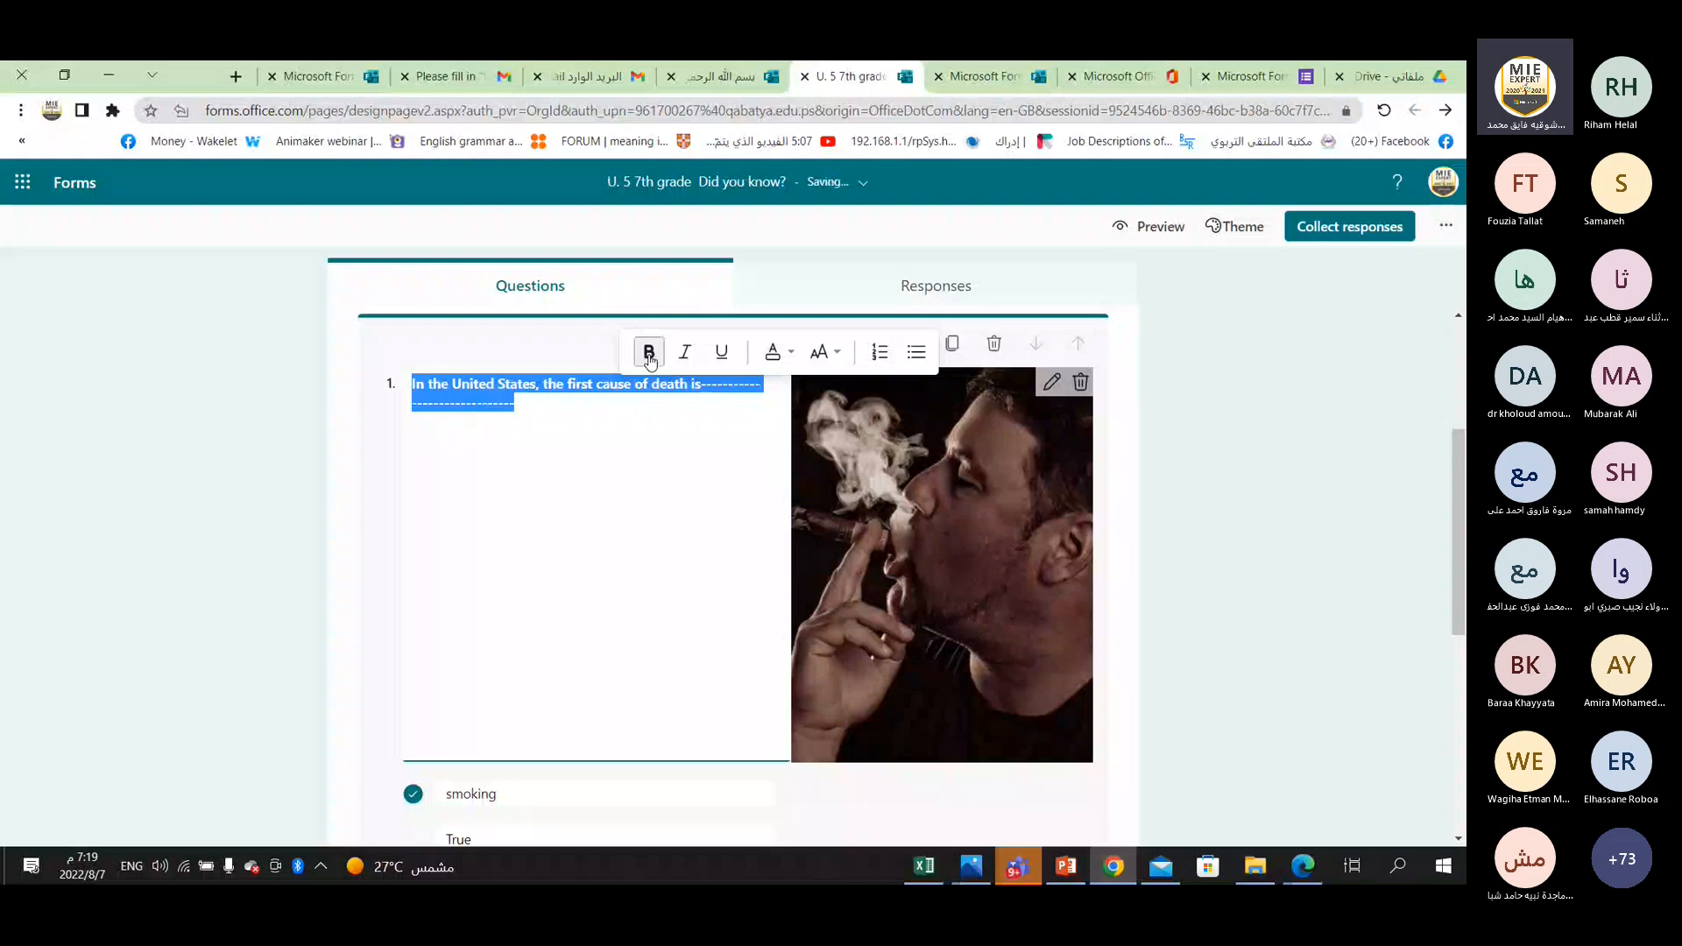
click(685, 356)
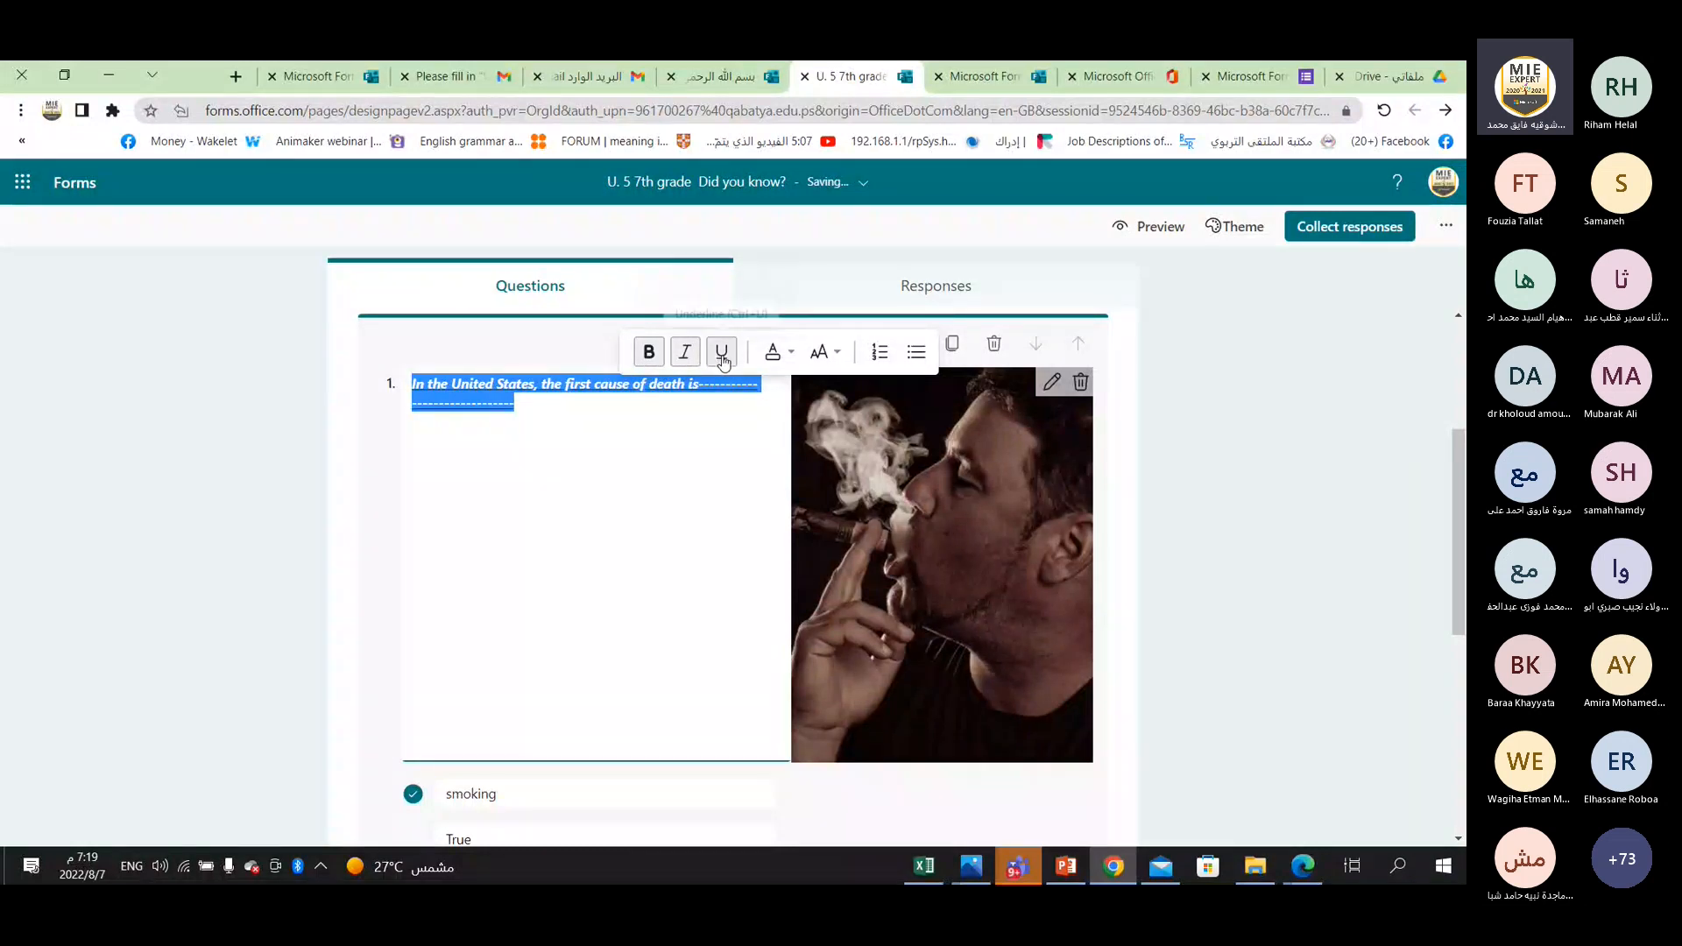
click(722, 359)
click(823, 352)
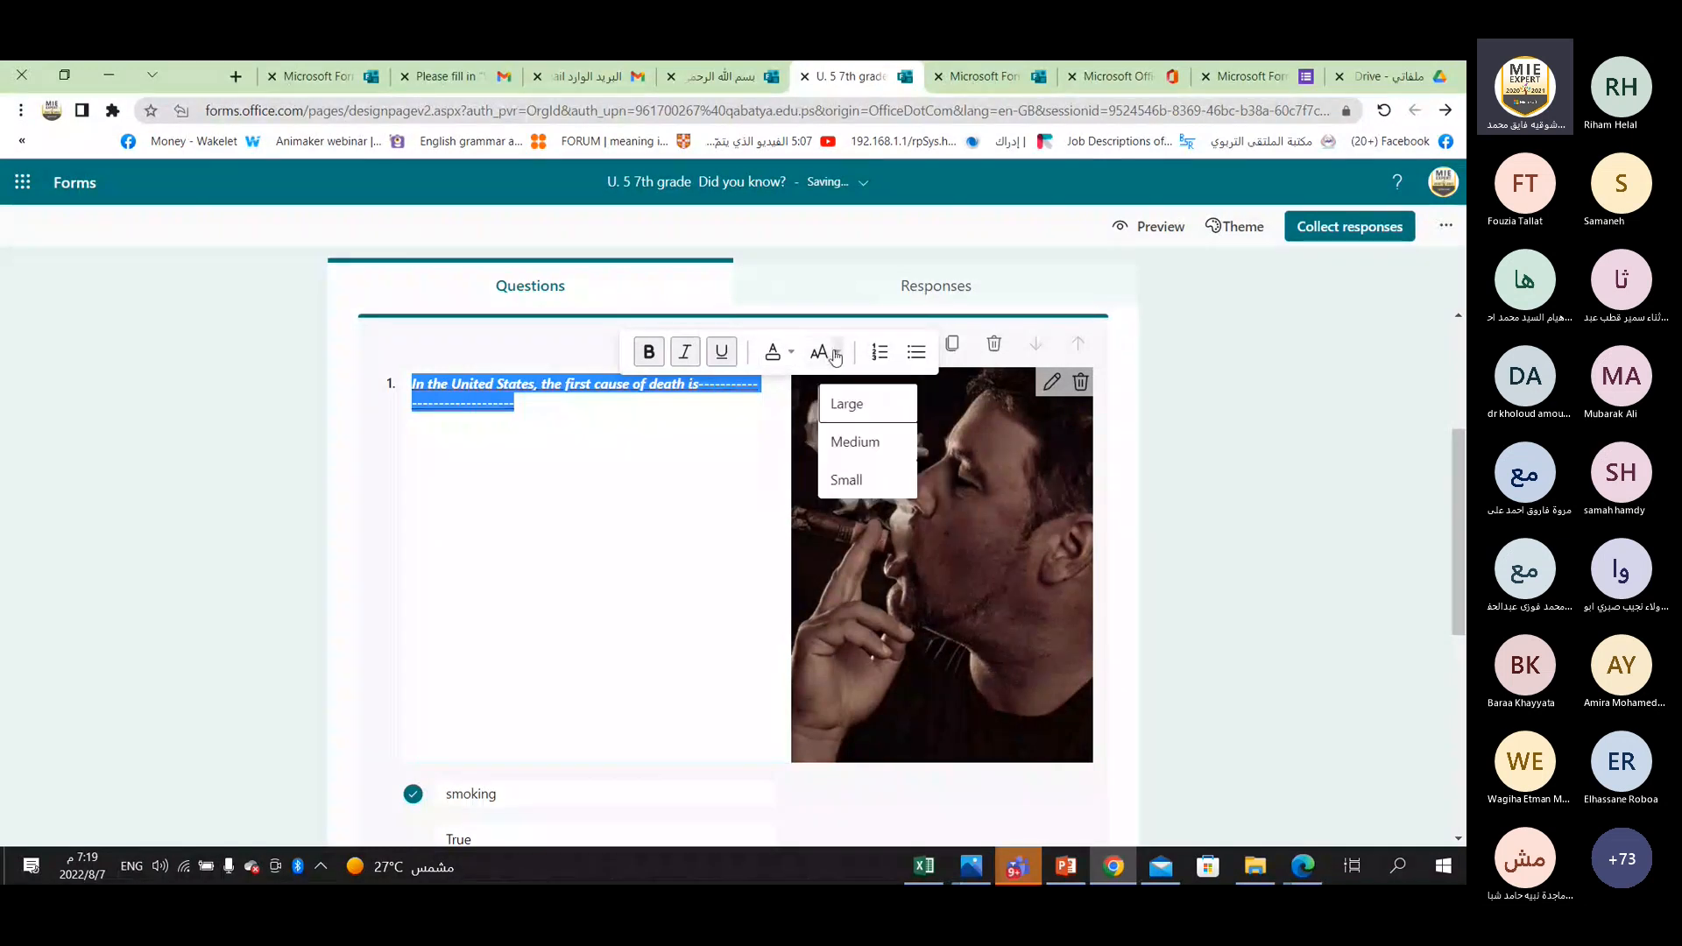
click(857, 406)
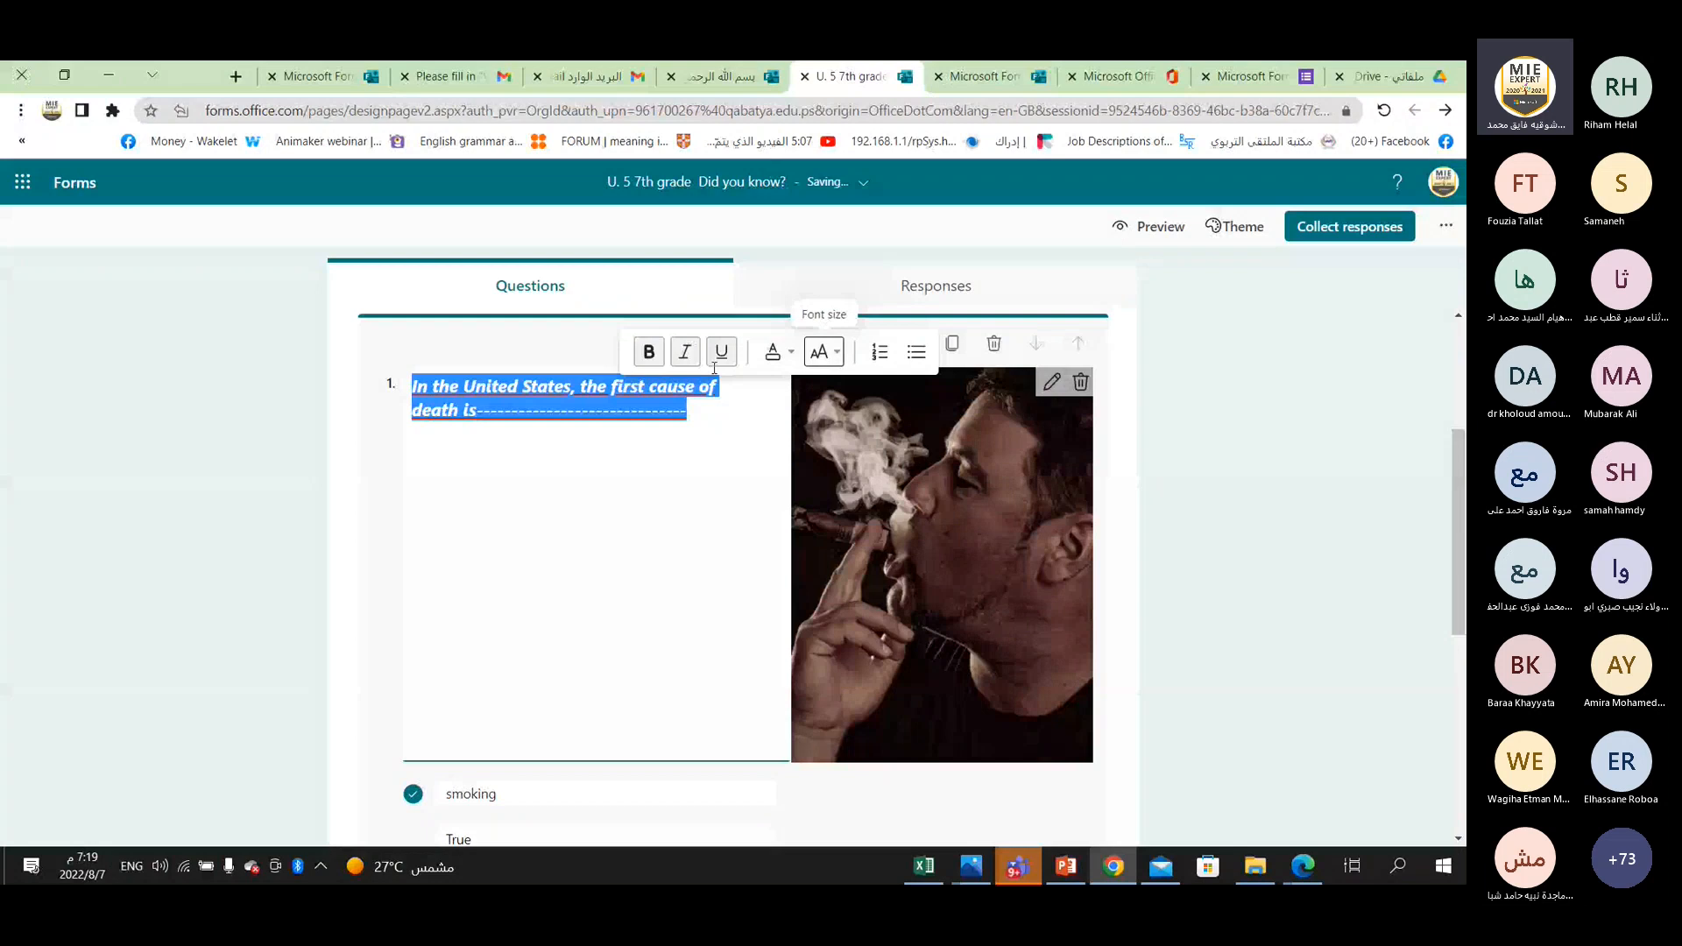
click(684, 359)
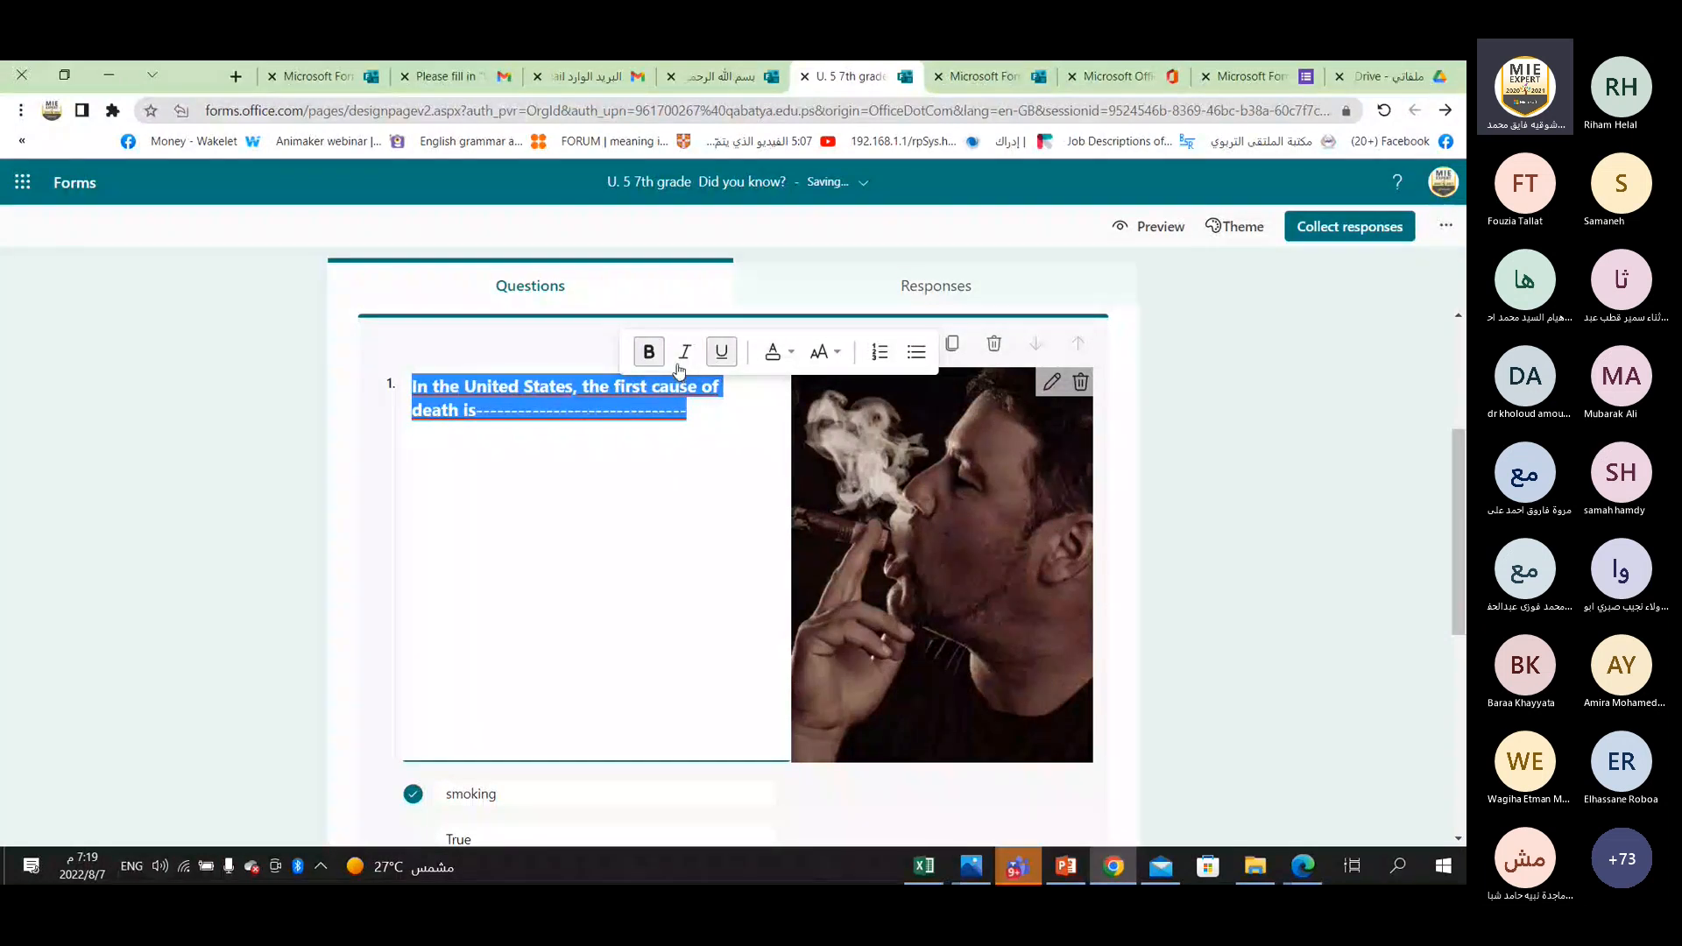
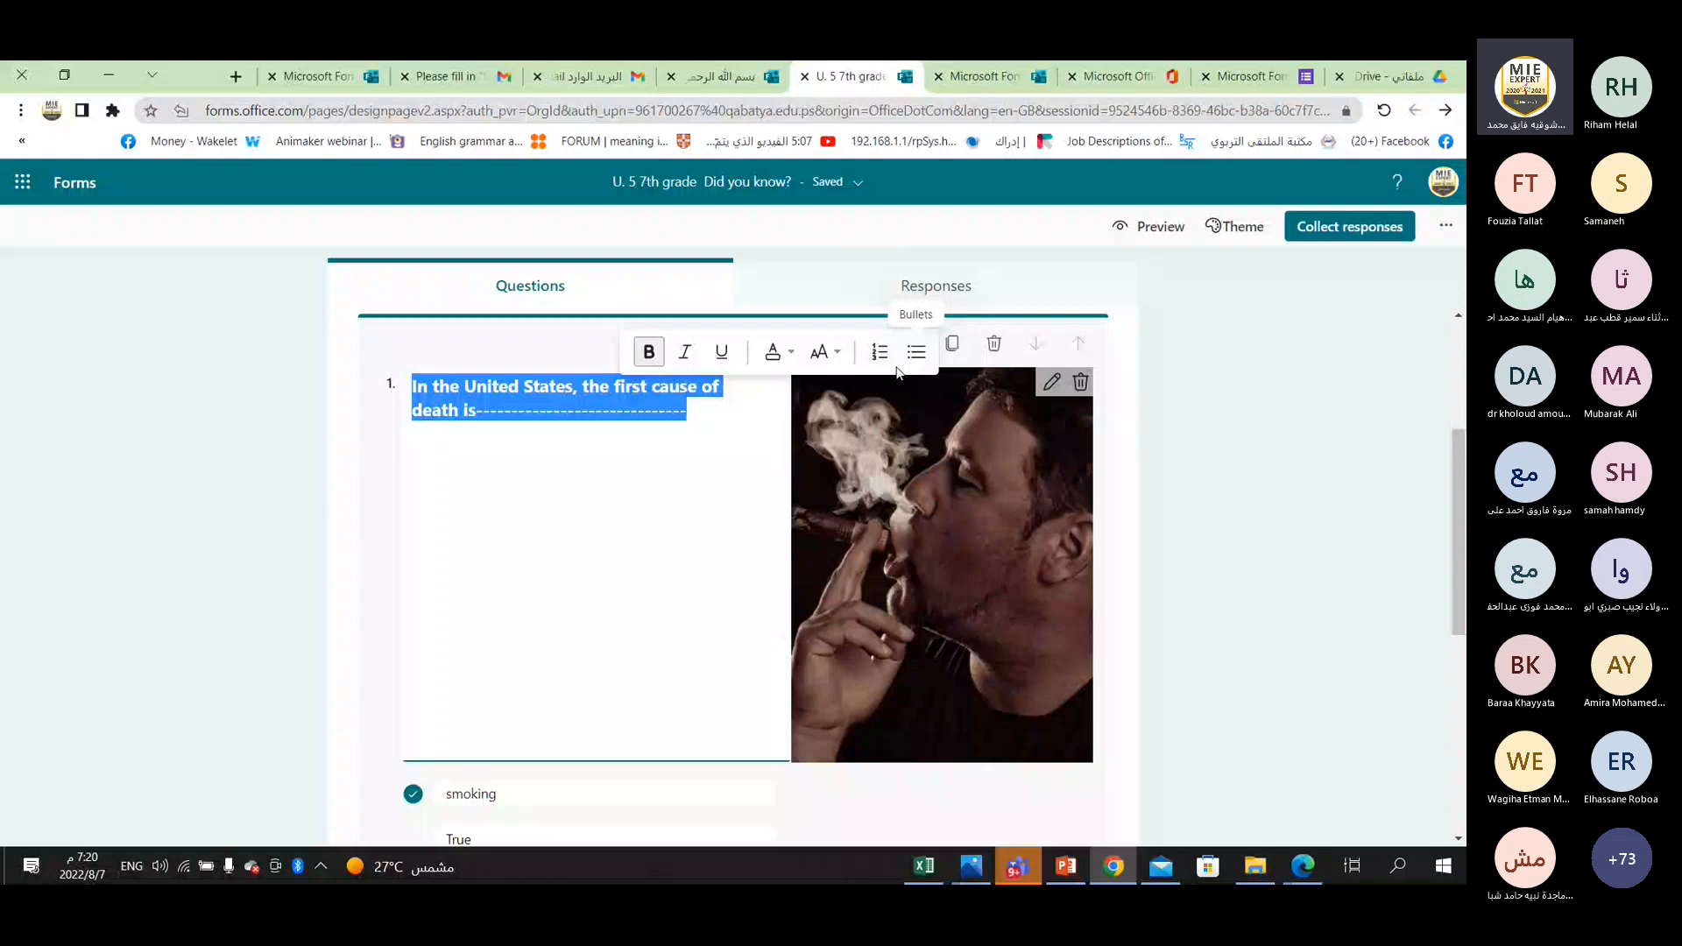
Review question 1 from its formatted text and picture down to the answer options and settings.
click(545, 409)
scroll(497, 627, down, 2)
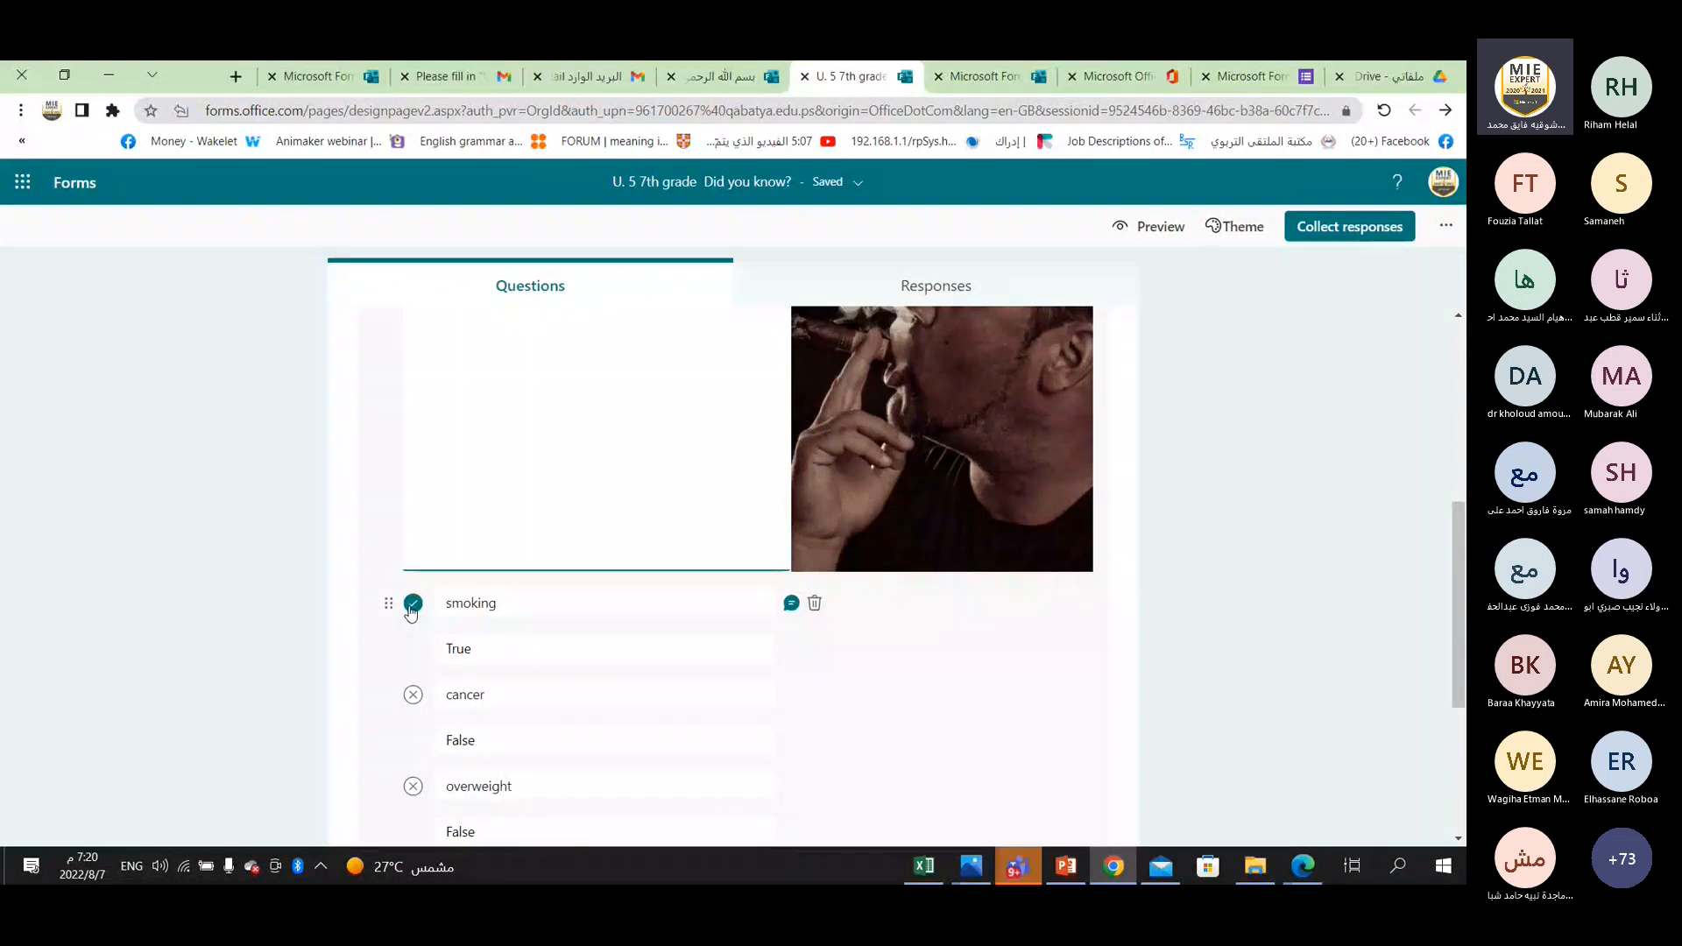
scroll(565, 652, up, 4)
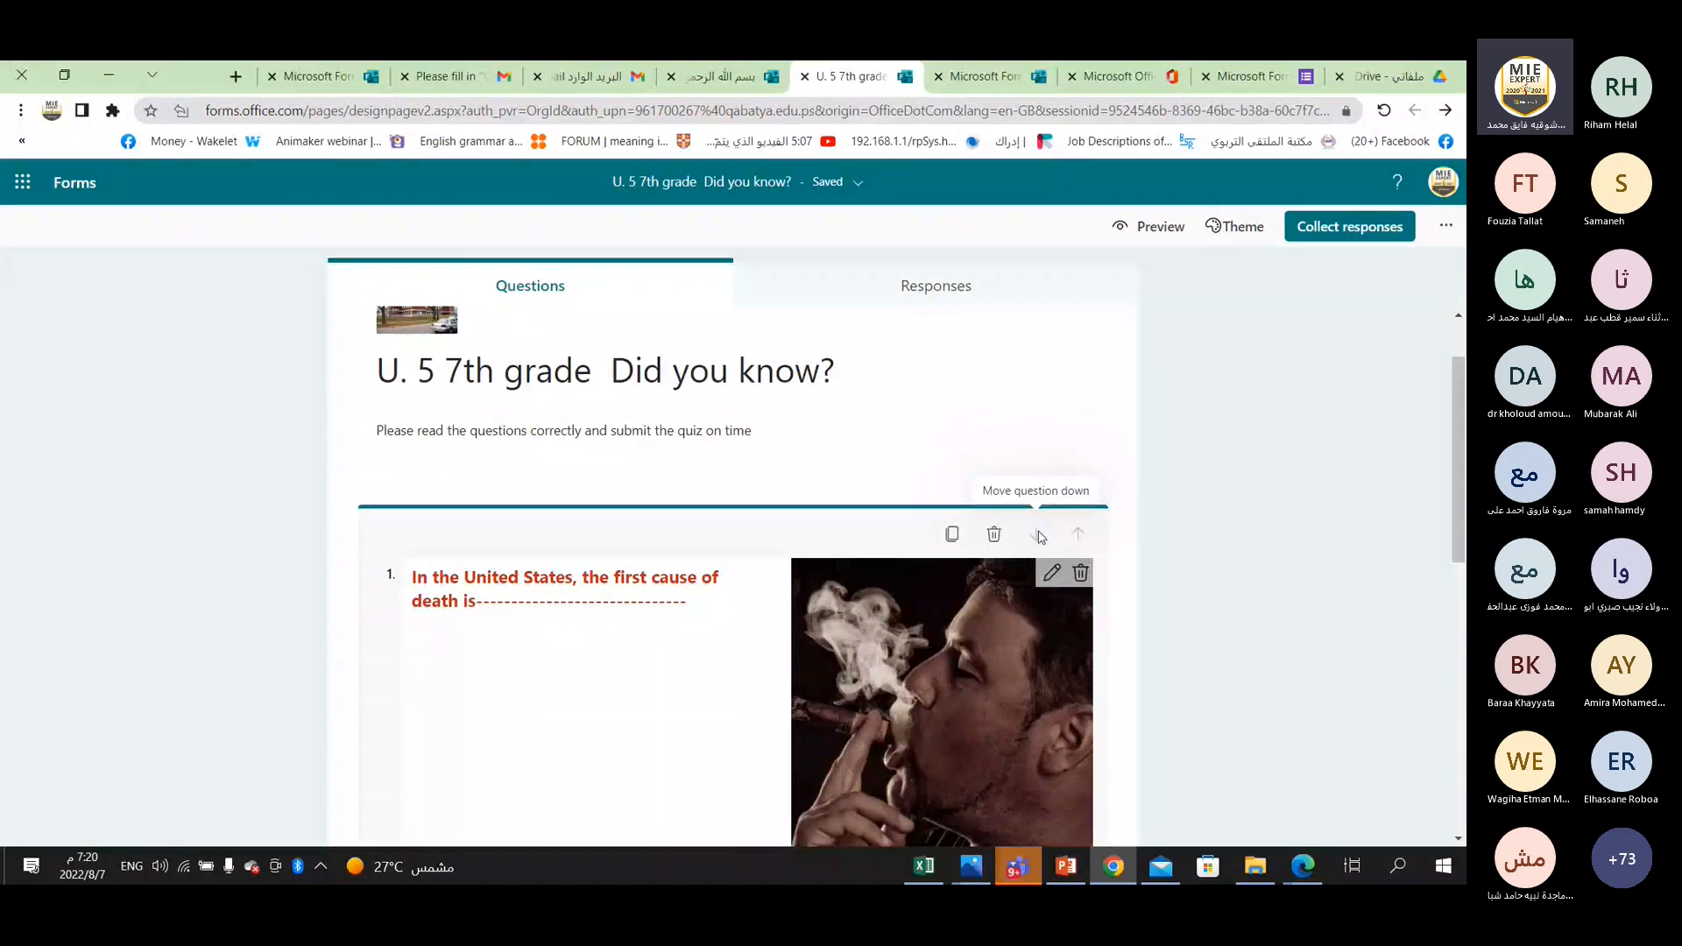
scroll(716, 620, down, 2)
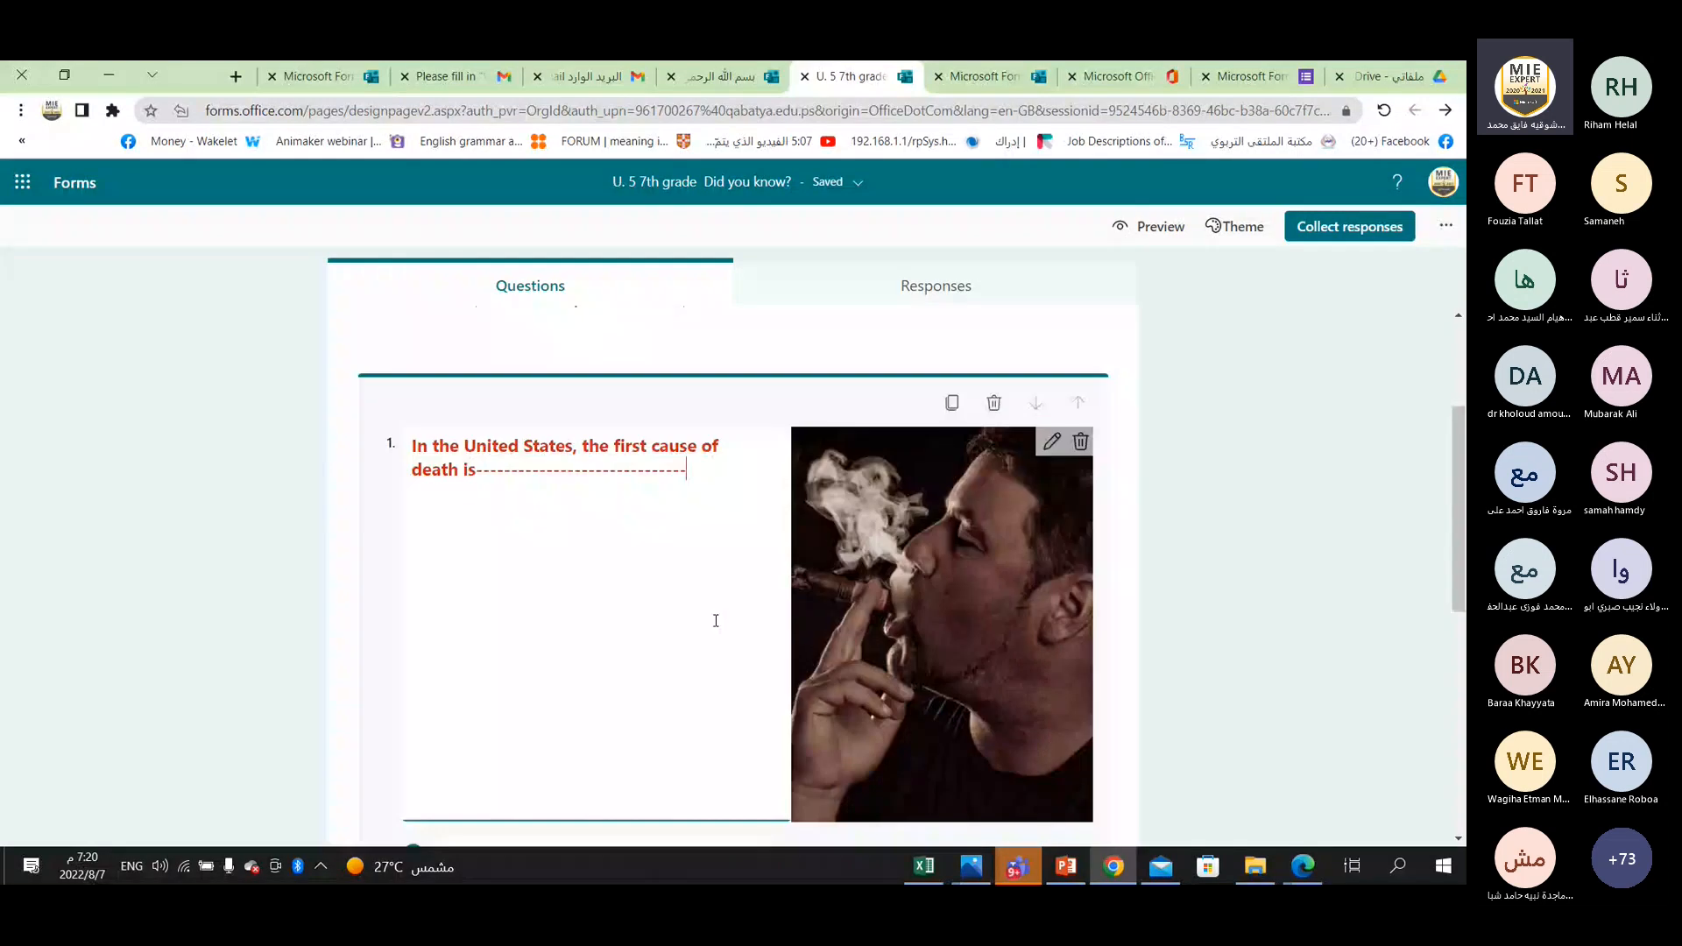
scroll(715, 621, down, 6)
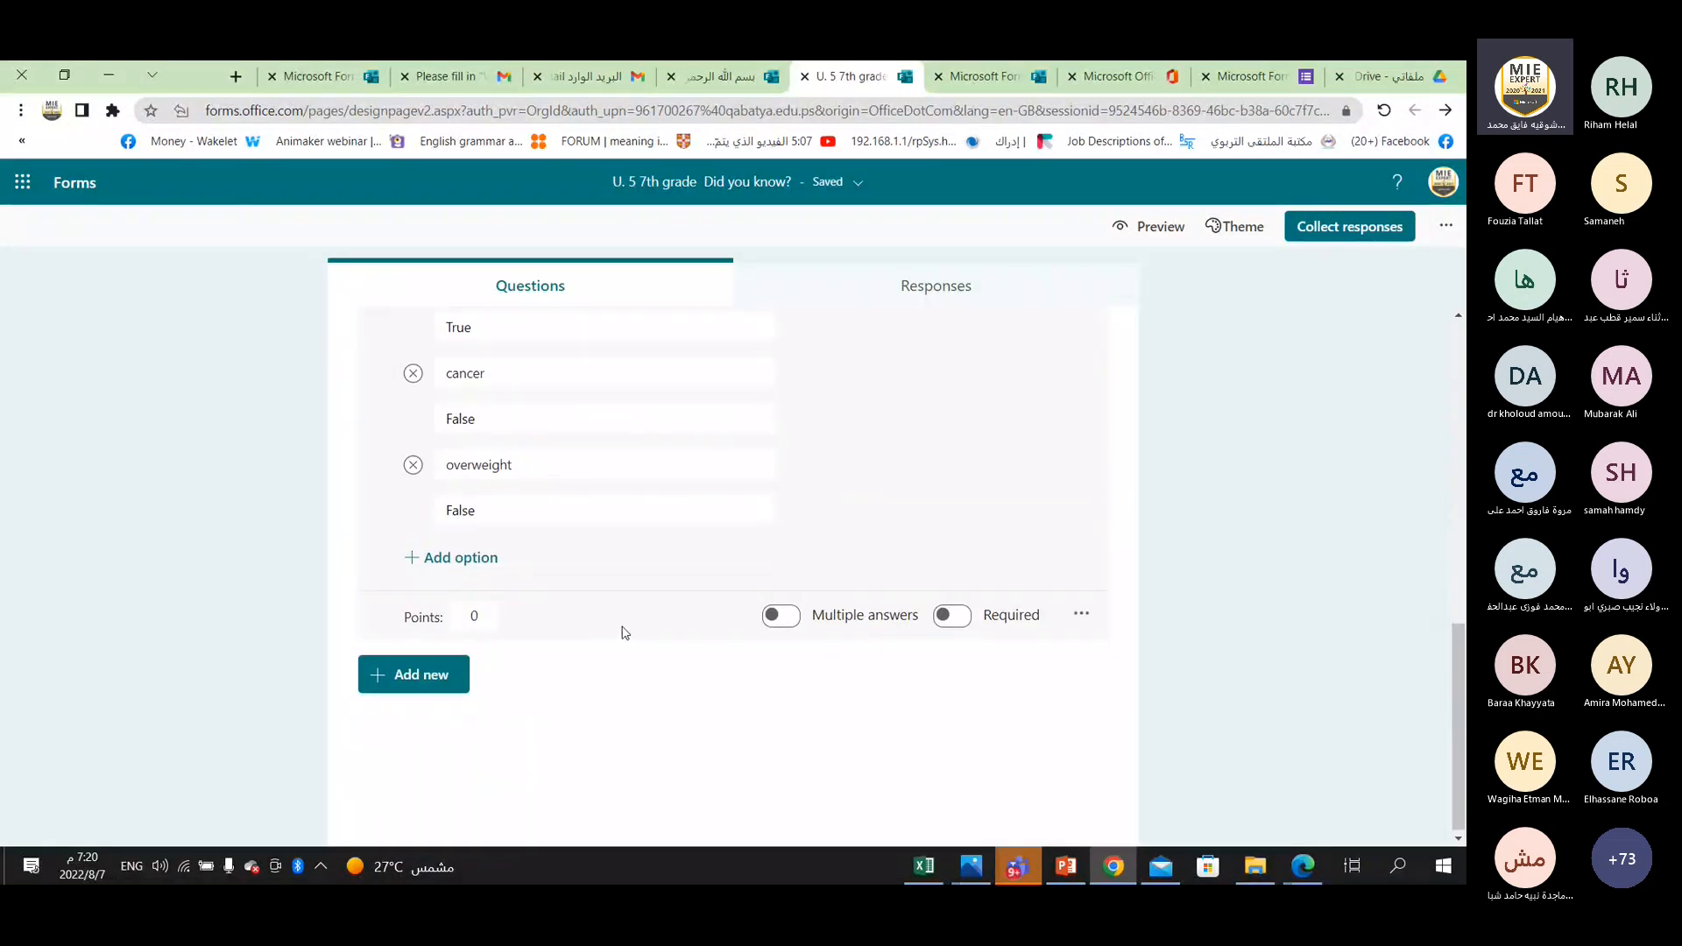
scroll(628, 621, up, 3)
scroll(628, 621, up, 2)
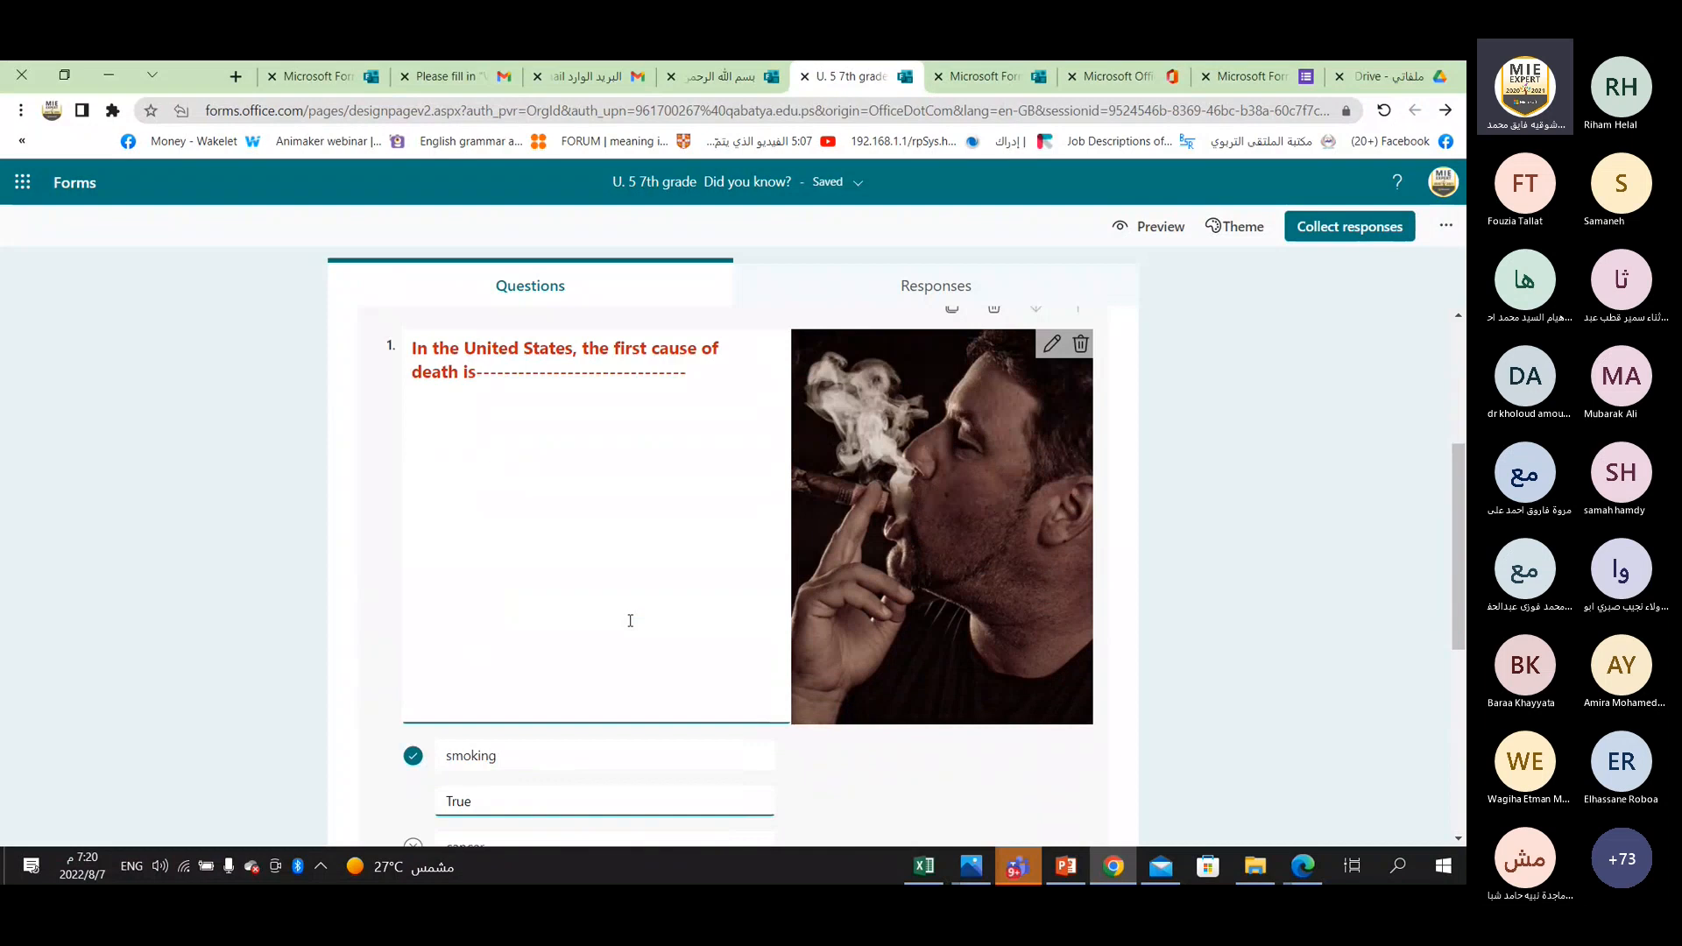
click(620, 562)
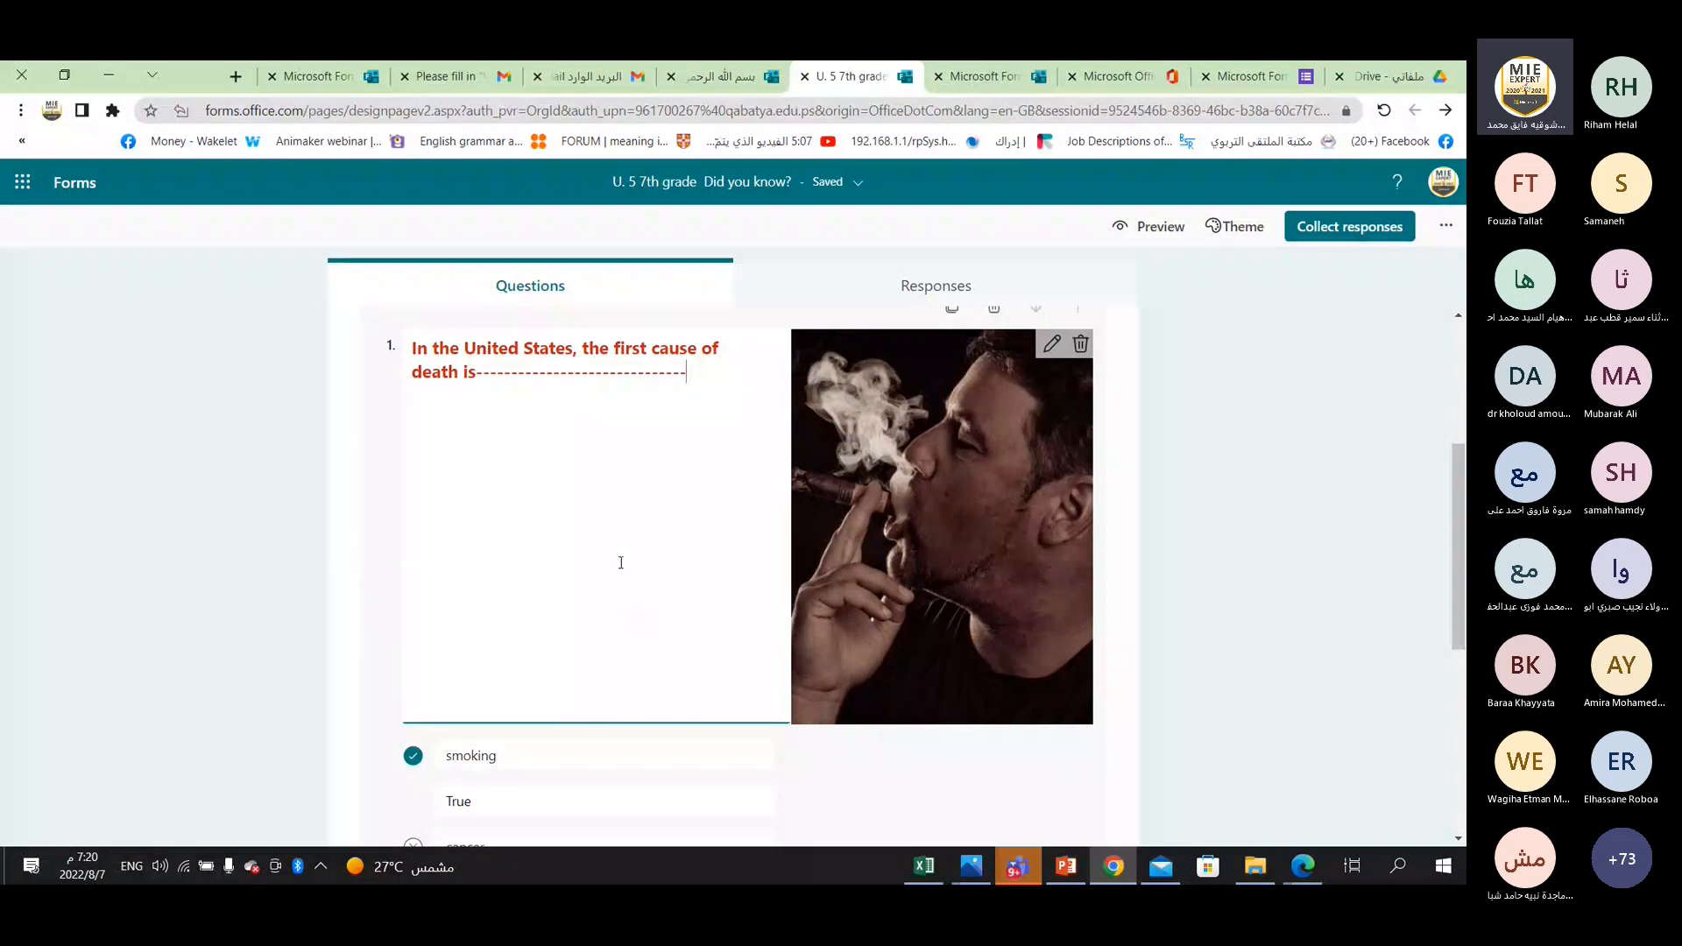
scroll(620, 562, up, 3)
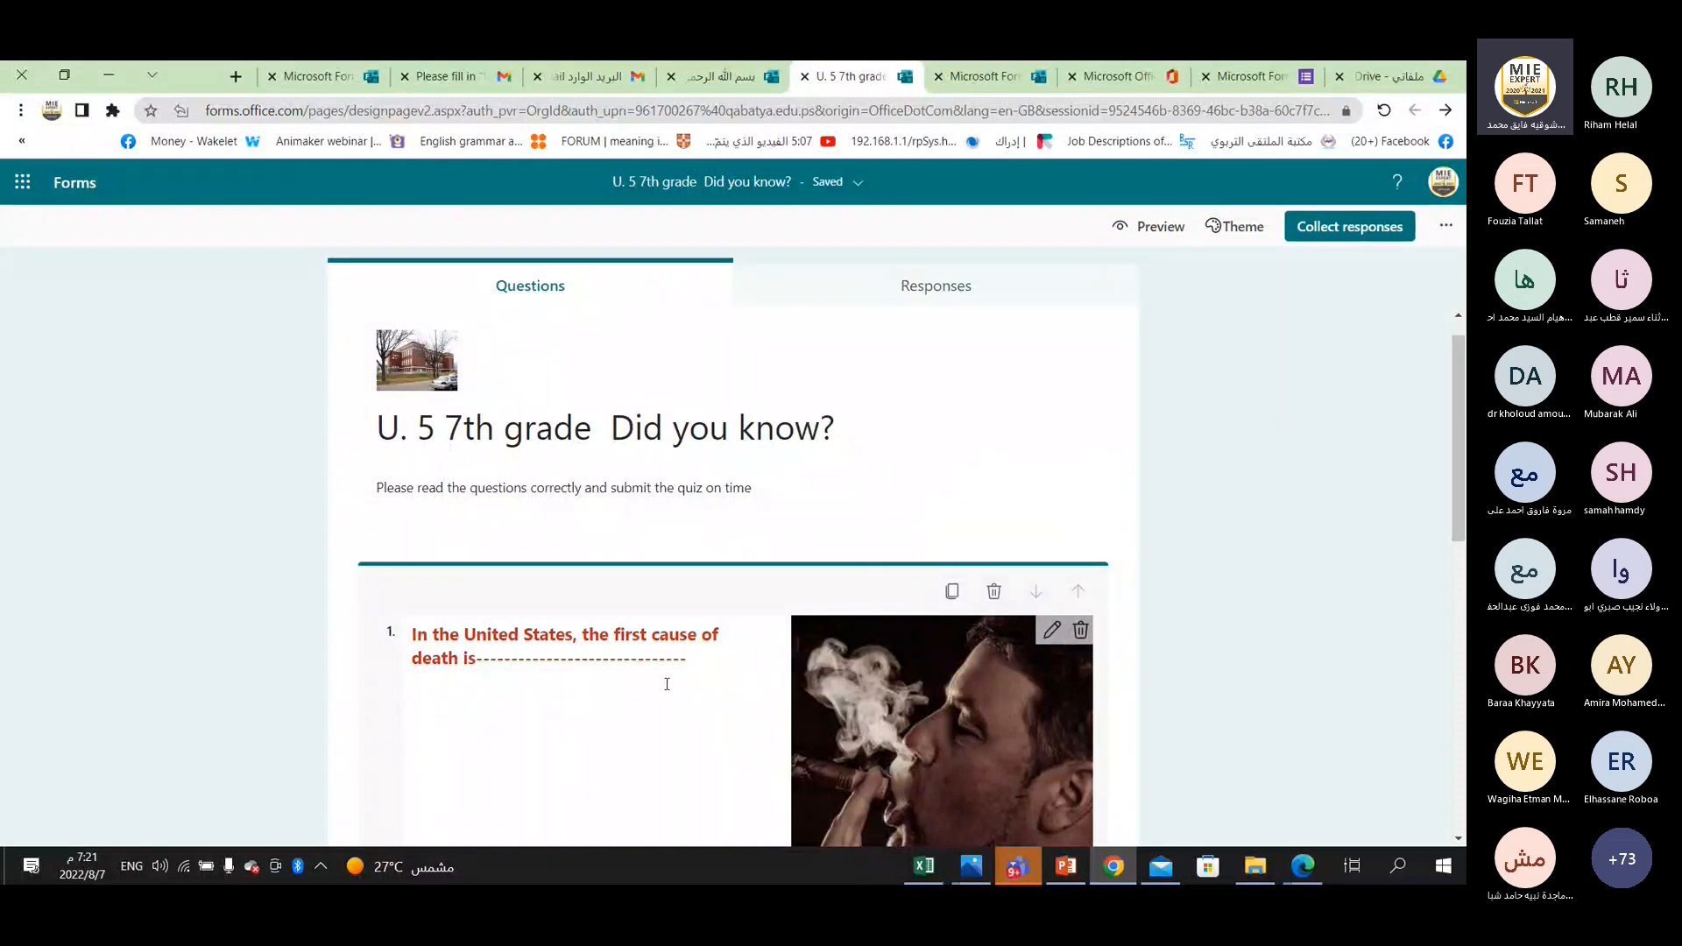
scroll(666, 684, down, 3)
scroll(670, 690, down, 3)
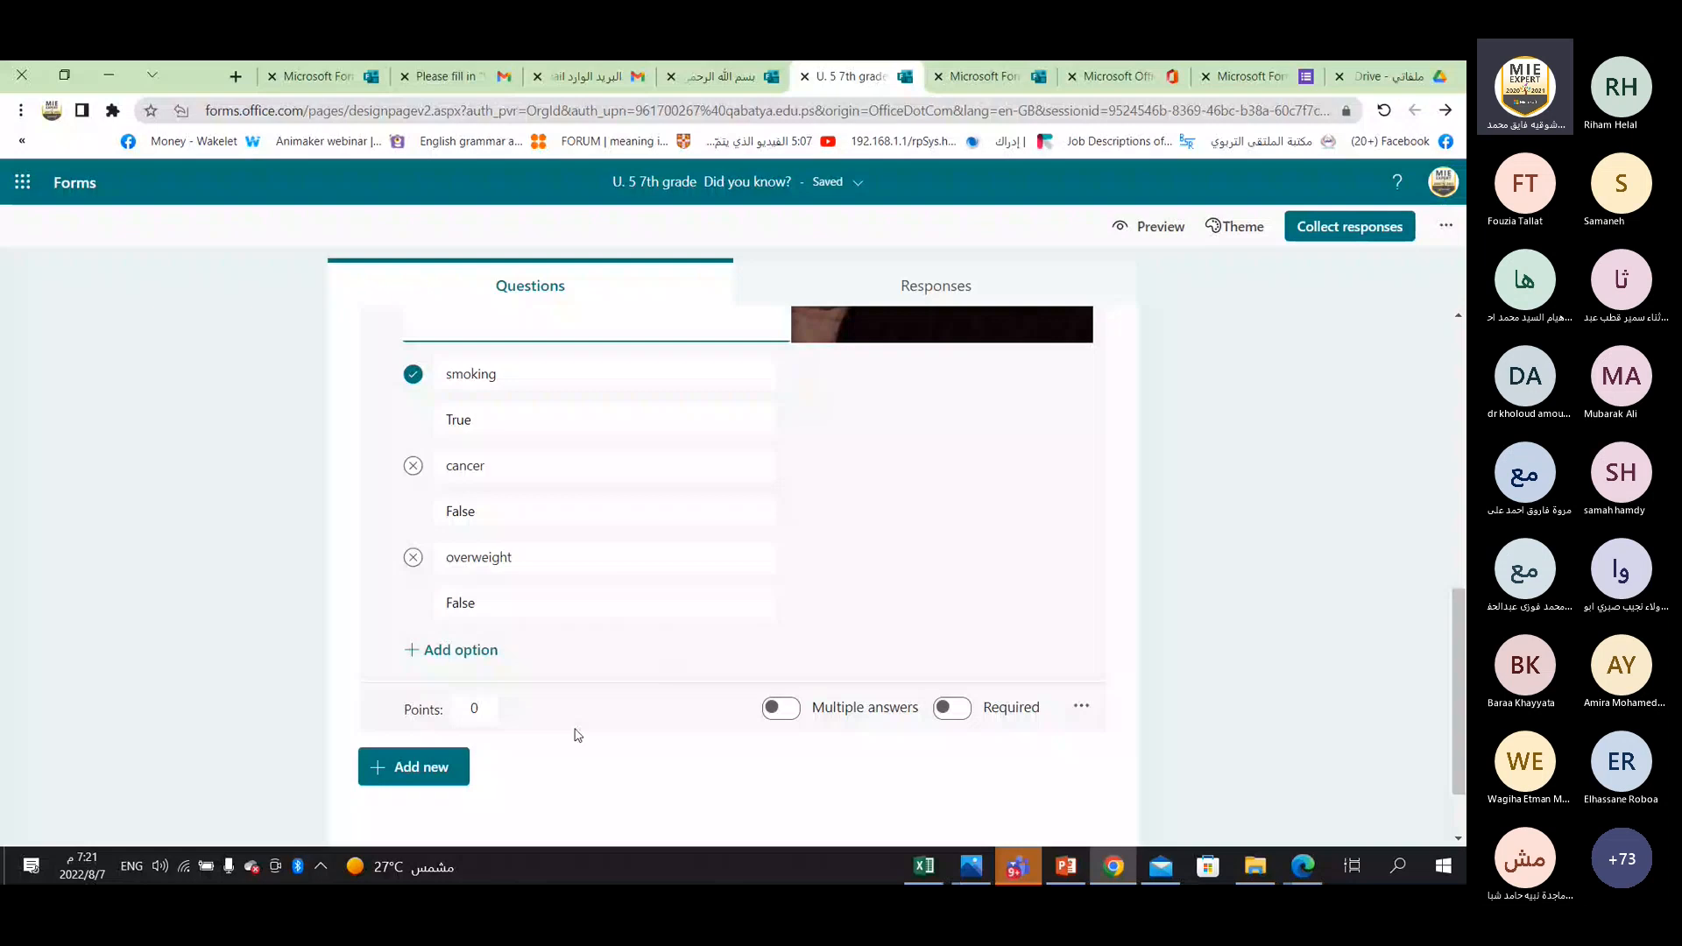
Make question 1 a required question.
click(473, 707)
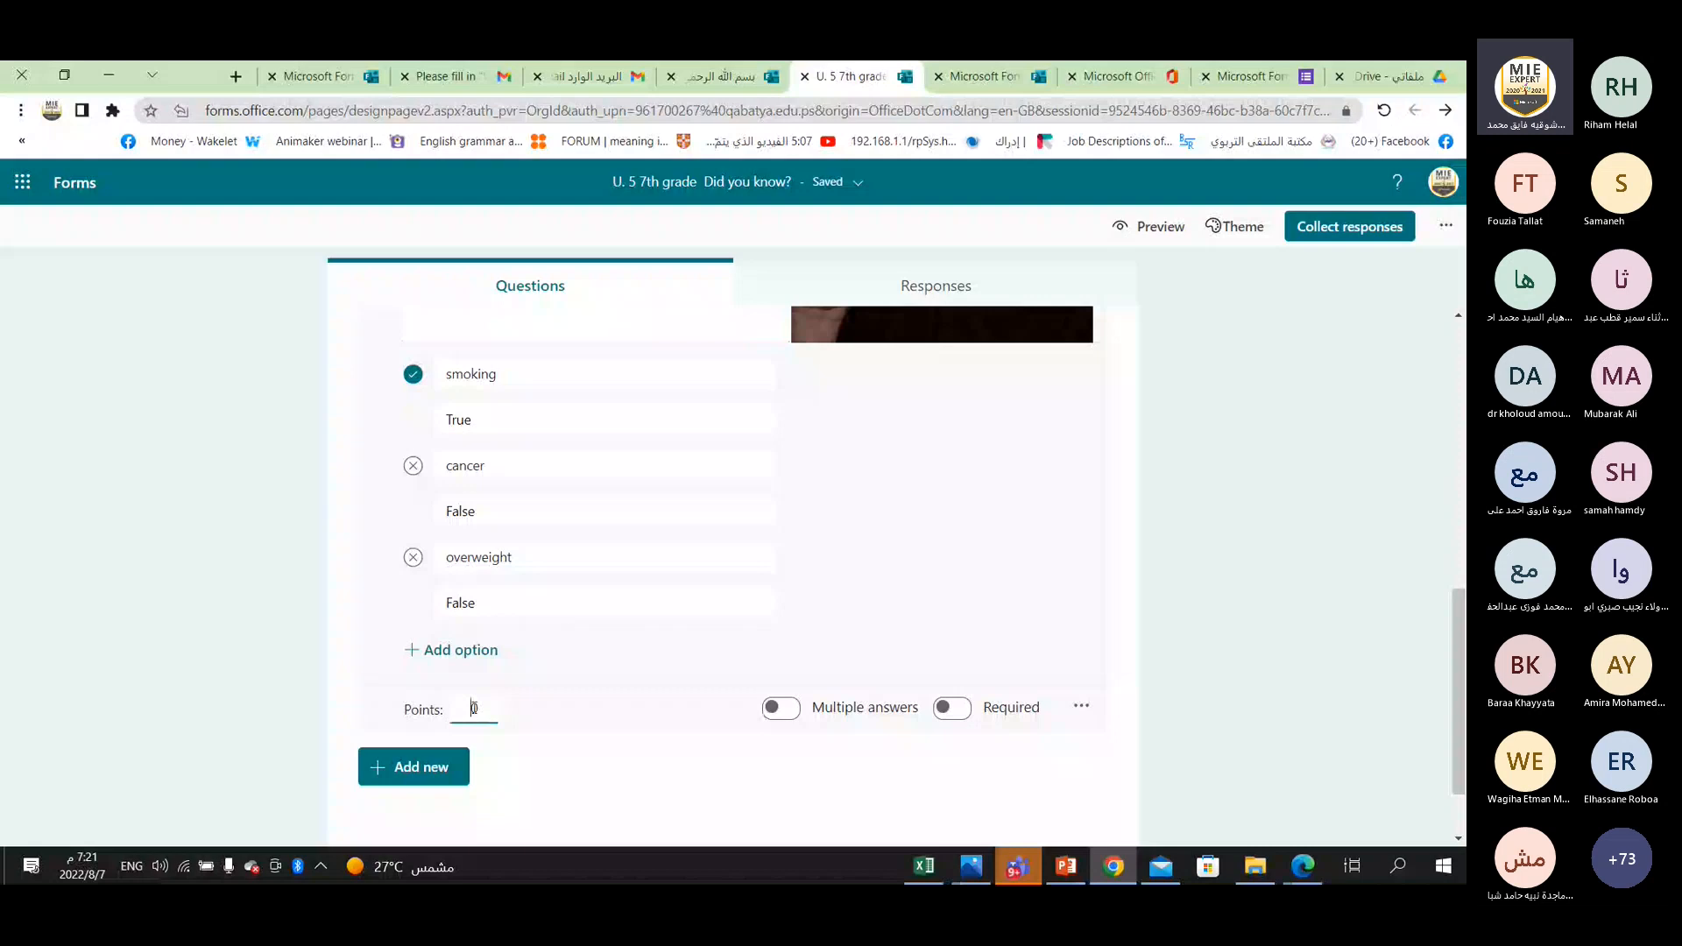
click(960, 711)
click(958, 716)
click(662, 474)
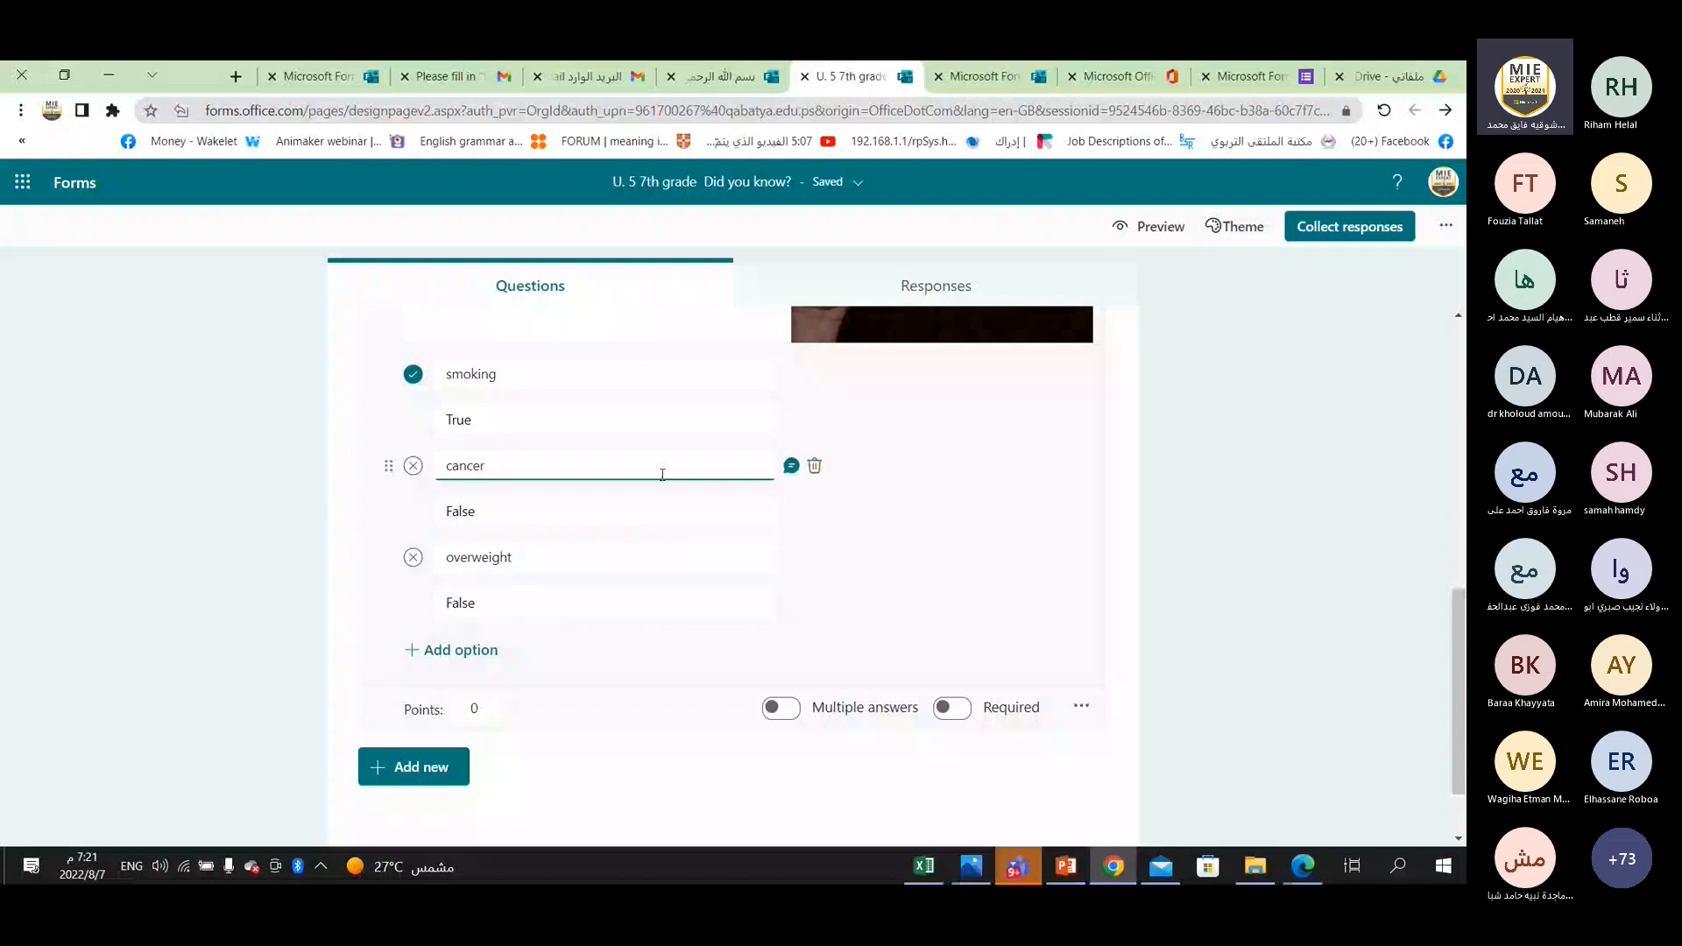
click(957, 711)
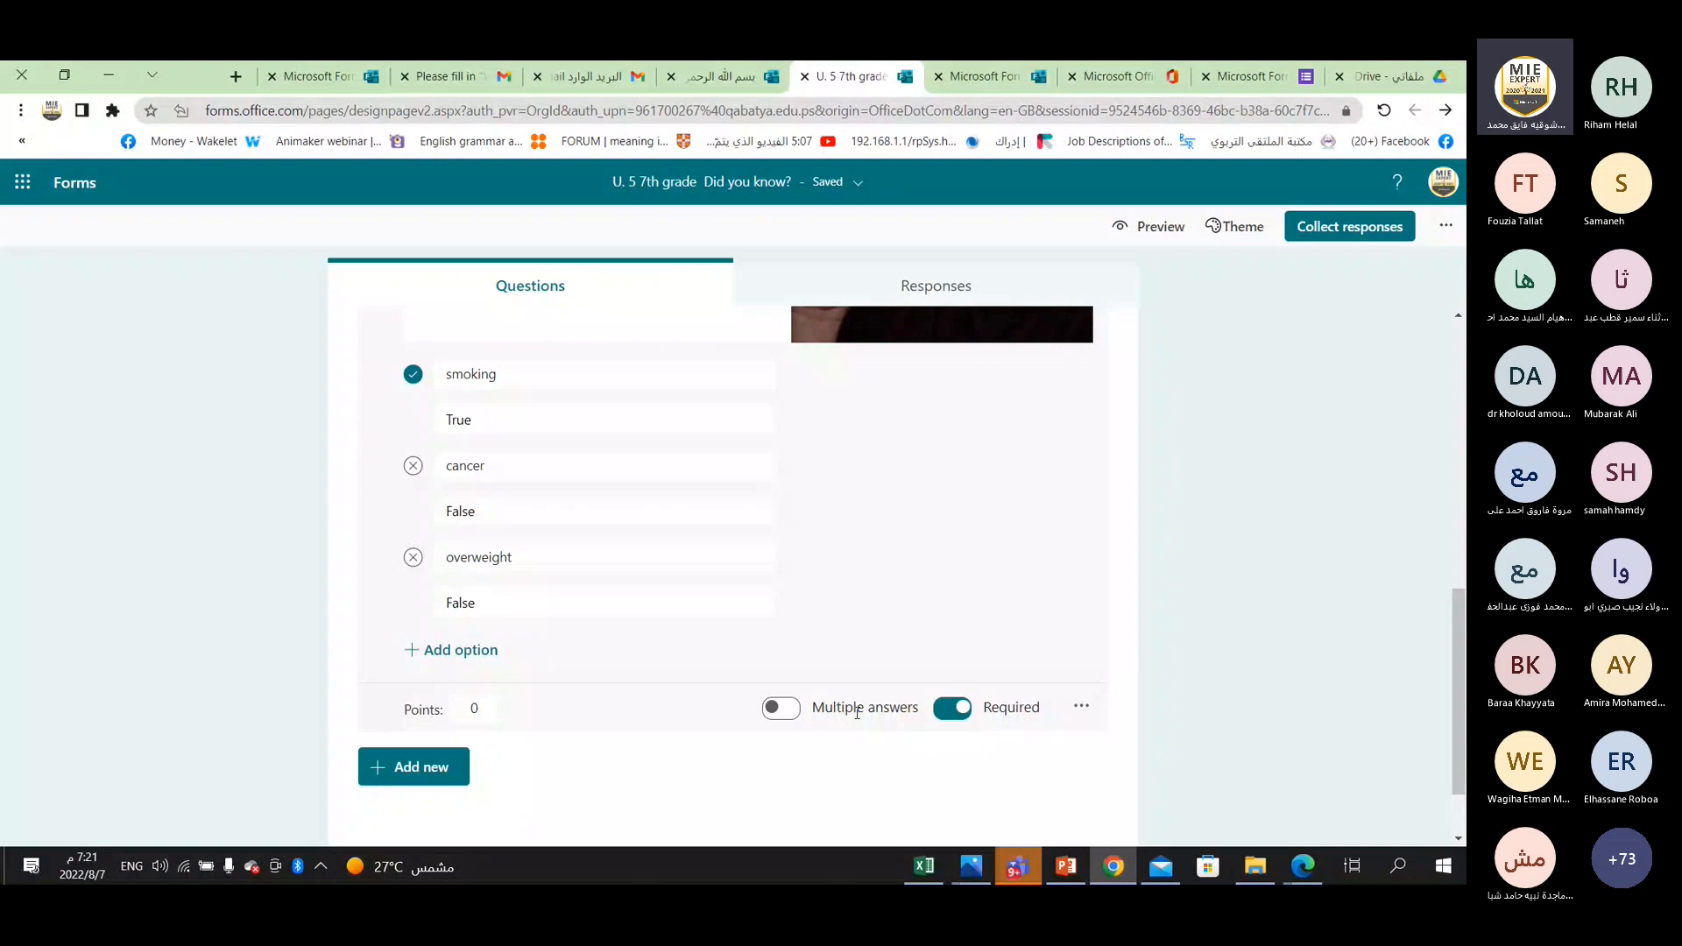
Try allowing multiple answers on question 1, and switch it back to a single answer.
click(469, 378)
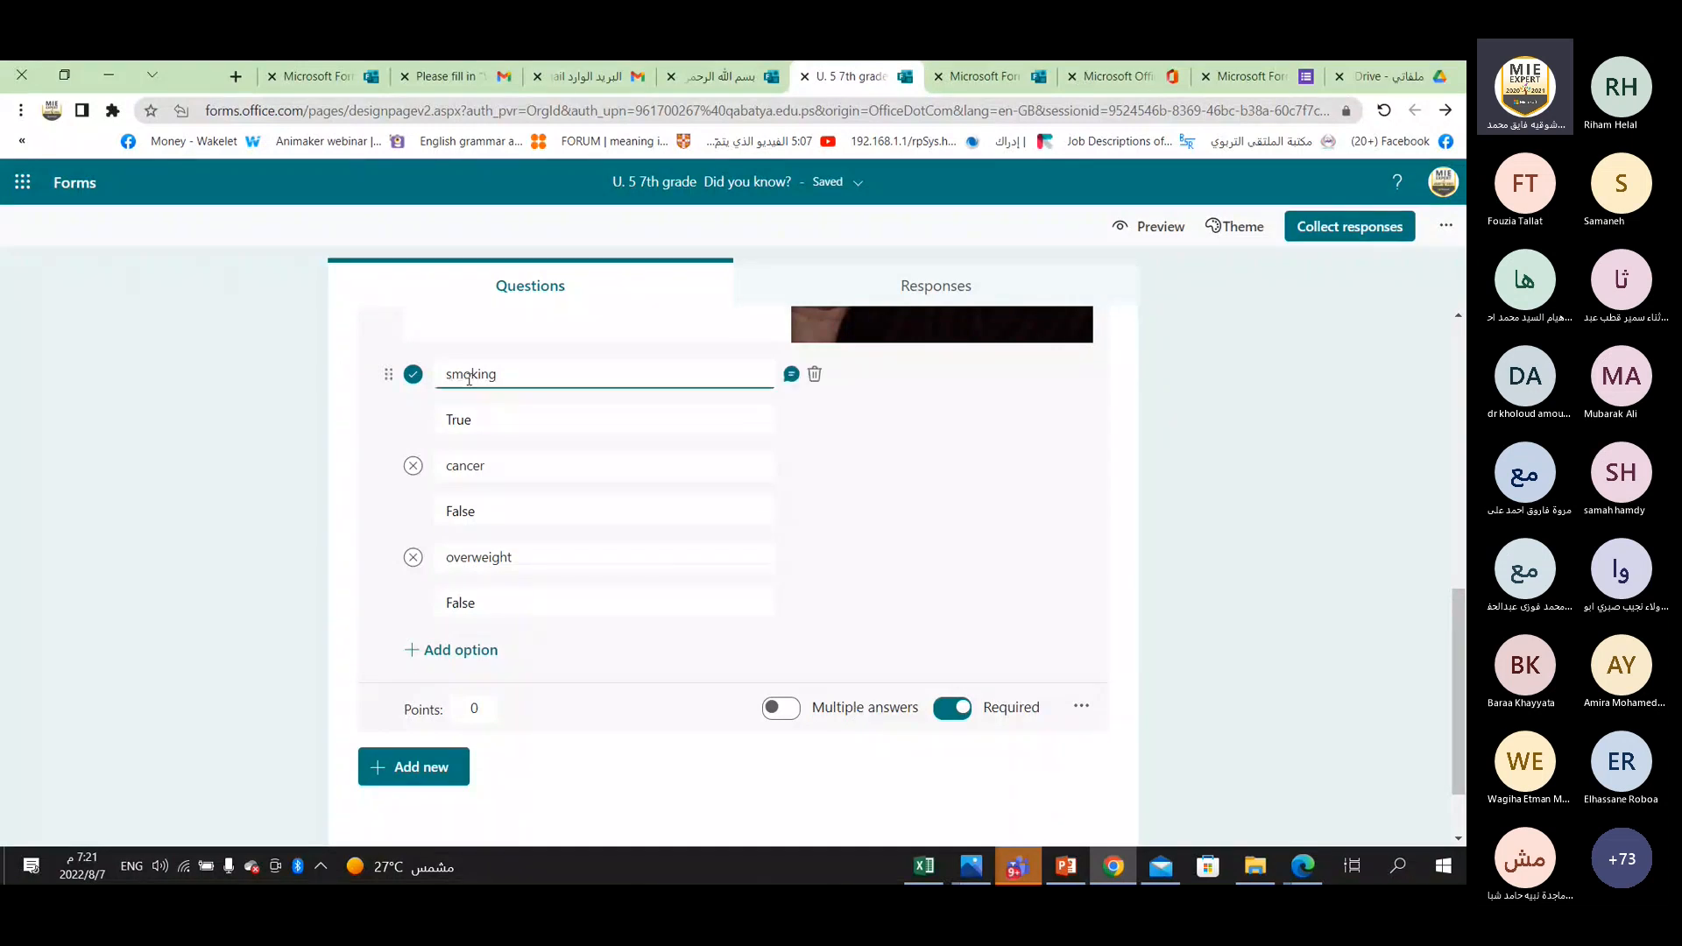
click(782, 709)
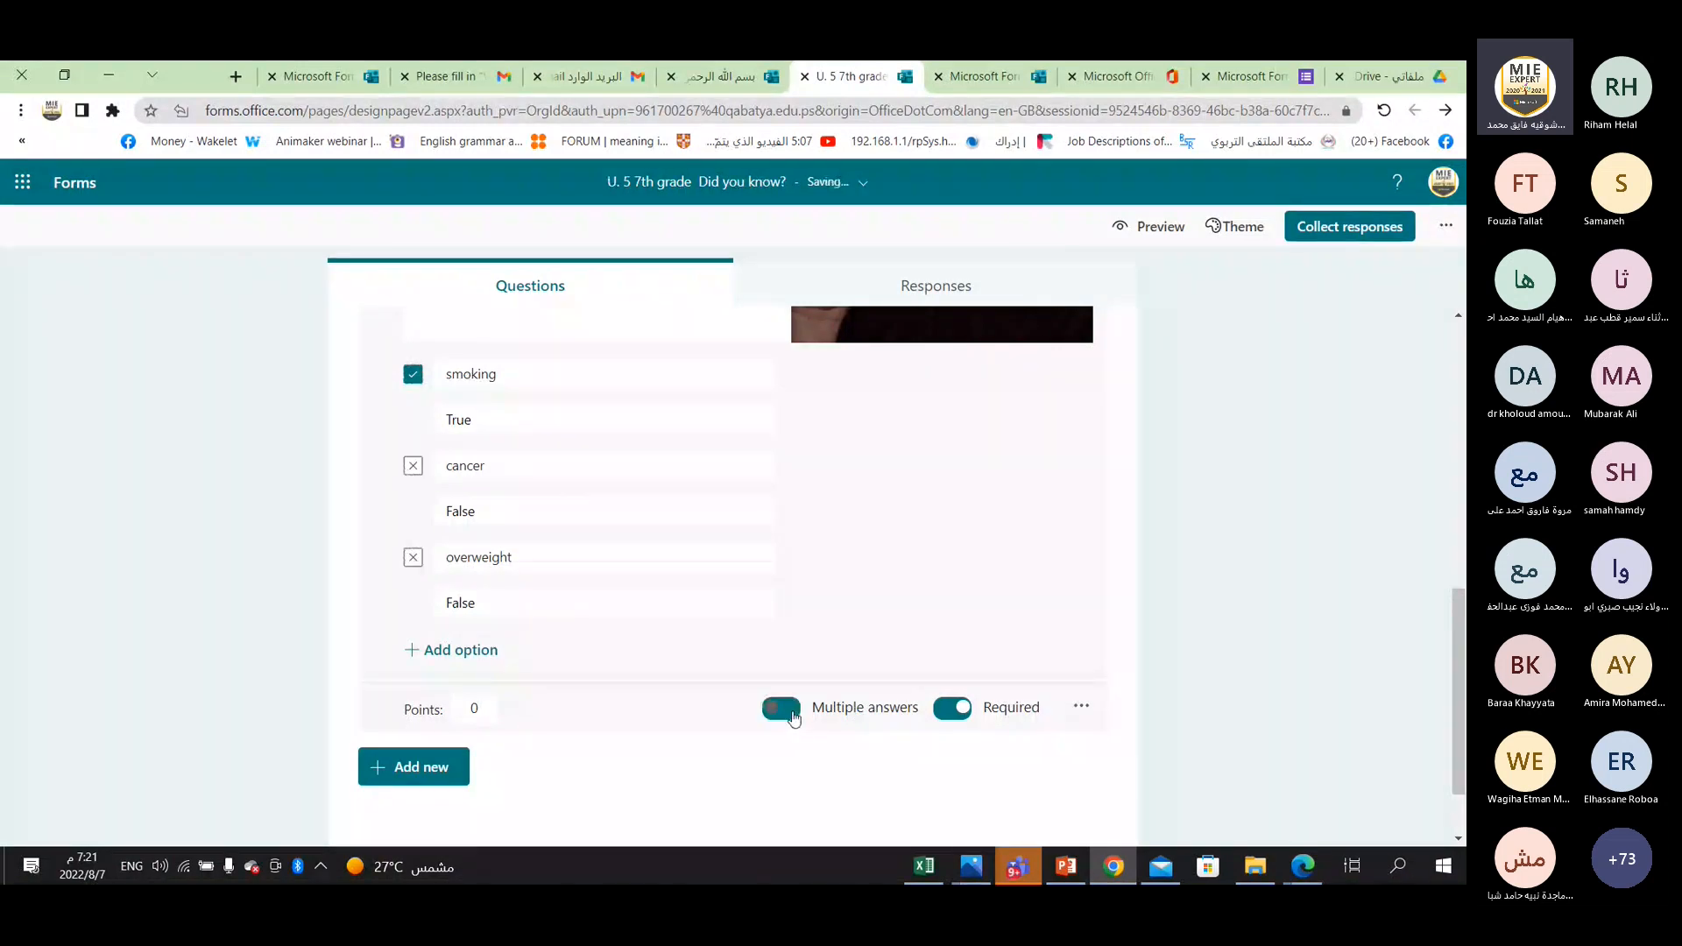
click(792, 715)
Try the Maths option on question 1, look at its equation field and answer options, and switch it off again.
click(1081, 707)
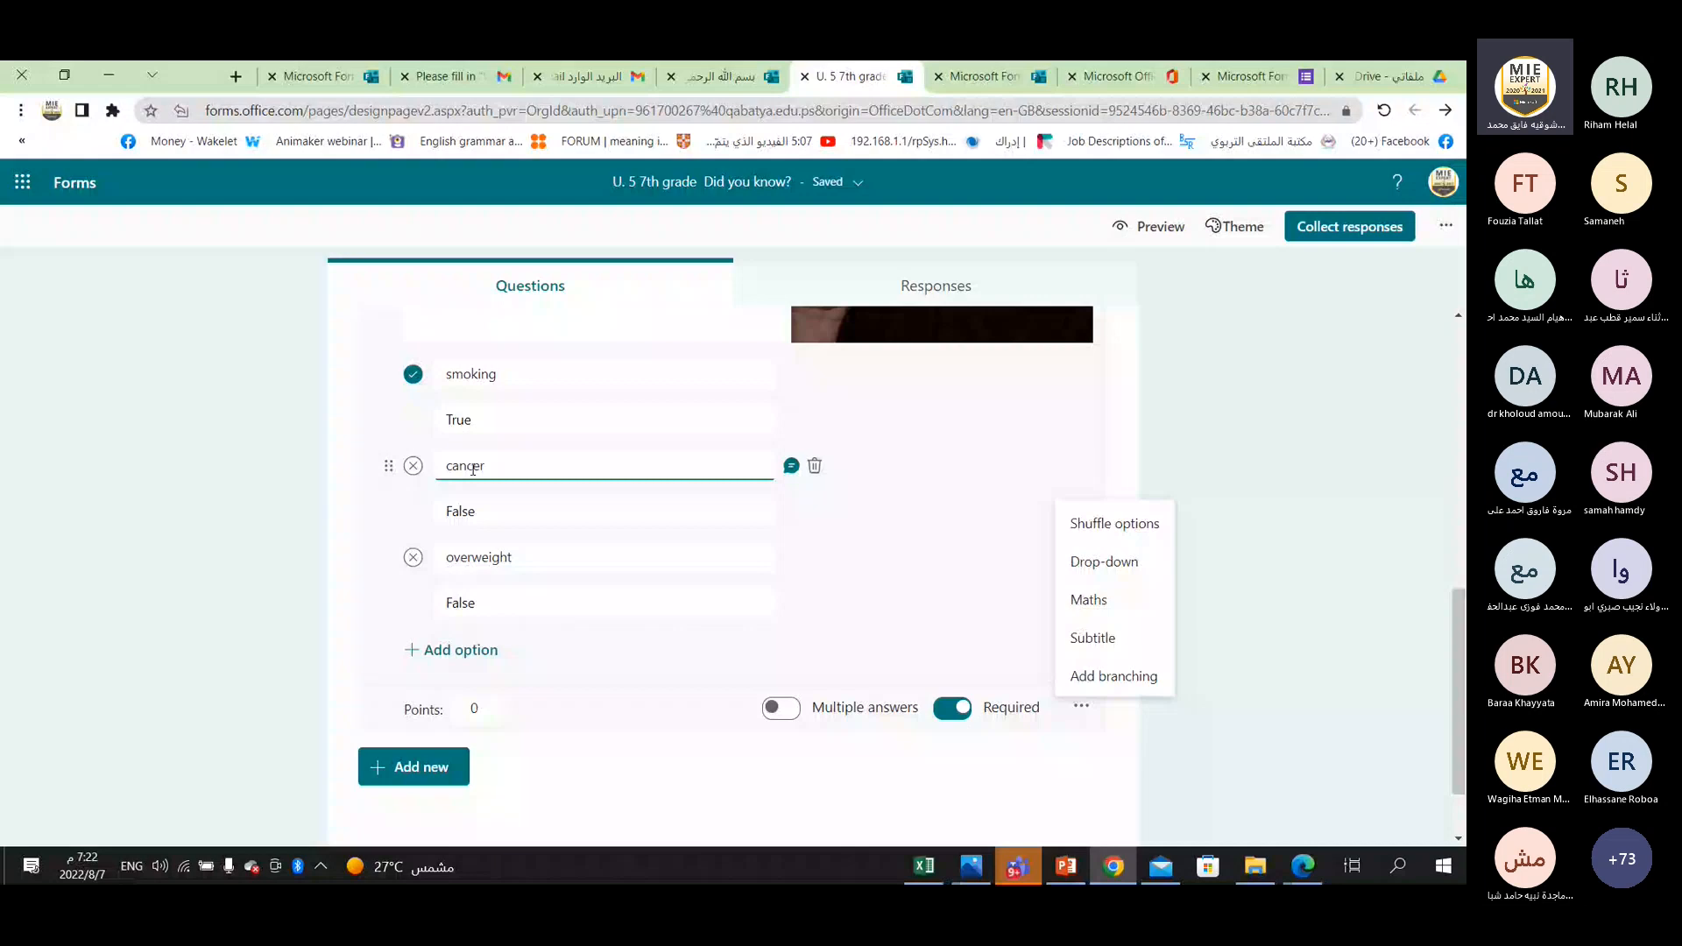
click(1089, 602)
click(470, 426)
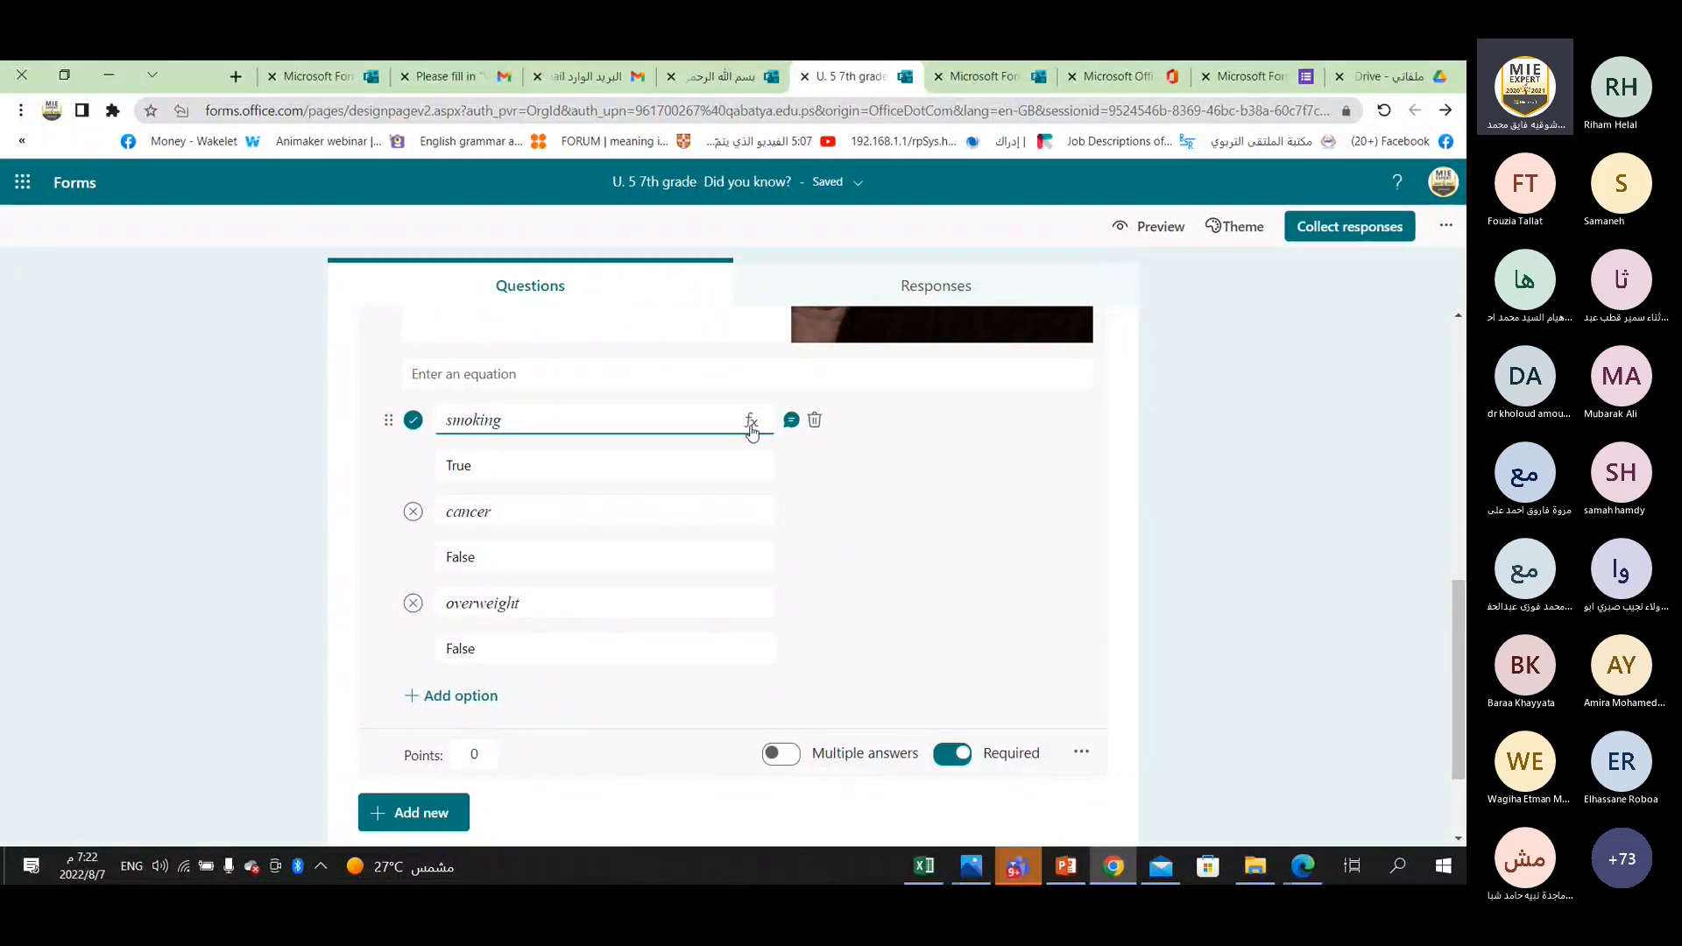
scroll(848, 527, up, 1)
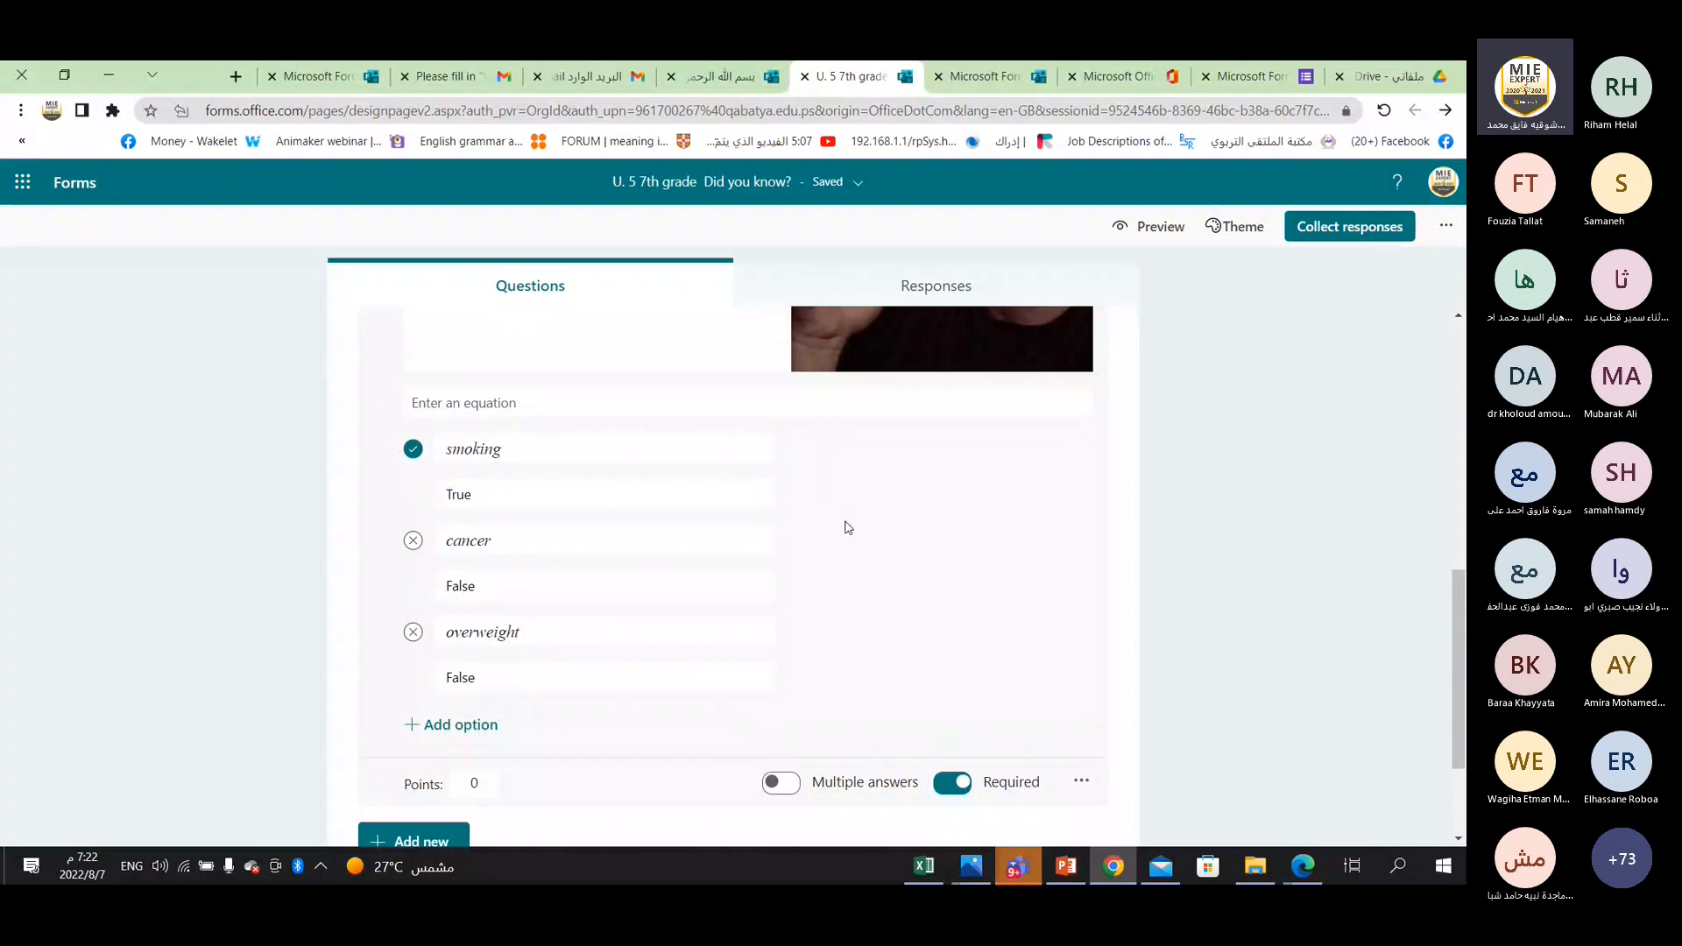
scroll(848, 528, up, 2)
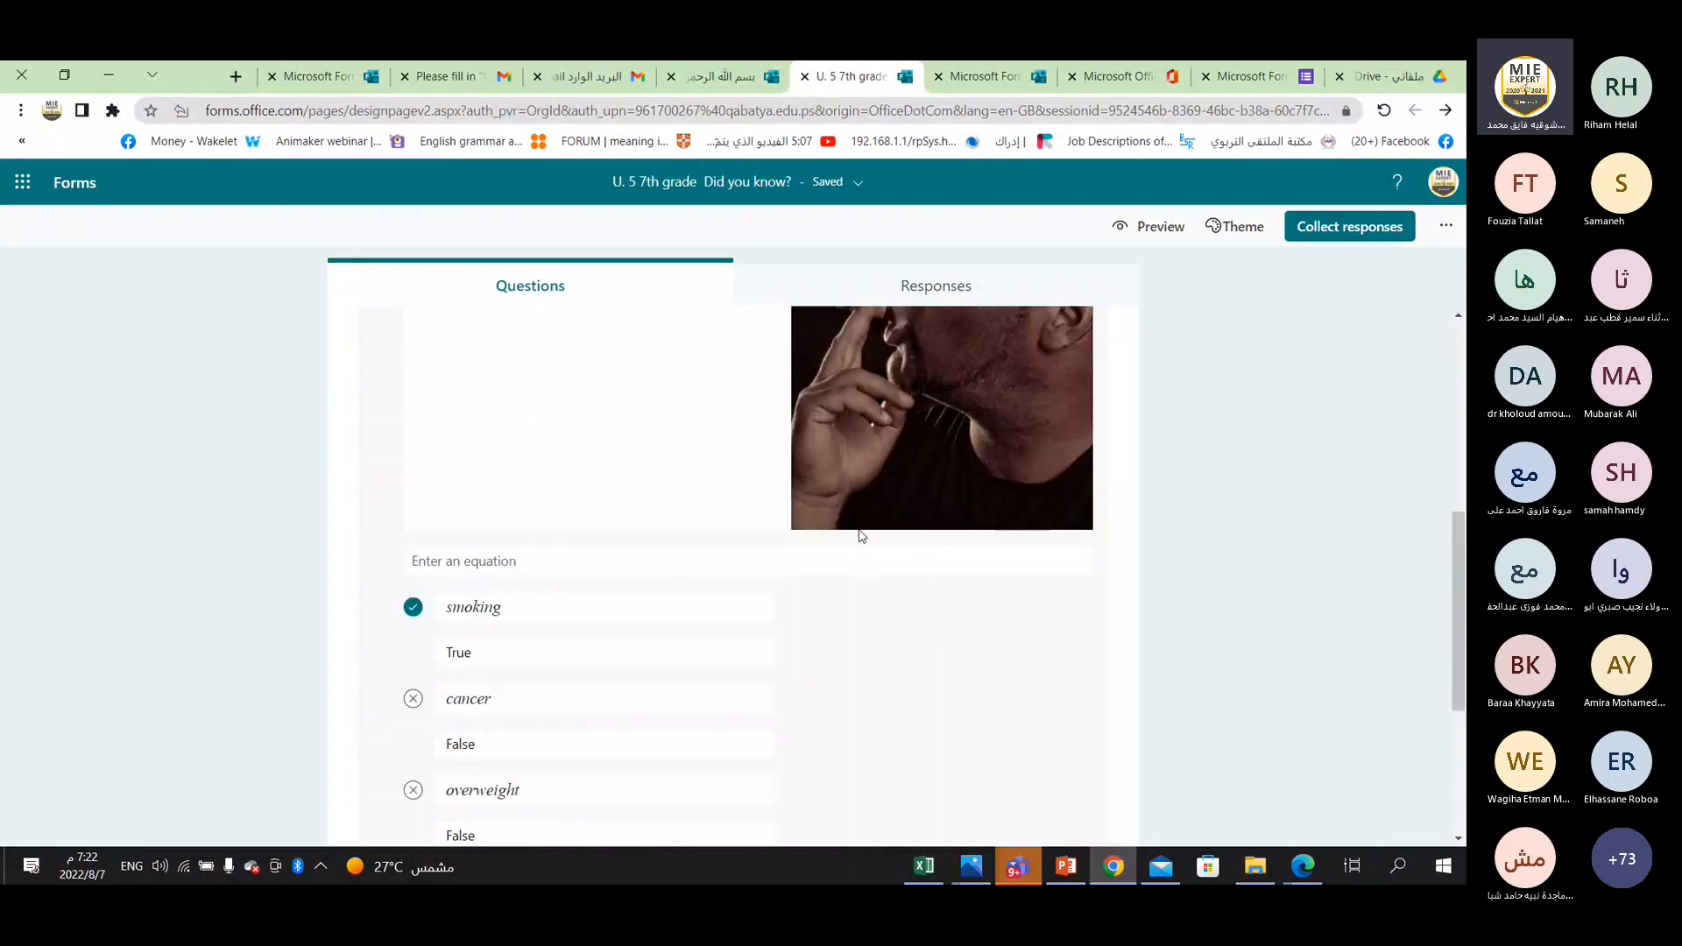
scroll(863, 536, down, 2)
click(1081, 752)
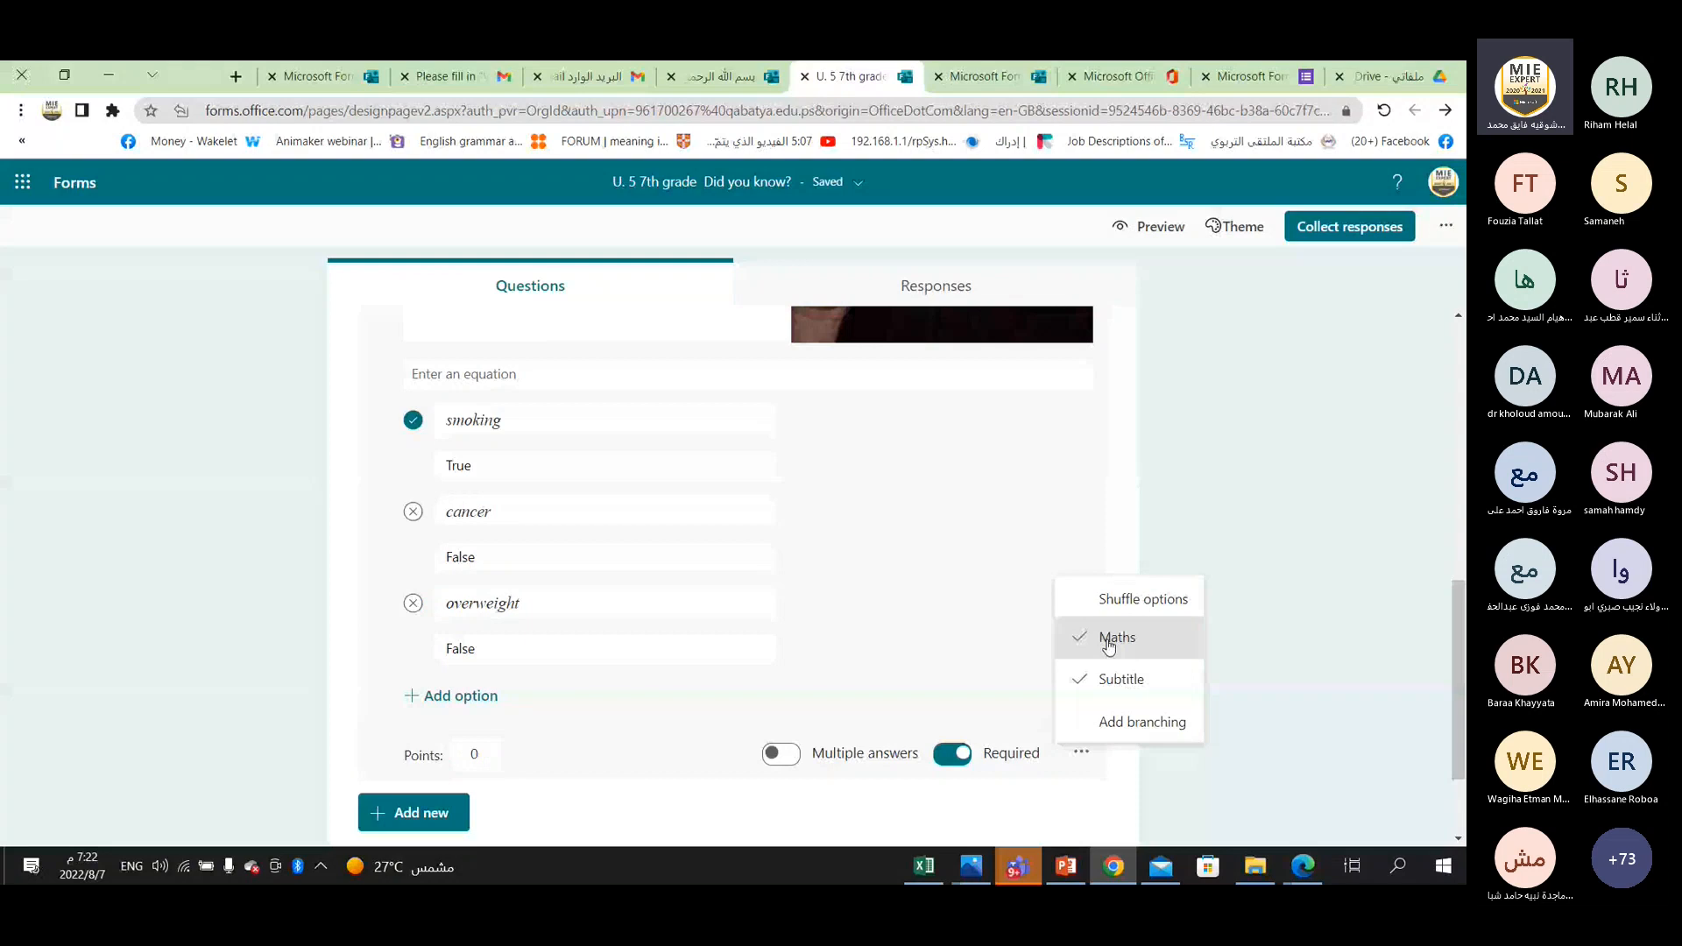
click(1108, 645)
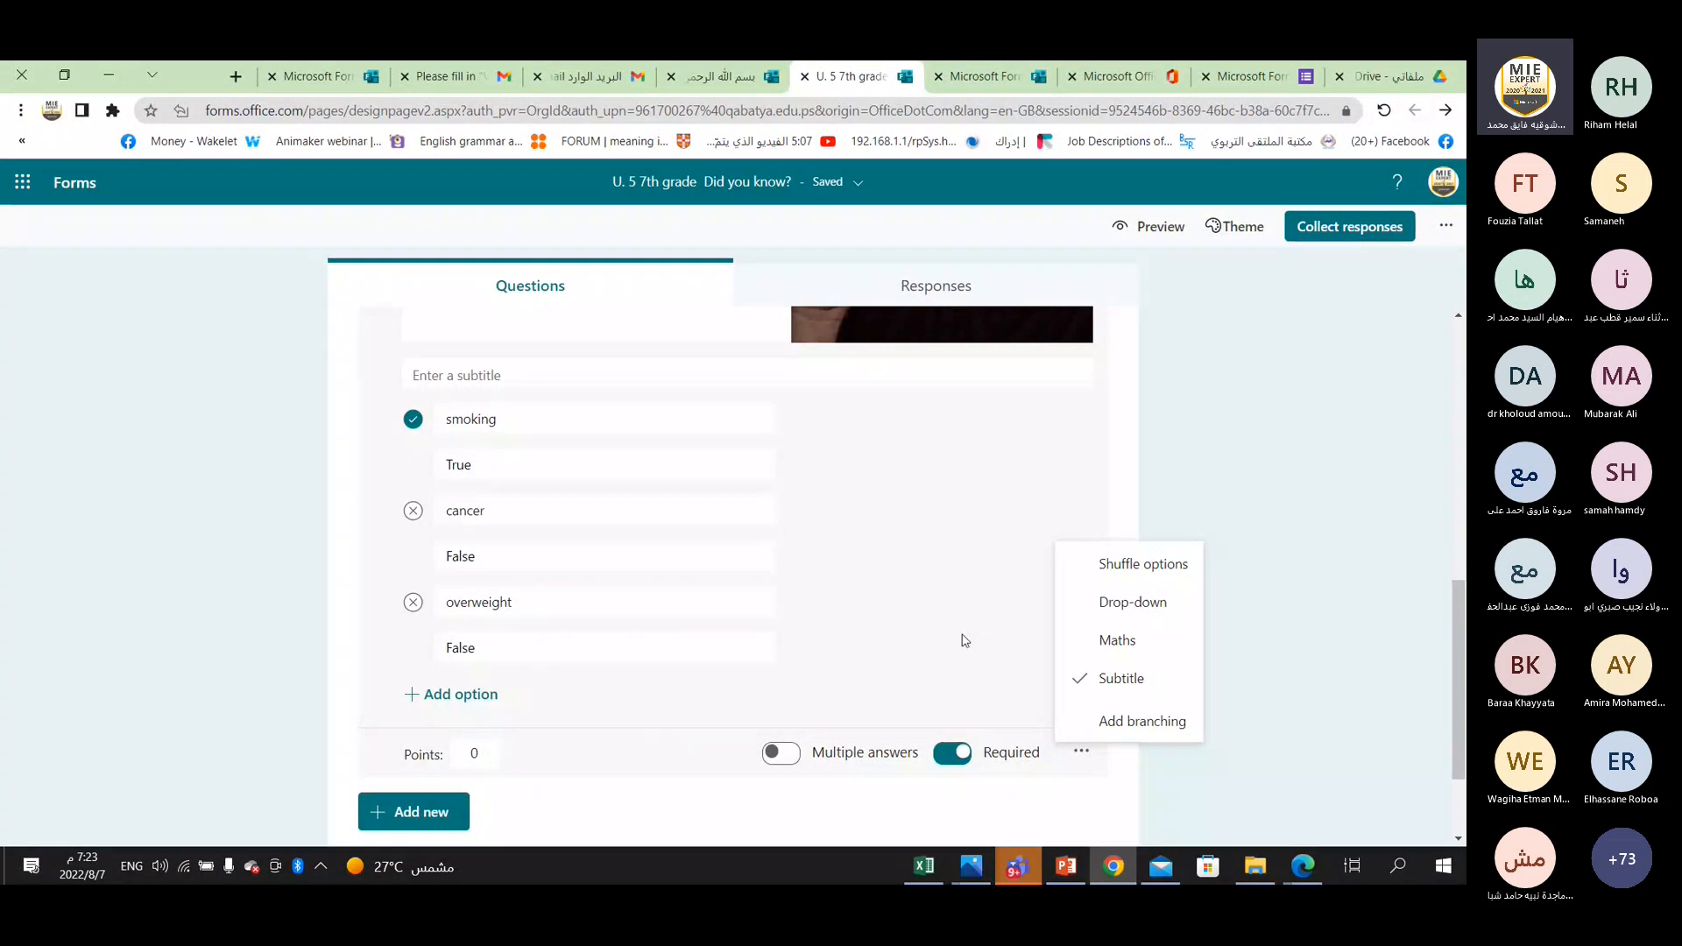
Add a text question below question 1 that asks "What's the capital of Palestine?".
scroll(848, 516, down, 2)
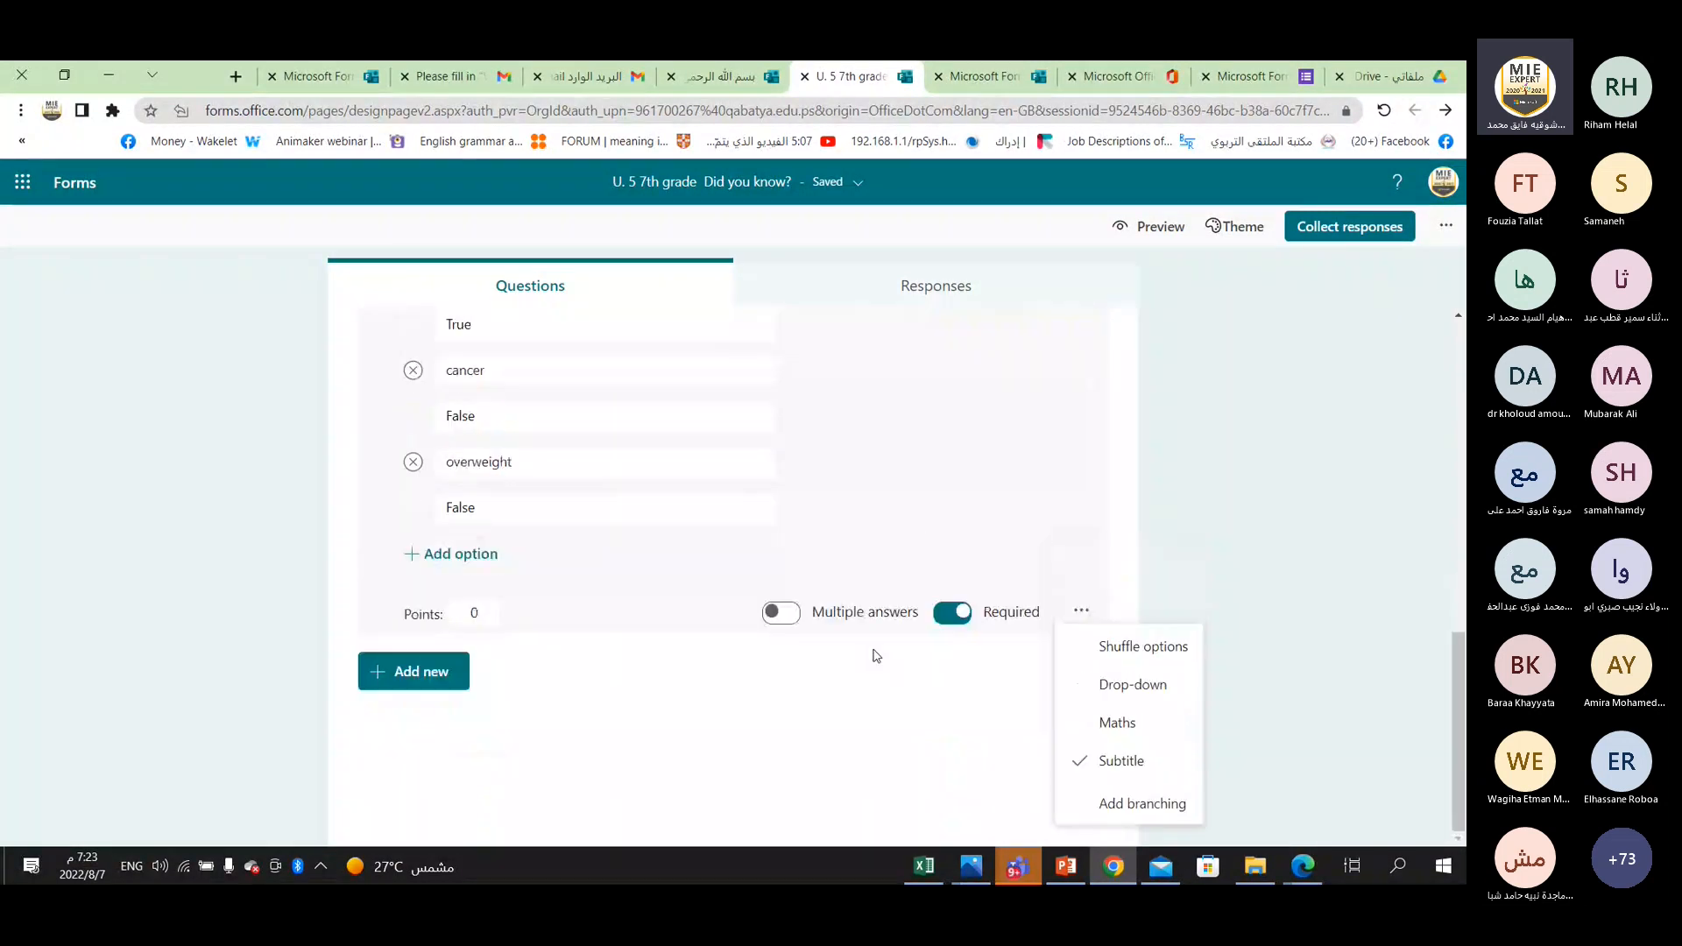
click(441, 672)
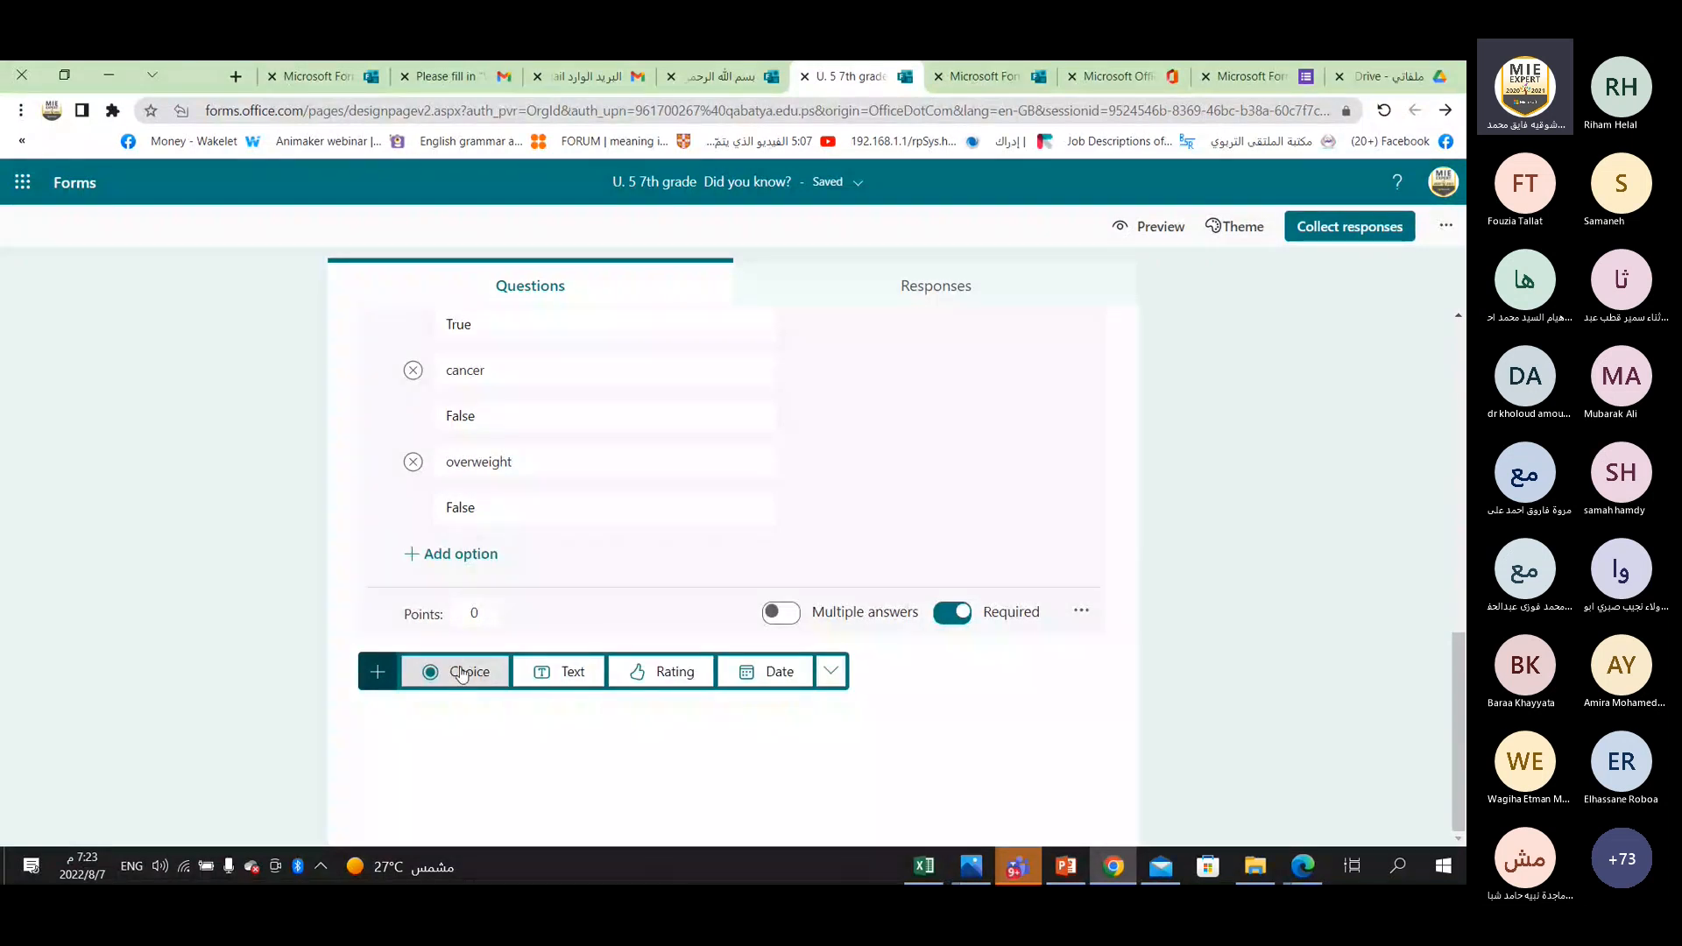
click(563, 674)
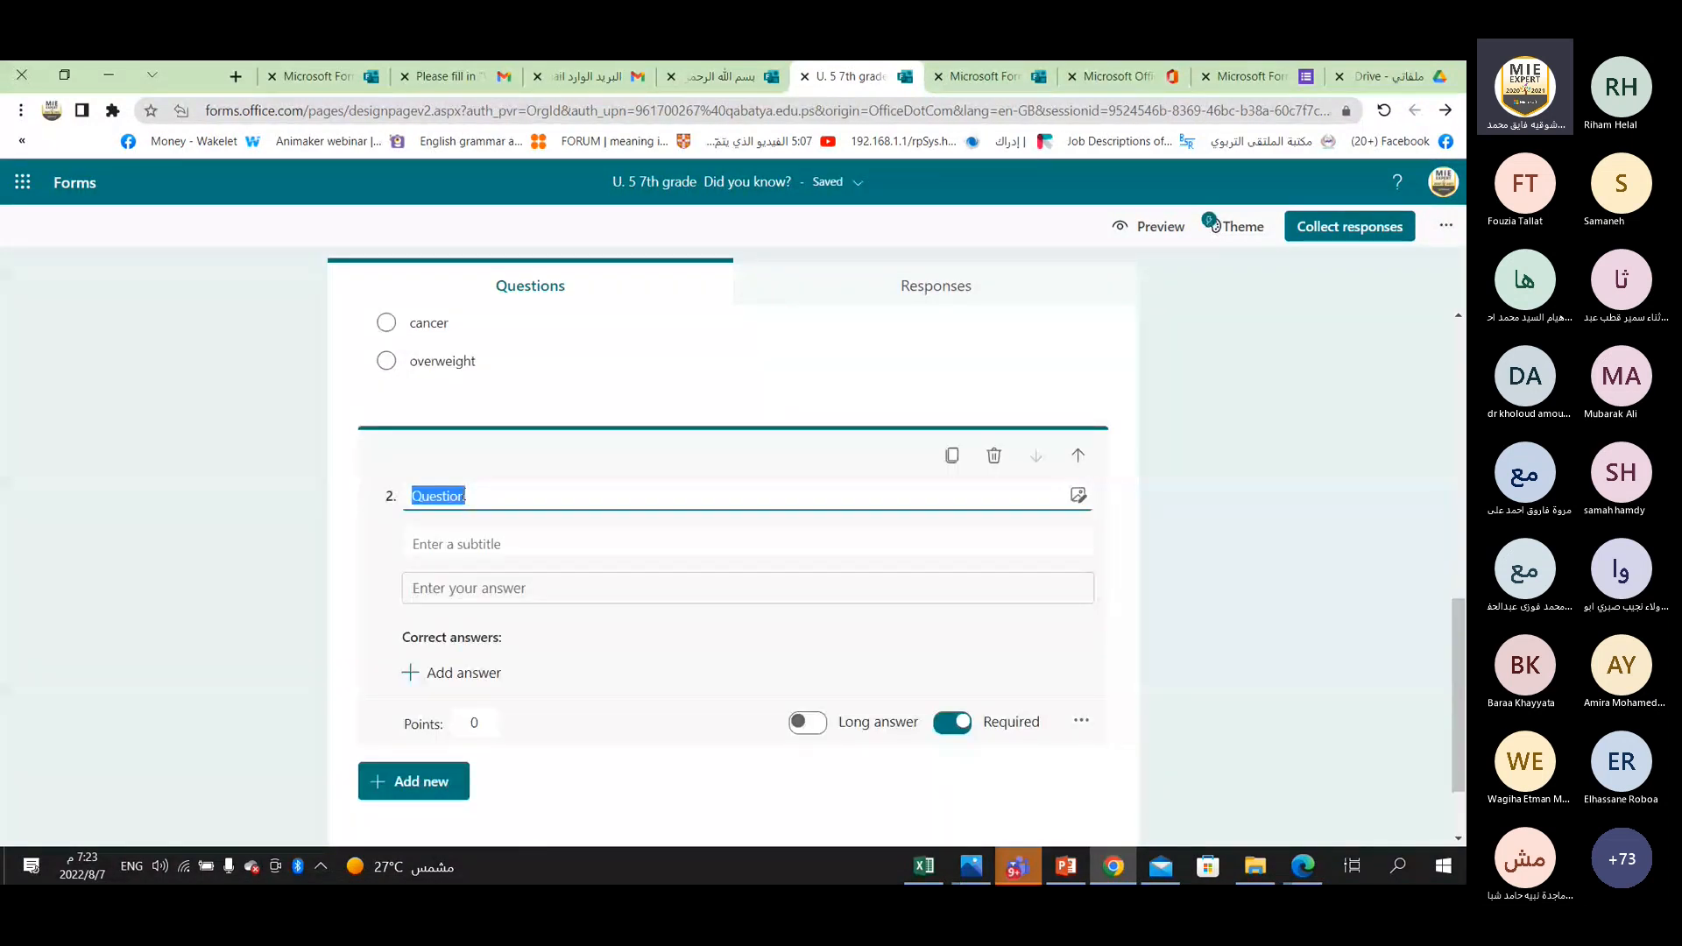
text(What)
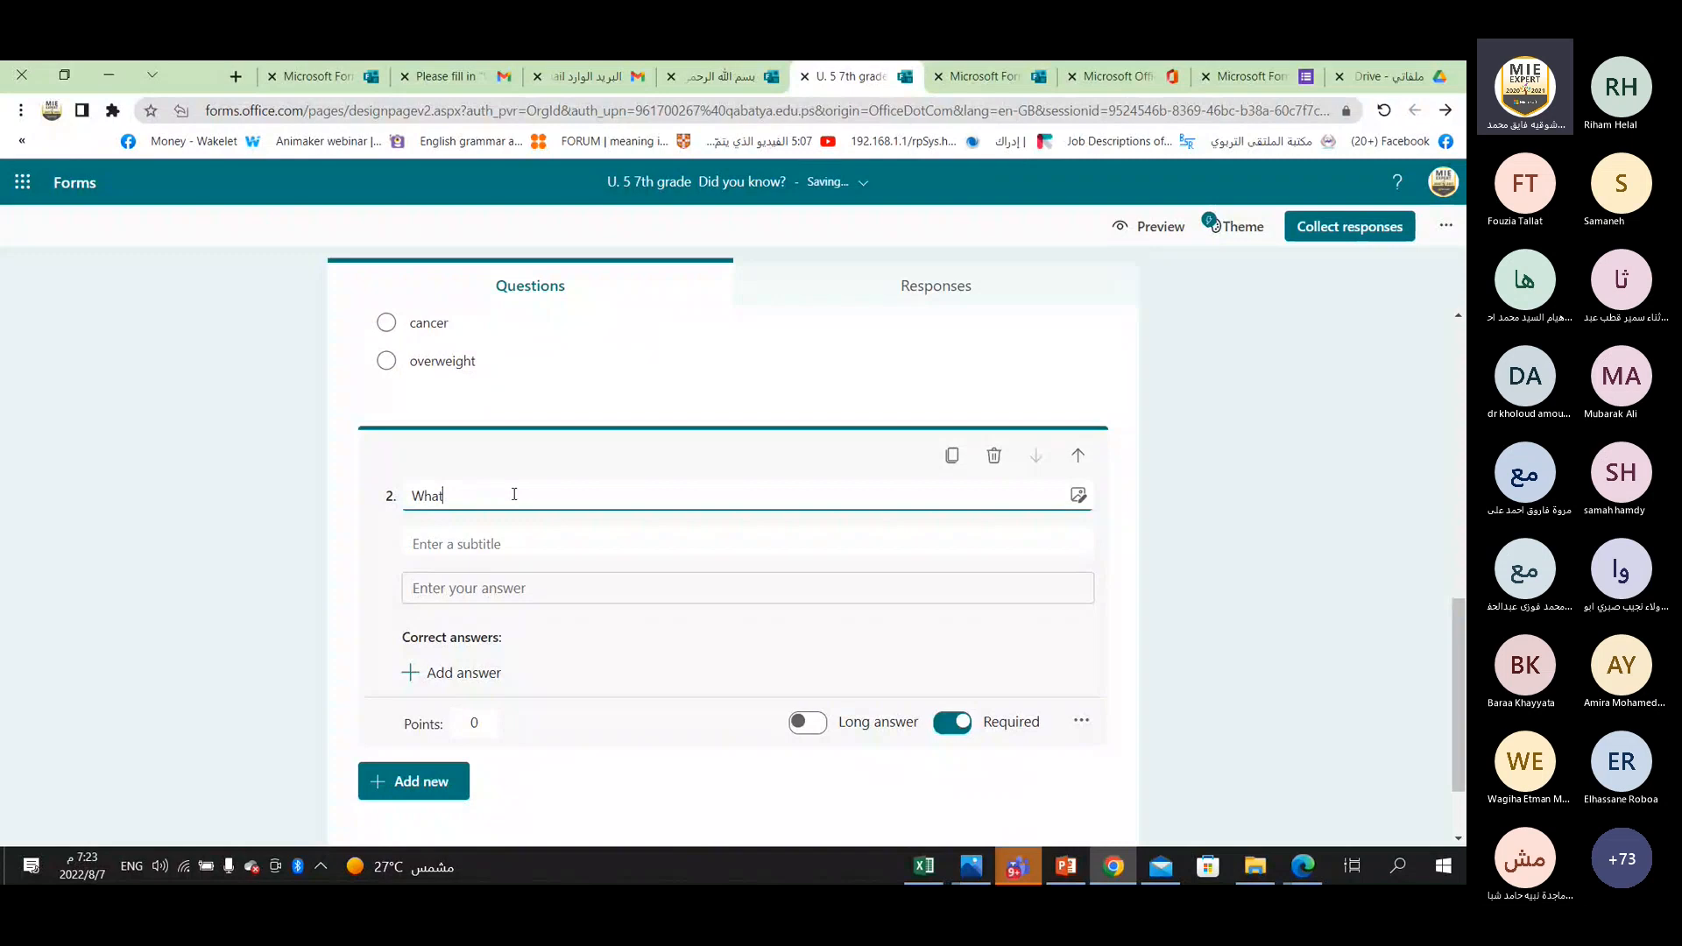
text('s)
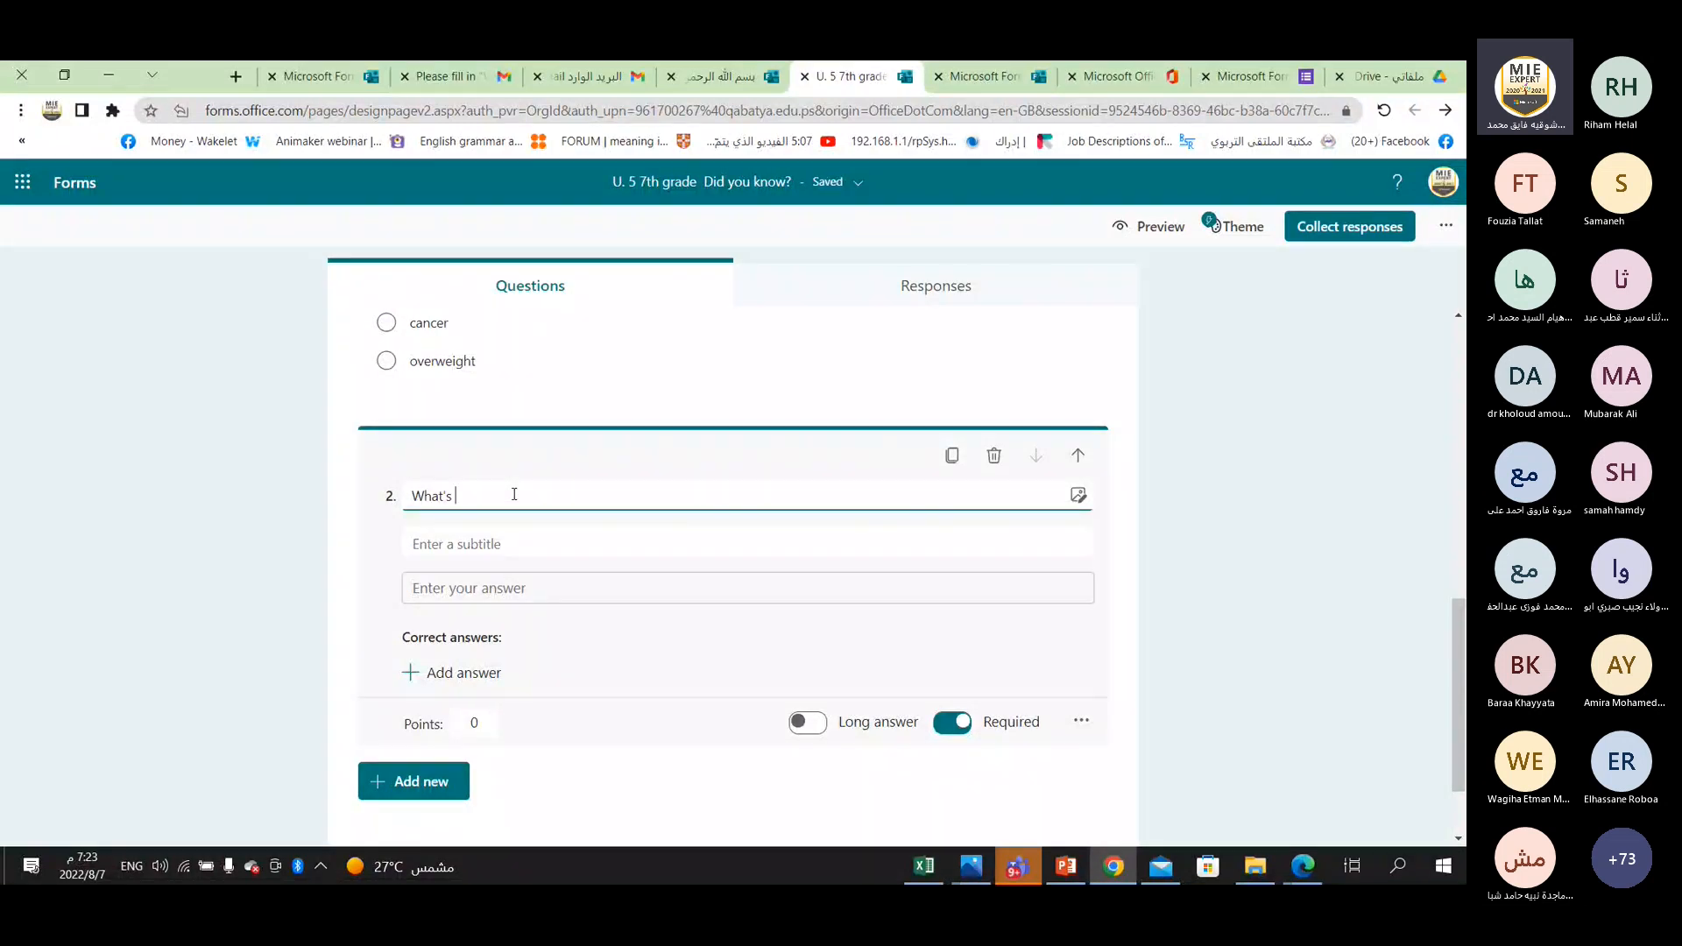
text(the capi)
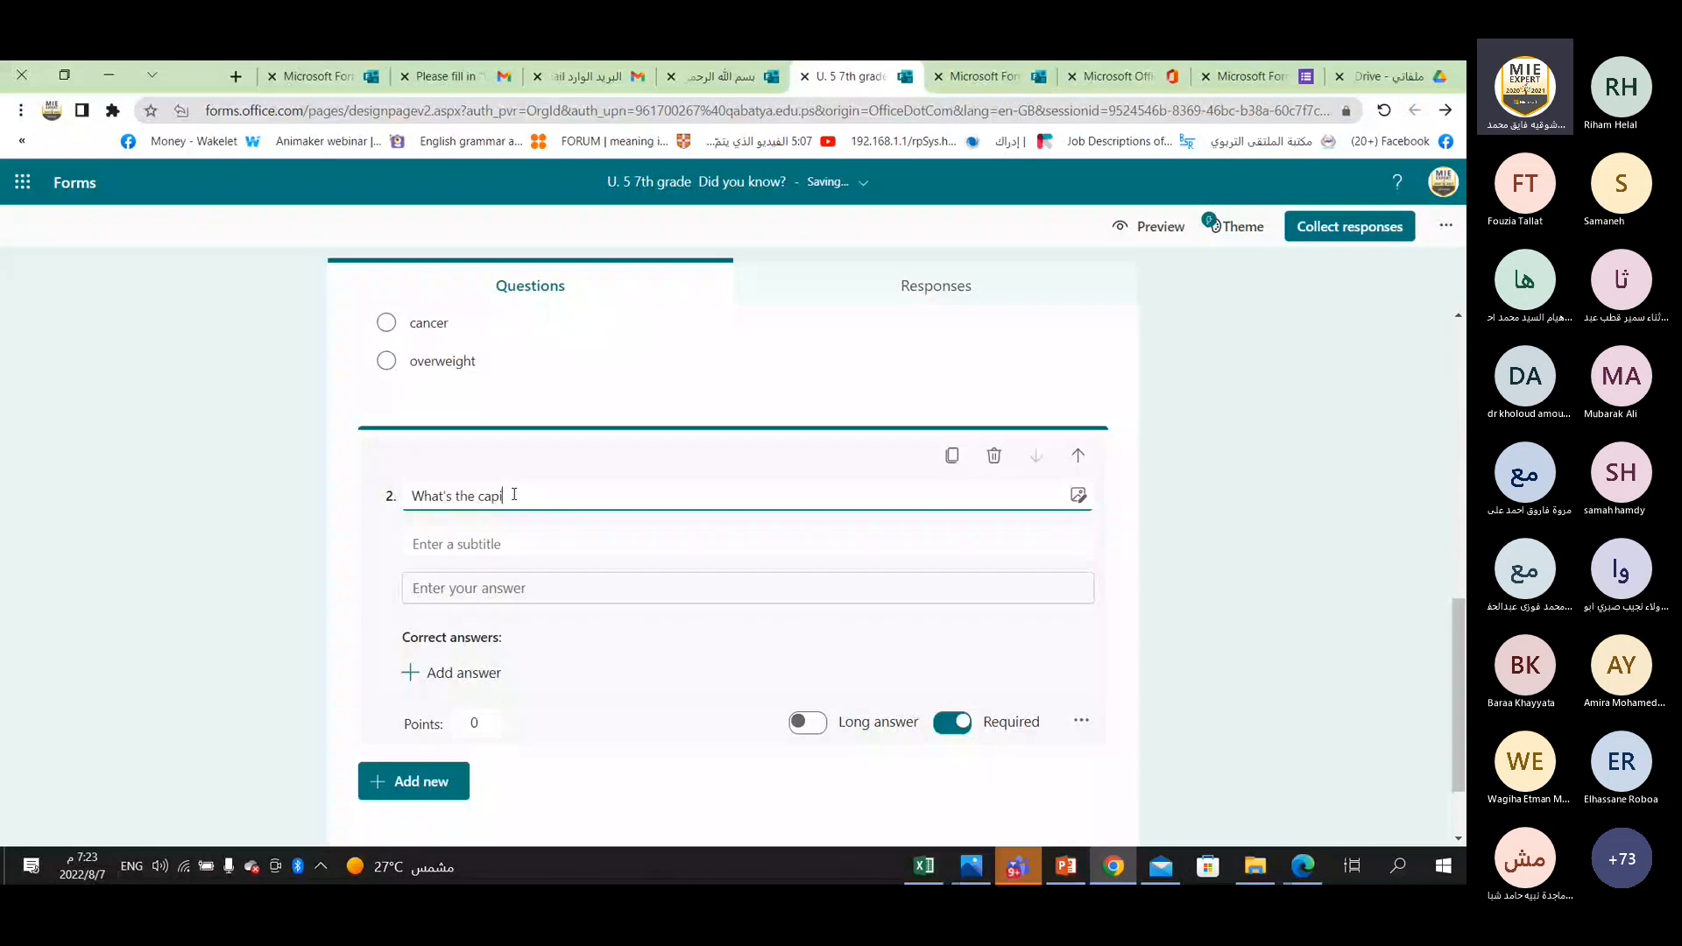
text(tal of Palestine?)
Enter "Jerusalem" in the subtitle field of question 2.
click(448, 543)
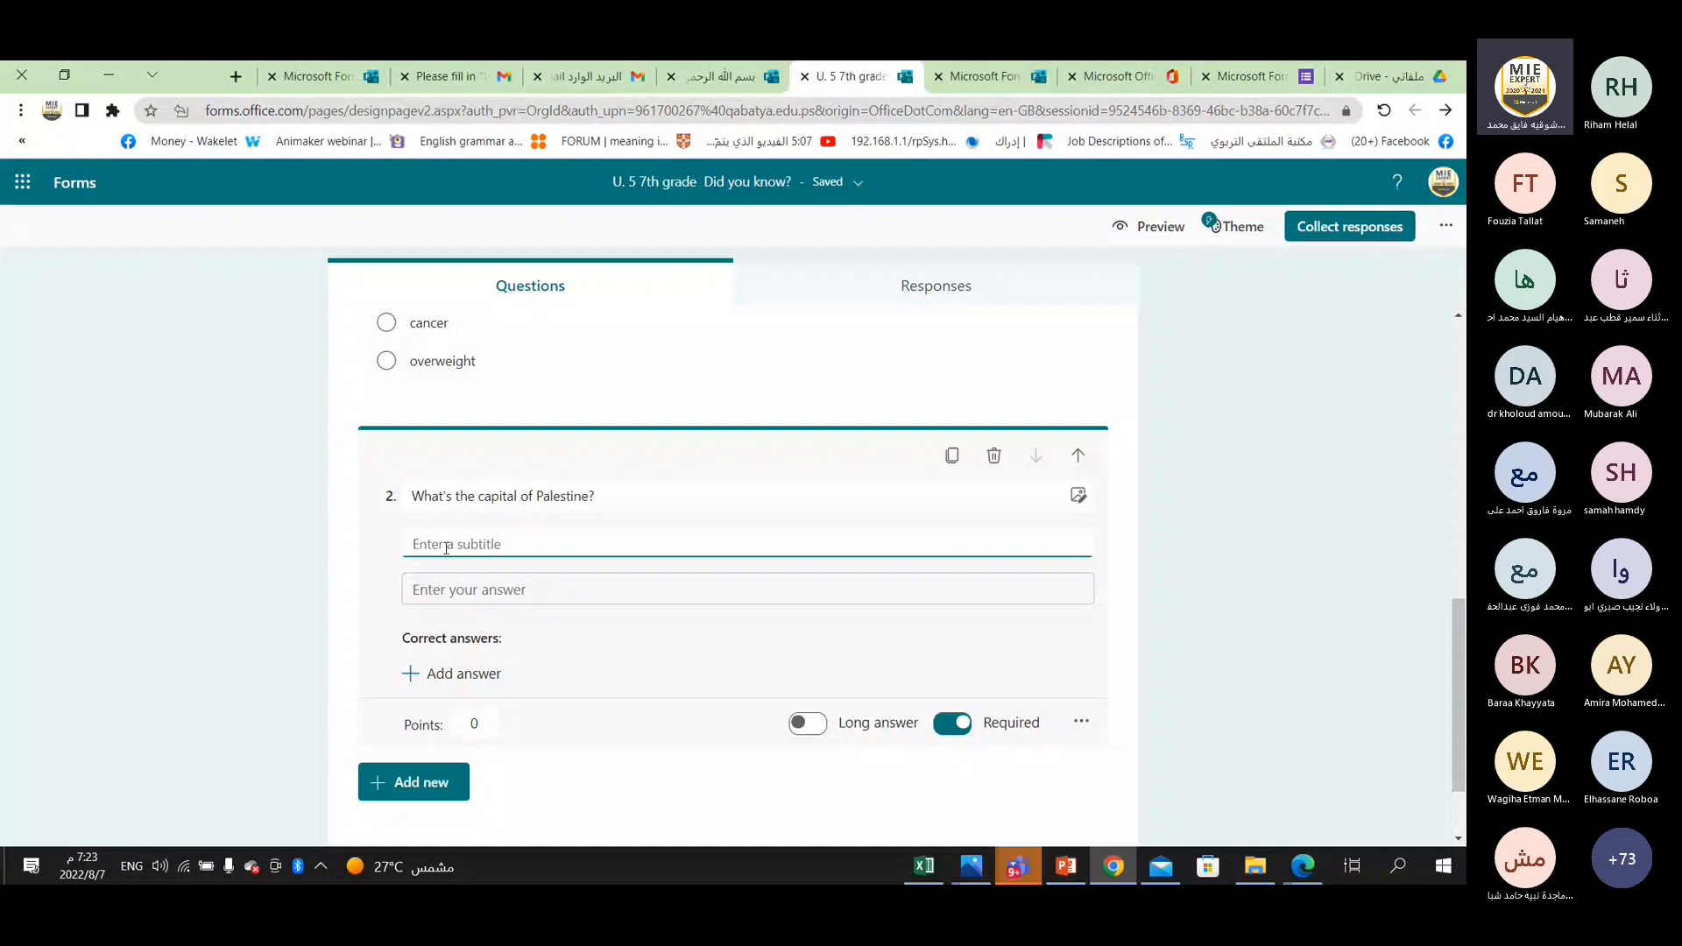
text(Je)
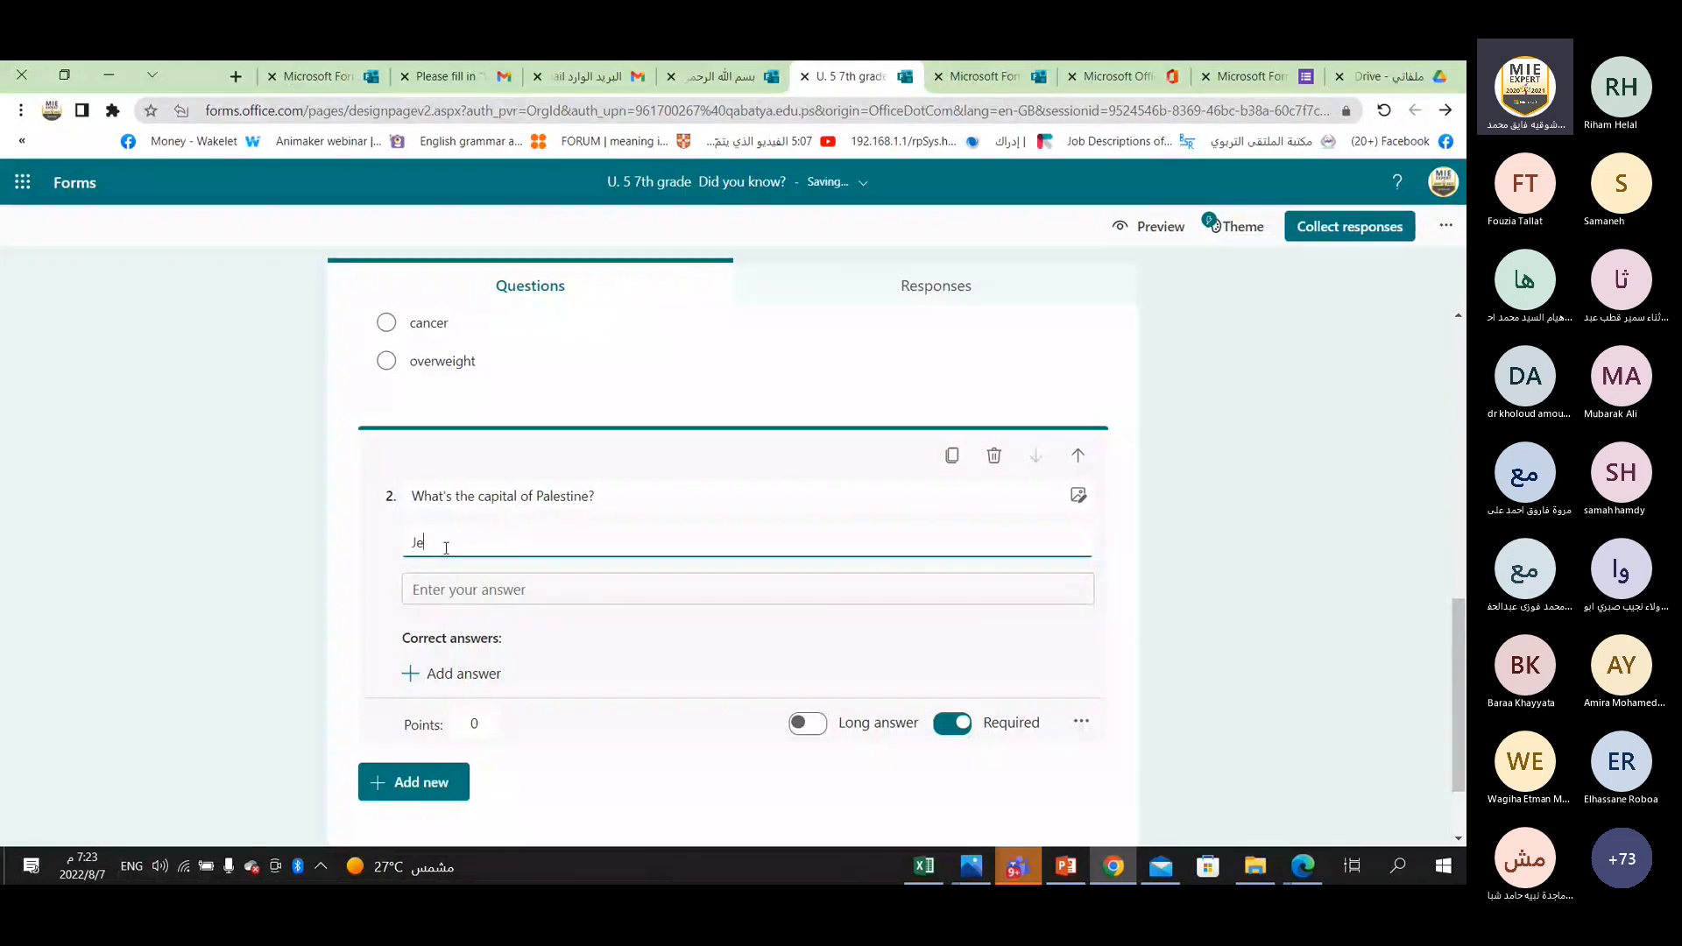
text(rusalem)
Move the word "Jerusalem" from question 2's subtitle into a new correct answer.
click(464, 674)
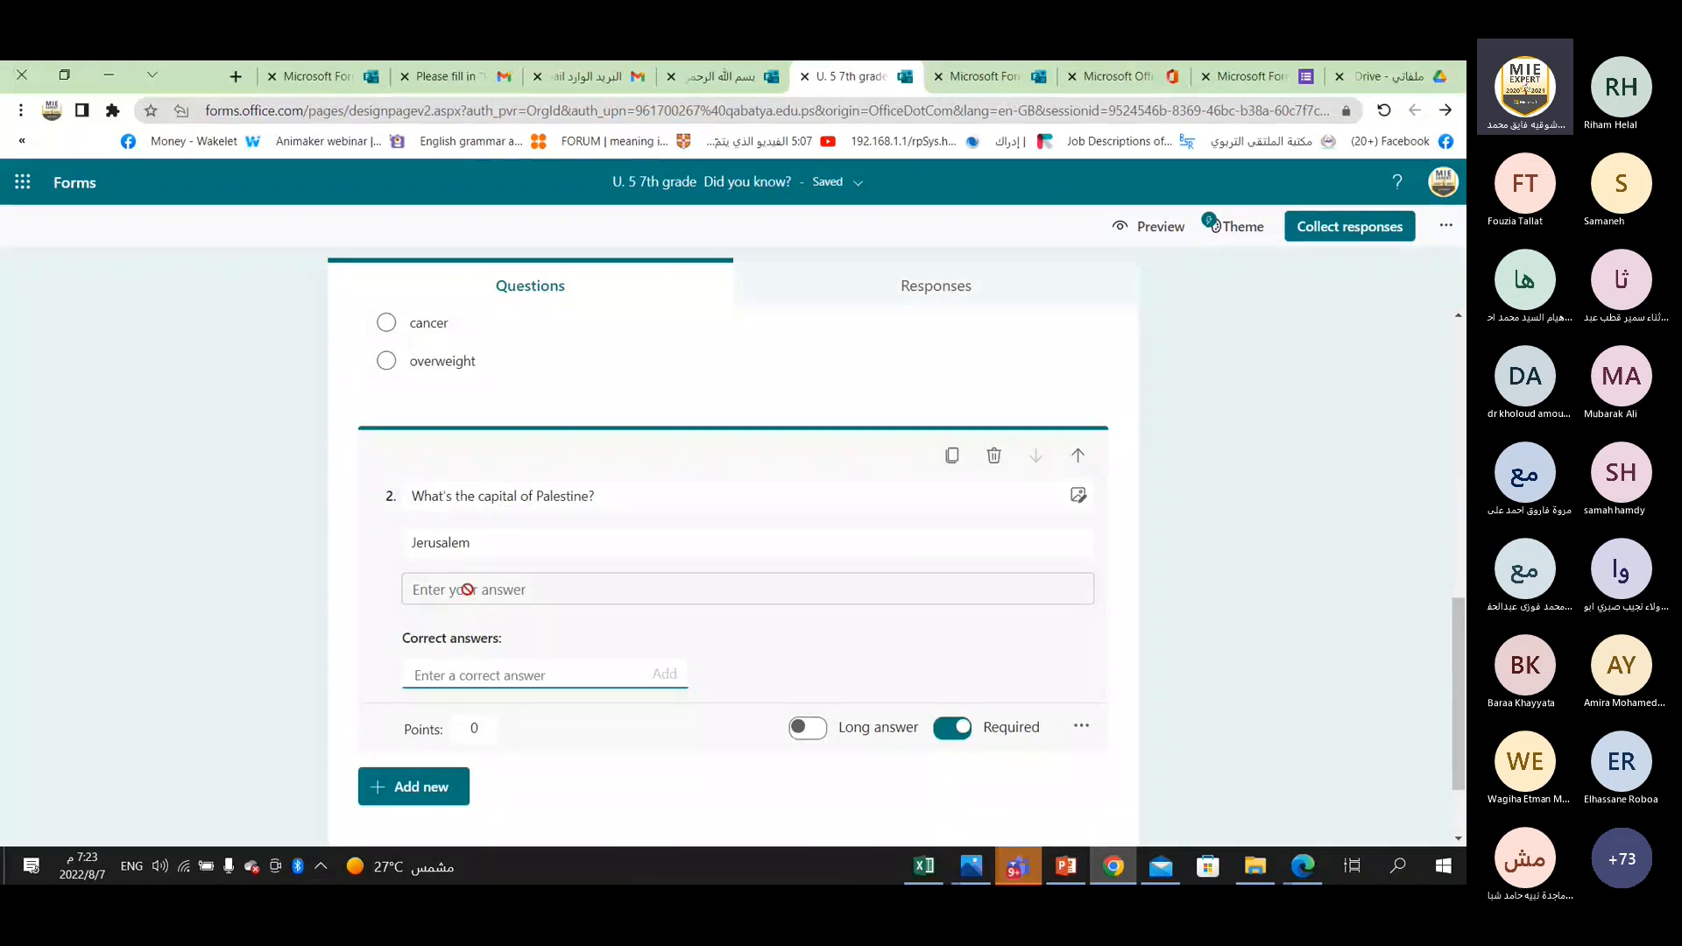
key(ctrl+z)
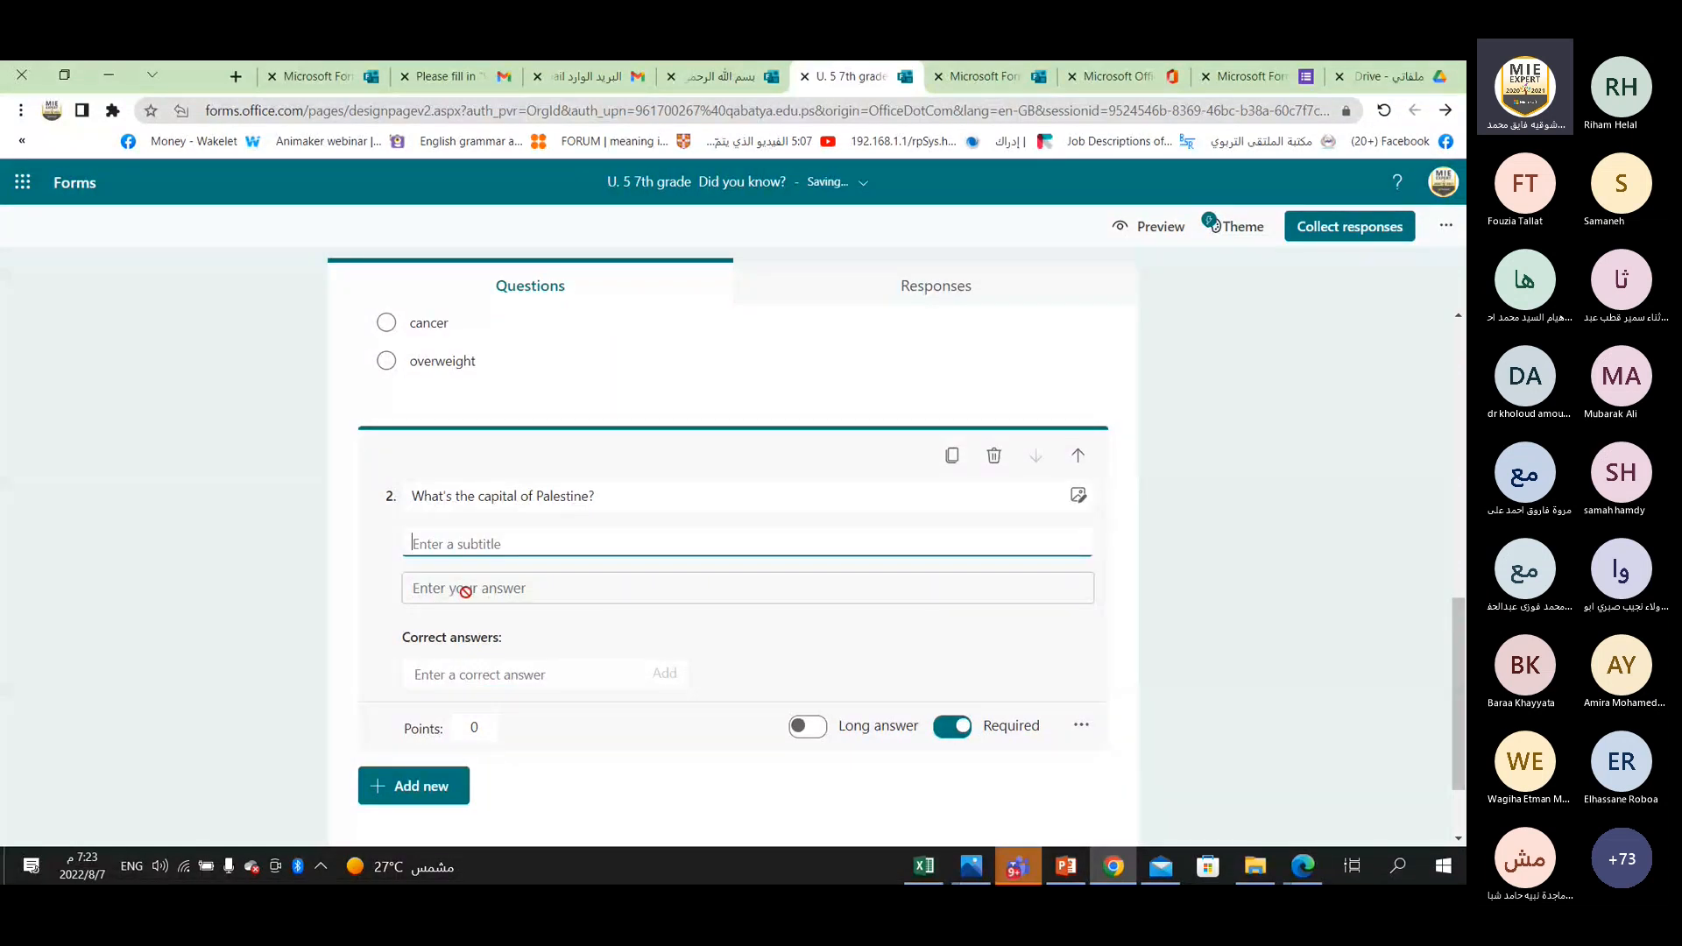
double_click(470, 587)
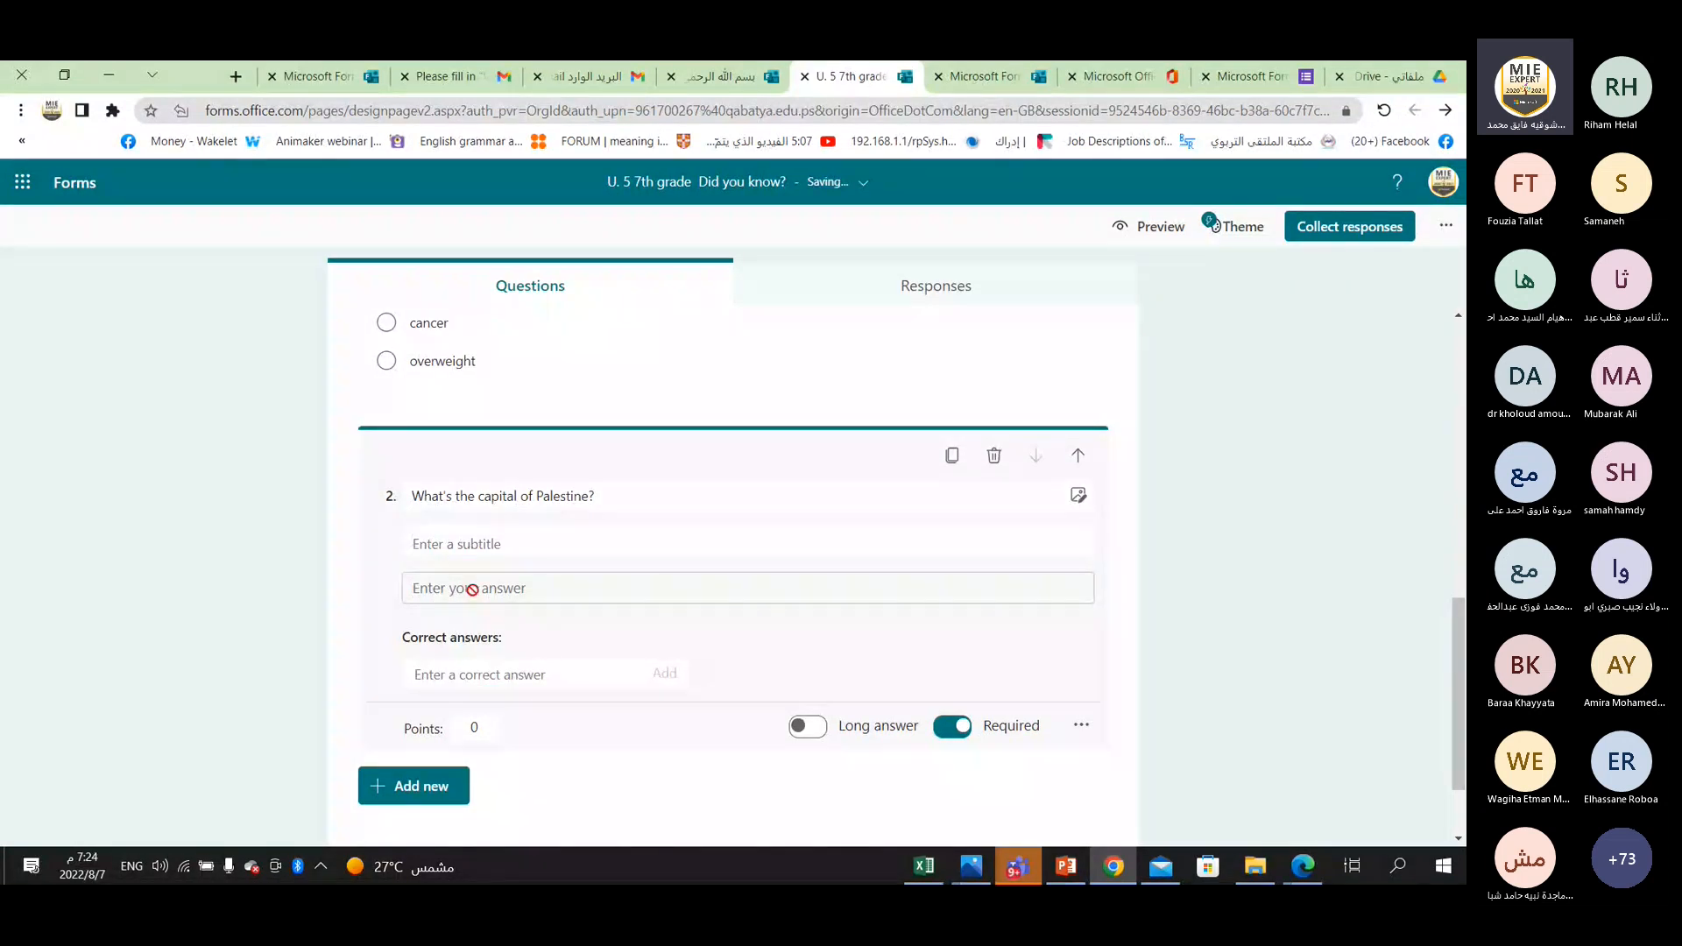
click(469, 675)
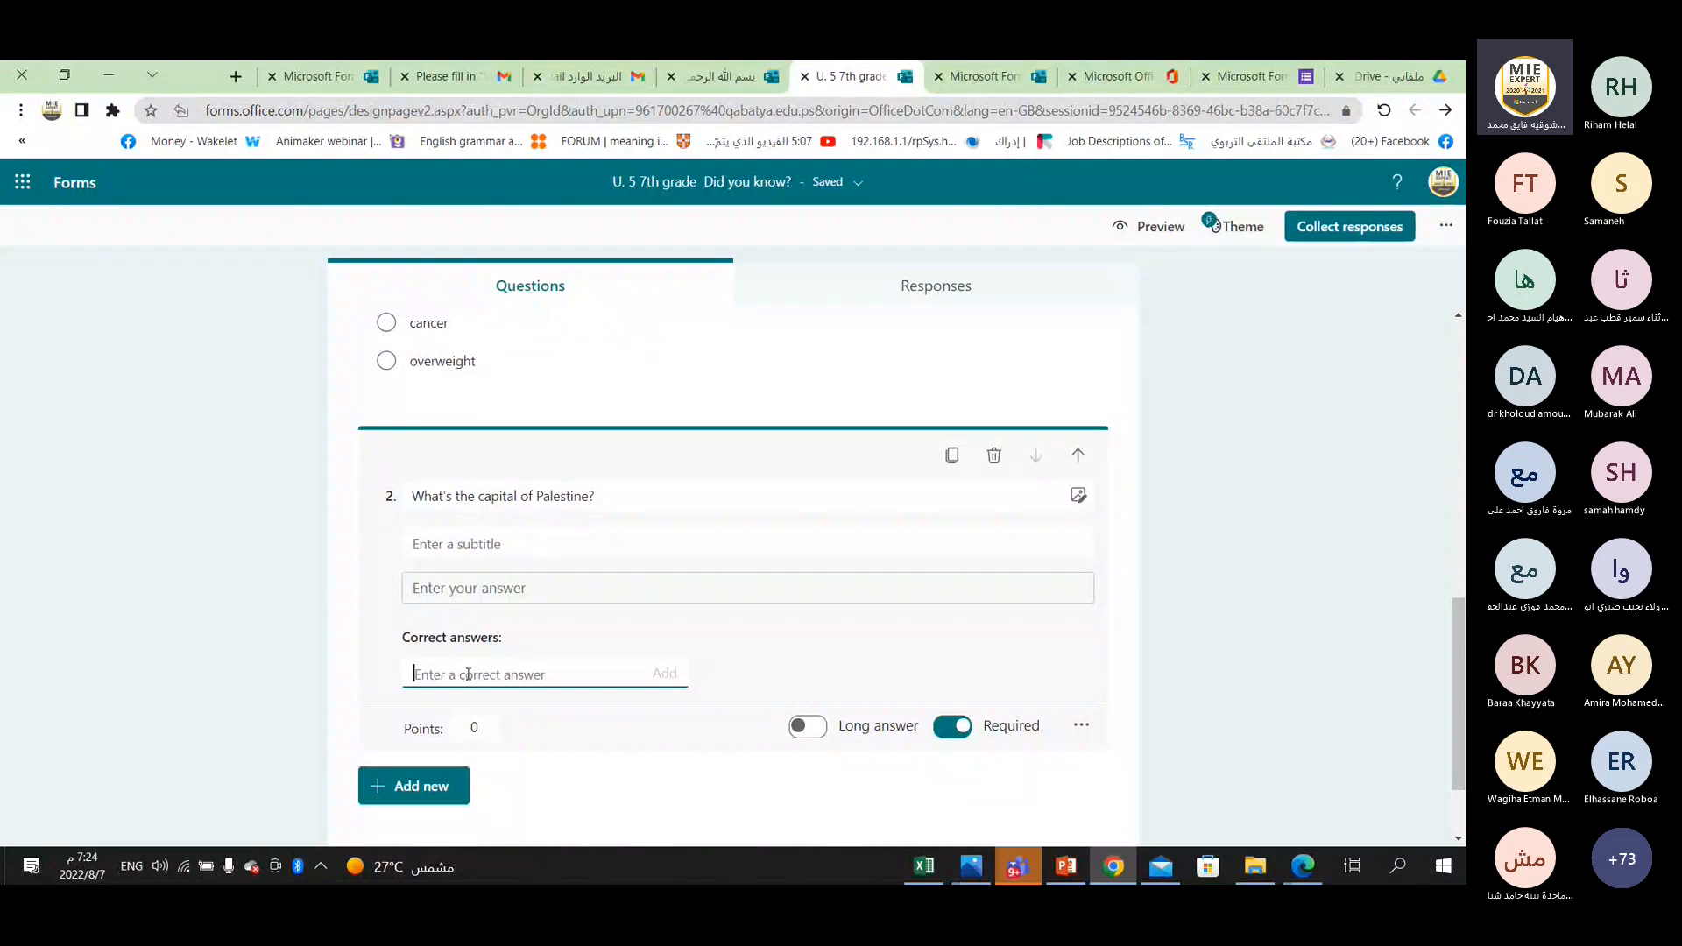
right_click(470, 674)
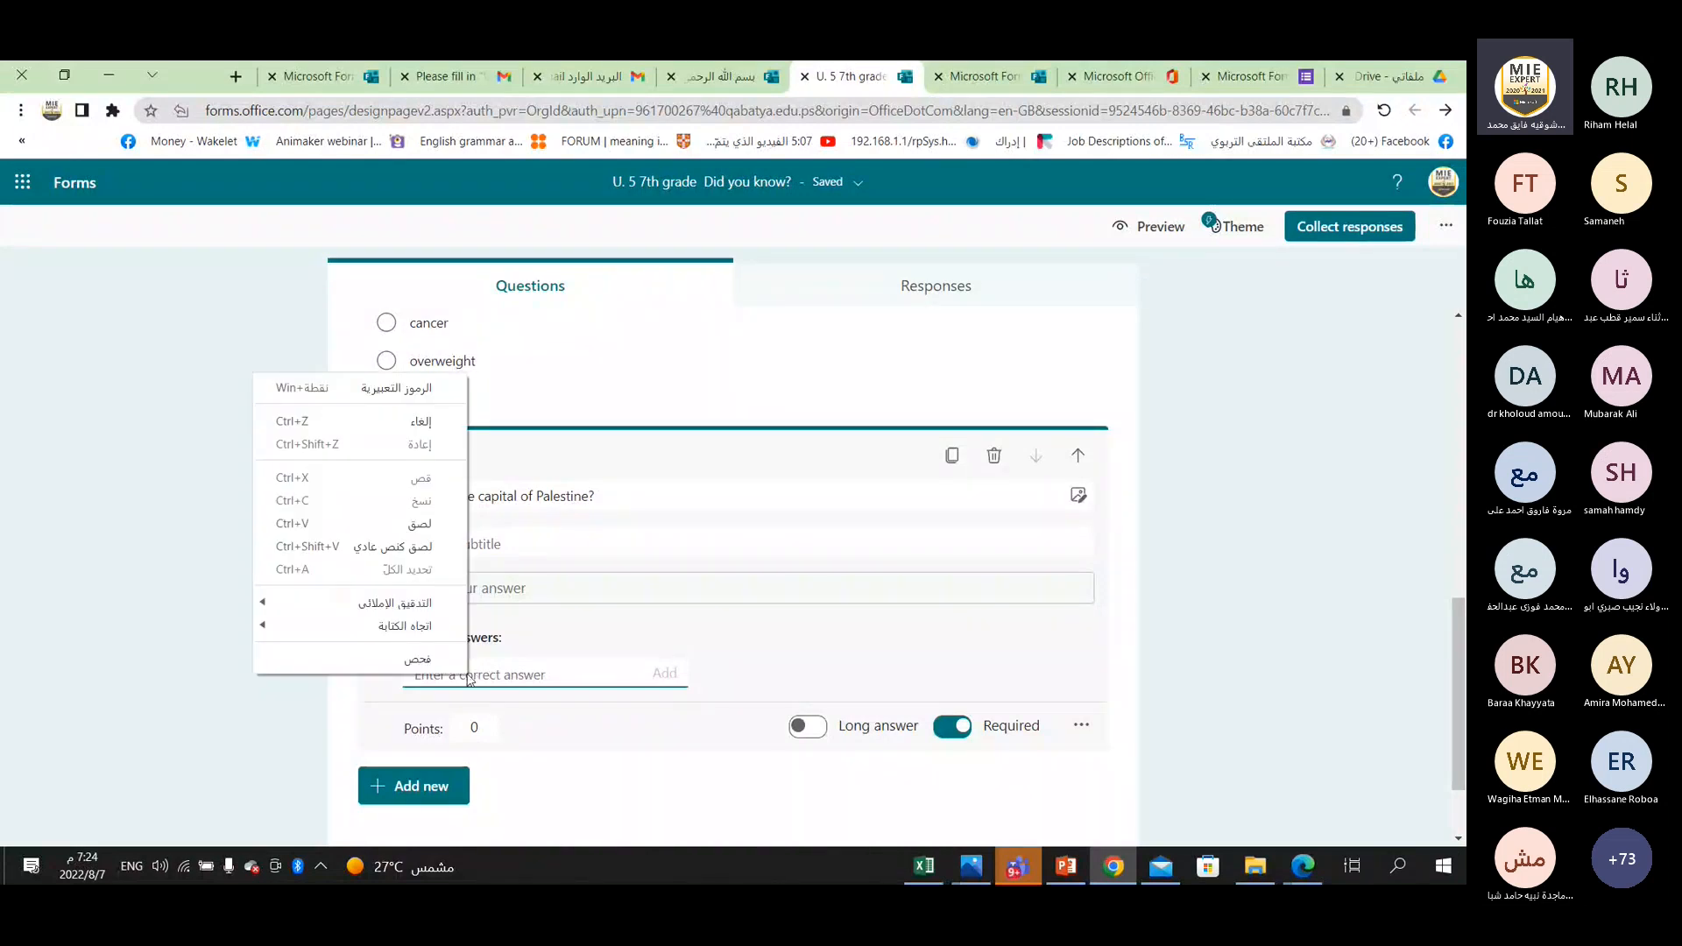
click(438, 552)
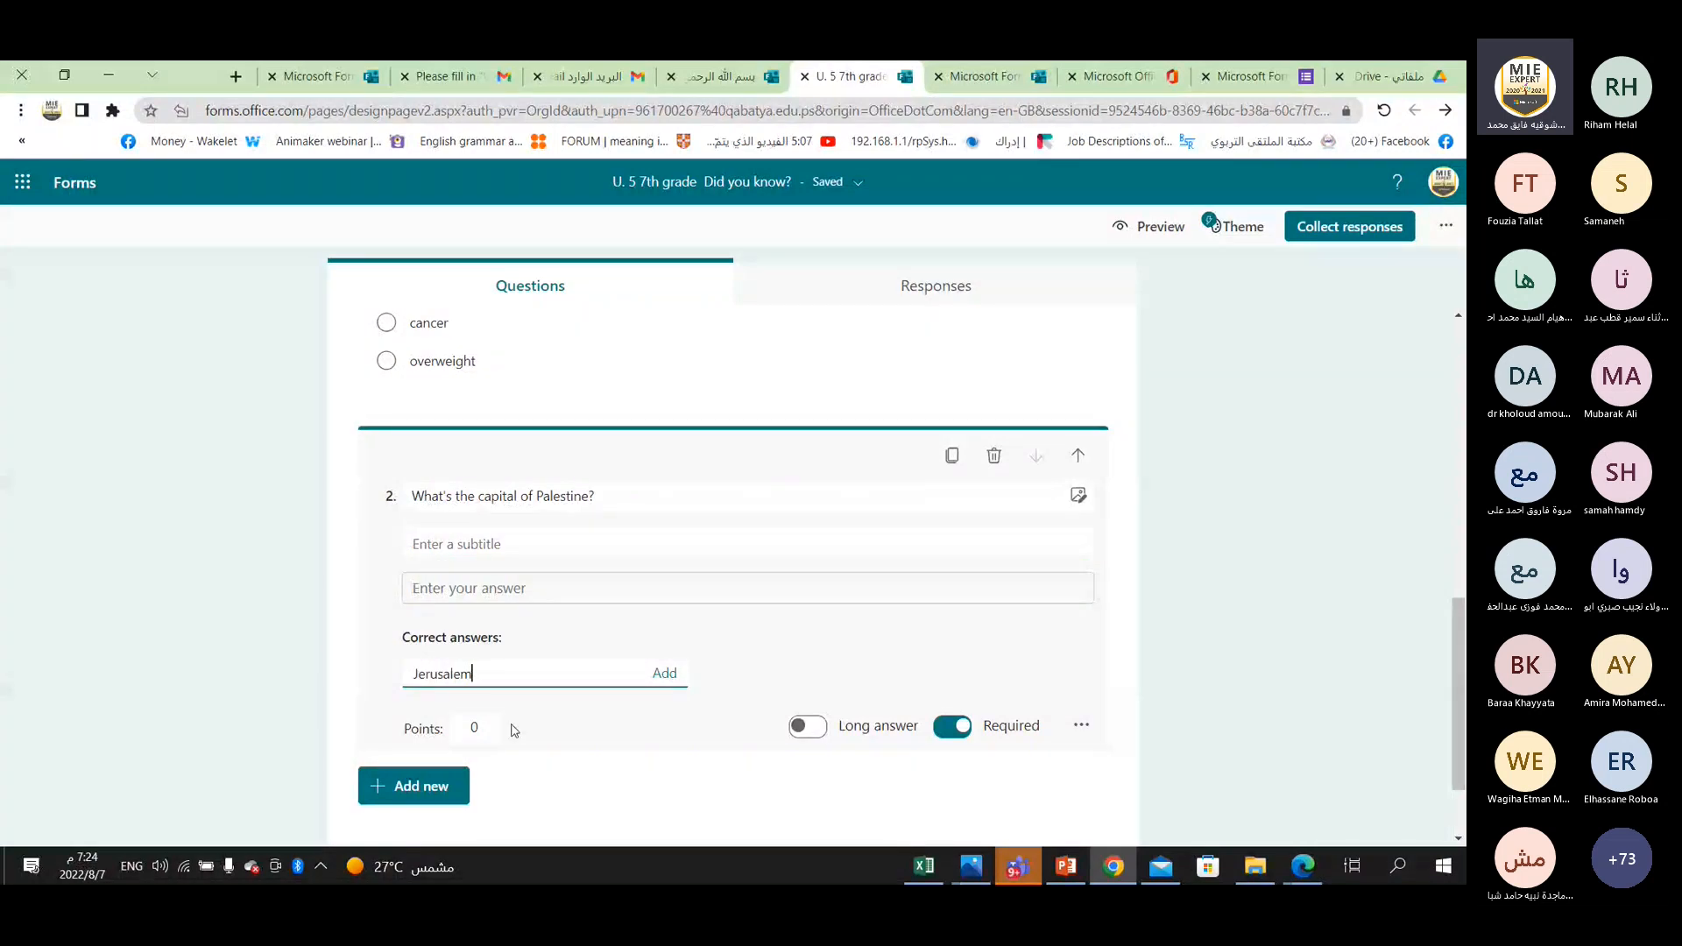
Enter "Write correctlty" as the subtitle of question 2.
click(452, 542)
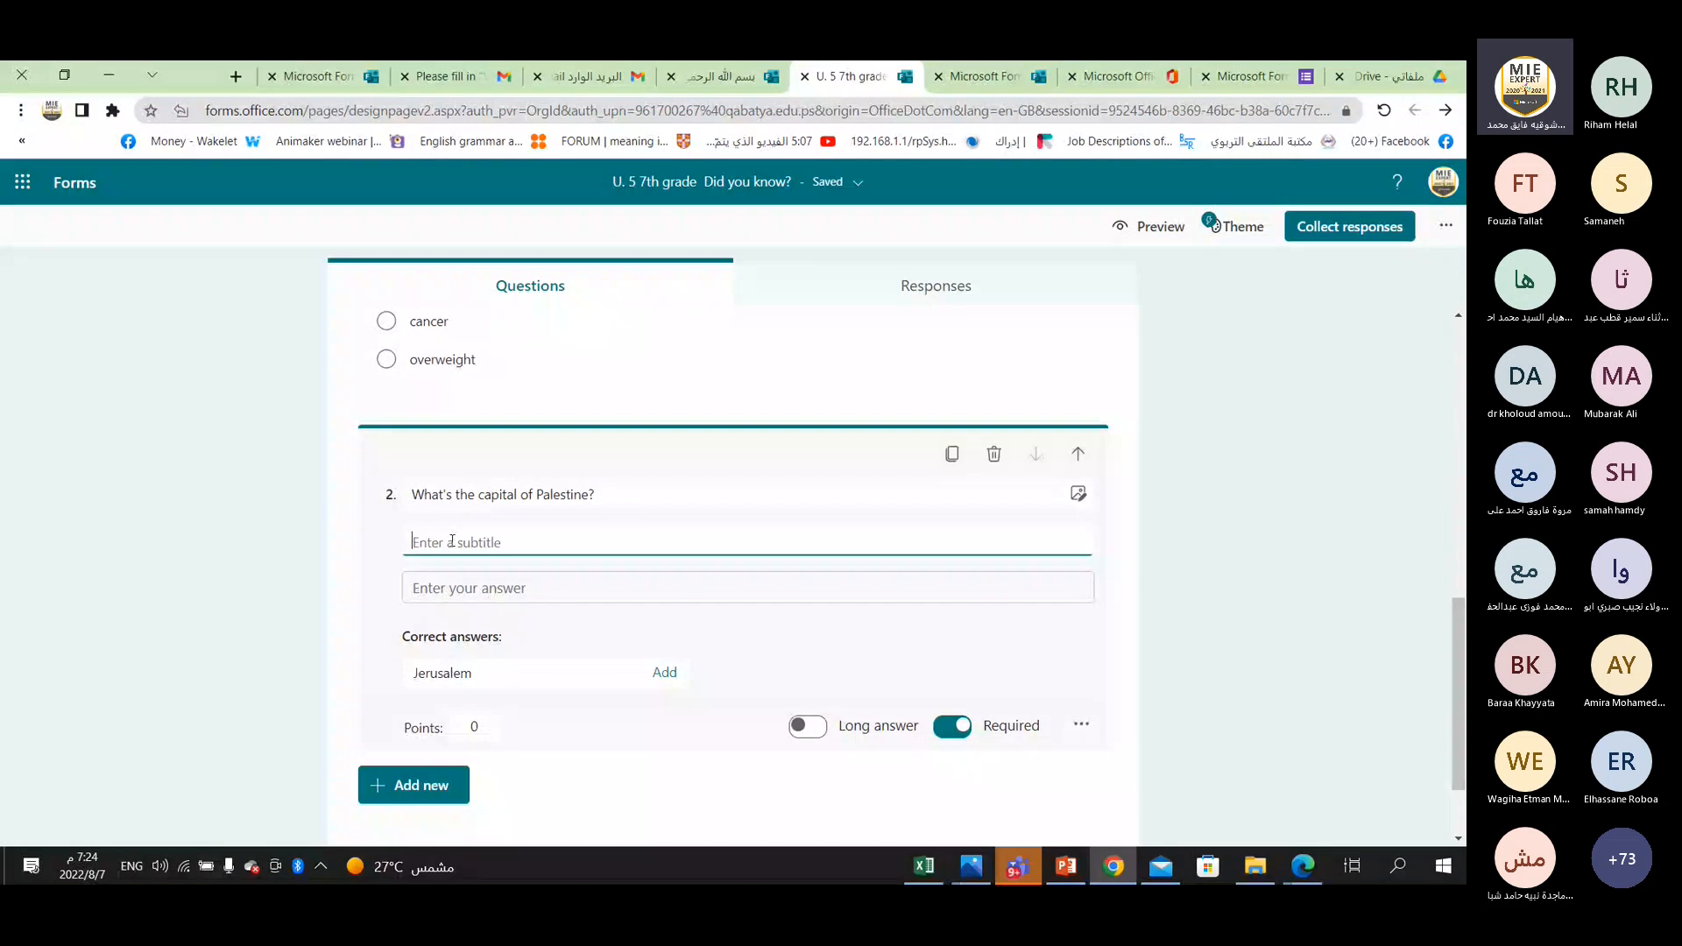
text(Write)
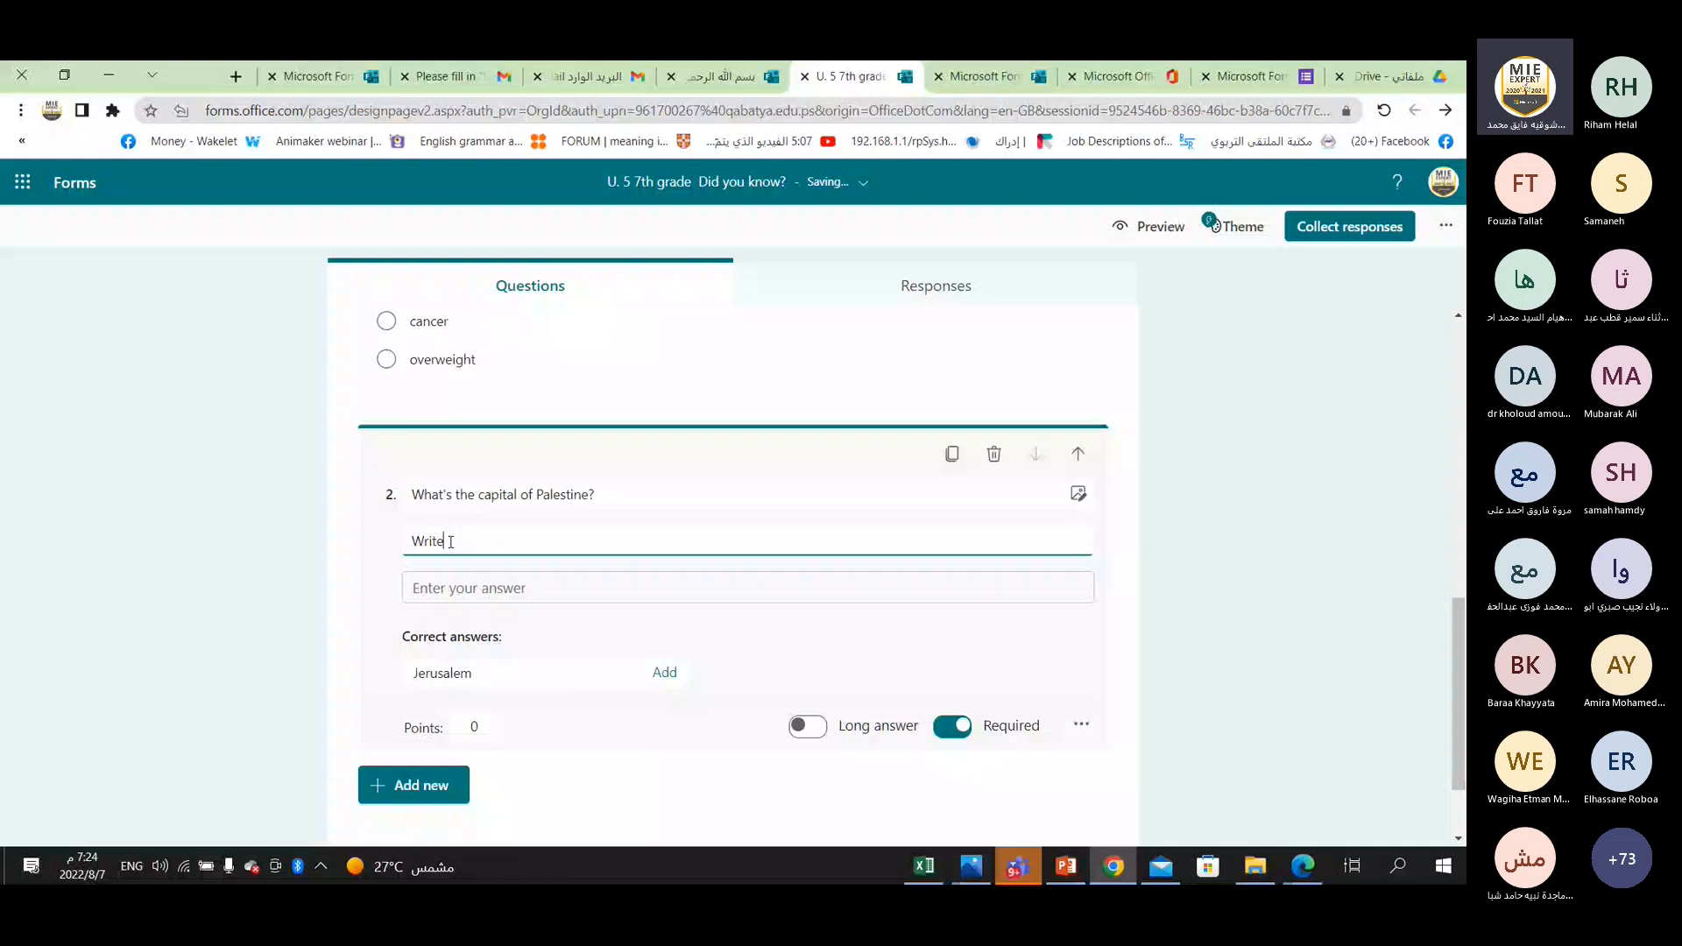
text( correctly)
text(y)
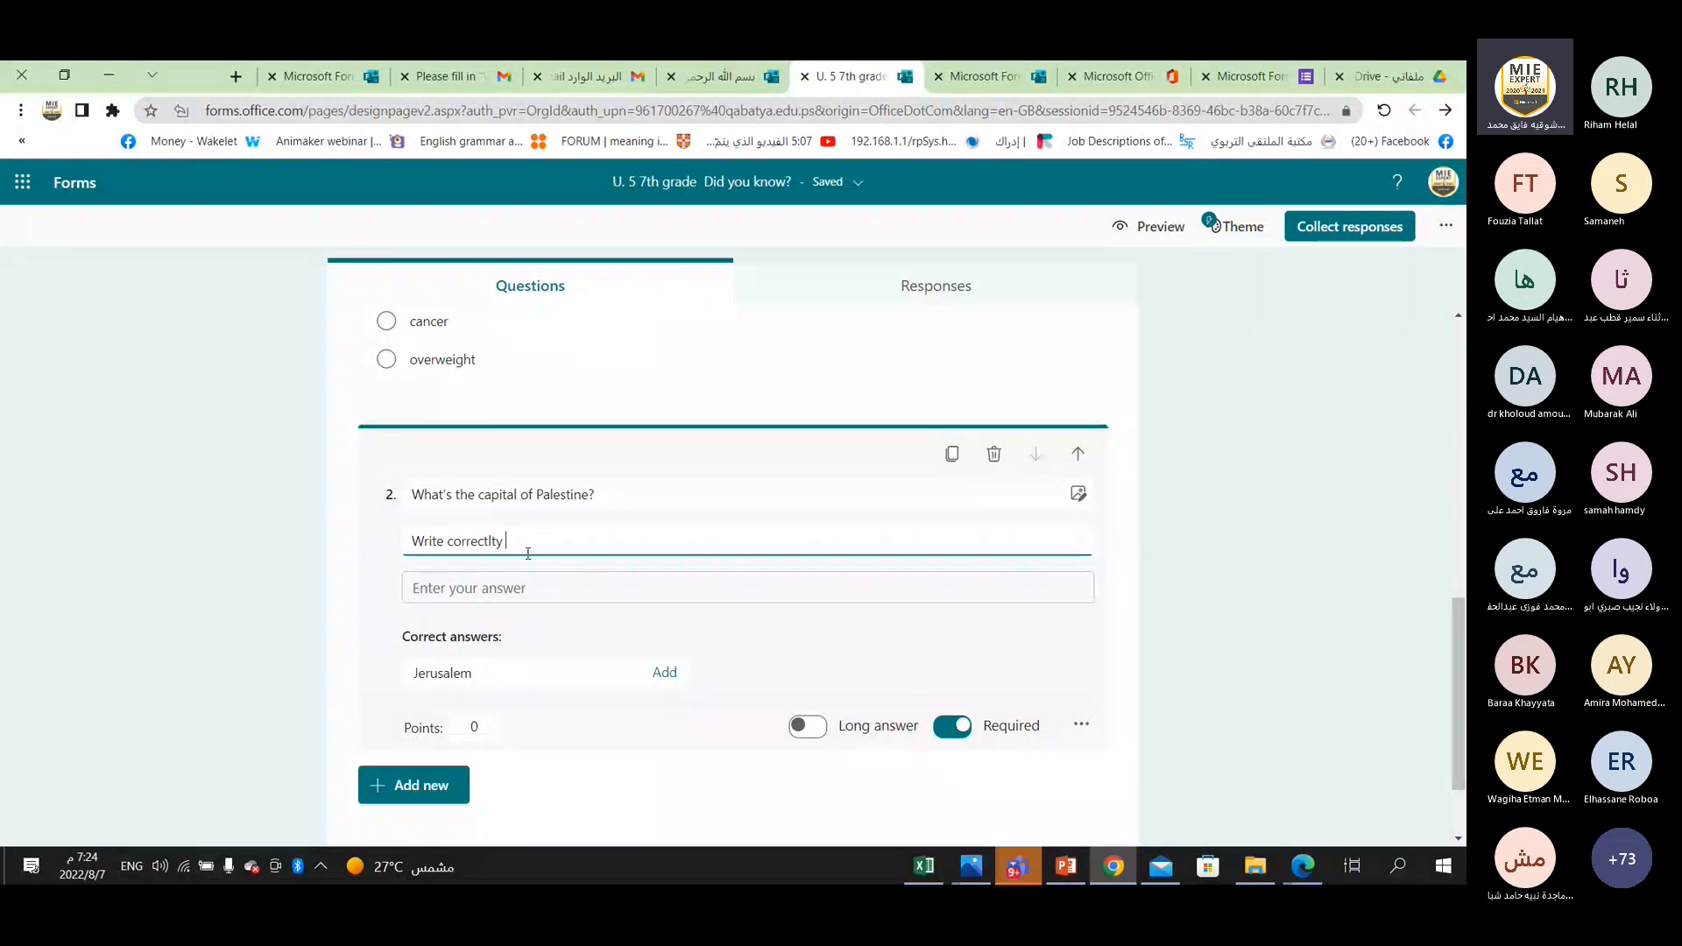
Set the points of question 1 about the first cause of death to 2.
double_click(472, 674)
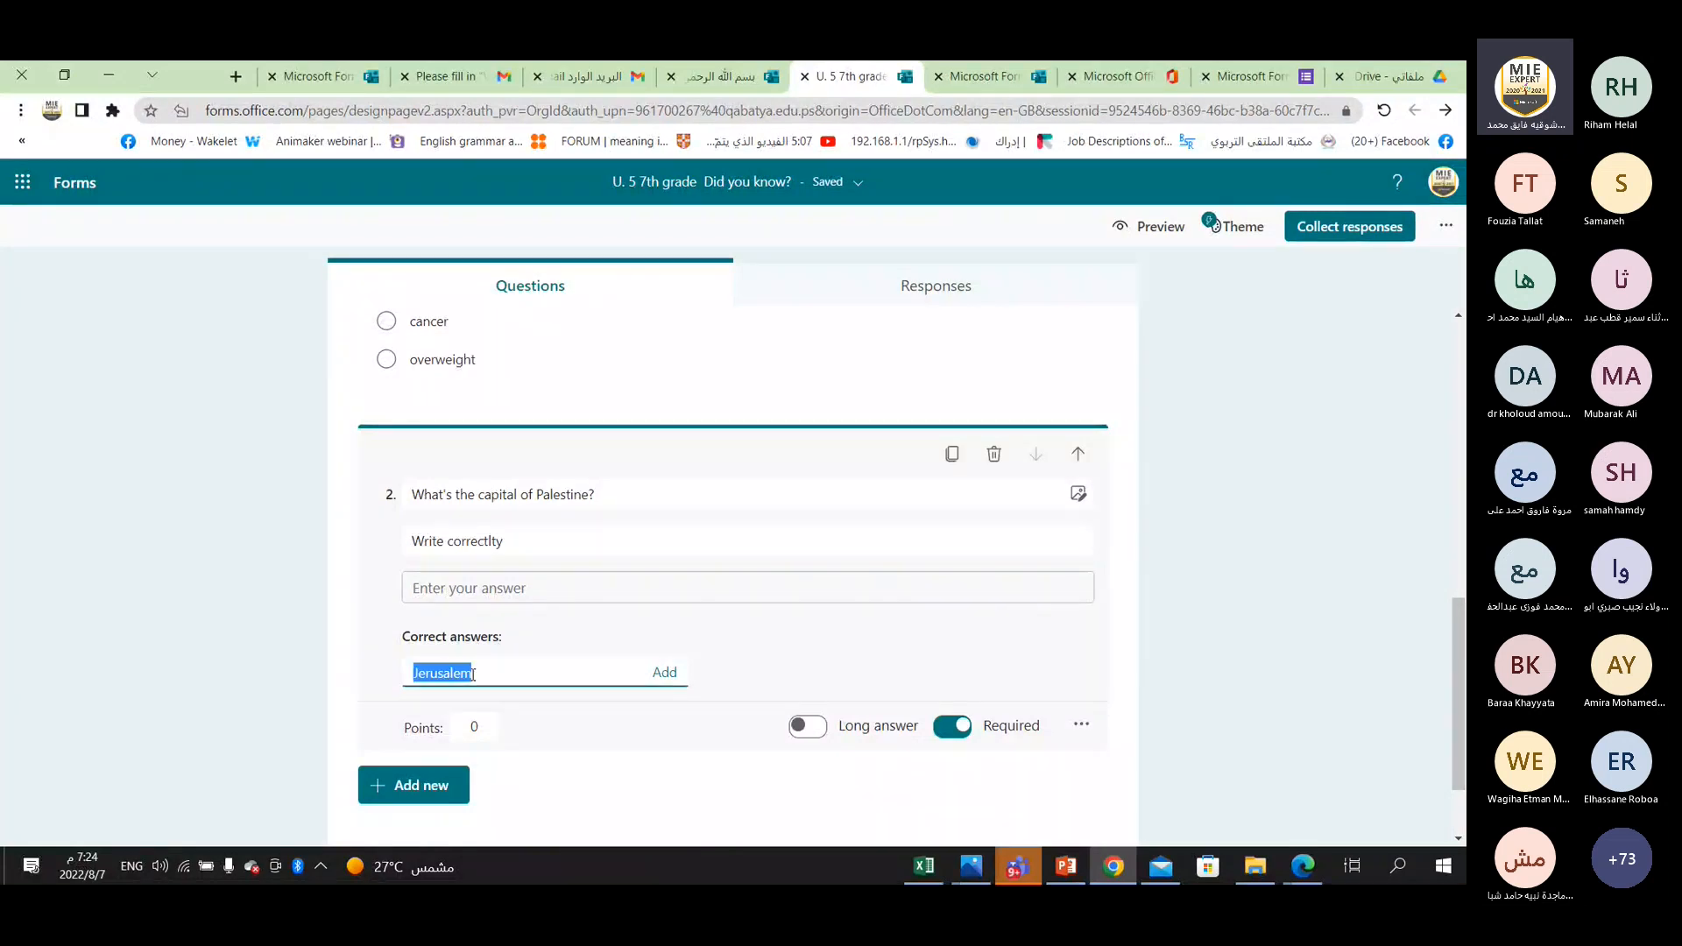
click(472, 674)
scroll(472, 674, up, 2)
scroll(491, 671, up, 2)
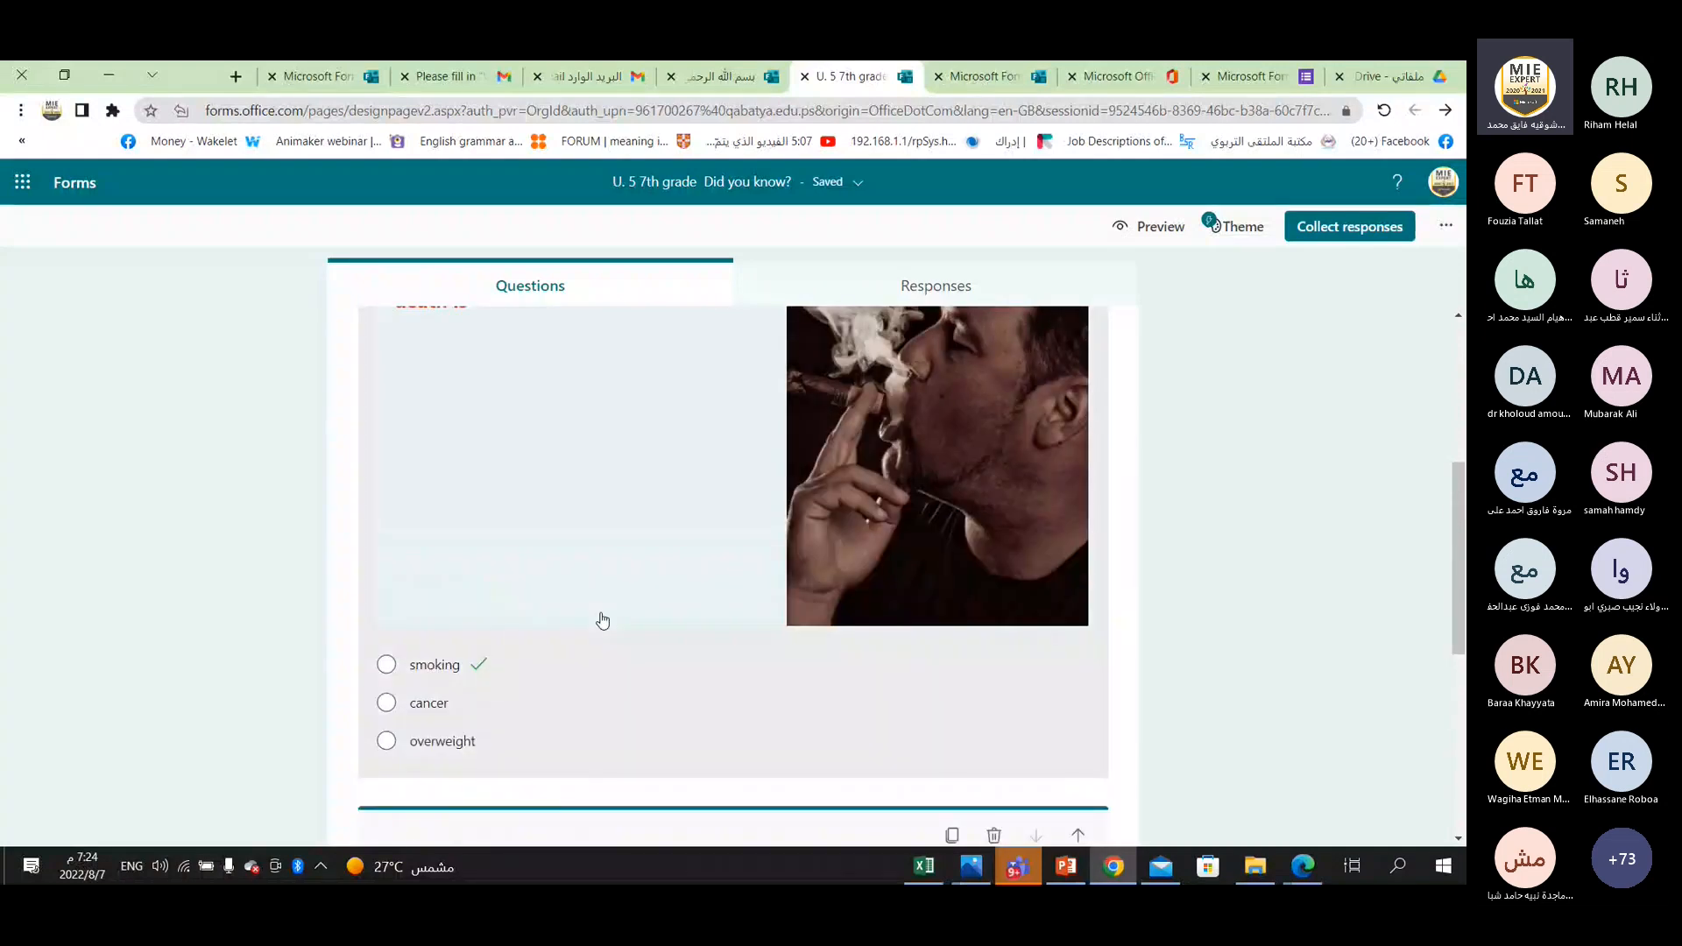
click(603, 620)
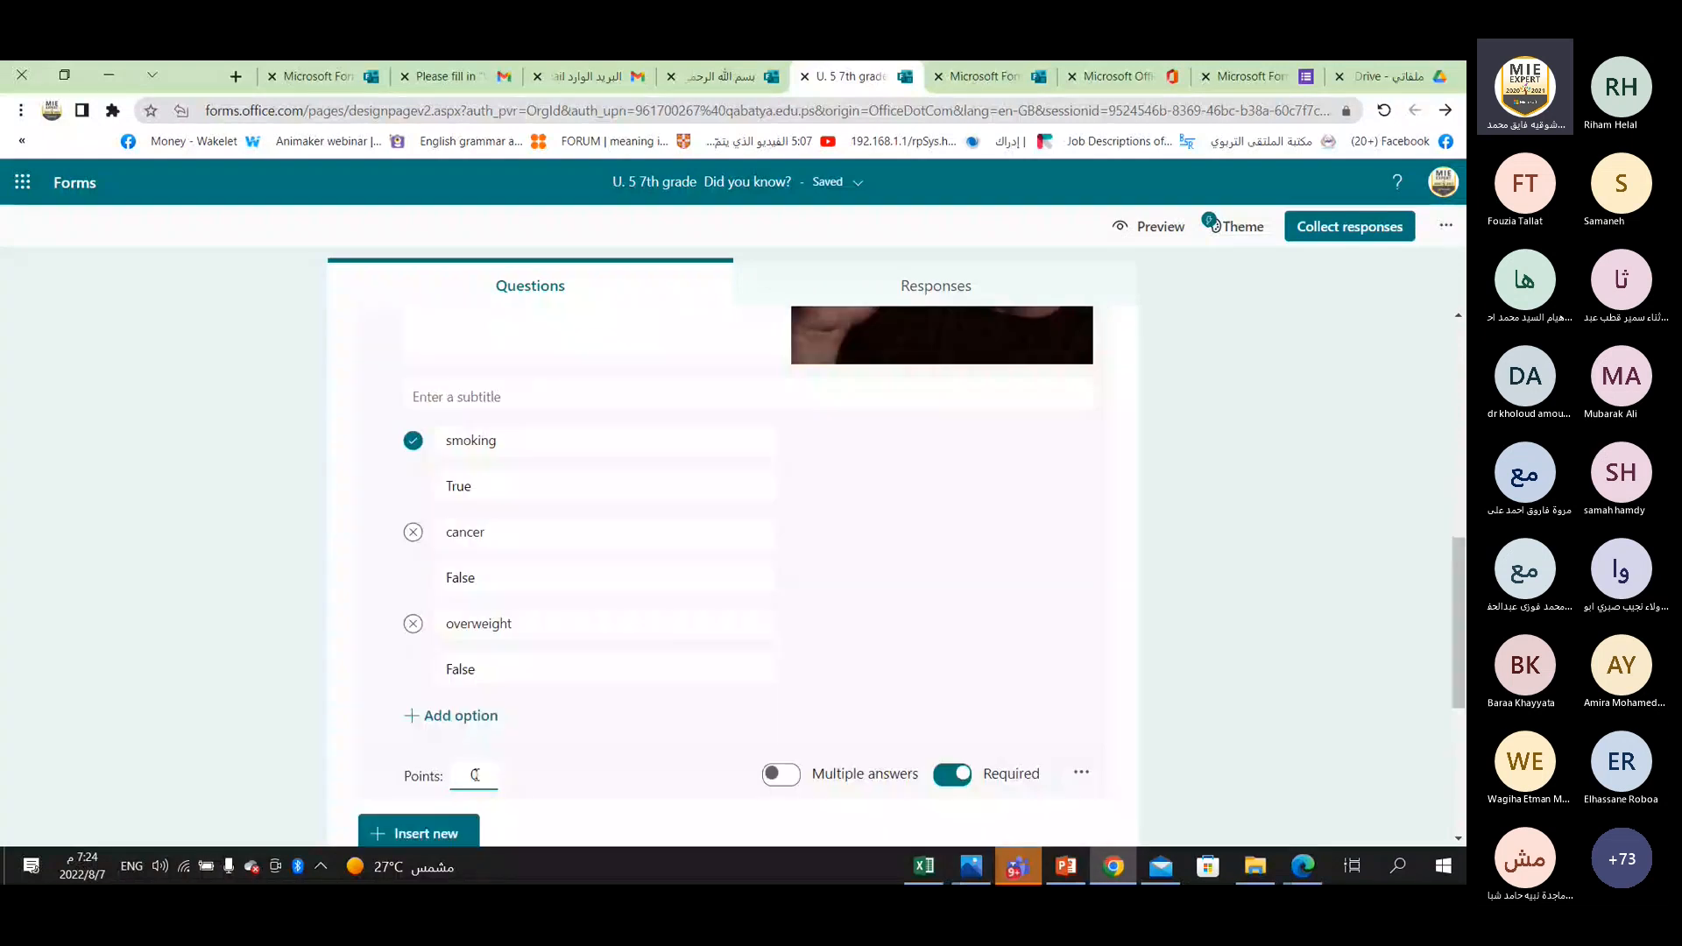
double_click(471, 775)
text(2)
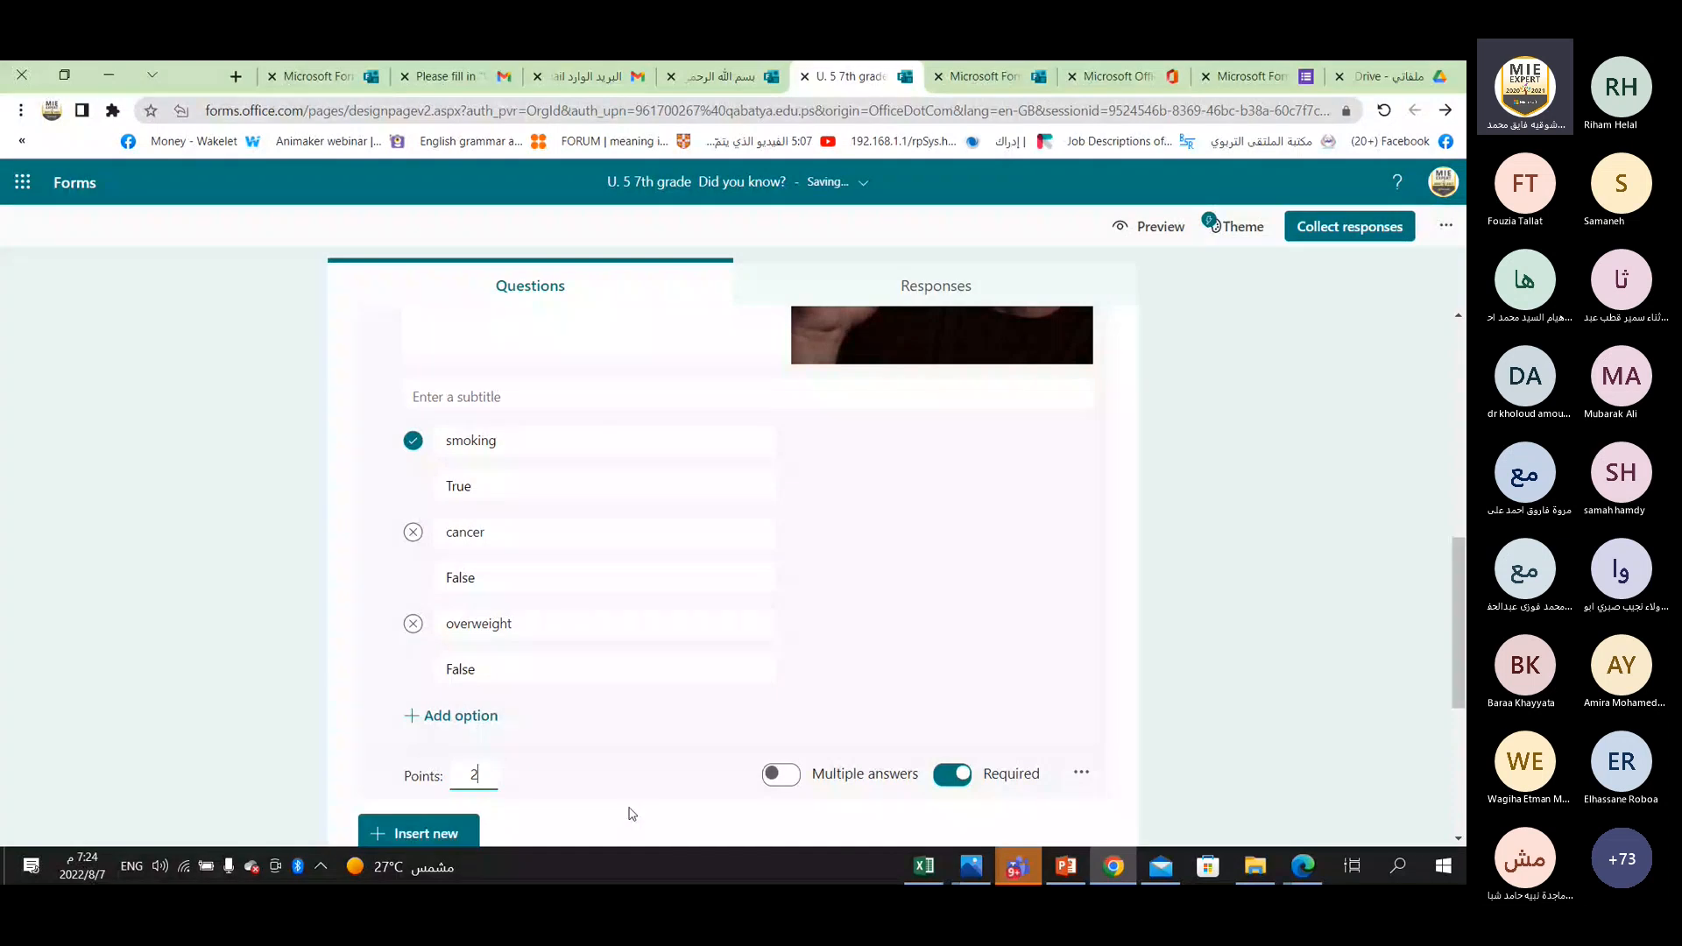
Insert a Dome of the Rock picture into question 2 from the تدريب folder on drive D.
scroll(554, 654, down, 2)
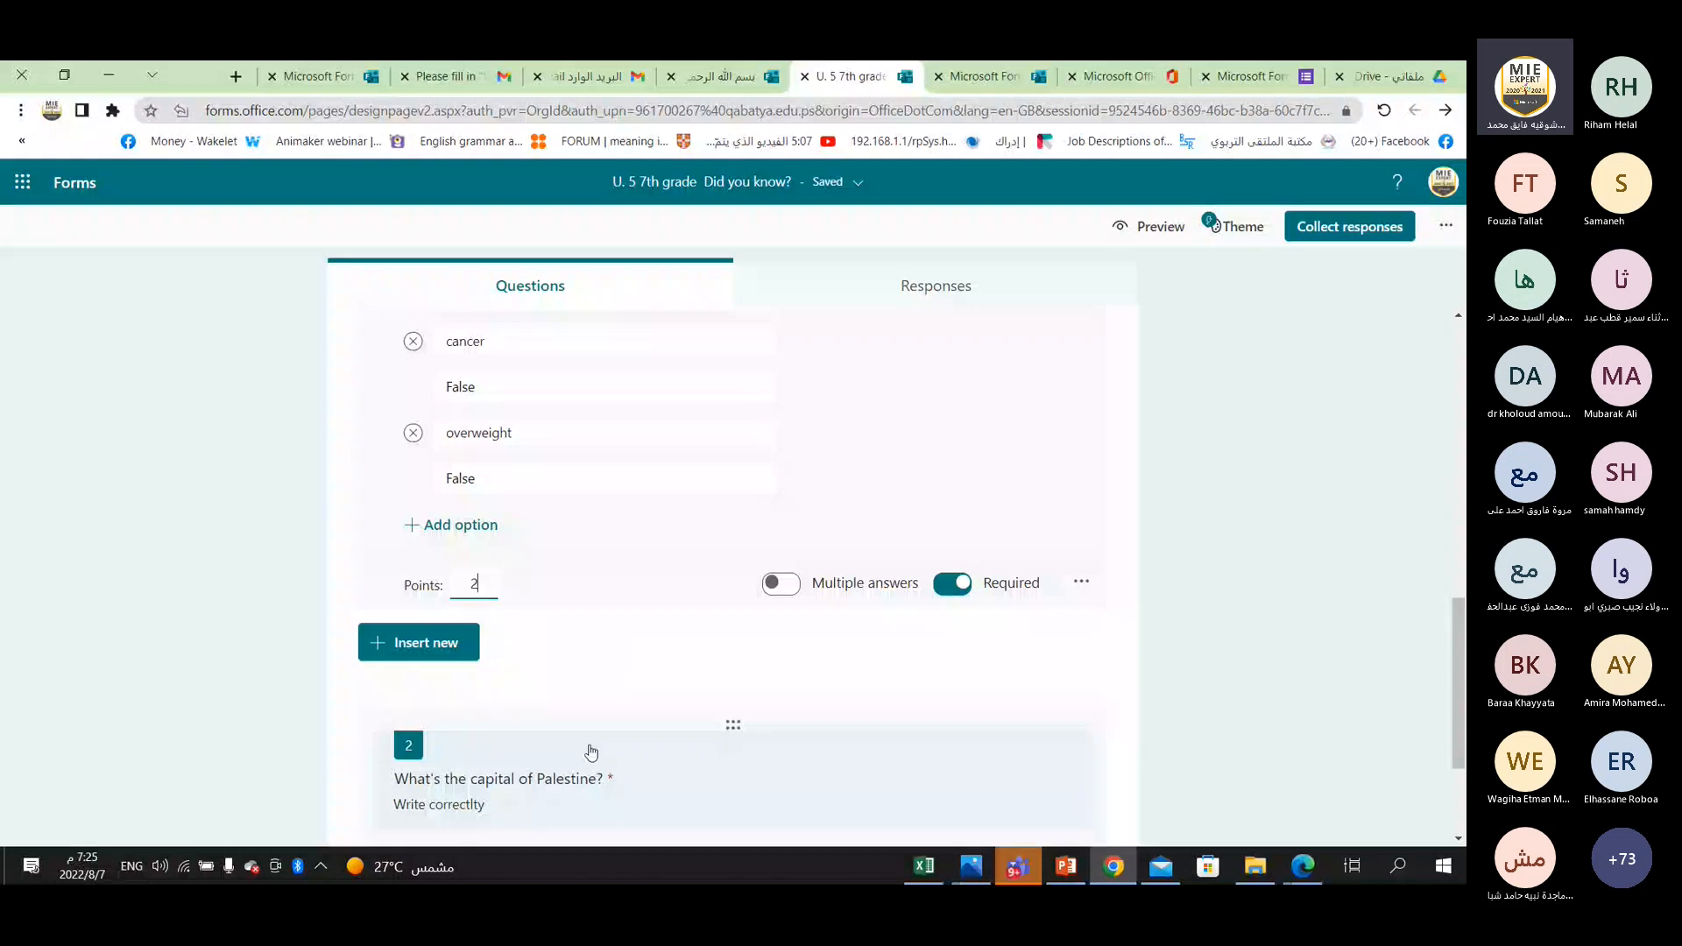
scroll(592, 751, down, 2)
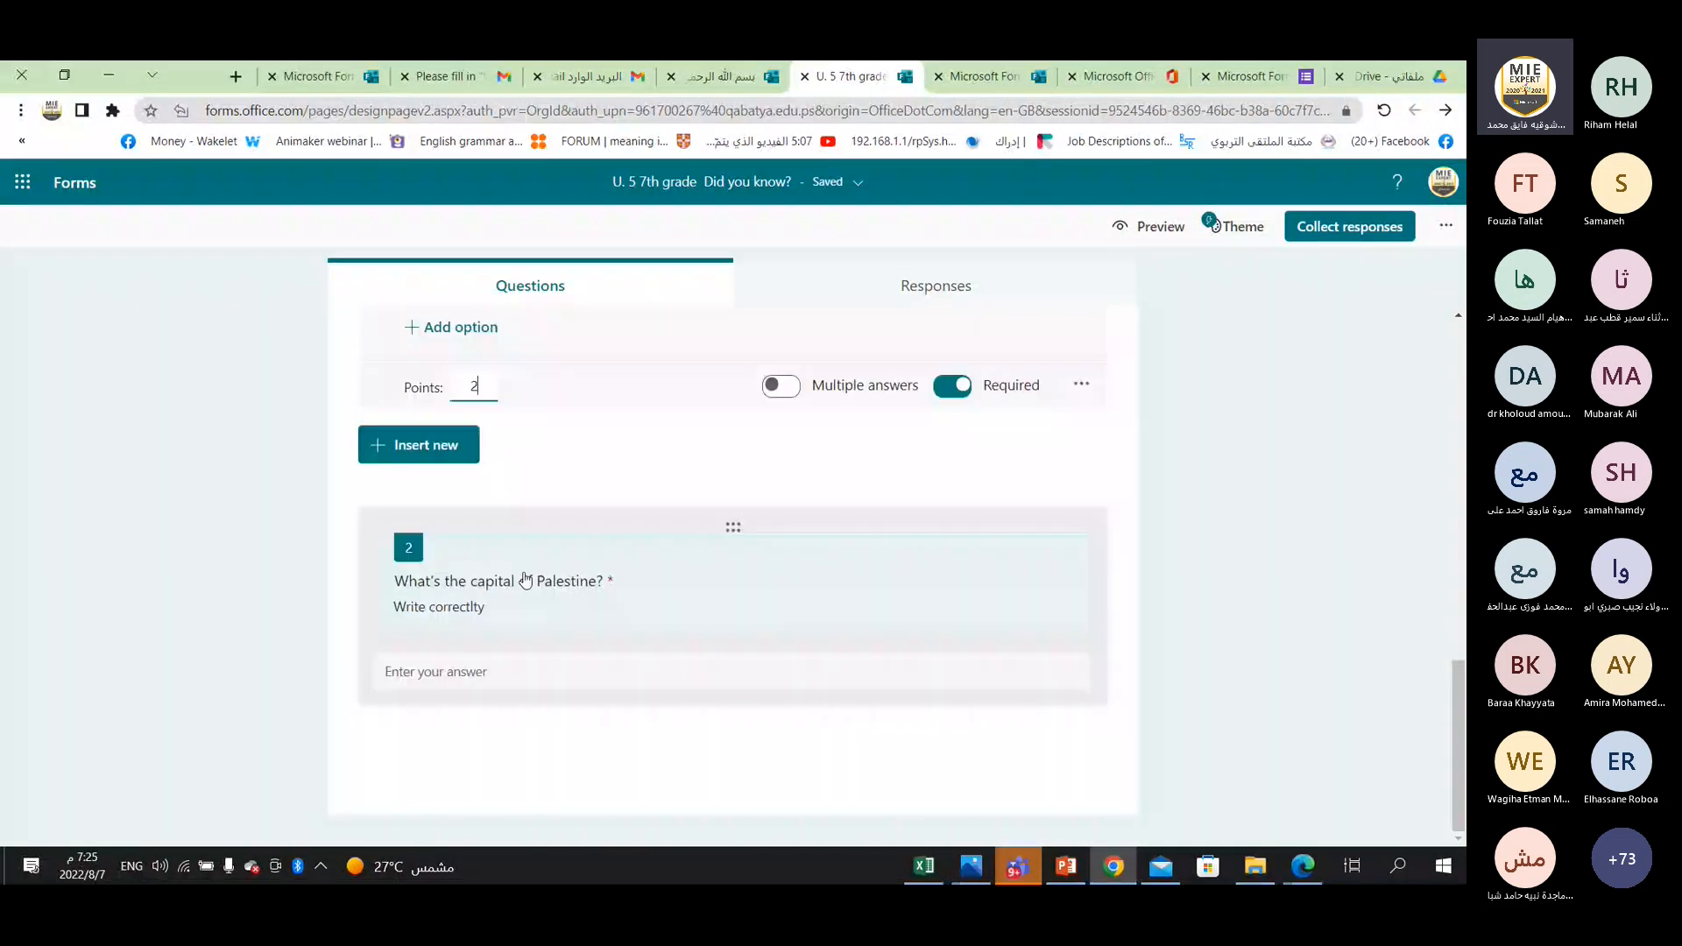
click(690, 574)
click(502, 385)
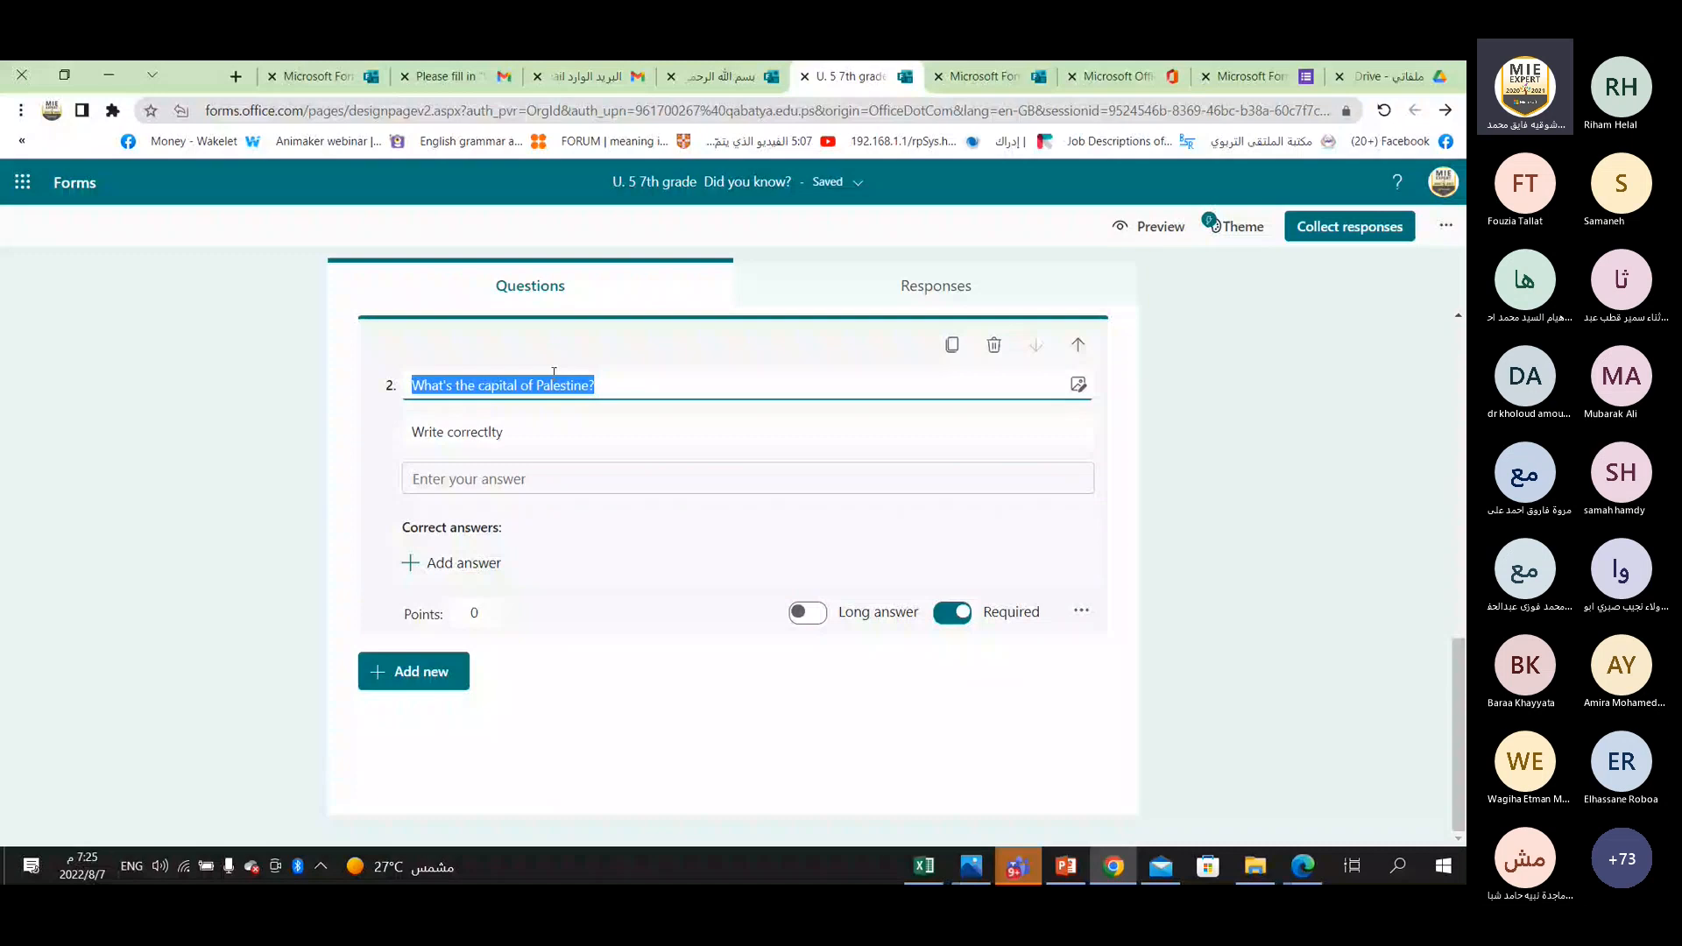
click(1078, 385)
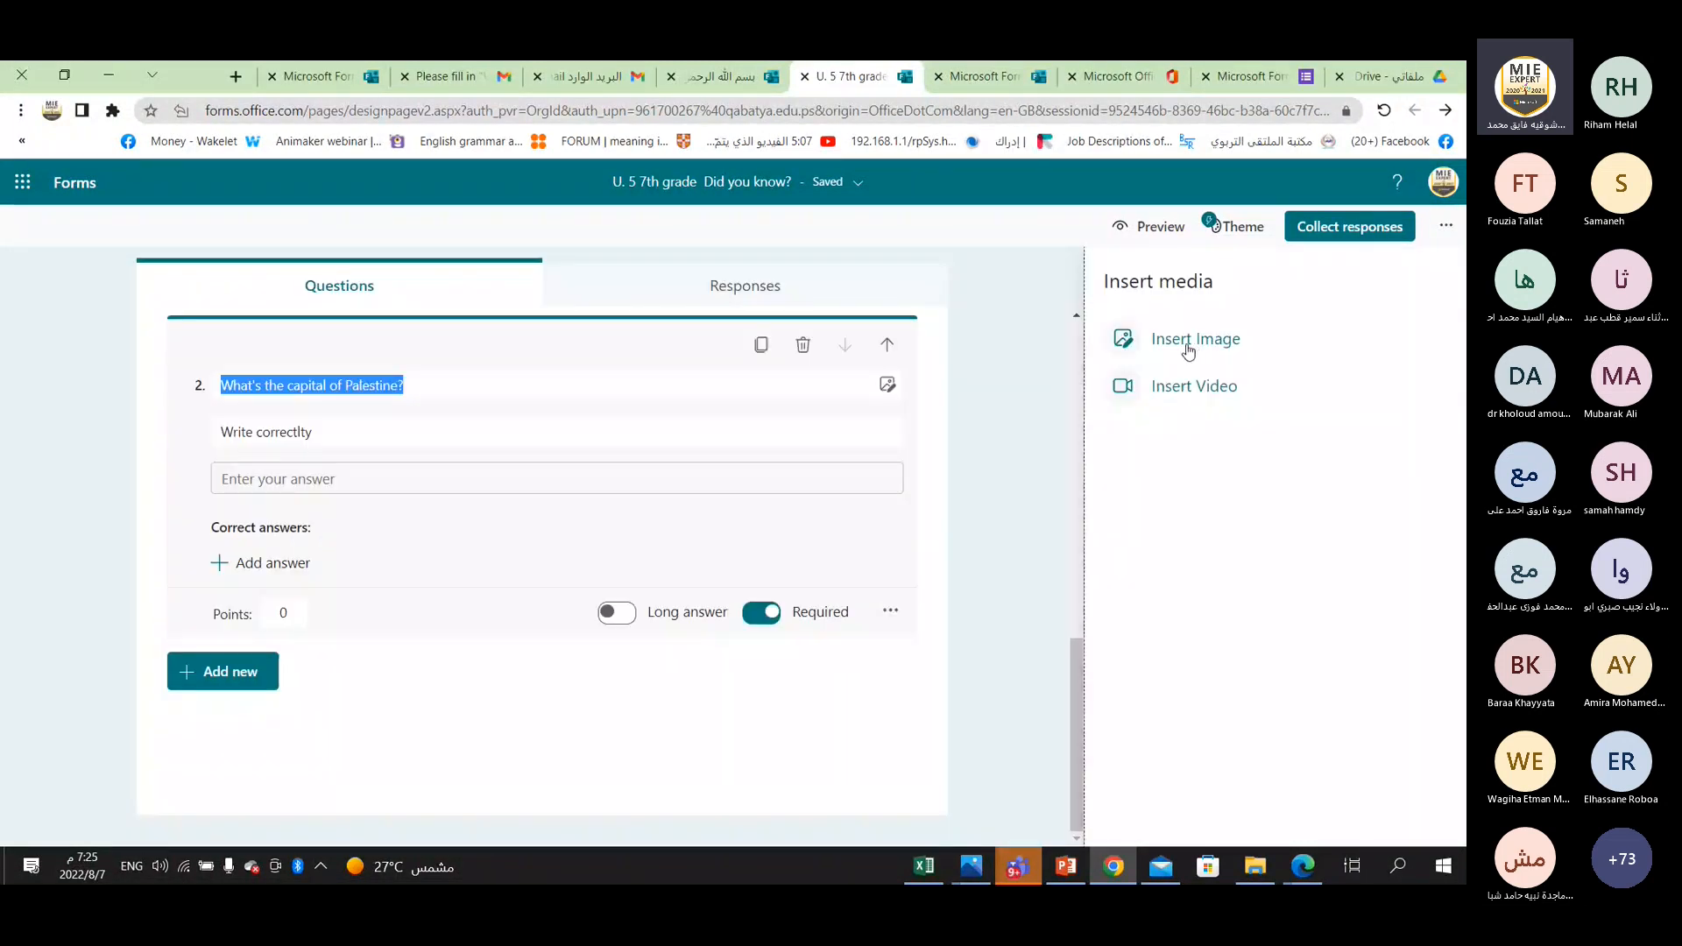
click(1189, 350)
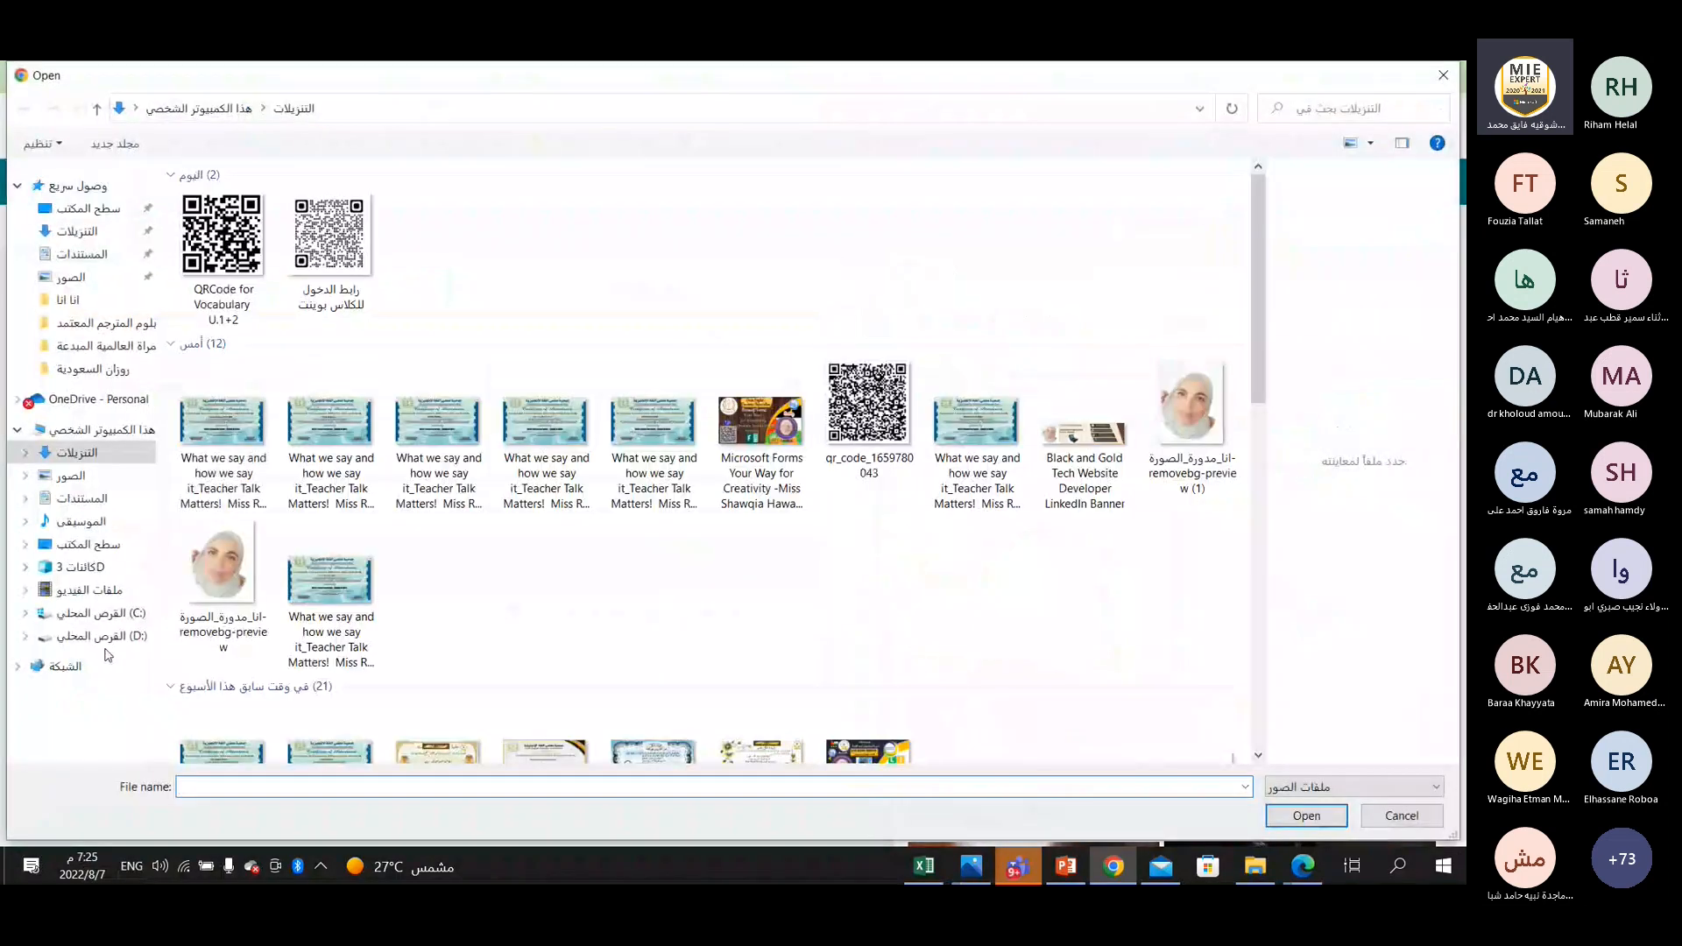
click(101, 636)
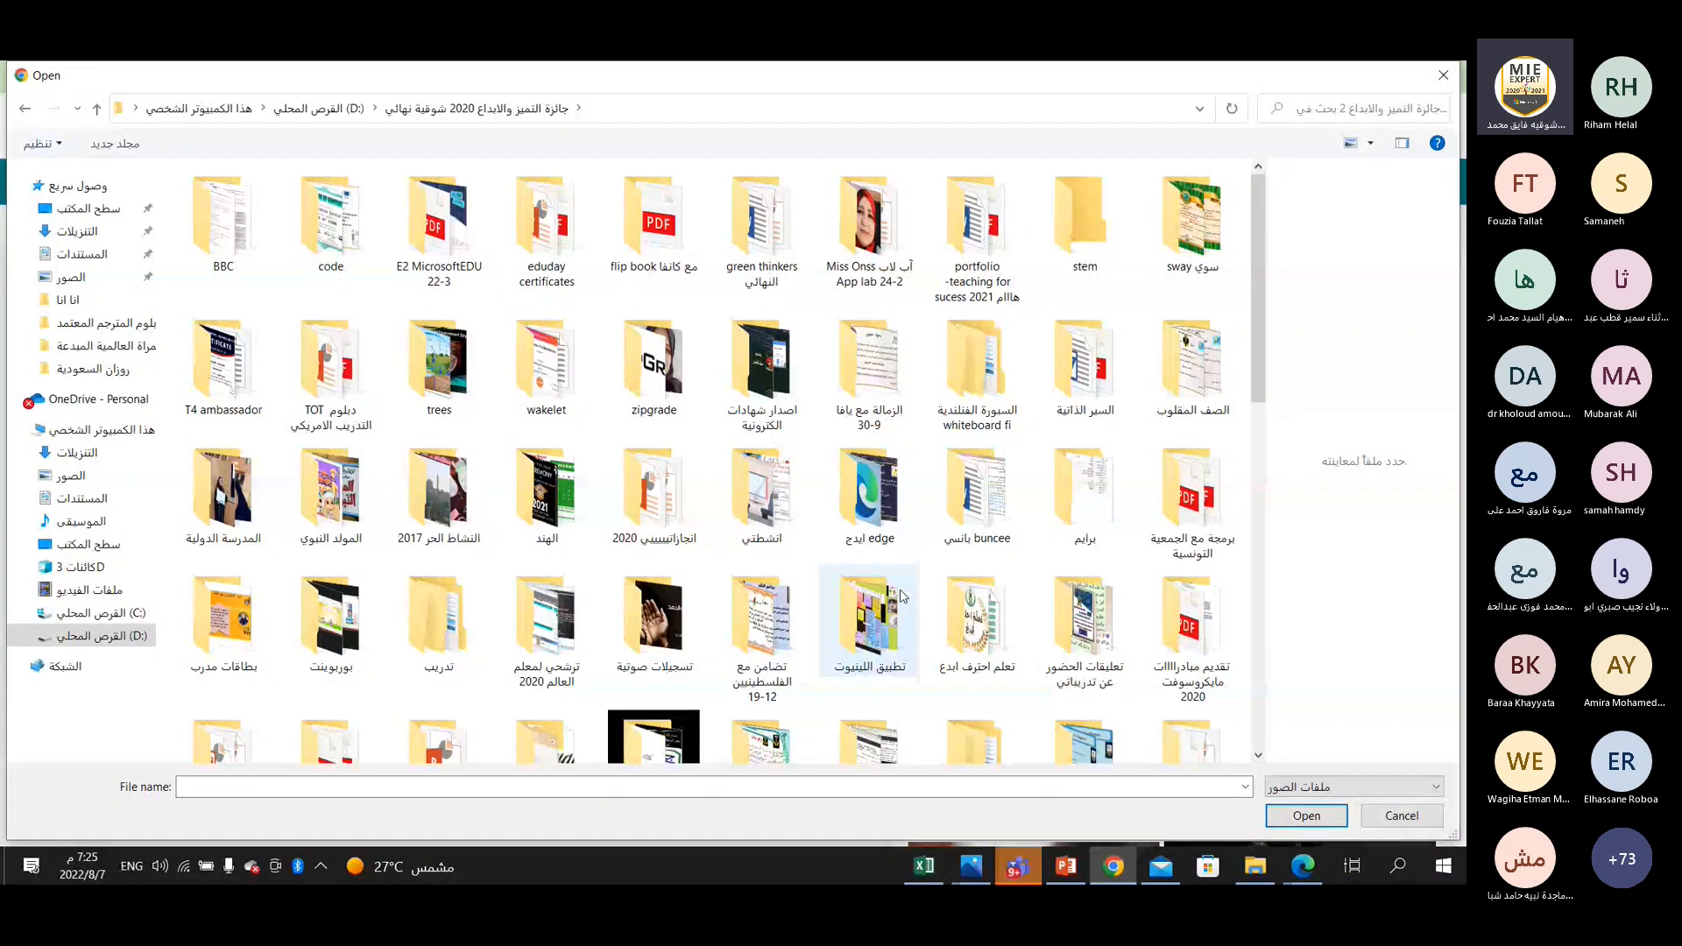
double_click(438, 618)
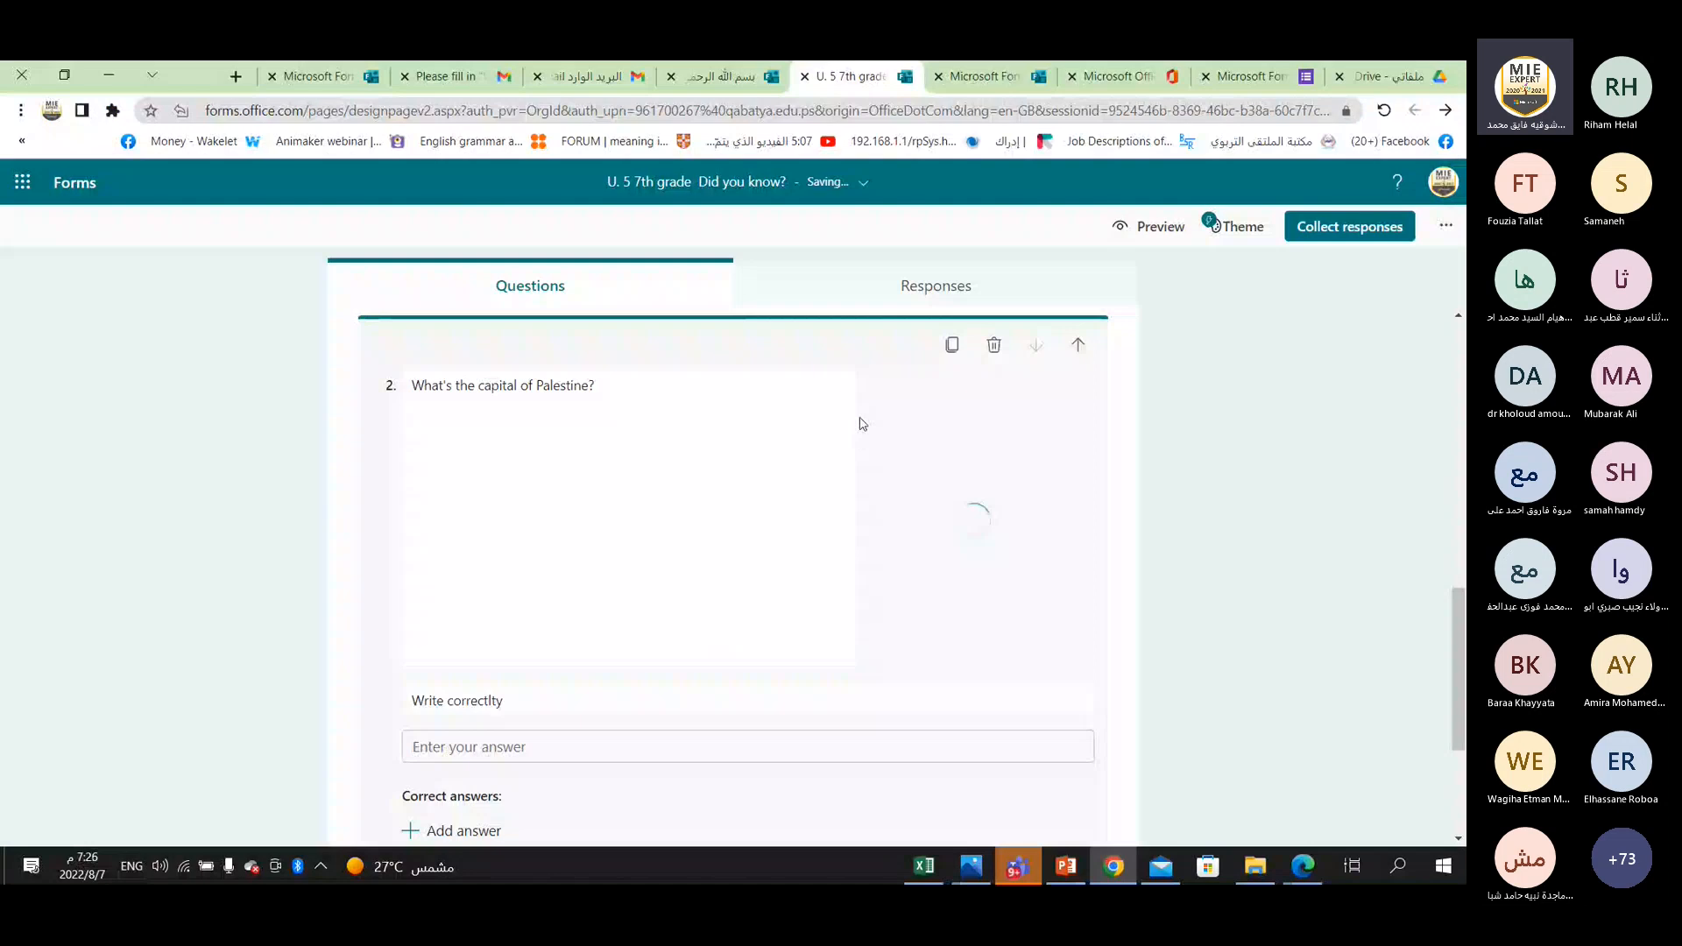
right_click(954, 474)
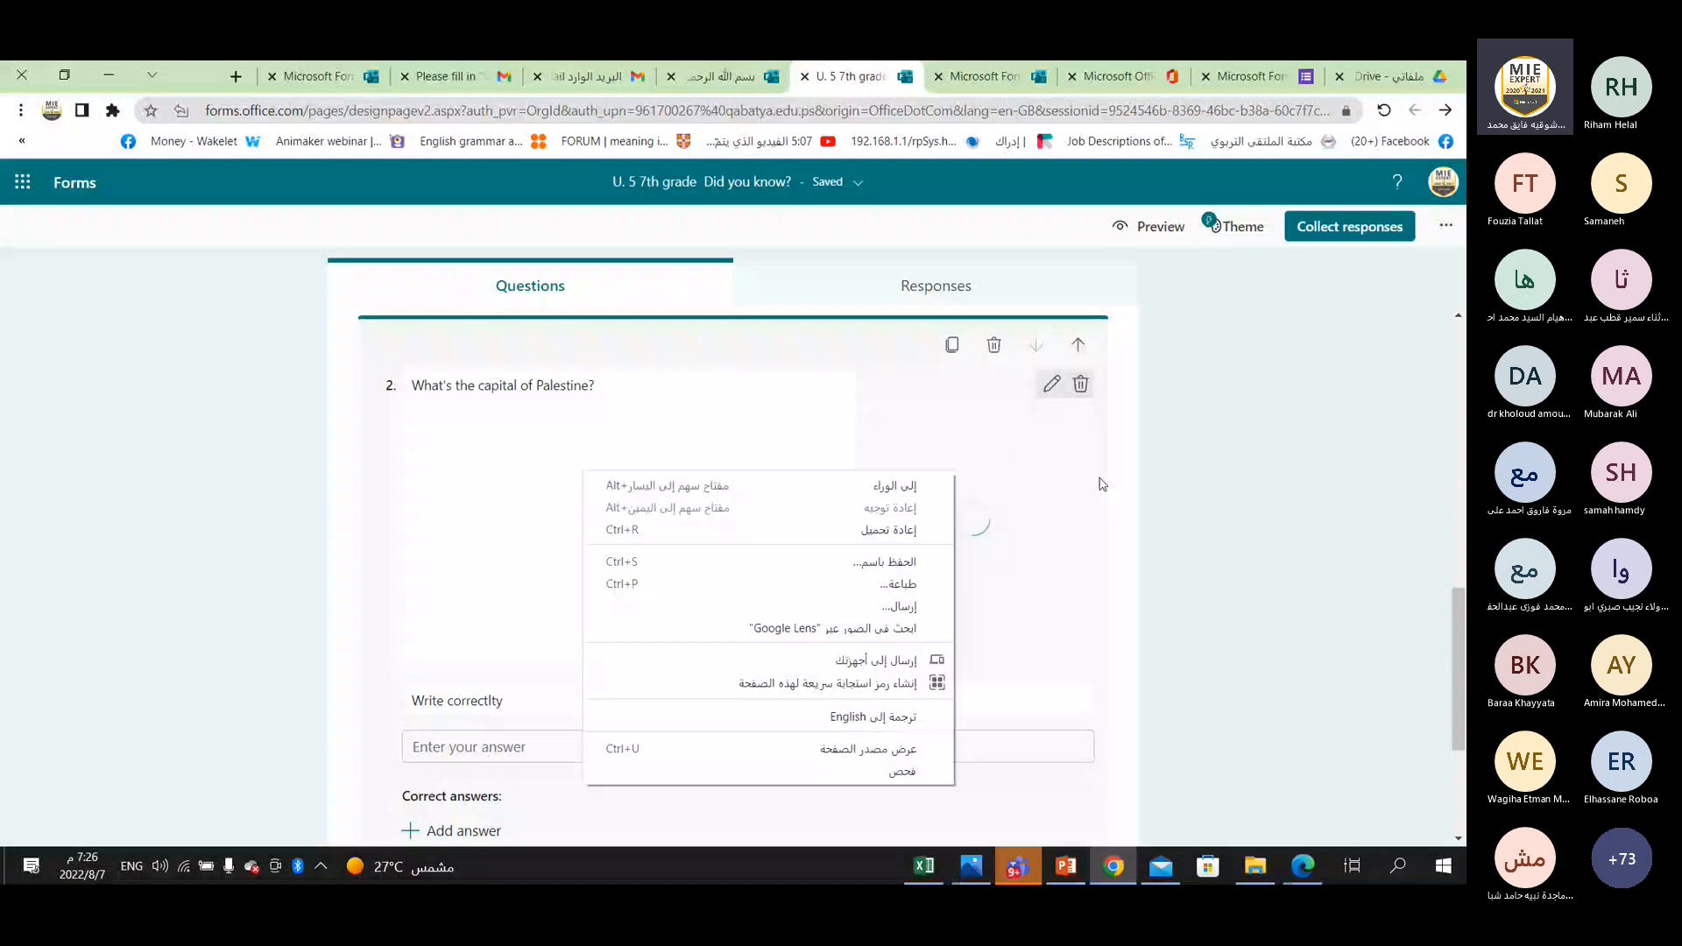
click(1199, 499)
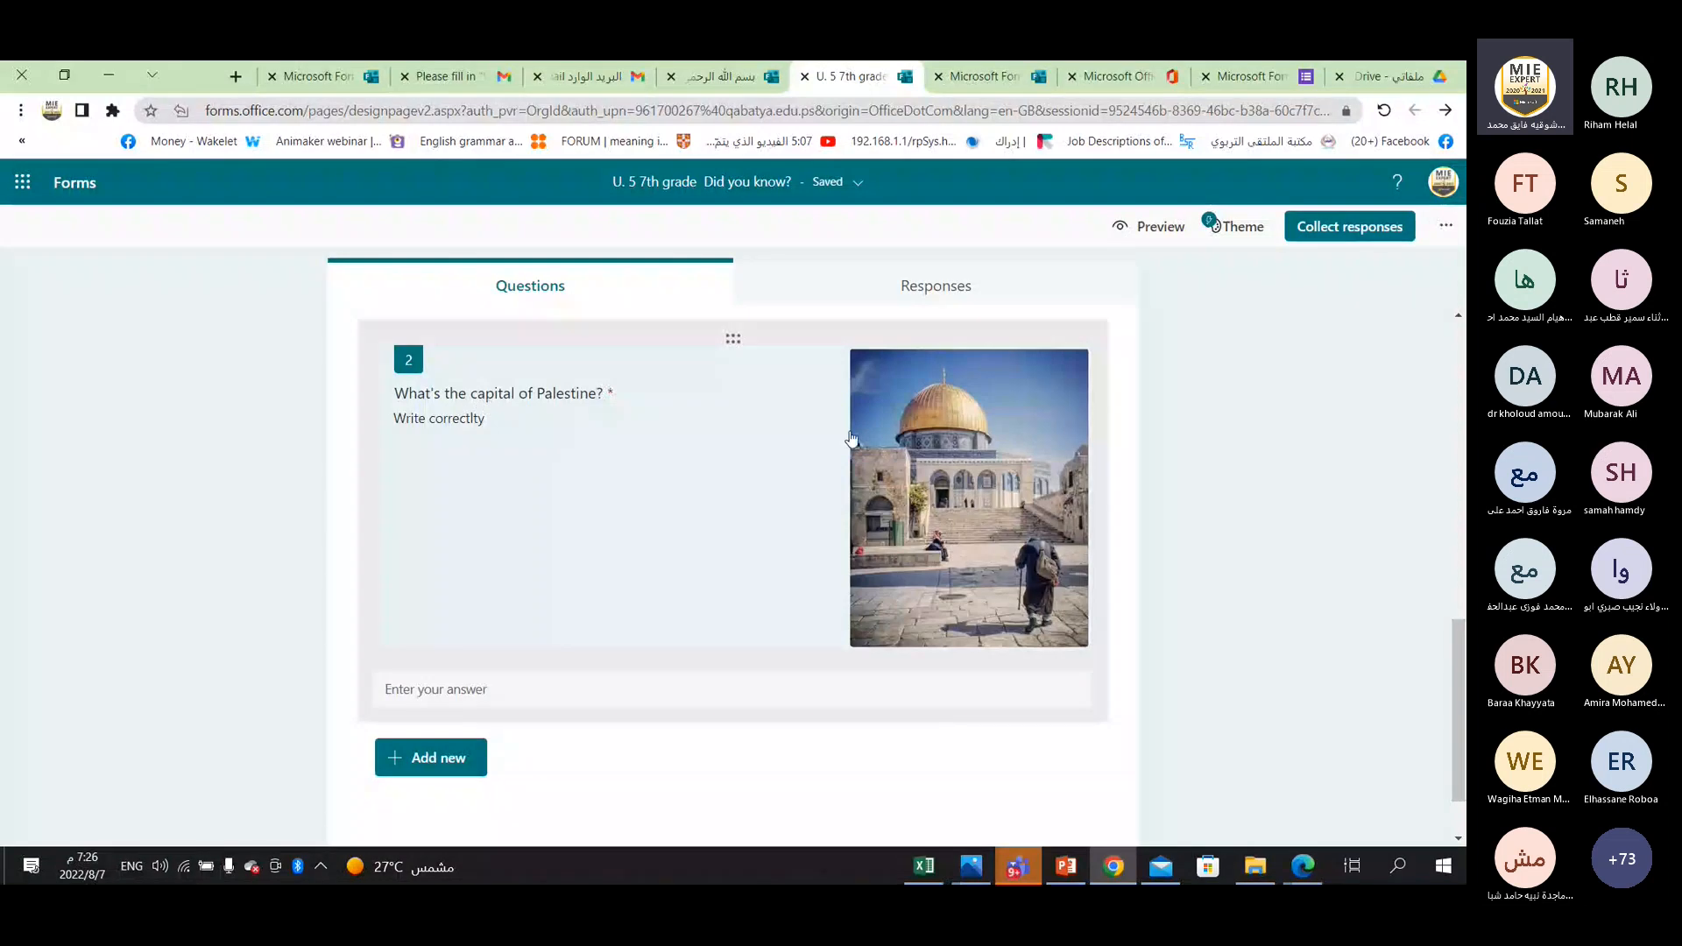
Format the question 2 title "What's the capital of Palestine?" as bold, large, red text.
click(553, 394)
triple_click(553, 388)
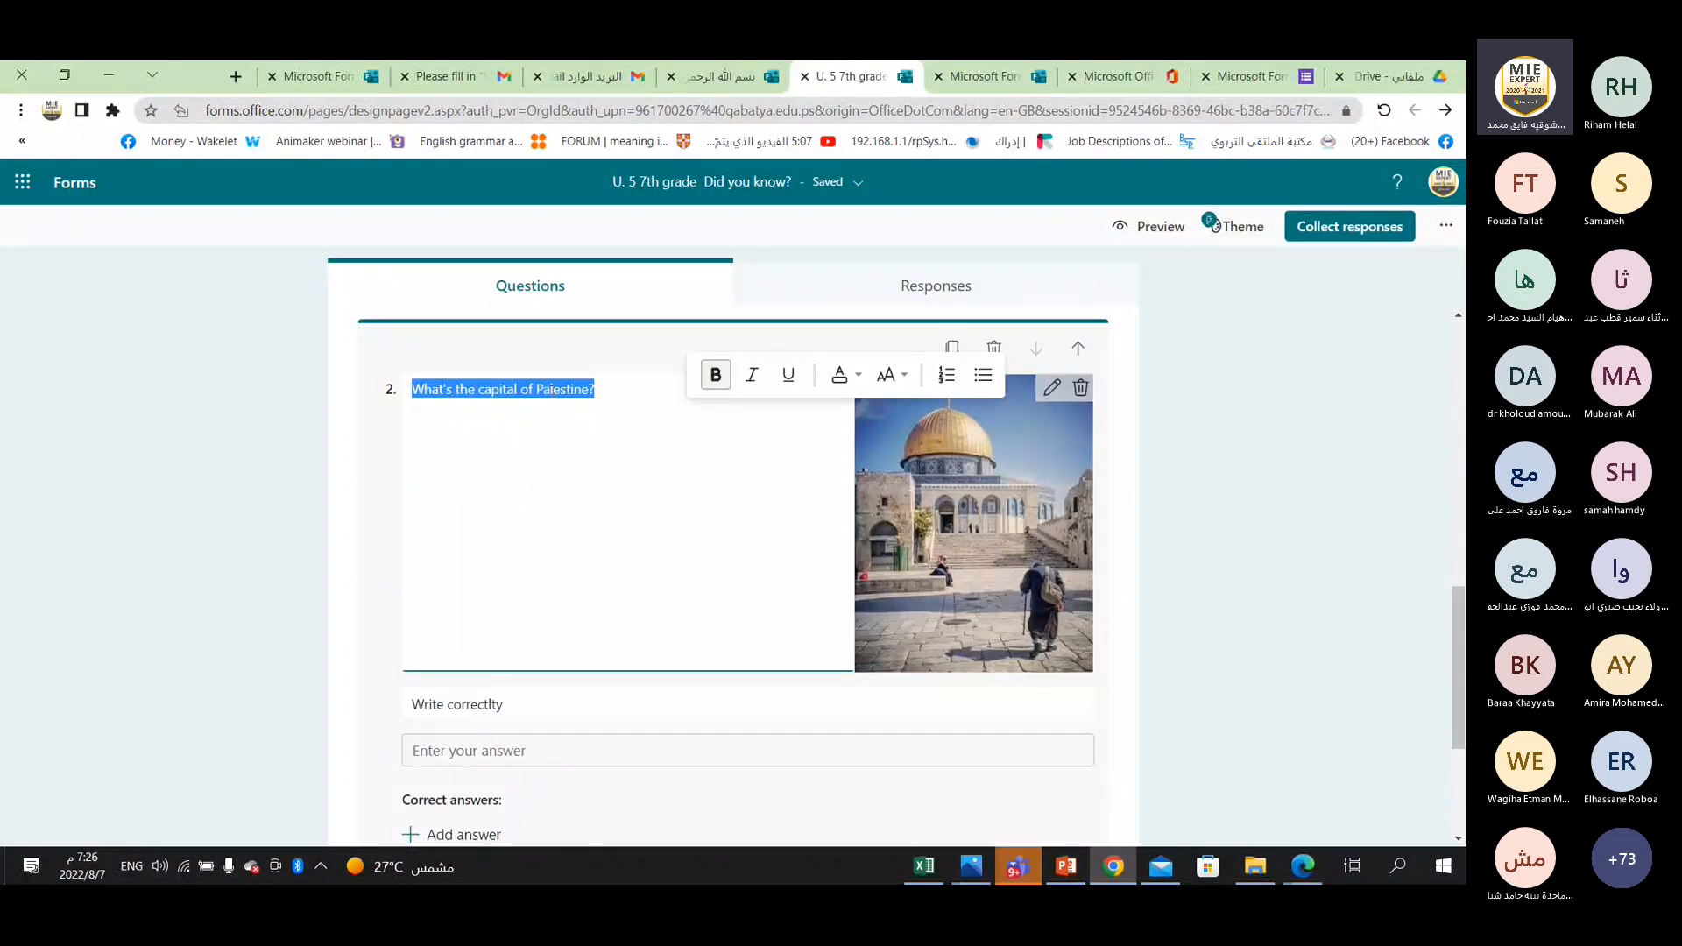
click(716, 379)
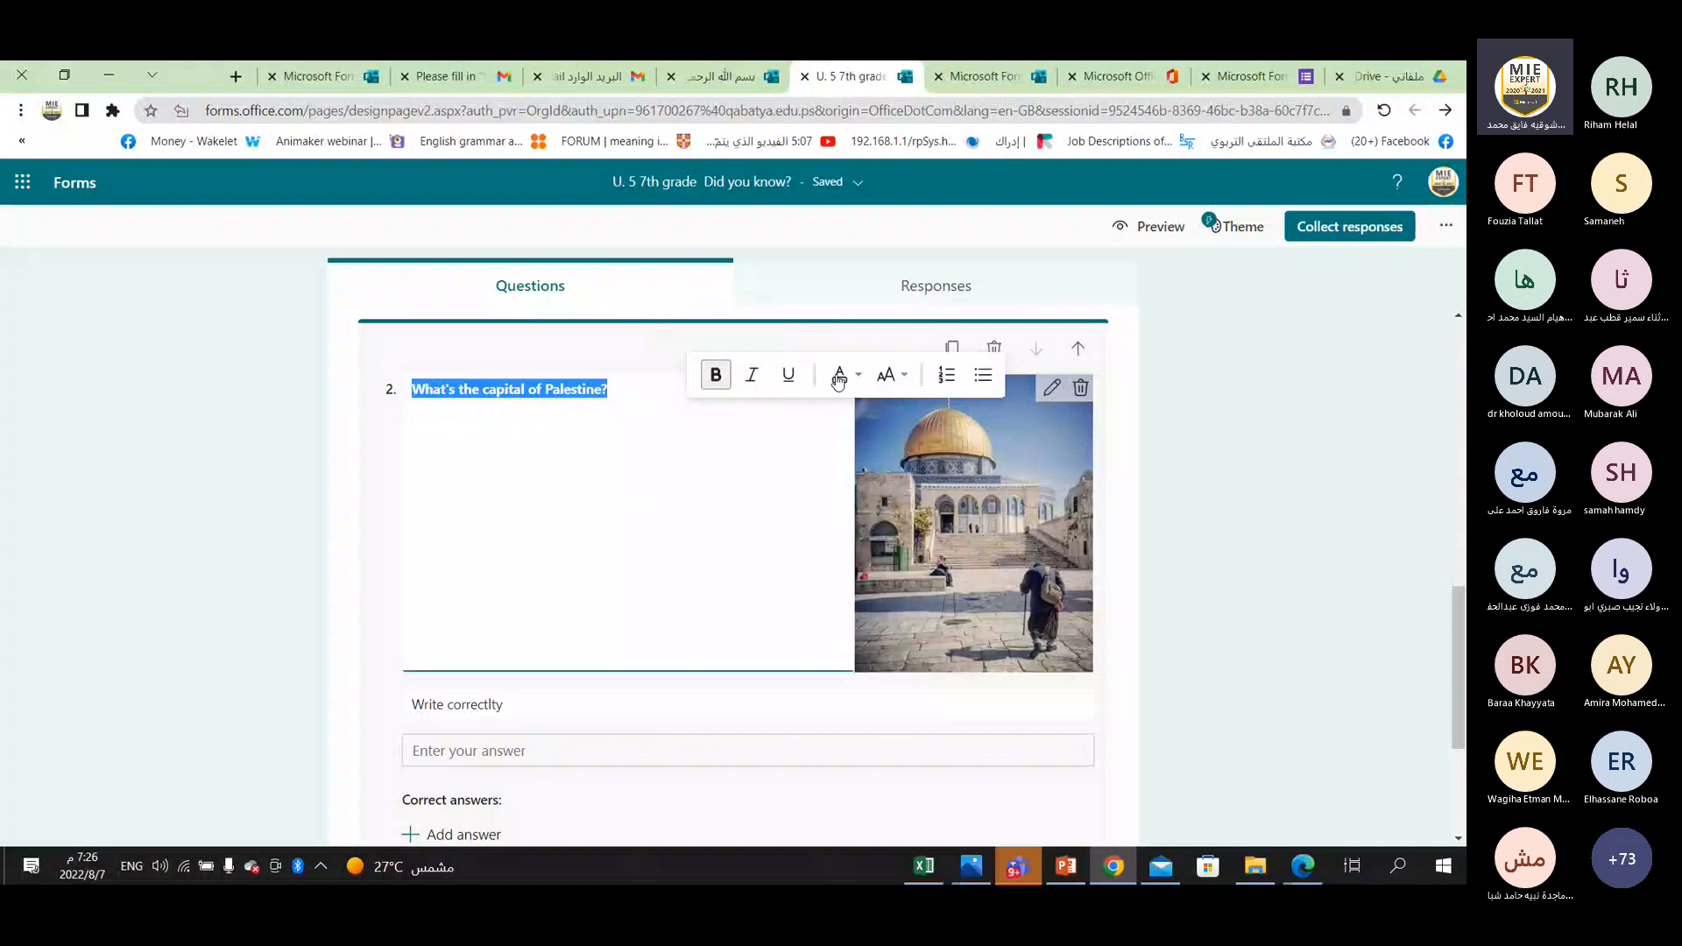
click(901, 381)
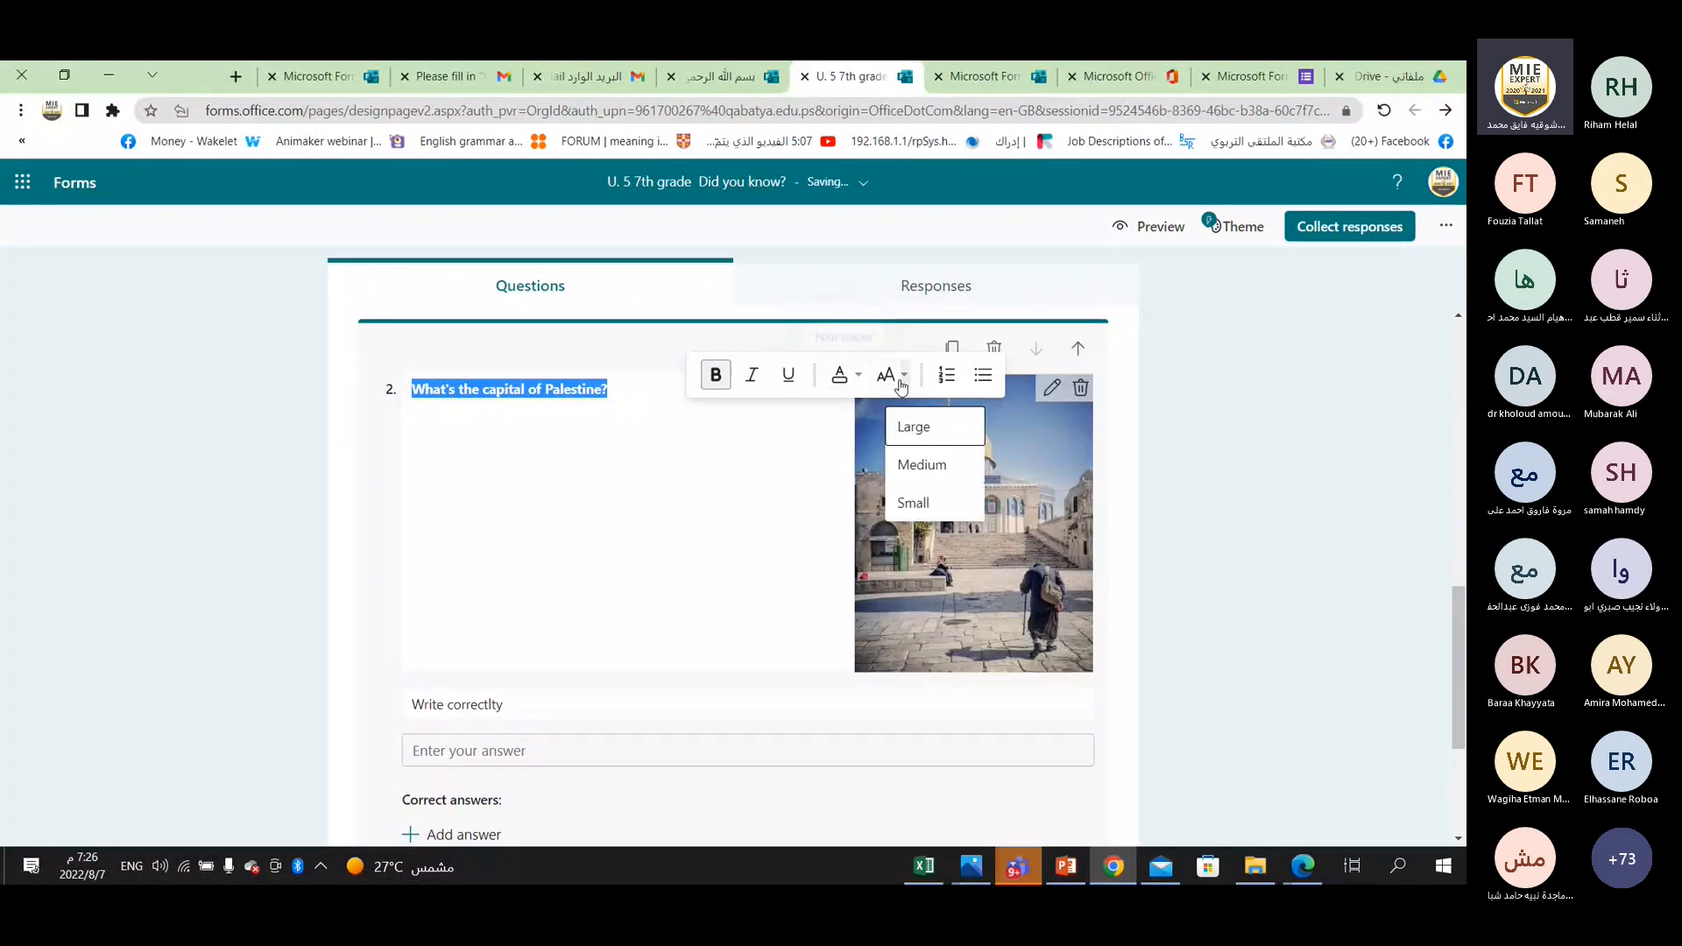
key(Return)
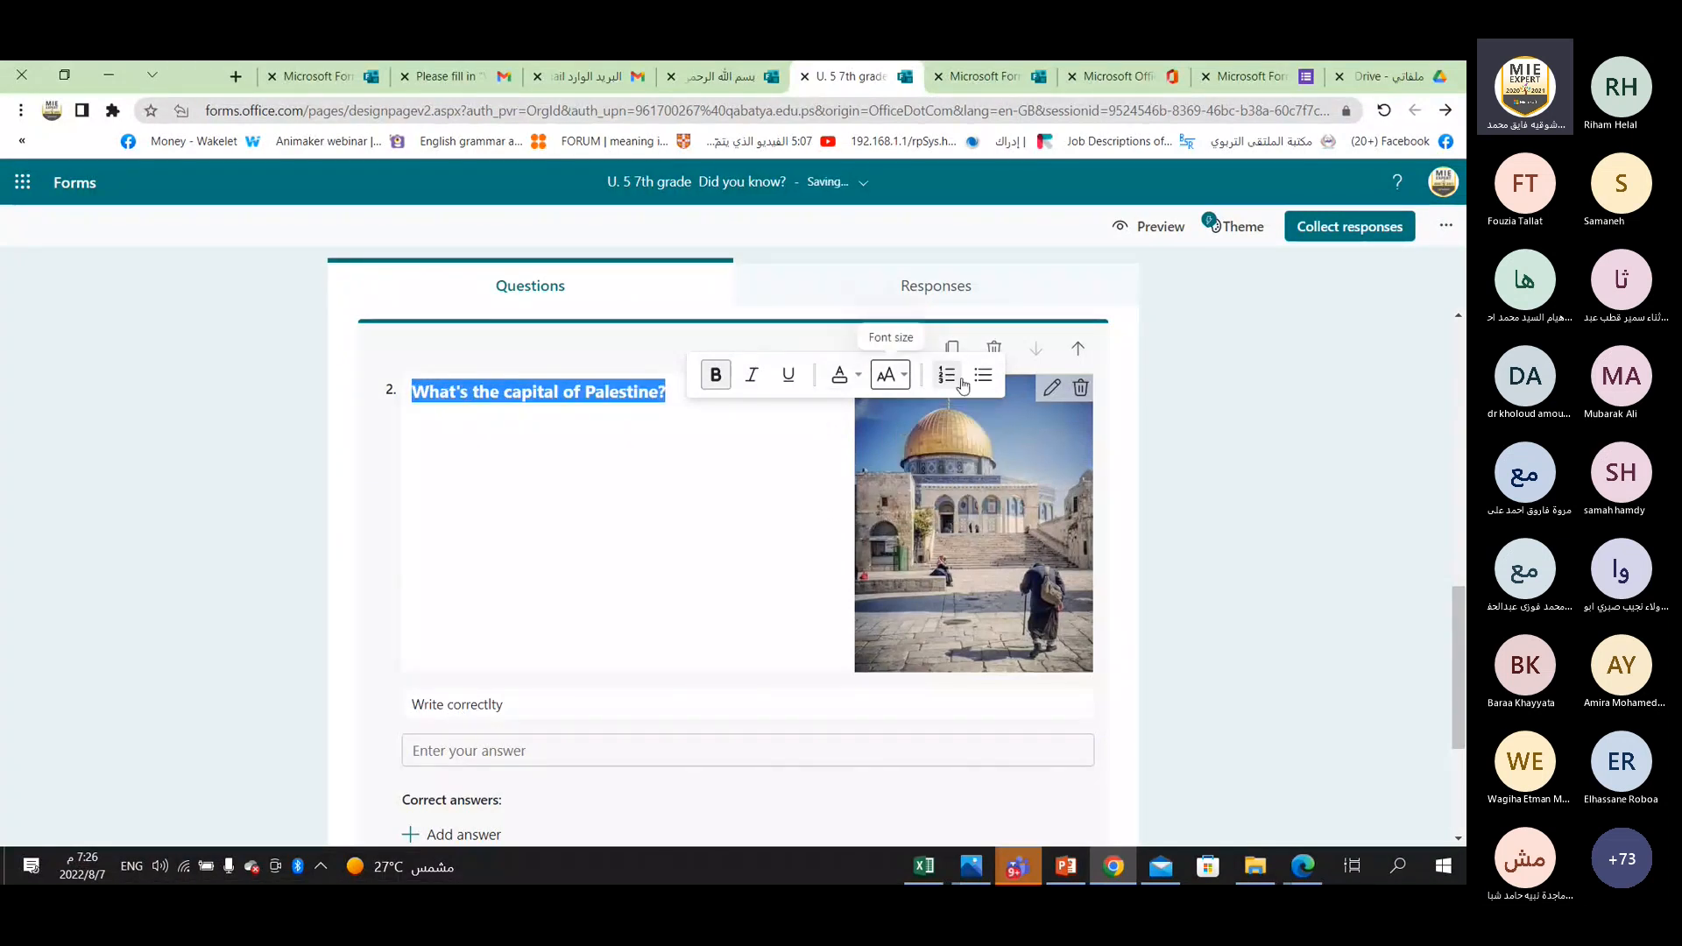
Add "Jerusalem" as a correct answer to question 2.
scroll(432, 687, down, 2)
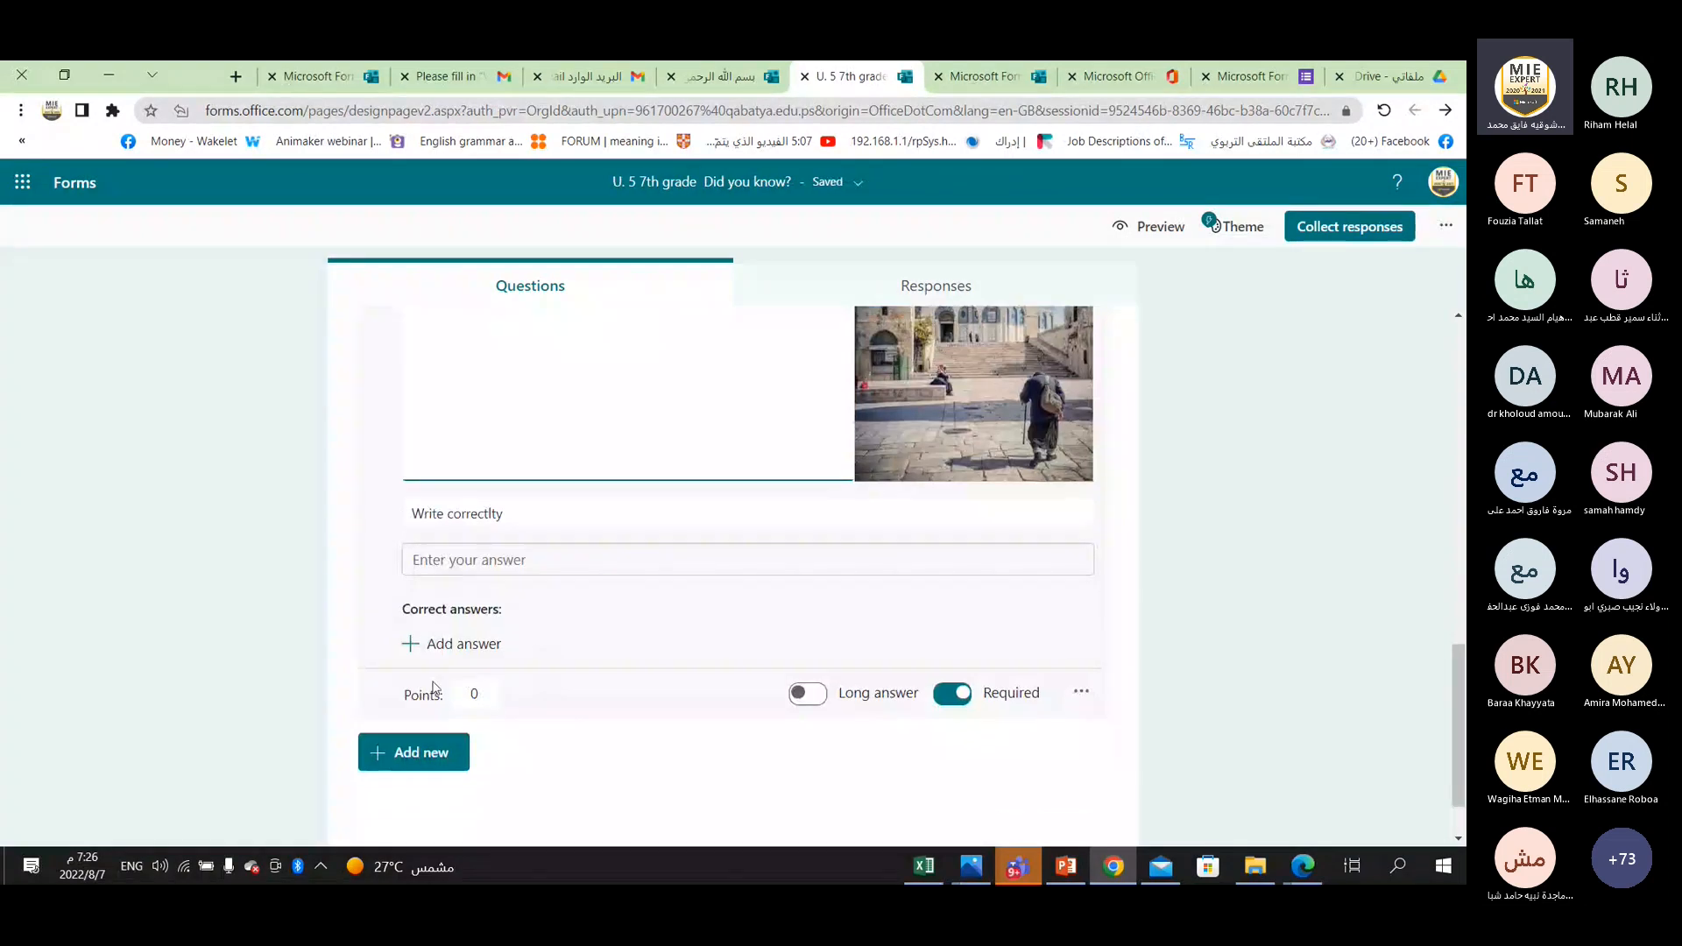
click(480, 648)
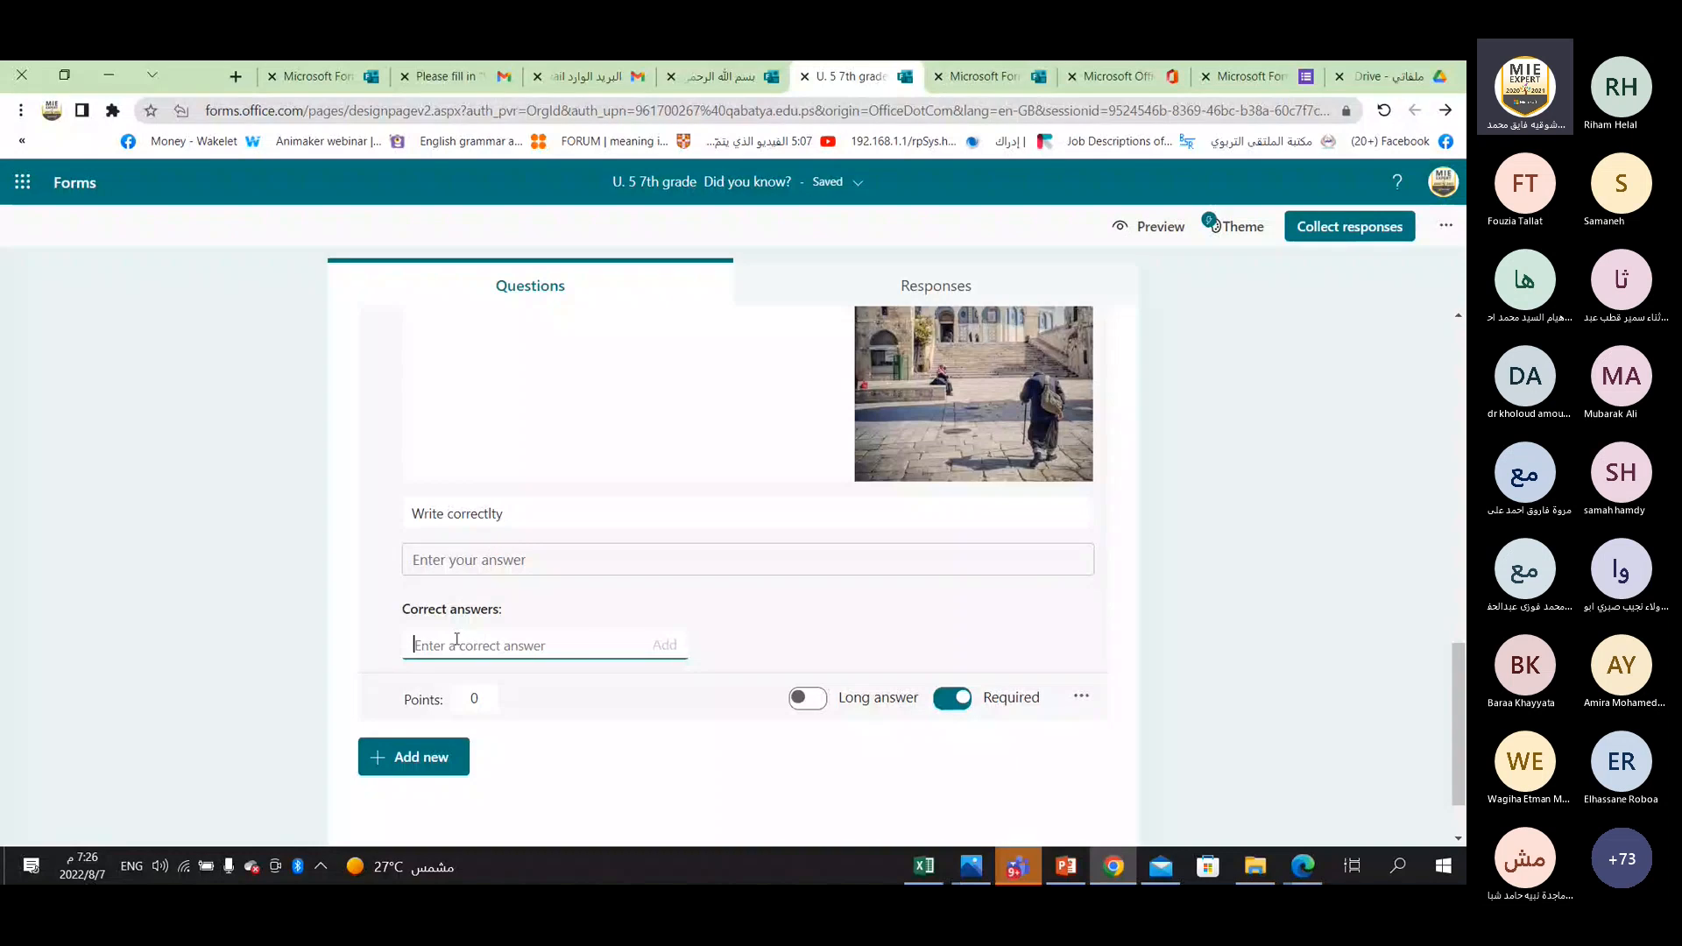
text(Jerusalem)
click(663, 646)
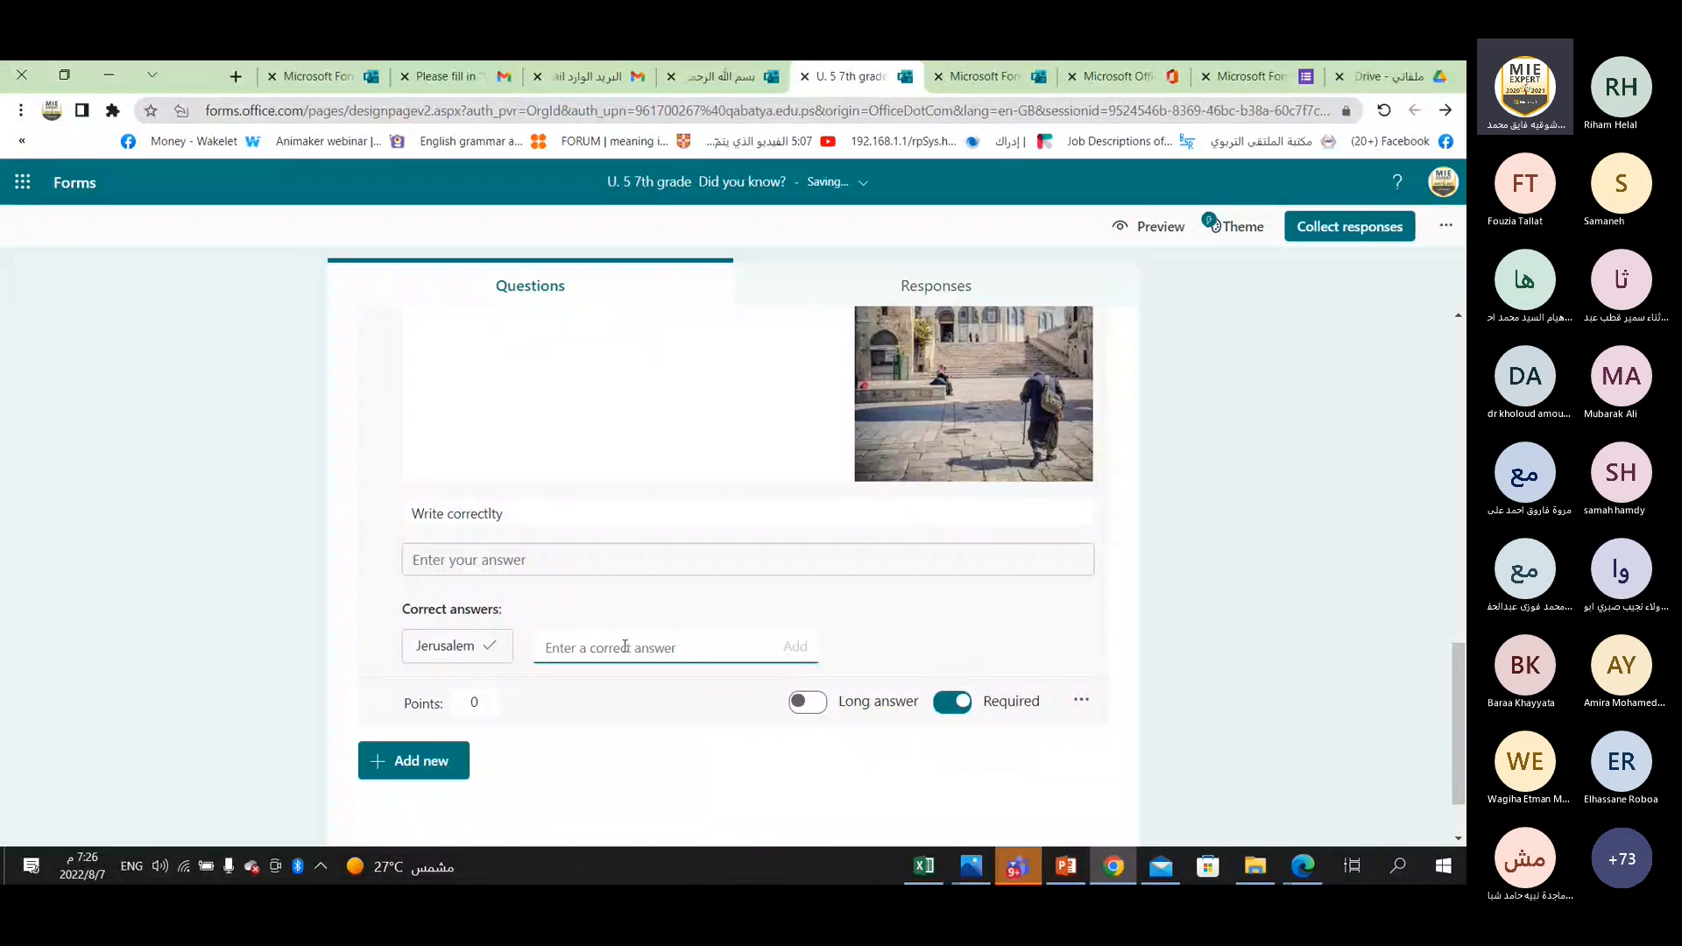
Add the lowercase spelling "jerusalem" as another correct answer to question 2.
mouse_move(456, 646)
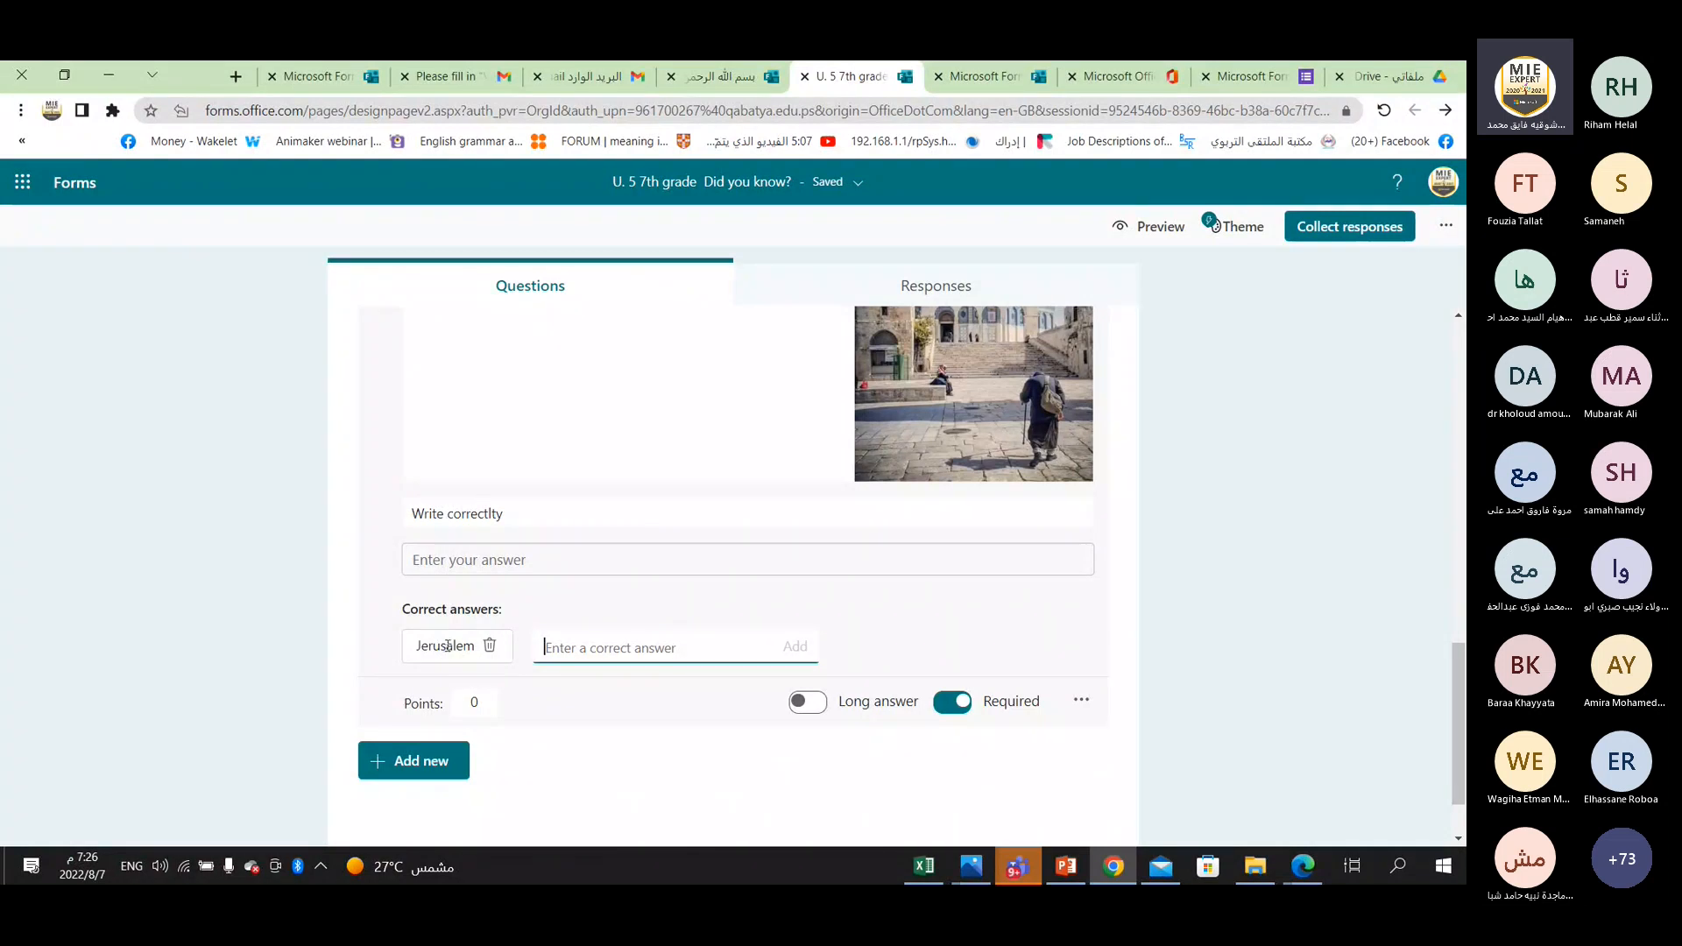
click(672, 655)
text(jerusalem)
click(795, 649)
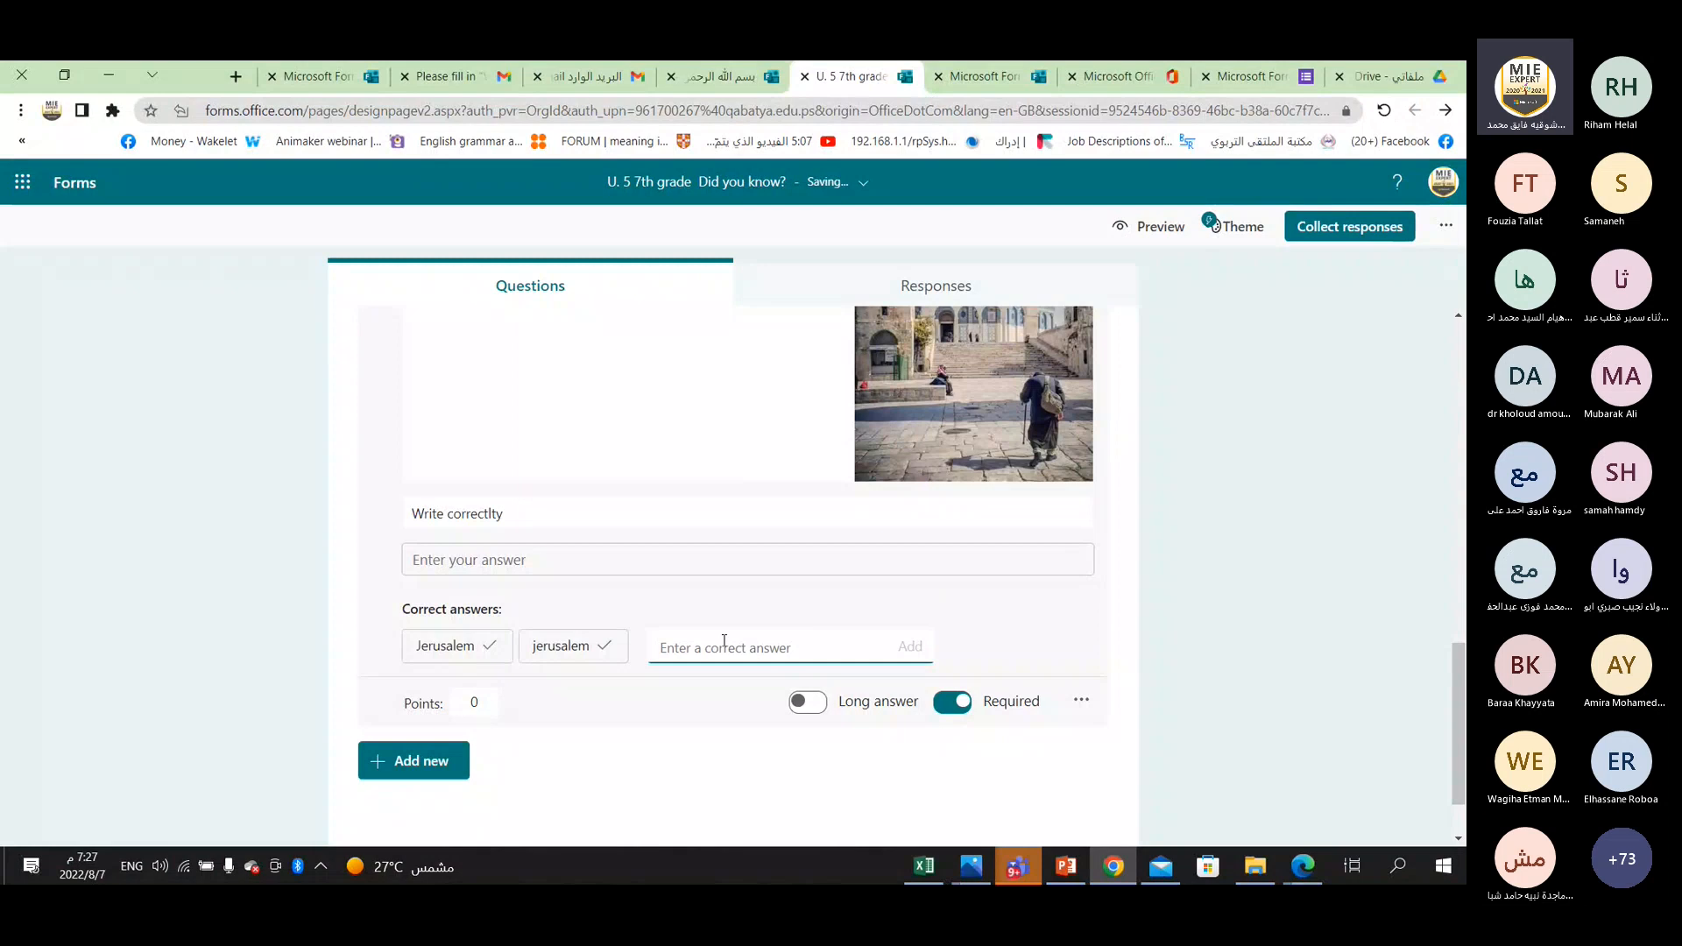
Add "Al-Quds" as a correct answer to question 2 and enter "Quds" in the following answer field.
text(Al-Quds)
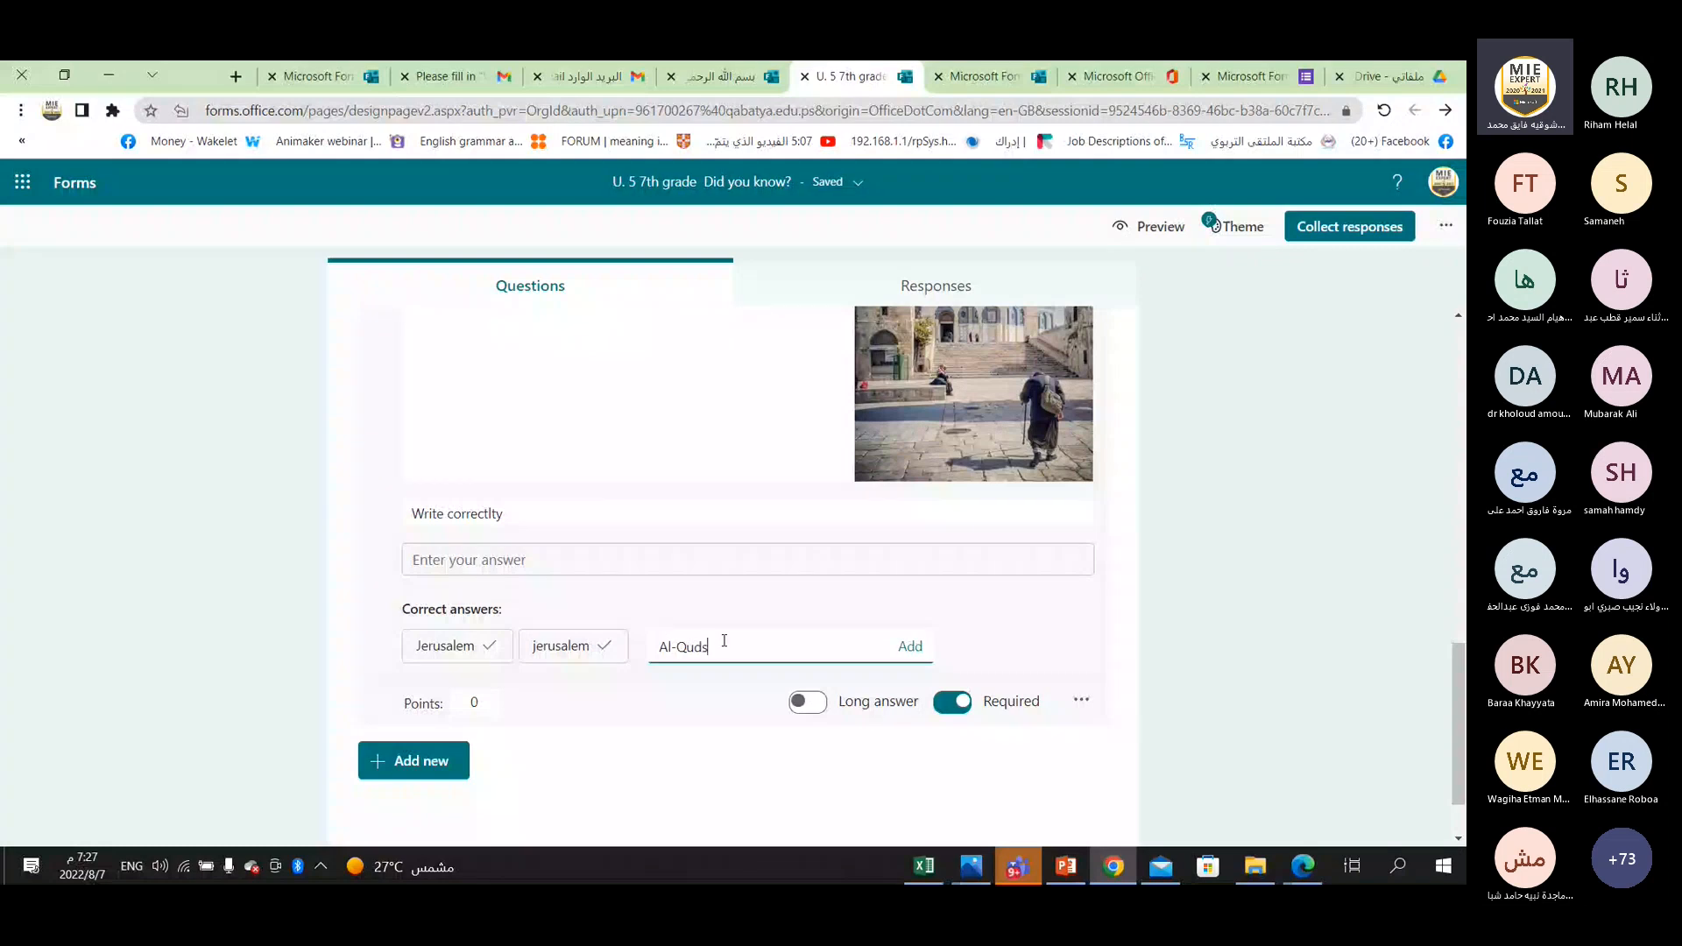
click(910, 646)
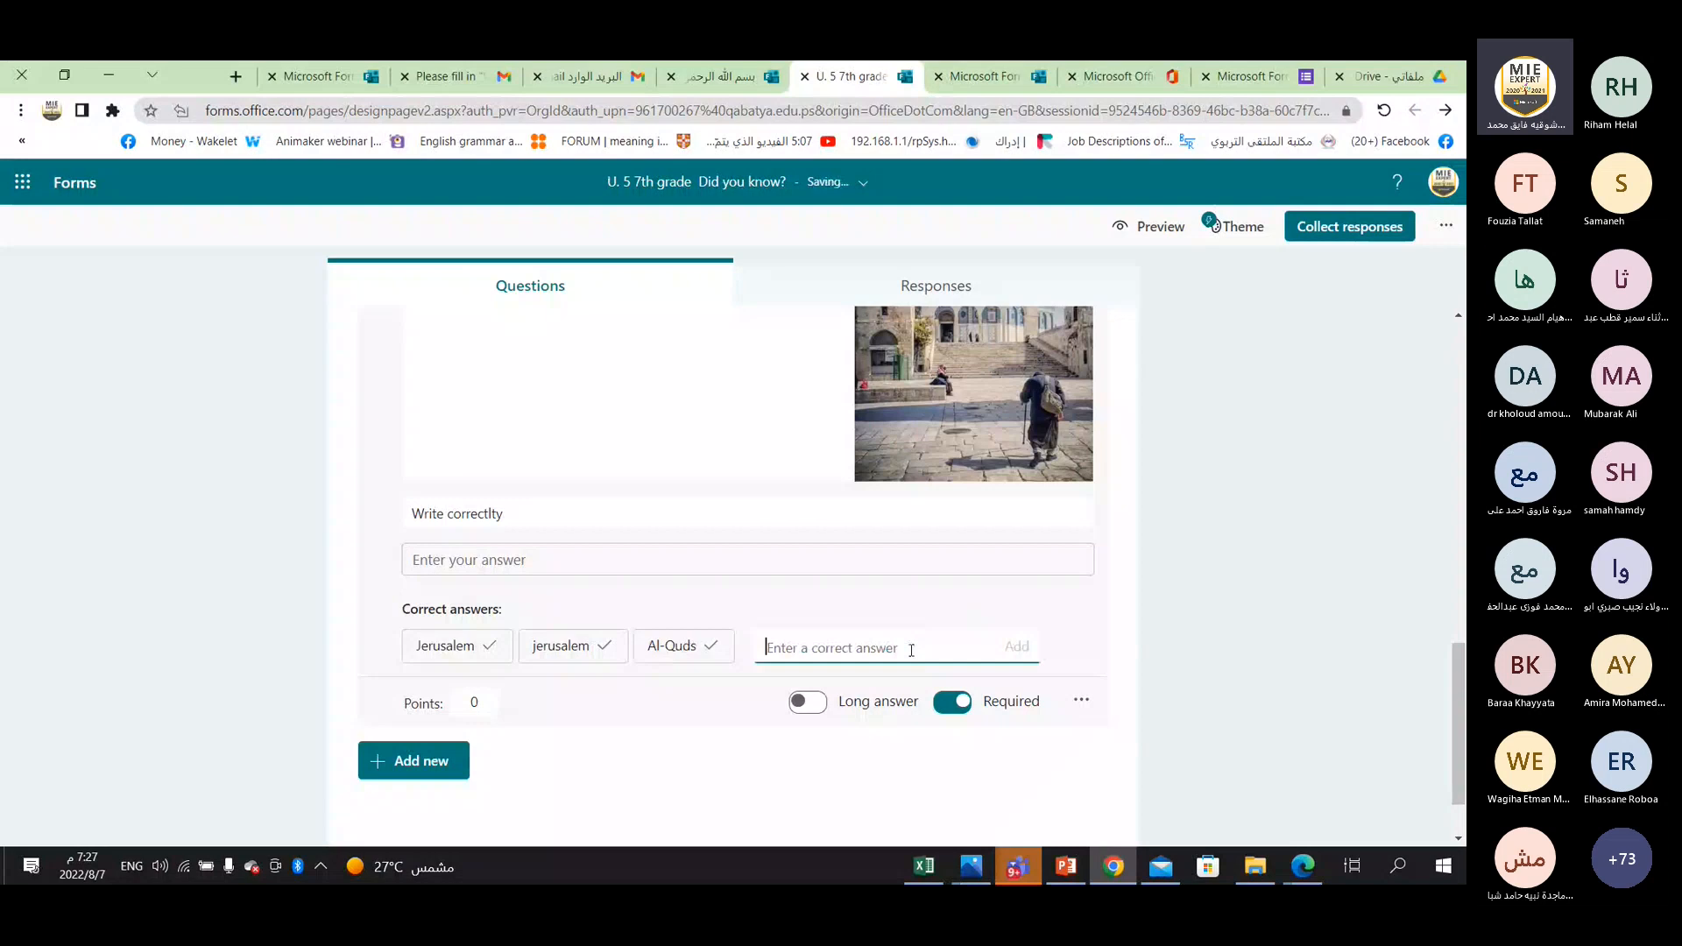
text(Qud)
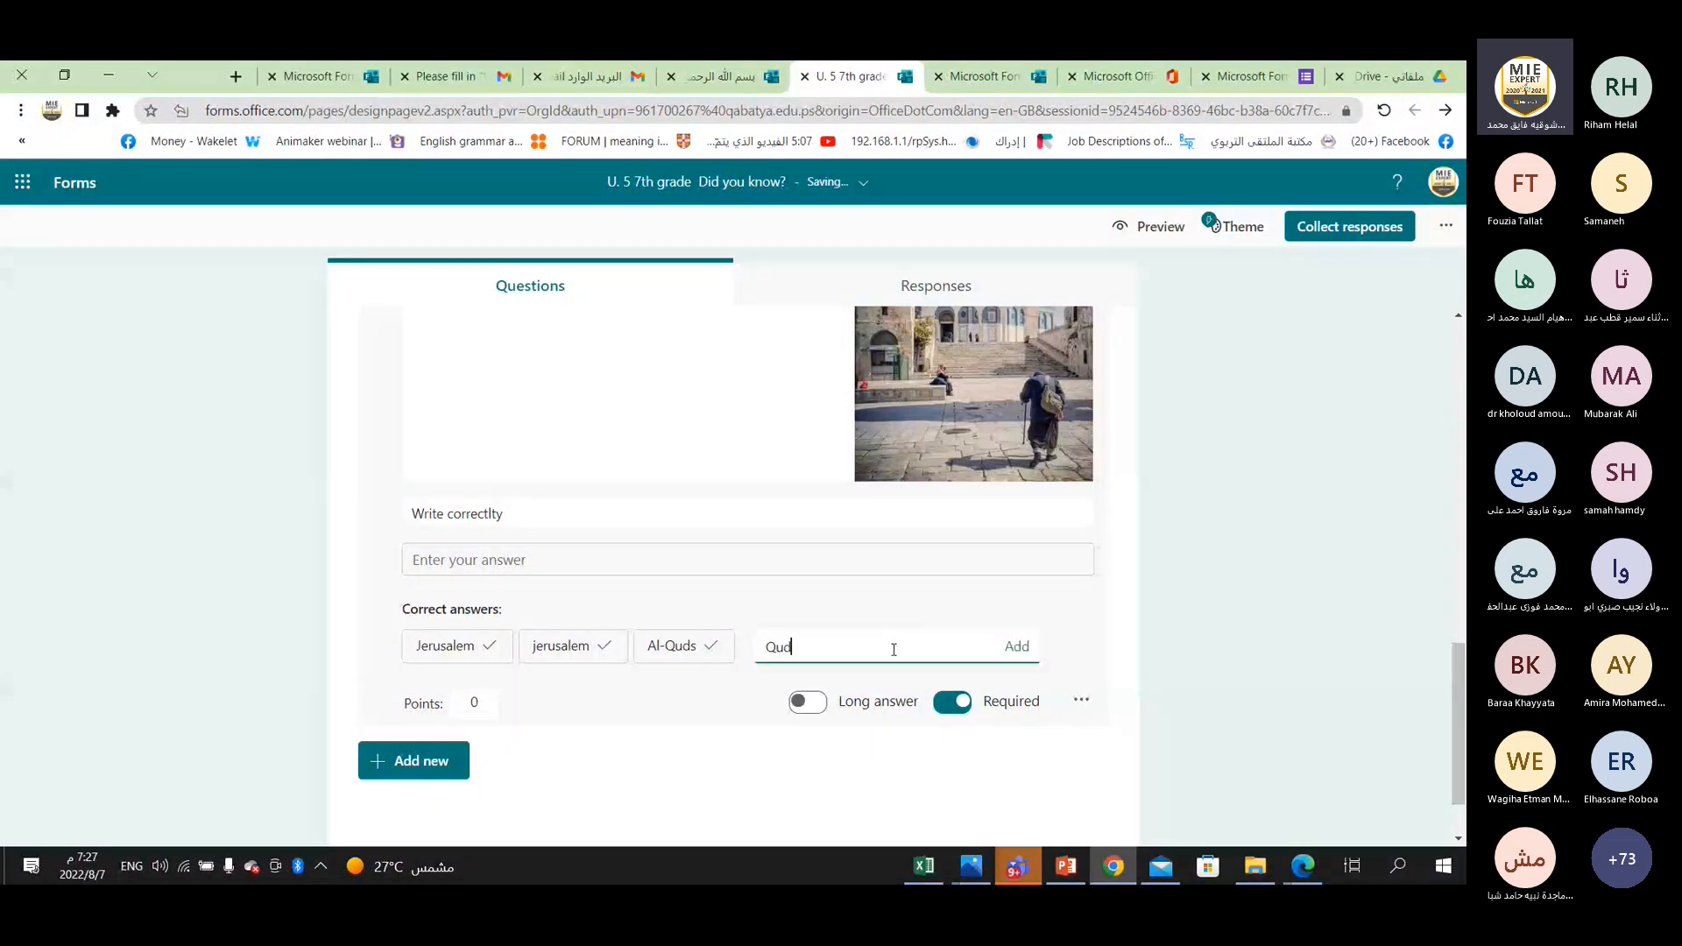
text(s)
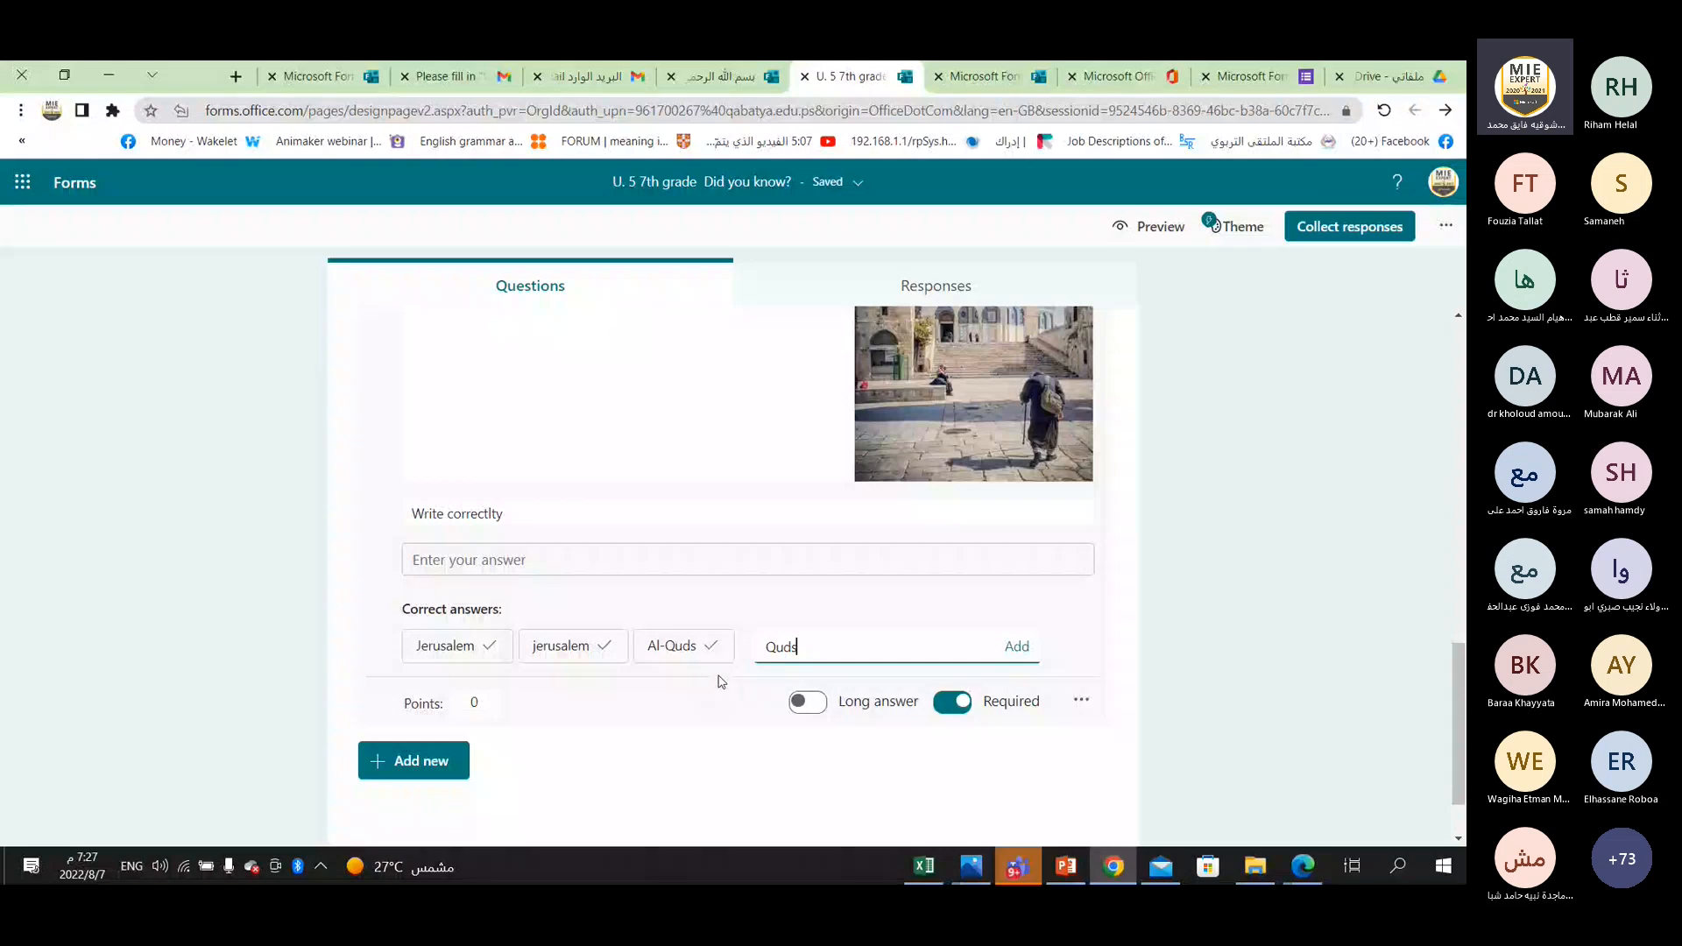
Set the points of question 2 about the capital of Palestine to 2.
click(490, 710)
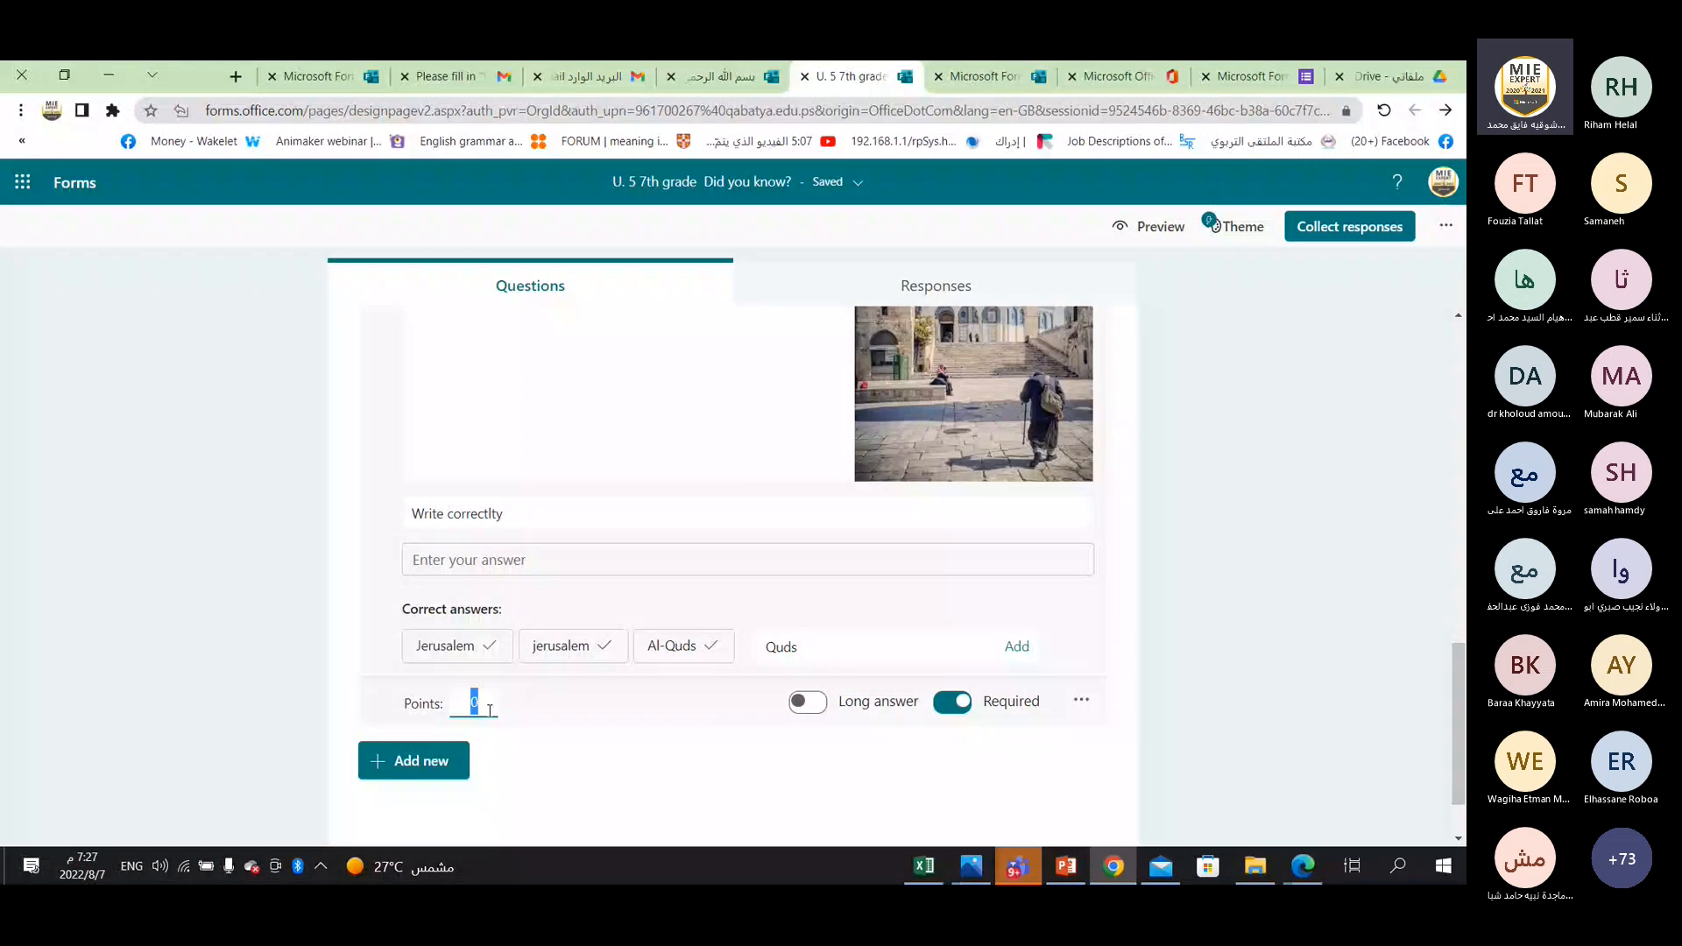
scroll(520, 595, up, 5)
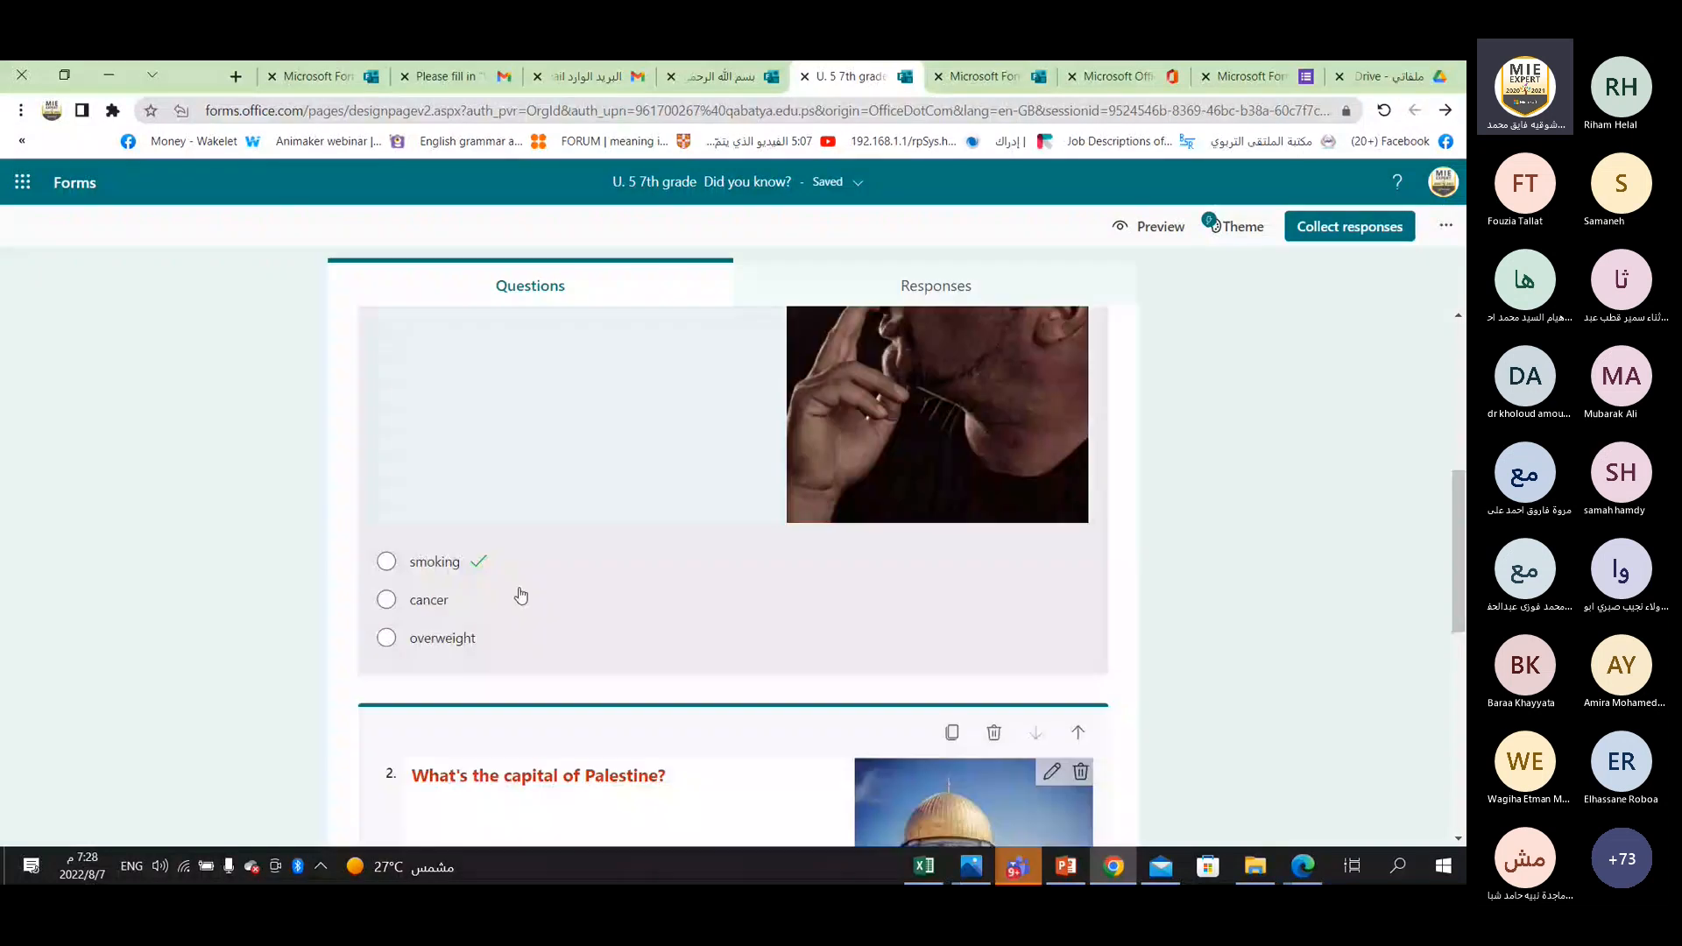
scroll(903, 608, up, 2)
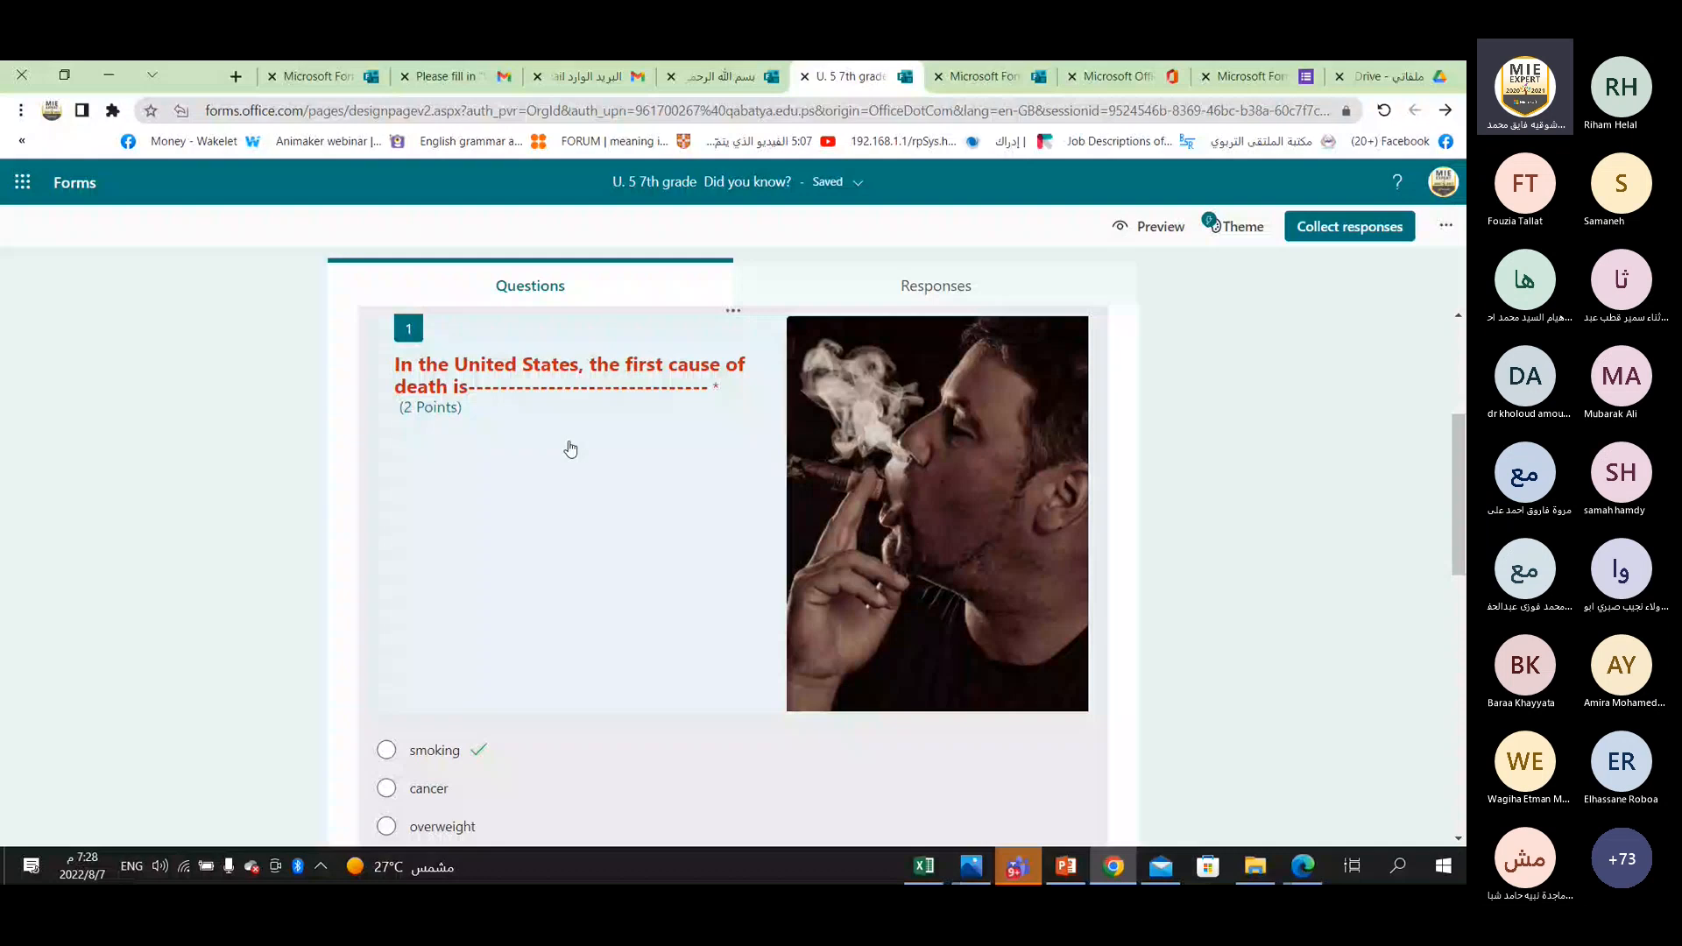
scroll(570, 448, down, 5)
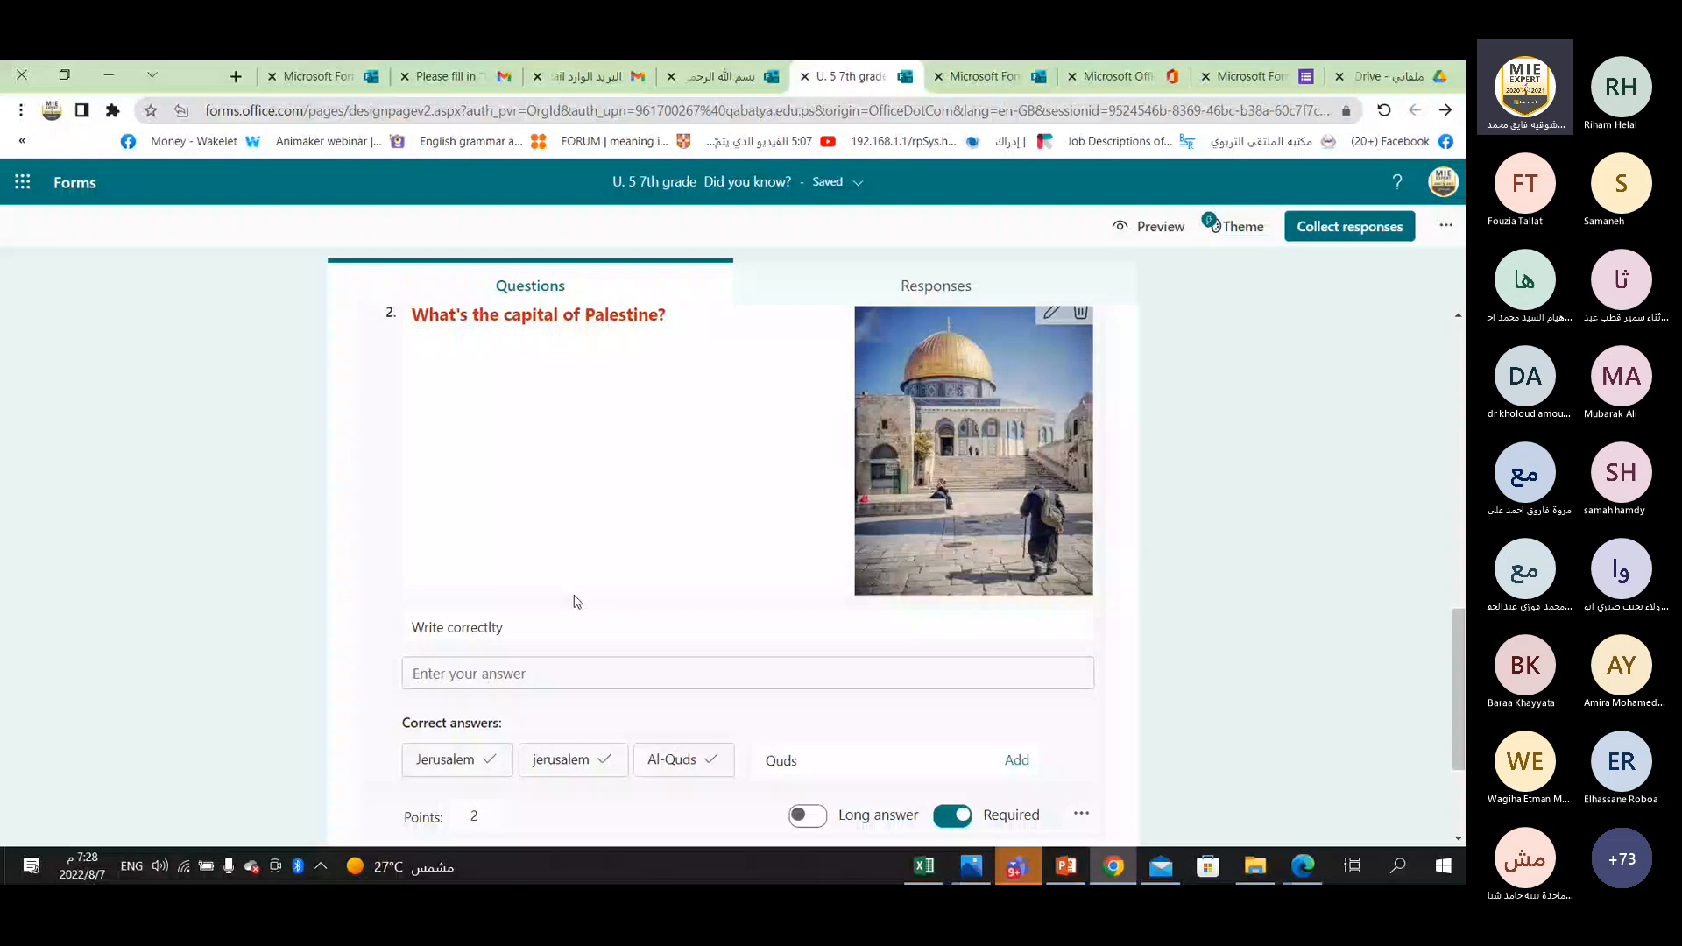
Add a rating question below question 2 that asks "What's your opinion on this workshop?".
scroll(577, 602, down, 1)
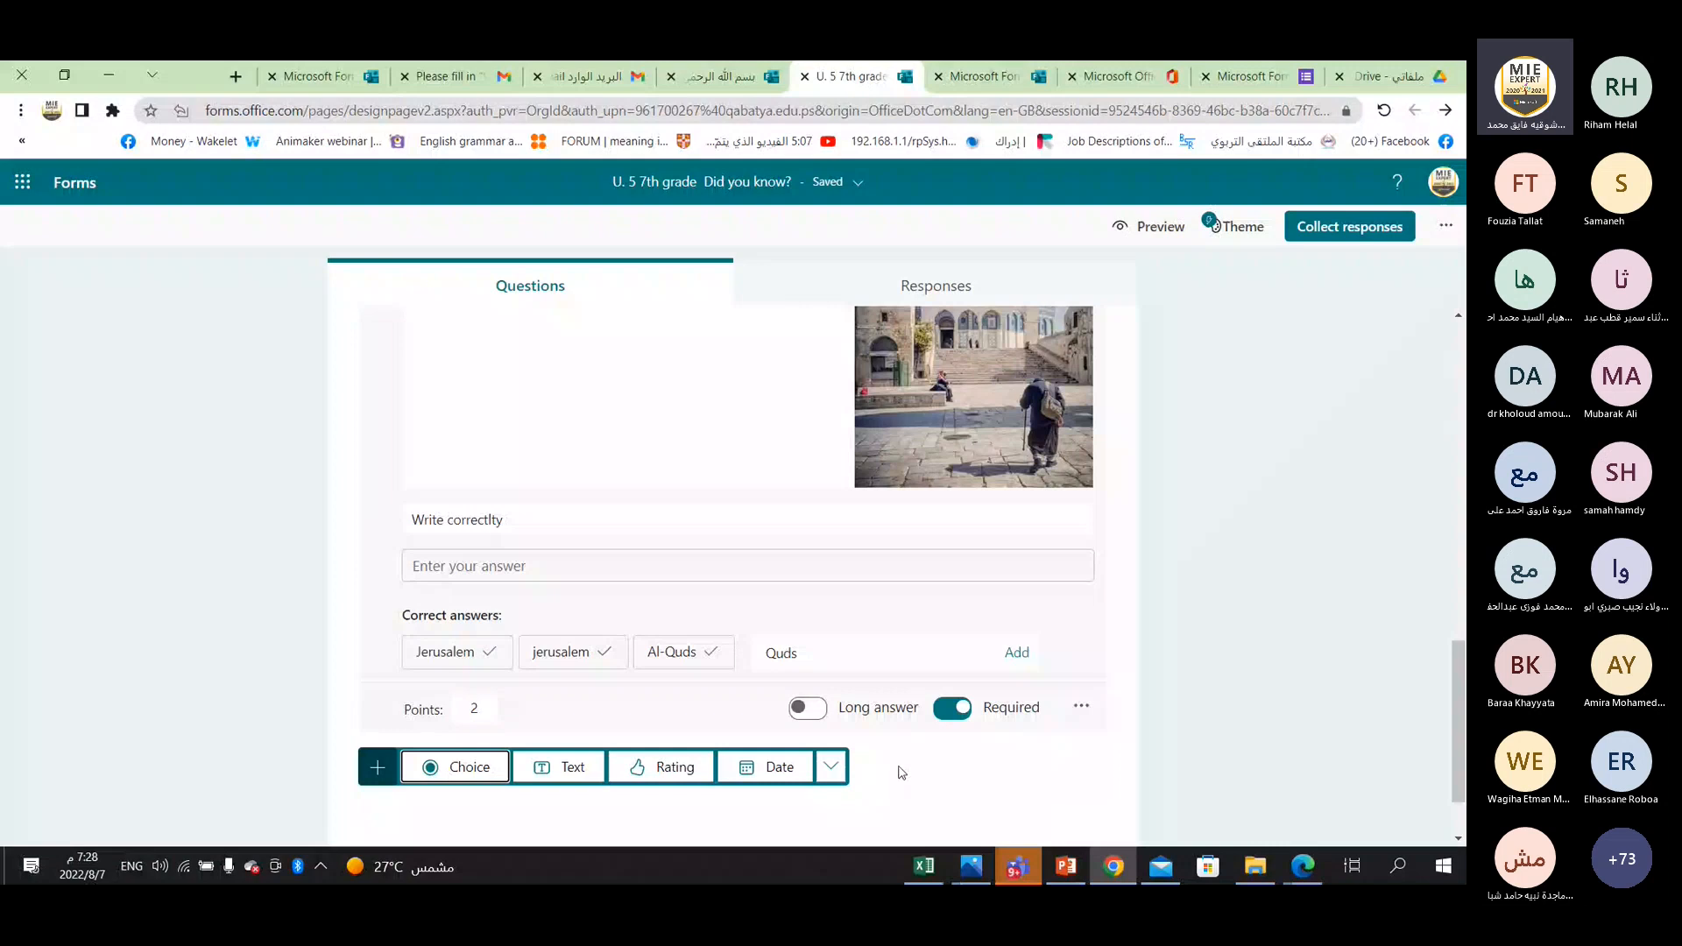
click(673, 771)
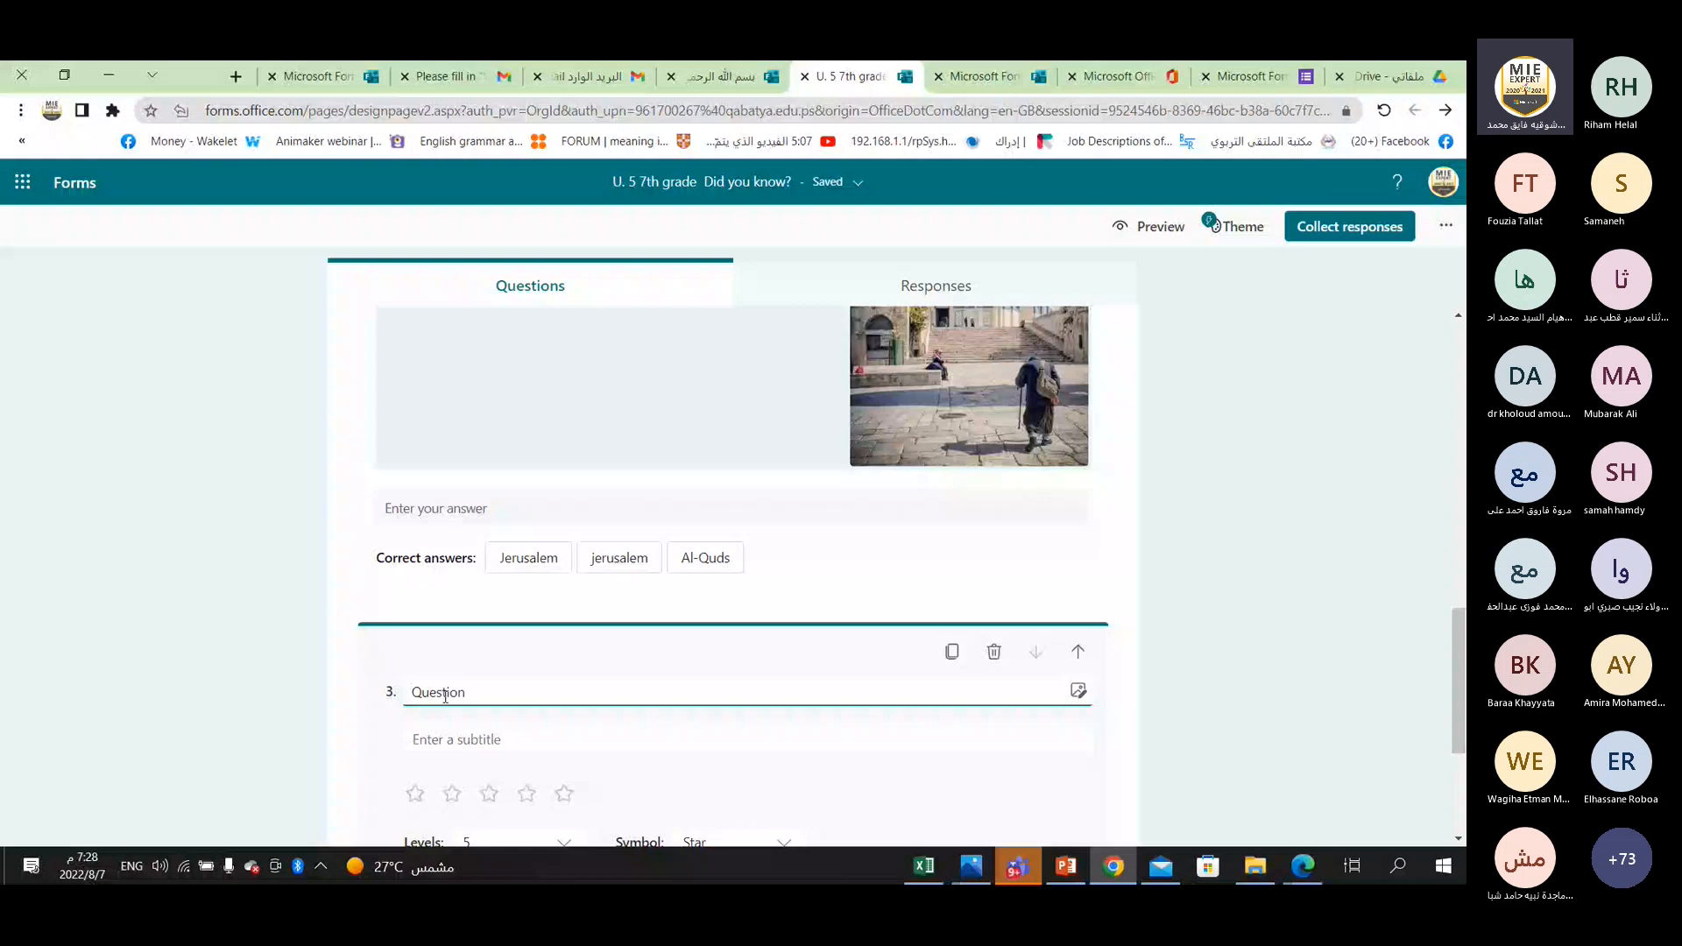
double_click(445, 695)
text(Wh)
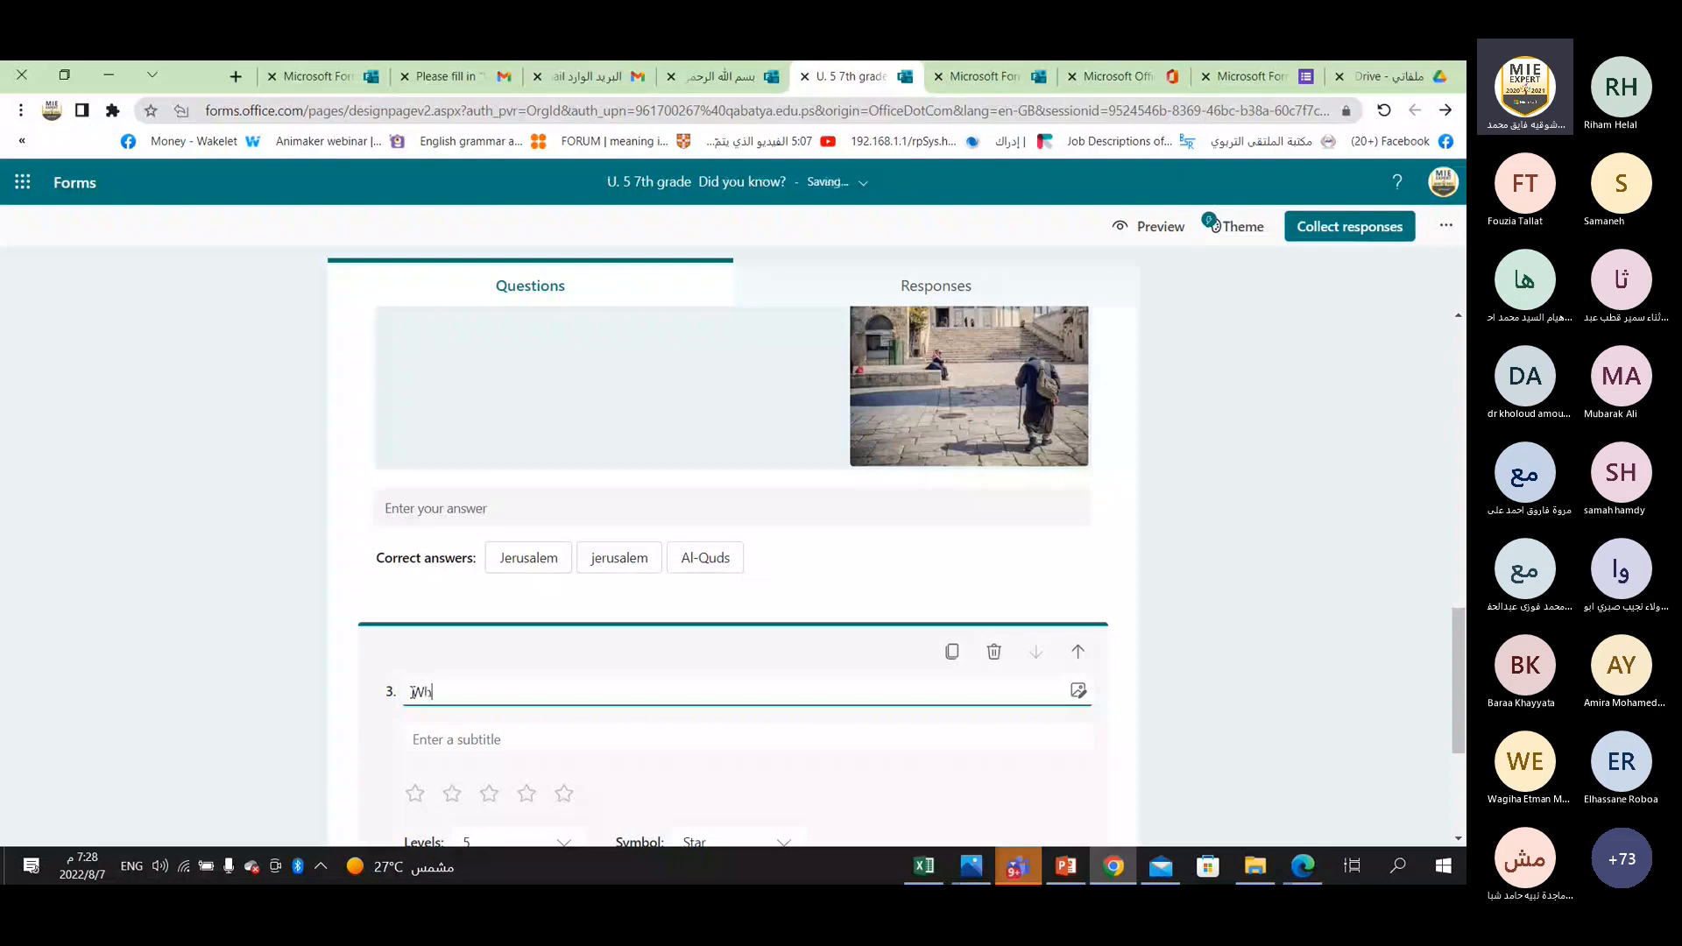
text(at's your opinion on this works)
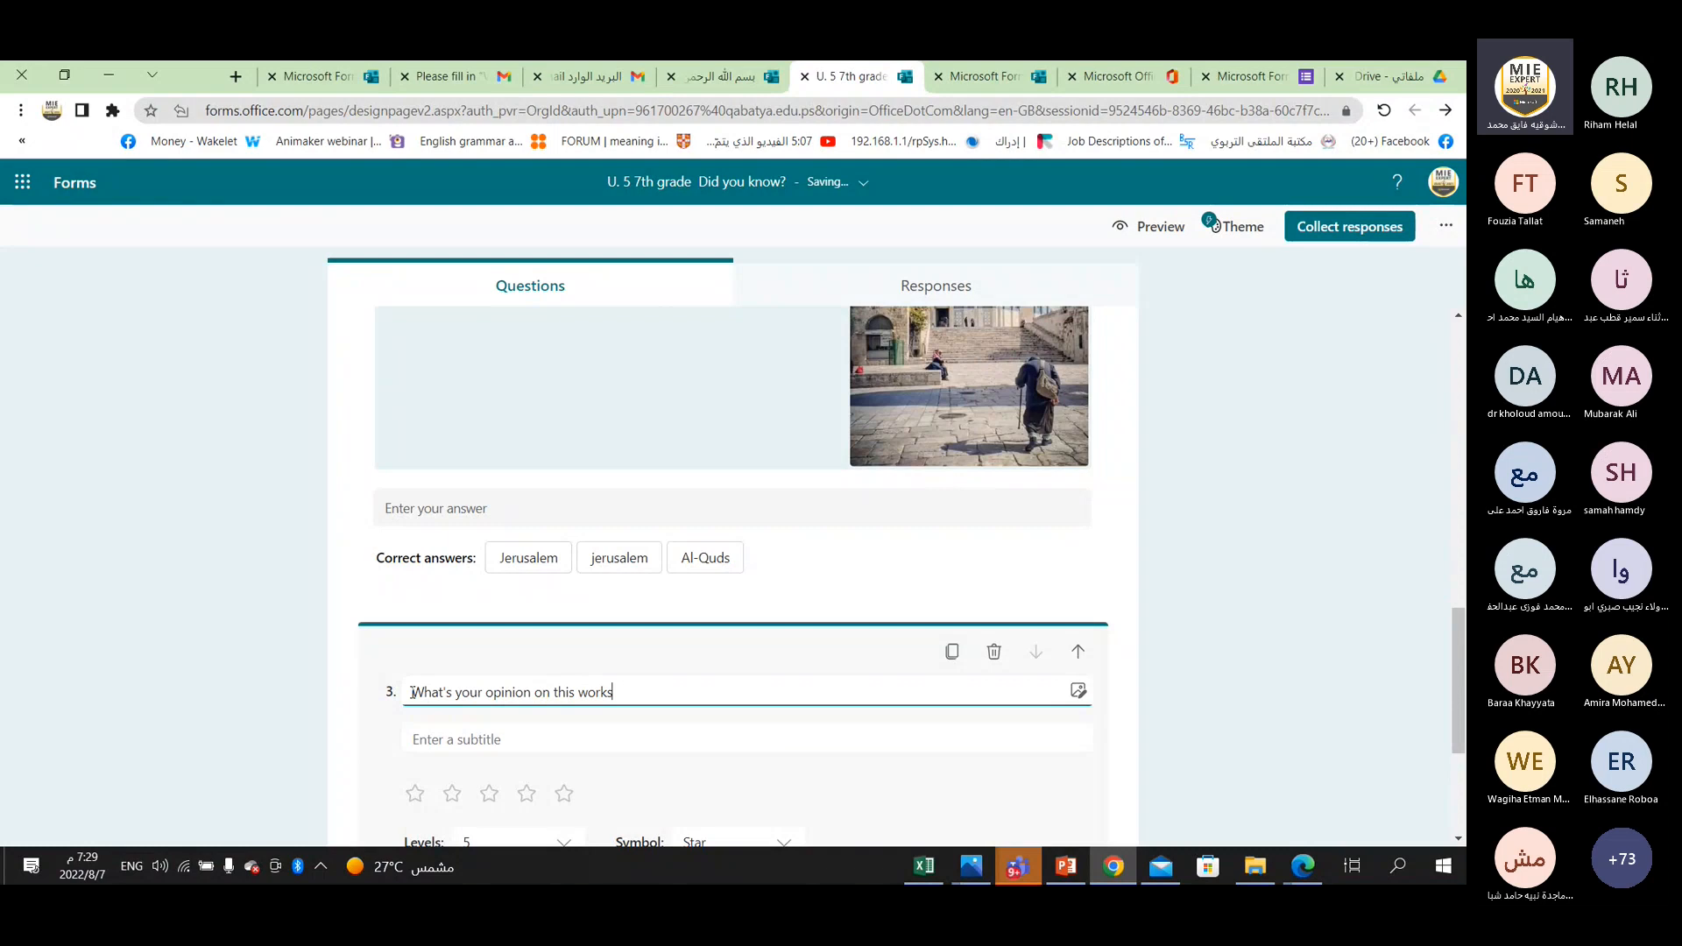
text(hop?)
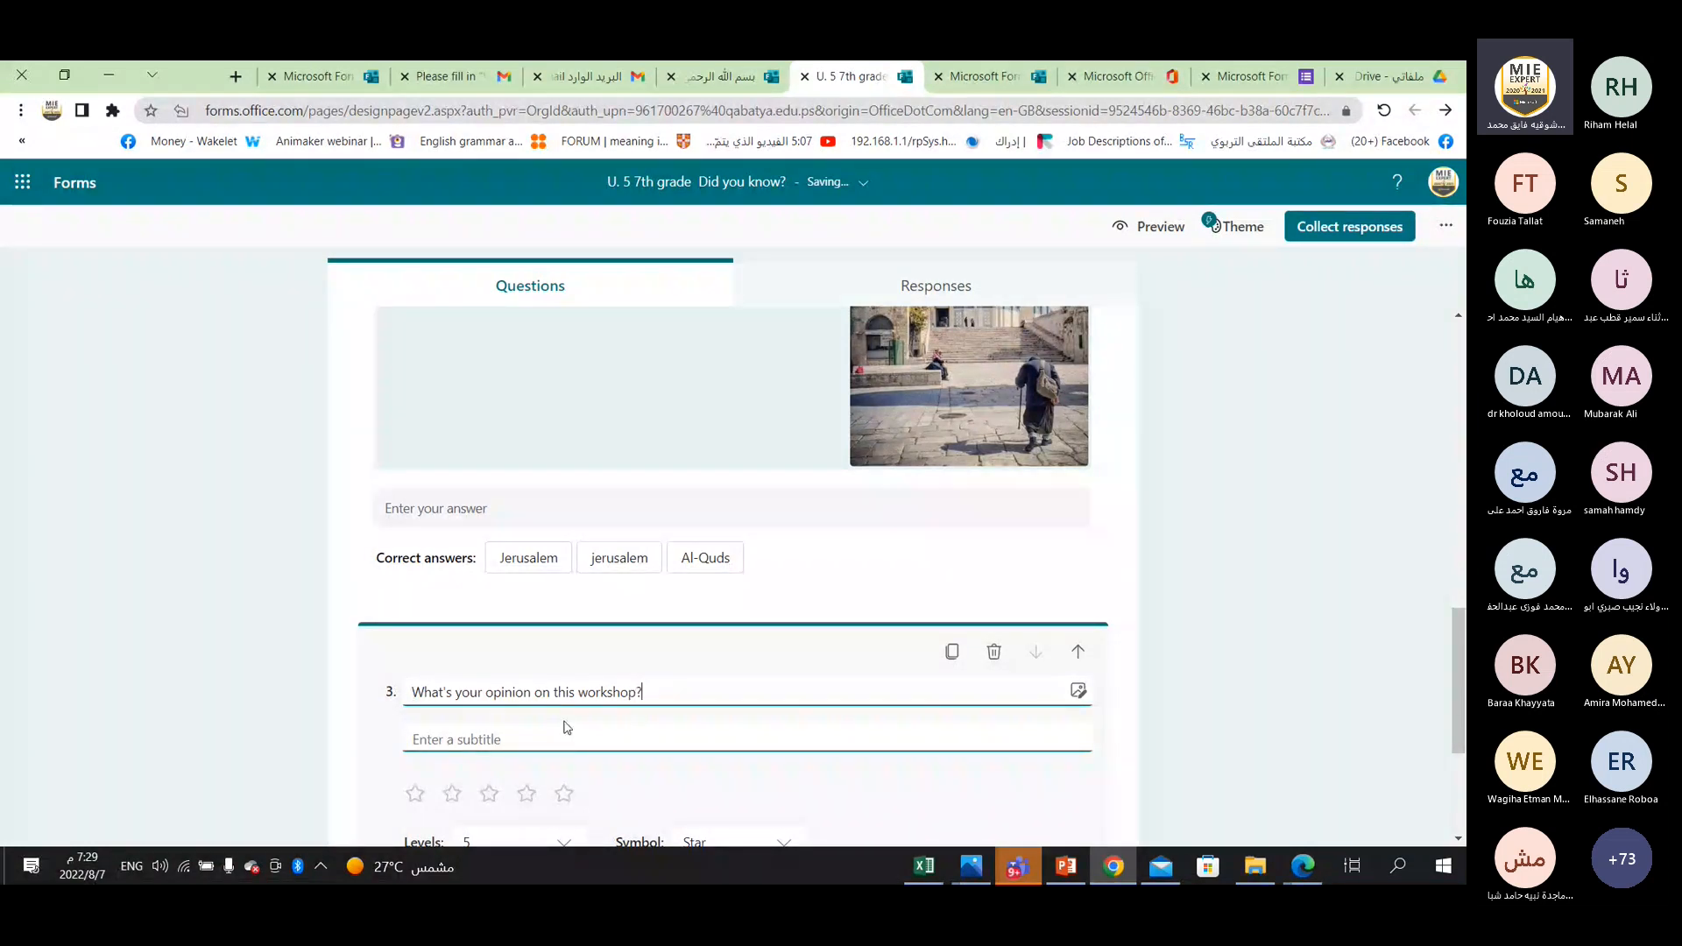
click(1078, 690)
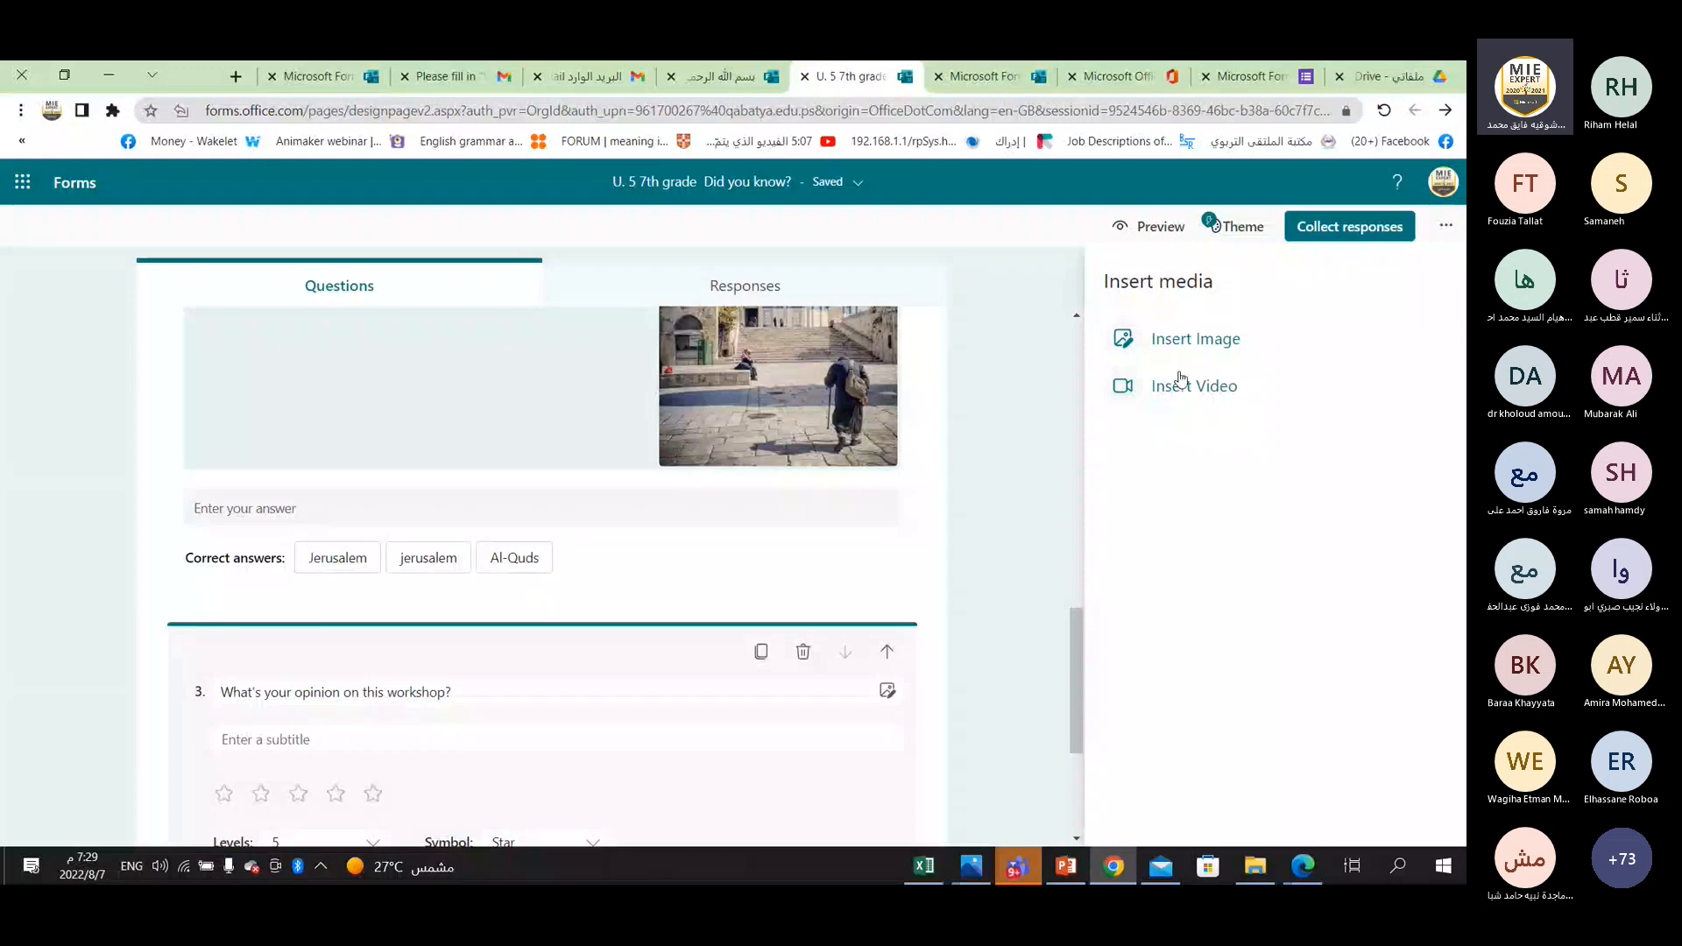
click(943, 726)
click(570, 601)
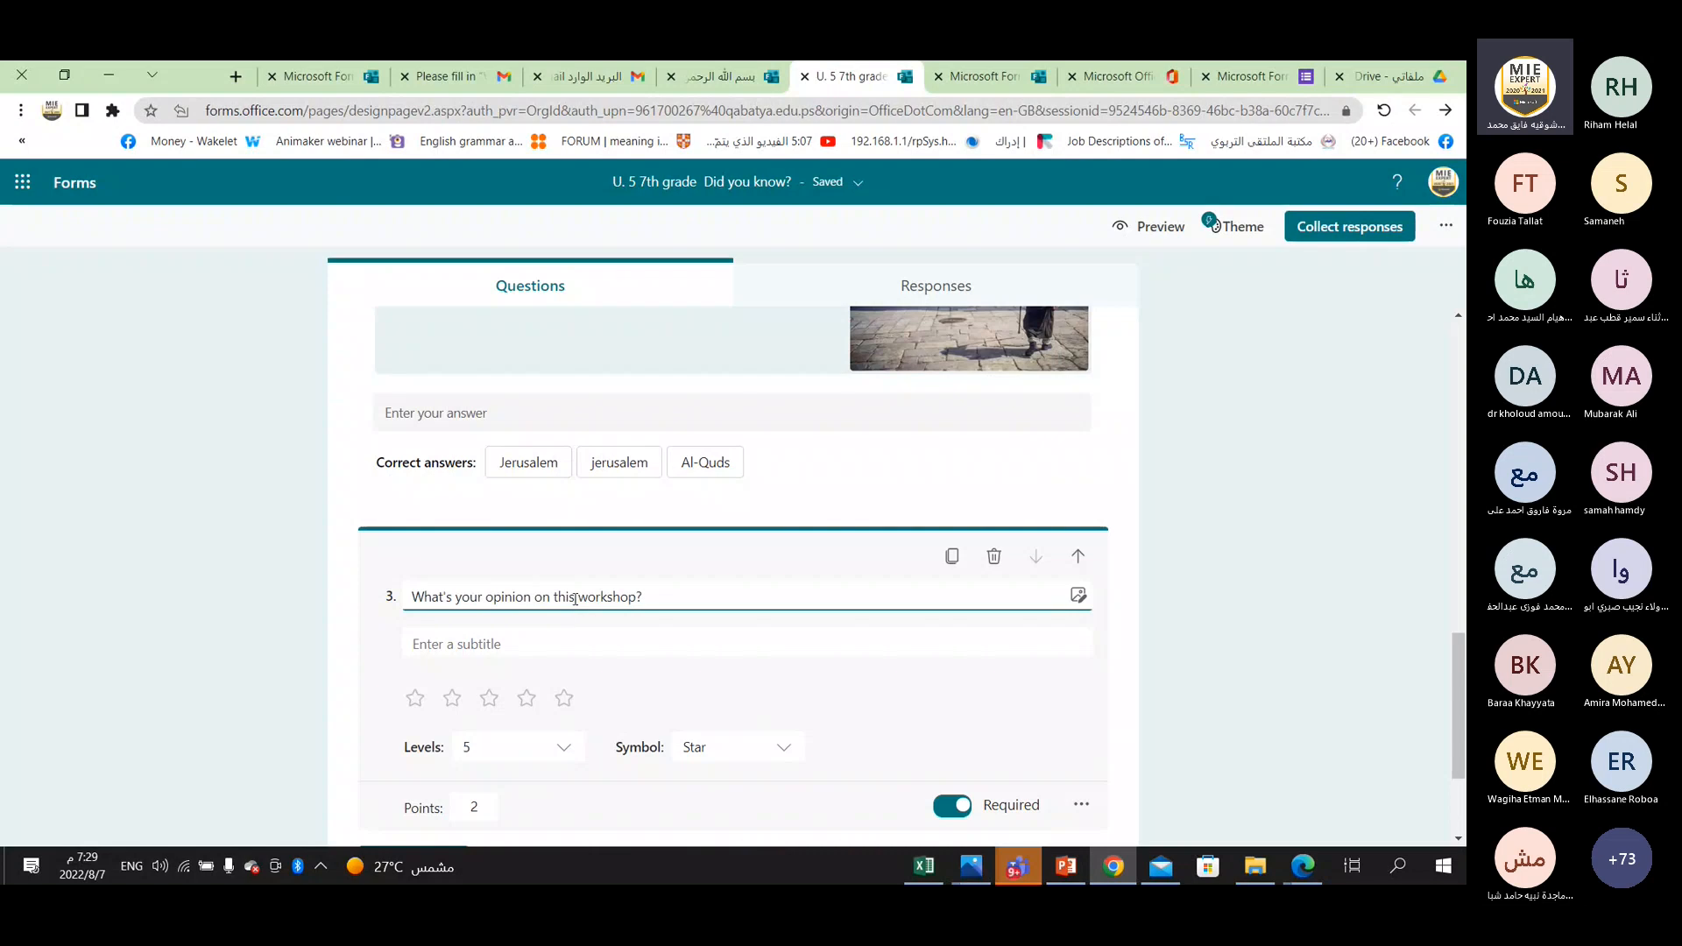
Format the title of question 3, "What's your opinion on this workshop?", as bold, red and Large.
triple_click(574, 599)
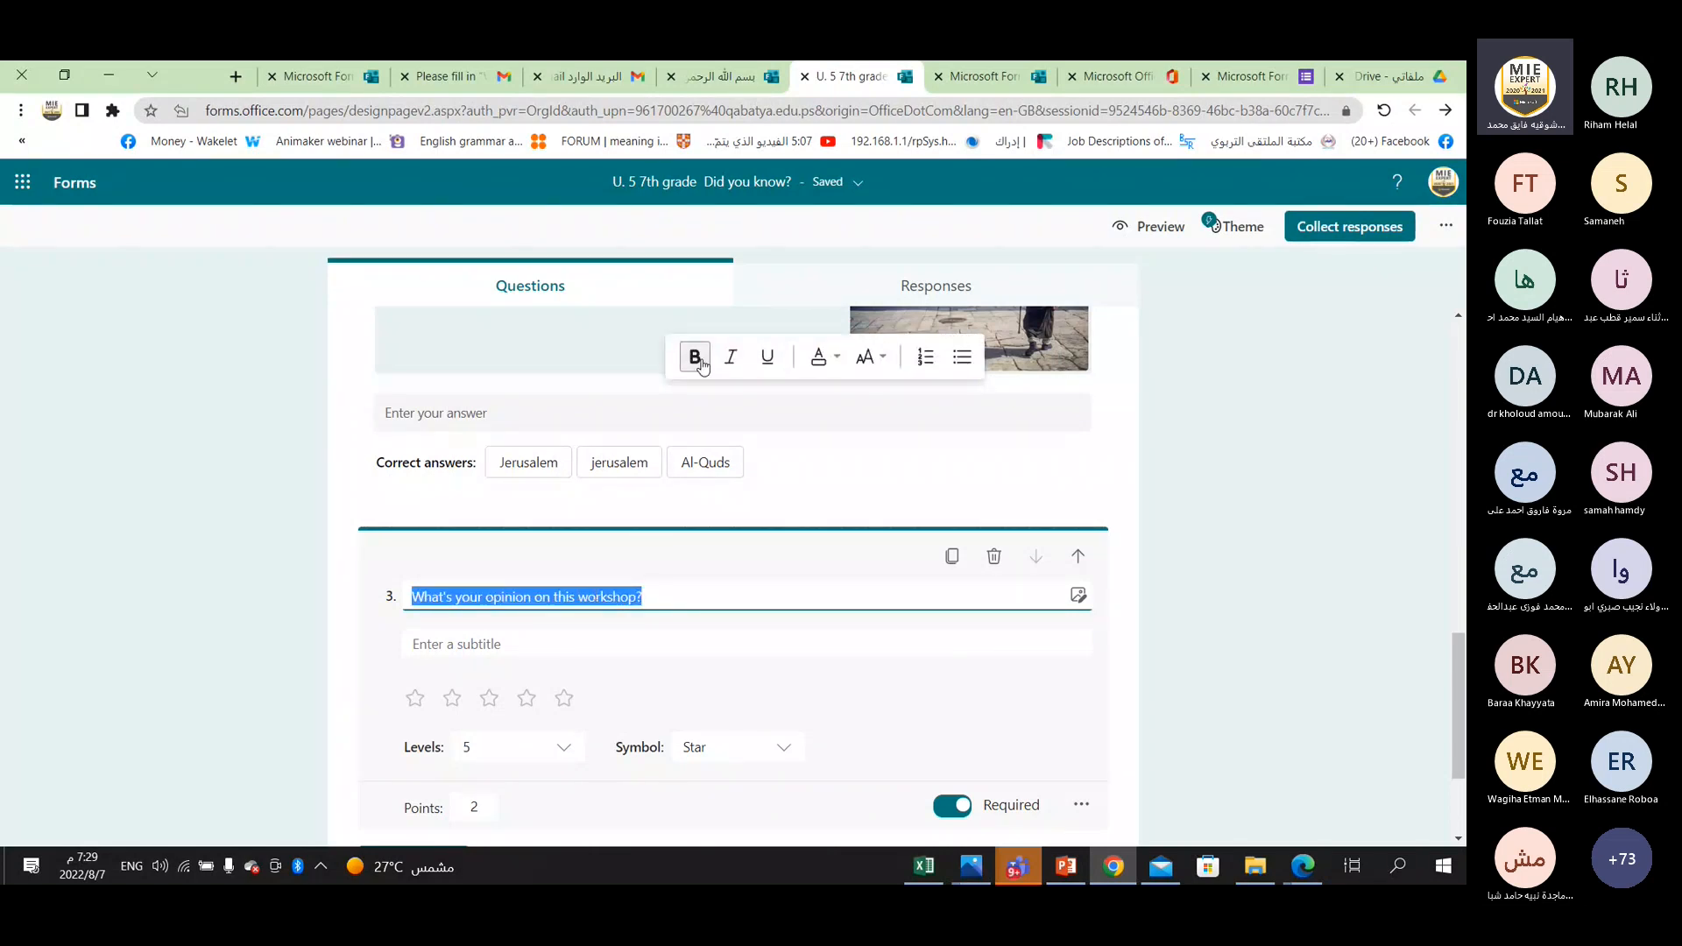
click(698, 360)
click(819, 360)
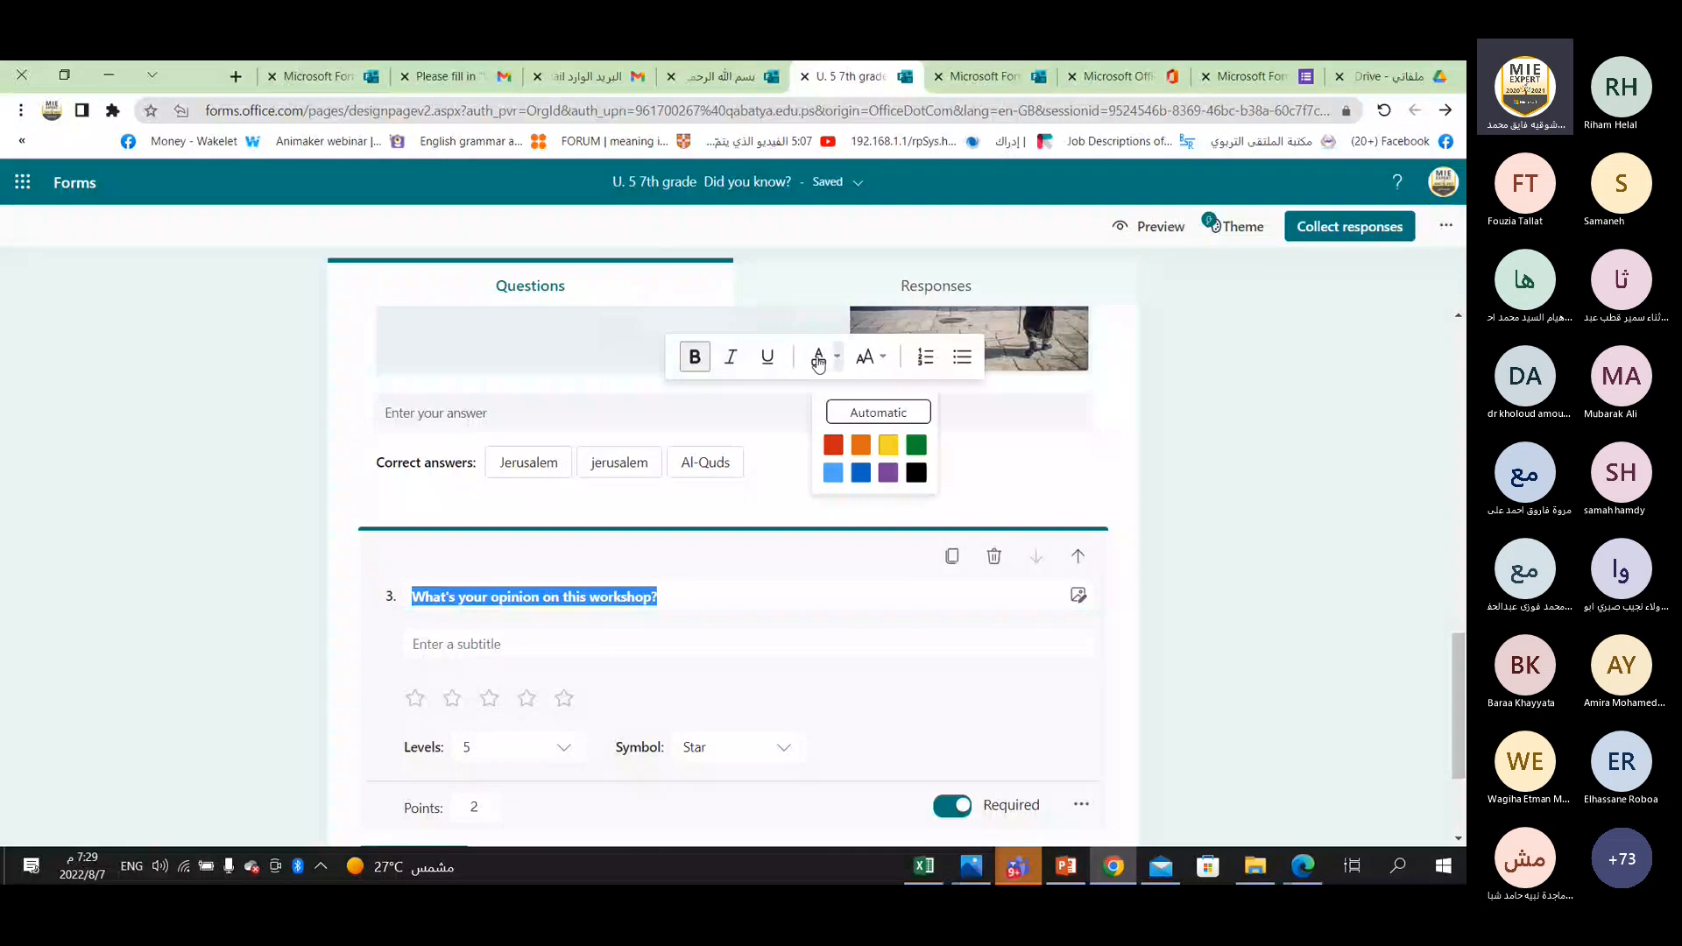
click(869, 357)
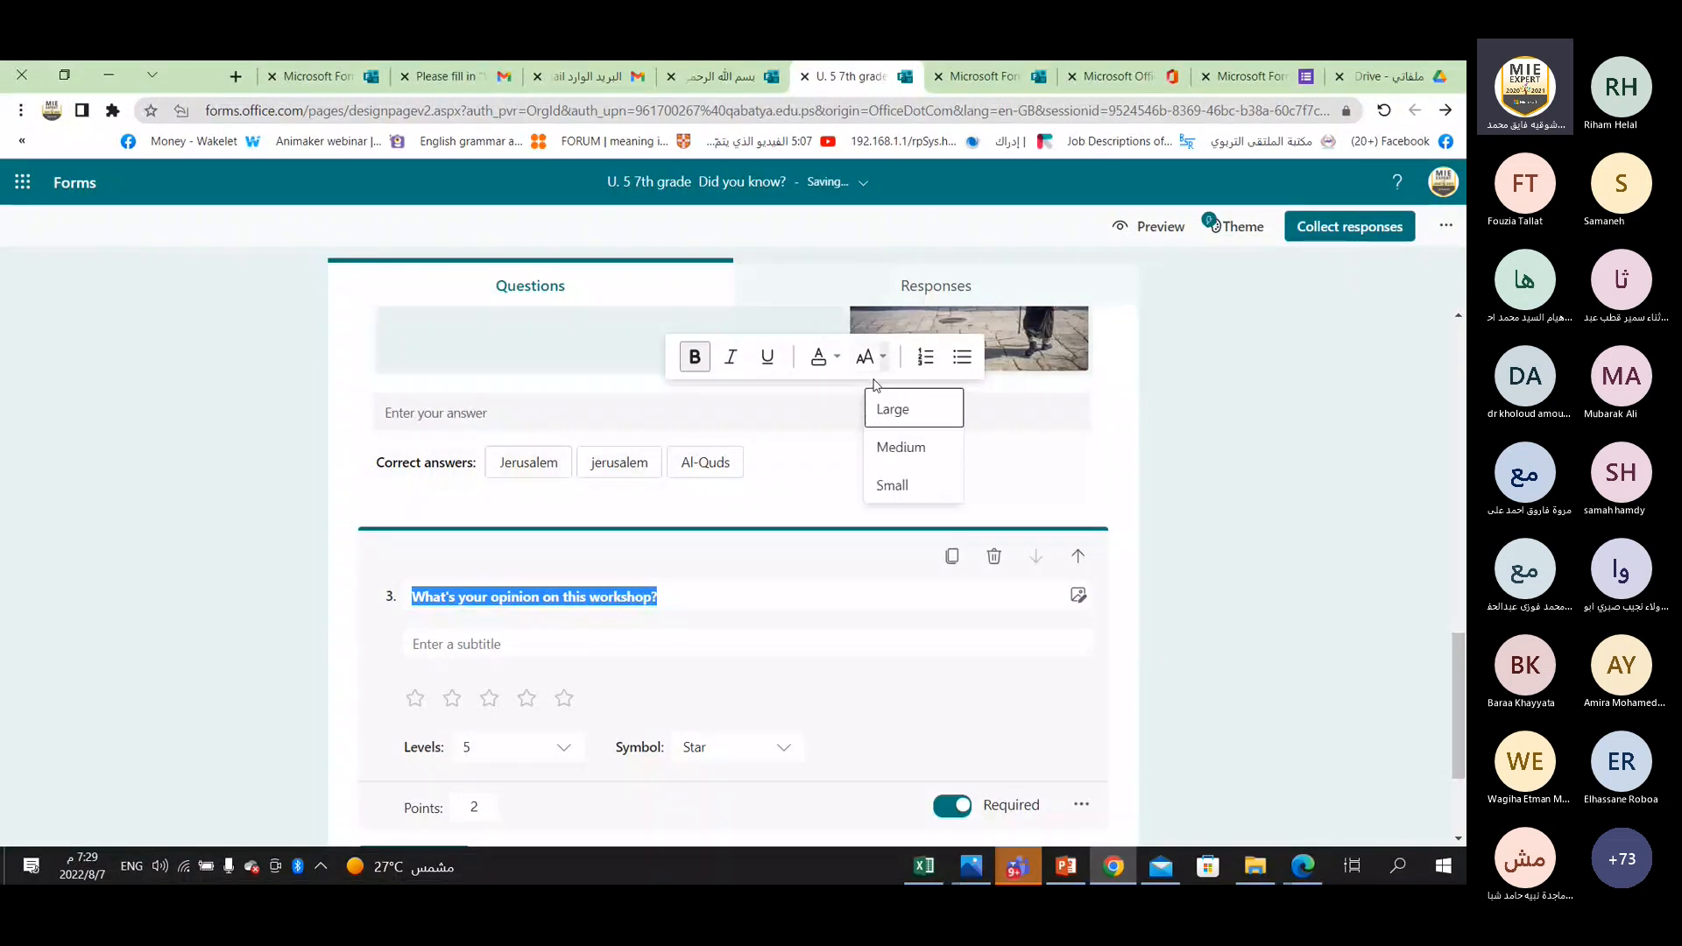
click(878, 396)
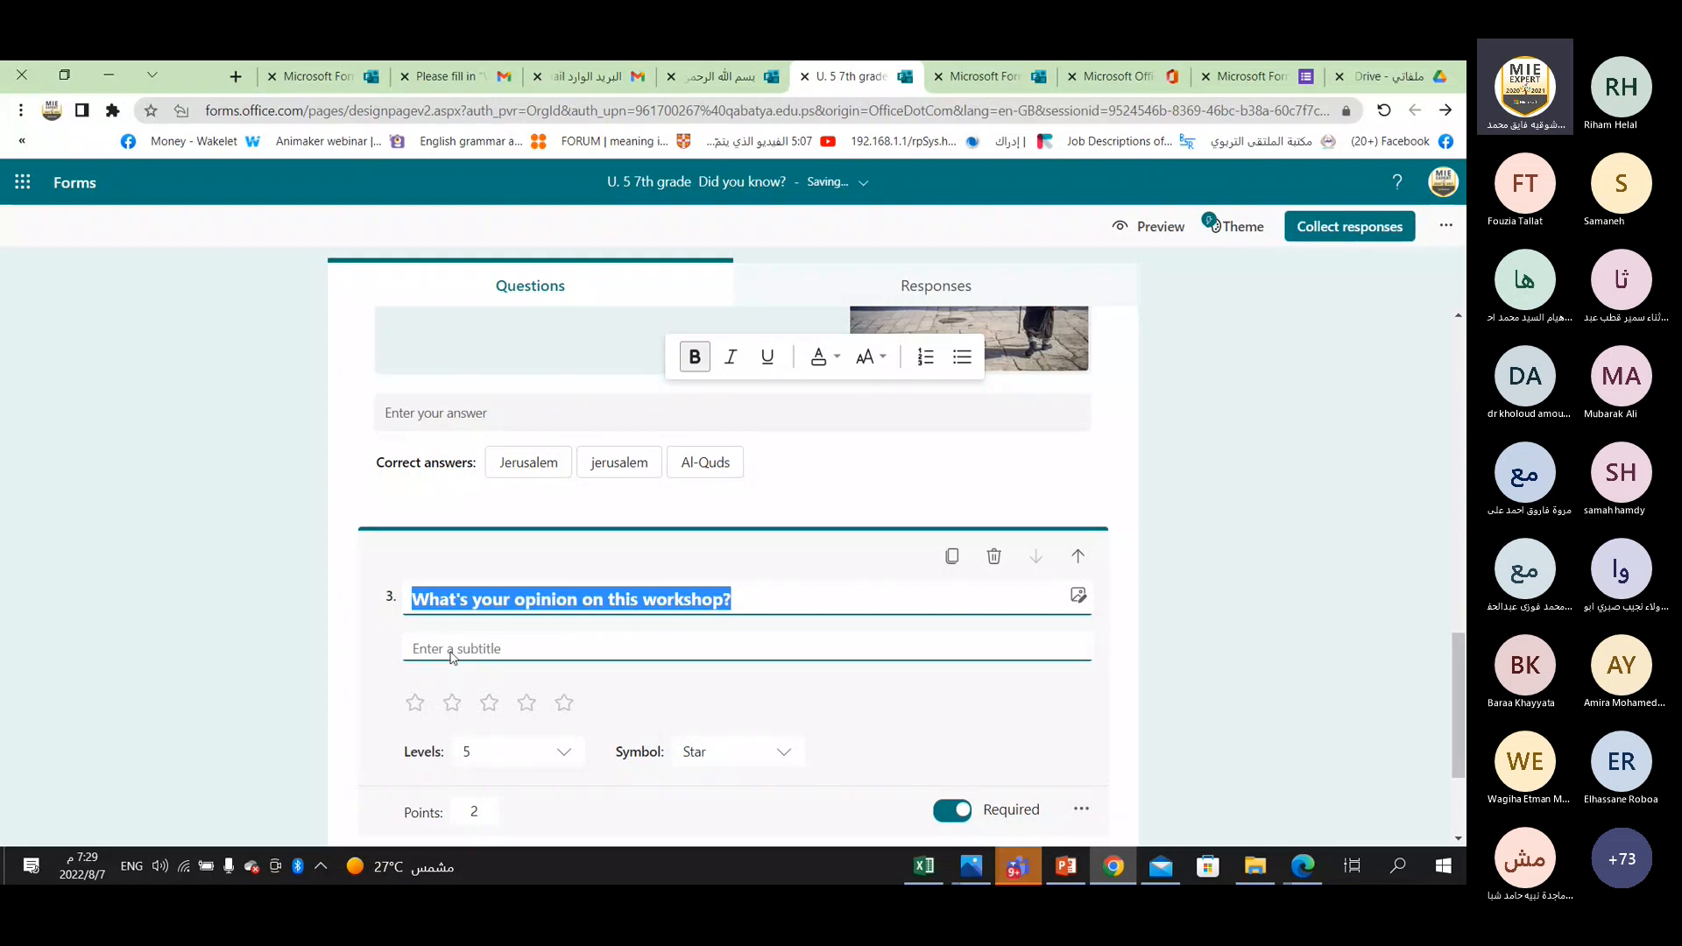
scroll(517, 560, down, 2)
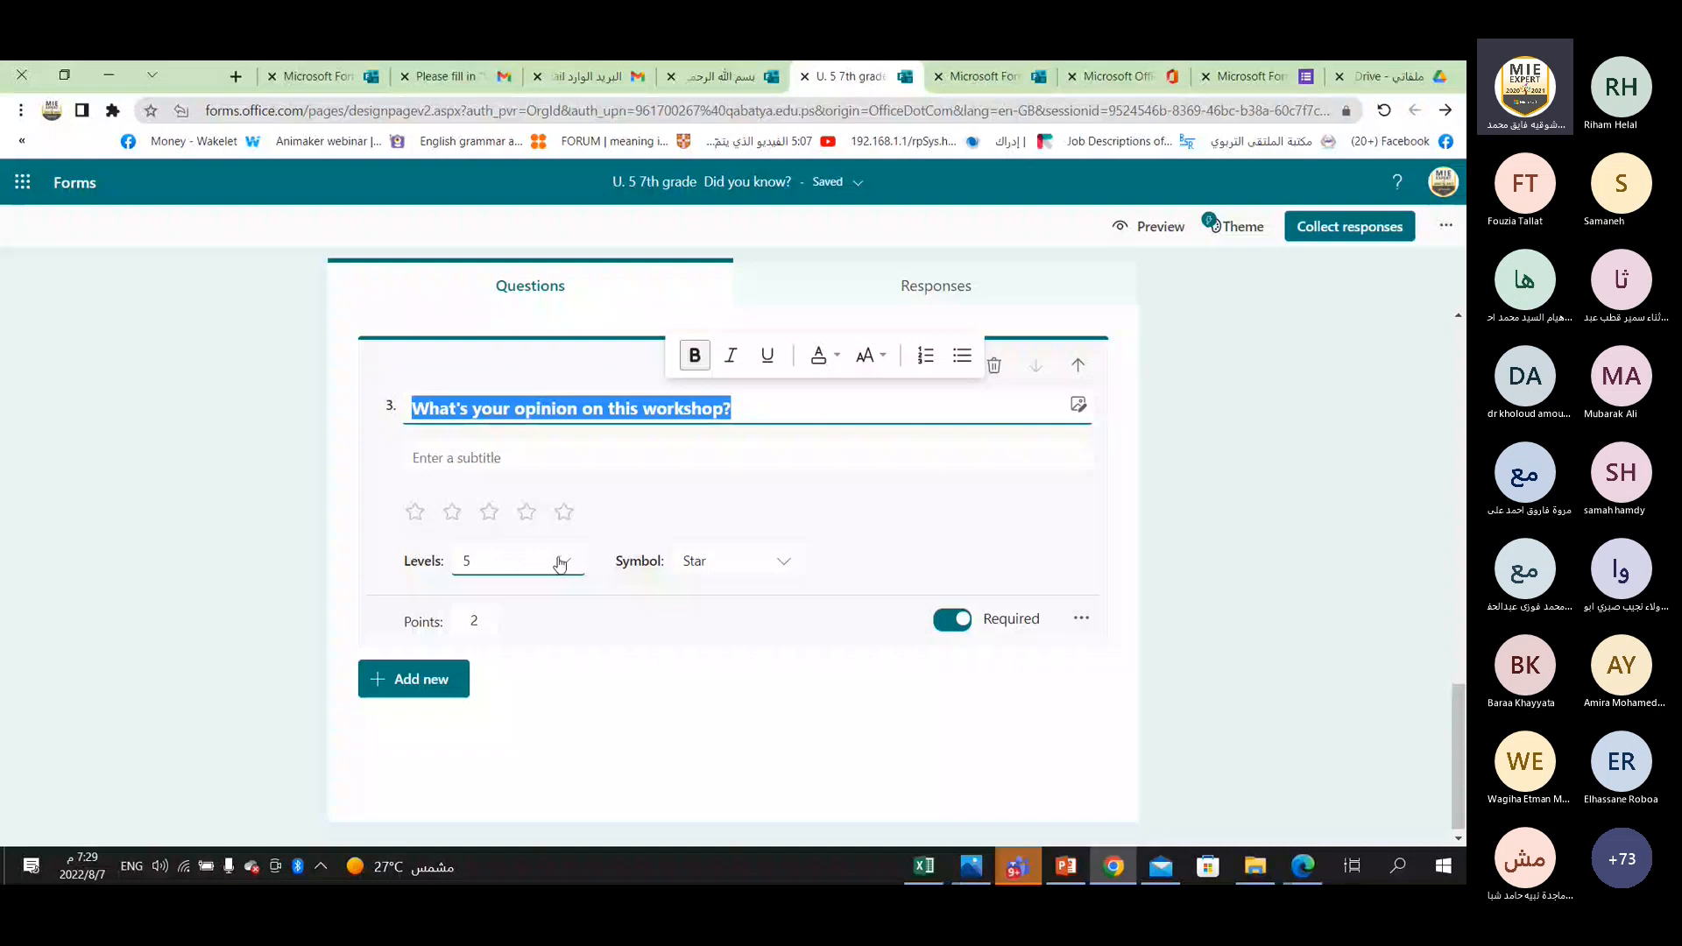
click(415, 523)
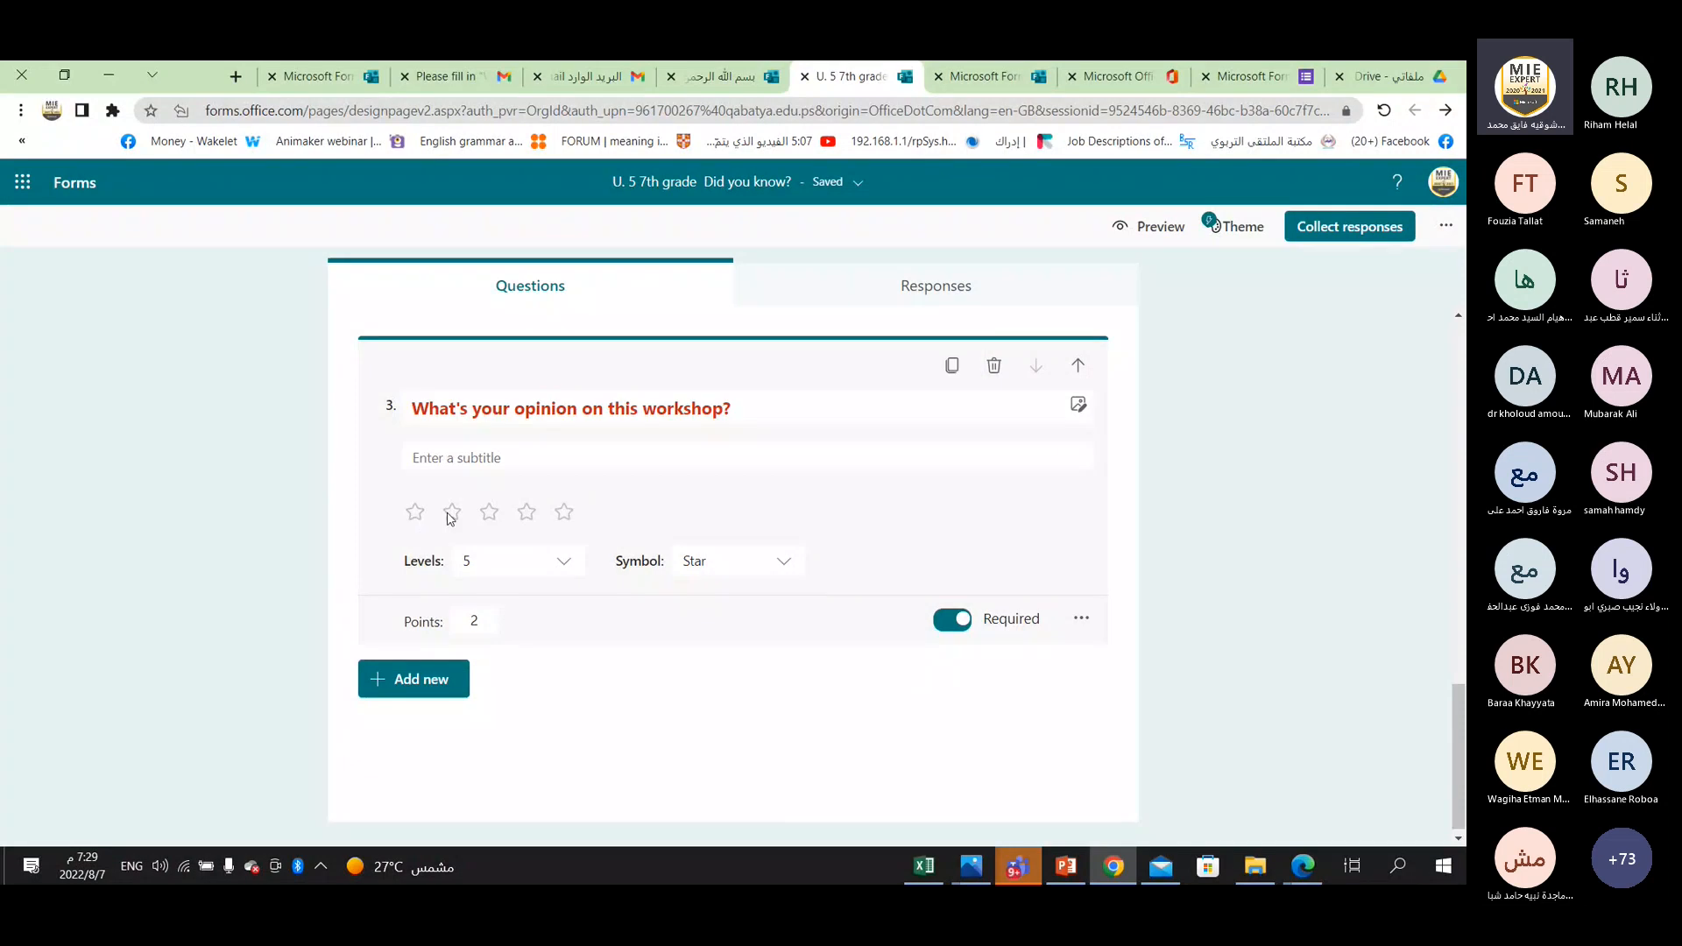
Set the rating scale of question 3 to 3 levels with the Number symbol.
click(472, 570)
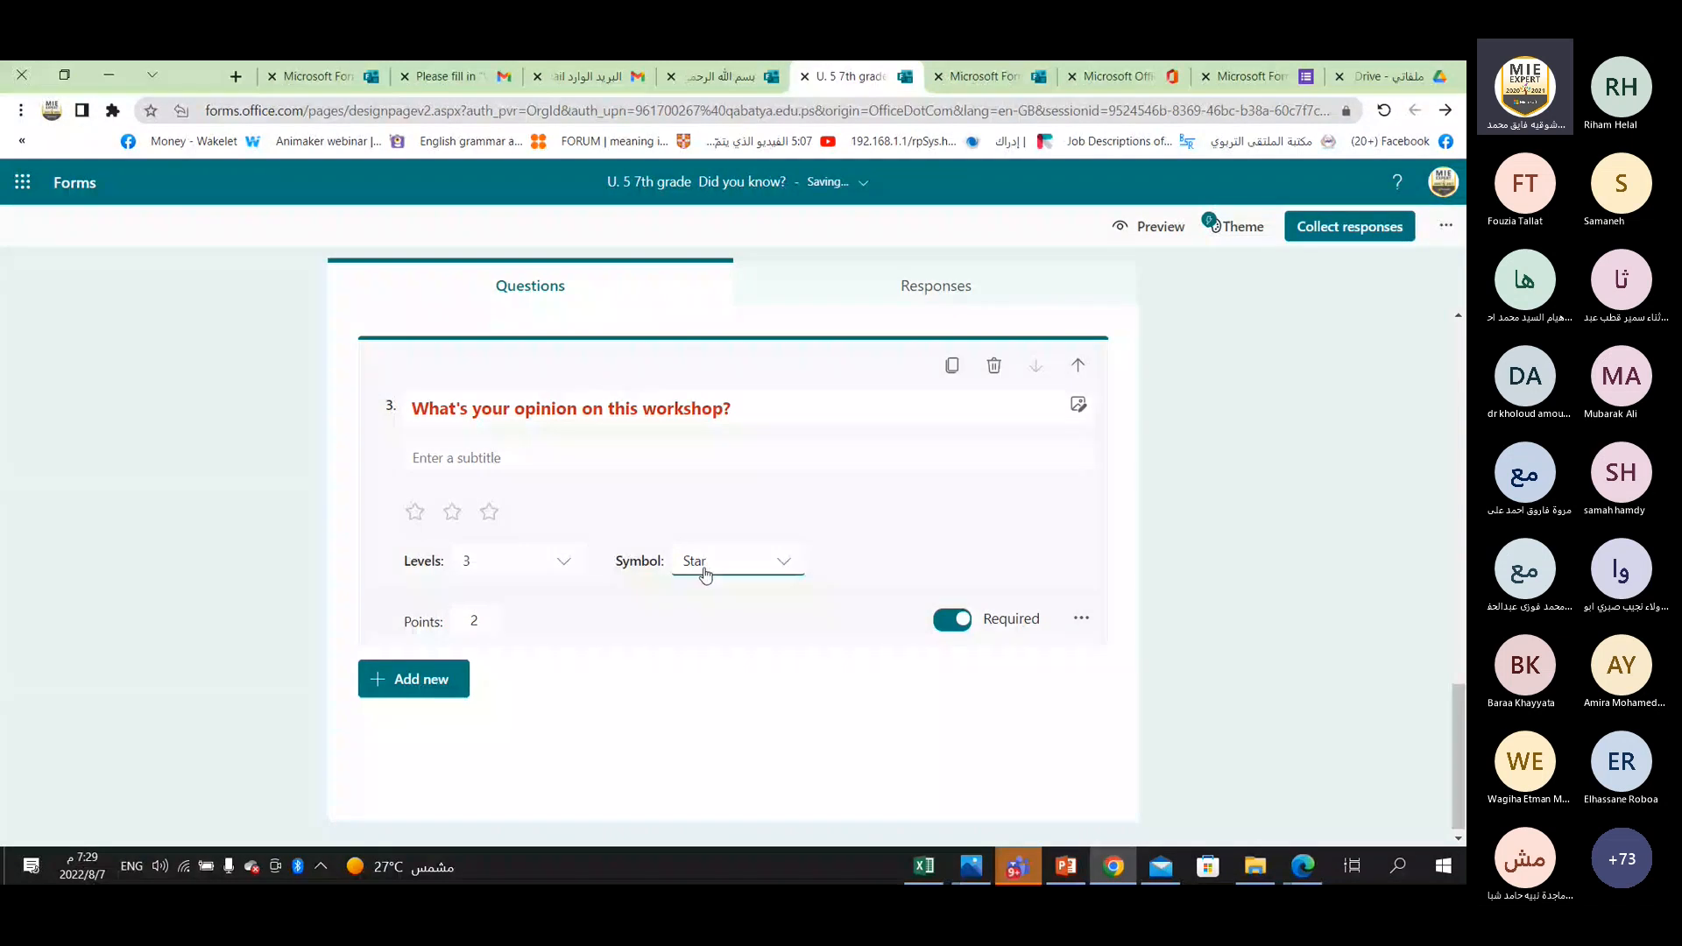
click(780, 569)
click(712, 625)
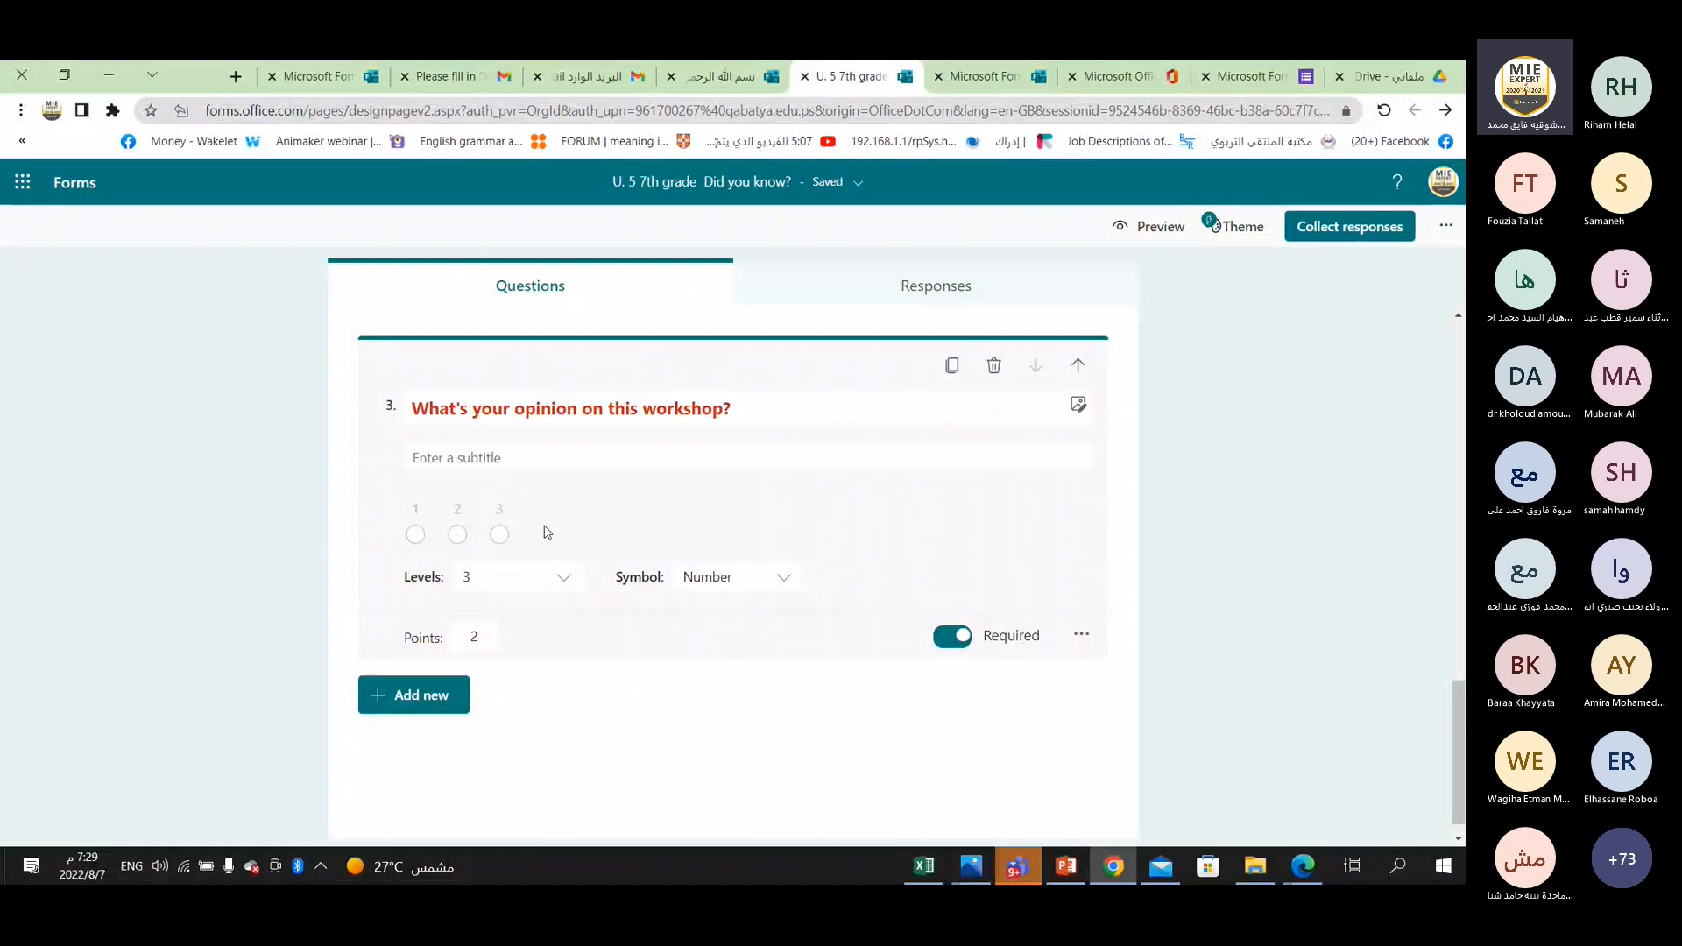
Set the points of the workshop opinion question to 0.
click(461, 456)
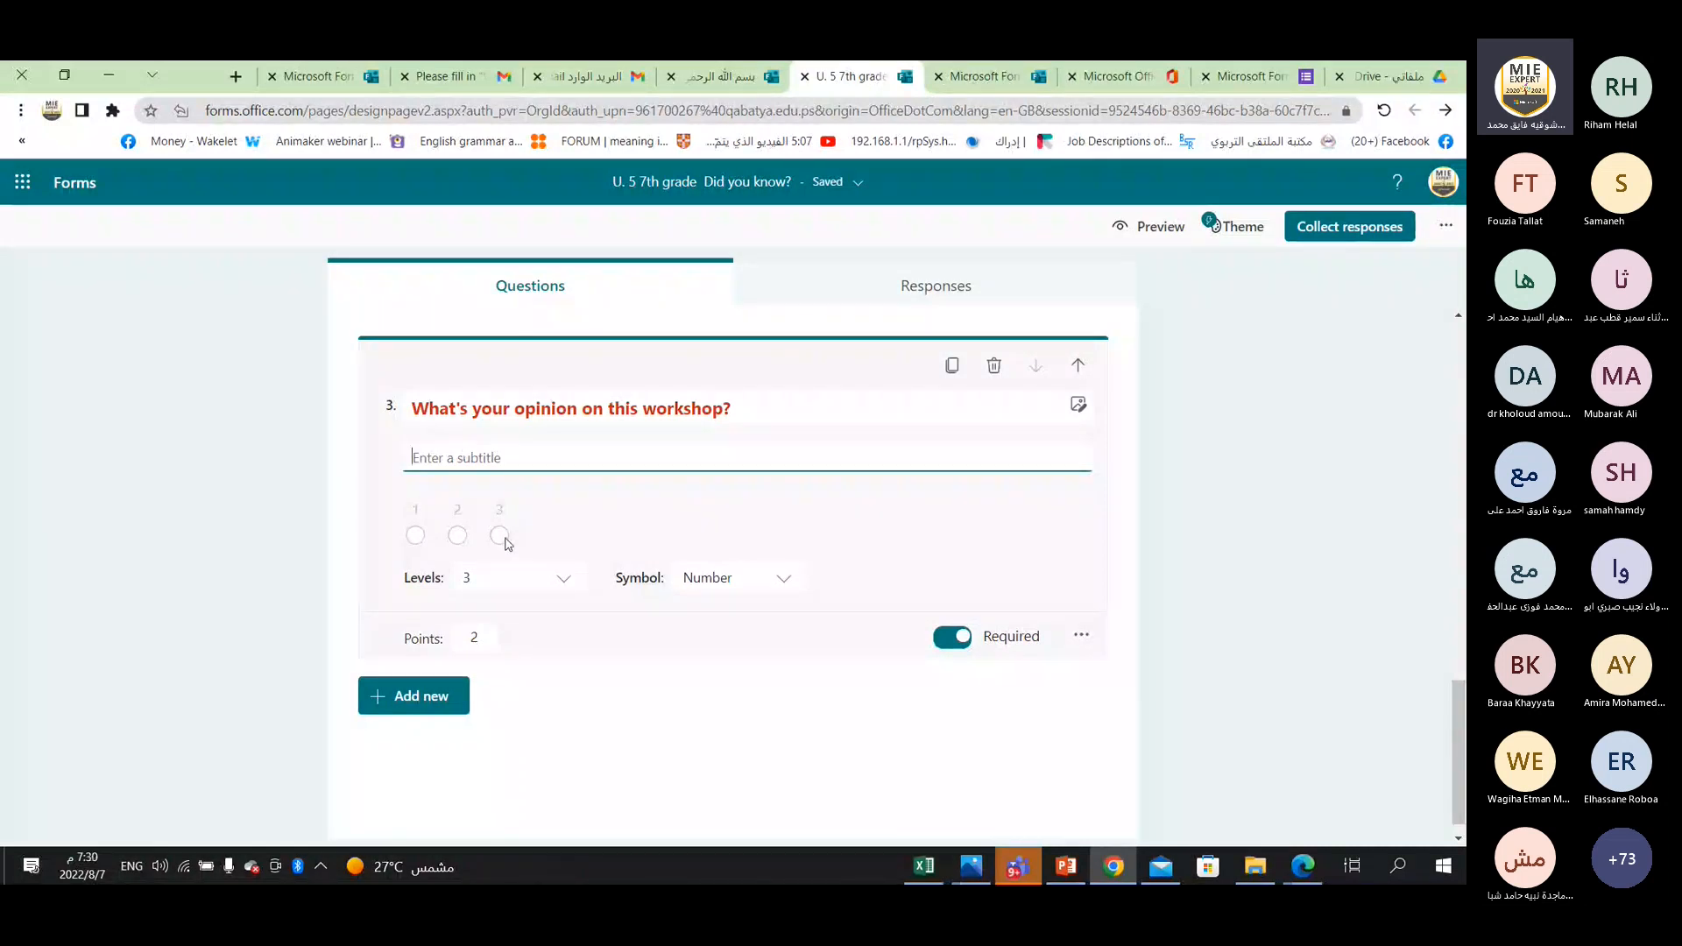
click(482, 646)
double_click(470, 637)
text(10)
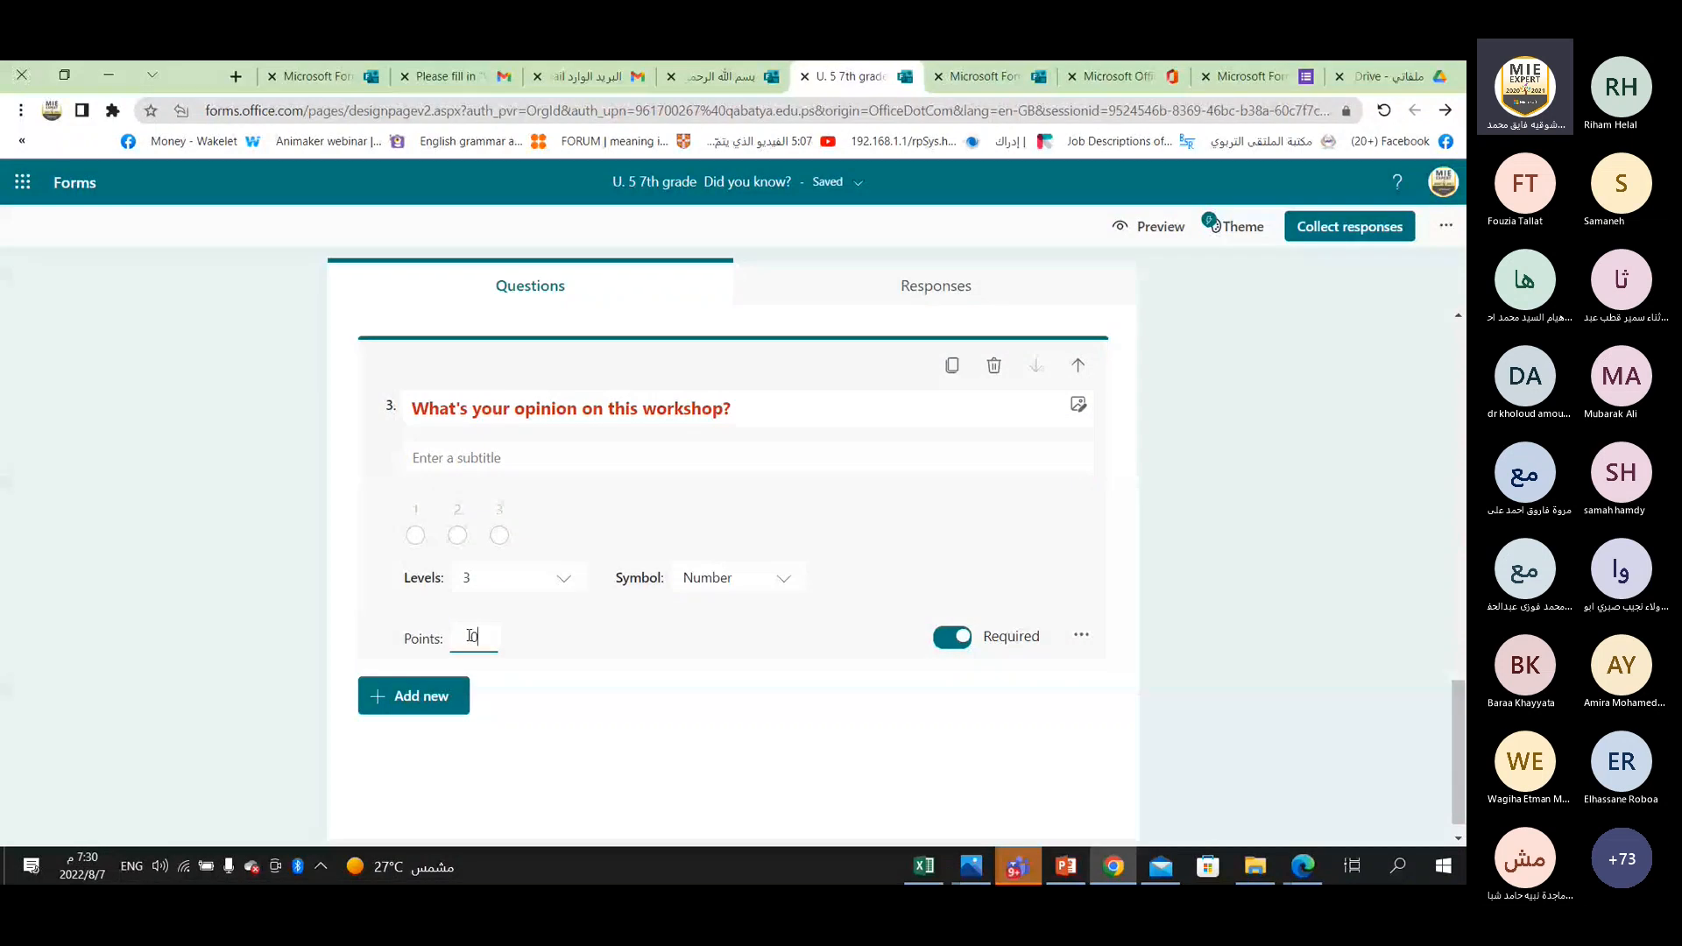
click(589, 416)
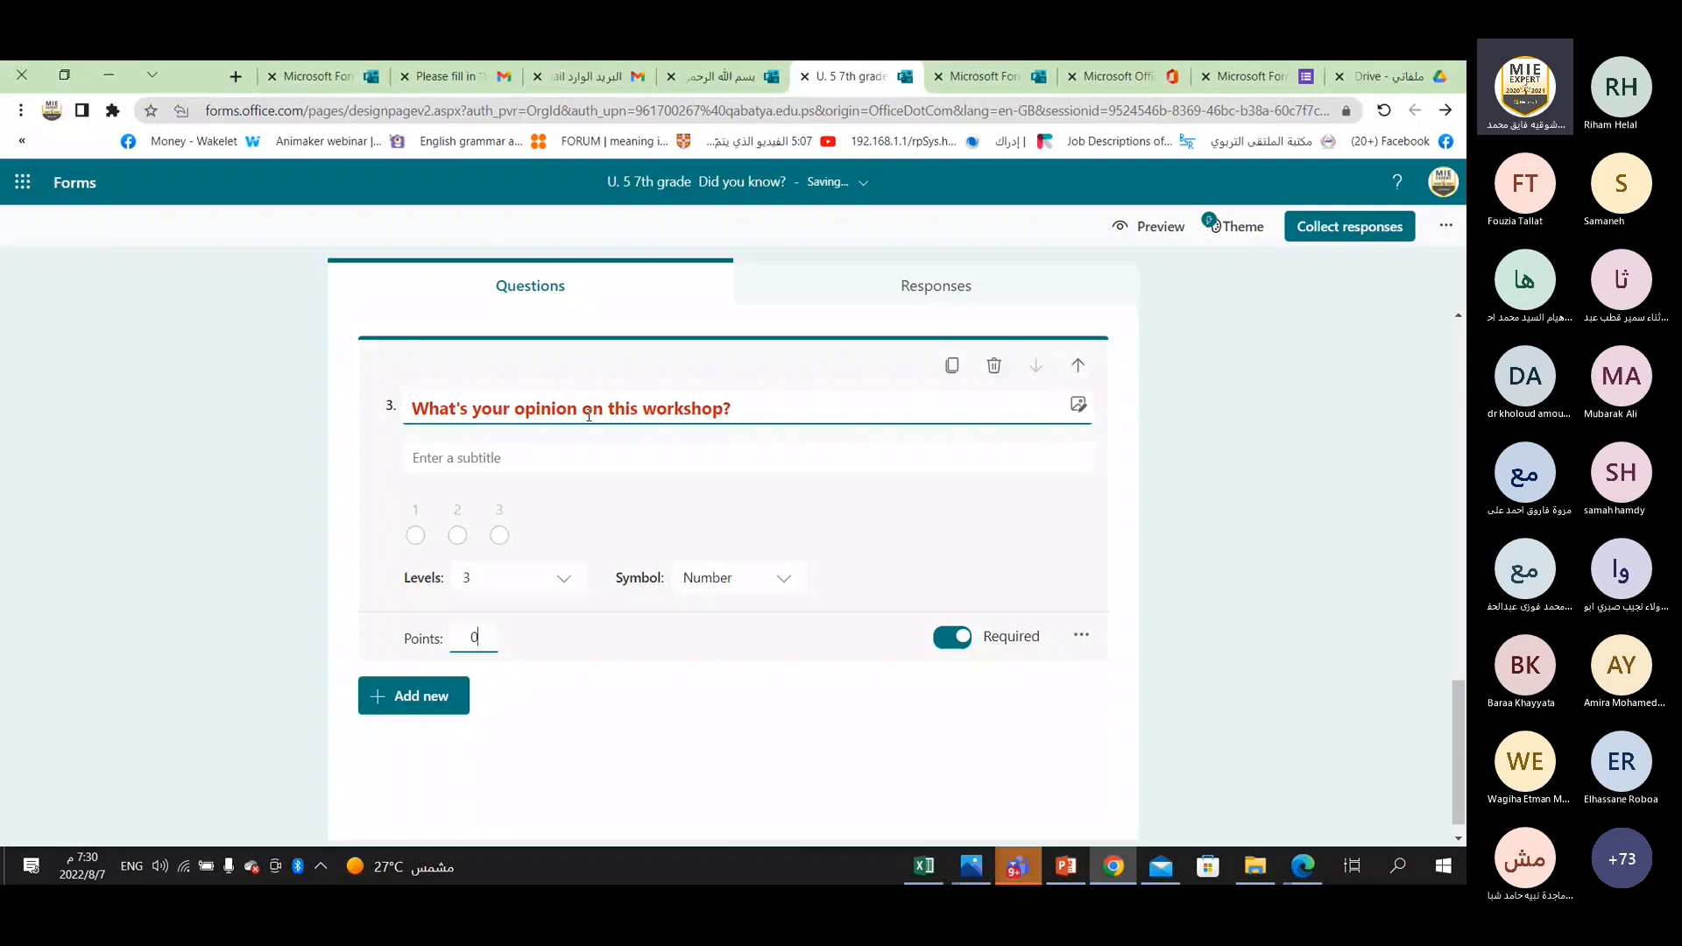
Enter the subtitle "1 excellent 2 good 3 No opinion" for question 3, with a few spaces between the three ratings.
click(439, 464)
text(1)
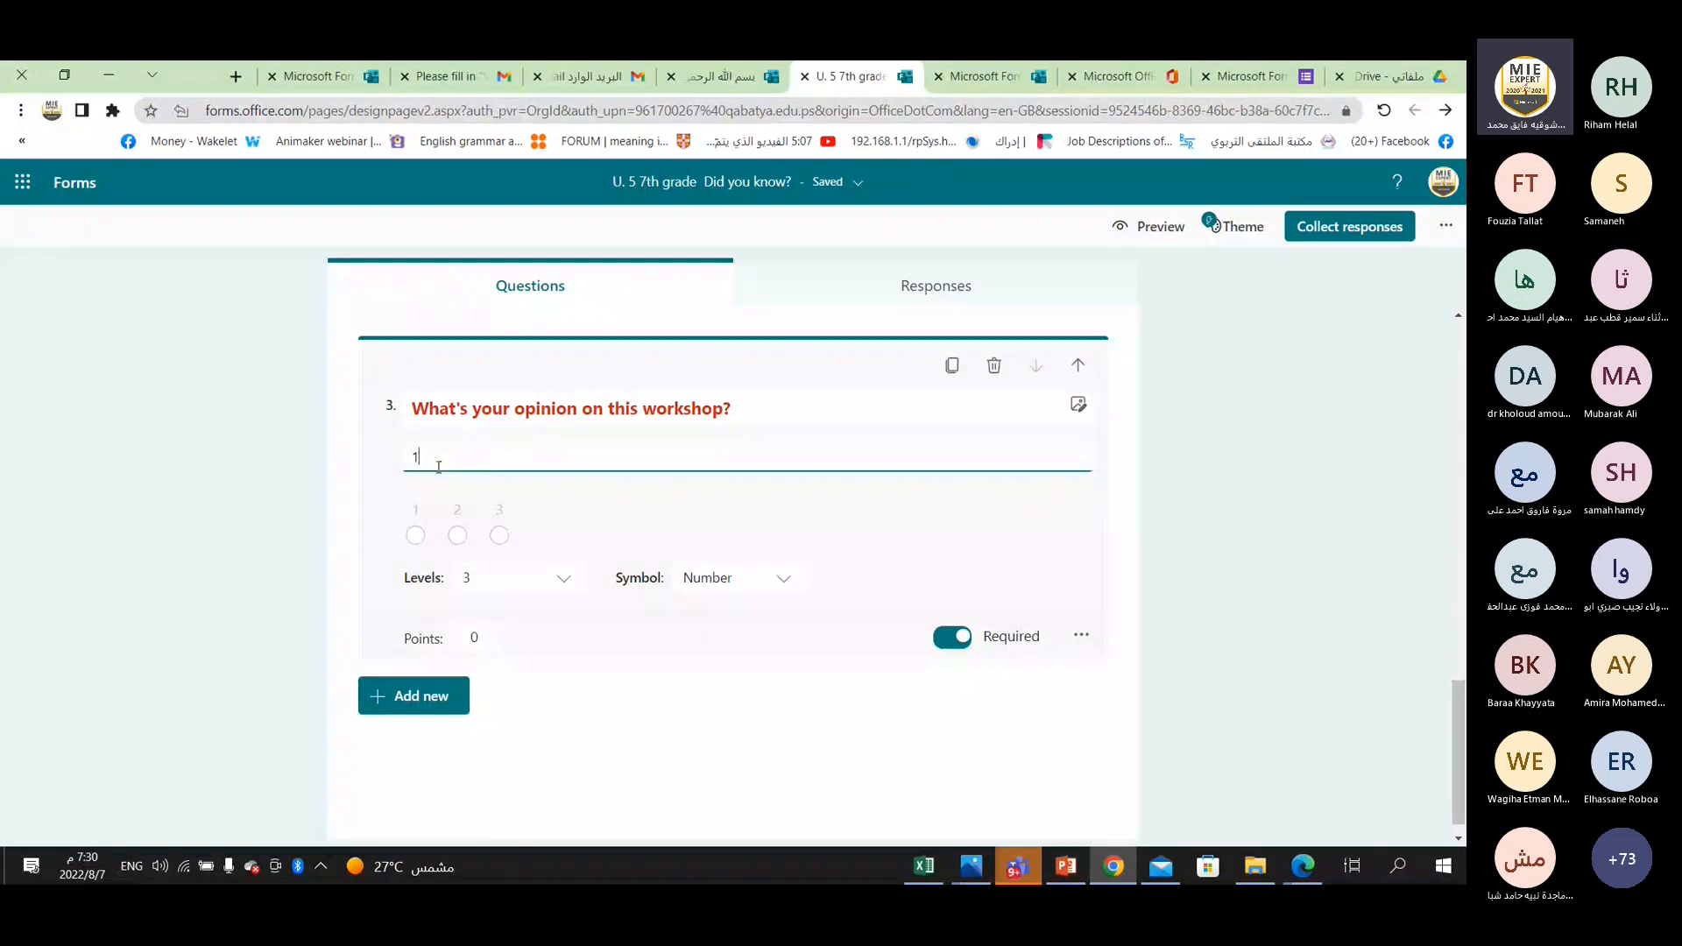
text( e)
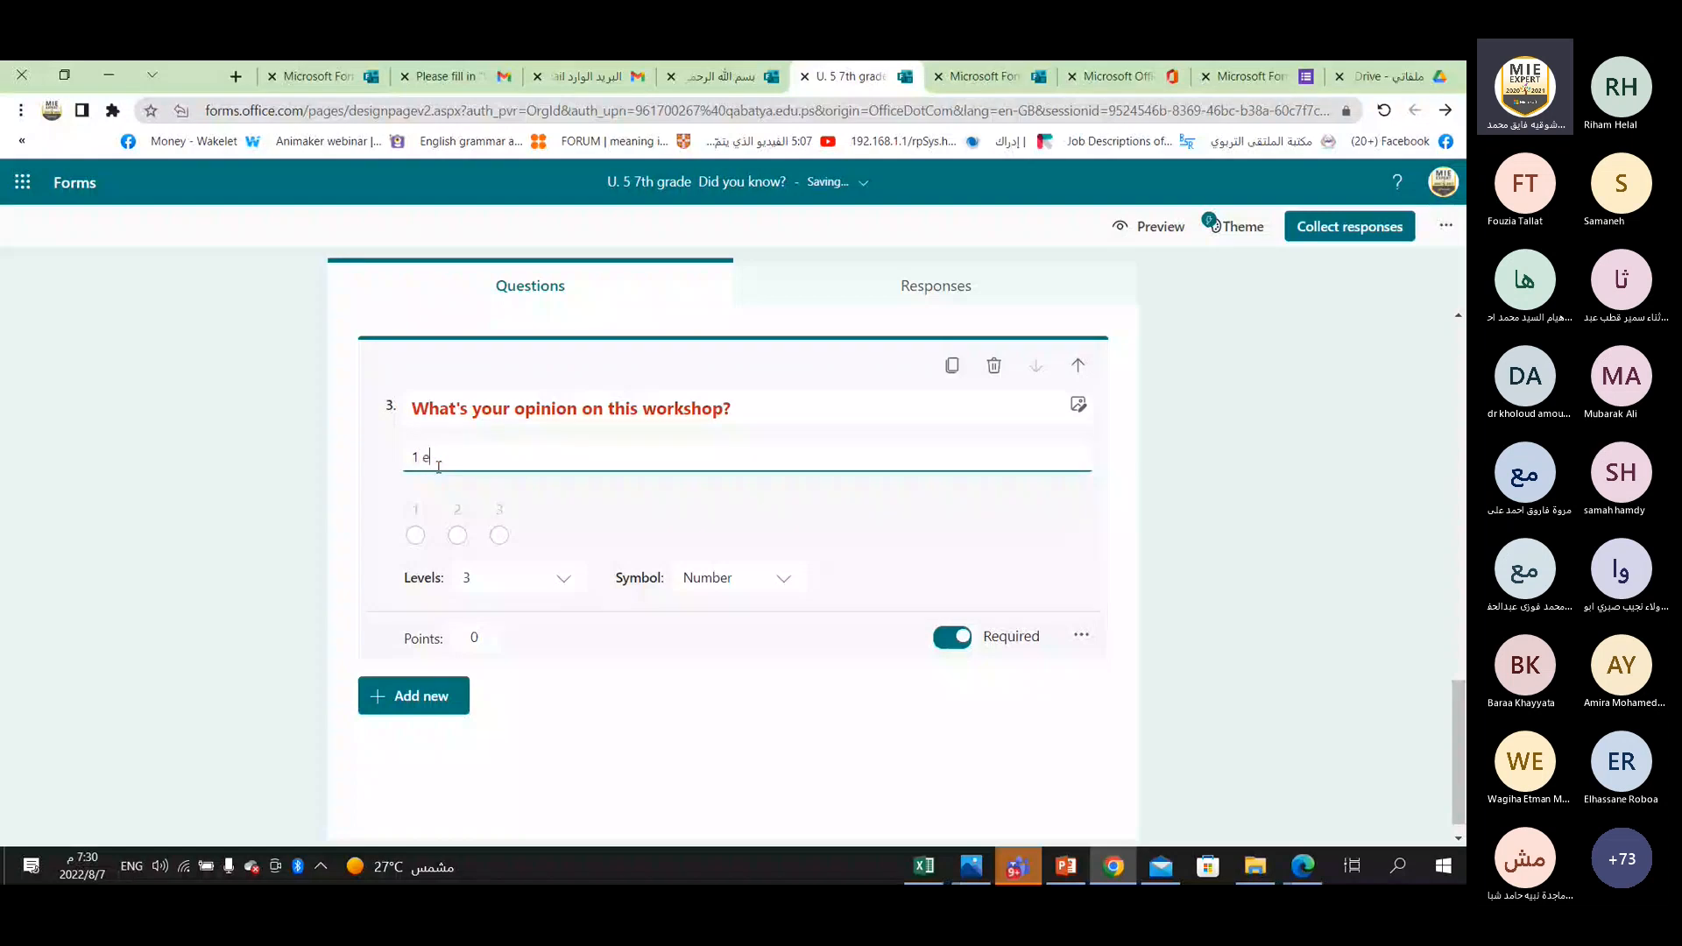
text(xcellent    2 go)
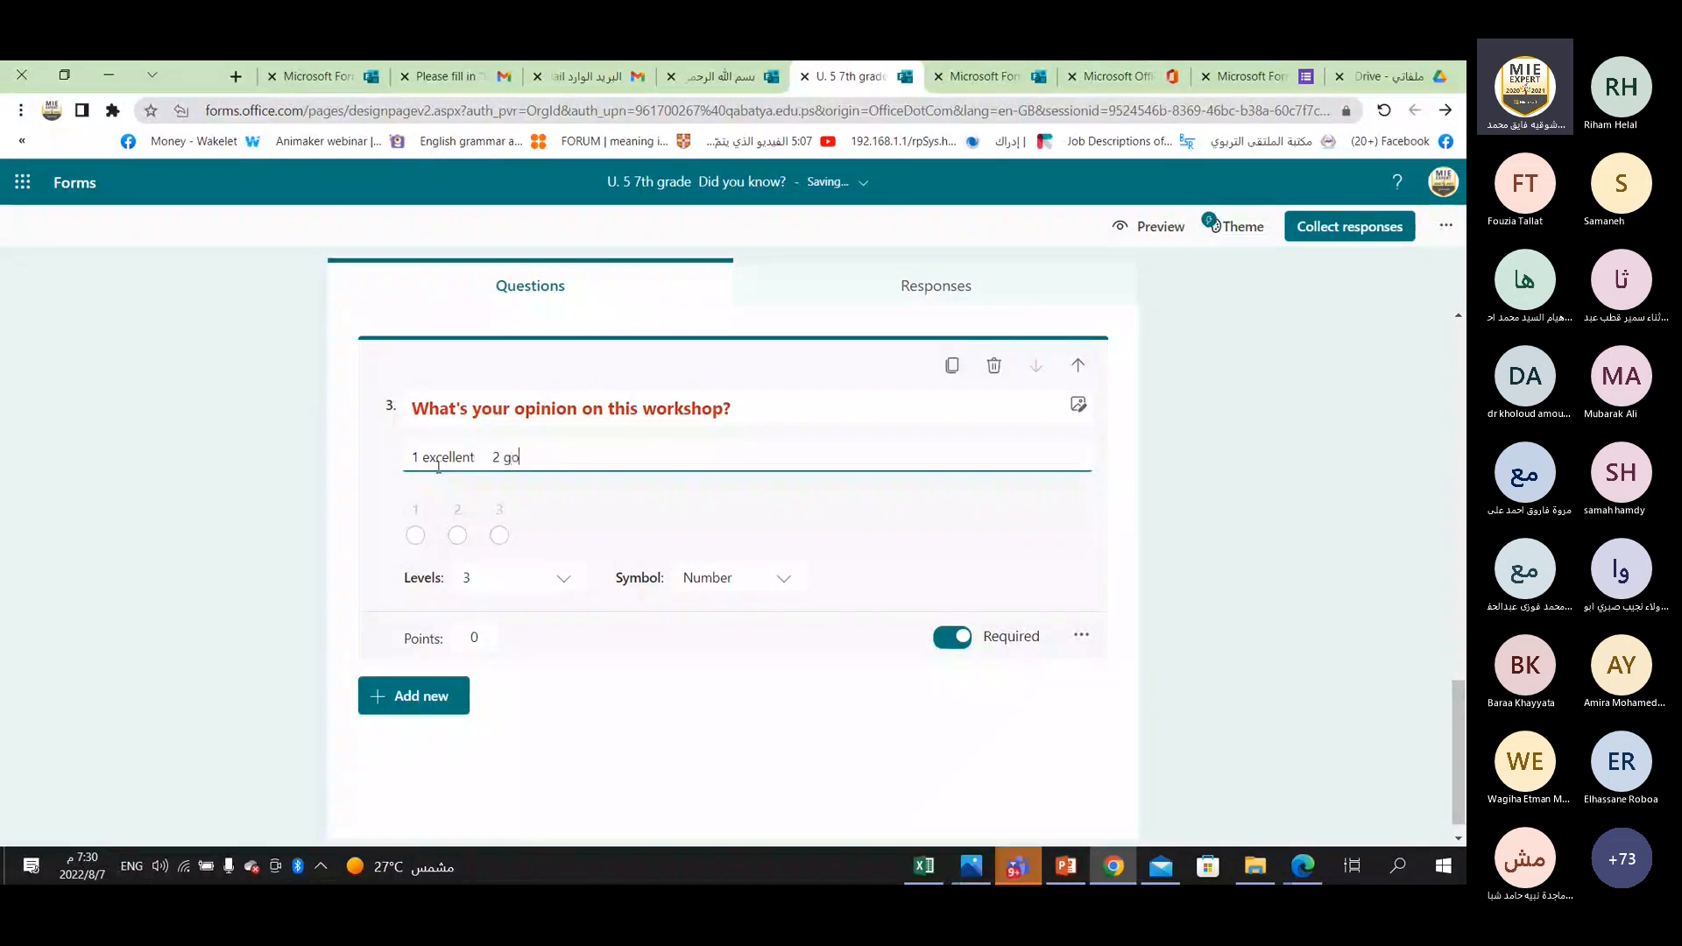
text(od )
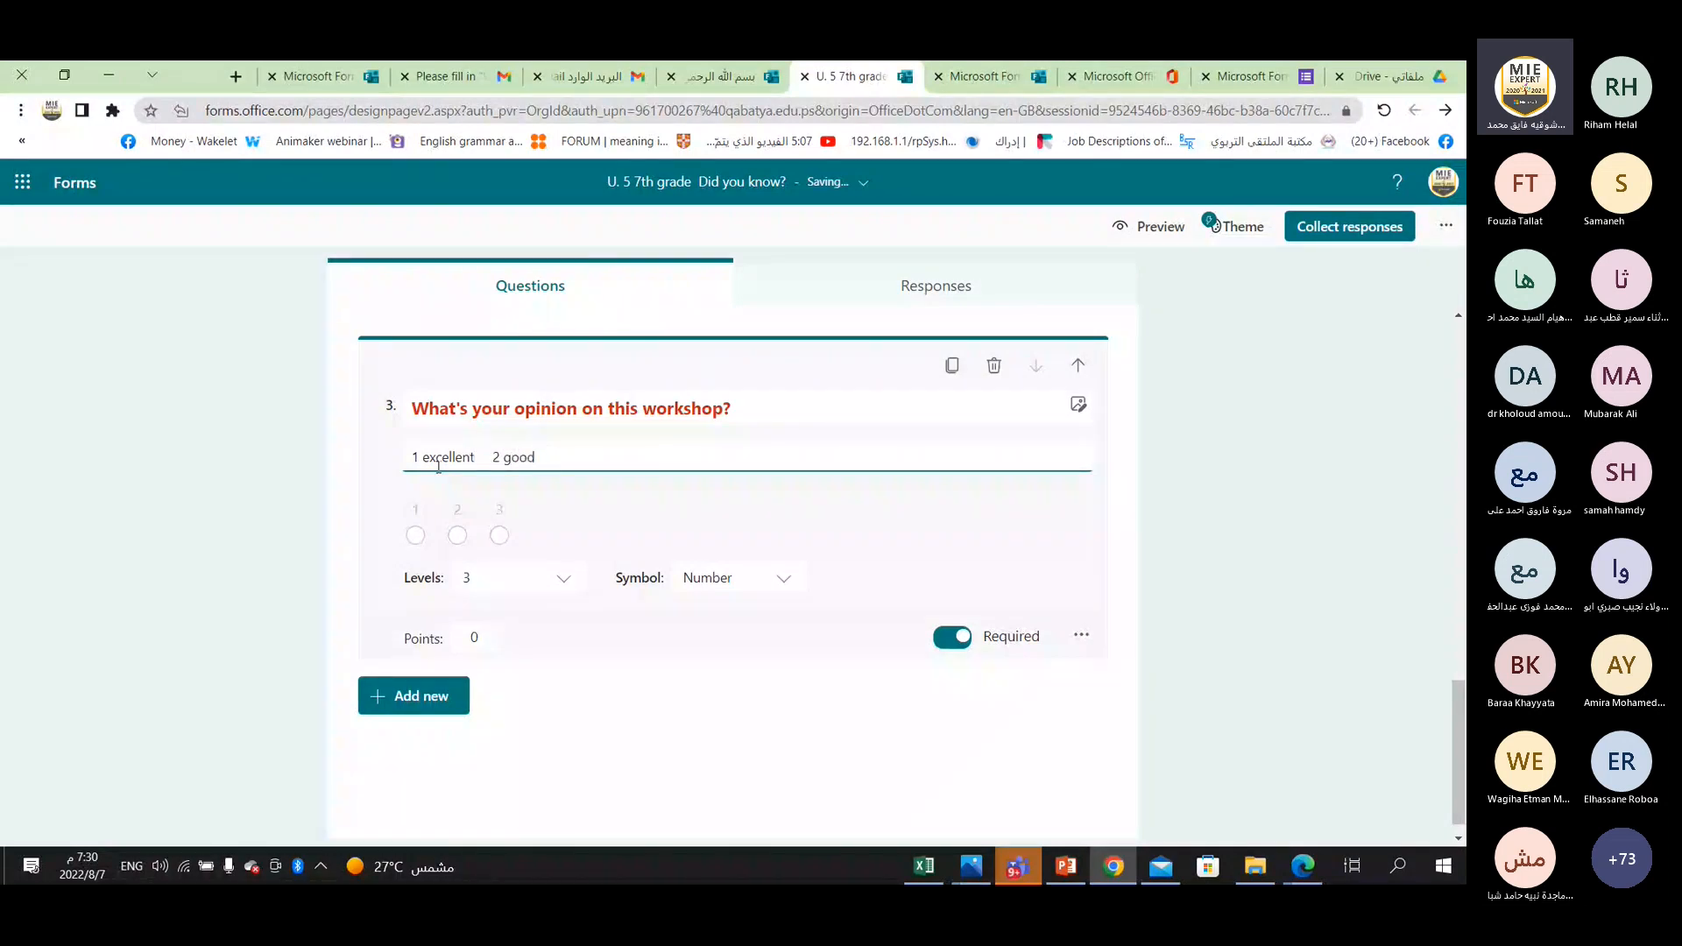
text(   3)
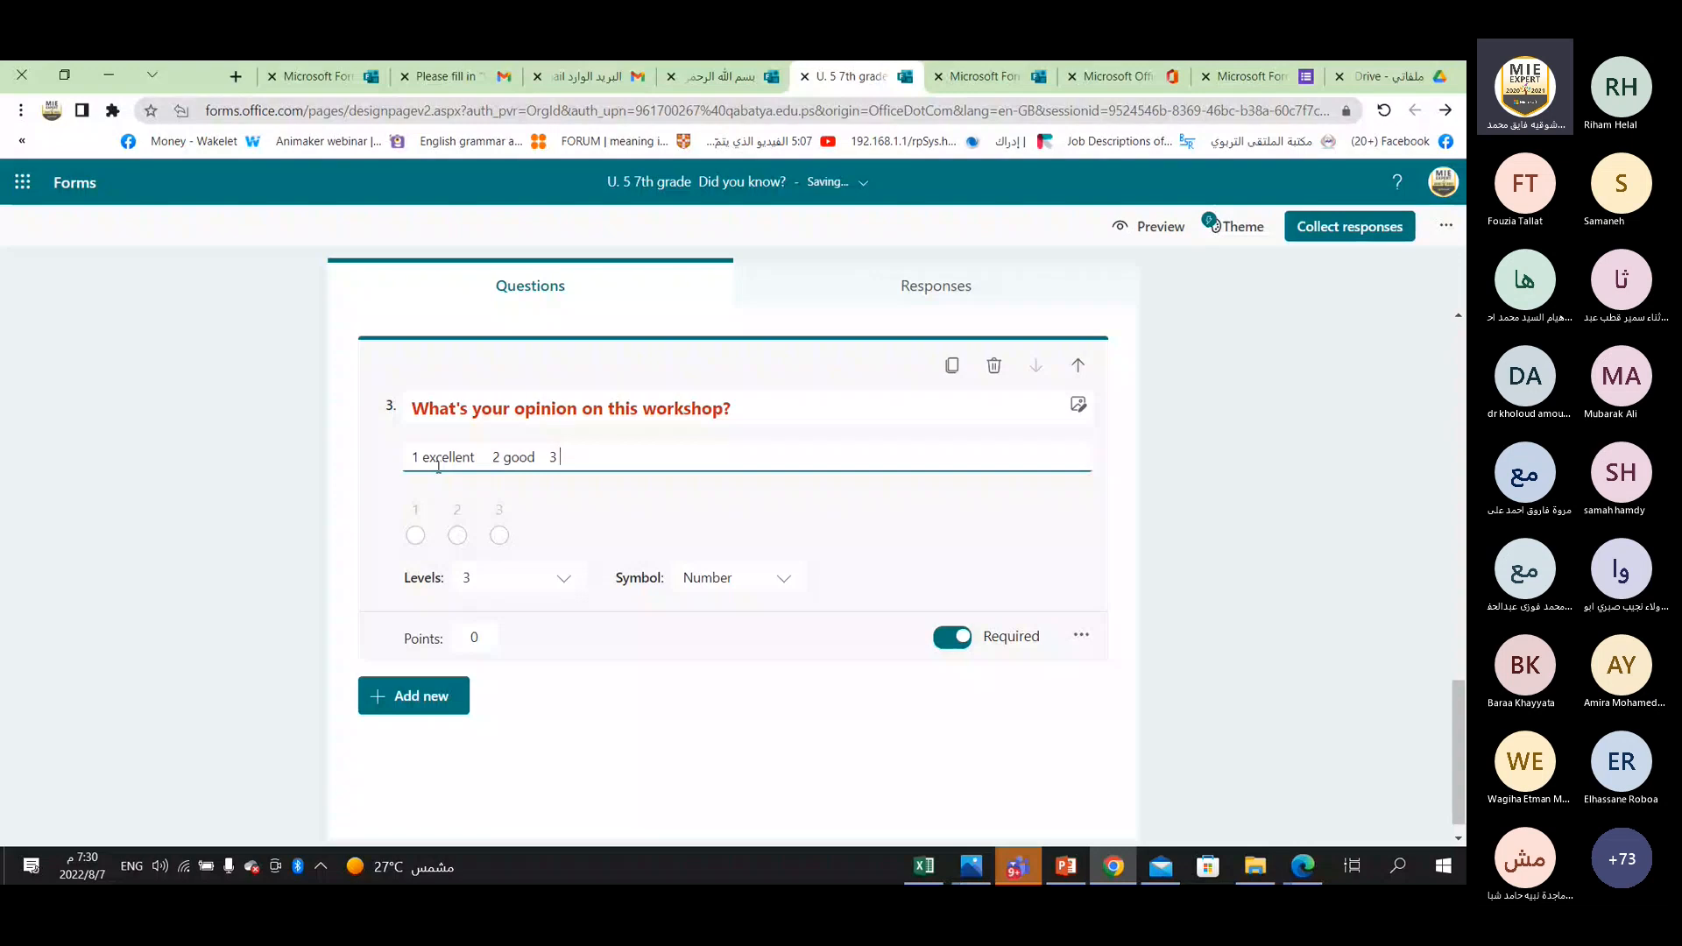
text( No opini)
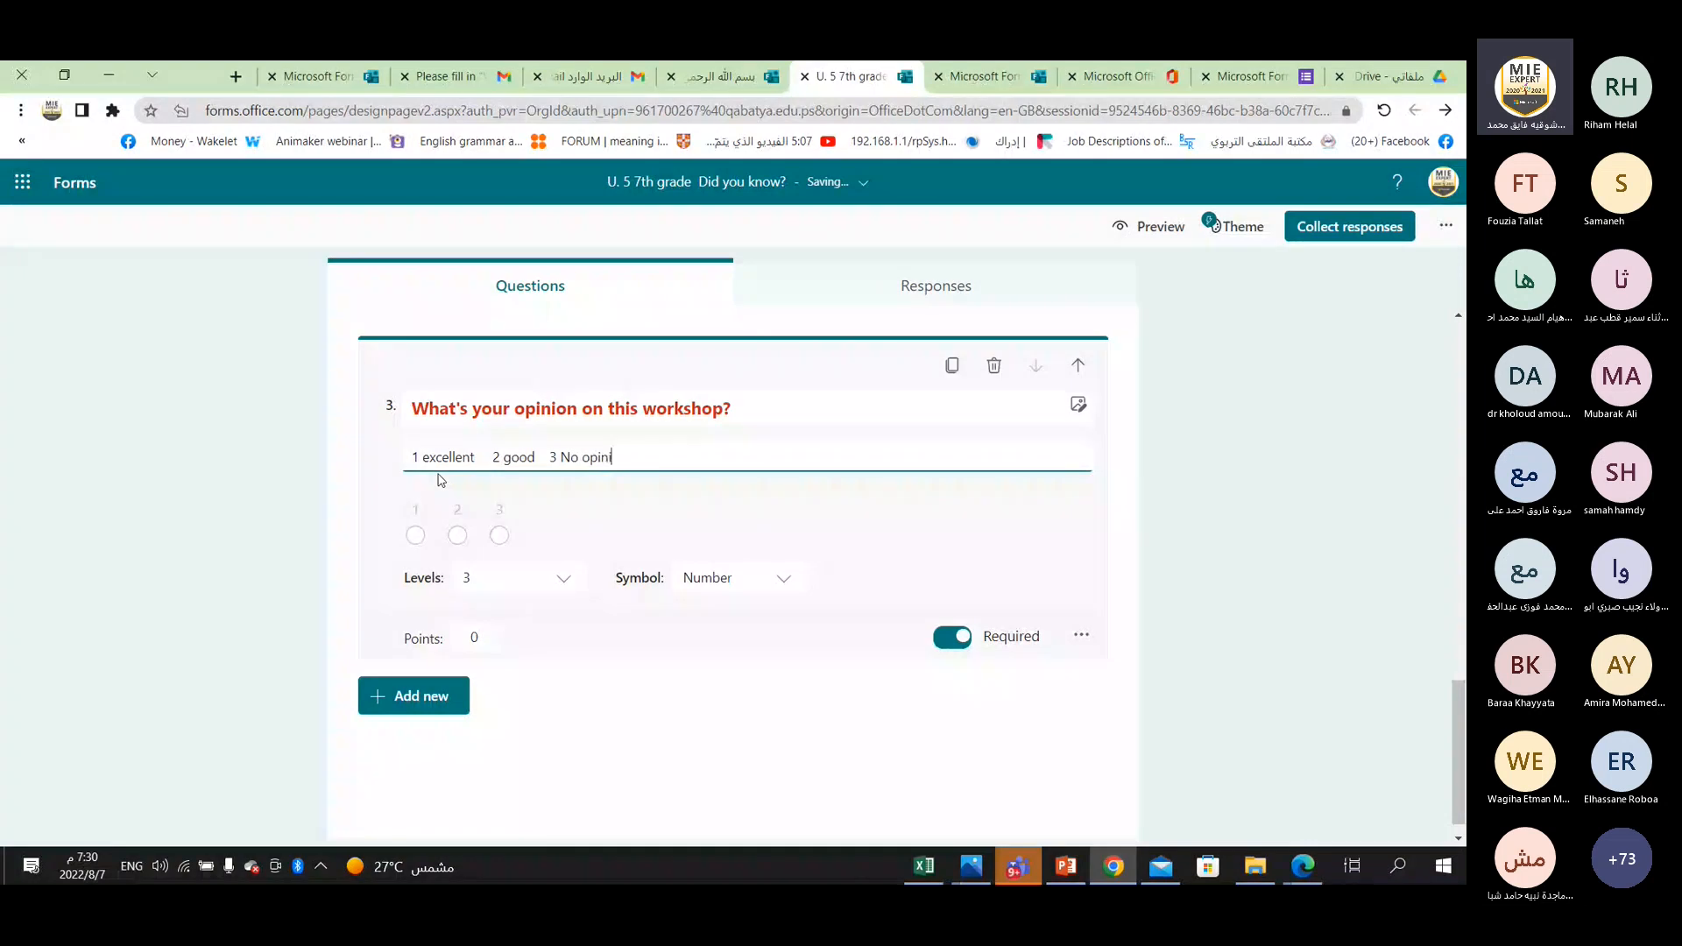
text(on)
Capitalize the rating words in the subtitle of question 3 as "Good" and "Excellent".
drag(503, 456, 512, 457)
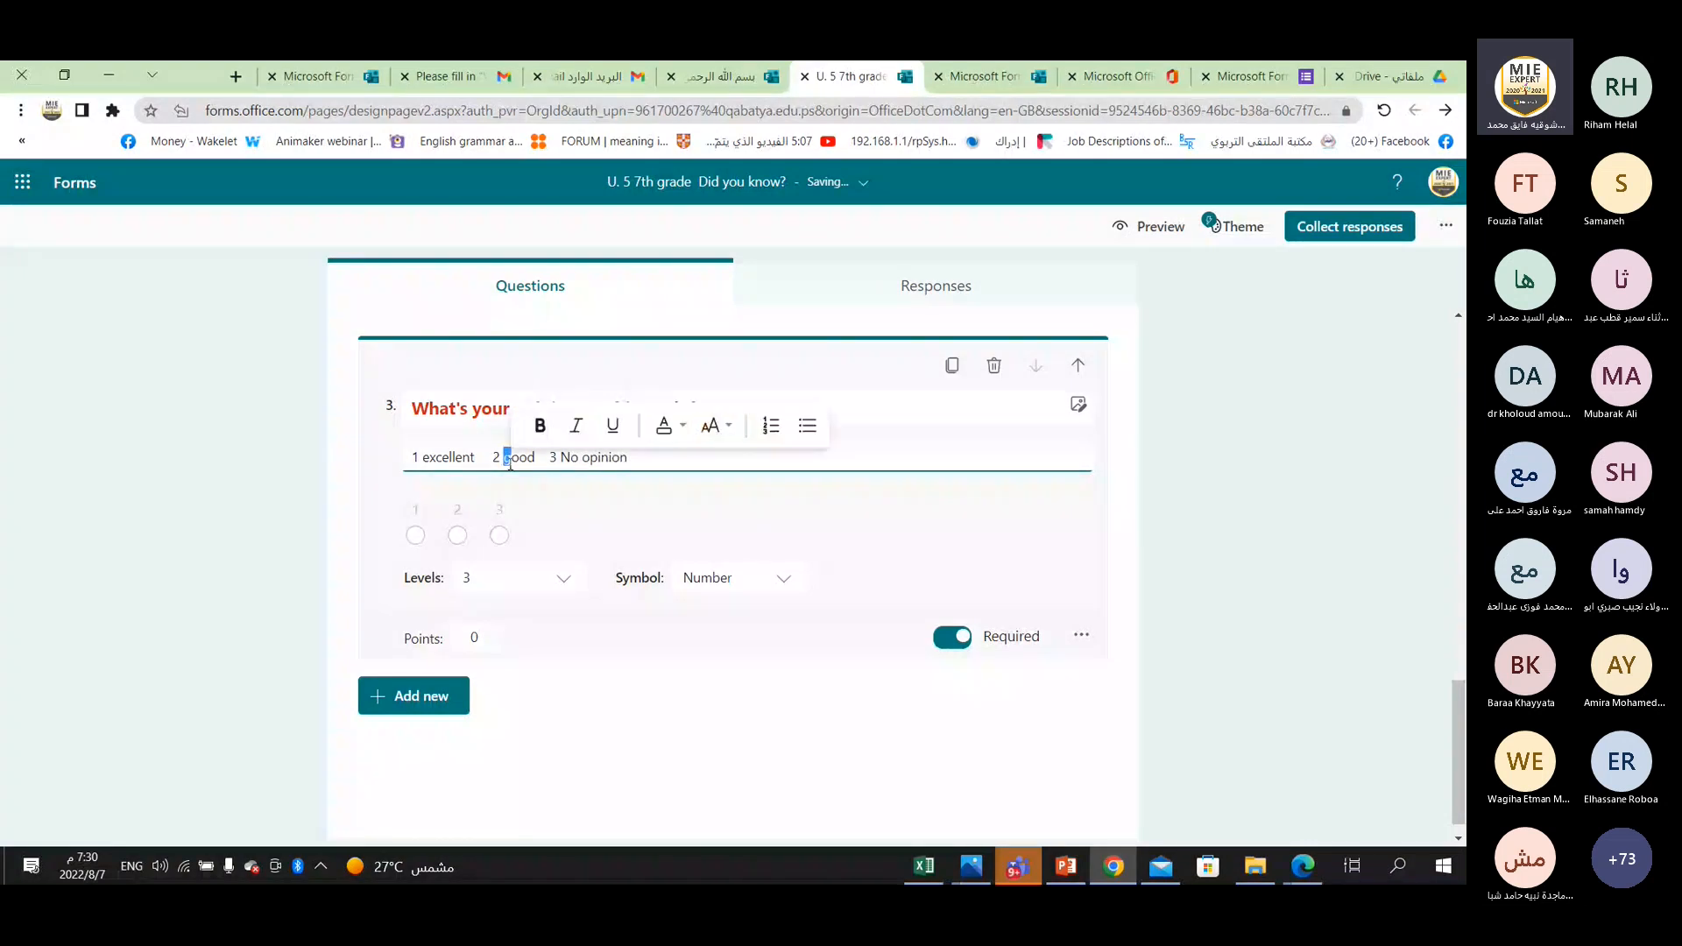
text(G)
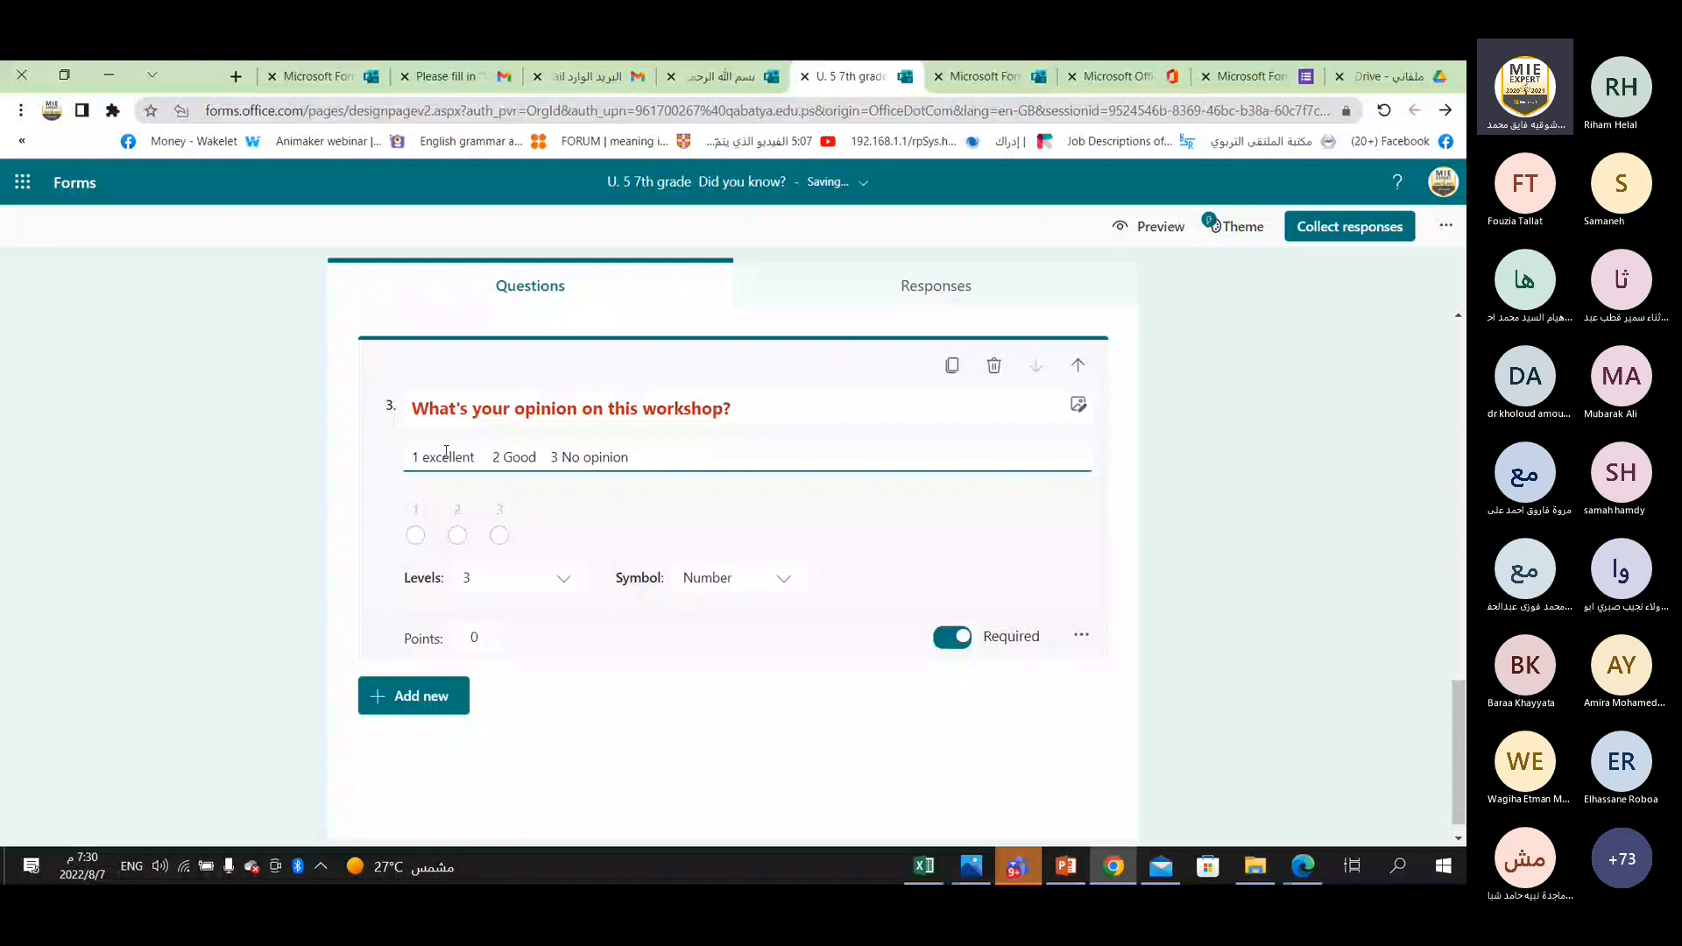
drag(430, 457, 423, 457)
text(E)
Duplicate the workshop opinion rating question and select the title text of the copy.
scroll(472, 627, up, 1)
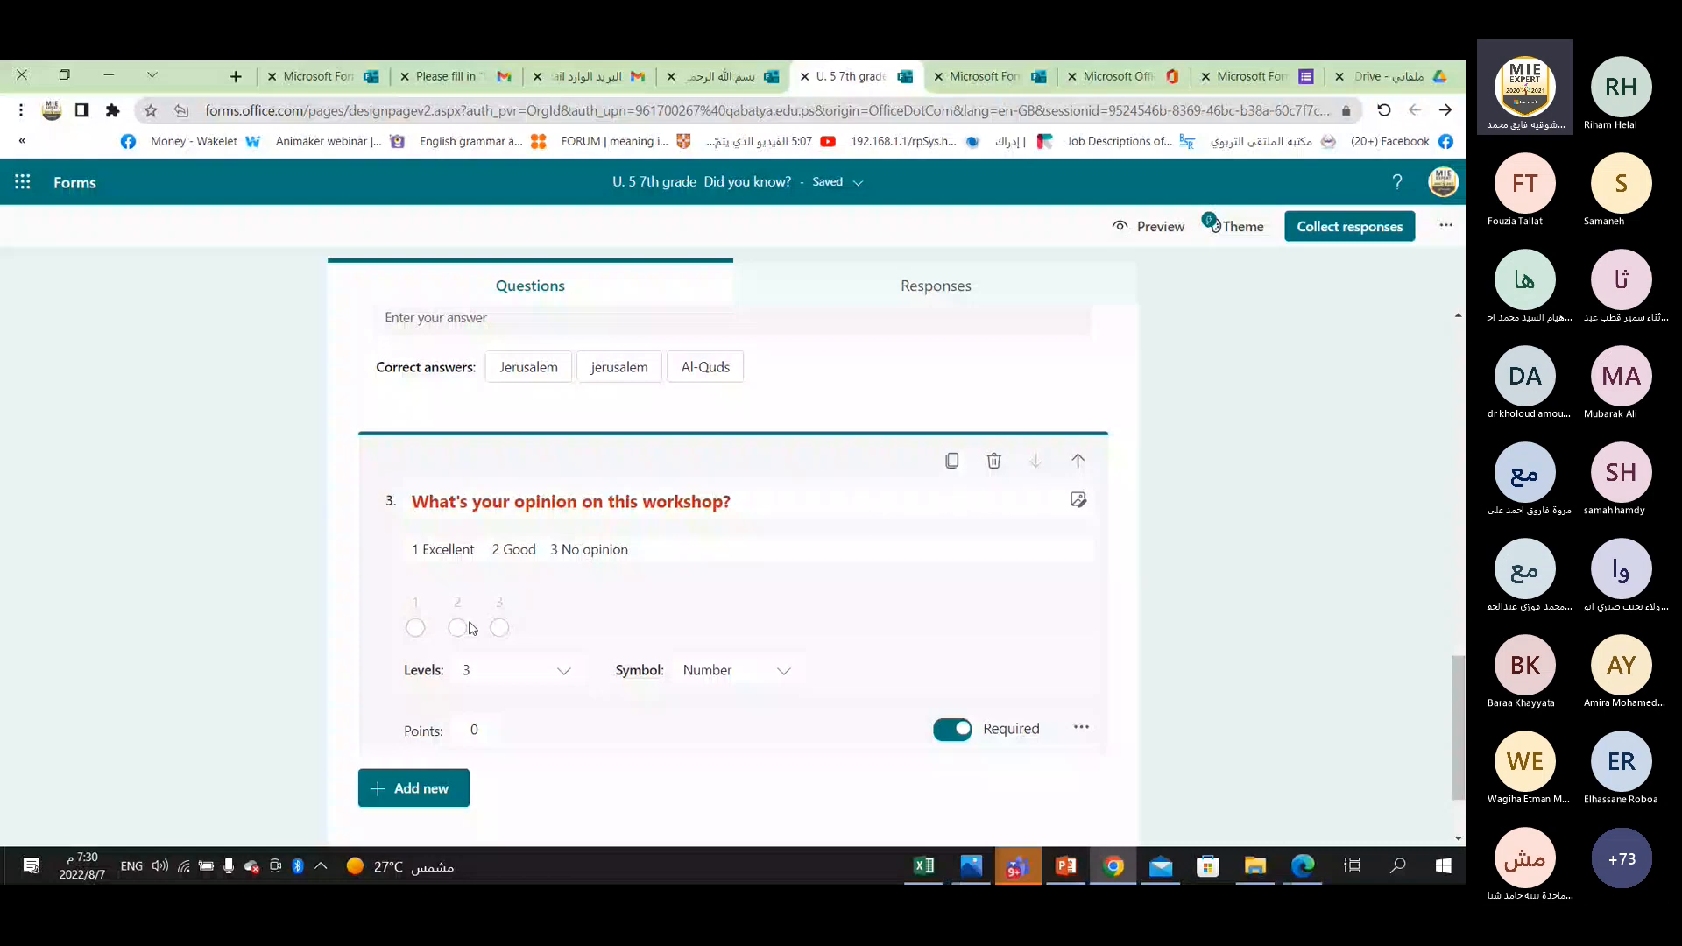
click(952, 464)
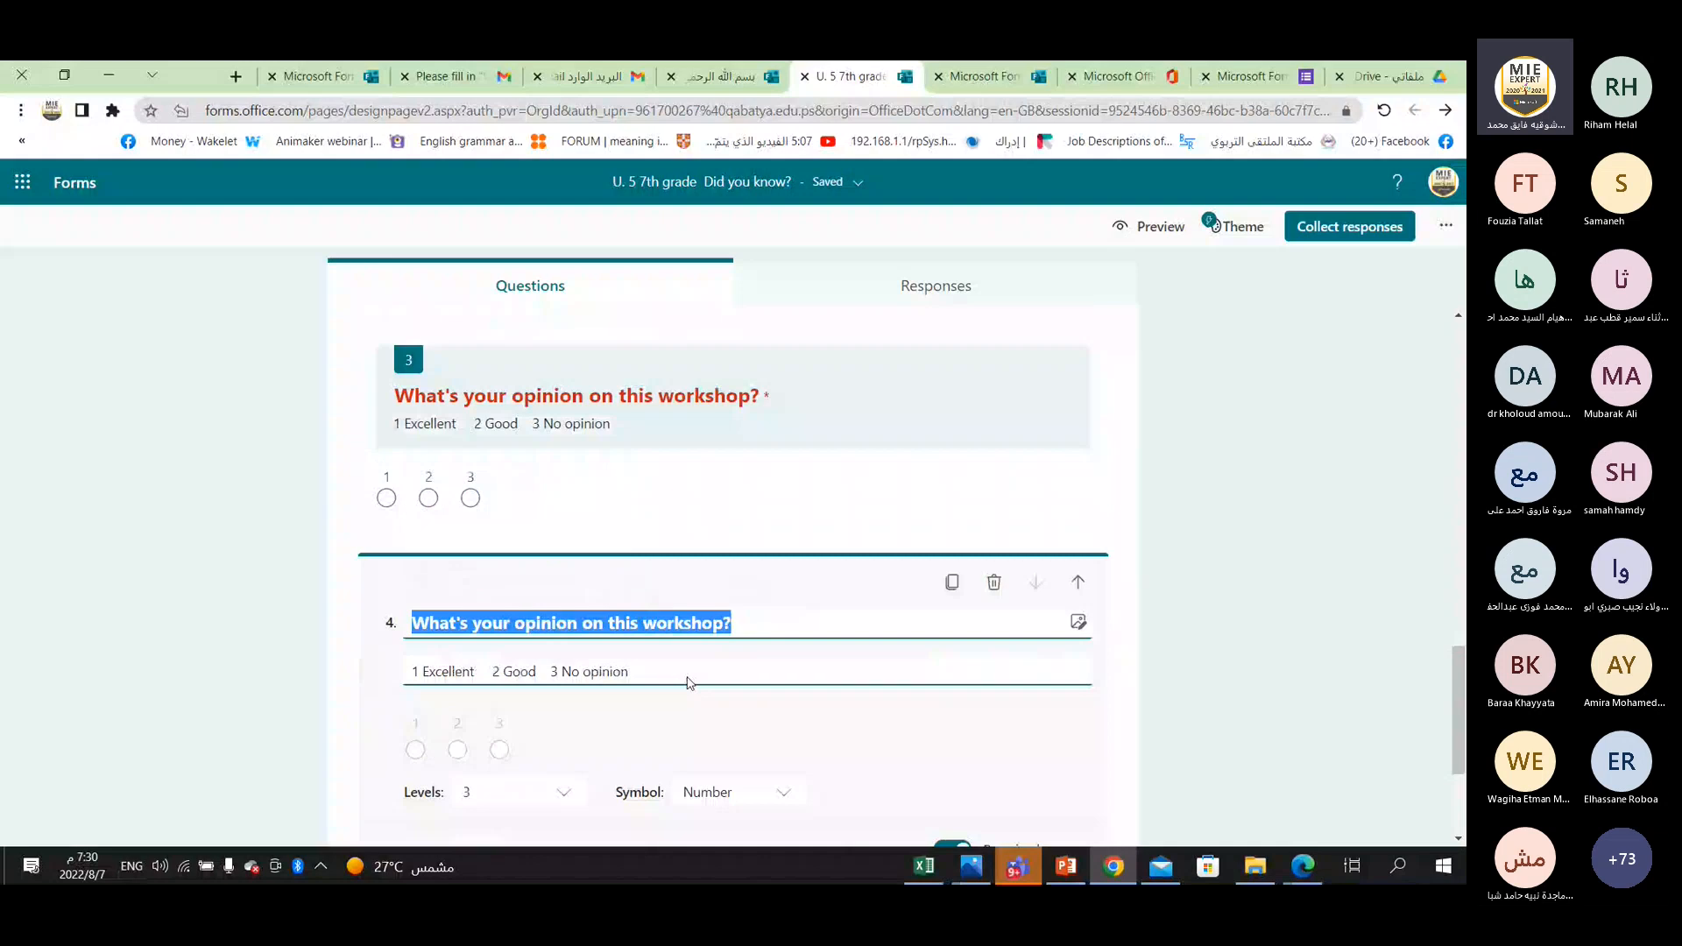
click(735, 624)
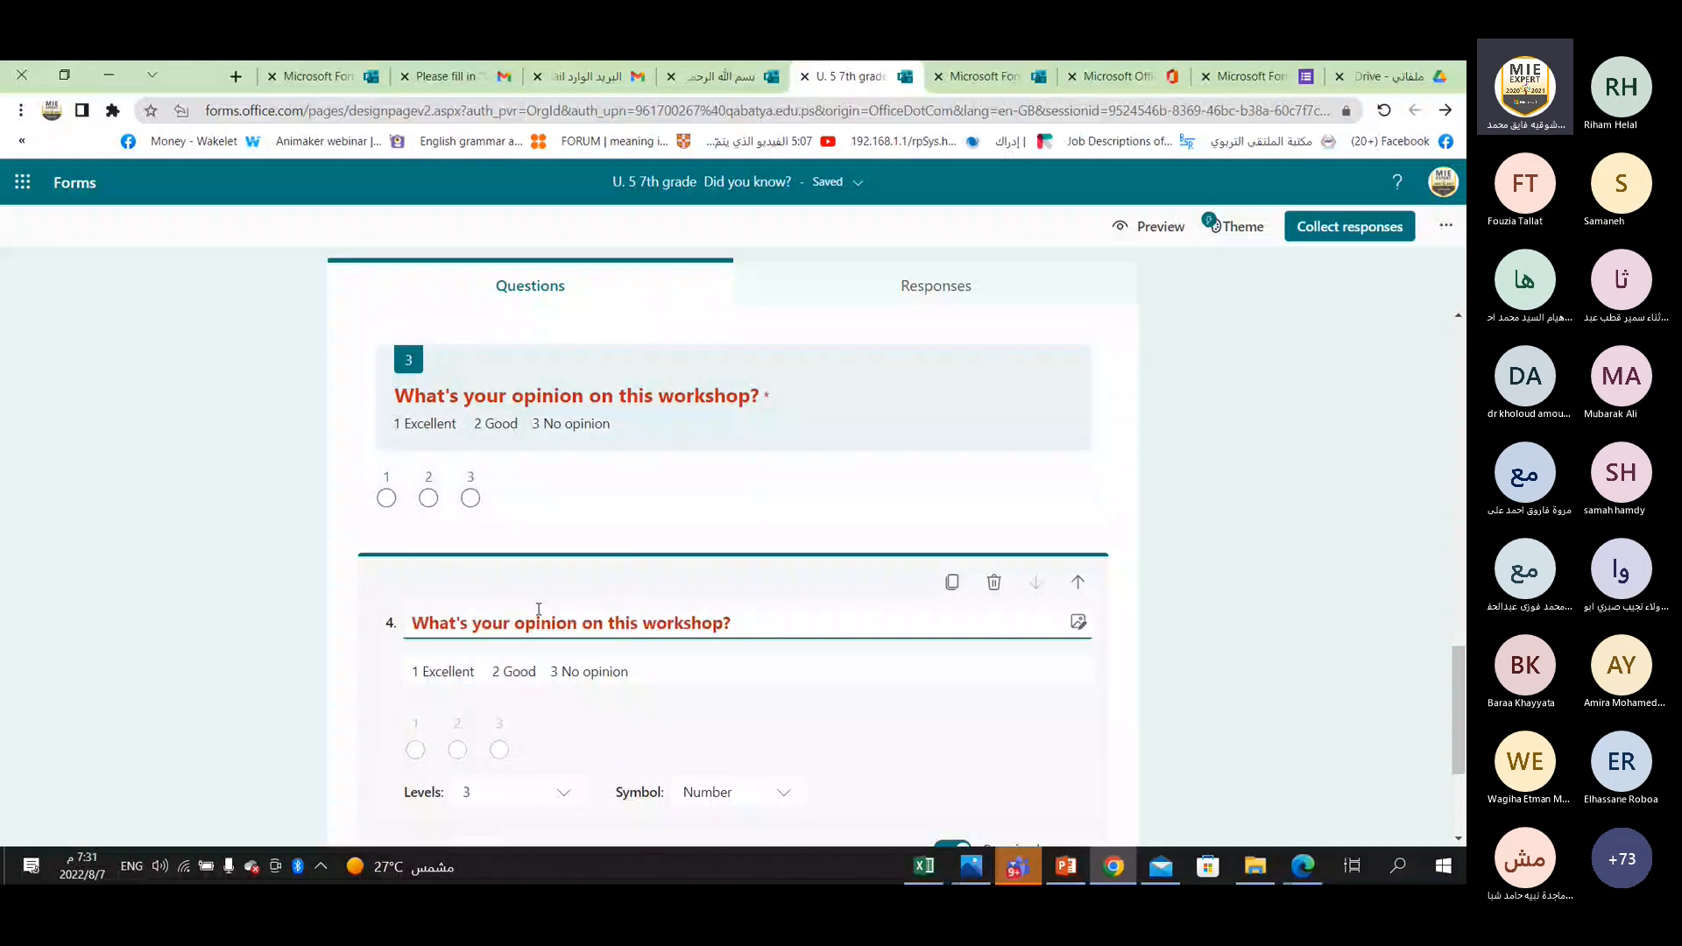
click(720, 623)
drag(720, 624, 429, 623)
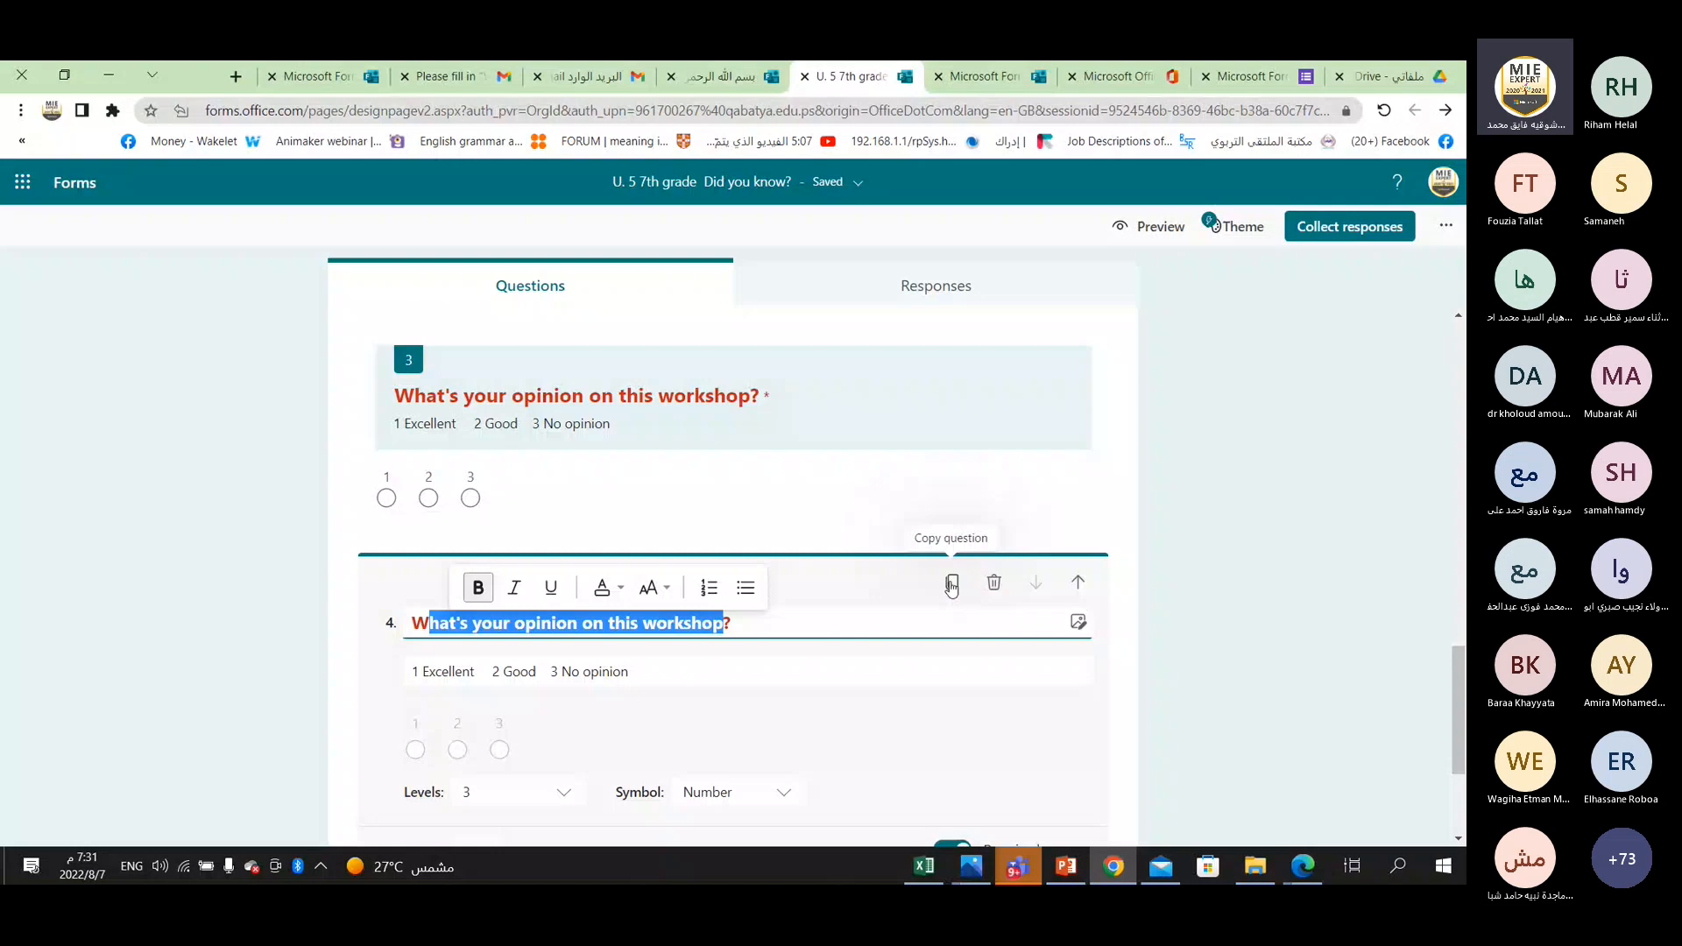
Move the duplicated workshop opinion question up to first place and look over the new question order.
click(1078, 584)
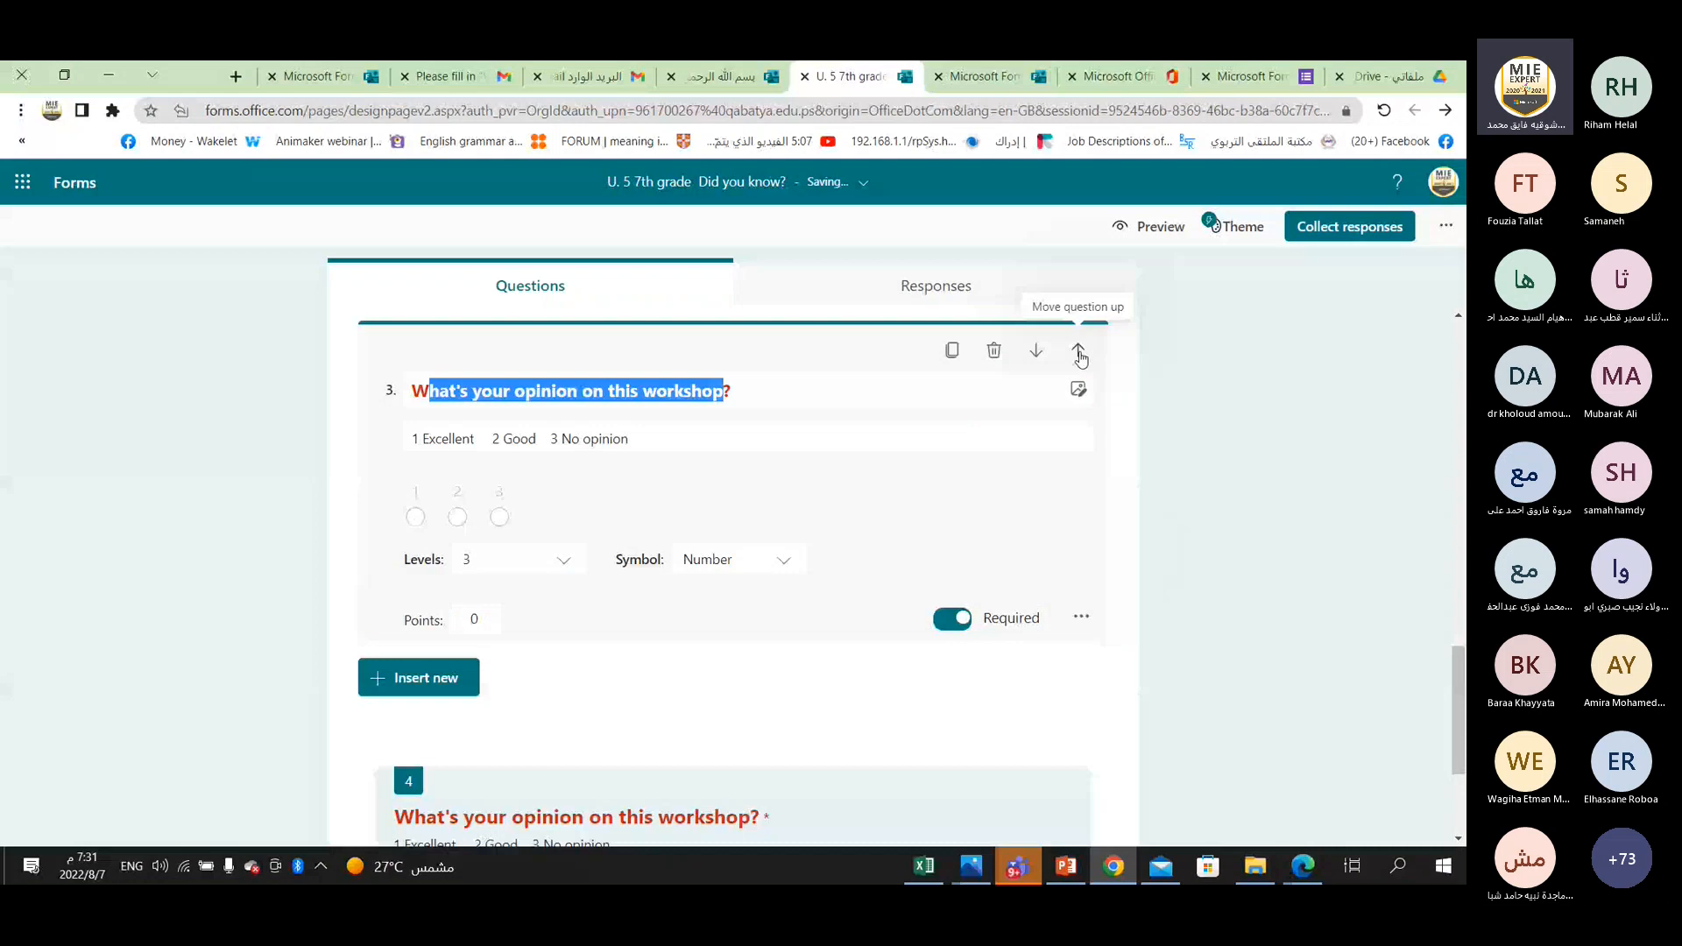
click(1079, 353)
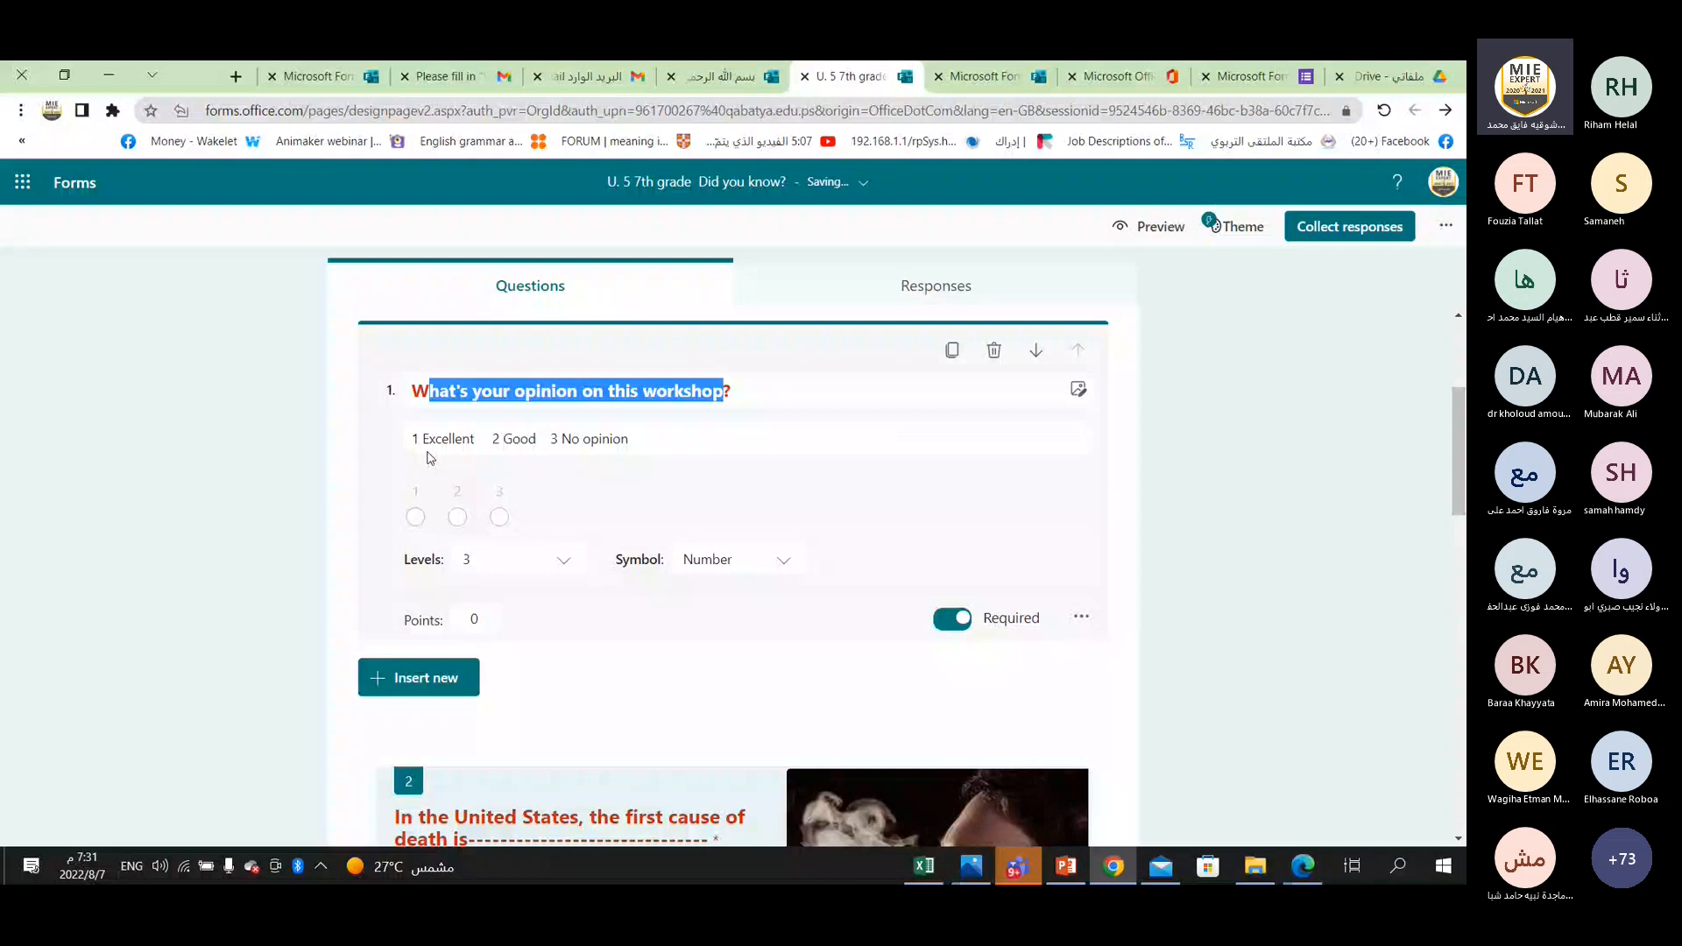
scroll(429, 457, down, 5)
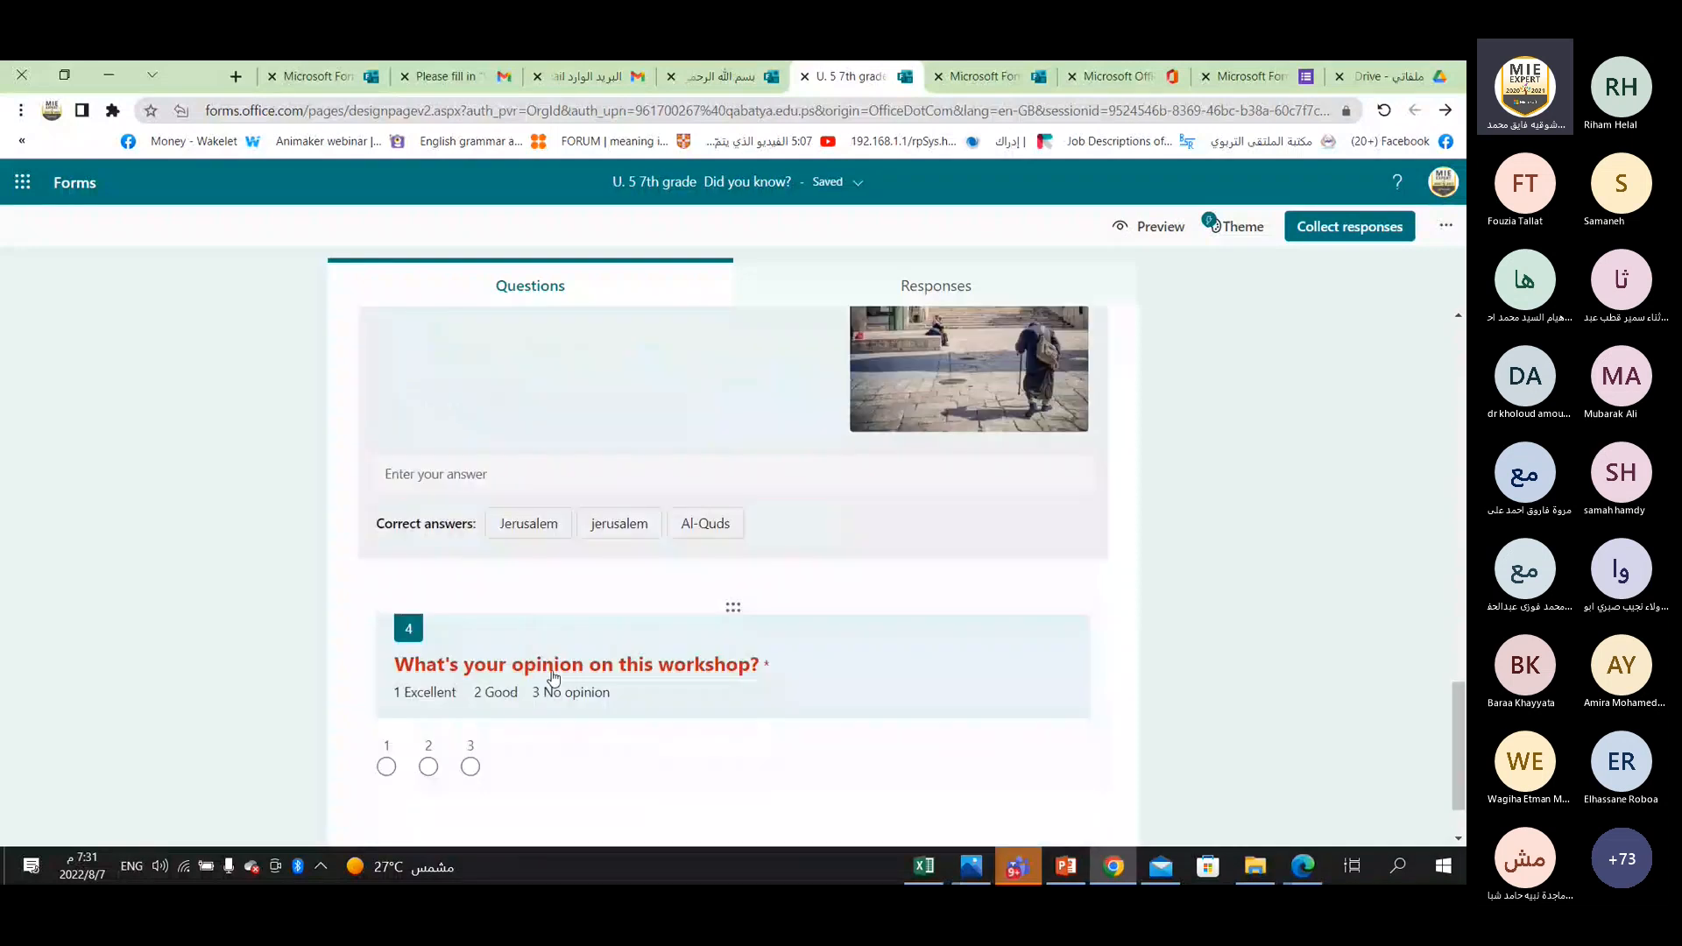
scroll(526, 631, up, 2)
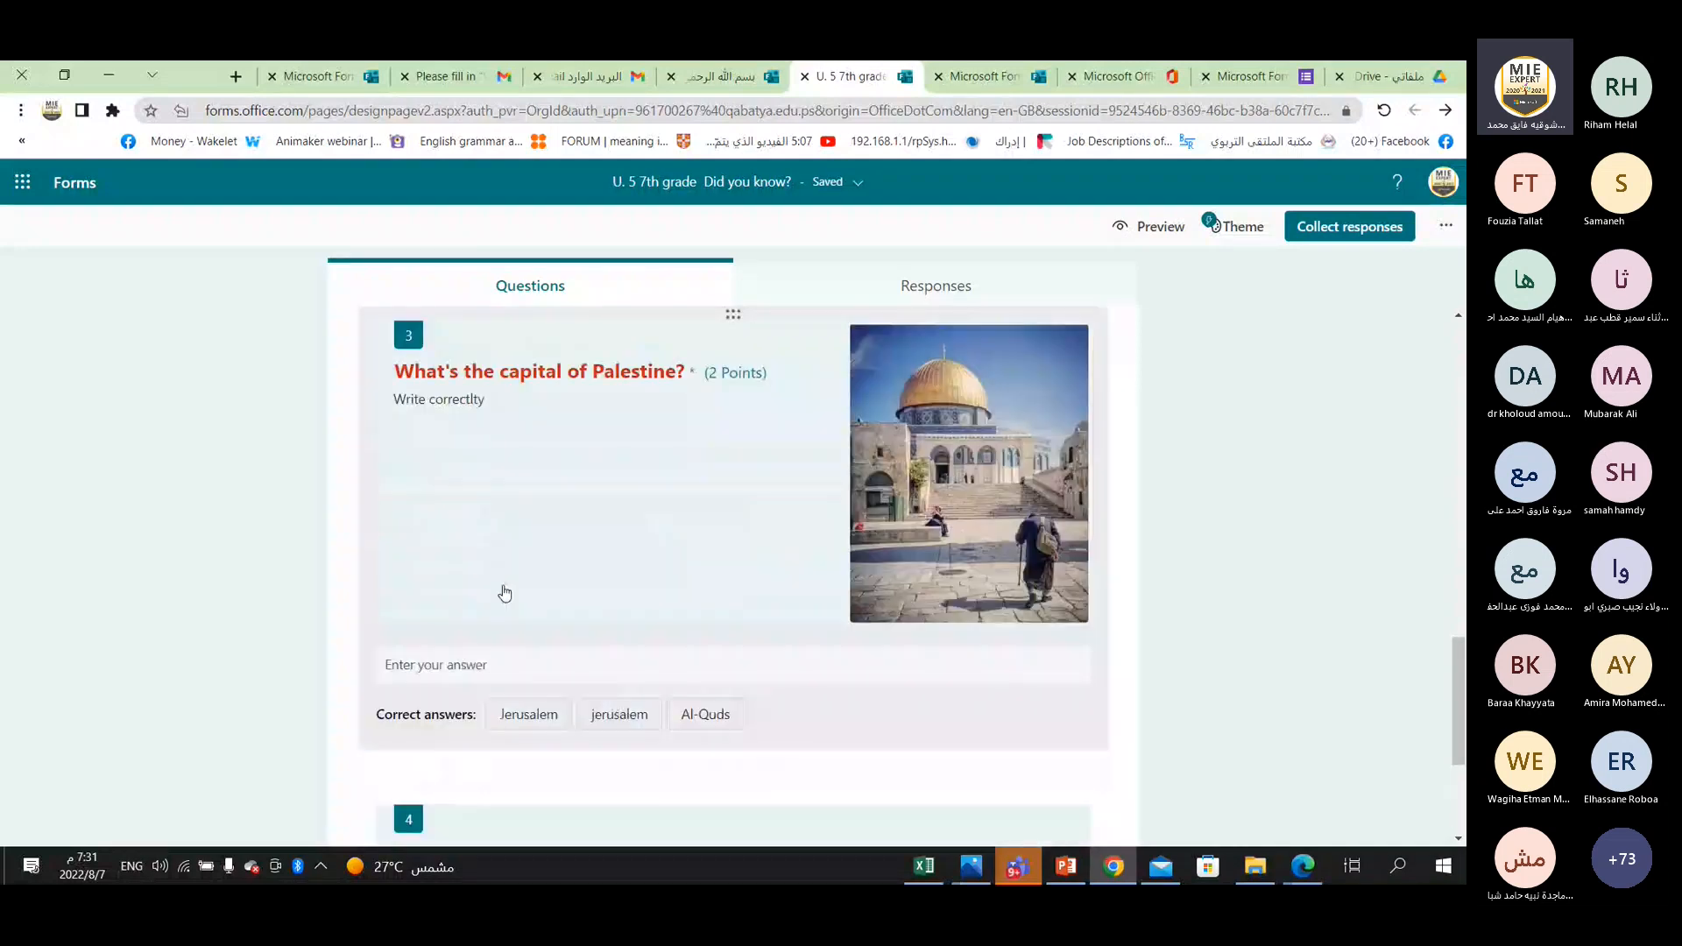
scroll(505, 594, up, 2)
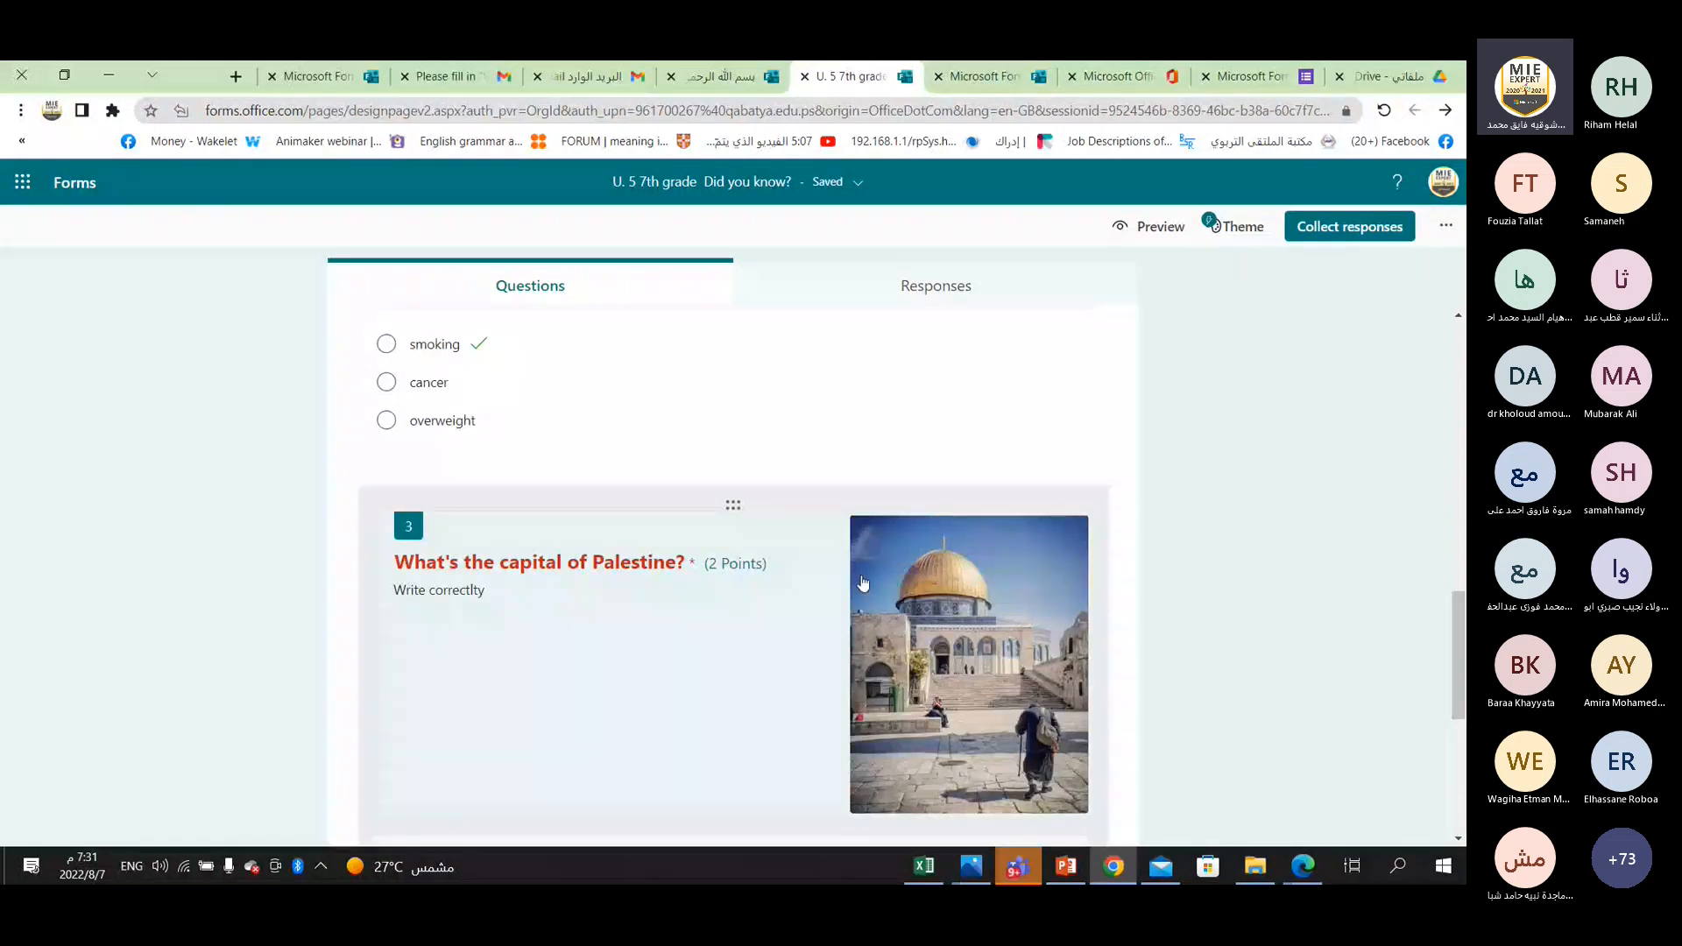
Move the duplicated workshop opinion question back down to the end of the form.
drag(733, 505, 762, 448)
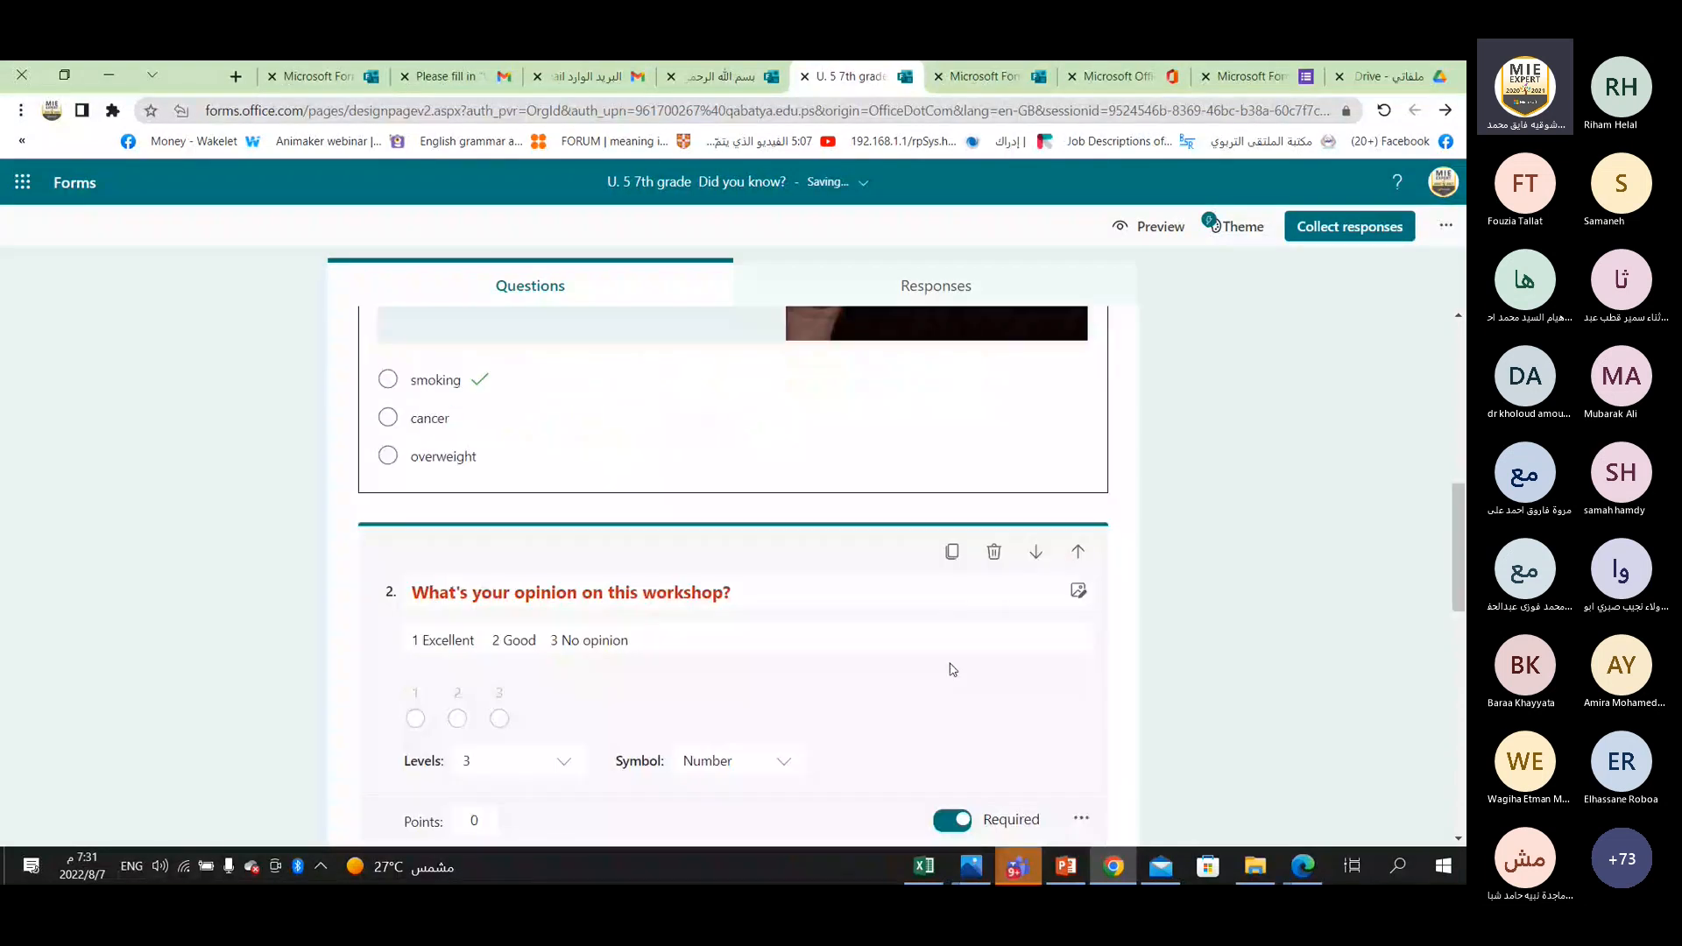
click(1035, 553)
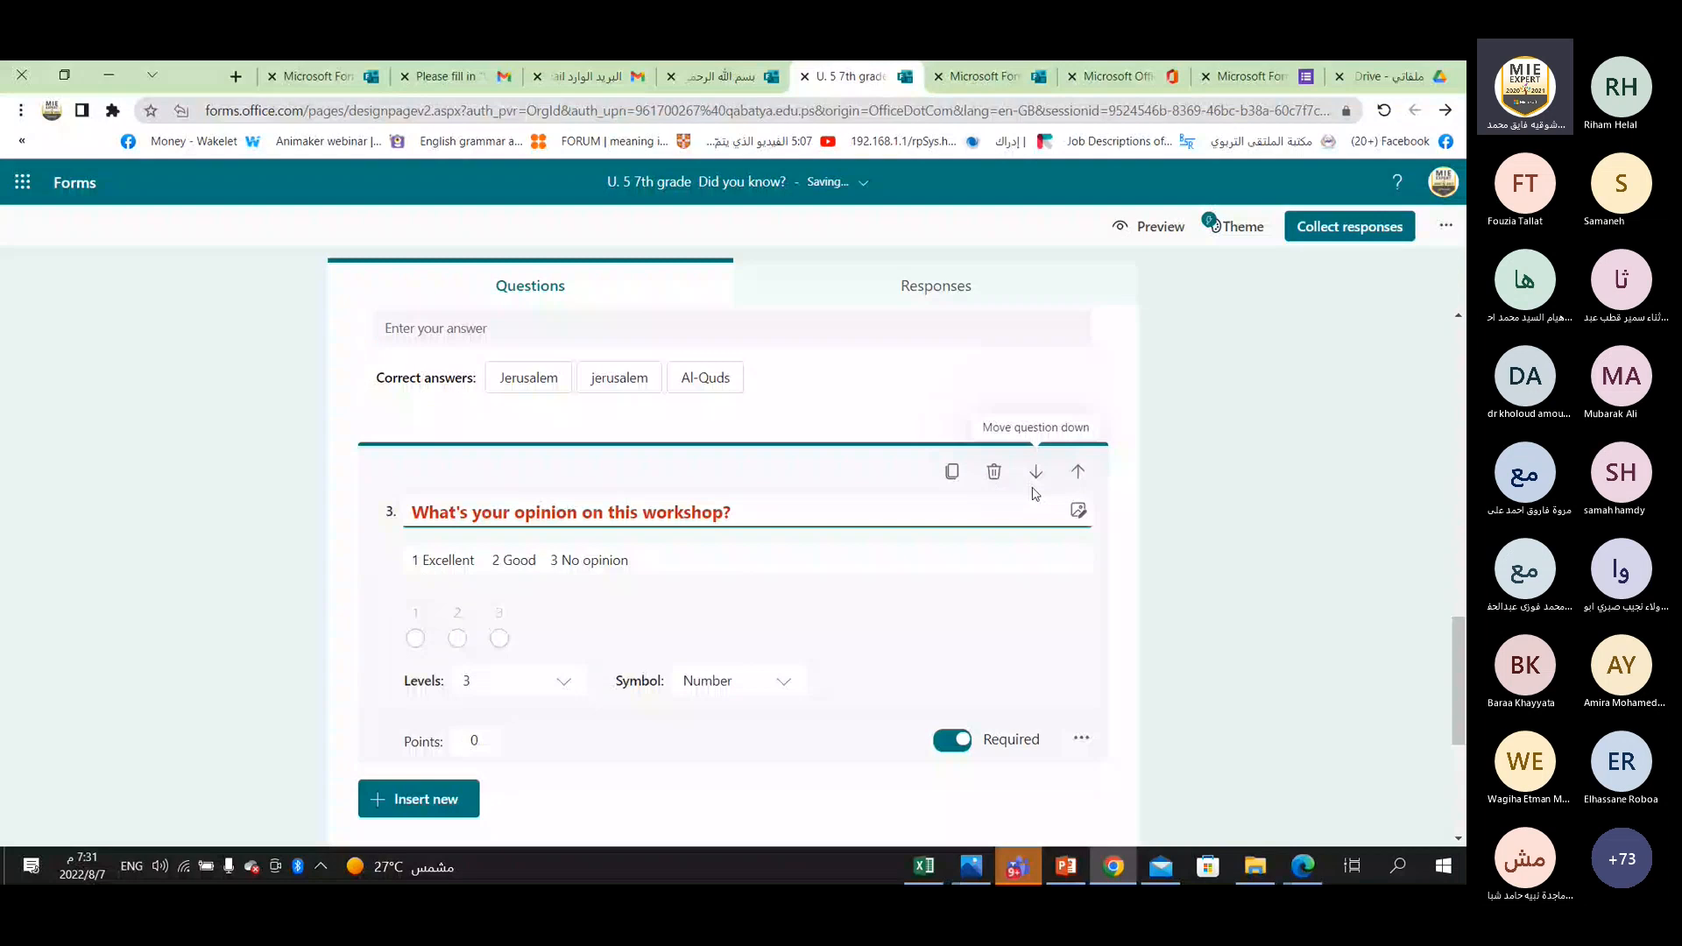
click(1036, 478)
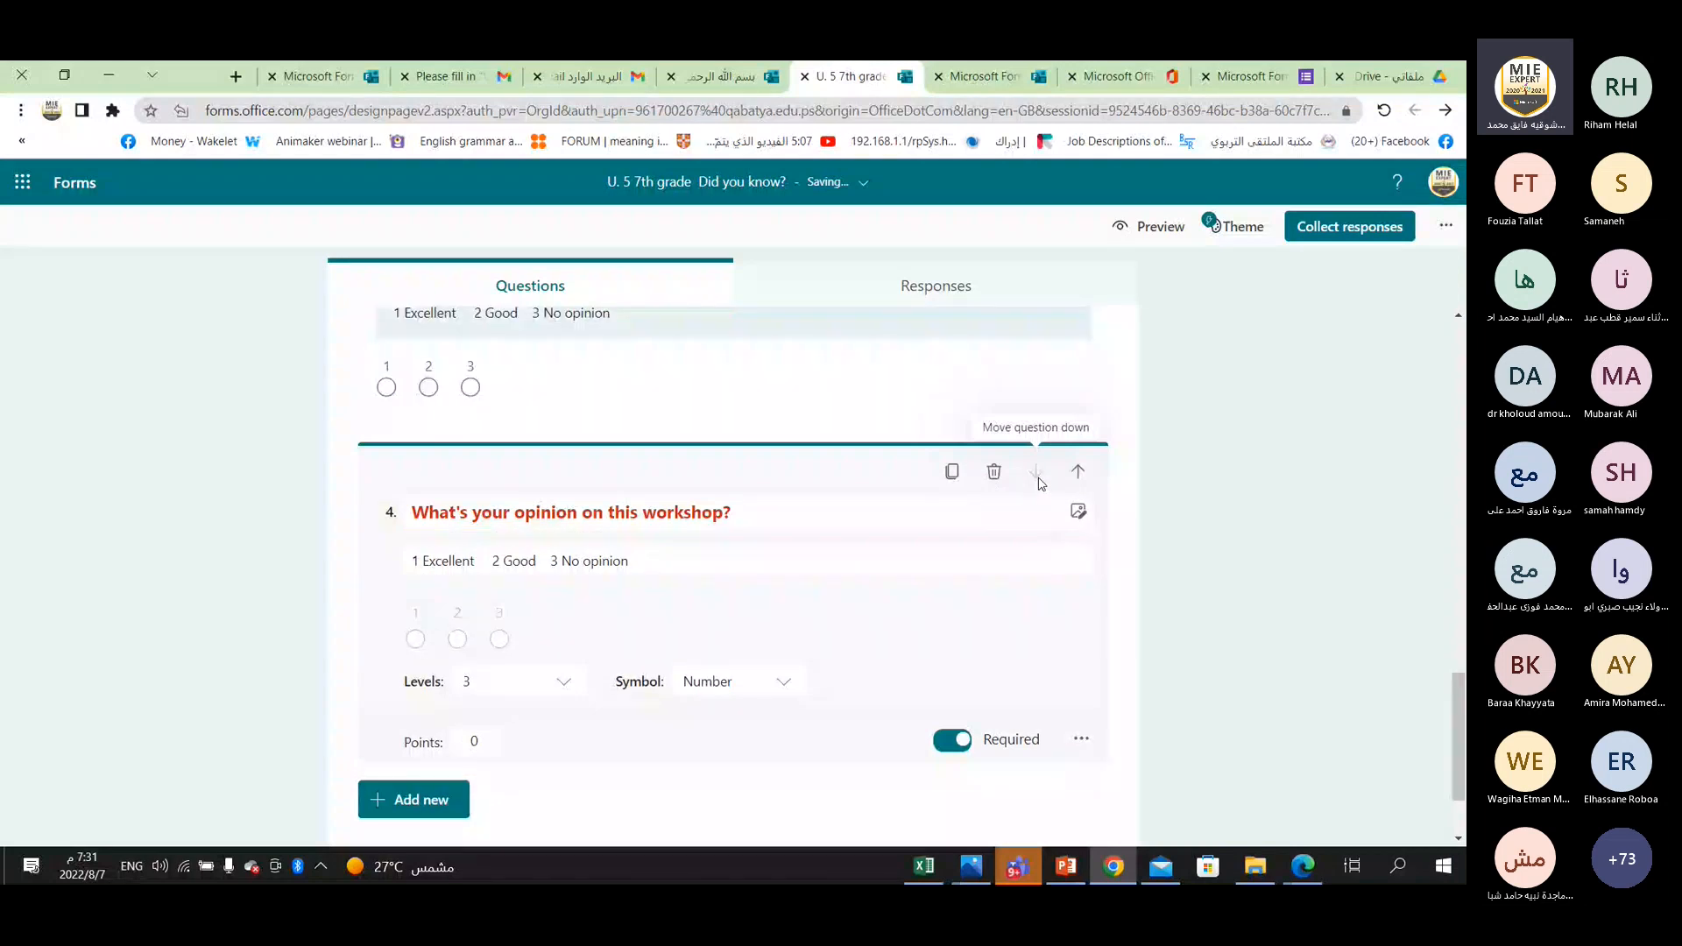
Move the last workshop opinion question up one place, directly after the question about the capital of Palestine.
click(727, 469)
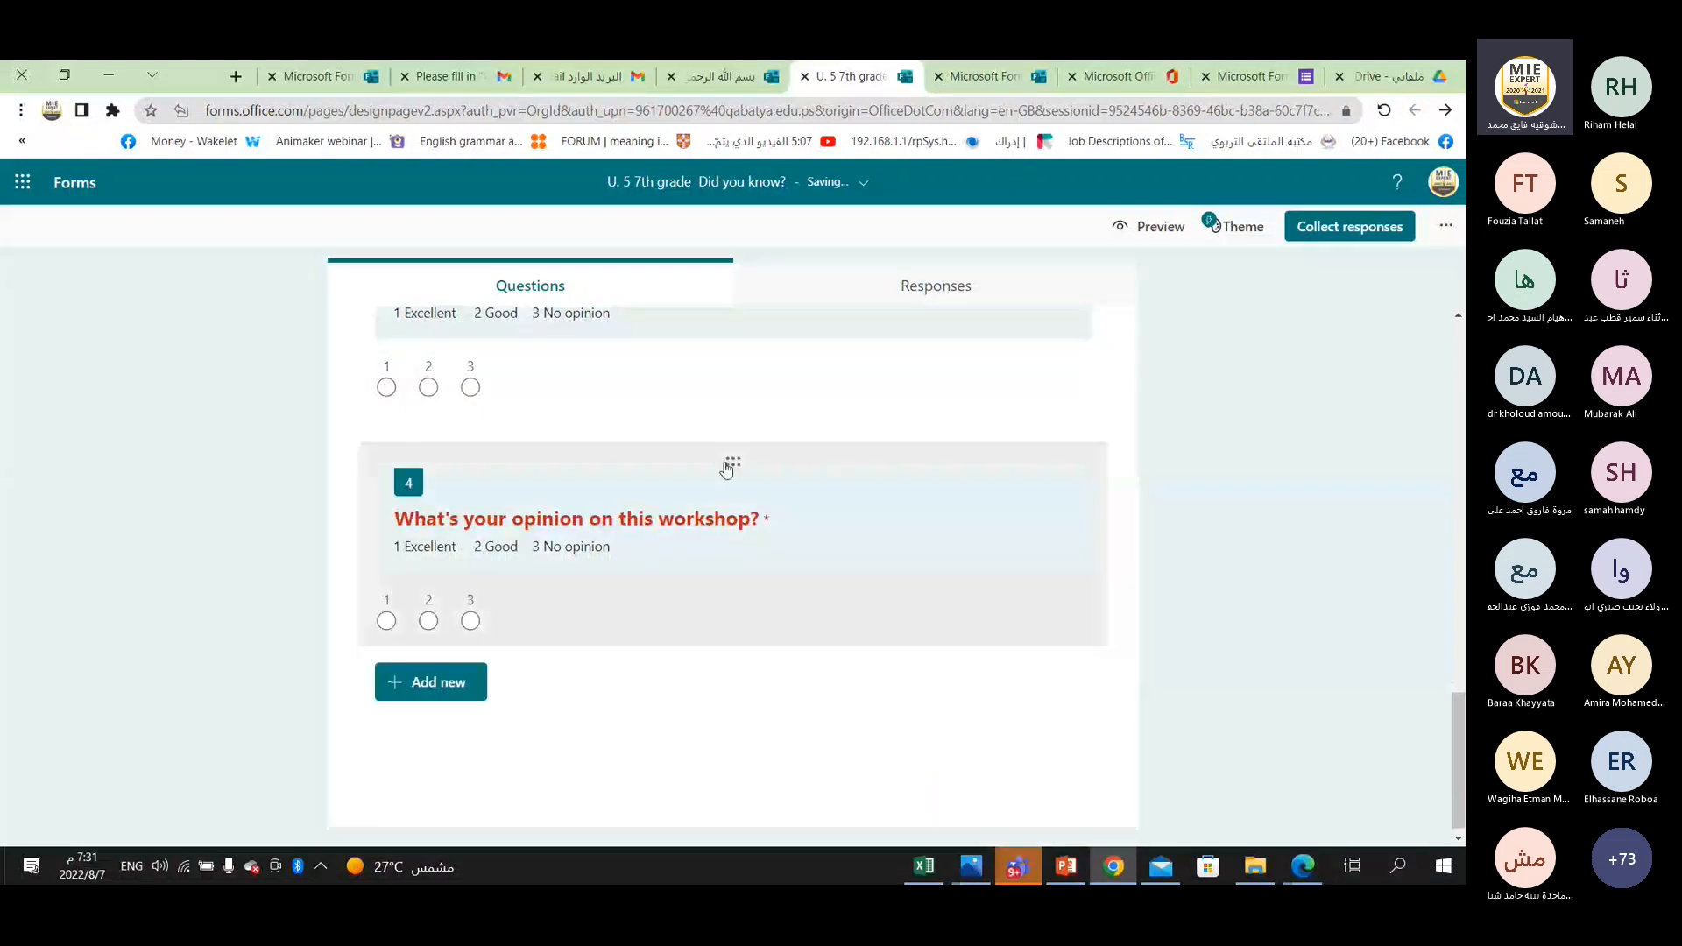
drag(727, 469, 732, 666)
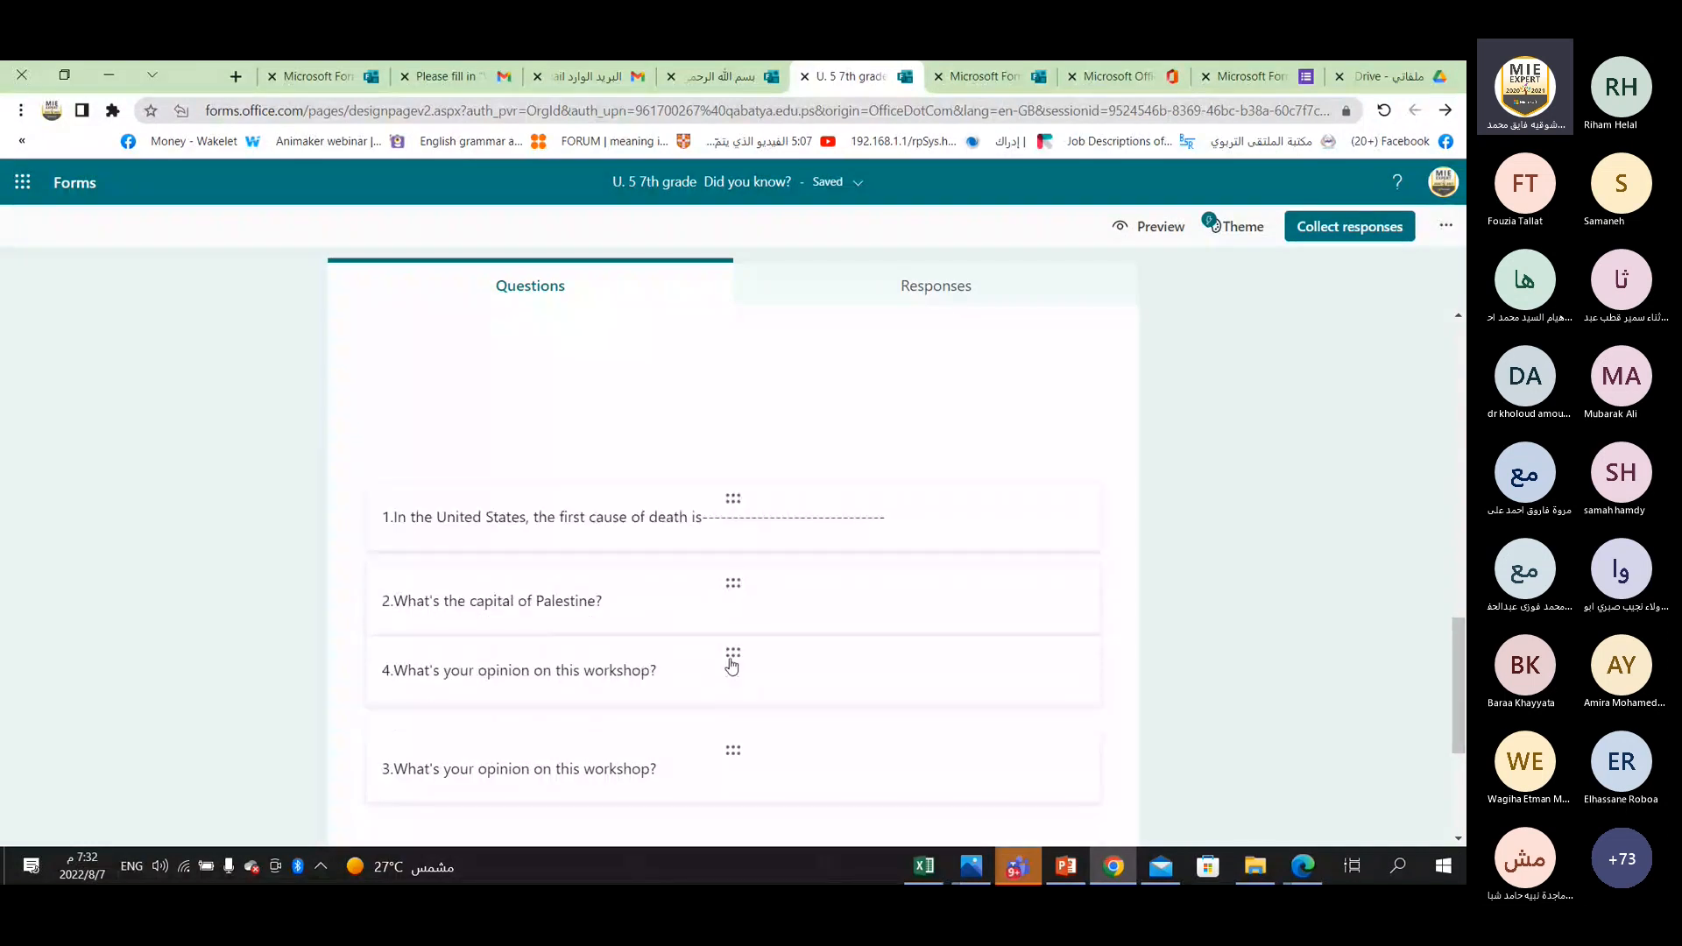
drag(754, 671, 719, 723)
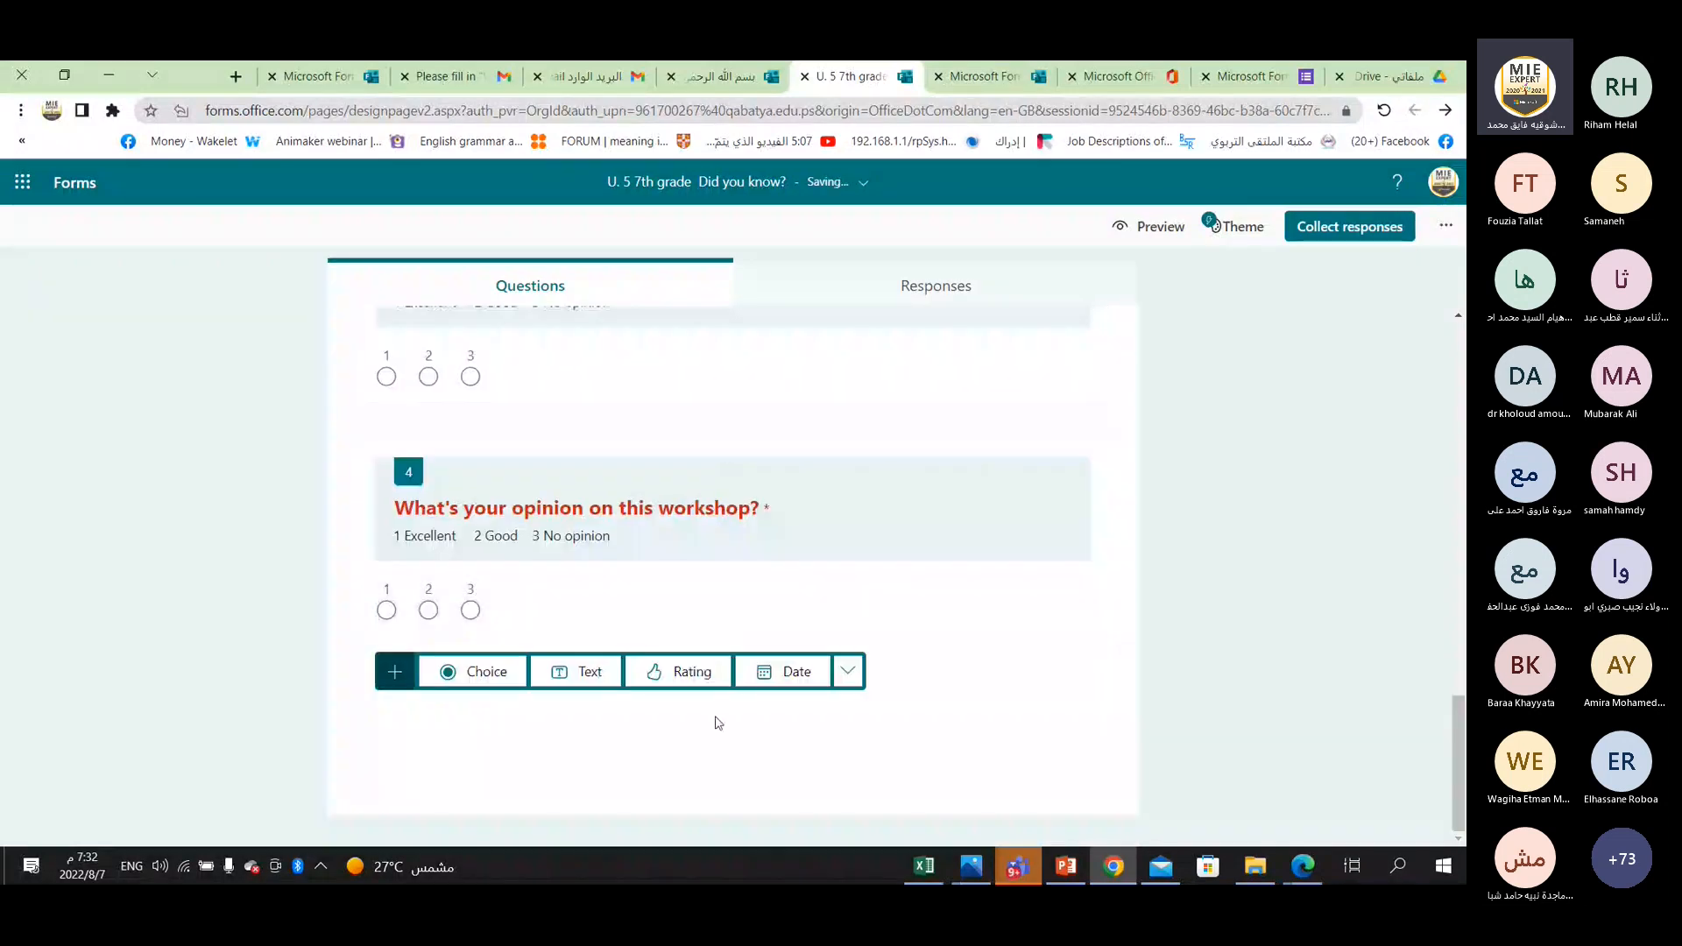
Add a Date question at the end of the form titled "When is your birthday?".
click(753, 691)
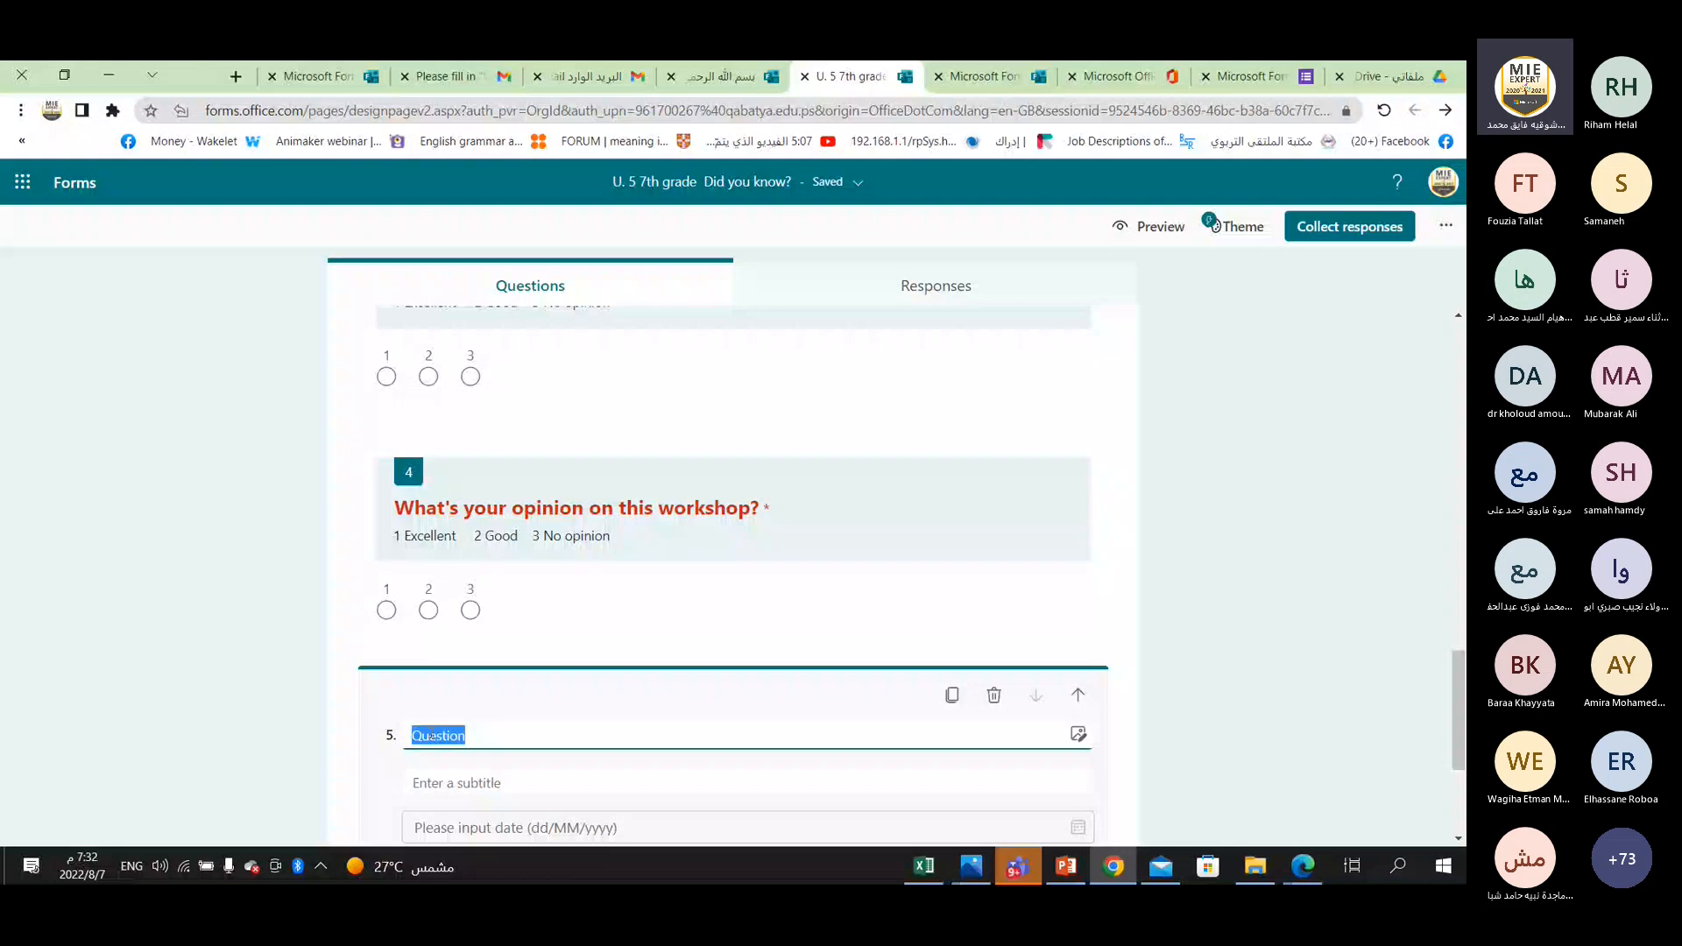
text(wHEN IS YOUR BI)
key(BackSpace)
key(BackSpace)
key(BackSpace)
key(BackSpace)
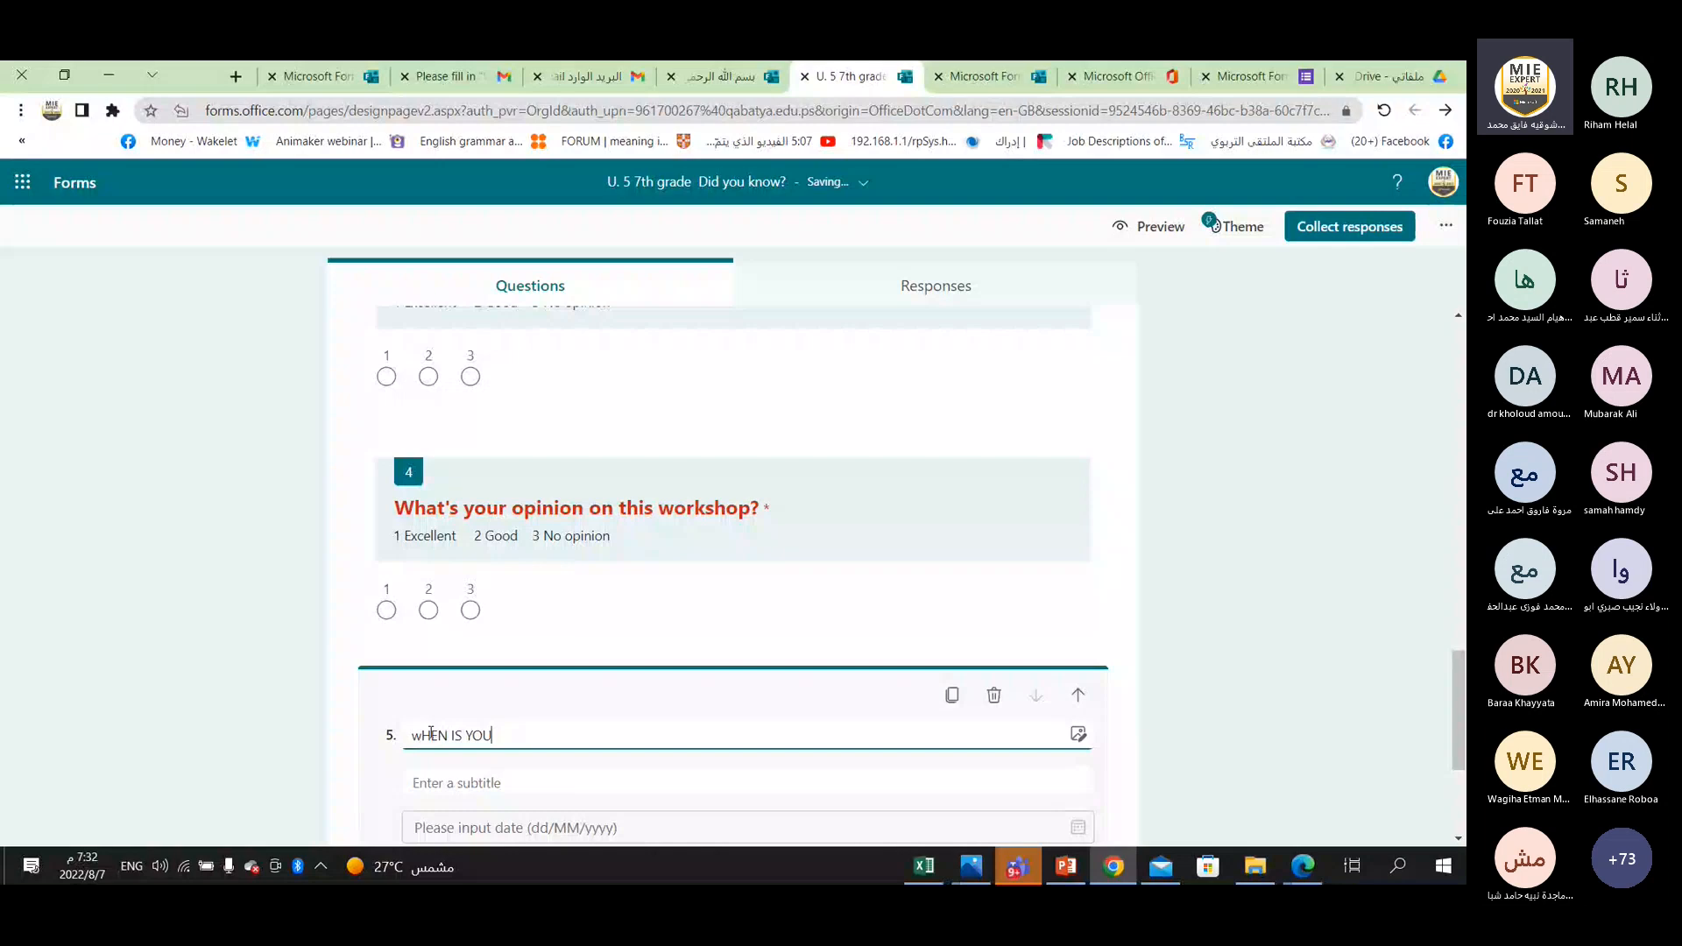
key(ctrl+a)
key(BackSpace)
text(When is your birthday?)
scroll(564, 759, down, 1)
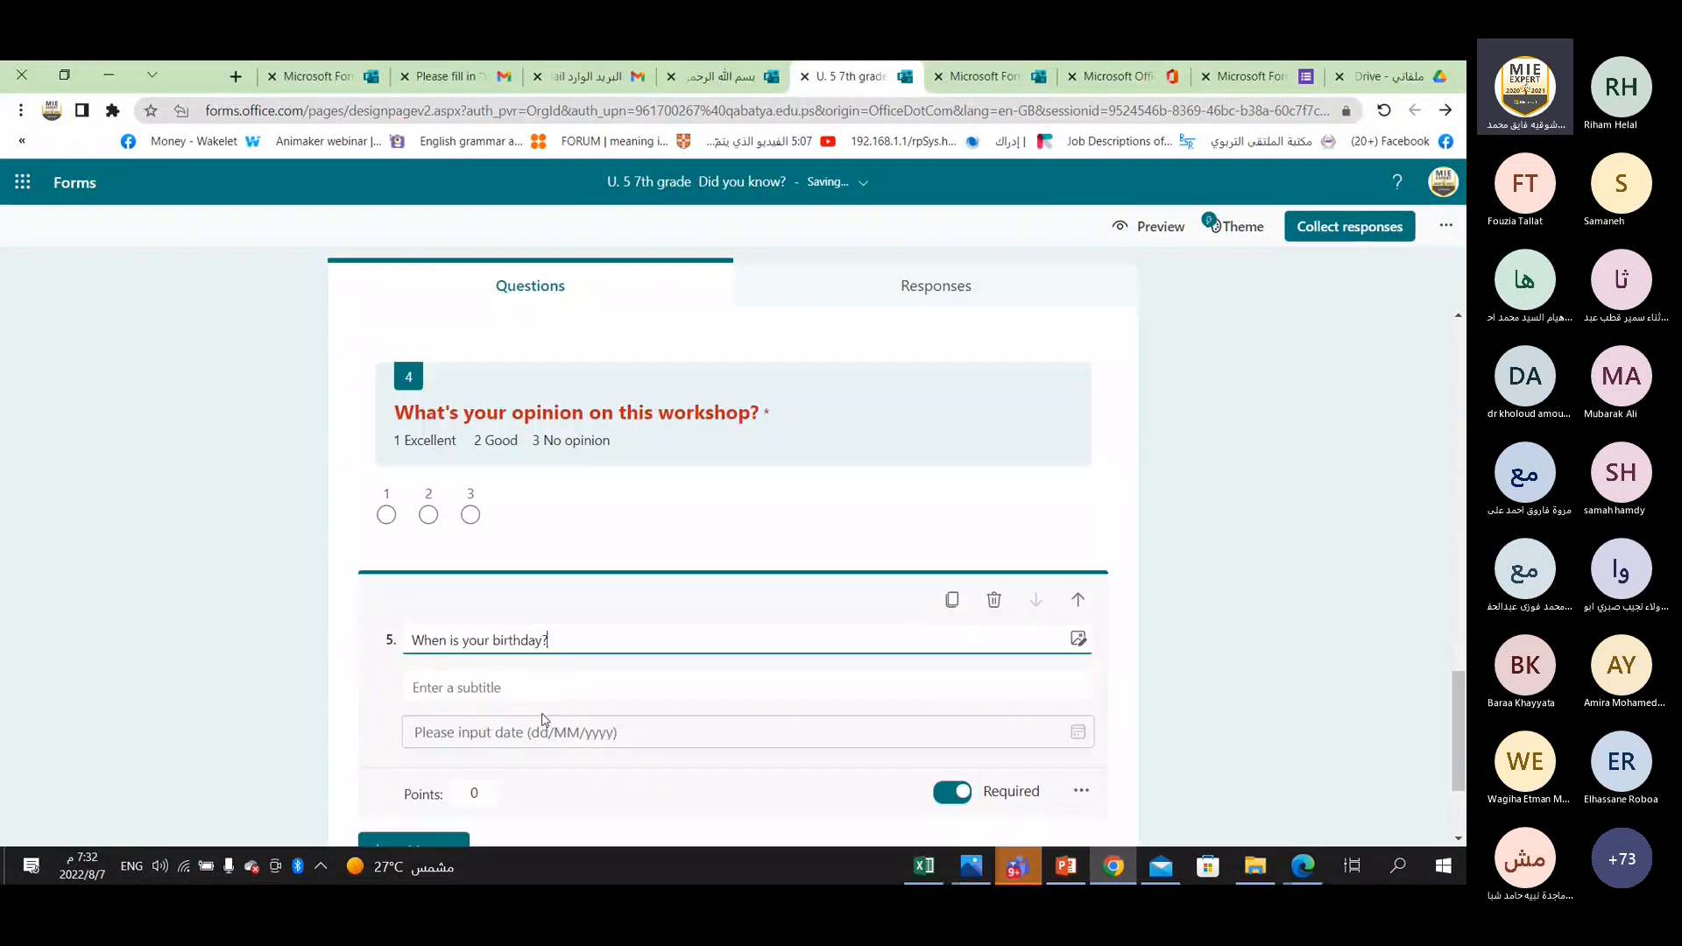
Examine the birthday question's subtitle, date format placeholder and points setting.
click(1048, 730)
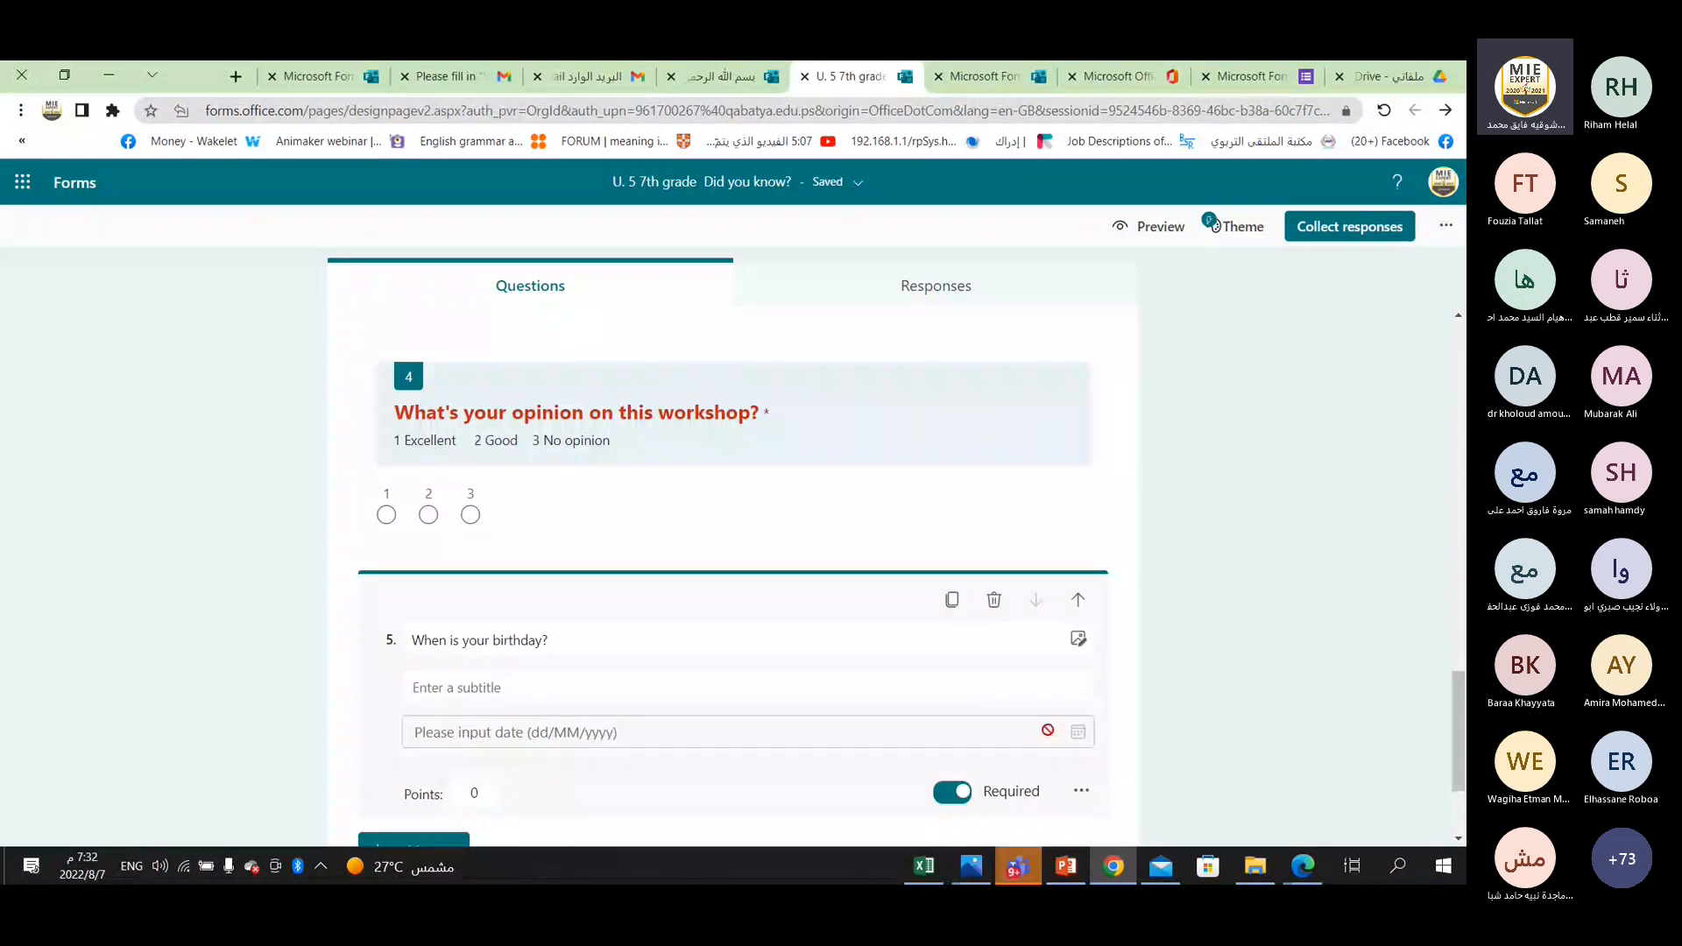
click(554, 692)
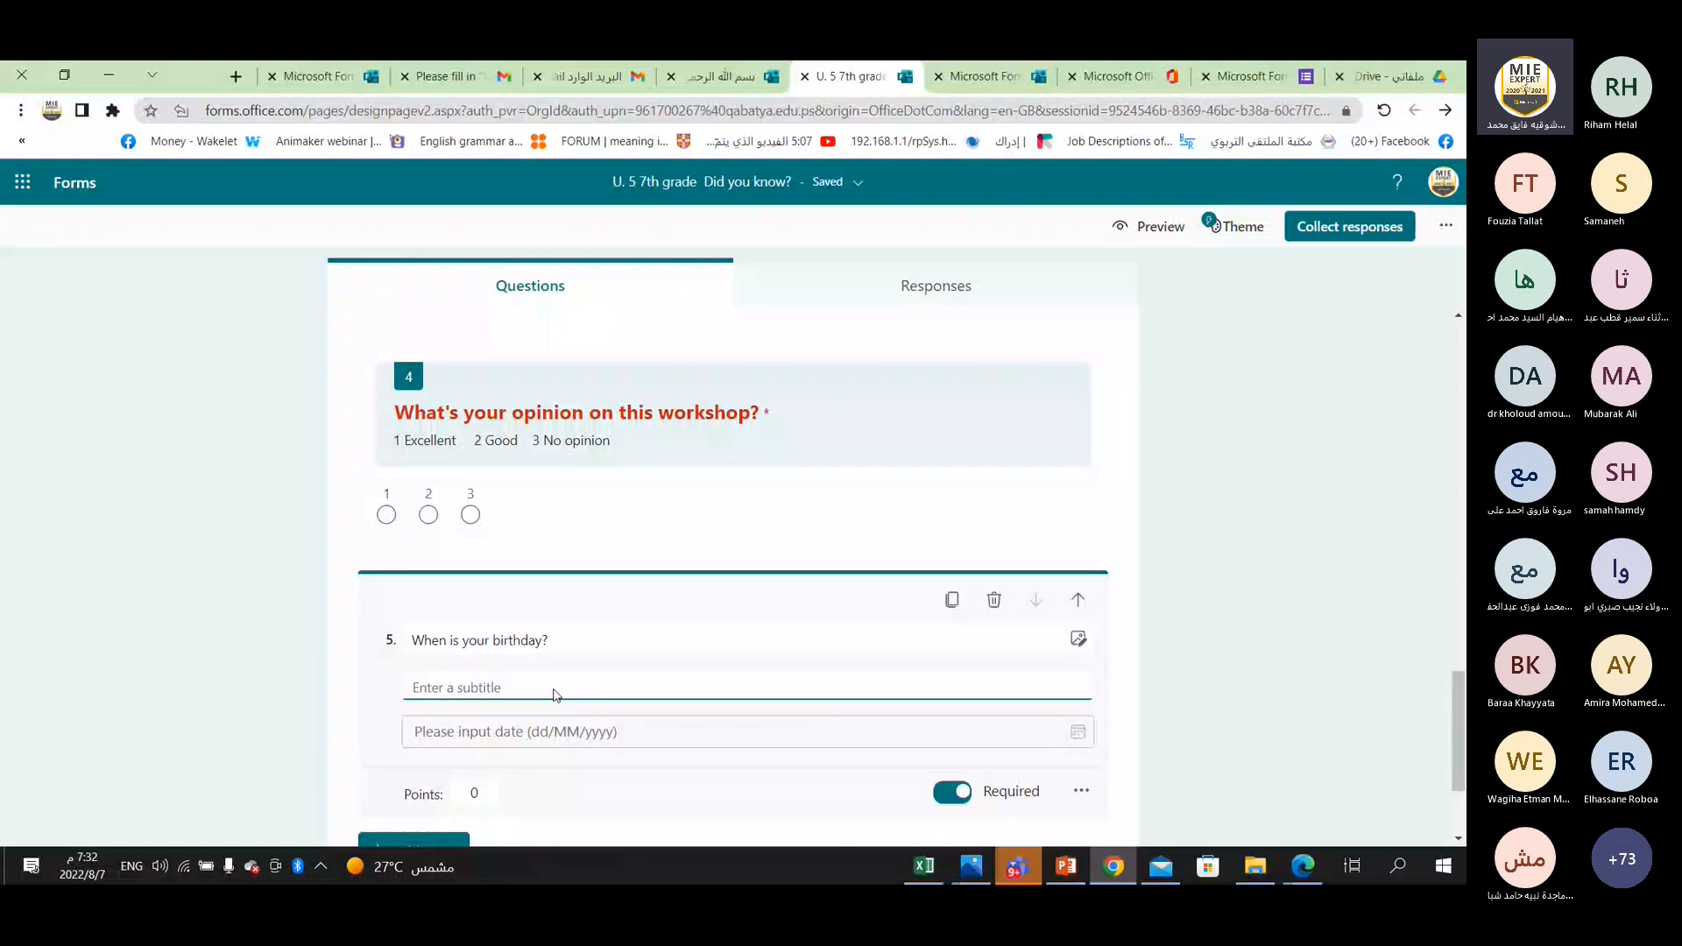
click(479, 741)
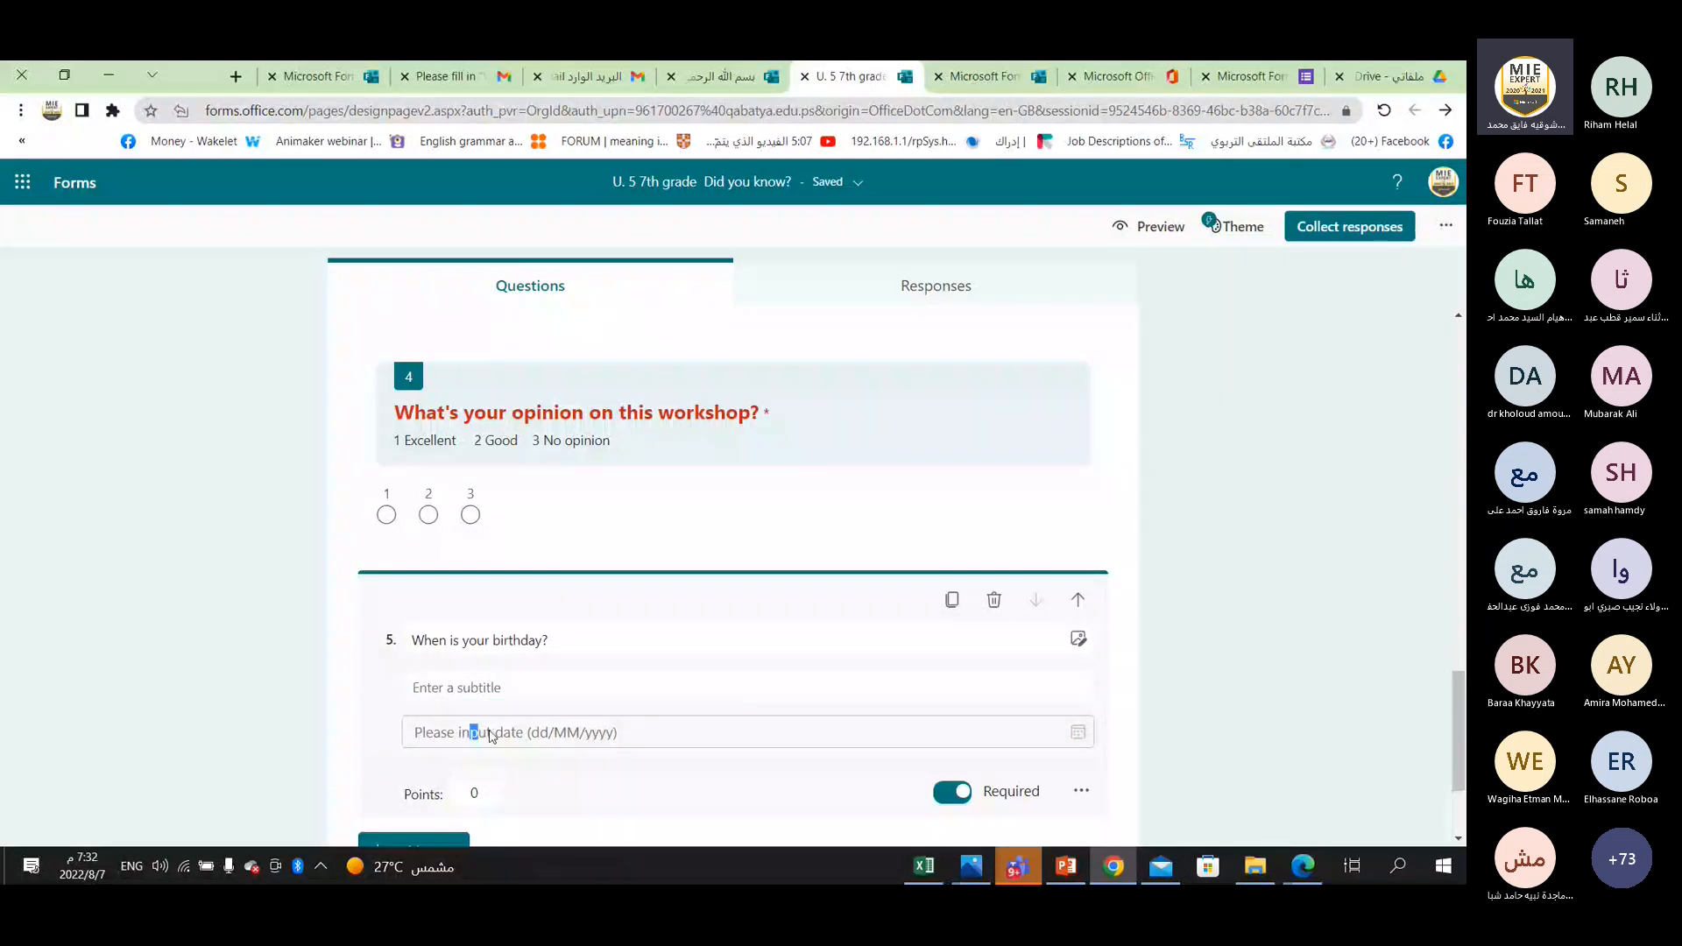
triple_click(491, 735)
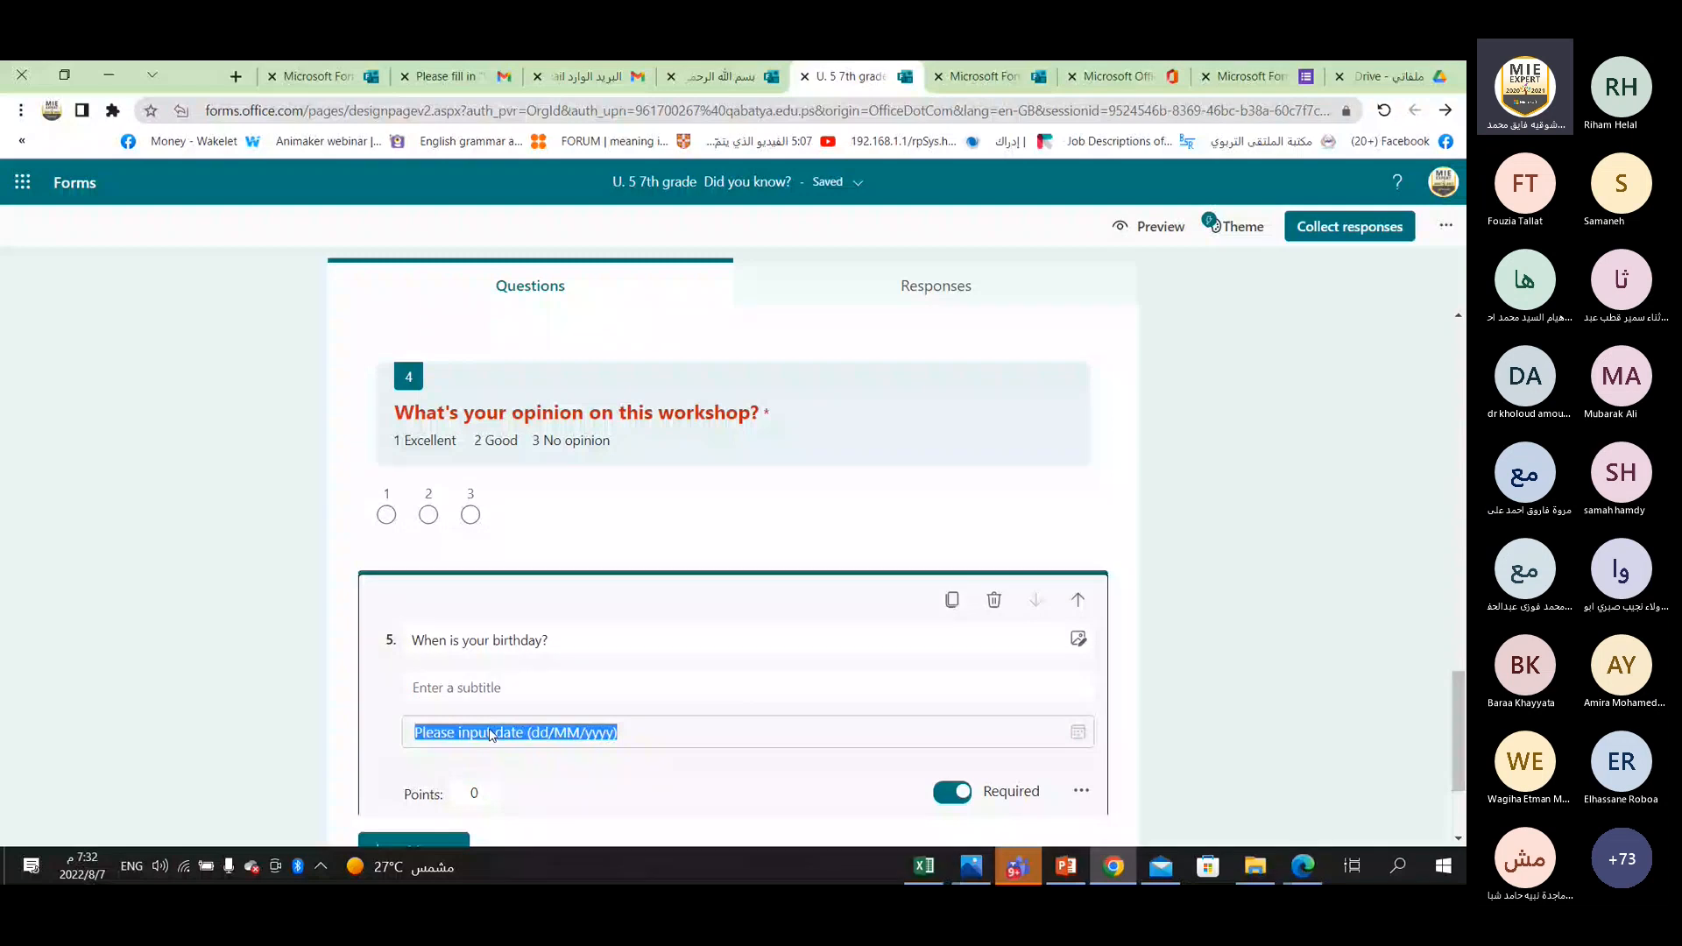
click(545, 740)
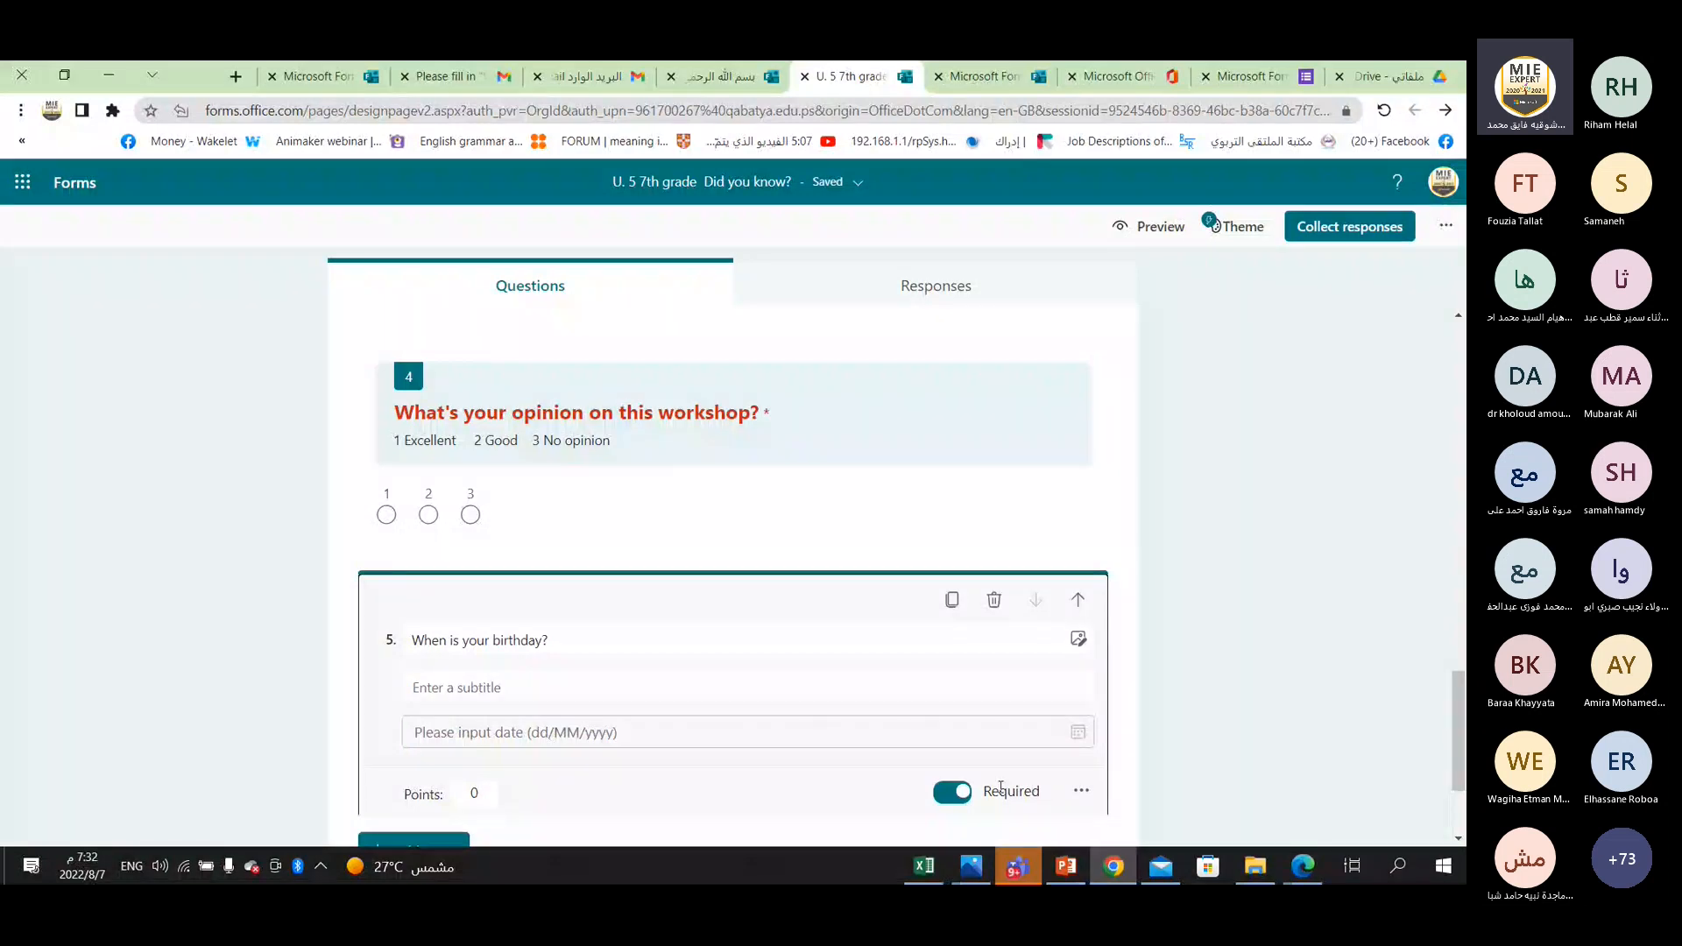
click(504, 638)
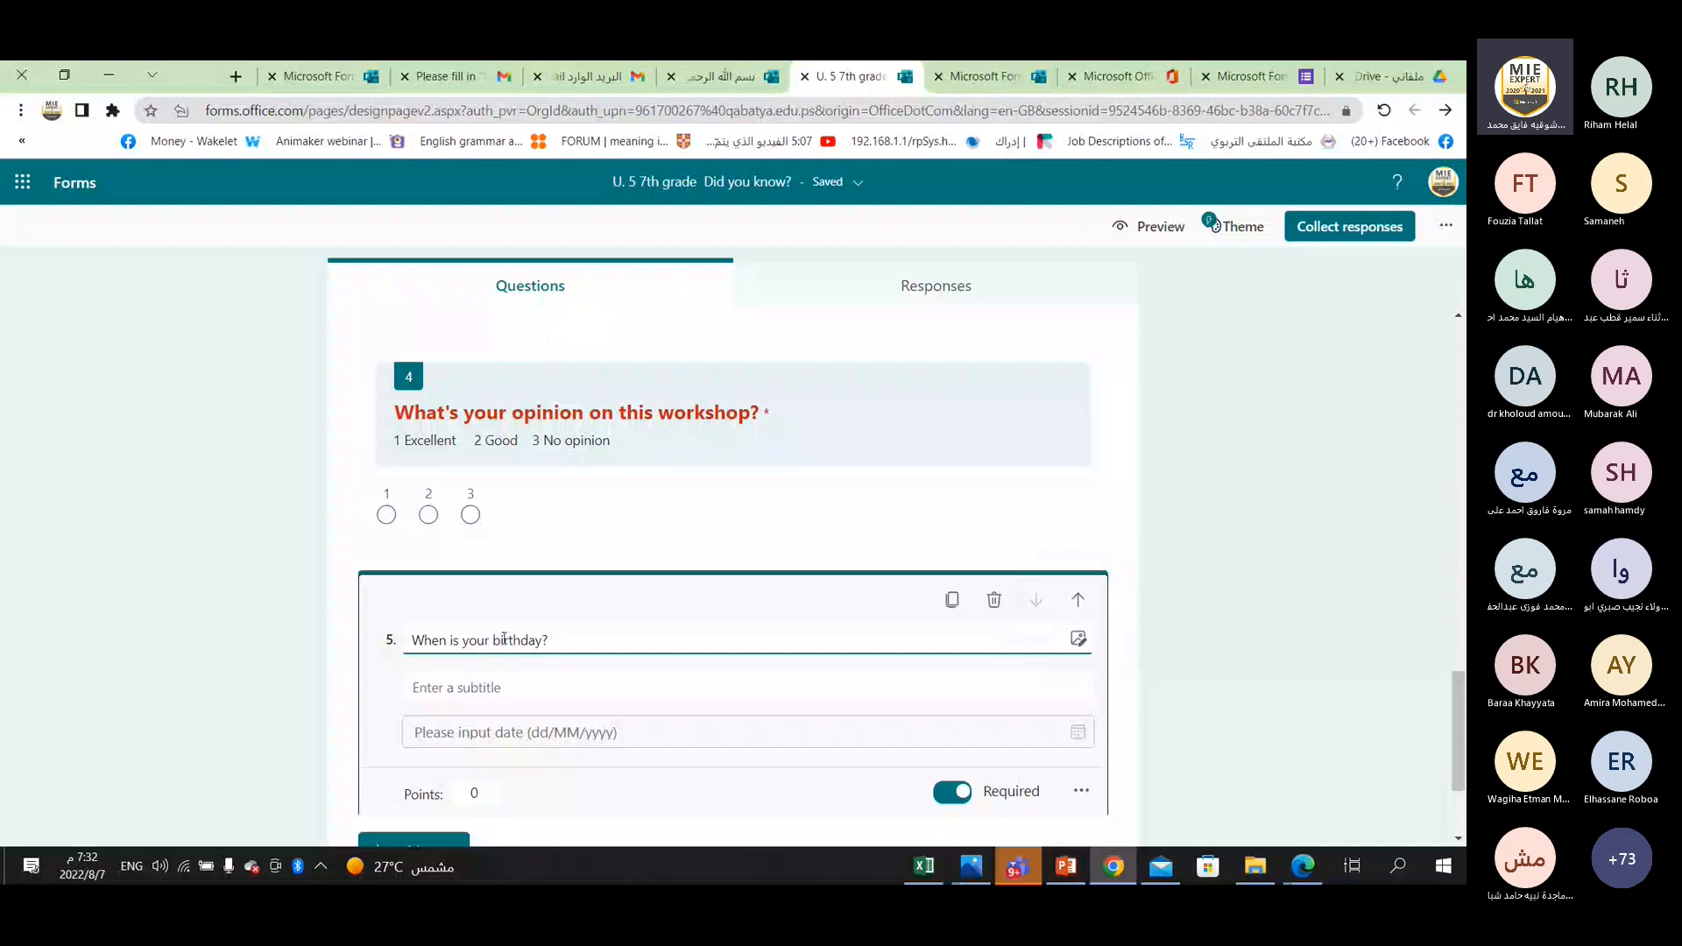
click(510, 689)
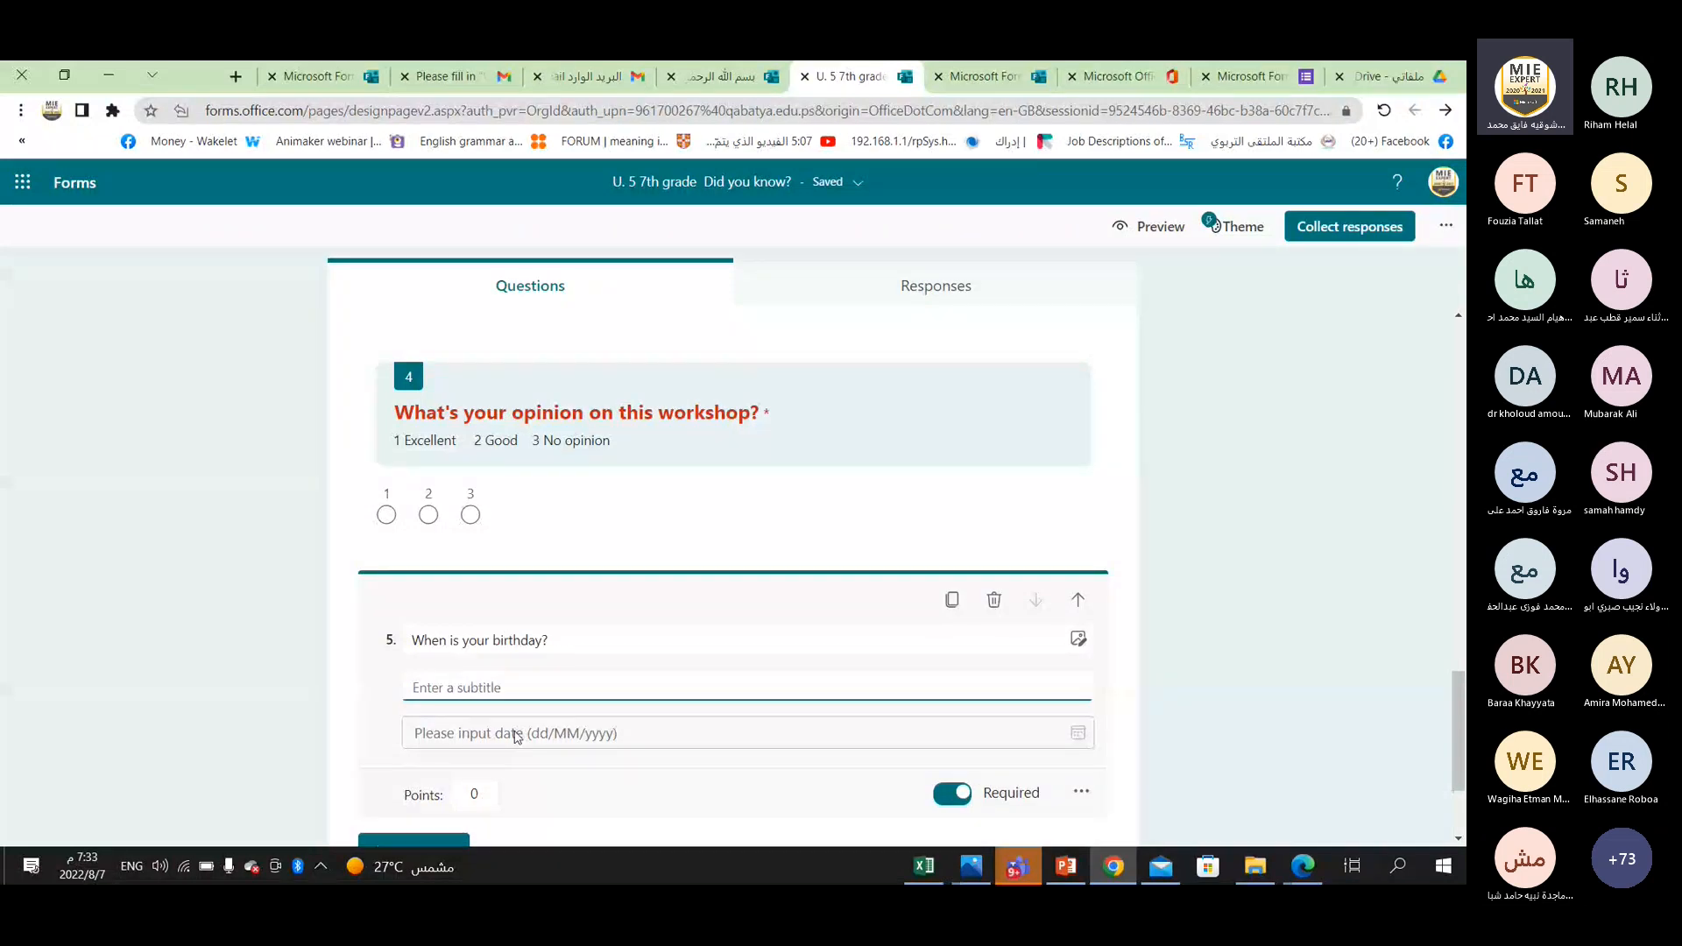
scroll(525, 727, down, 1)
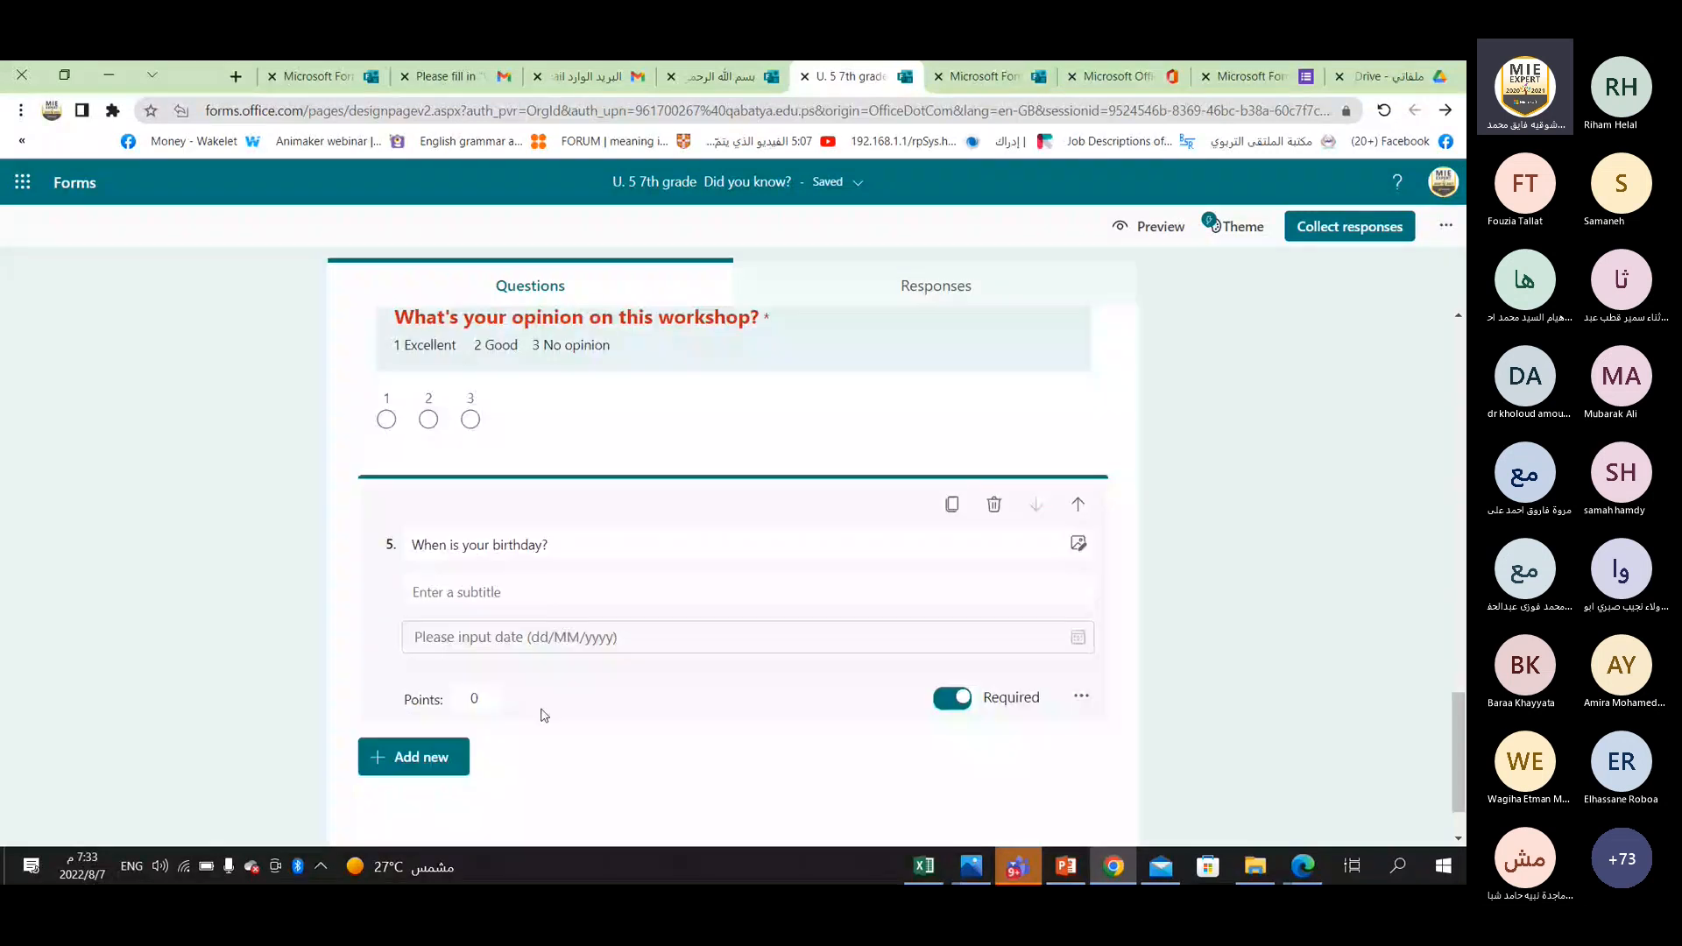
click(478, 706)
click(880, 702)
triple_click(544, 648)
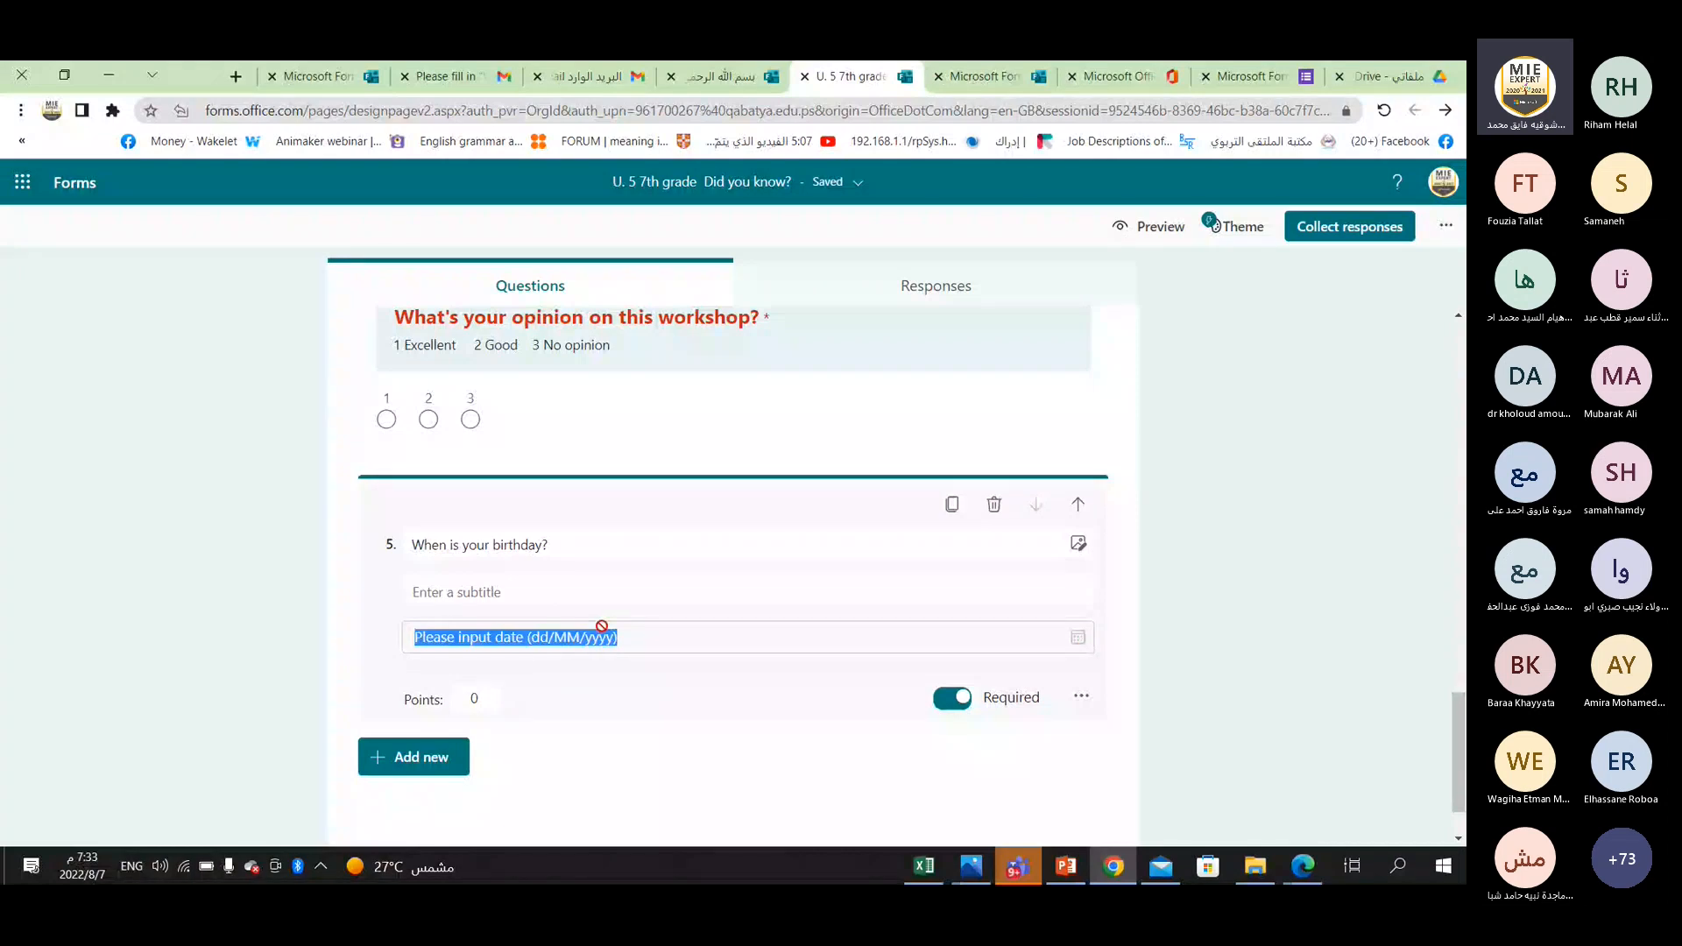
Add a Ranking question after the birthday question.
click(410, 770)
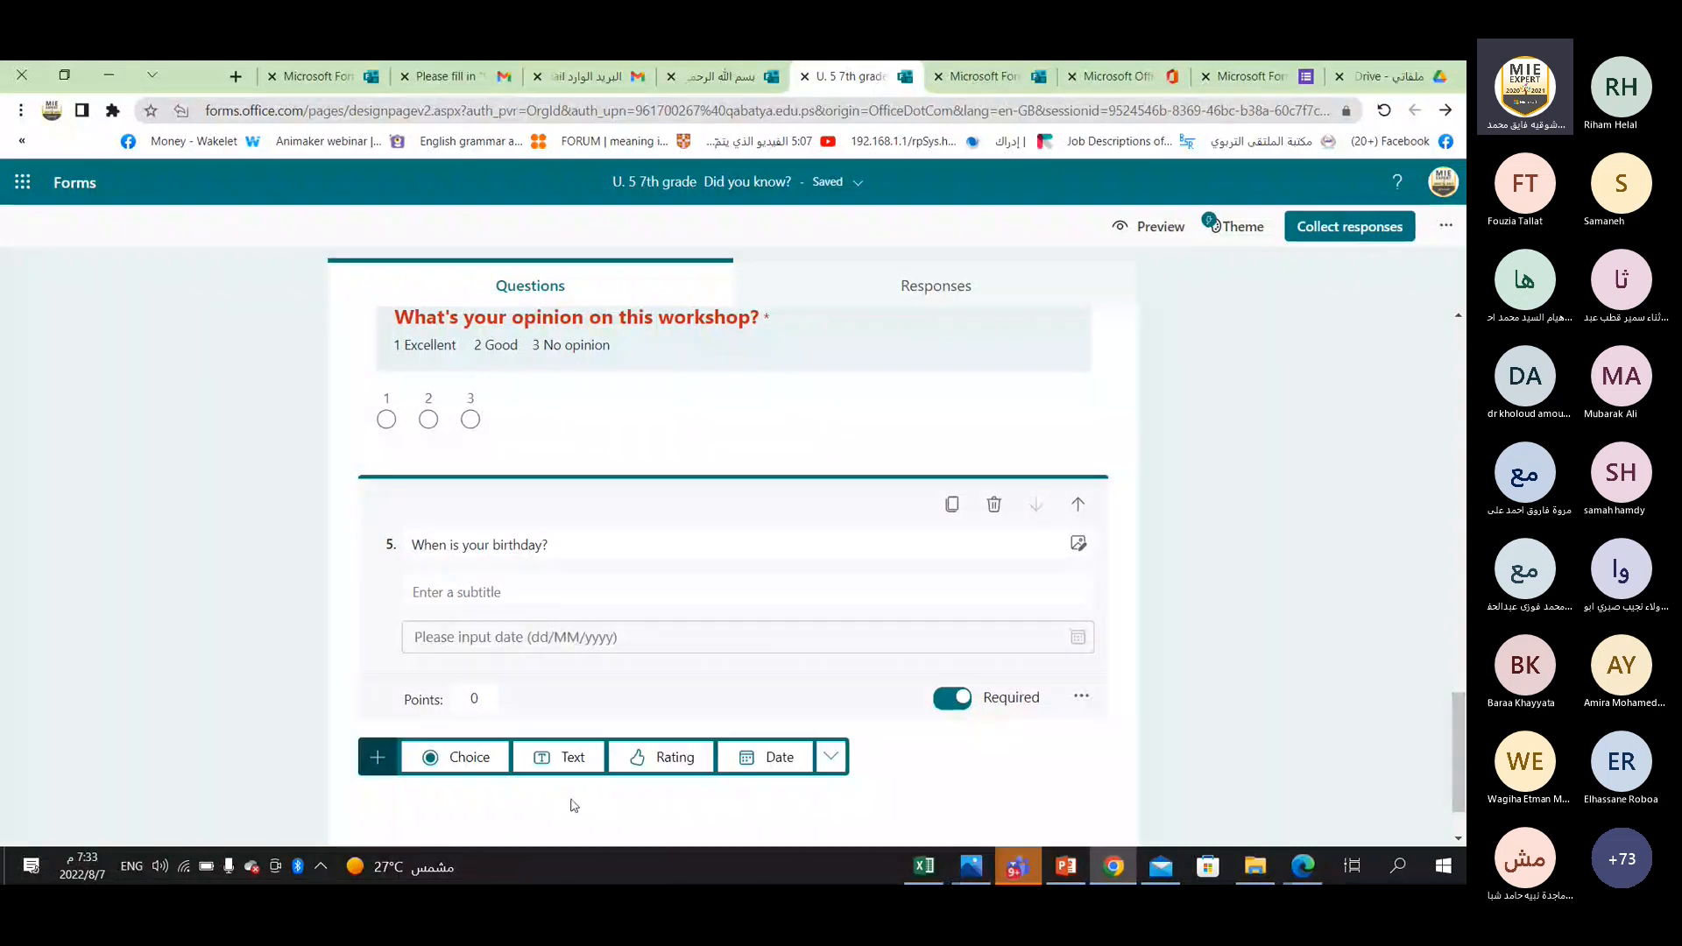
double_click(832, 766)
click(832, 766)
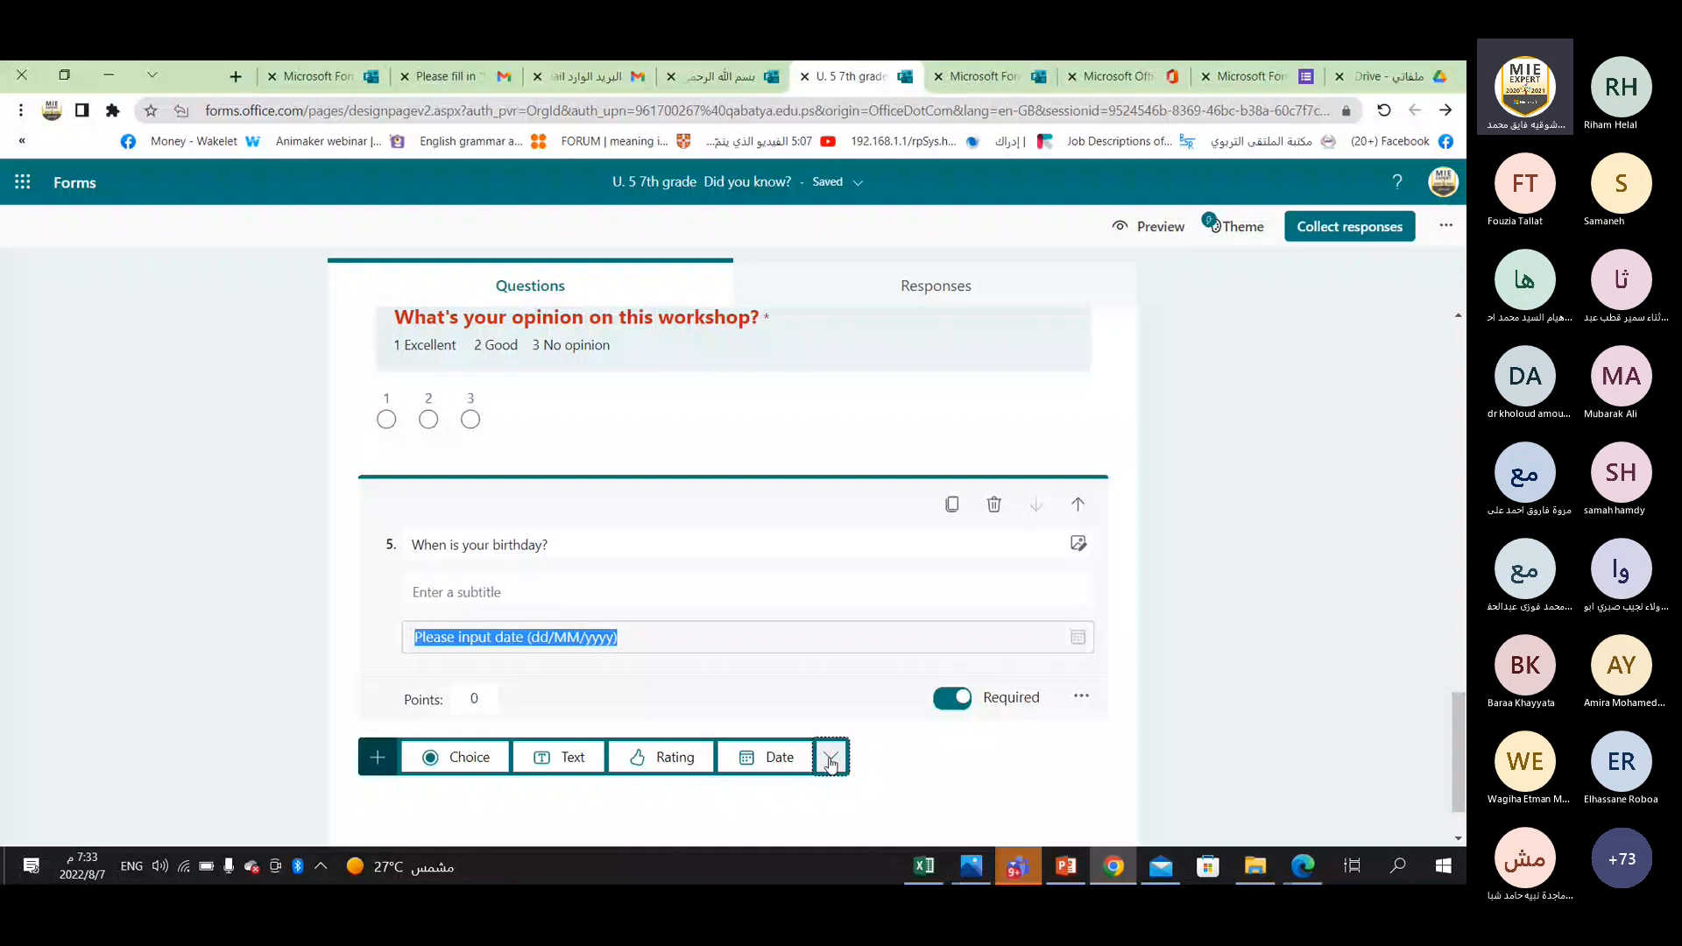
click(831, 765)
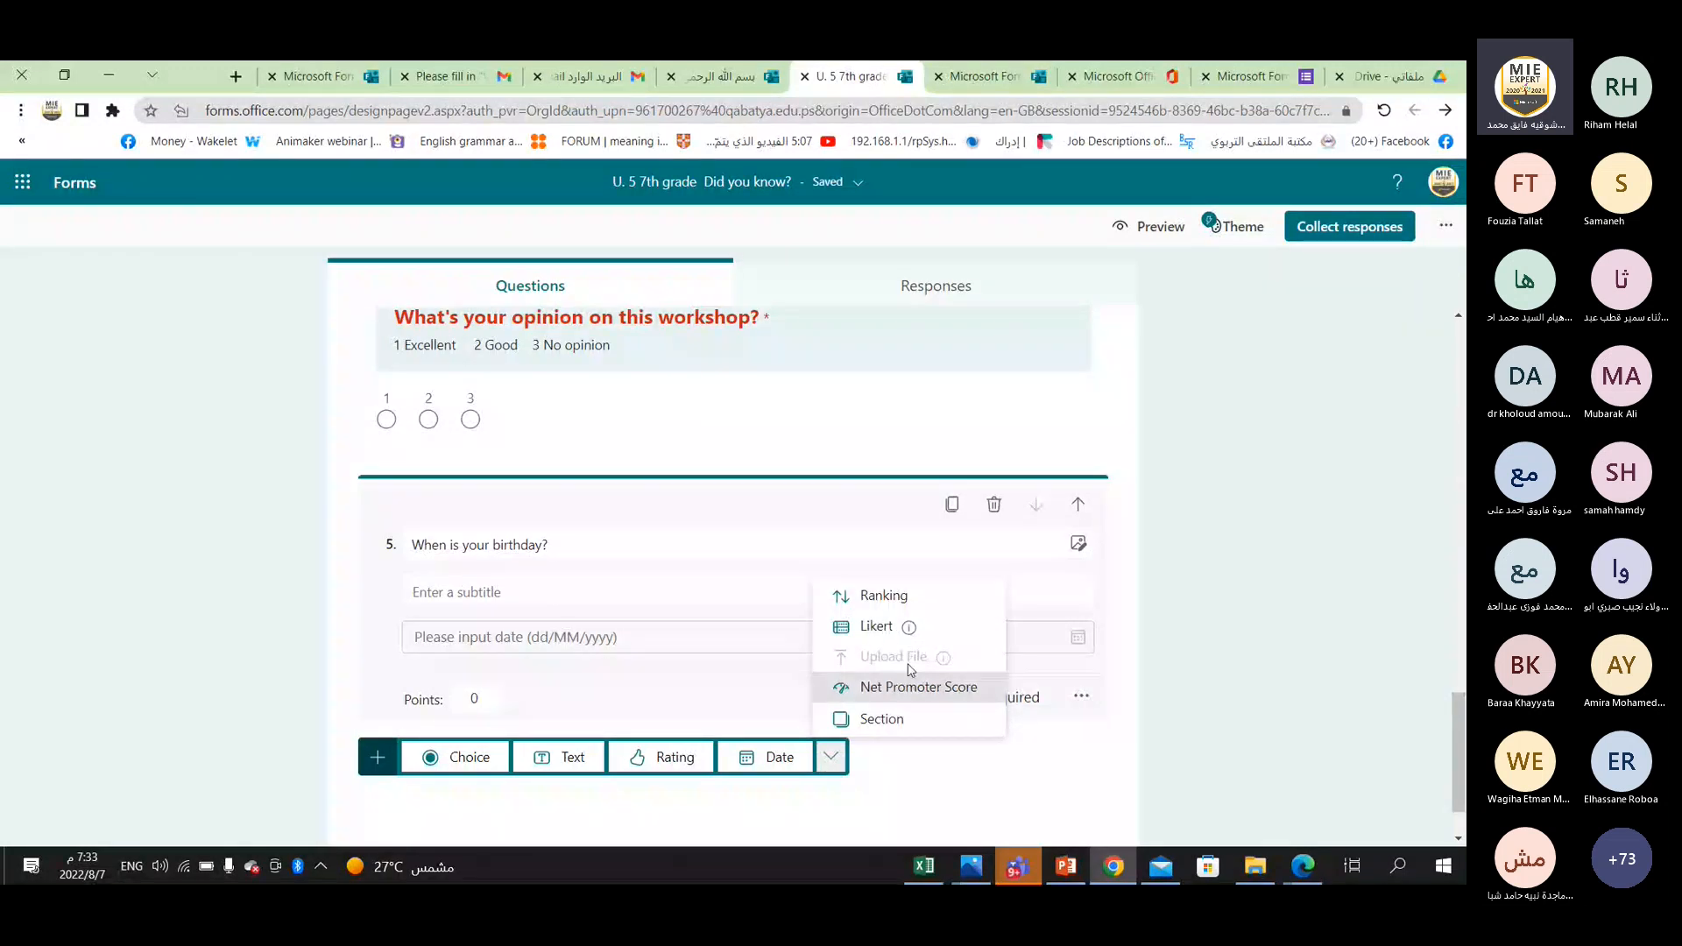
click(905, 598)
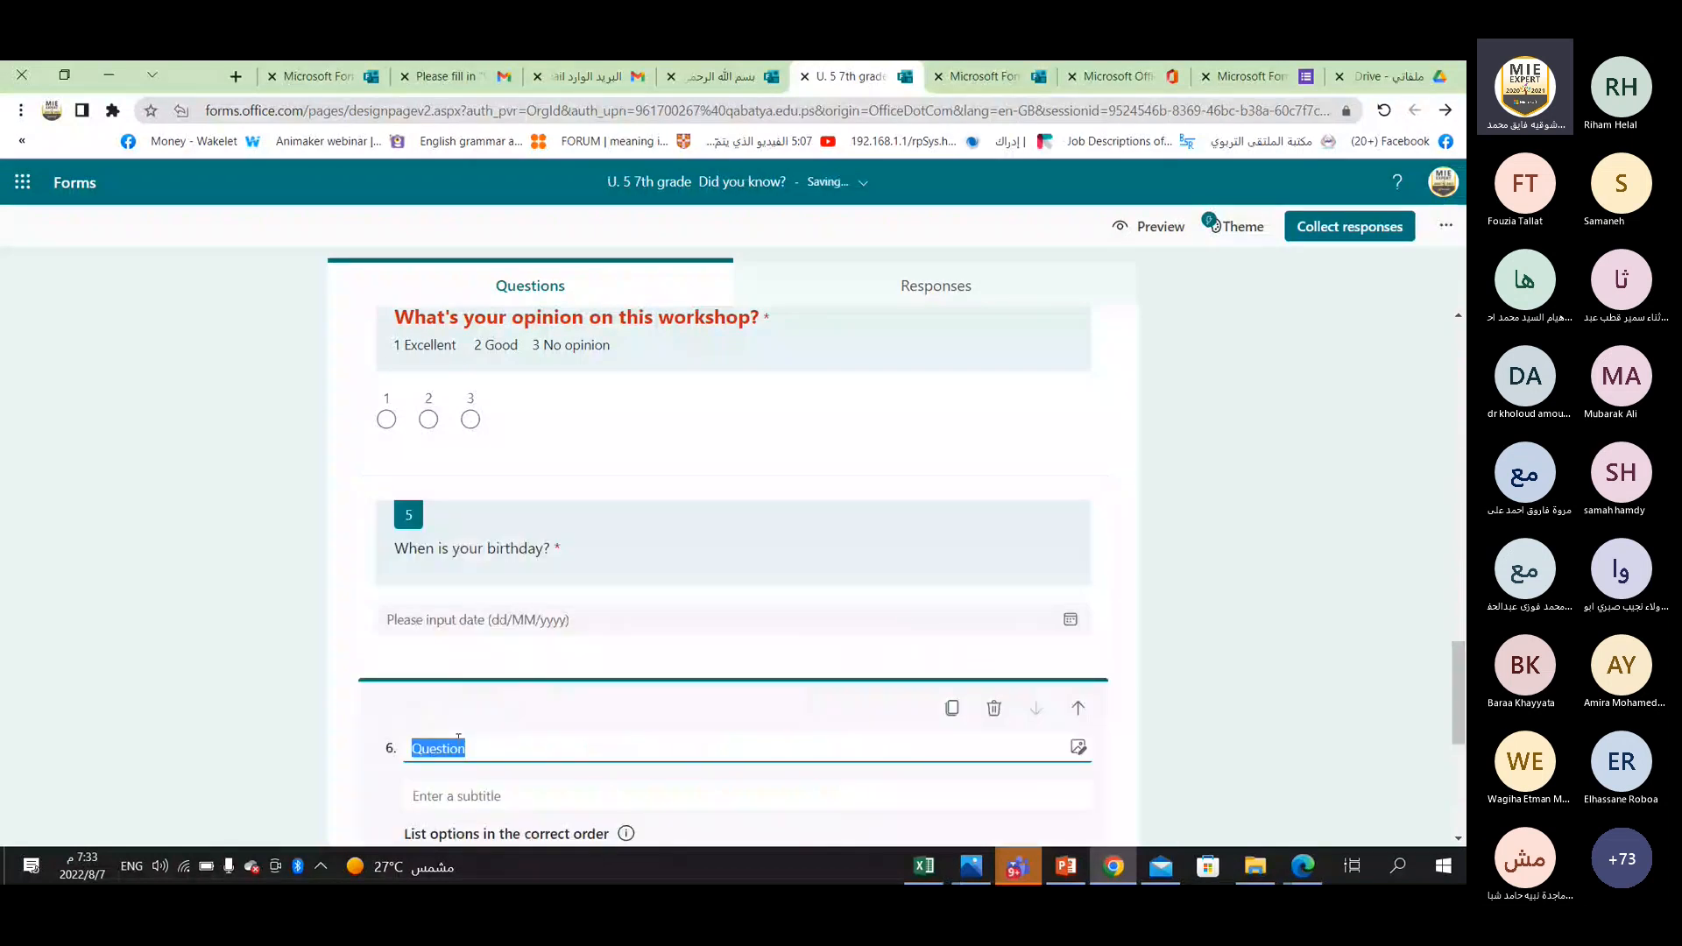
scroll(468, 741, down, 1)
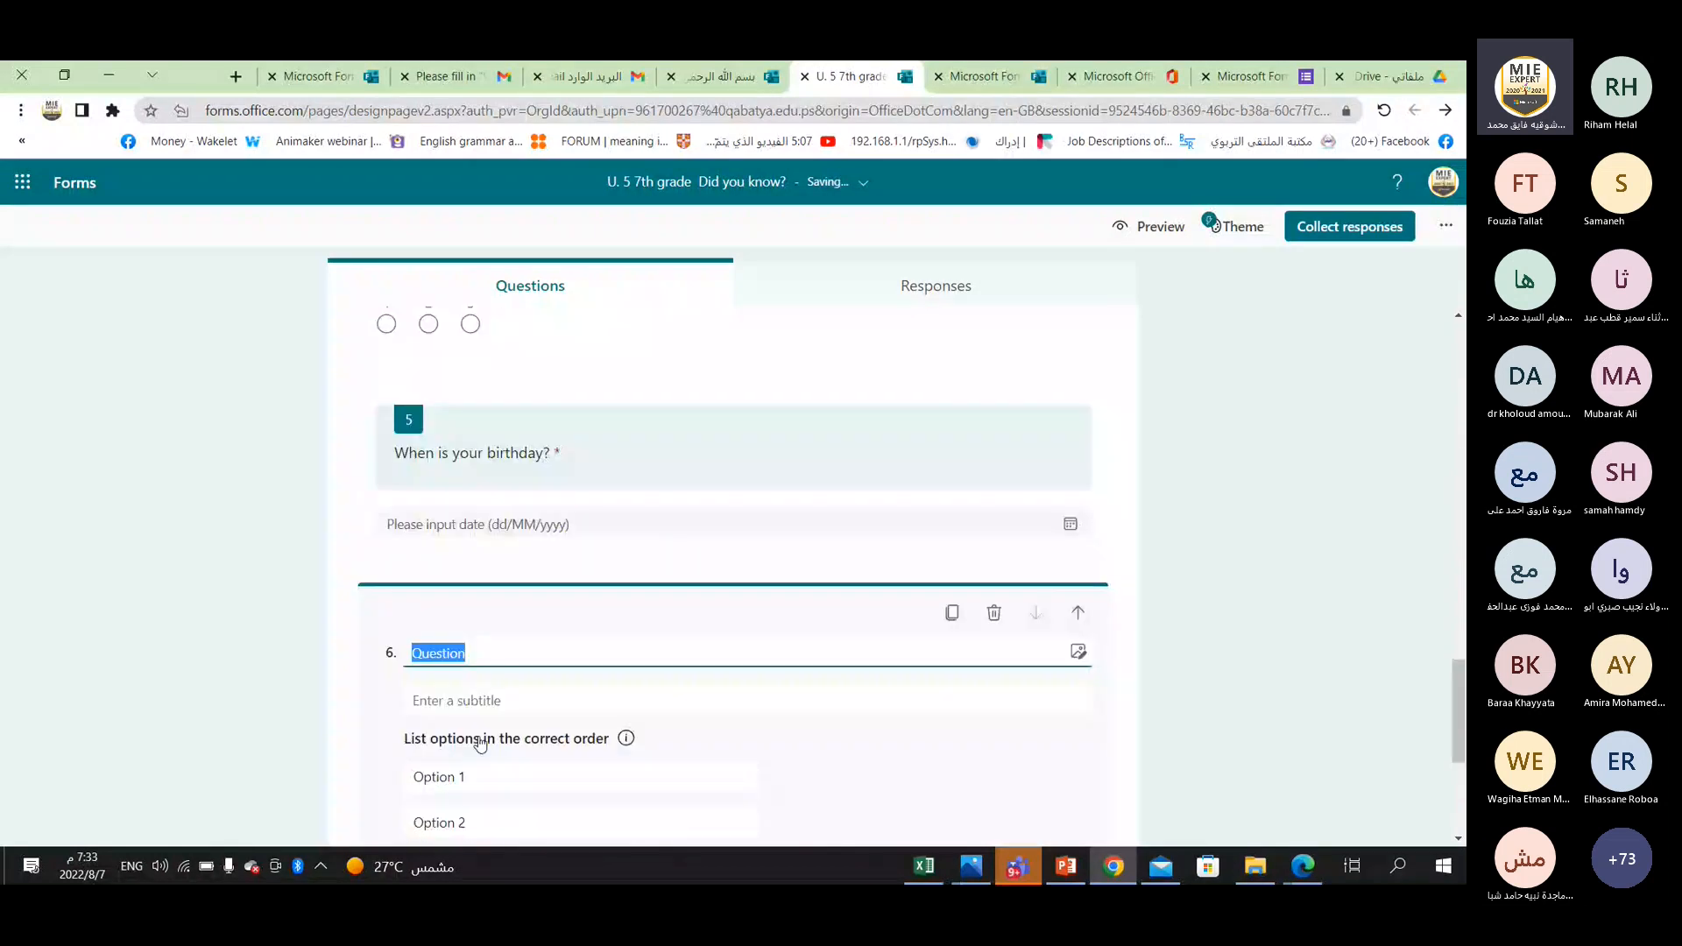
scroll(480, 744, down, 1)
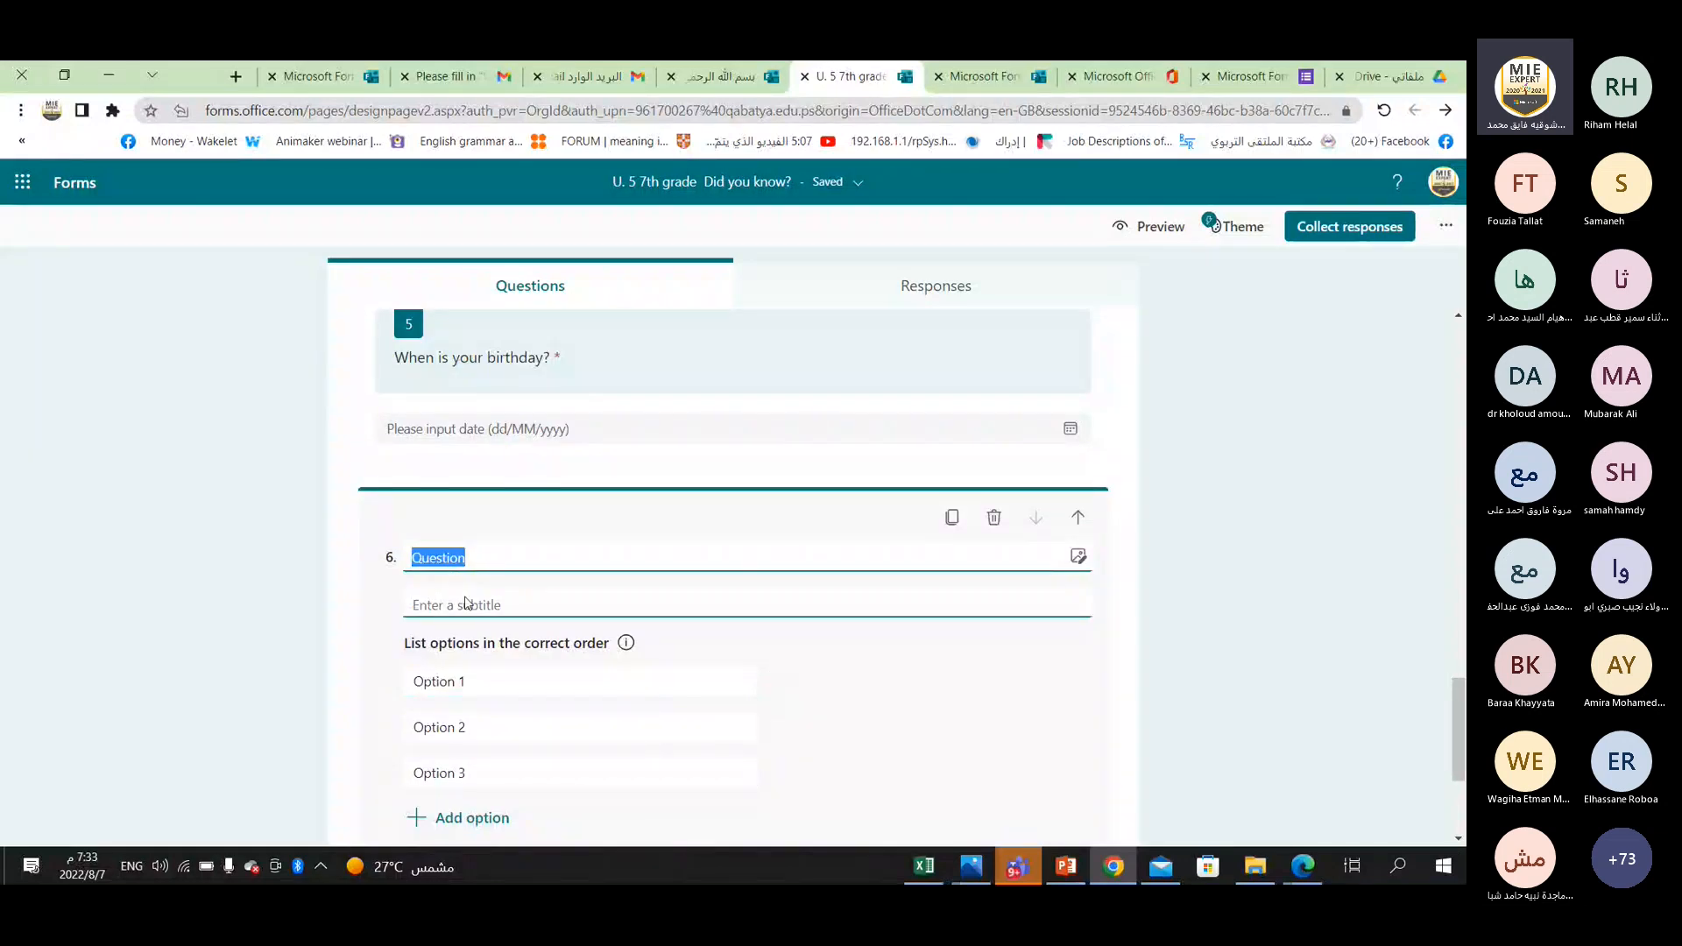
Title the ranking question "Put the words in order to form a correct sentence".
text(Pu)
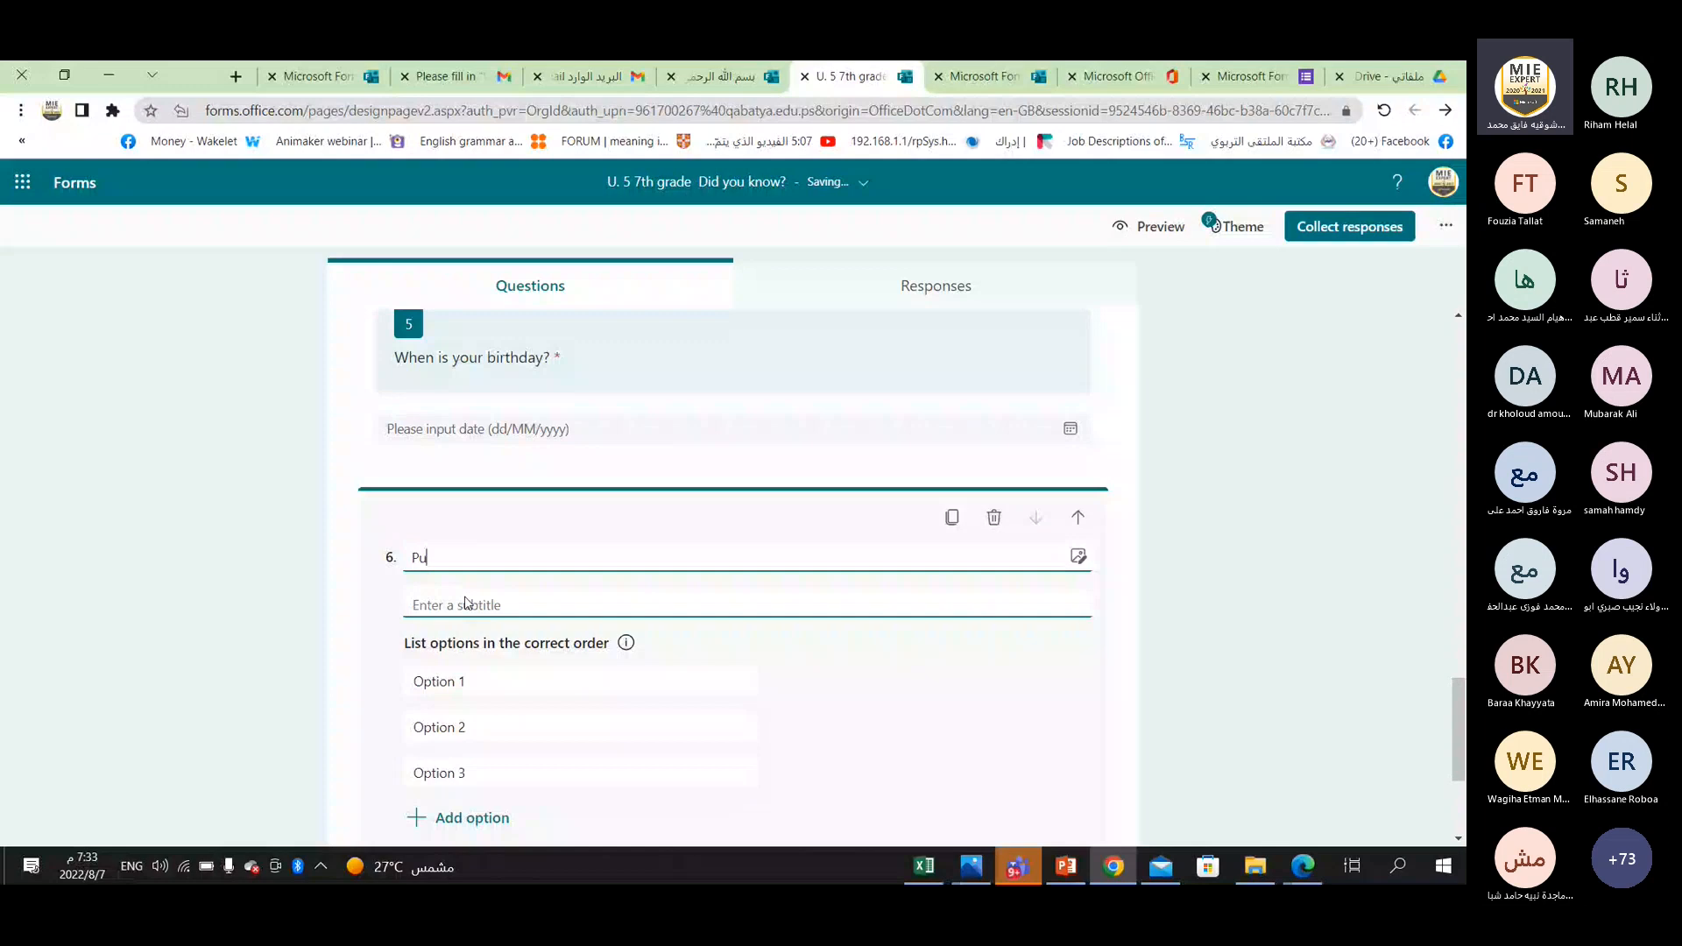
text(t the words in order to form a correct sent)
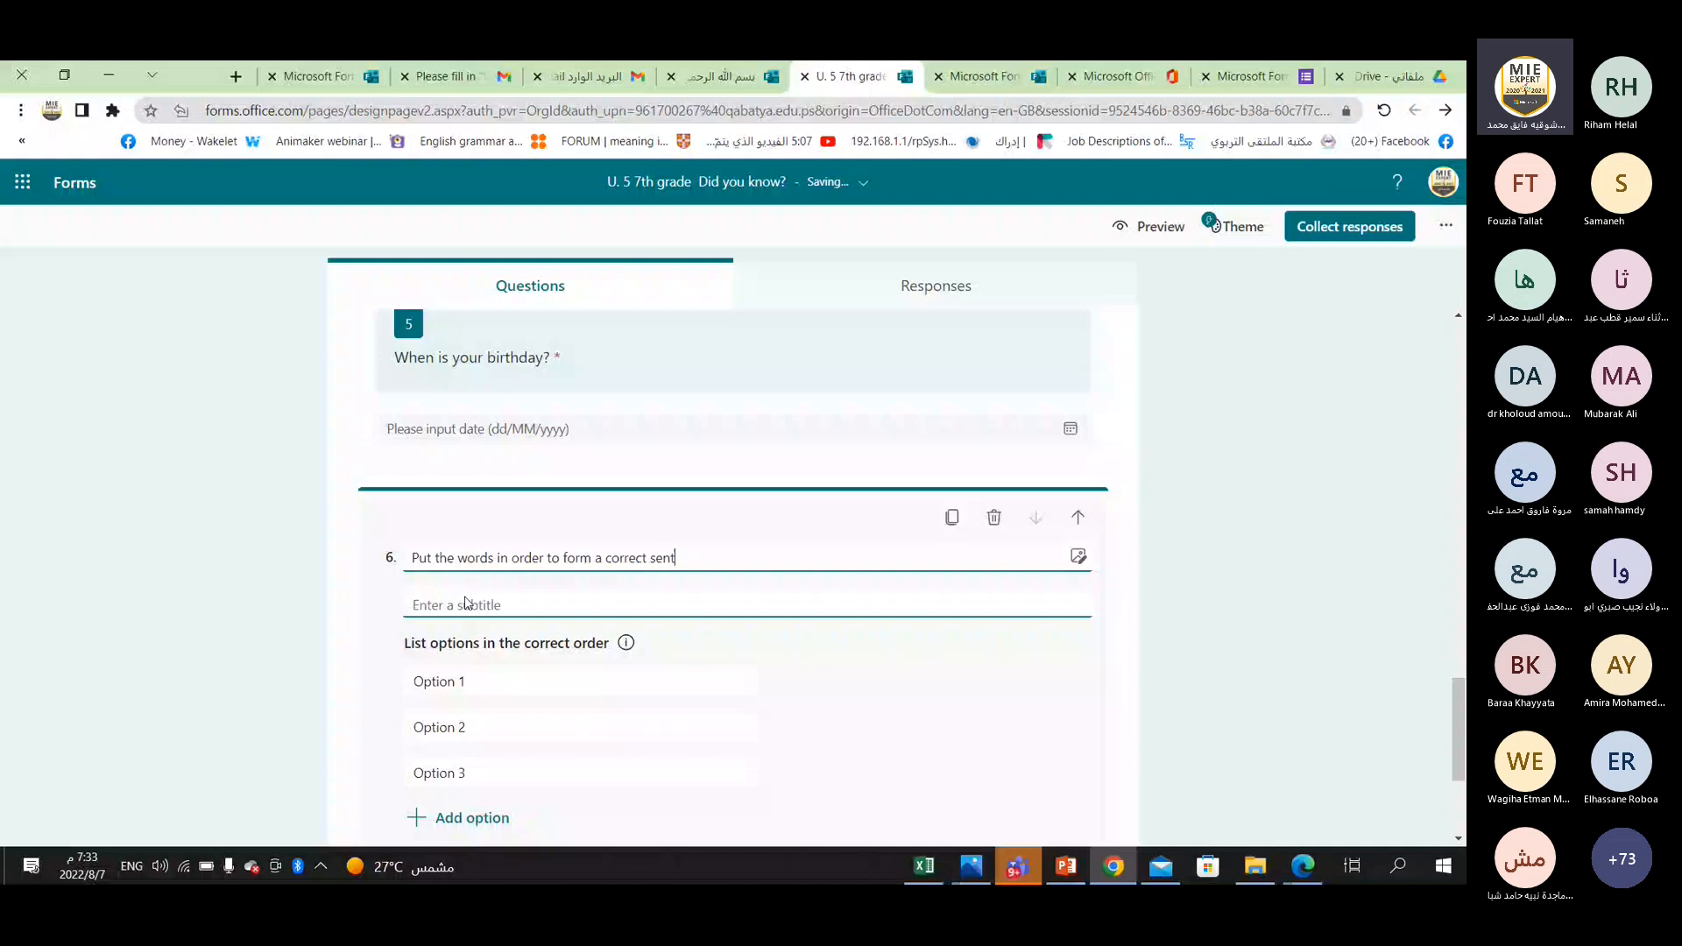
text(ence)
Enter "to" and "musuem" as the first two options of the ranking question.
click(443, 685)
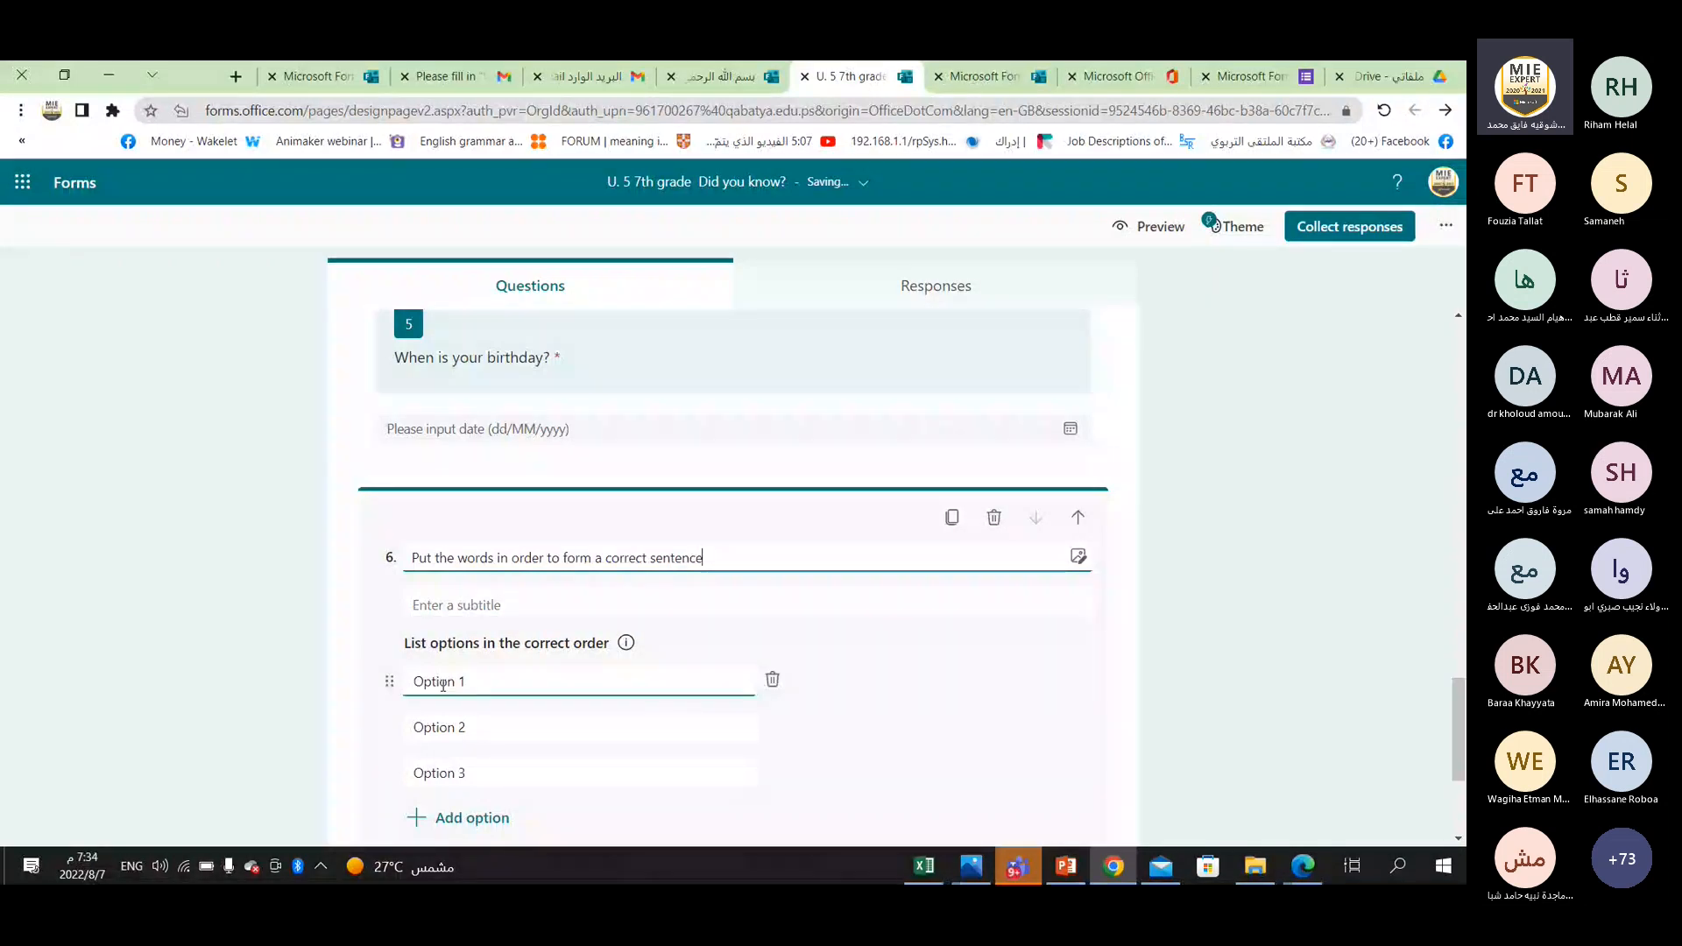
click(443, 685)
text(to)
click(452, 727)
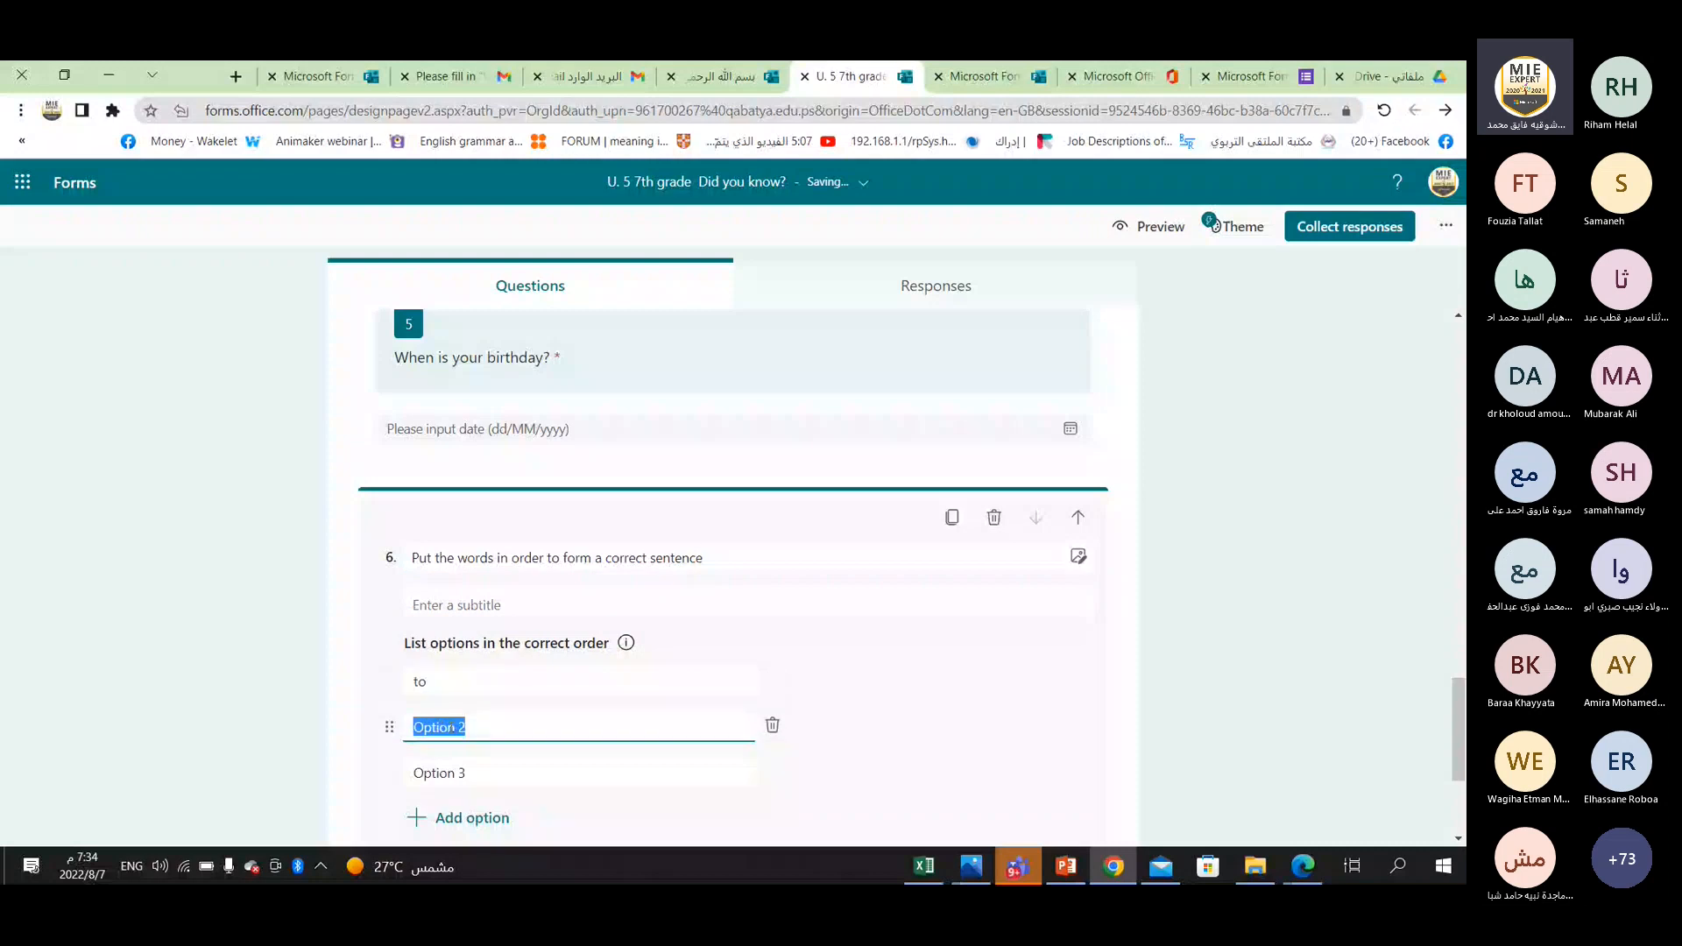
text(museuem)
click(445, 727)
key(BackSpace)
Set the ranking question's third option to "My friend" and add a fourth option "went".
click(463, 773)
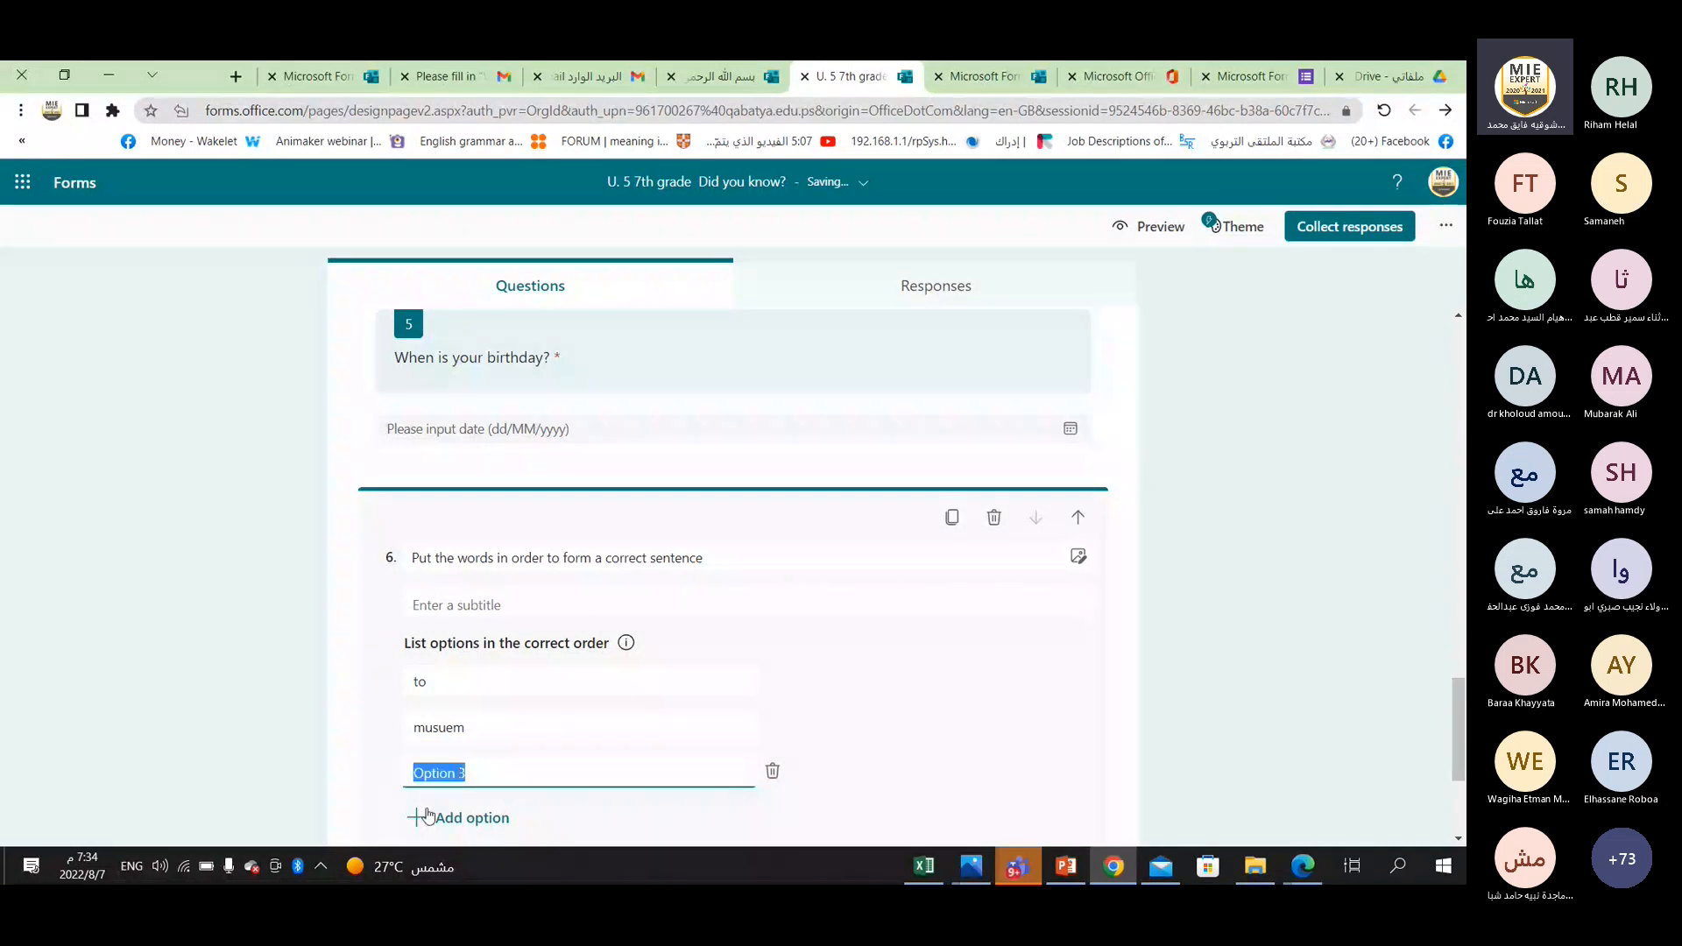
text(My friend)
click(427, 816)
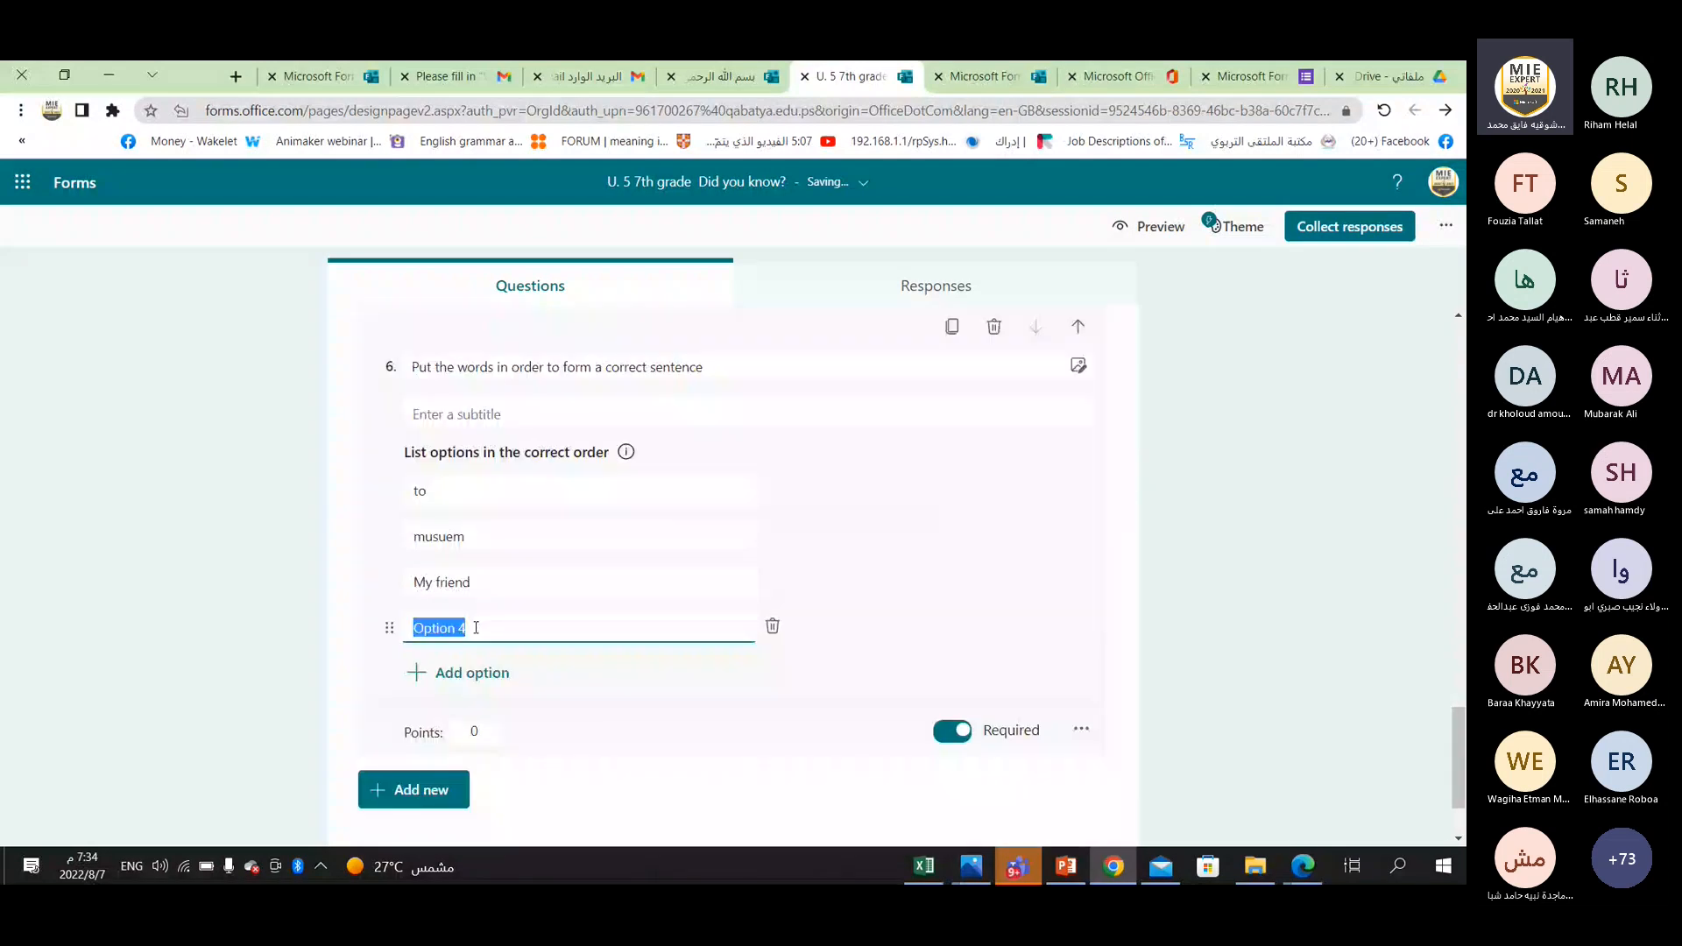
text(went)
Add a fifth option "the" to the ranking question.
click(469, 528)
click(456, 613)
click(451, 671)
text(the)
Set the ranking question's points to 2 and add a Likert question after it.
scroll(534, 673, down, 1)
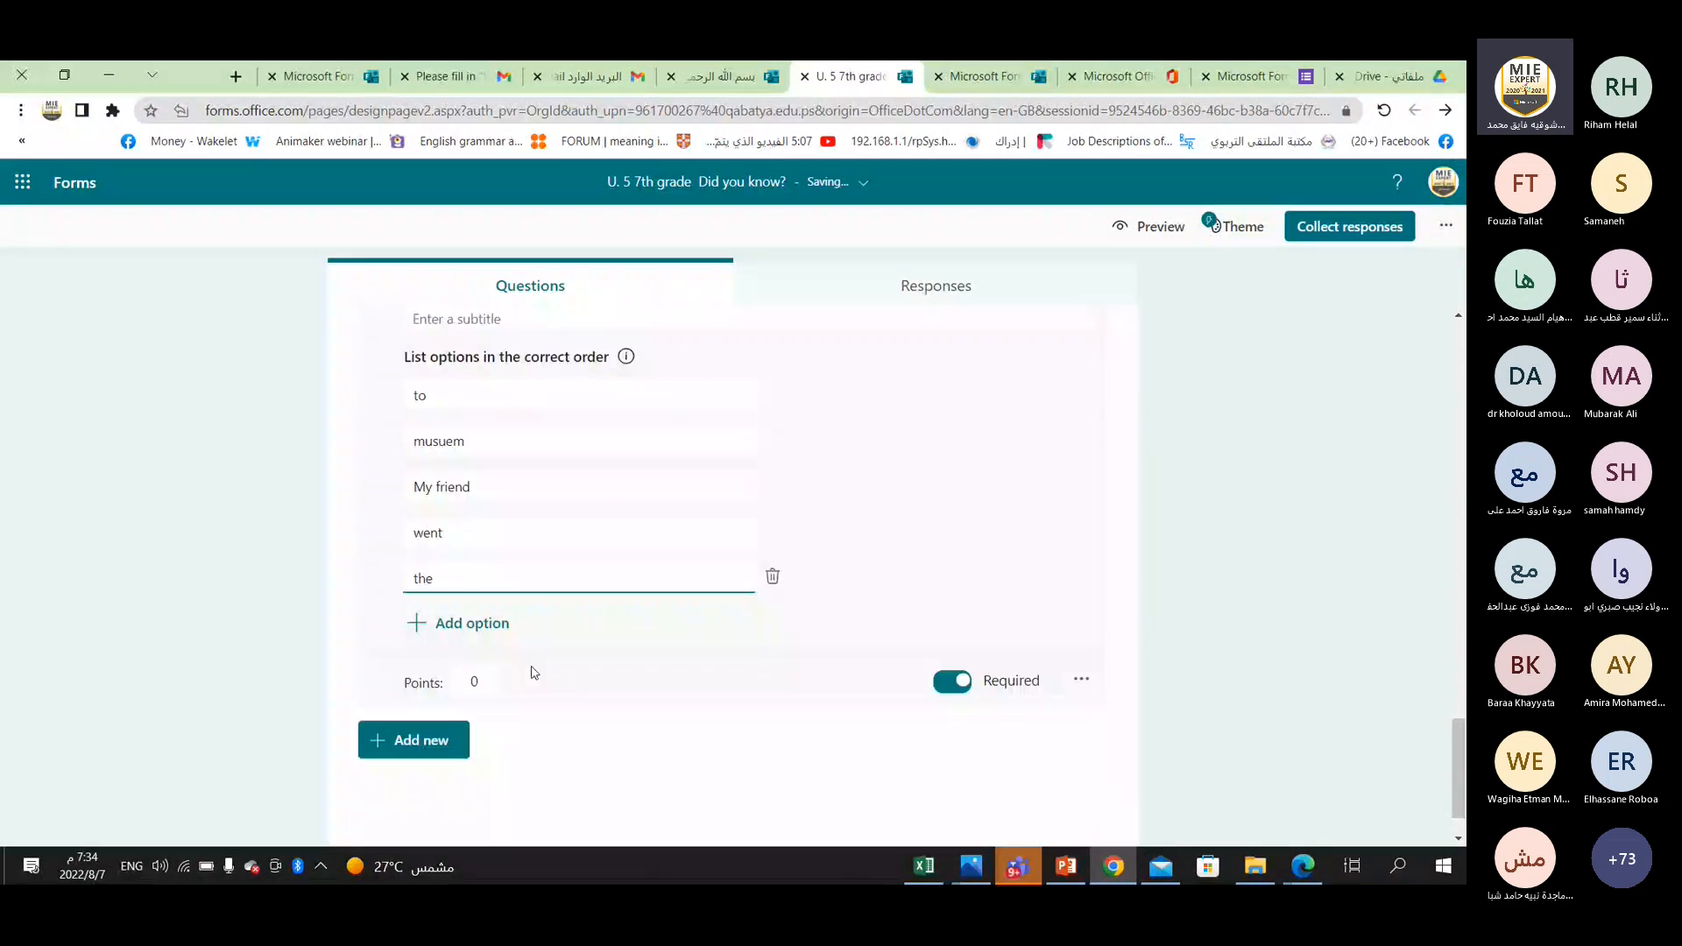
scroll(806, 585, up, 1)
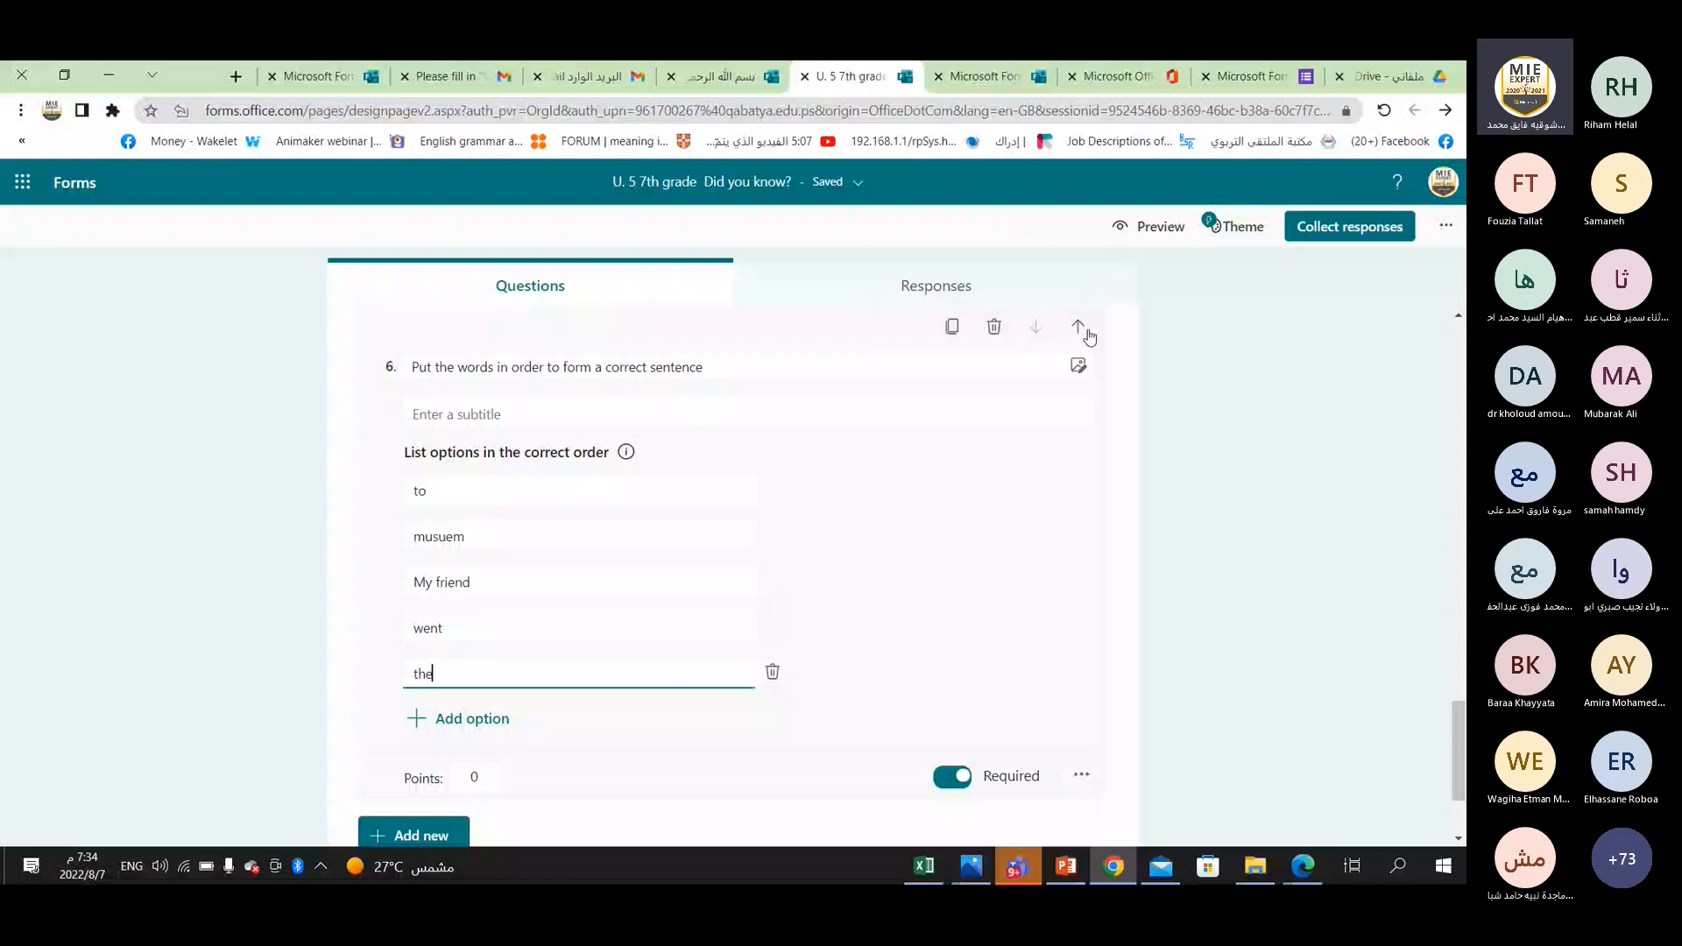
scroll(803, 529, down, 2)
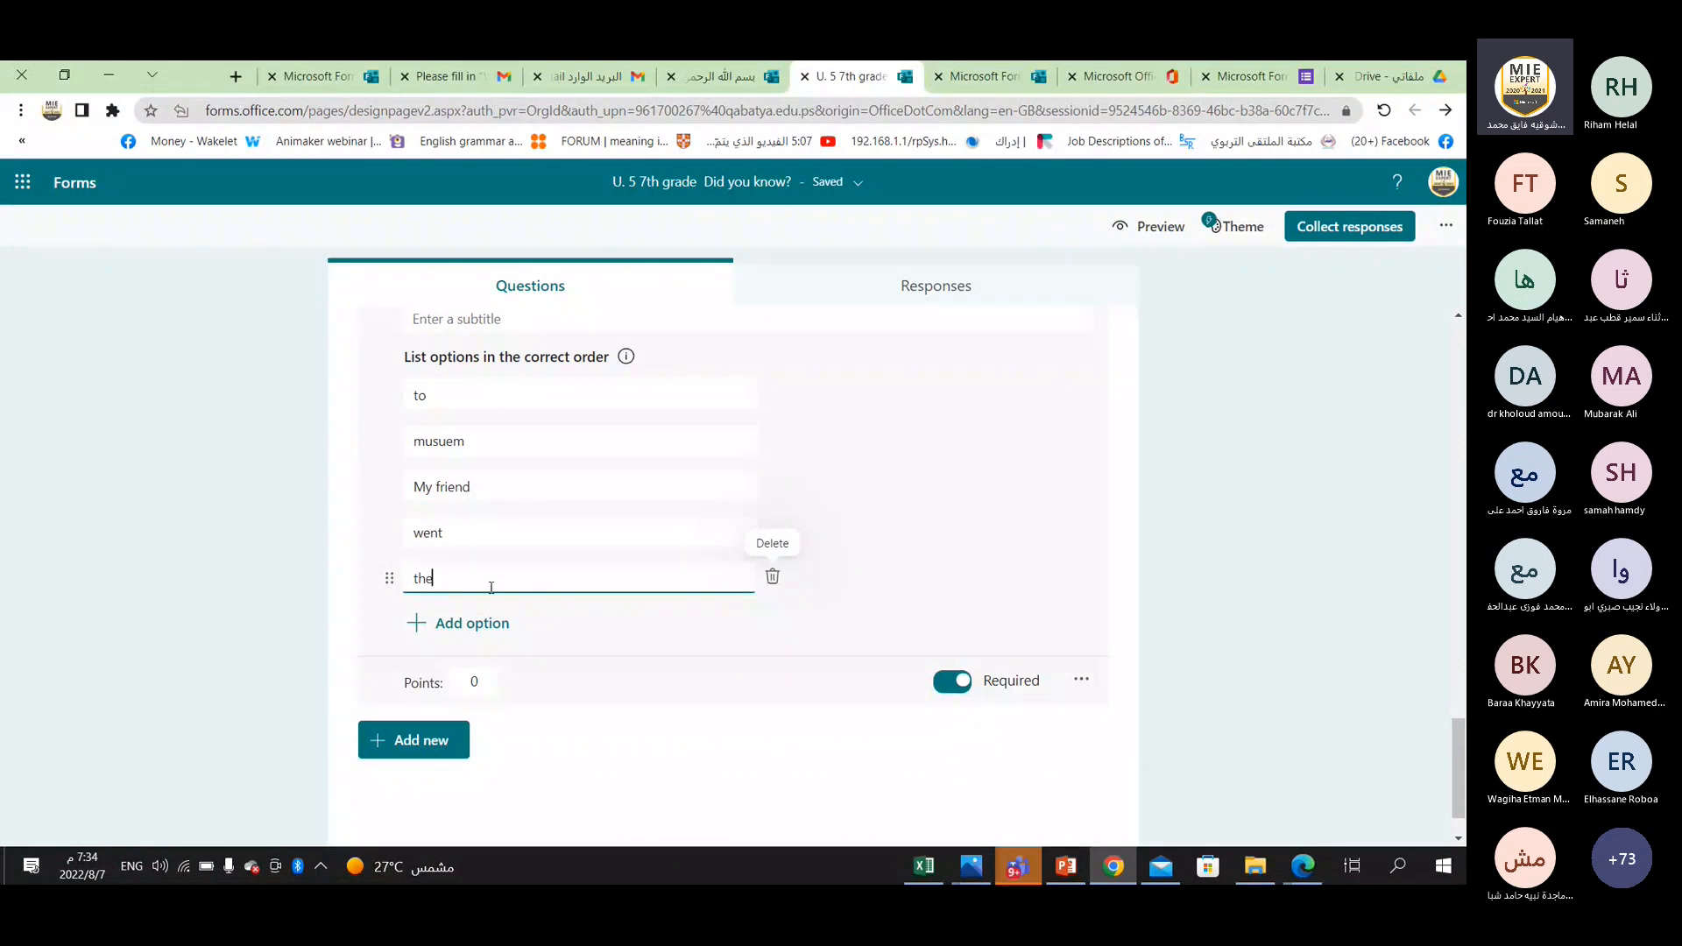
click(416, 740)
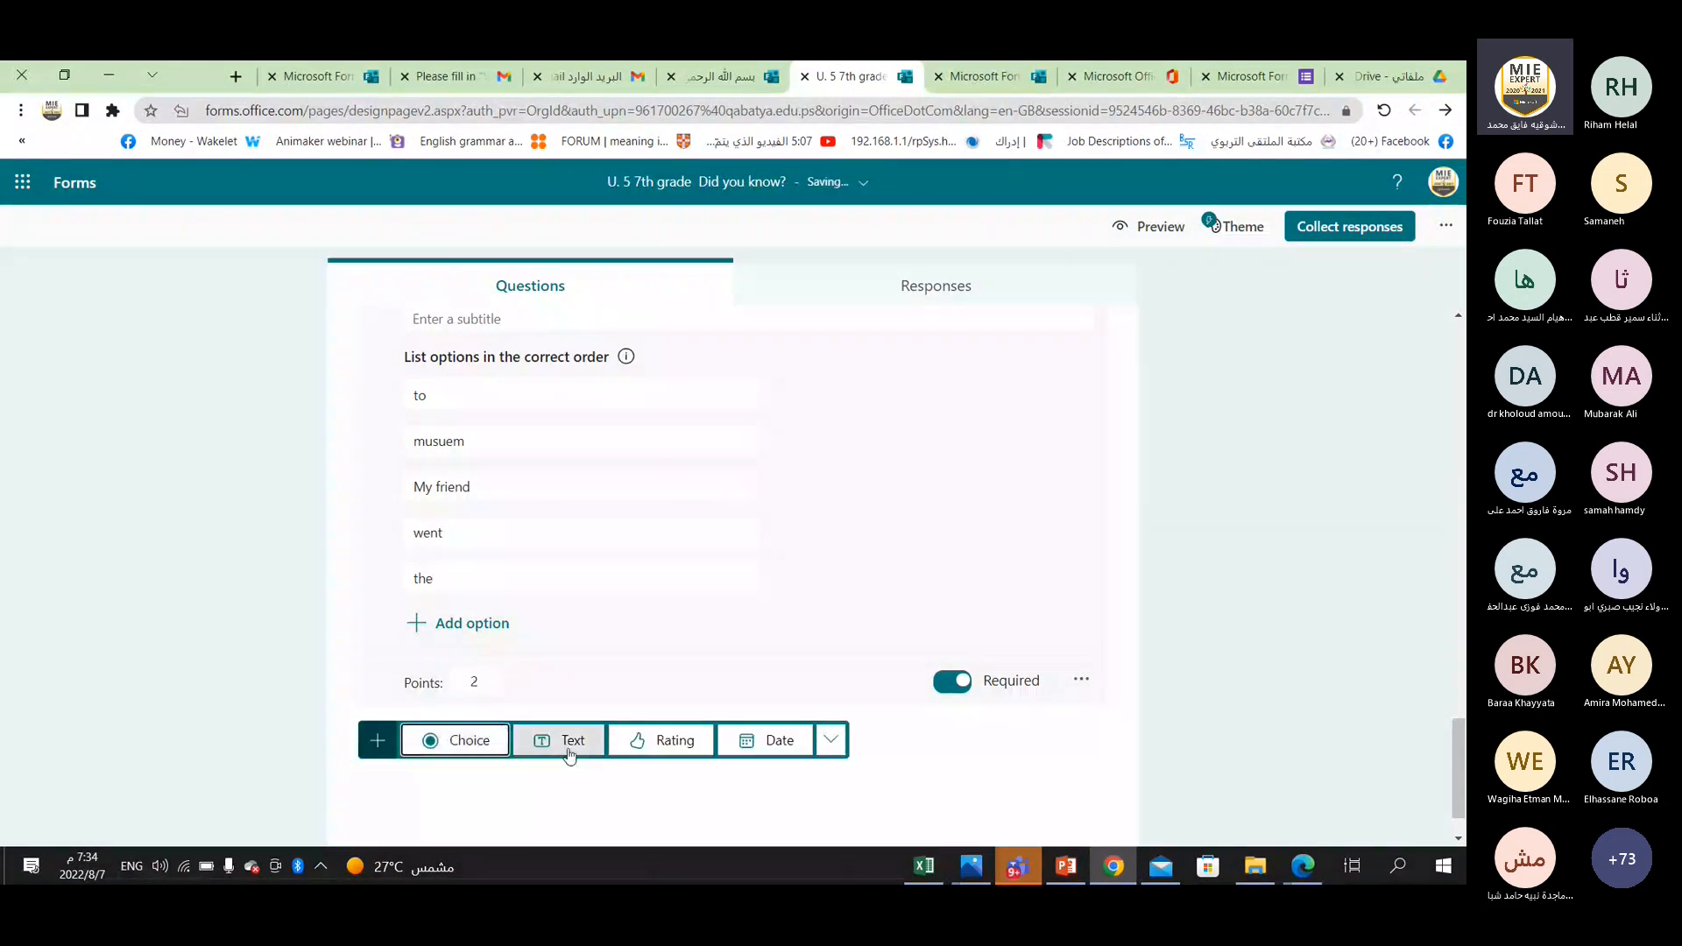
click(831, 746)
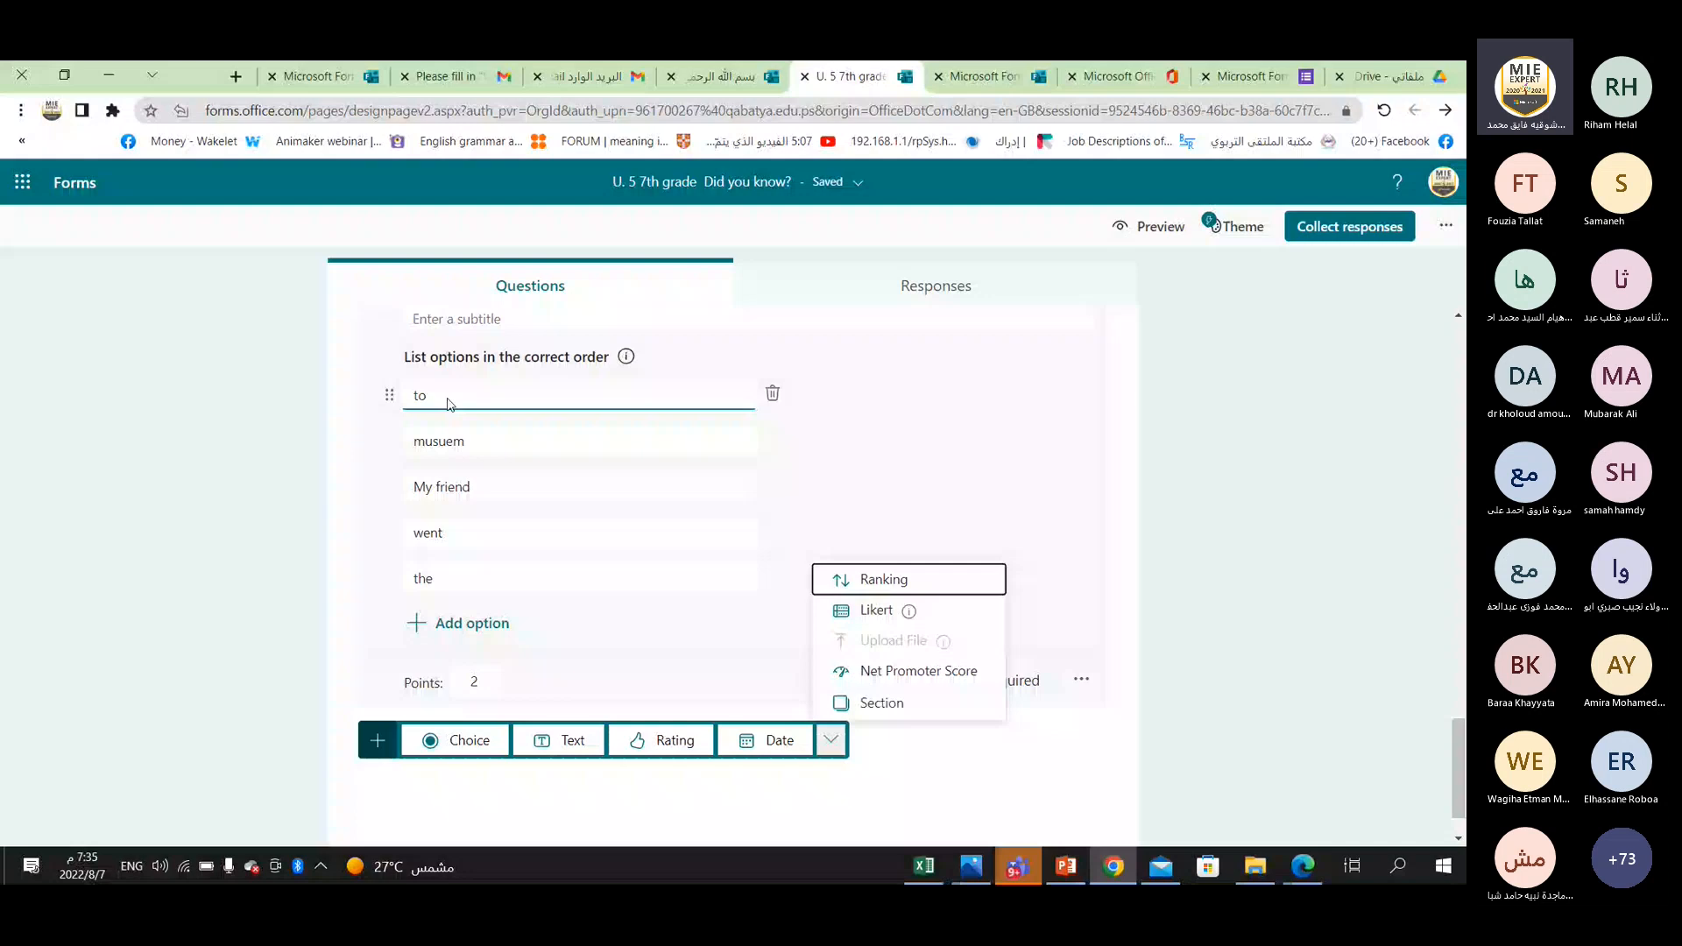
click(874, 611)
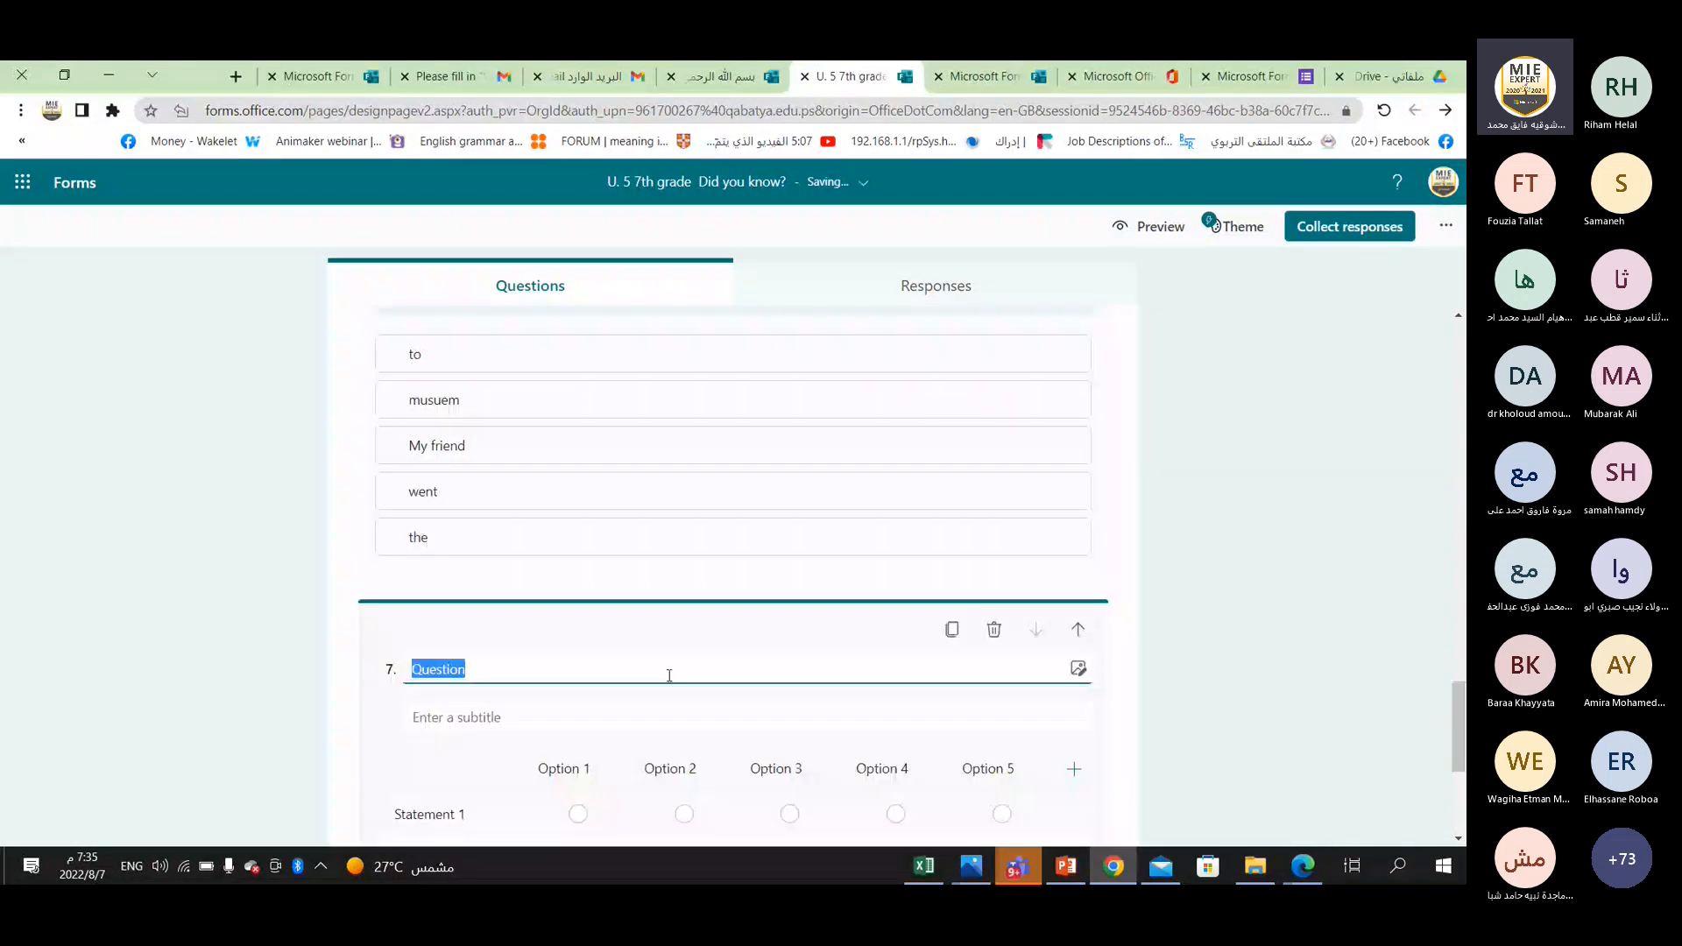
Title the Likert question "The word' fast' in the following sentence is".
text(The wprd' fast' in th)
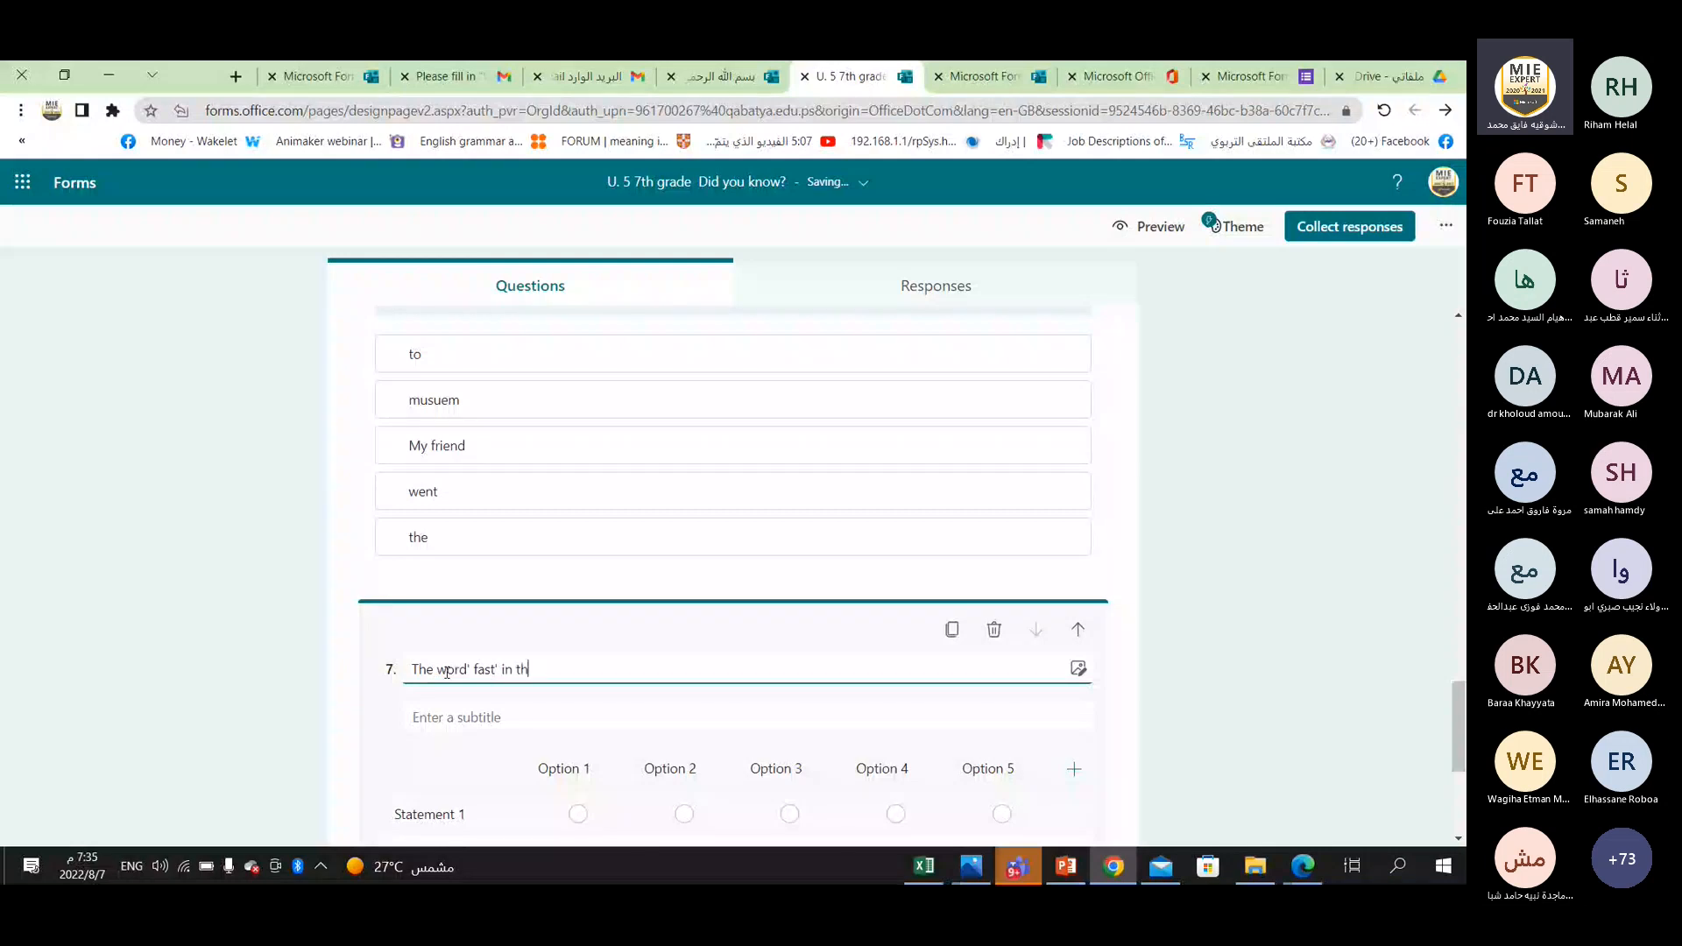
text(e following sentence is)
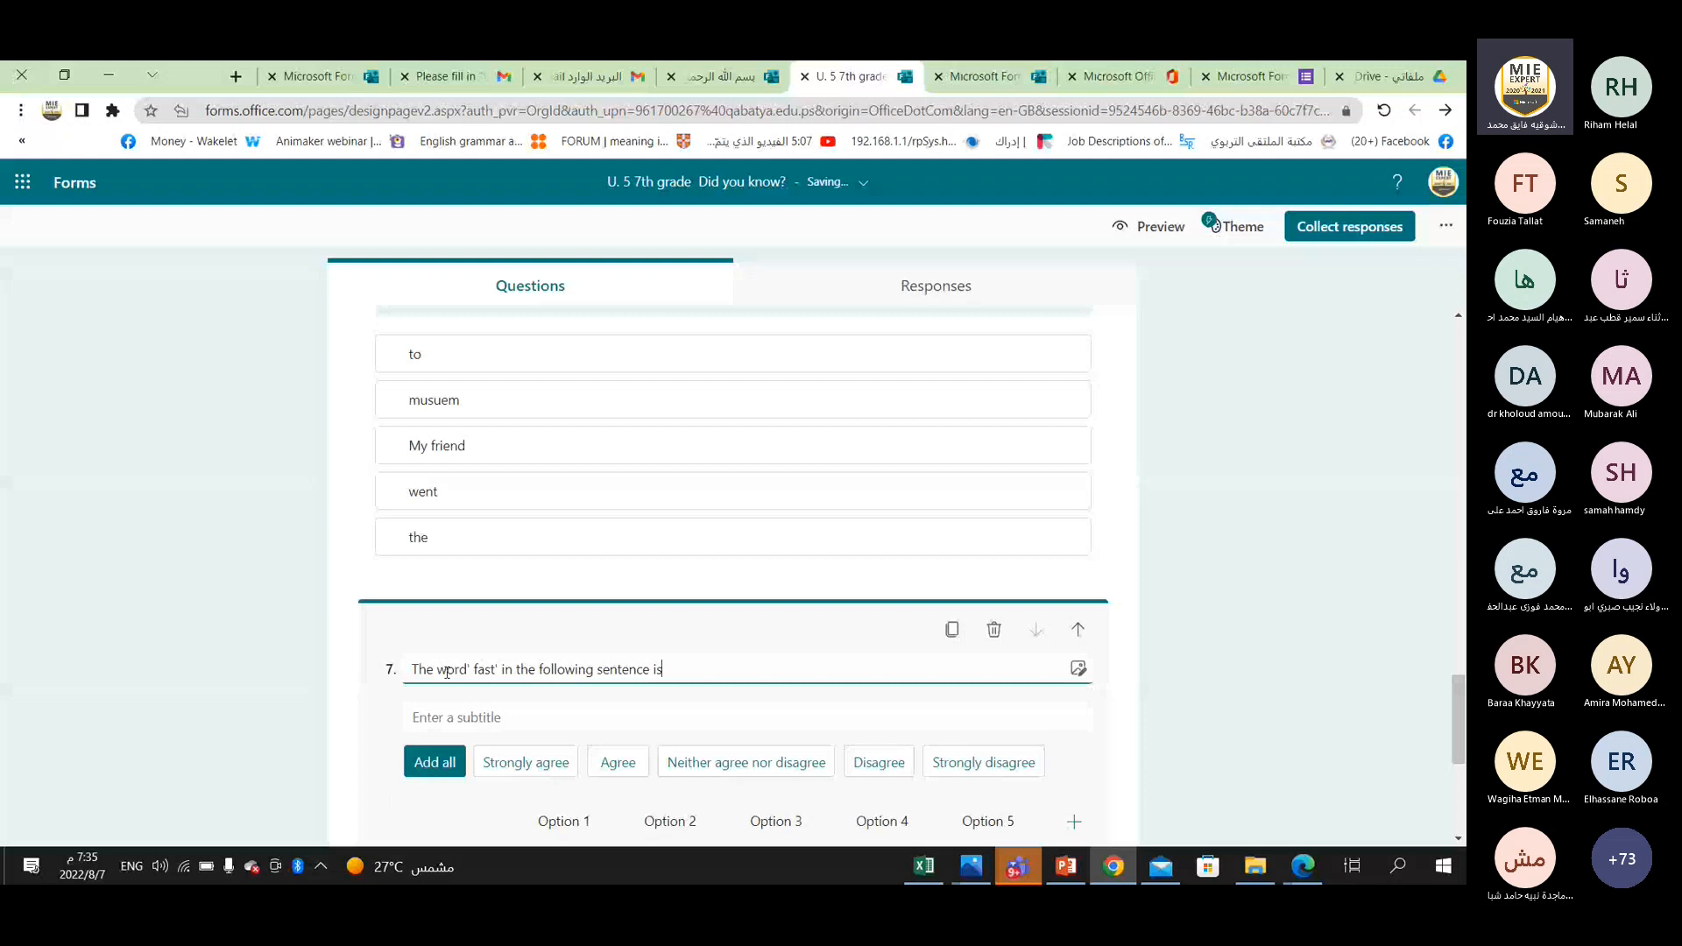
Label the first two columns of the Likert question "noun" and "verb".
scroll(505, 746, down, 1)
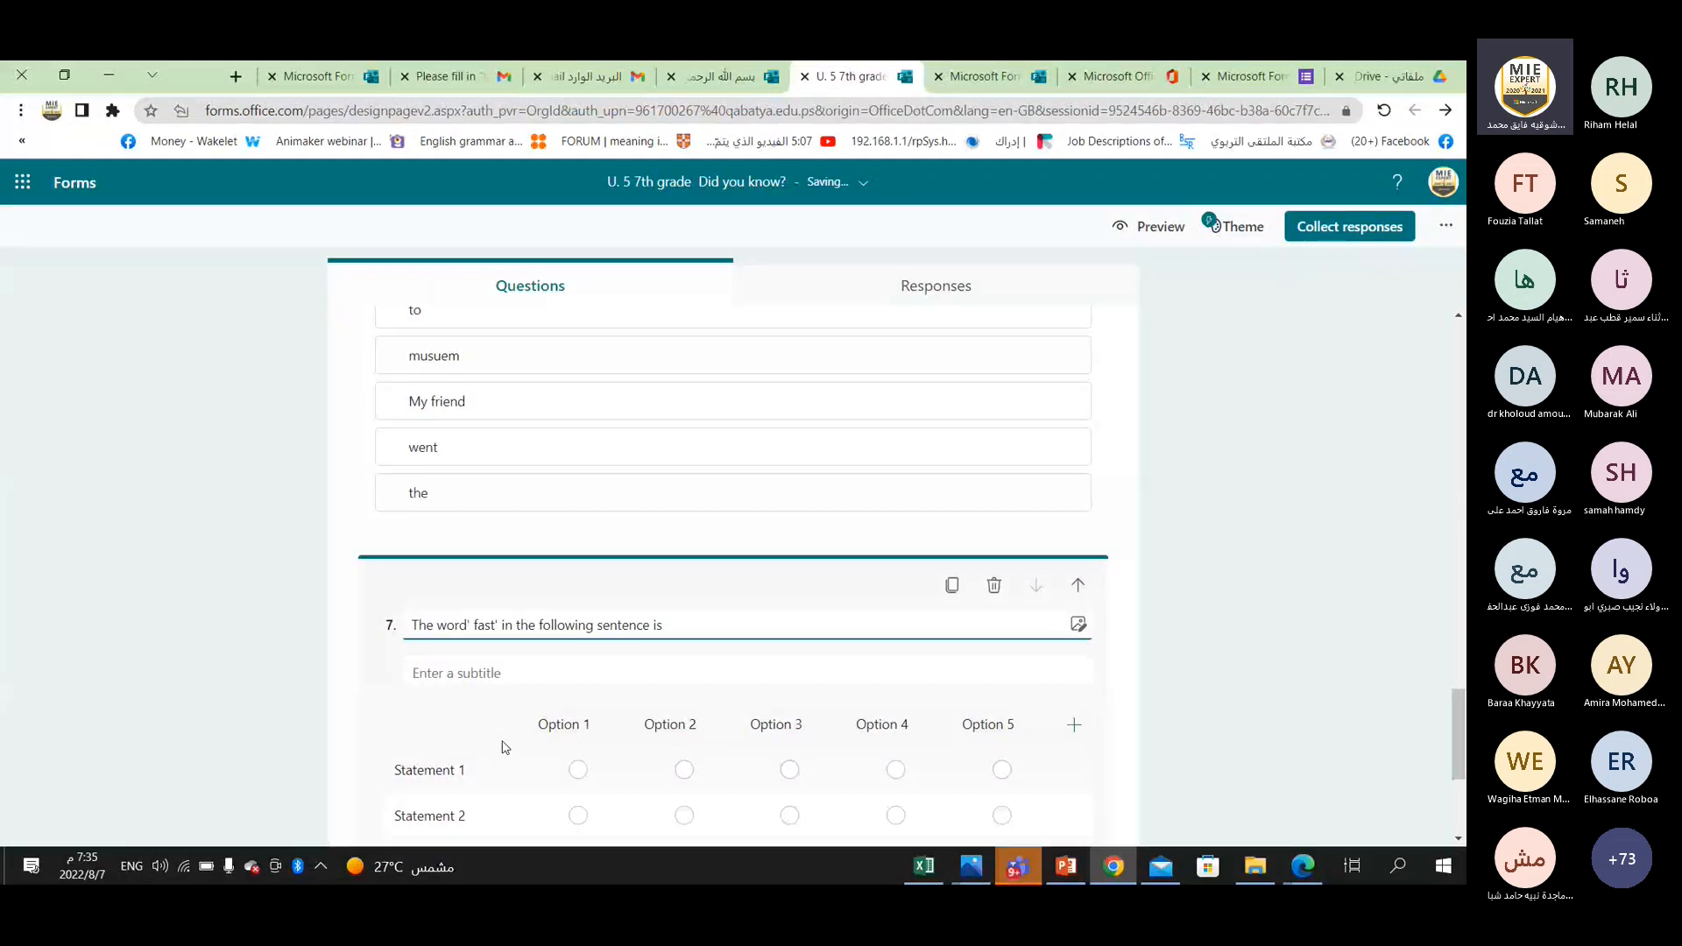
scroll(505, 746, down, 3)
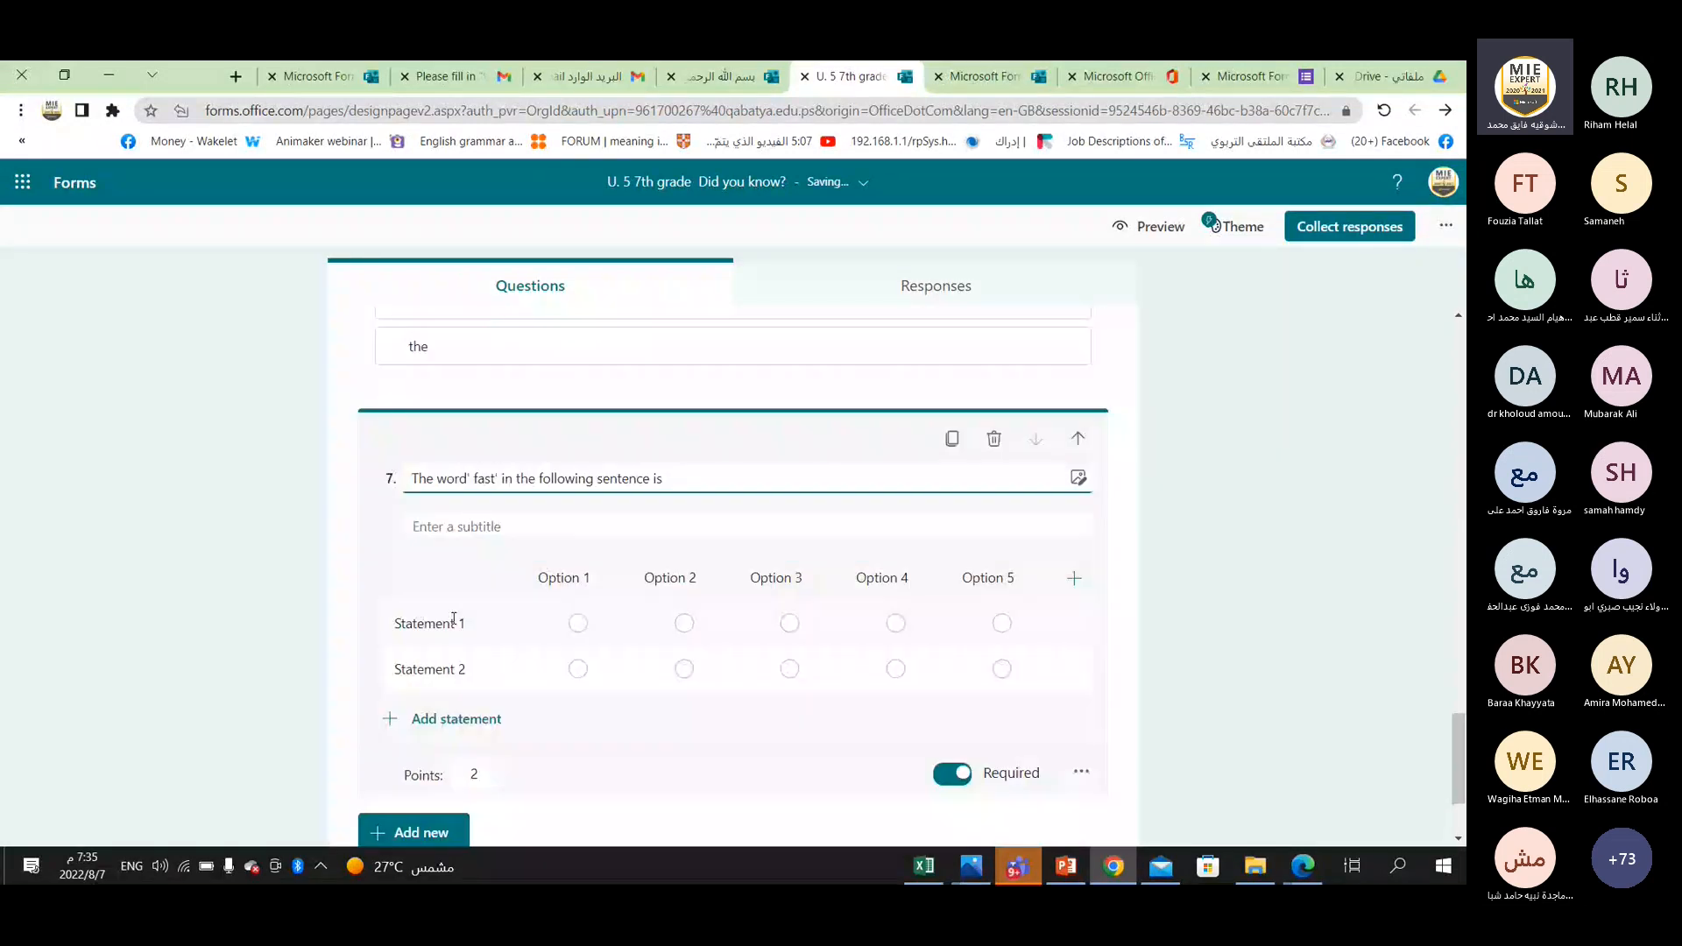
click(562, 571)
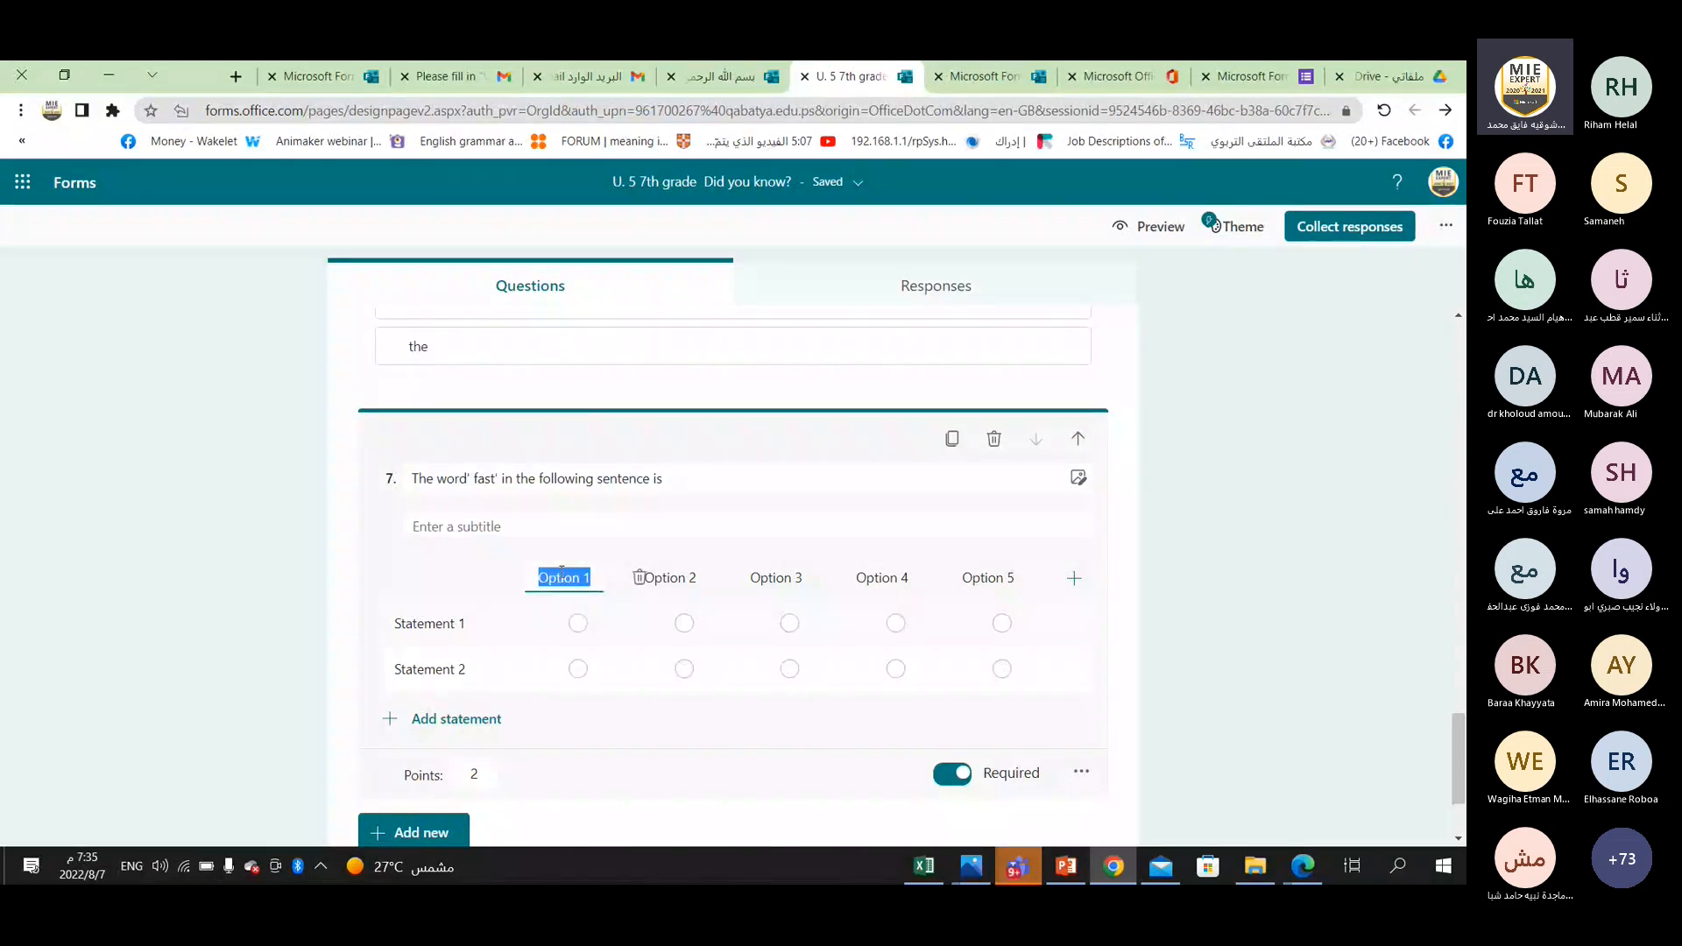
text(nou)
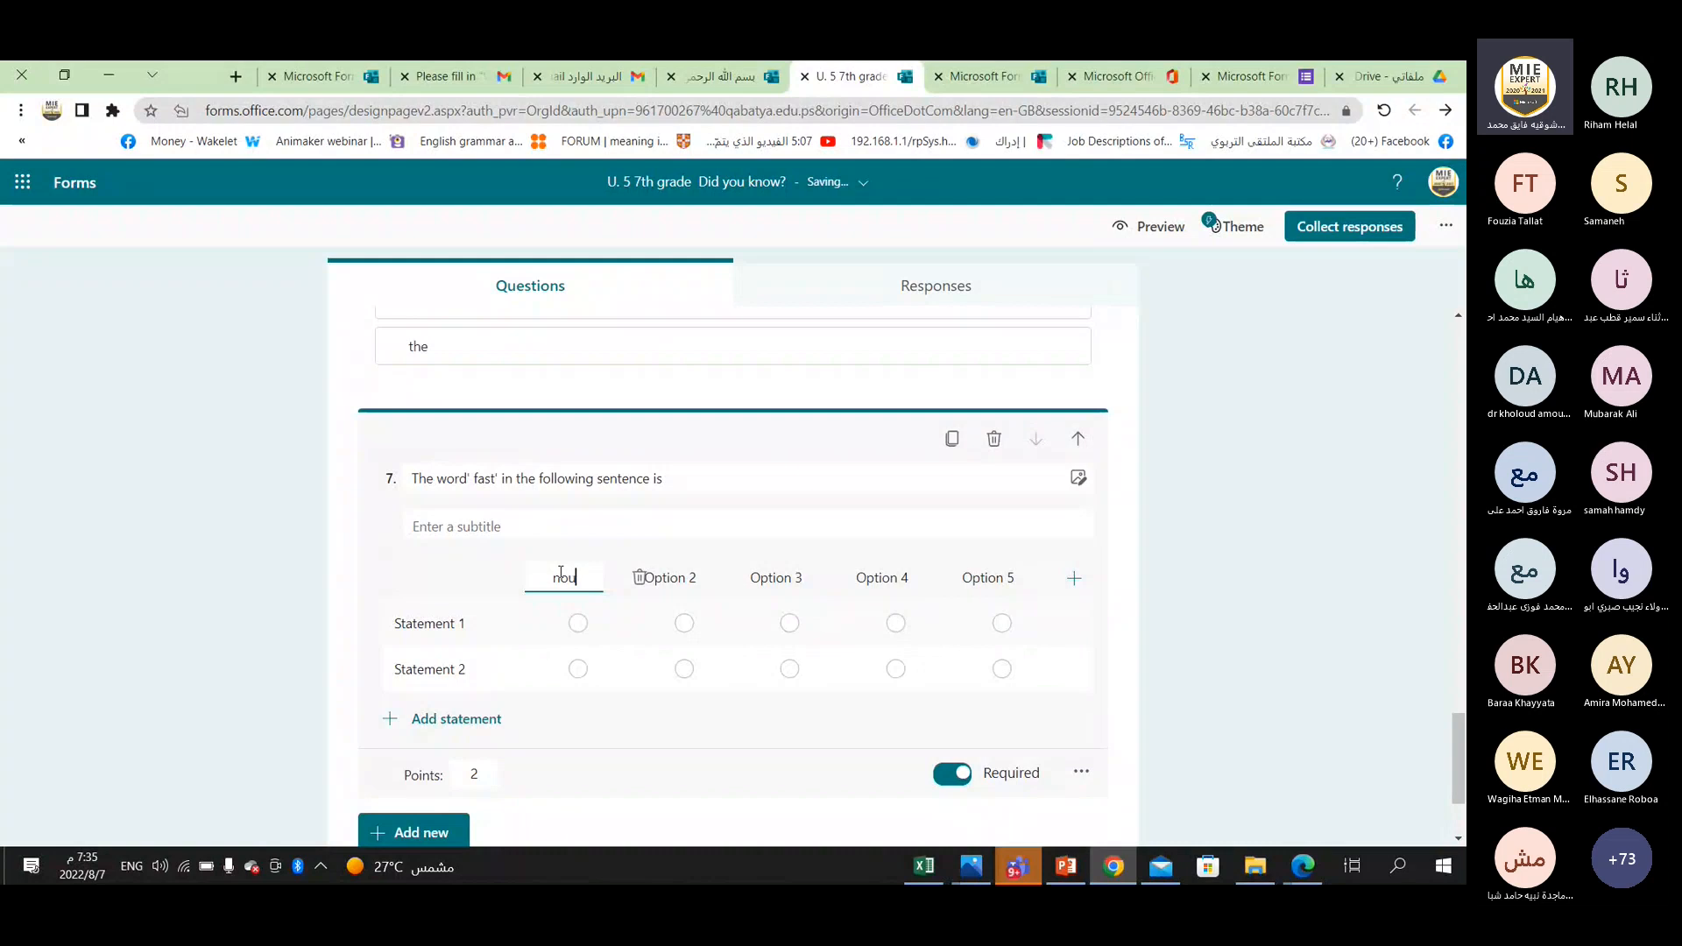
text(n)
click(665, 575)
text(ve)
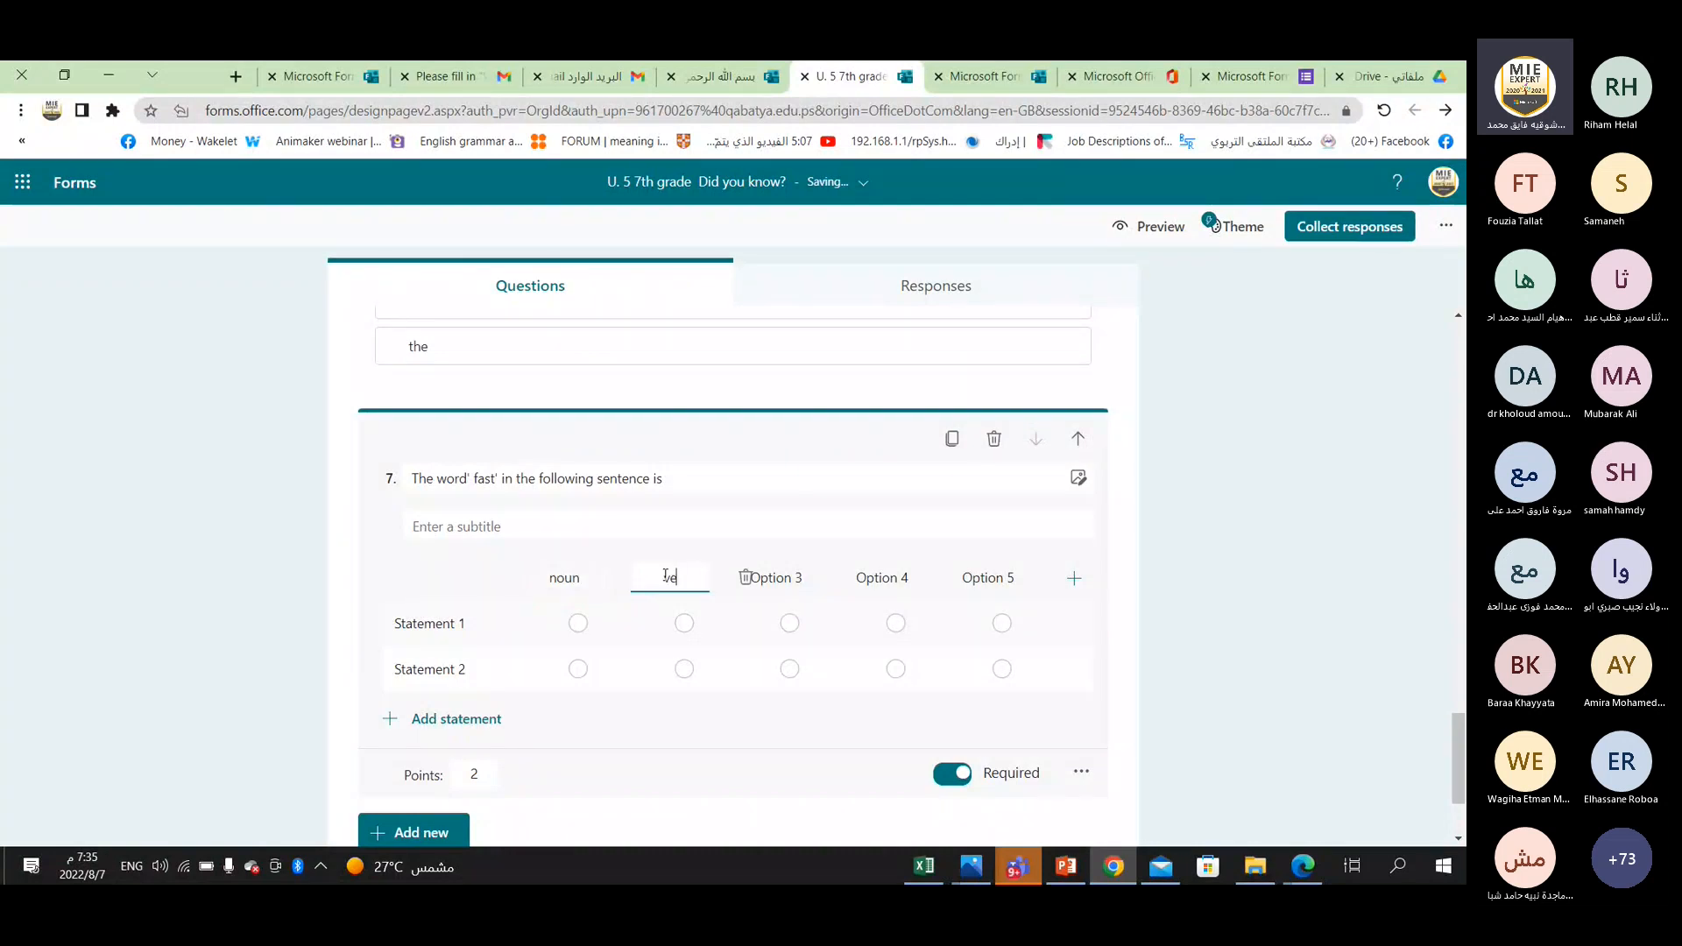
text(rb)
Label the third and fourth columns of the Likert question "adjective" and "adverb".
click(798, 577)
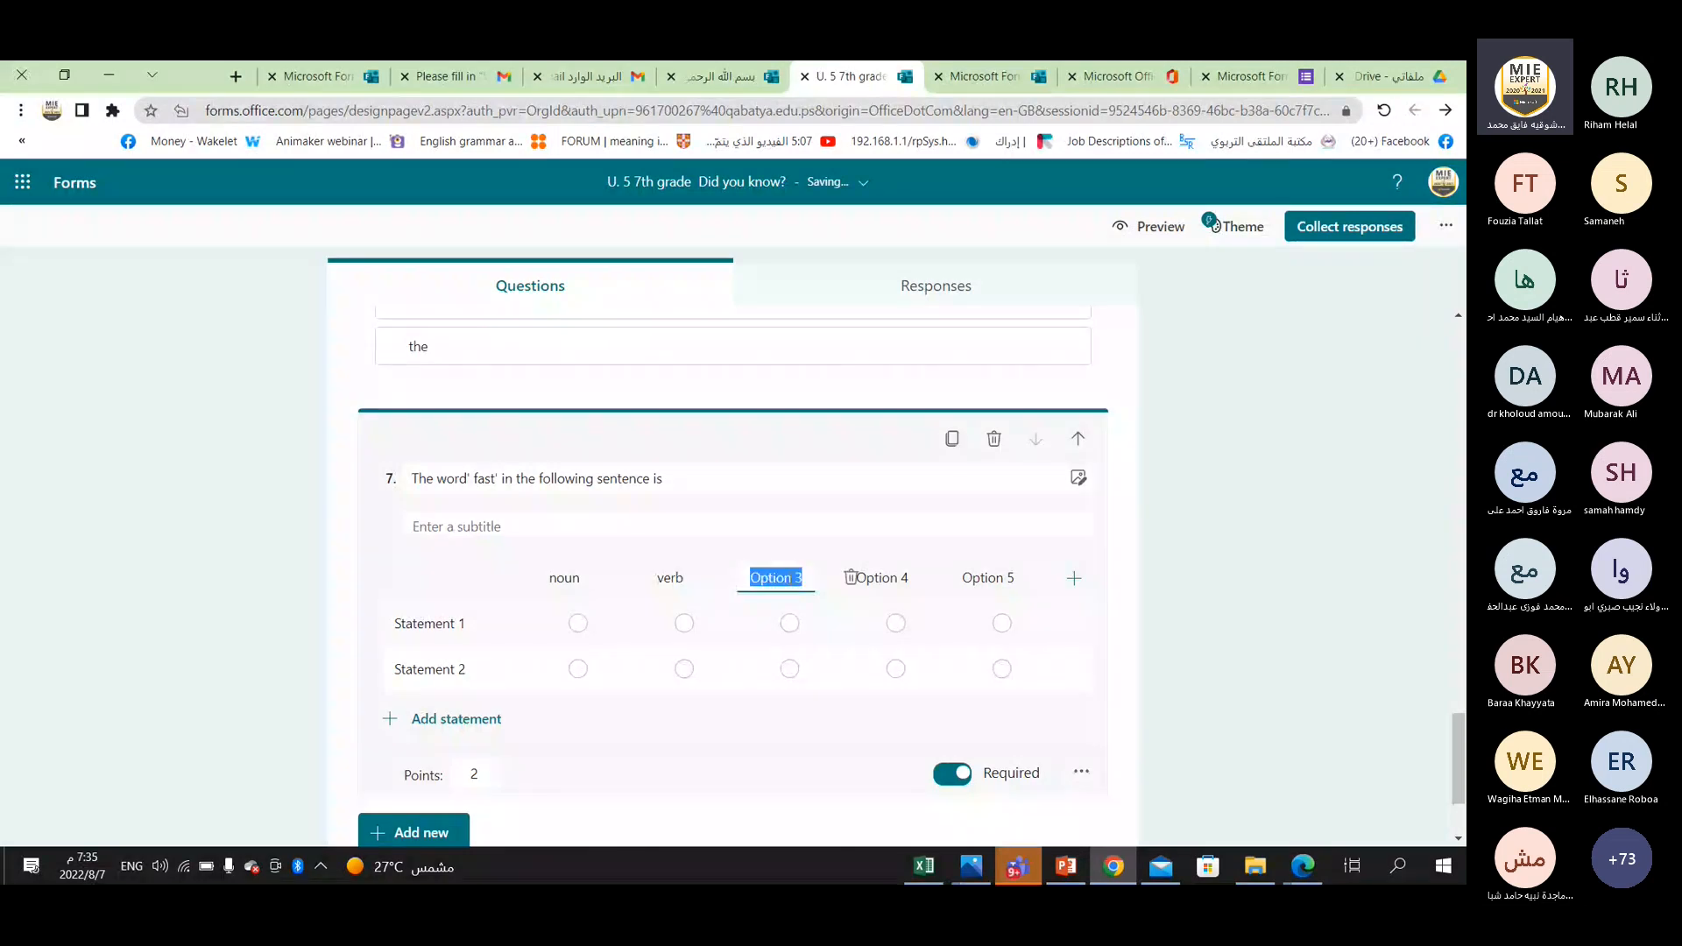
text(adjective)
click(876, 577)
text(adve)
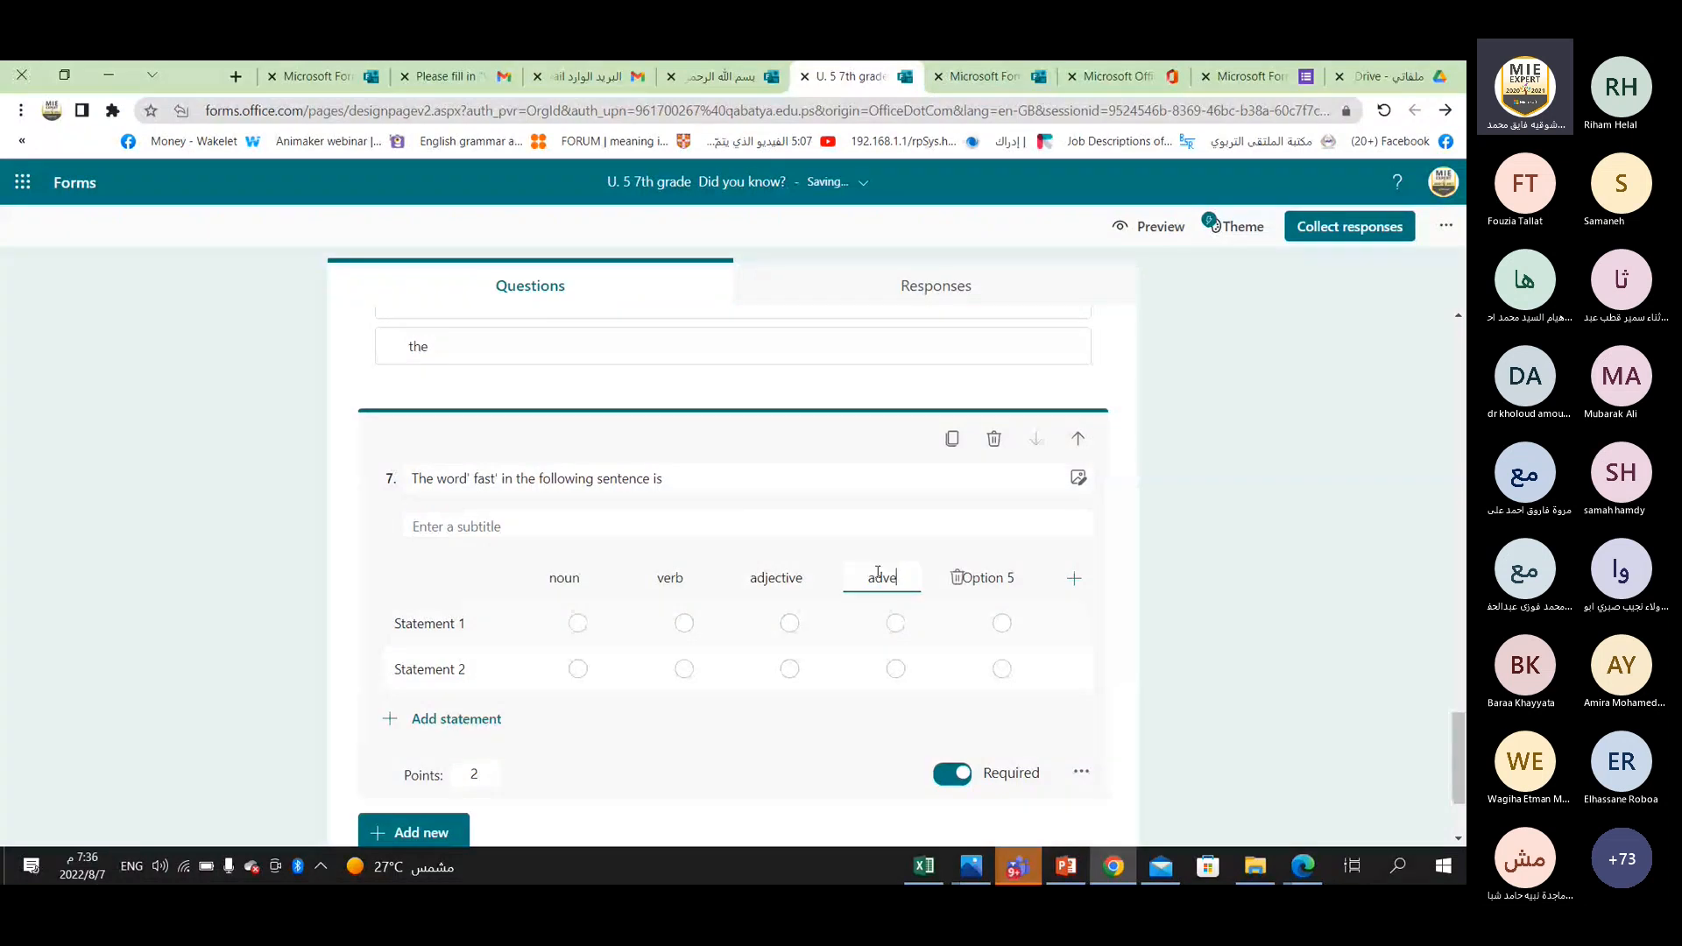
text(rb)
Fill in the two Likert statements with a sample first name followed by "eats fast" in the first and "is fast" in the second.
click(460, 626)
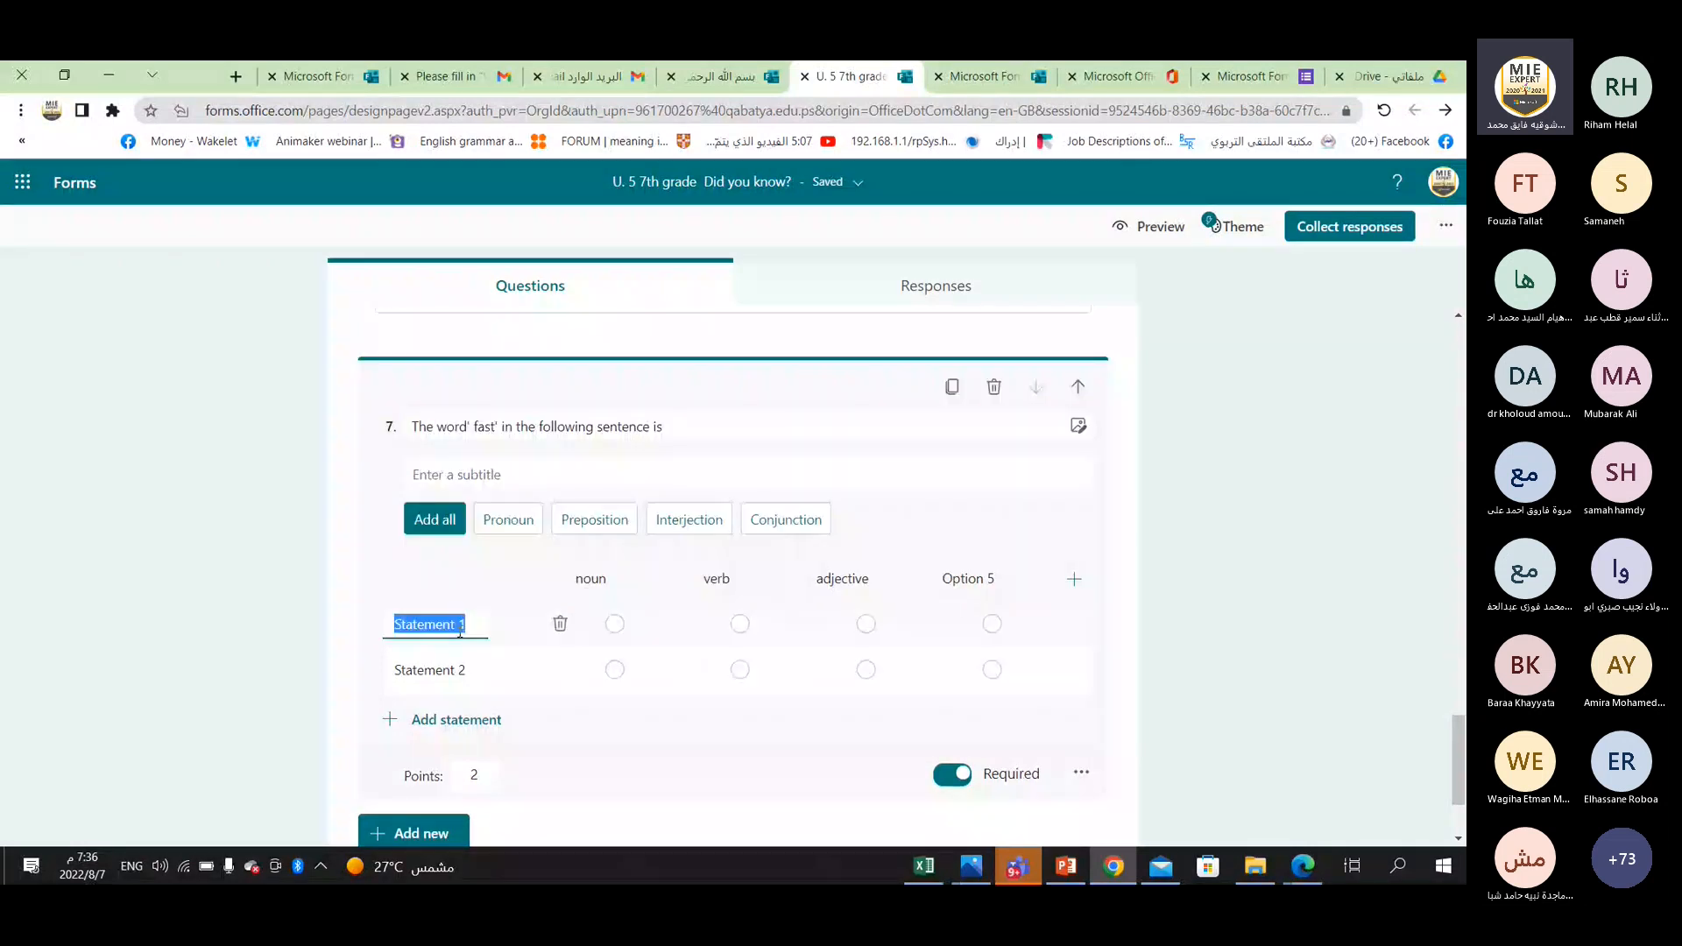
text(Hamid eats fast)
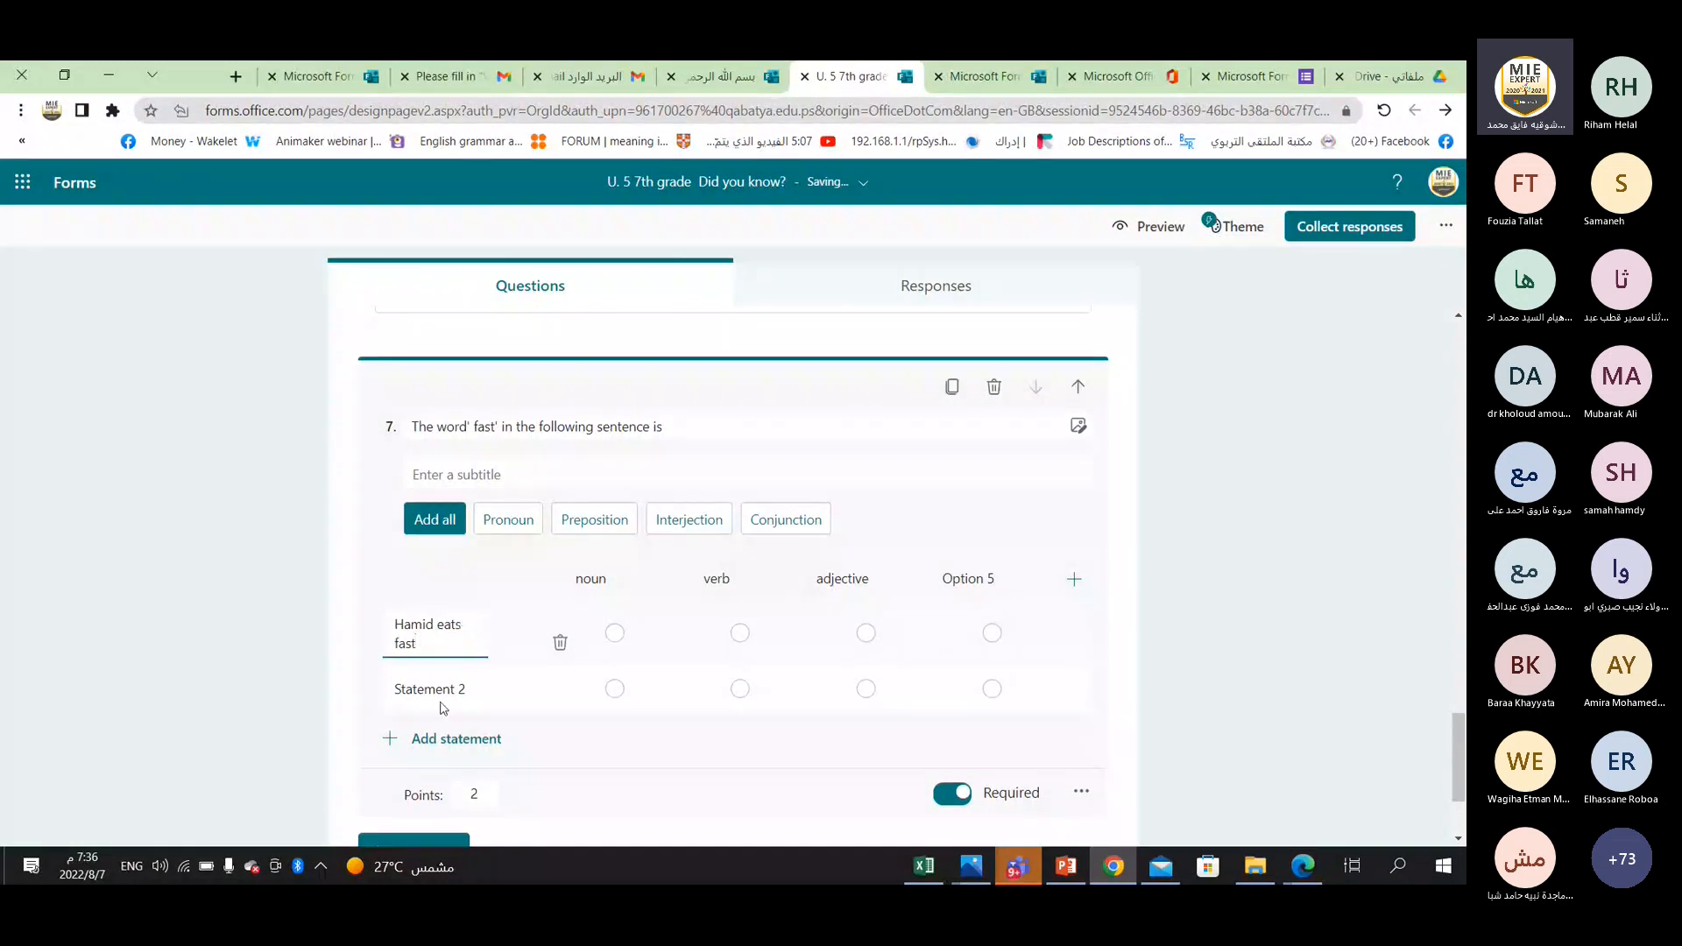
click(438, 692)
text(G)
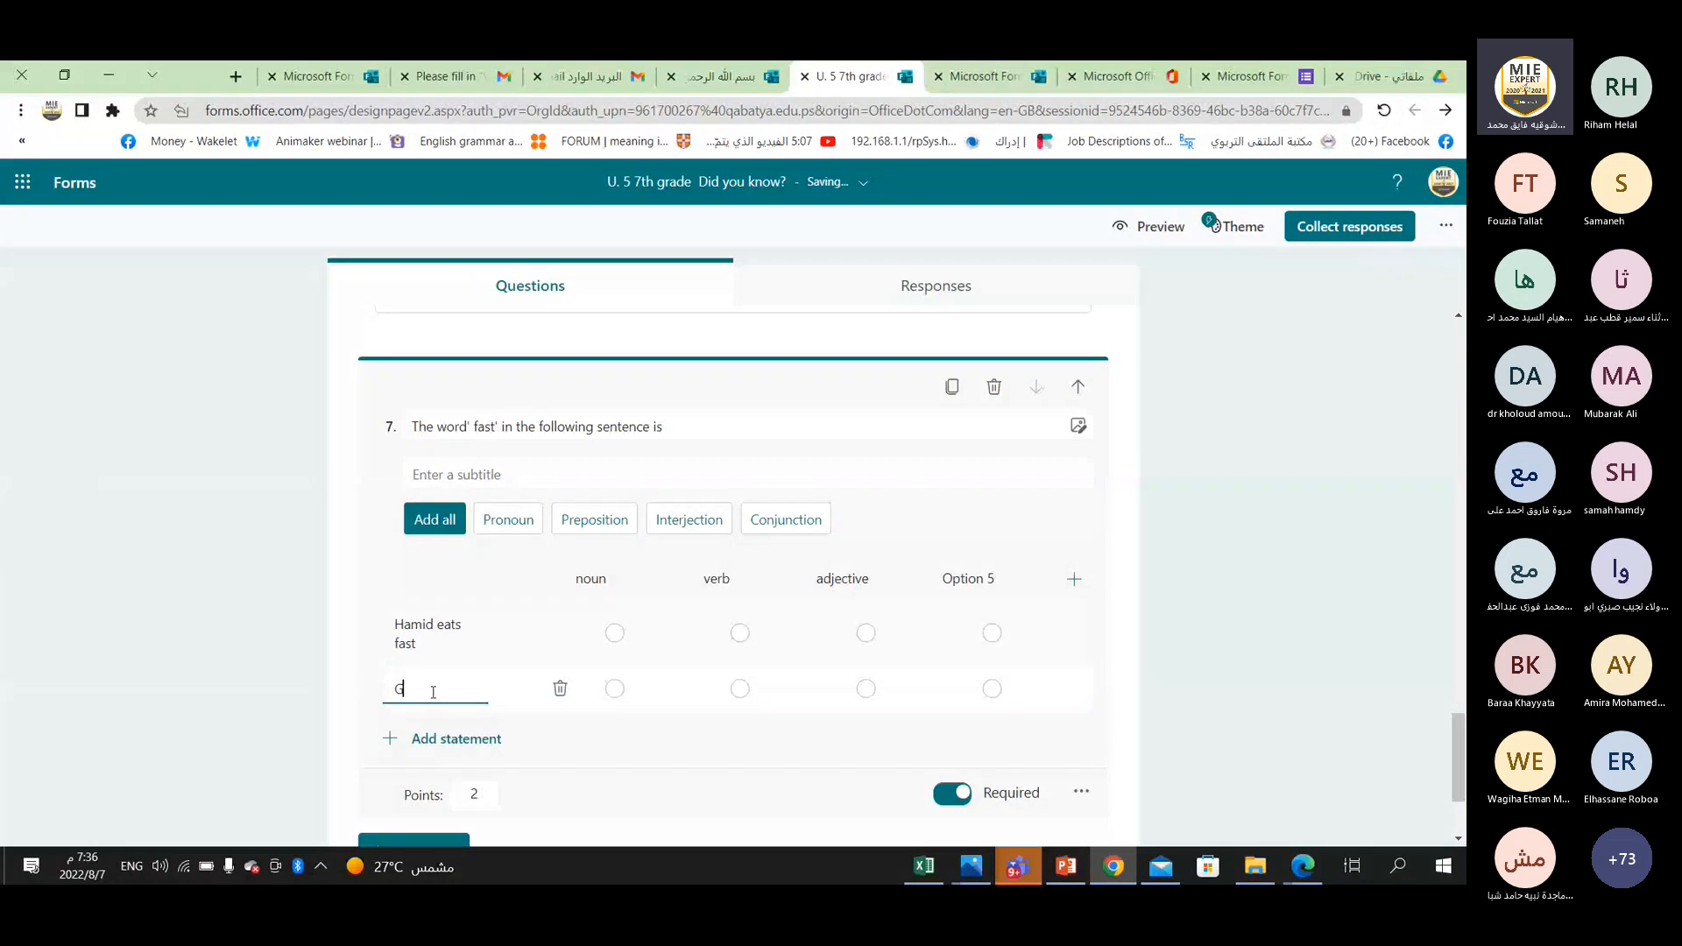
key(BackSpace)
text(Hamid is fast)
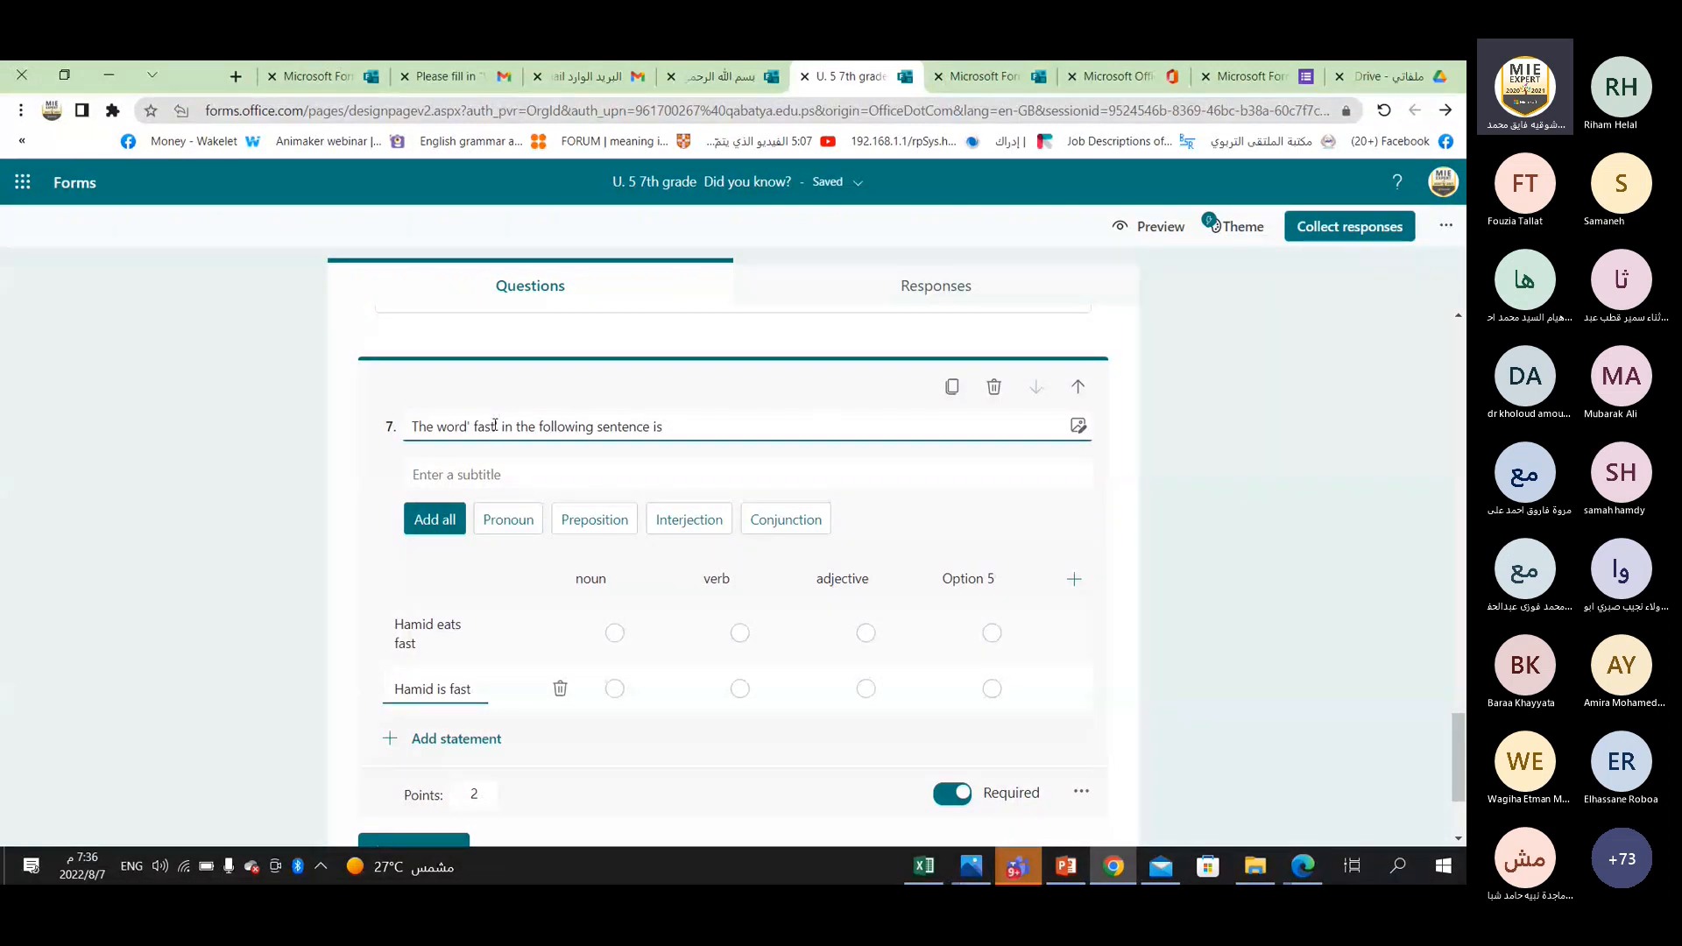
Label the Likert question's last column "adverb".
click(495, 426)
text(')
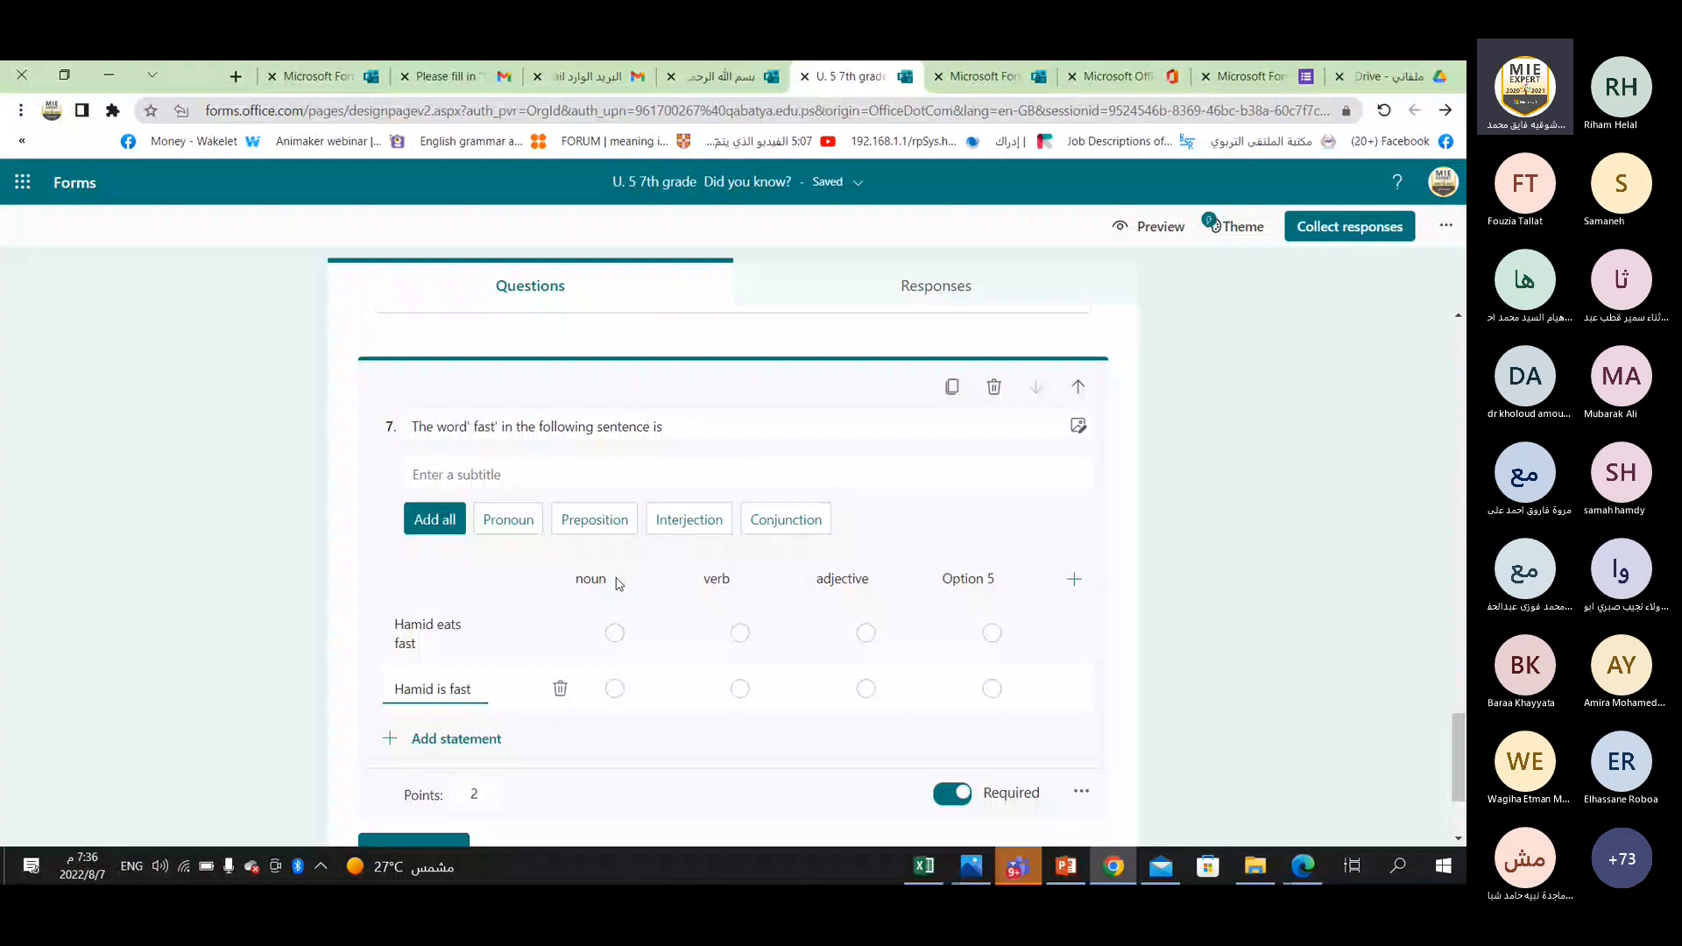
click(957, 578)
text(adverb)
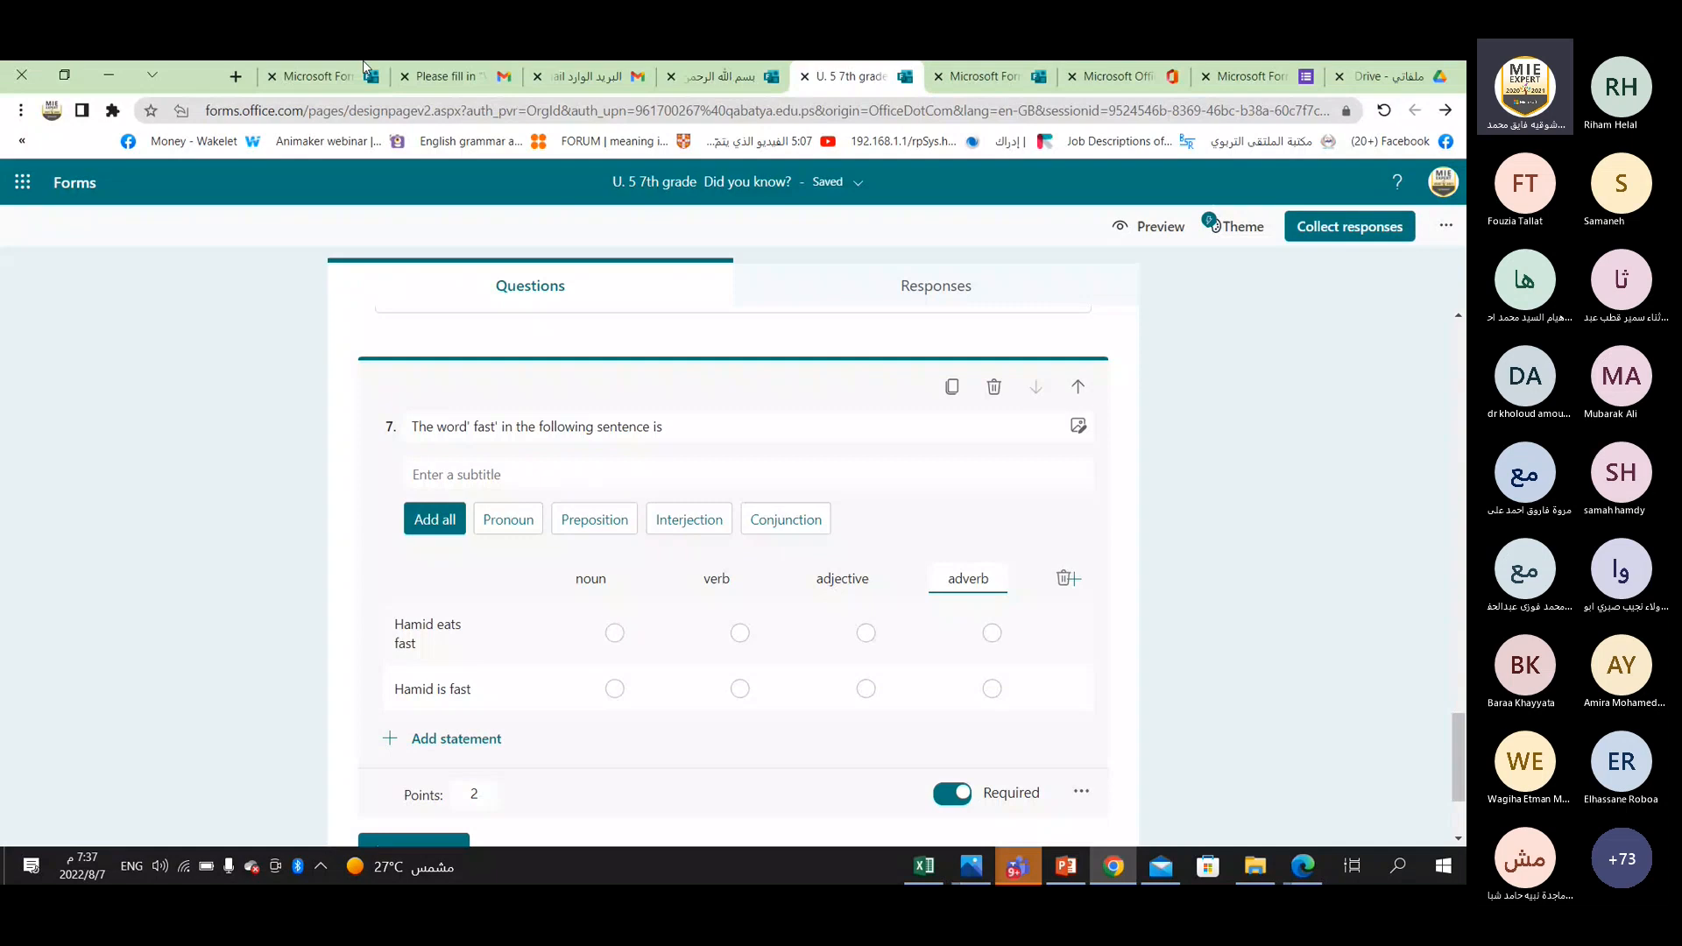
Add a new section after the Likert question.
scroll(632, 721, down, 1)
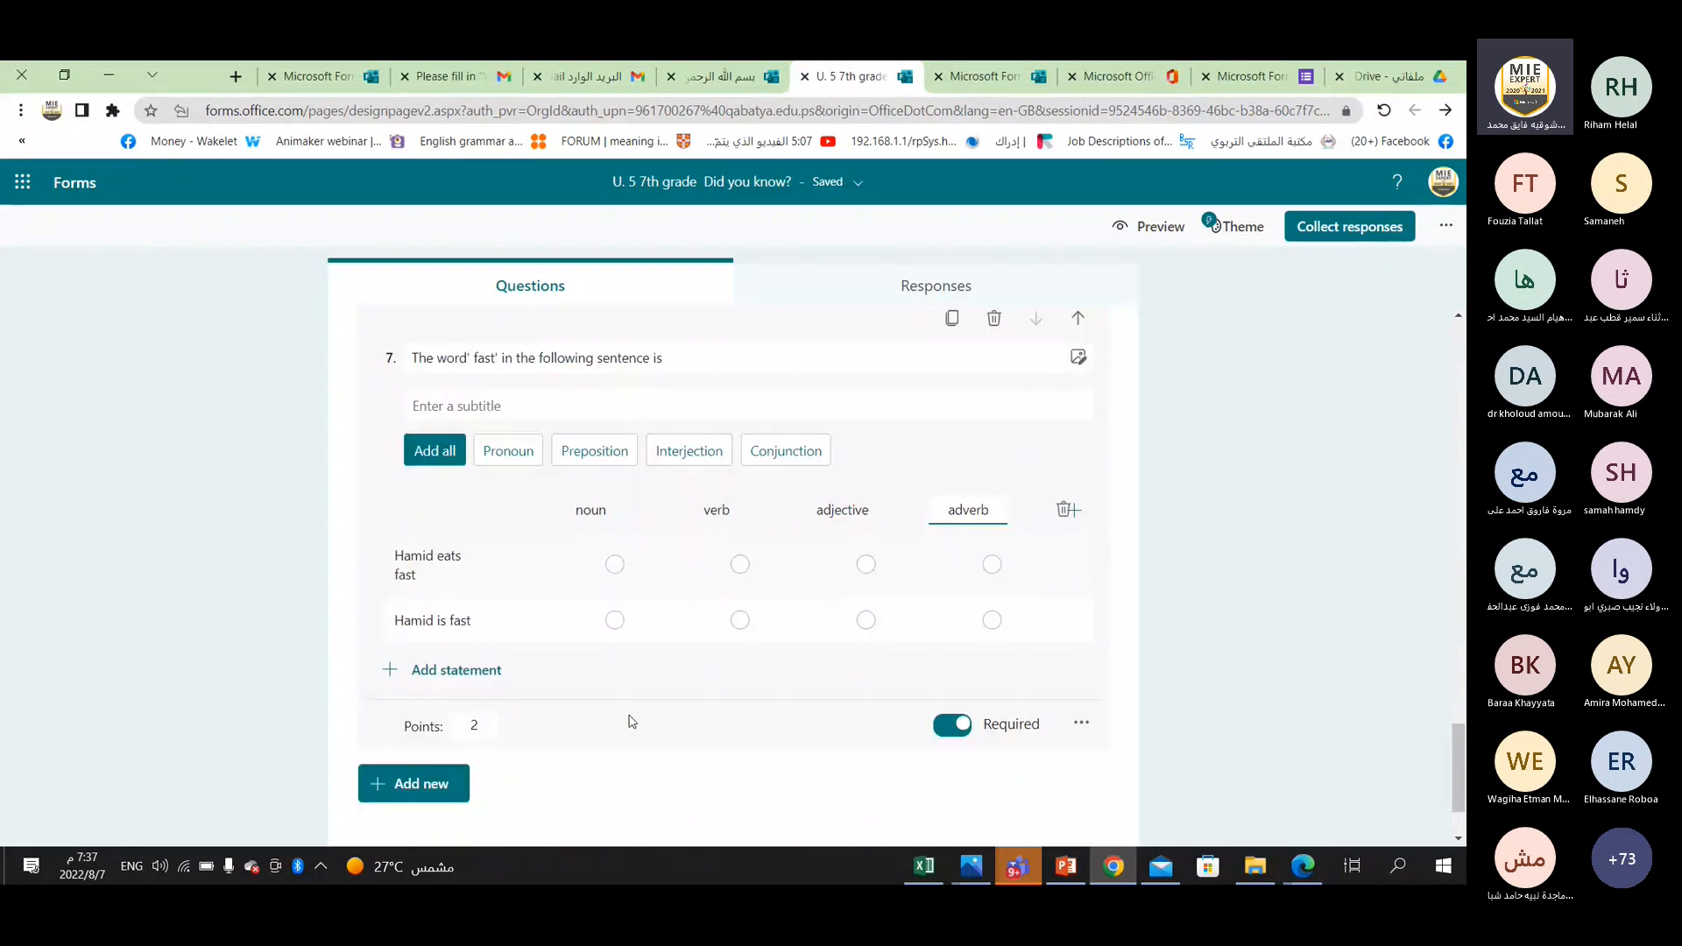
click(414, 784)
click(830, 671)
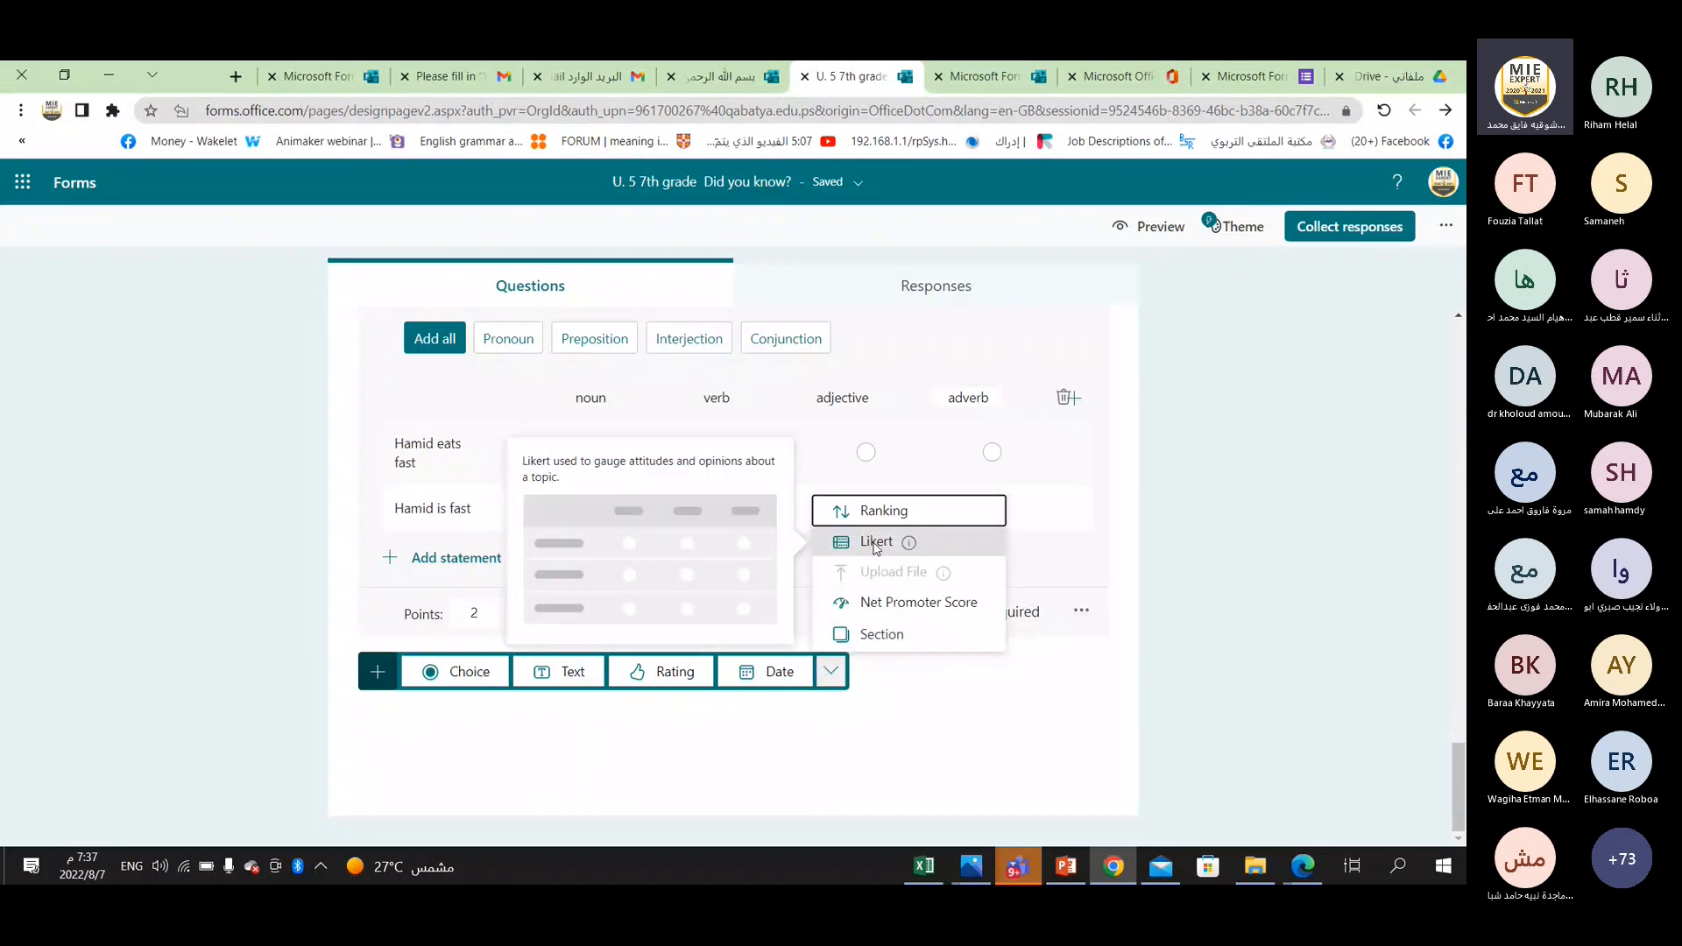
click(911, 644)
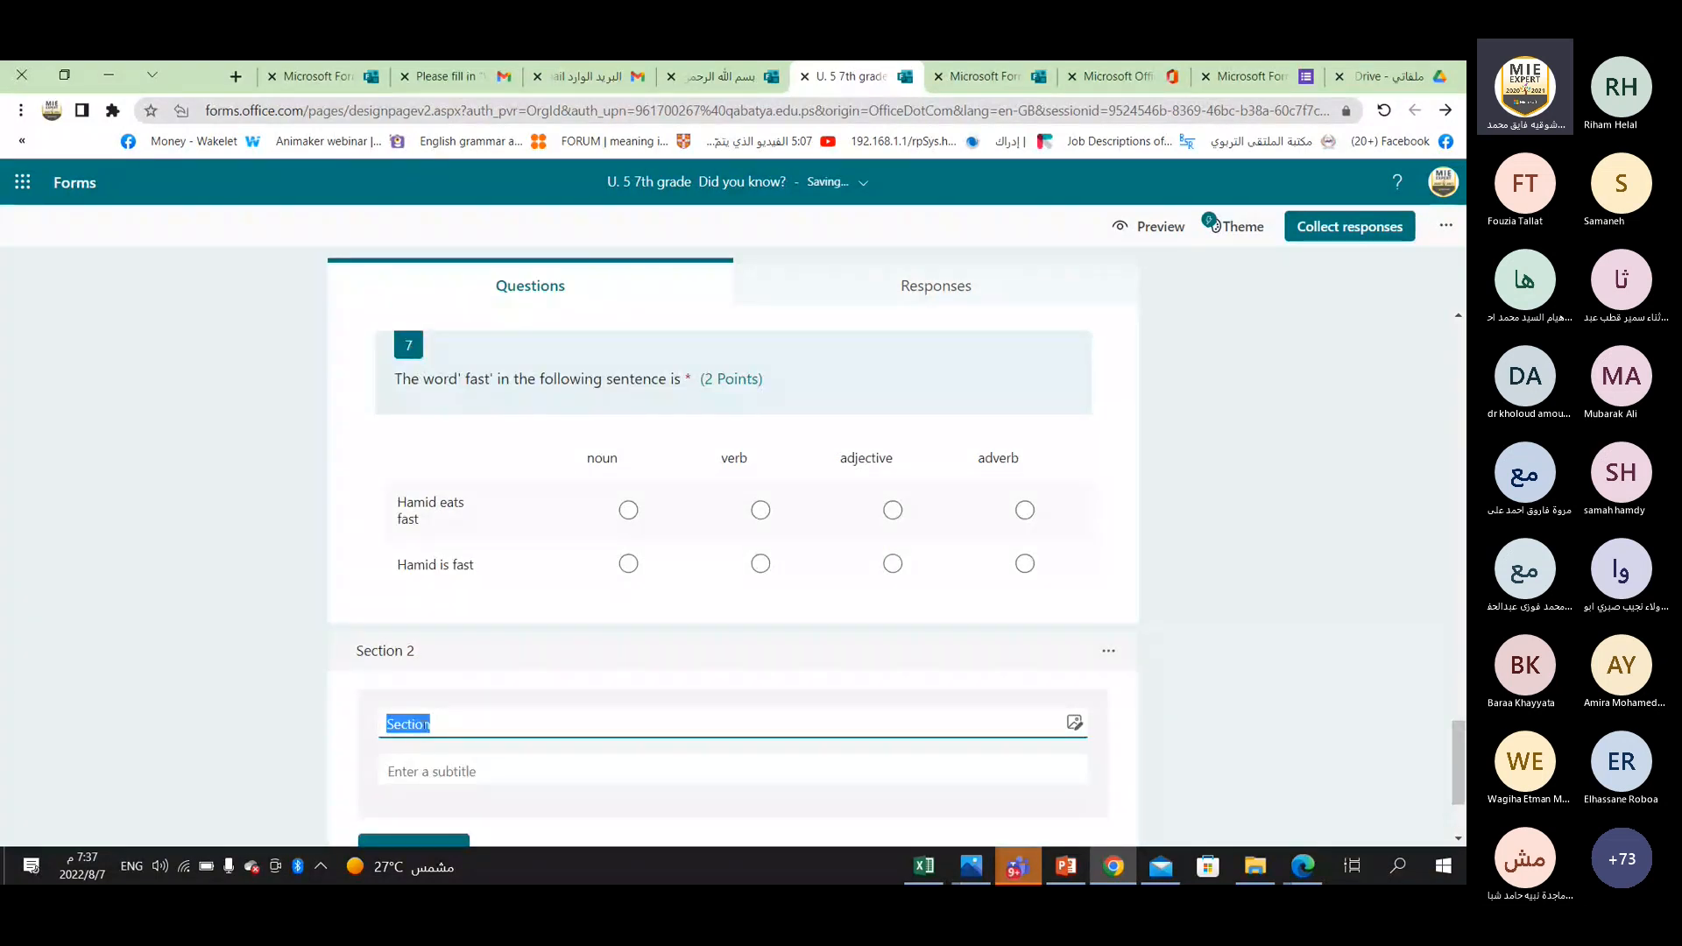
Title the new section "Write about what you feel when you have the highest mark in the class.".
text(Write)
text( wha)
key(BackSpace)
key(BackSpace)
key(BackSpace)
text(about wg)
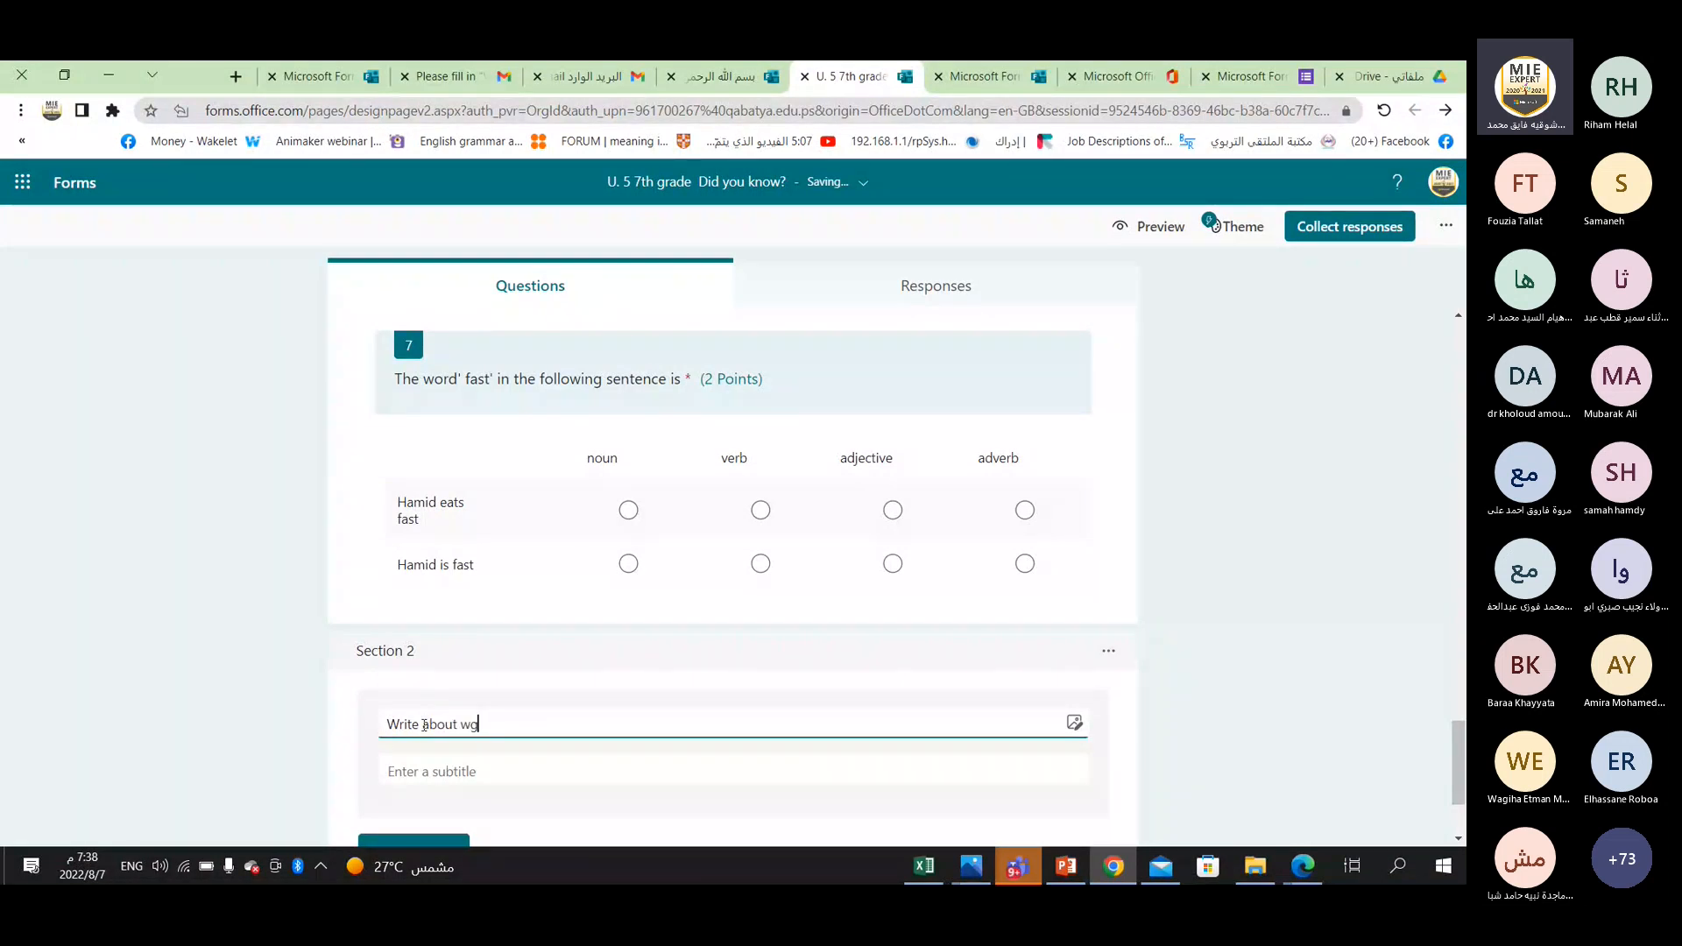
key(BackSpace)
text(hat you feel wh)
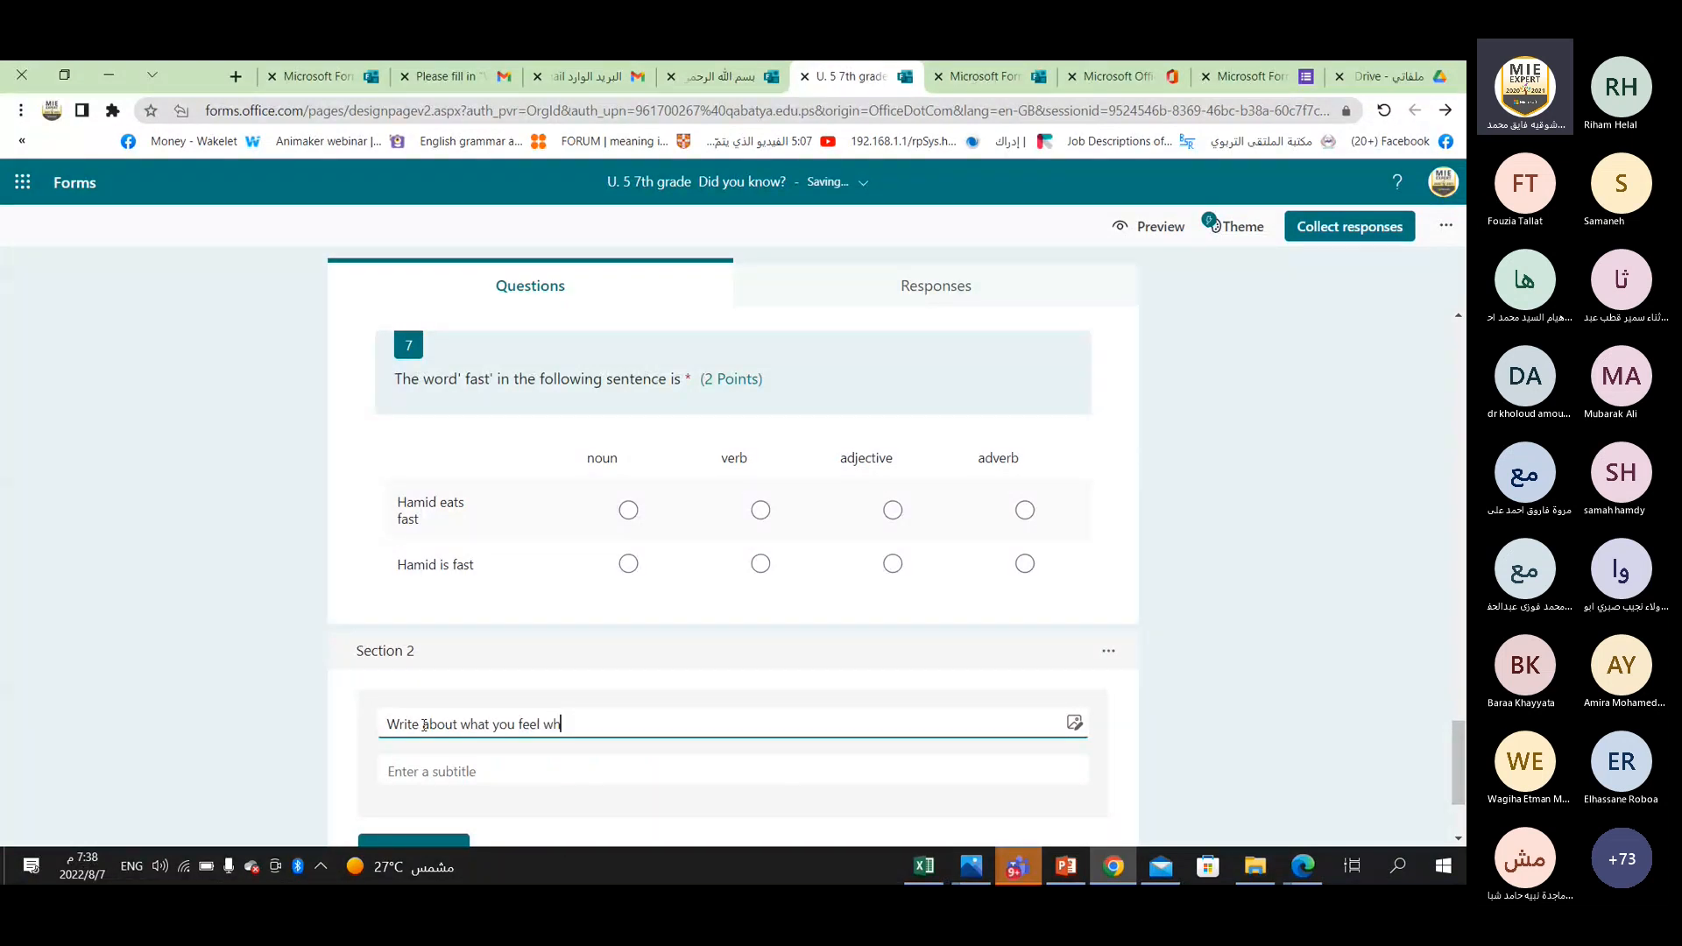
text(en you have th)
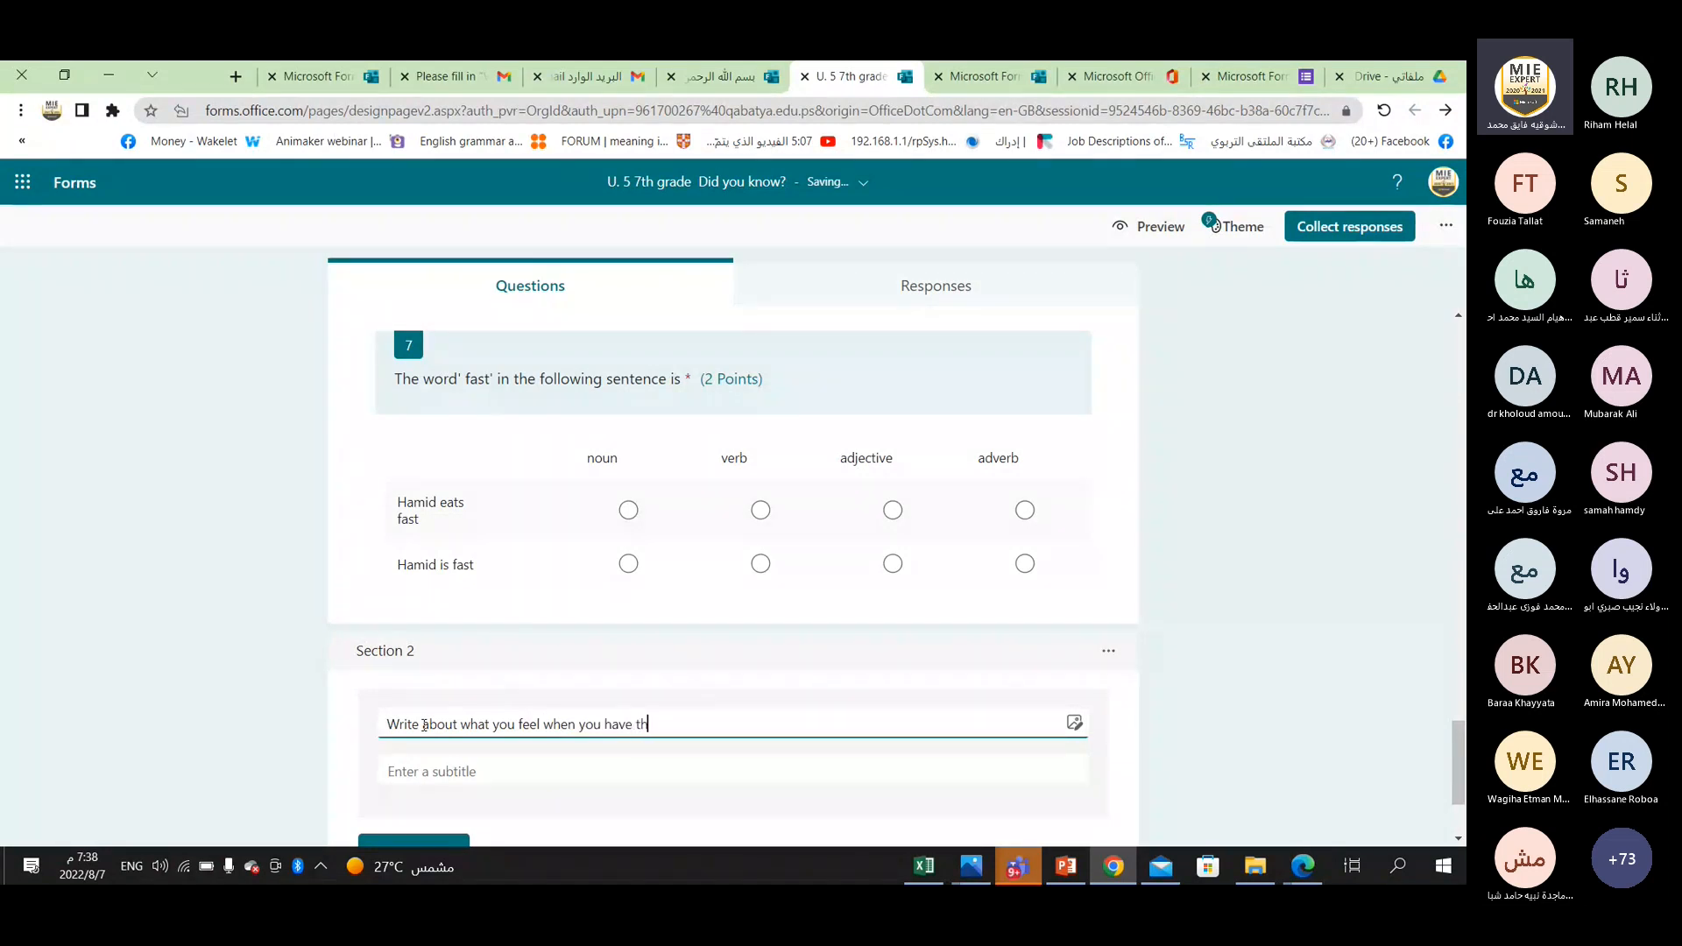
text(e h)
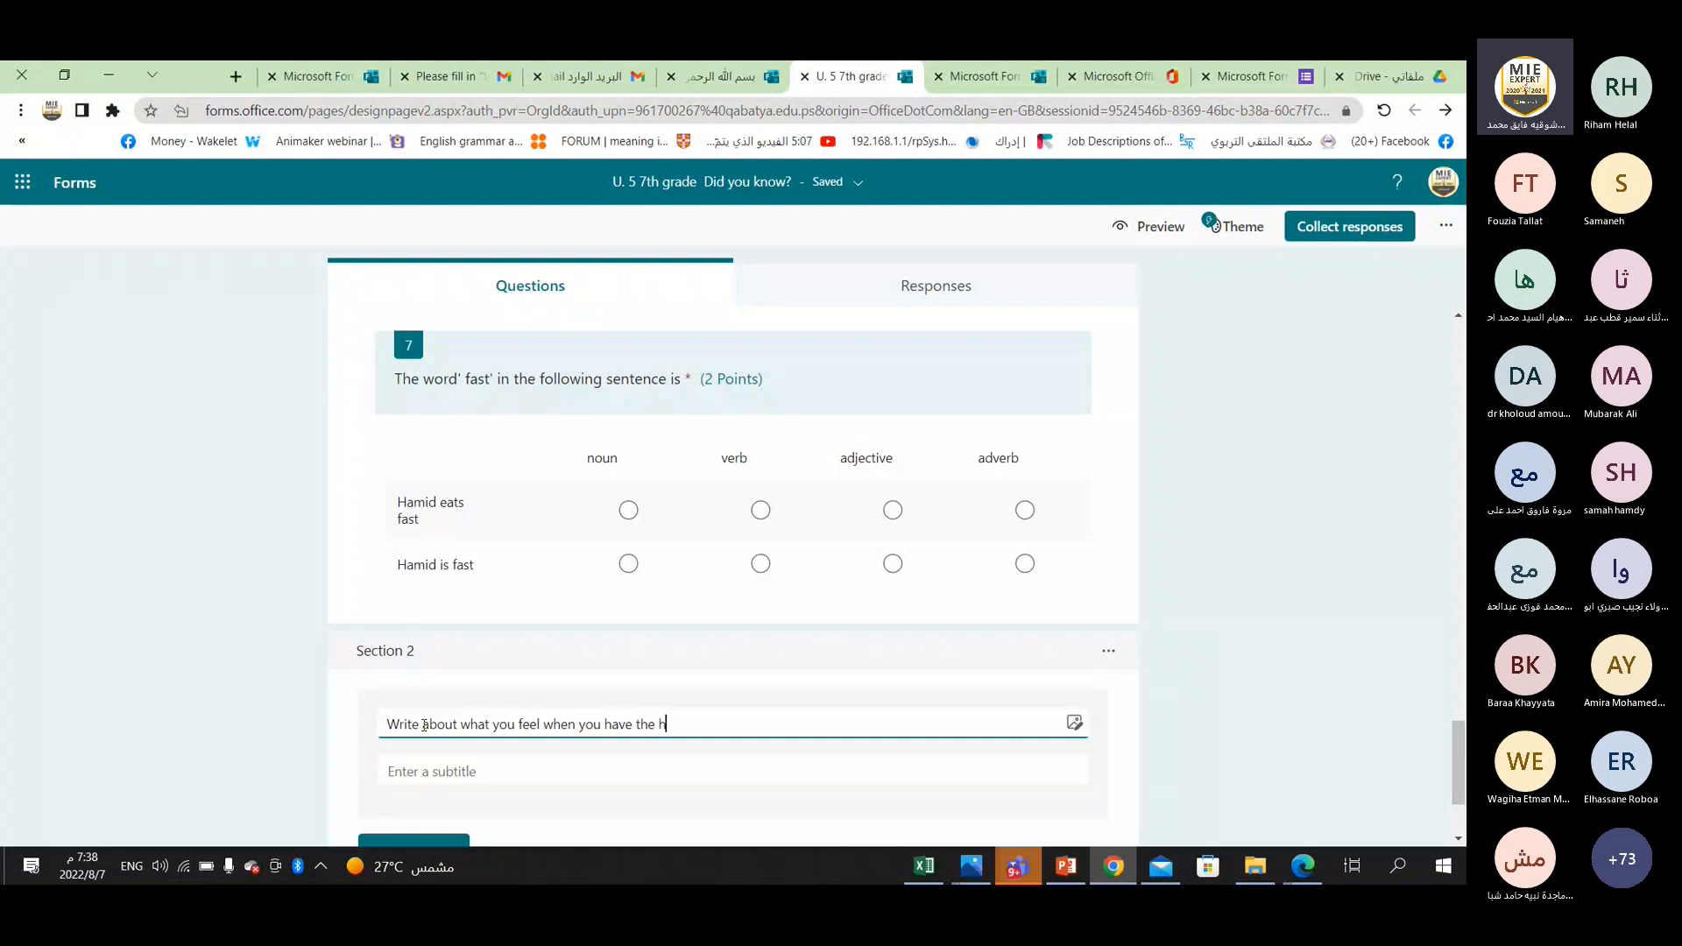
text(ighe)
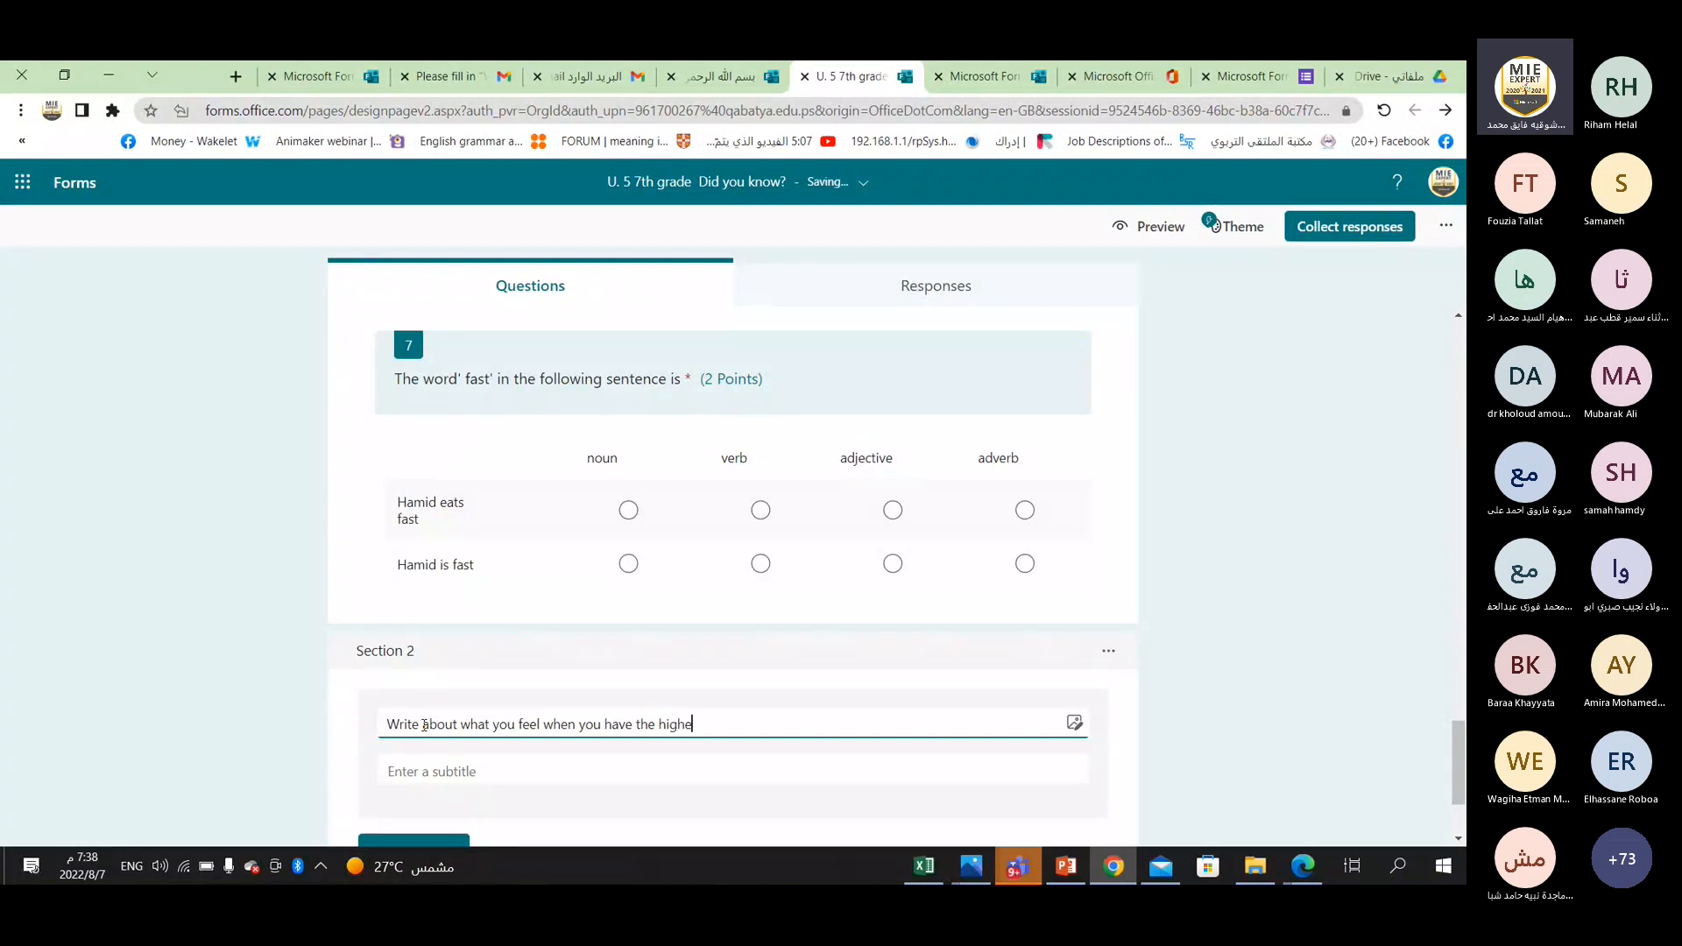
text(st mark in the class.)
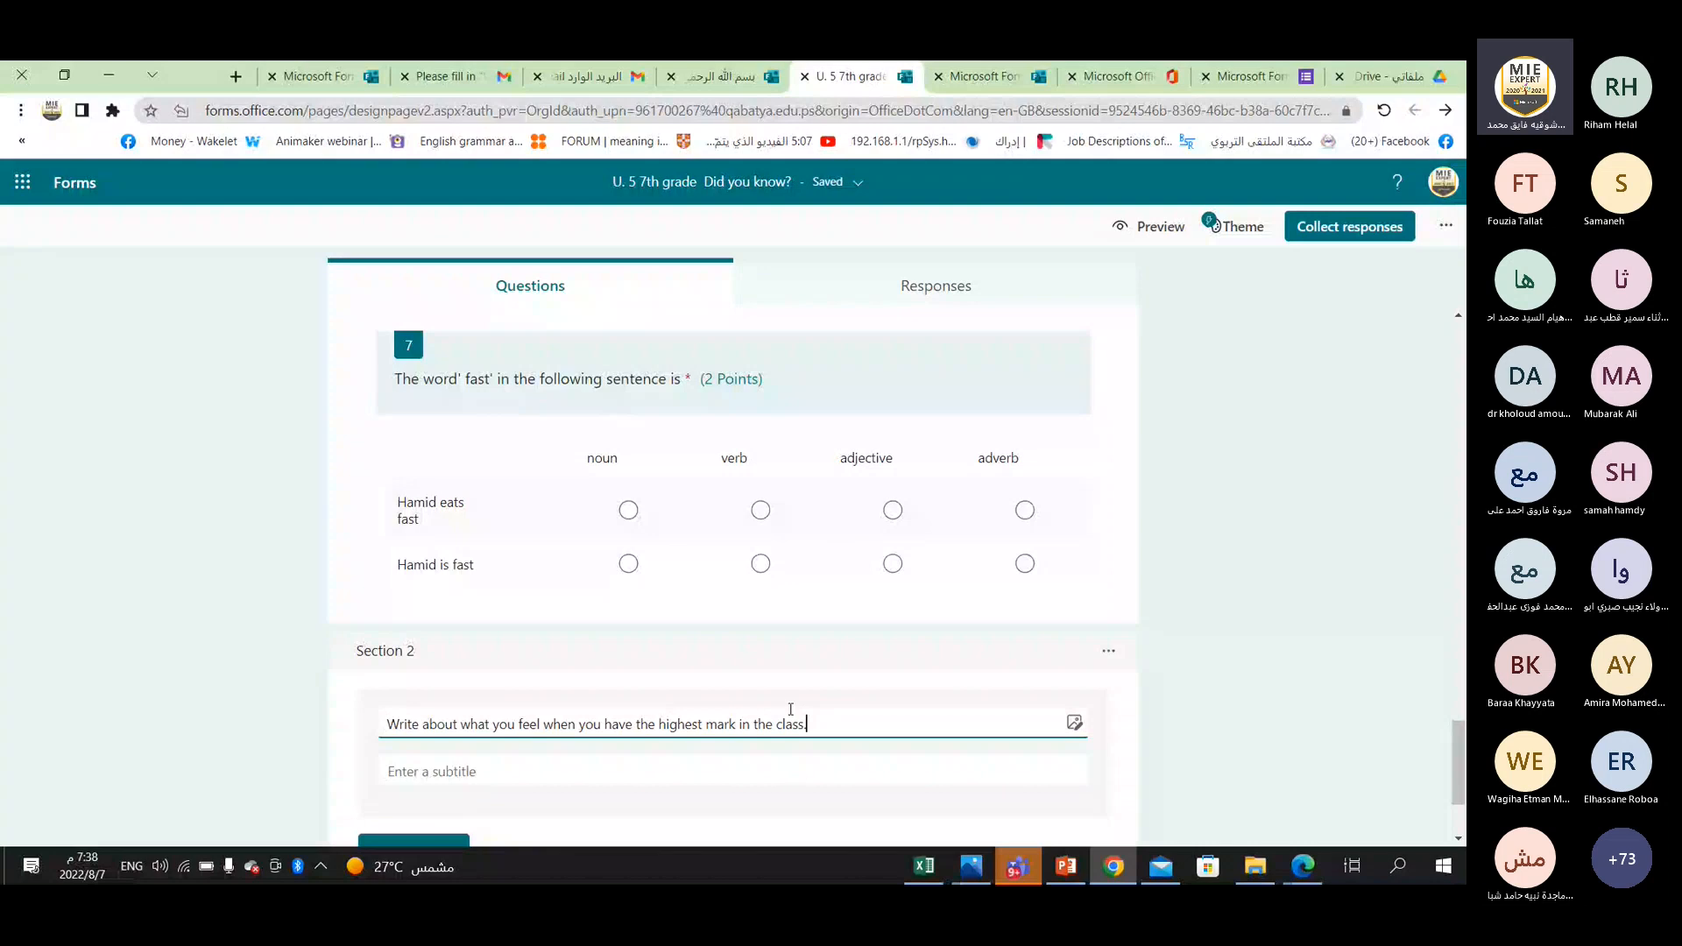
Add a choice question to Section 2 and title it "I feel------------".
scroll(504, 611, down, 2)
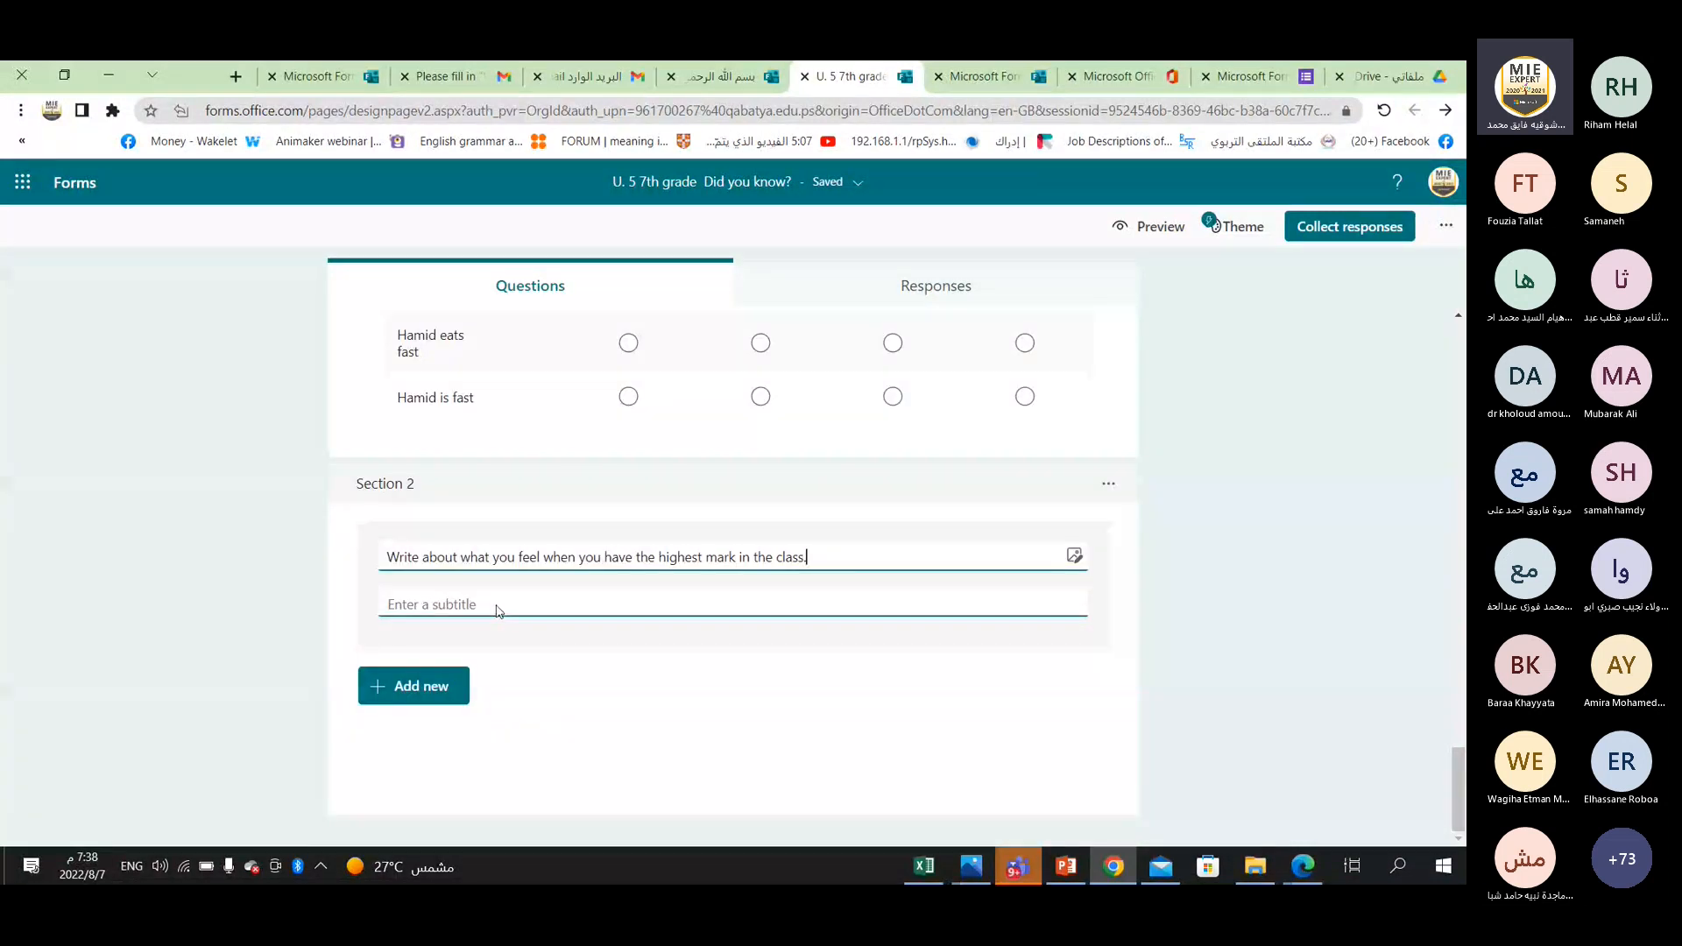
click(499, 611)
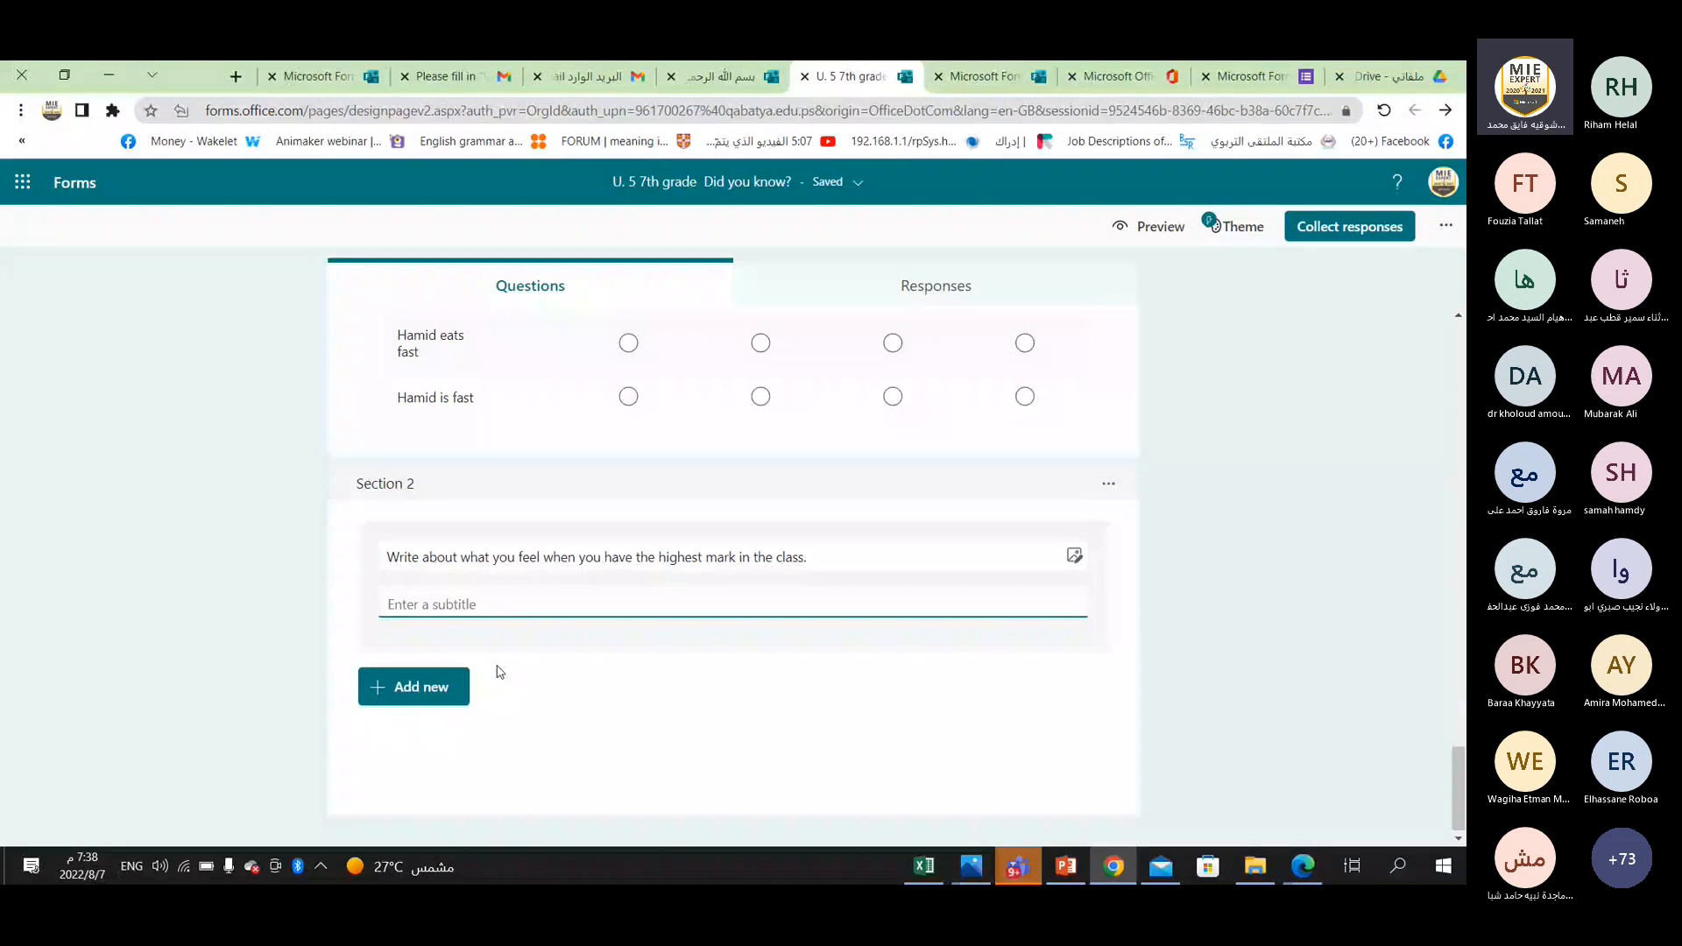
key(shift+Tab)
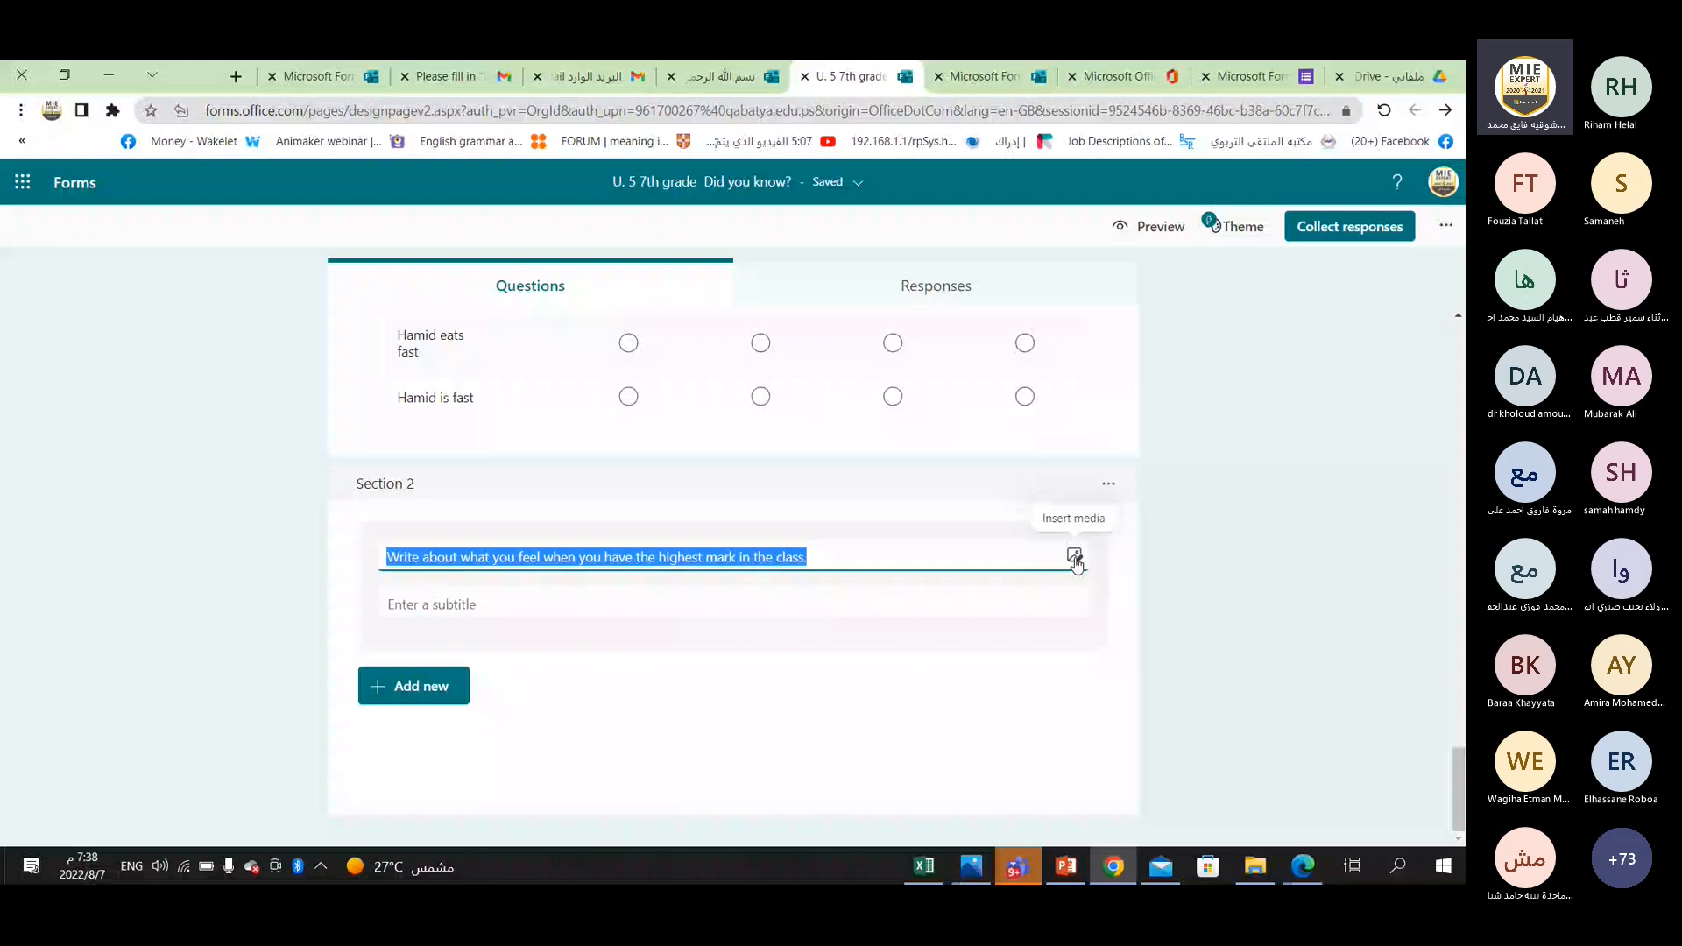
click(413, 686)
click(830, 686)
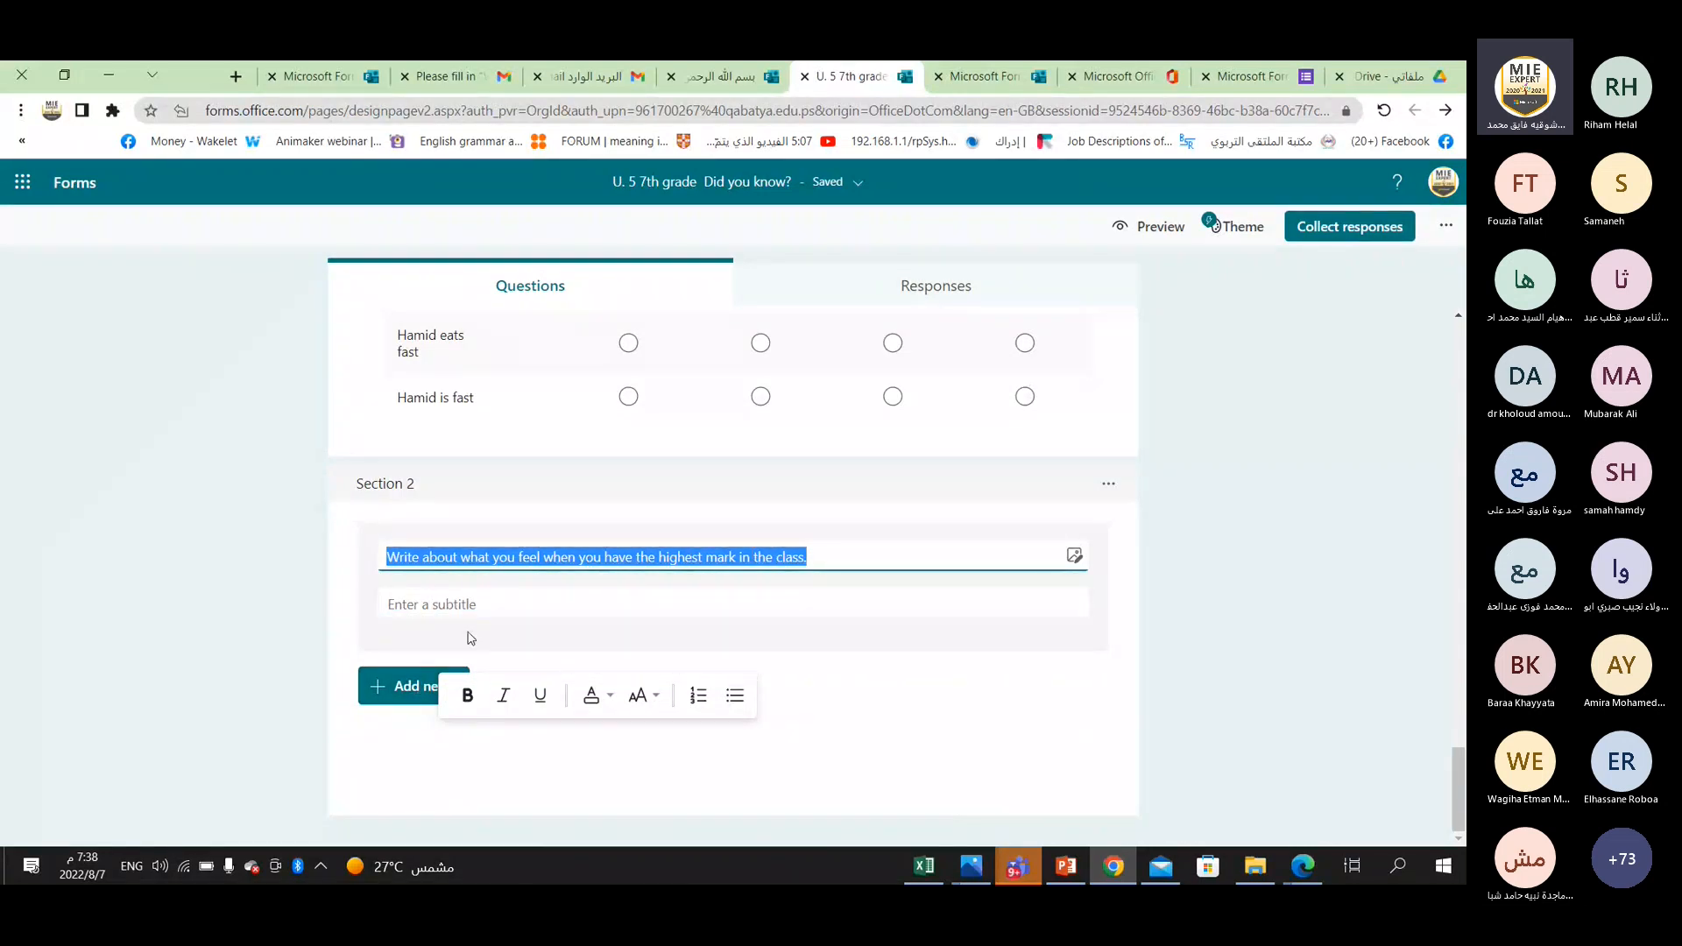
click(410, 686)
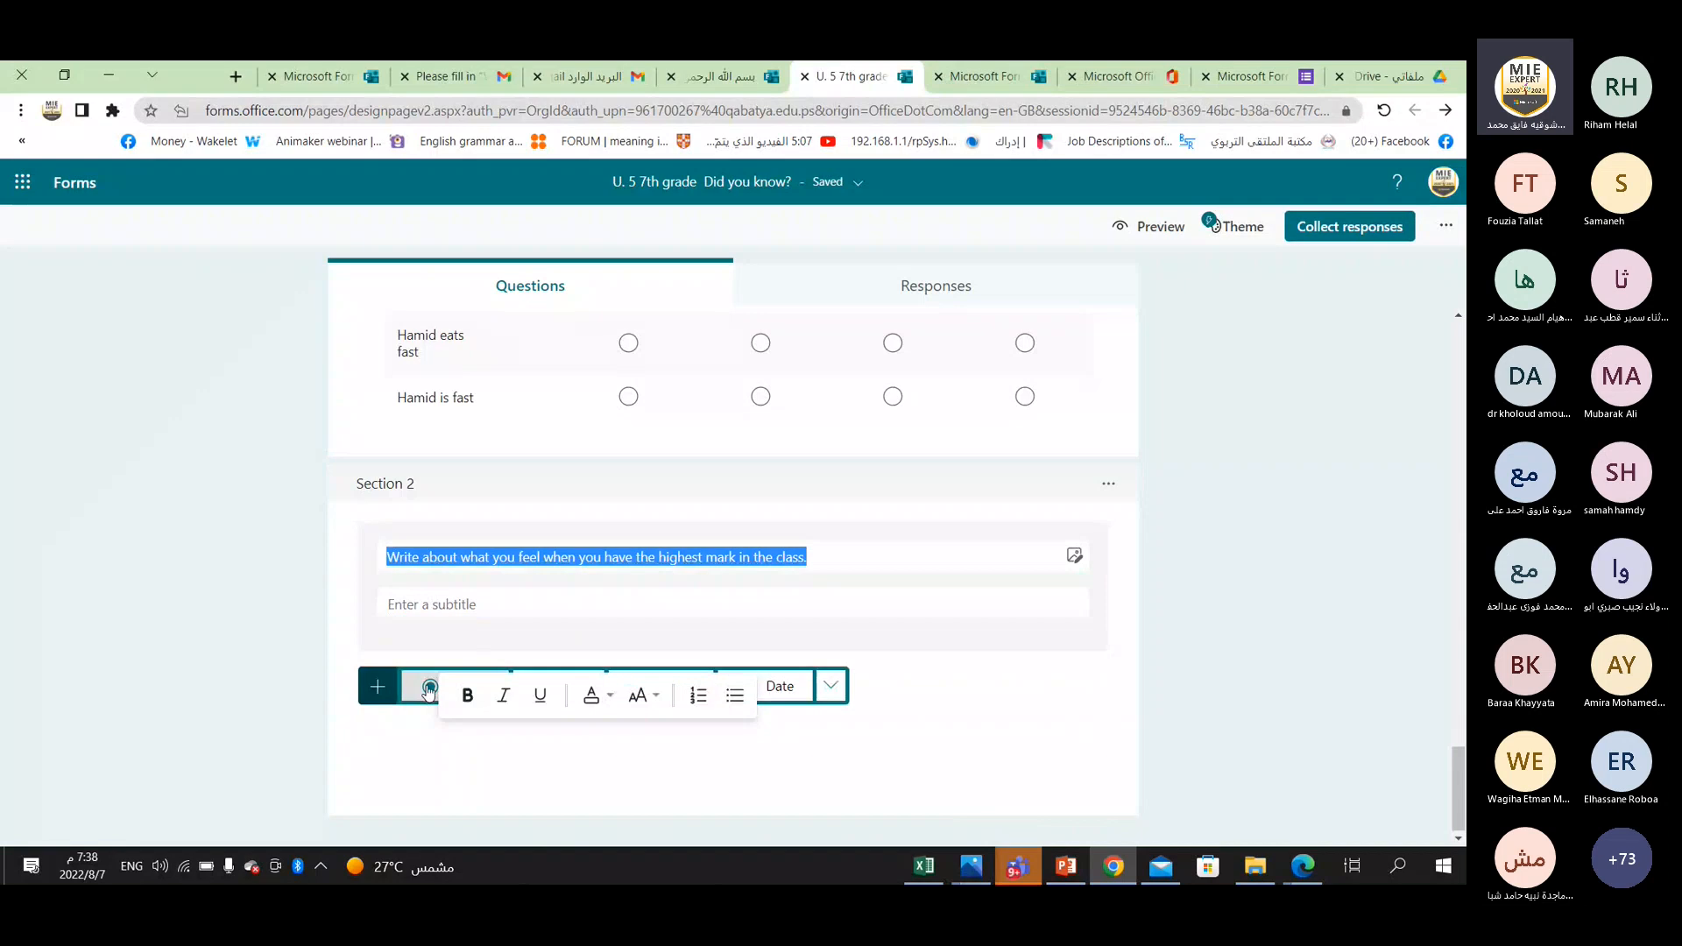
click(429, 690)
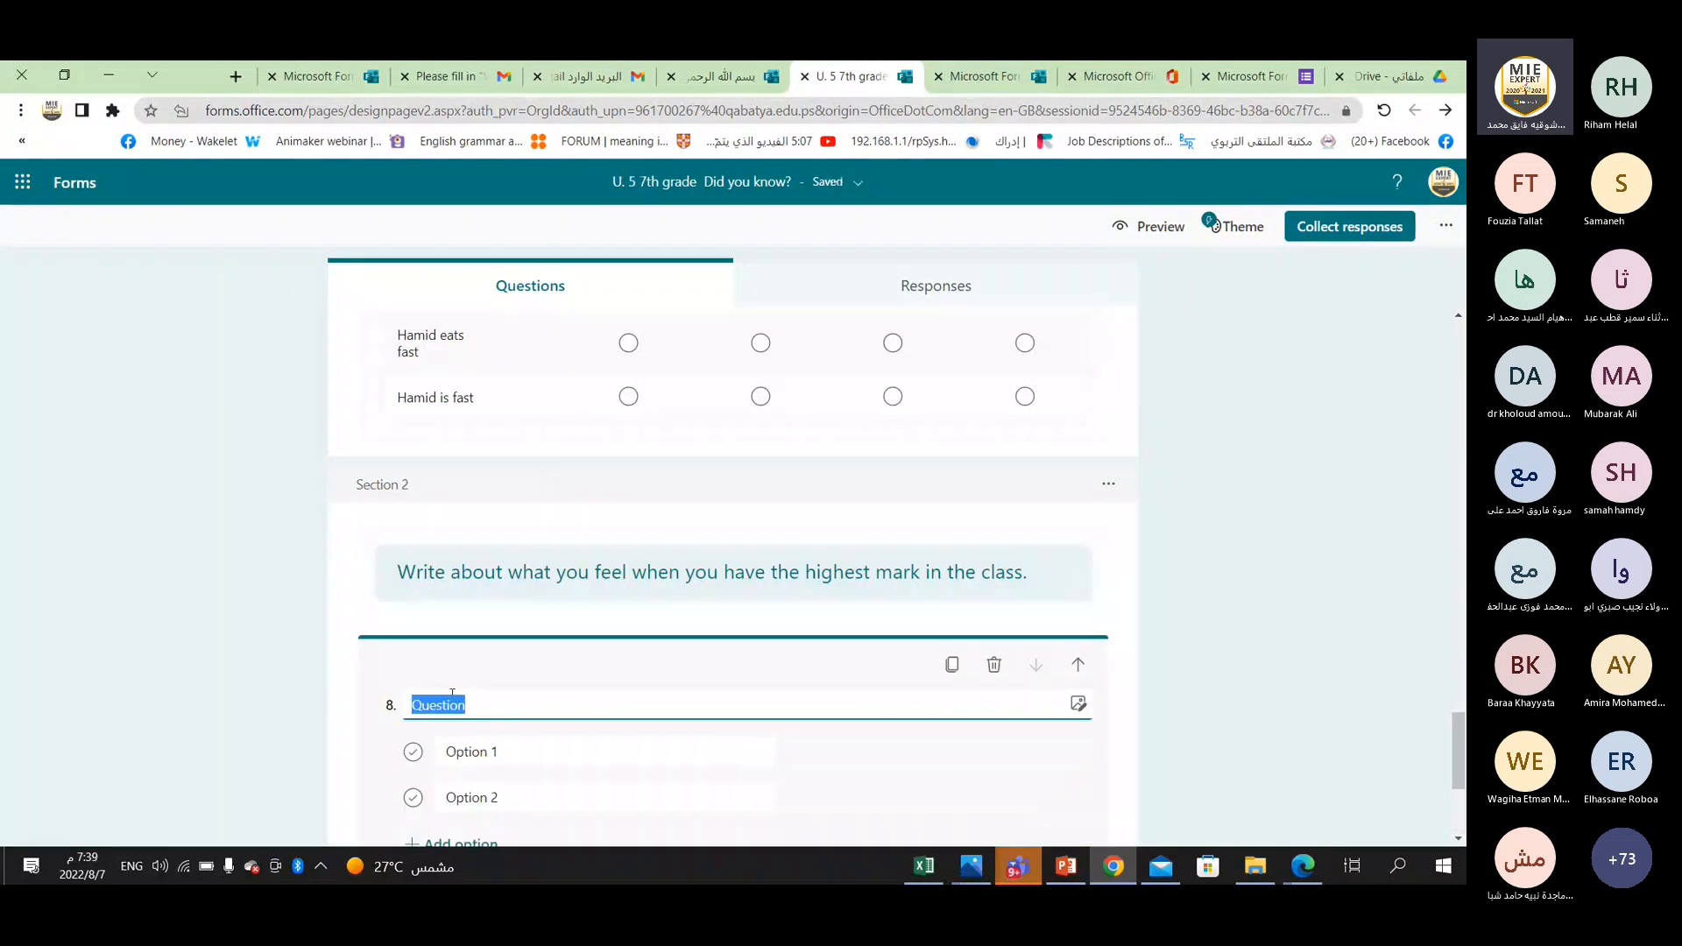
text(I feel)
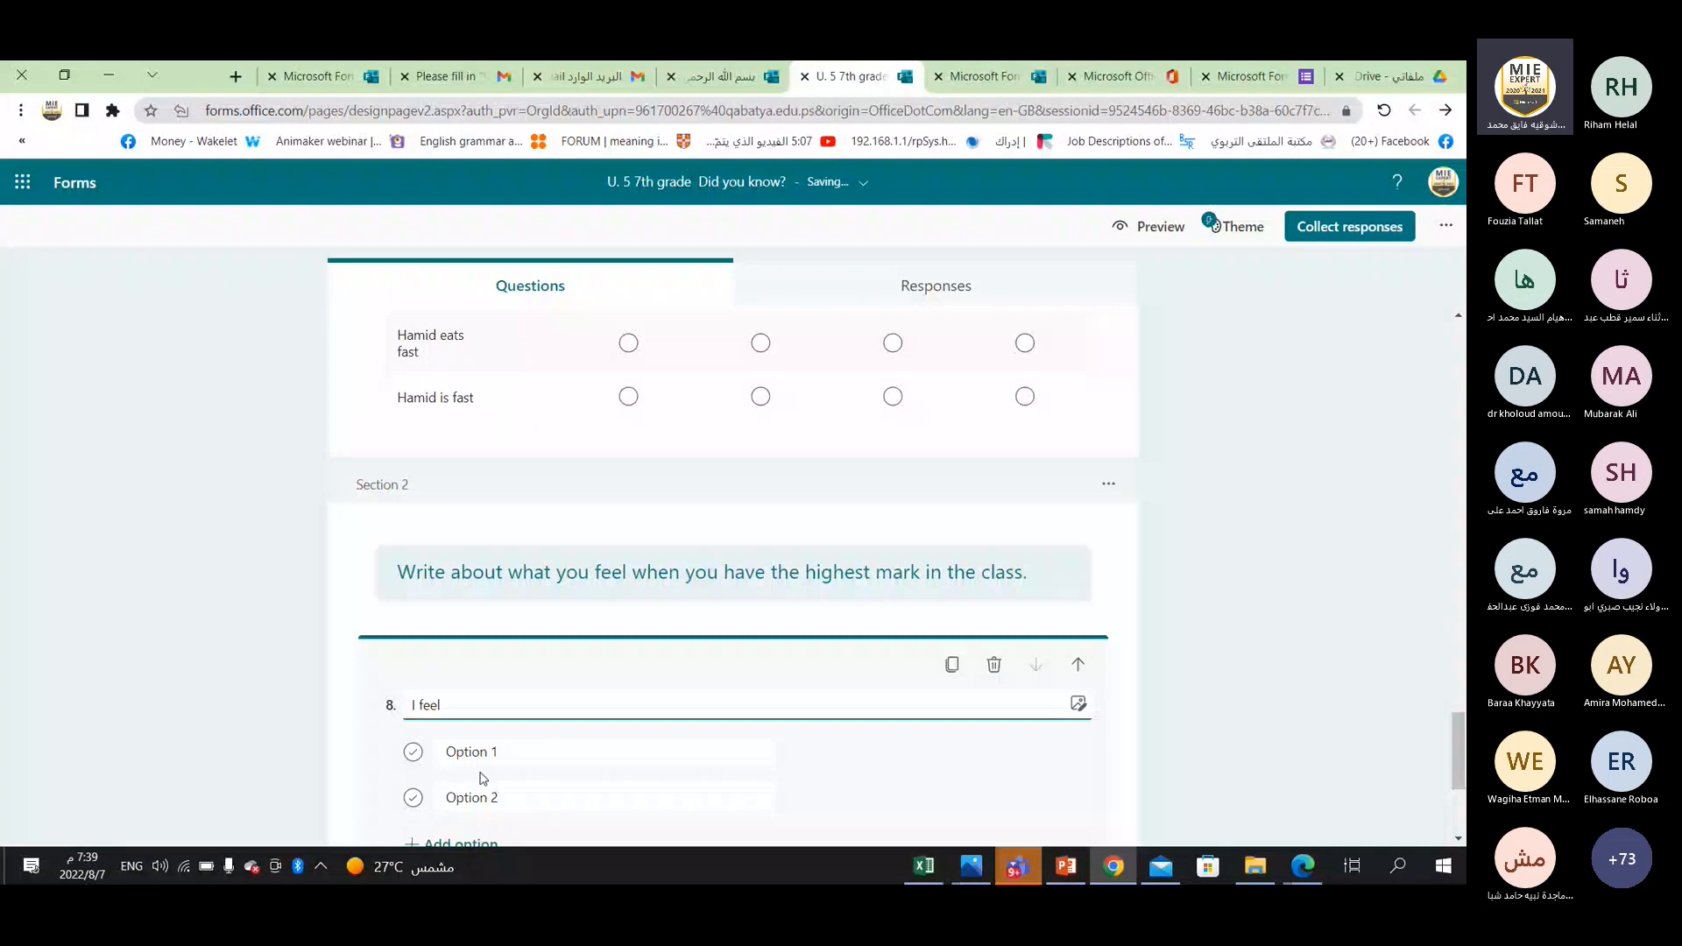
text(------------)
Set the two options of the "I feel" question to "hopeless" and "hopeful".
click(483, 756)
text(h)
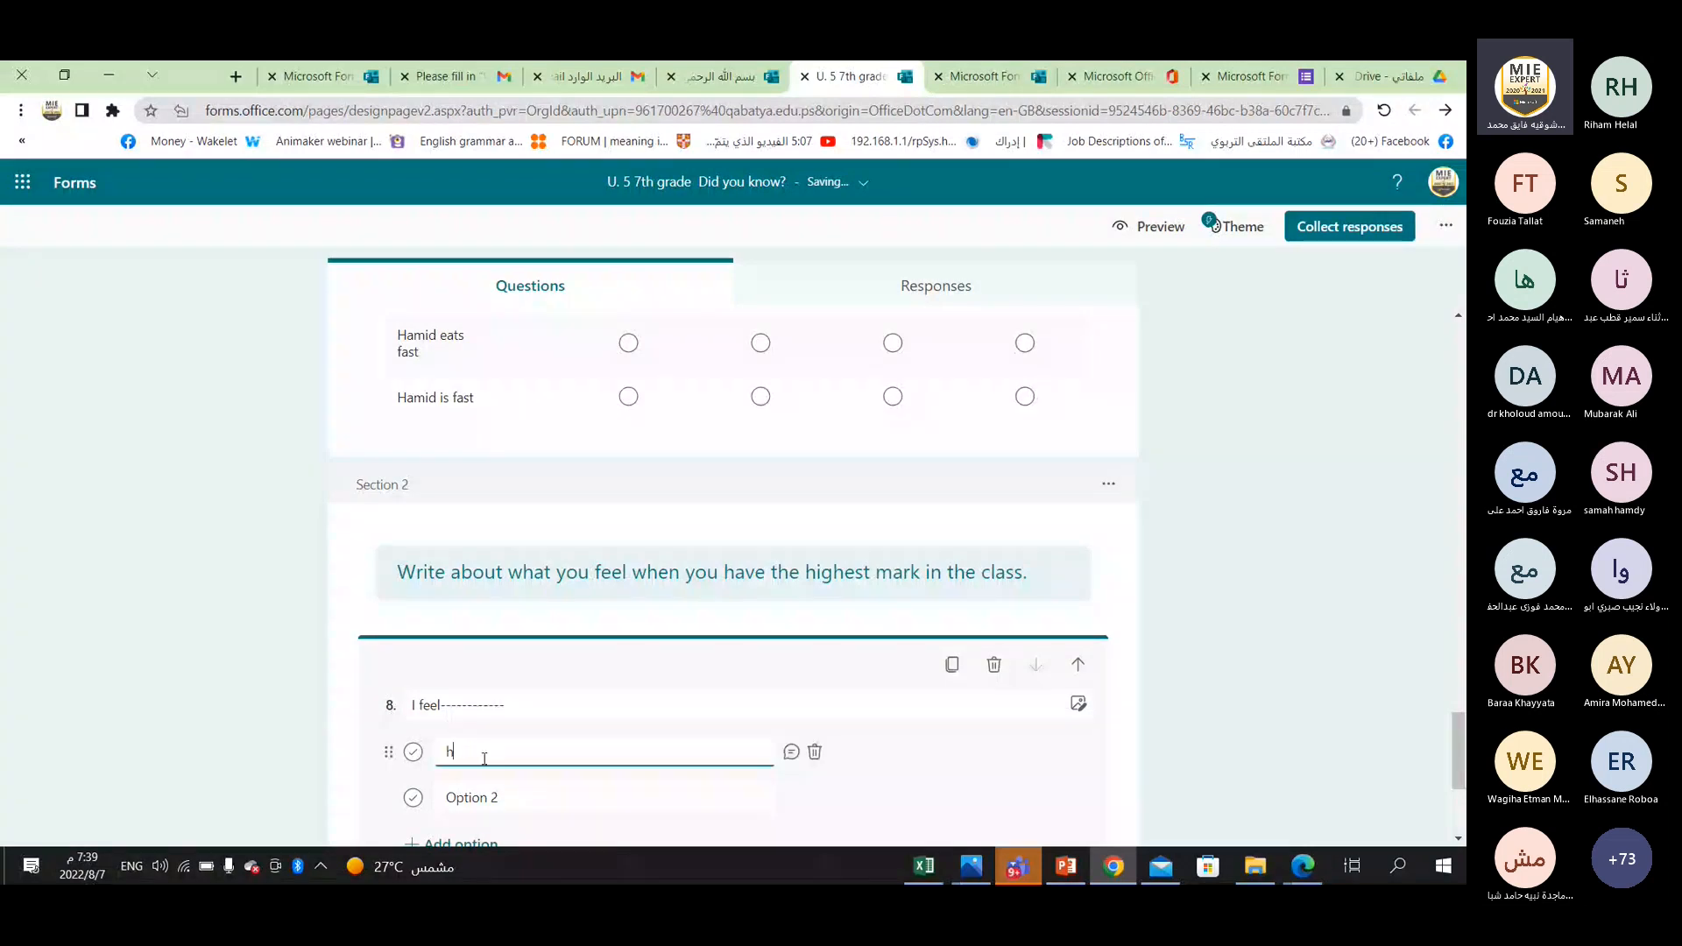
text(opeless)
click(488, 794)
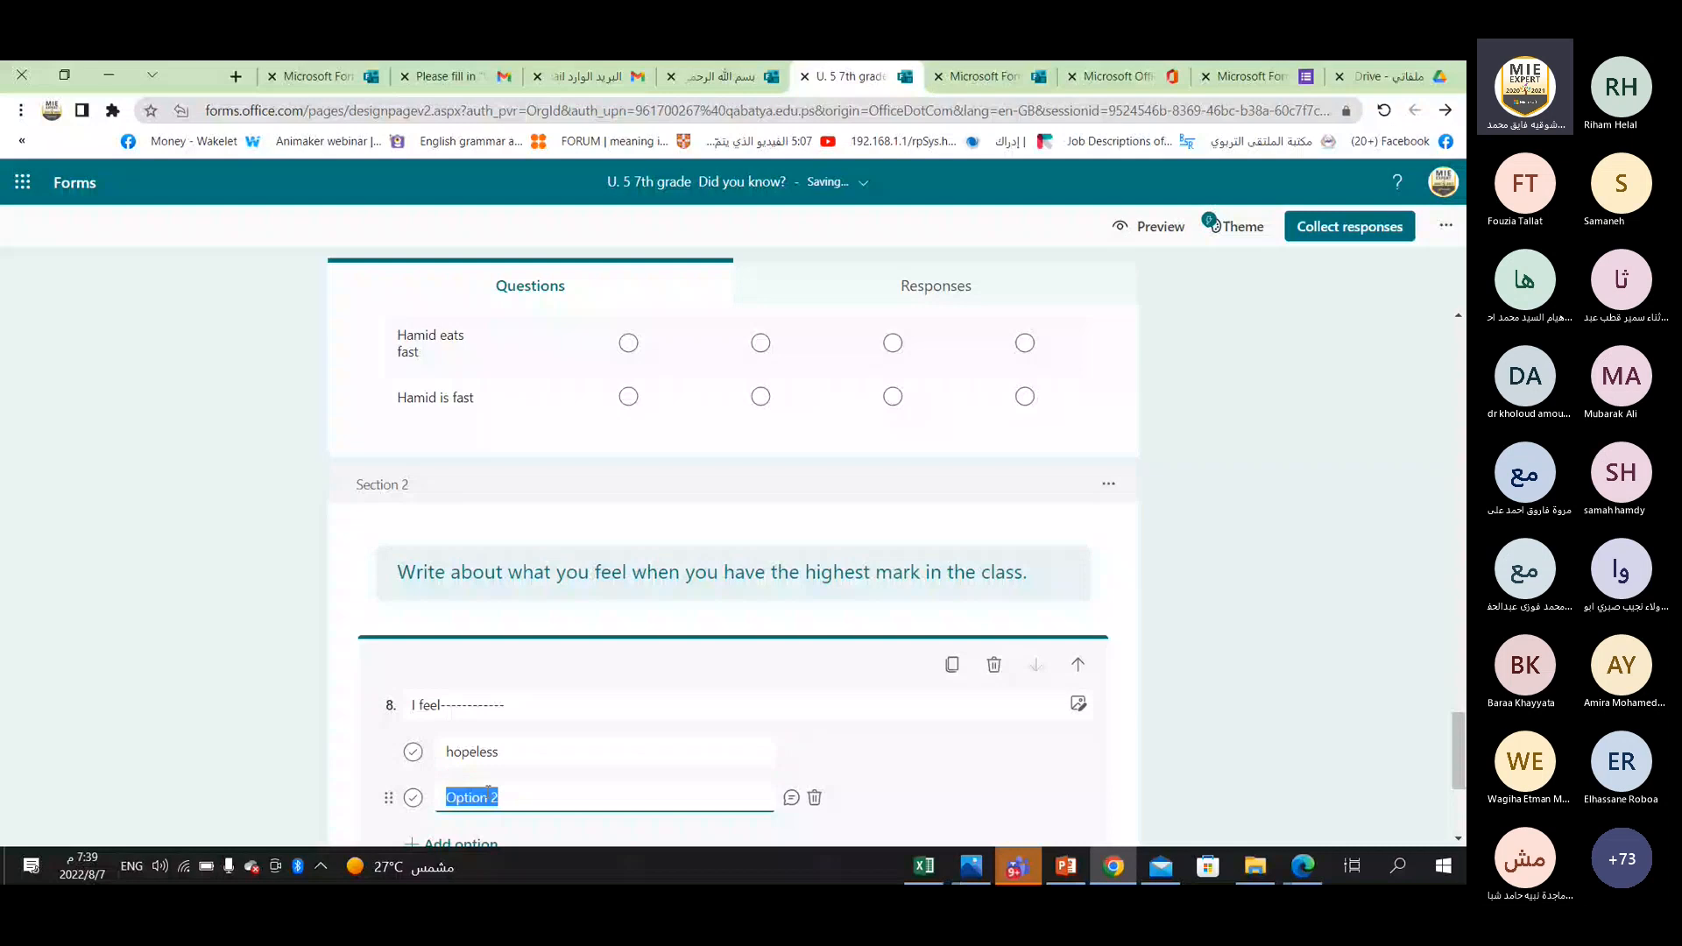
text(hopeful)
Add a third option "sad" to the "I feel" question and mark "hopeful" as the correct answer.
scroll(517, 786, down, 2)
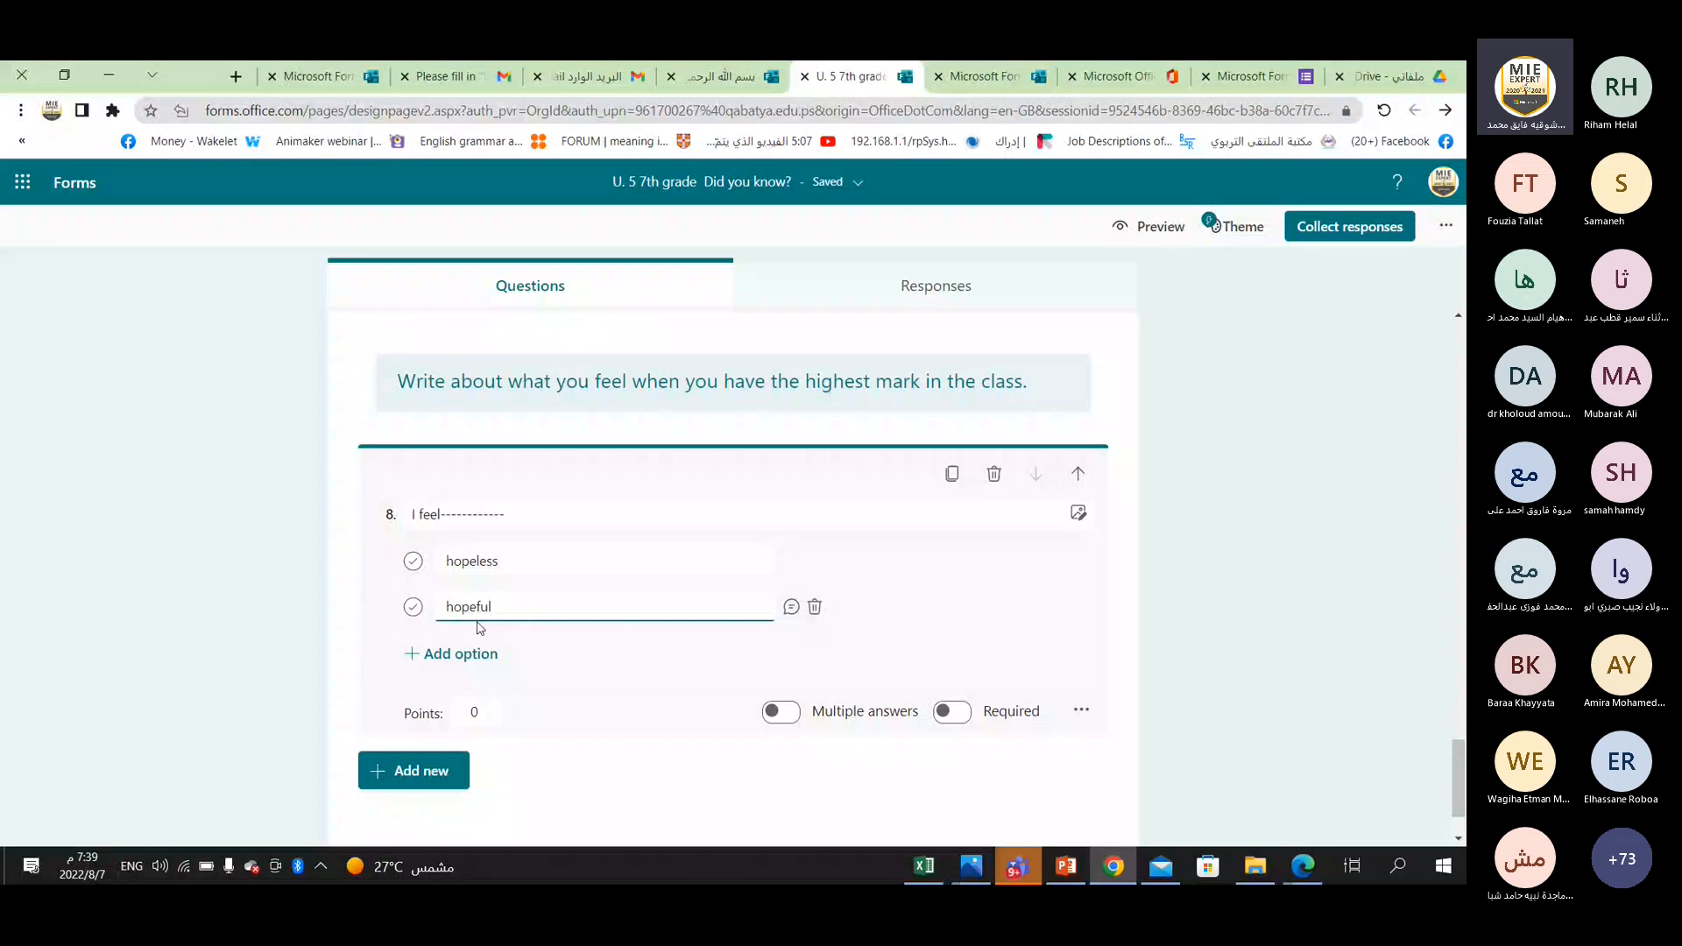
click(464, 654)
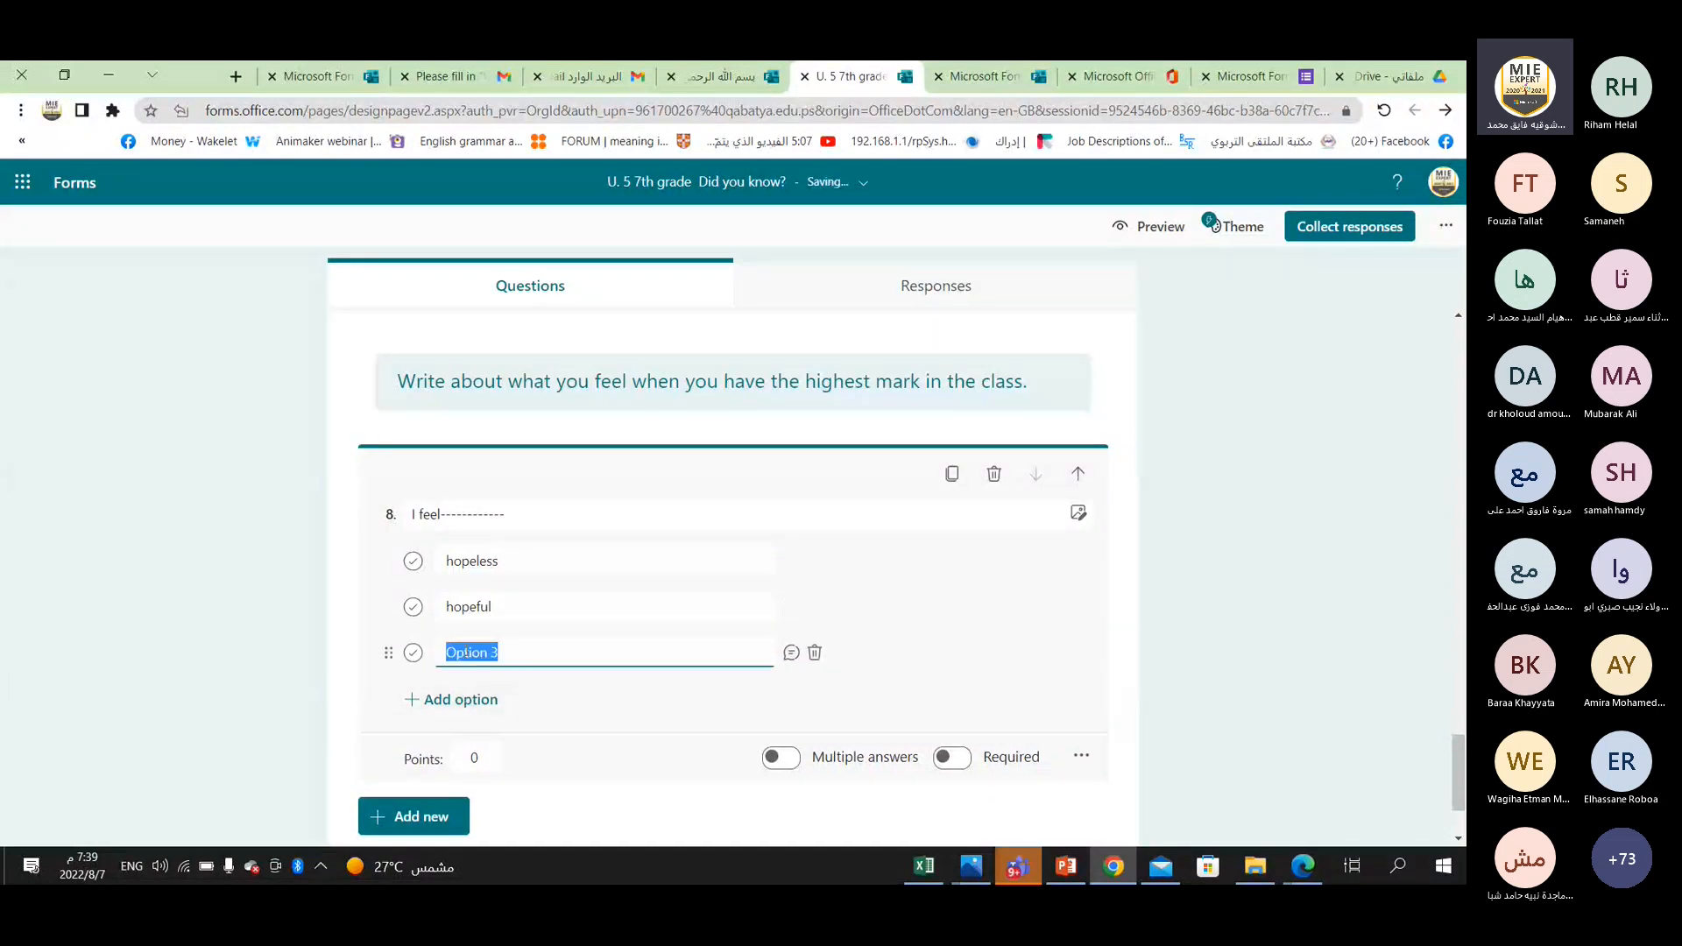
text(sad)
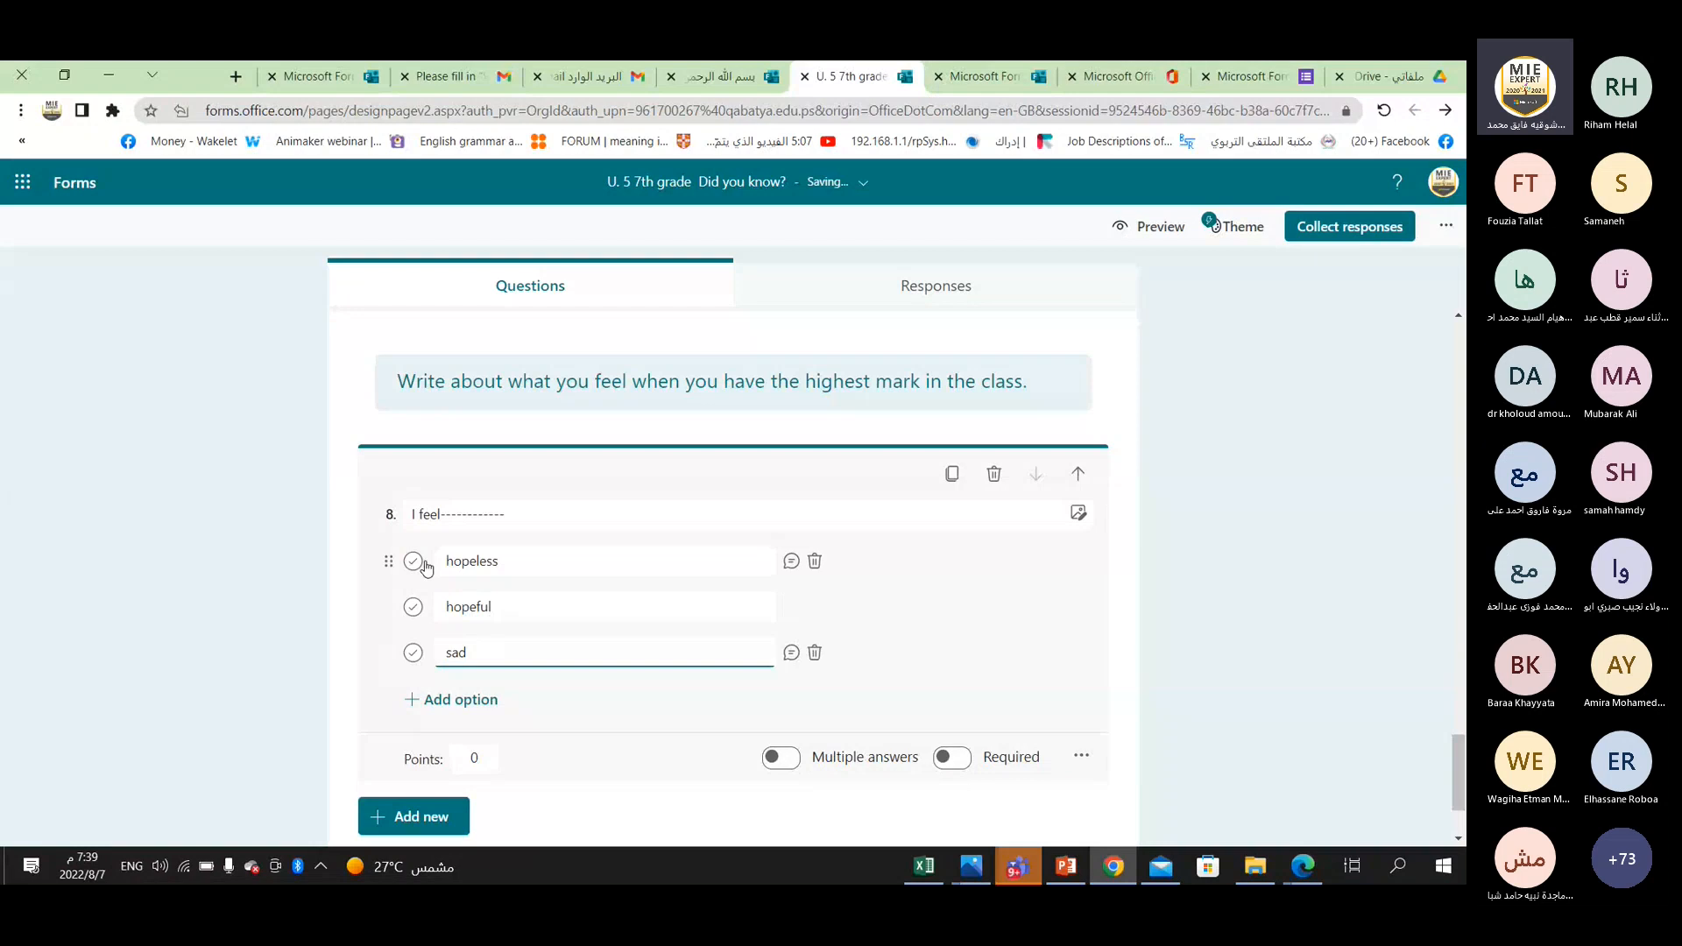
click(412, 608)
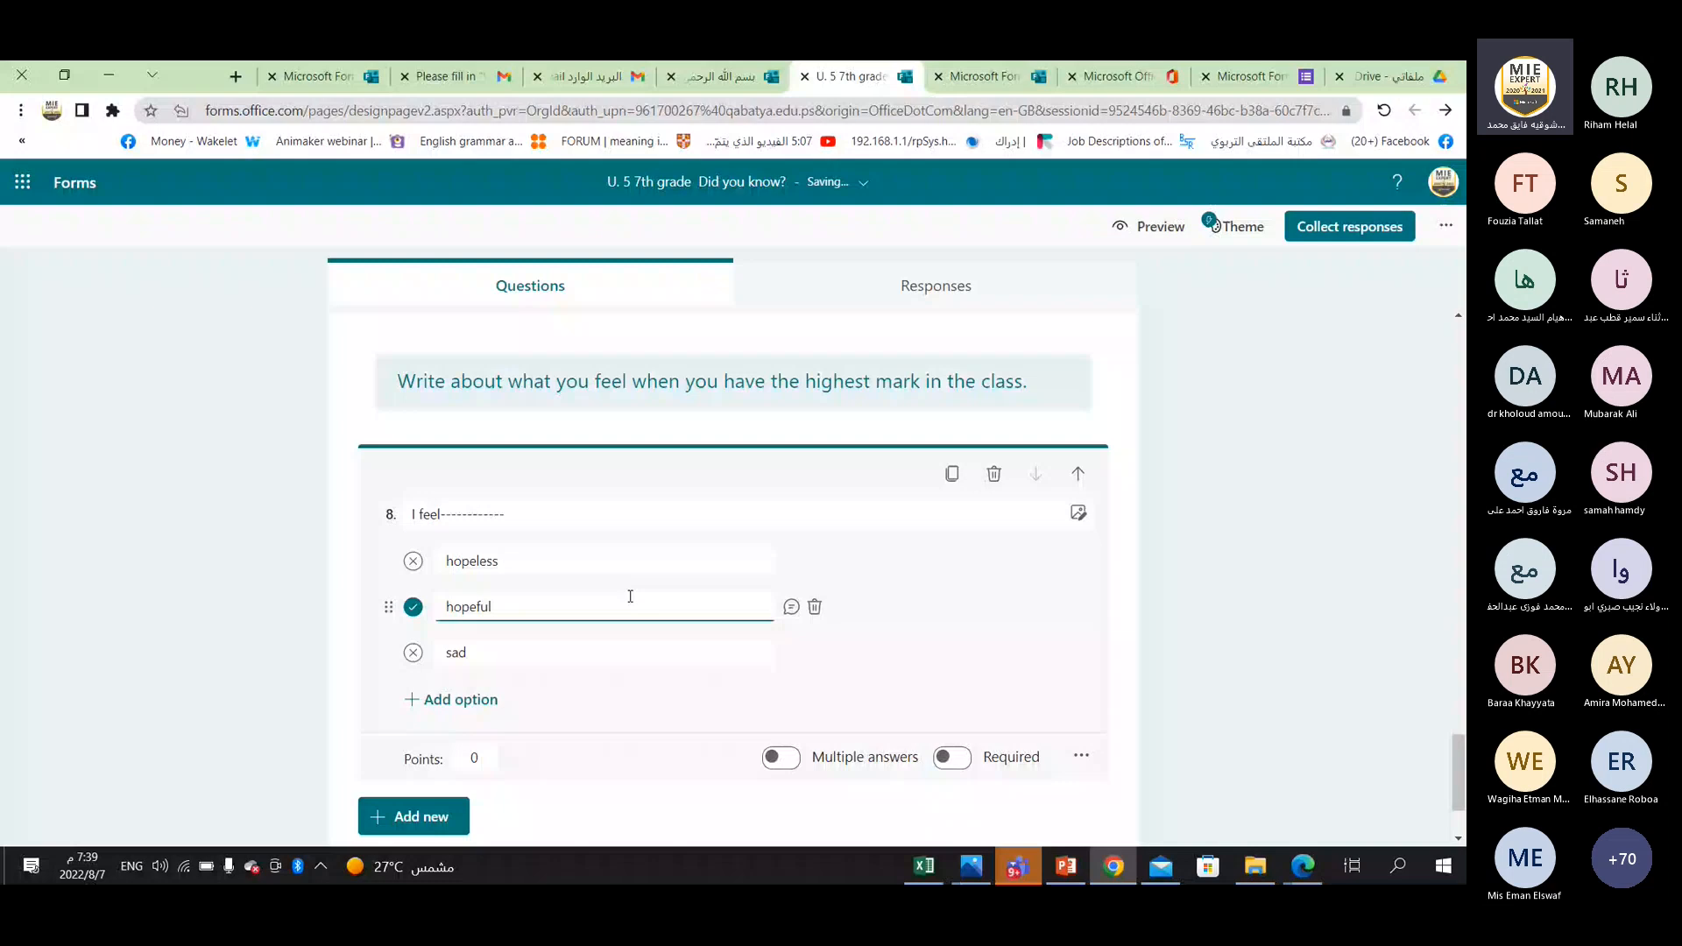
Assign 2 points to the "I feel" question and make it required.
scroll(630, 596, down, 1)
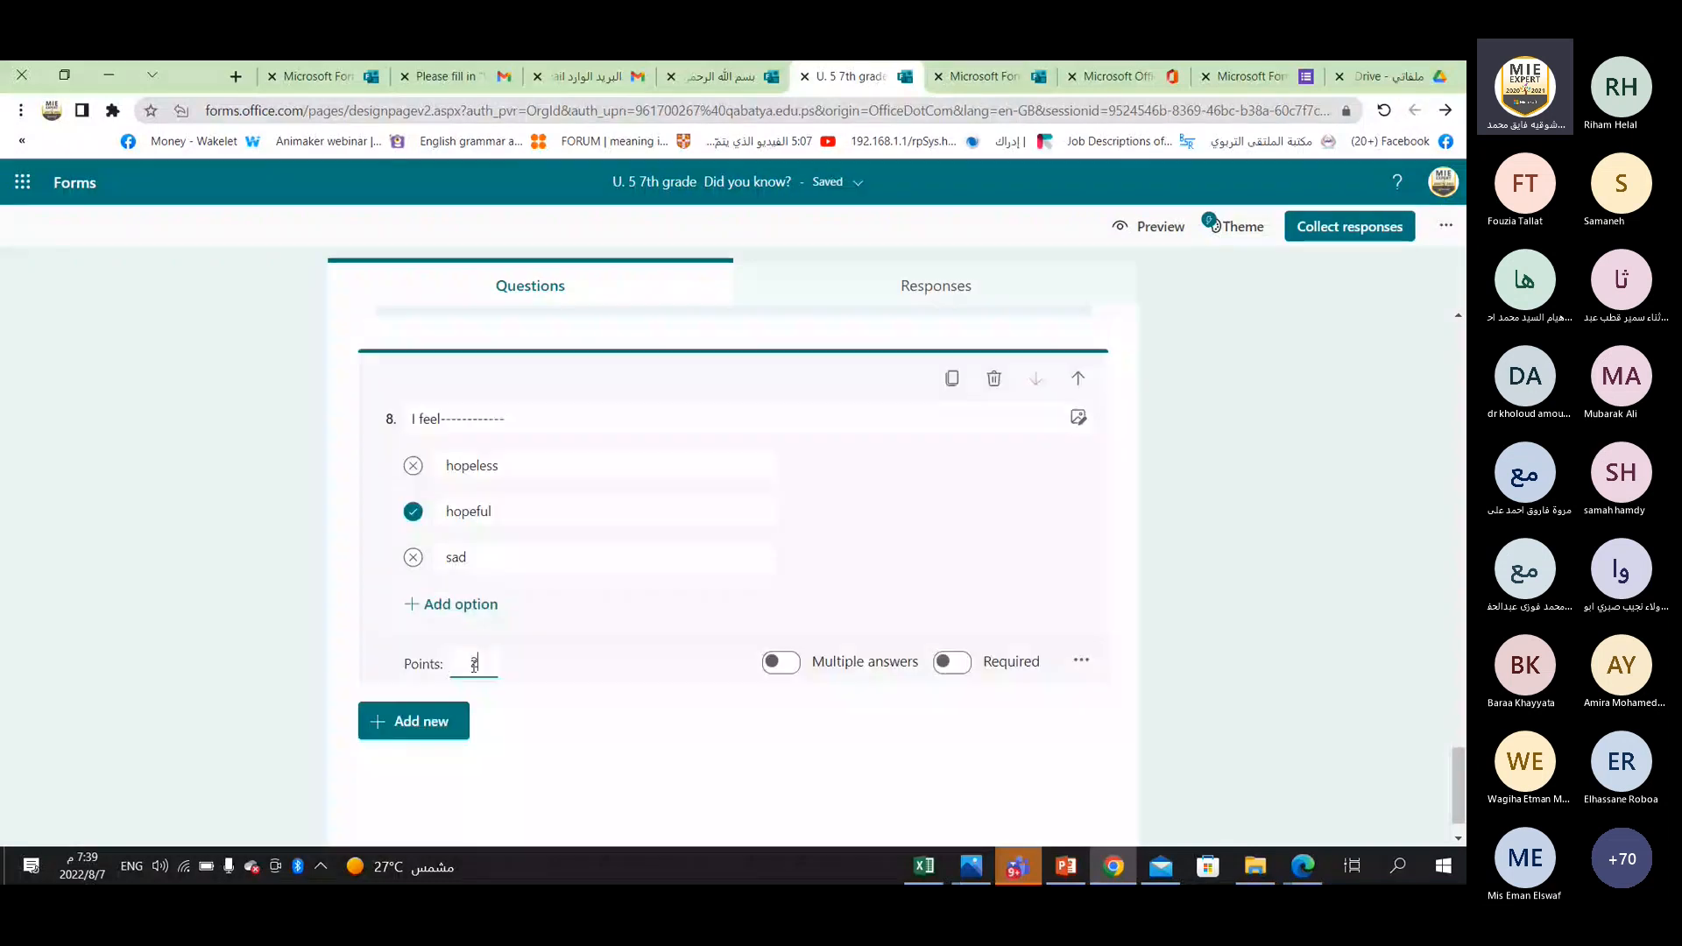
click(474, 664)
text(2)
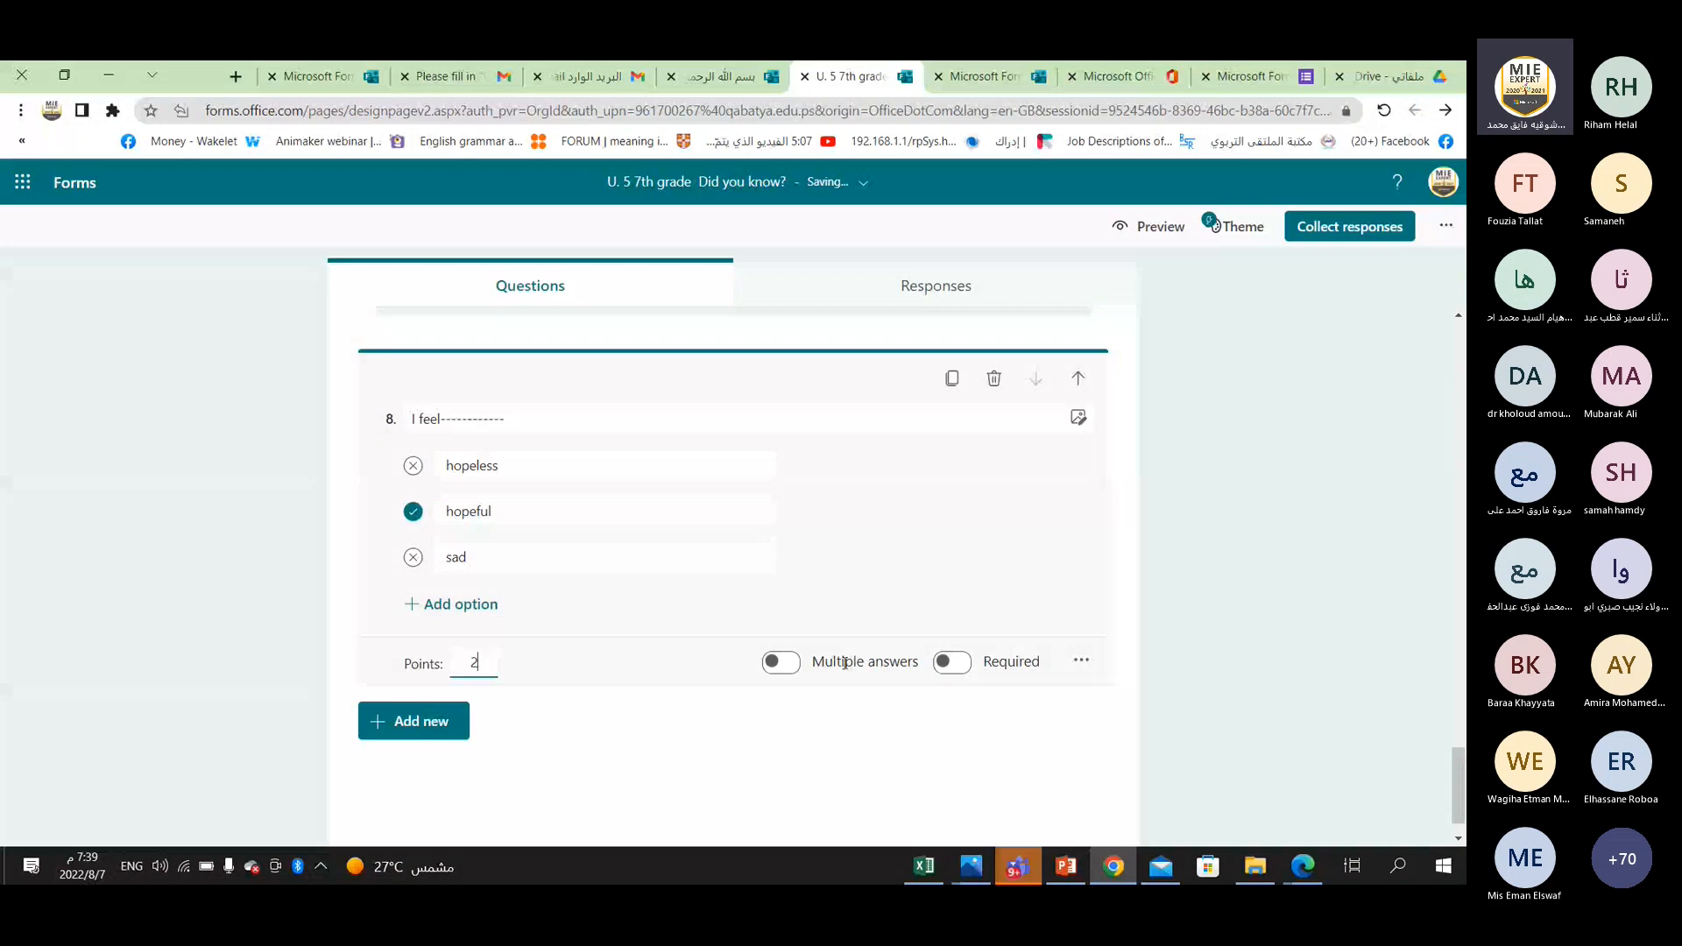
click(952, 663)
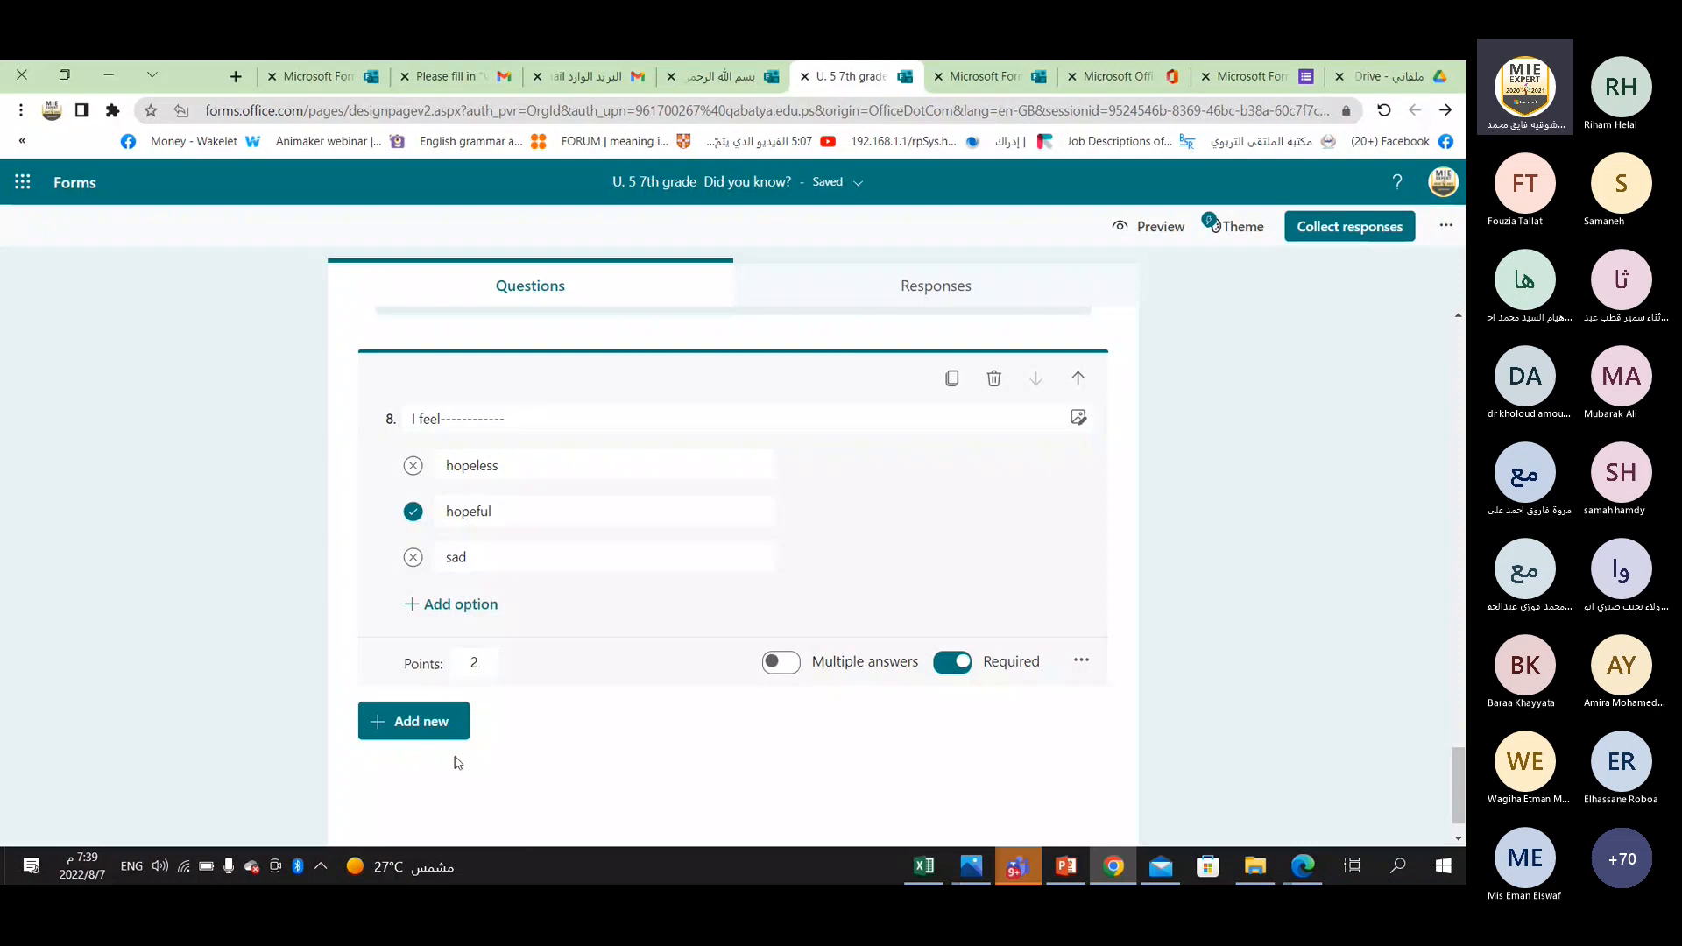
Preview the quiz in the mobile layout and look through its questions down to the end of the first section.
scroll(457, 762, up, 15)
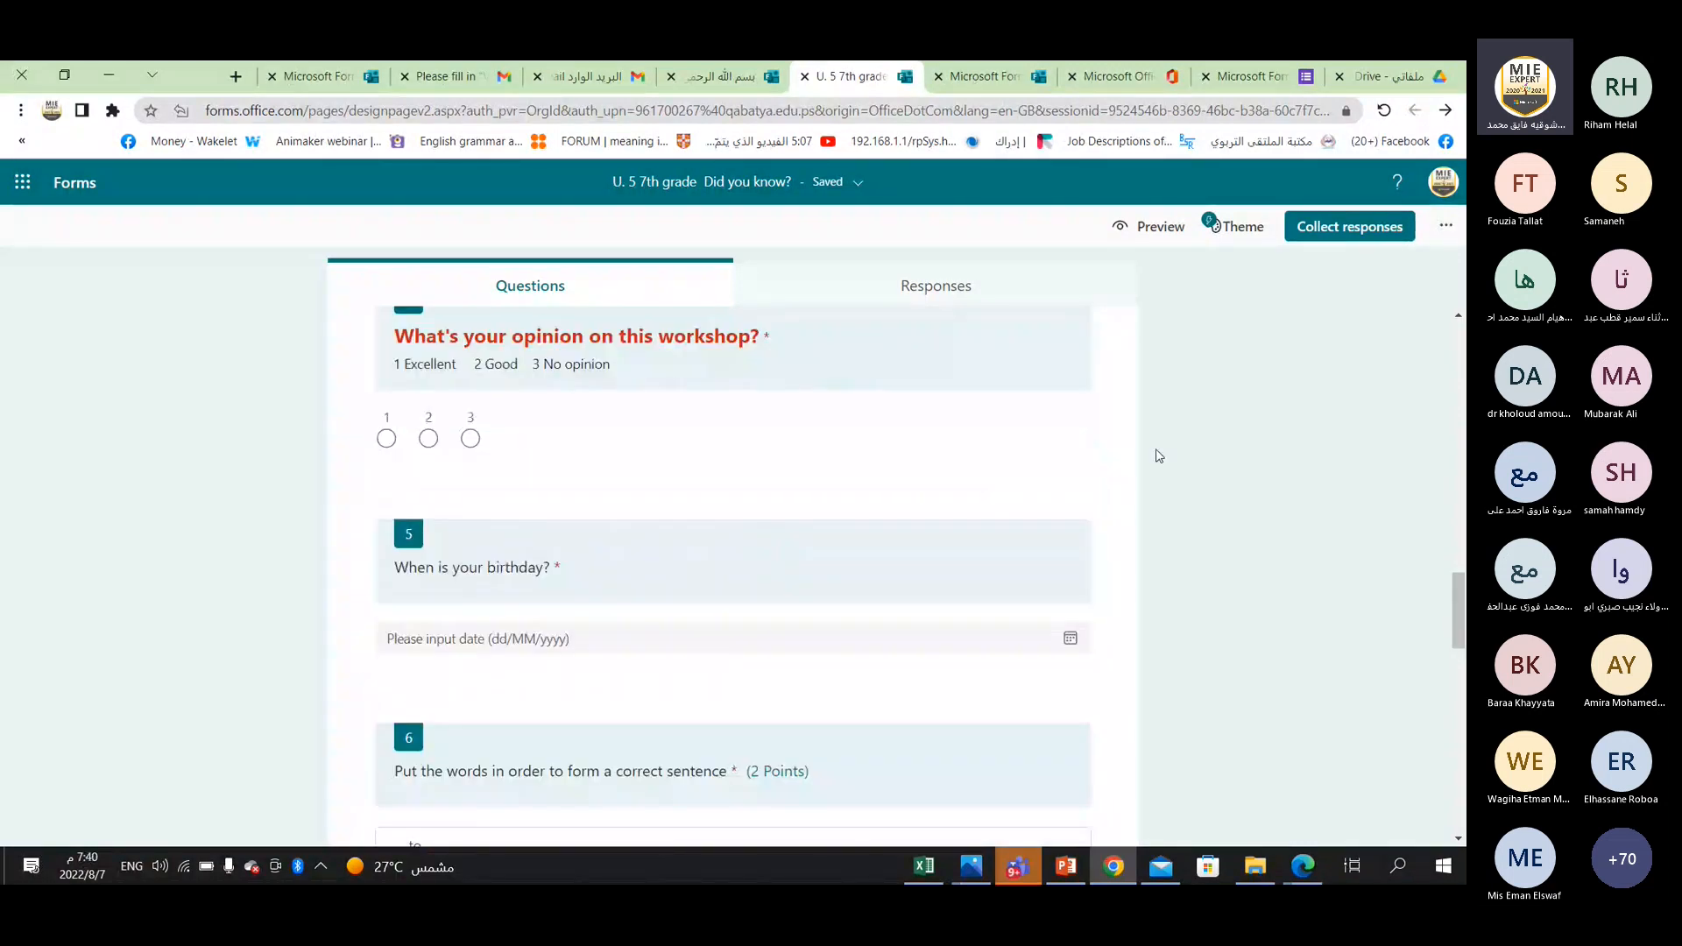
scroll(758, 552, up, 1)
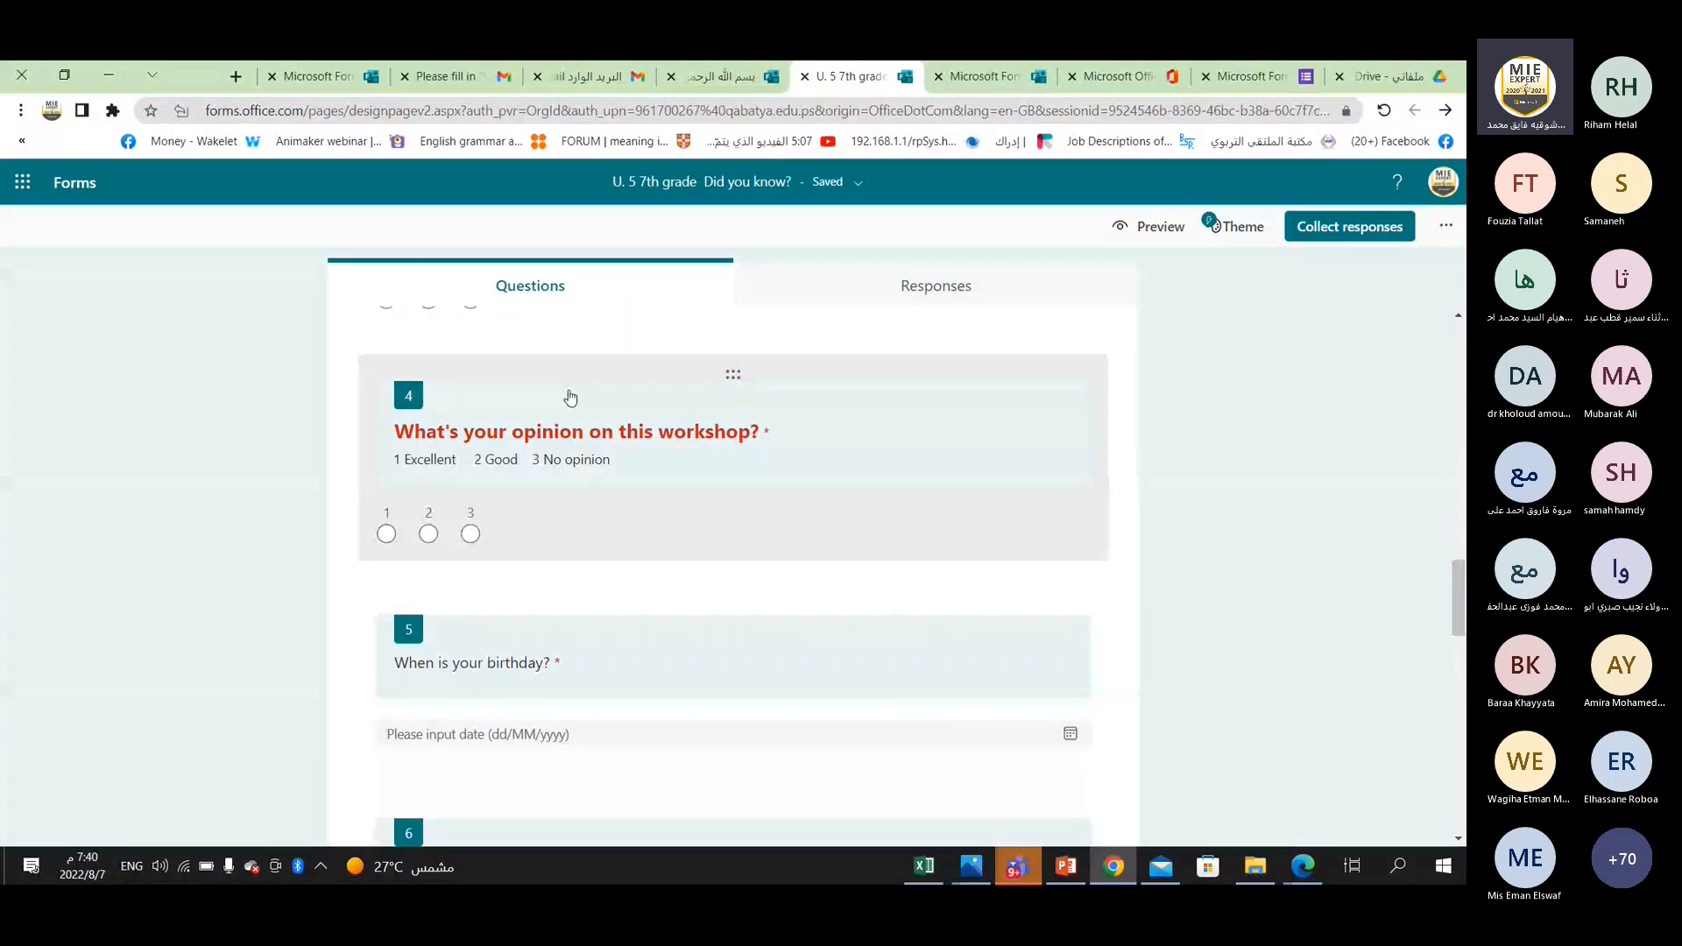
scroll(613, 477, up, 1)
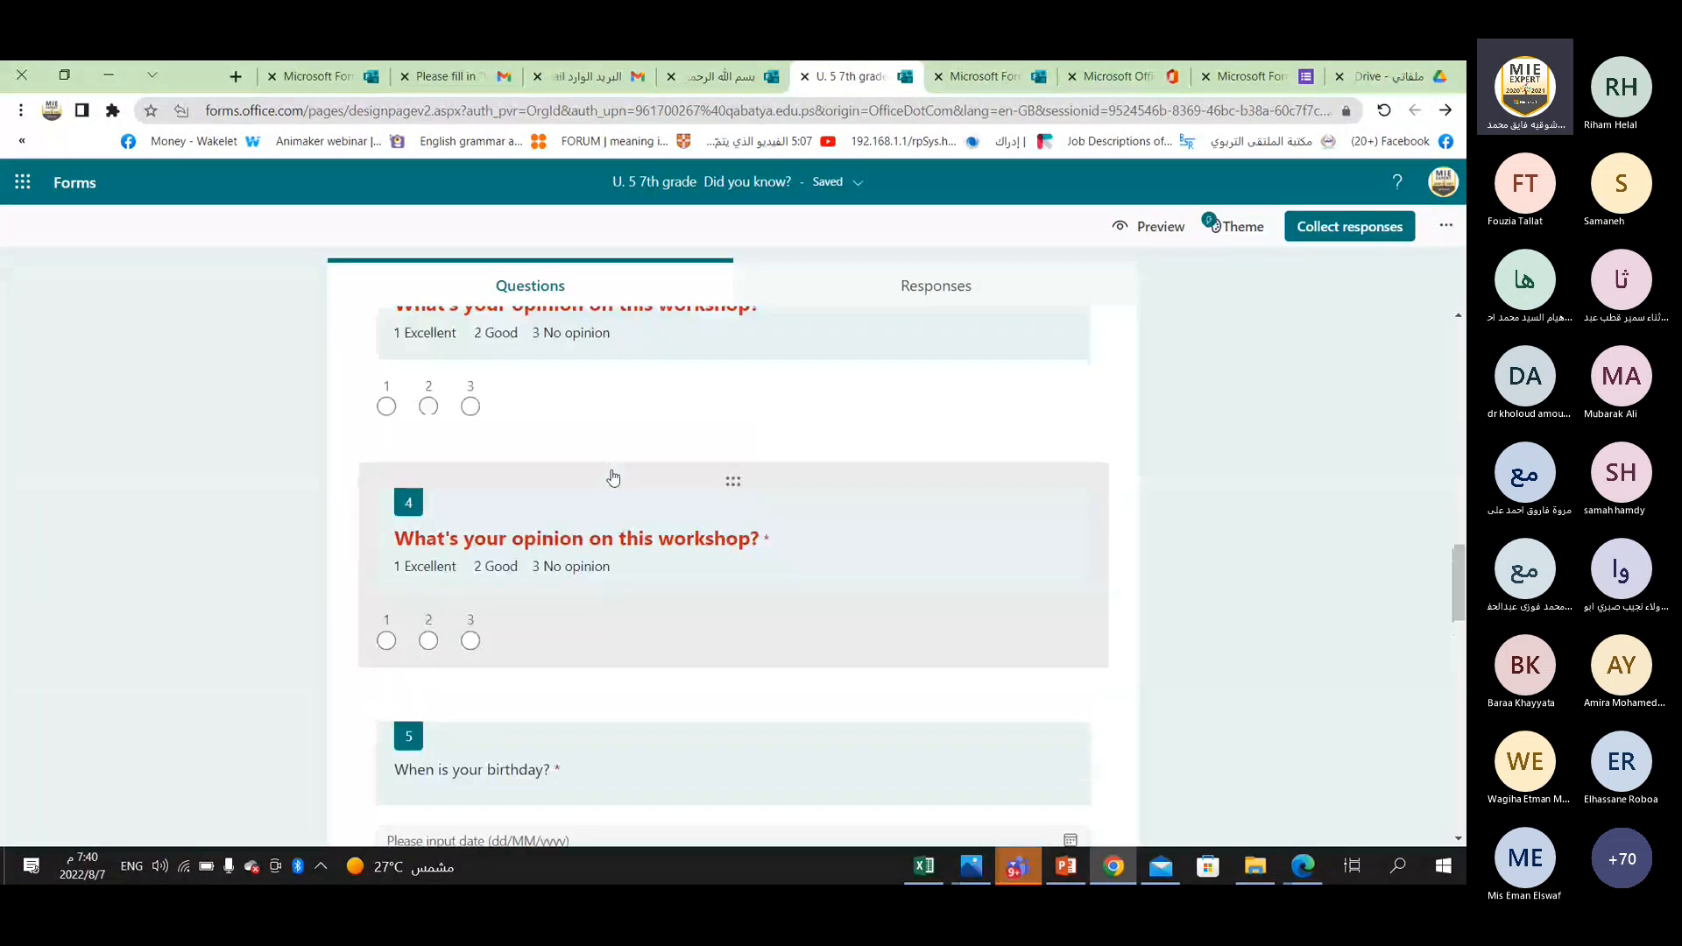
scroll(613, 478, up, 1)
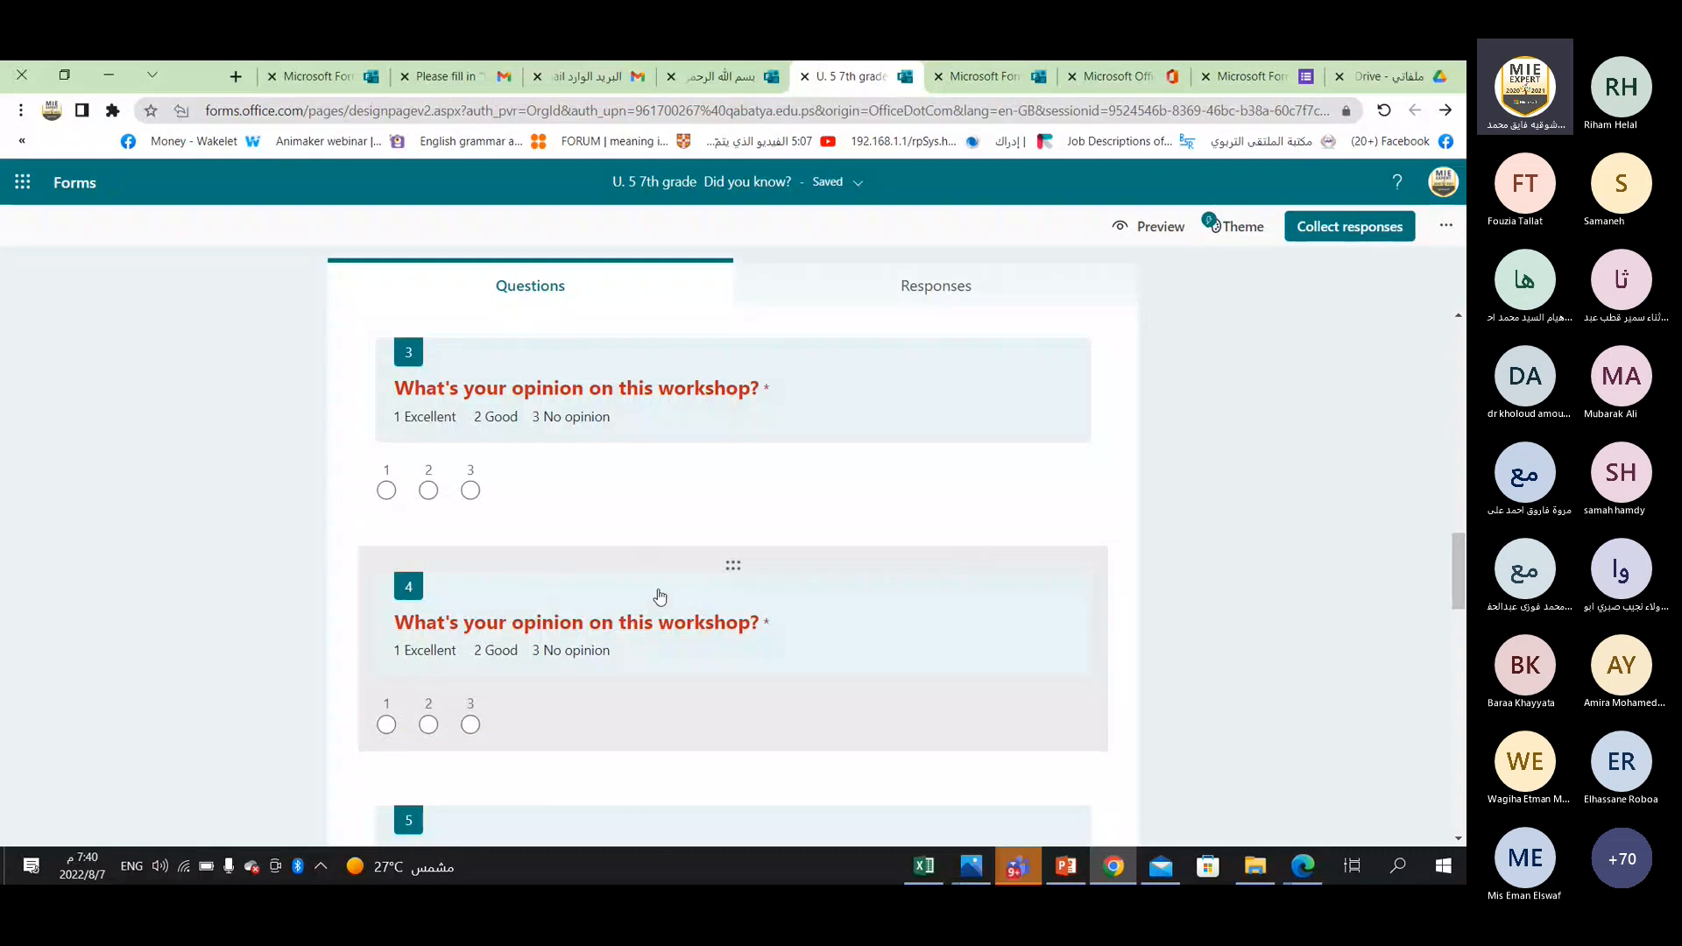
click(1148, 227)
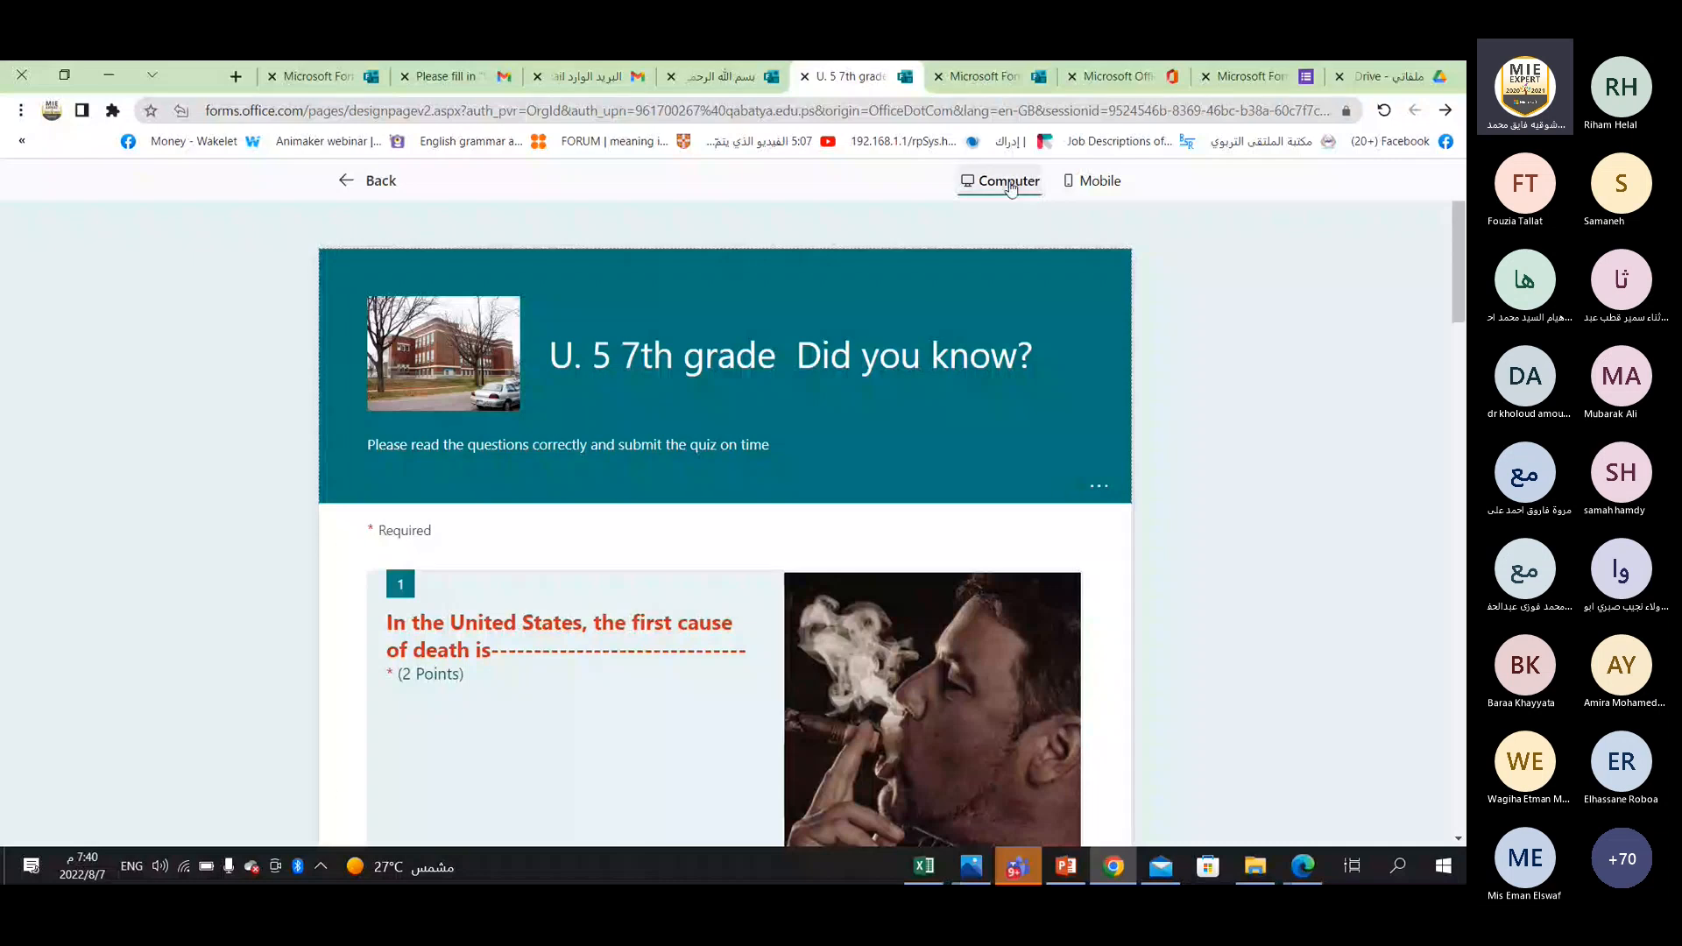
click(1125, 185)
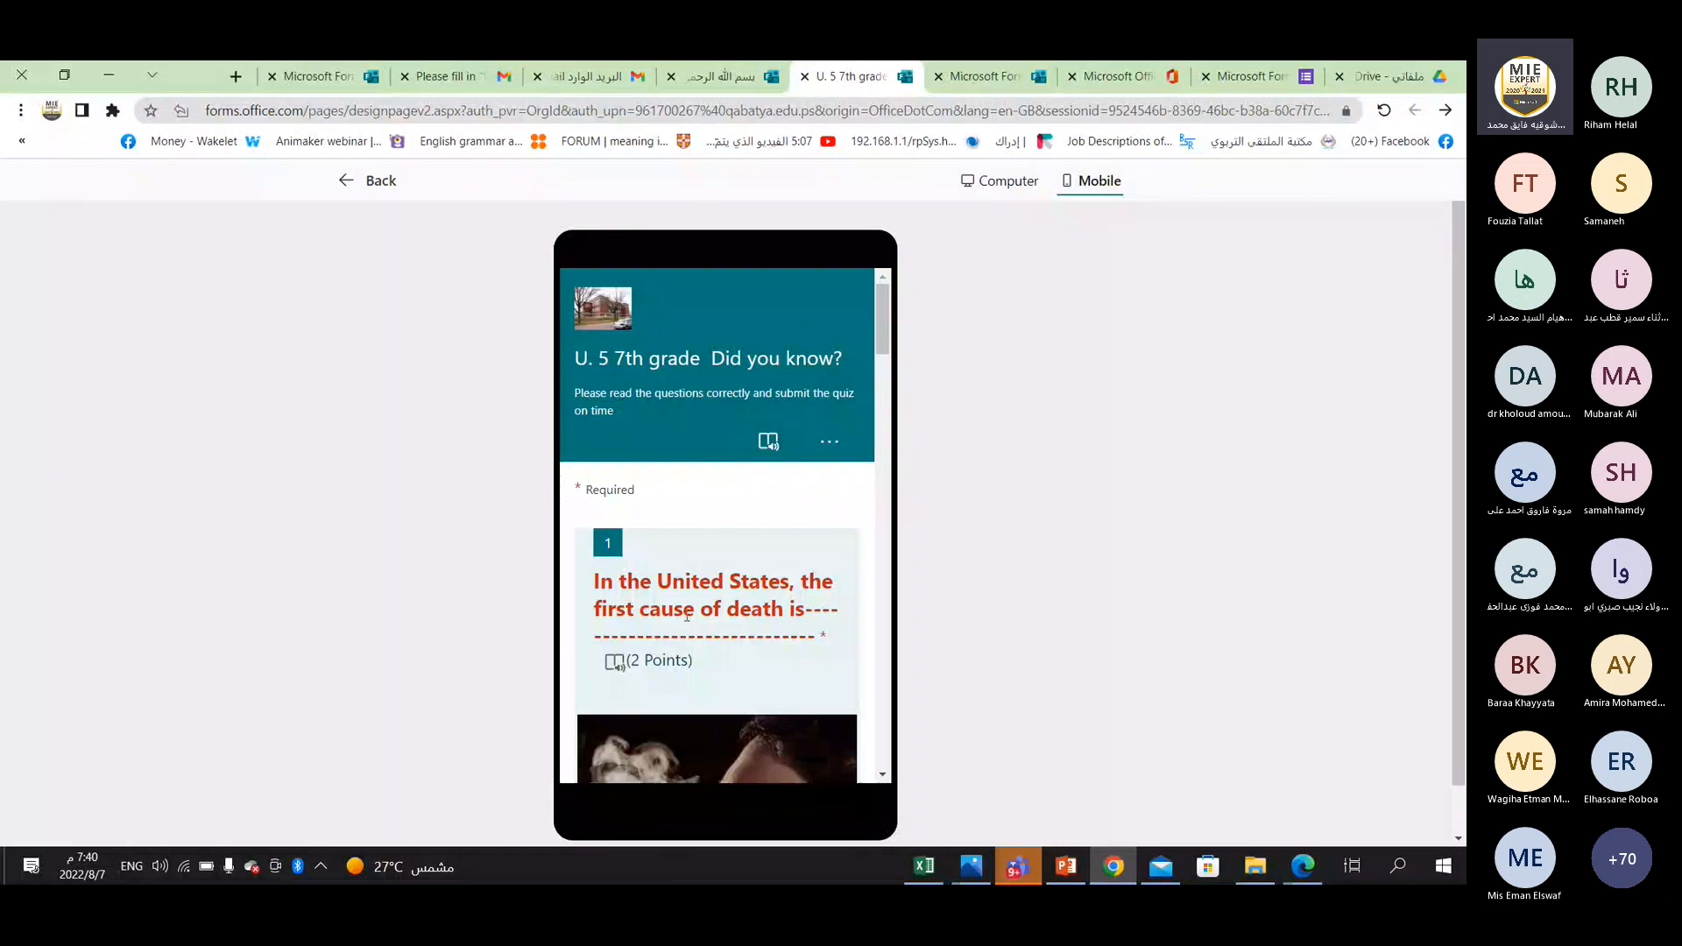
scroll(686, 616, down, 10)
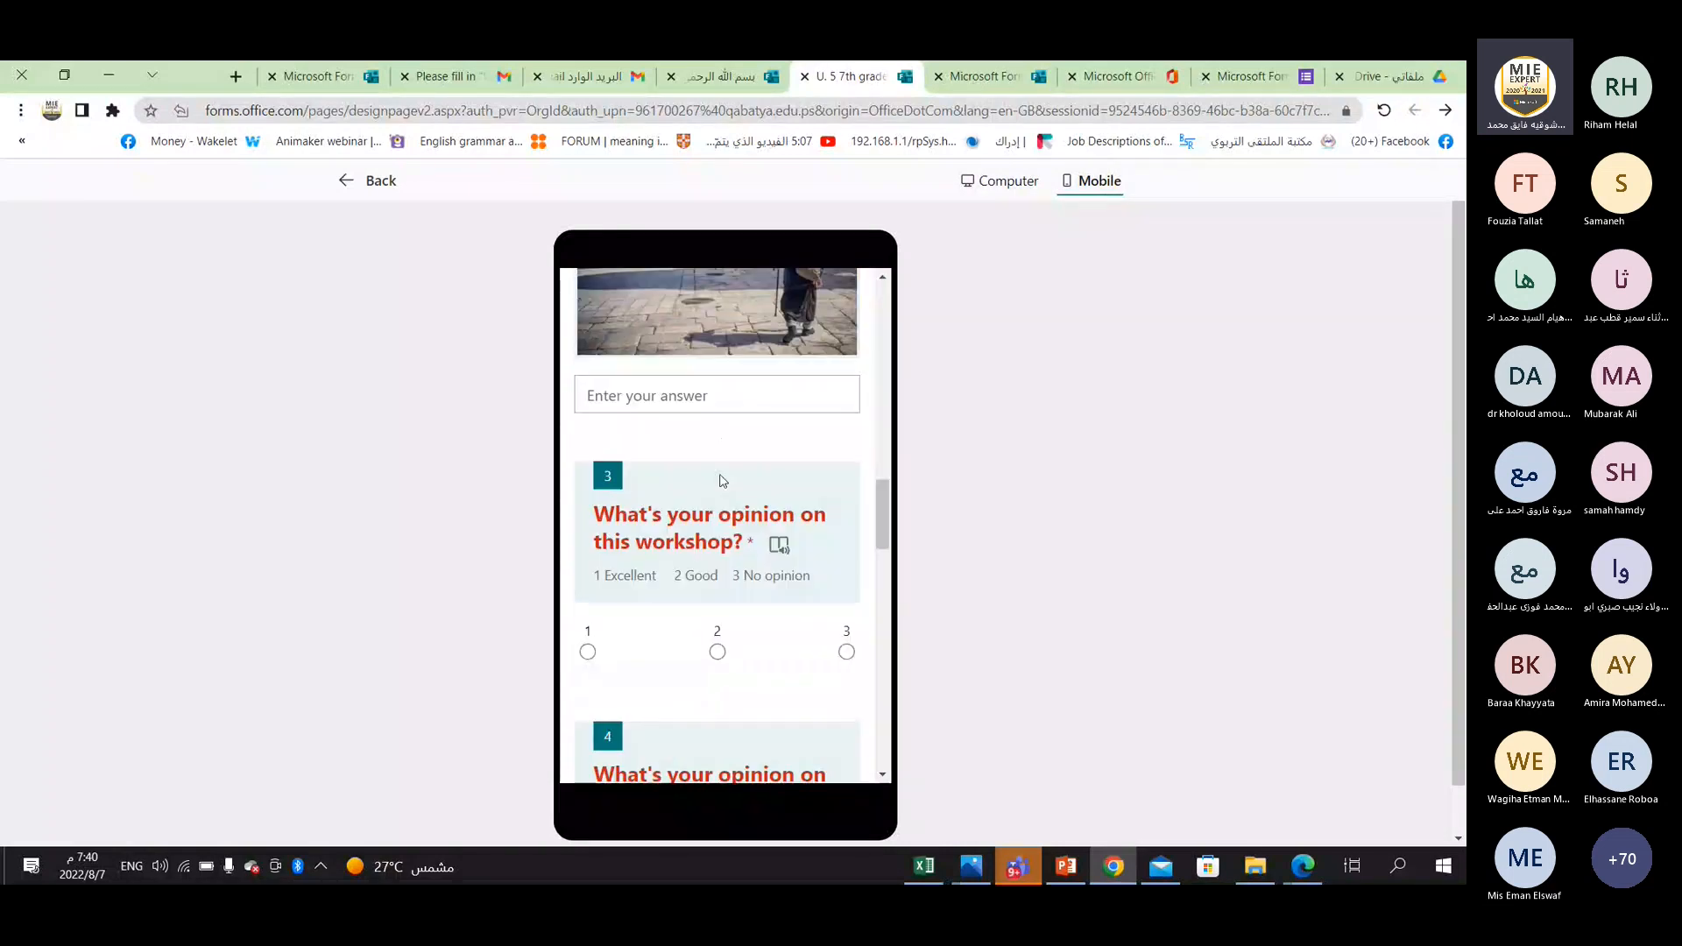
scroll(722, 480, down, 7)
scroll(734, 553, down, 7)
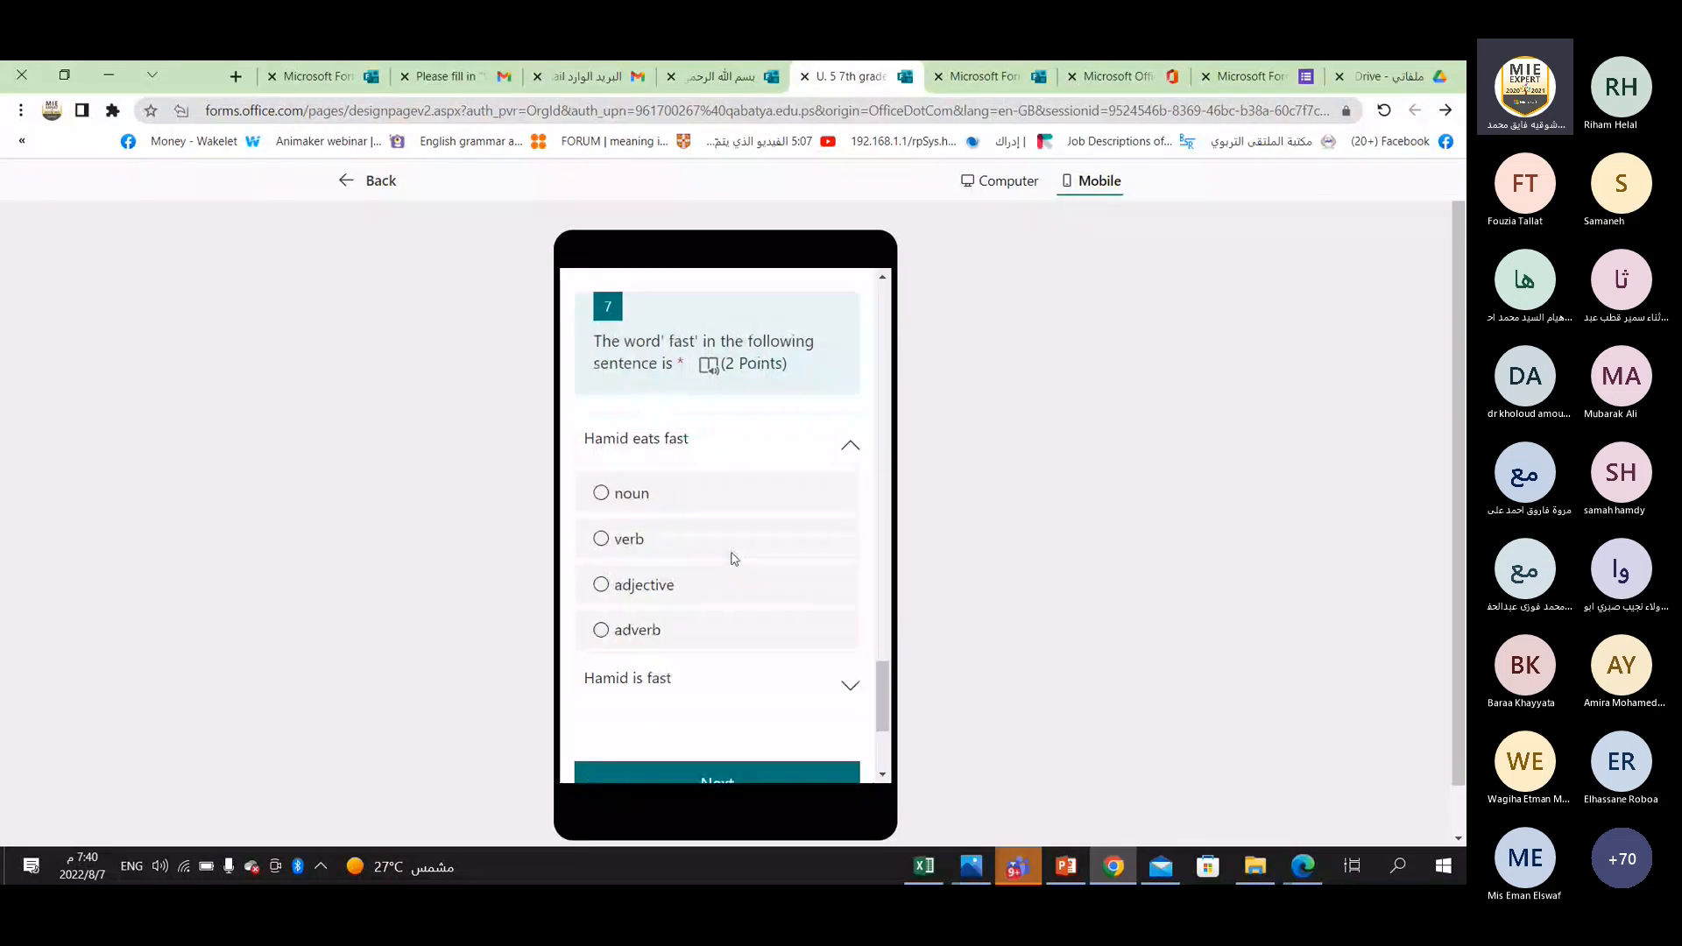
scroll(734, 559, down, 3)
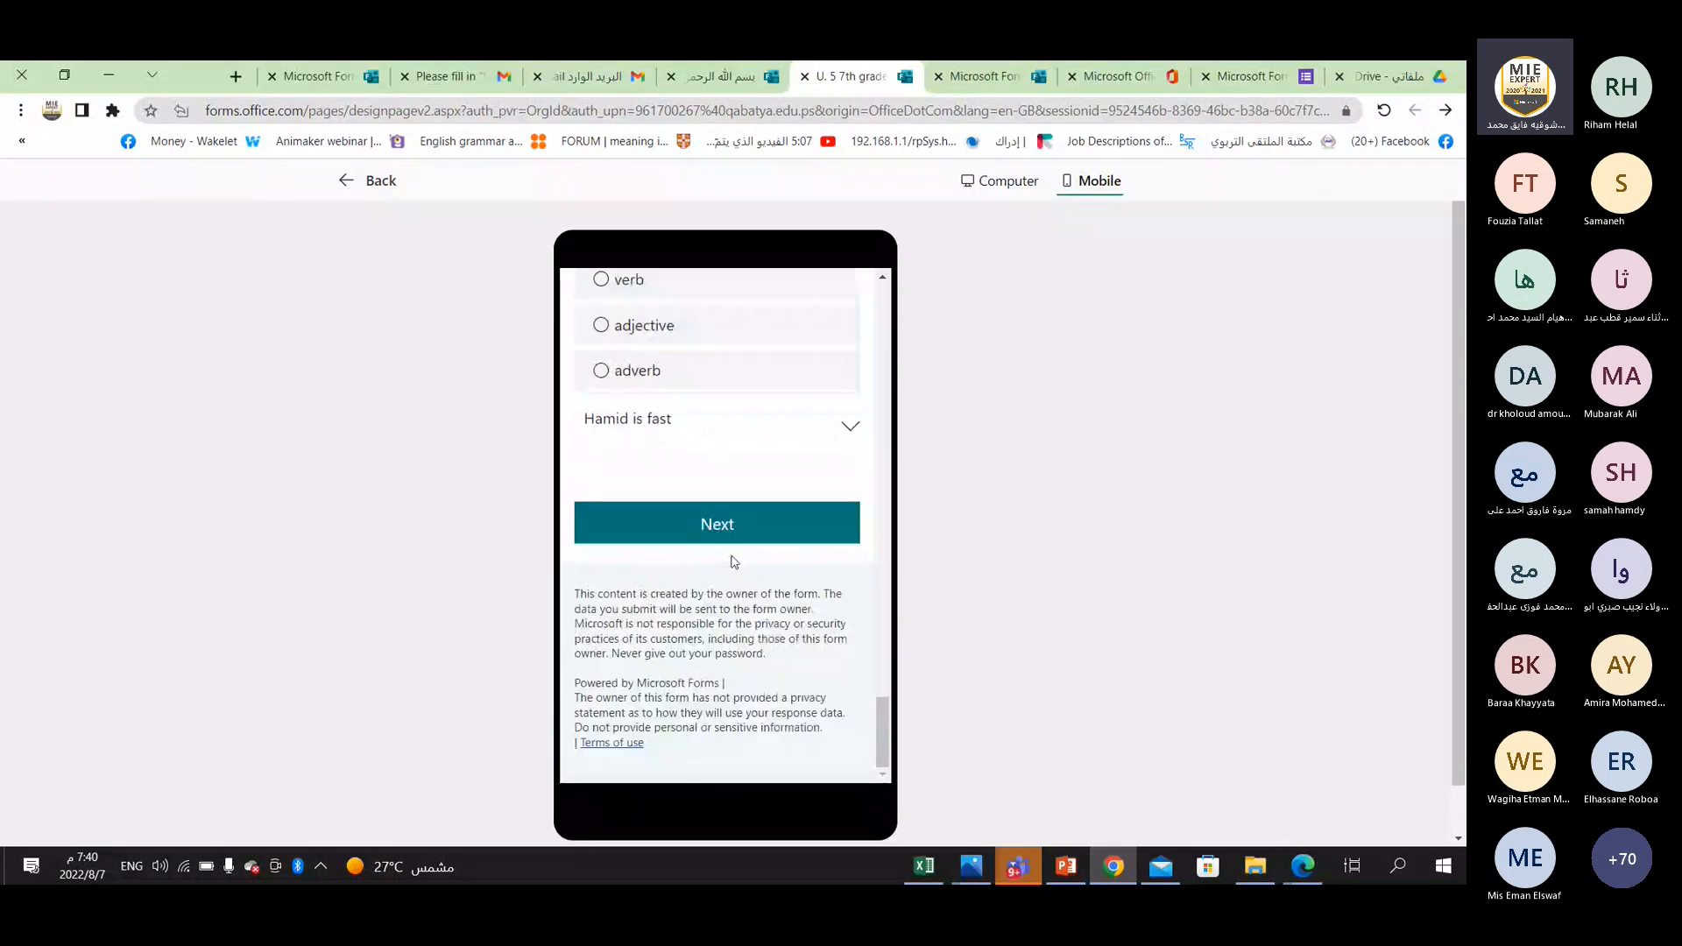
scroll(734, 561, up, 10)
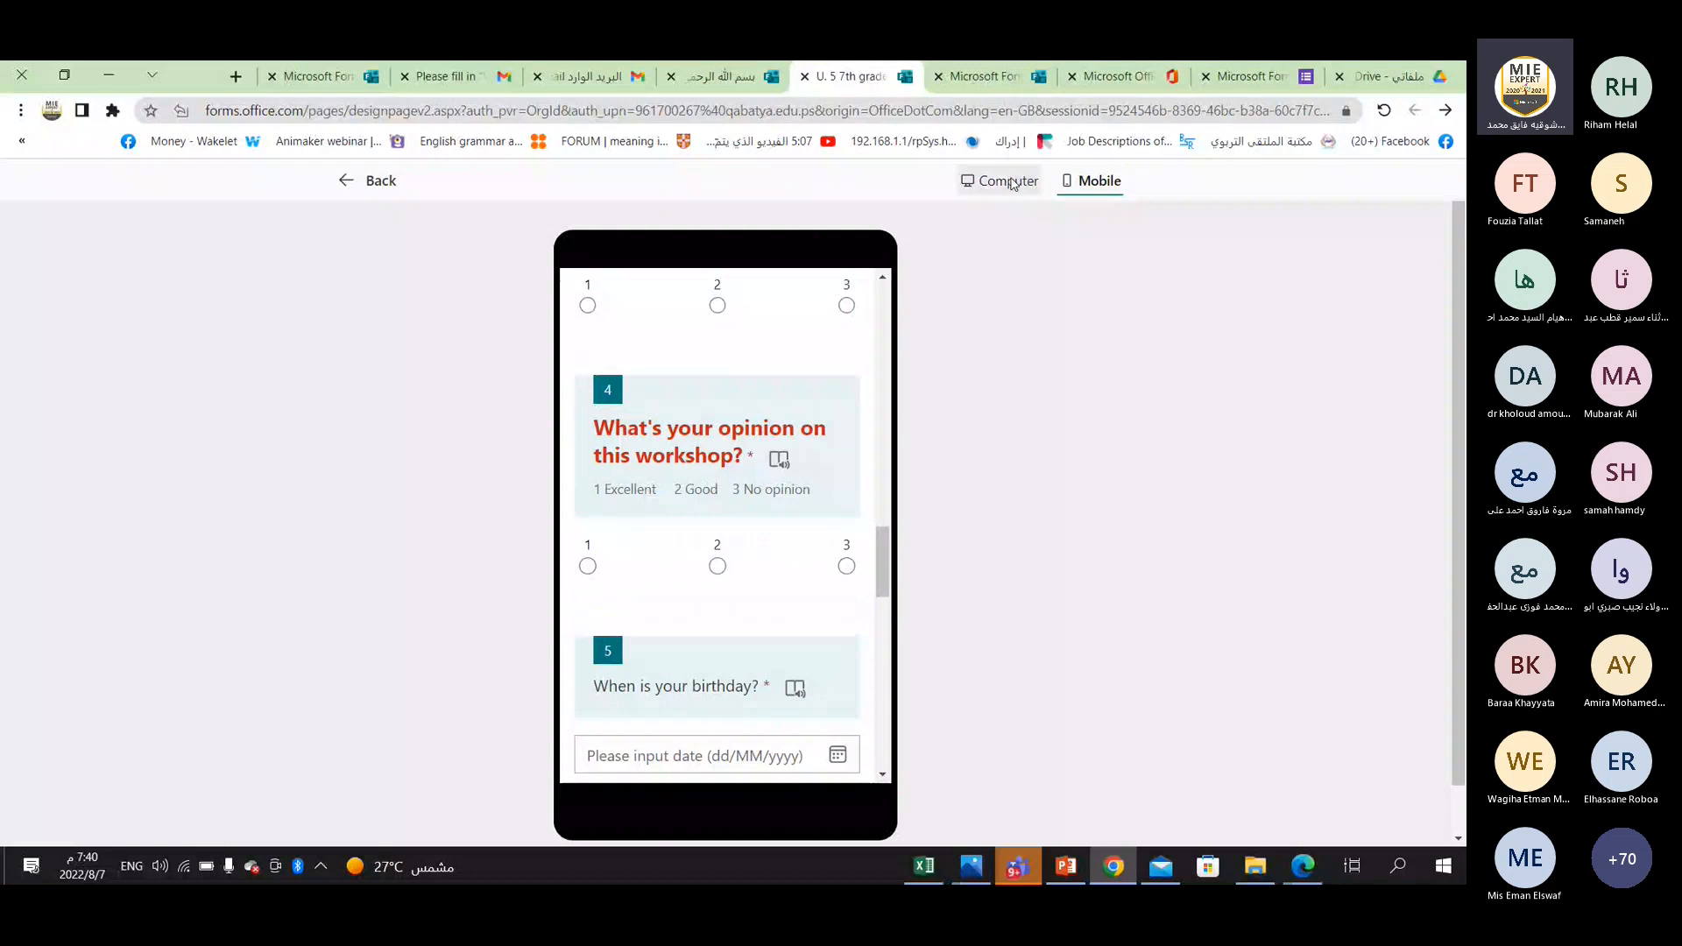
Show the quiz preview in the computer layout and look through its questions.
click(1011, 183)
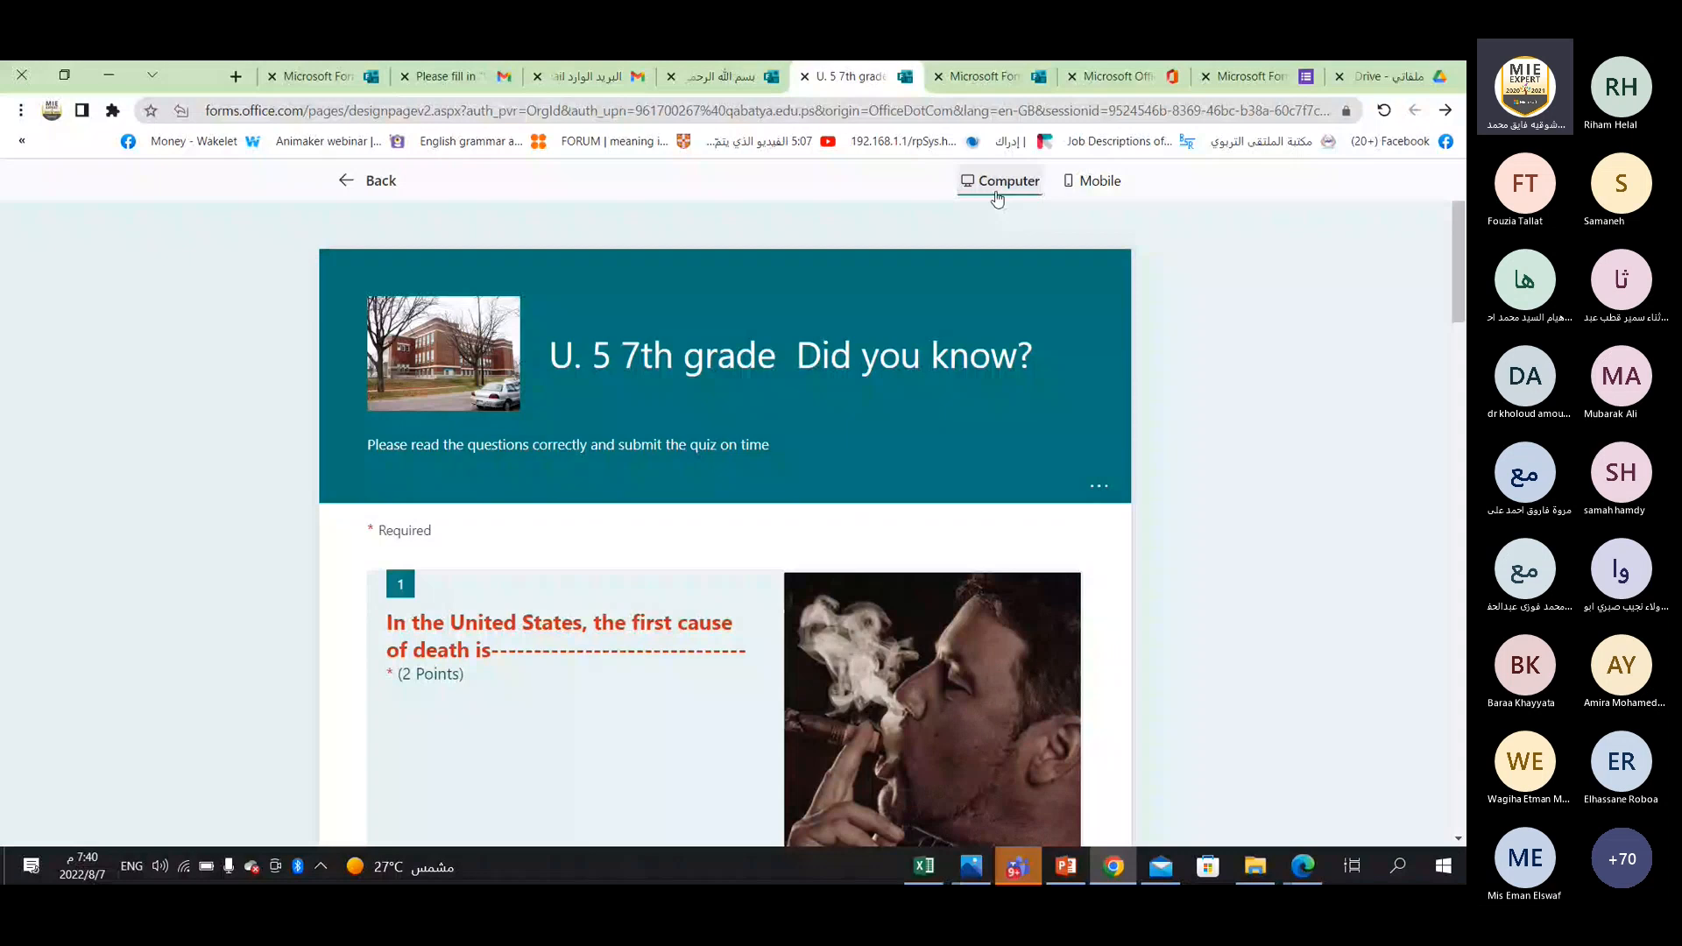
scroll(698, 534, down, 2)
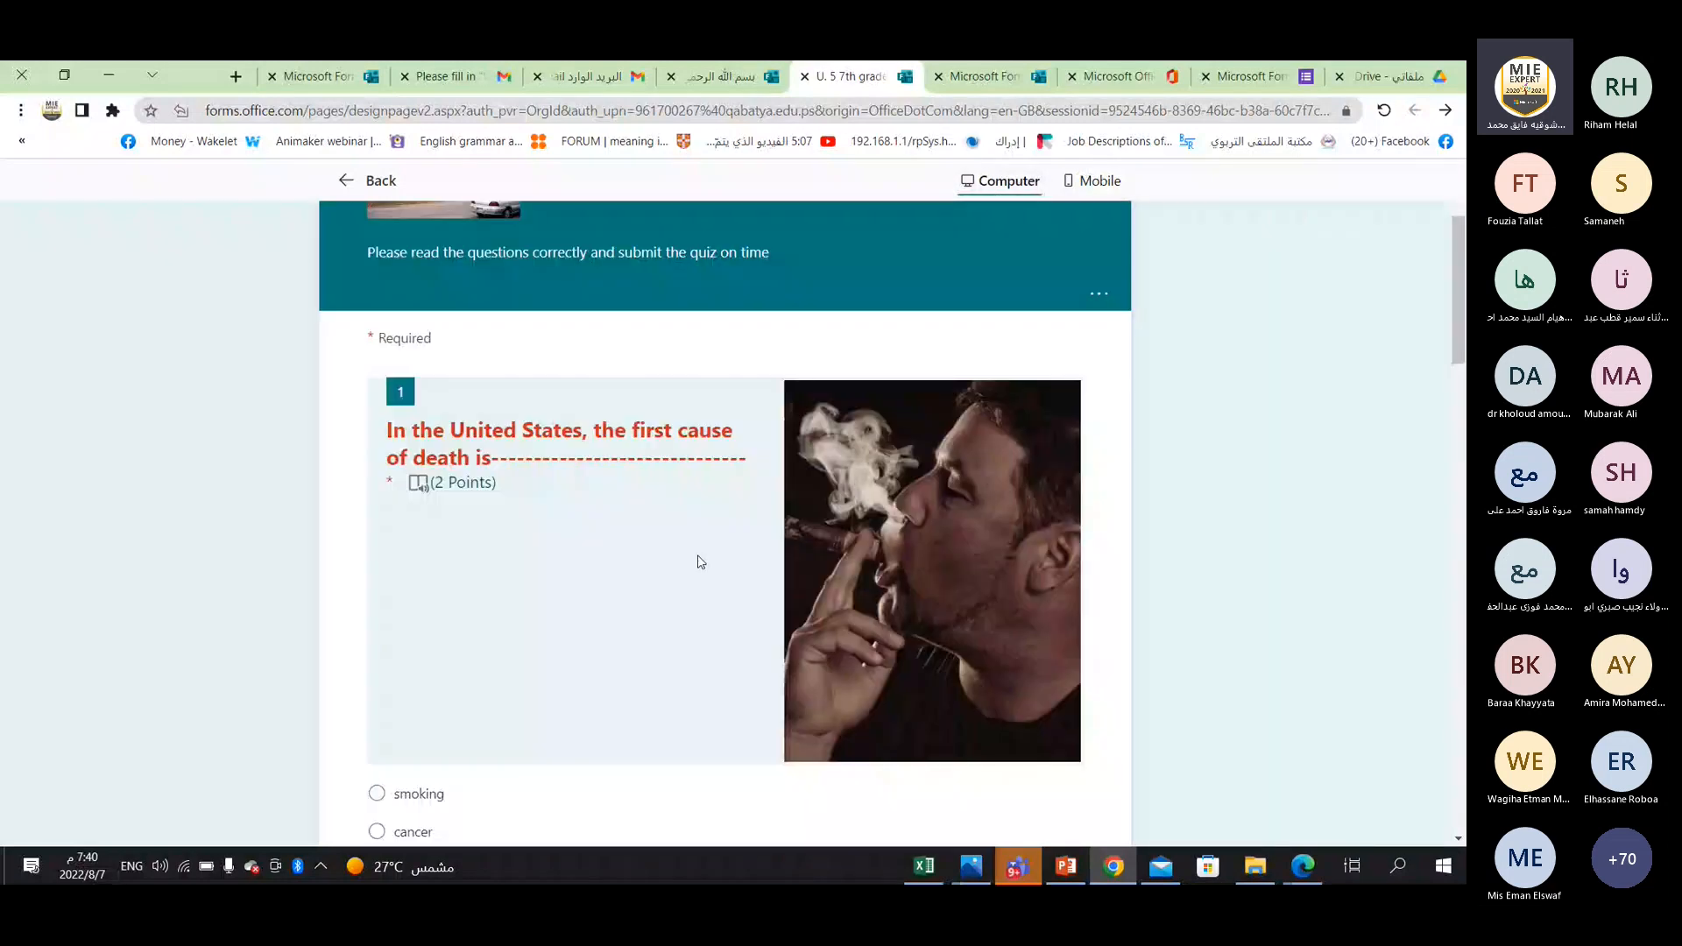
scroll(701, 562, down, 15)
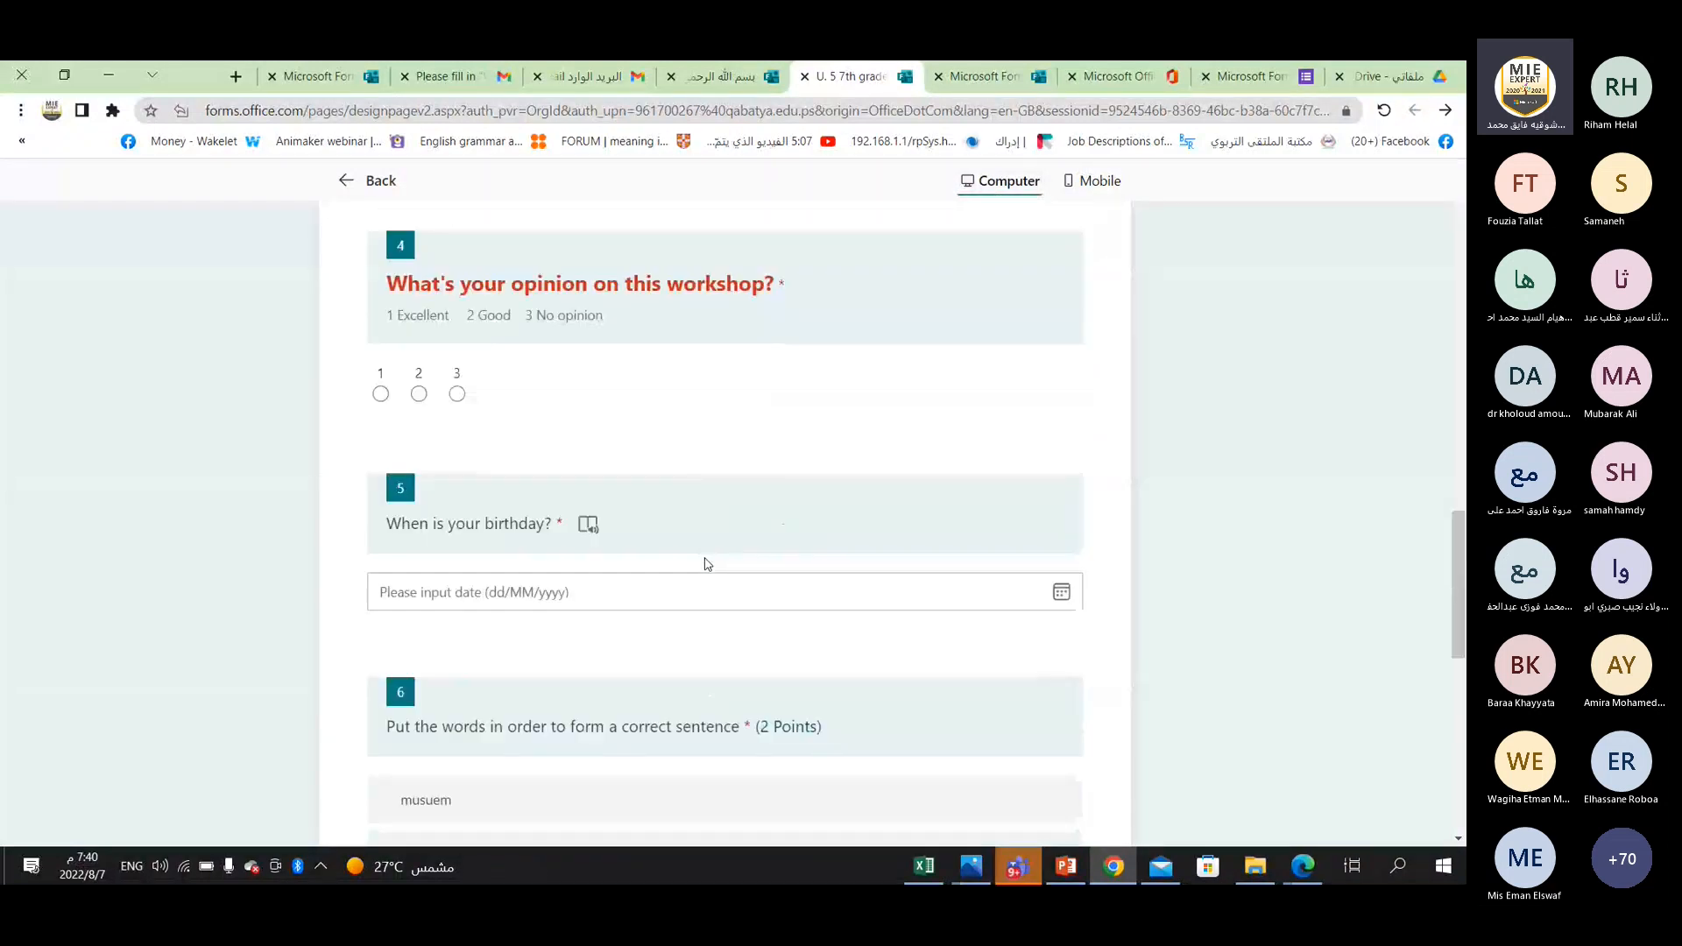
scroll(705, 556, down, 4)
scroll(704, 551, up, 18)
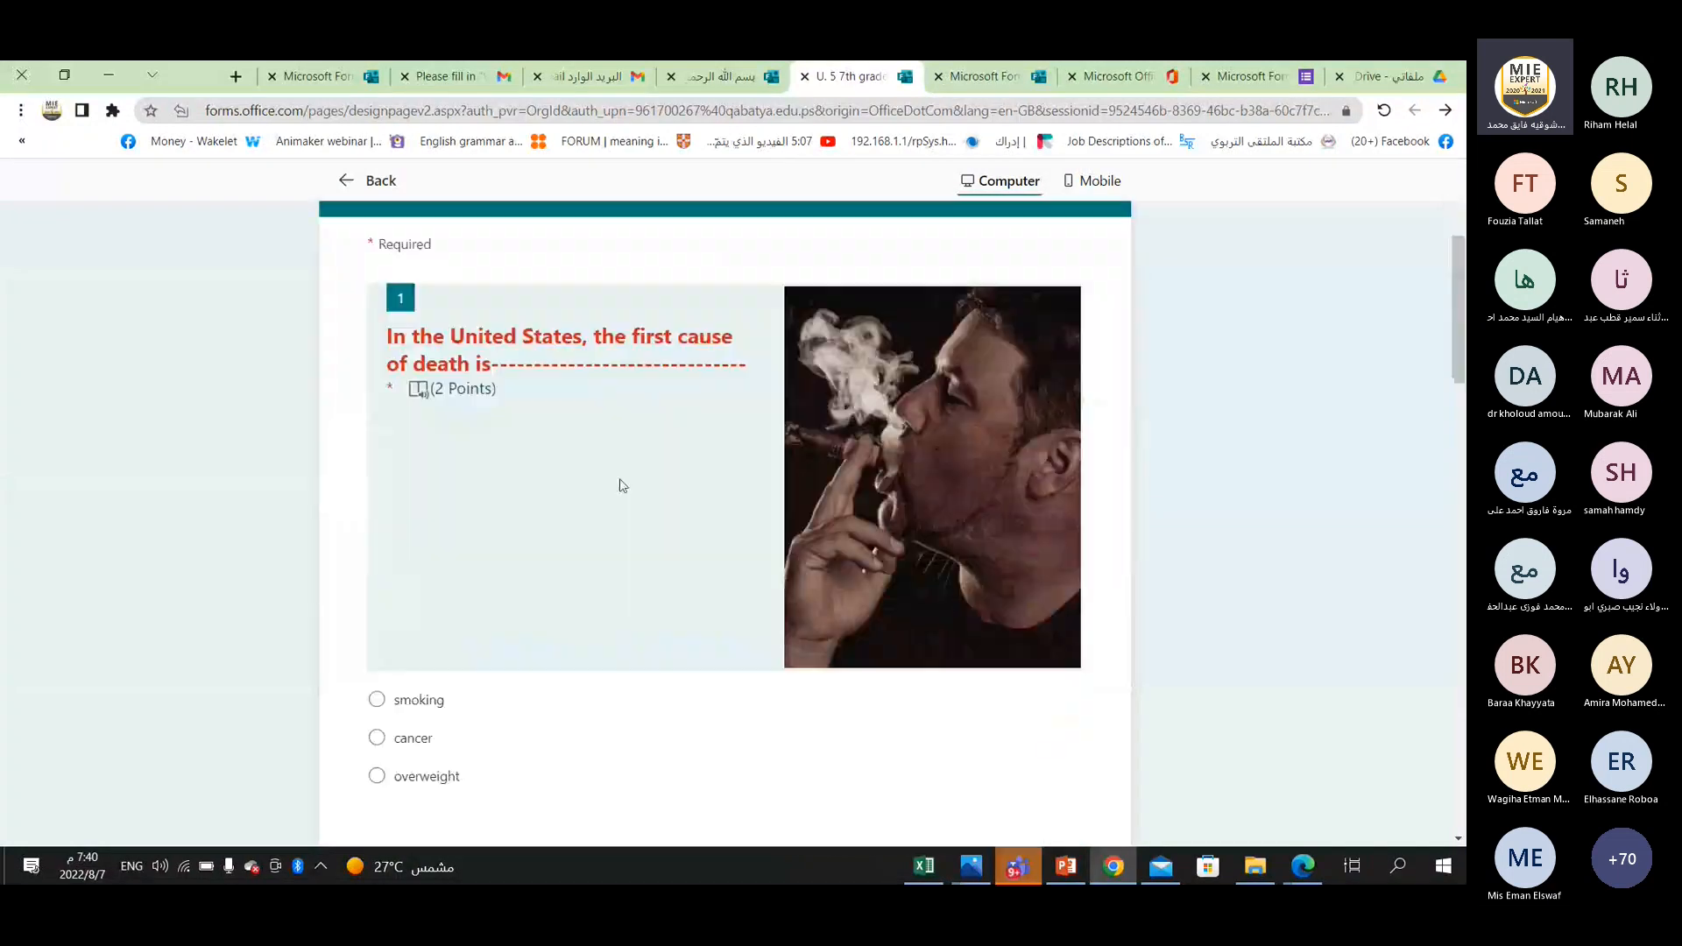
Answer question 1 in the preview with "smoking" and enter "Jerusalem" as the capital of Palestine in question 2.
scroll(466, 597, down, 2)
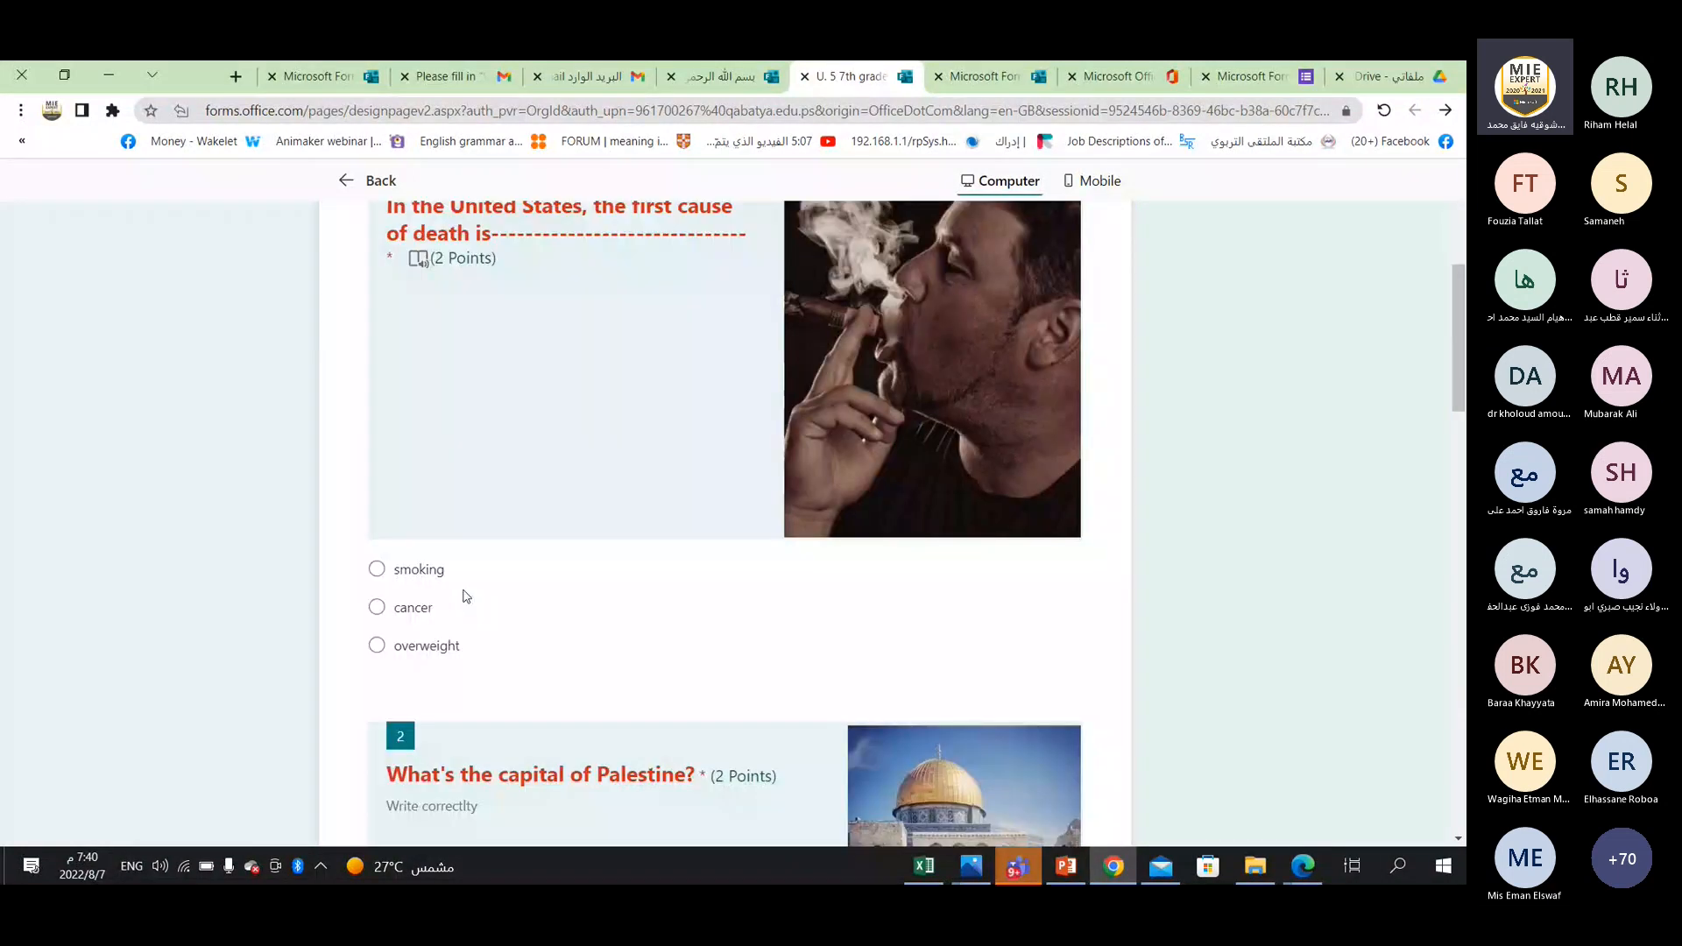
click(377, 568)
scroll(570, 560, down, 4)
scroll(569, 560, down, 1)
click(466, 608)
text(H)
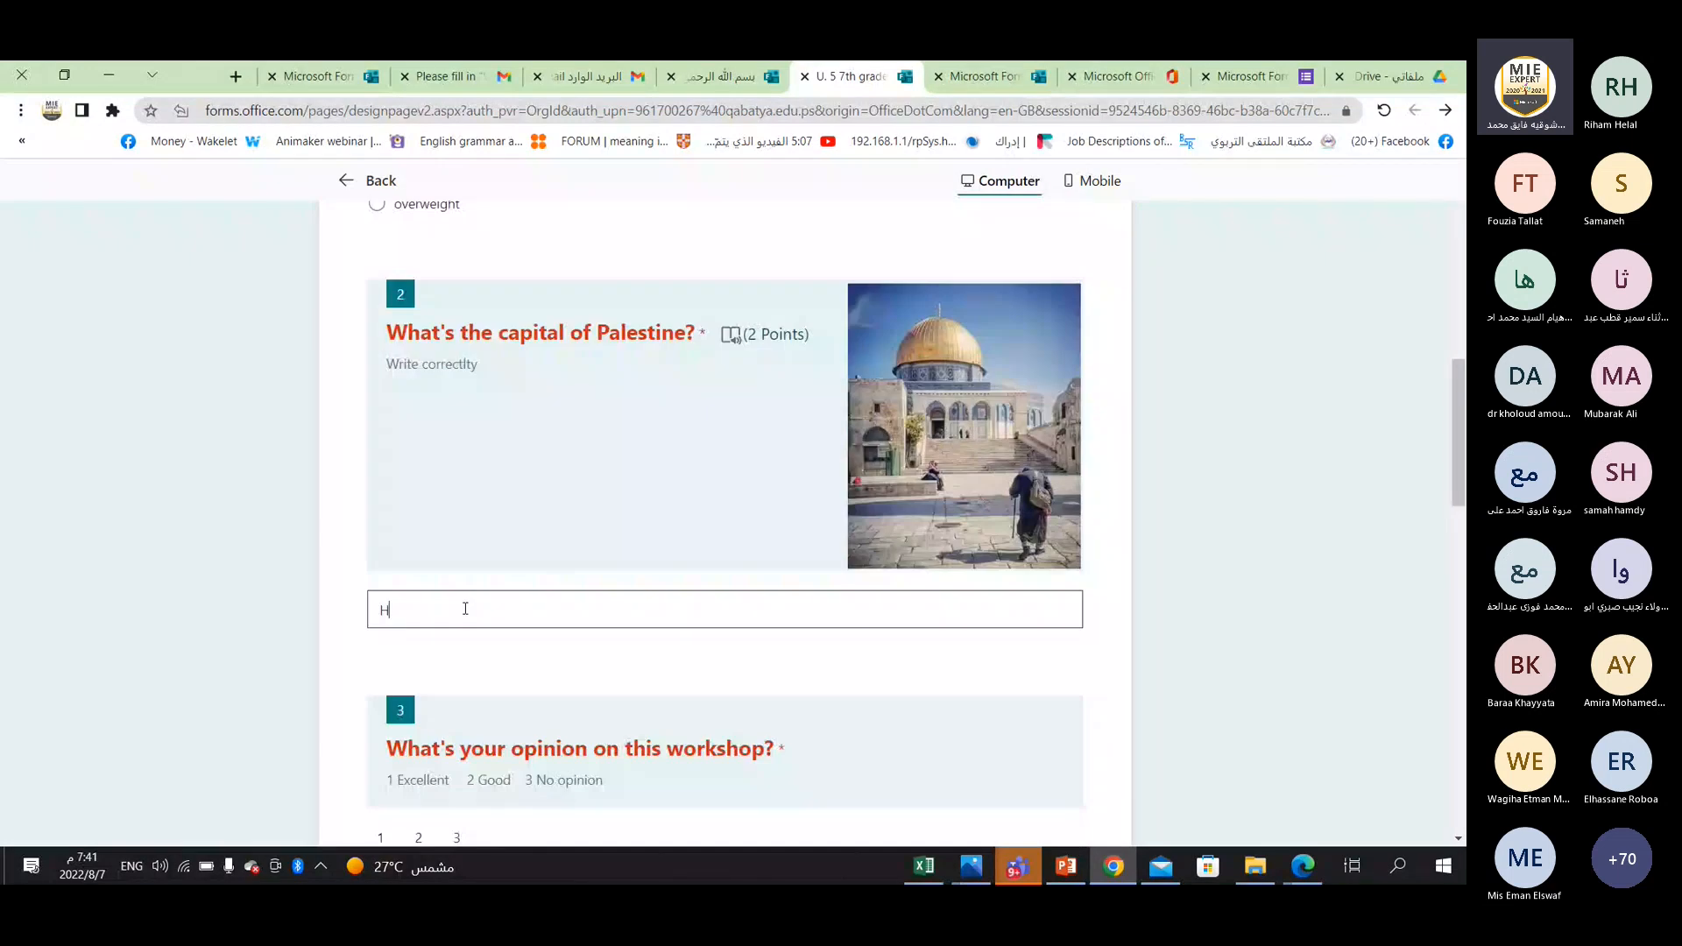
text(erusalem)
Rate the workshop 1 in question 3 and pick a date from the calendar of the birthday question.
scroll(687, 487, down, 3)
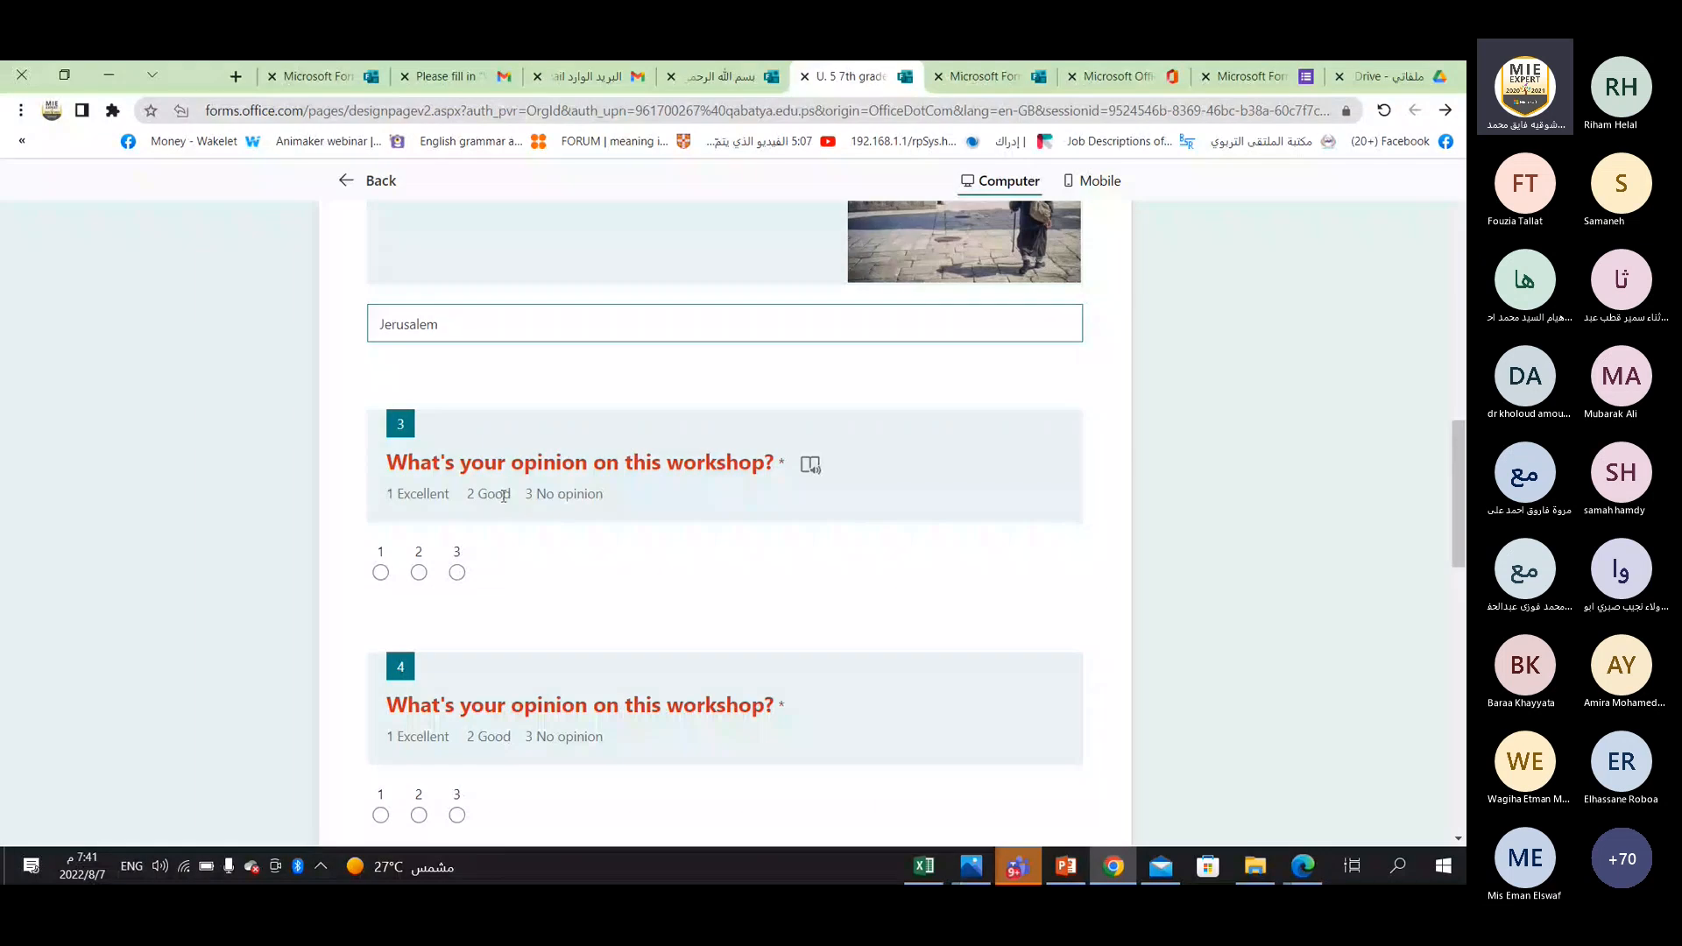
click(380, 573)
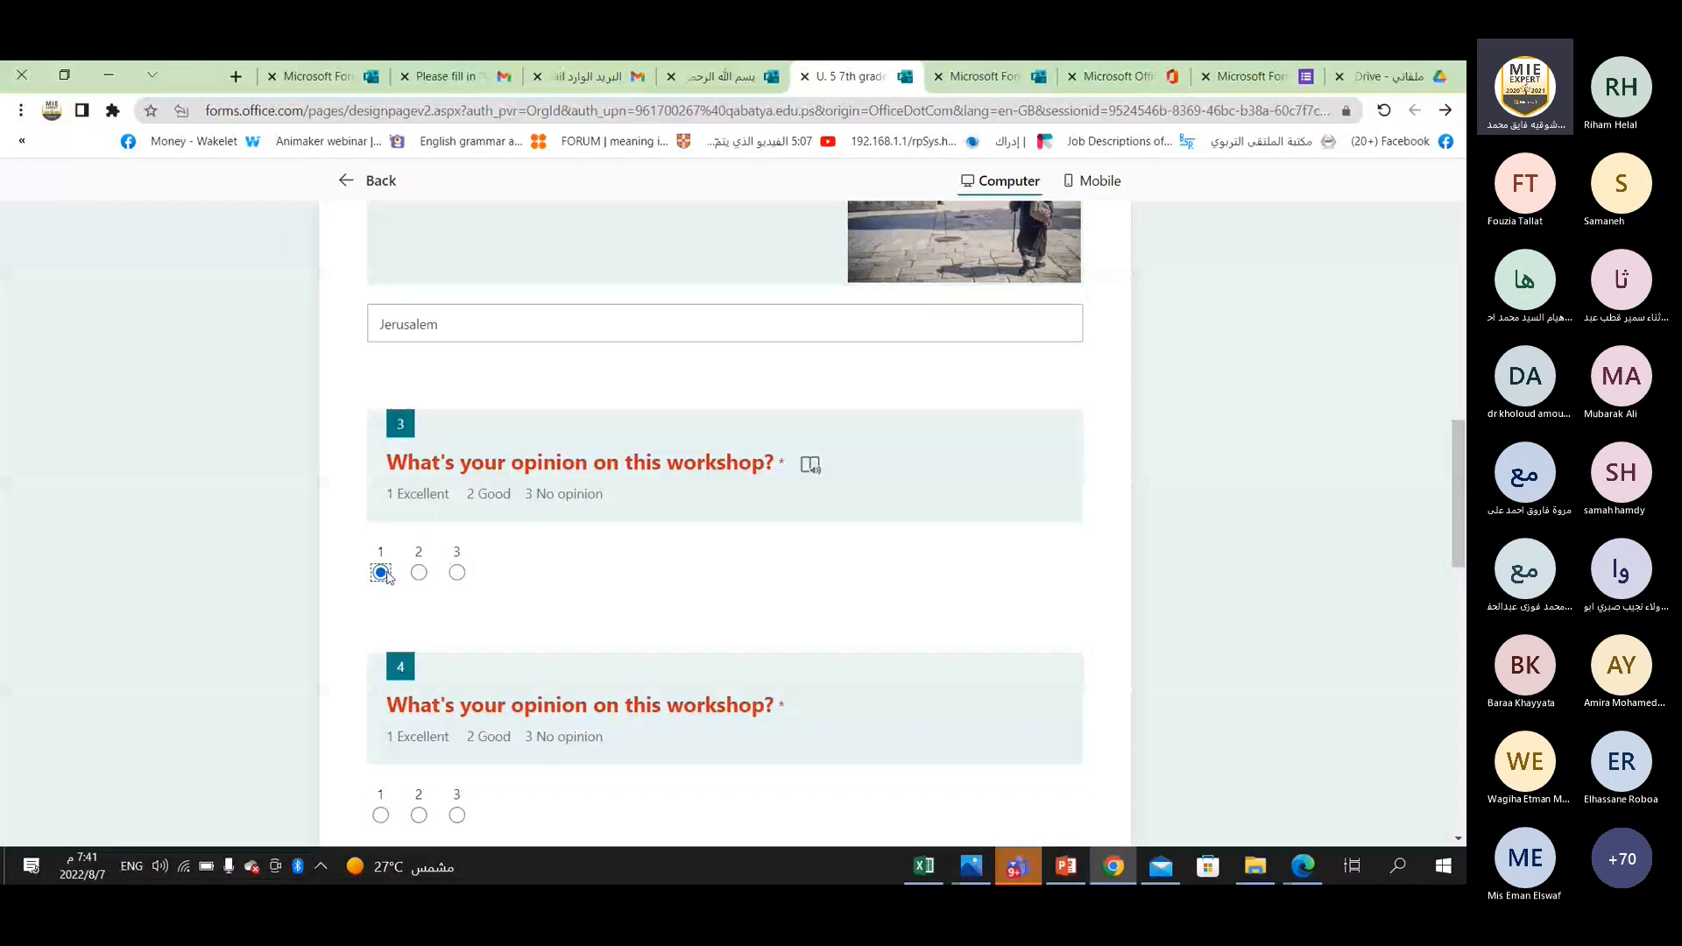
scroll(386, 578, down, 1)
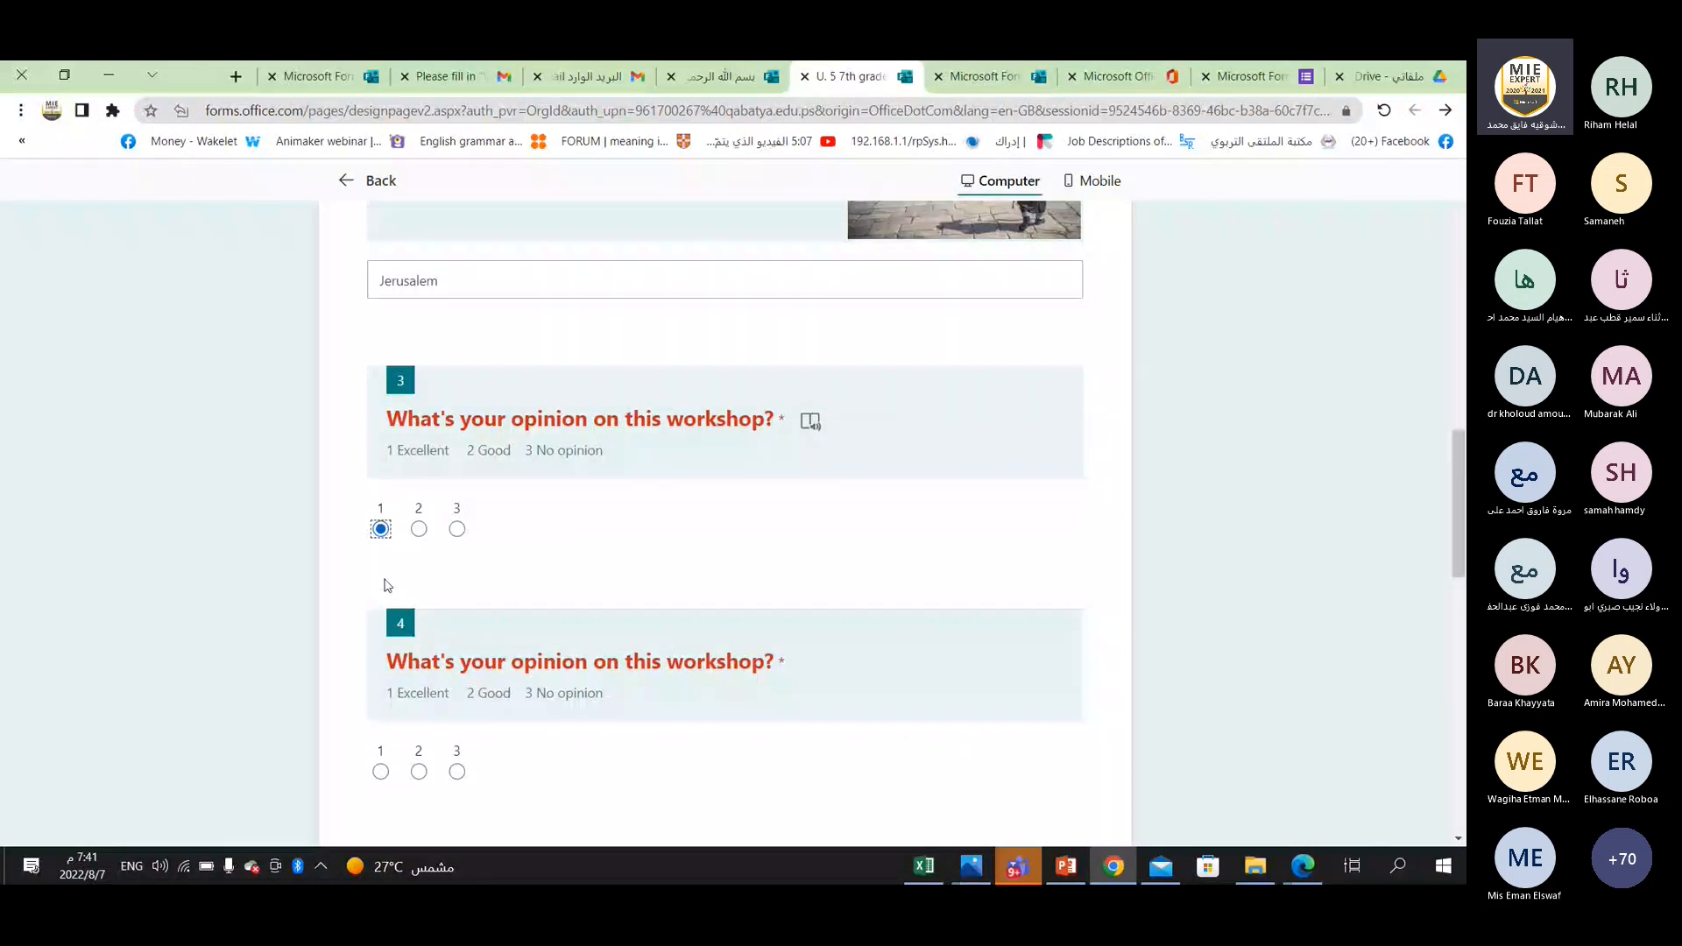
scroll(386, 586, down, 1)
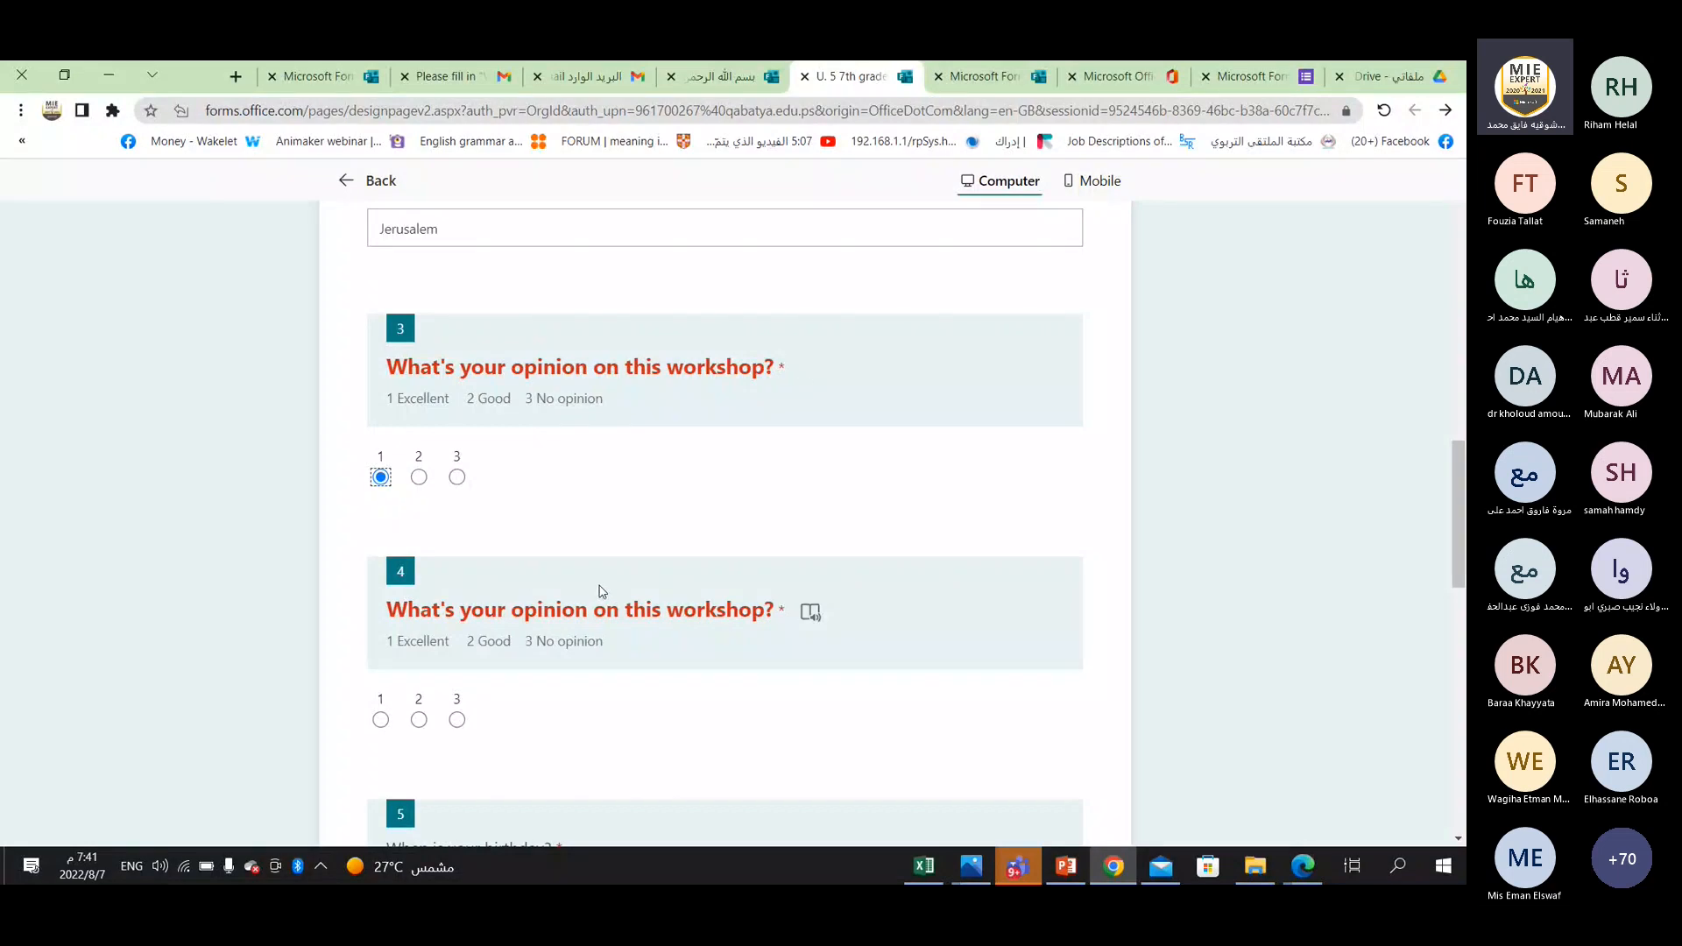
scroll(526, 587, down, 5)
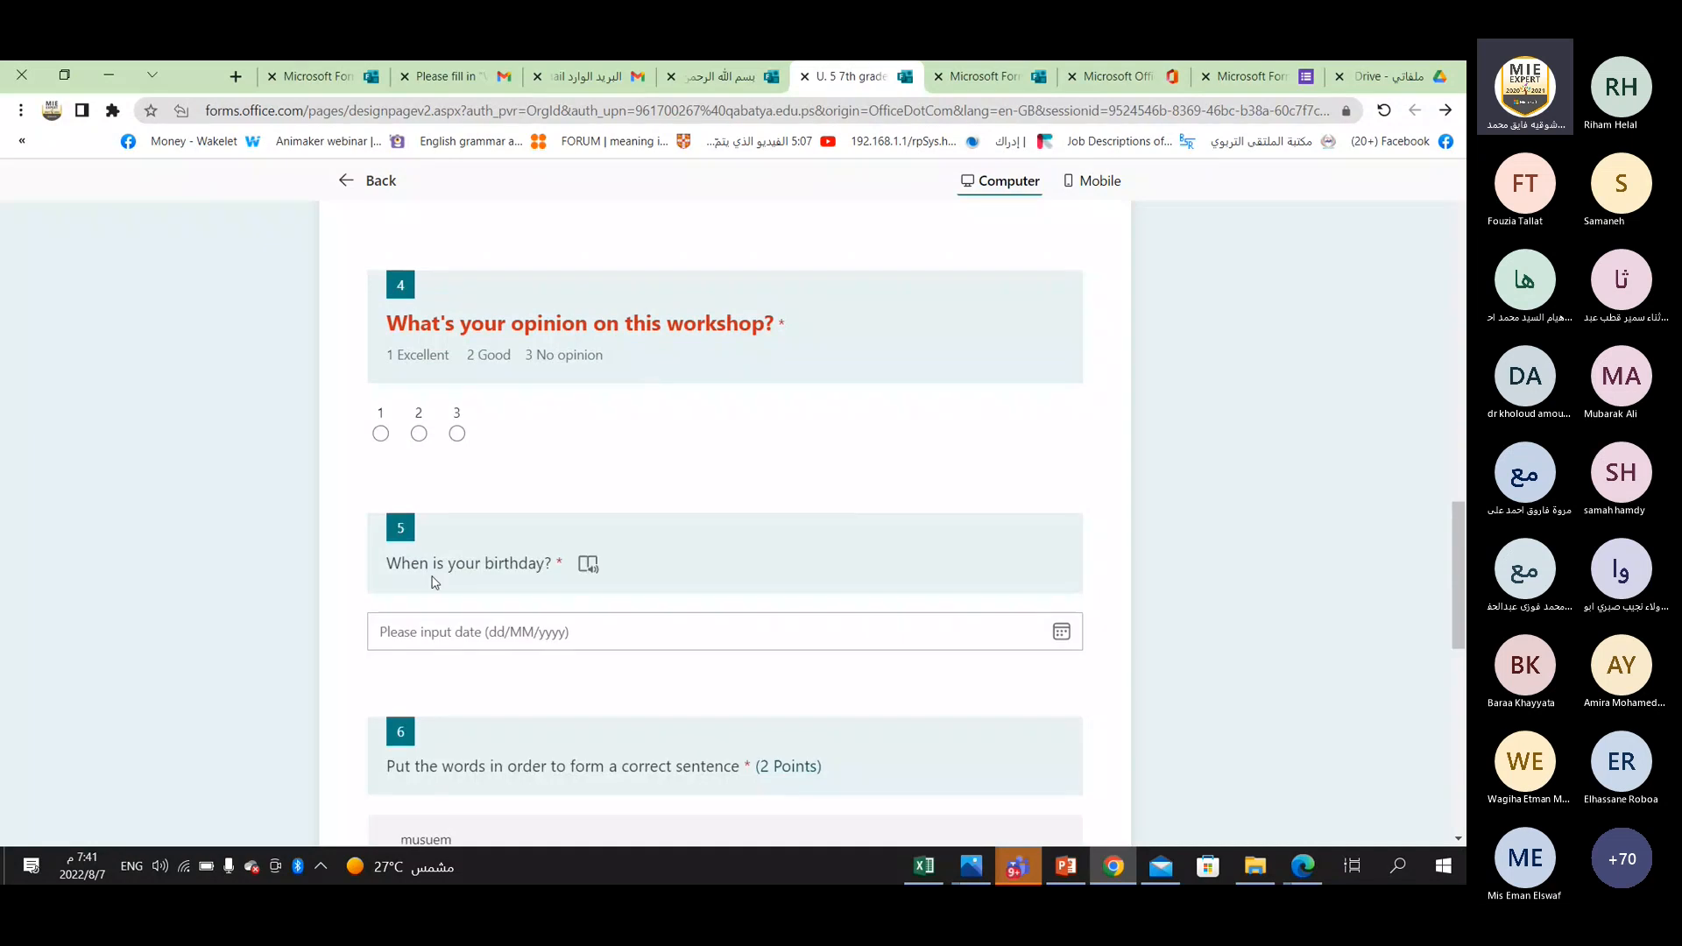
click(530, 631)
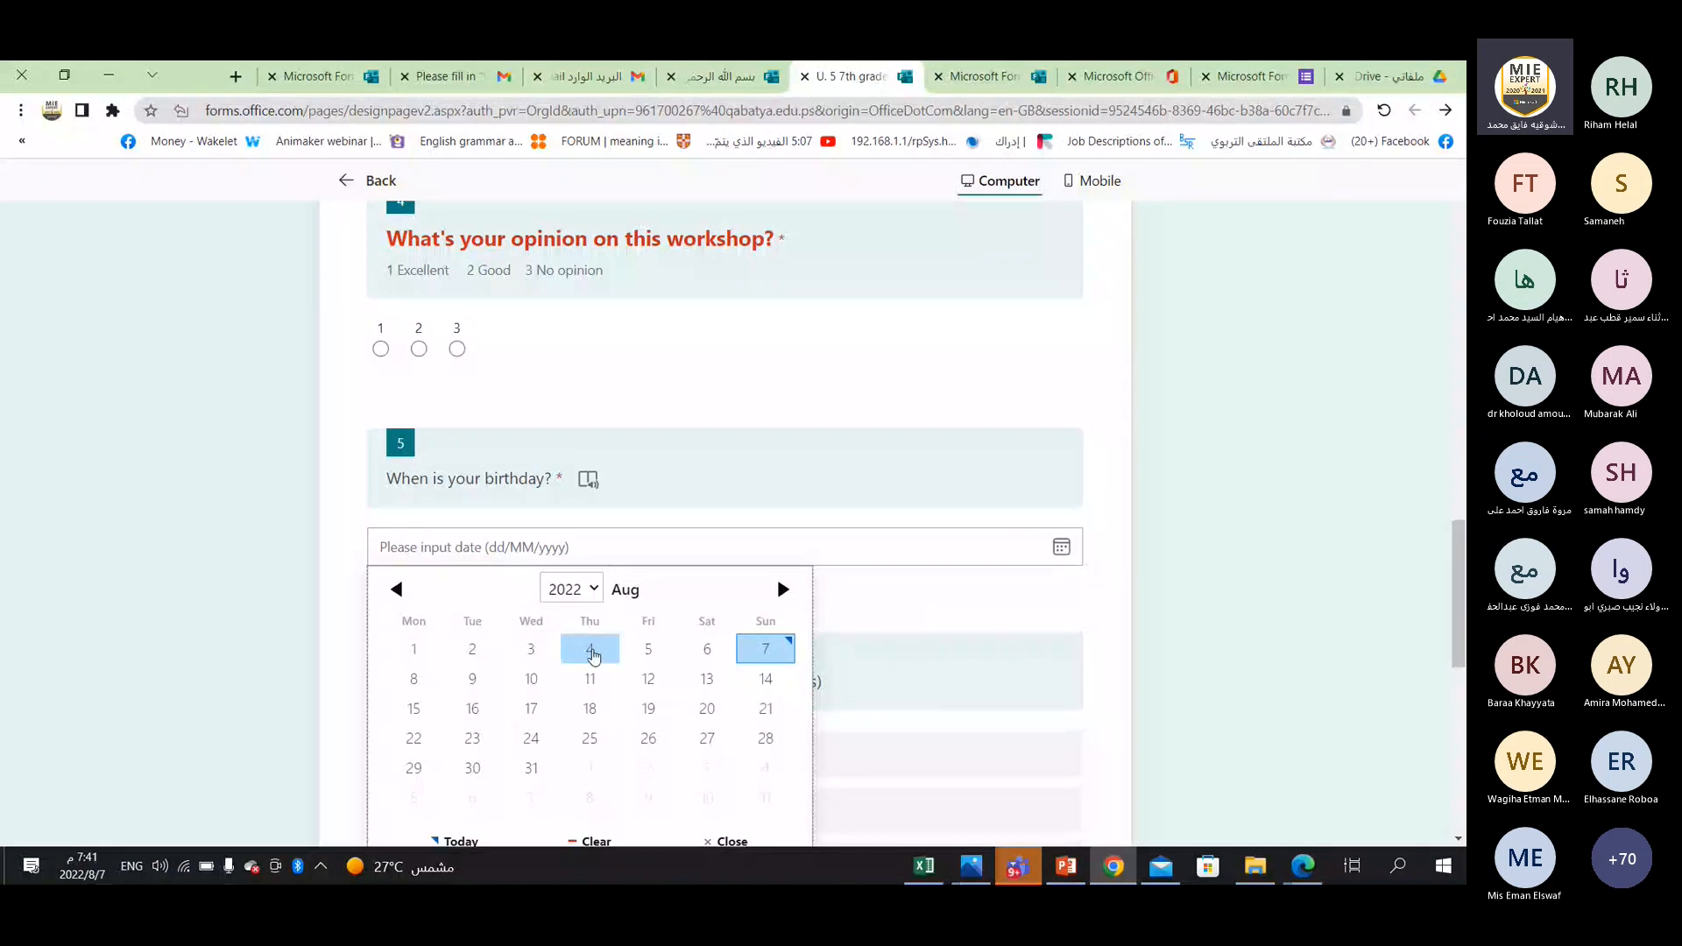
click(590, 651)
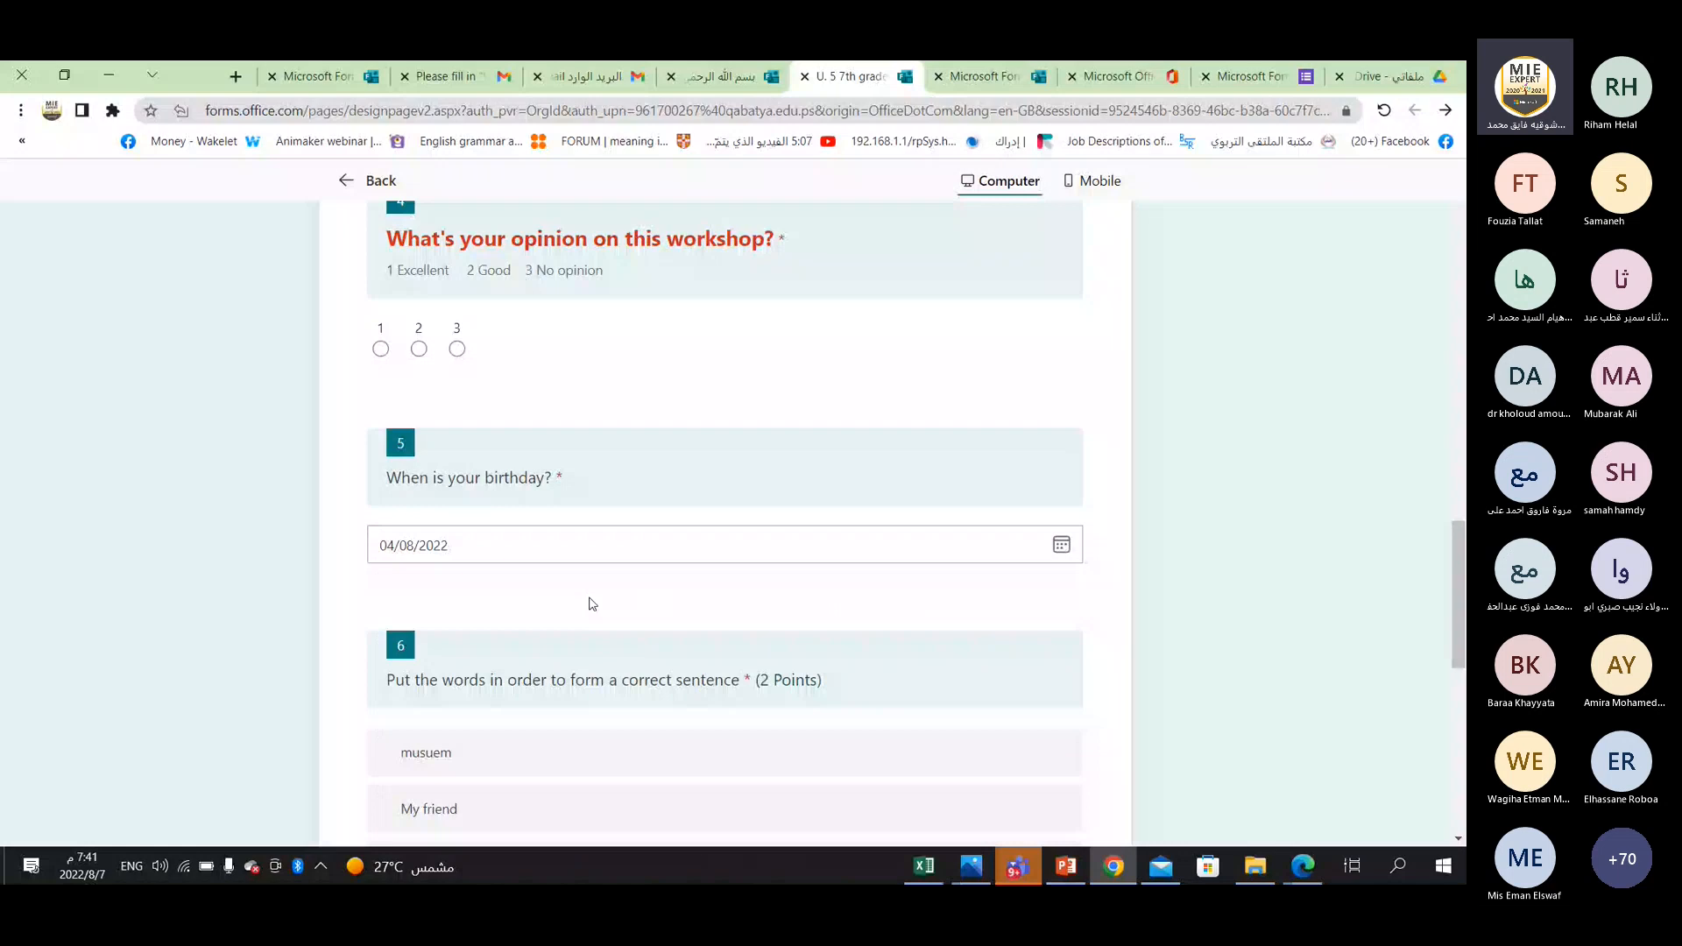
Reopen the calendar of the birthday question.
click(420, 556)
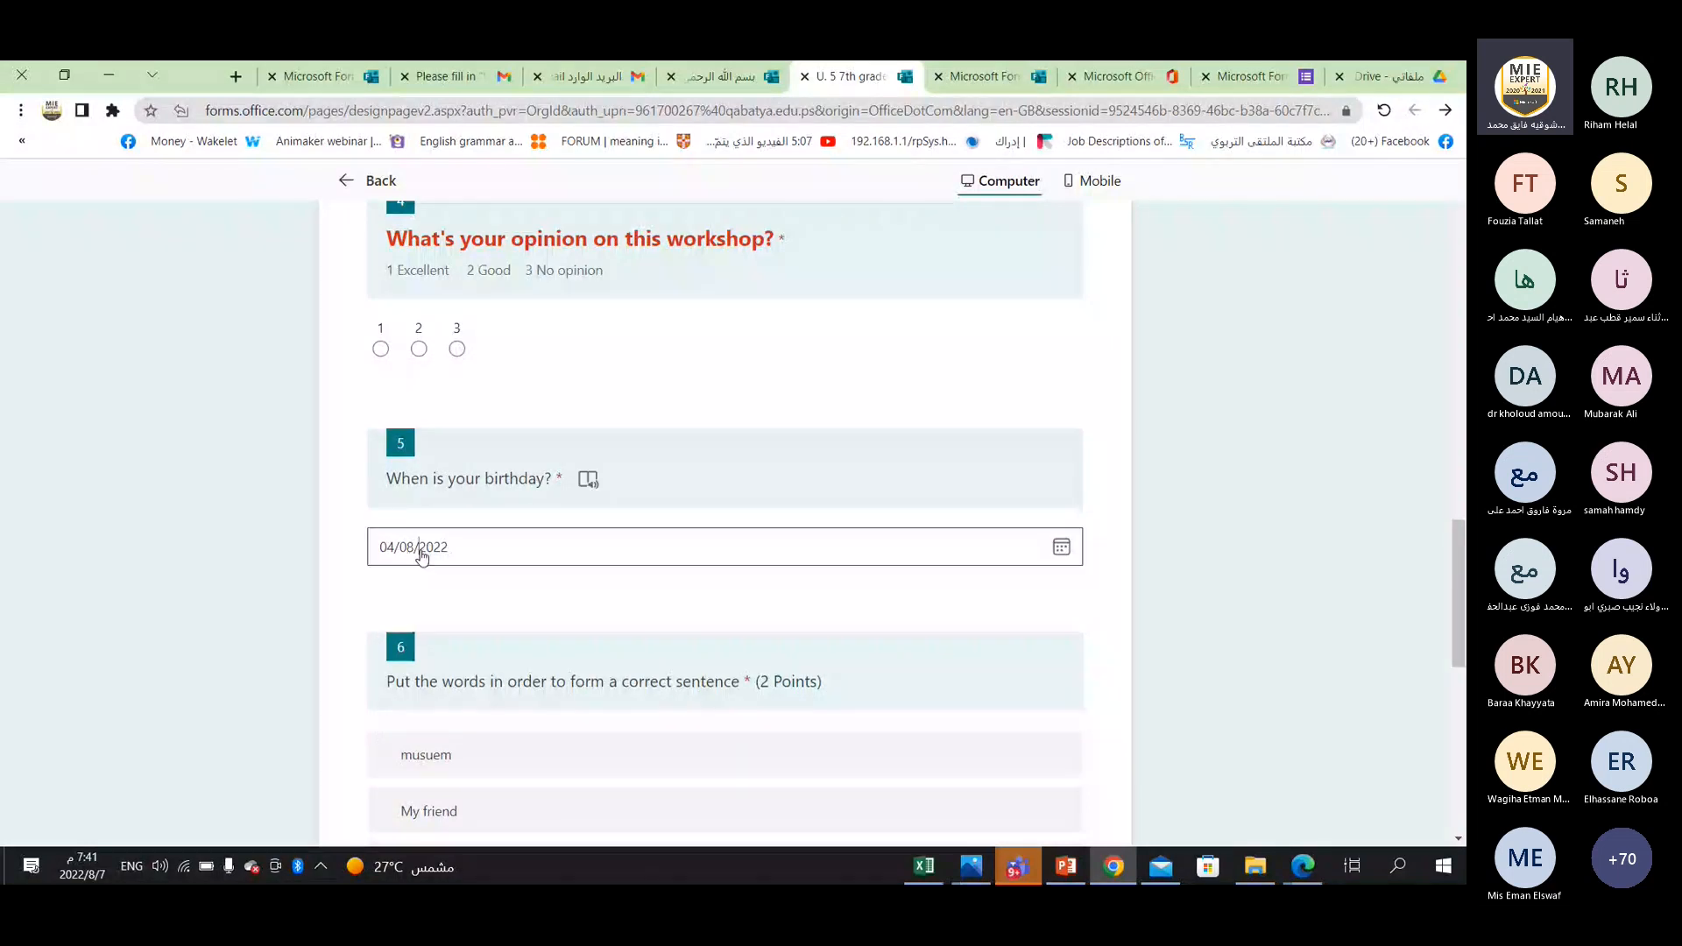
click(422, 556)
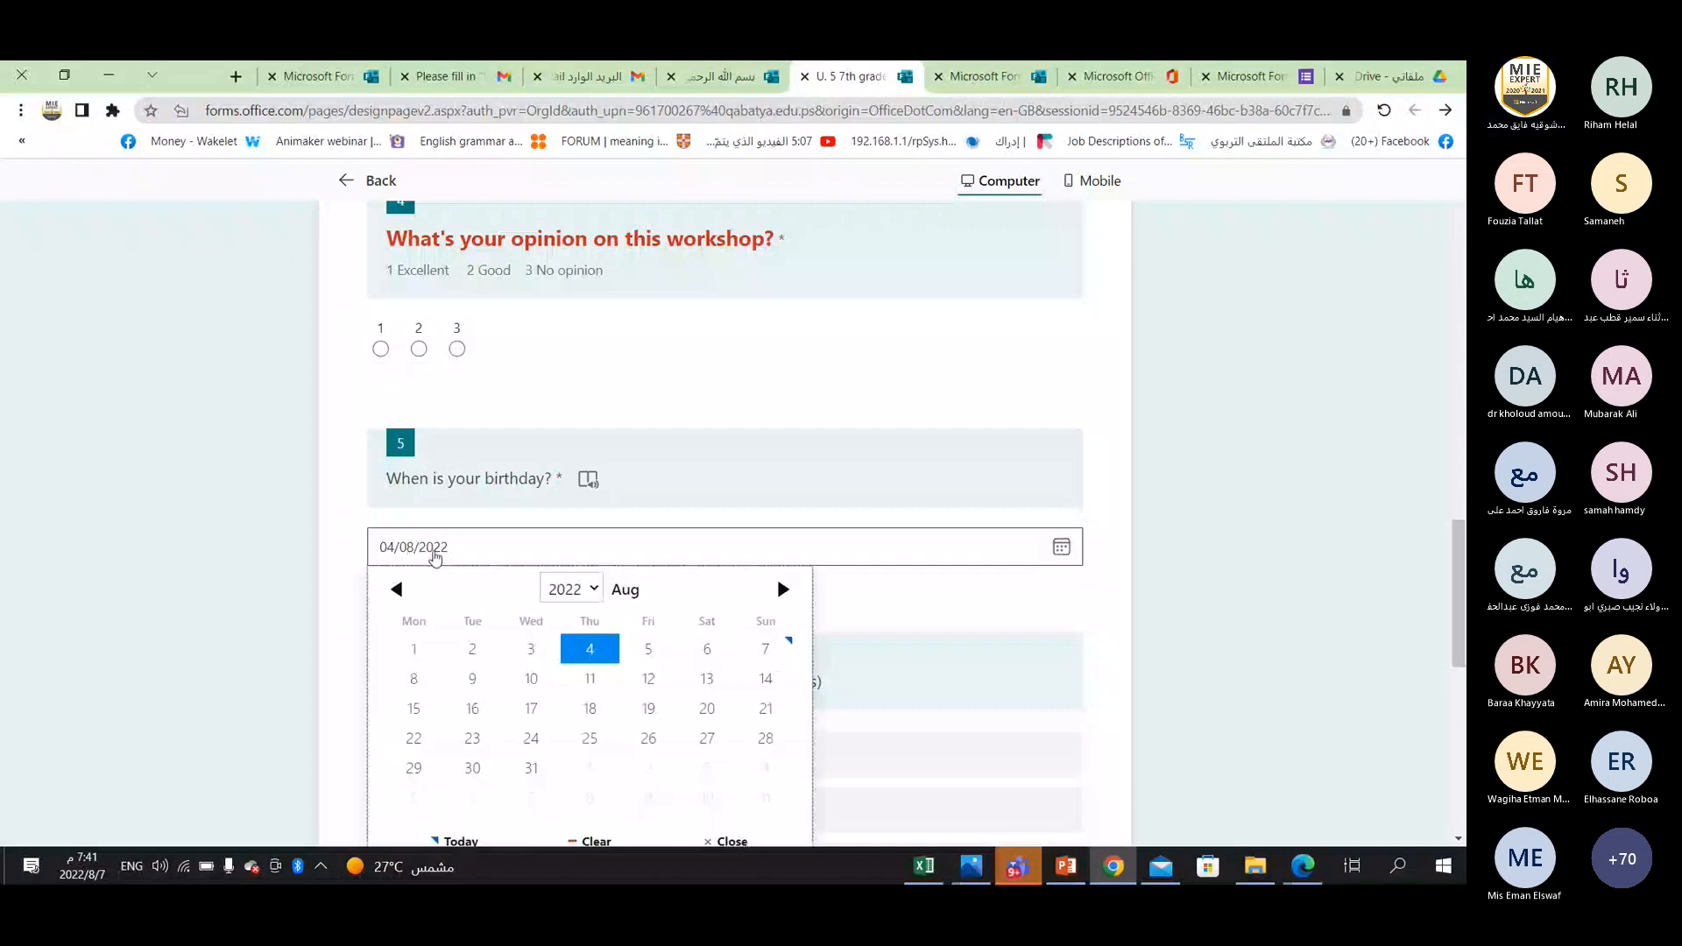